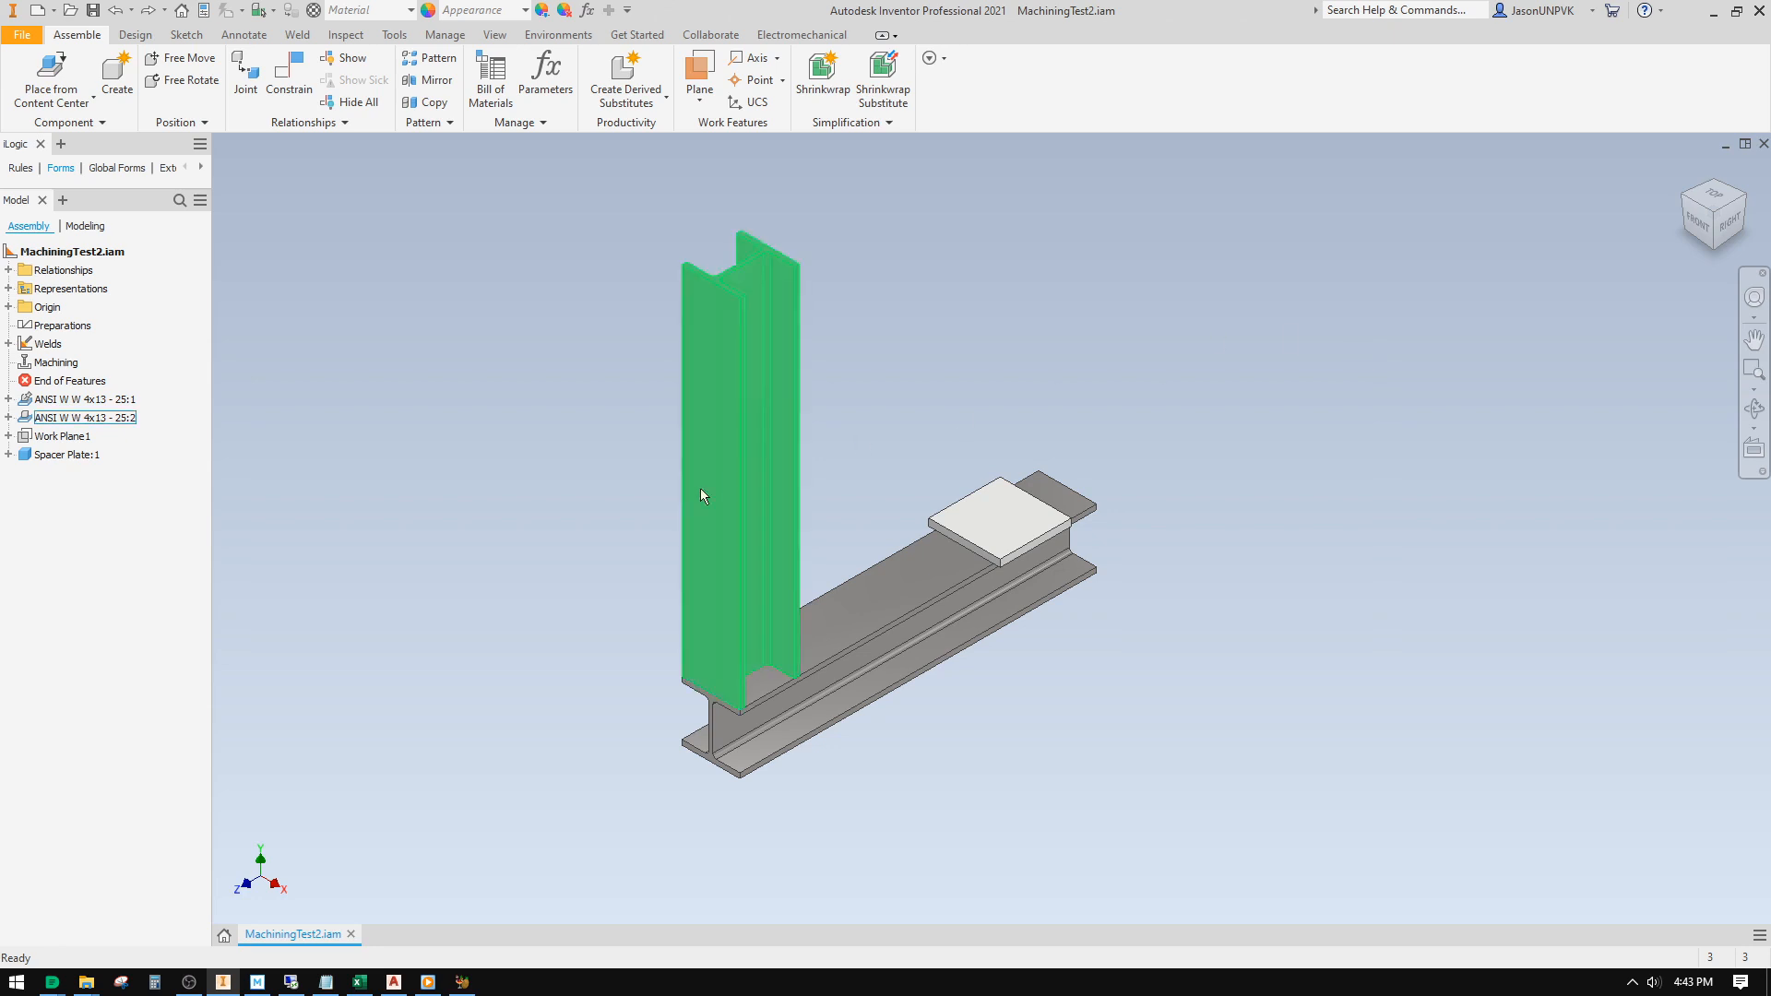
drag(699, 514, 666, 477)
click(651, 589)
click(874, 718)
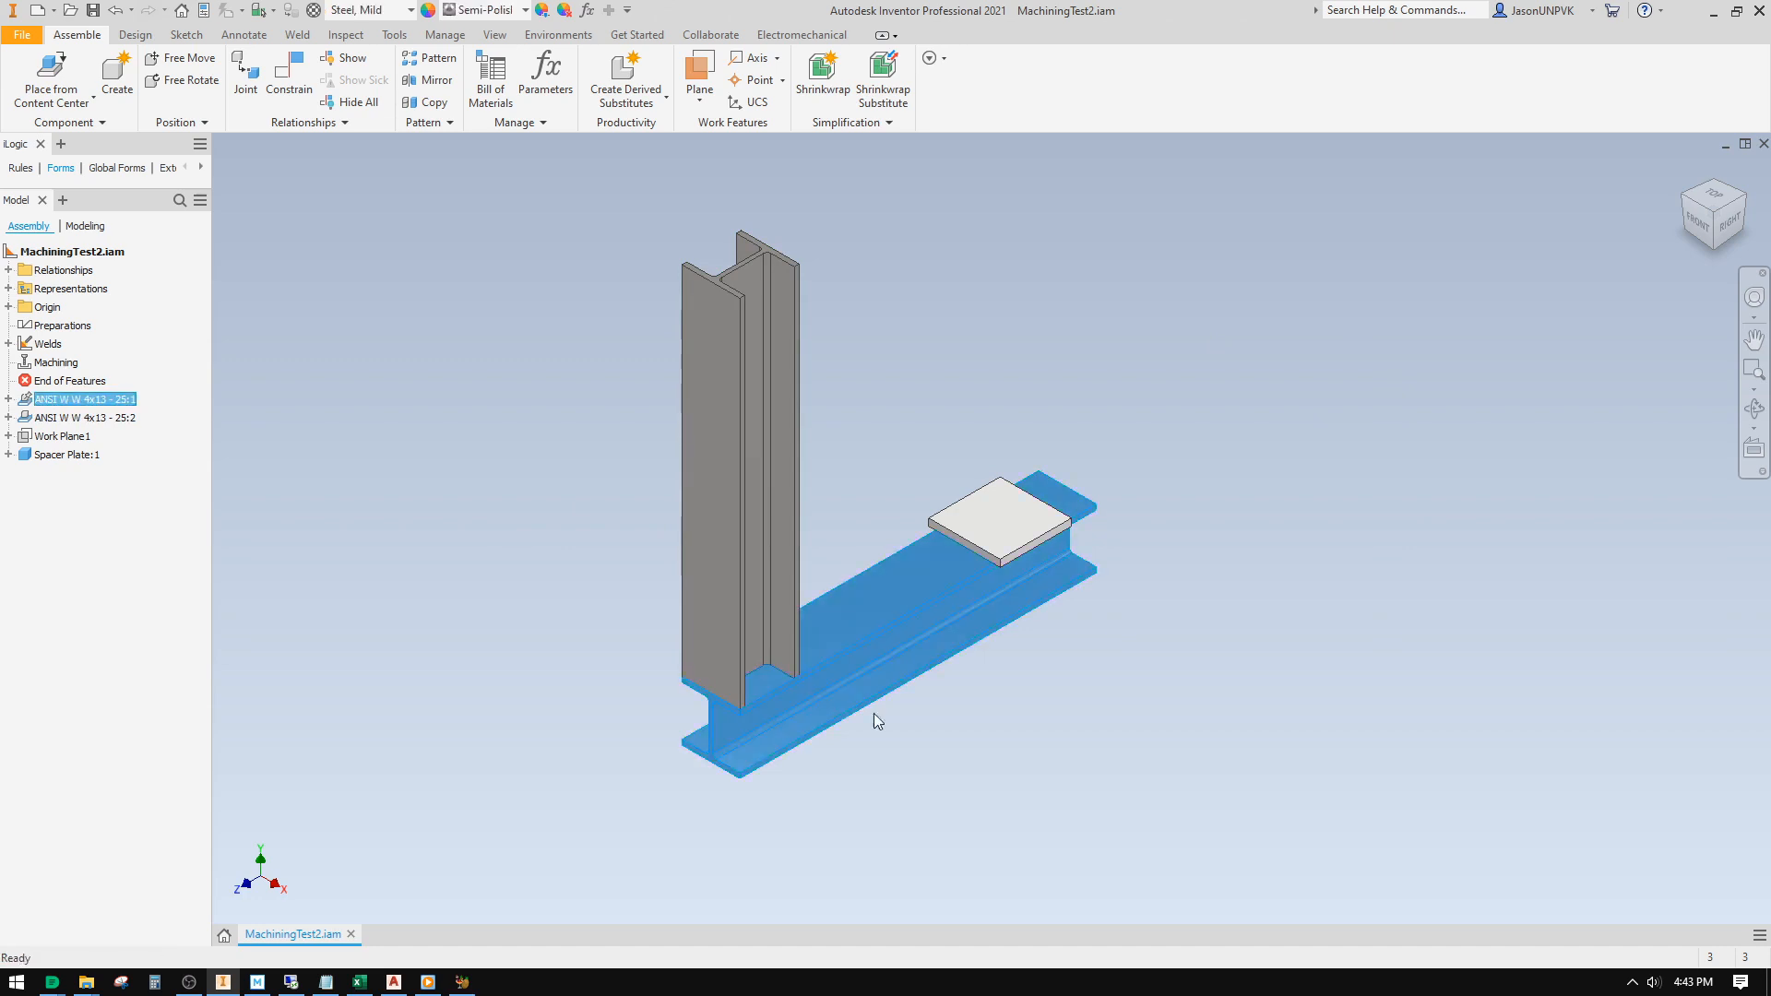
click(670, 701)
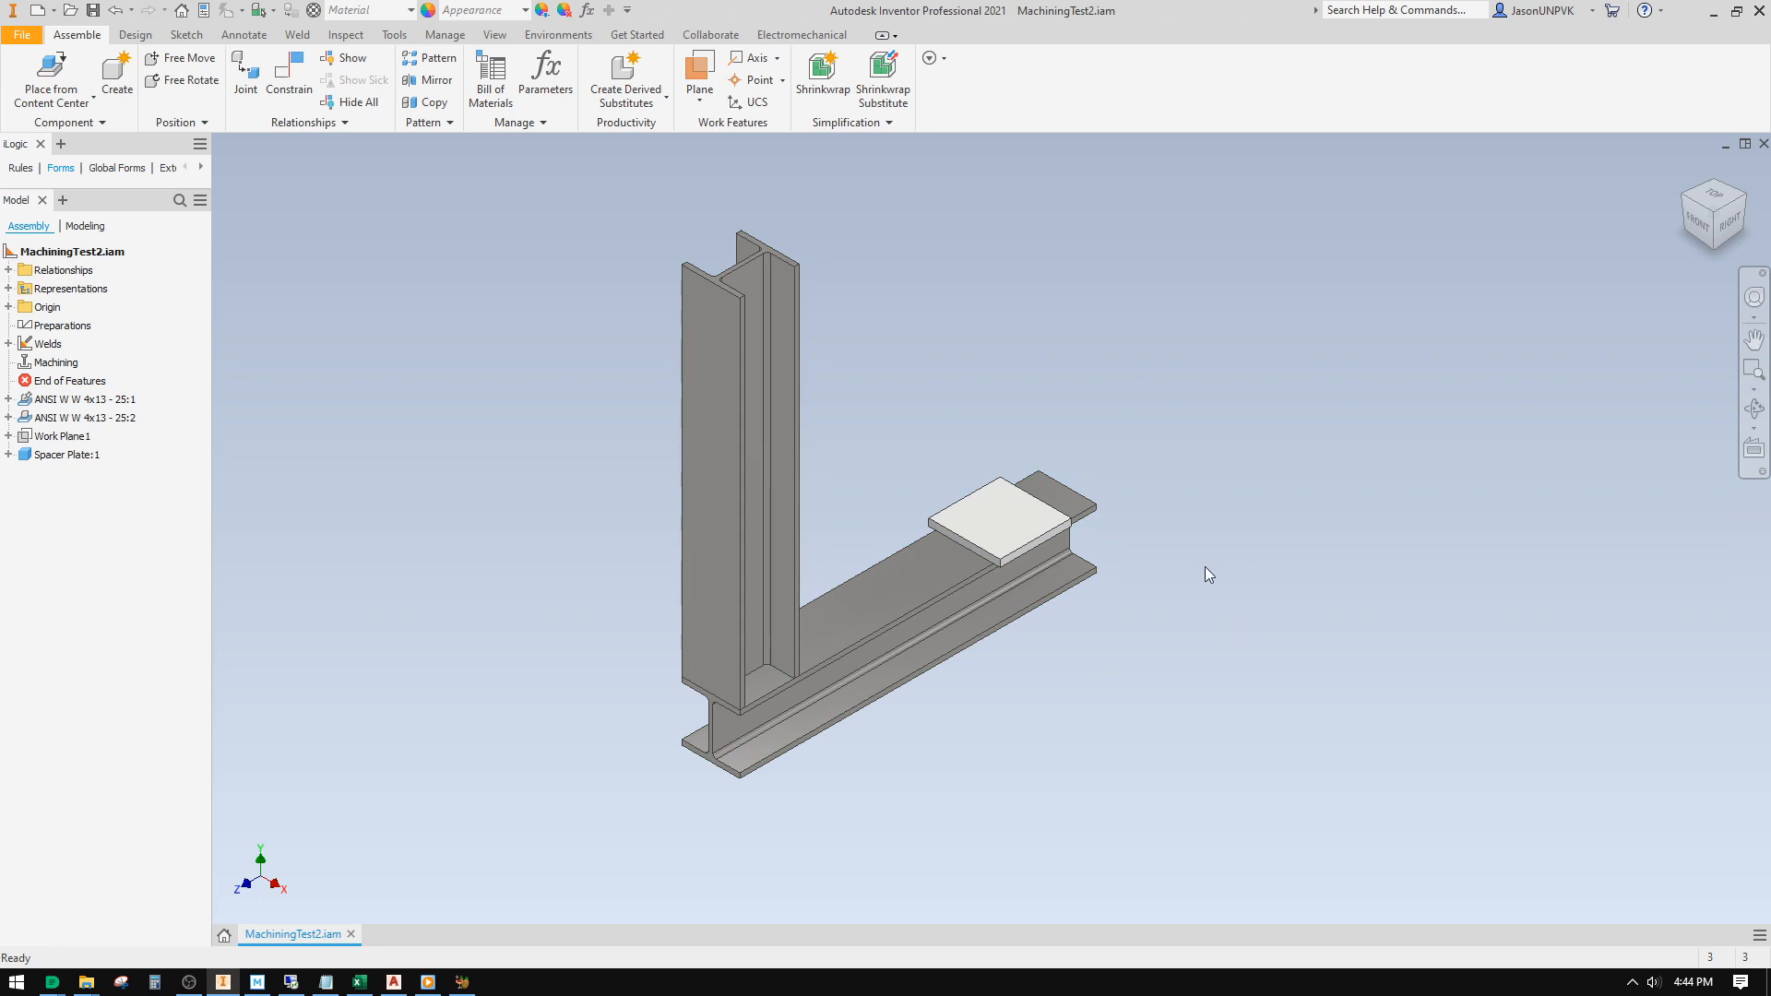
Step: Pull the spacer plate away from the horizontal beam and create a work plane offset 120 mm from the assembly's XY Plane
drag(1020, 514, 1205, 453)
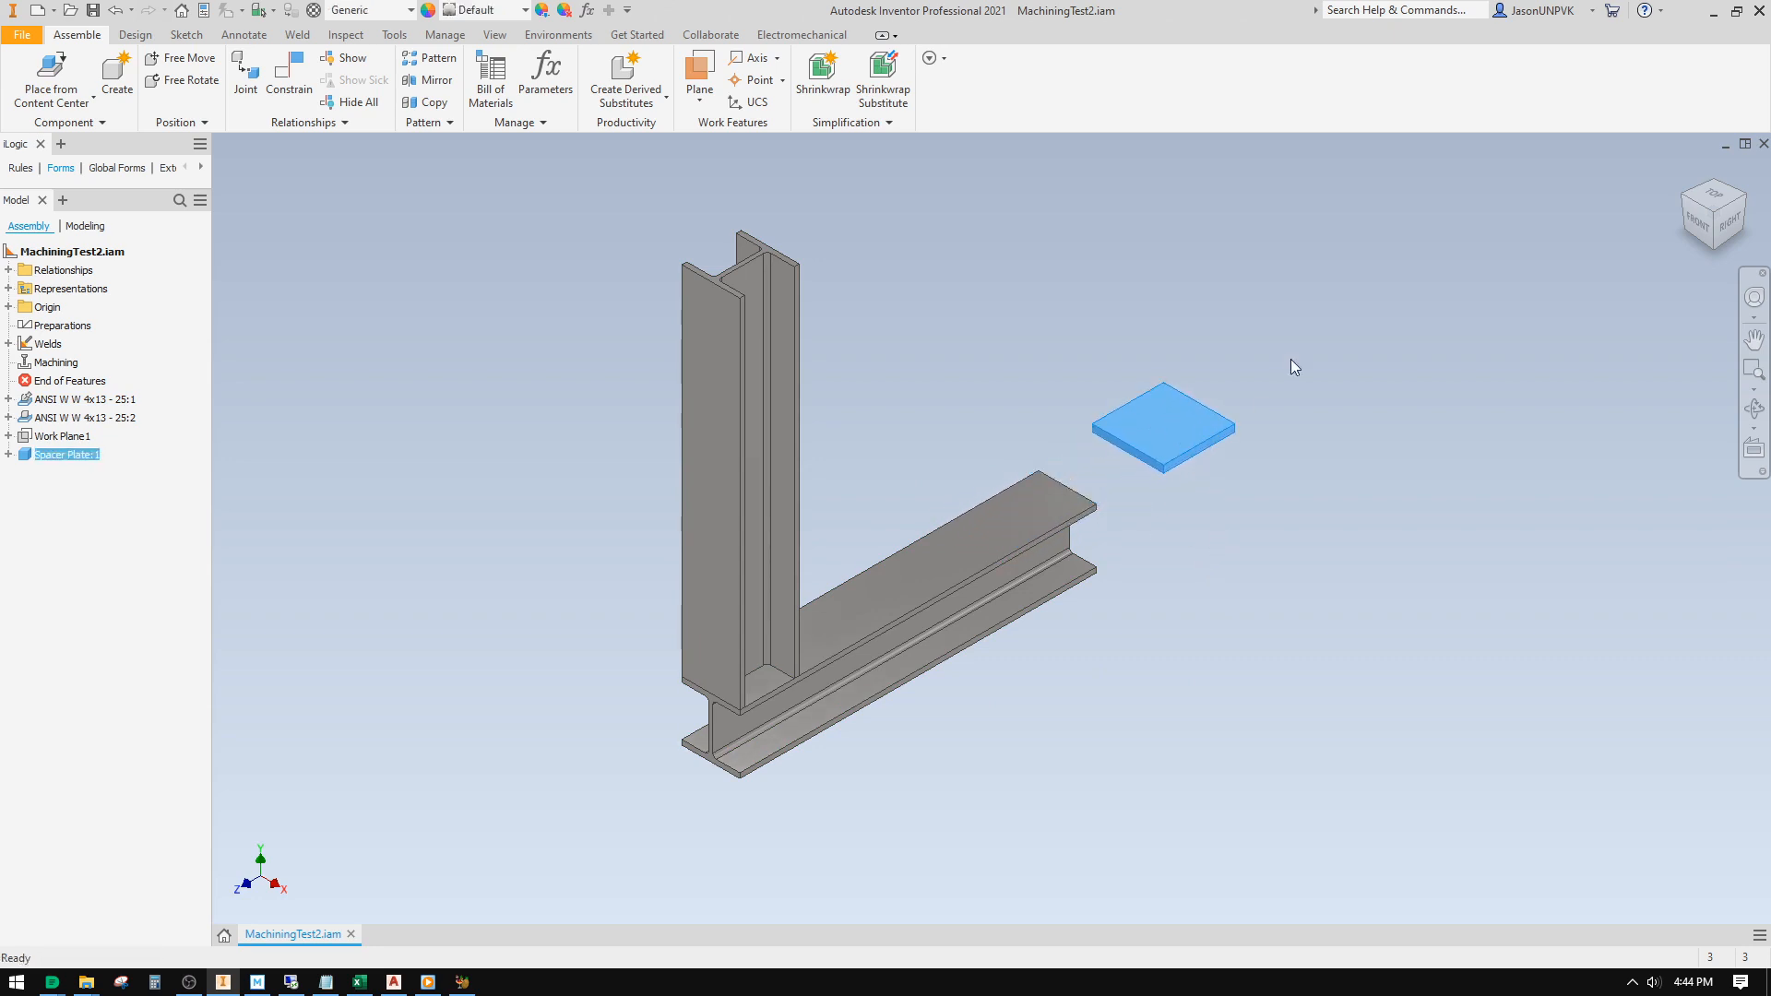
click(1281, 351)
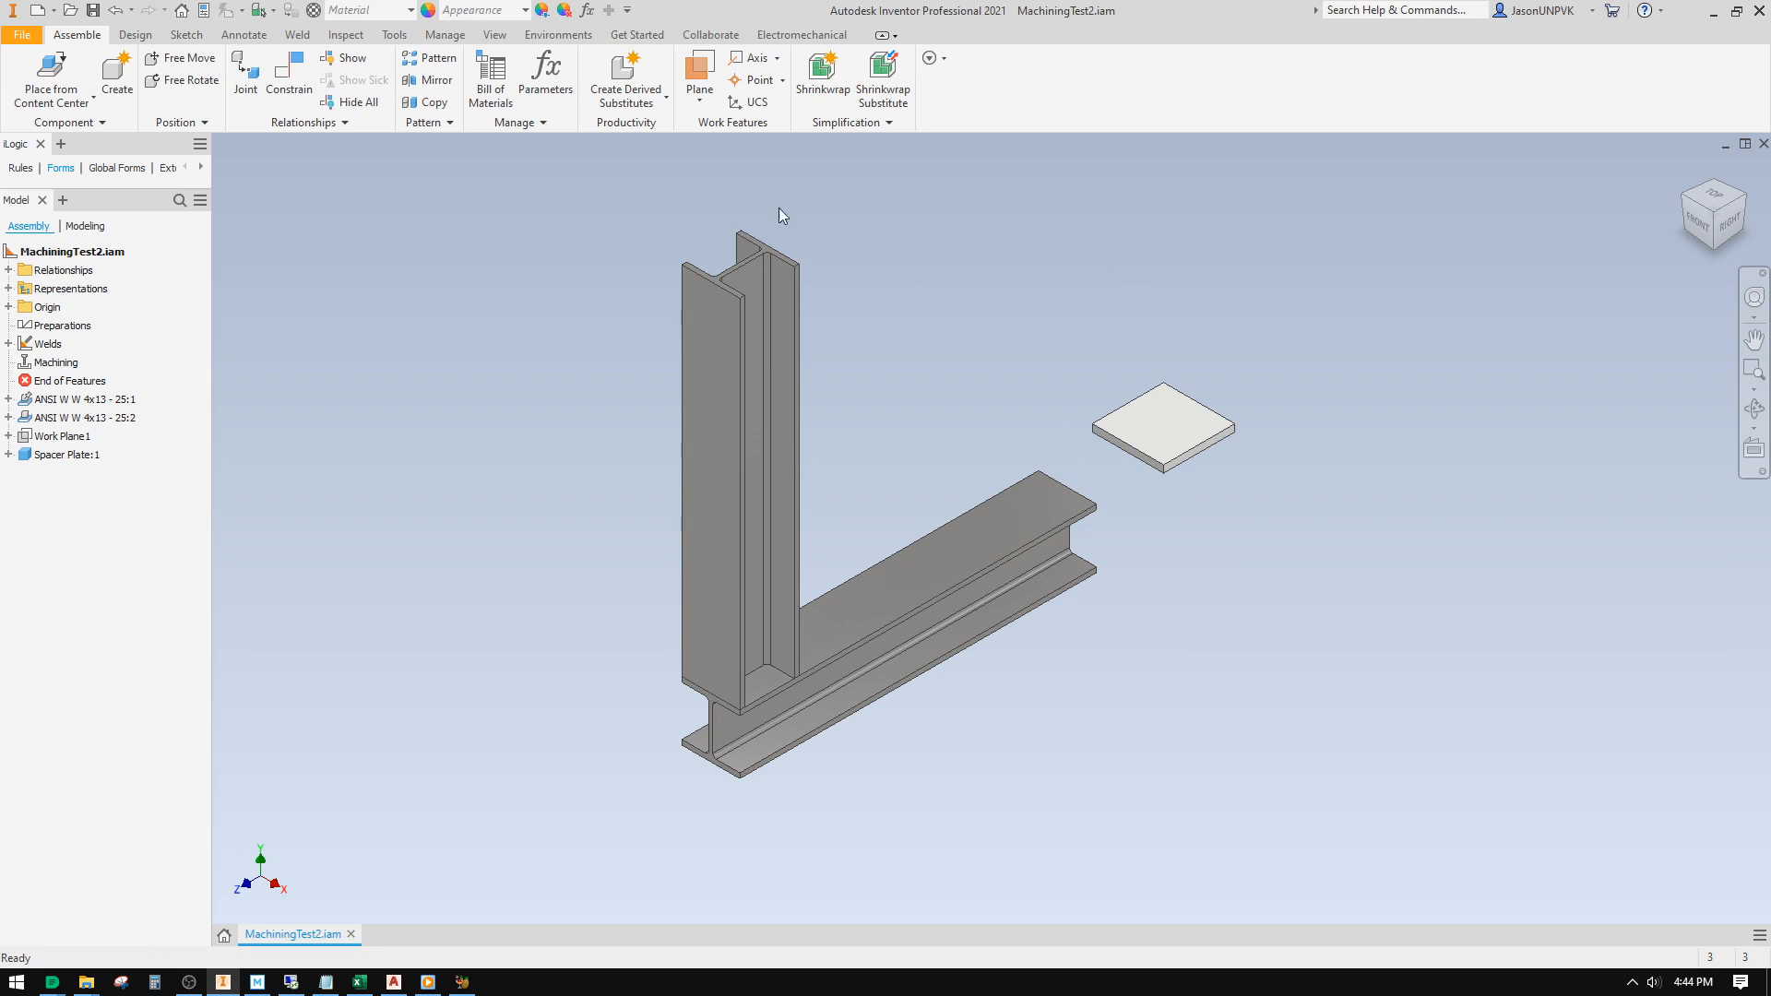
click(698, 101)
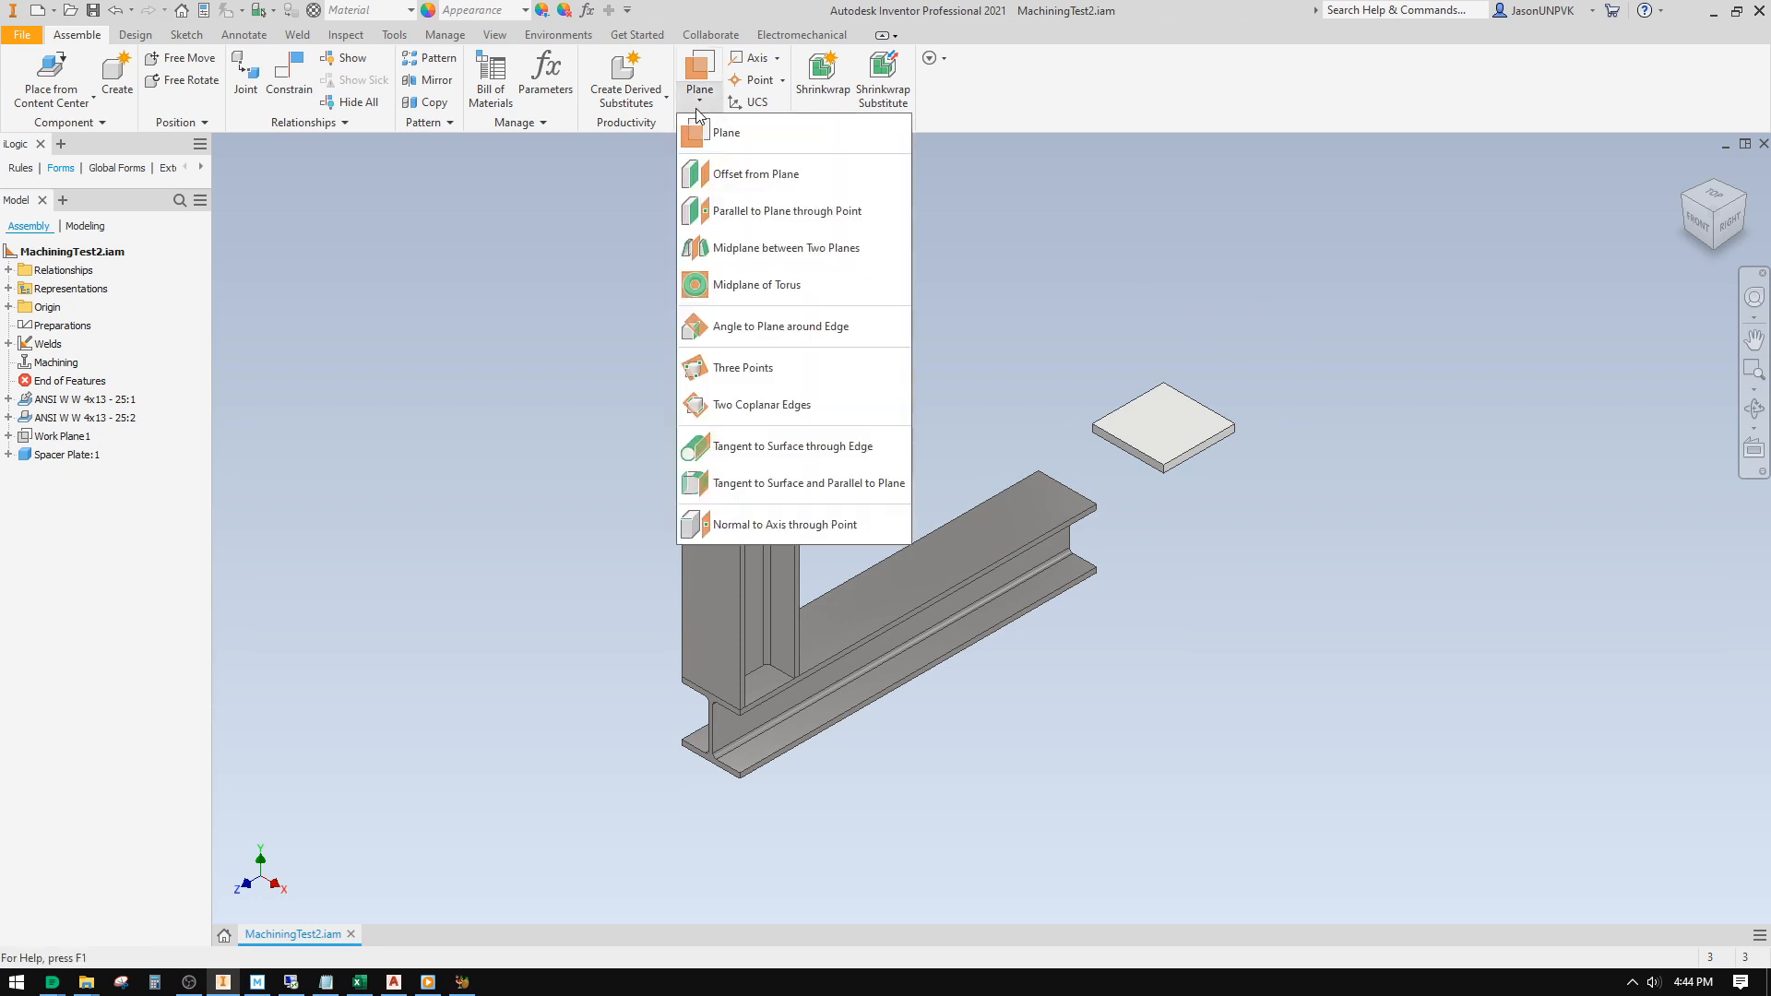
click(751, 177)
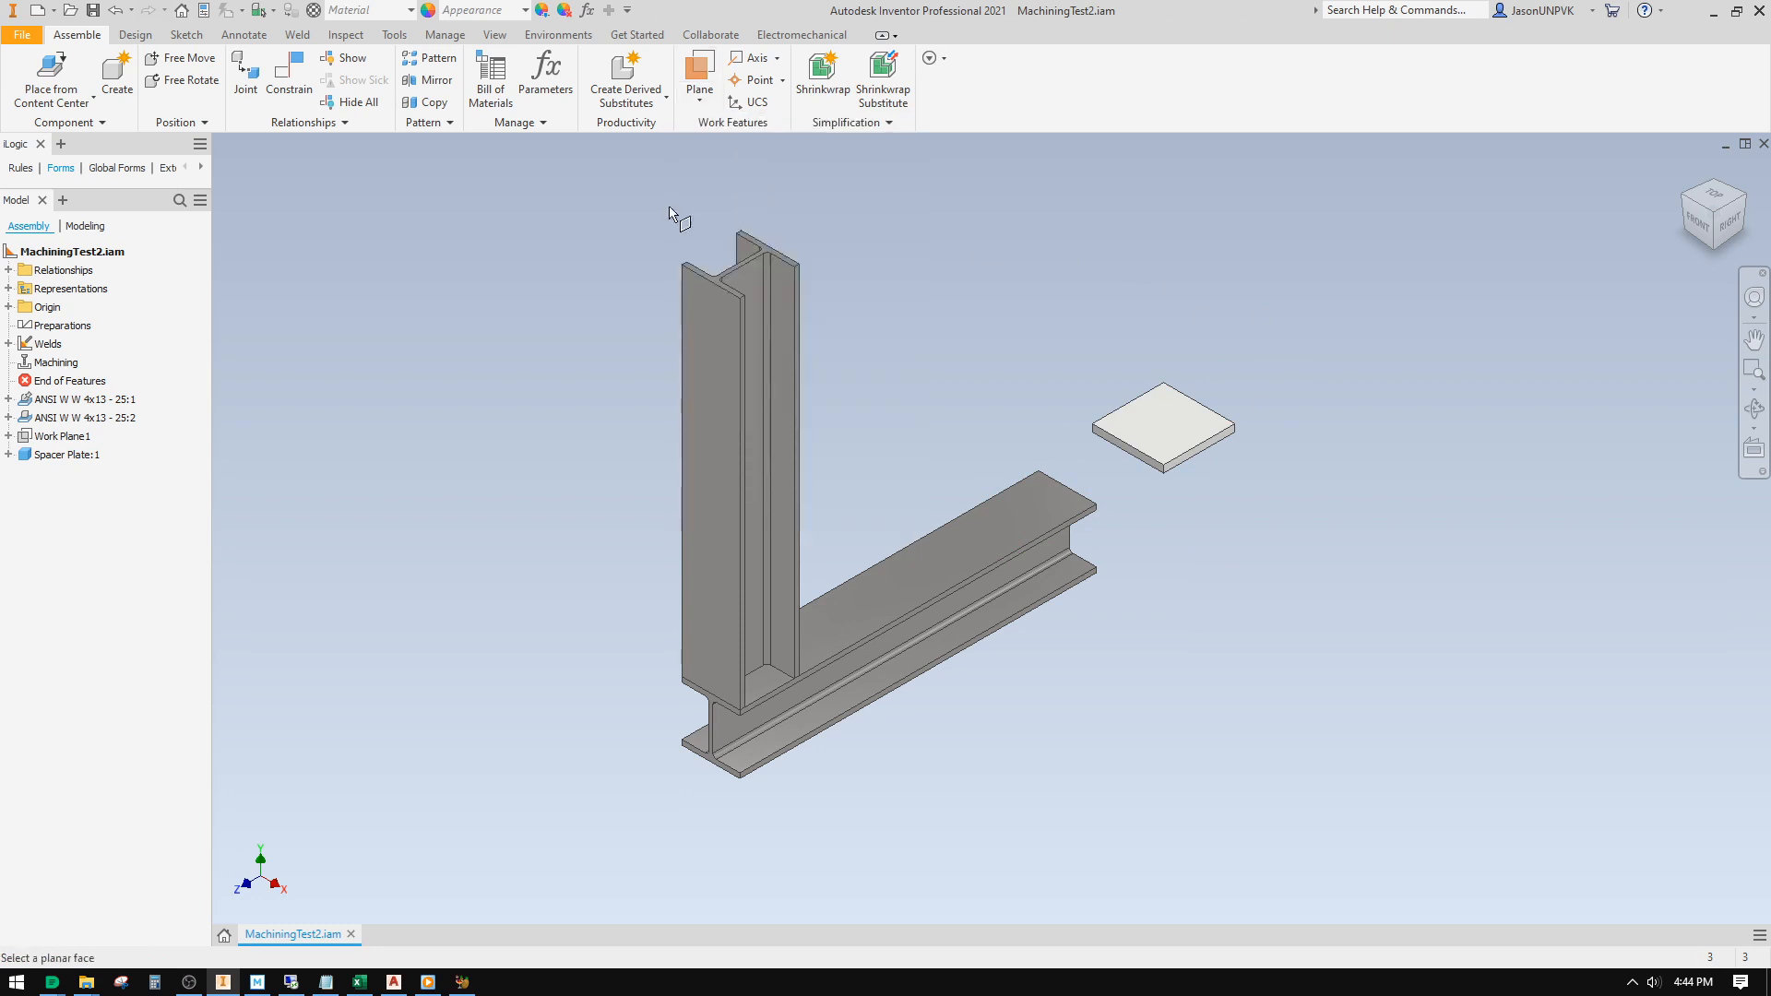
click(8, 306)
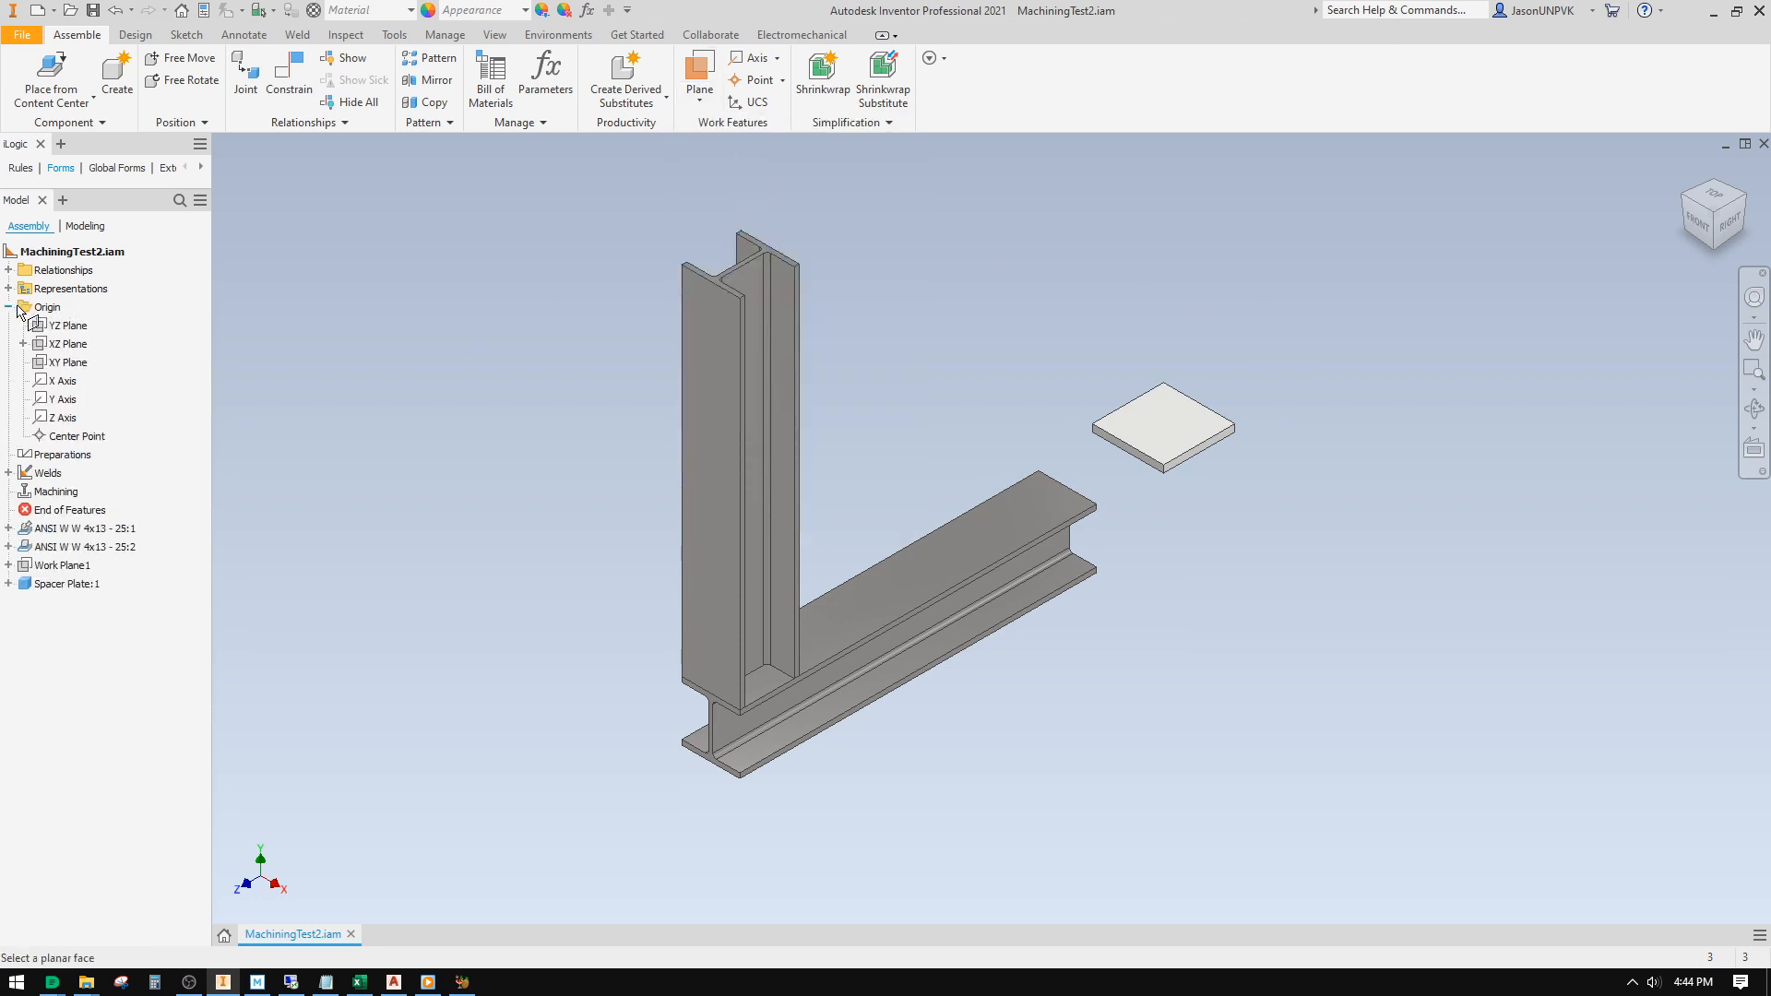
click(63, 363)
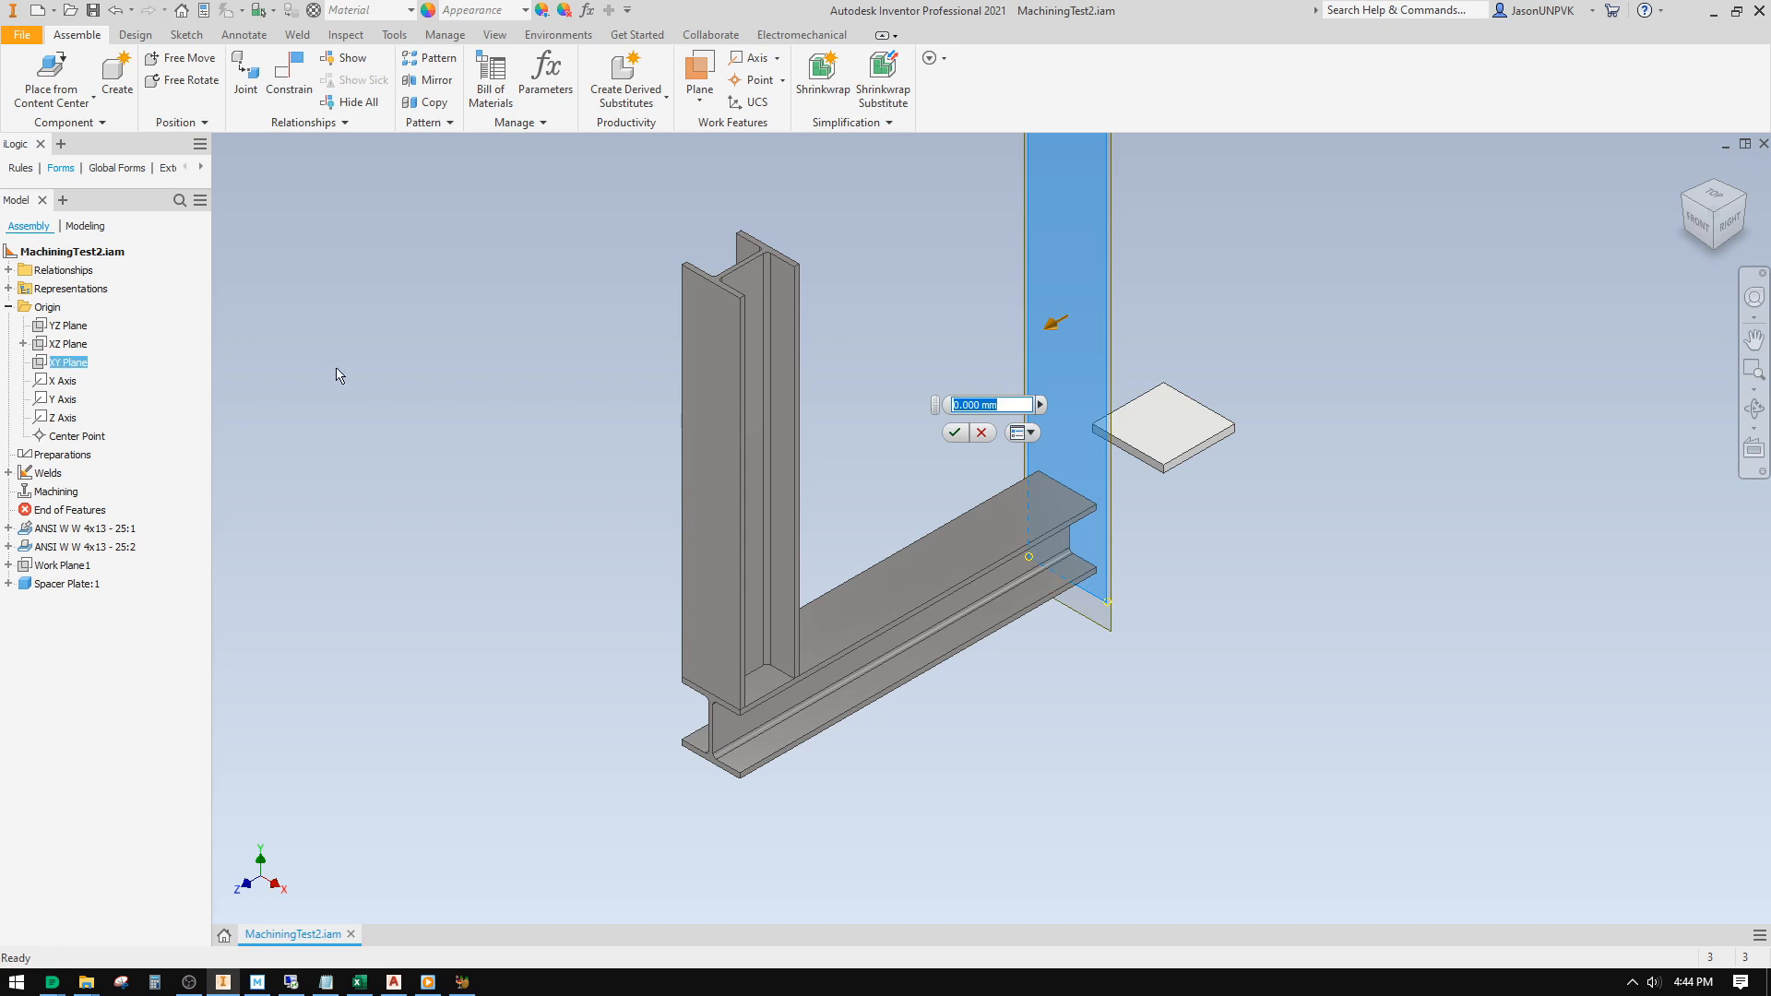
key(Return)
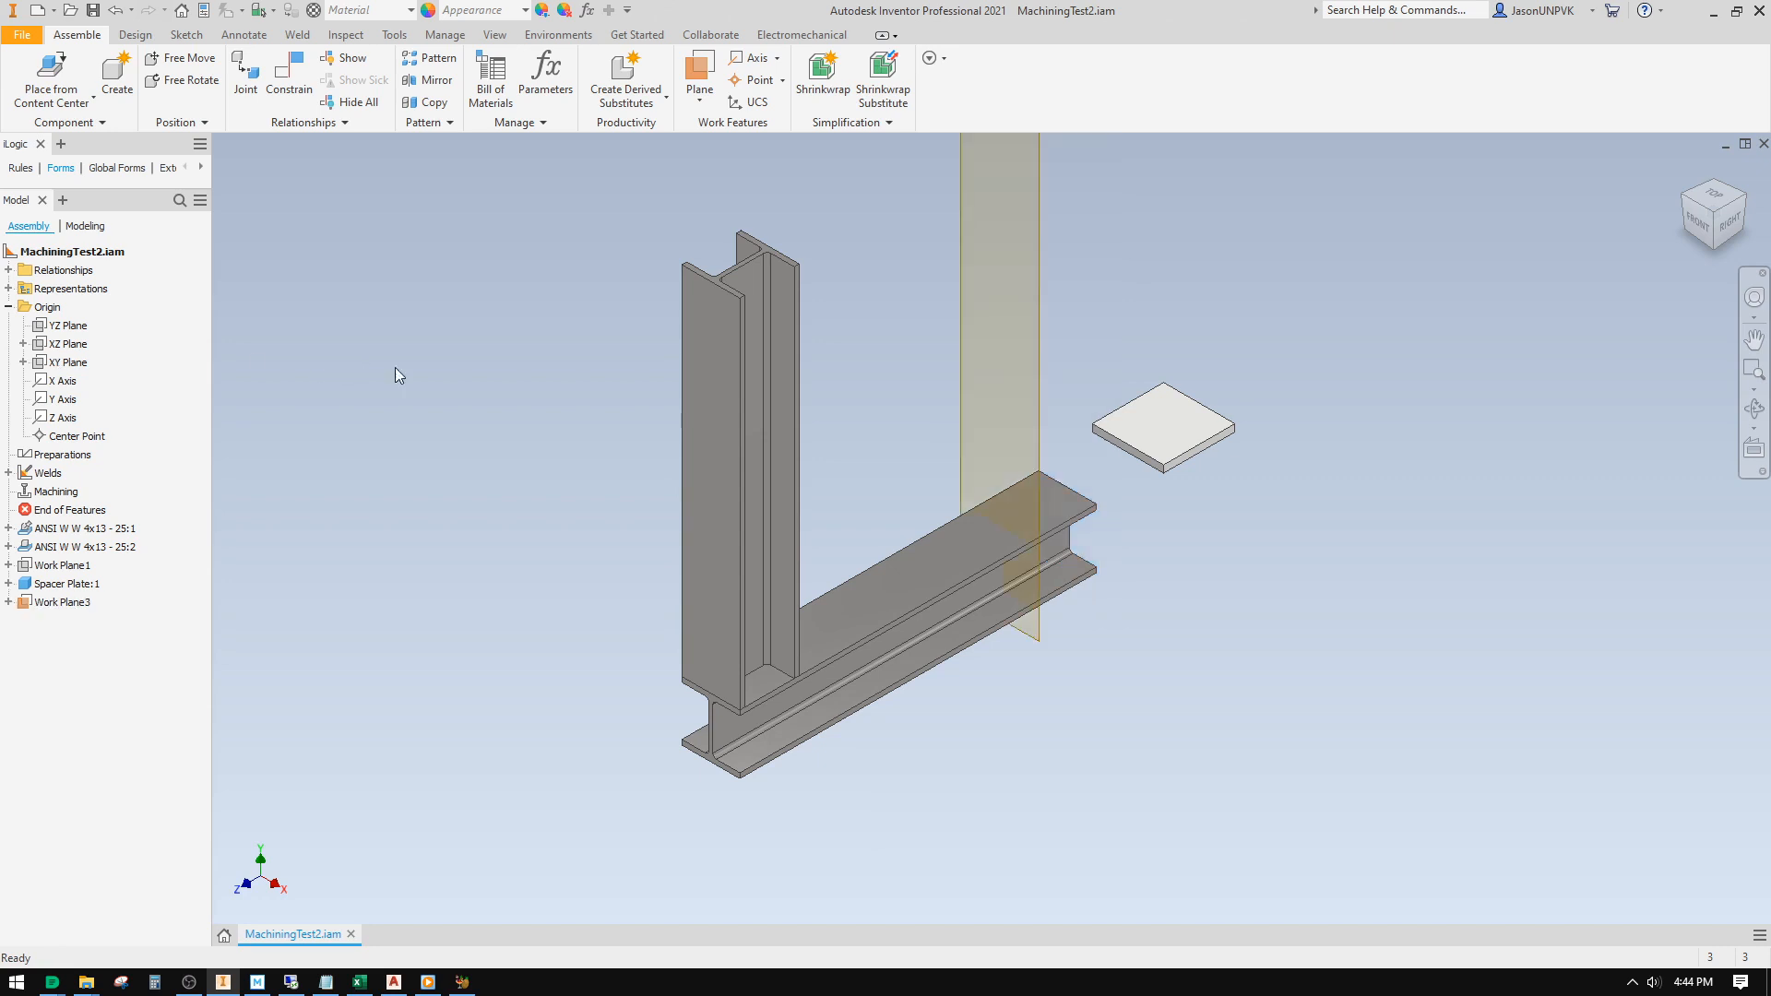
Step: Constrain the spacer plate's XY Plane flush to the new offset work plane with a 0 mm offset
right_click(467, 372)
click(528, 345)
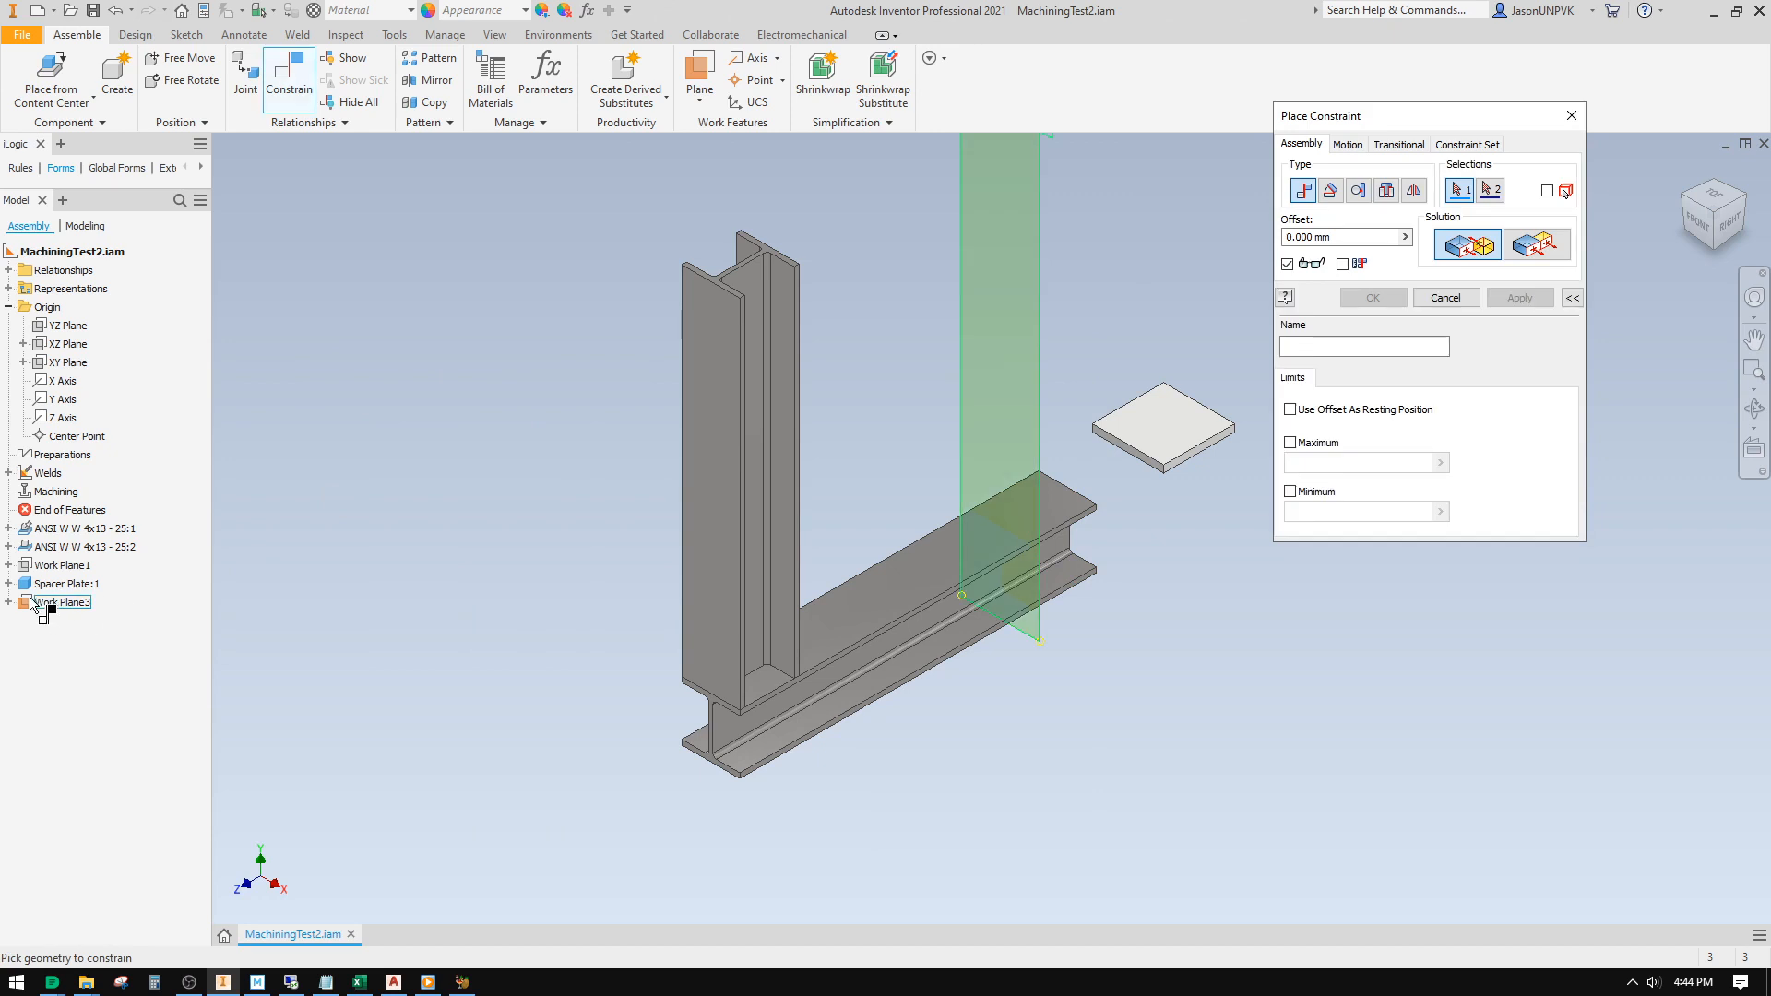
click(9, 583)
click(23, 602)
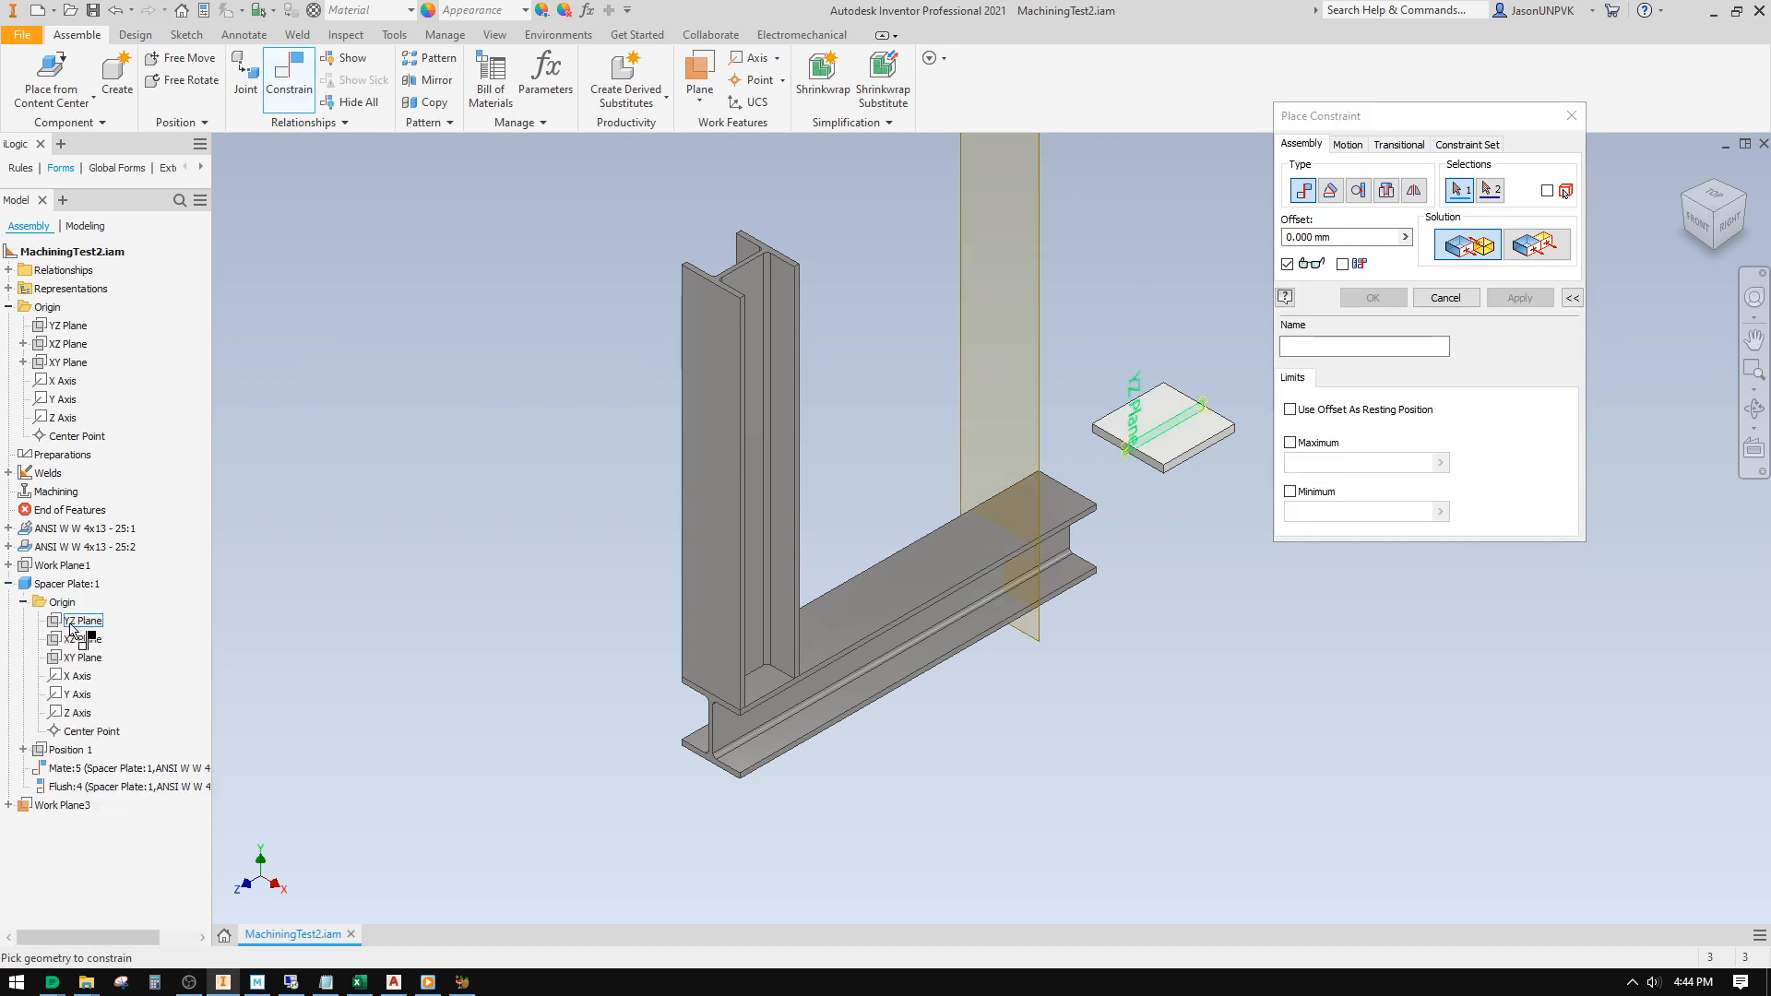
click(79, 657)
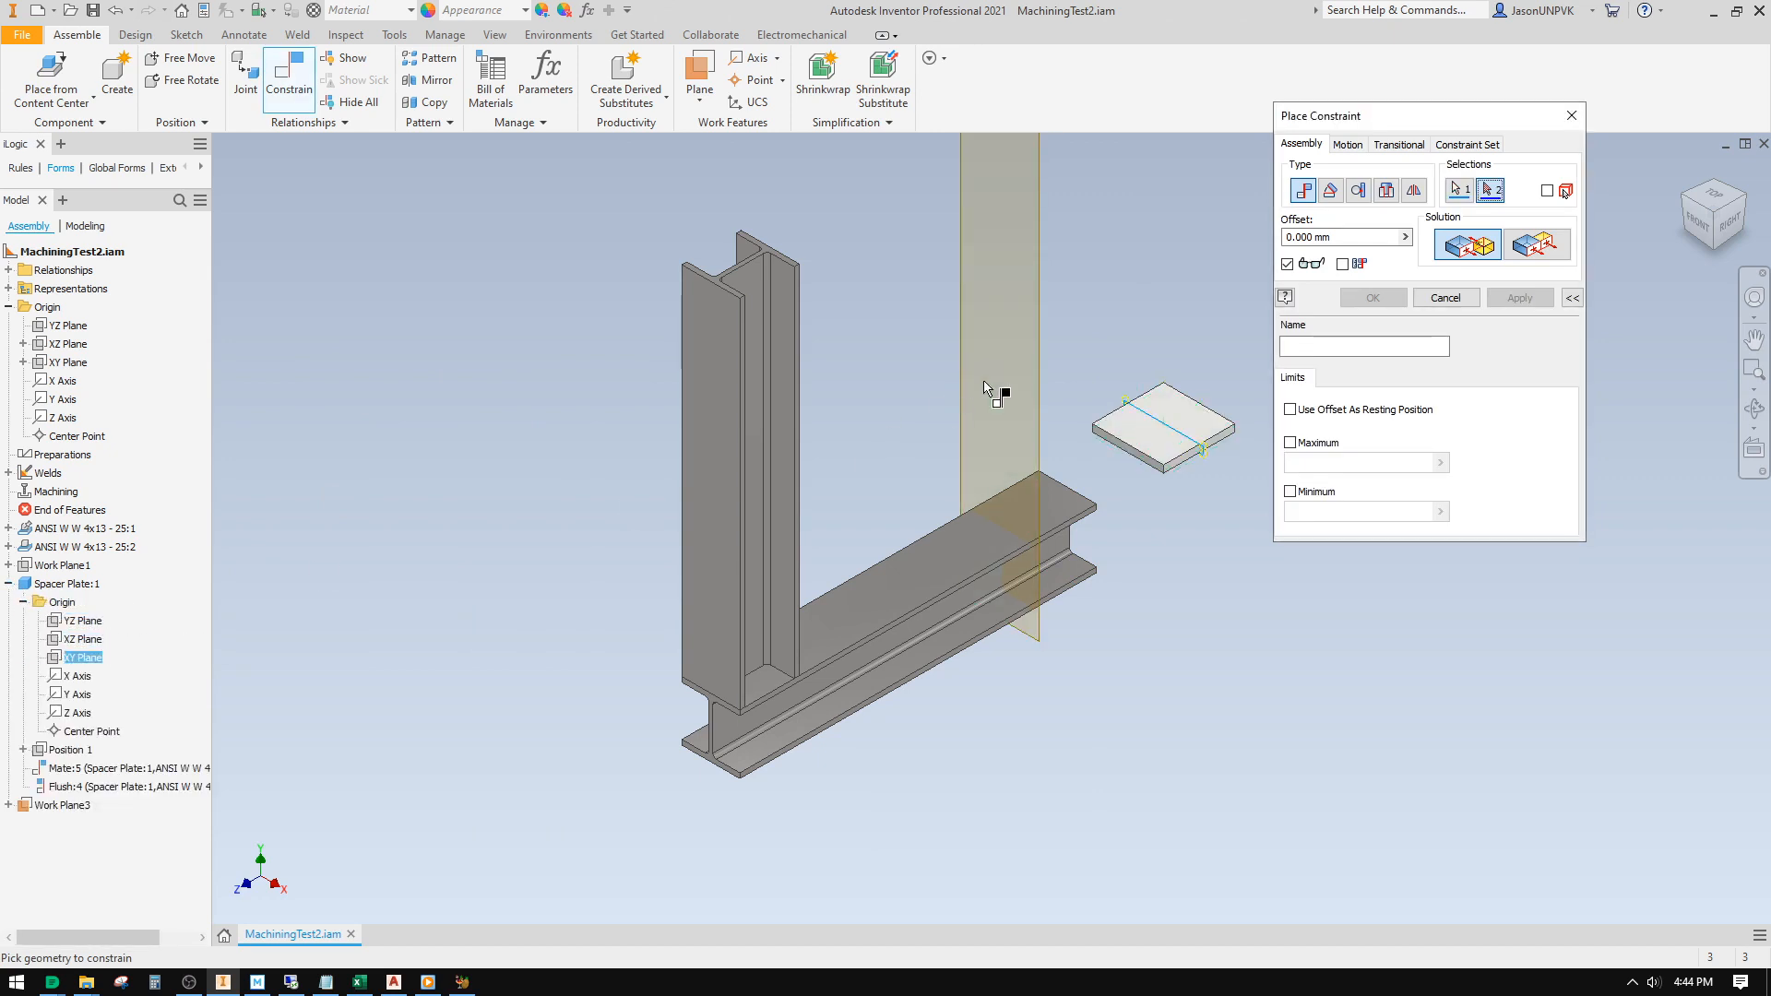
click(1037, 340)
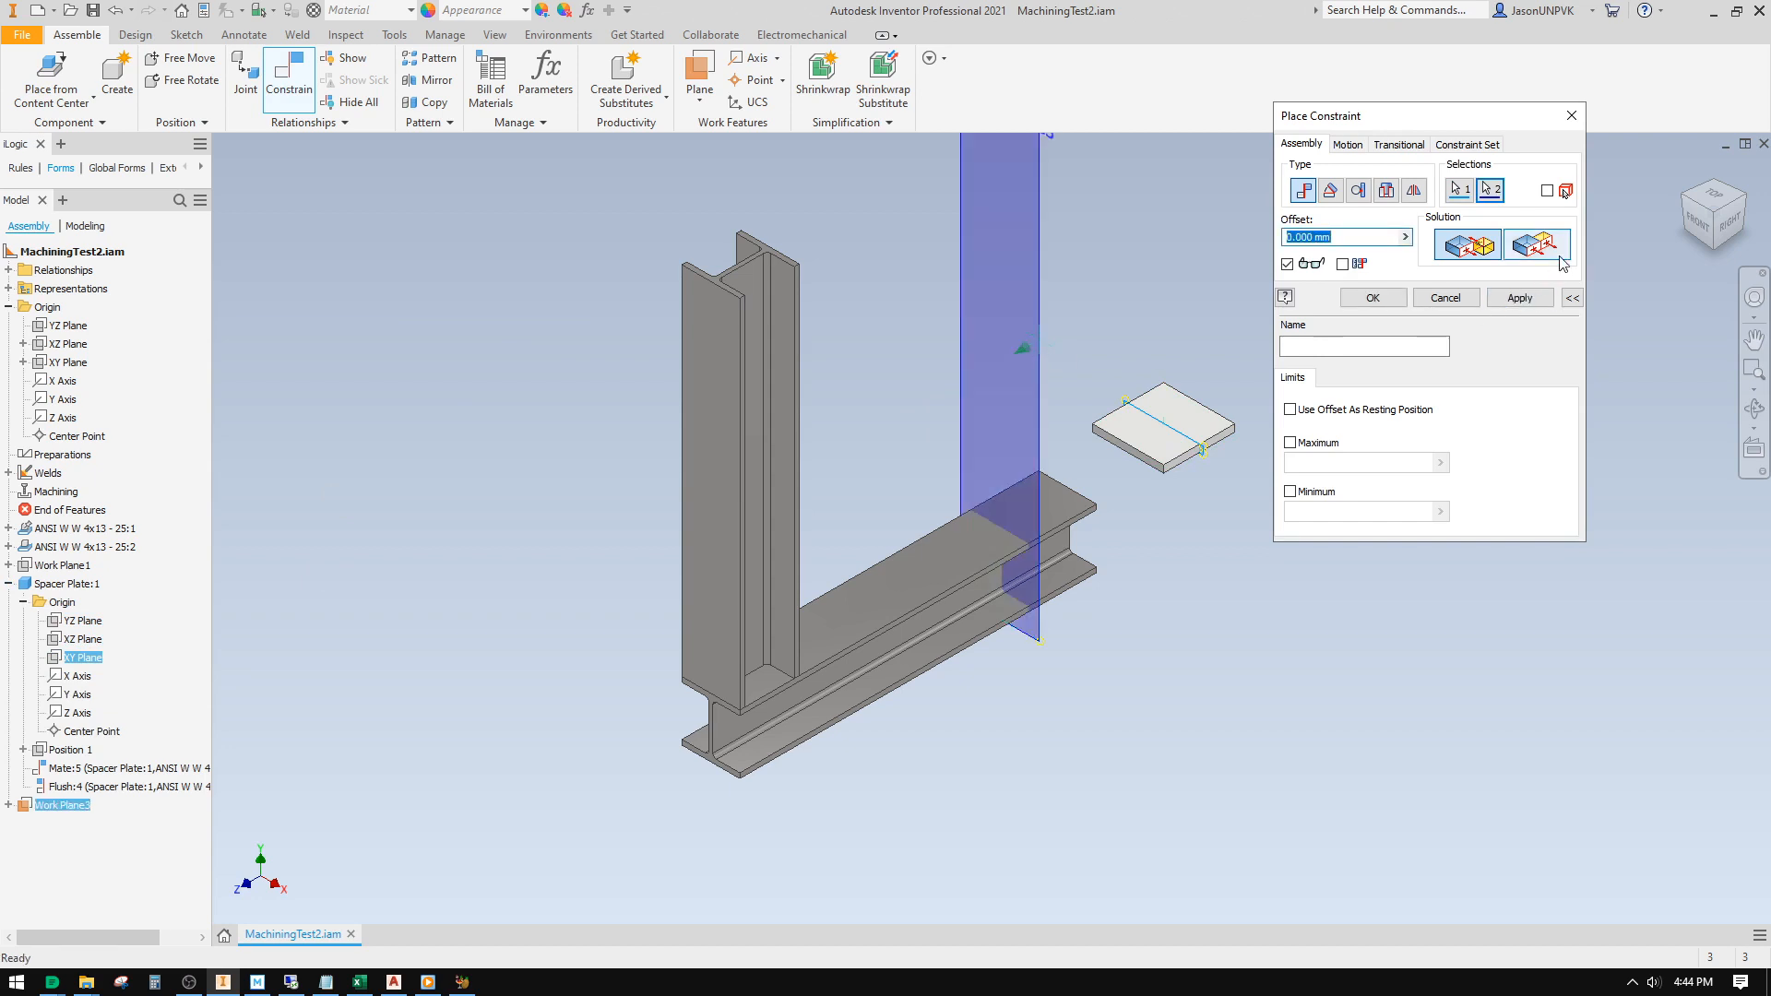
click(1373, 297)
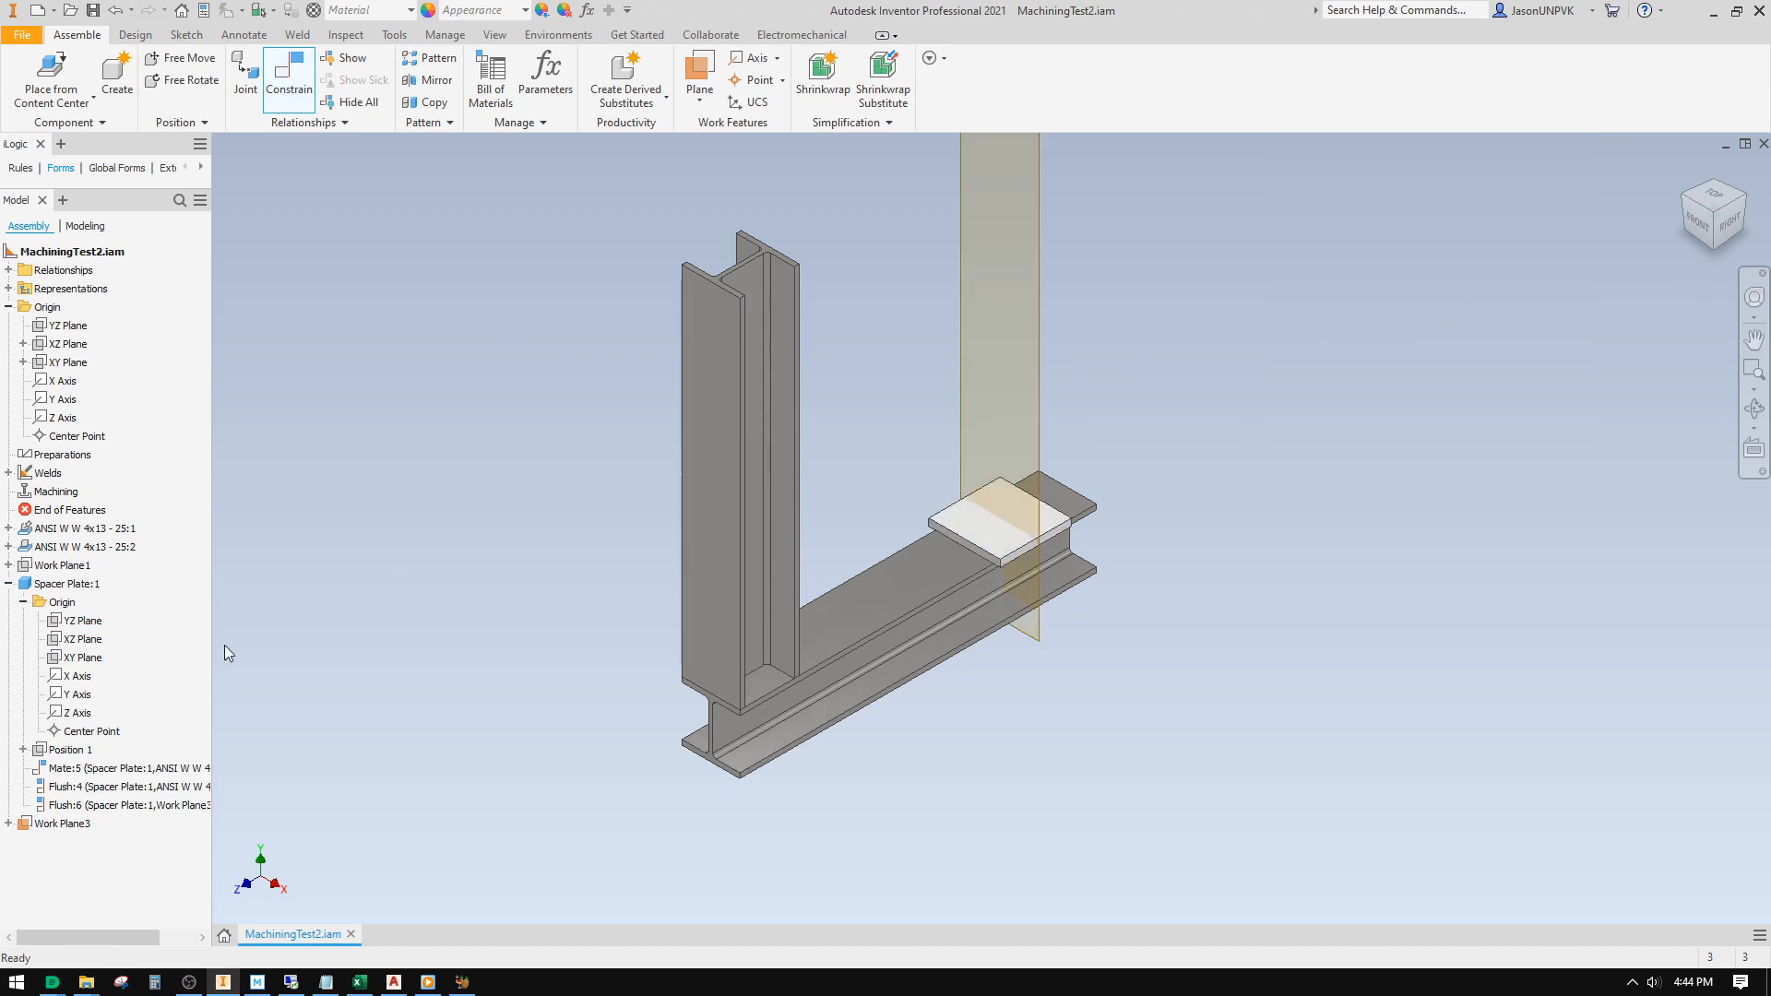
Step: Collapse the whole model tree and turn off the visibility of the new offset work plane
right_click(19, 687)
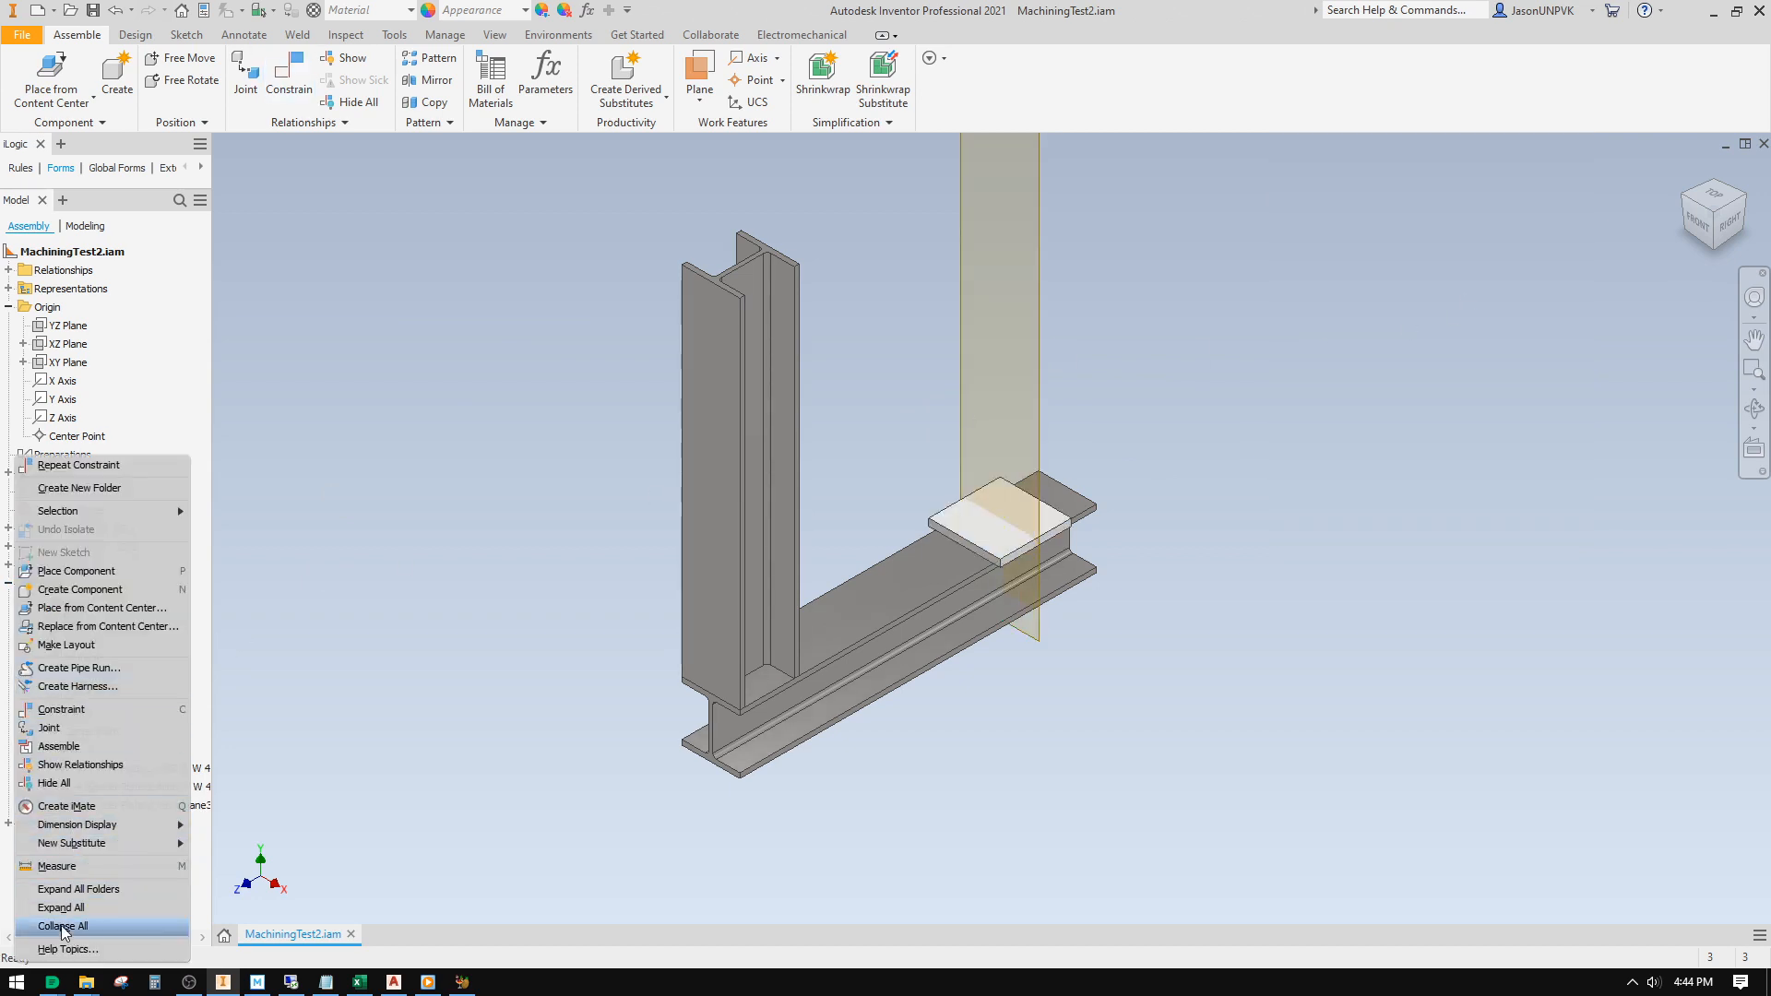
click(63, 926)
right_click(44, 473)
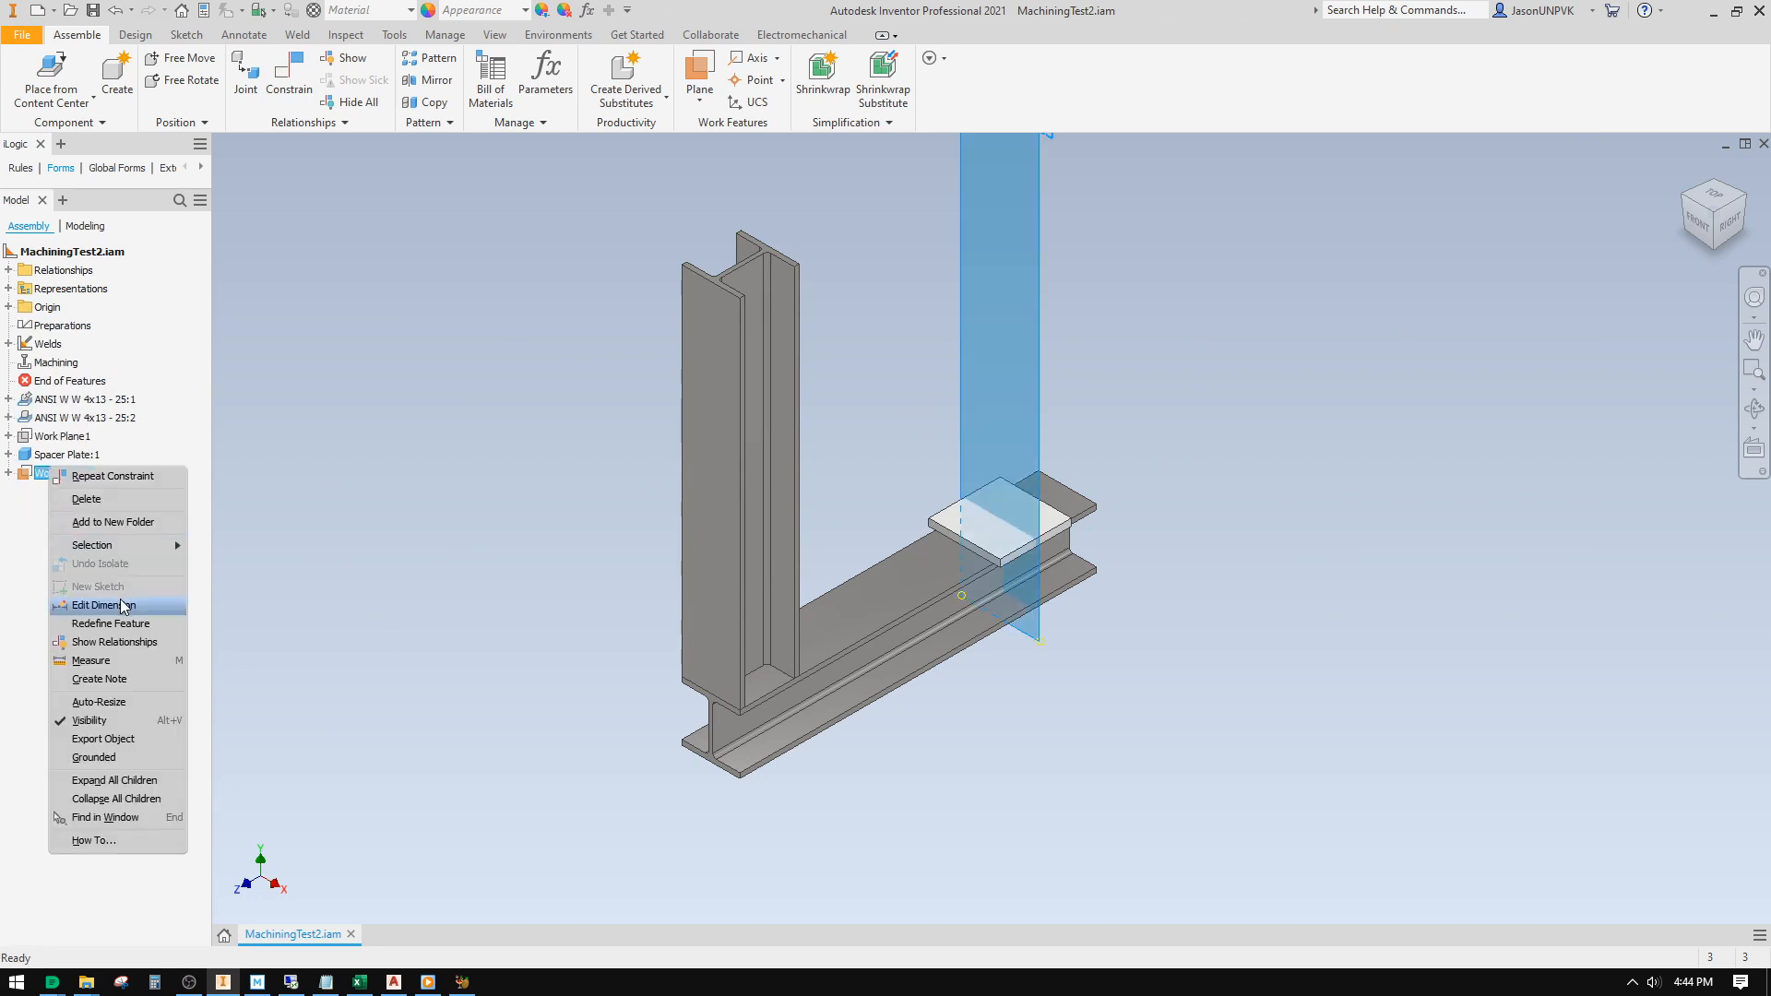
click(92, 721)
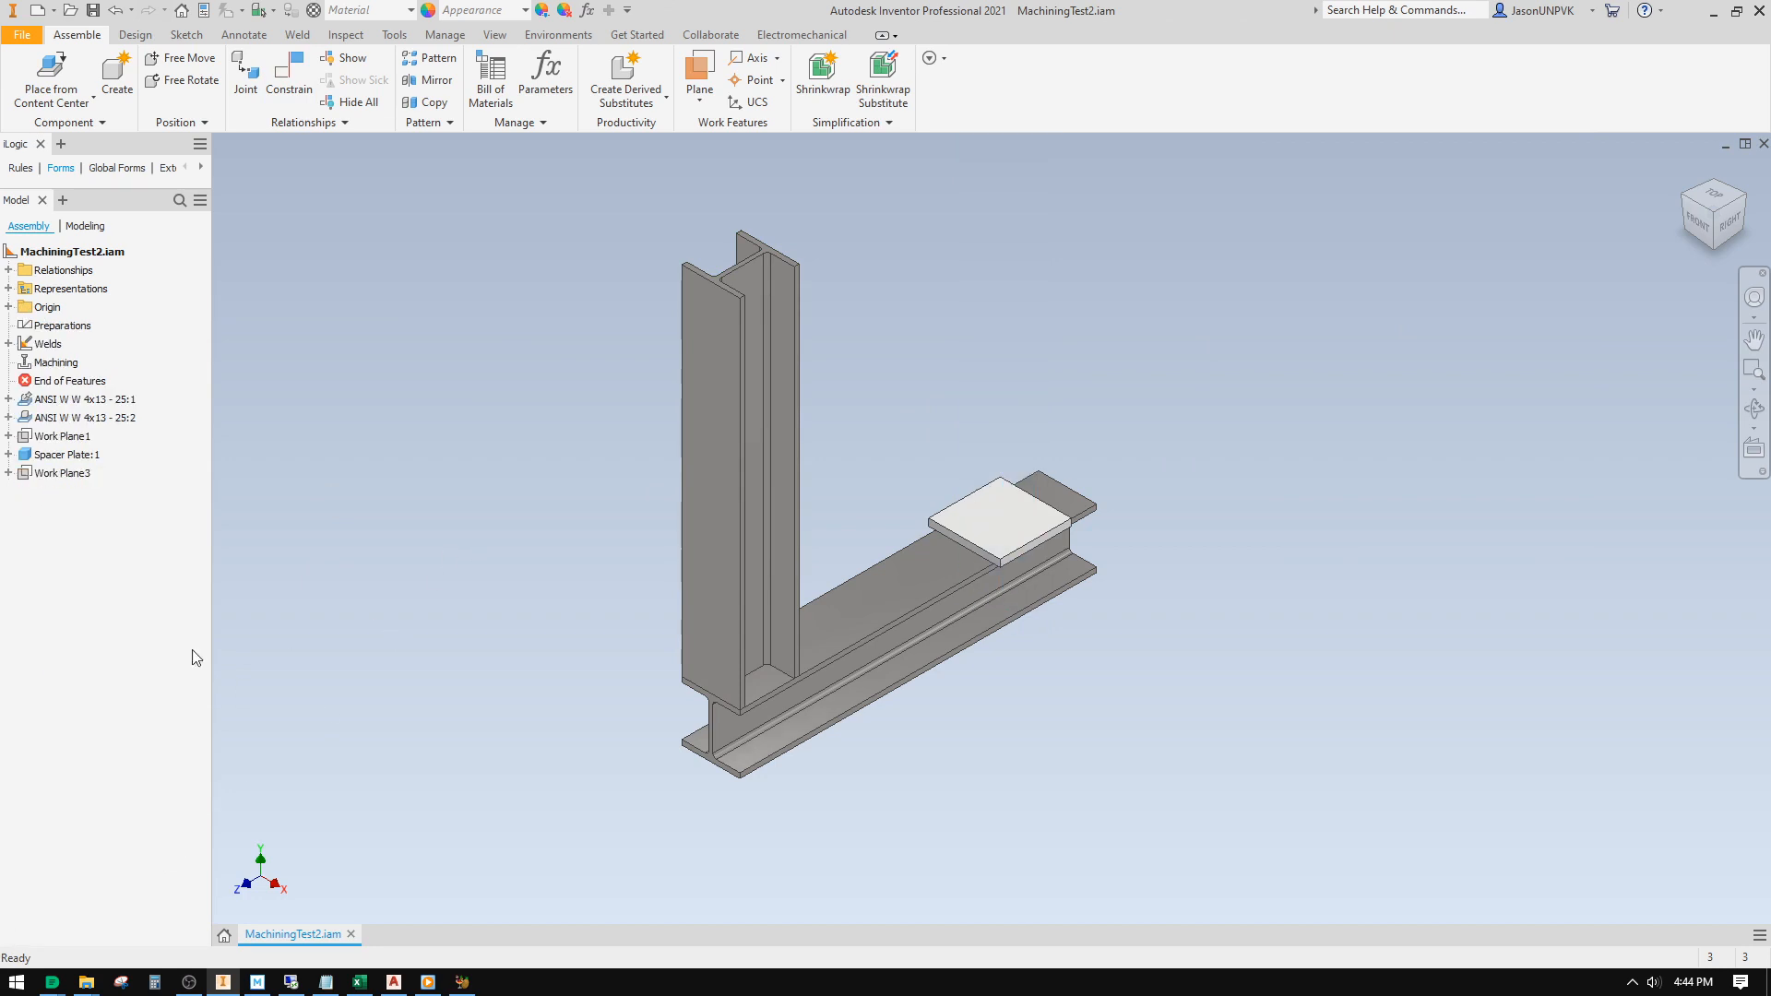
Step: Rename the new offset work plane as Spacer Pos
click(77, 474)
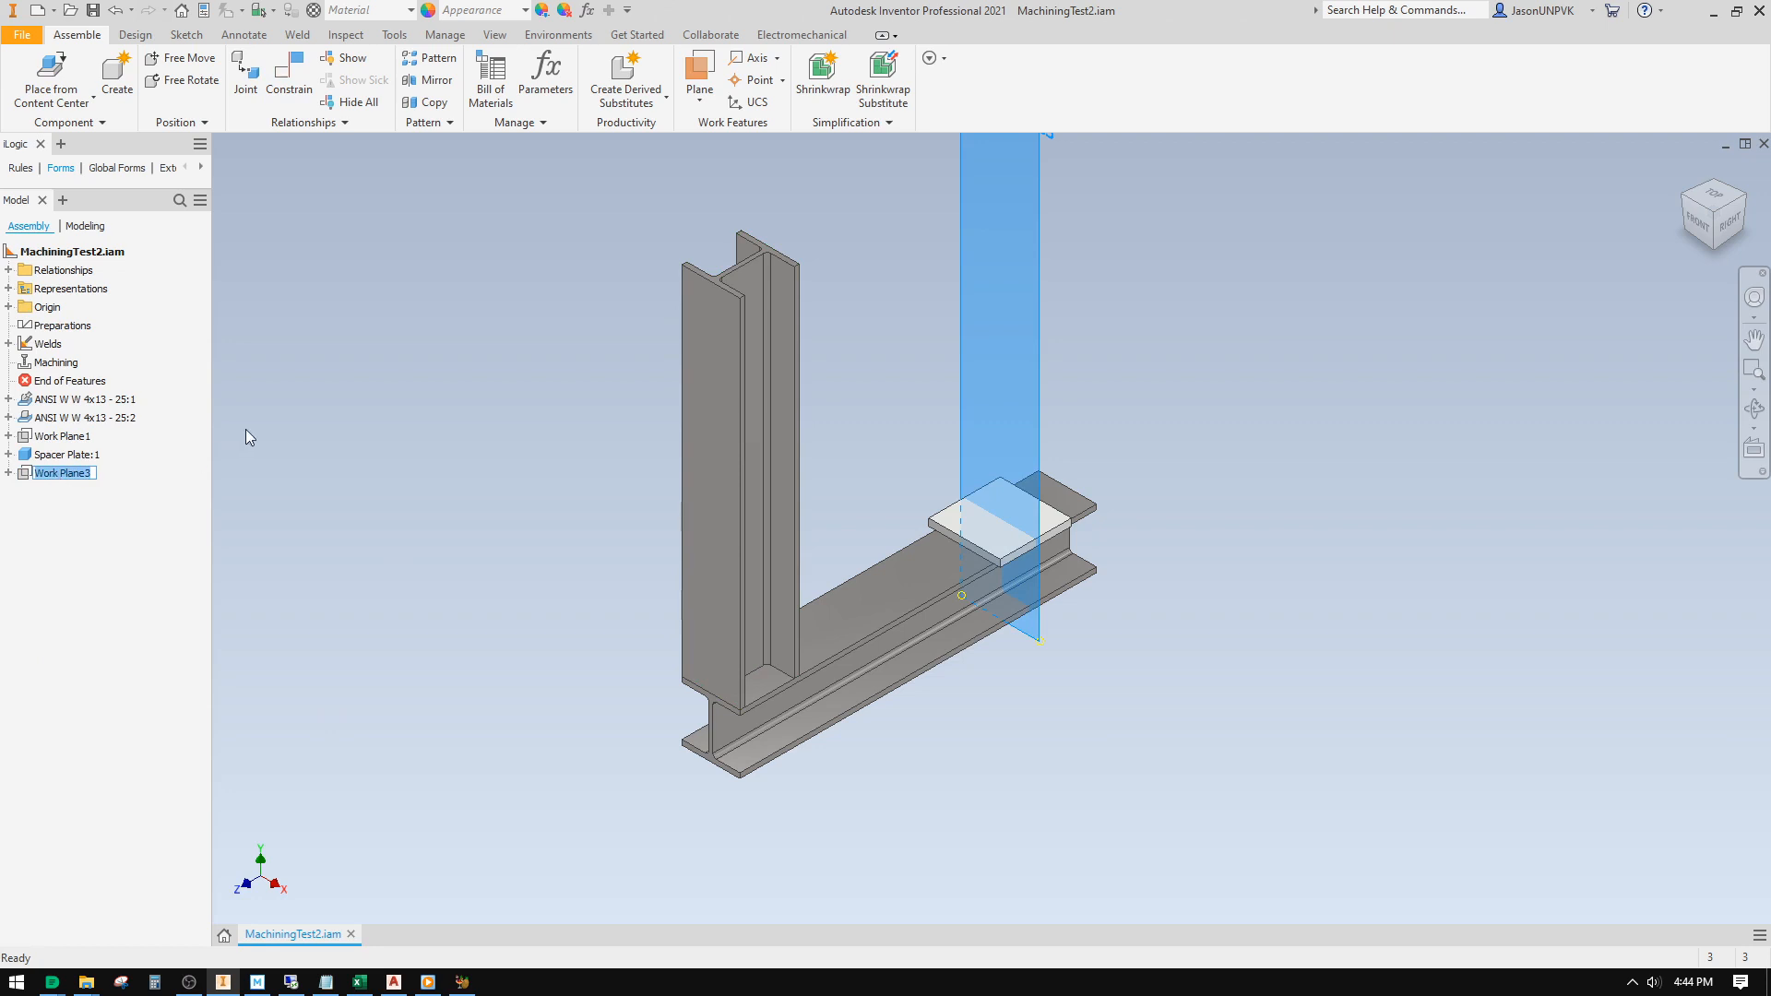
text(Spacer Pos)
key(Return)
click(334, 439)
middle_drag(376, 439, 384, 483)
middle_drag(1245, 378, 1230, 332)
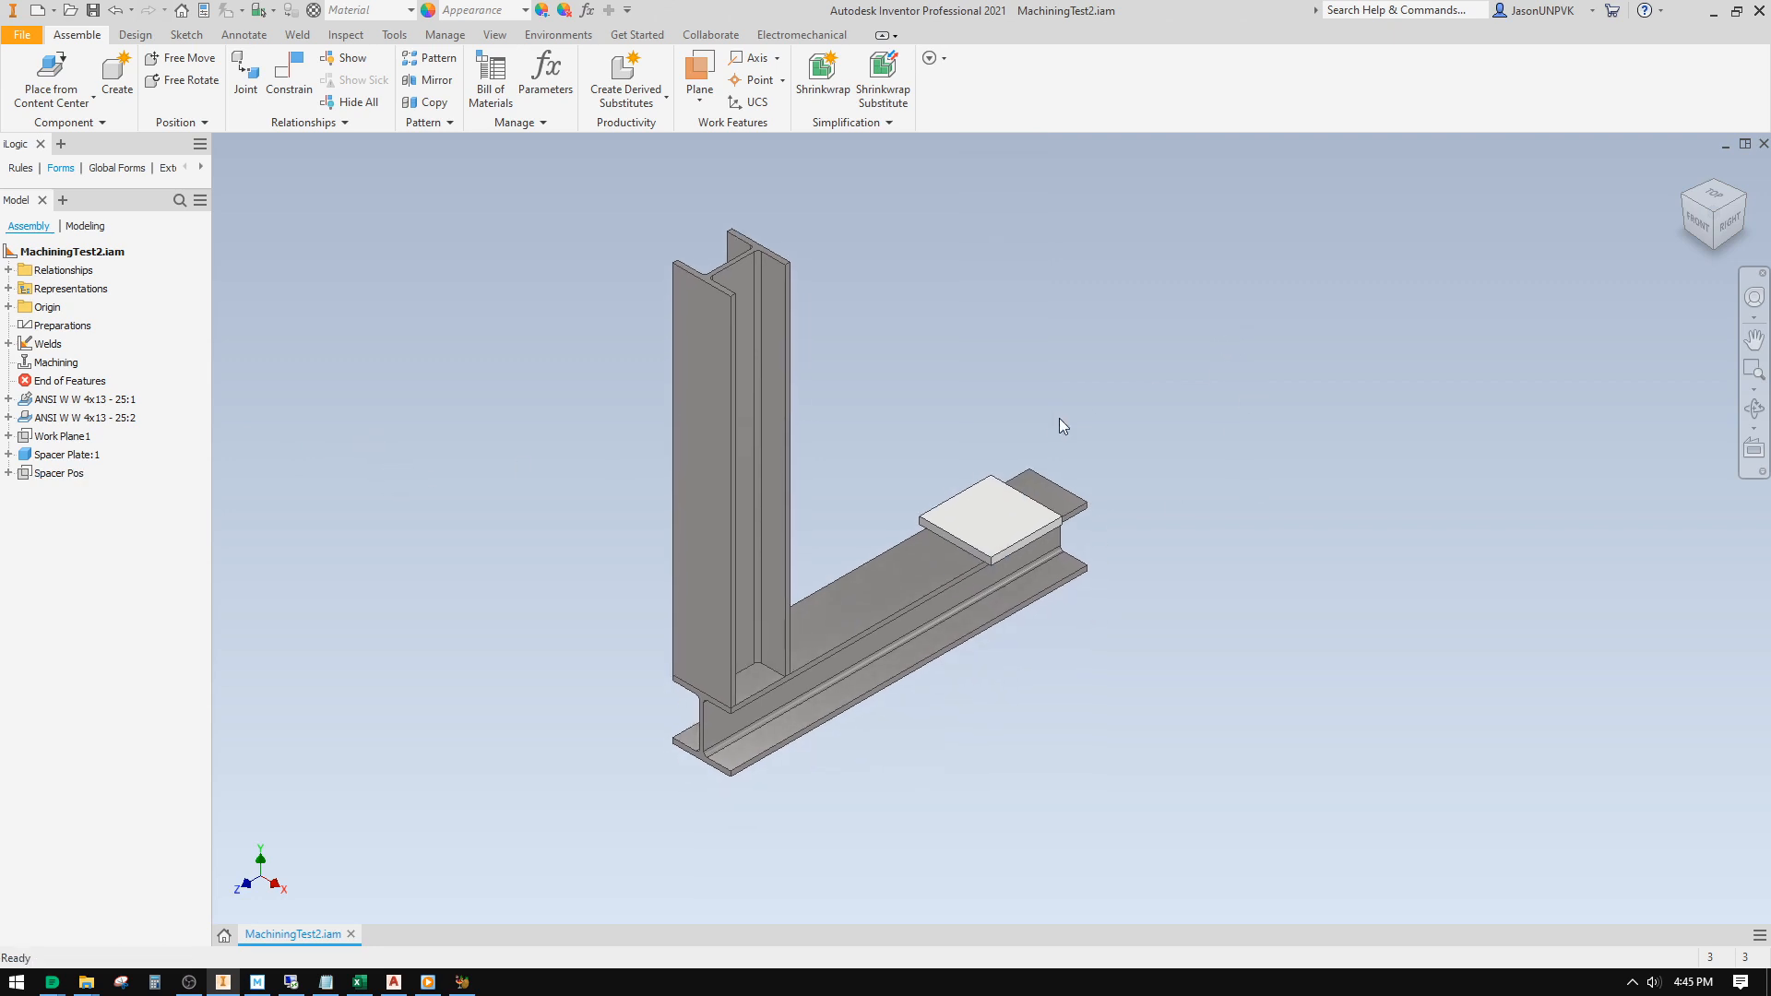
Step: Set the assembly's parameter filter to All and examine the model parameters for the one holding the work plane's offset
click(444, 34)
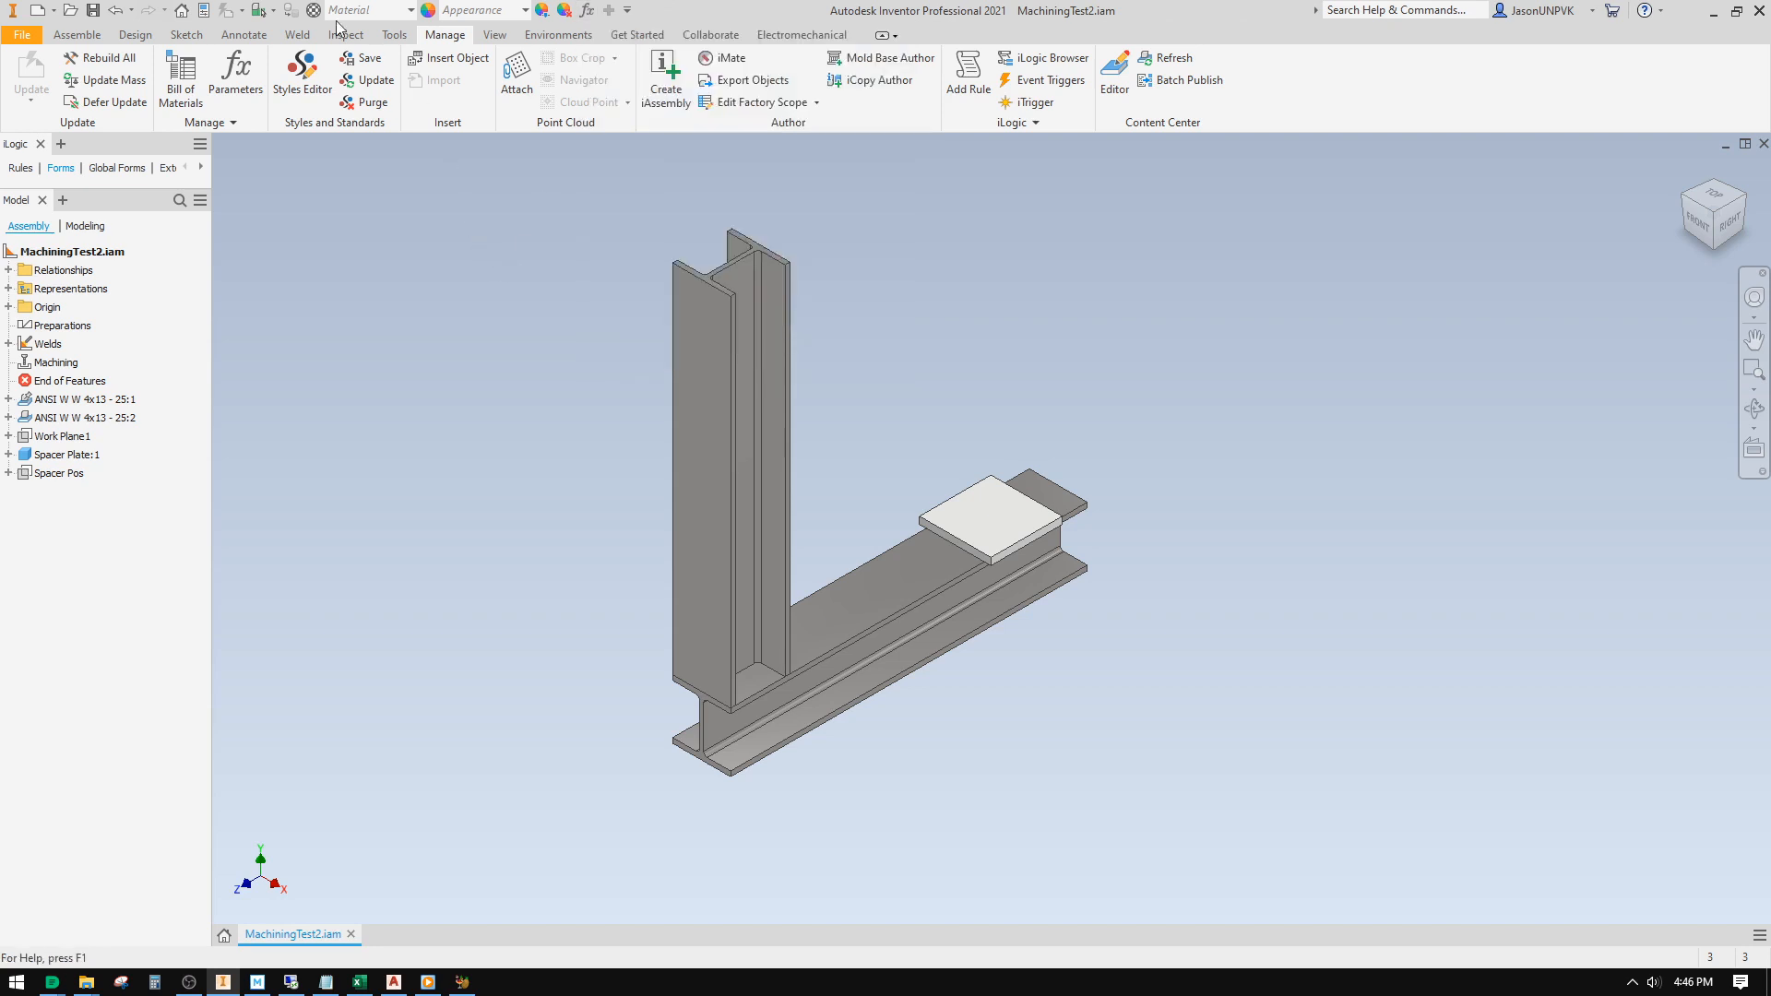
click(238, 105)
drag(842, 166, 779, 160)
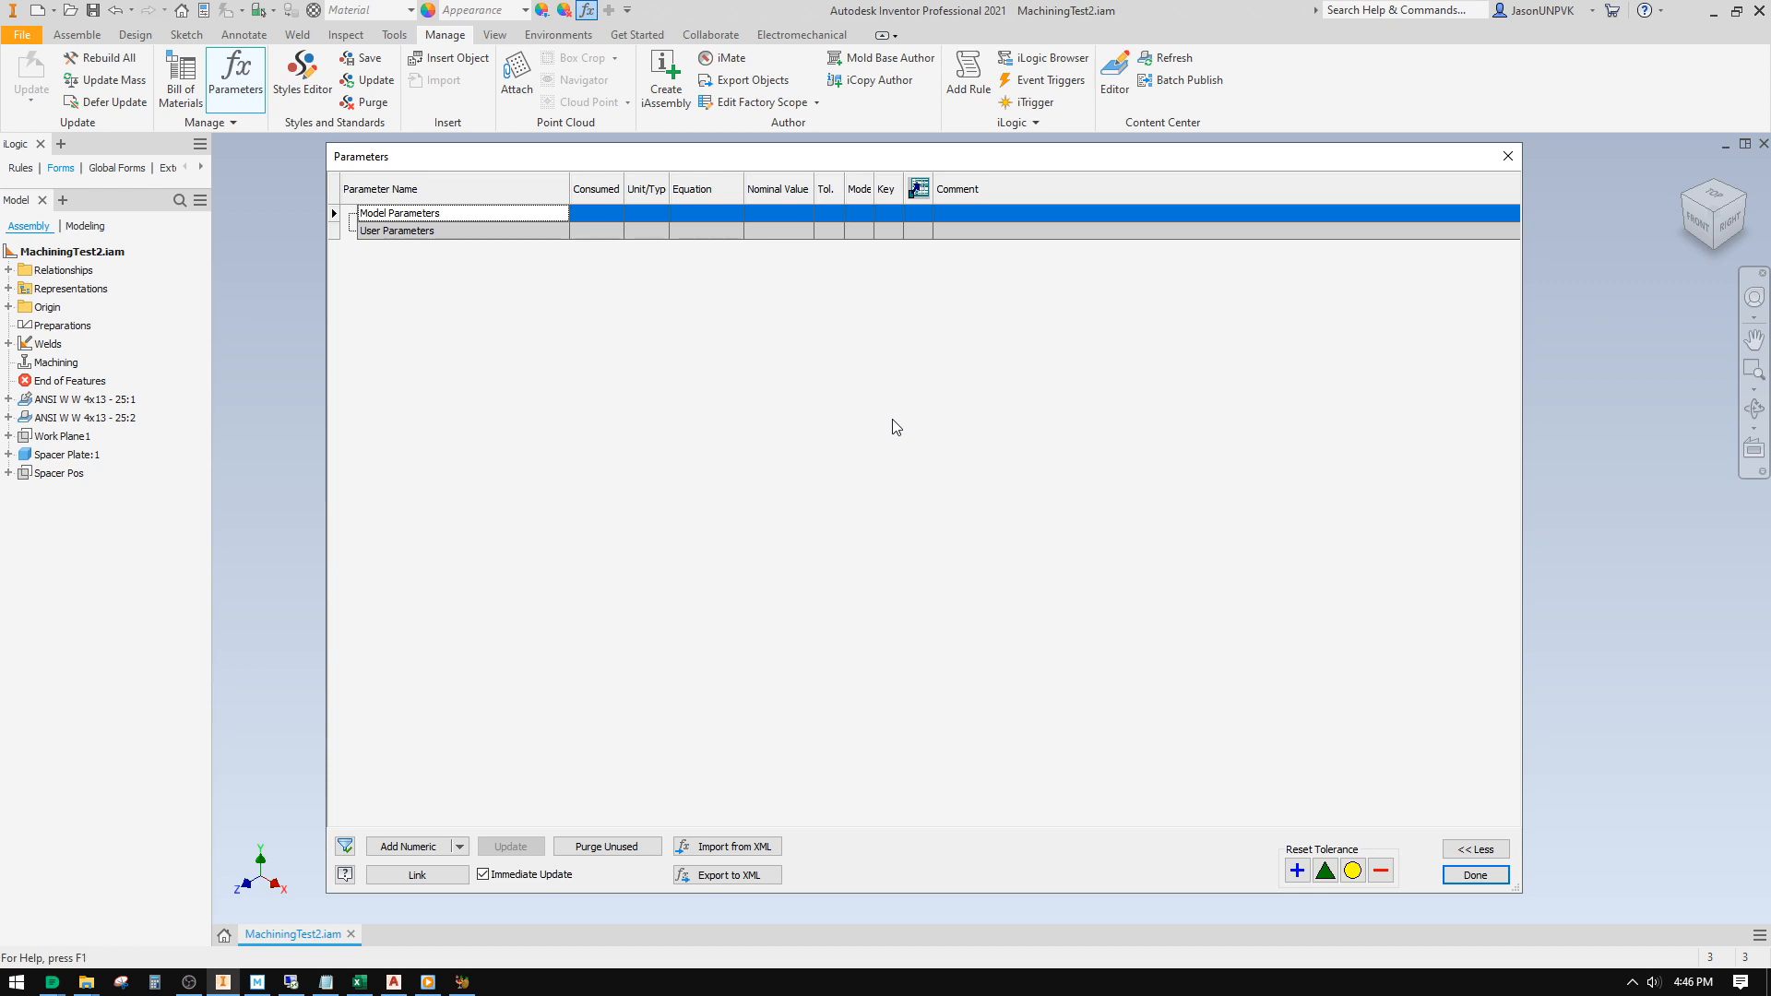
click(459, 847)
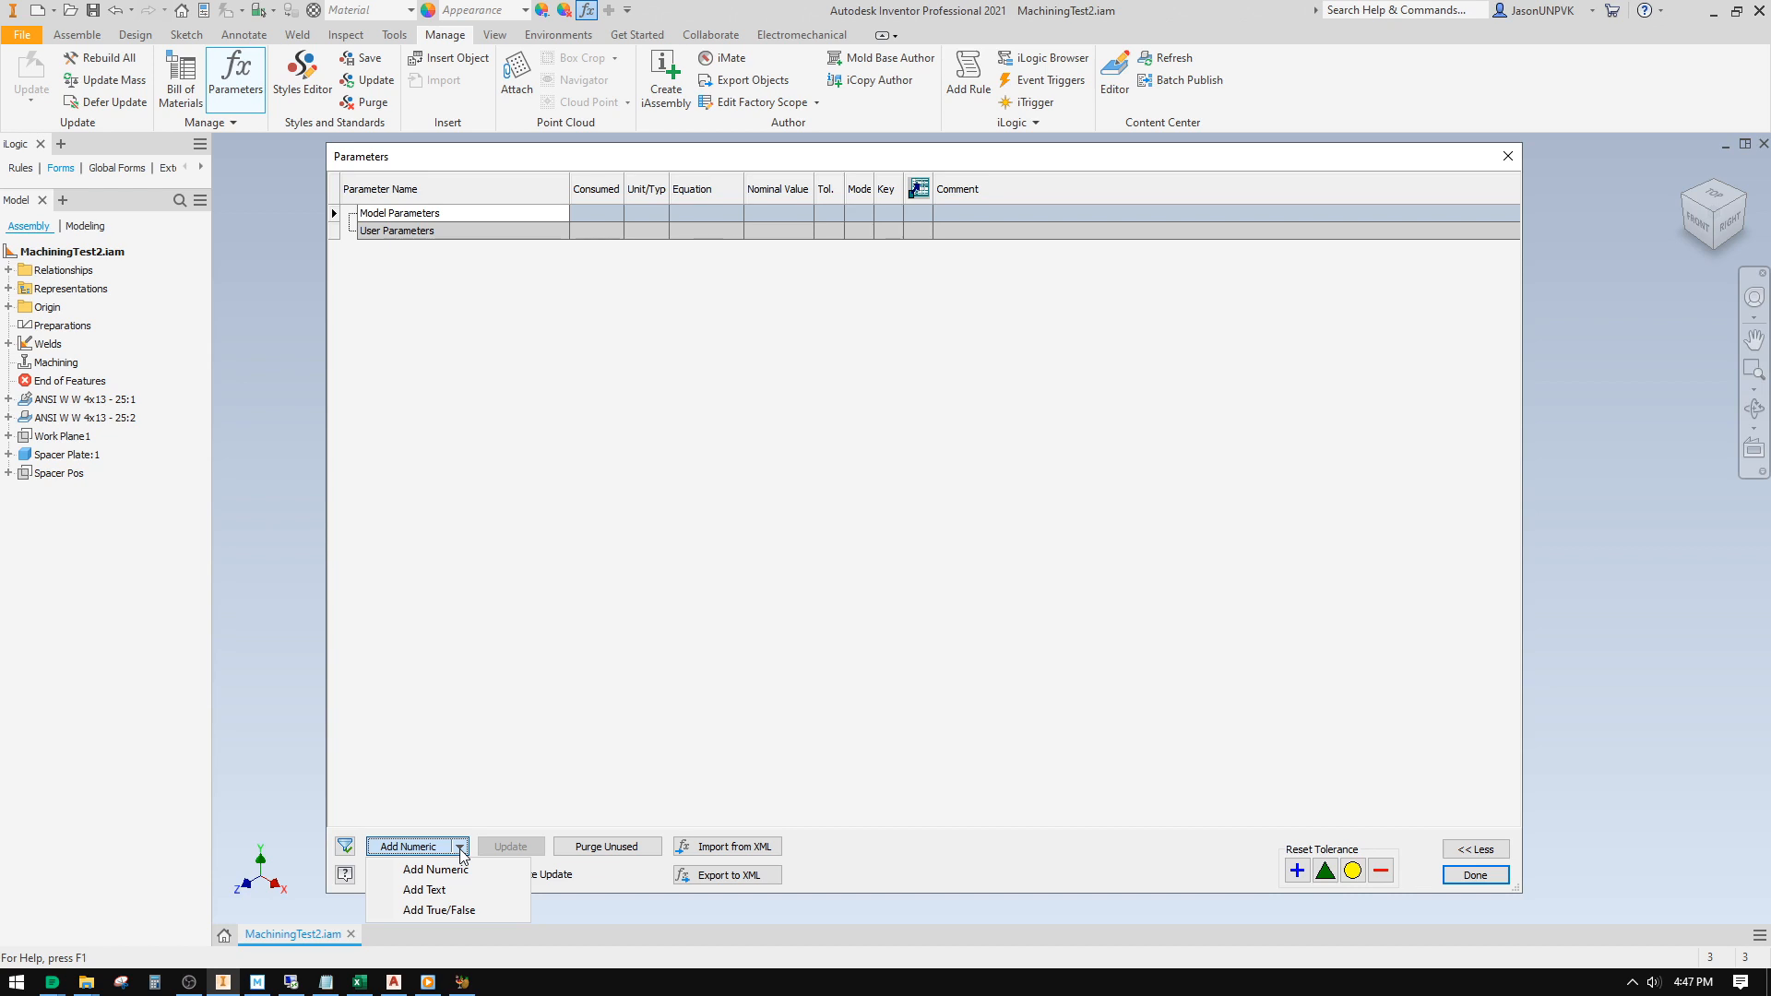
click(541, 745)
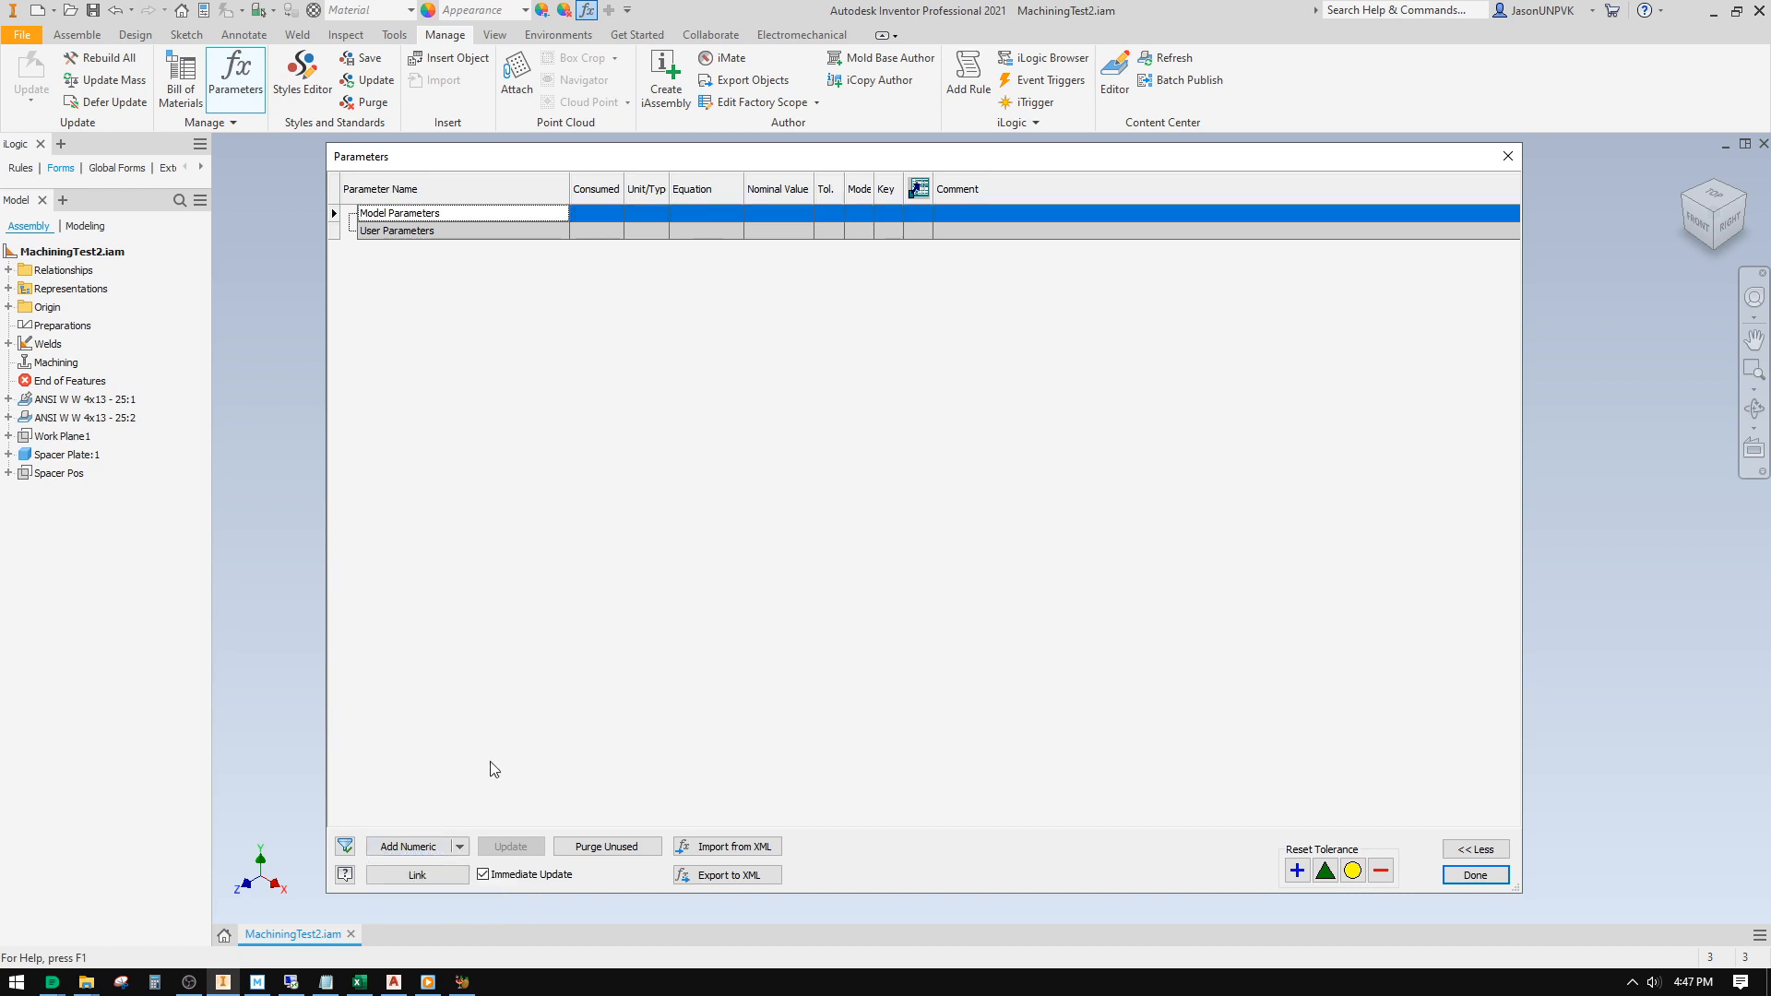
click(345, 847)
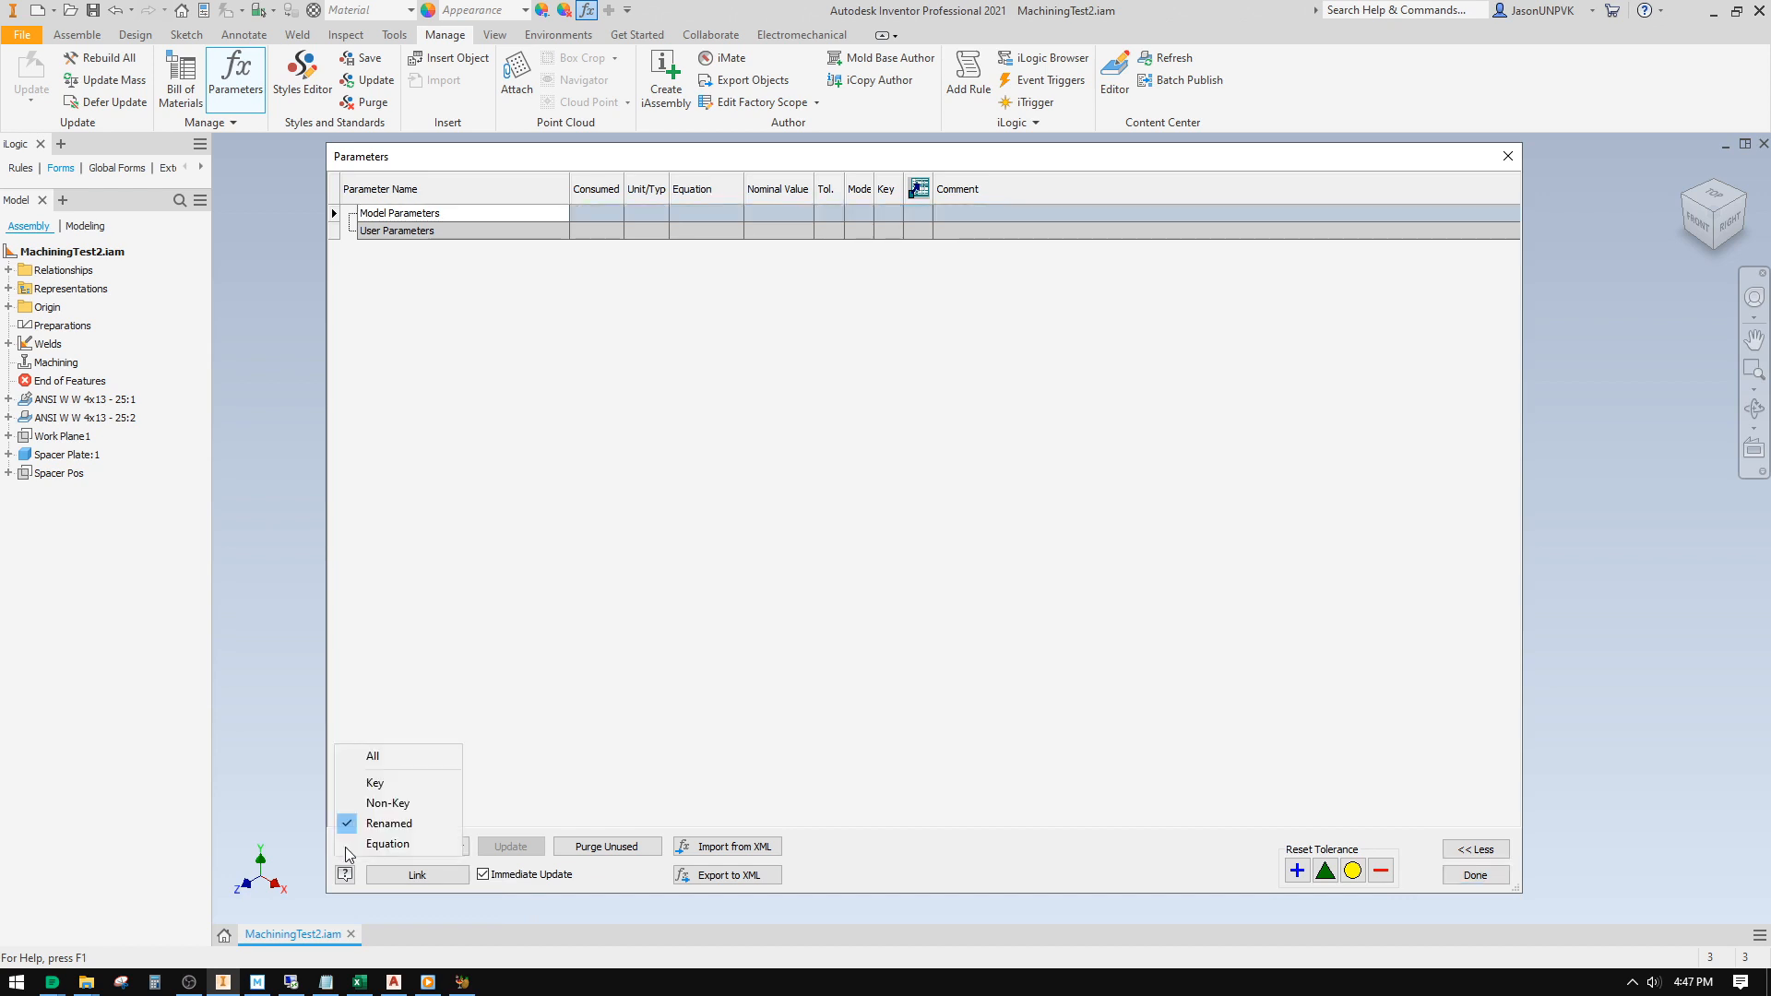
click(374, 757)
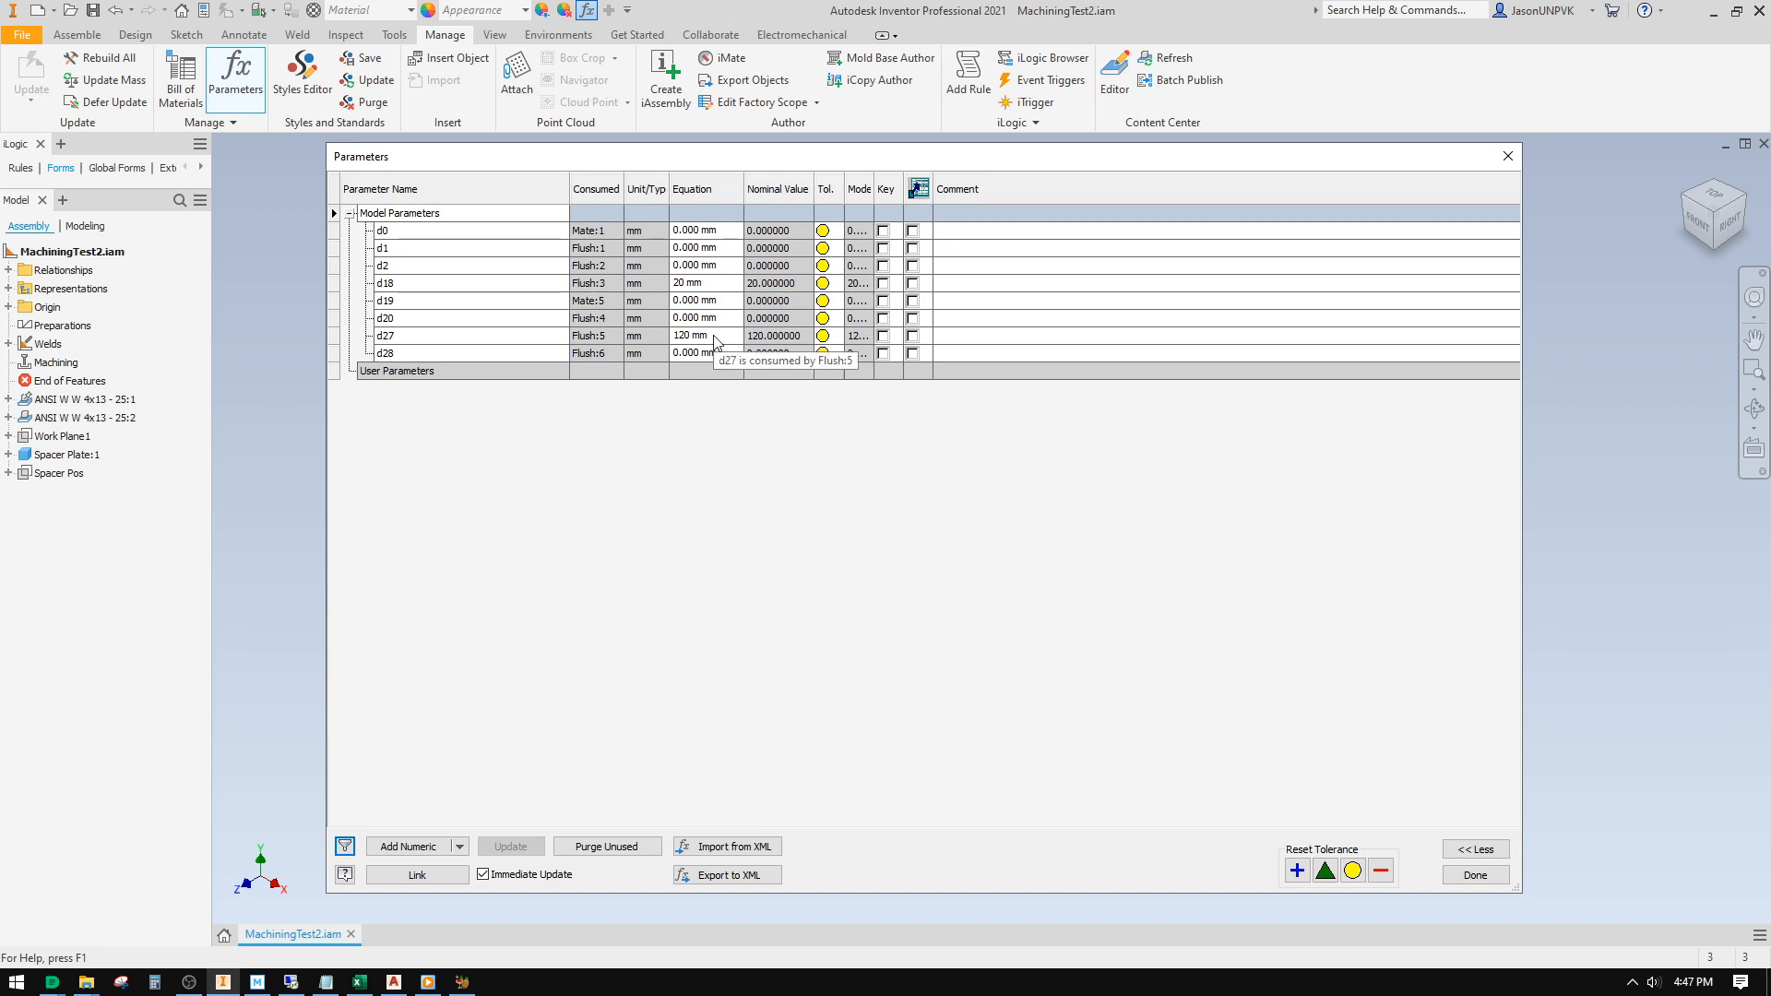
click(415, 336)
click(419, 337)
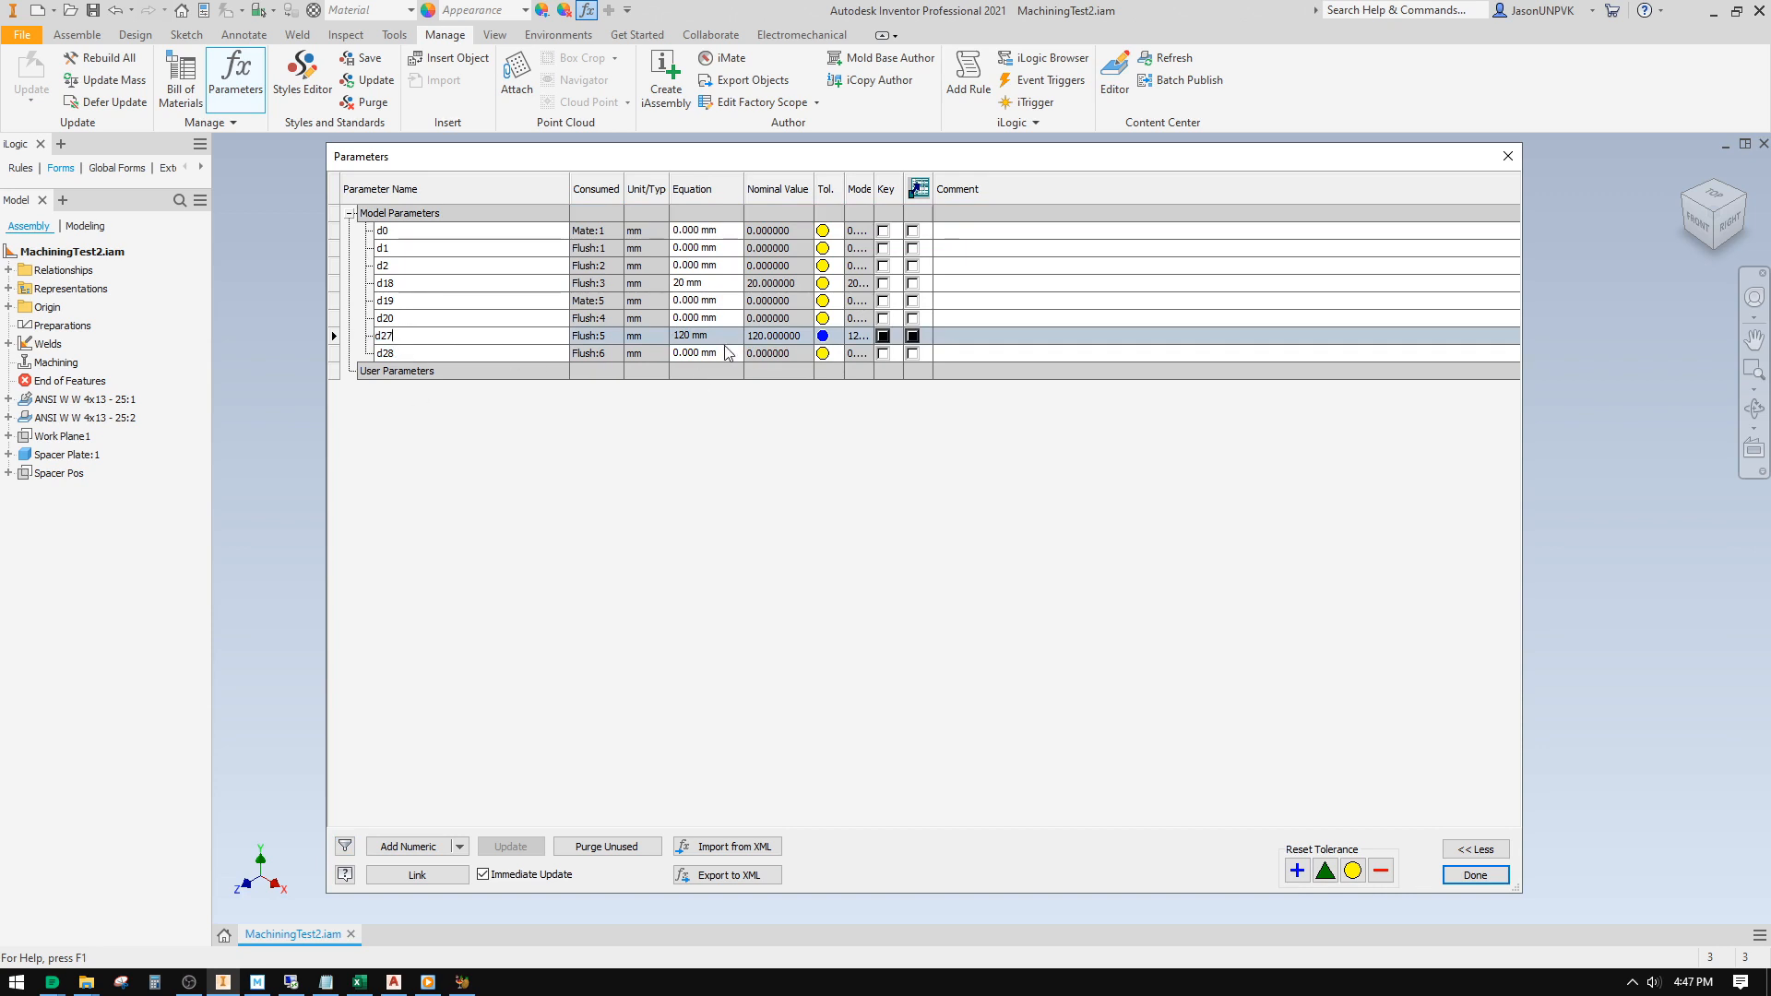
click(1473, 875)
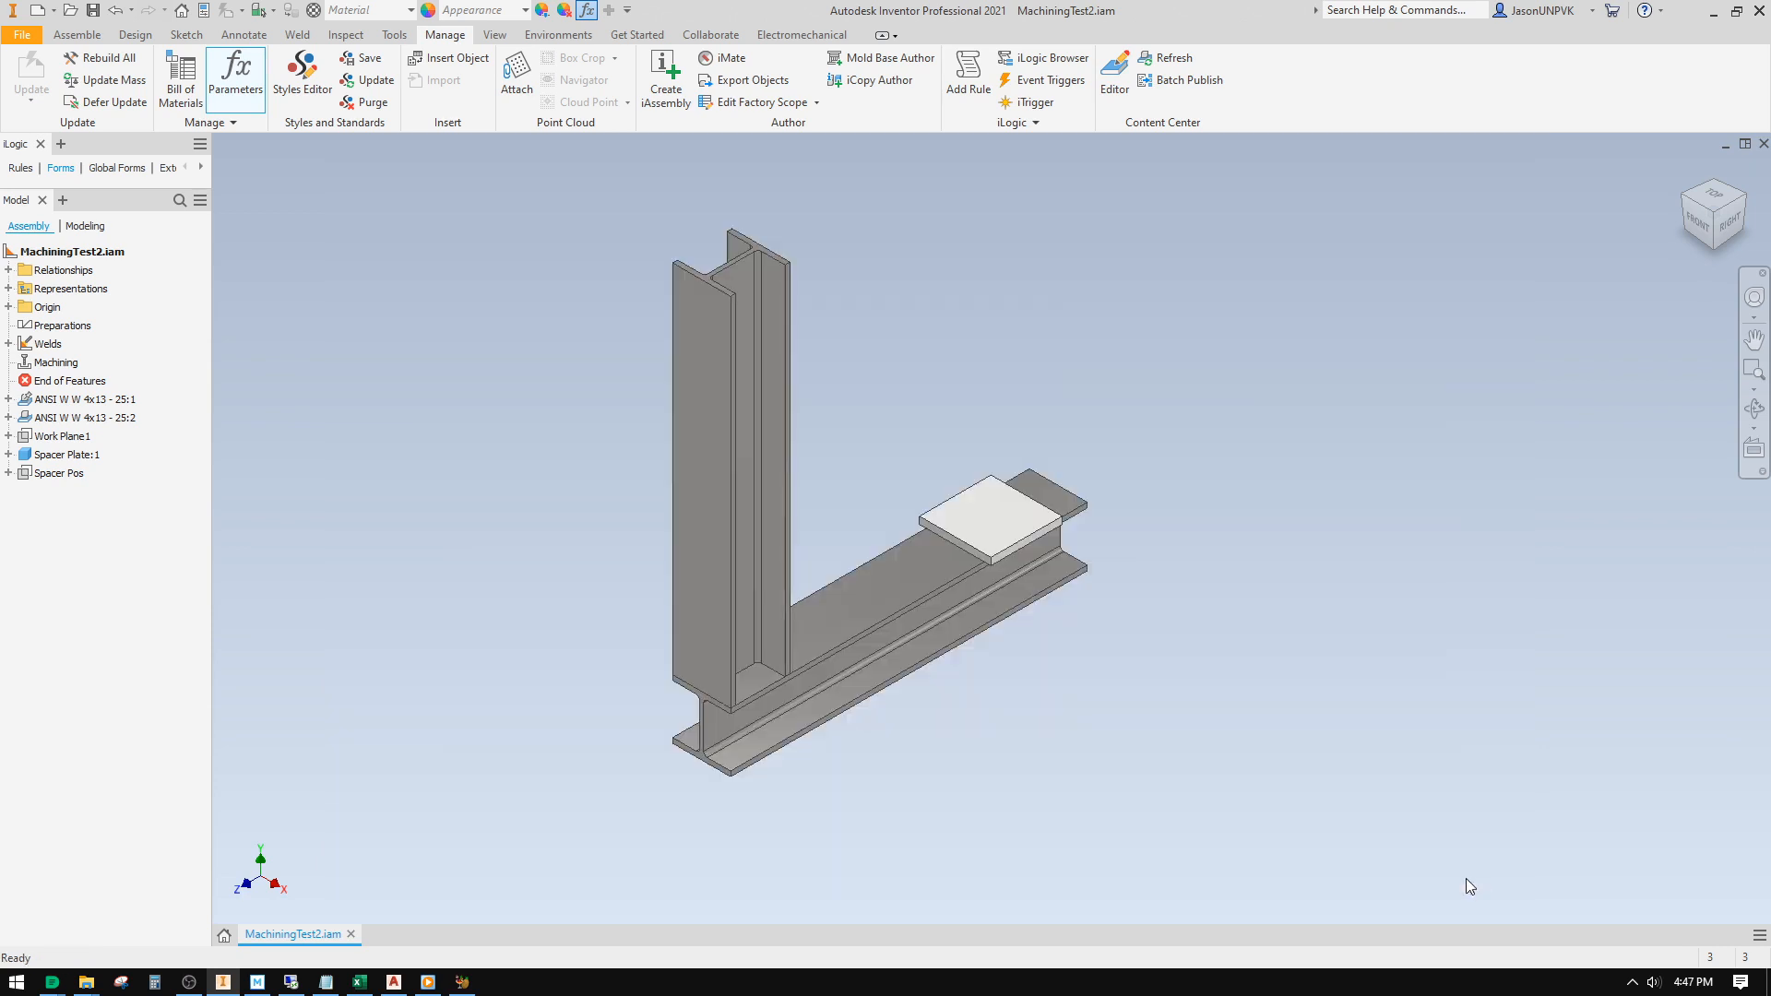
Step: Check which parameter drives the offset dimension of the Spacer Pos work plane
click(22, 476)
right_click(31, 475)
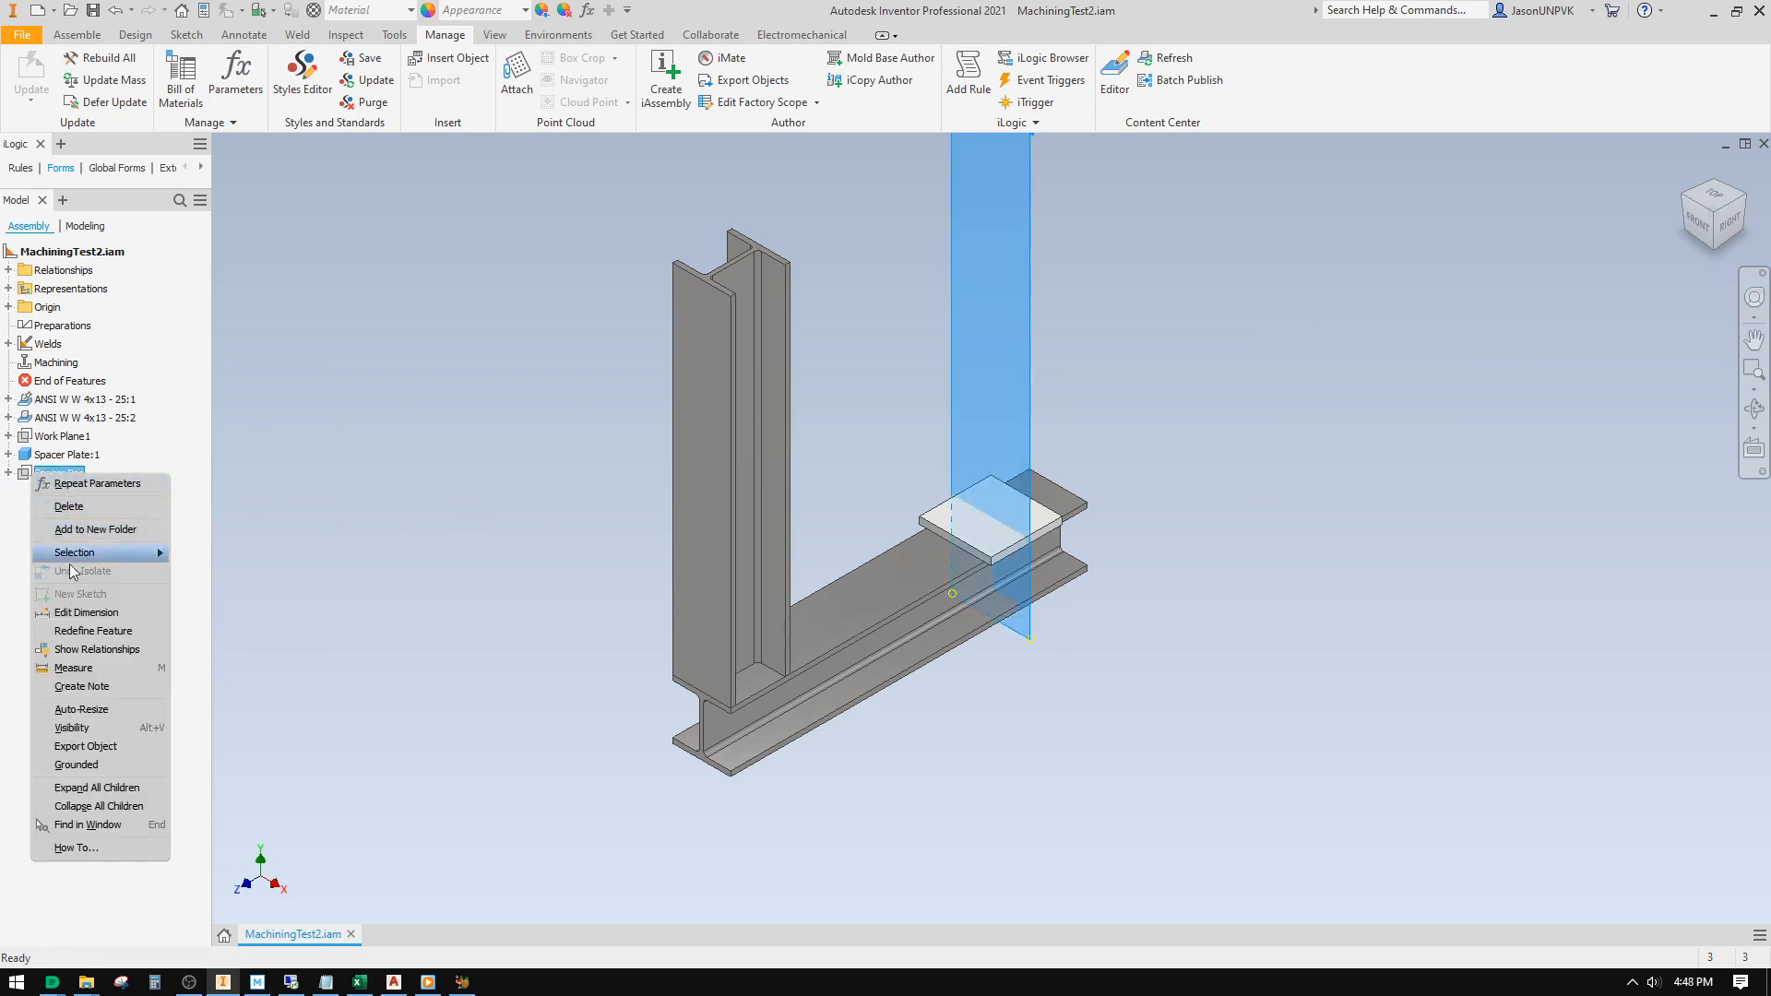
click(79, 616)
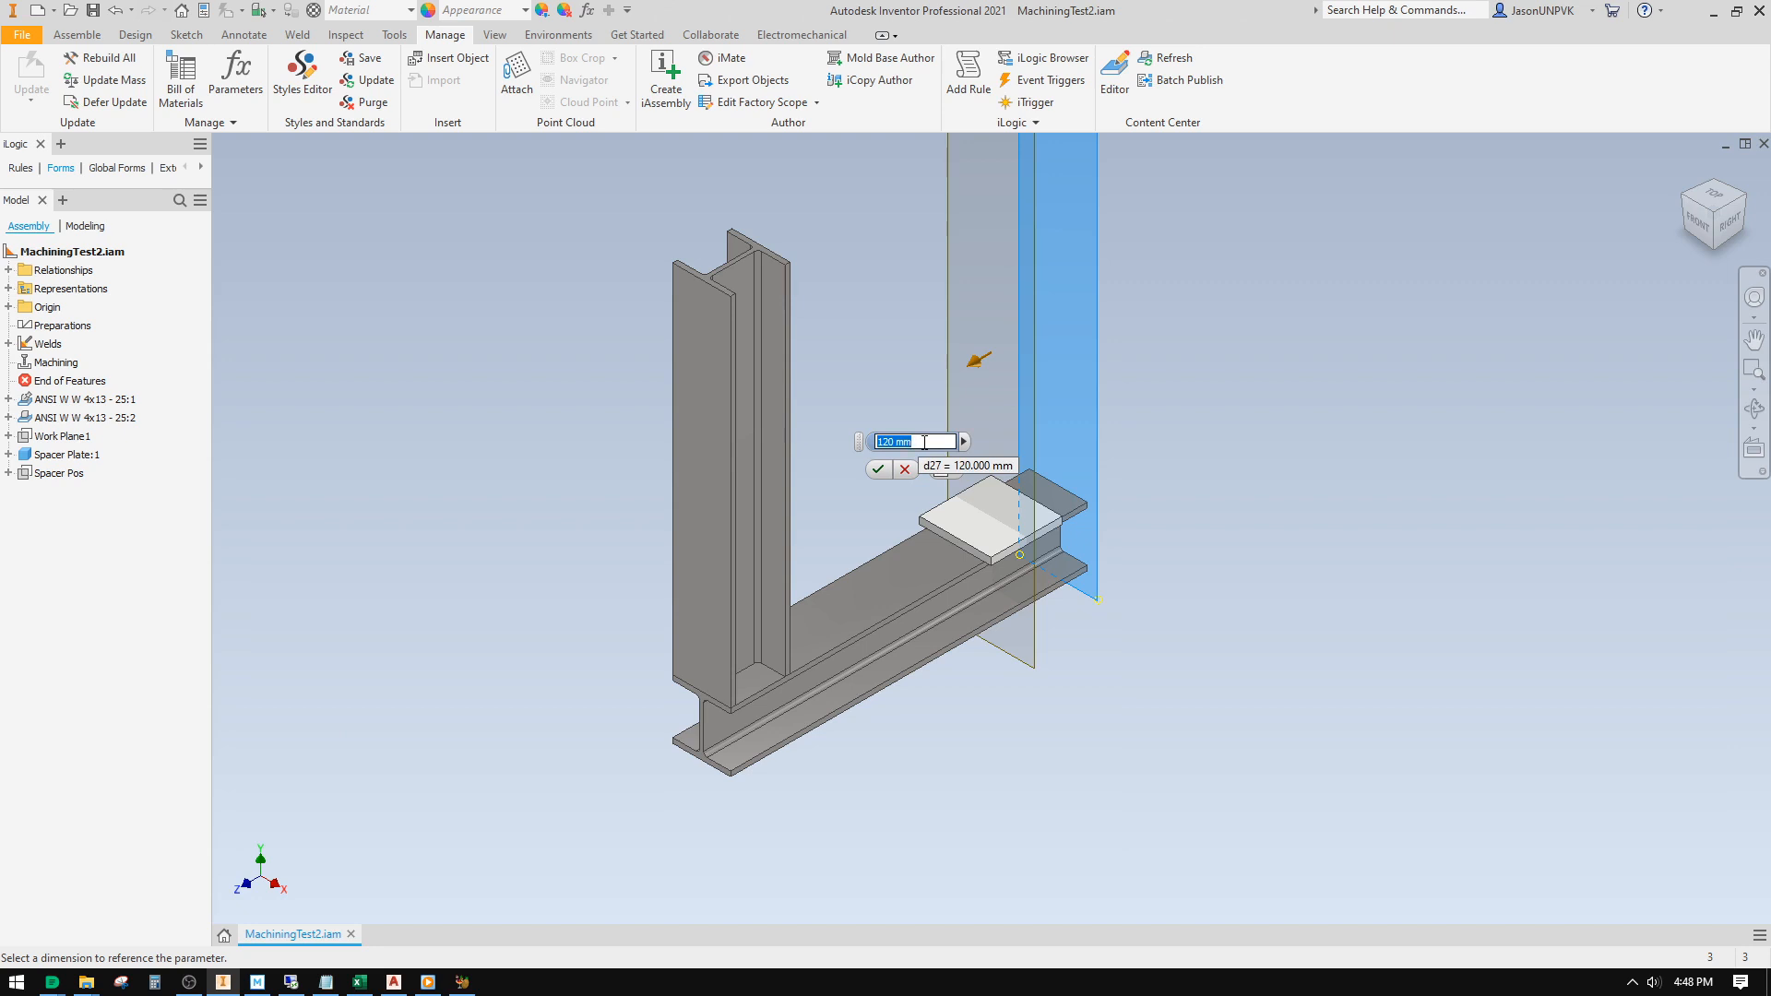
click(878, 469)
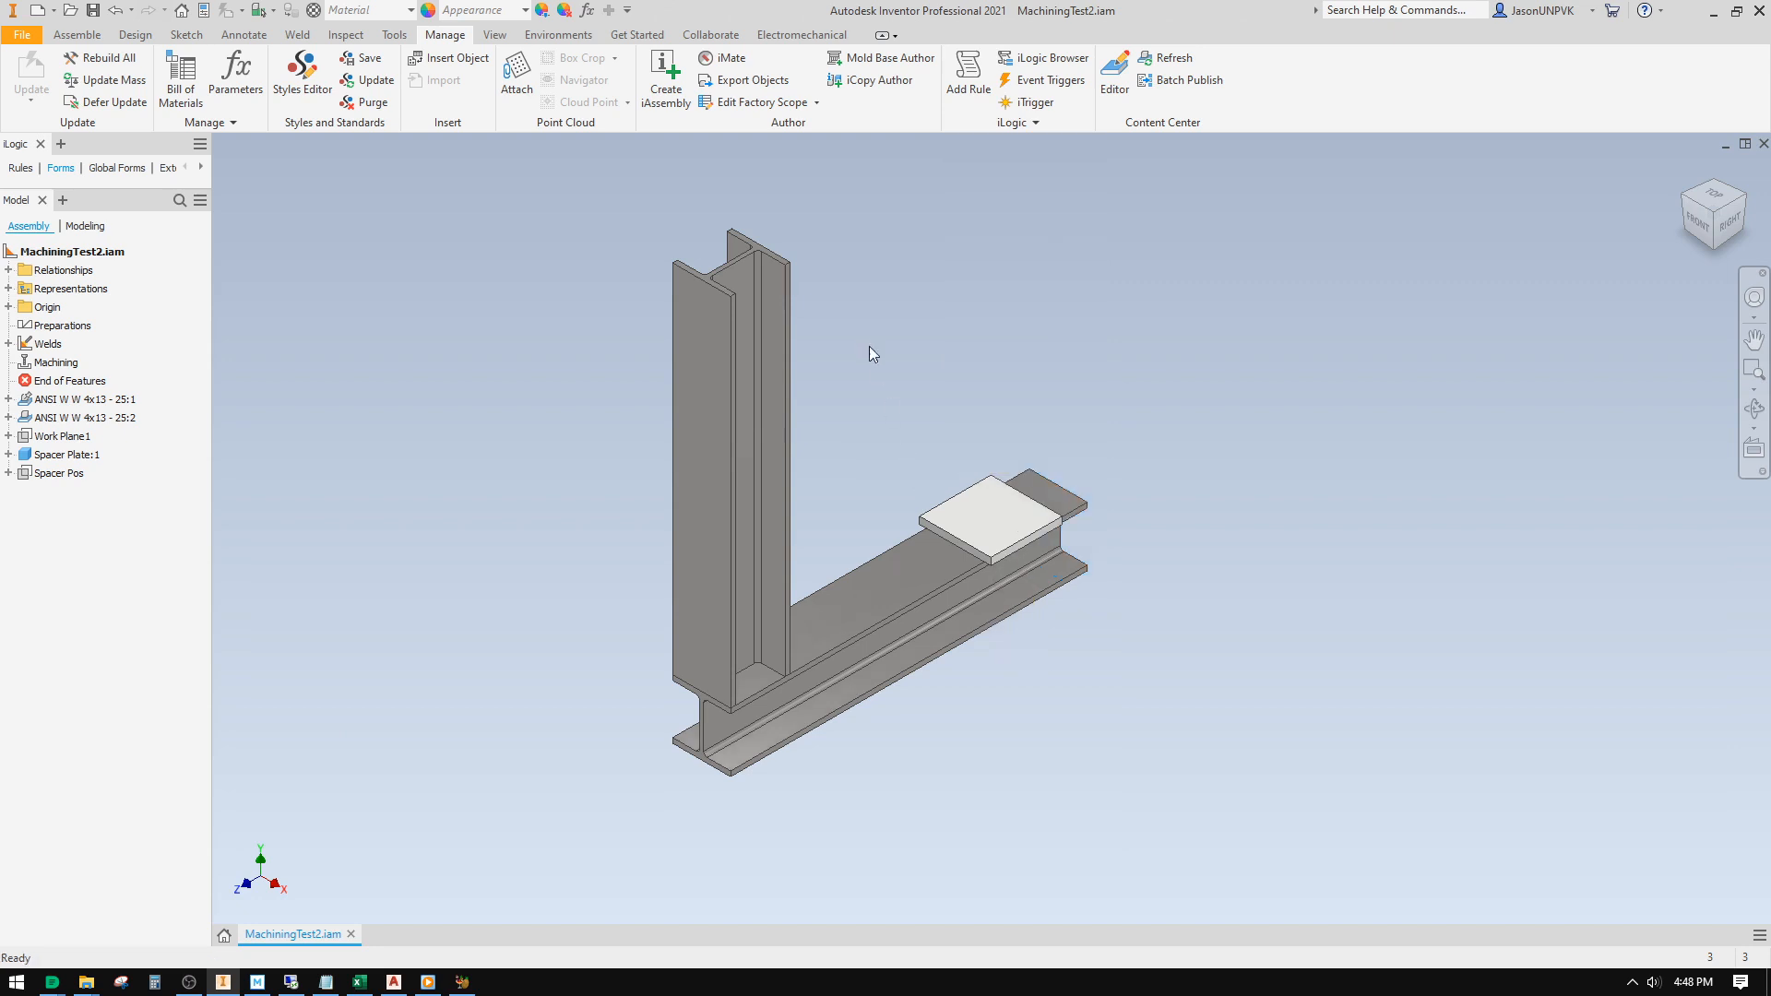
Step: Reopen the assembly's parameters and filter the list to show only Renamed parameters
click(586, 11)
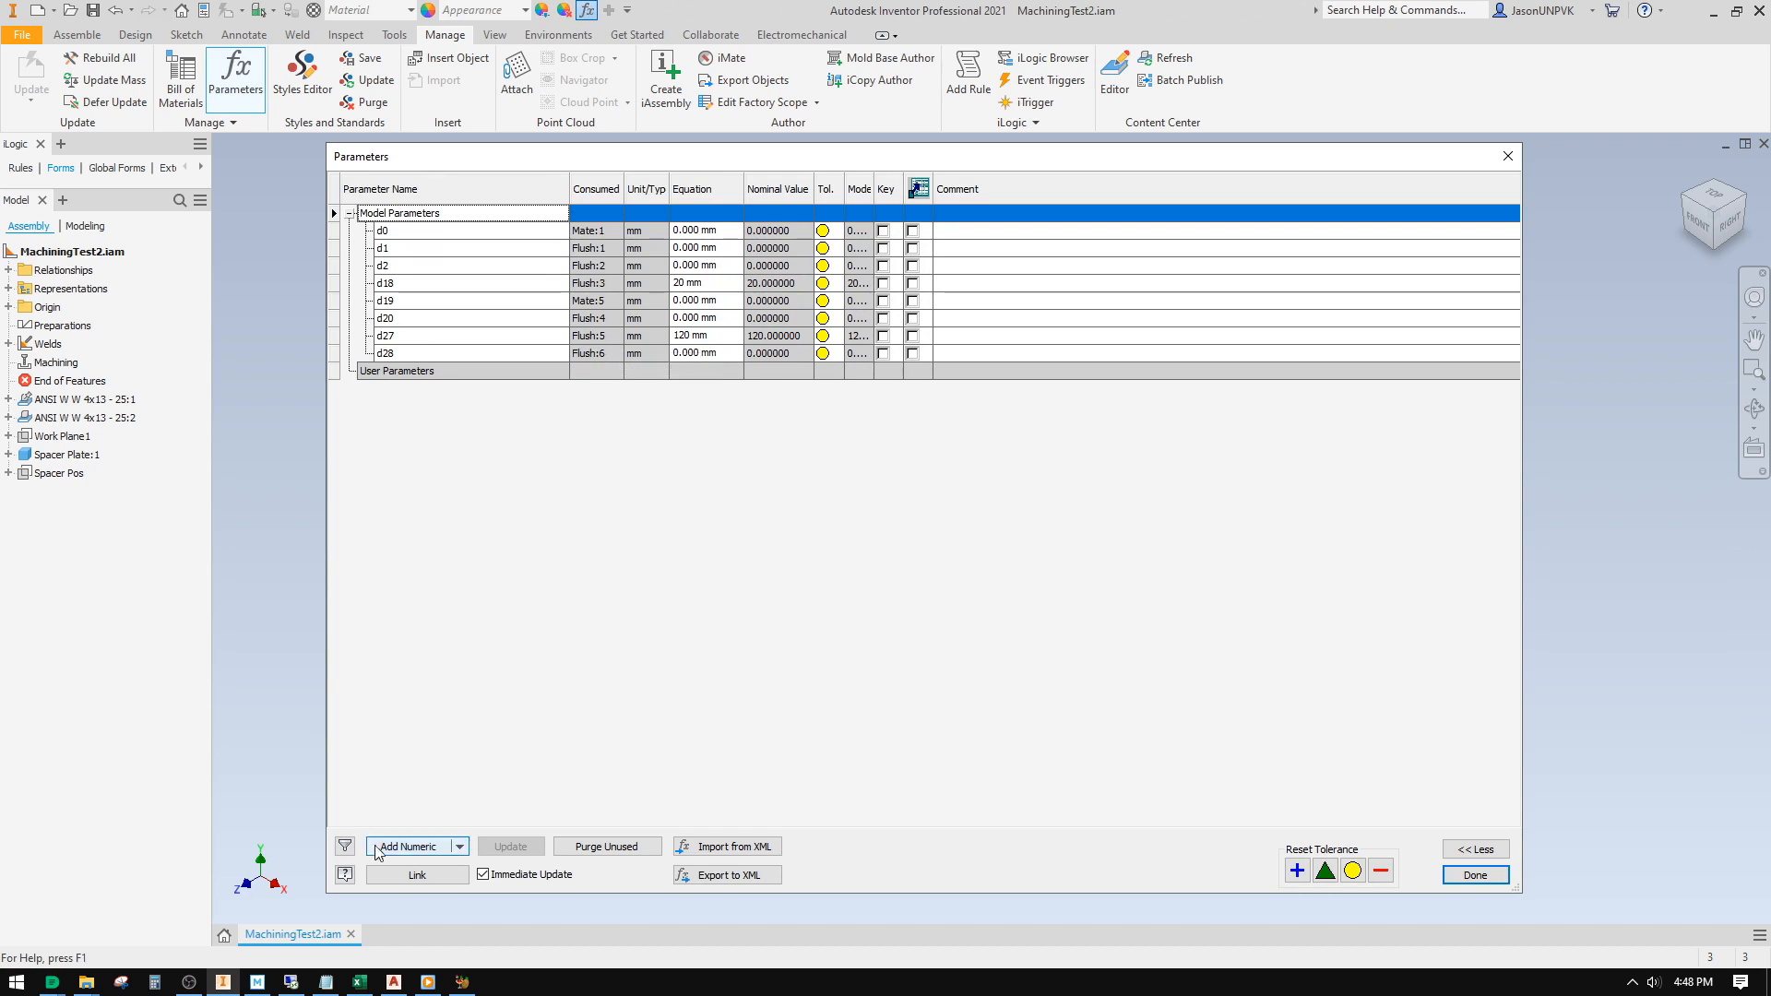
click(344, 846)
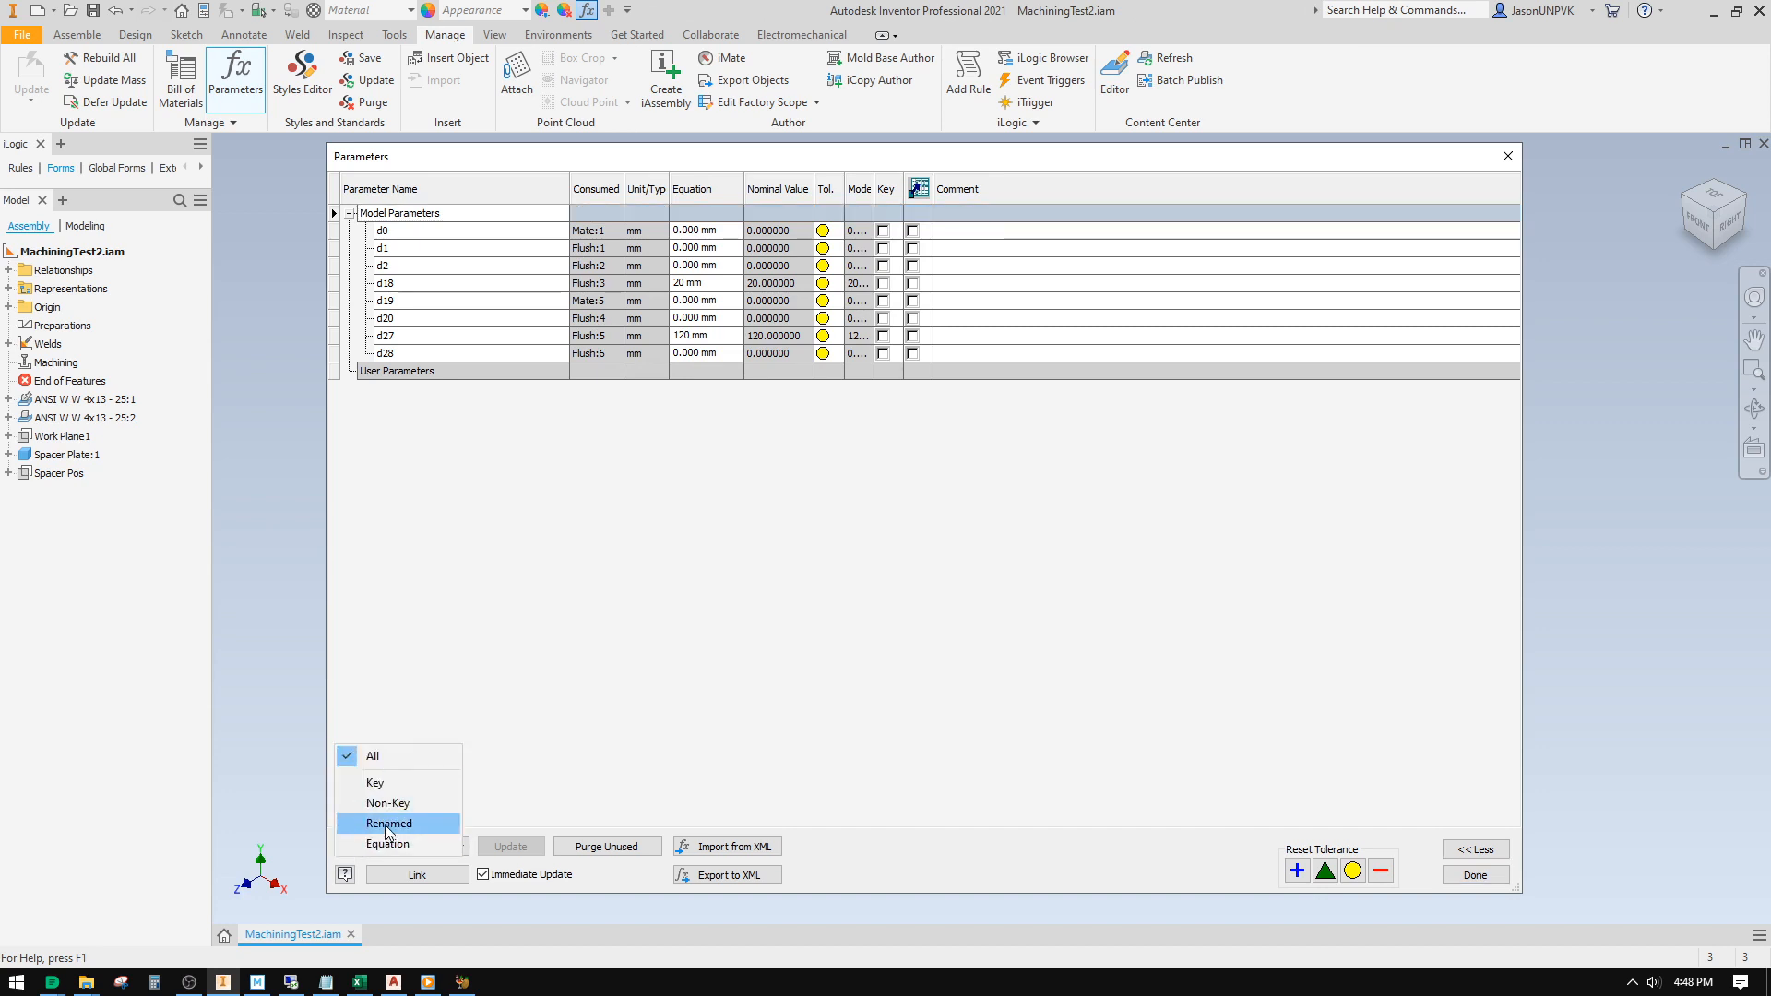
click(569, 617)
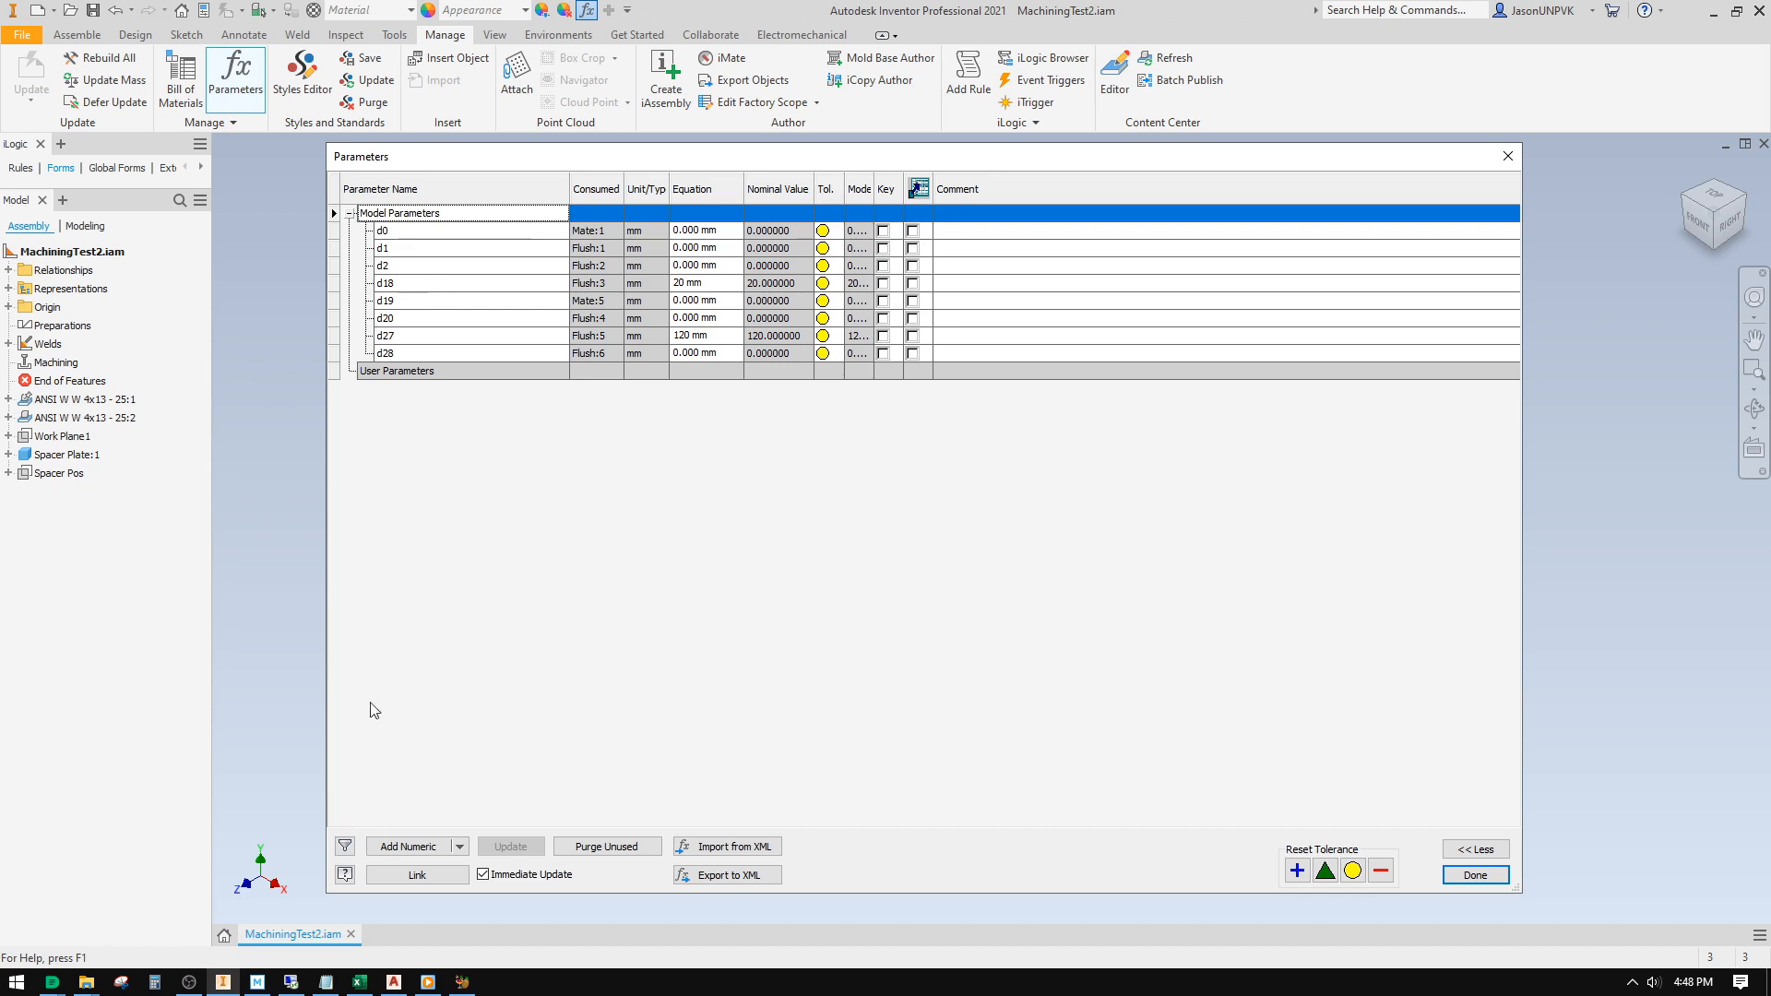
click(346, 851)
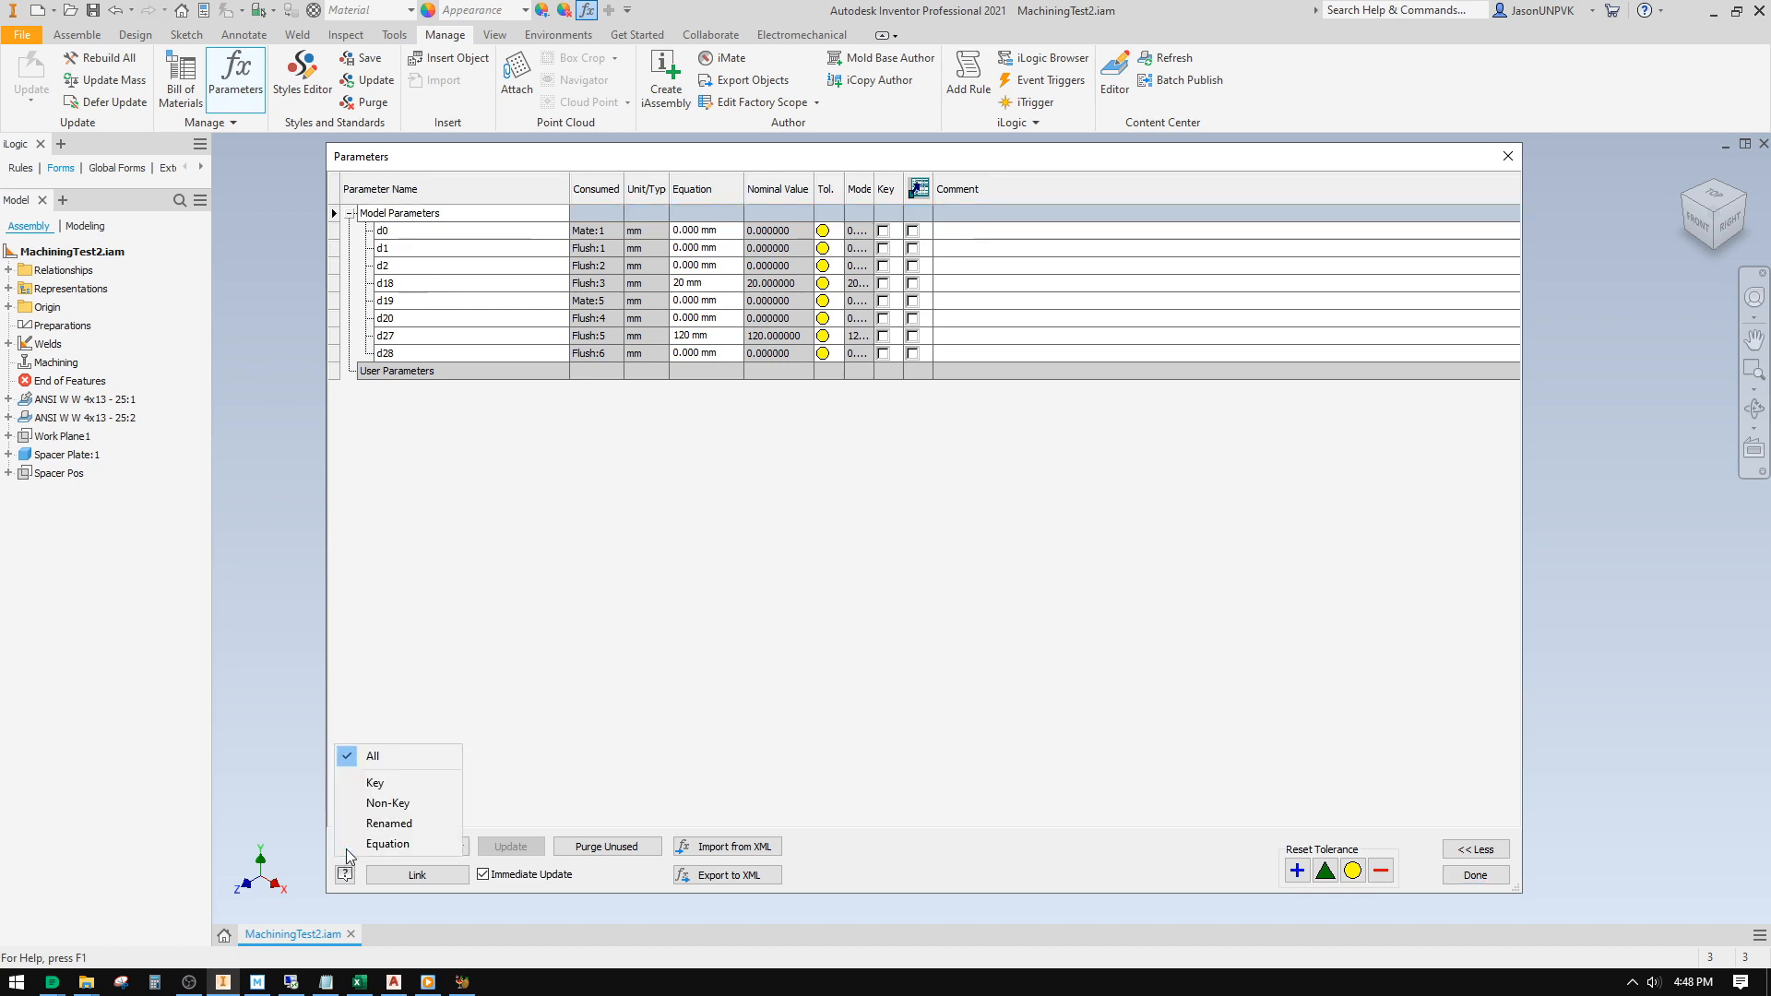
click(397, 828)
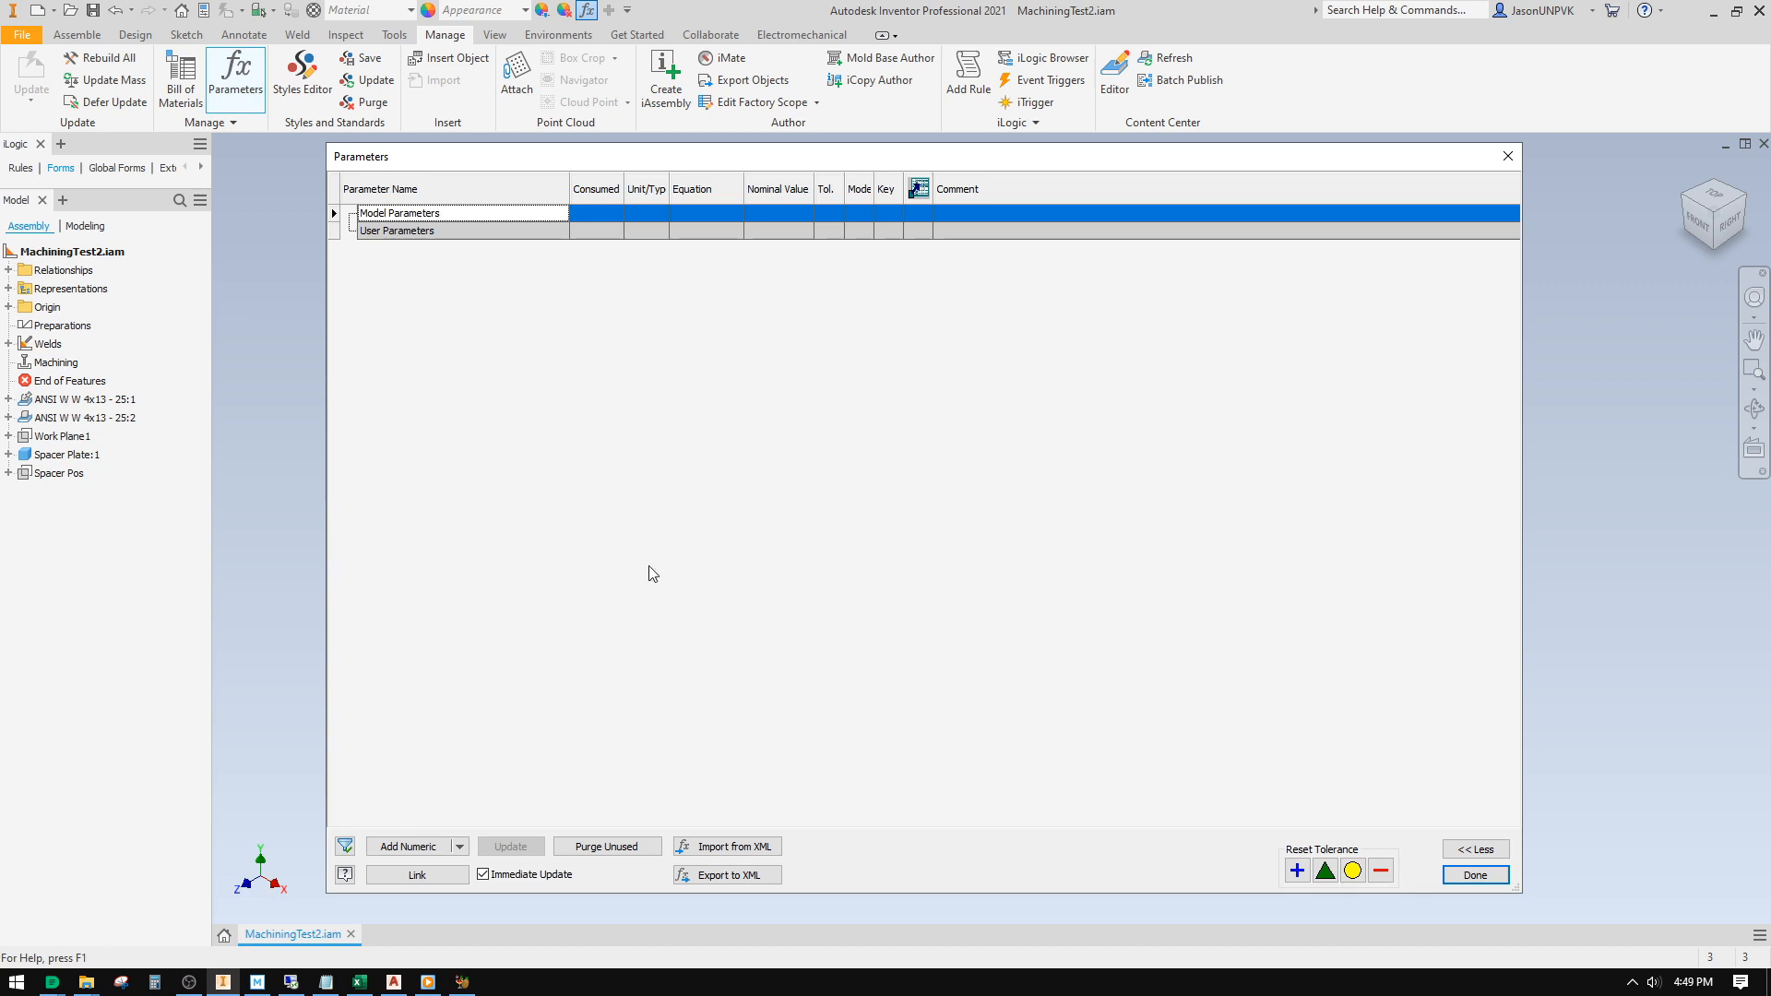
Step: Add a numeric user parameter named SpacerPlatePos to the assembly
click(413, 846)
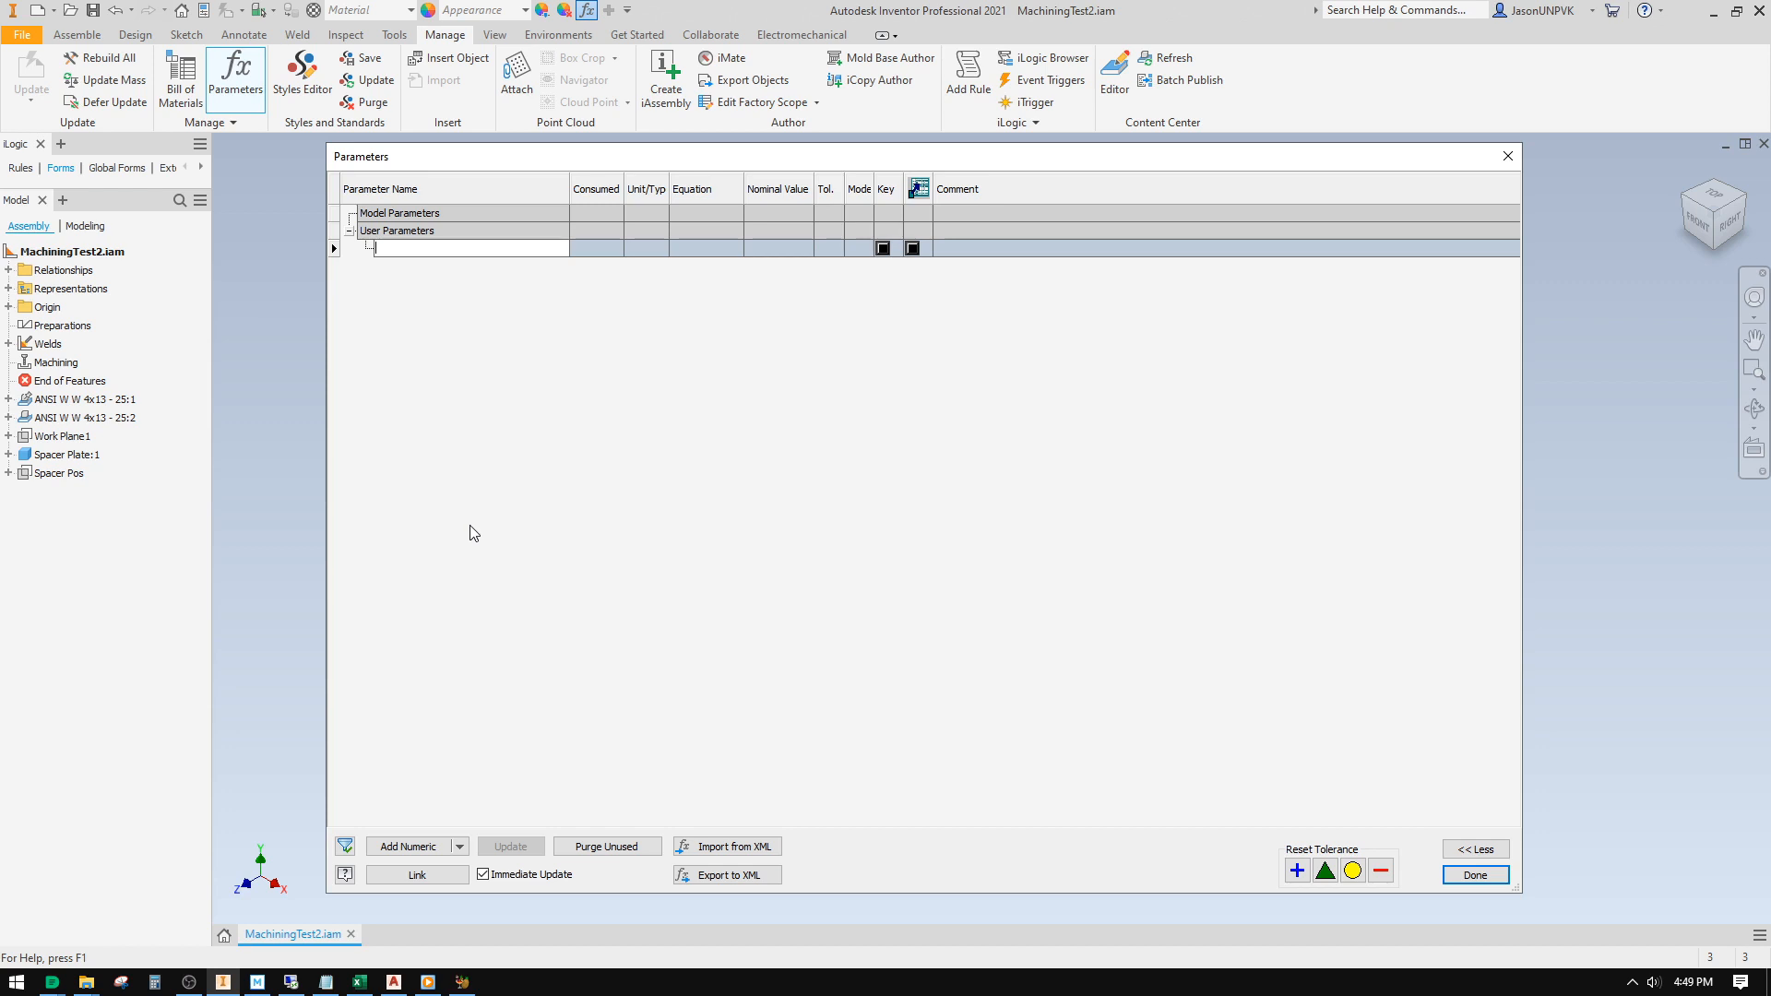
text(PlatePos)
key(BackSpace)
key(BackSpace)
key(BackSpace)
key(BackSpace)
key(BackSpace)
key(BackSpace)
key(BackSpace)
text(SpacerPlatePos)
key(Return)
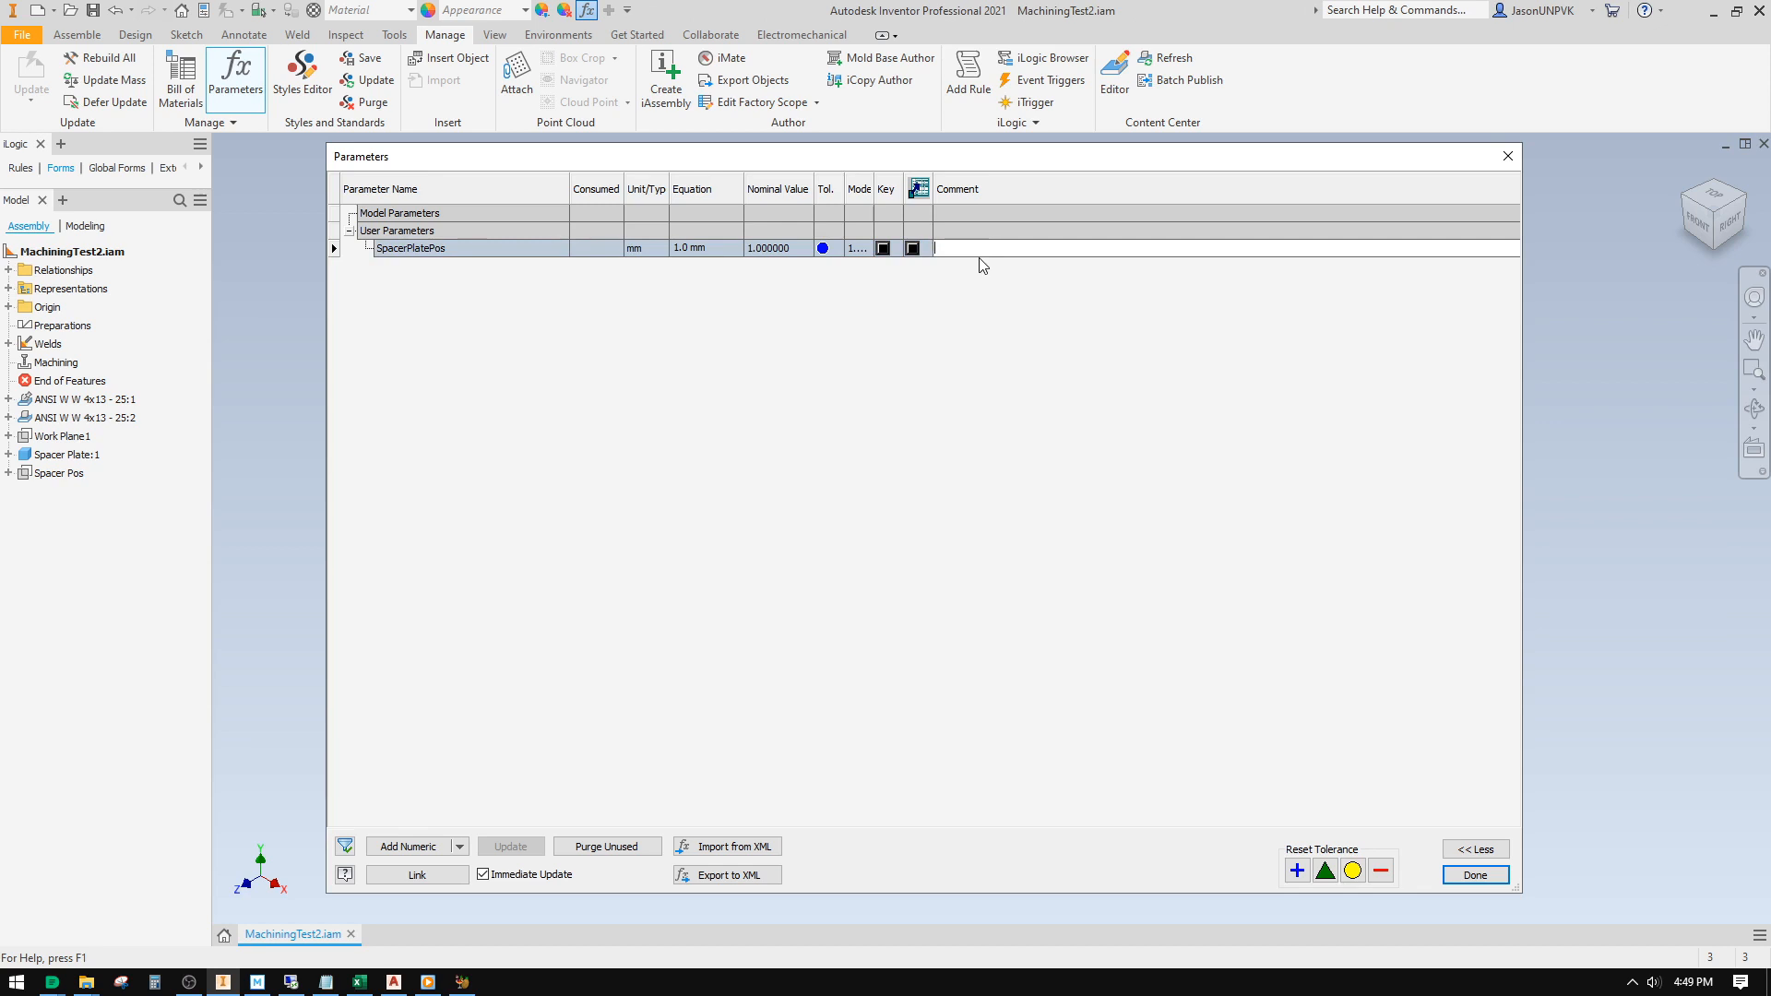
Step: Shorten the new user parameter's name to SPPos
click(427, 249)
click(427, 250)
drag(427, 250, 346, 249)
text(SP)
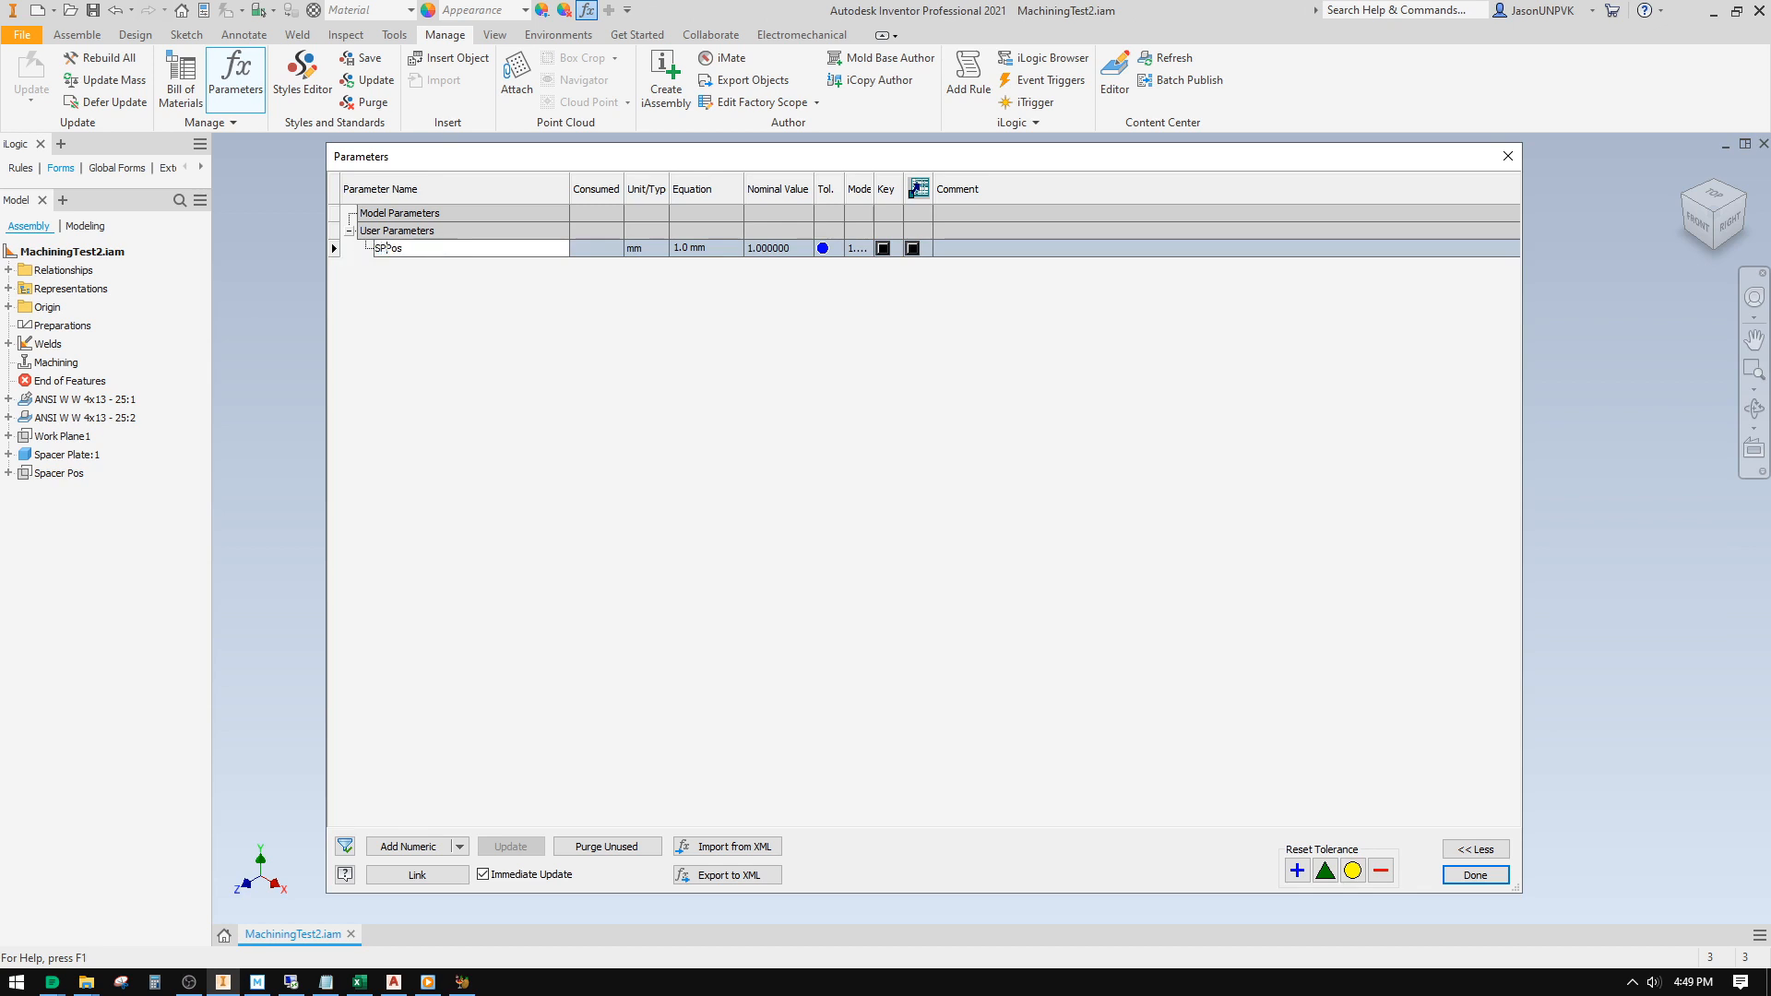
Step: Enter the comment "Spacer Plate Position" for the user parameter
click(959, 248)
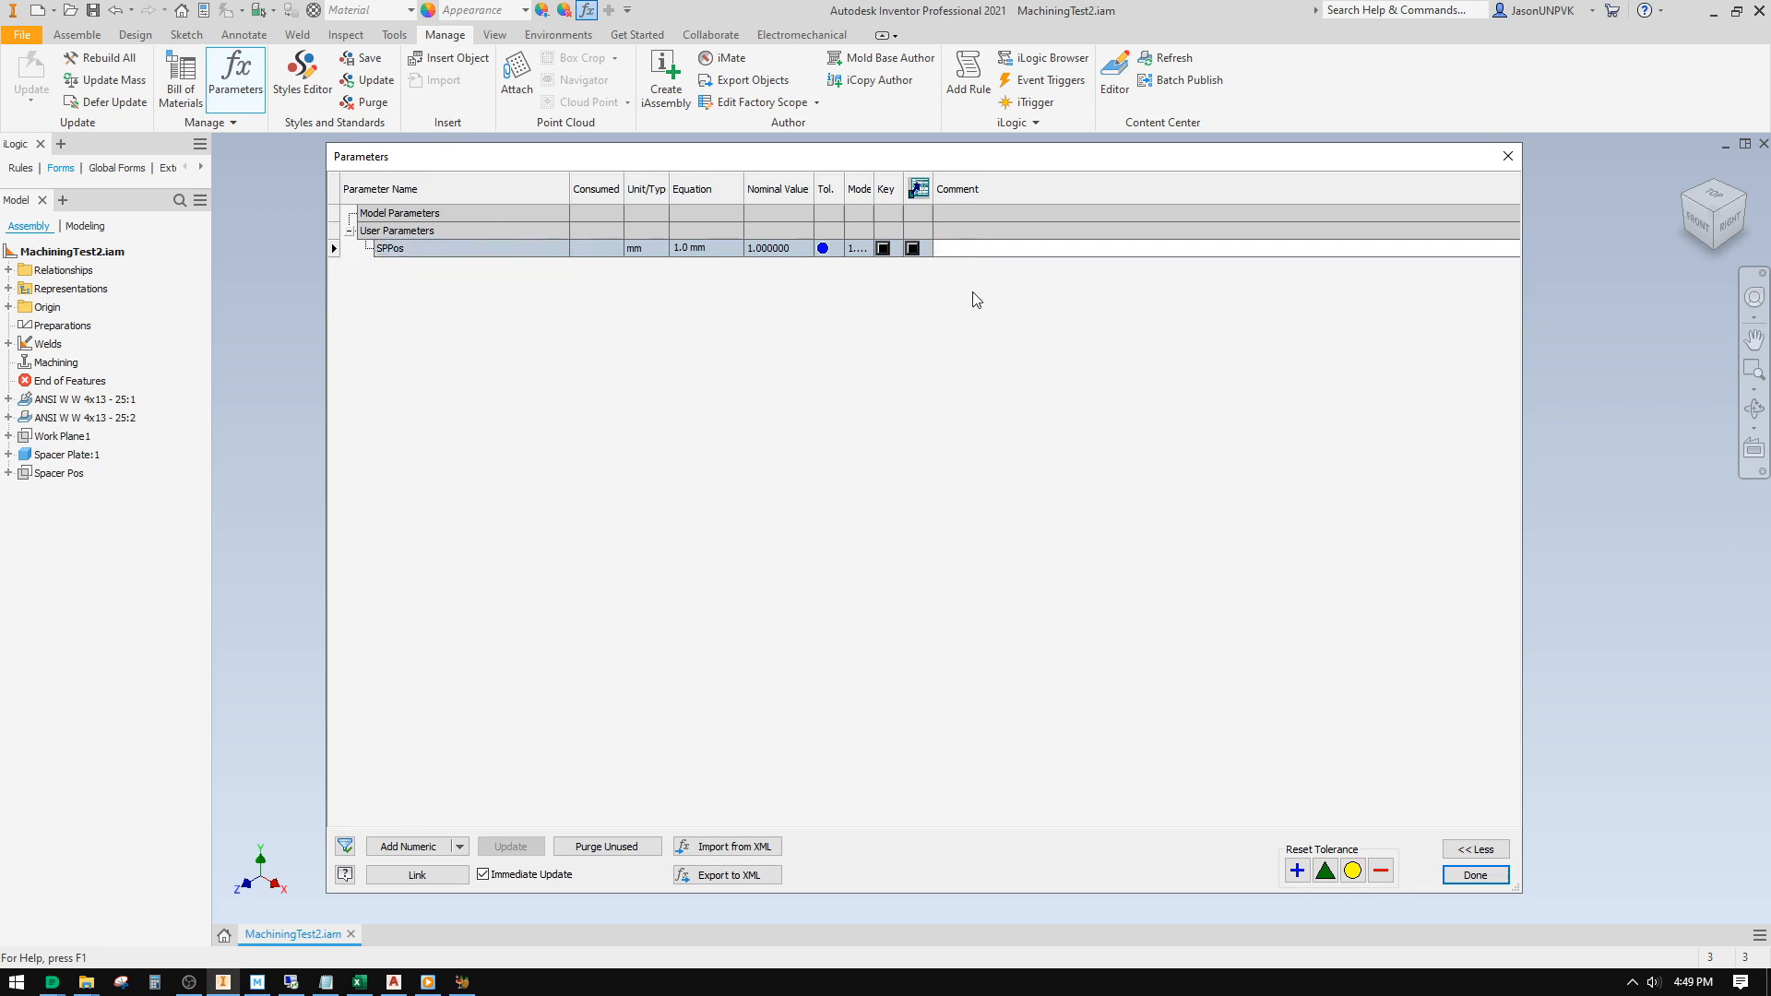
text(Space Plate Position)
key(Return)
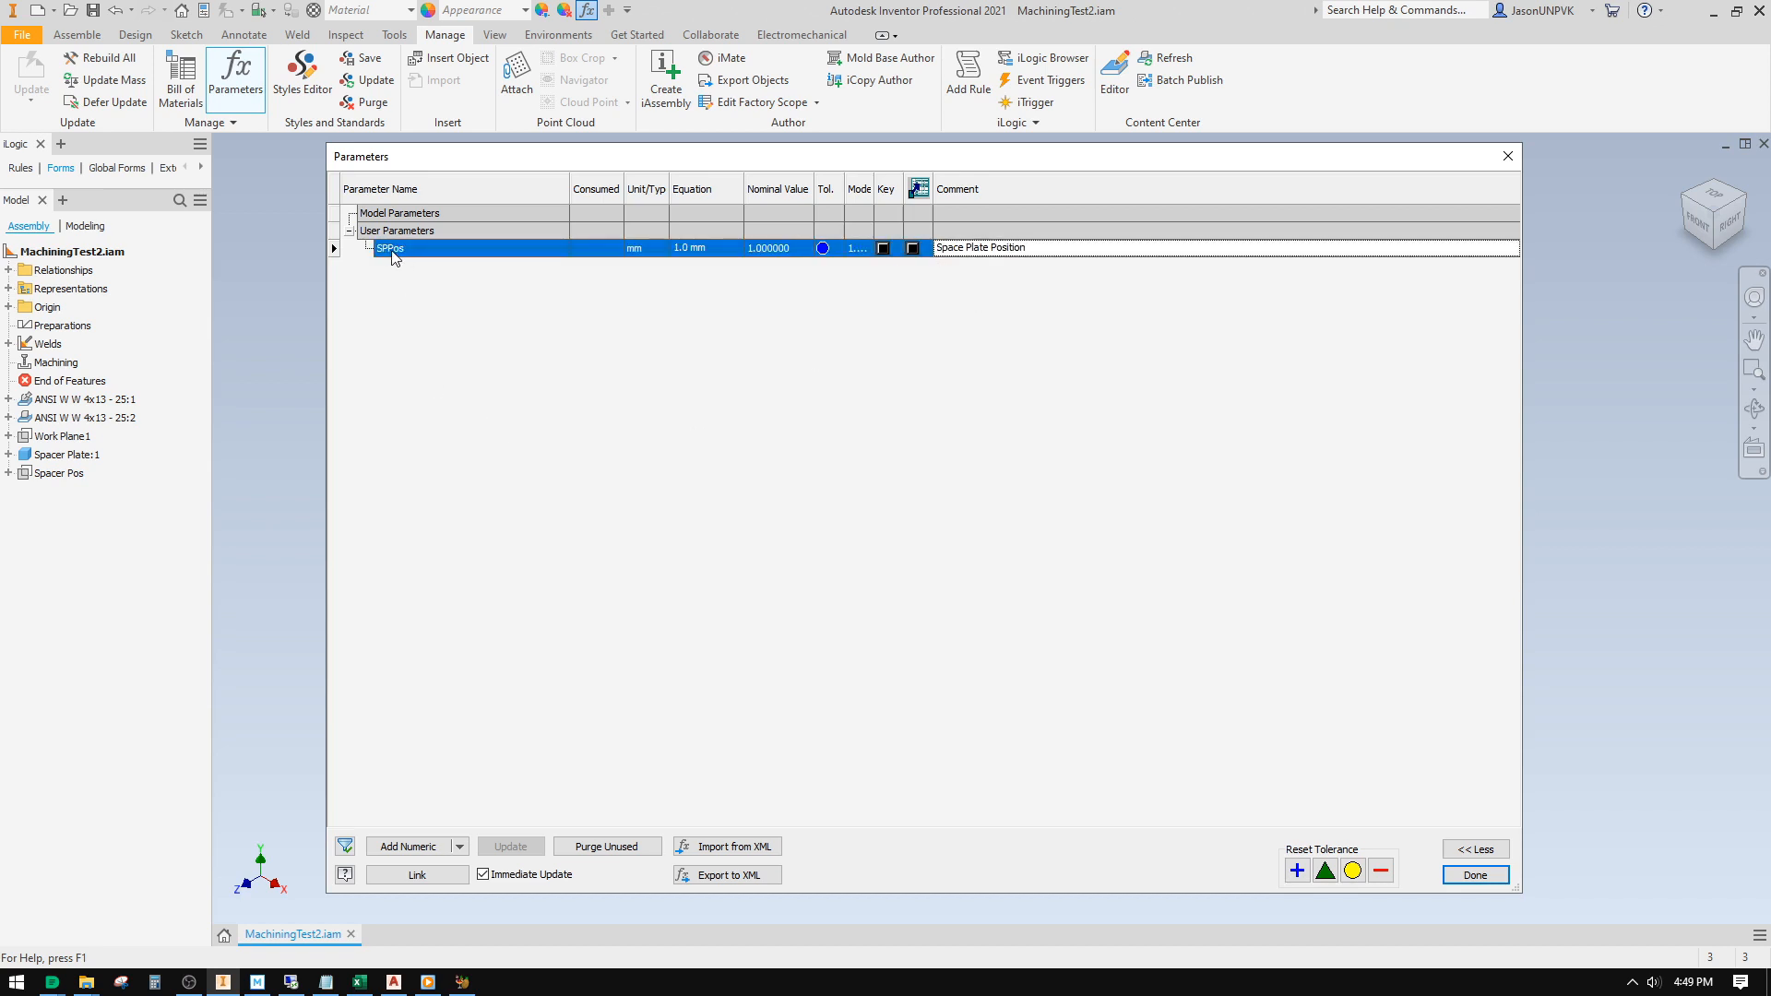
click(959, 249)
click(960, 248)
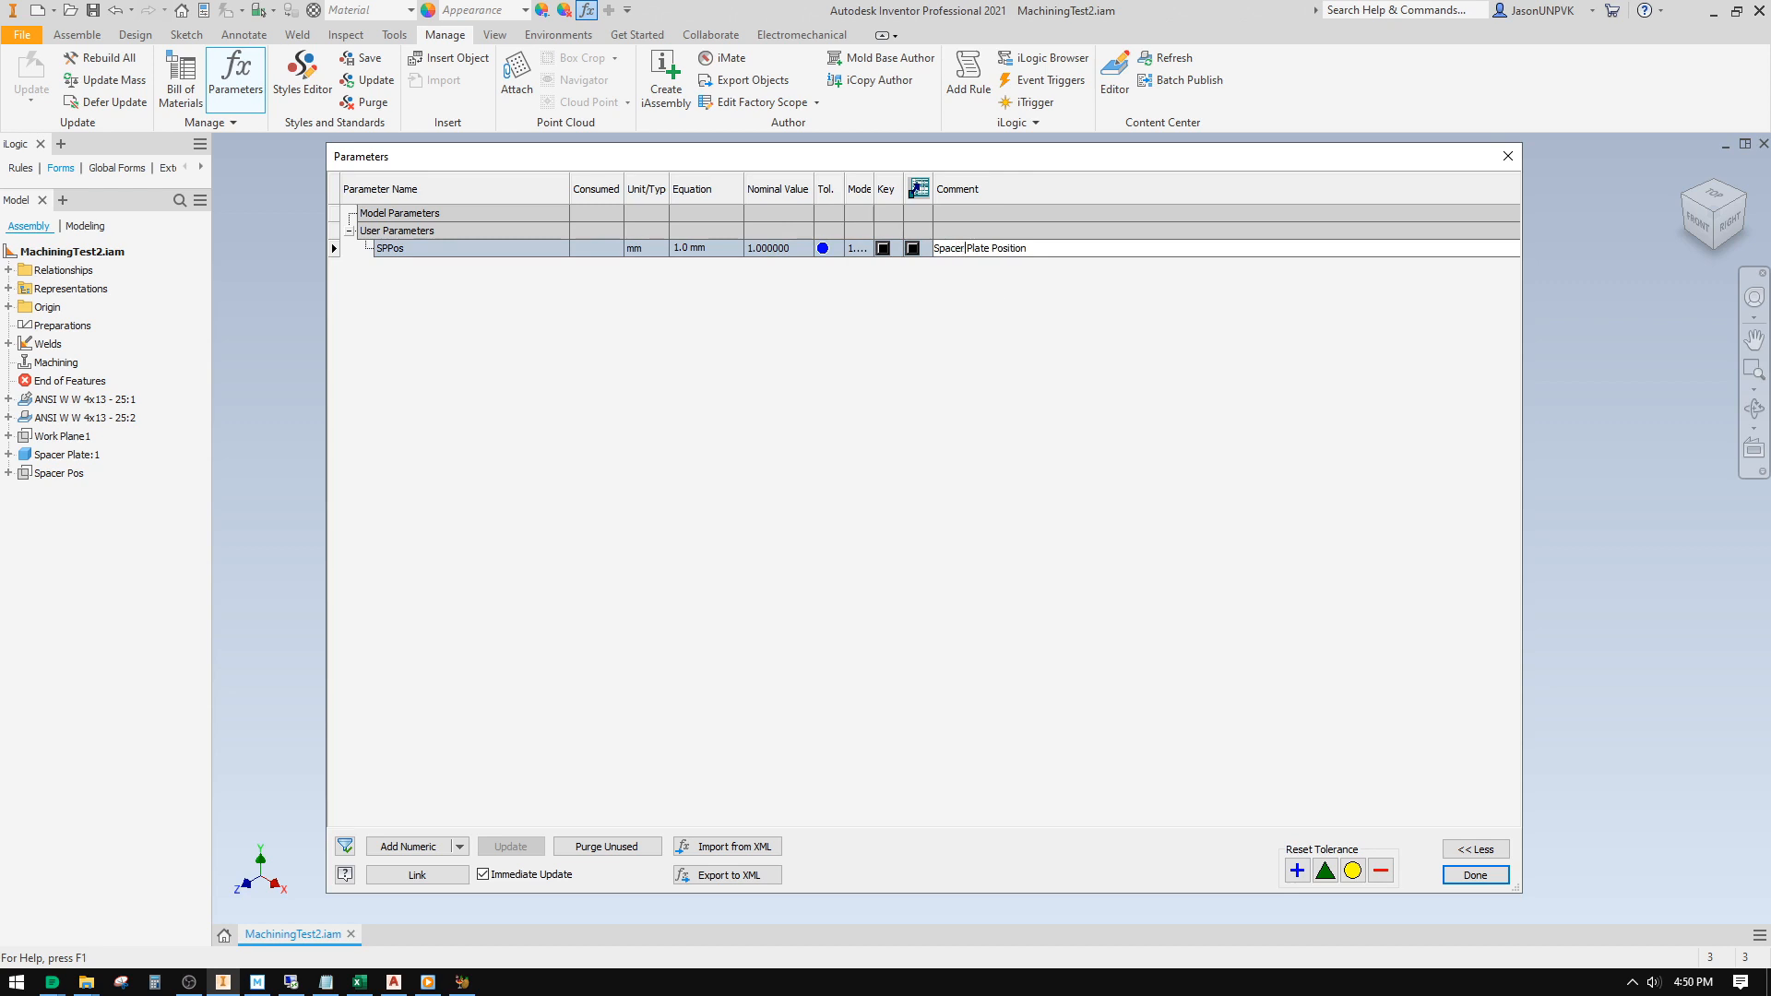
text(r)
click(1054, 251)
click(1048, 248)
Step: Rename the SPPos user parameter as SpacerPlatePos
click(411, 252)
click(381, 248)
text(pacer)
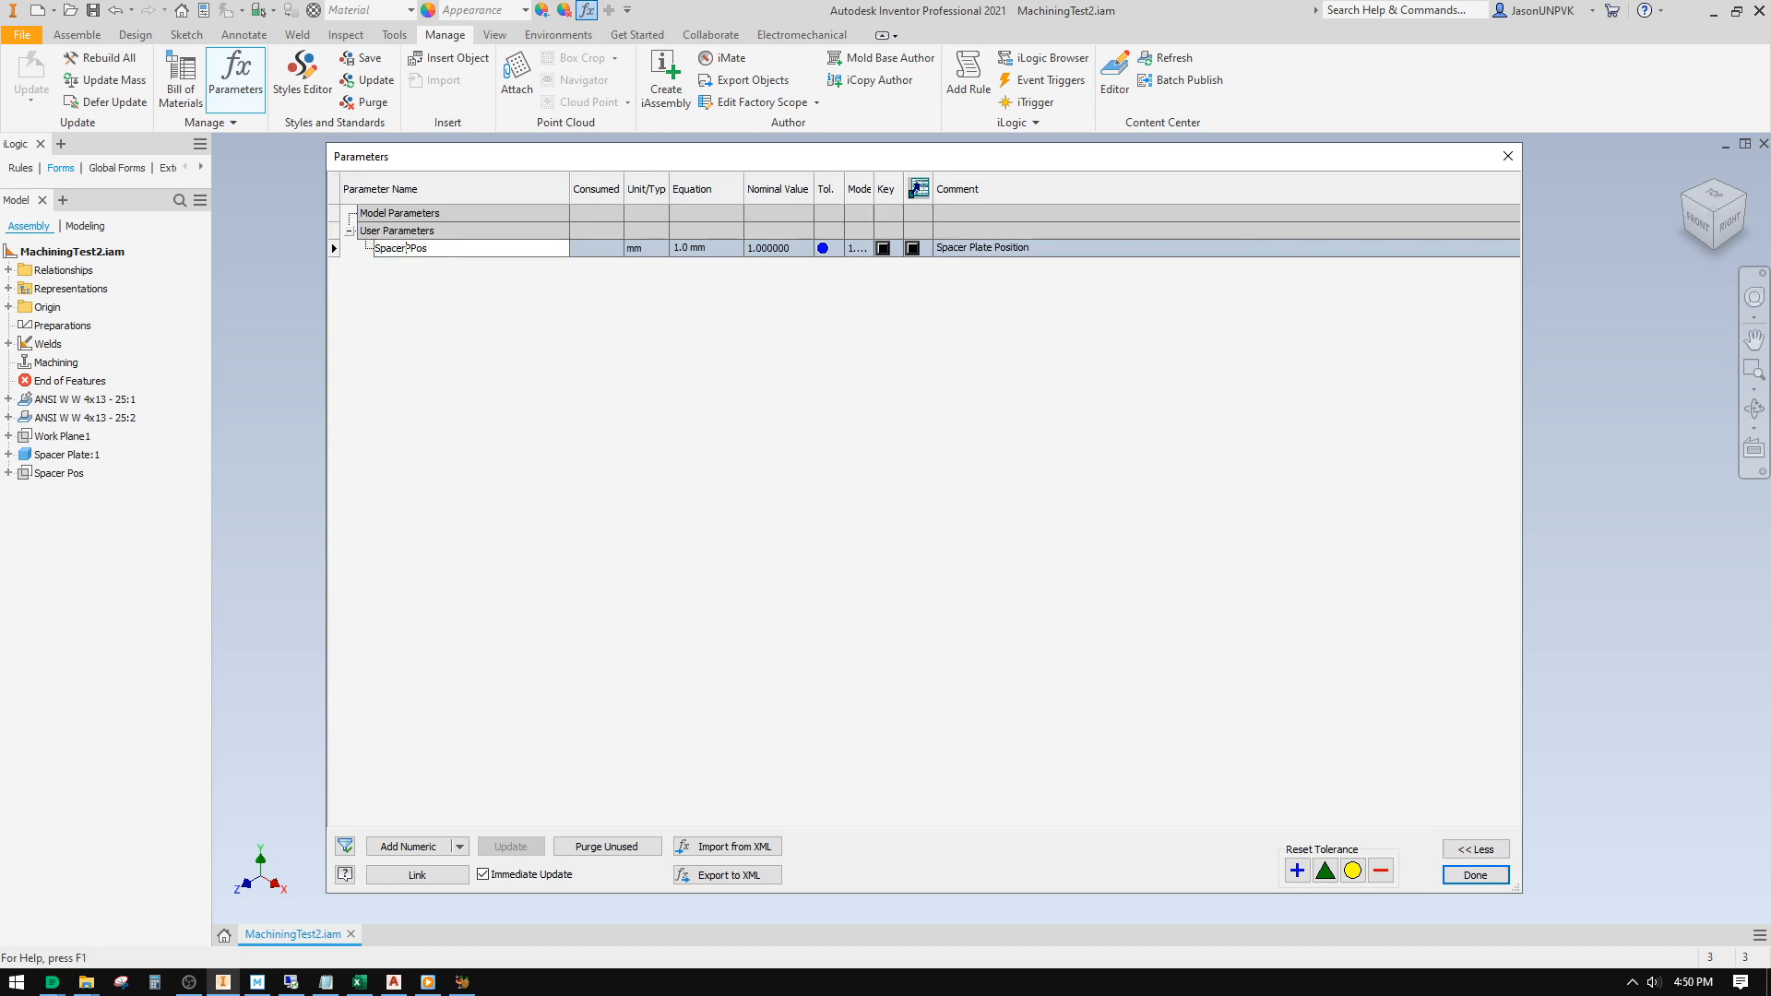
key(Right)
text(late)
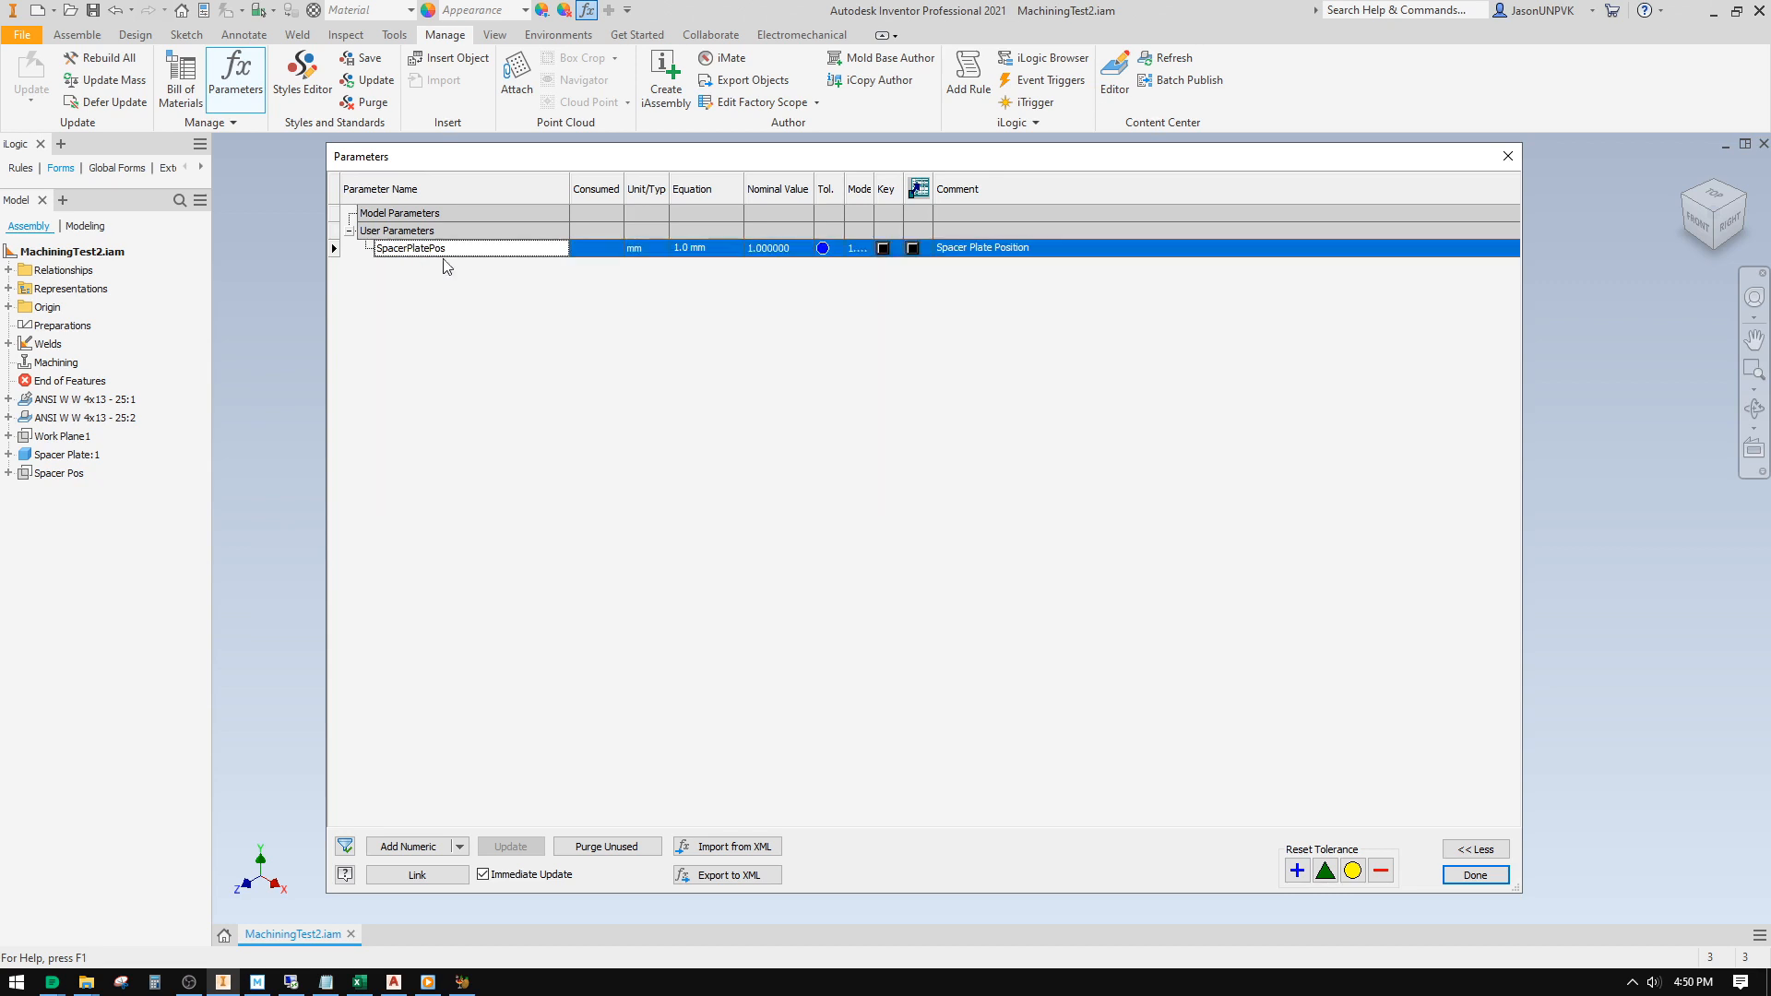
Step: Set the SpacerPlatePos parameter's equation to 120 mm
click(706, 248)
text(120)
key(Return)
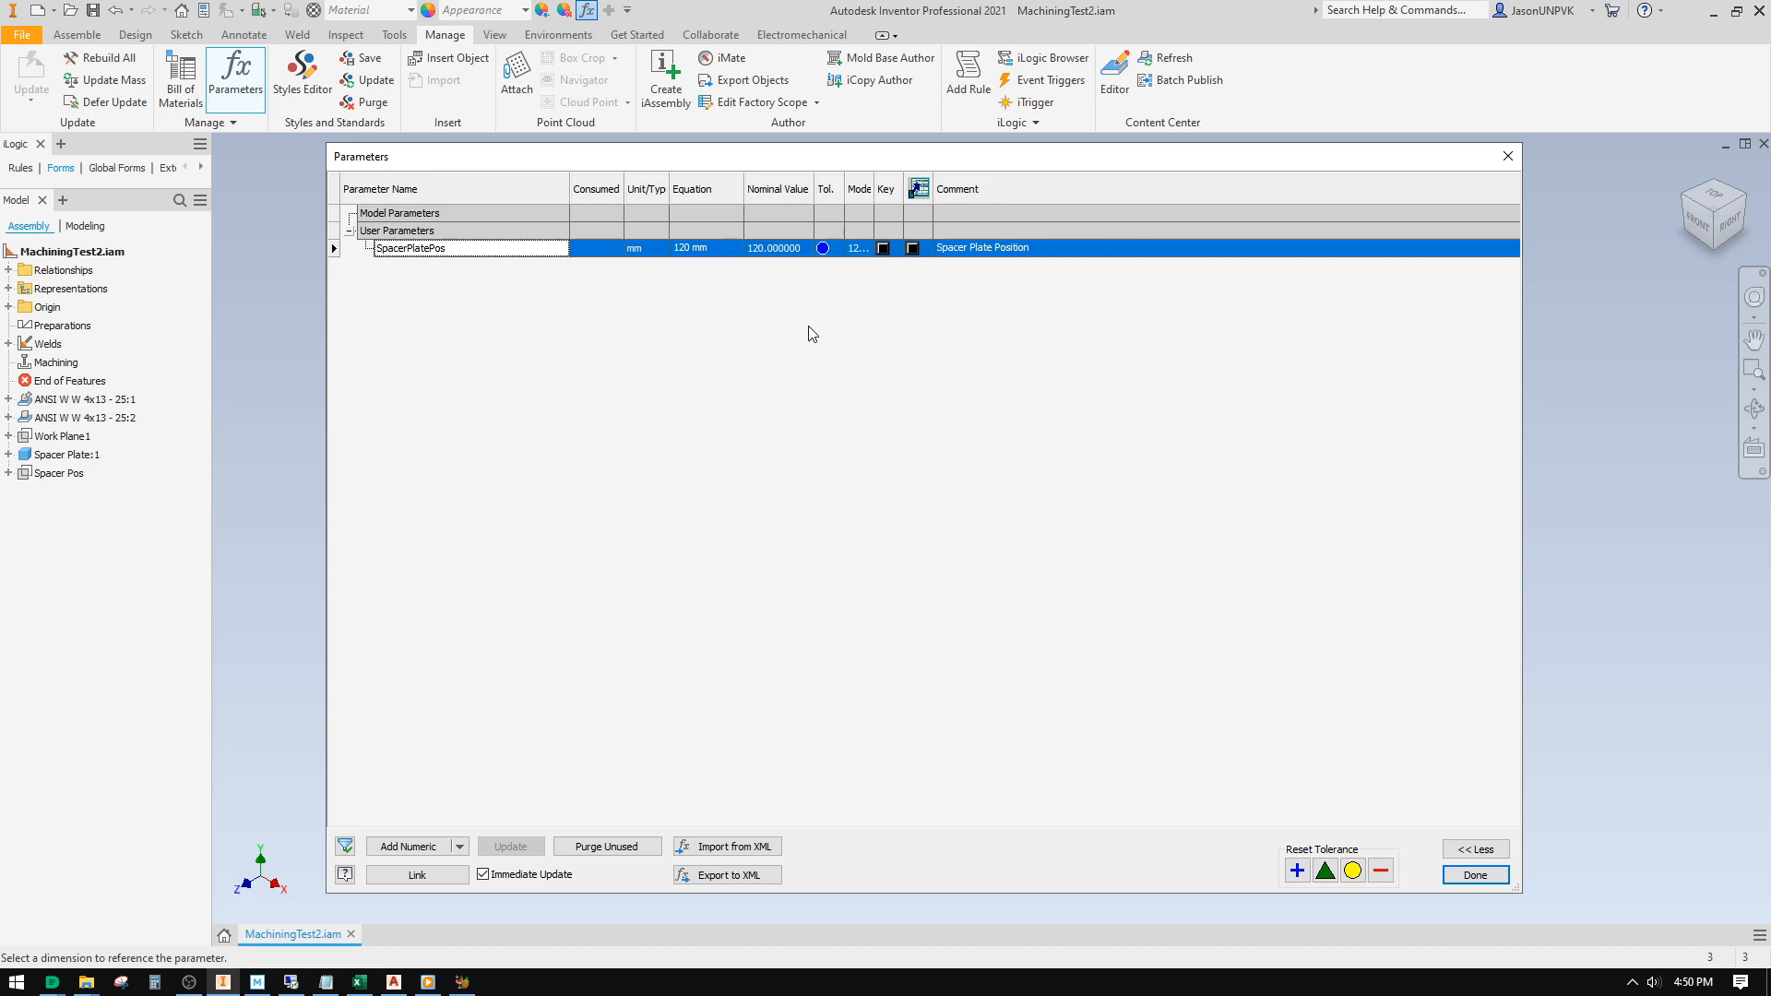
Step: Copy the user parameter's name and use SpacerPlatePos as the offset dimension of the Spacer Pos work plane
click(459, 248)
key(ctrl+c)
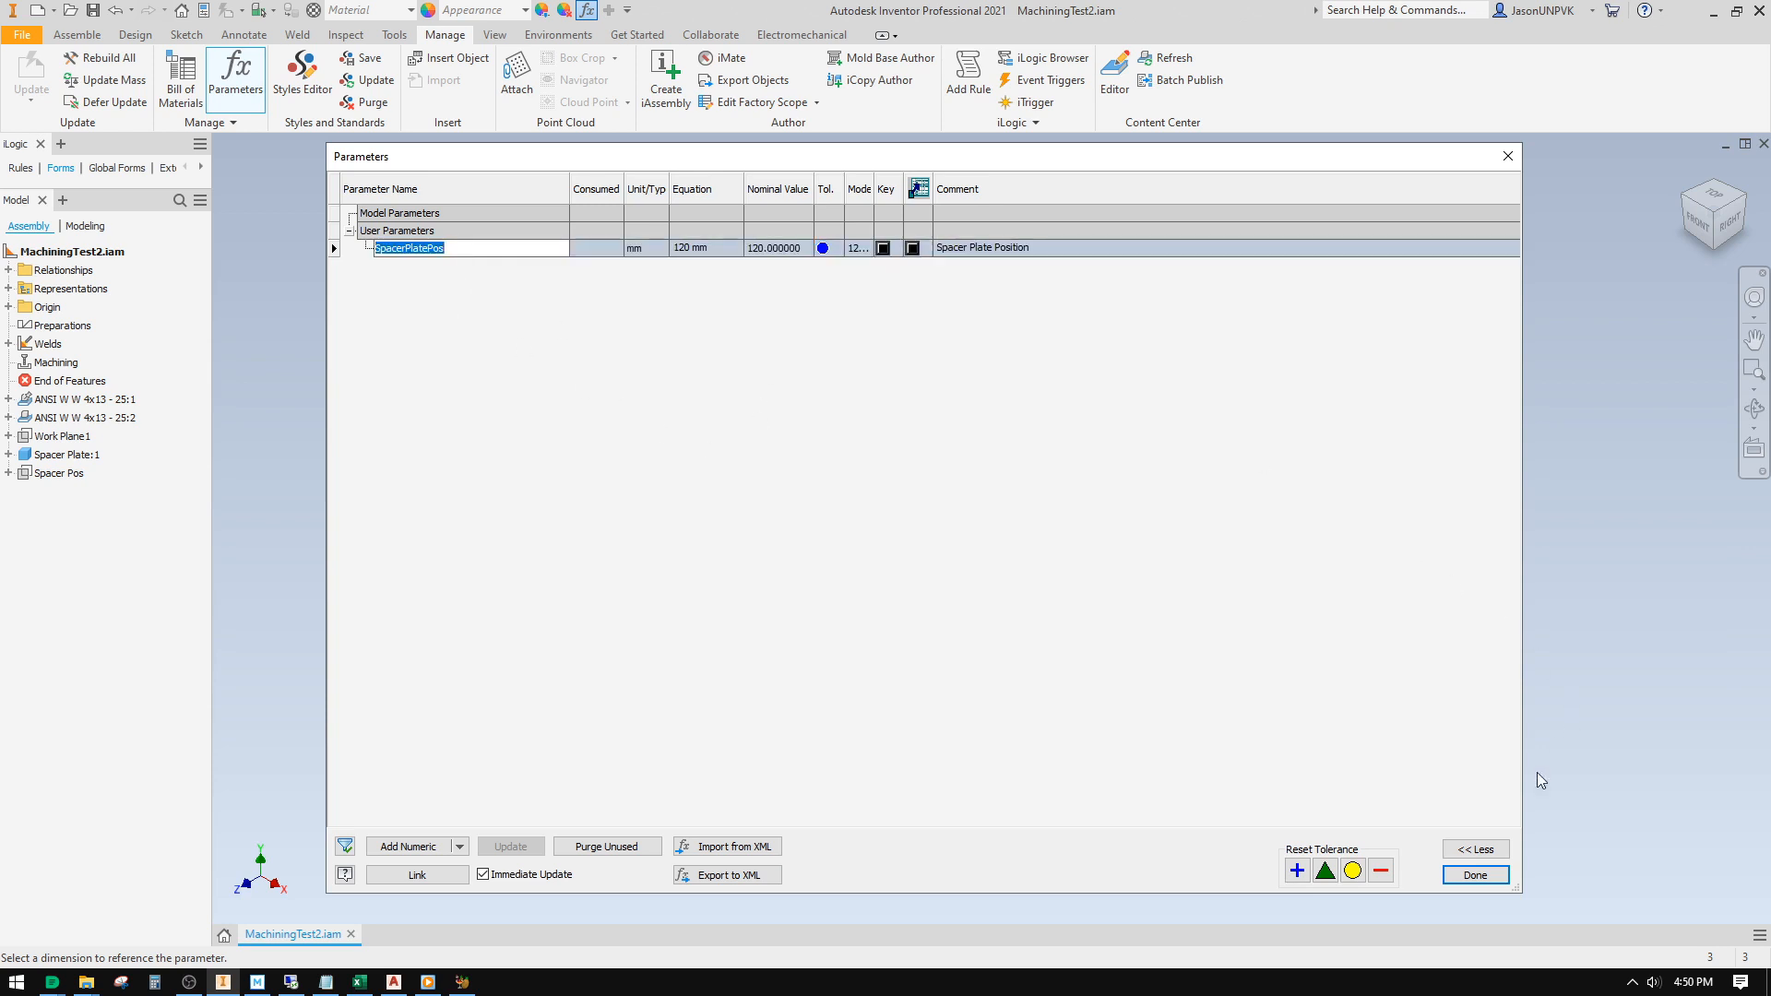
click(1475, 875)
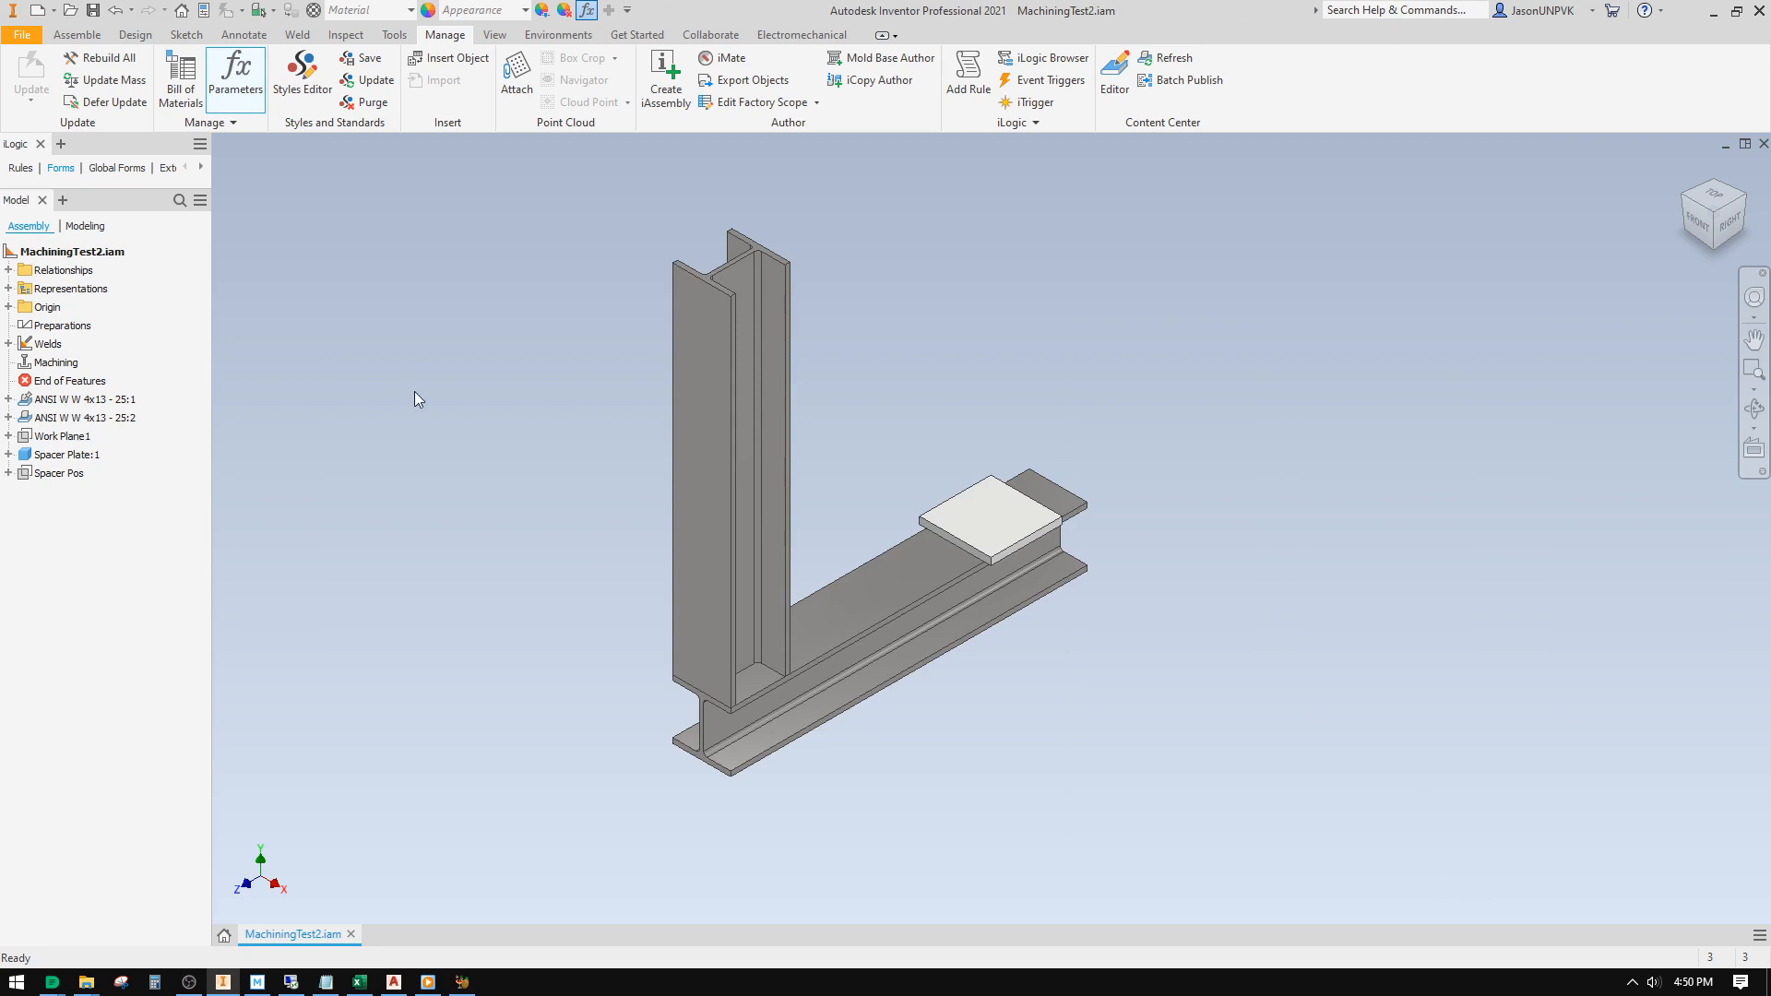
click(59, 473)
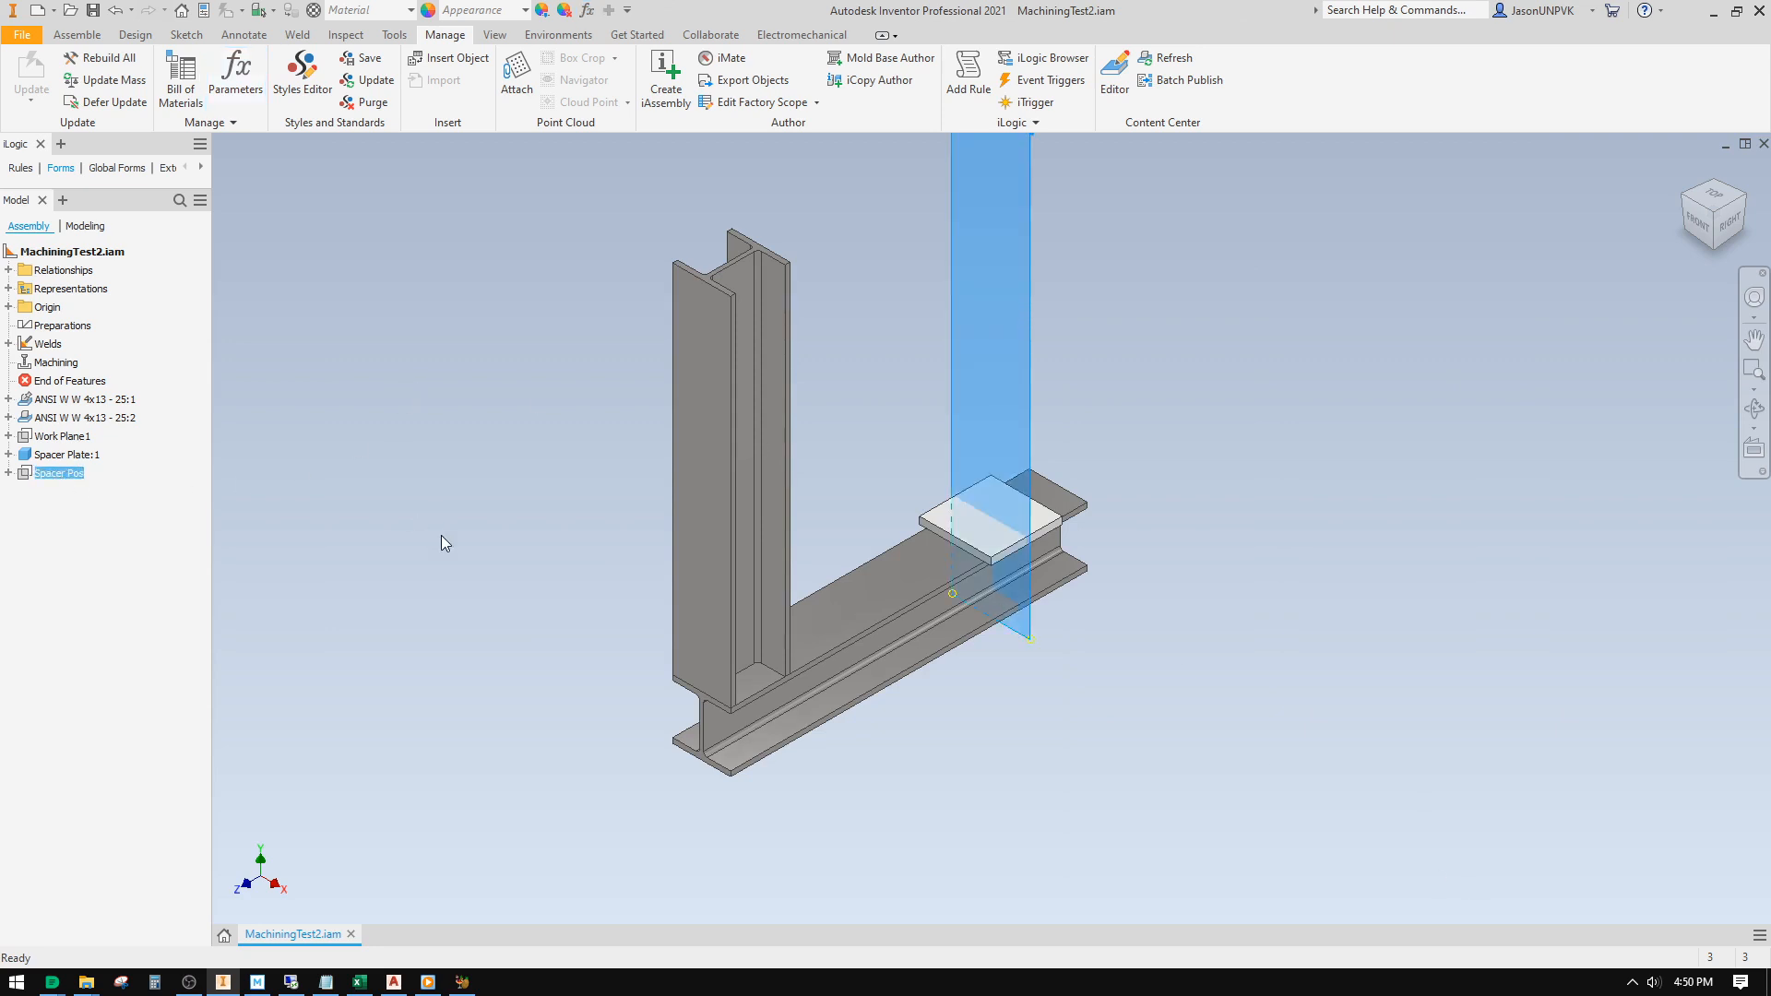
right_click(61, 474)
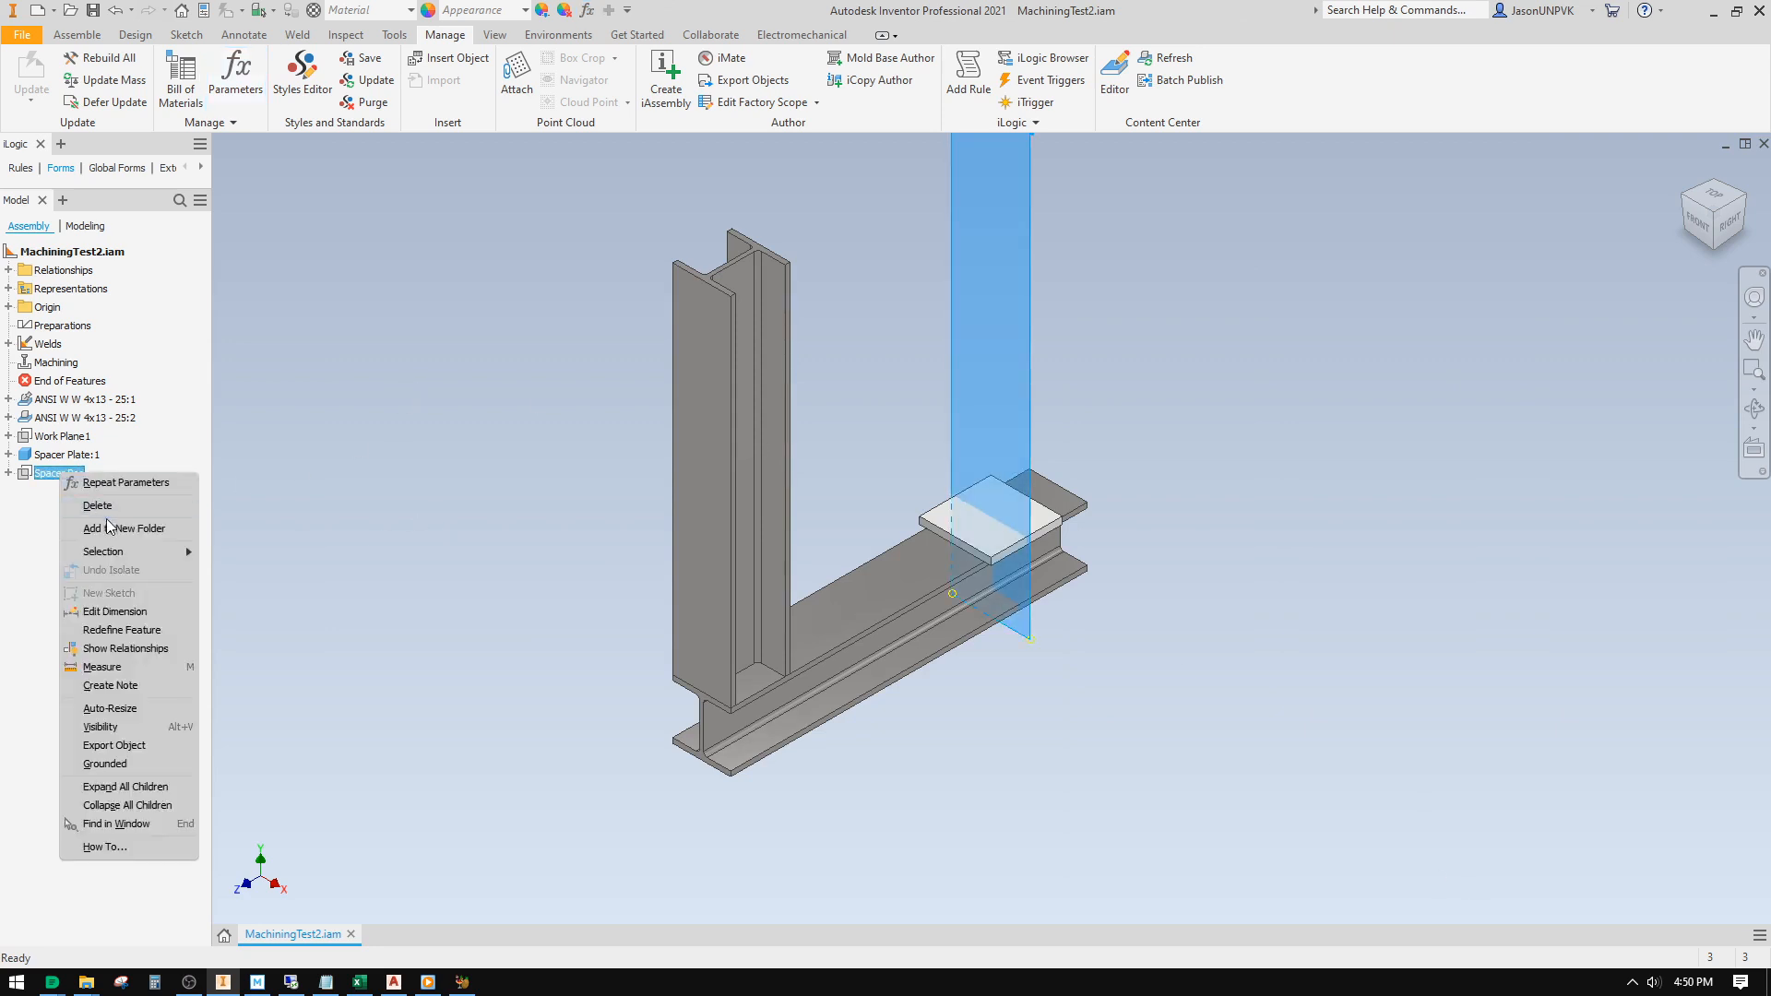
click(106, 605)
key(ctrl+v)
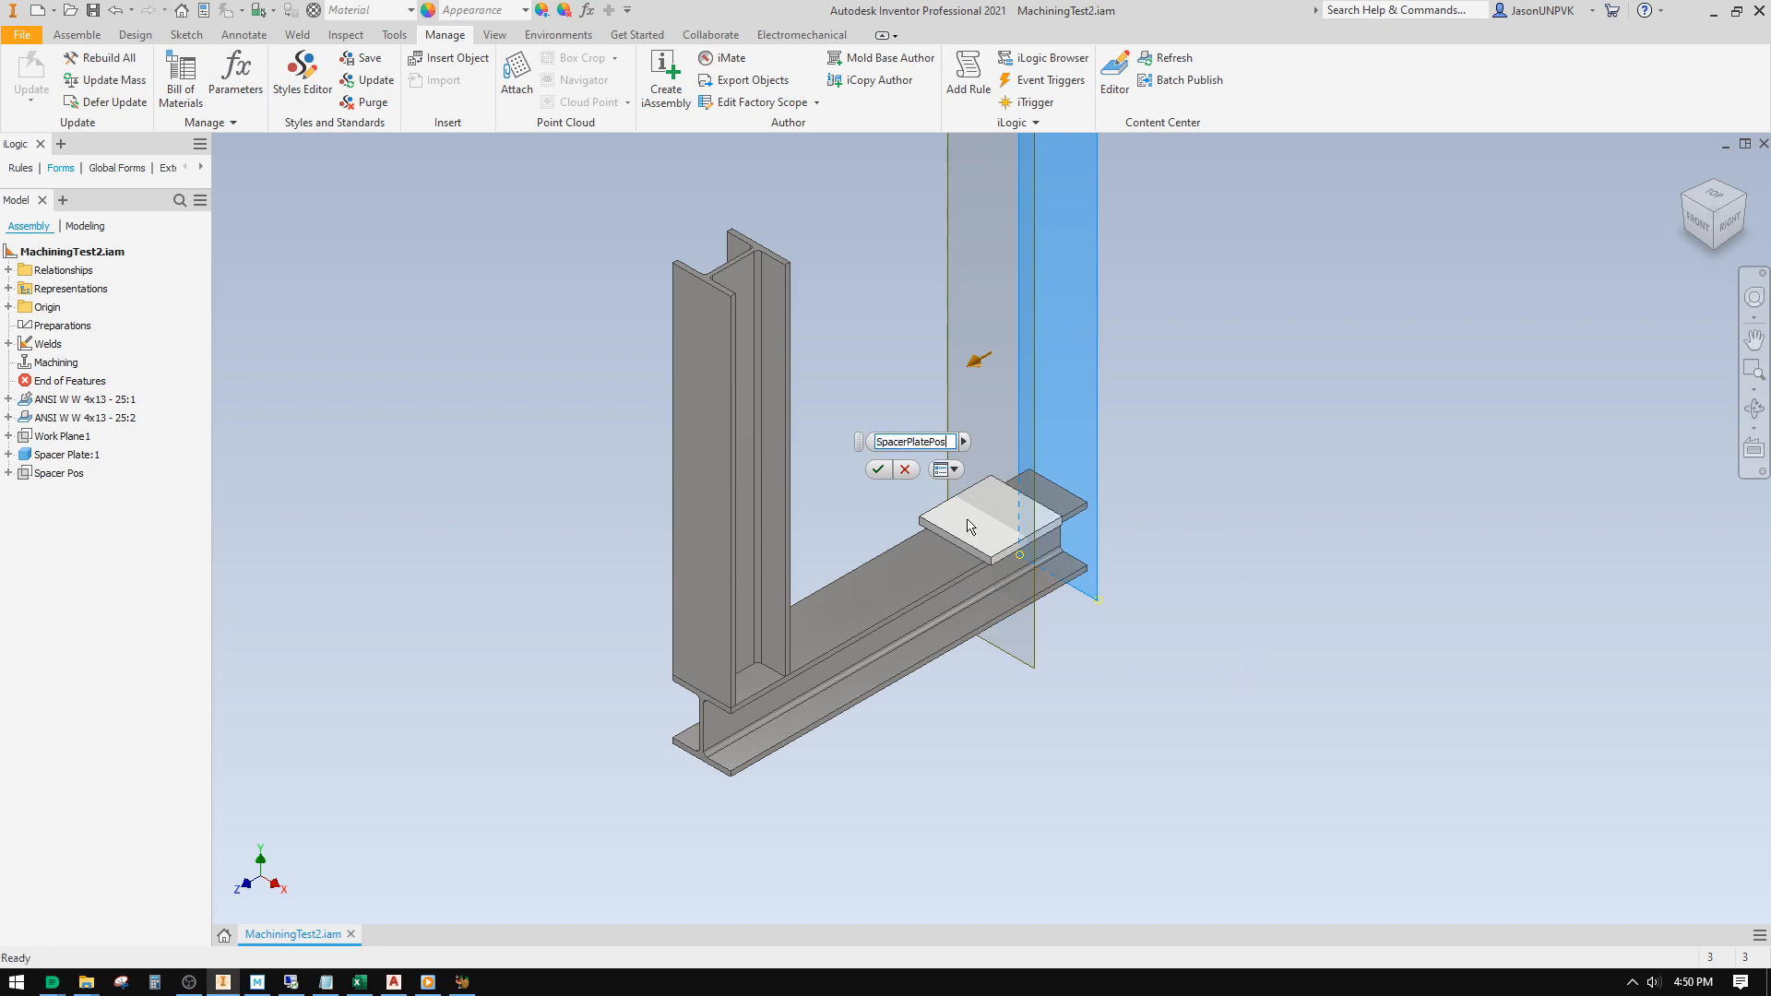
click(878, 470)
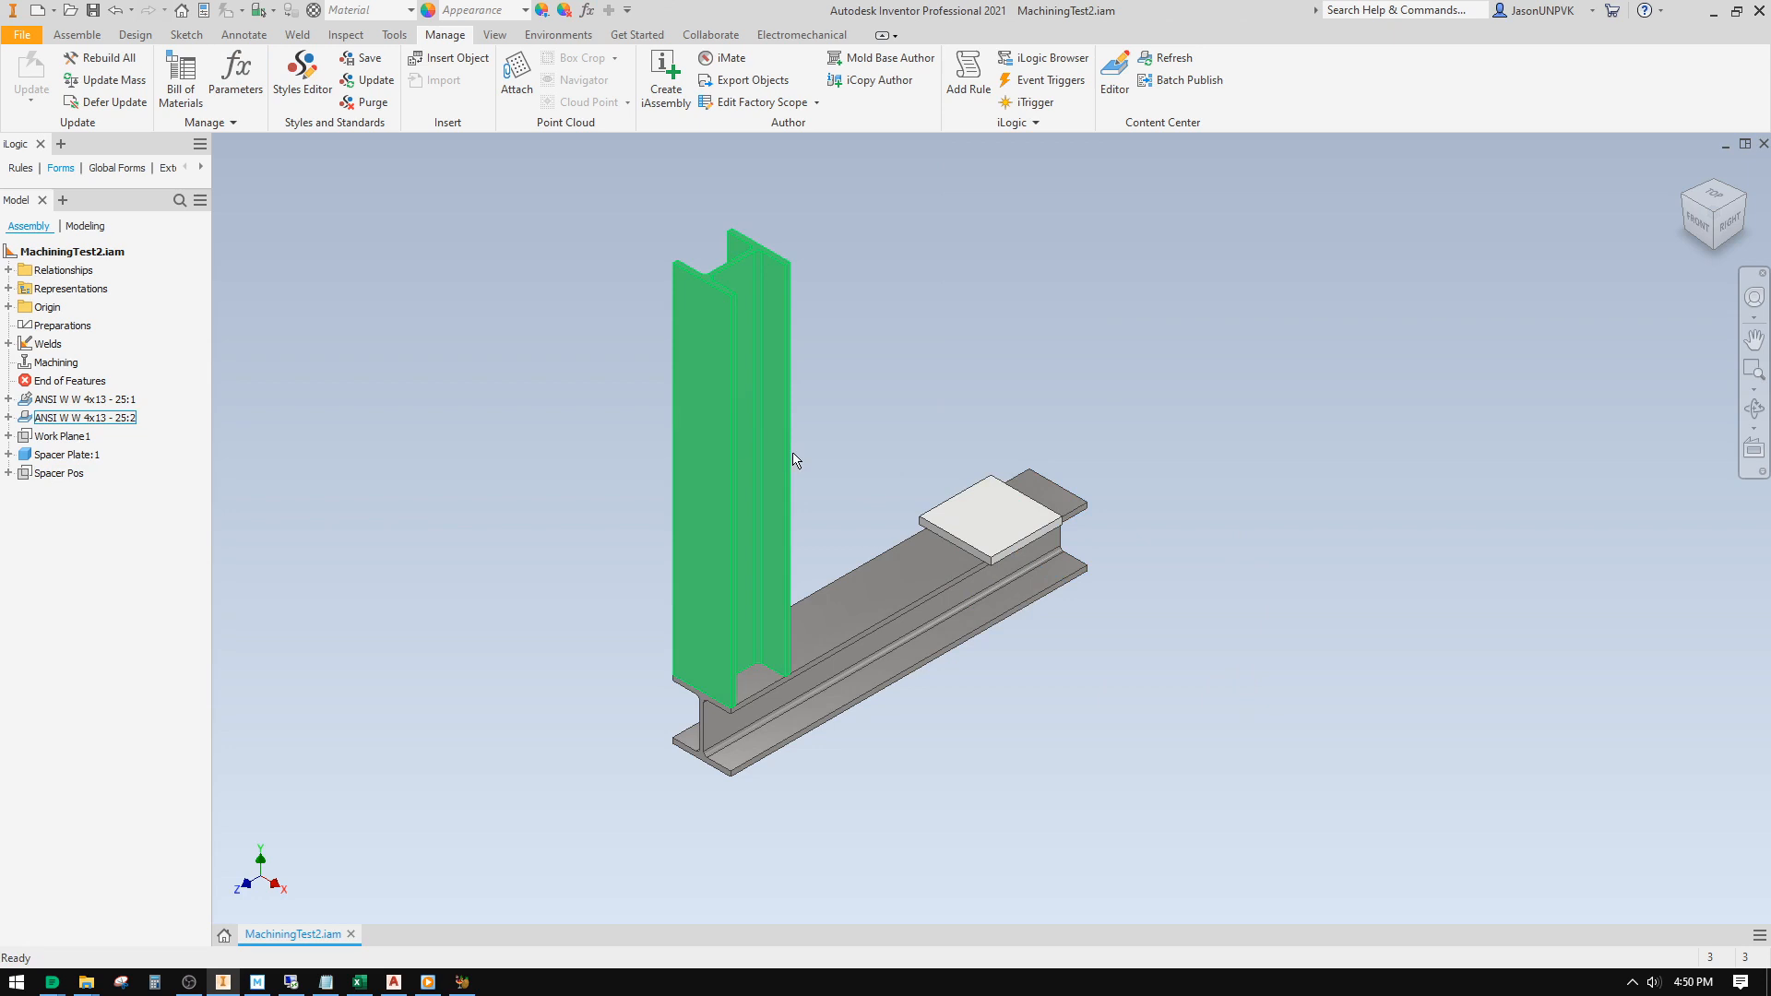
Step: Reopen the parameters beside the model and set SpacerPlatePos to 250 mm to test the plate's movement
middle_drag(904, 382, 1411, 392)
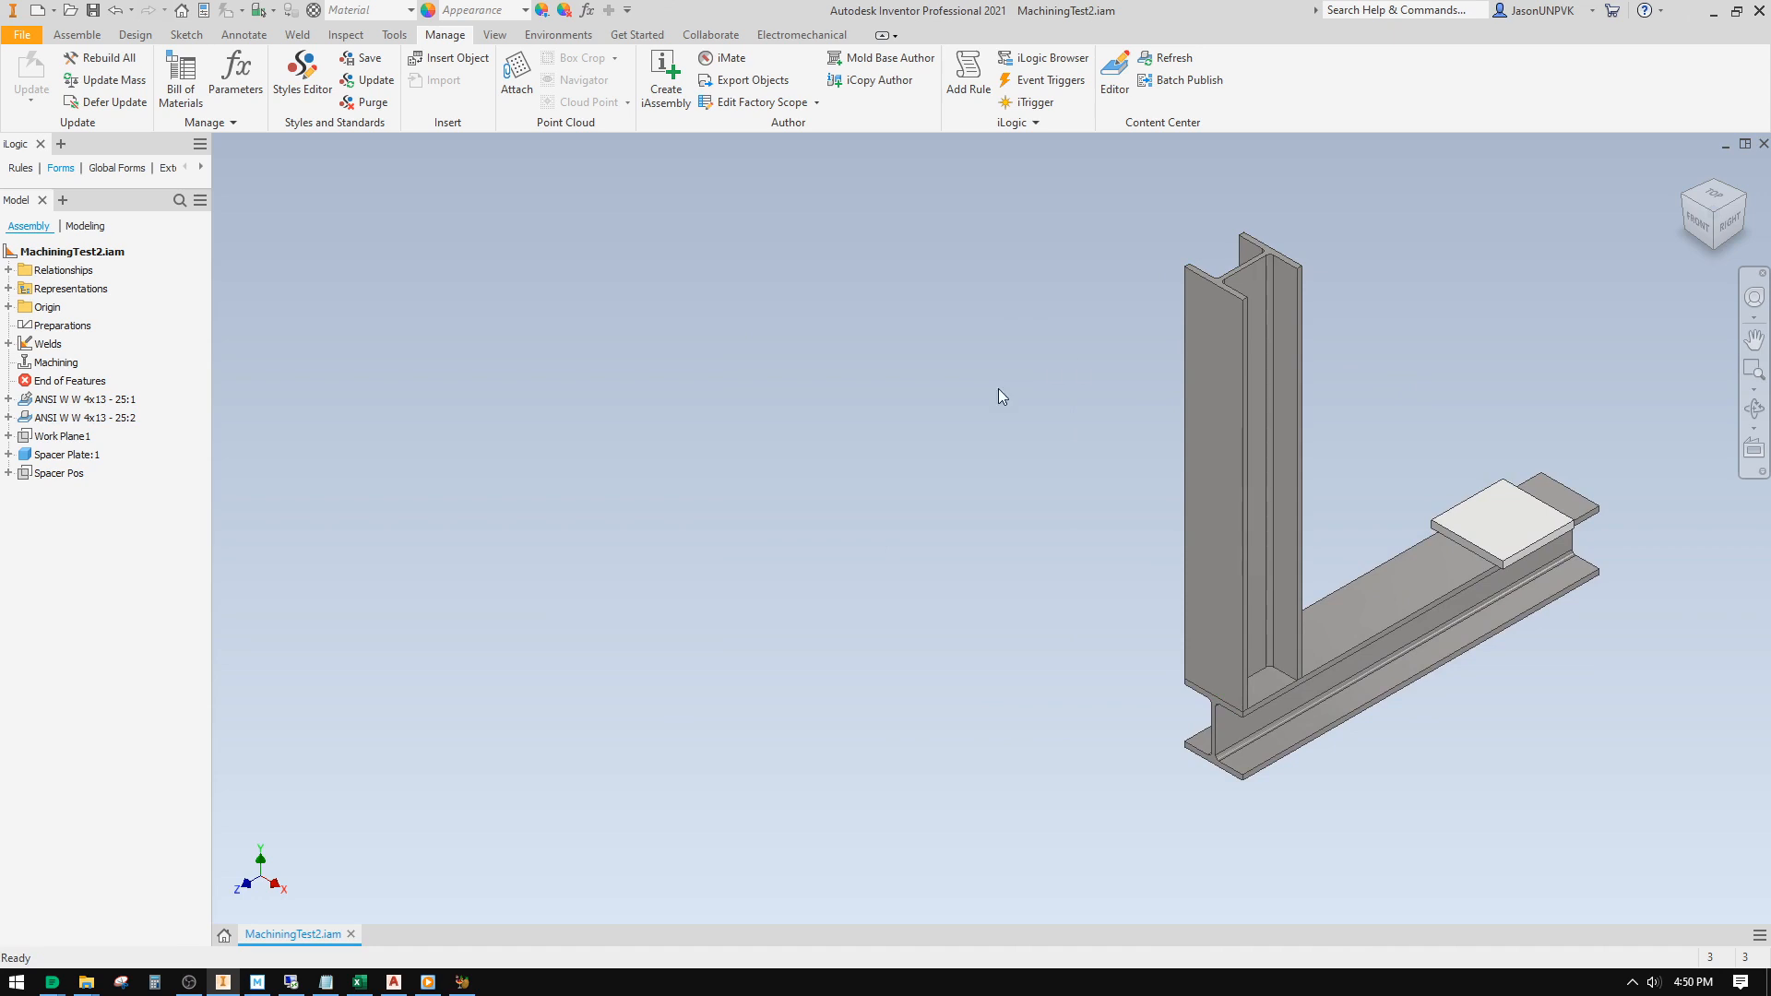
click(587, 10)
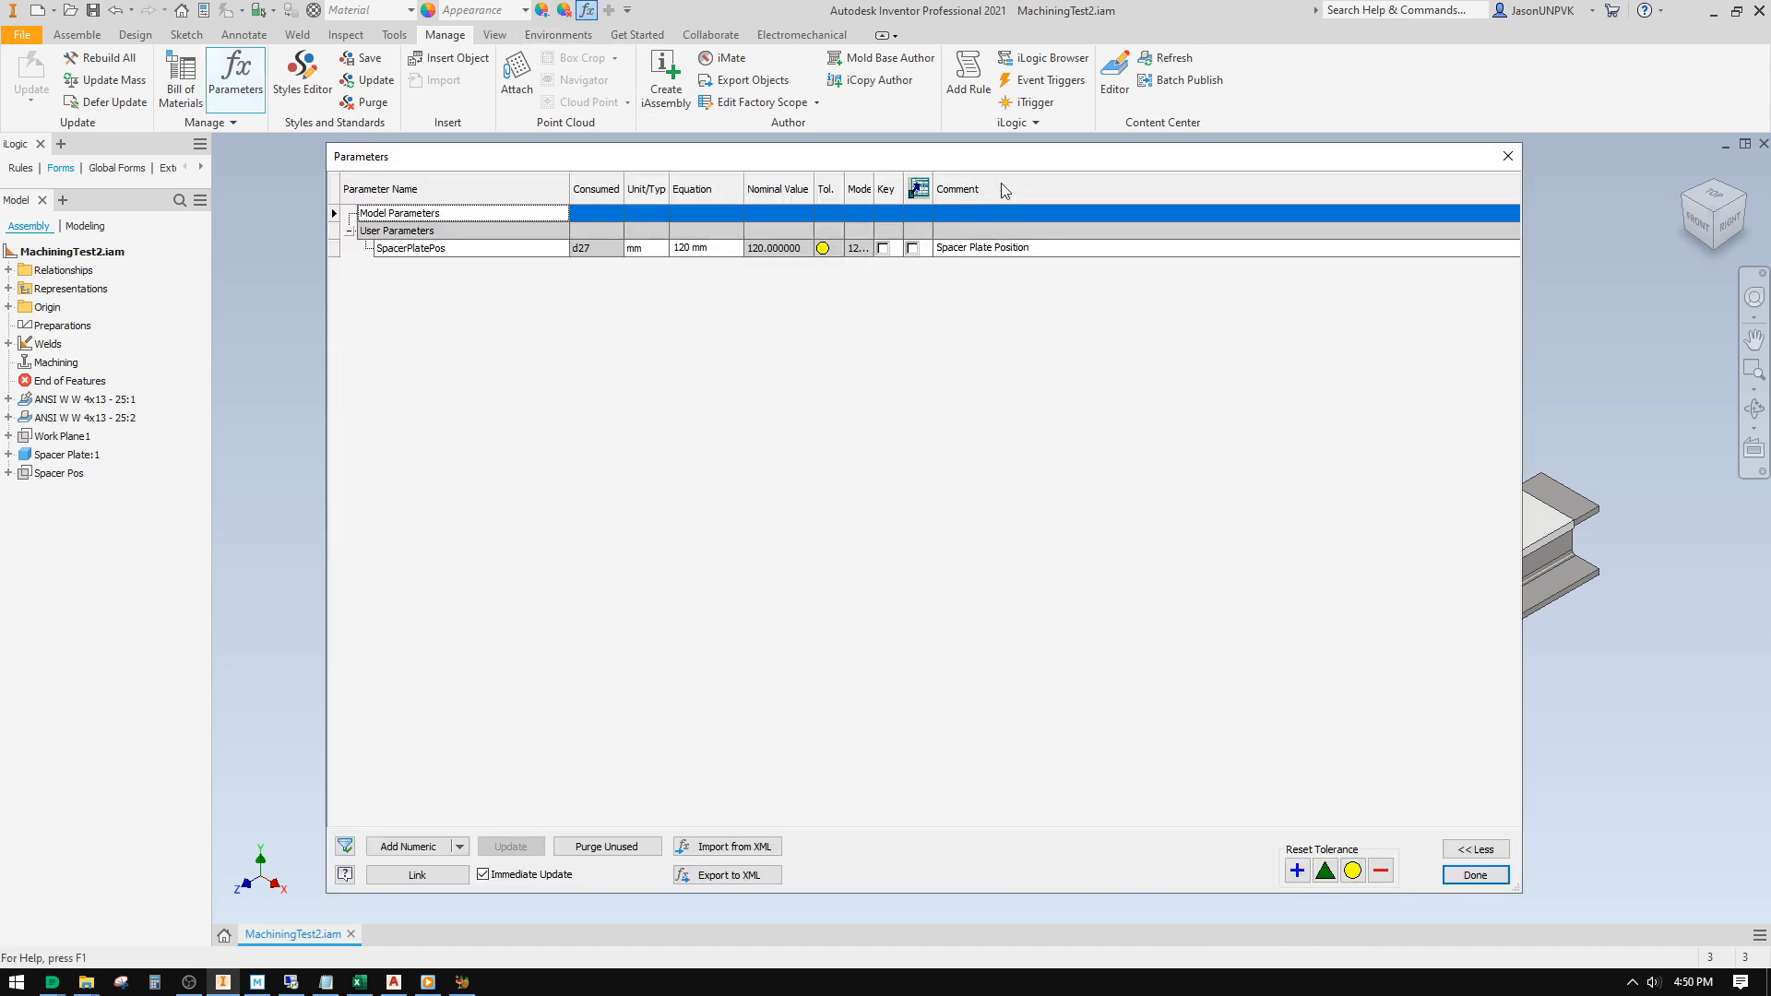
drag(913, 166, 769, 163)
drag(1269, 183, 1152, 175)
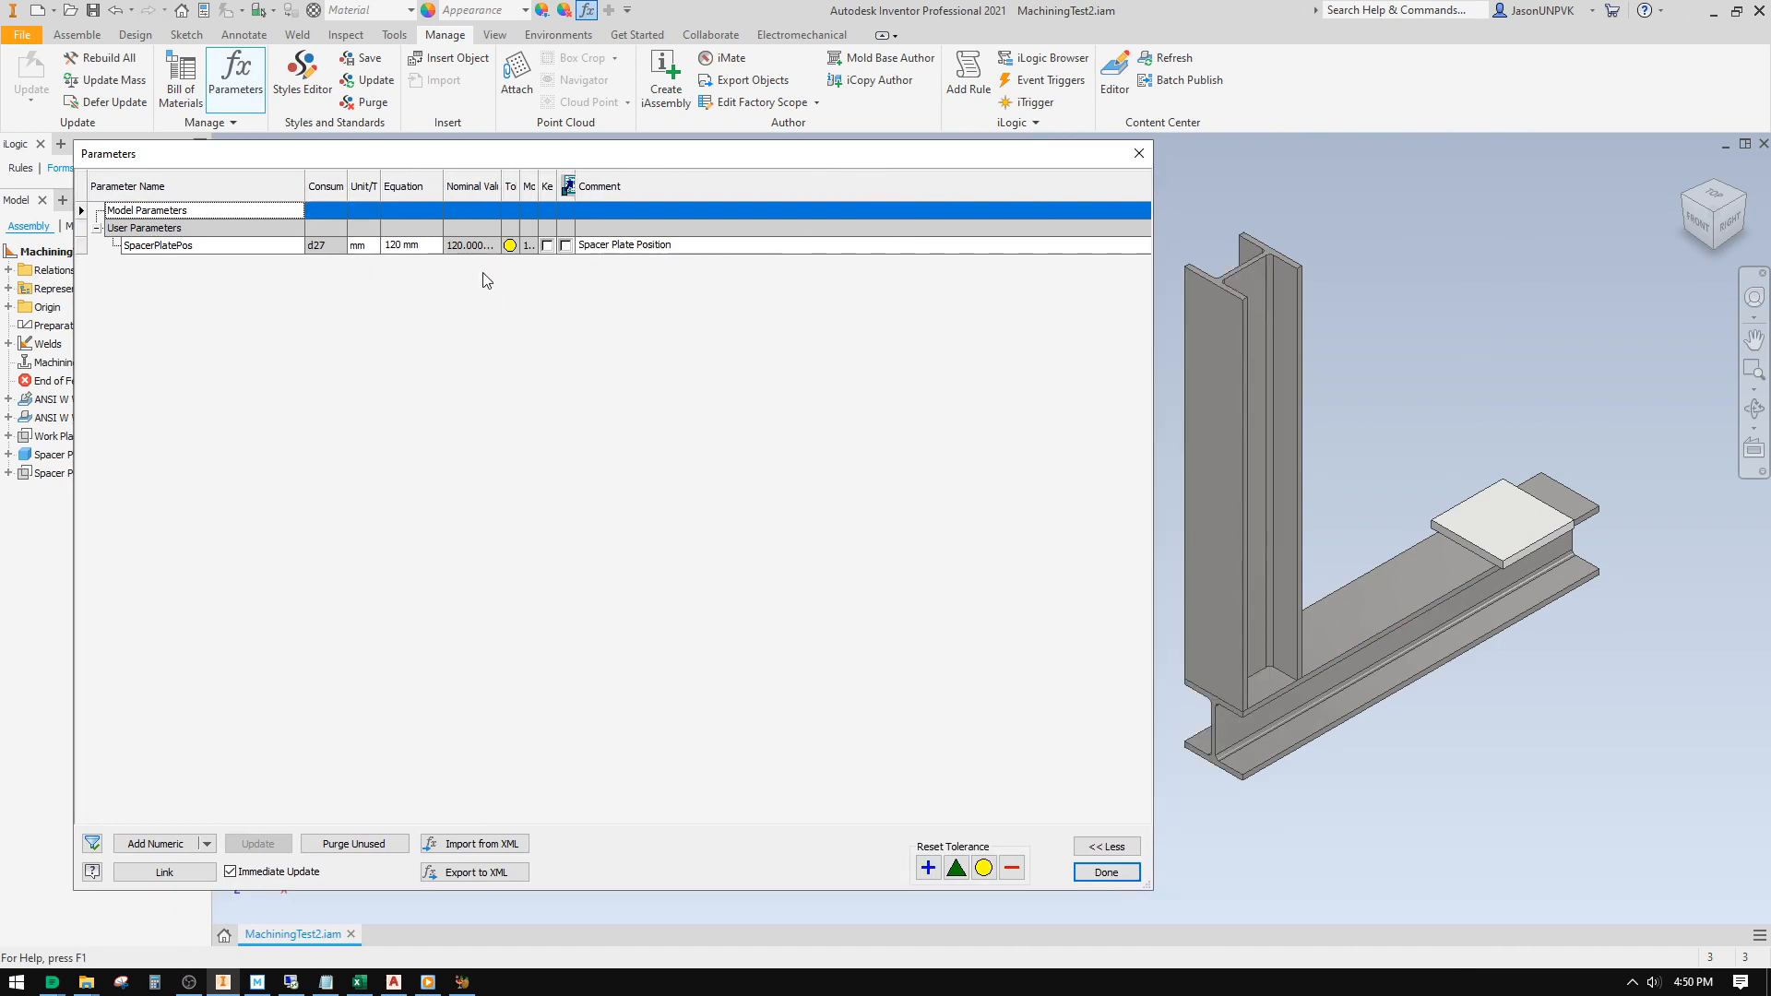
click(431, 245)
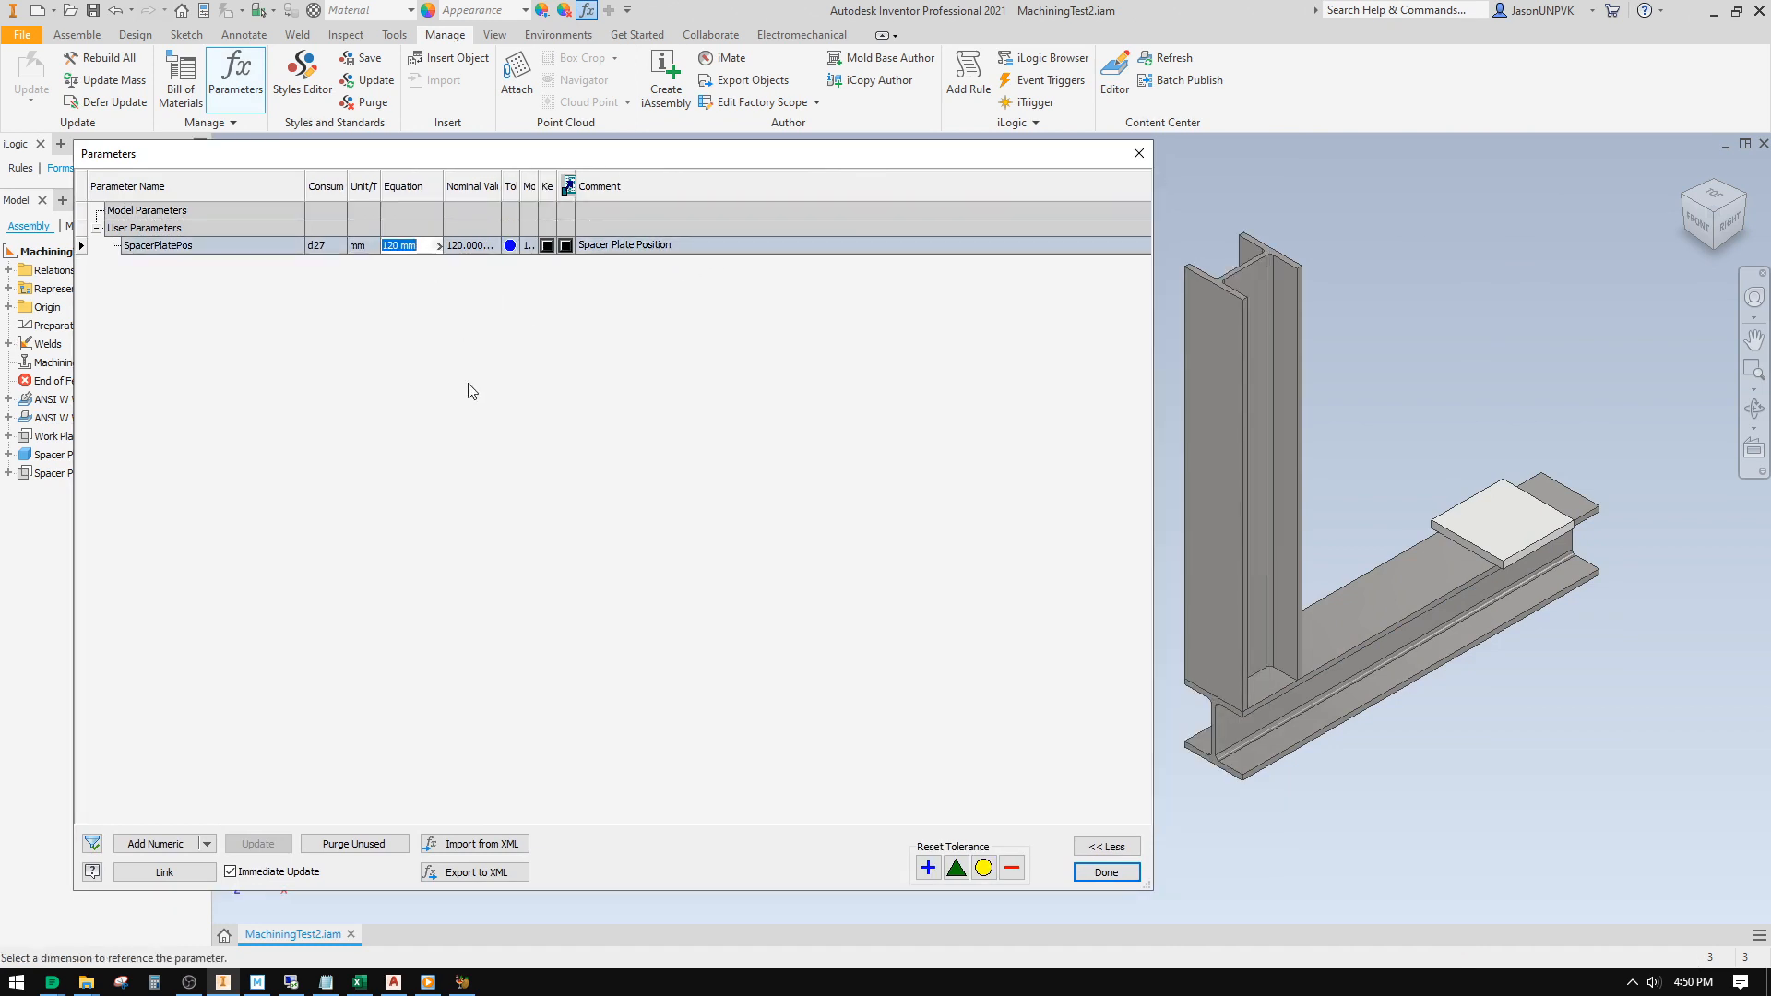
text(250)
key(Return)
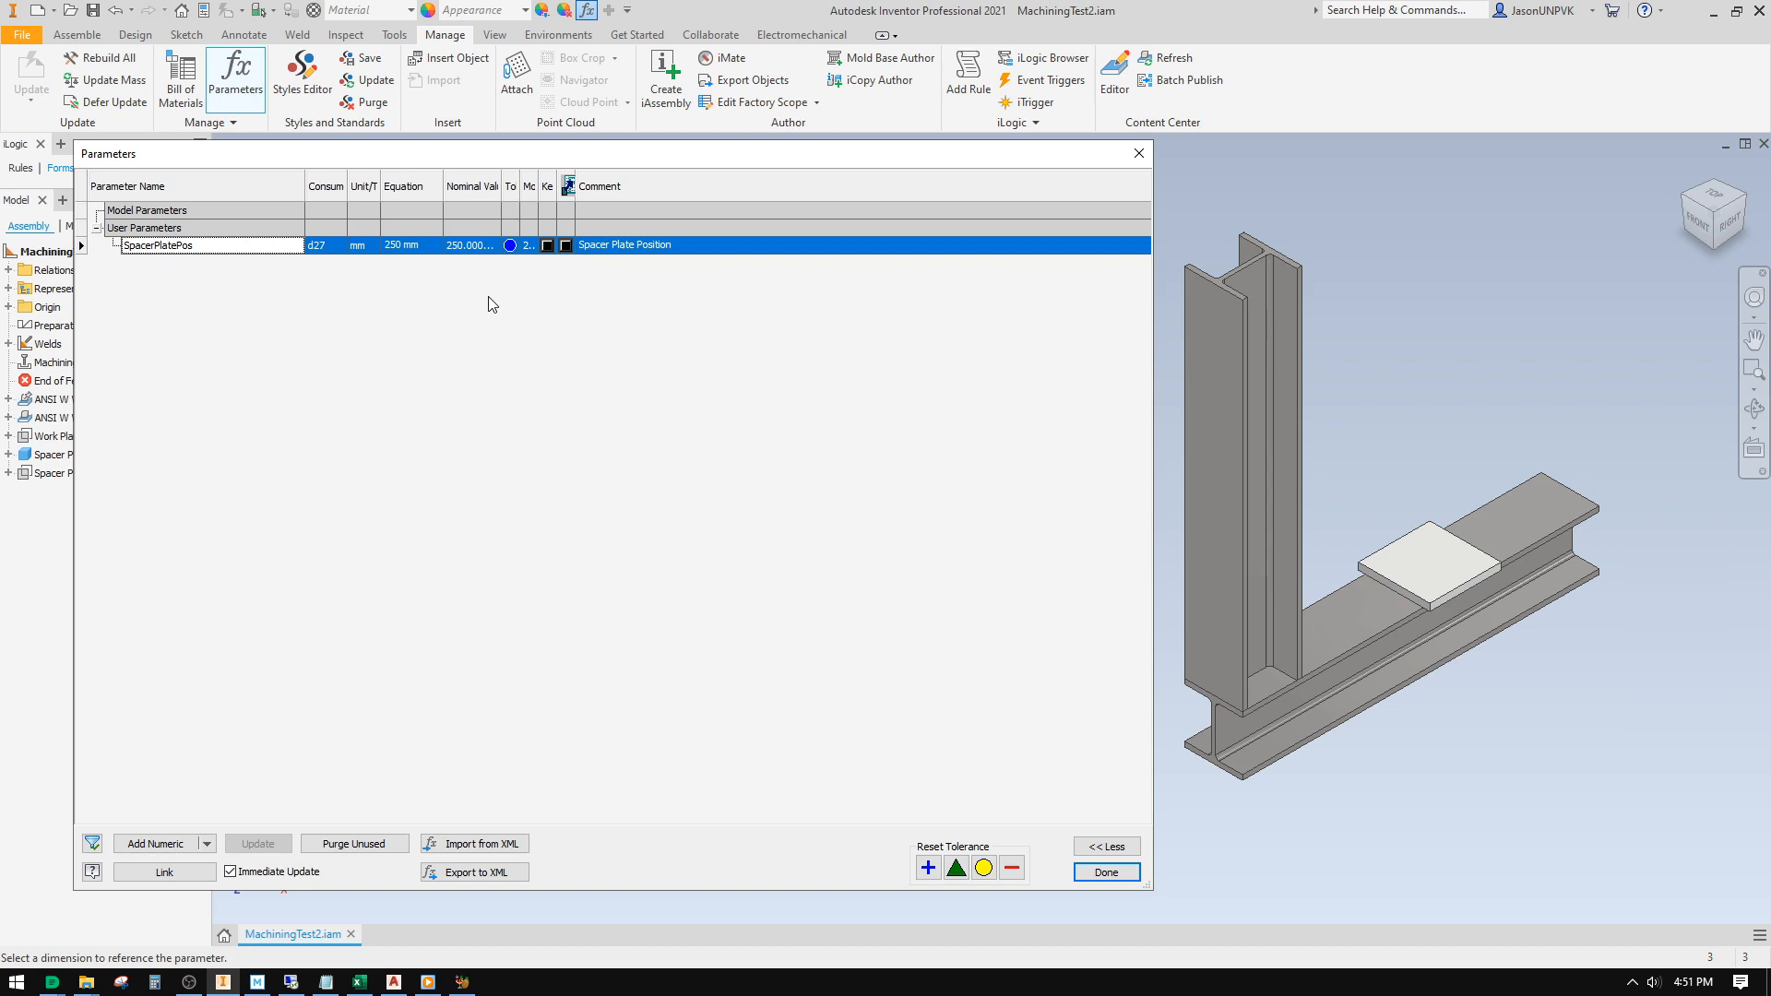
Step: Set SpacerPlatePos to 120 mm and close the parameters
click(437, 247)
text(120)
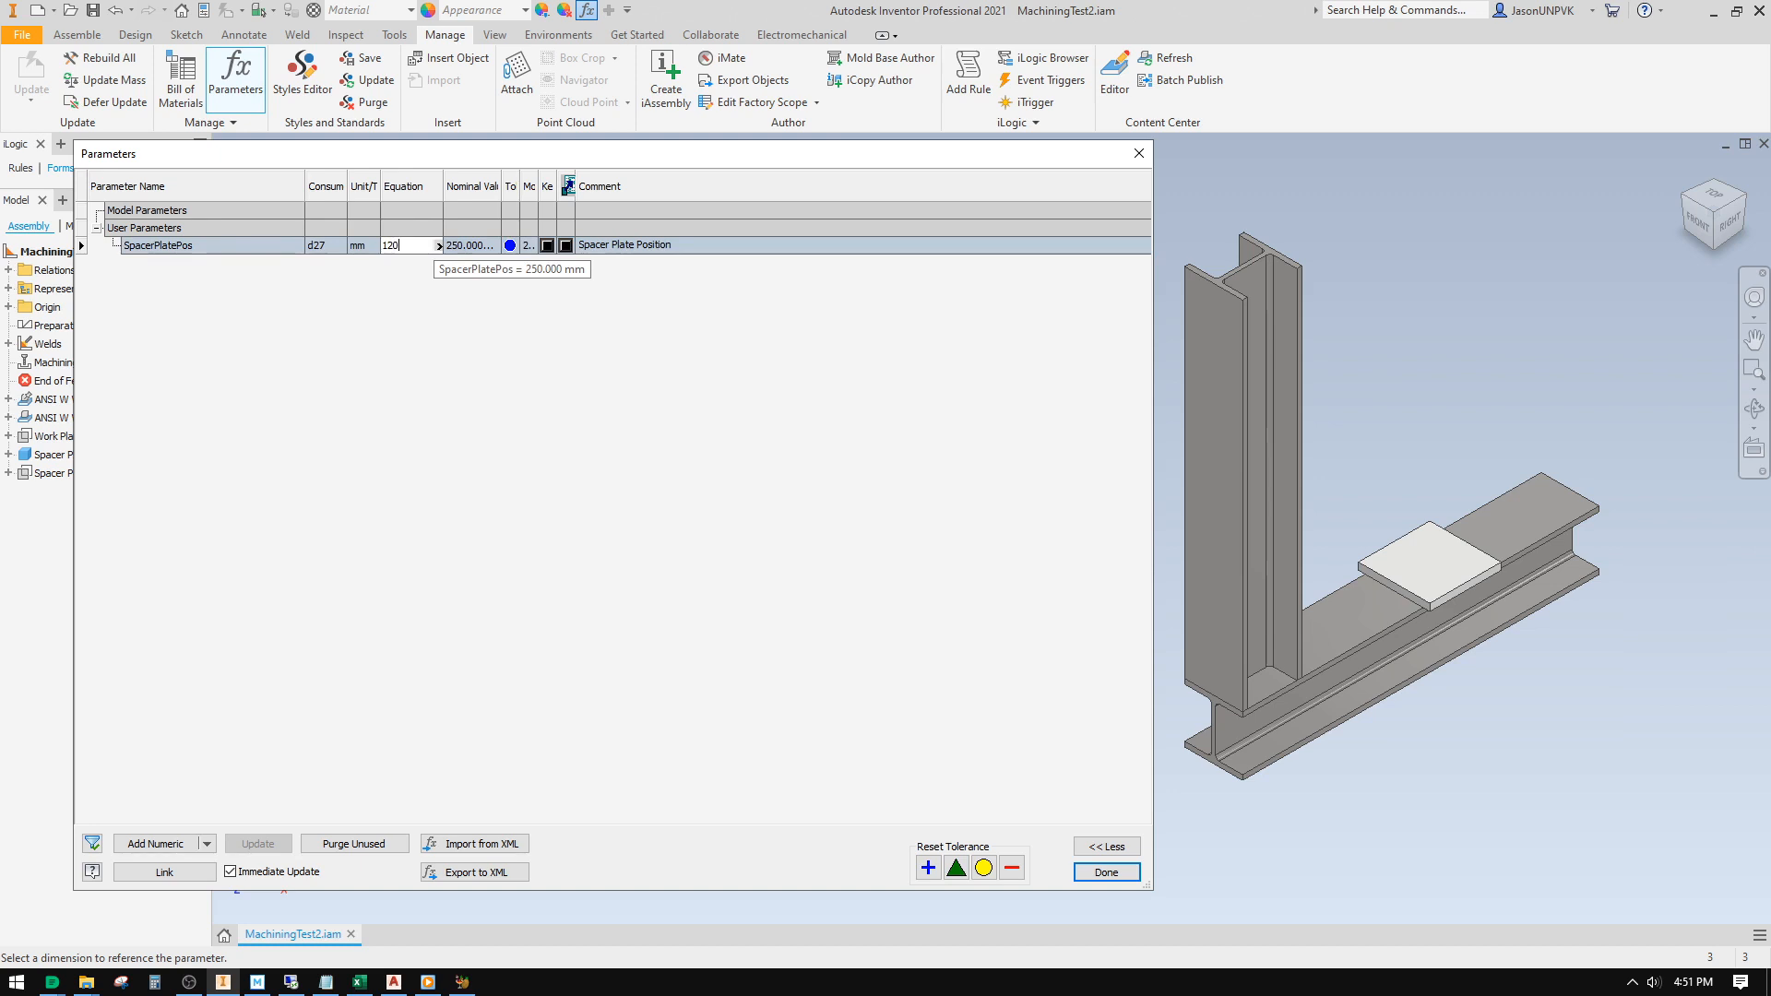
key(Return)
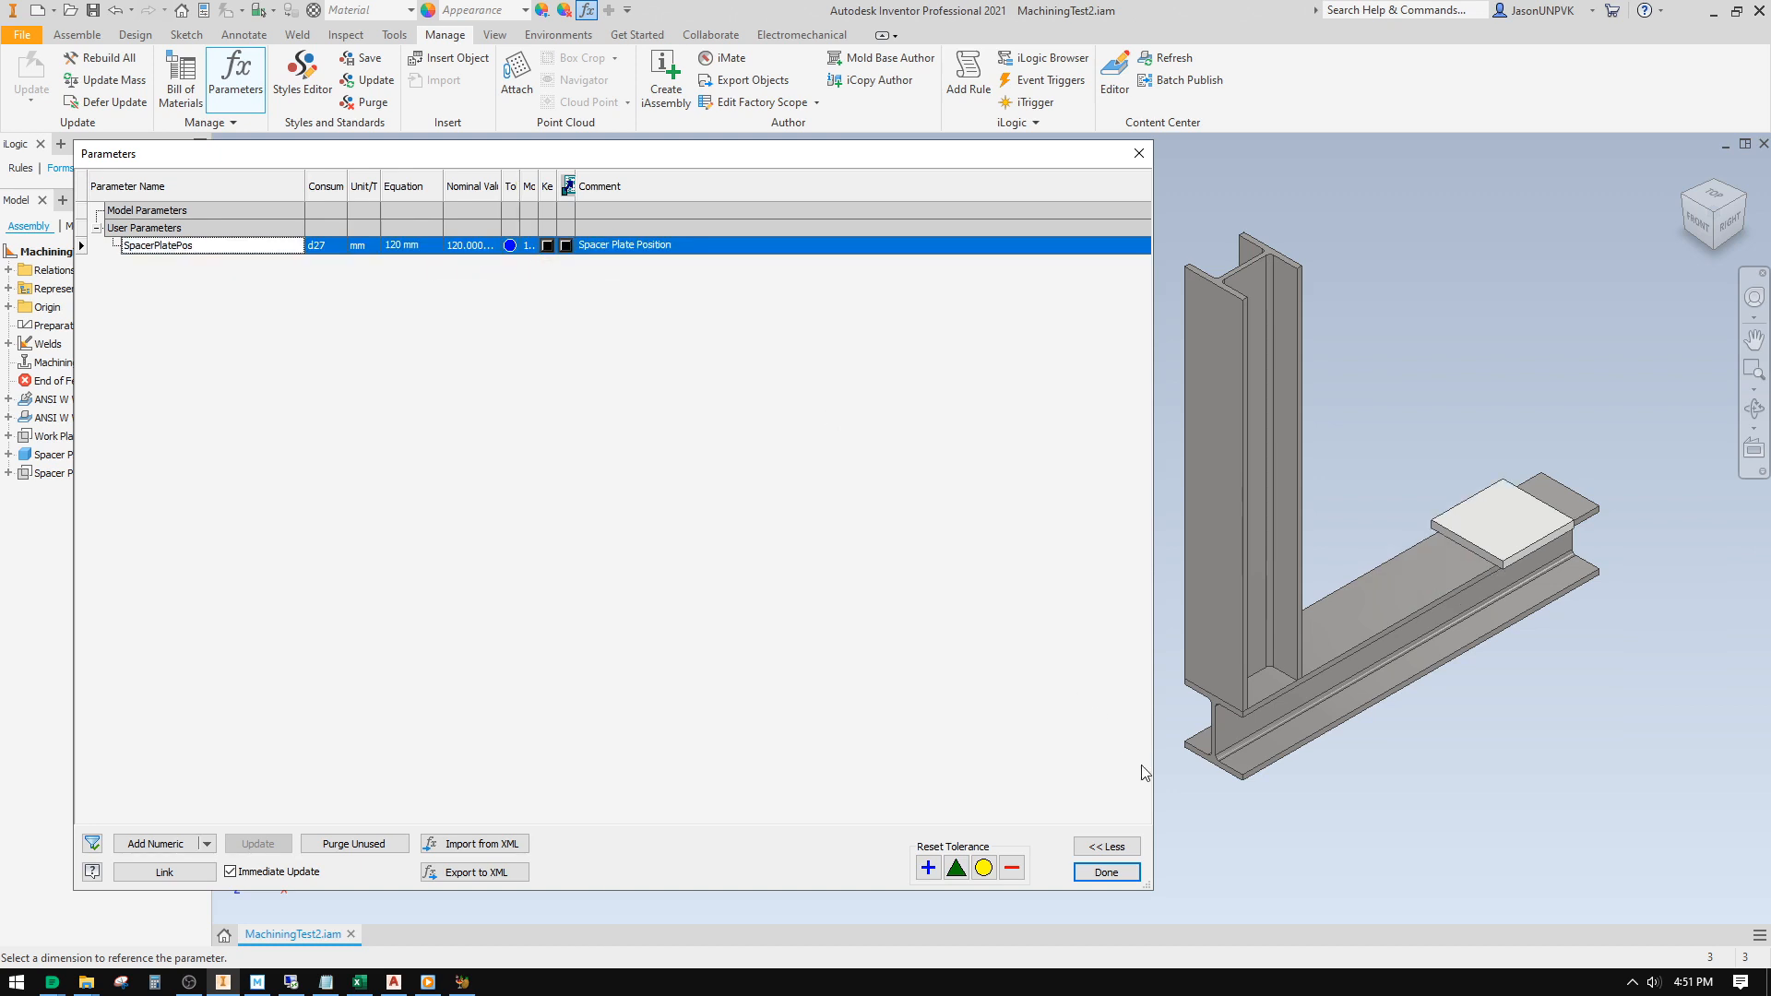
click(1118, 873)
middle_drag(859, 464, 875, 558)
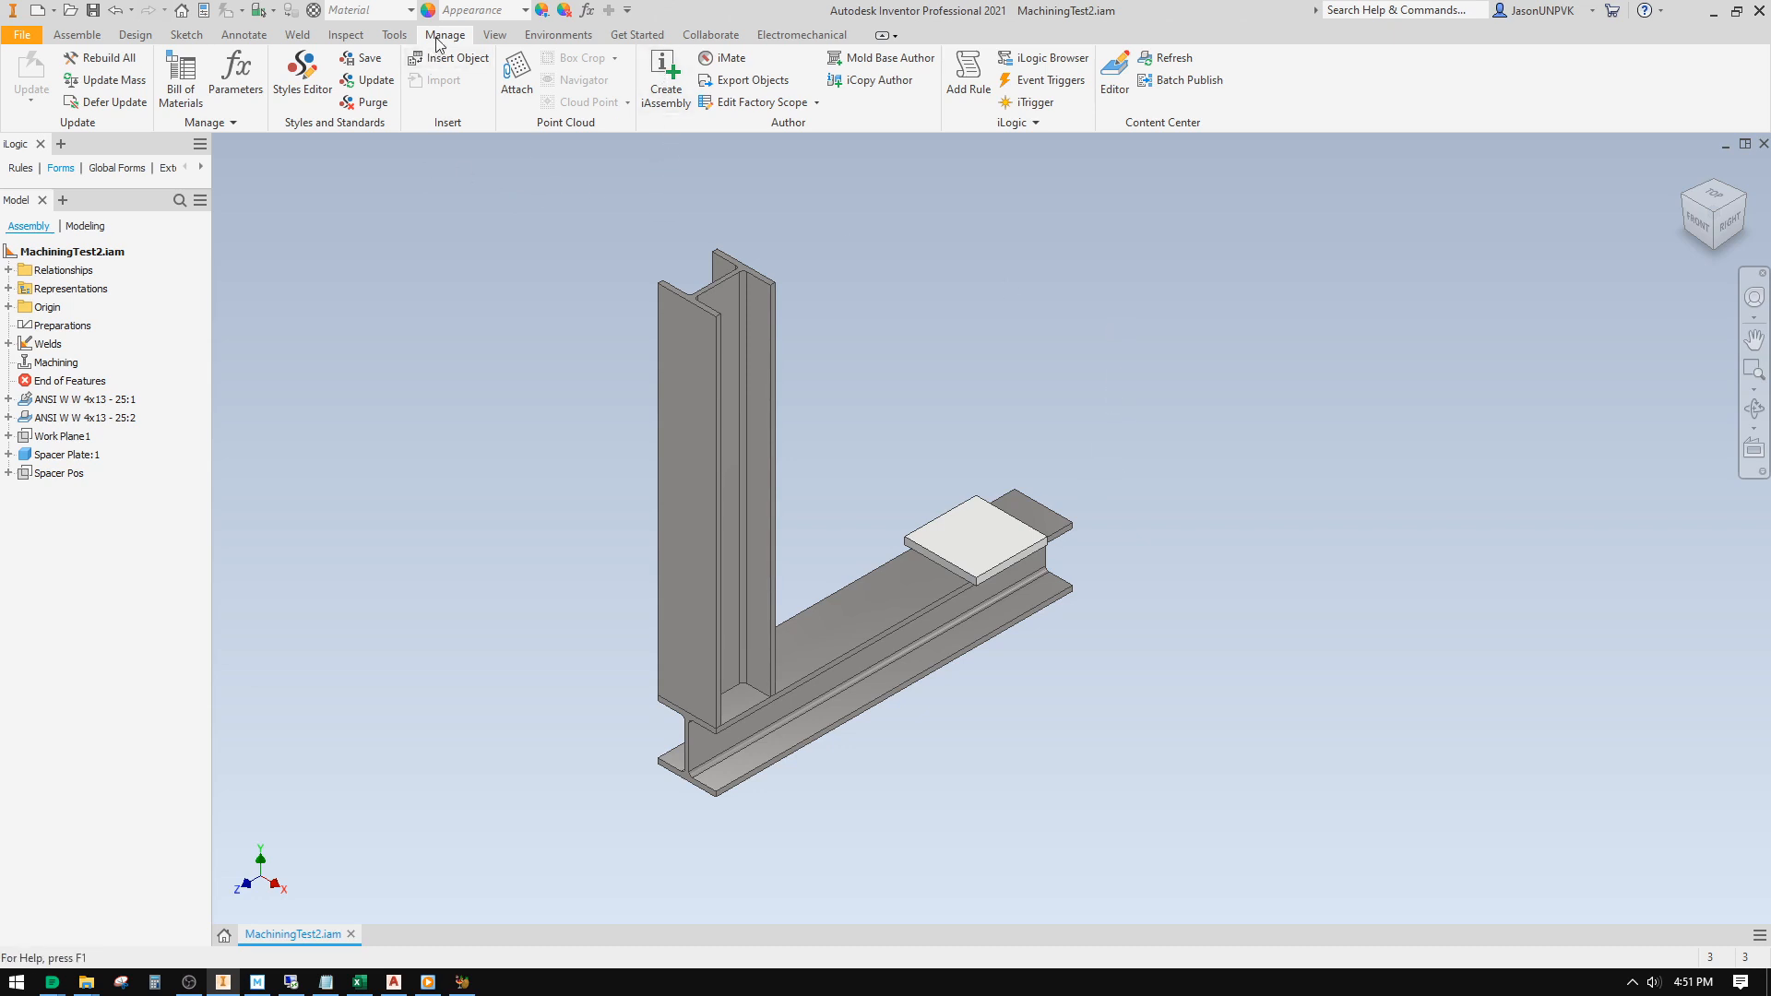
Step: Start creating an iAssembly from the weldment and review its component, parameter, property, exclusion, iMate, BOM and other authoring categories
click(665, 72)
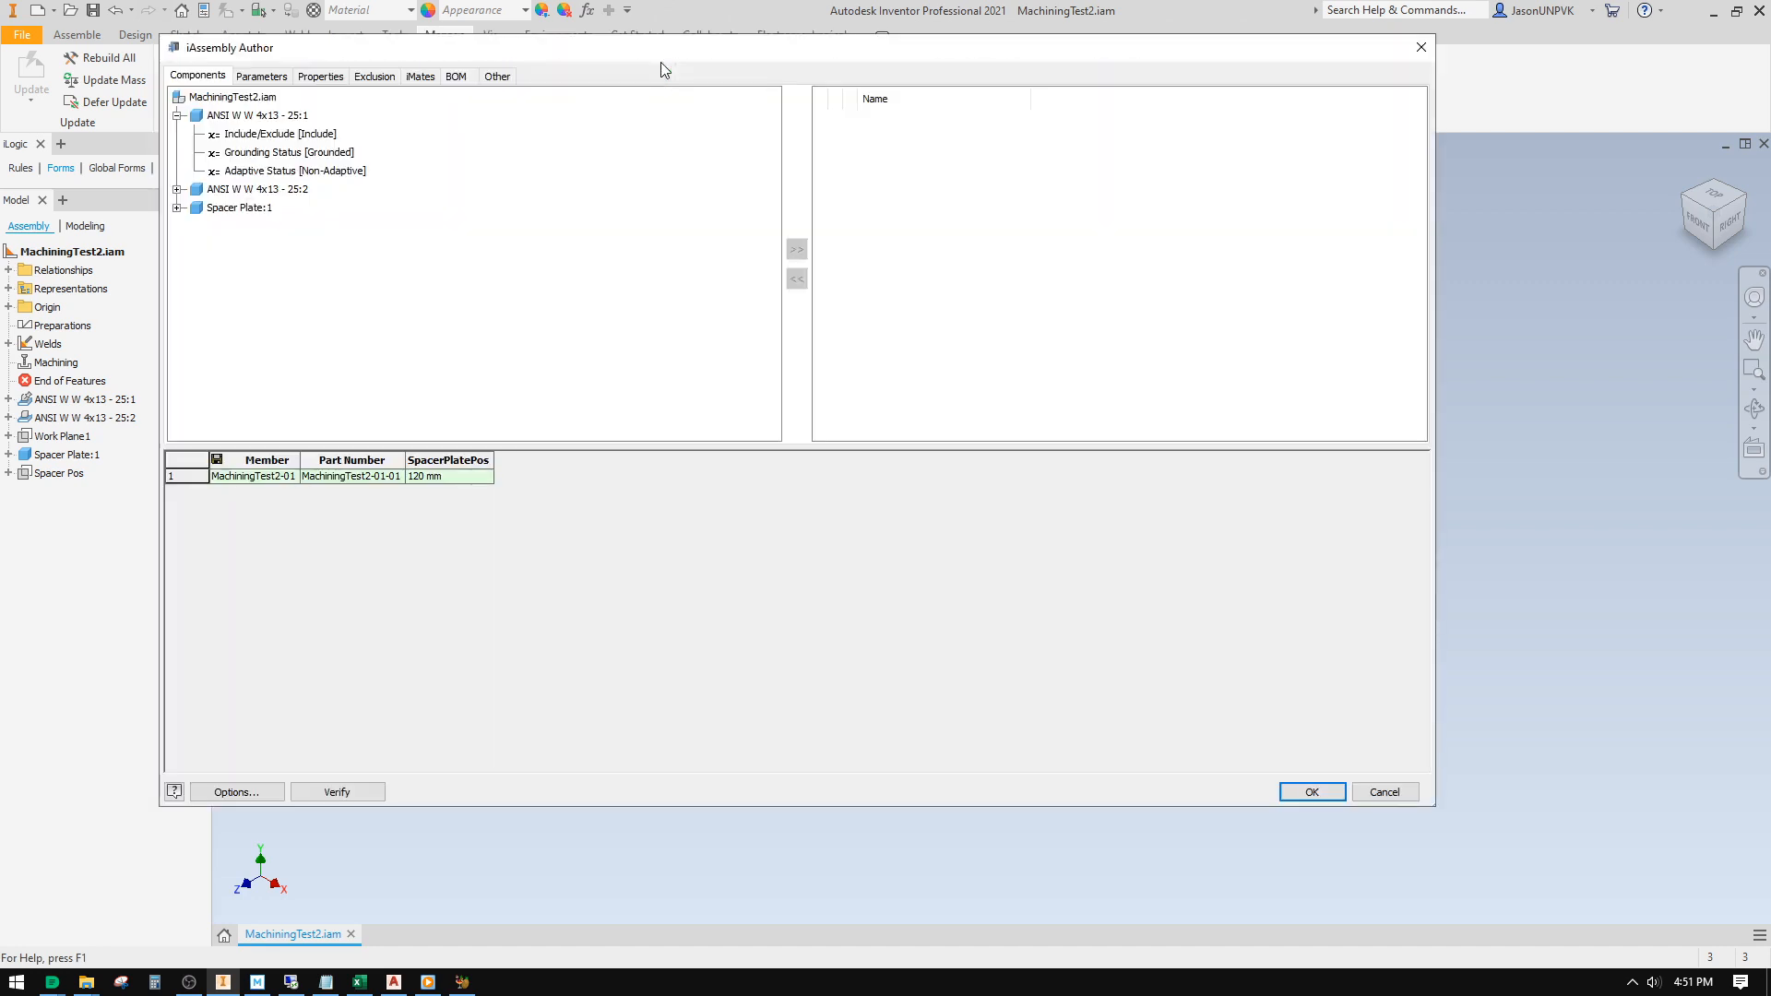
drag(699, 60, 787, 89)
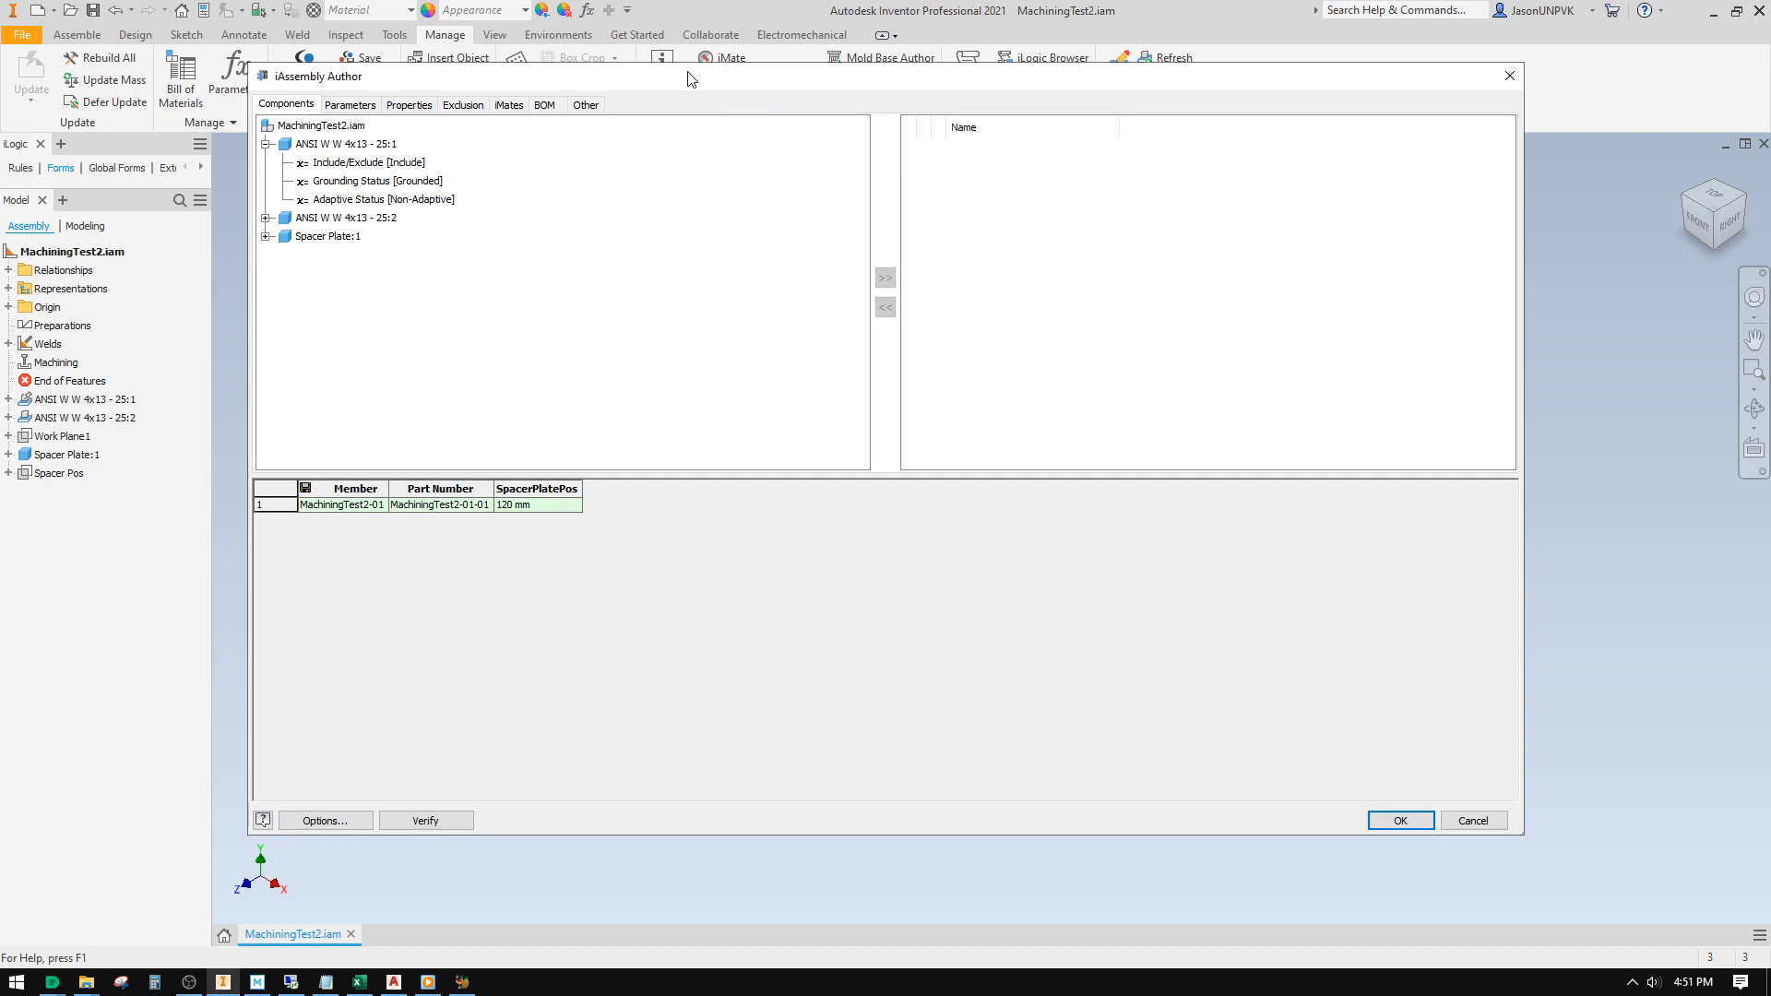
click(341, 107)
click(421, 106)
click(463, 105)
click(508, 105)
click(544, 105)
click(585, 104)
click(293, 109)
click(355, 108)
click(396, 107)
click(463, 105)
click(509, 105)
click(286, 106)
Step: Reduce the height of the iAssembly member table and widen its Member and Part Number columns
drag(632, 477, 633, 587)
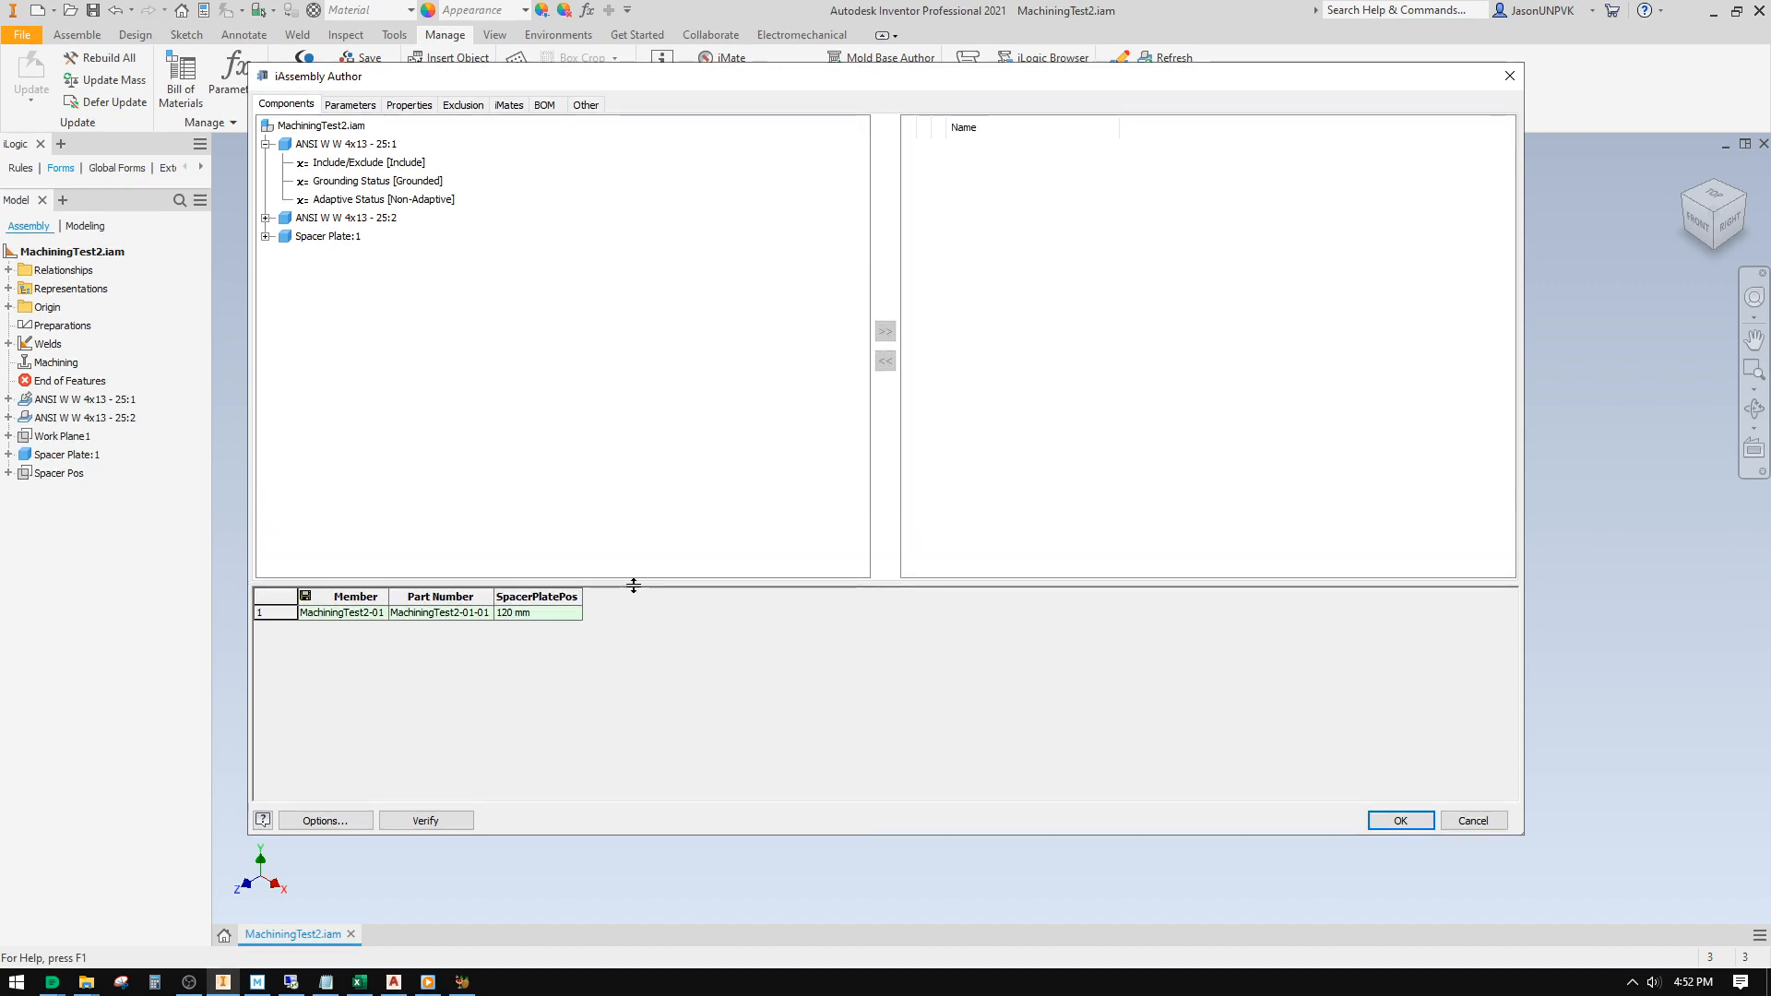
mouse_move(668, 585)
mouse_down()
mouse_move(668, 635)
mouse_move(670, 612)
mouse_up()
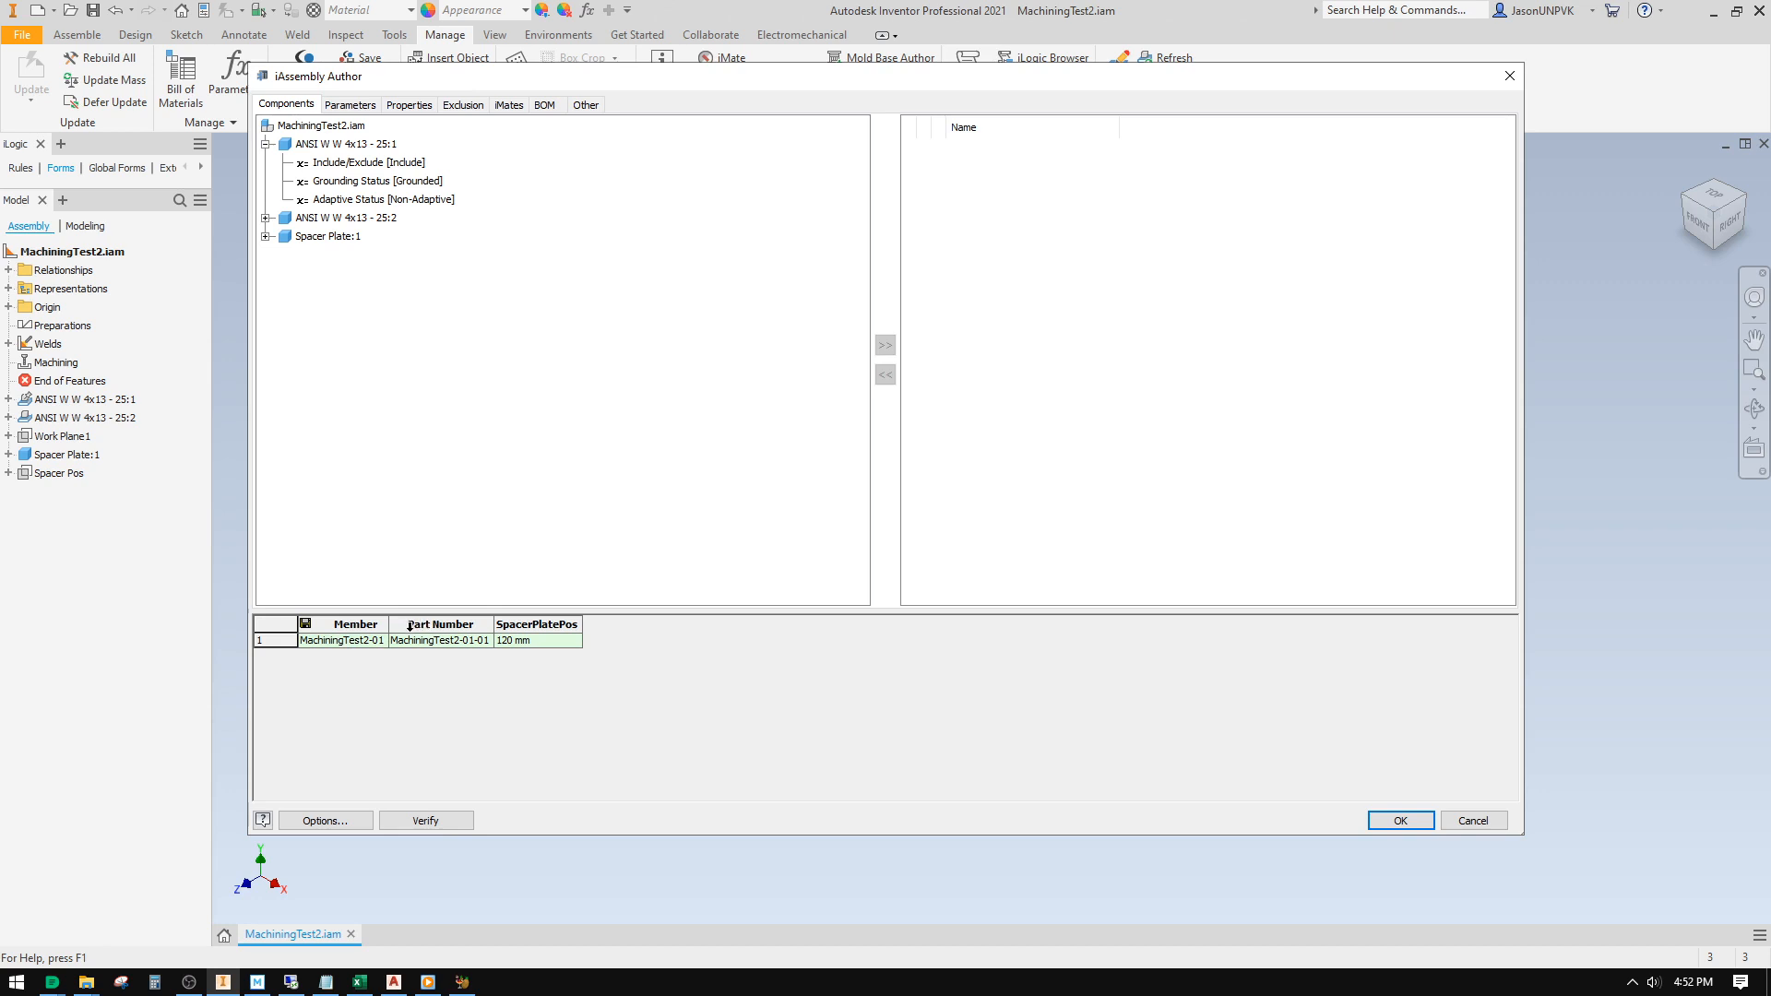
drag(389, 624, 562, 624)
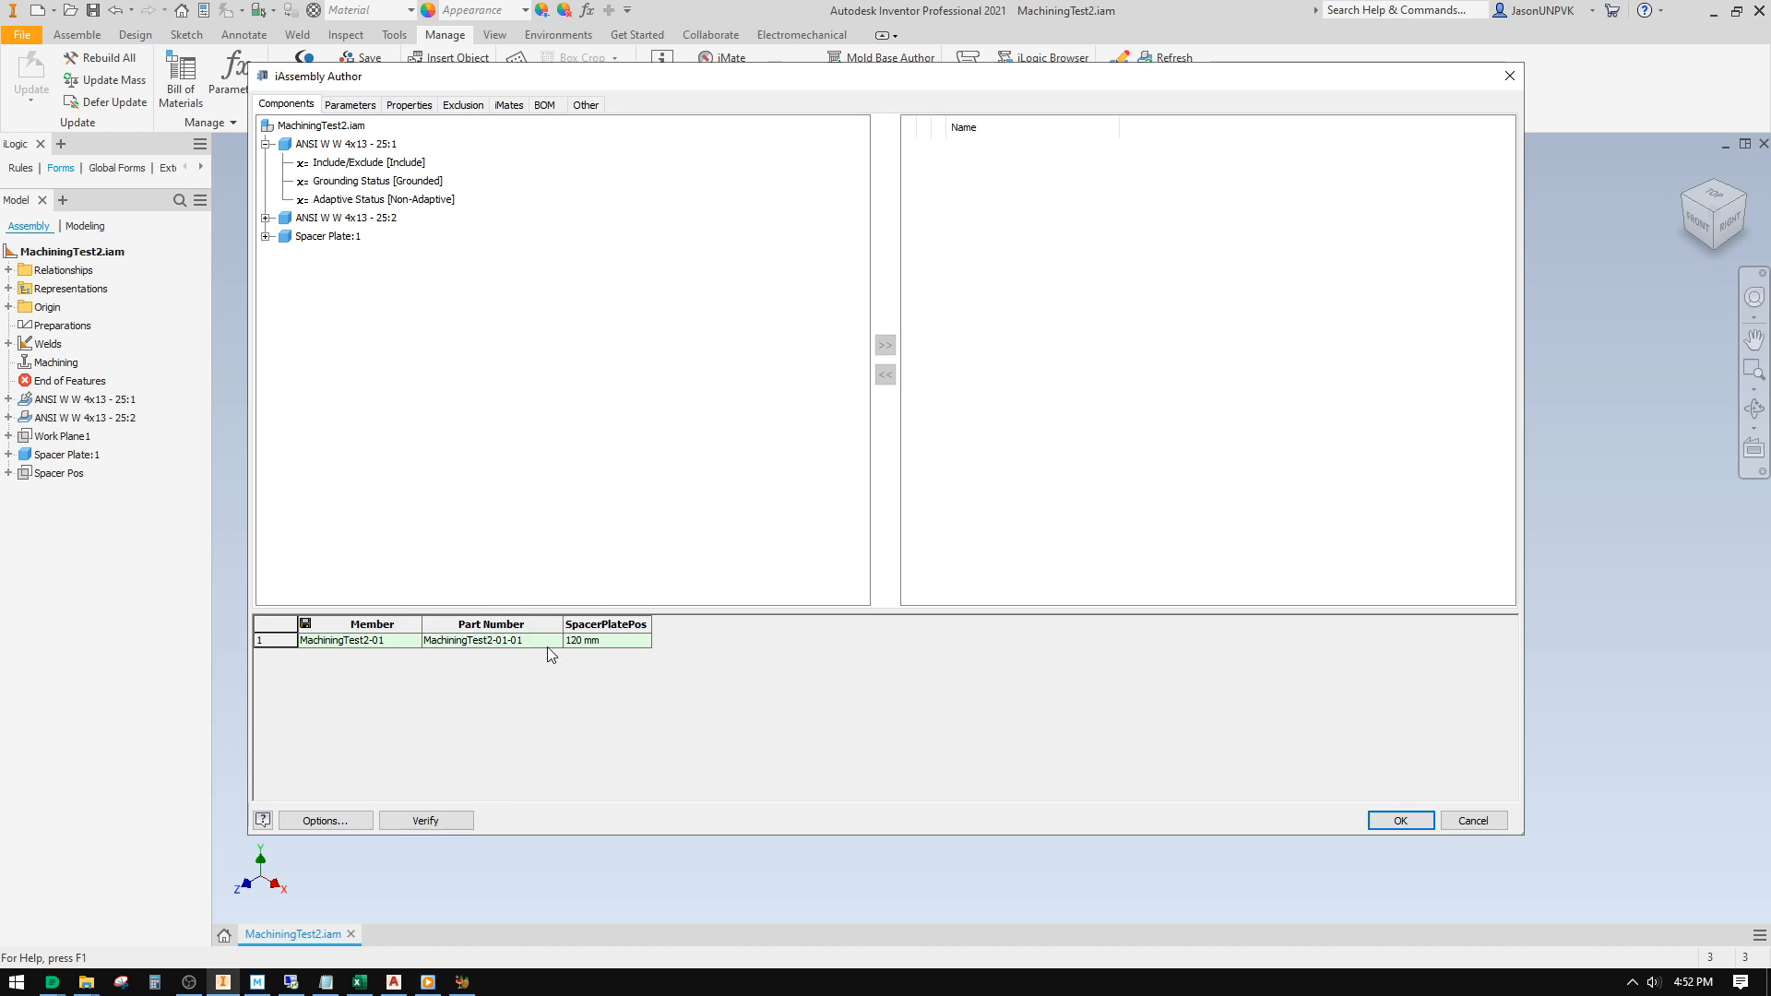
click(507, 623)
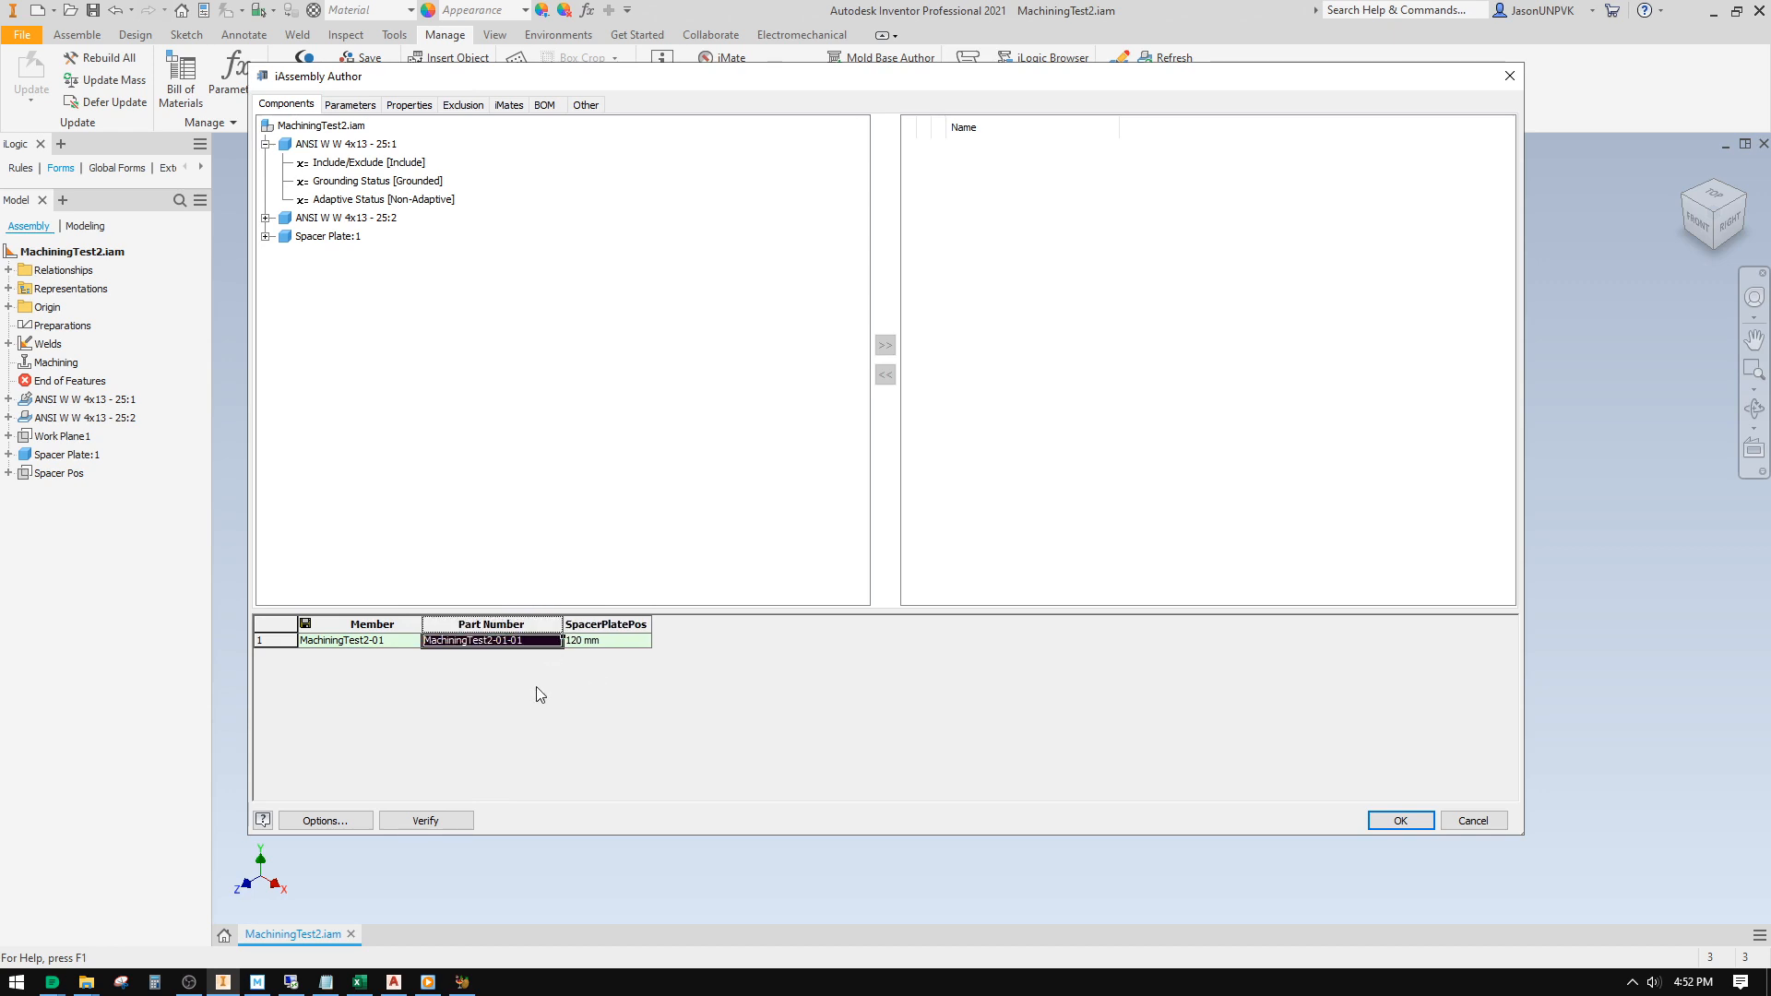
click(535, 645)
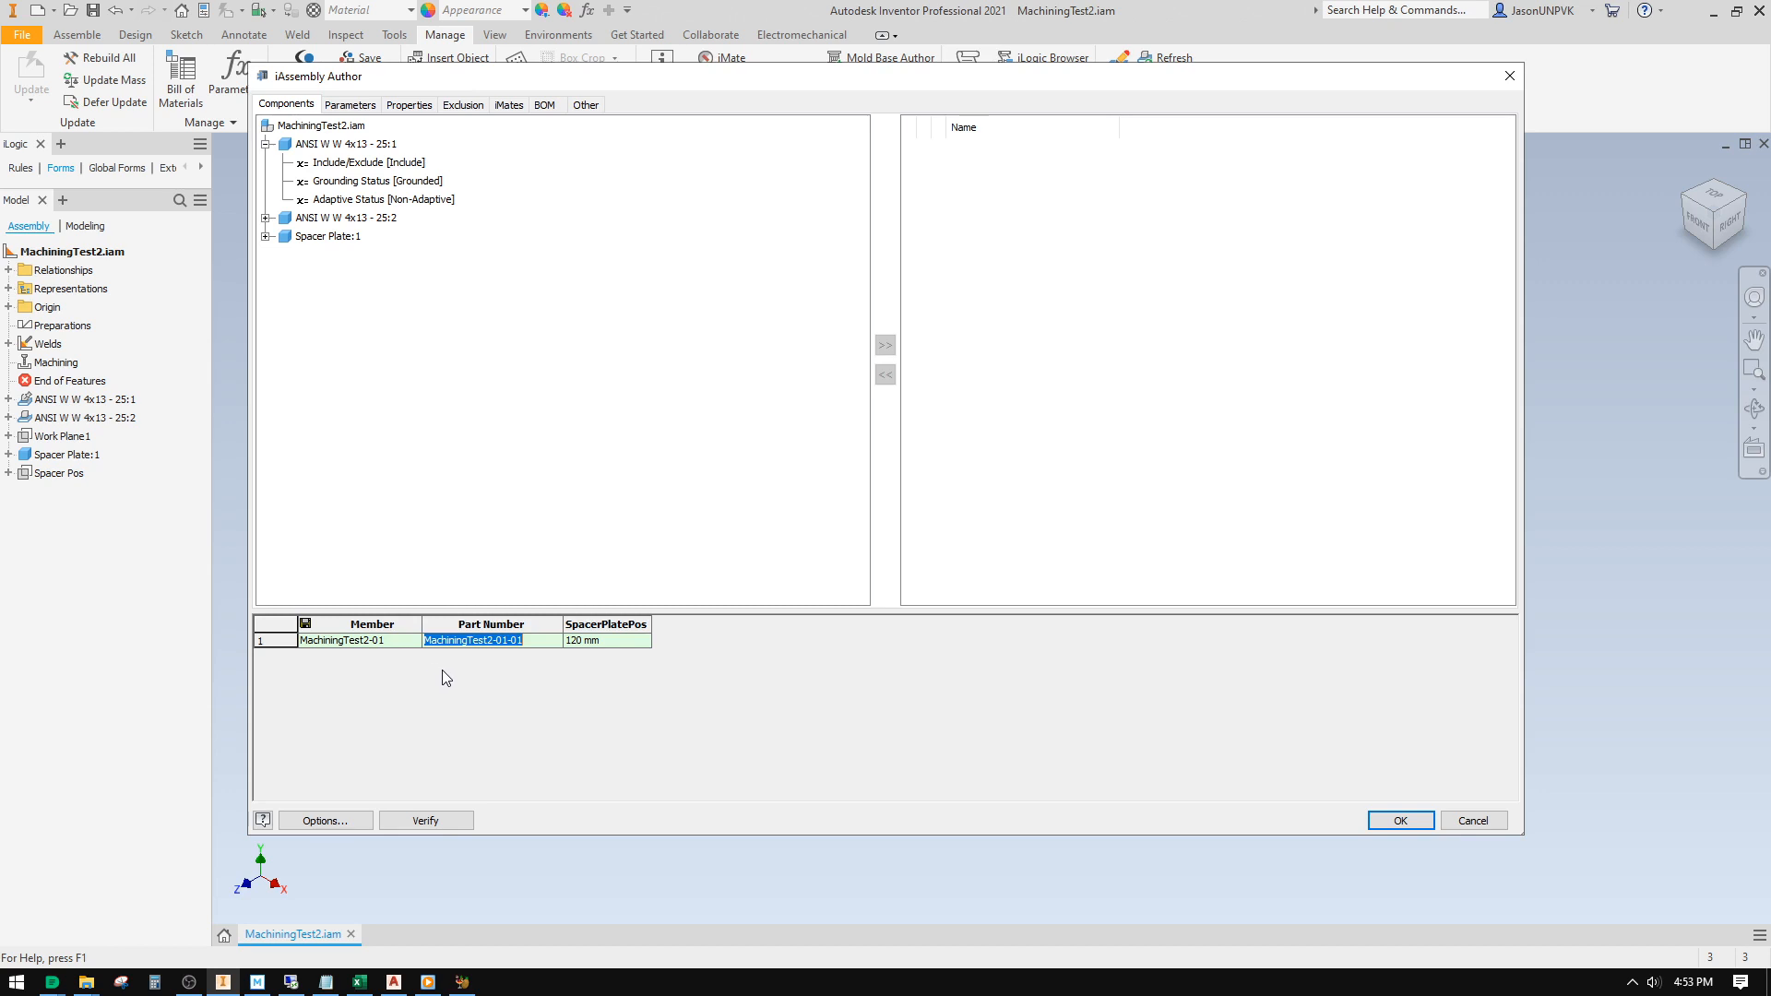
click(552, 641)
Step: Delete the SpacerPlatePos column from the iAssembly member table
click(618, 641)
right_click(615, 627)
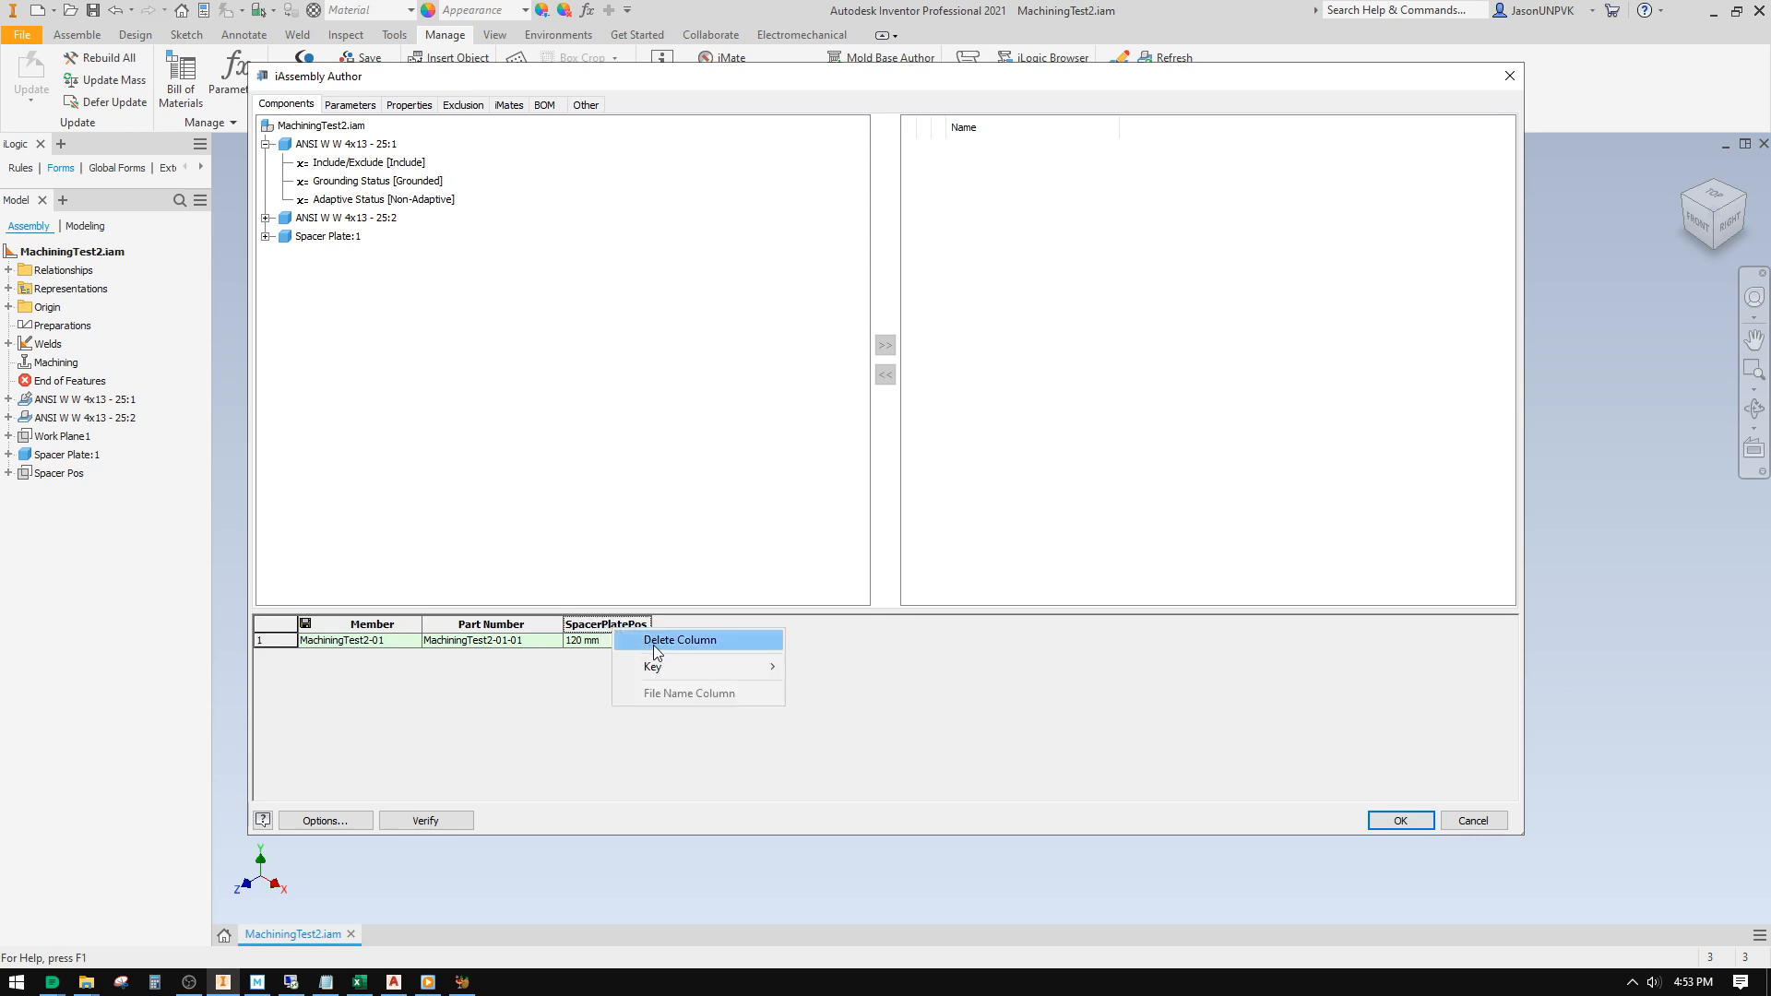
click(655, 643)
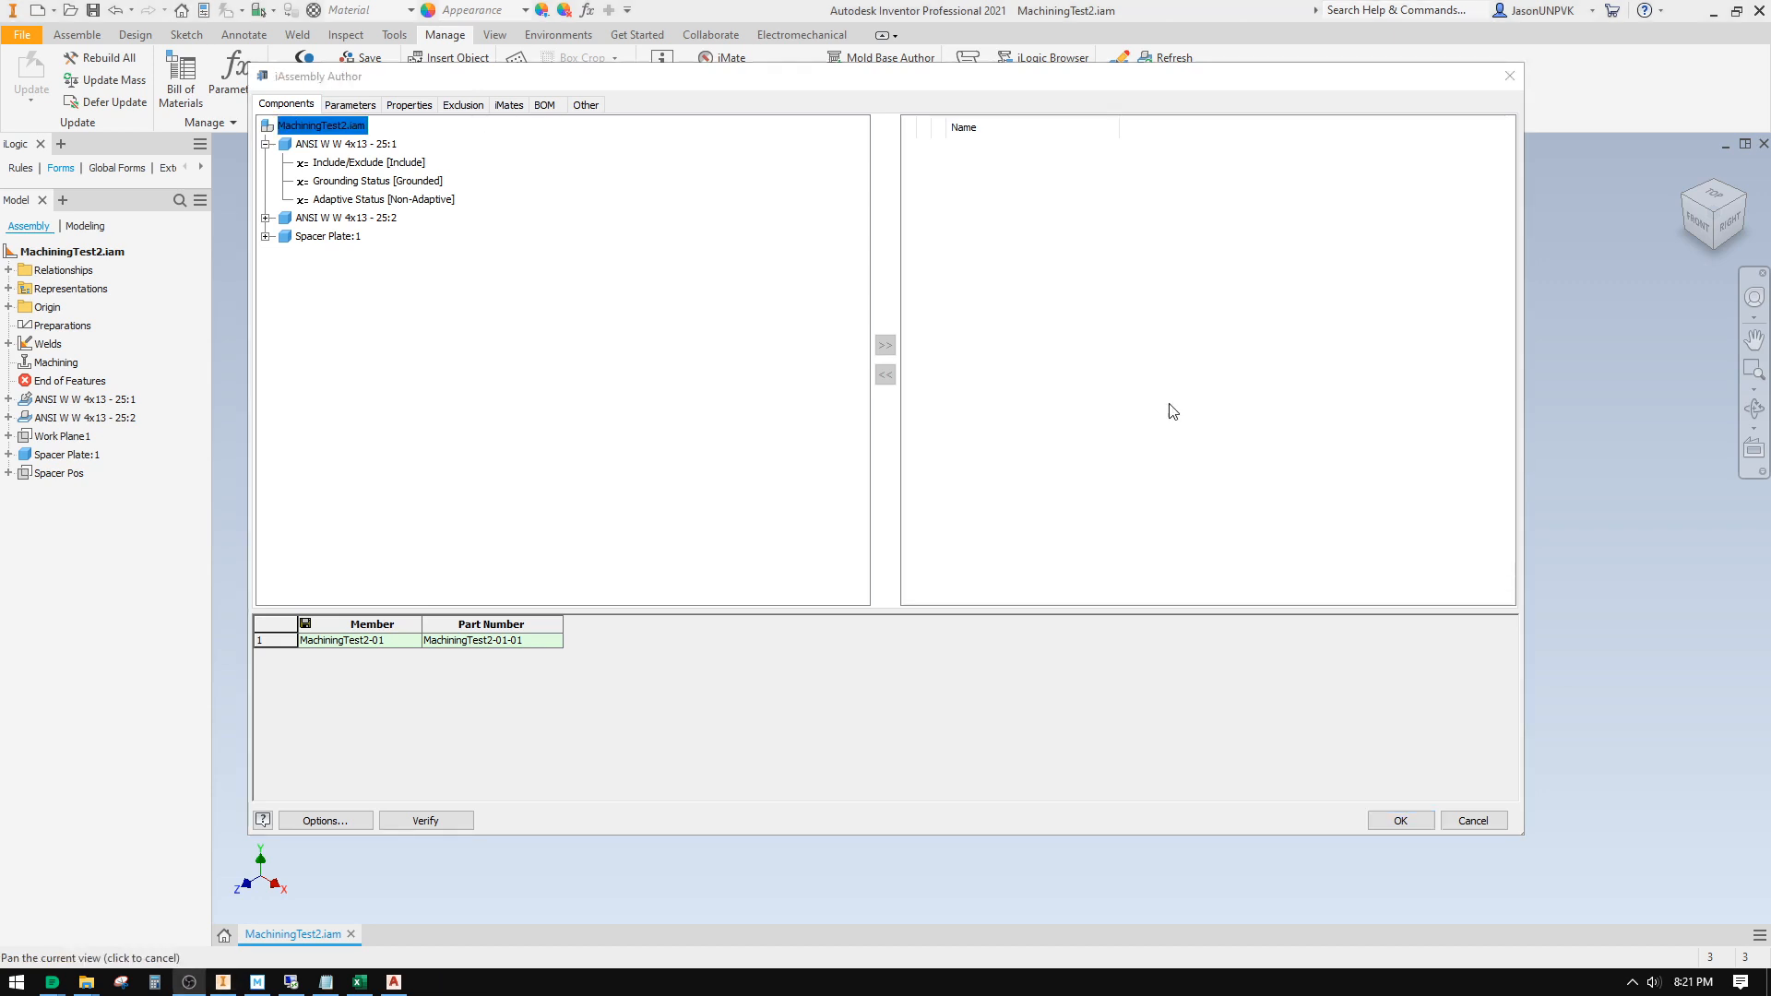
Step: Try adding the Spacer Pos work plane's d27 parameter to the iAssembly member table, and remove its column again
click(351, 107)
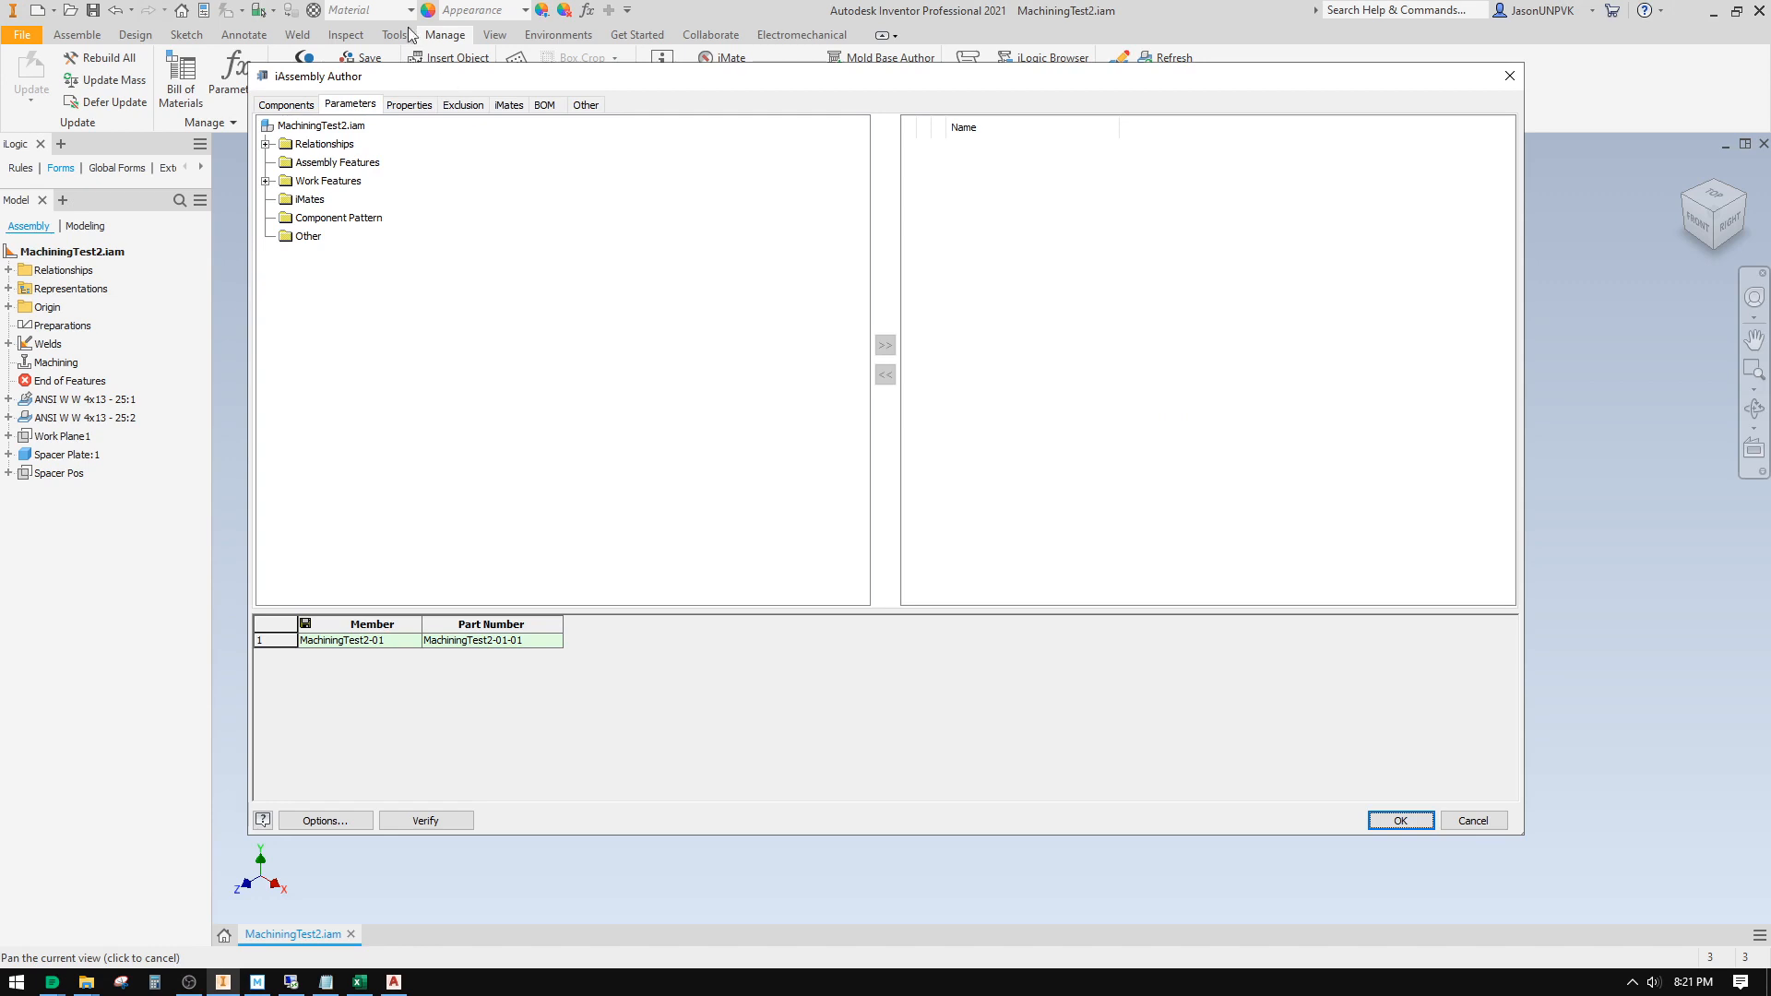
click(287, 187)
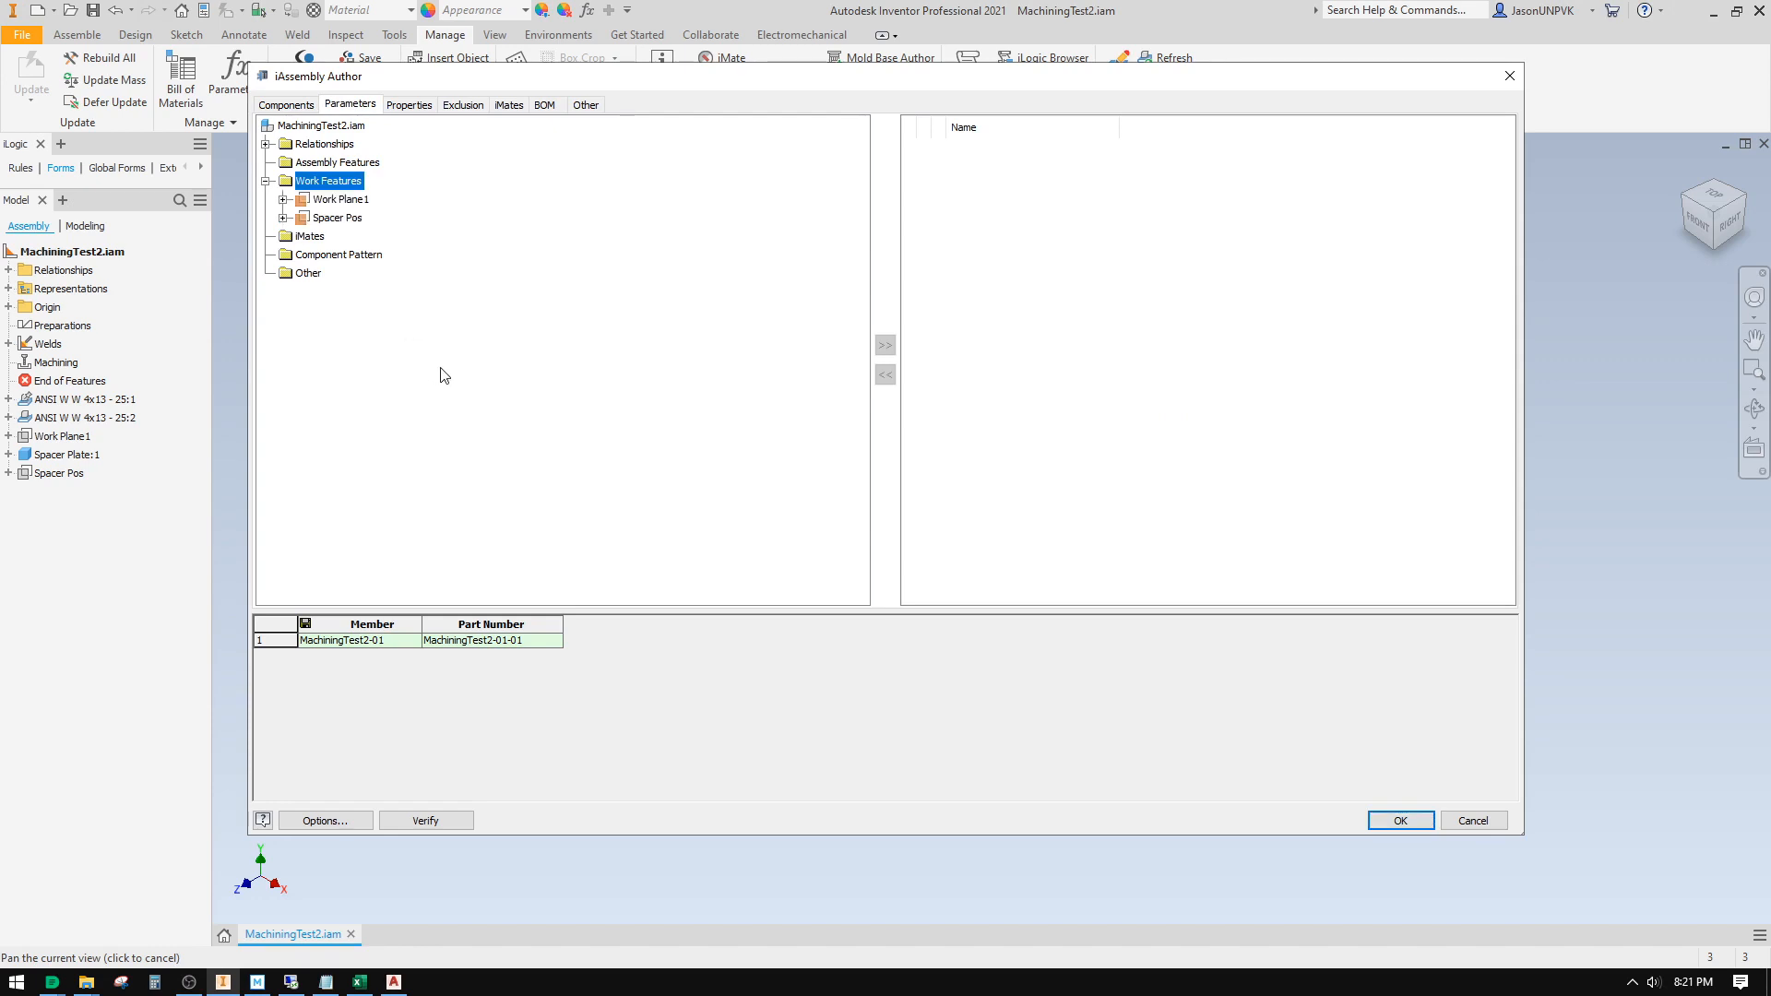
key(Down)
key(Down)
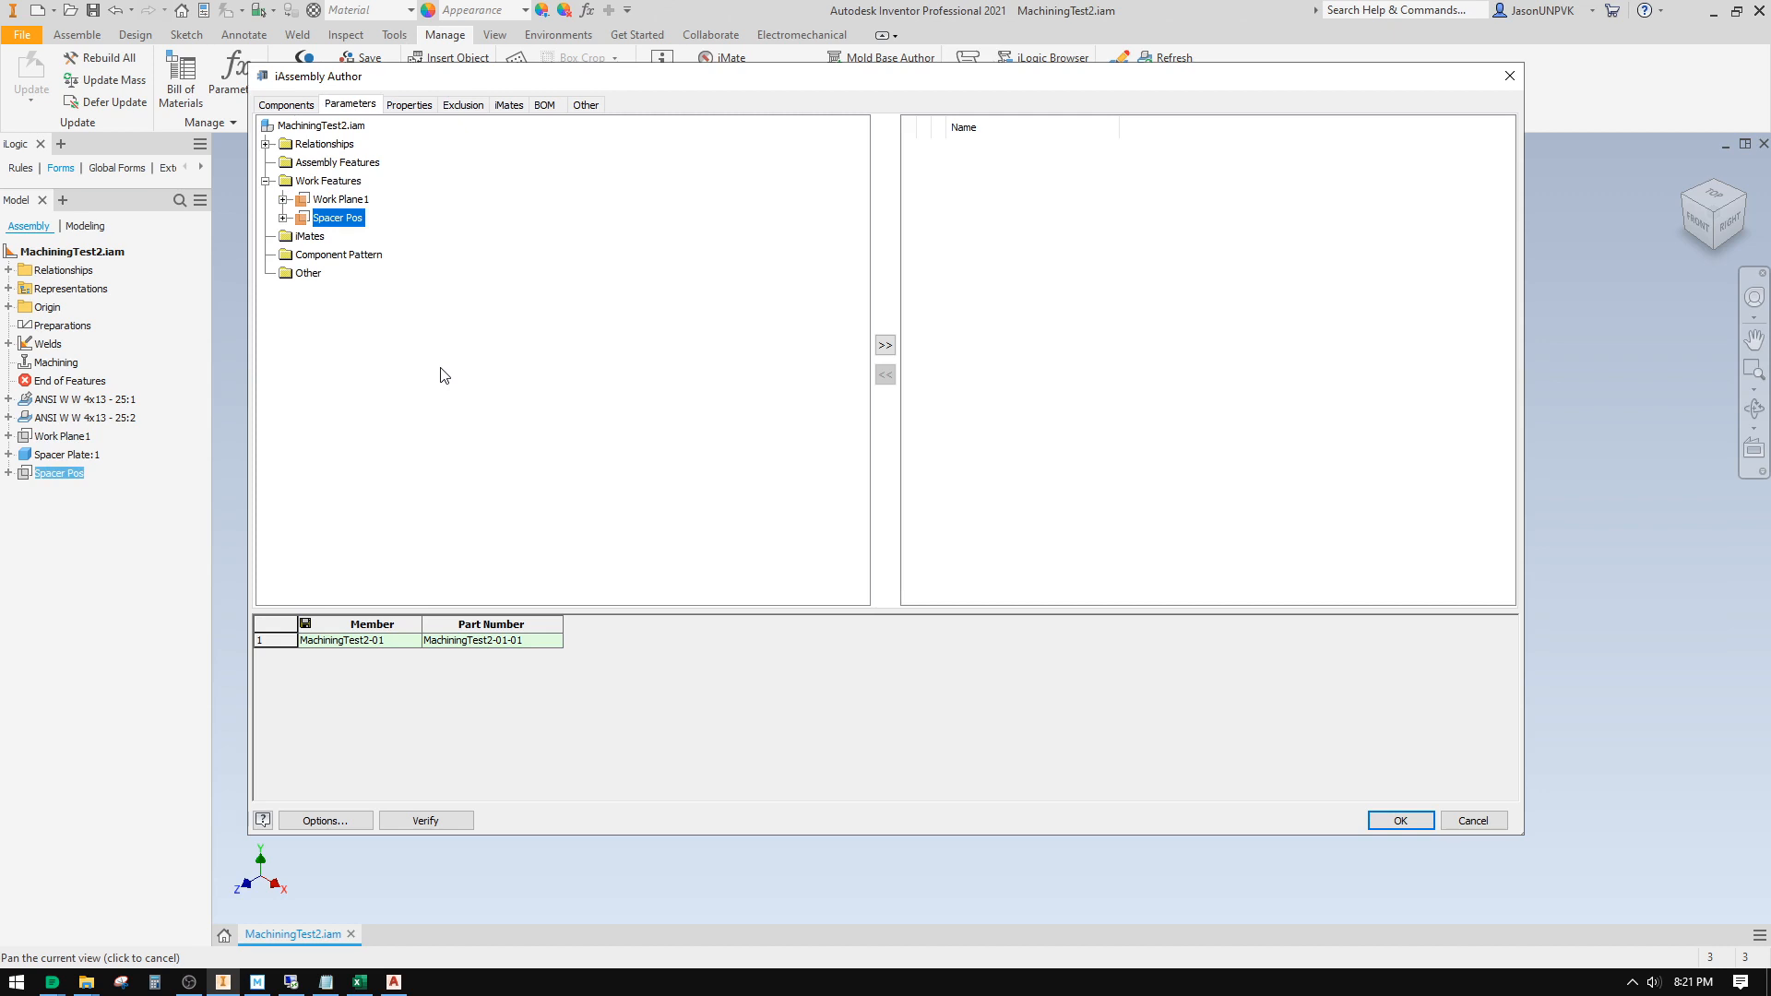
key(Right)
key(Down)
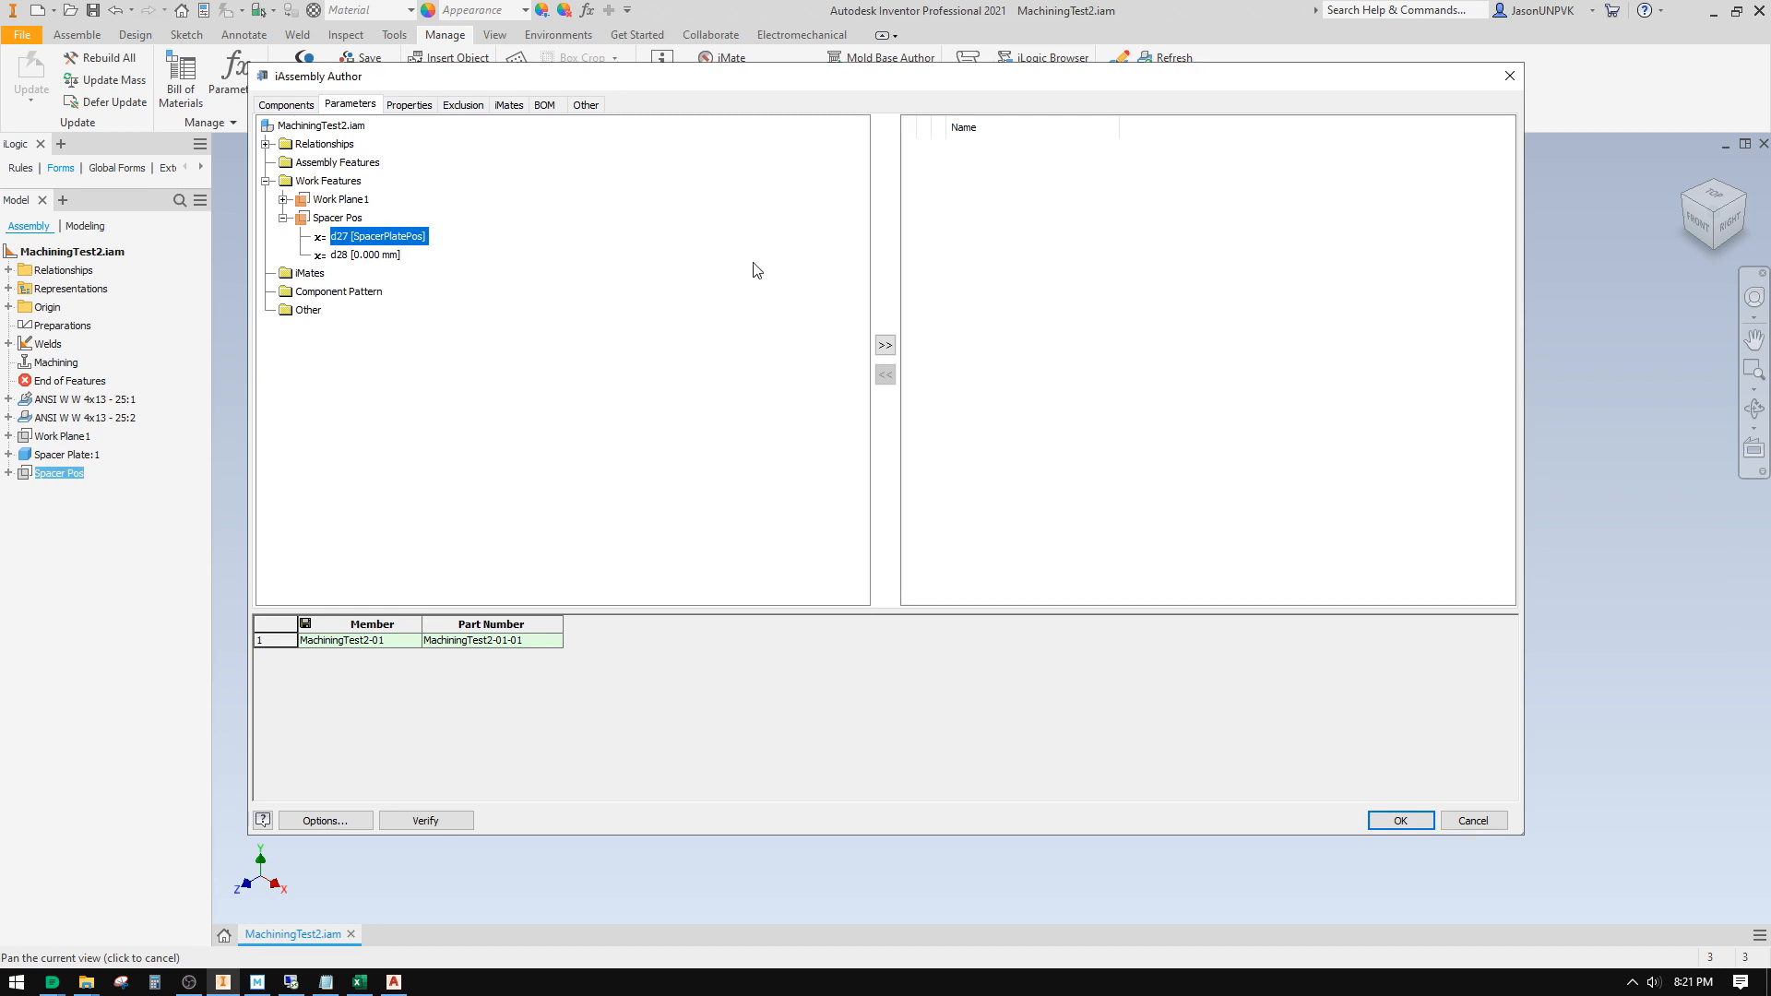
double_click(338, 242)
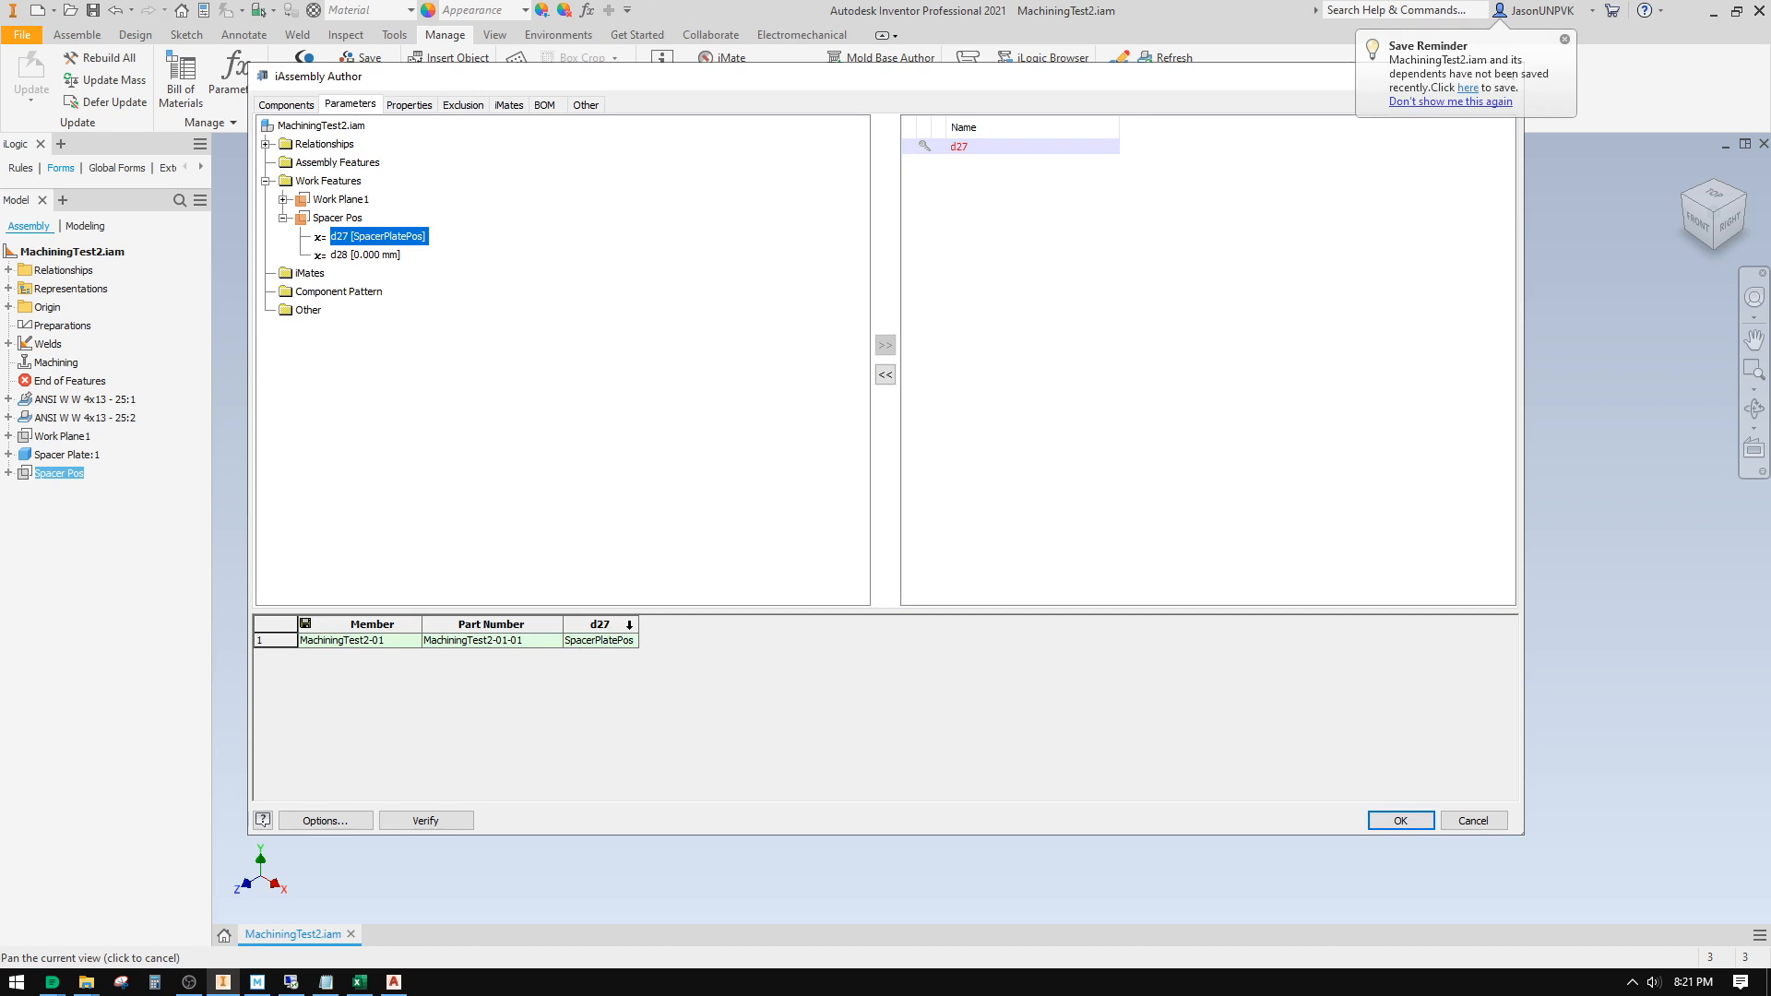
right_click(619, 624)
click(656, 633)
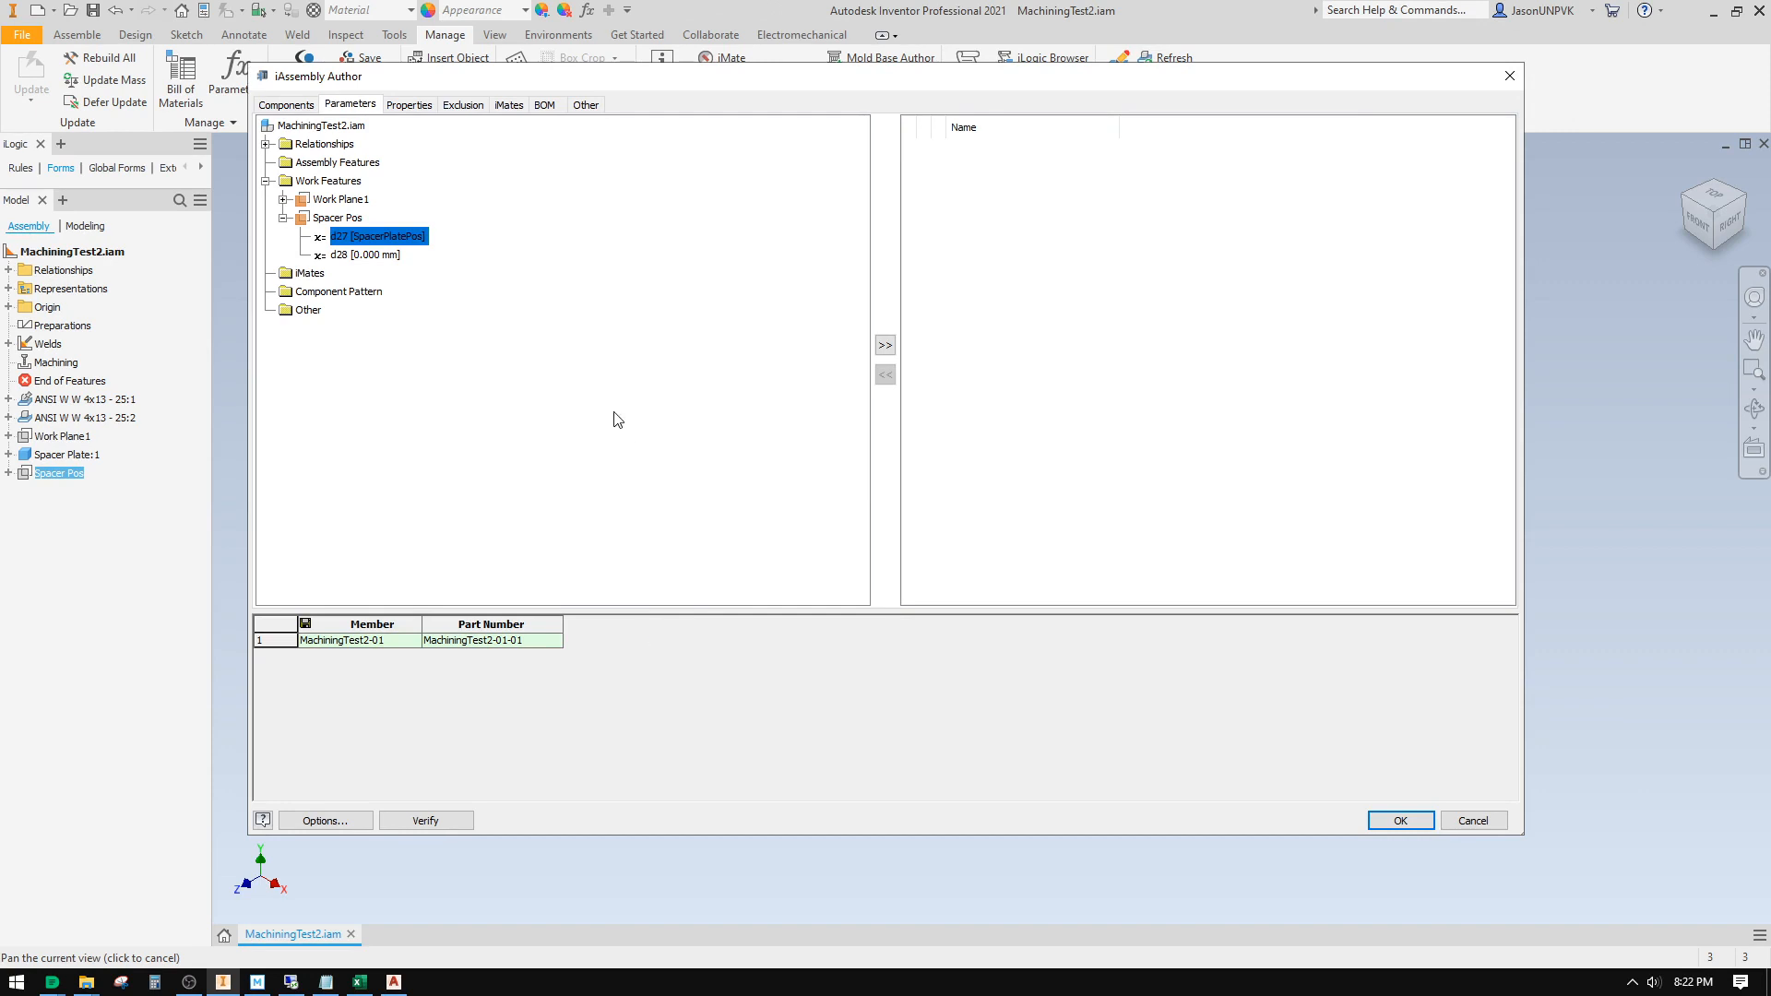
Step: Examine the parameters under each mate and flush relationship available to the iAssembly, from Mate:1 through Flush:6
click(266, 145)
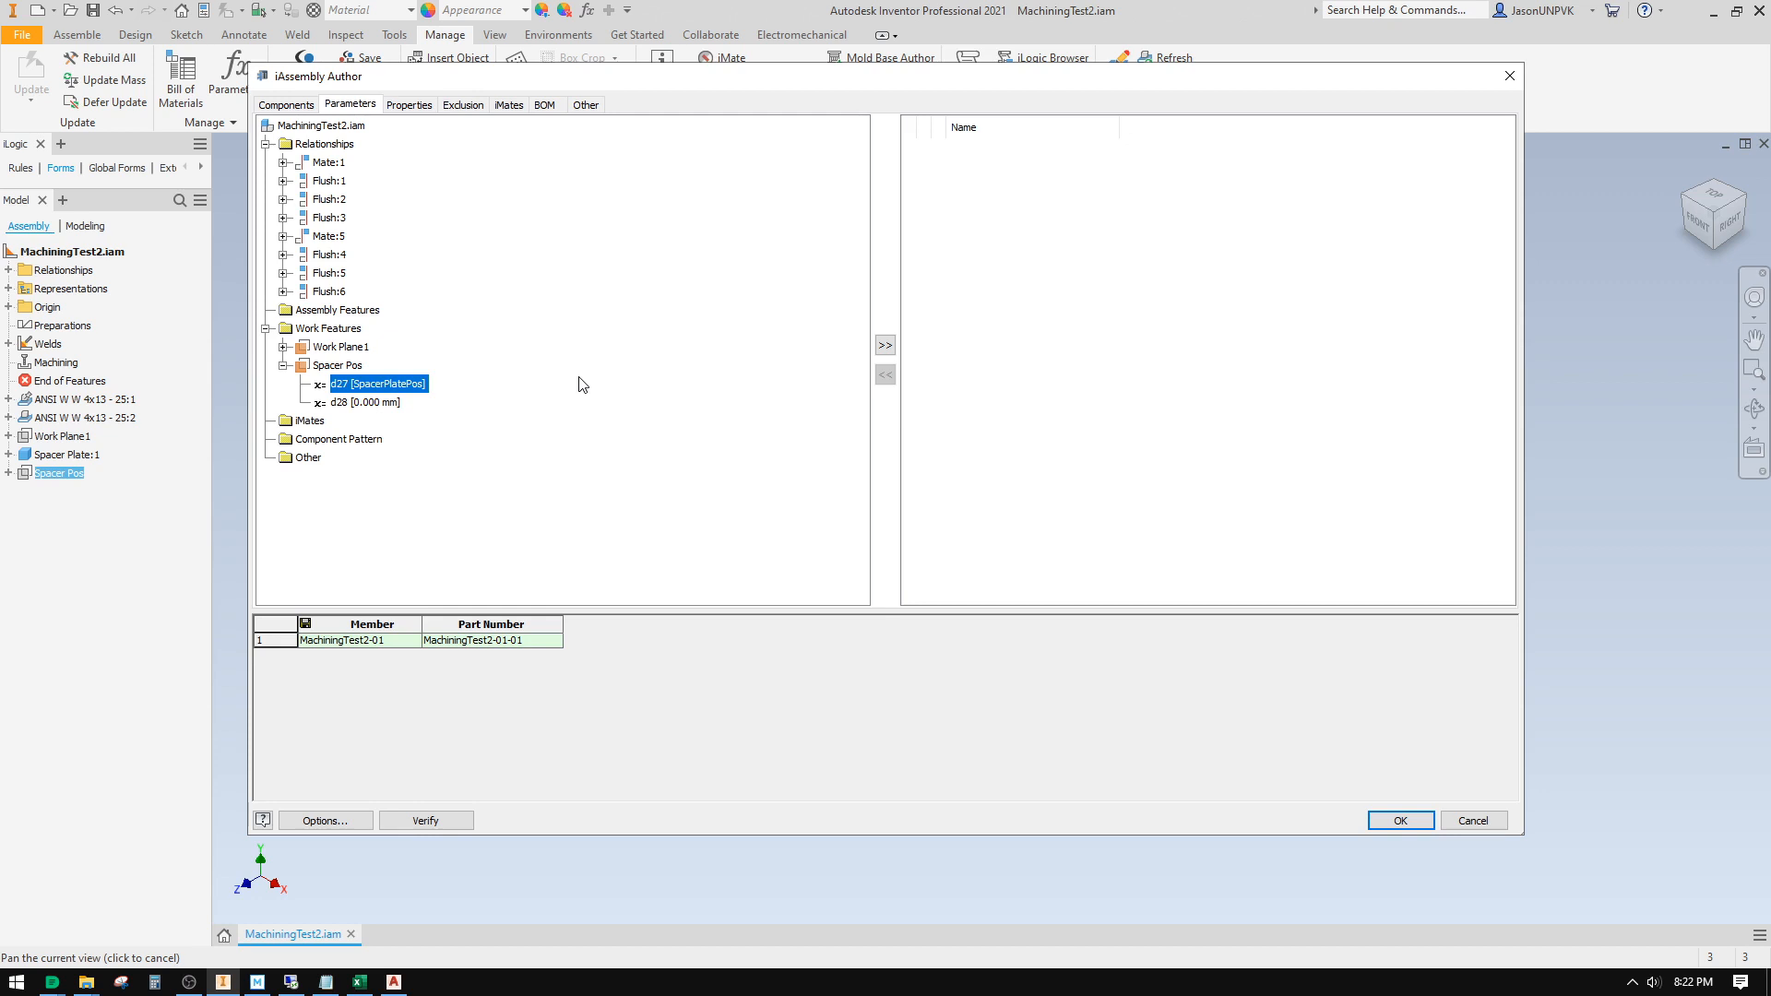
click(323, 164)
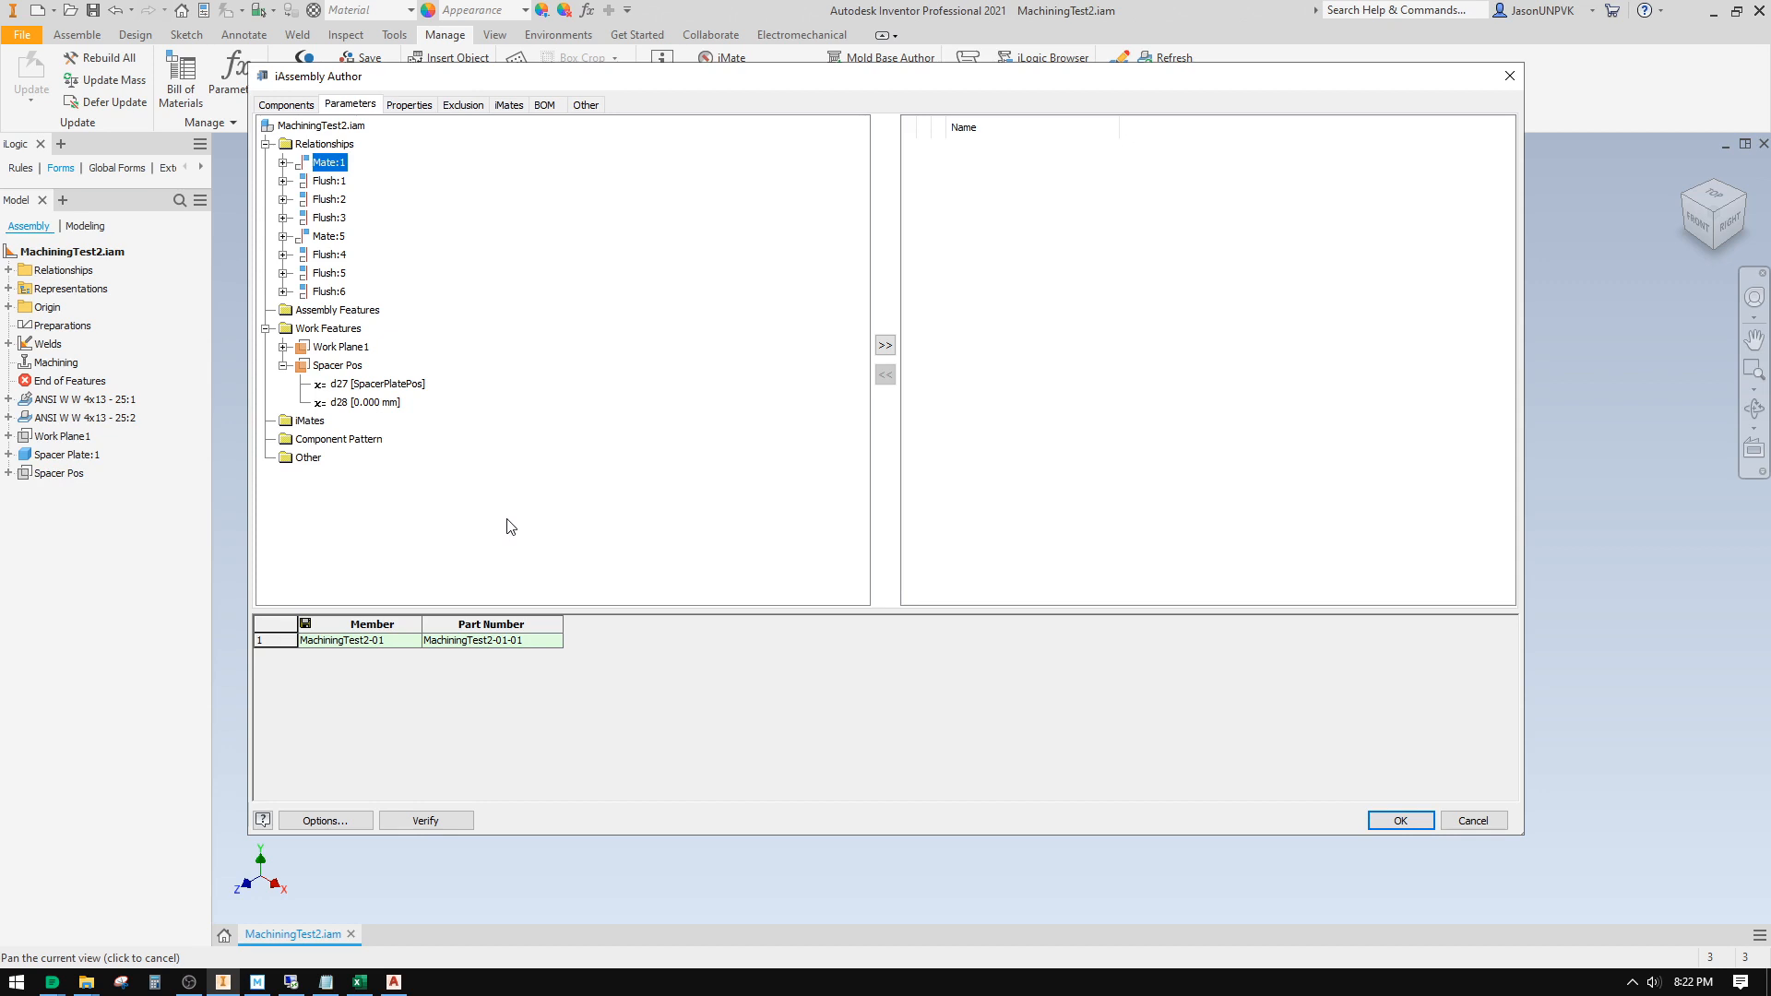
key(Right)
key(Down)
key(Down)
key(Right)
key(Down)
key(Down)
key(Right)
key(Down)
key(Down)
key(Right)
key(Down)
key(Down)
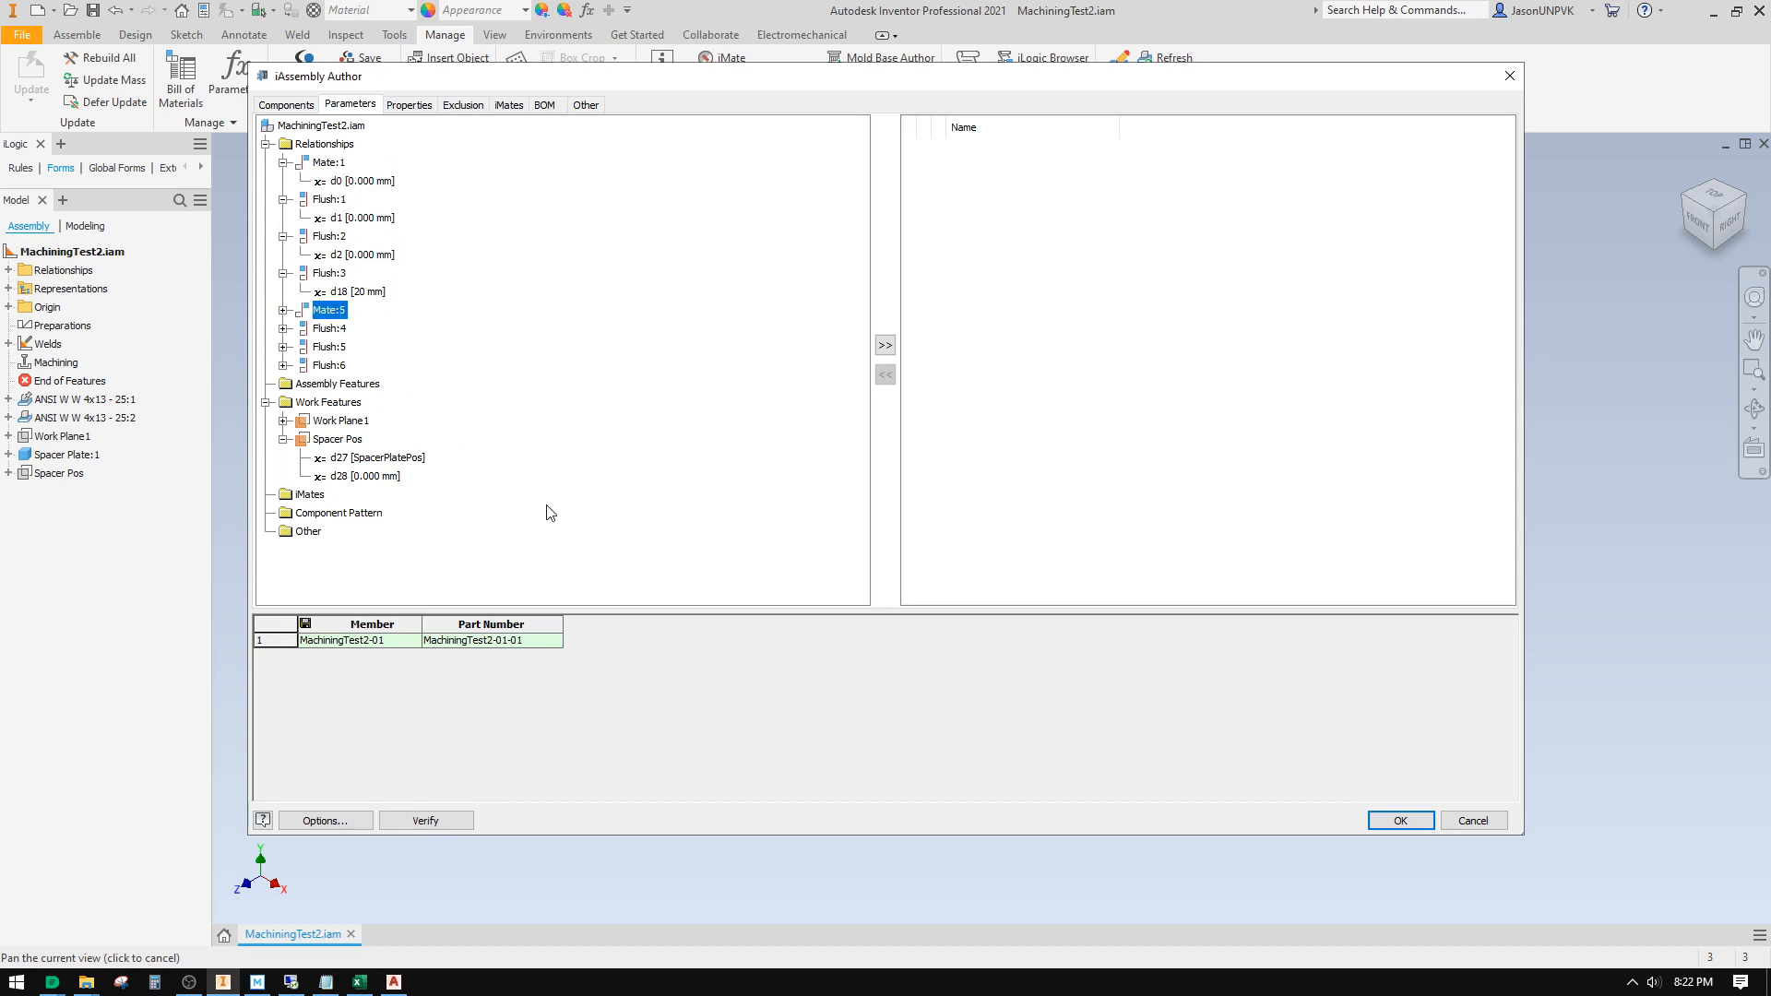
key(Right)
key(Down)
key(Down)
key(Right)
key(Down)
key(Down)
key(Right)
key(Down)
key(Down)
key(Down)
key(Right)
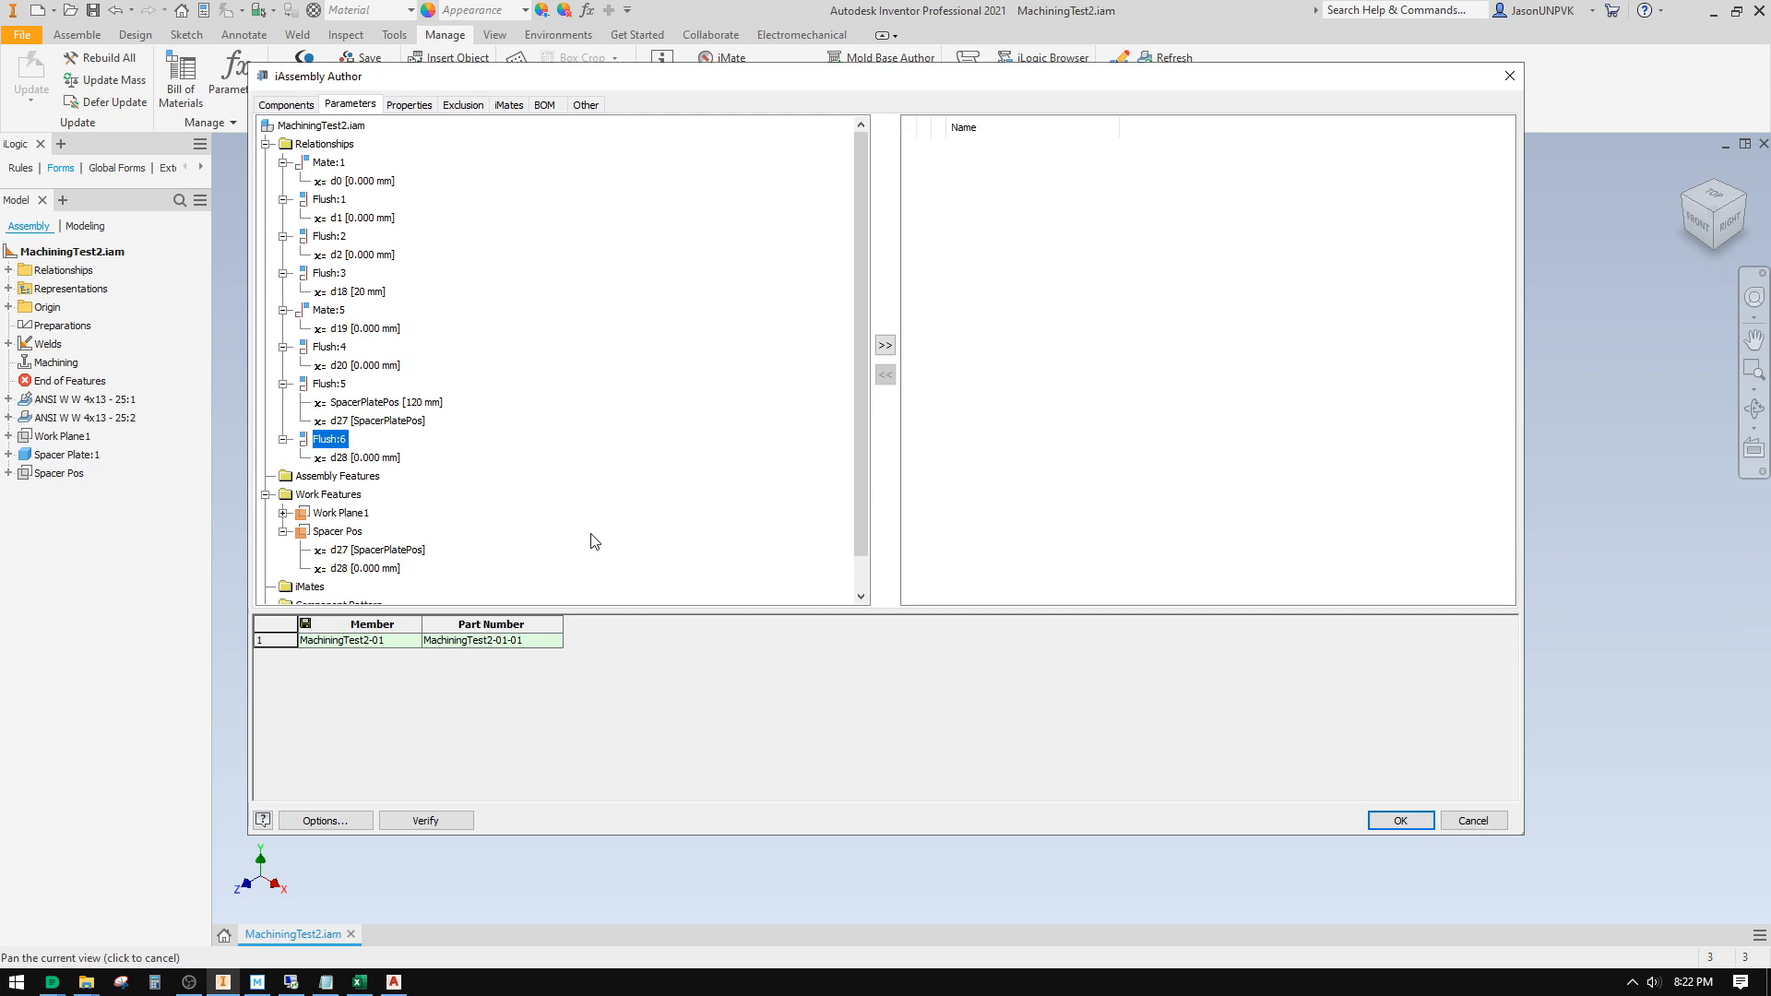
Step: Add the SpacerPlatePos parameter from the Flush:5 relationship to the member table and finish authoring the iAssembly
click(316, 388)
click(361, 406)
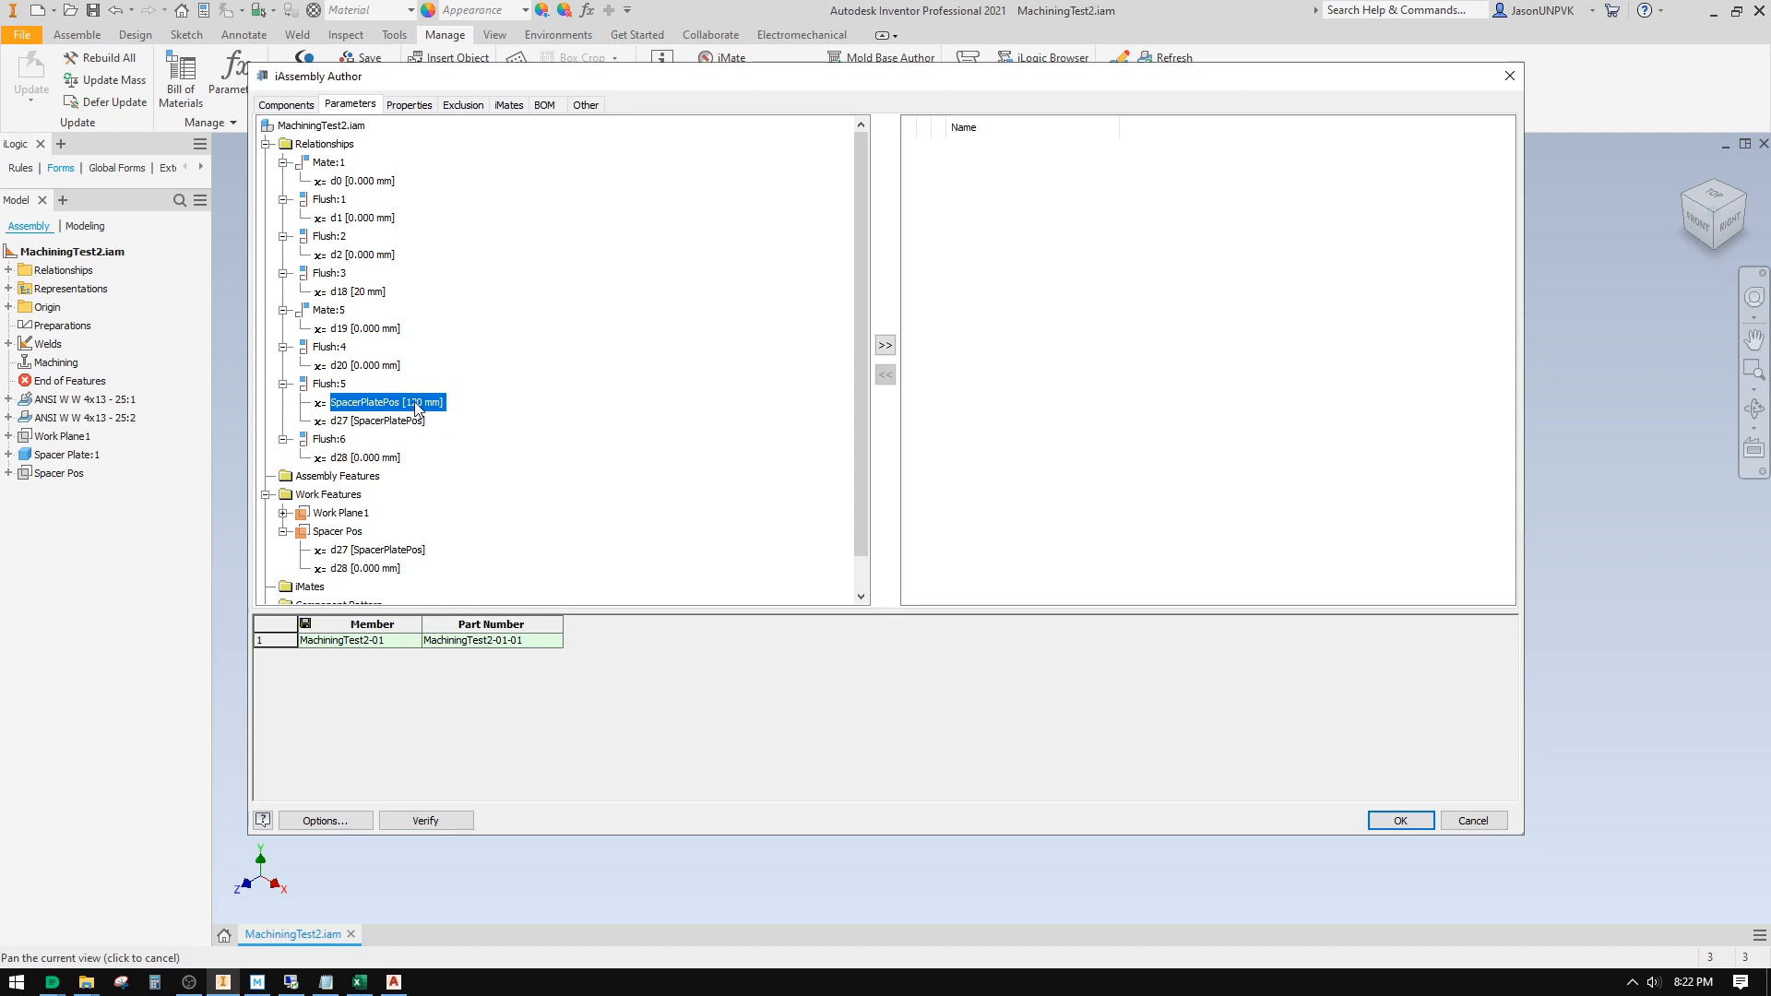
double_click(353, 409)
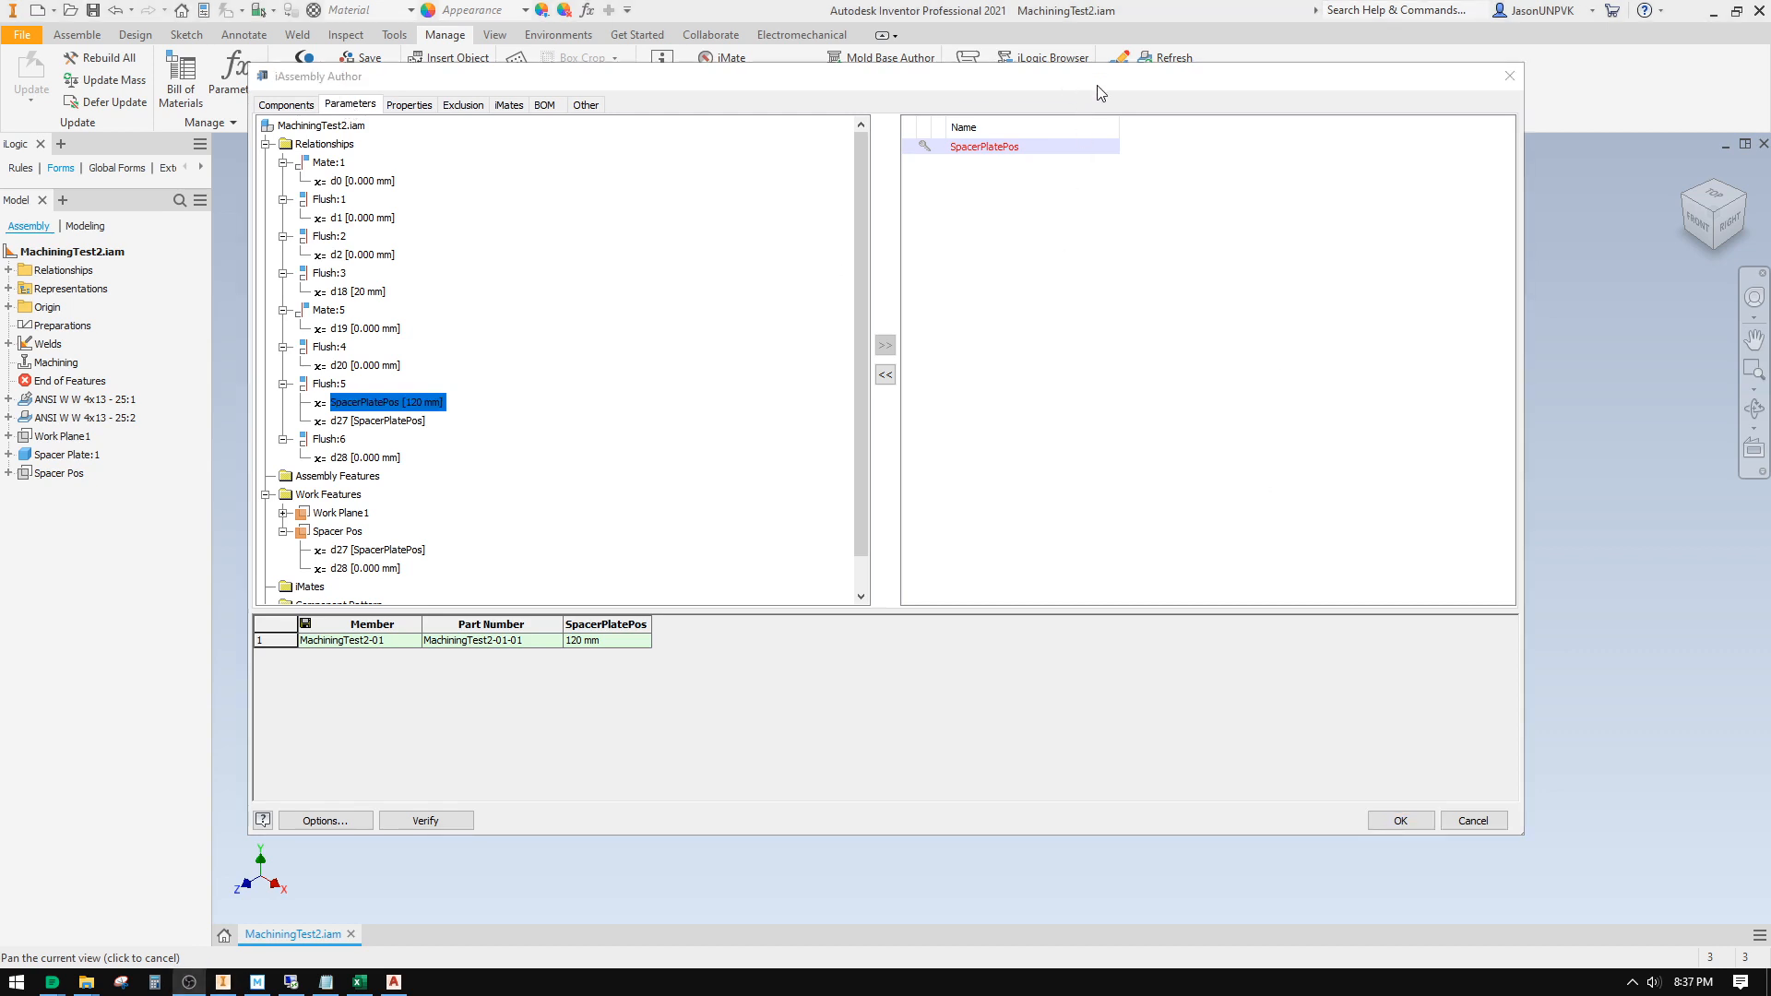
click(1395, 821)
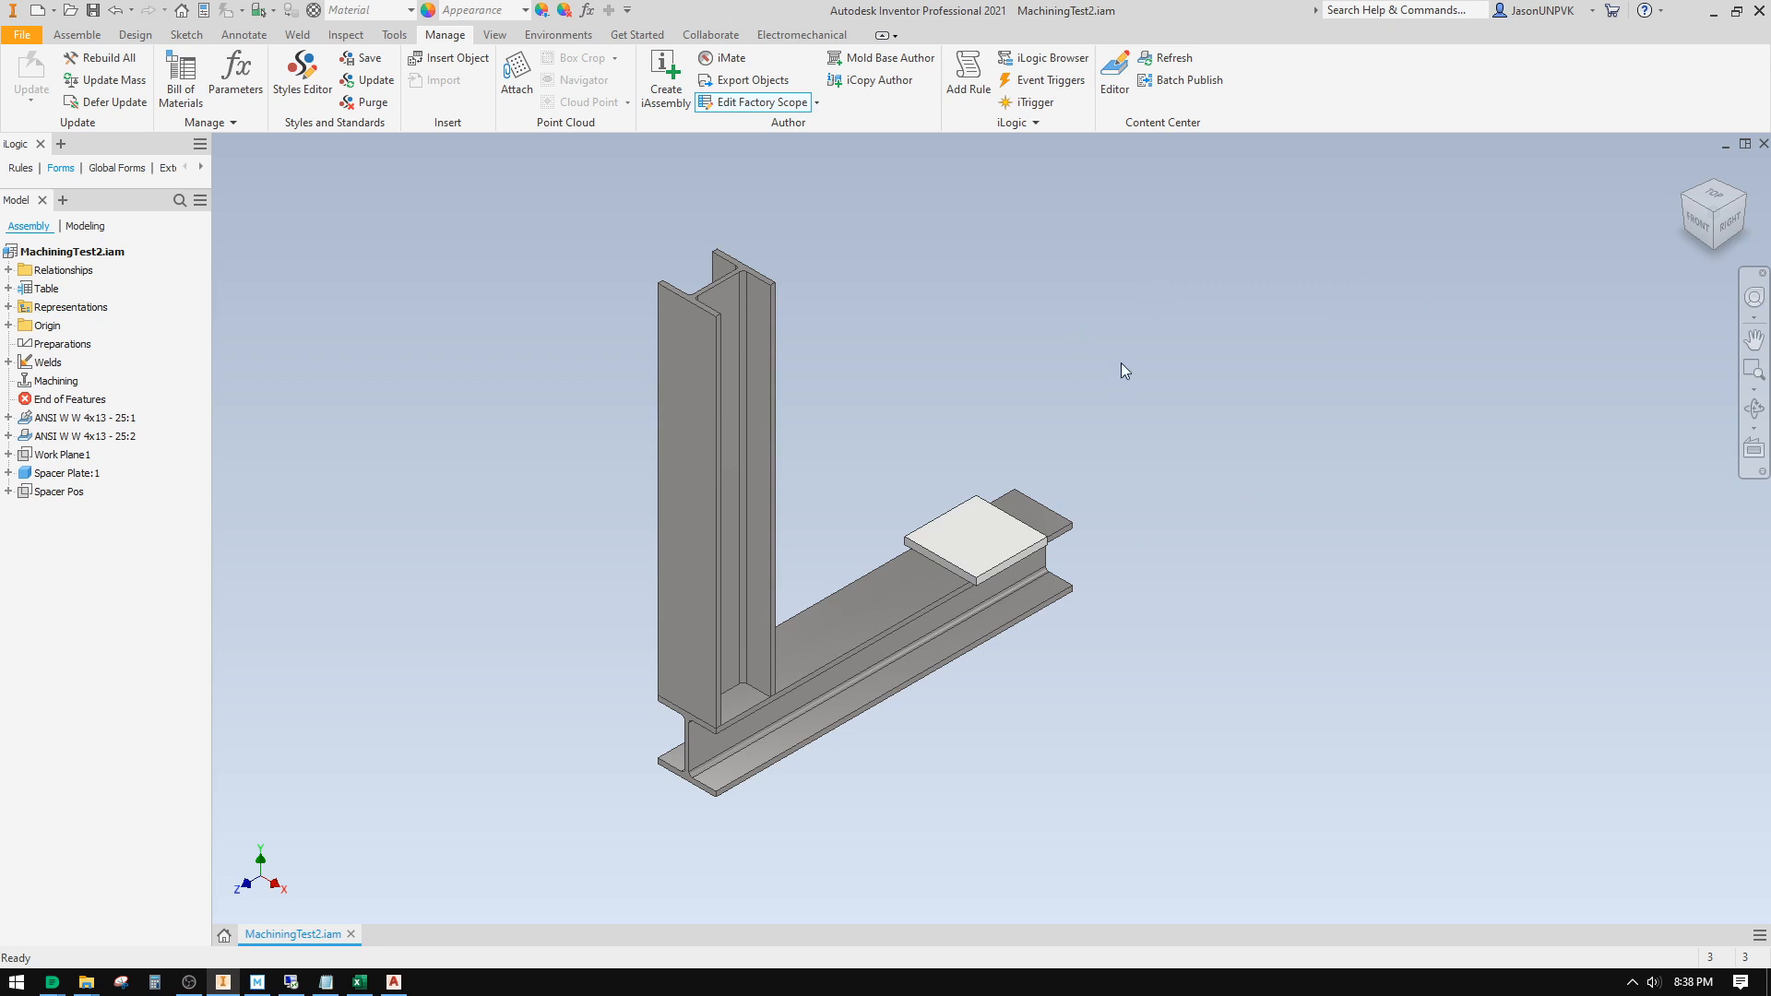
Step: Activate the weldment's machining stage and start a 2D sketch on the origin YZ Plane
right_click(484, 378)
click(447, 400)
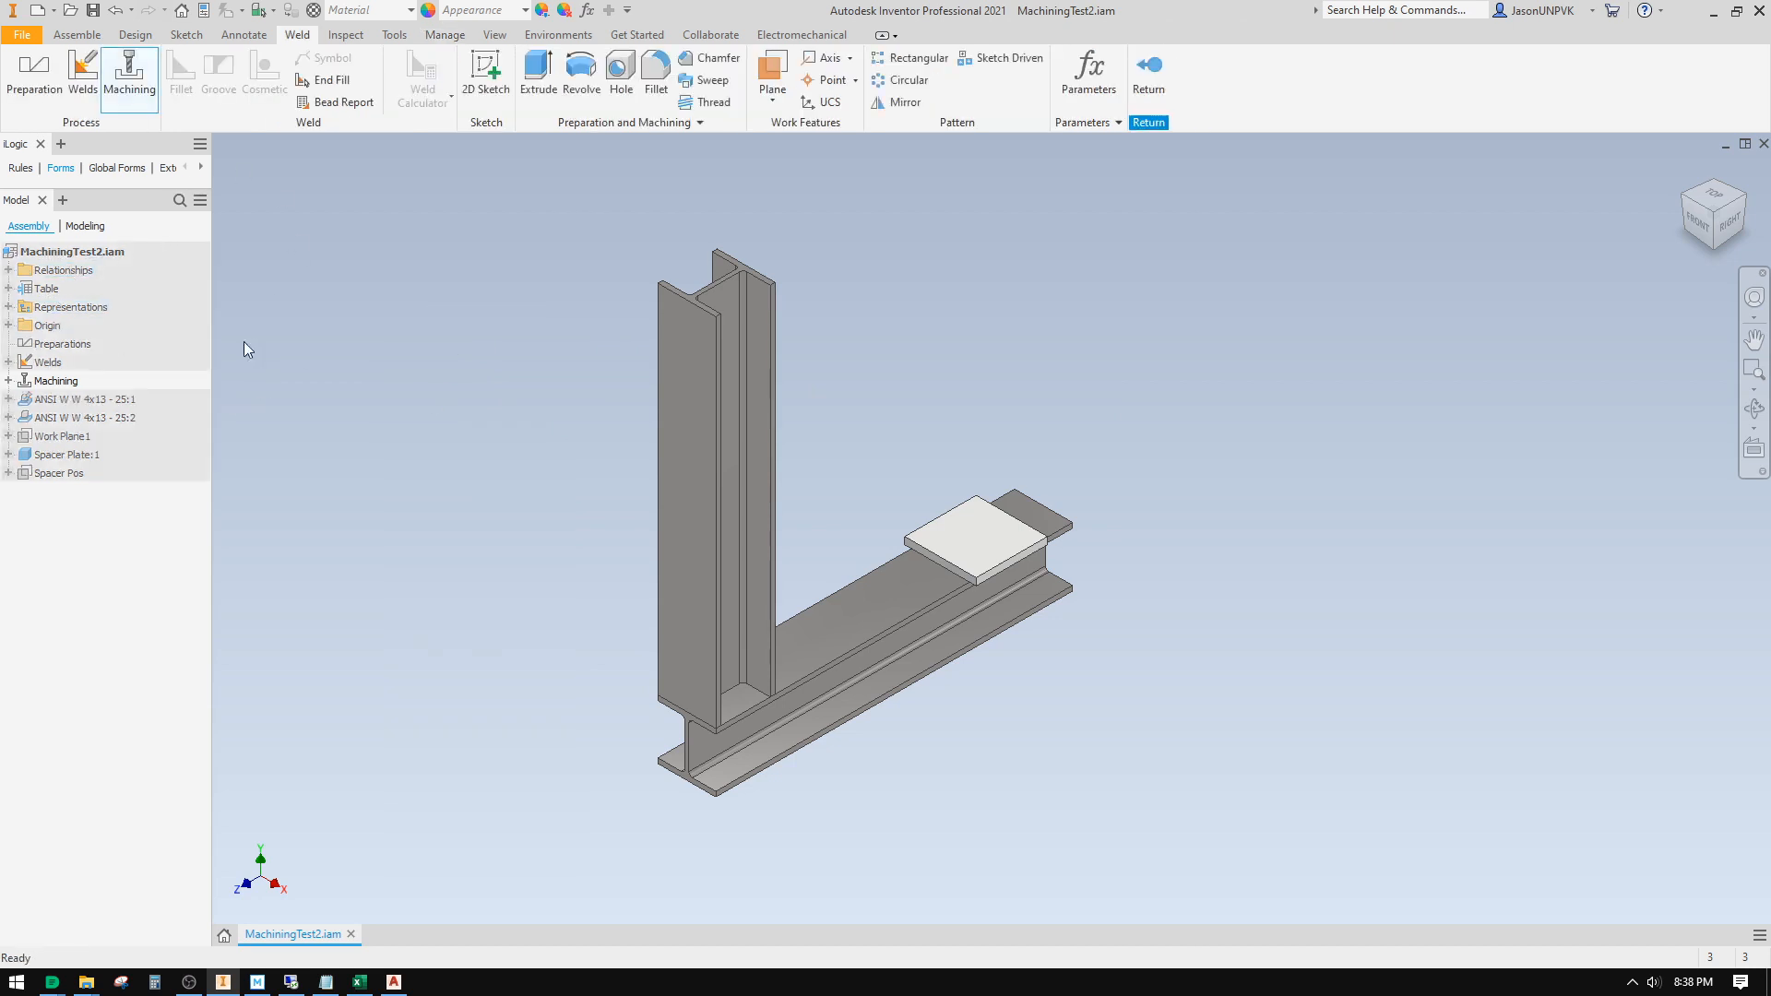
right_click(380, 309)
click(367, 478)
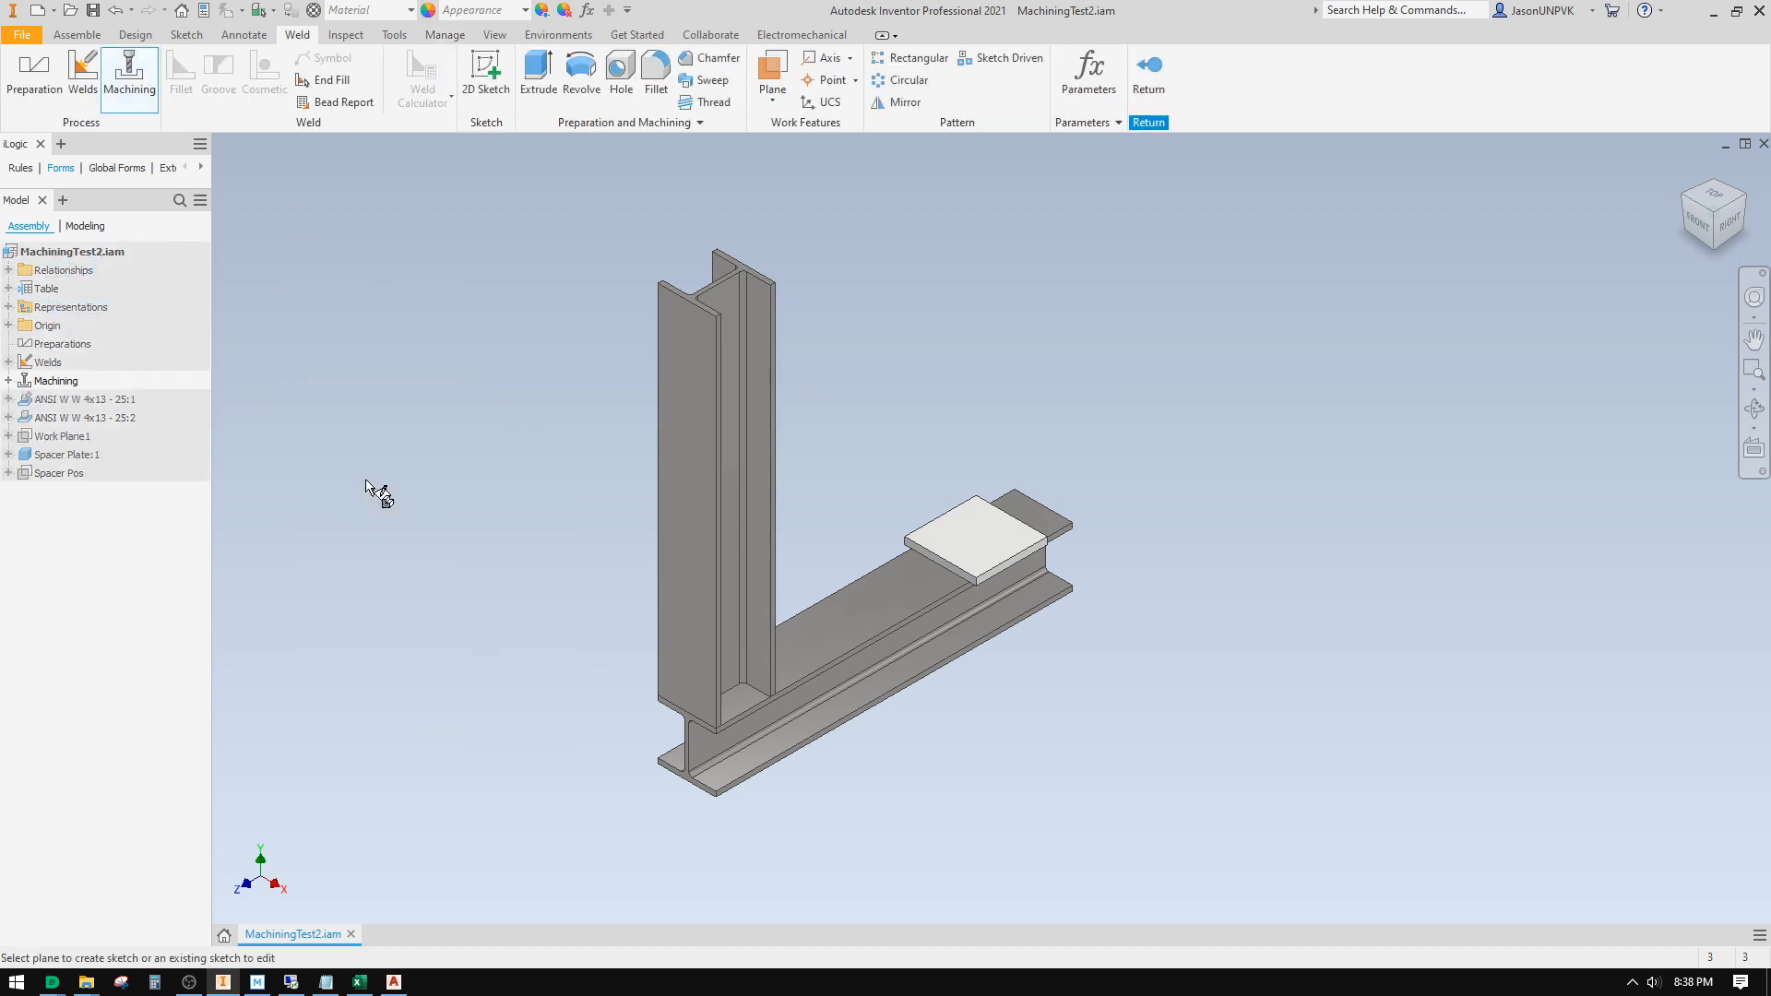
click(9, 326)
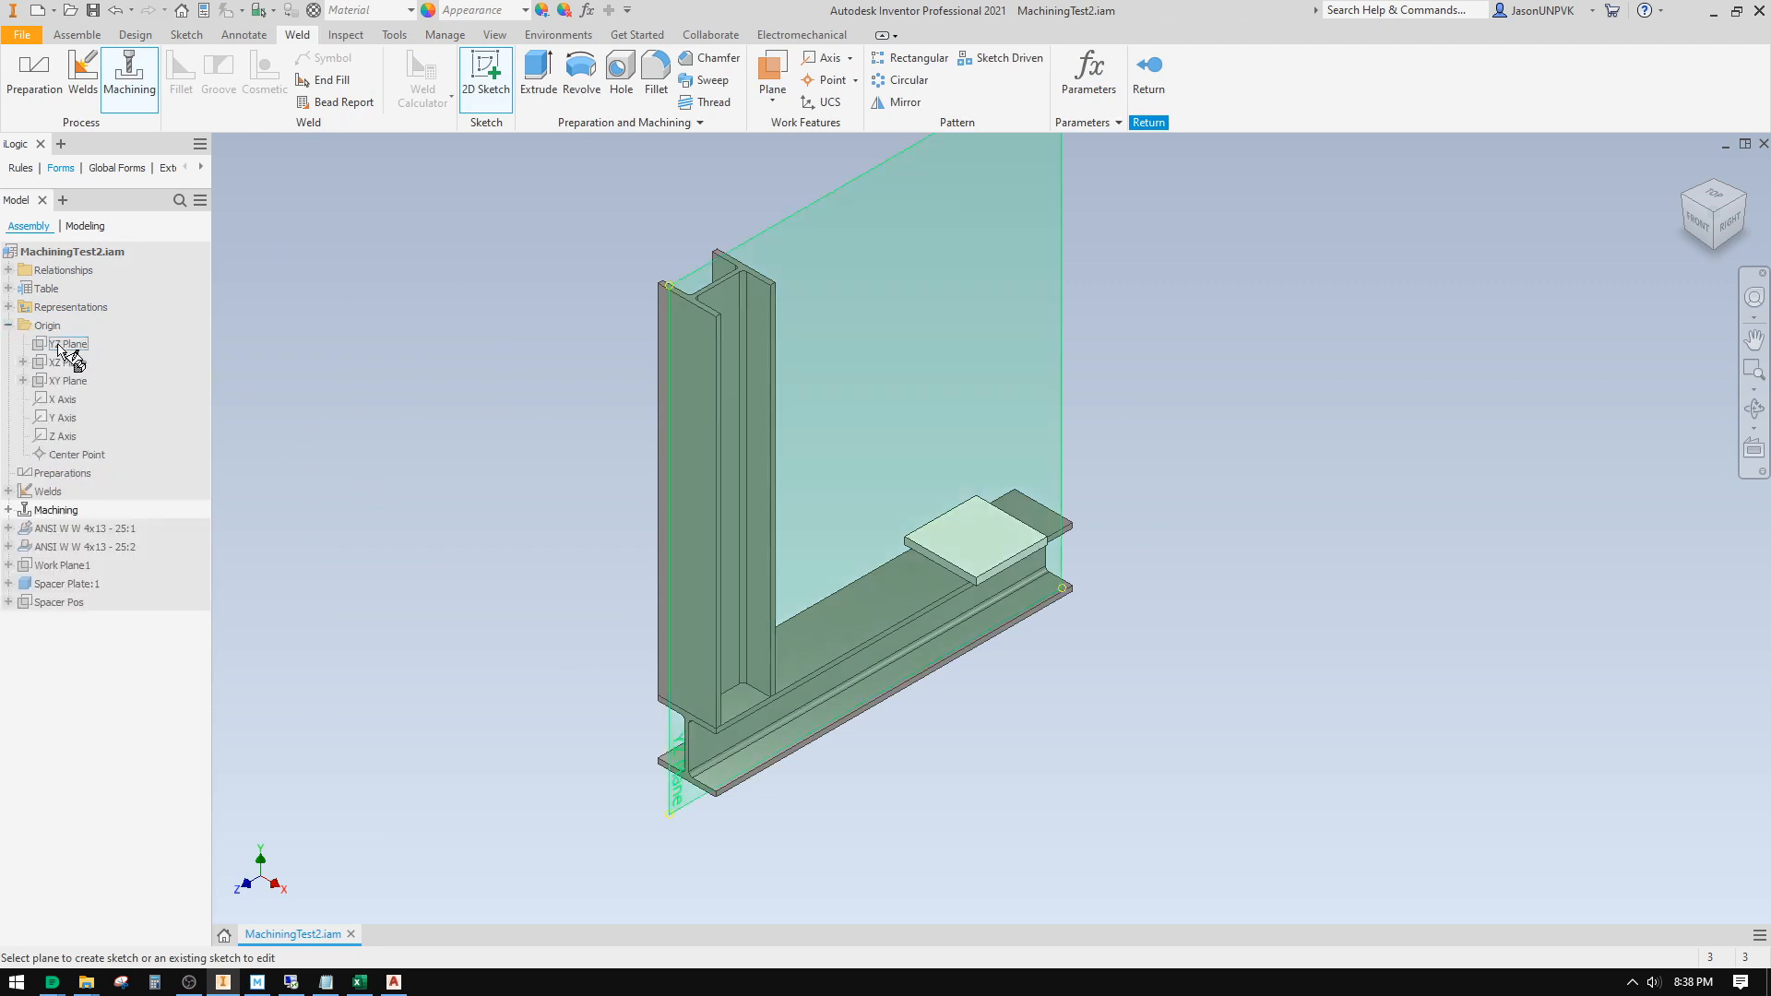
click(67, 344)
Step: Sketch a two-point rectangle about 25 mm high that overlaps the spacer plate's upper edge
right_click(818, 328)
click(915, 296)
scroll(885, 452, up, 5)
scroll(879, 458, down, 3)
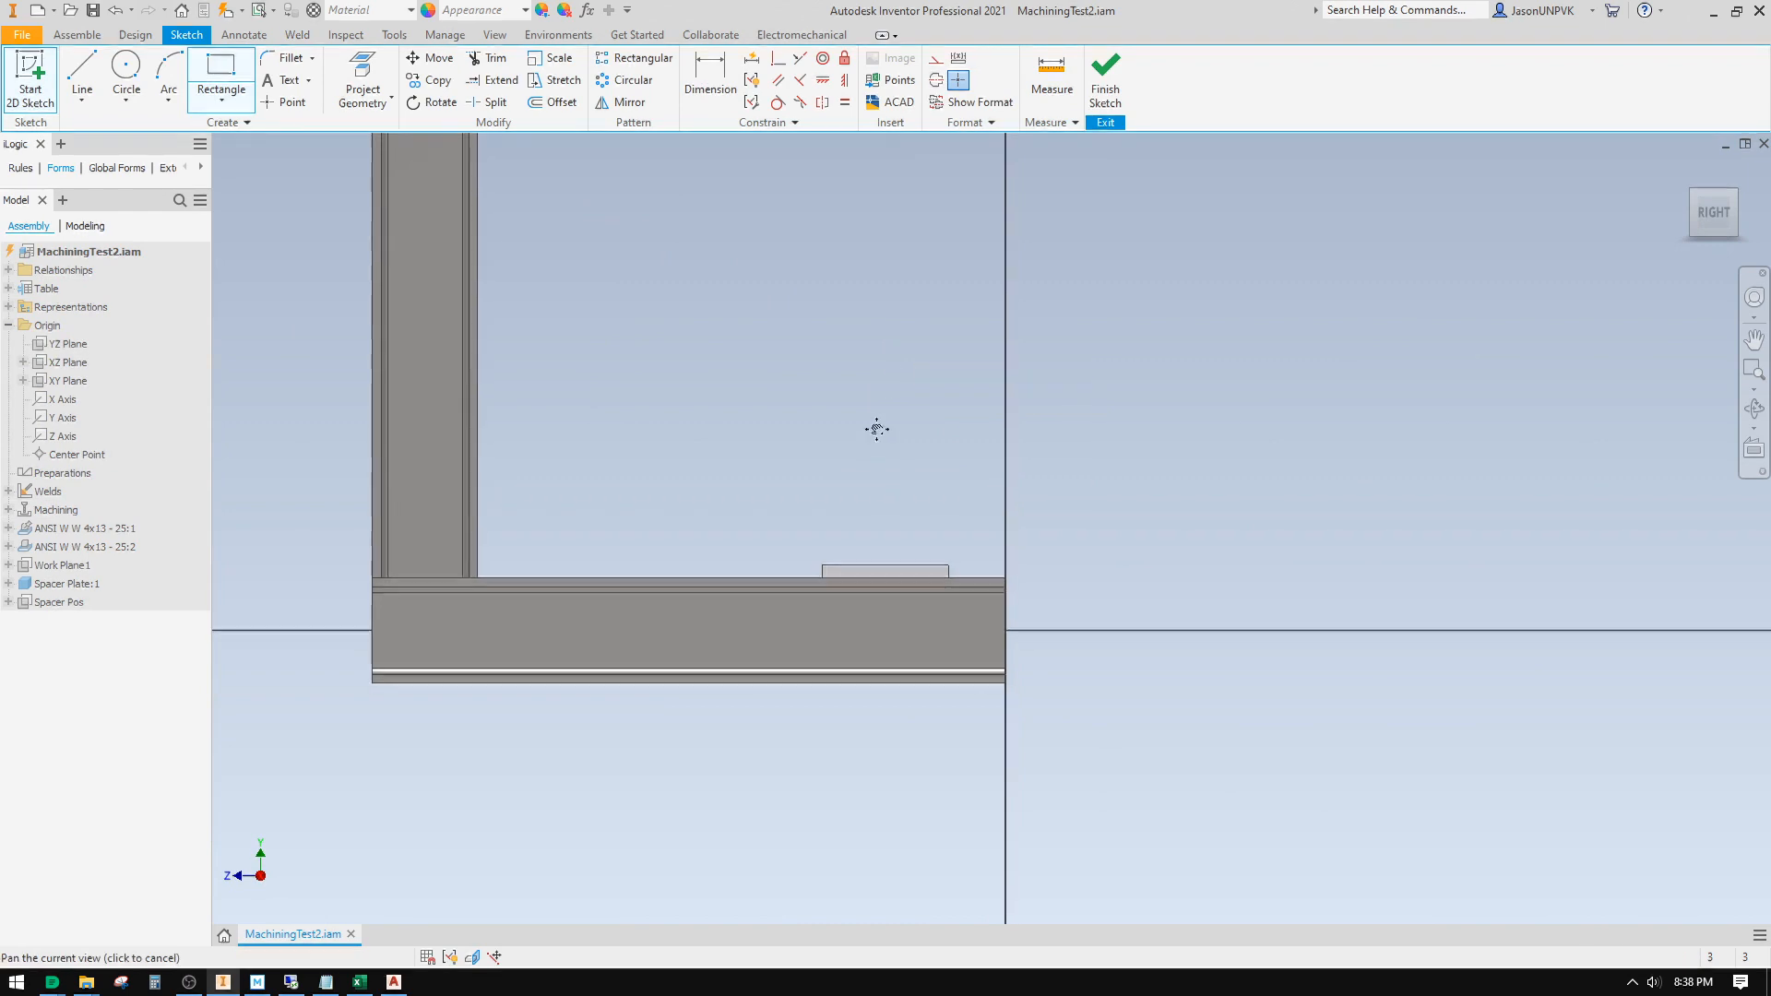
scroll(812, 517, up, 4)
click(776, 517)
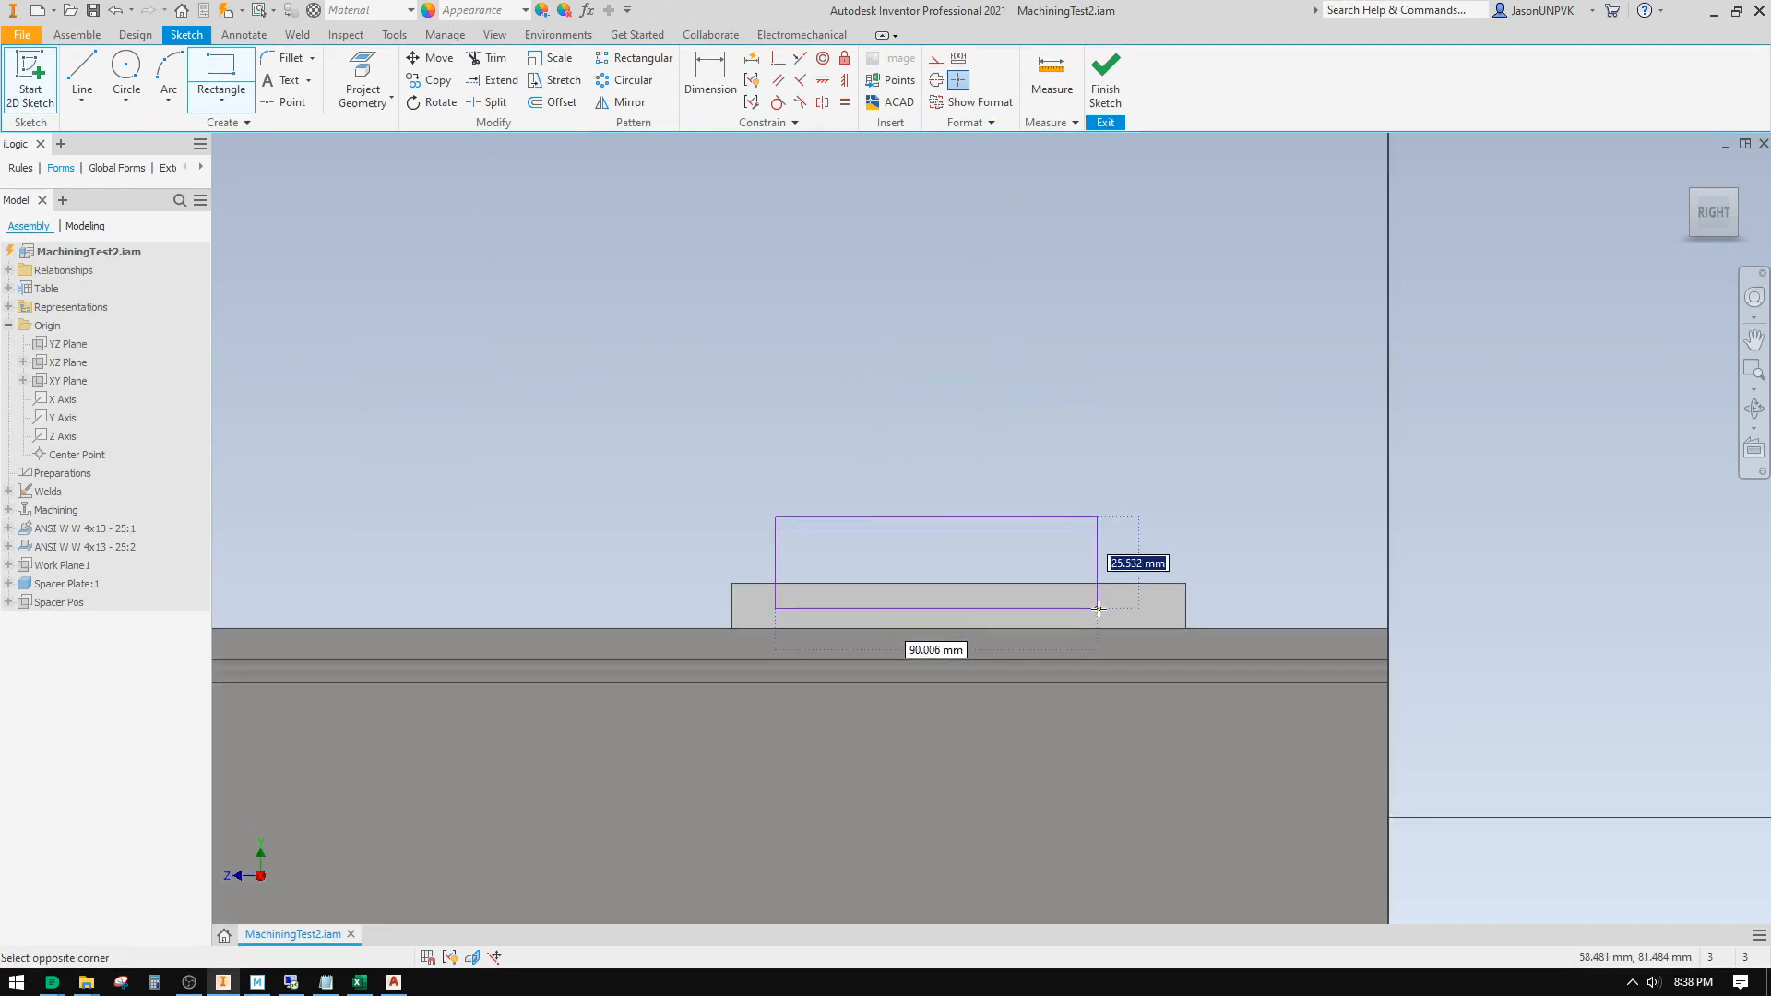
right_click(1131, 438)
click(1191, 439)
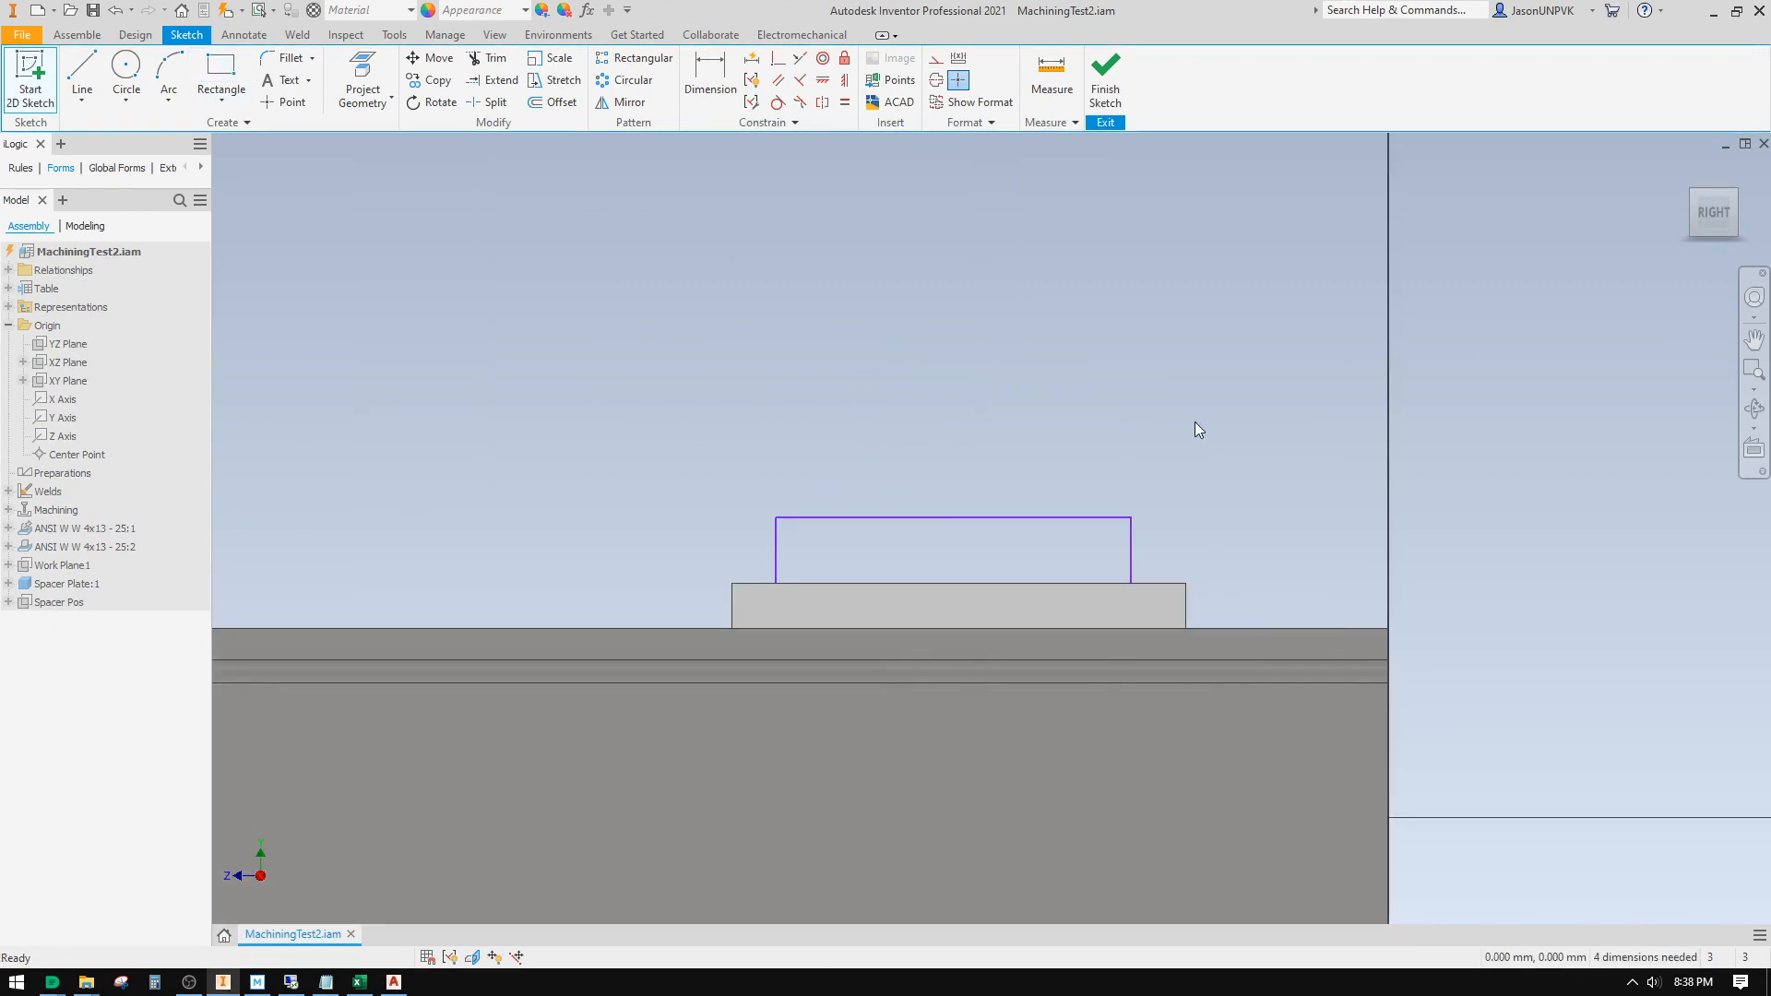
Step: Slice the graphics at the sketch plane and project the Spacer Pos work plane into the sketch
key(F7)
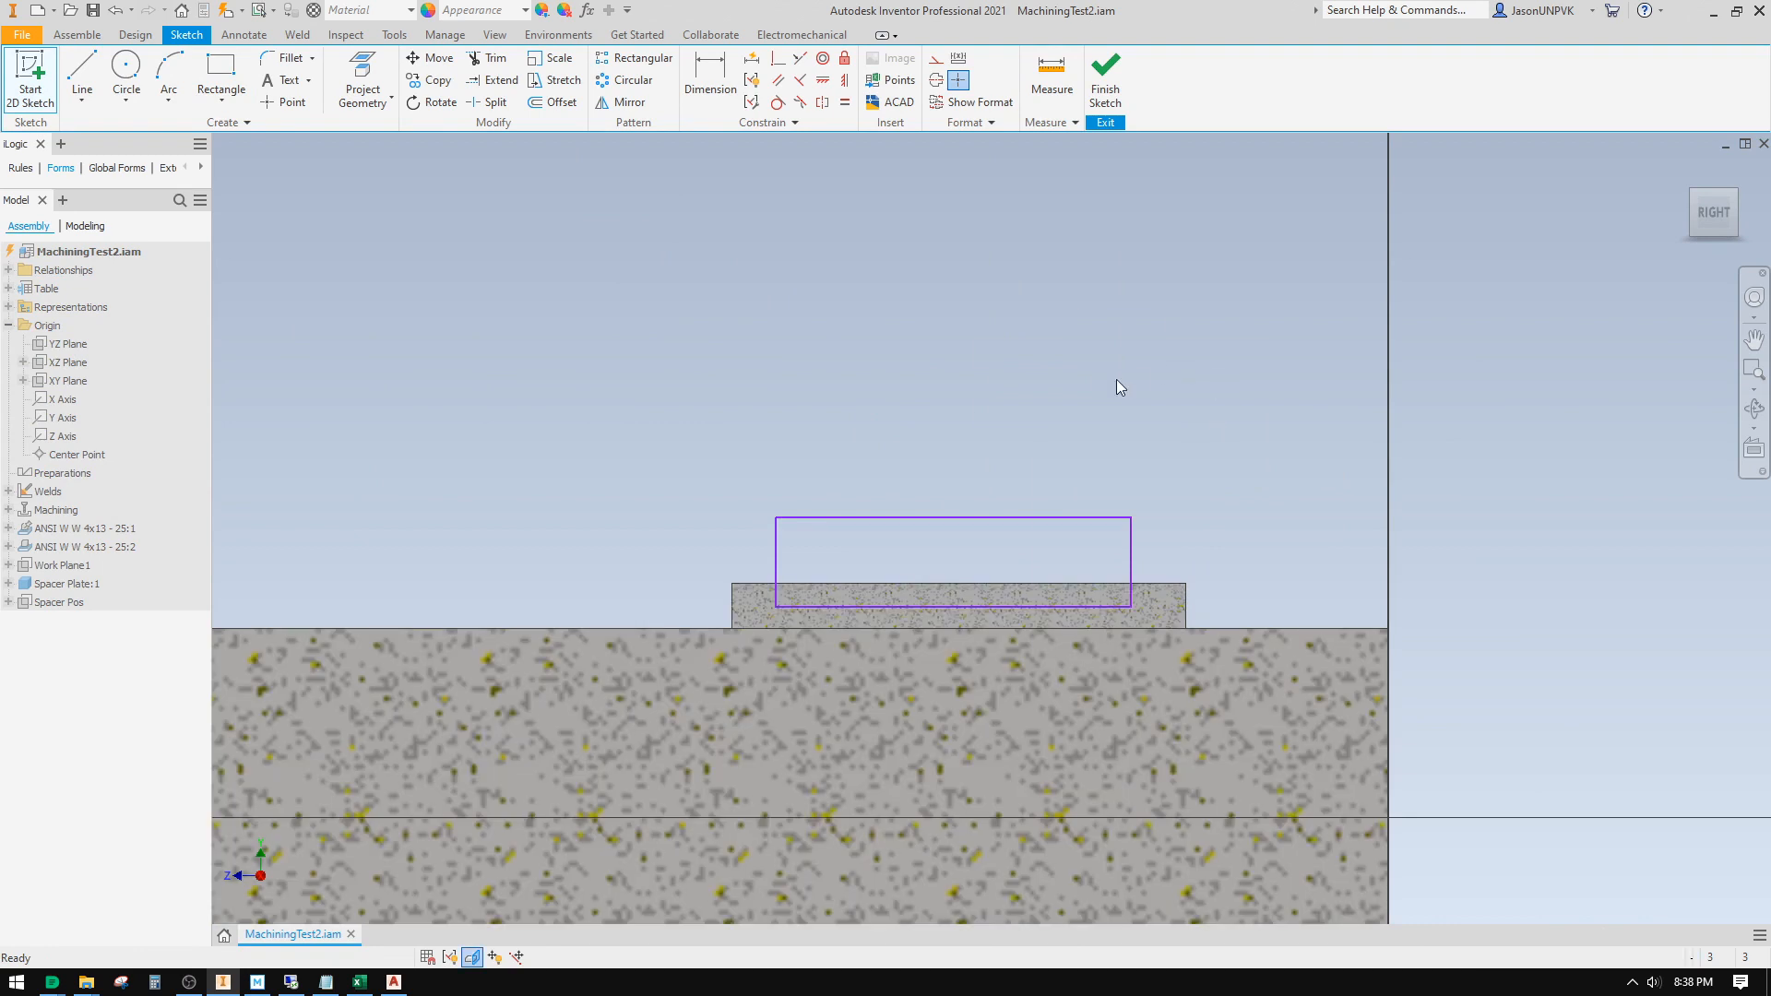
right_click(1119, 380)
click(1200, 407)
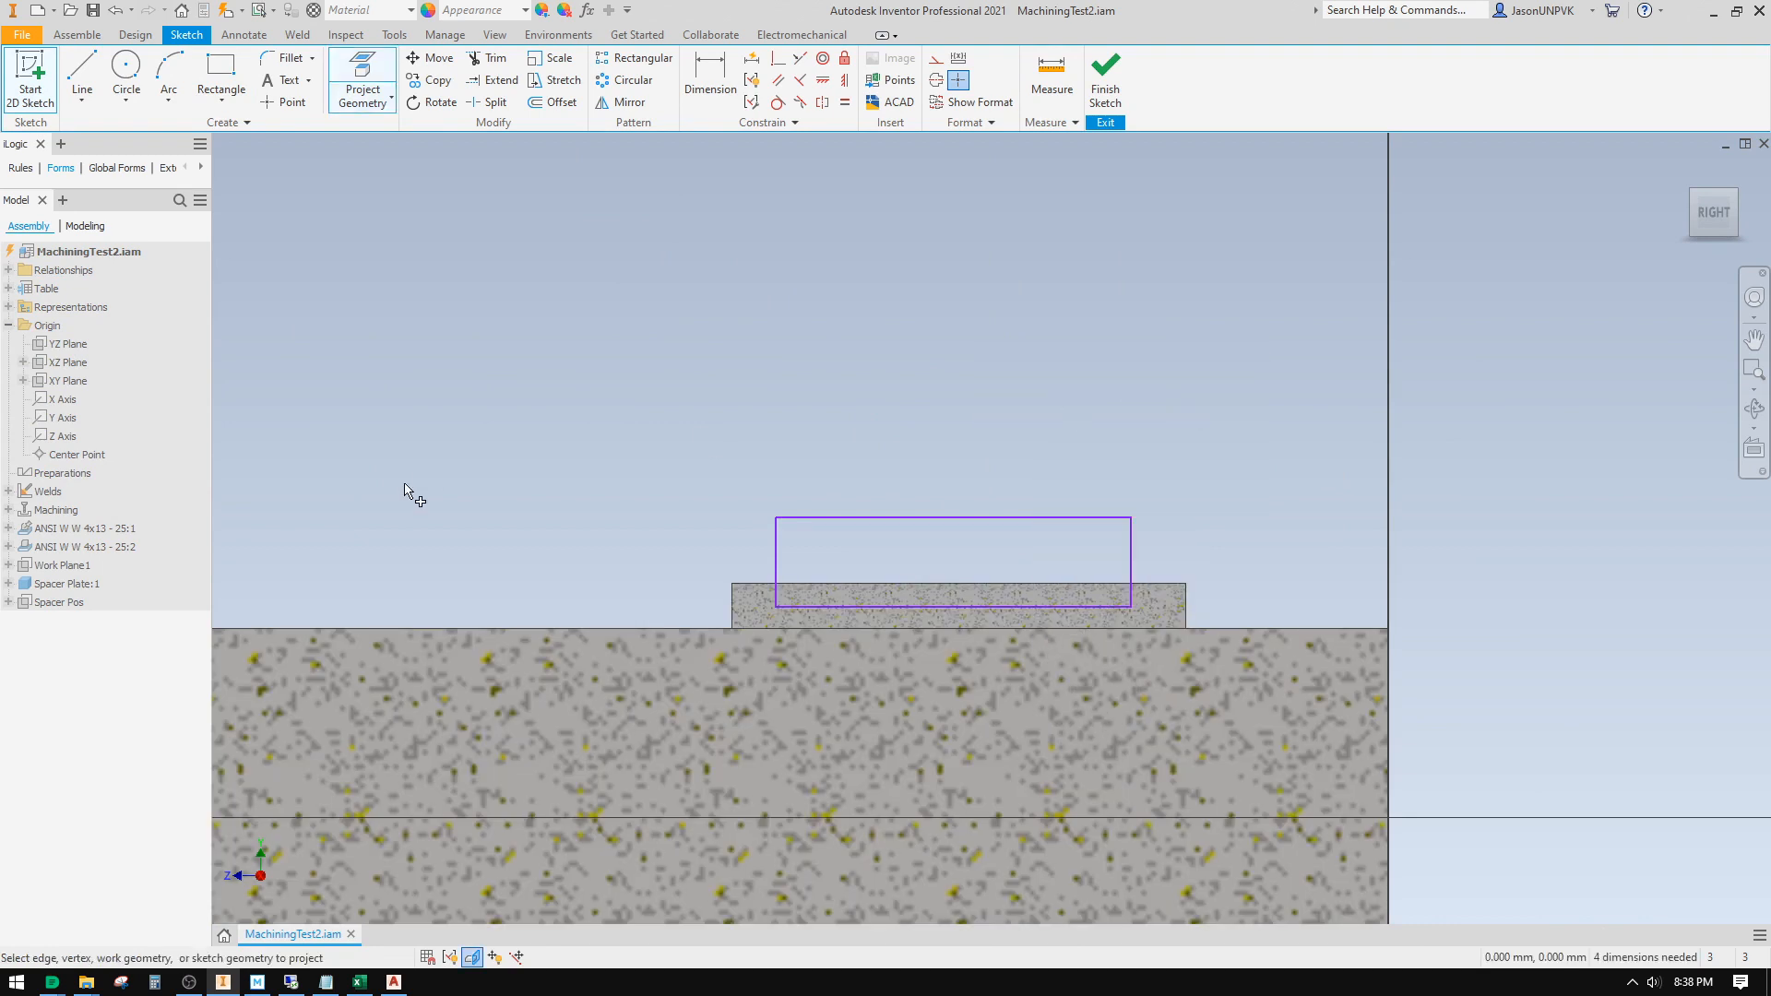
click(57, 605)
scroll(455, 460, down, 4)
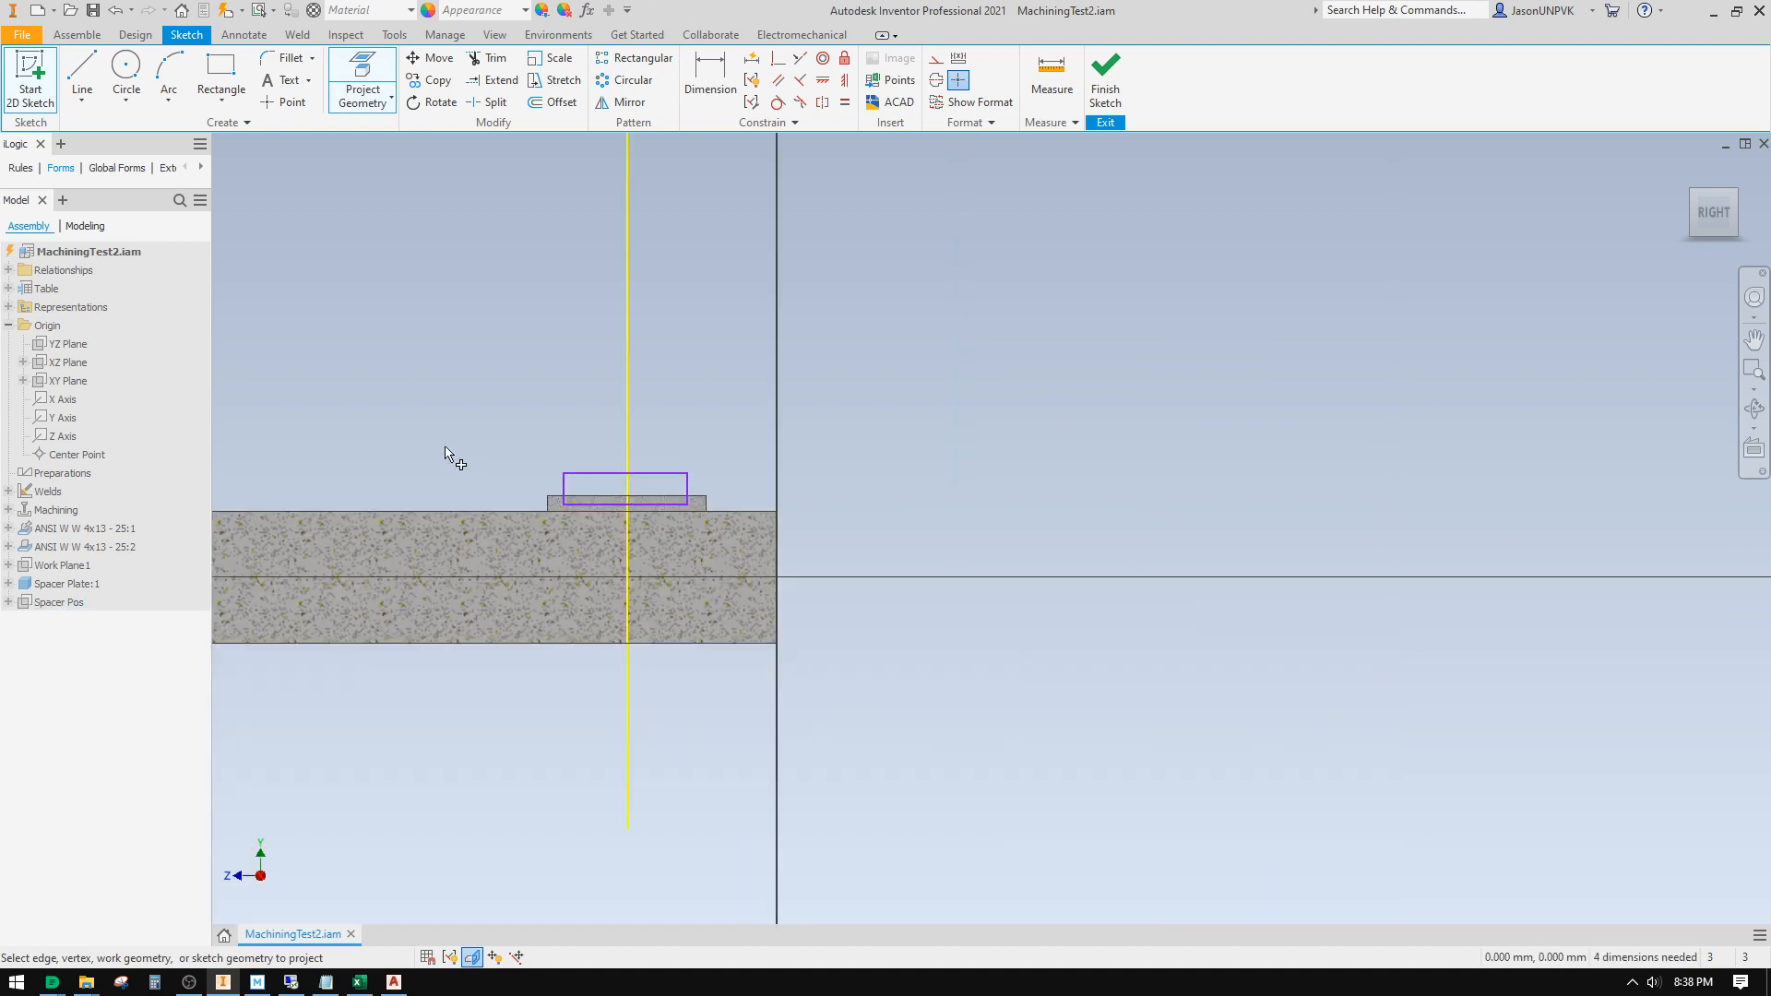
middle_drag(605, 388, 929, 434)
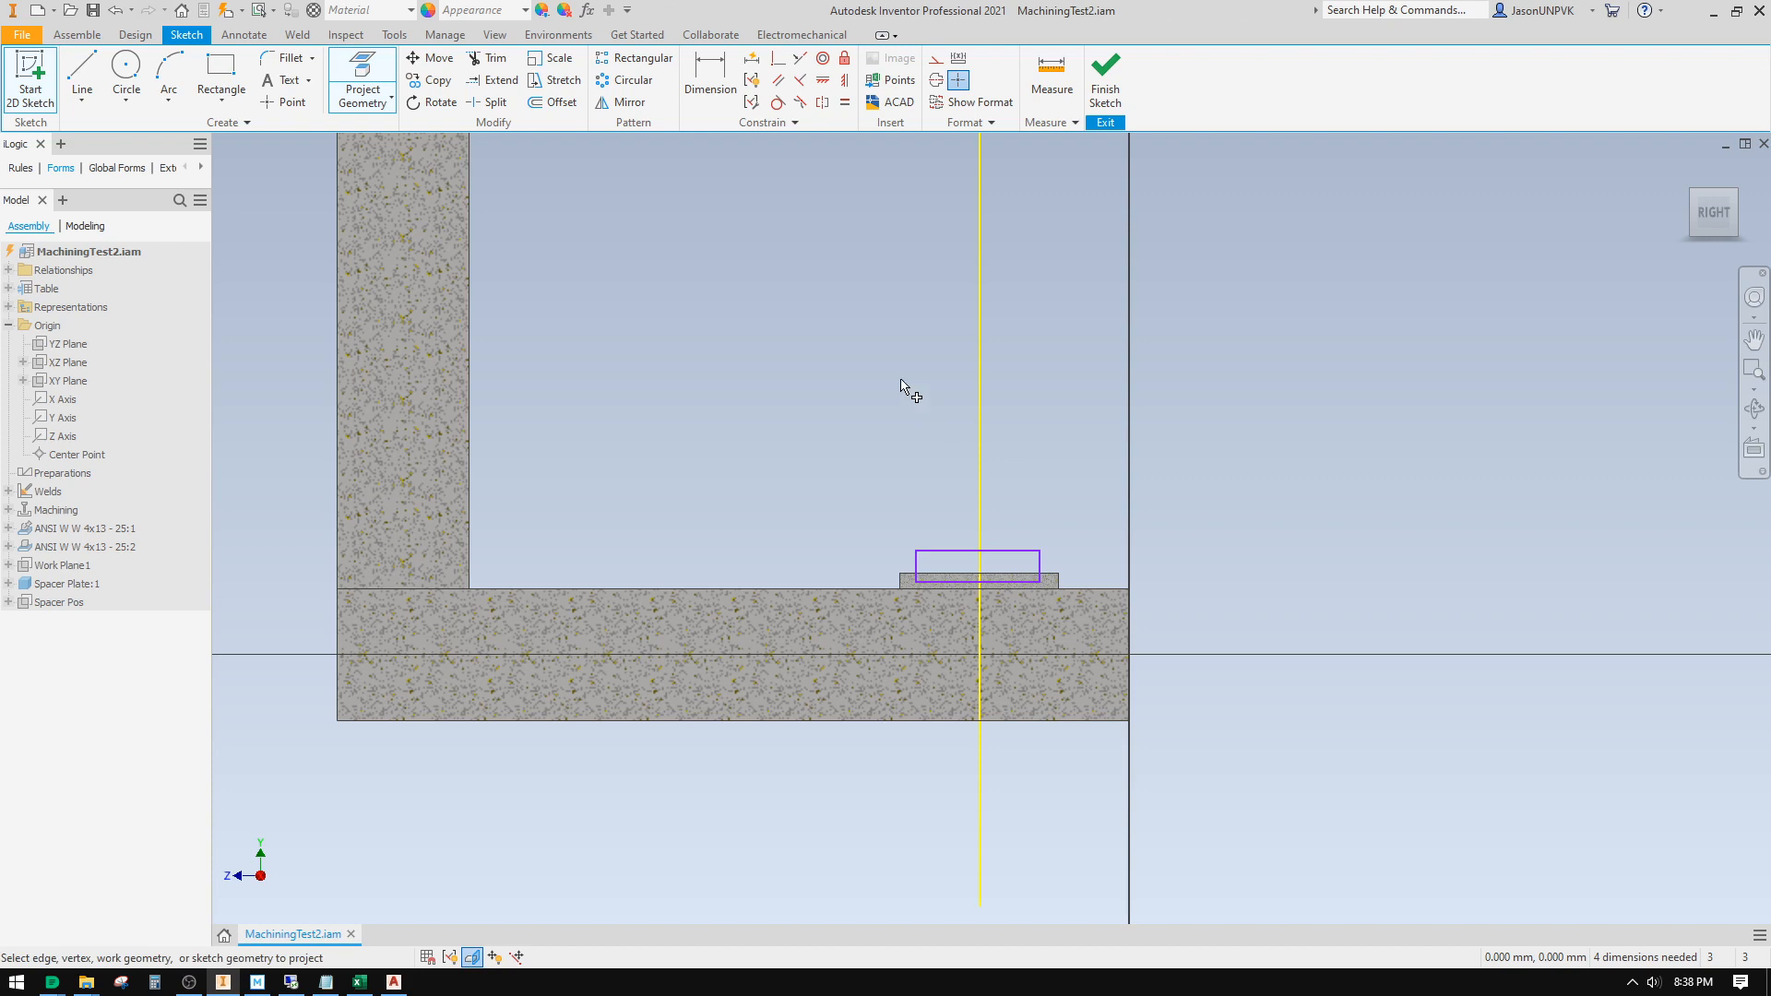
right_click(858, 435)
click(907, 441)
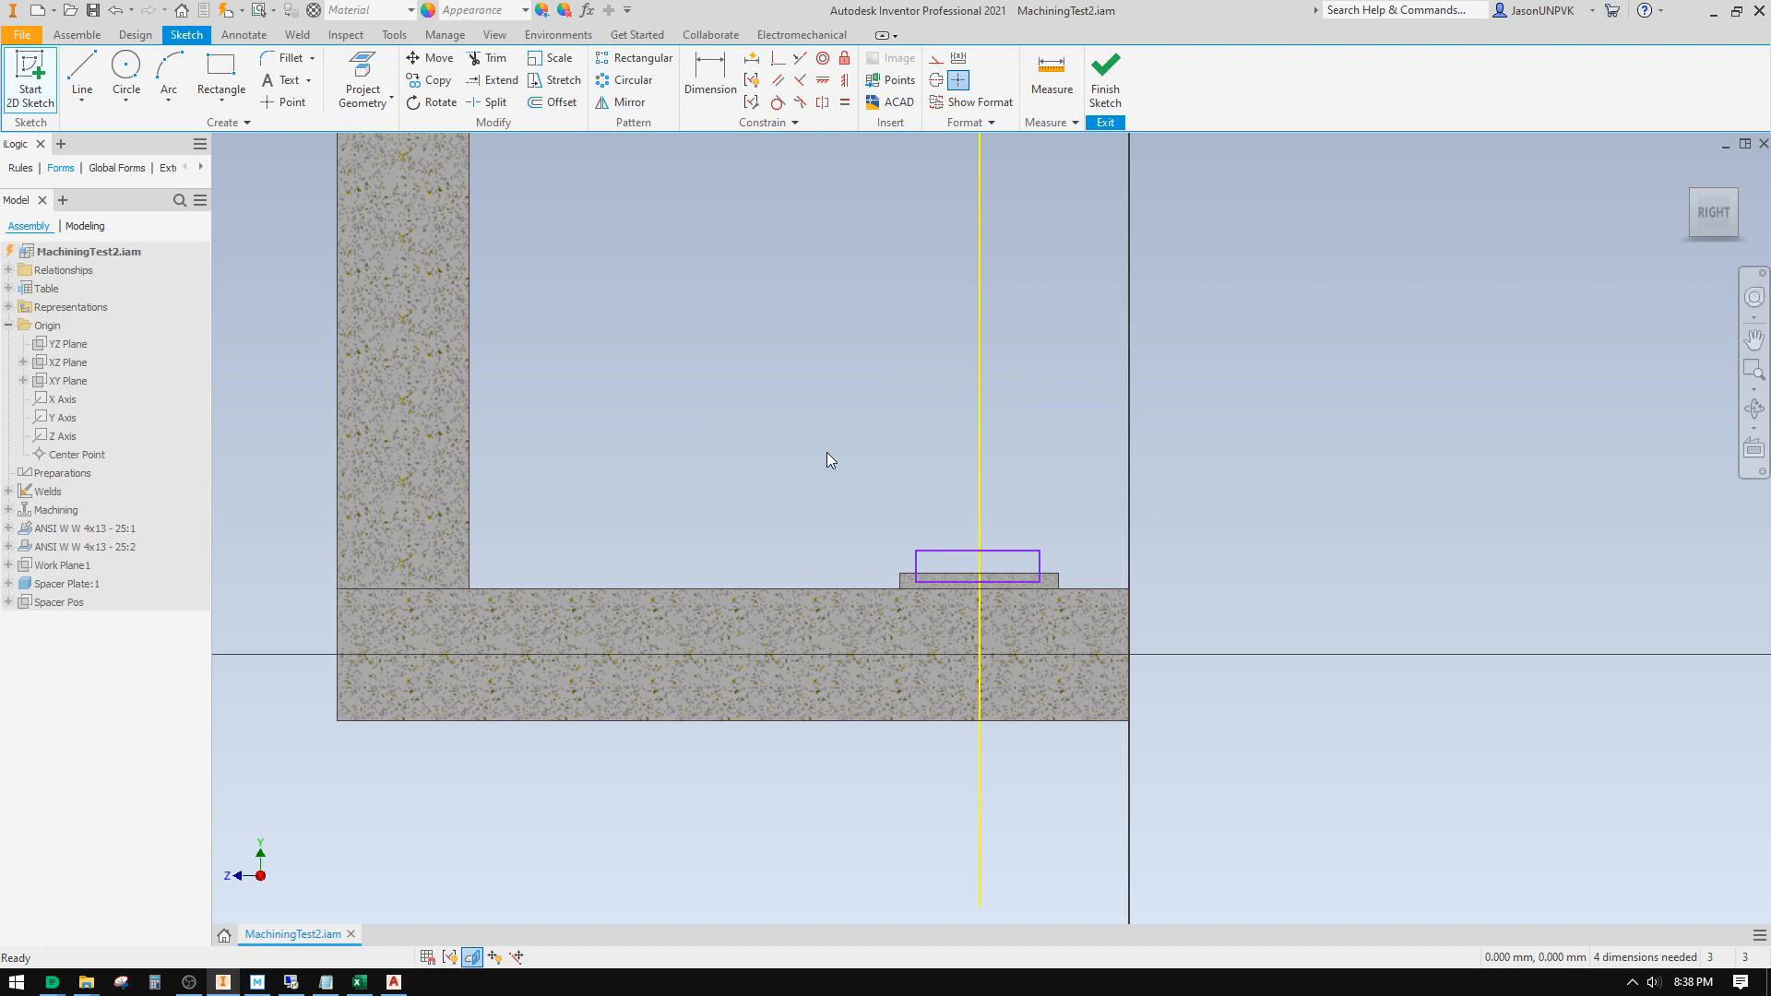
Step: Constrain the midpoint of the rectangle's top edge coincident with the projected Spacer Pos line
right_click(871, 490)
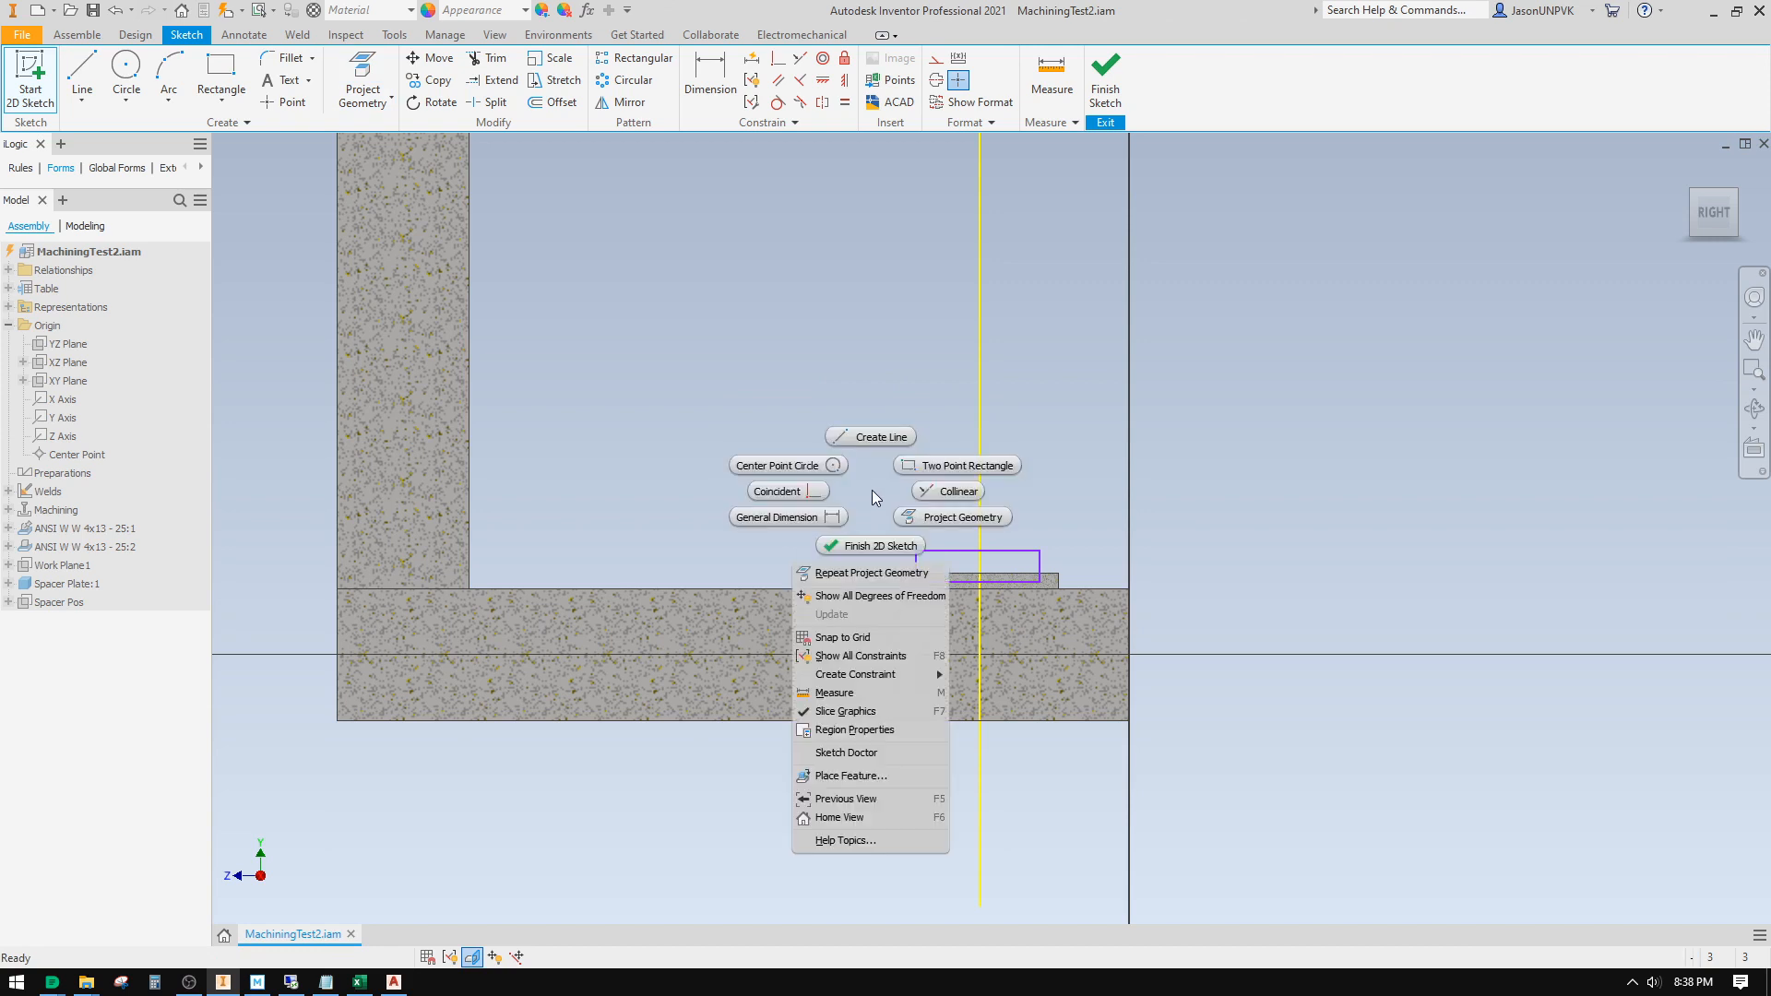
click(785, 490)
scroll(976, 563, up, 5)
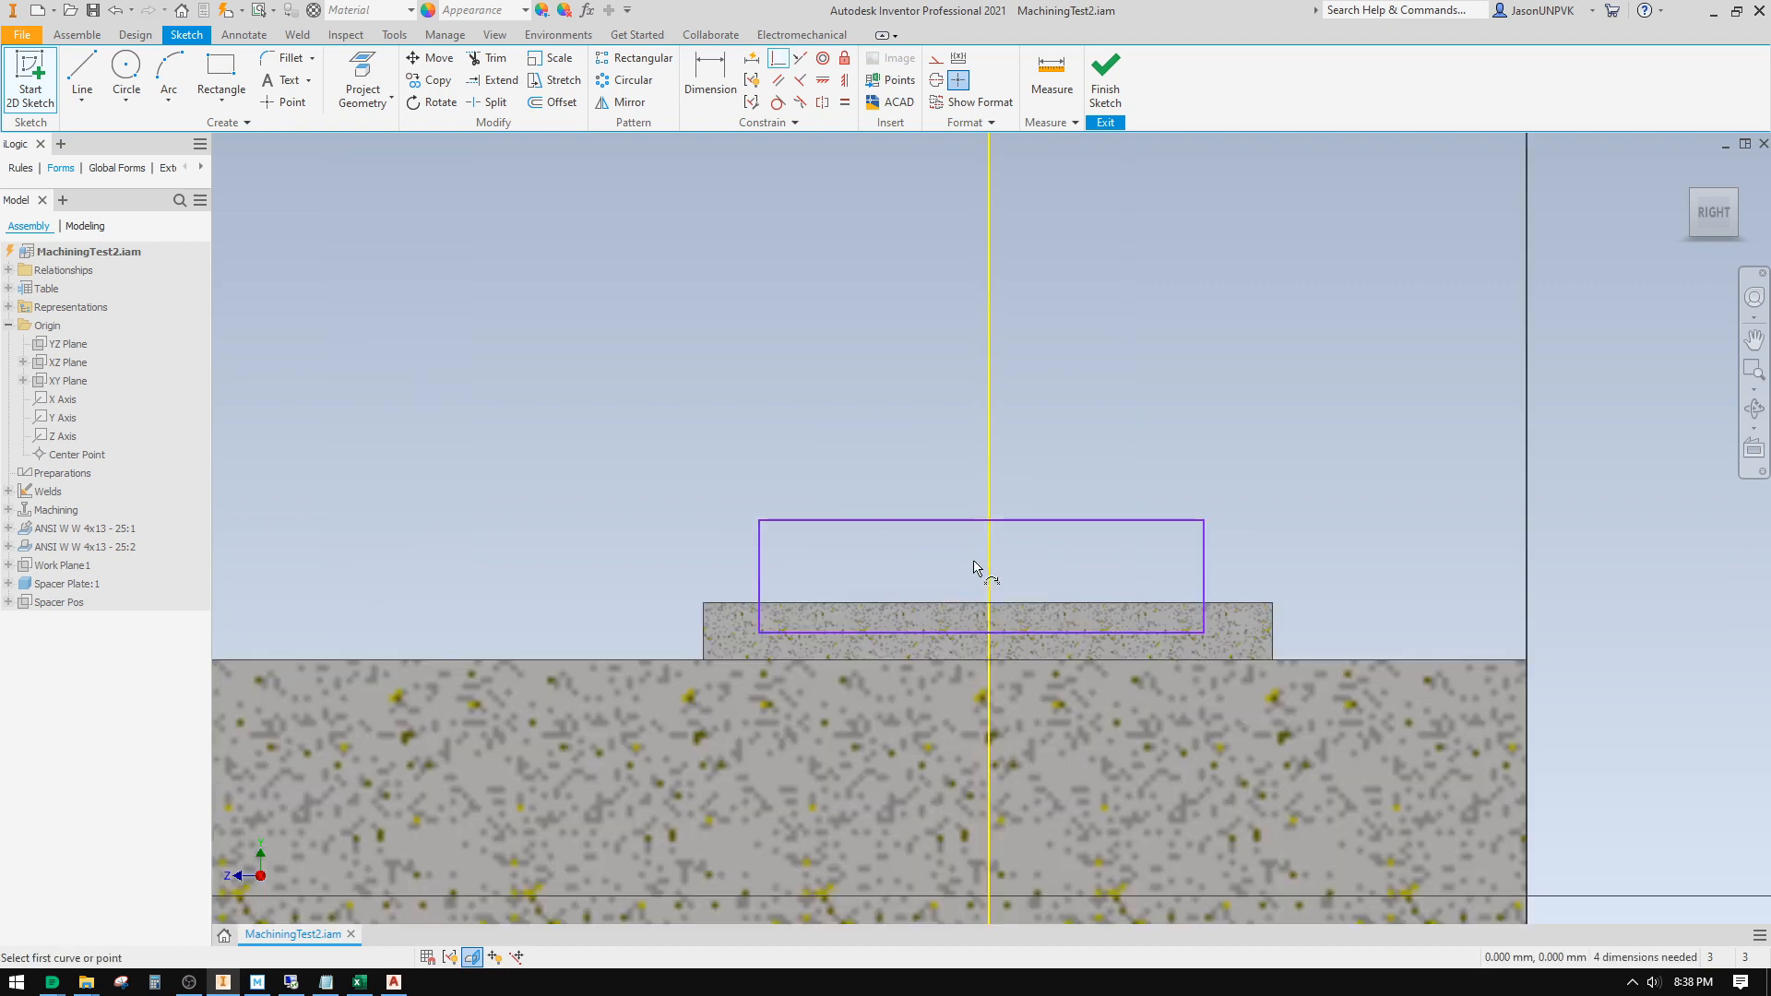
click(989, 516)
click(983, 520)
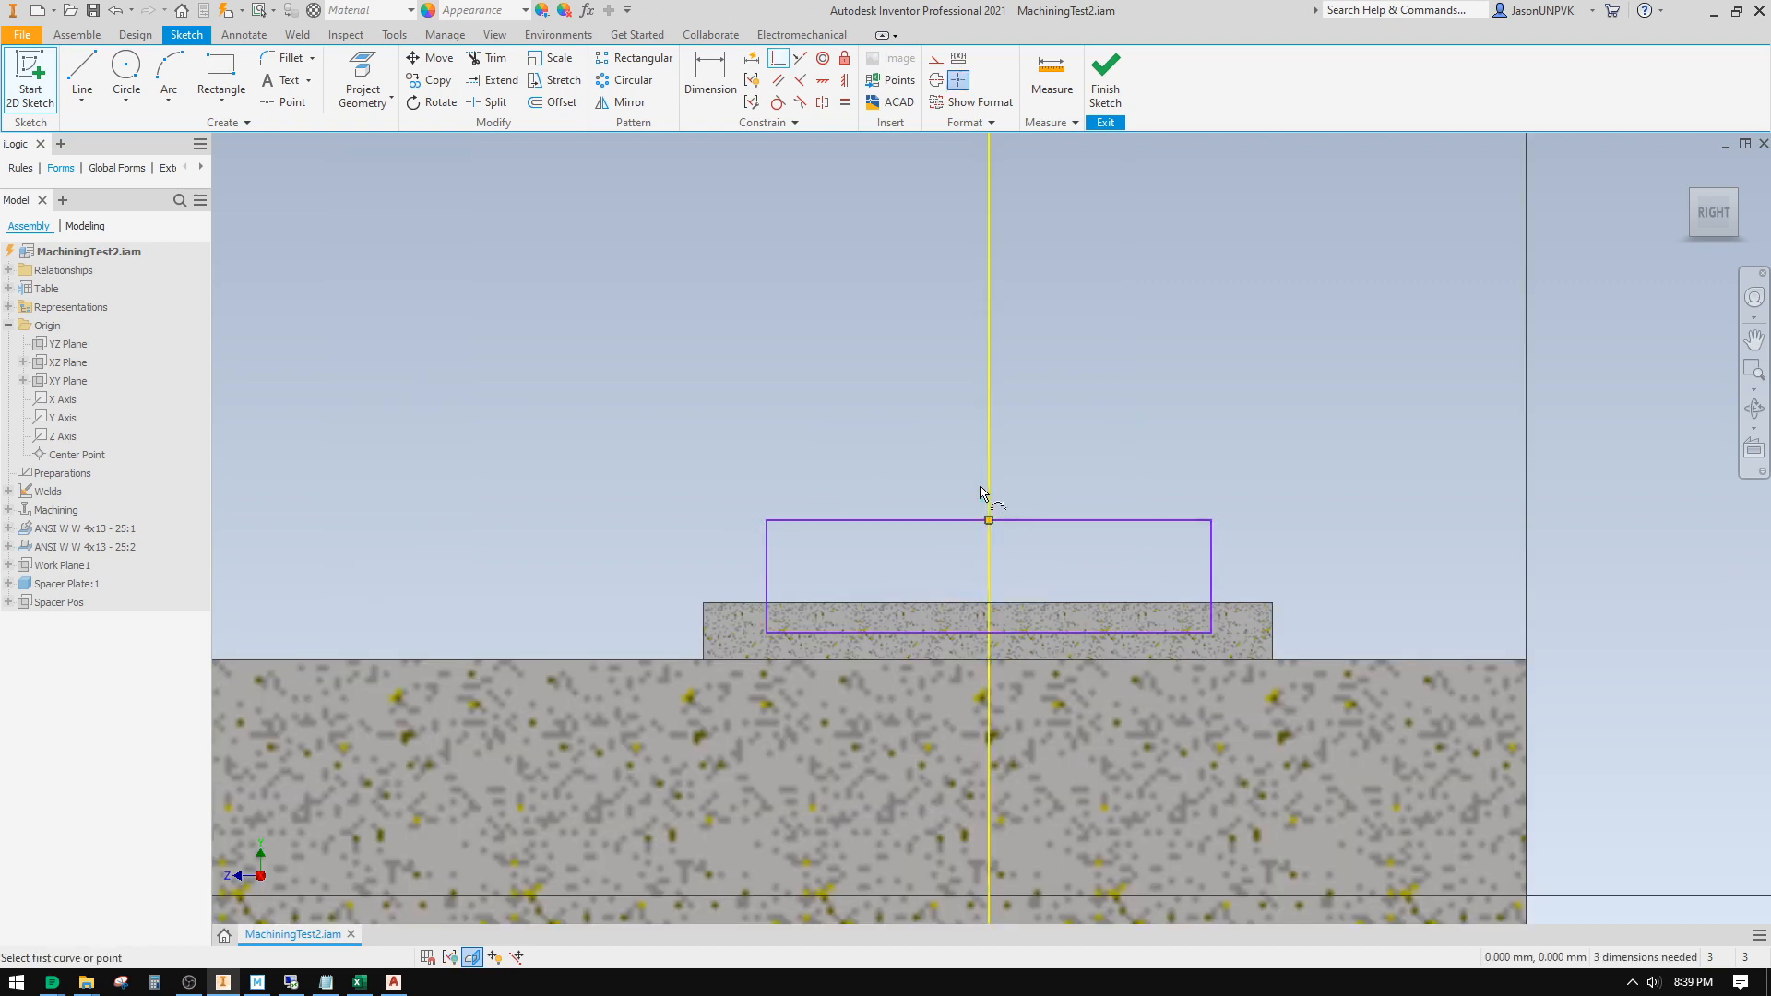
right_click(910, 420)
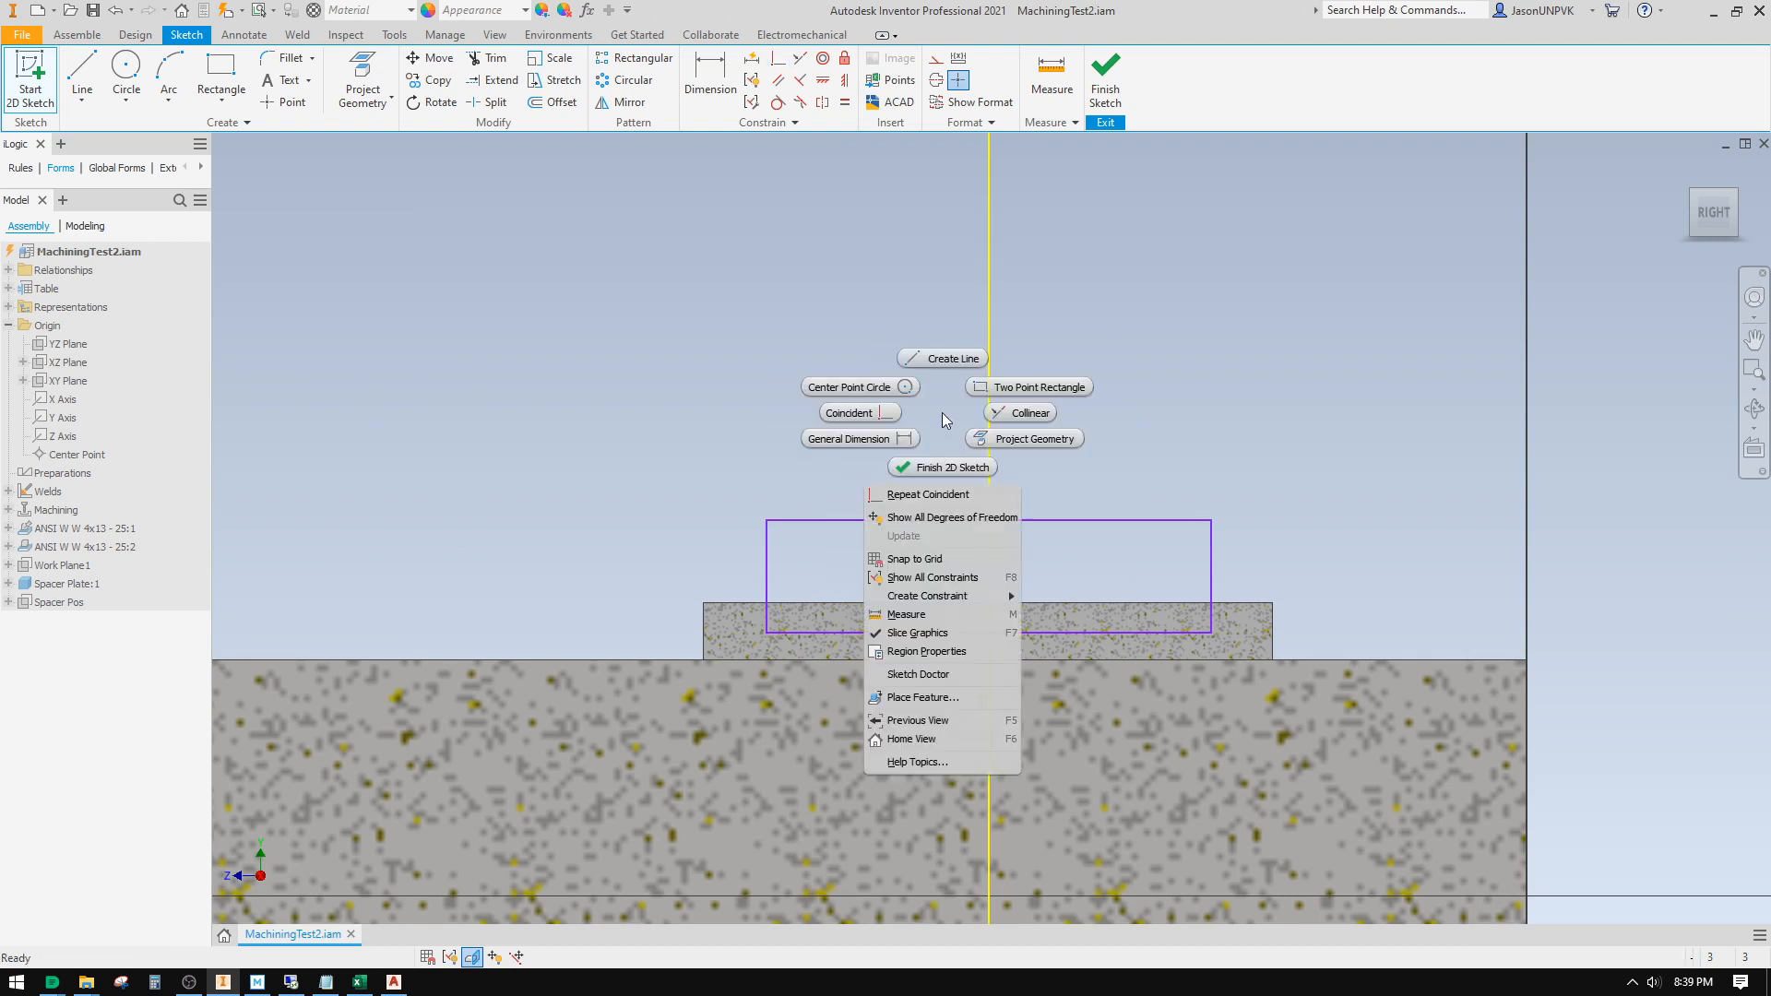
click(951, 421)
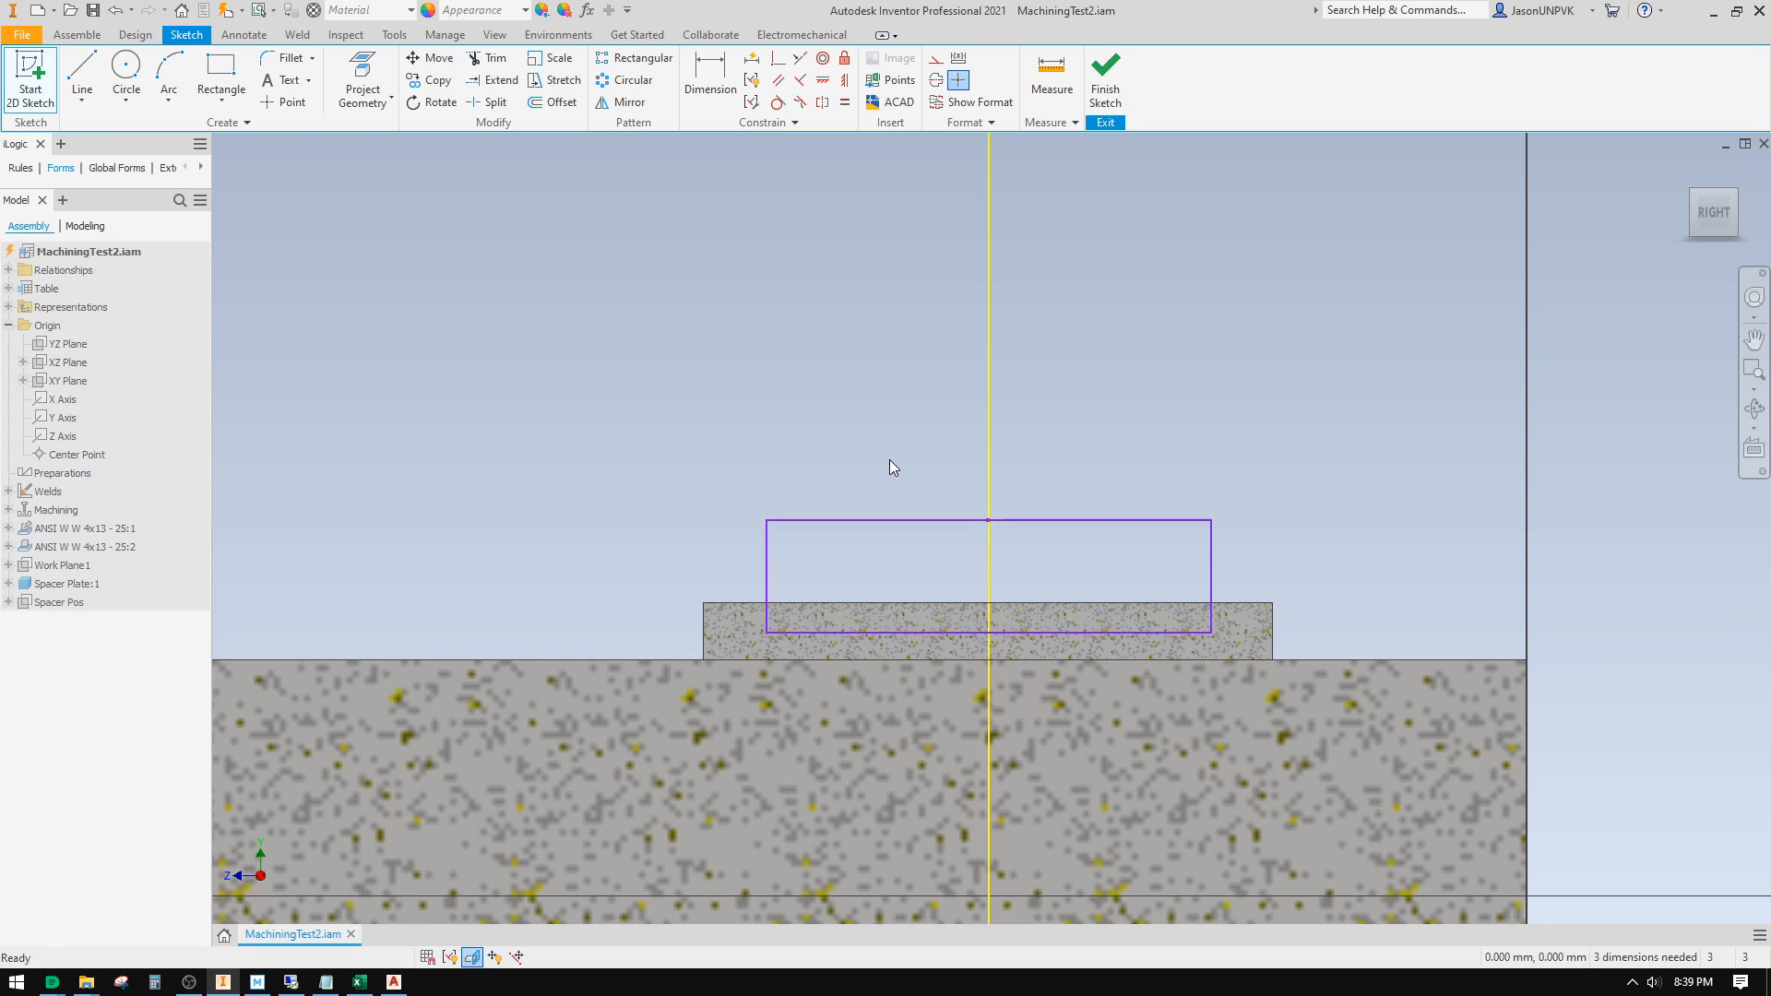
Step: Make the rectangle's top edge collinear with the spacer plate's top edge
scroll(874, 546, up, 4)
scroll(852, 494, down, 3)
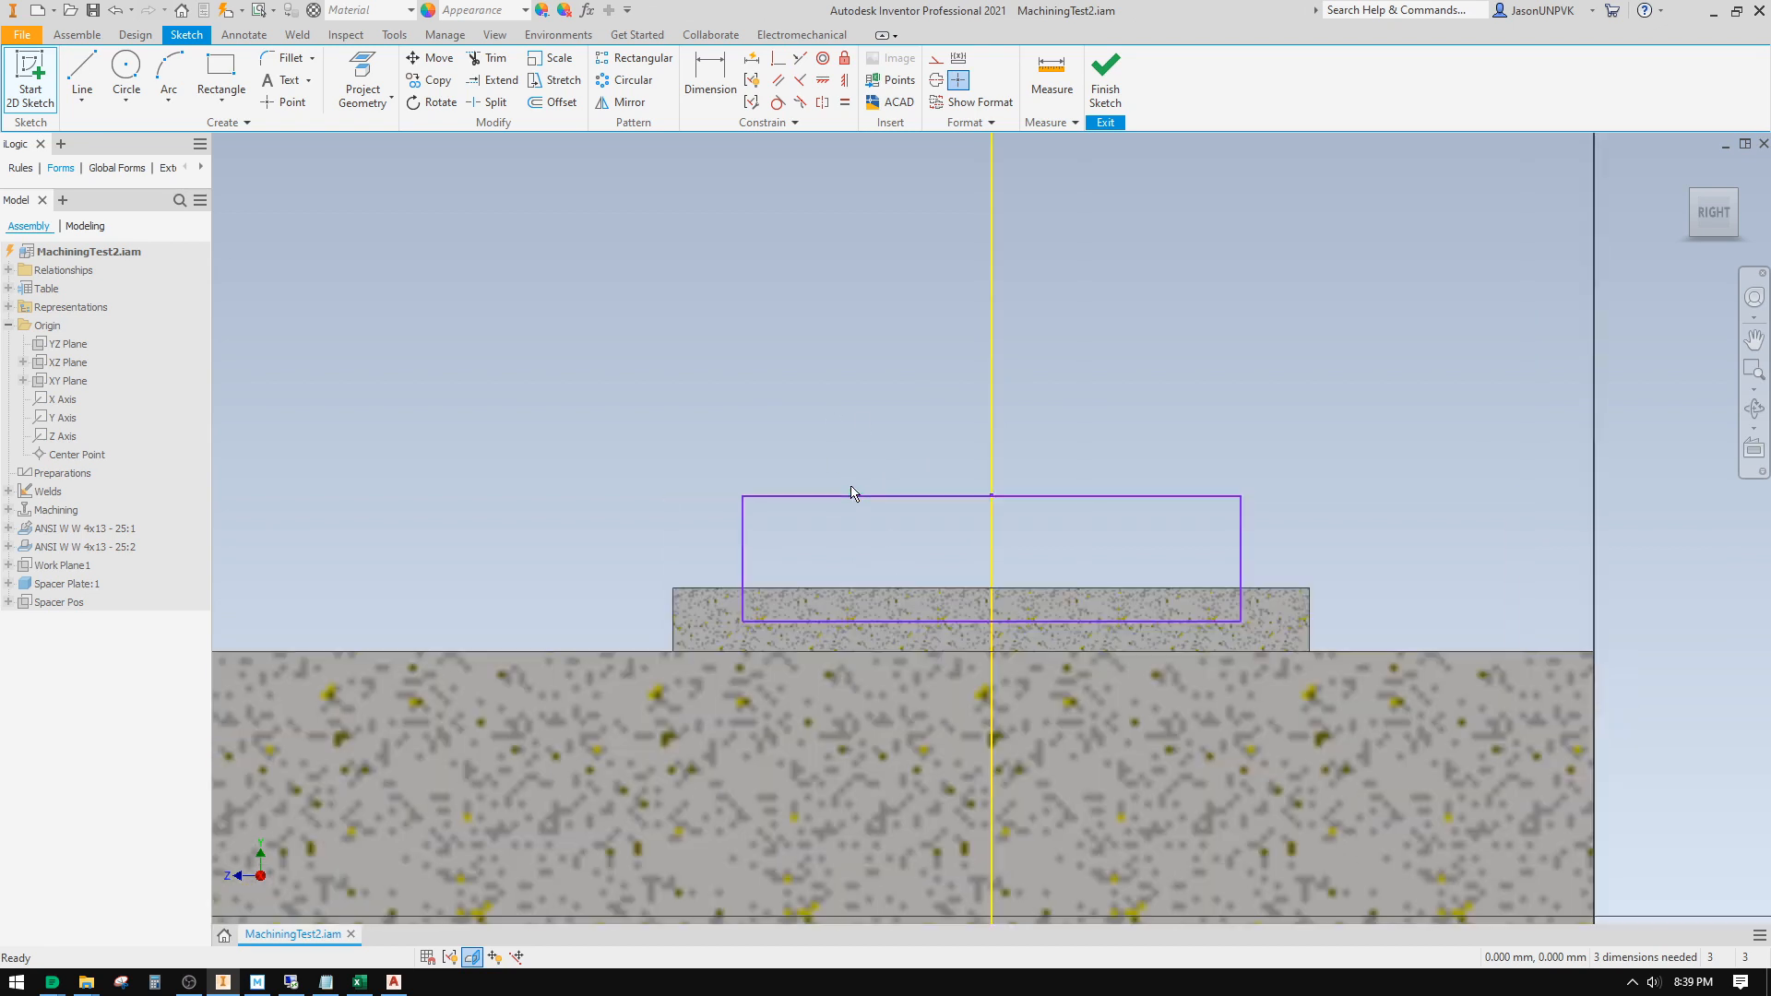
scroll(838, 474, down, 4)
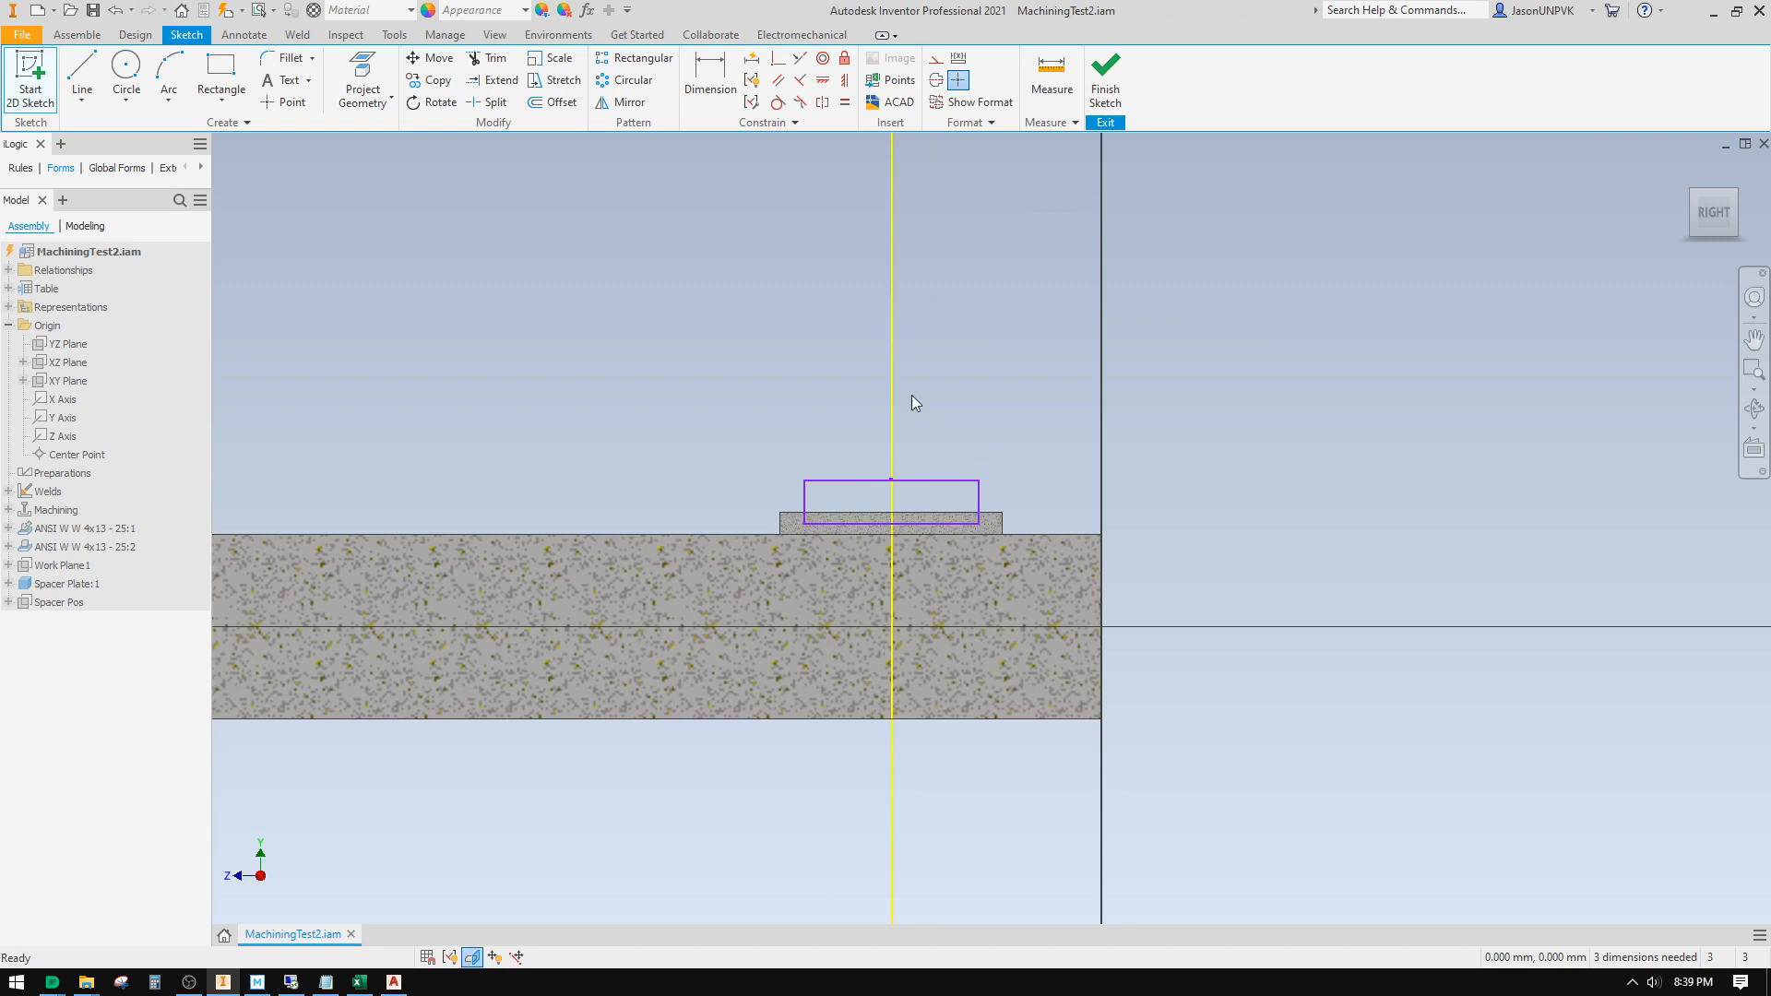
right_click(794, 373)
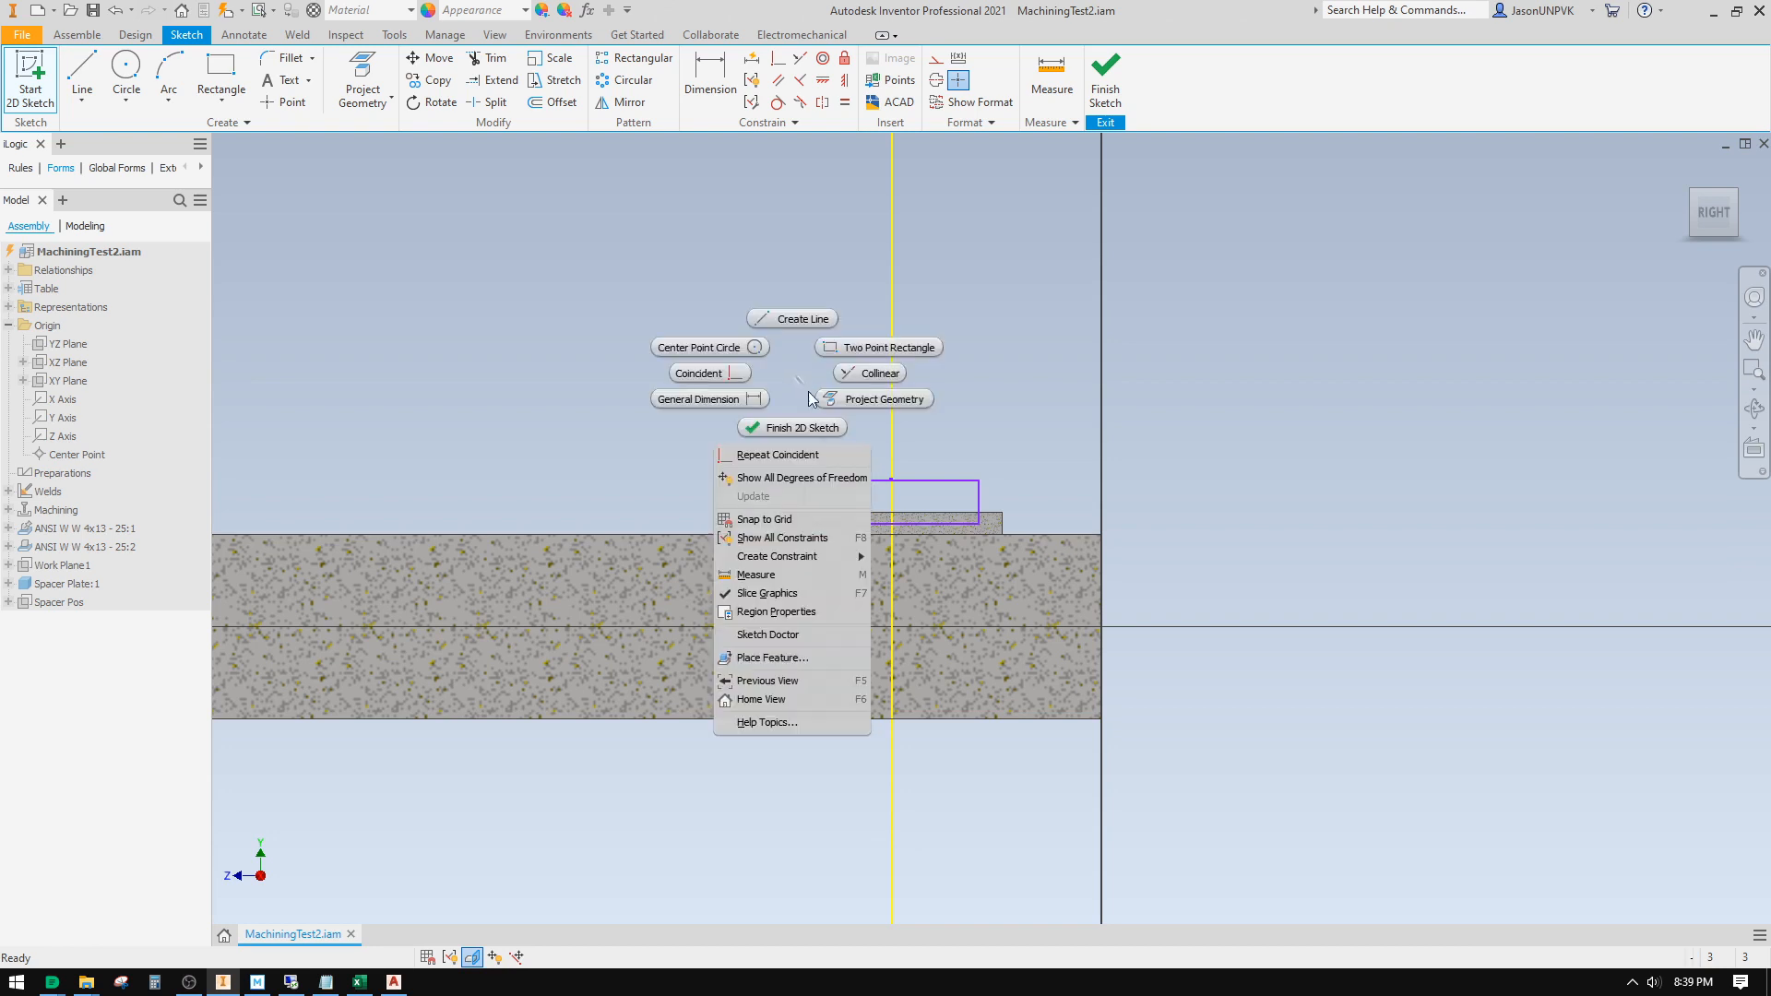
click(863, 374)
click(952, 482)
click(968, 514)
right_click(977, 409)
click(1018, 410)
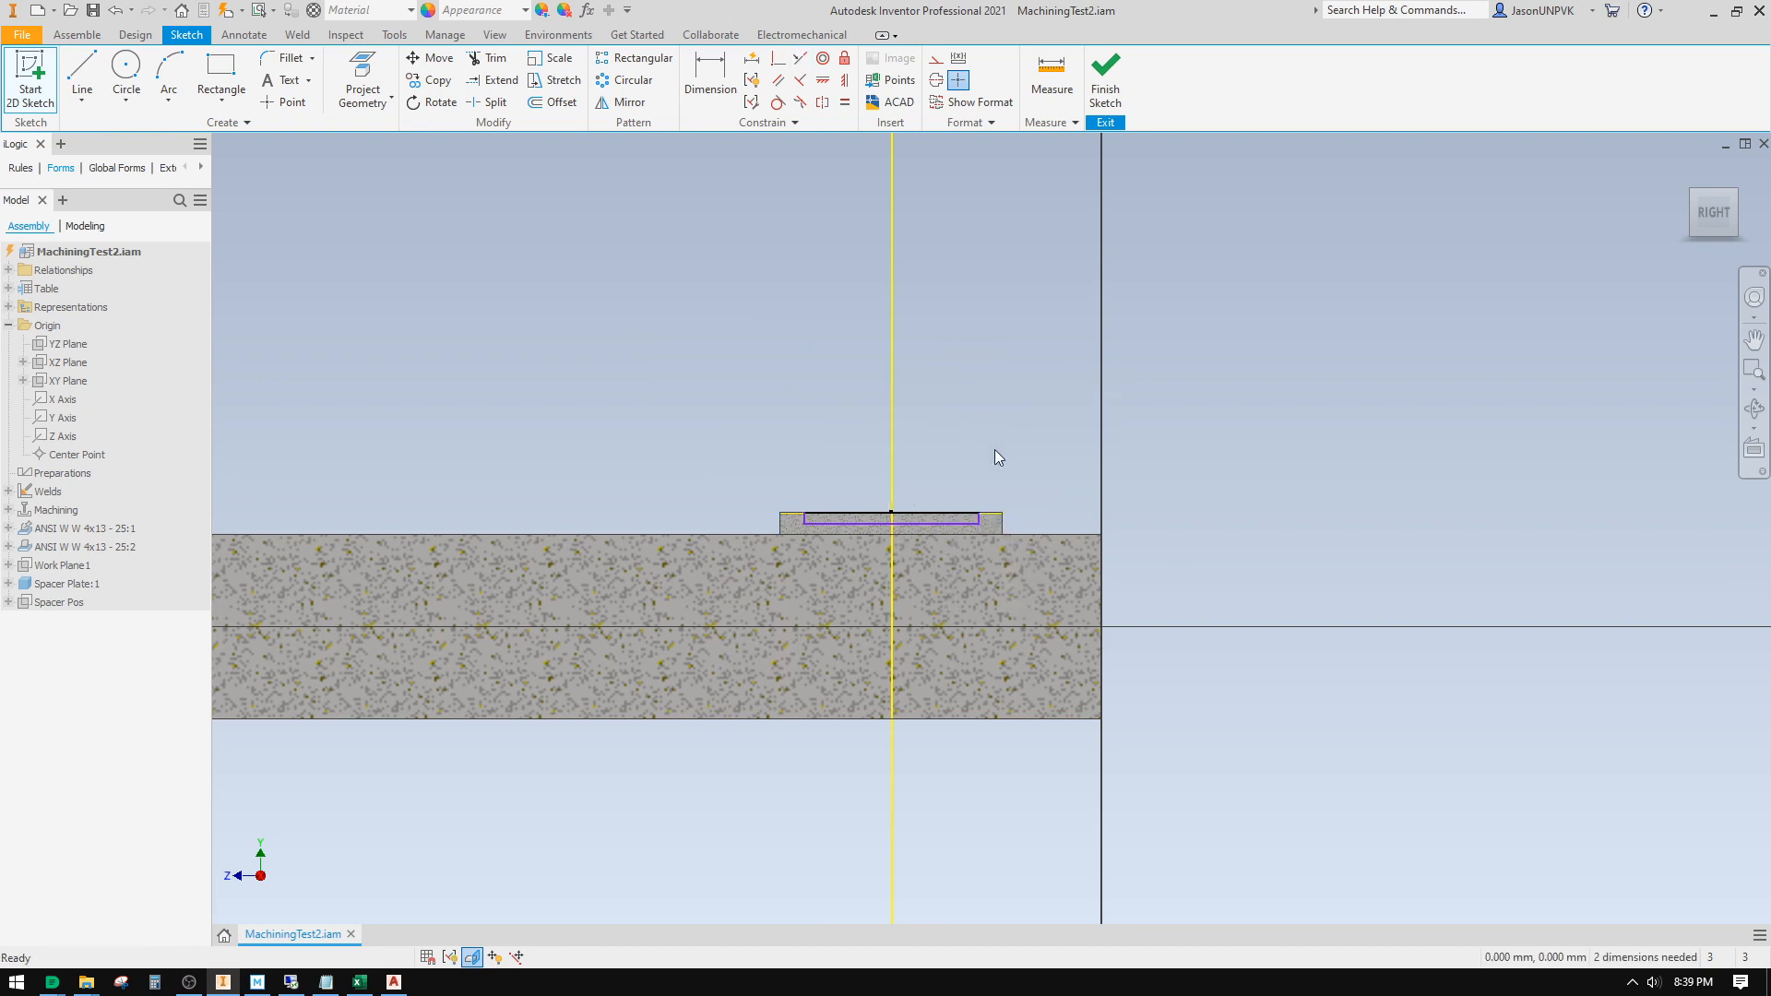
scroll(926, 525, up, 5)
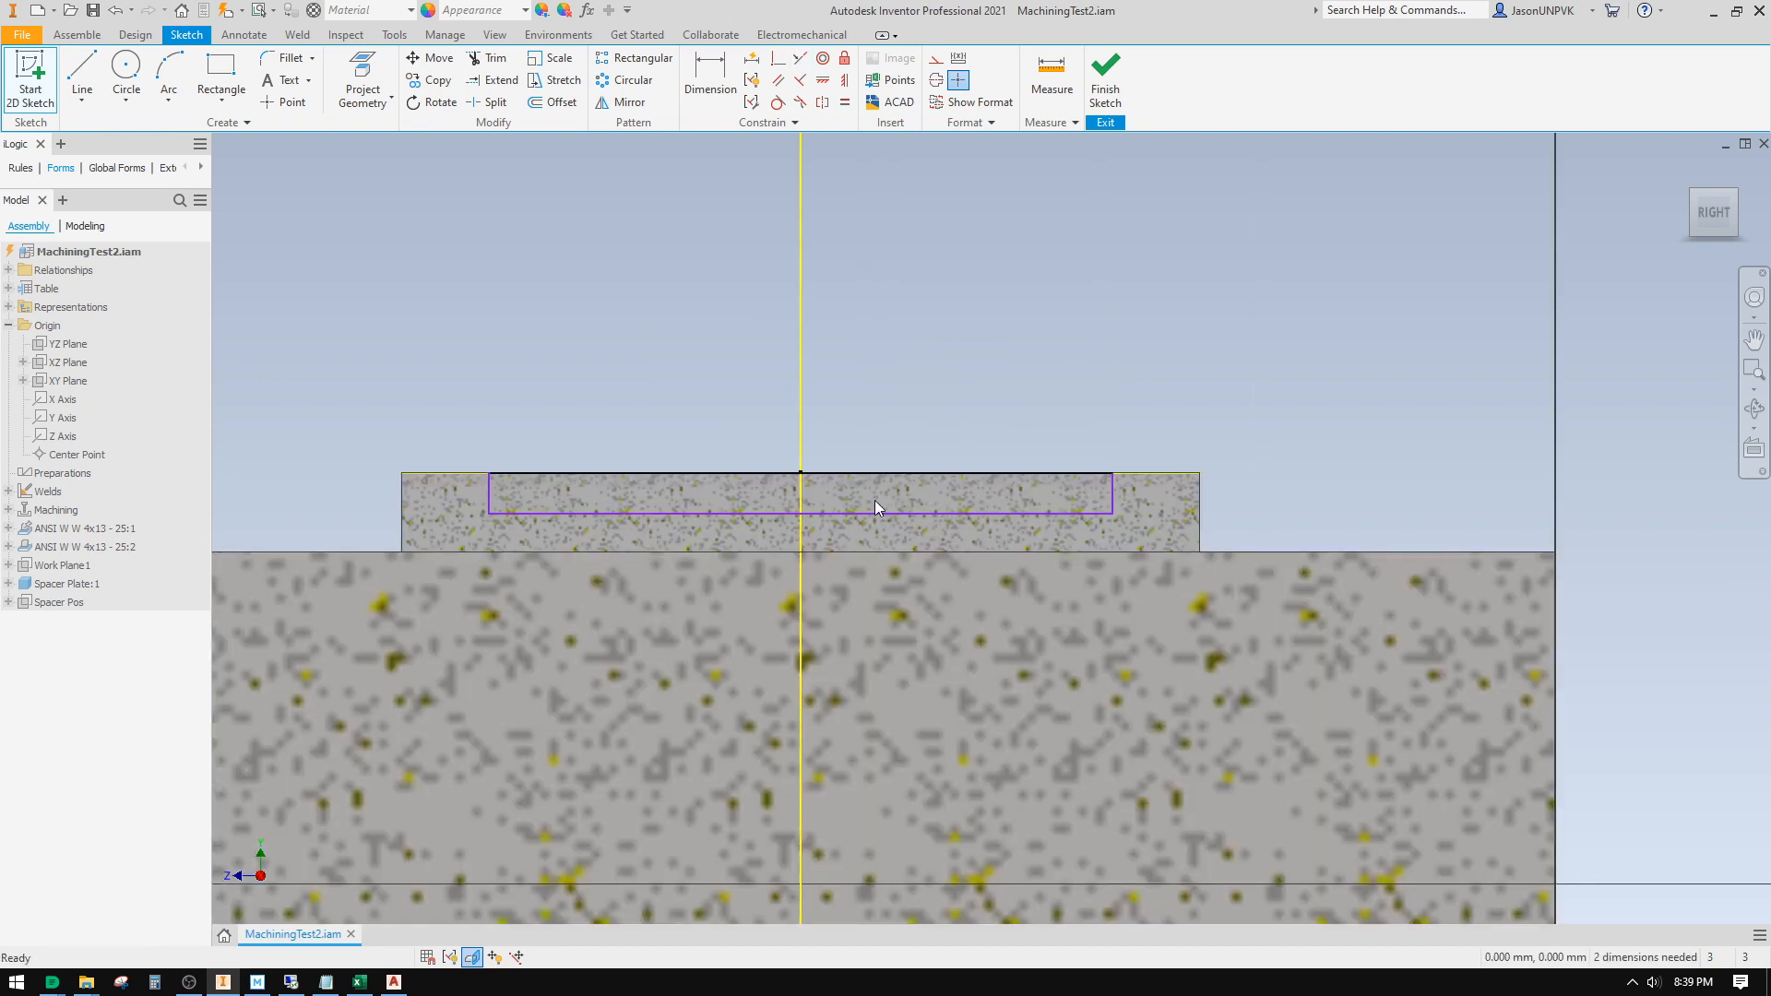
right_click(1027, 362)
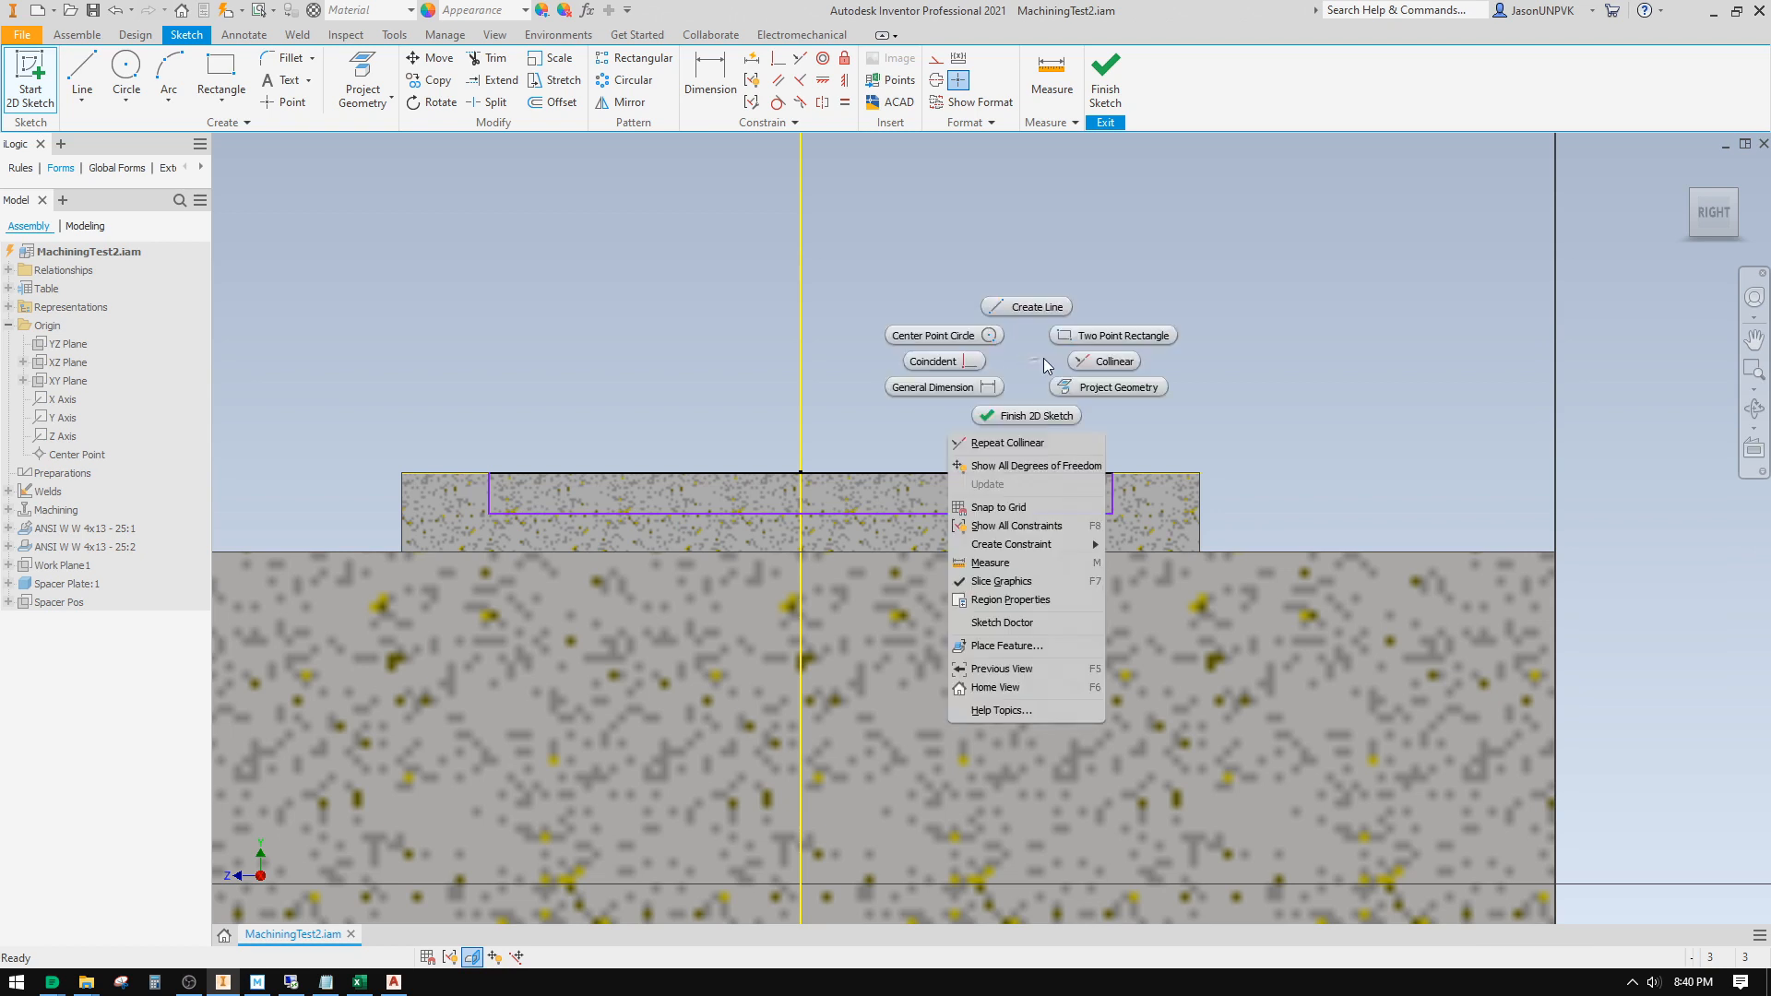
click(969, 391)
scroll(1058, 369, down, 4)
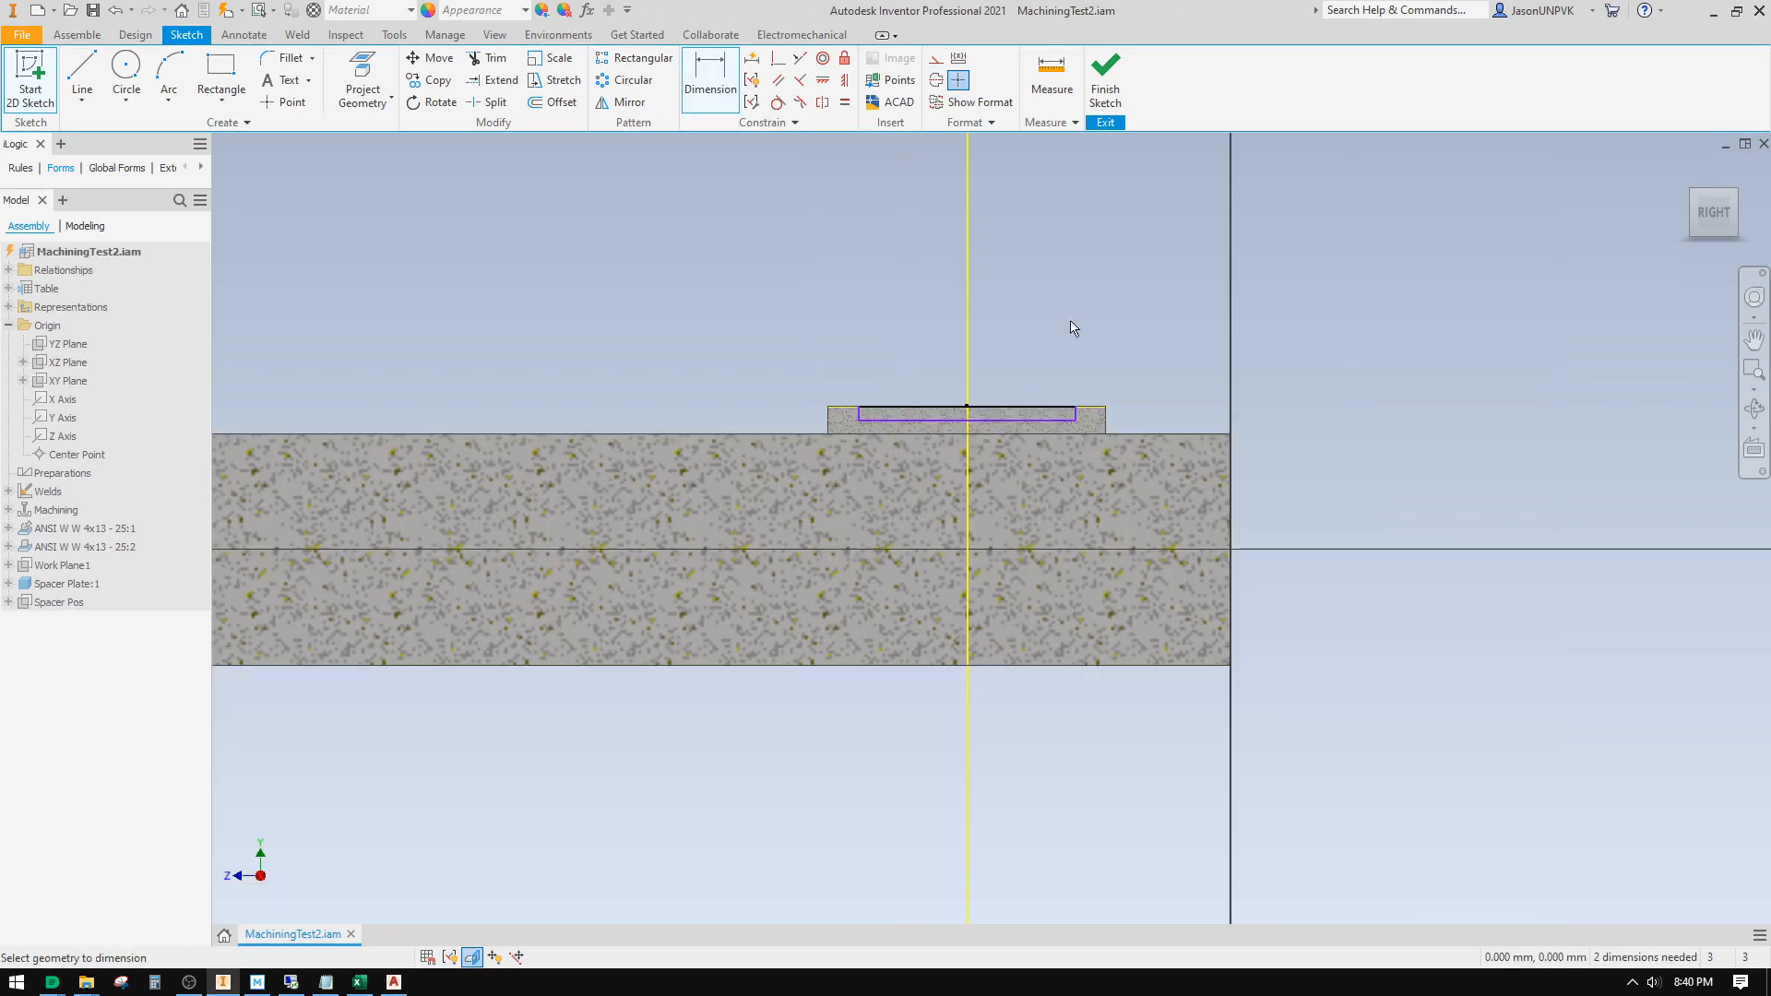
right_click(1071, 317)
click(1120, 321)
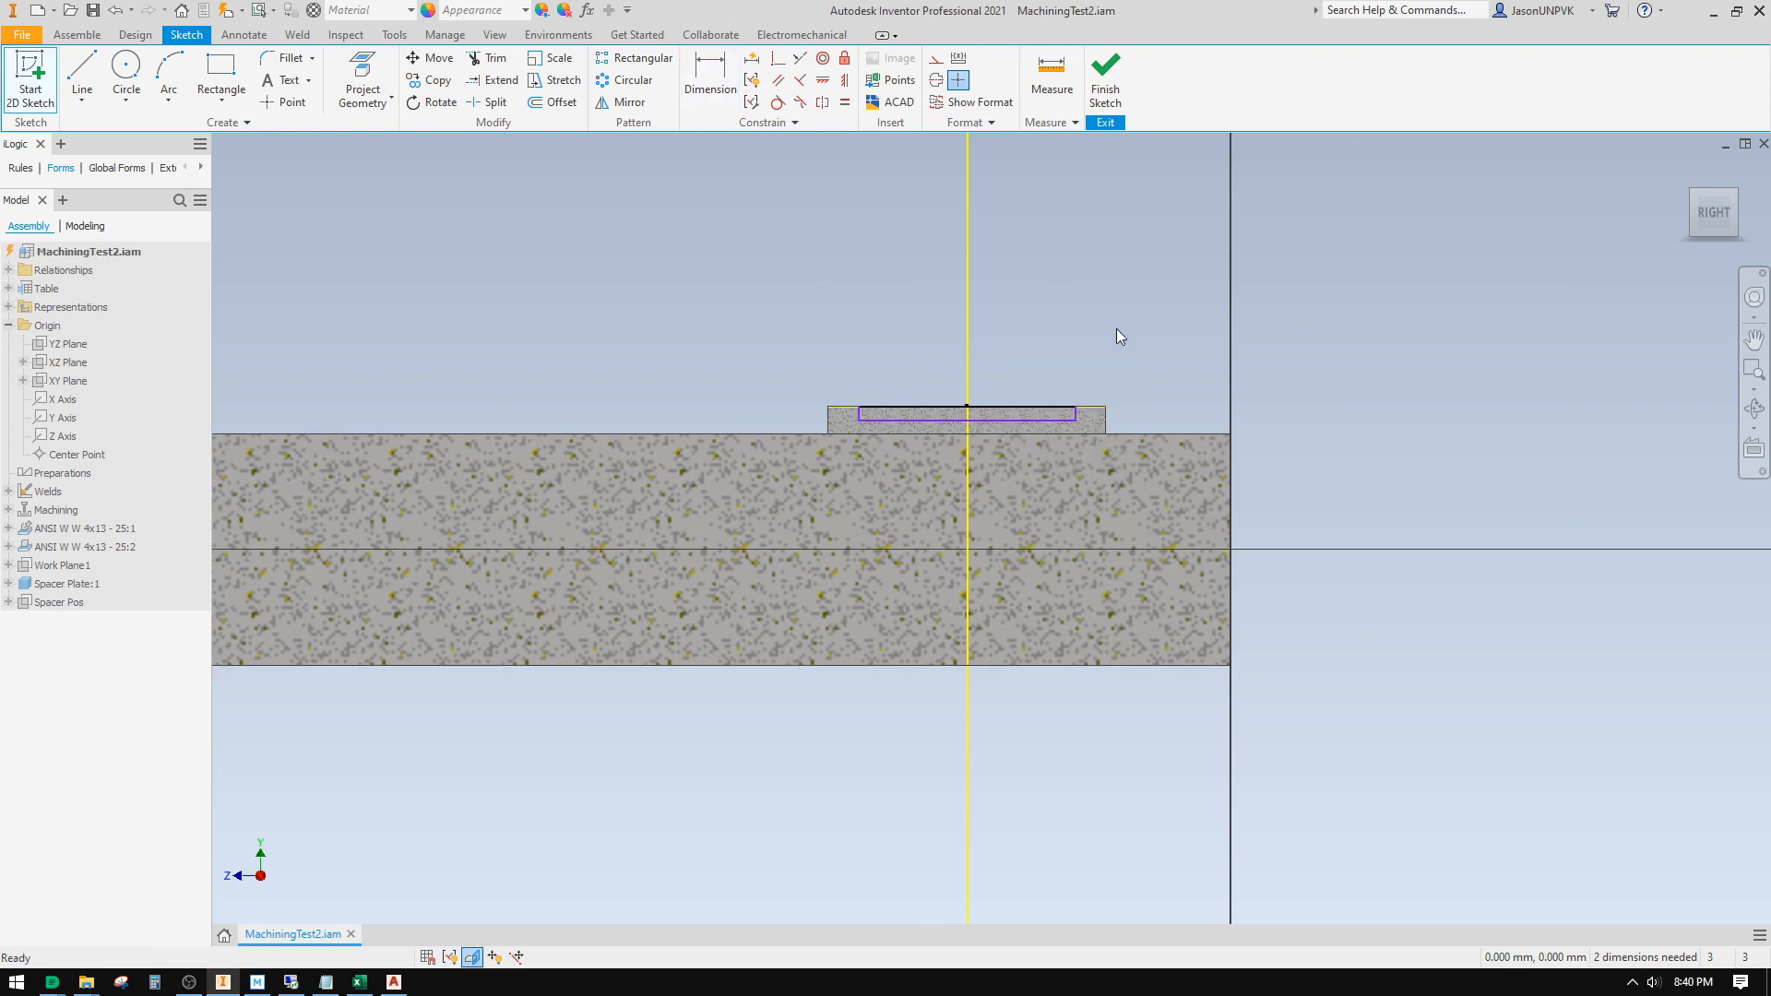
right_click(1117, 336)
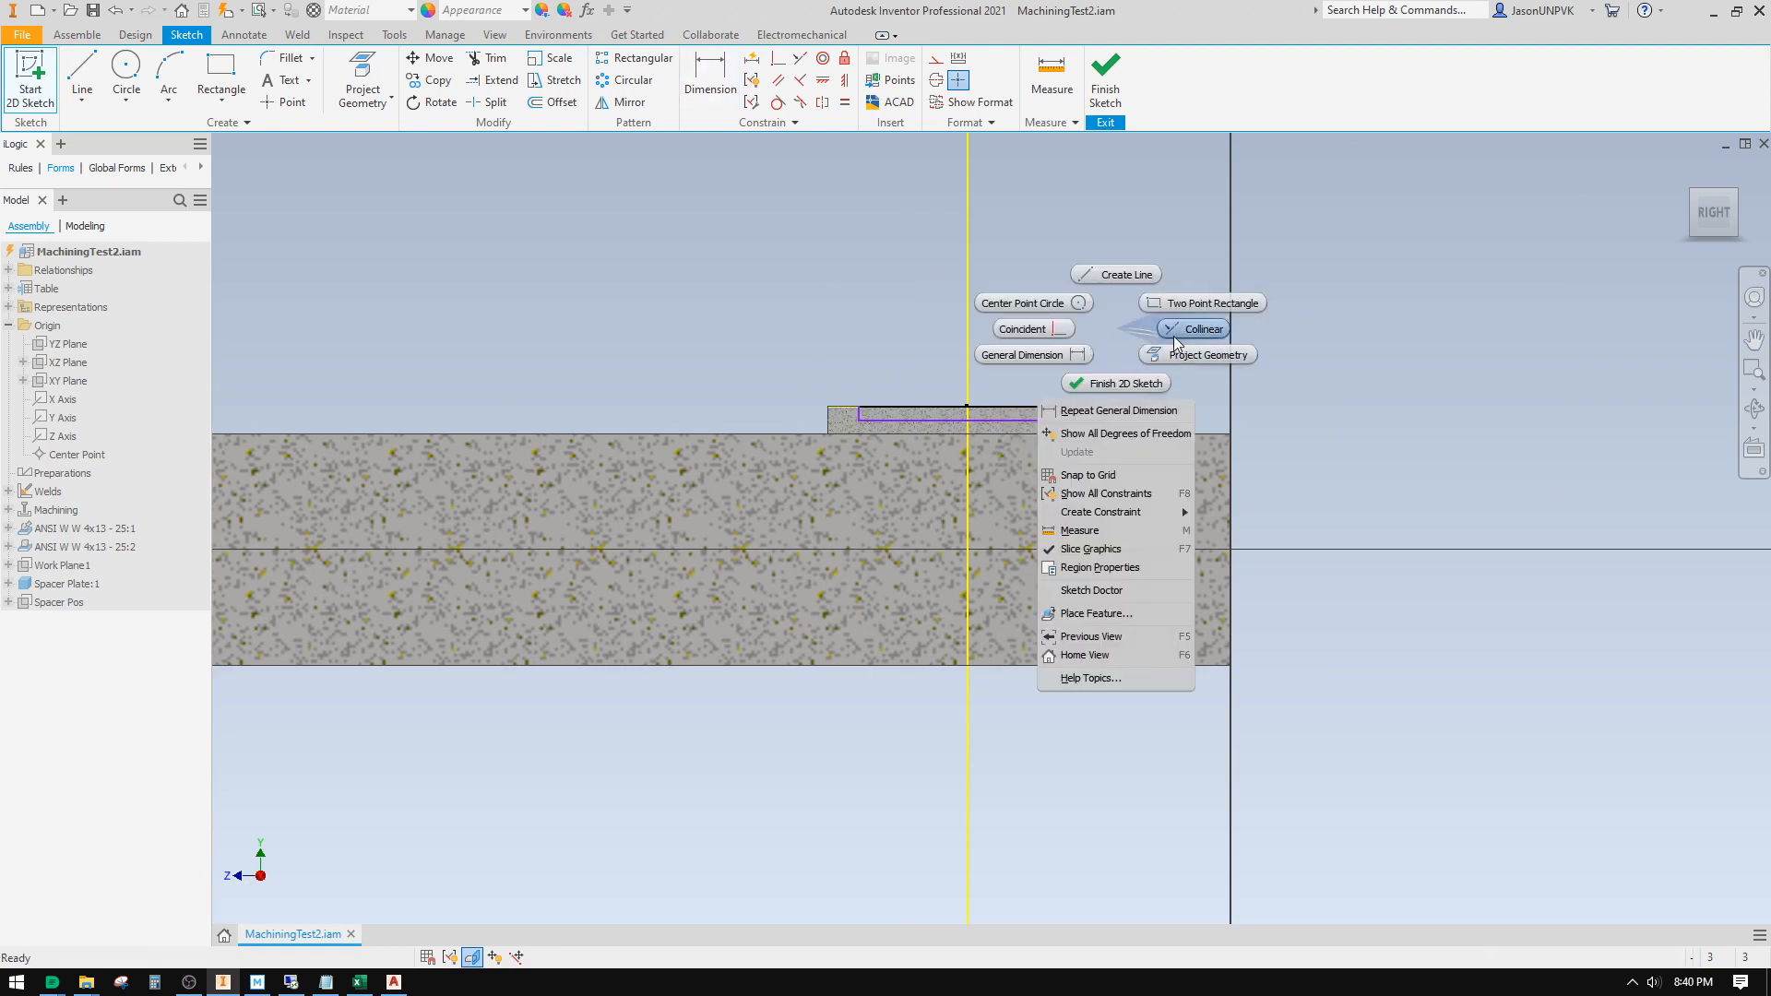
click(1174, 336)
click(1163, 666)
right_click(1315, 503)
click(1251, 526)
right_click(1276, 615)
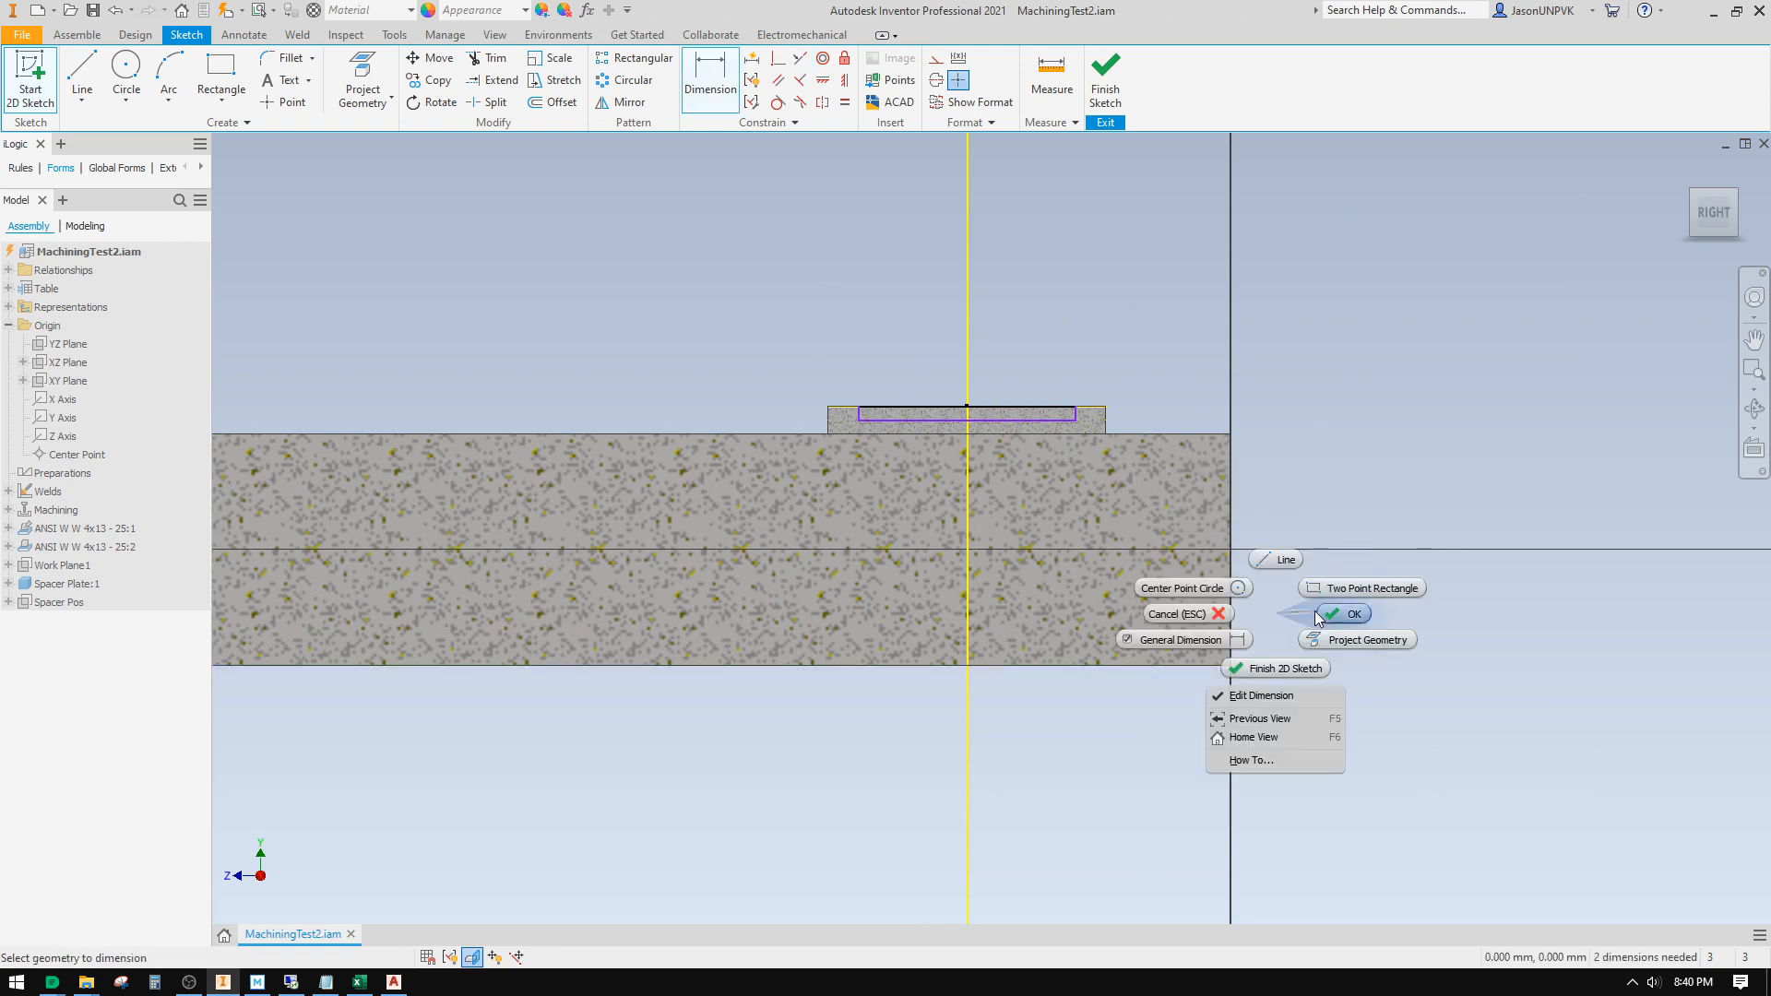
click(1173, 615)
right_click(1288, 650)
click(1219, 675)
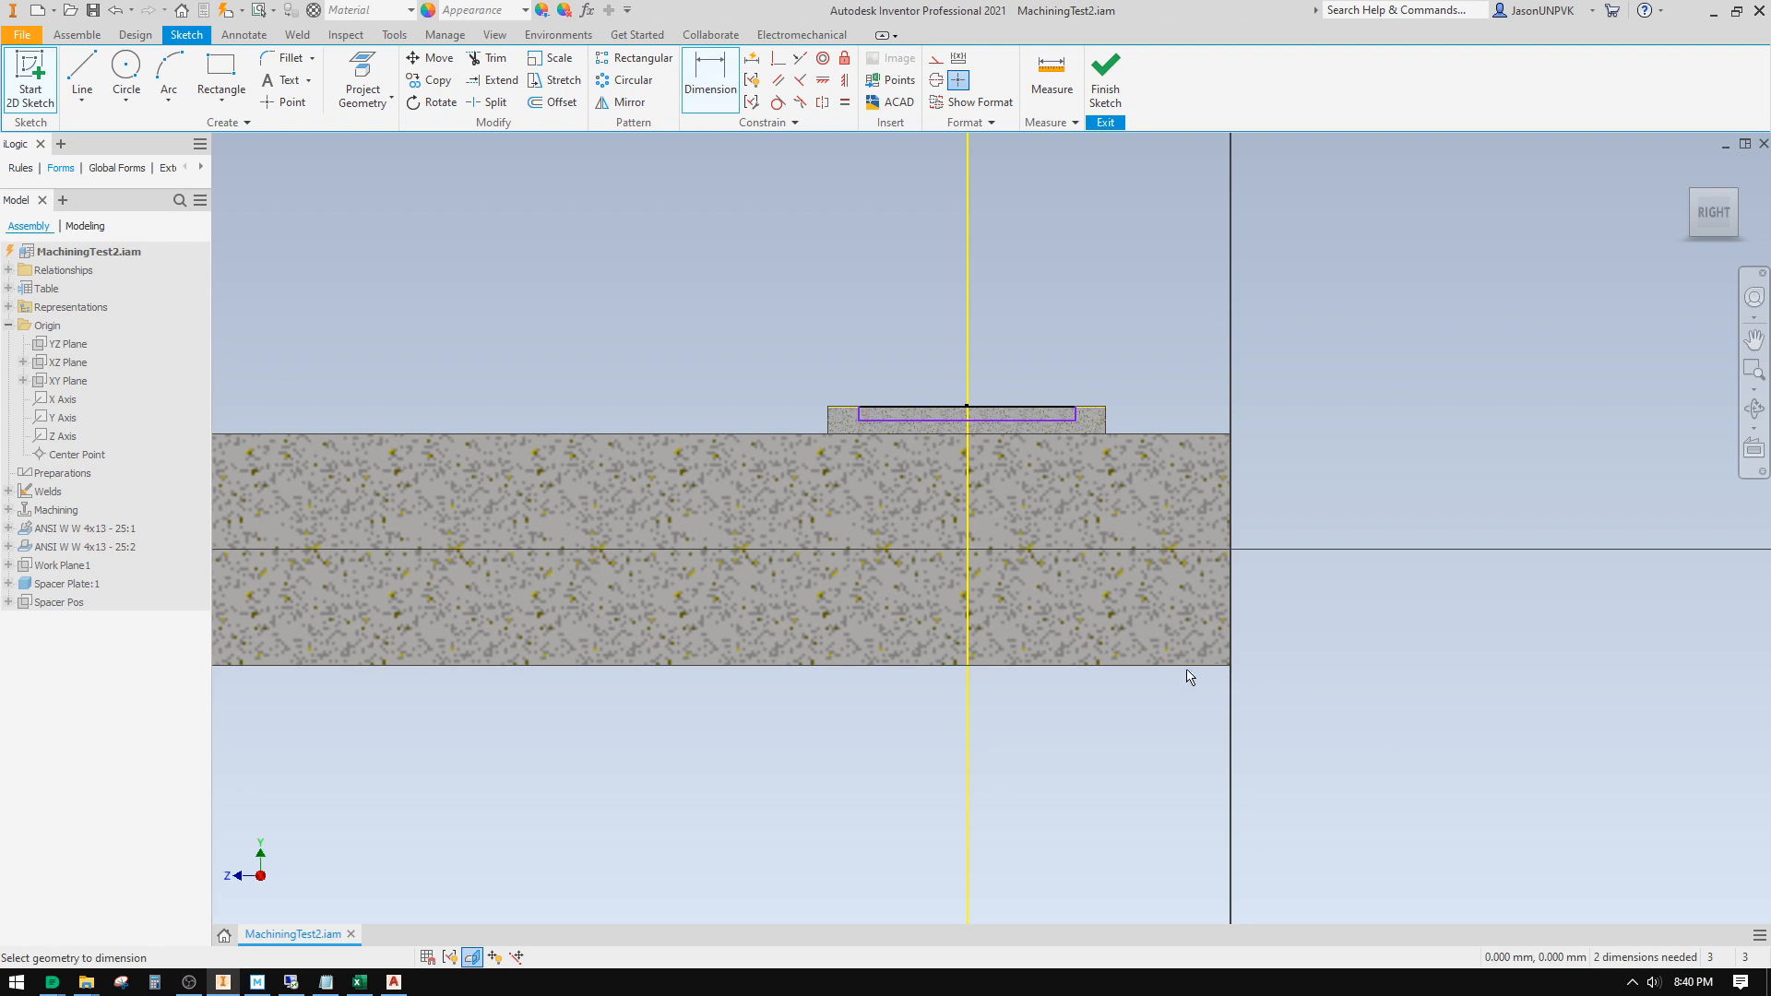
Step: Project the lower beam's bottom edge into the machining sketch
right_click(1031, 722)
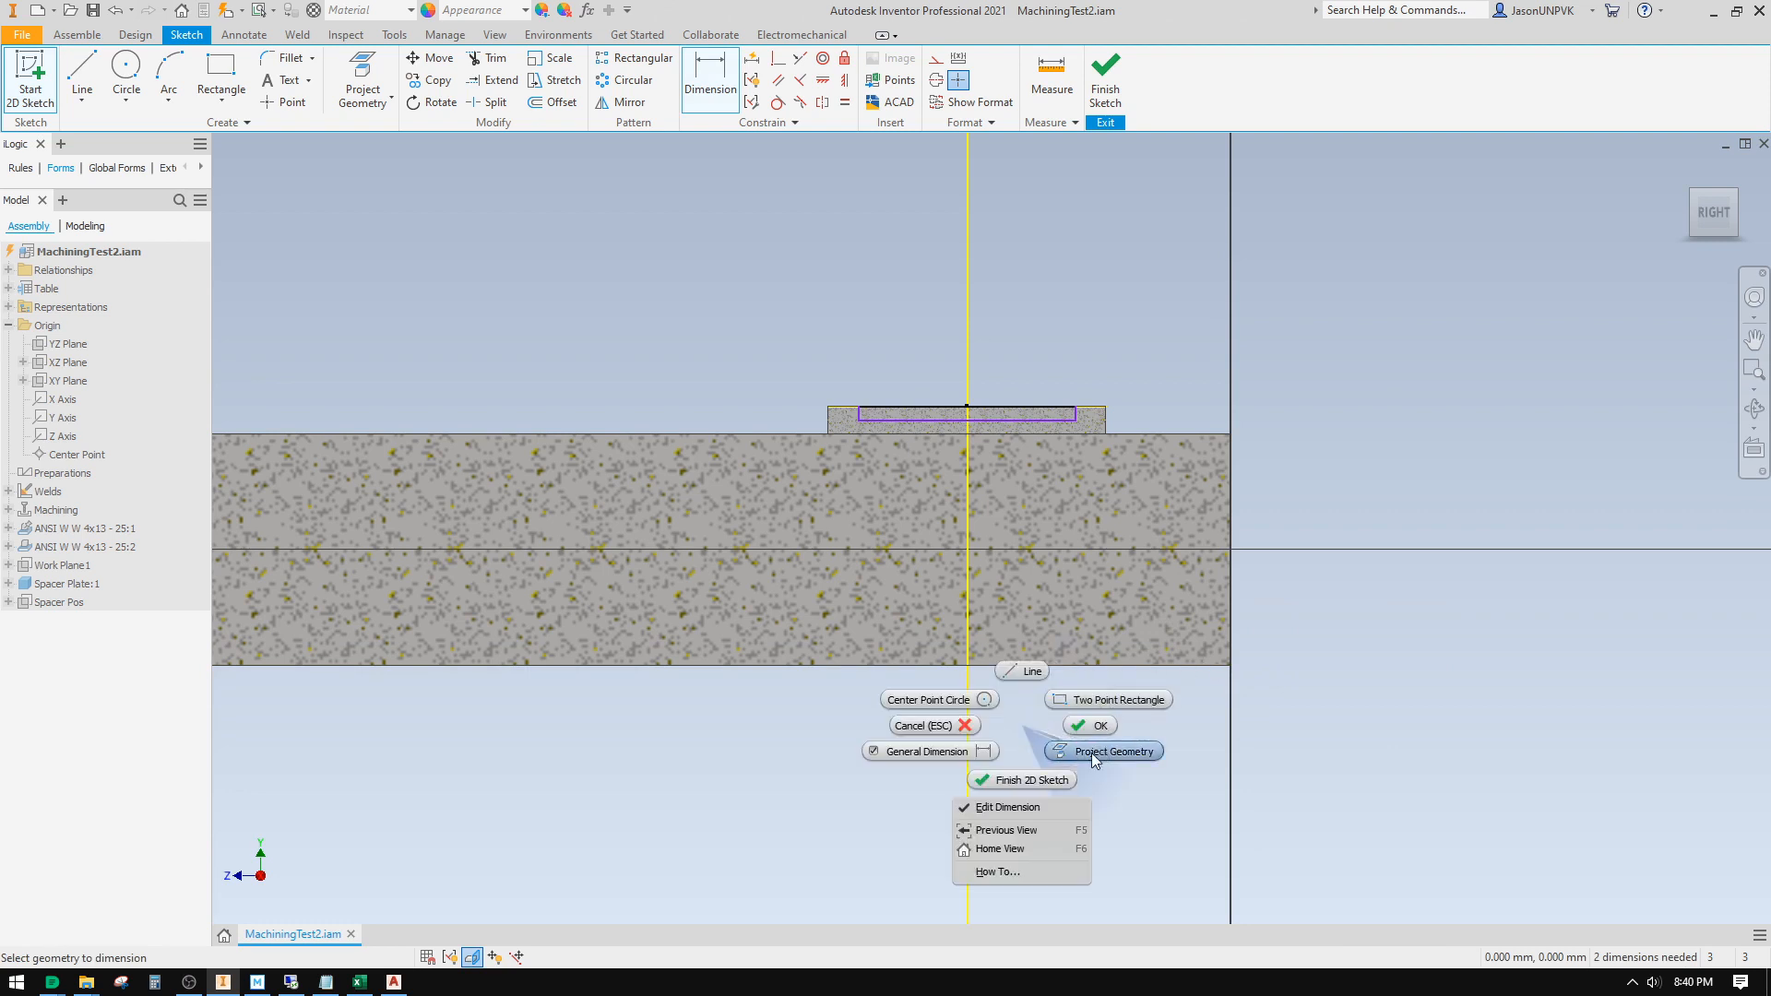
click(1093, 752)
click(1076, 667)
right_click(1069, 698)
click(1034, 716)
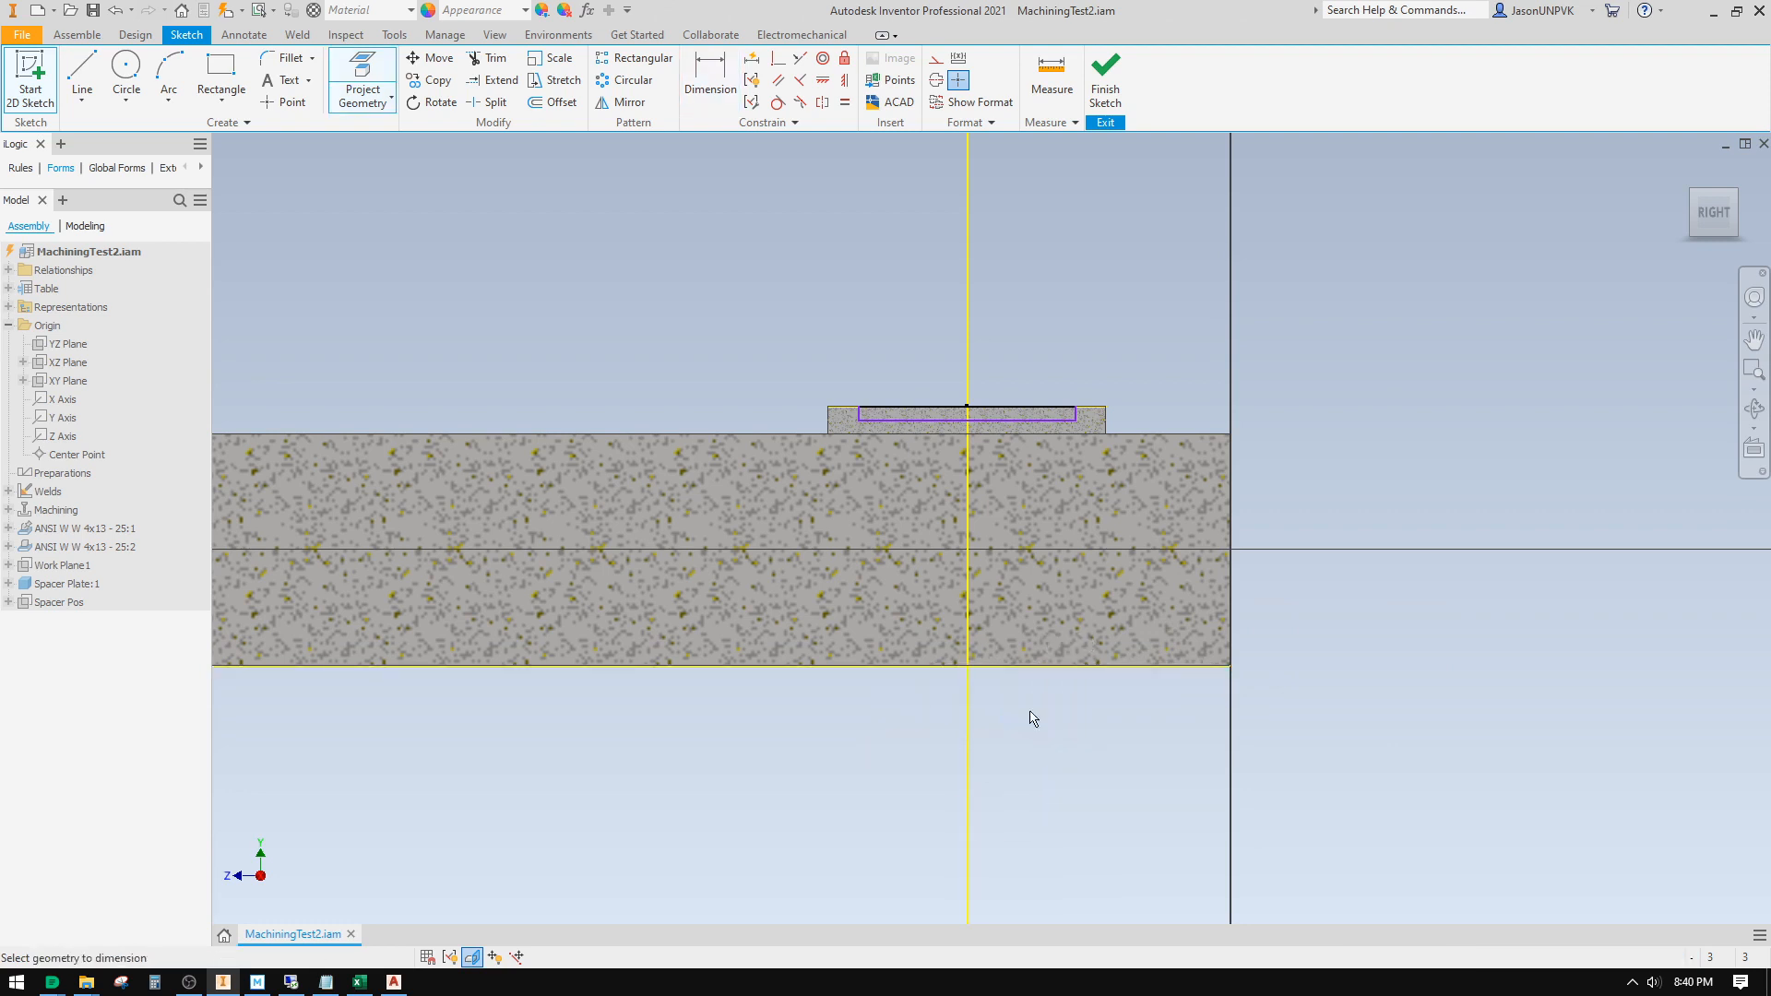
Step: Dimension the rectangle's lower edge 112 mm above the projected bottom edge of the beam
click(1048, 665)
click(1009, 441)
click(1274, 536)
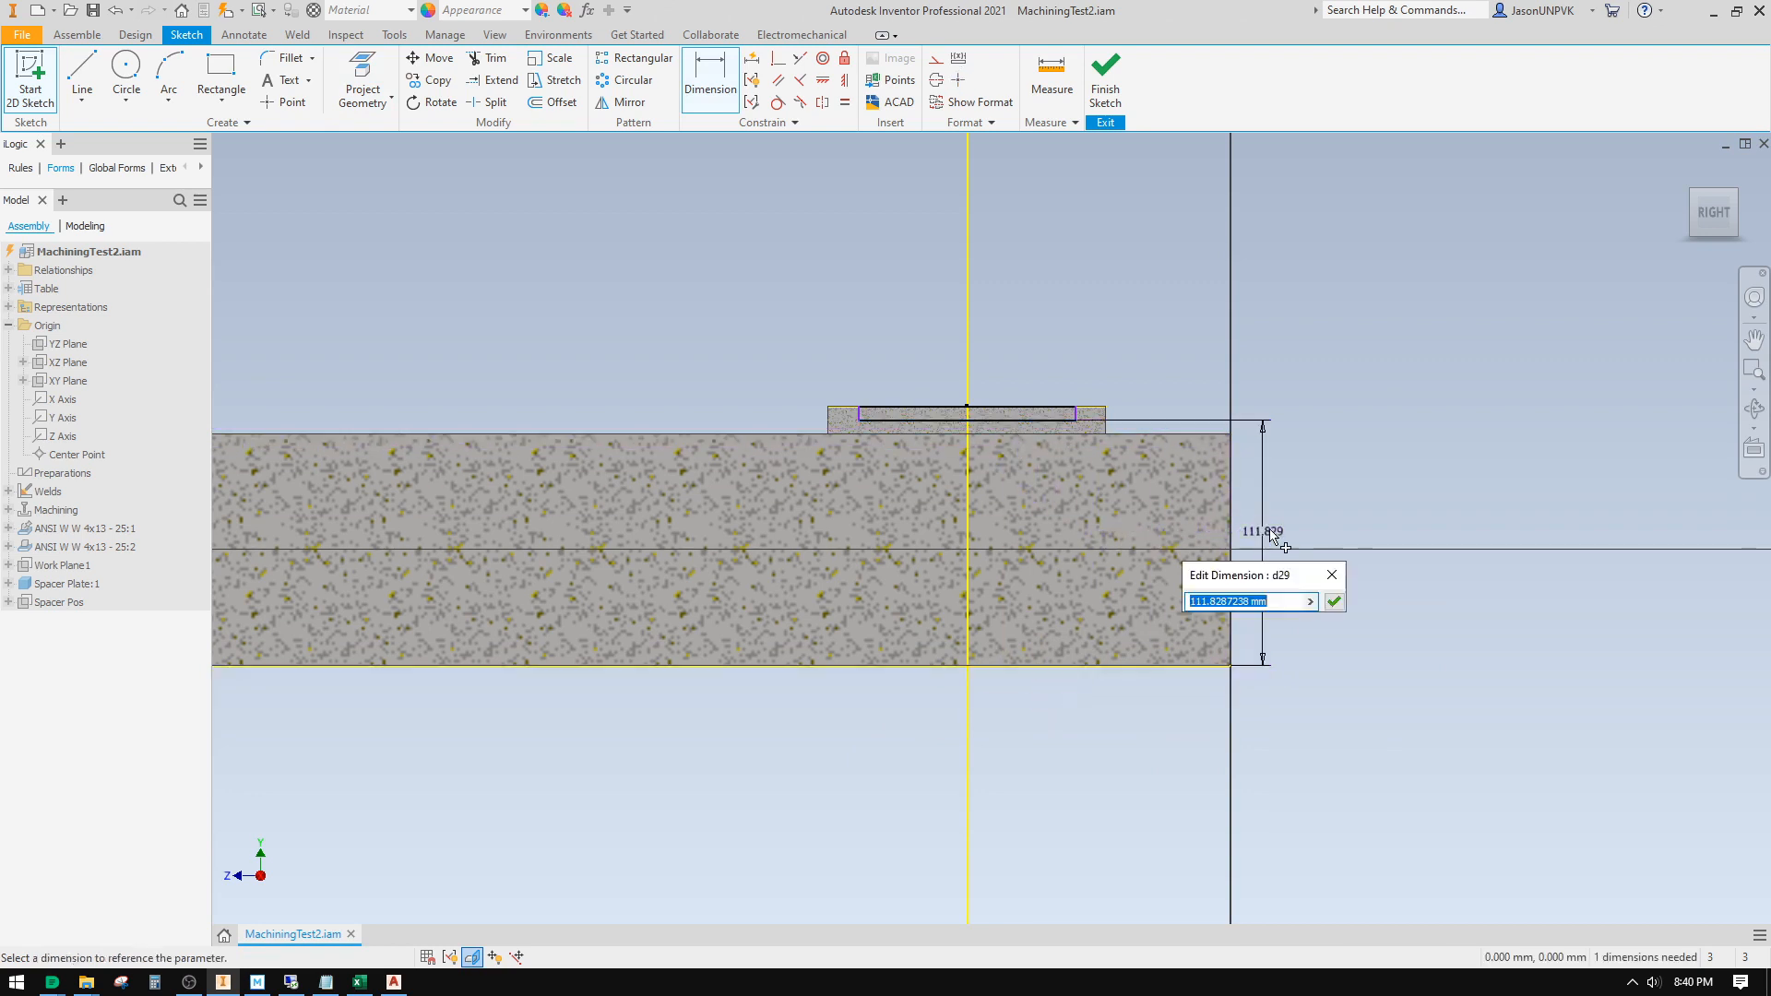
text(112)
key(Return)
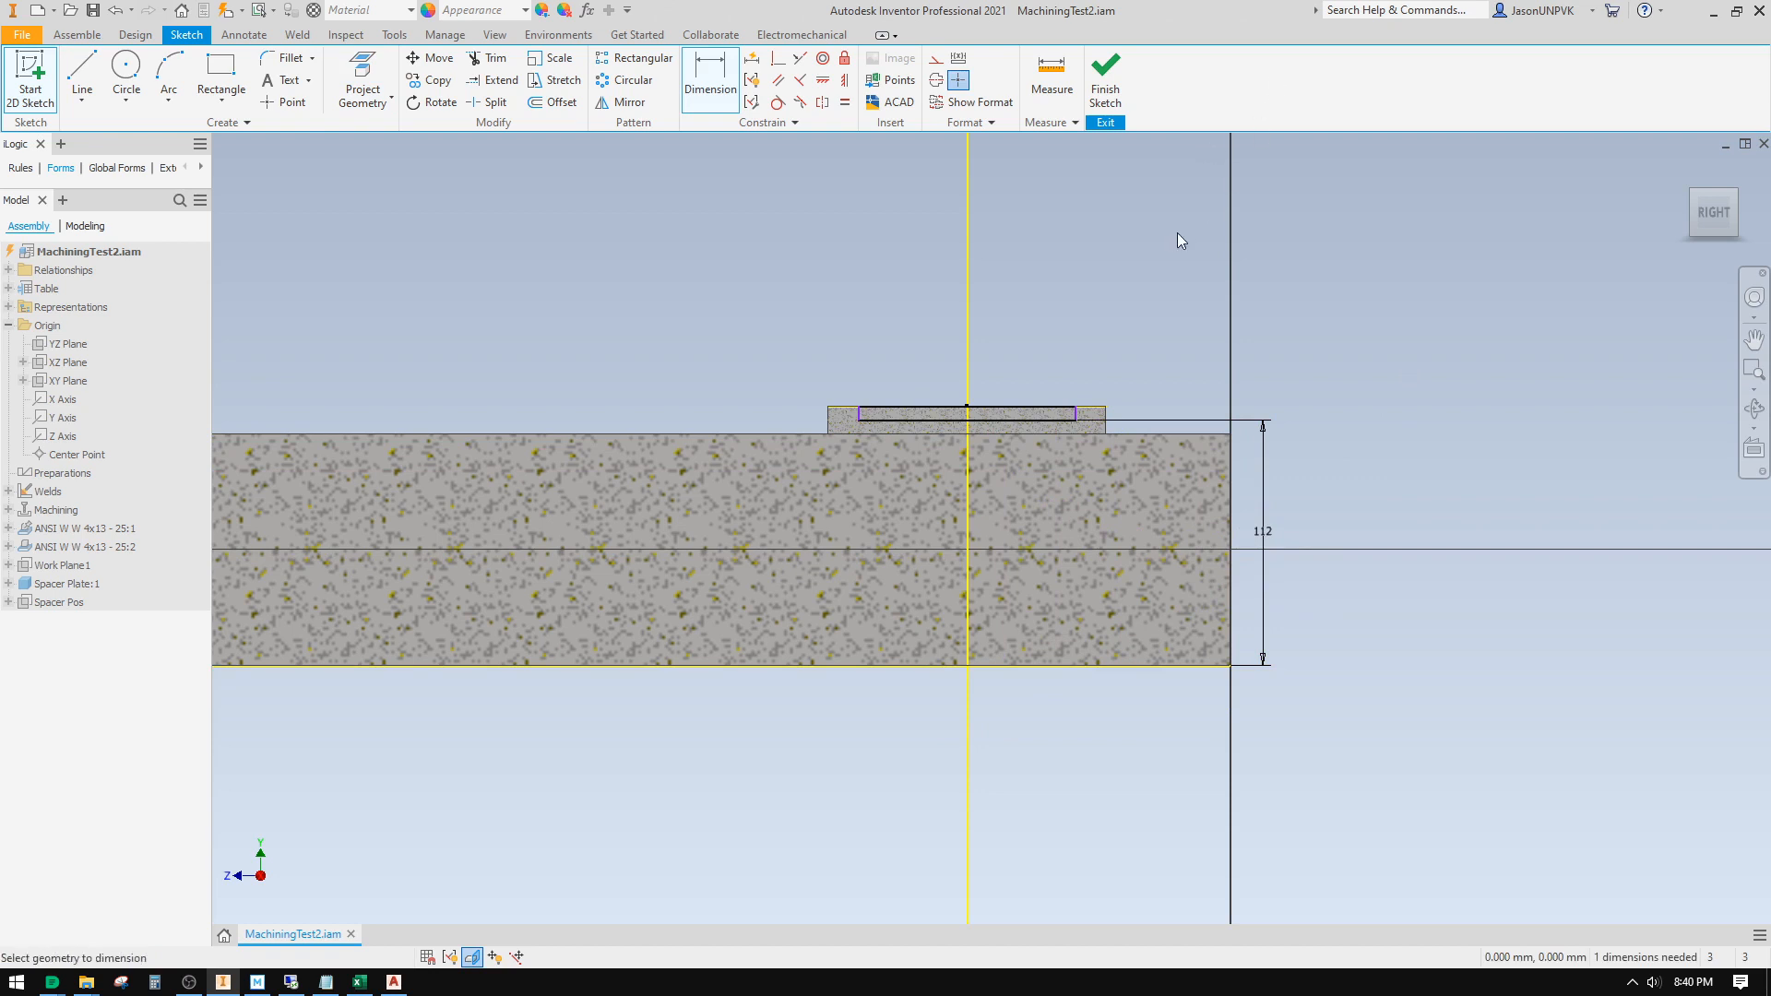
Step: Set the rectangle's width to 100 mm between its two short sides and finish the sketch
click(976, 364)
scroll(850, 426, up, 3)
click(1272, 413)
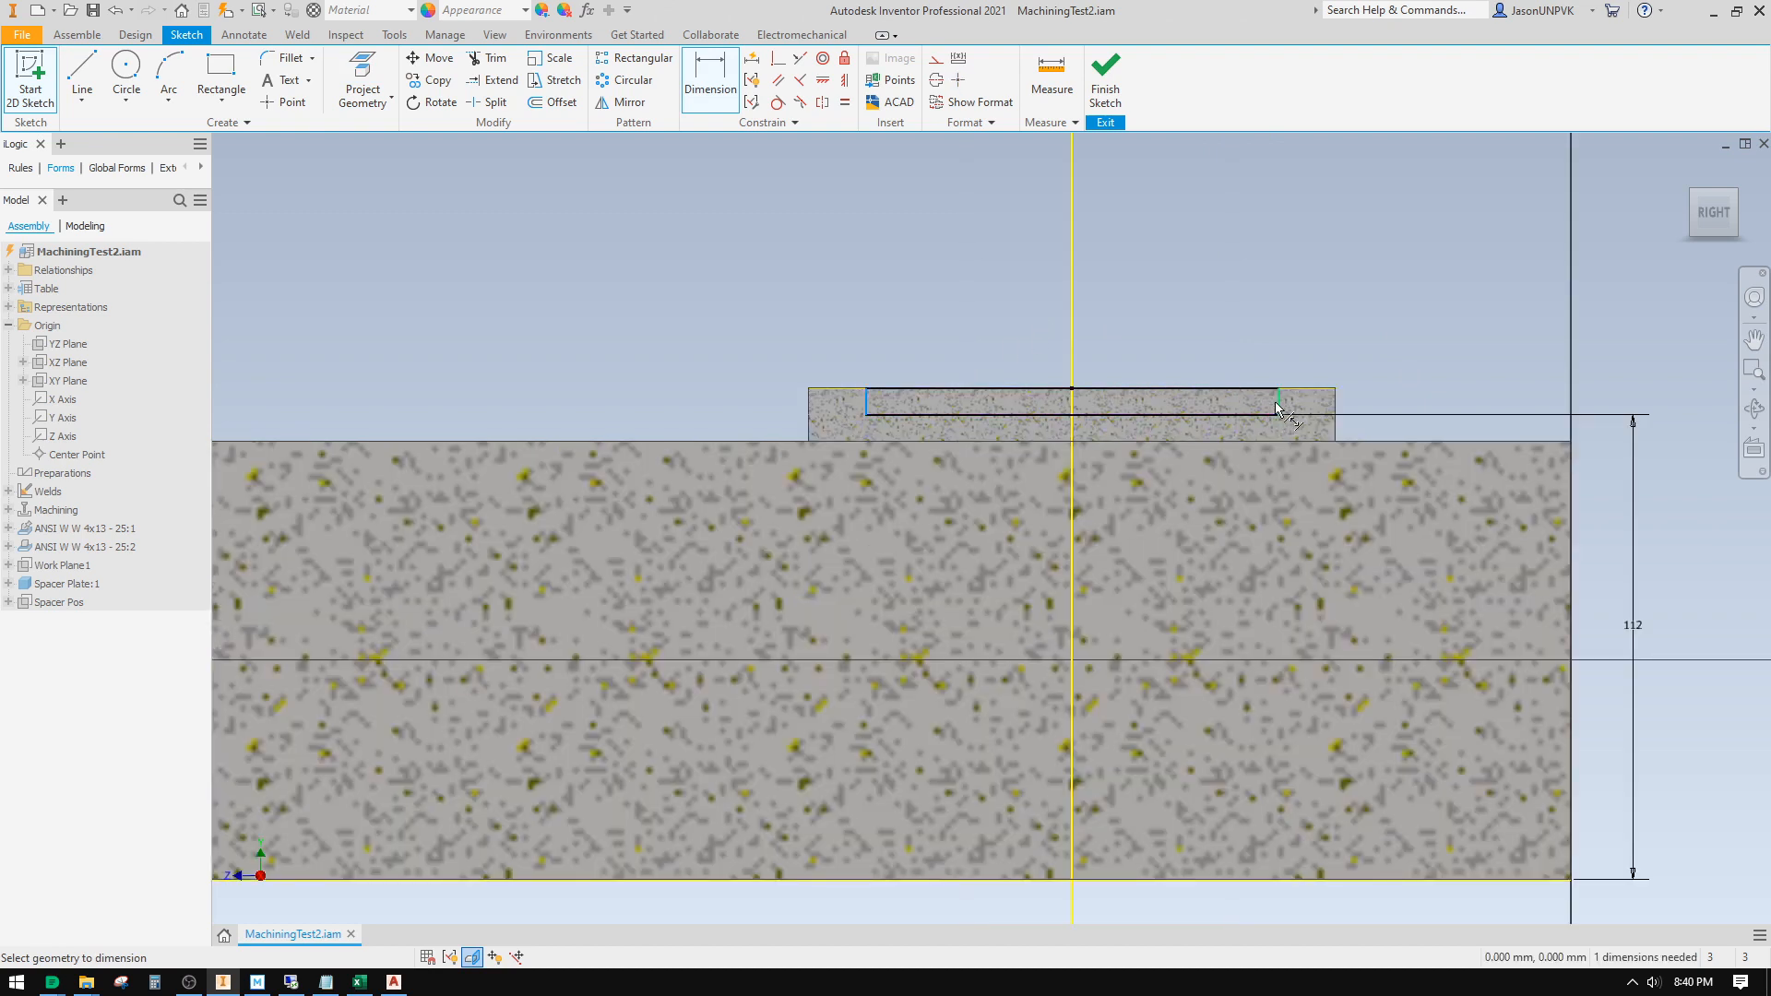
click(1015, 364)
text(100)
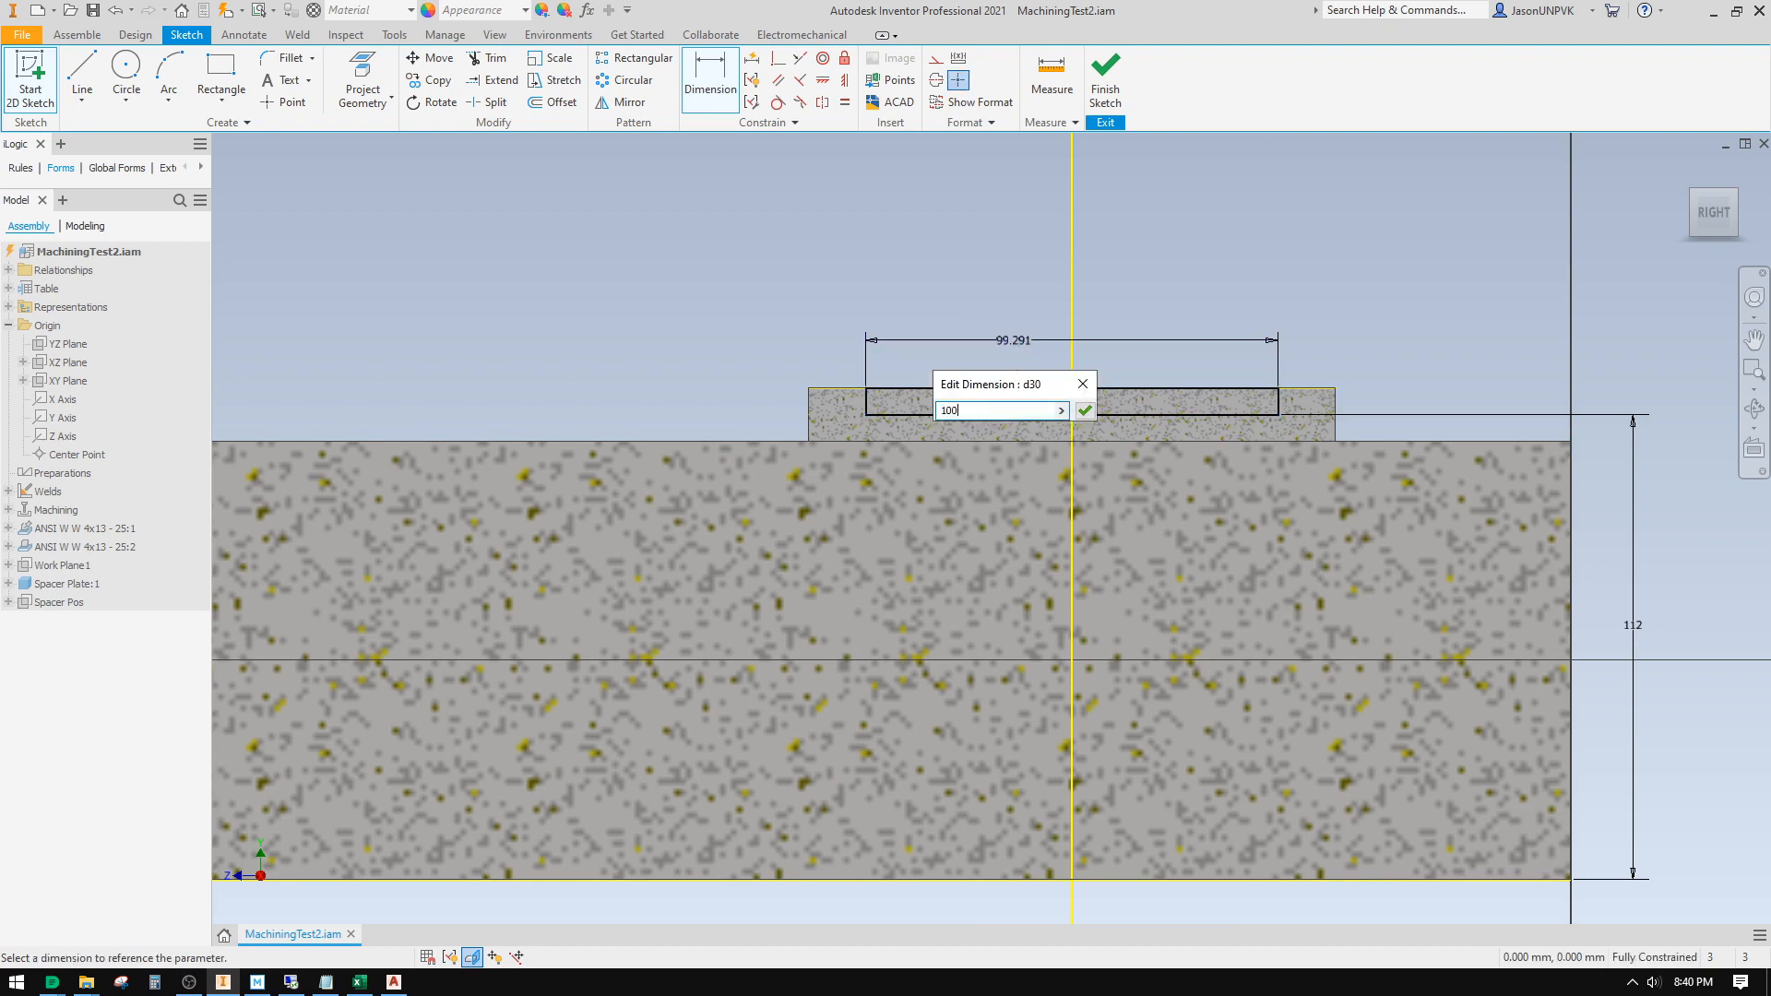
key(Return)
click(1105, 78)
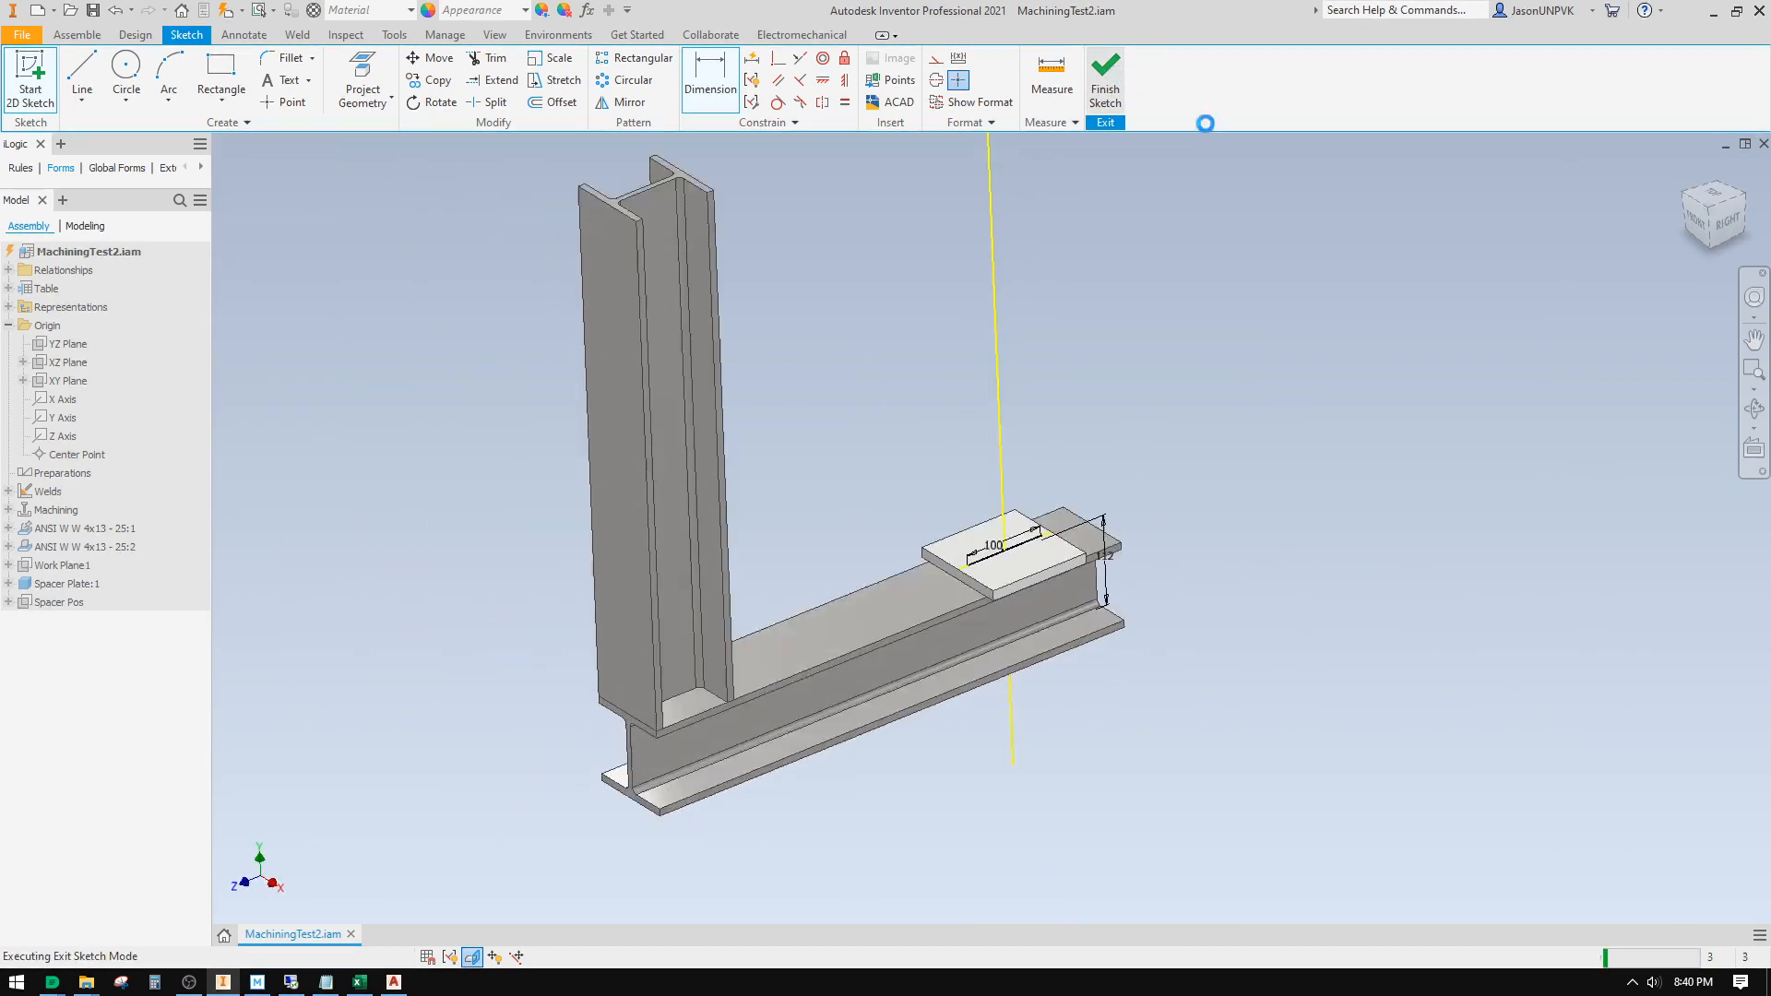
Step: Cut the sketched rectangle through all of the spacer plate with a symmetric Extrude, and return from machining to the assembly
right_click(1225, 252)
click(1155, 249)
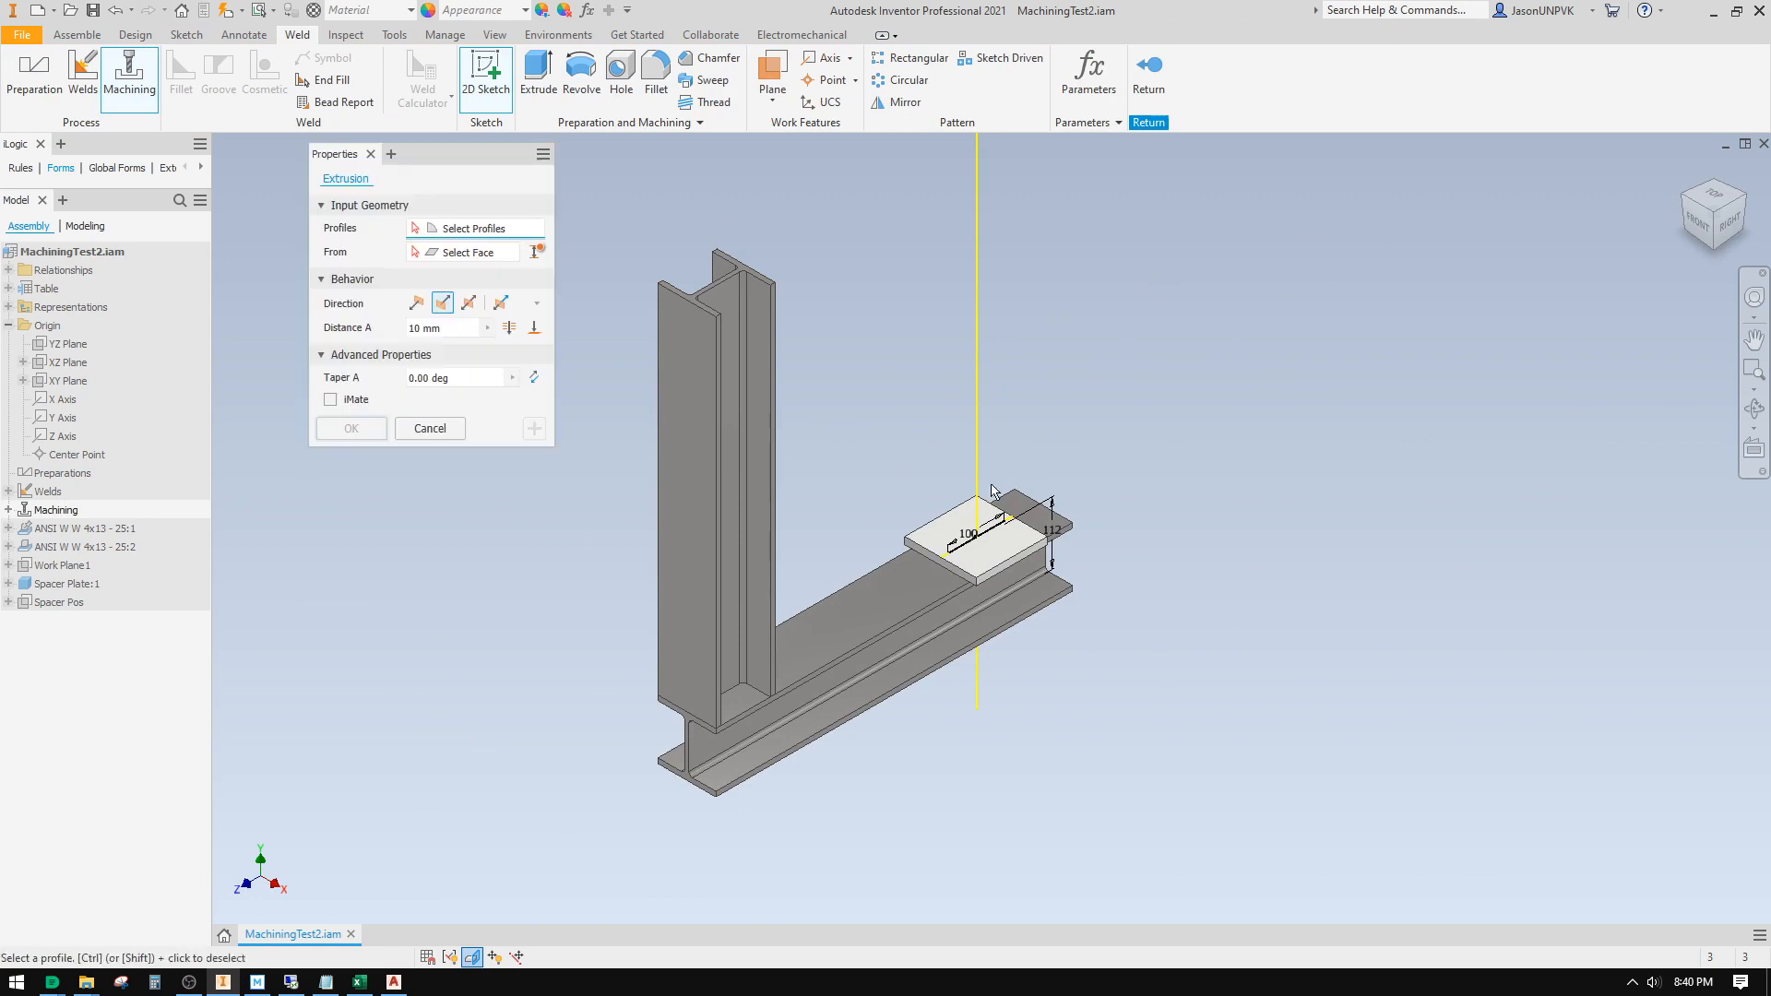
scroll(996, 553, up, 5)
click(997, 587)
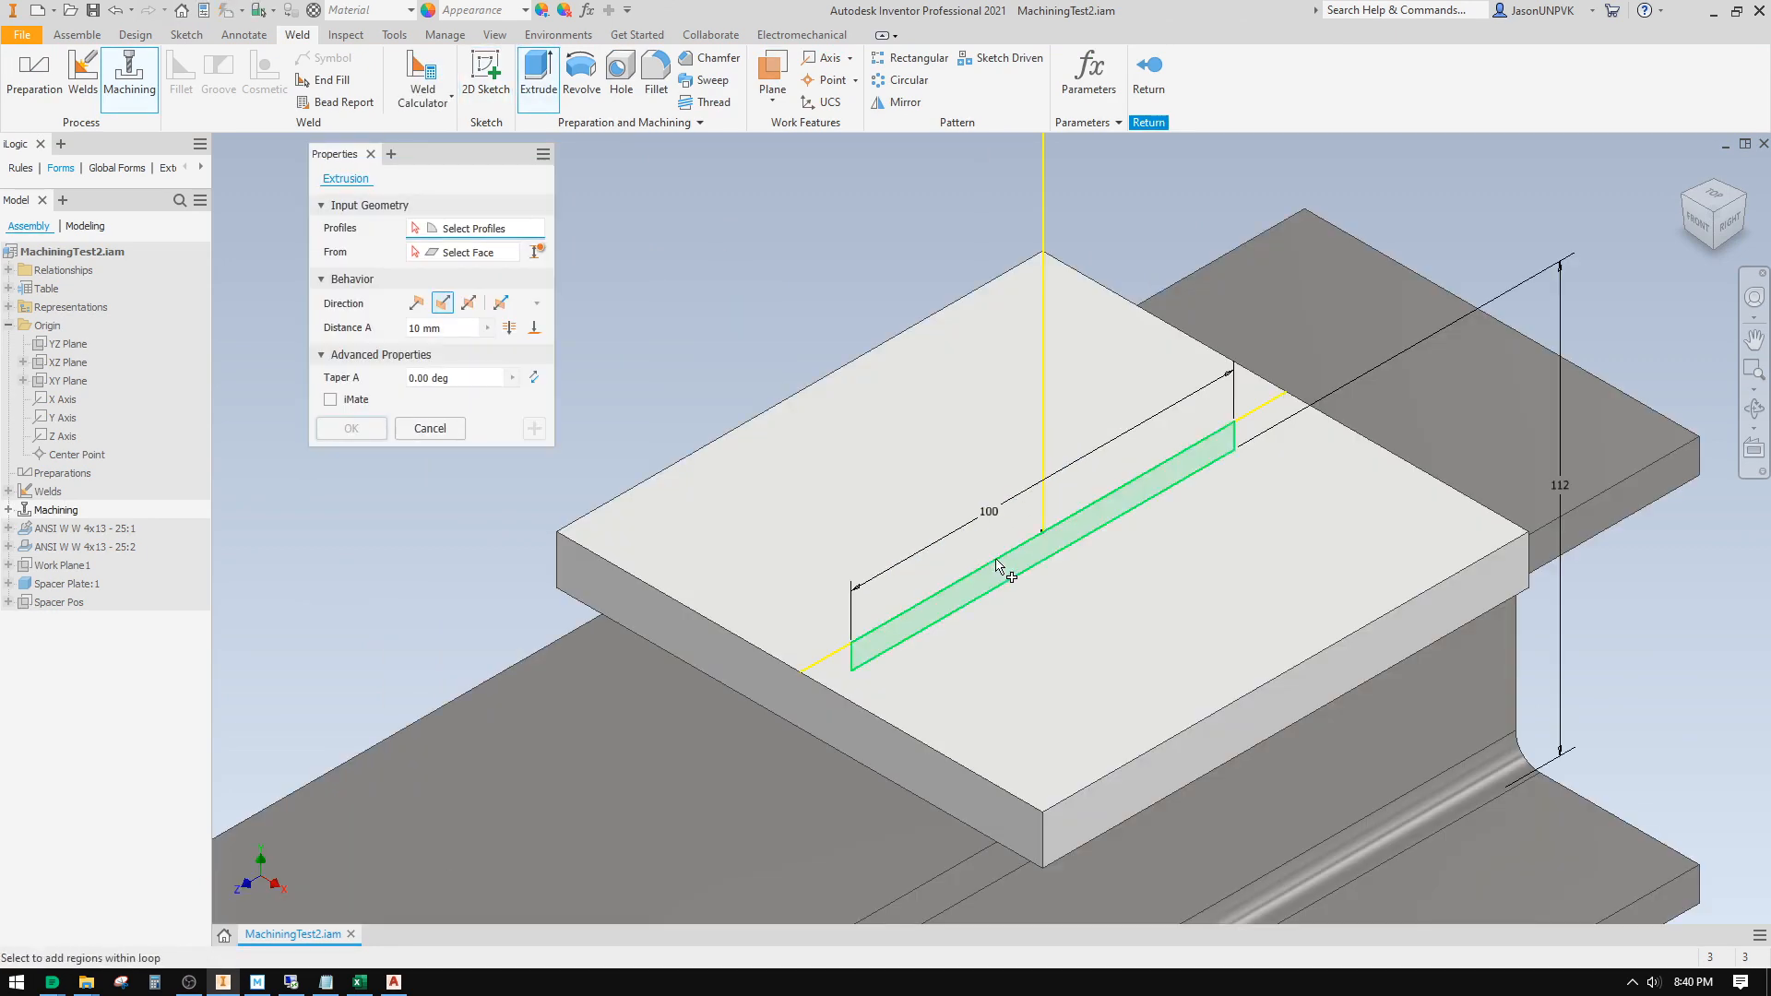
click(468, 304)
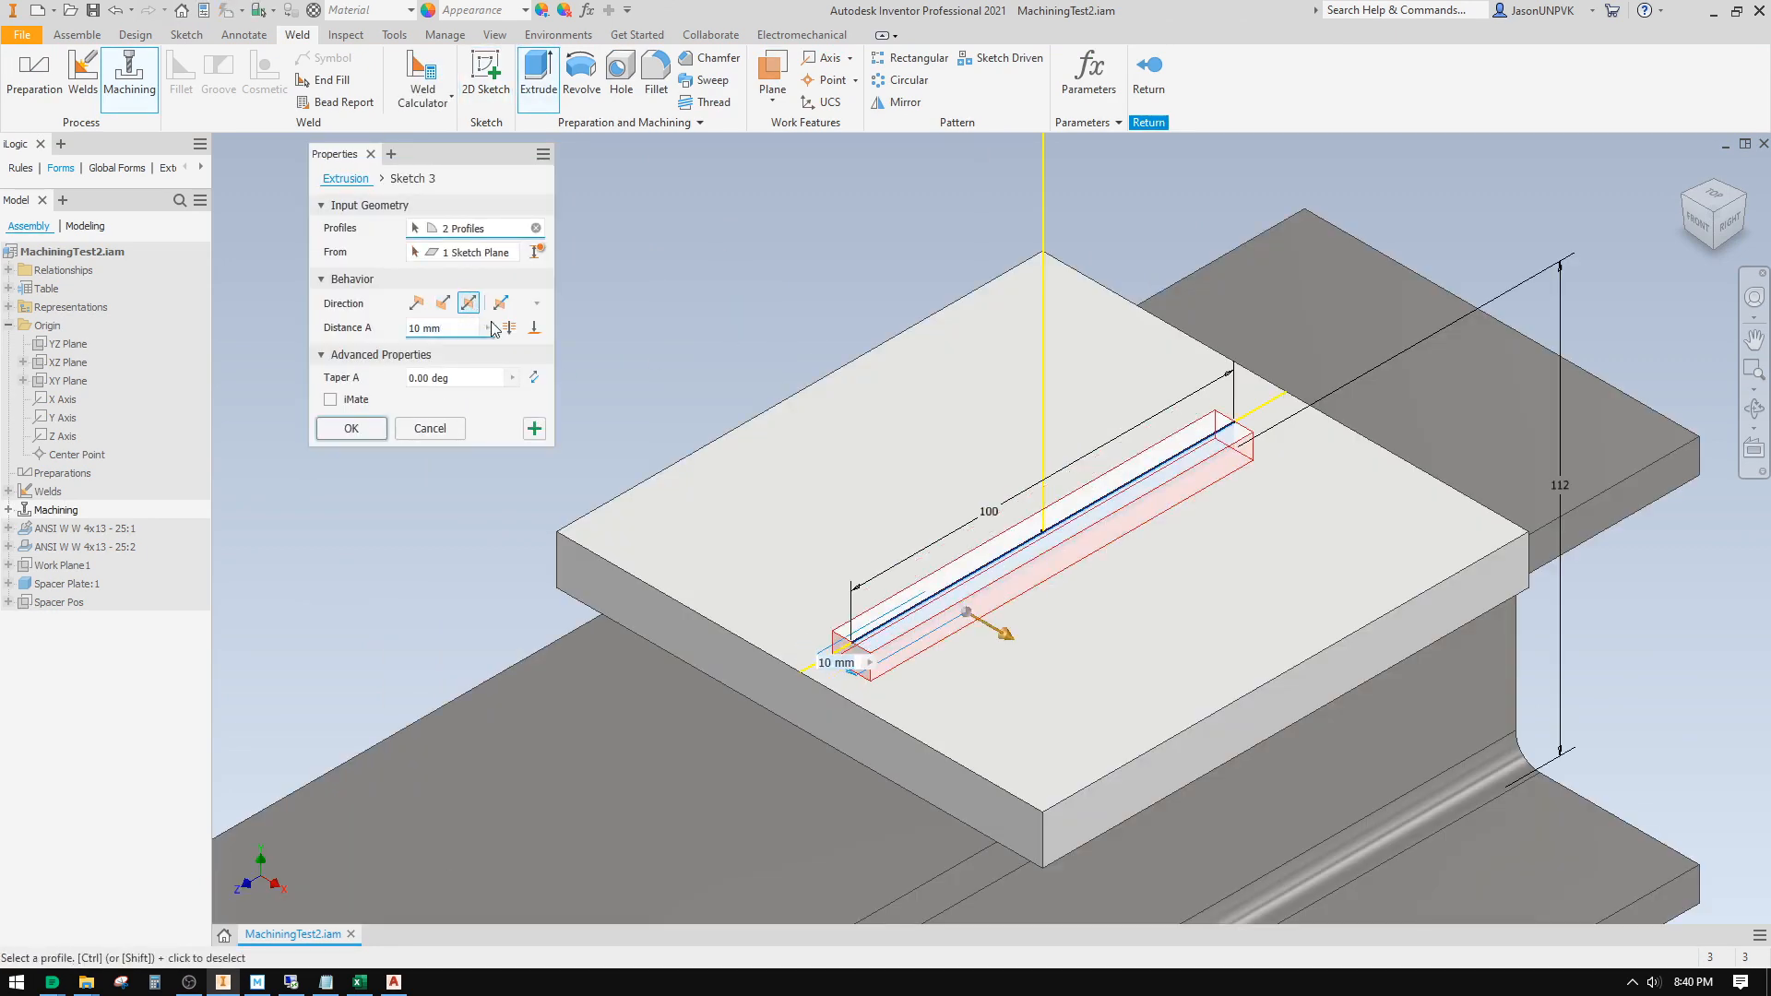
click(509, 328)
click(350, 428)
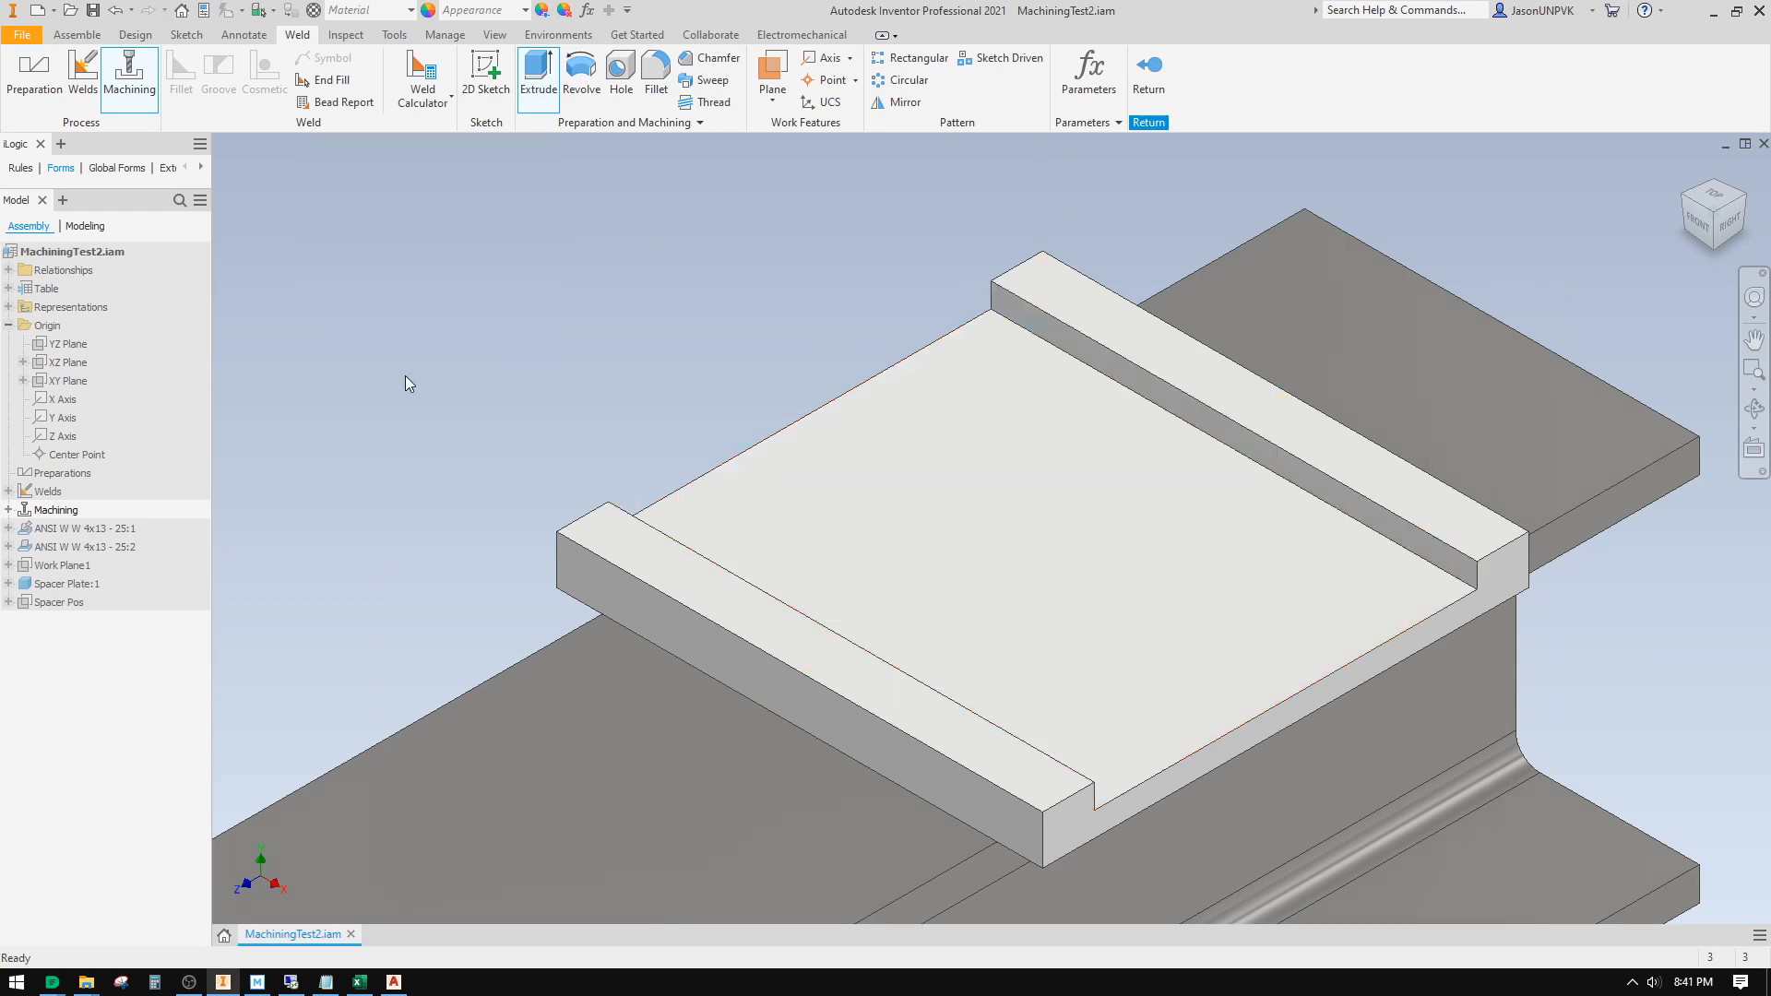
scroll(440, 338, down, 5)
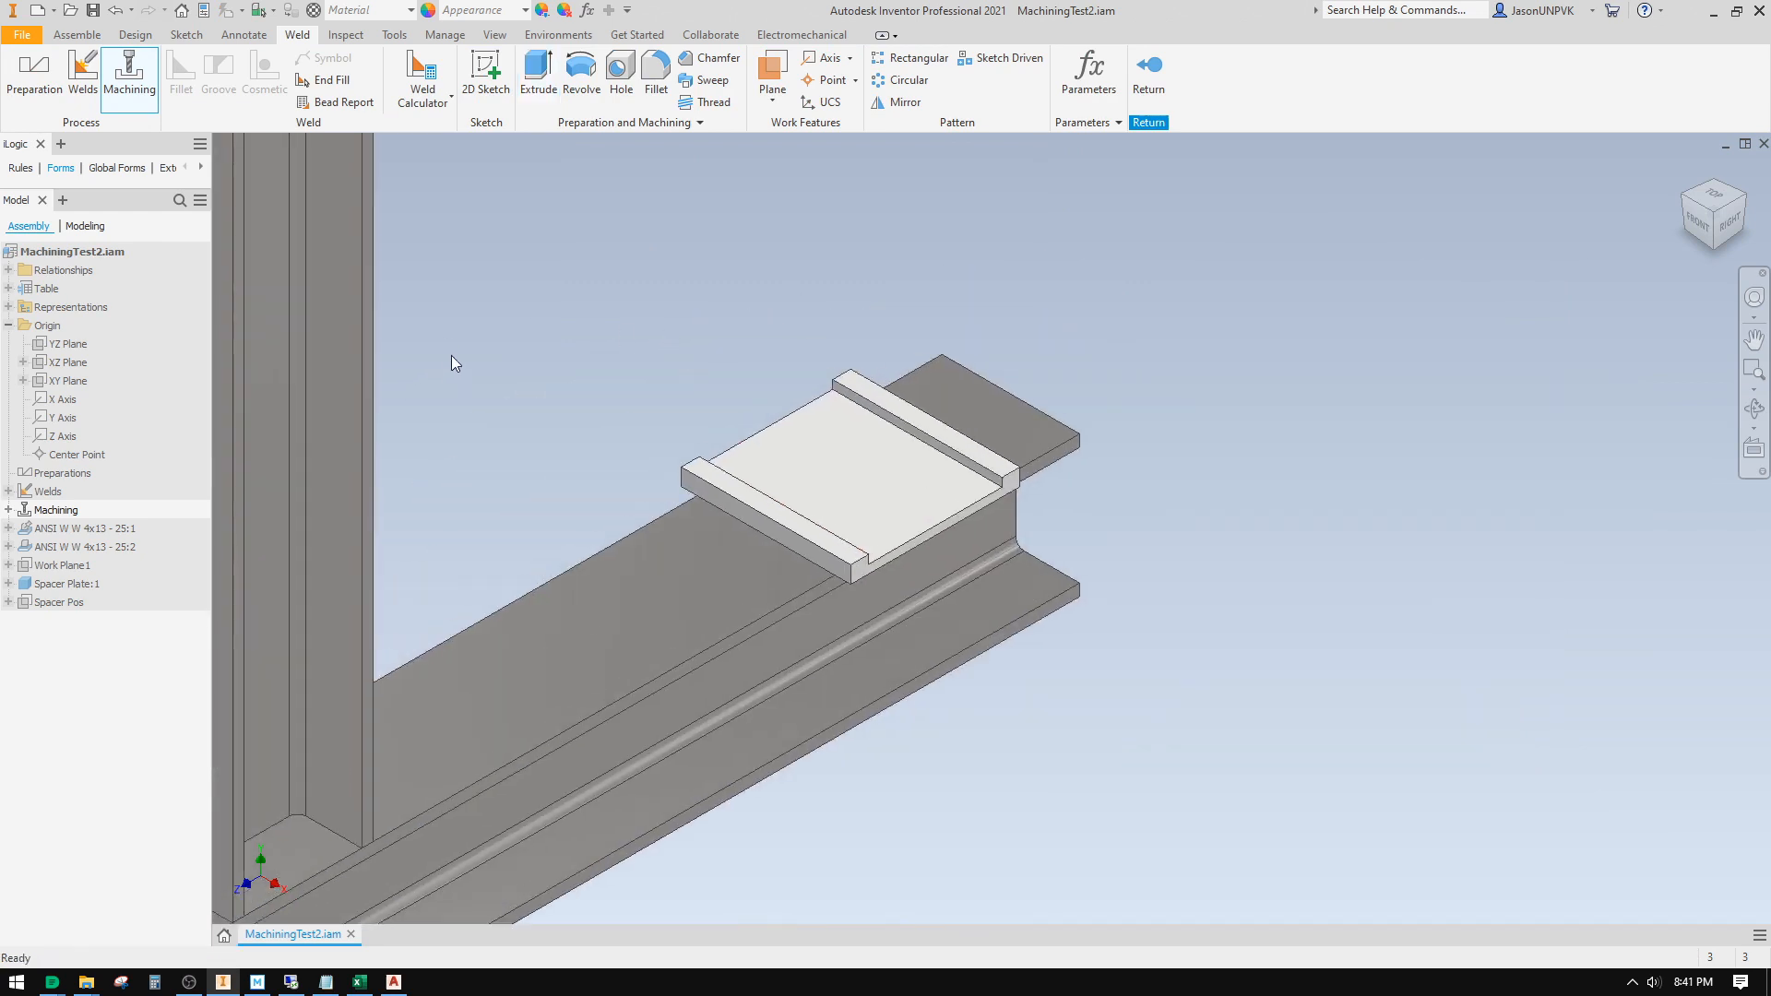
click(1148, 74)
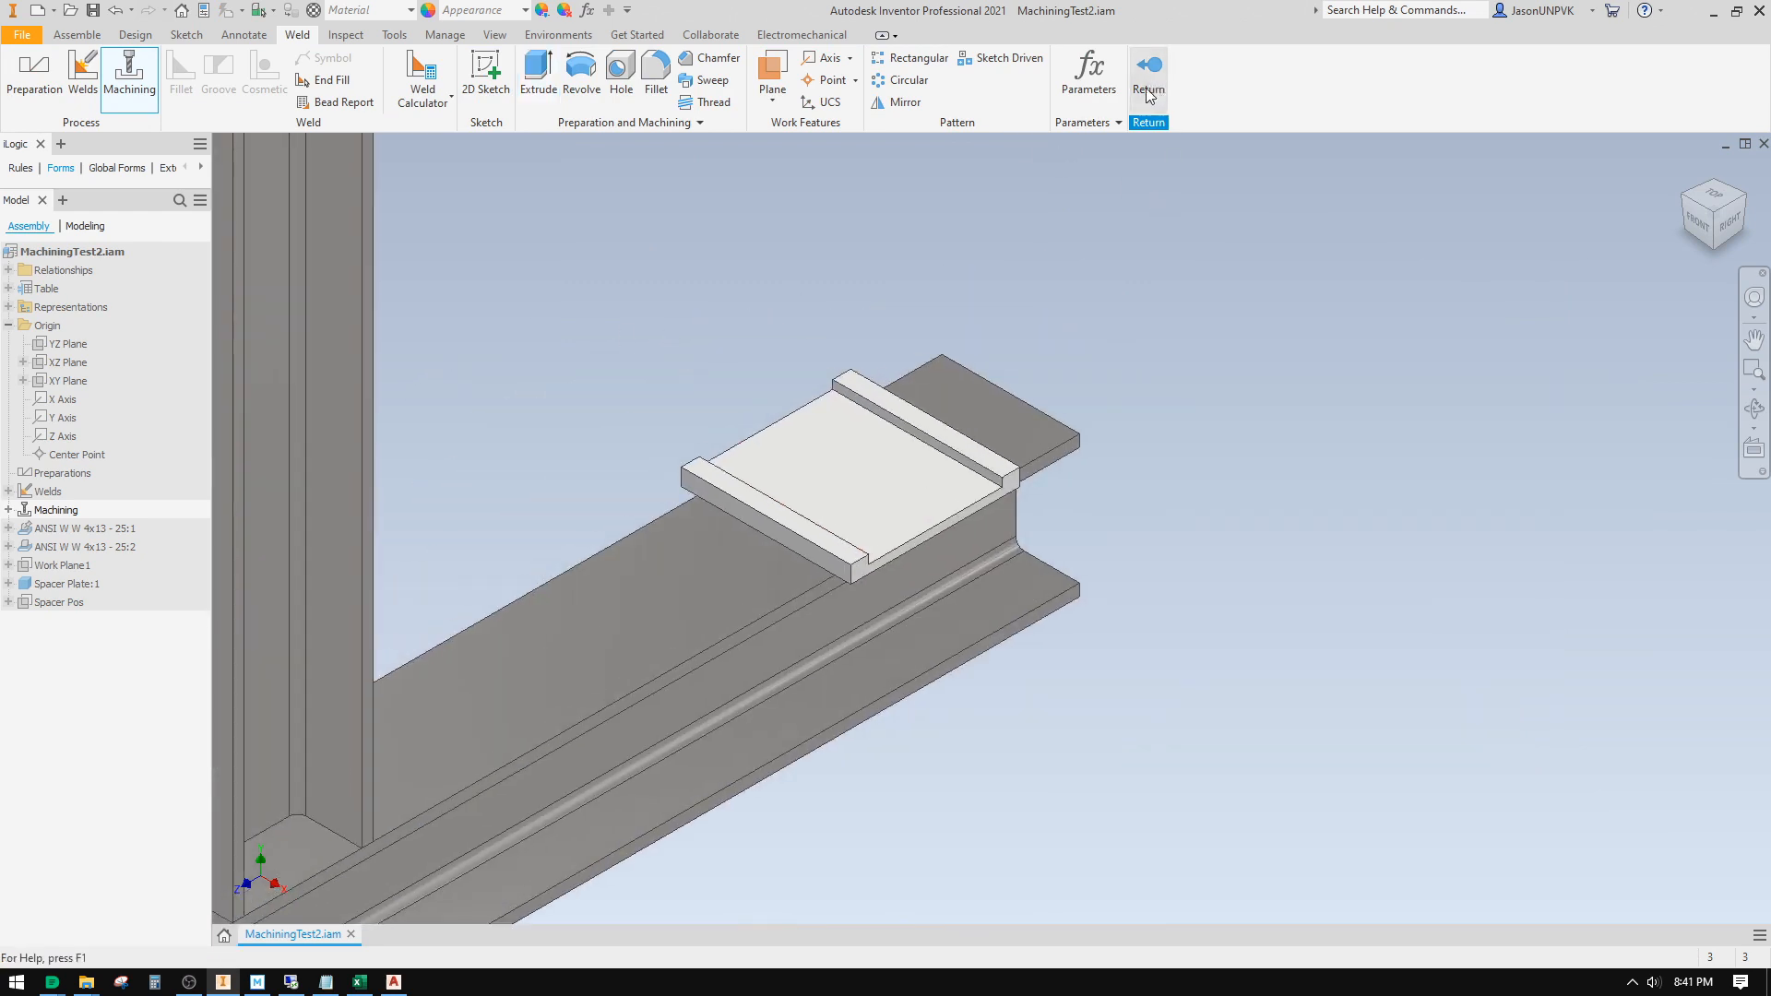
Step: Suppress the machining cut on the spacer plate and accept suppression of its dependent relationships
click(9, 510)
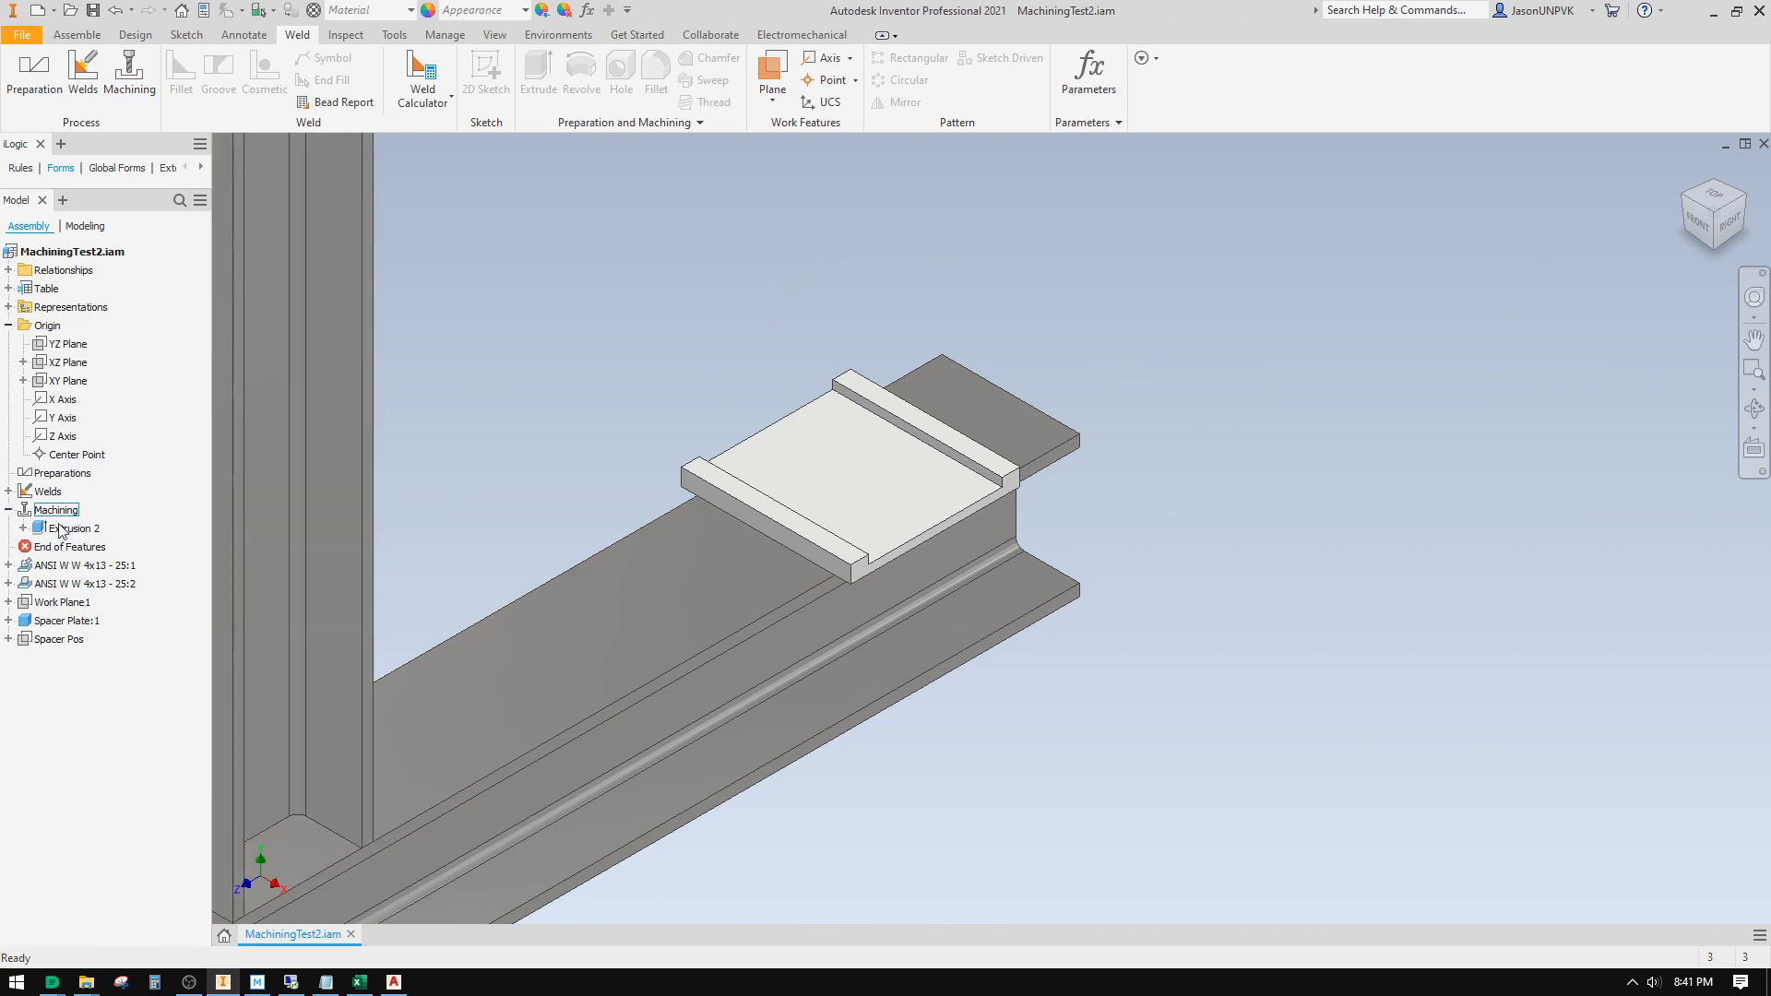
right_click(69, 530)
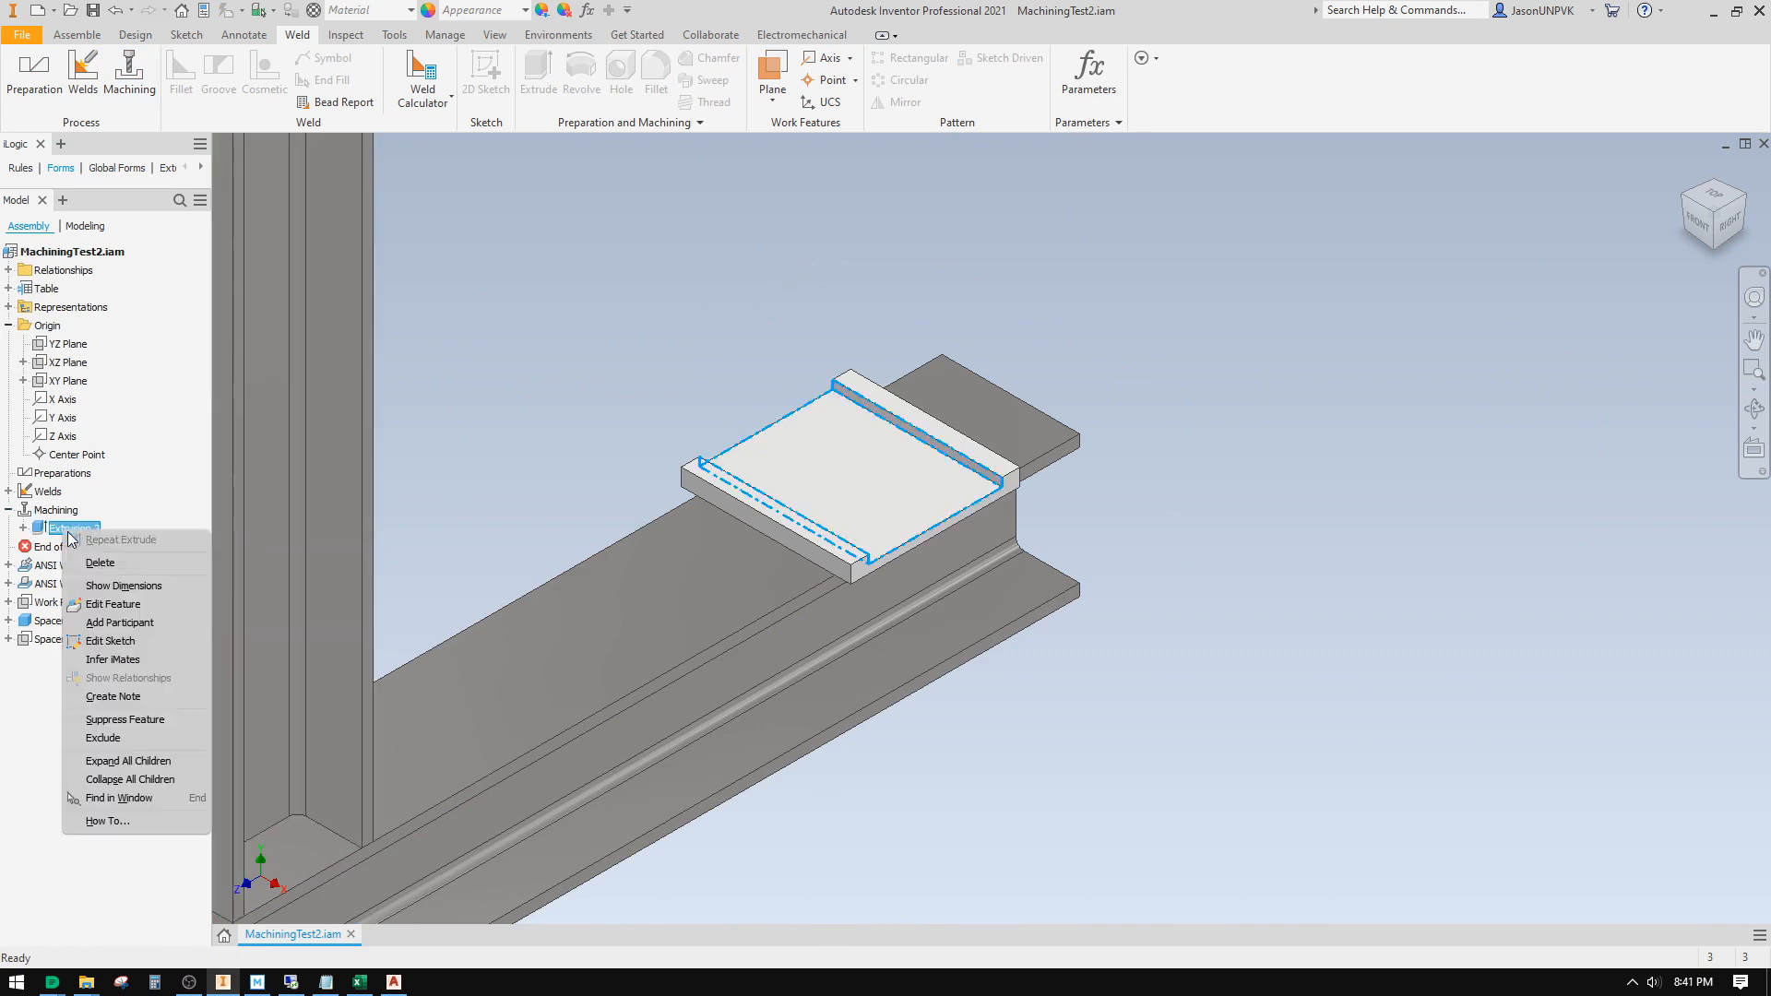
click(125, 722)
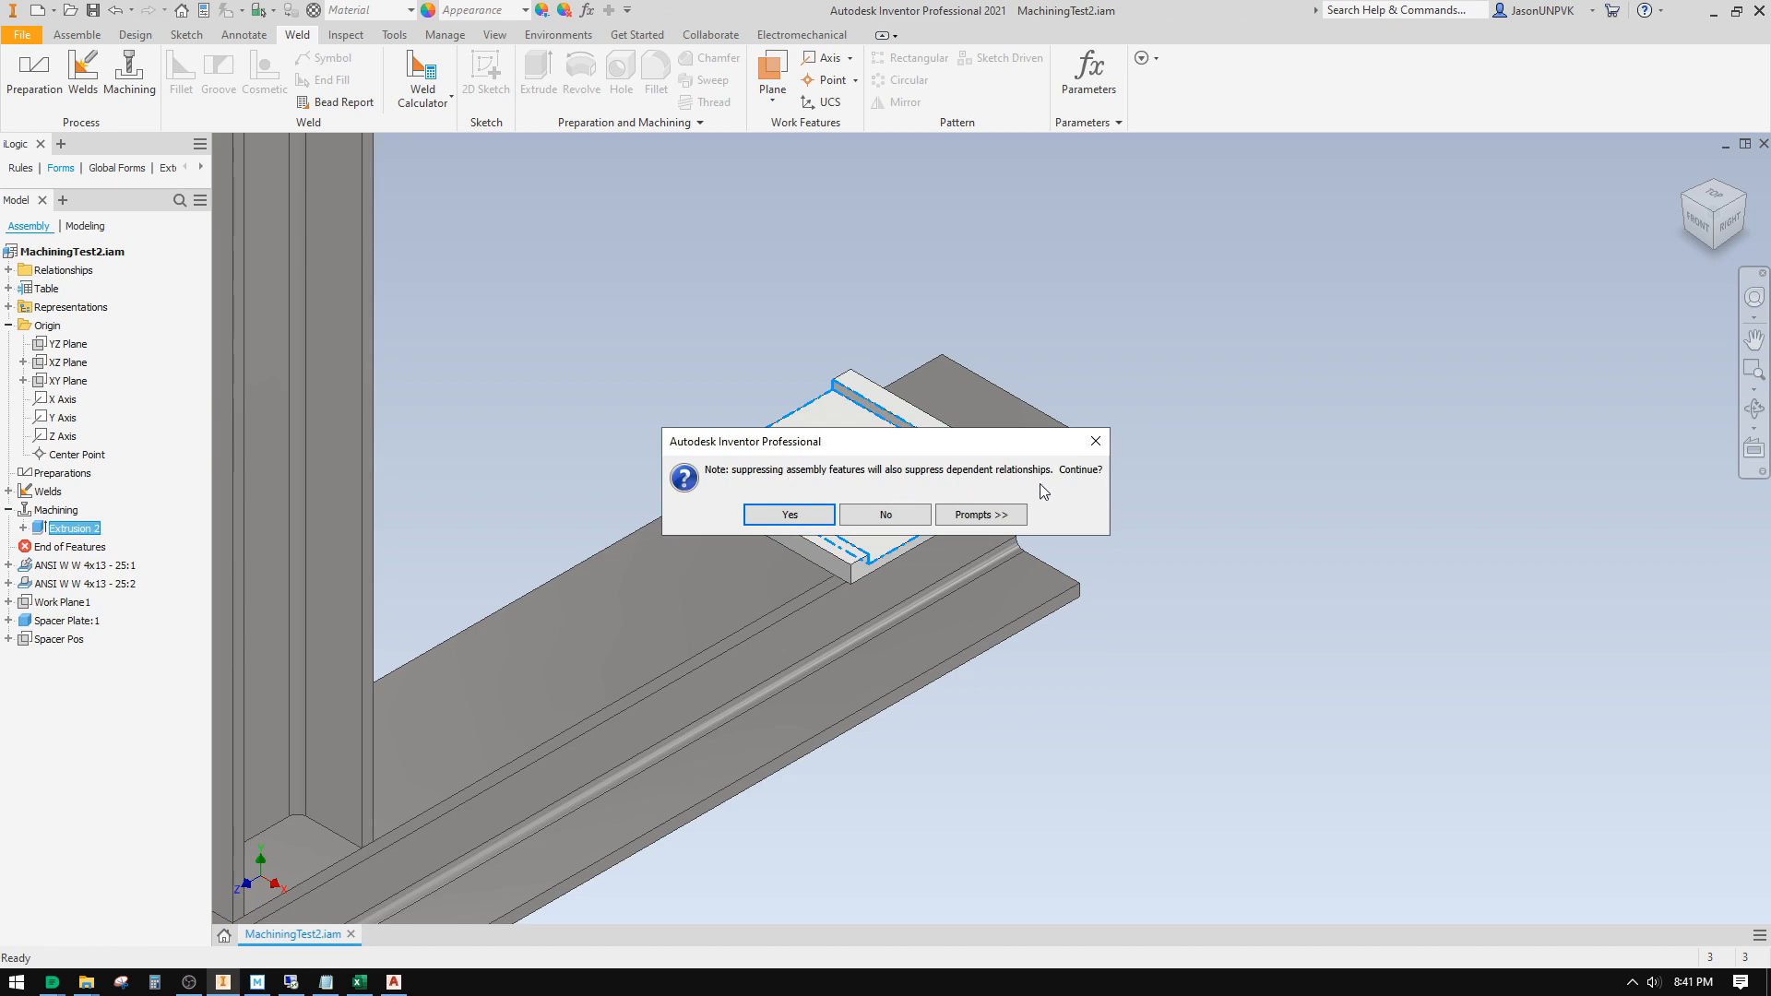
click(790, 514)
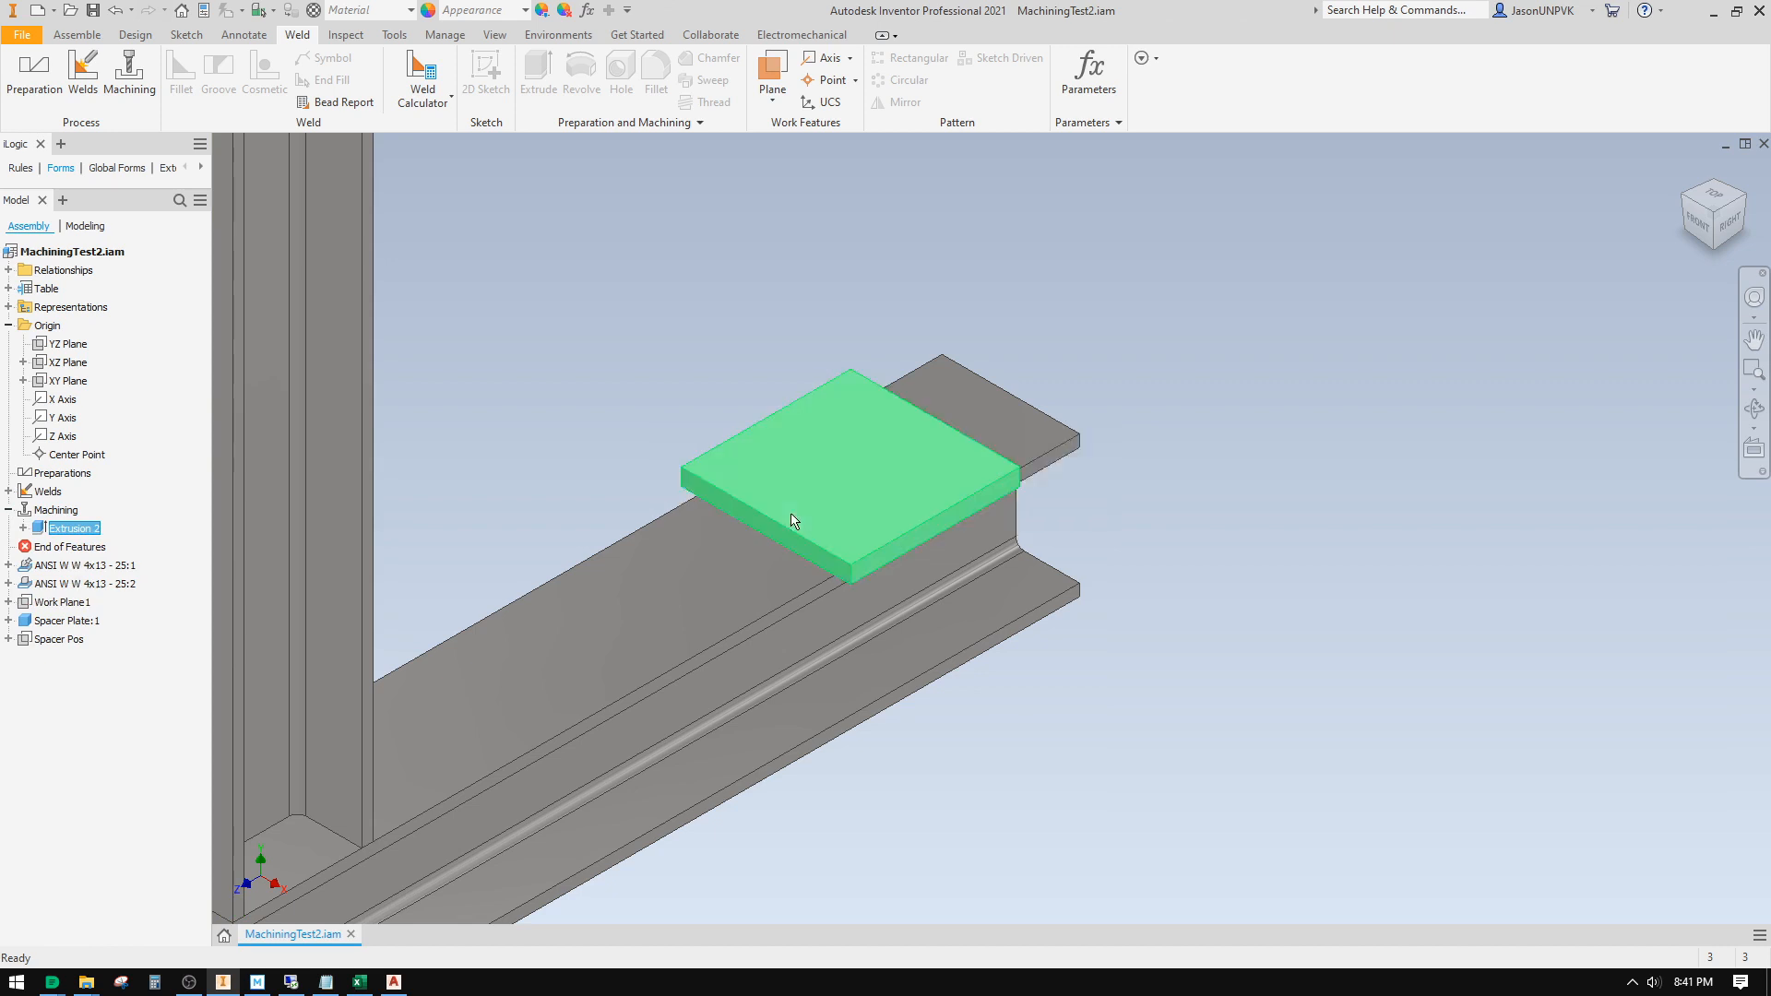
scroll(853, 359, up, 3)
scroll(867, 373, down, 2)
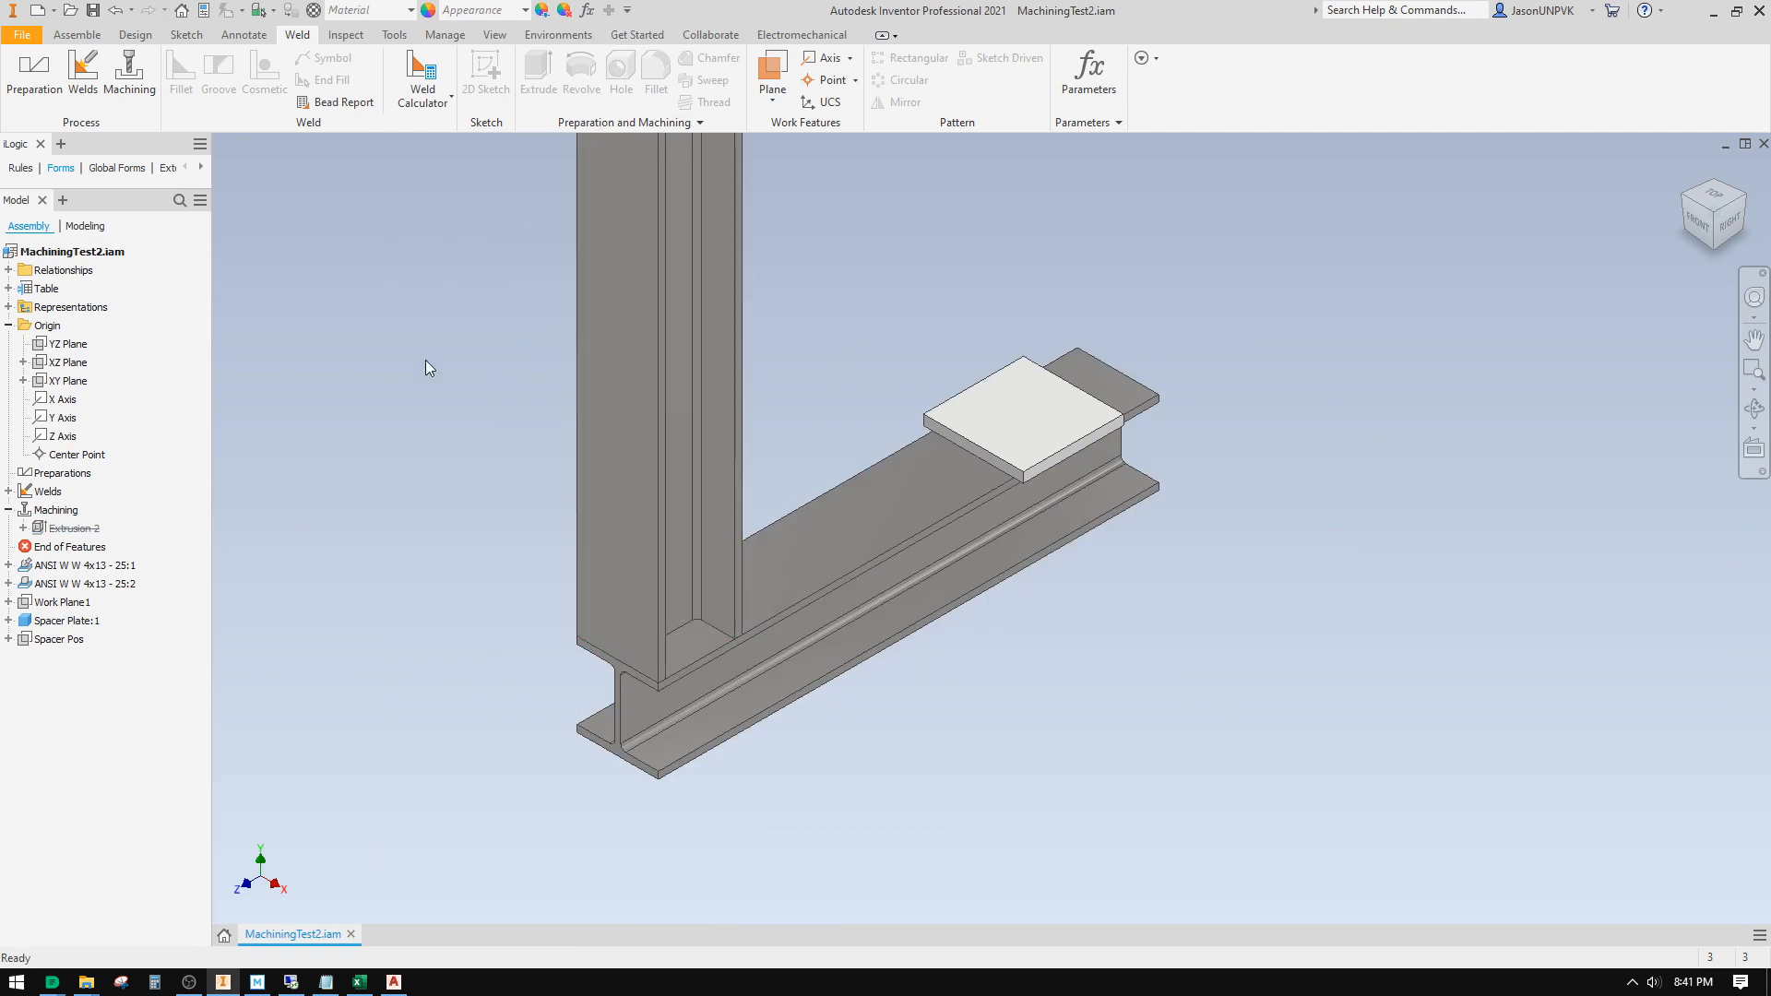
Step: Unsuppress the machining cut on the spacer plate
right_click(57, 528)
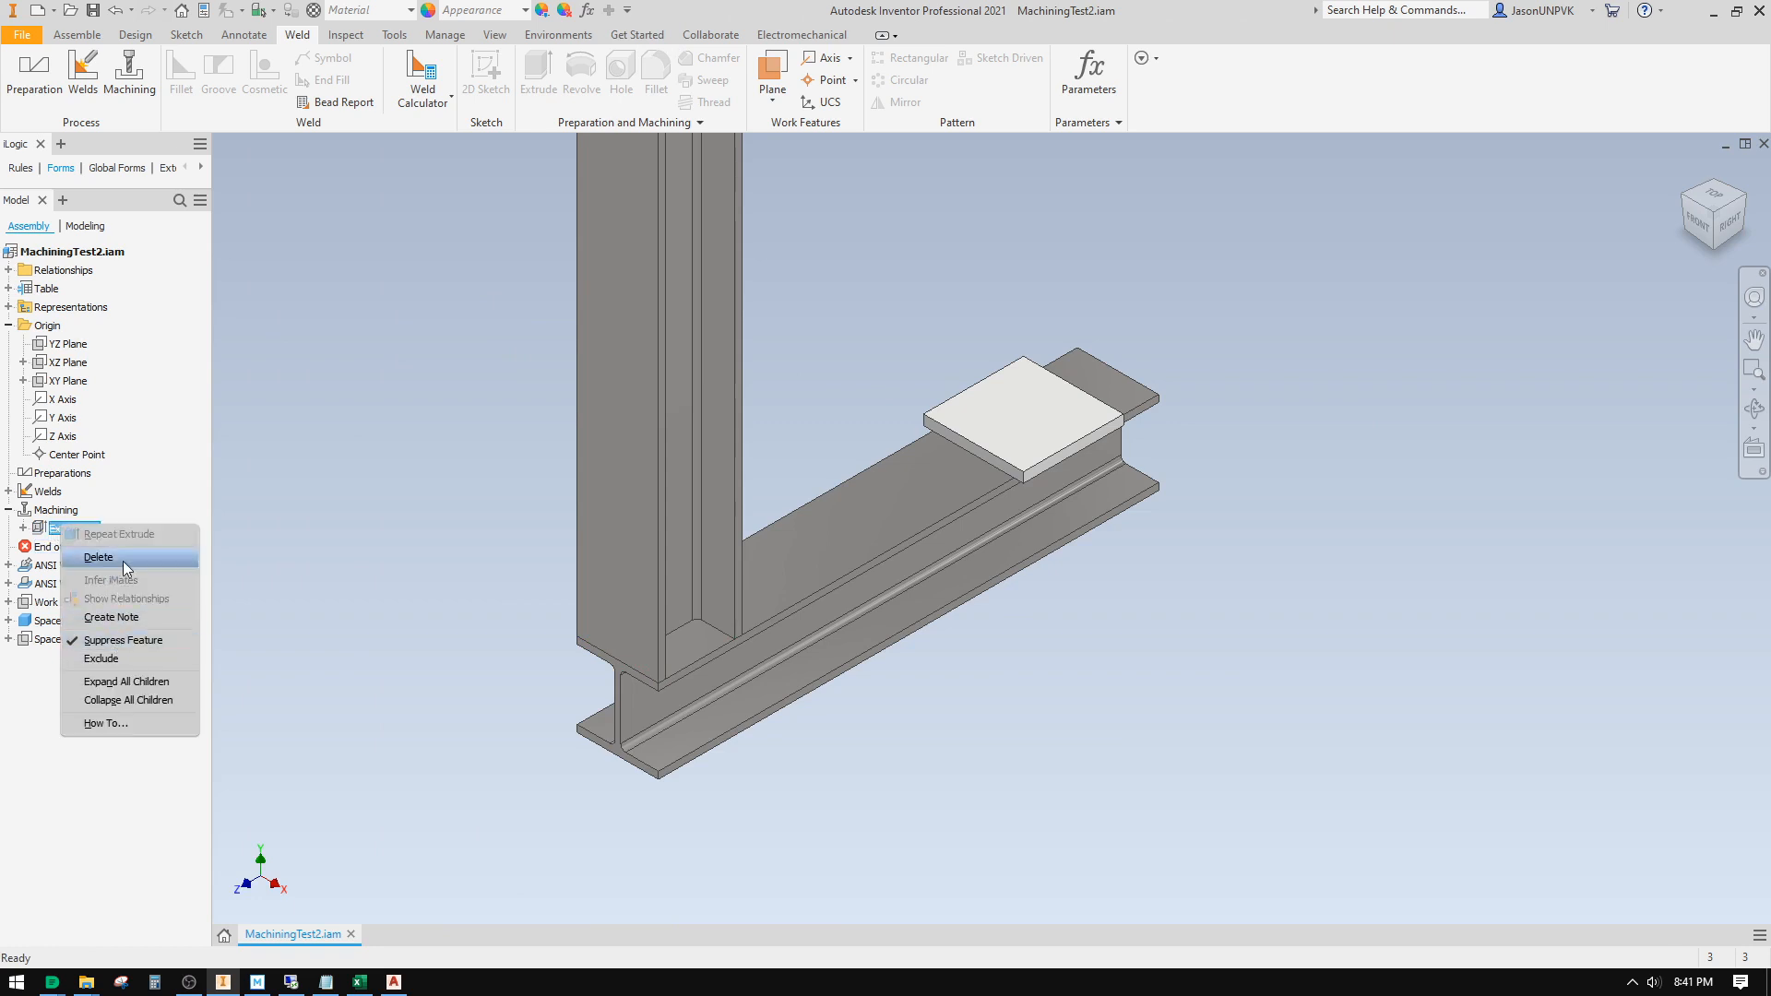
click(120, 641)
right_click(67, 531)
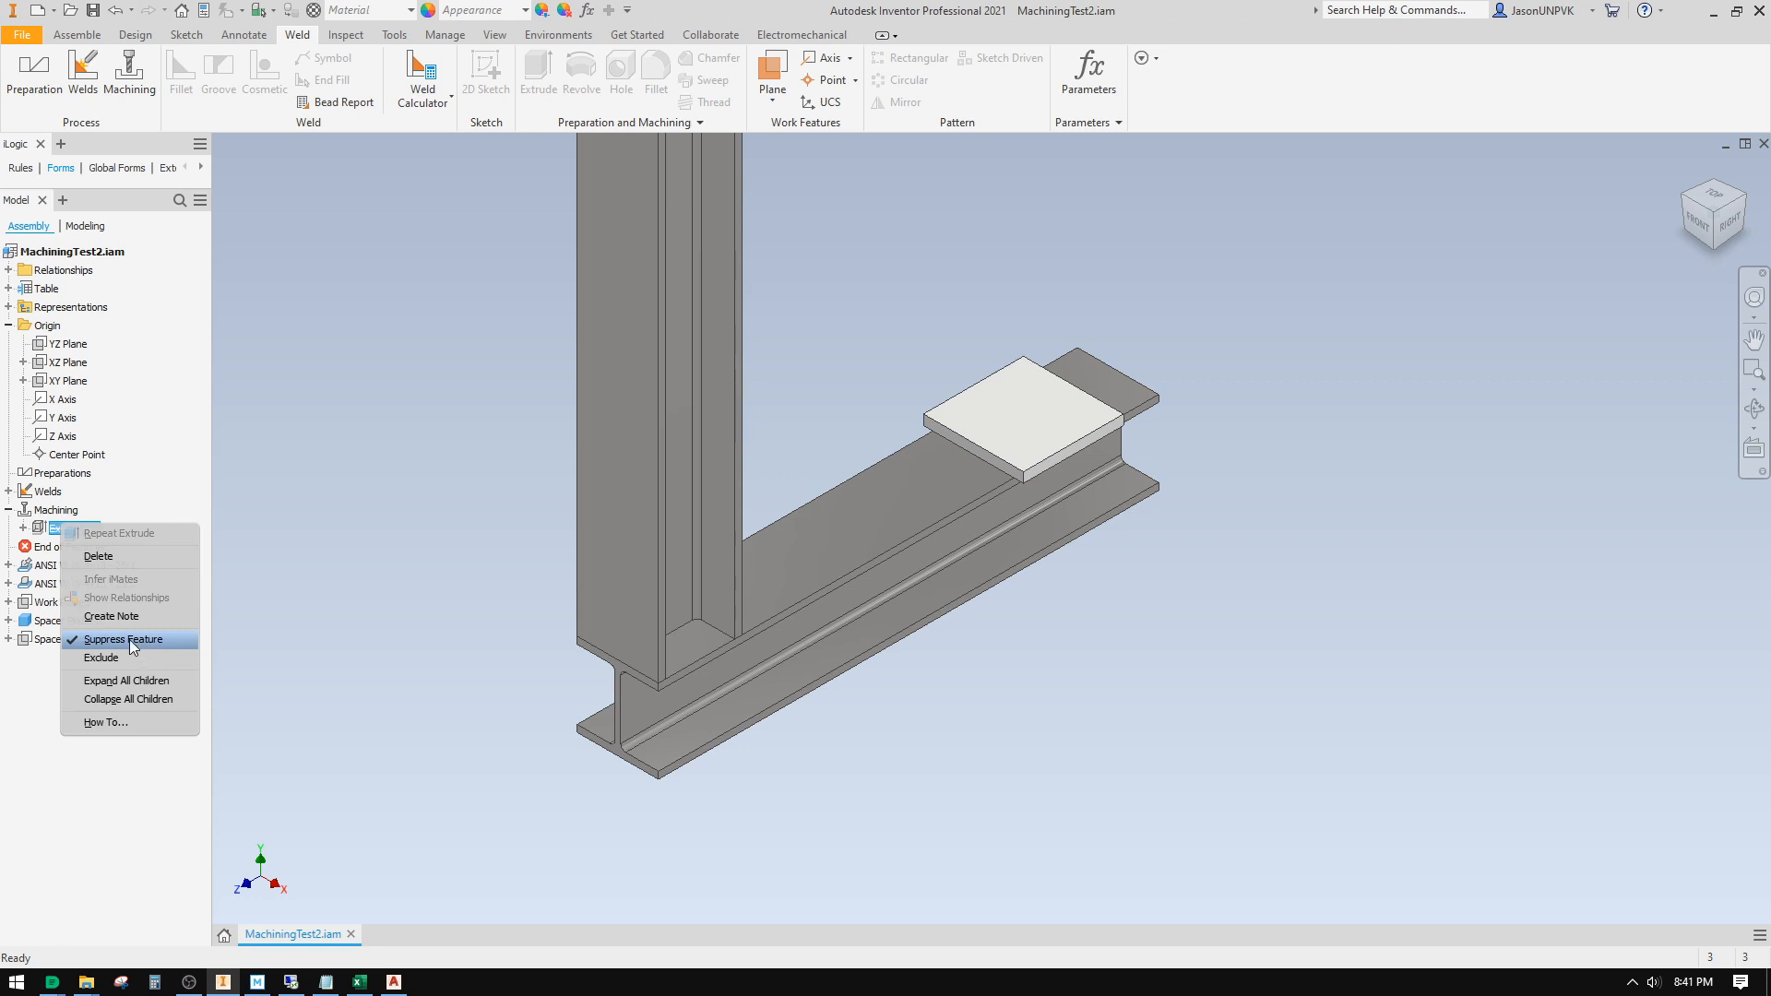
click(130, 640)
Step: Open the machining cut's sketch for editing and slice the graphics at the sketch plane
click(23, 527)
click(81, 546)
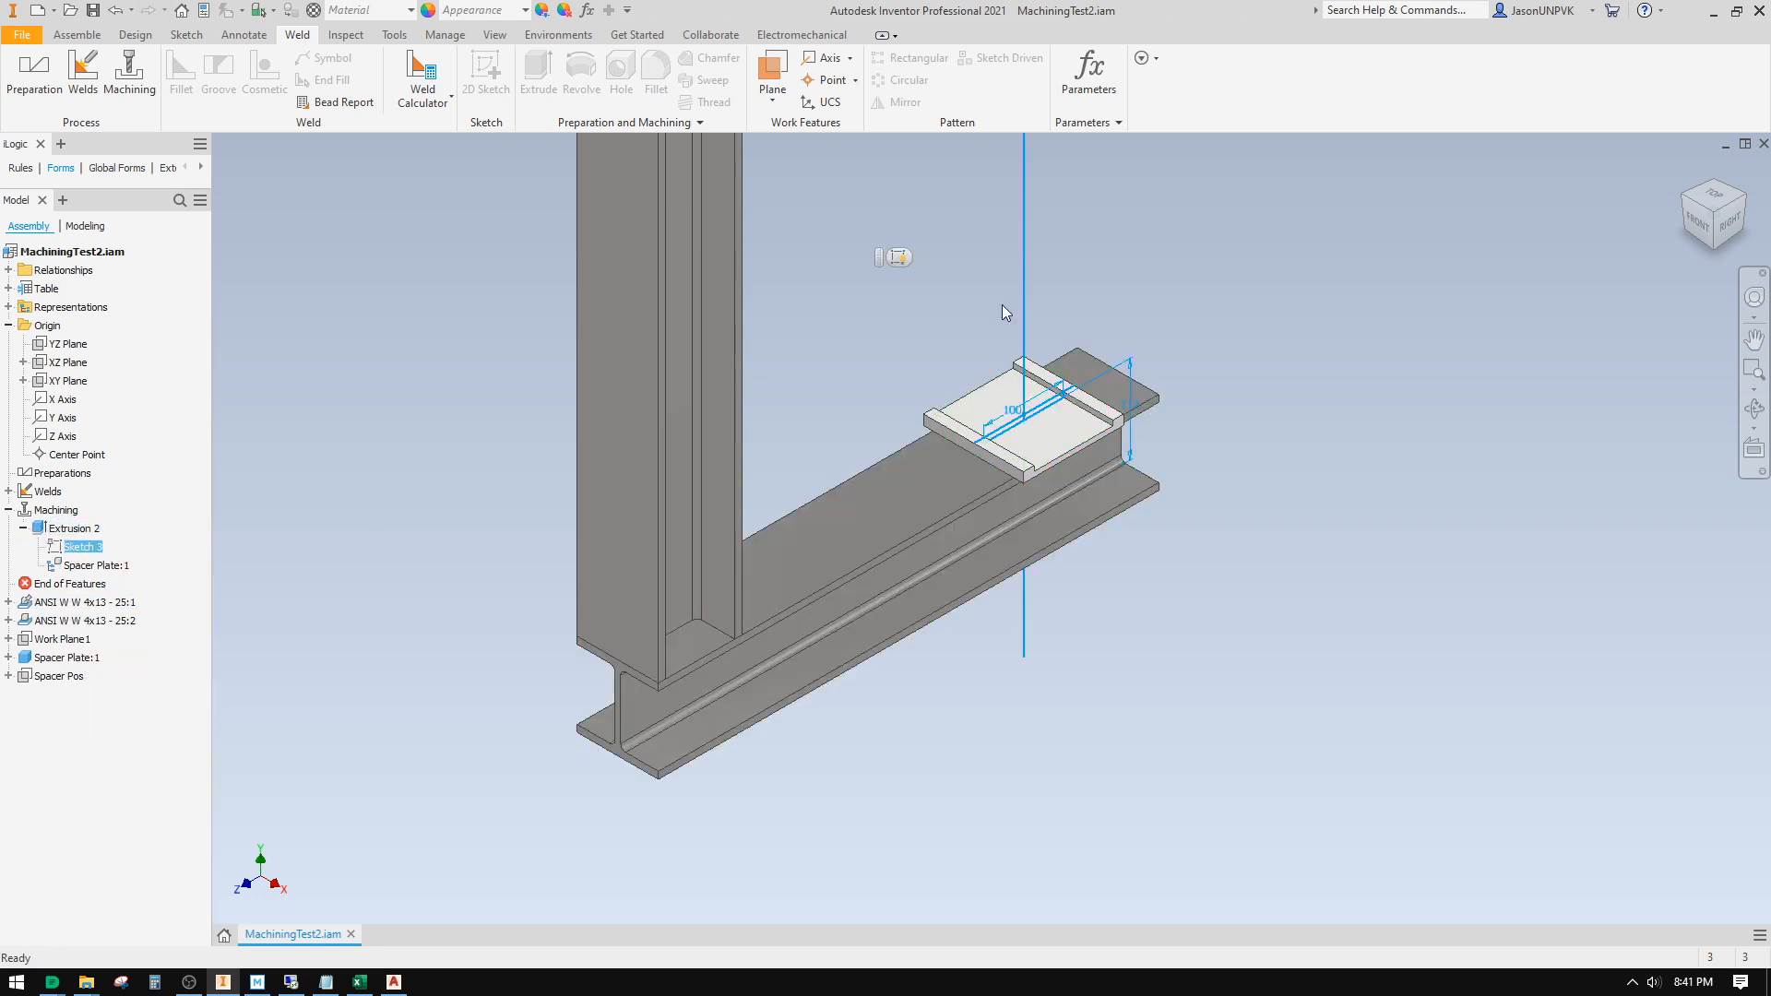
right_click(80, 545)
click(120, 631)
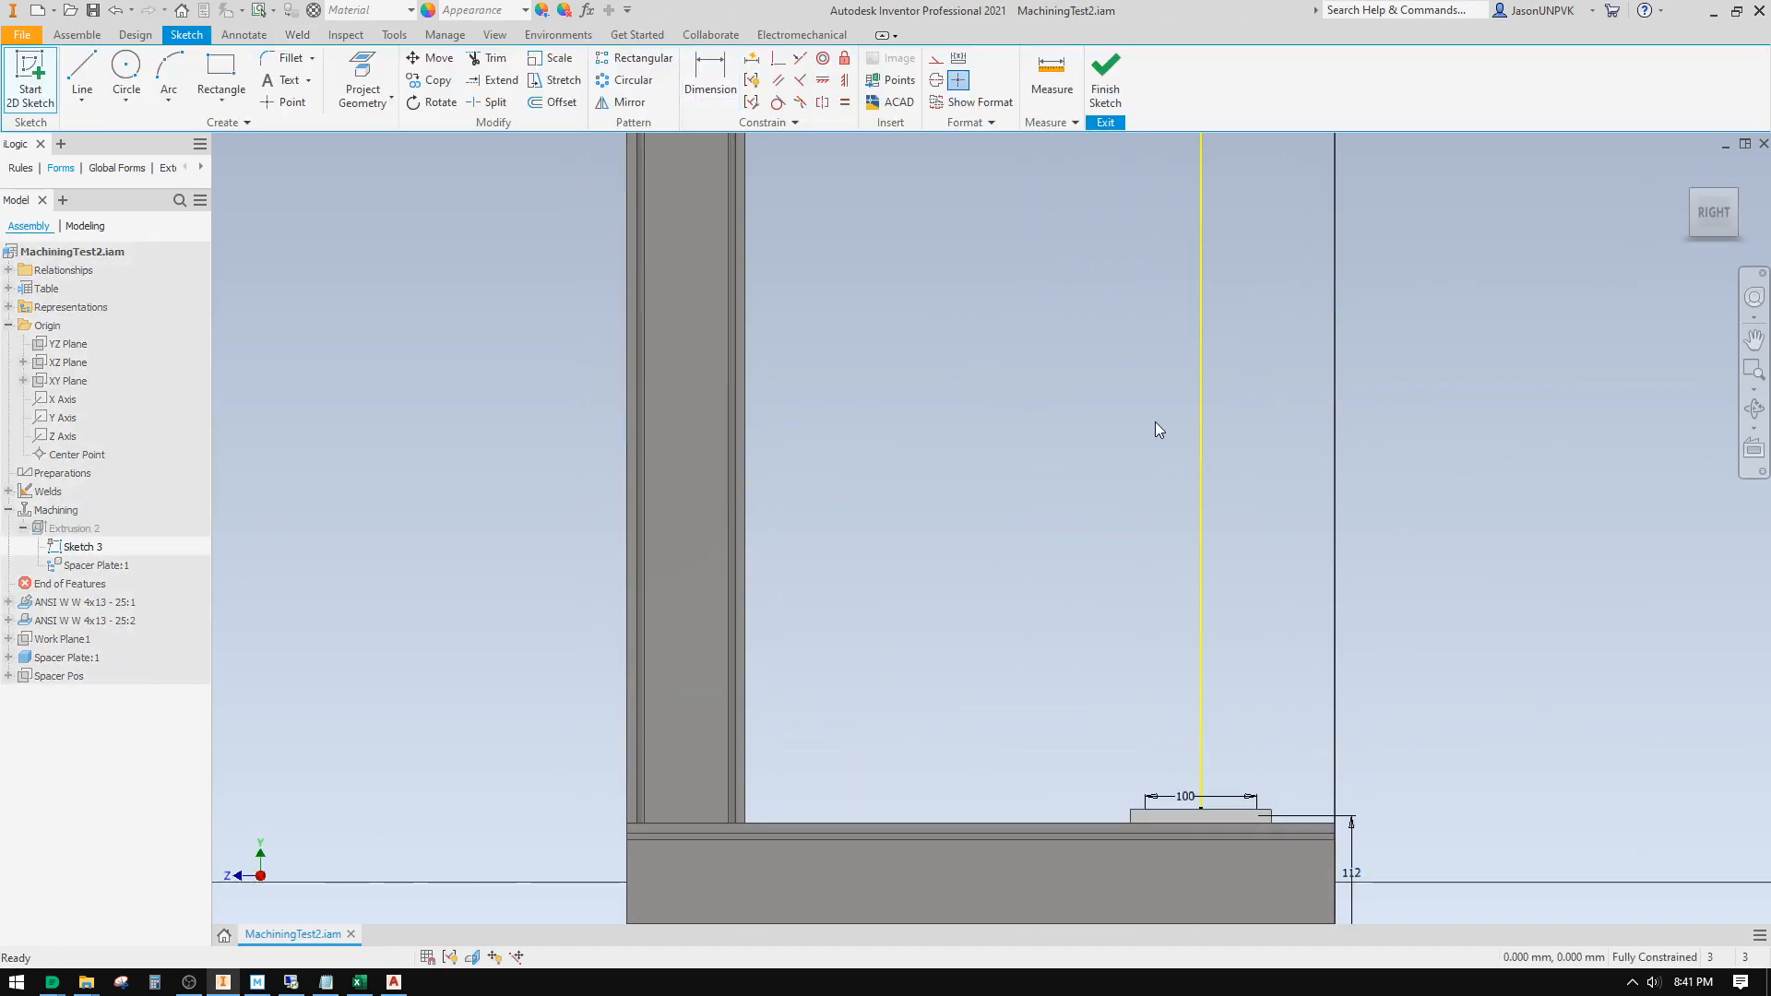
key(F7)
Step: Delete the collinear constraint on the rectangle's top edge and move that edge slightly above the spacer plate
middle_drag(1206, 672, 1132, 464)
scroll(1195, 636, up, 3)
middle_drag(1196, 636, 1130, 534)
scroll(1129, 533, up, 3)
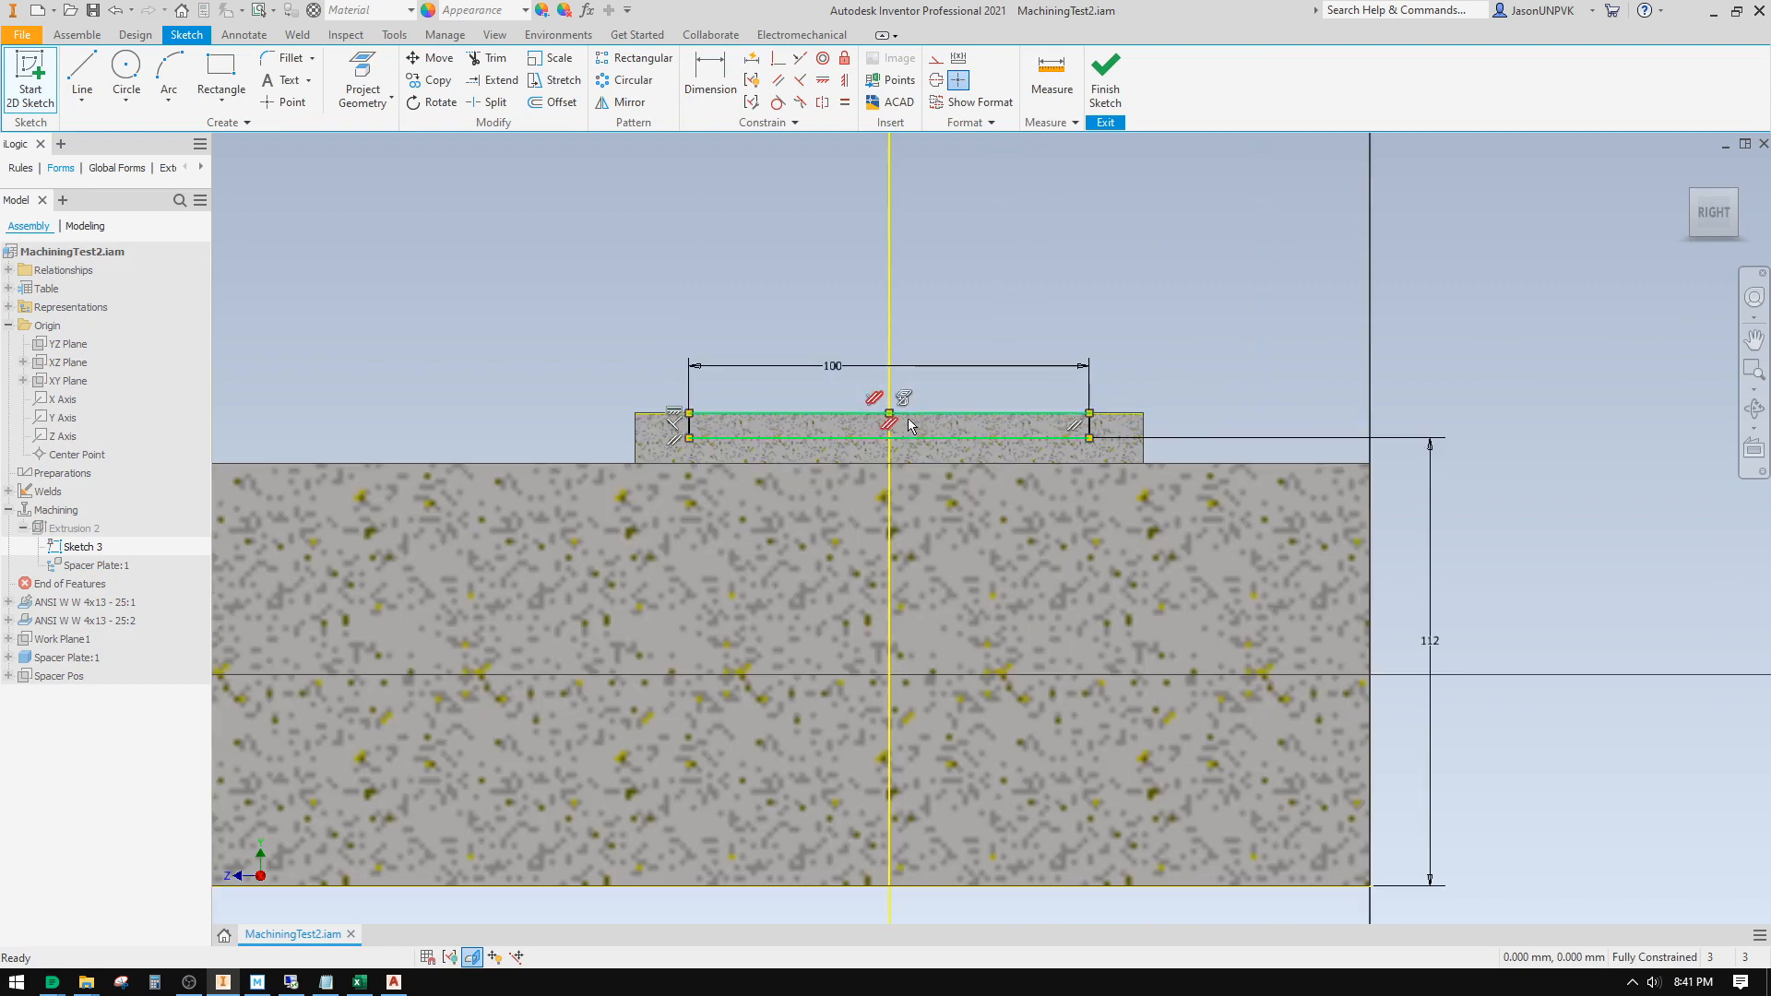
scroll(909, 413, up, 3)
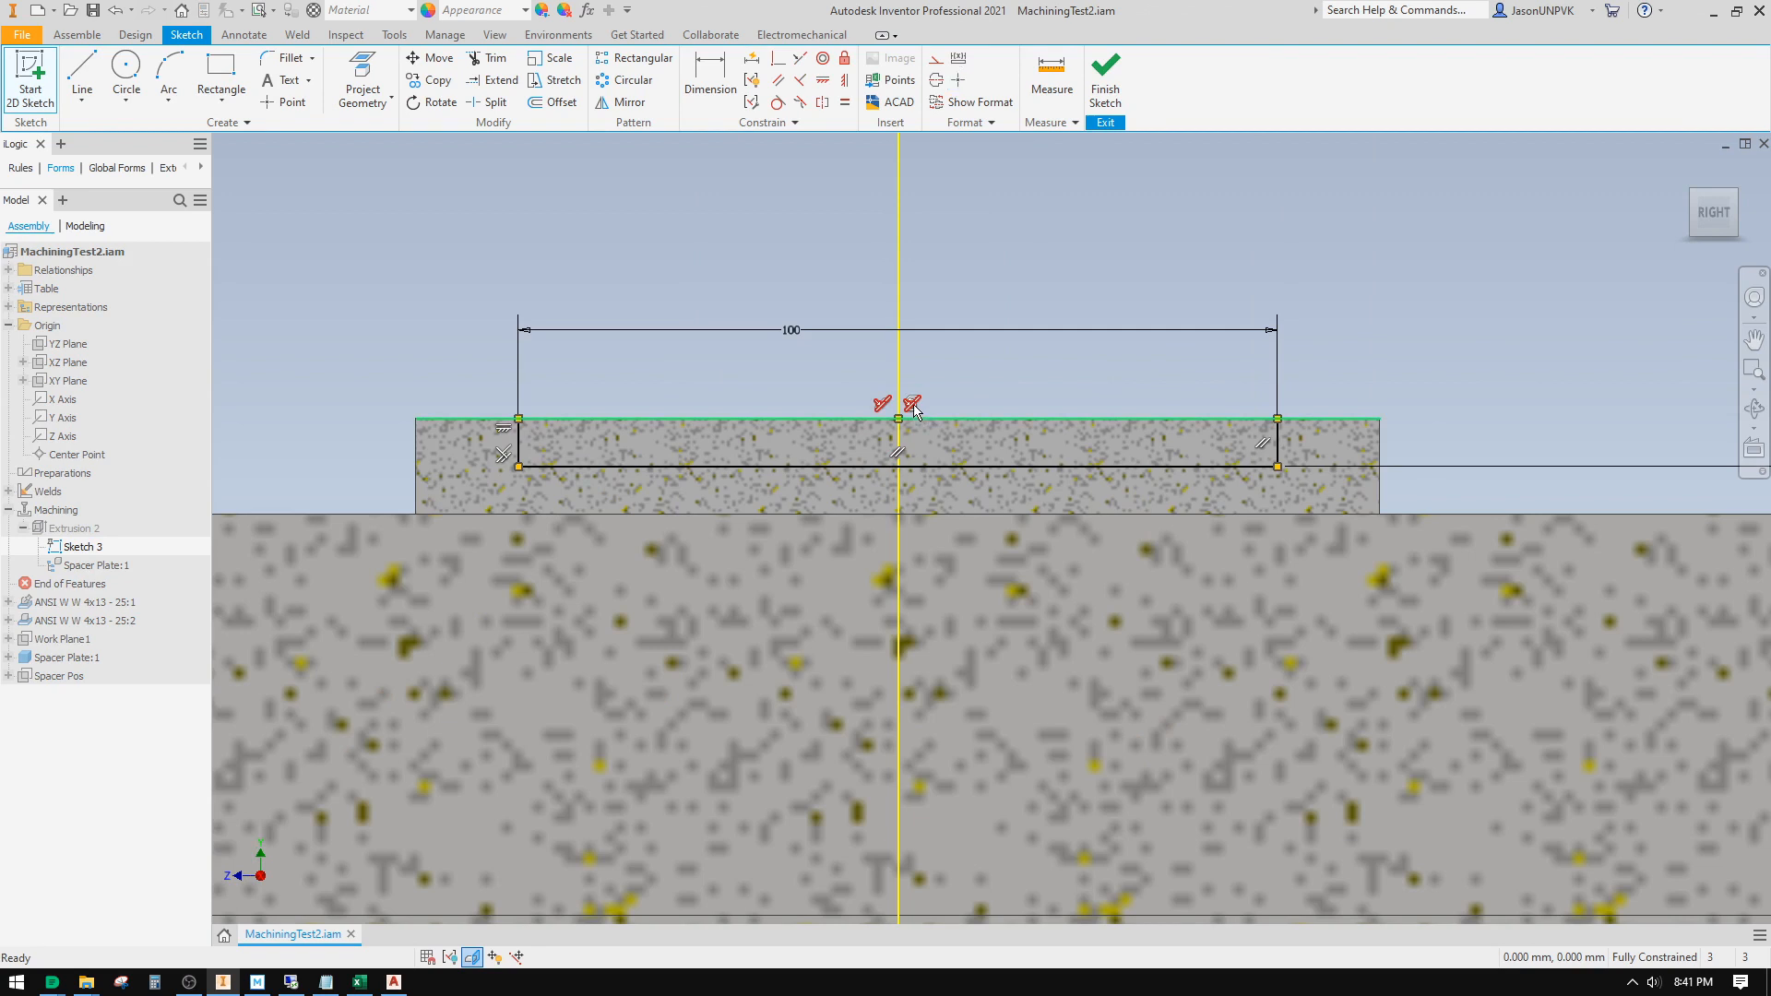
click(943, 434)
key(Delete)
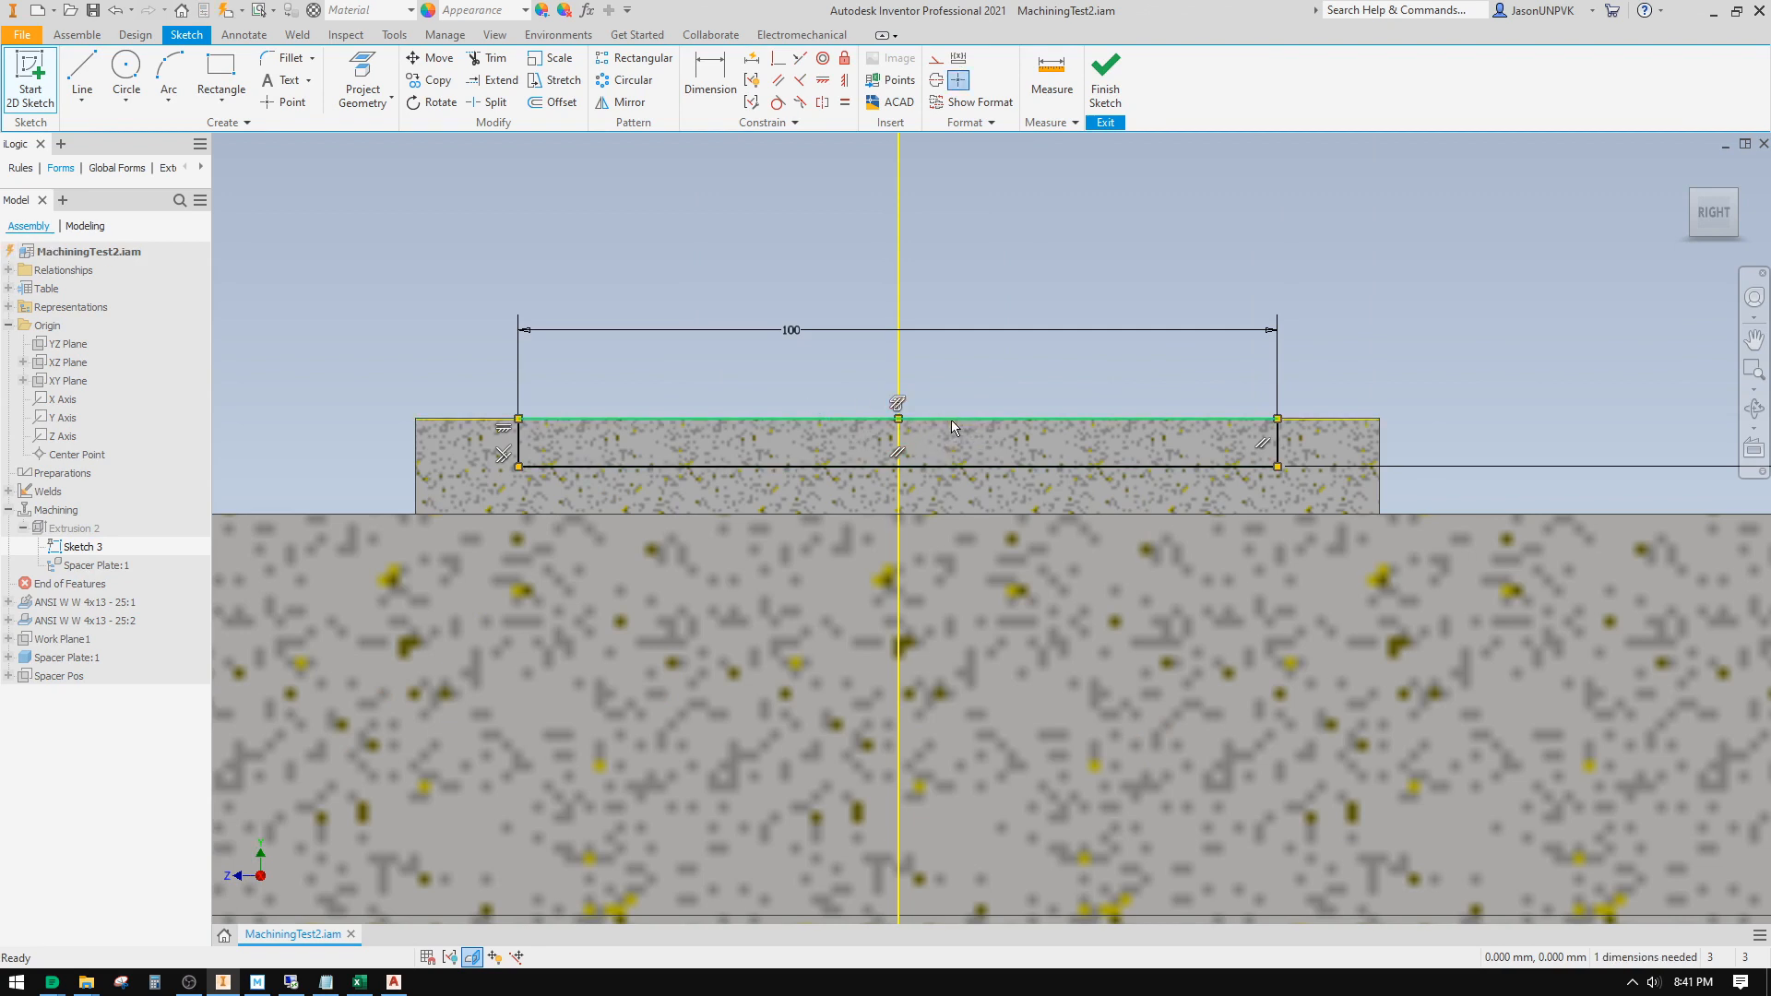
drag(957, 418, 968, 392)
Step: Try to dimension the rectangle's height starting from its lower edge
right_click(980, 364)
click(887, 388)
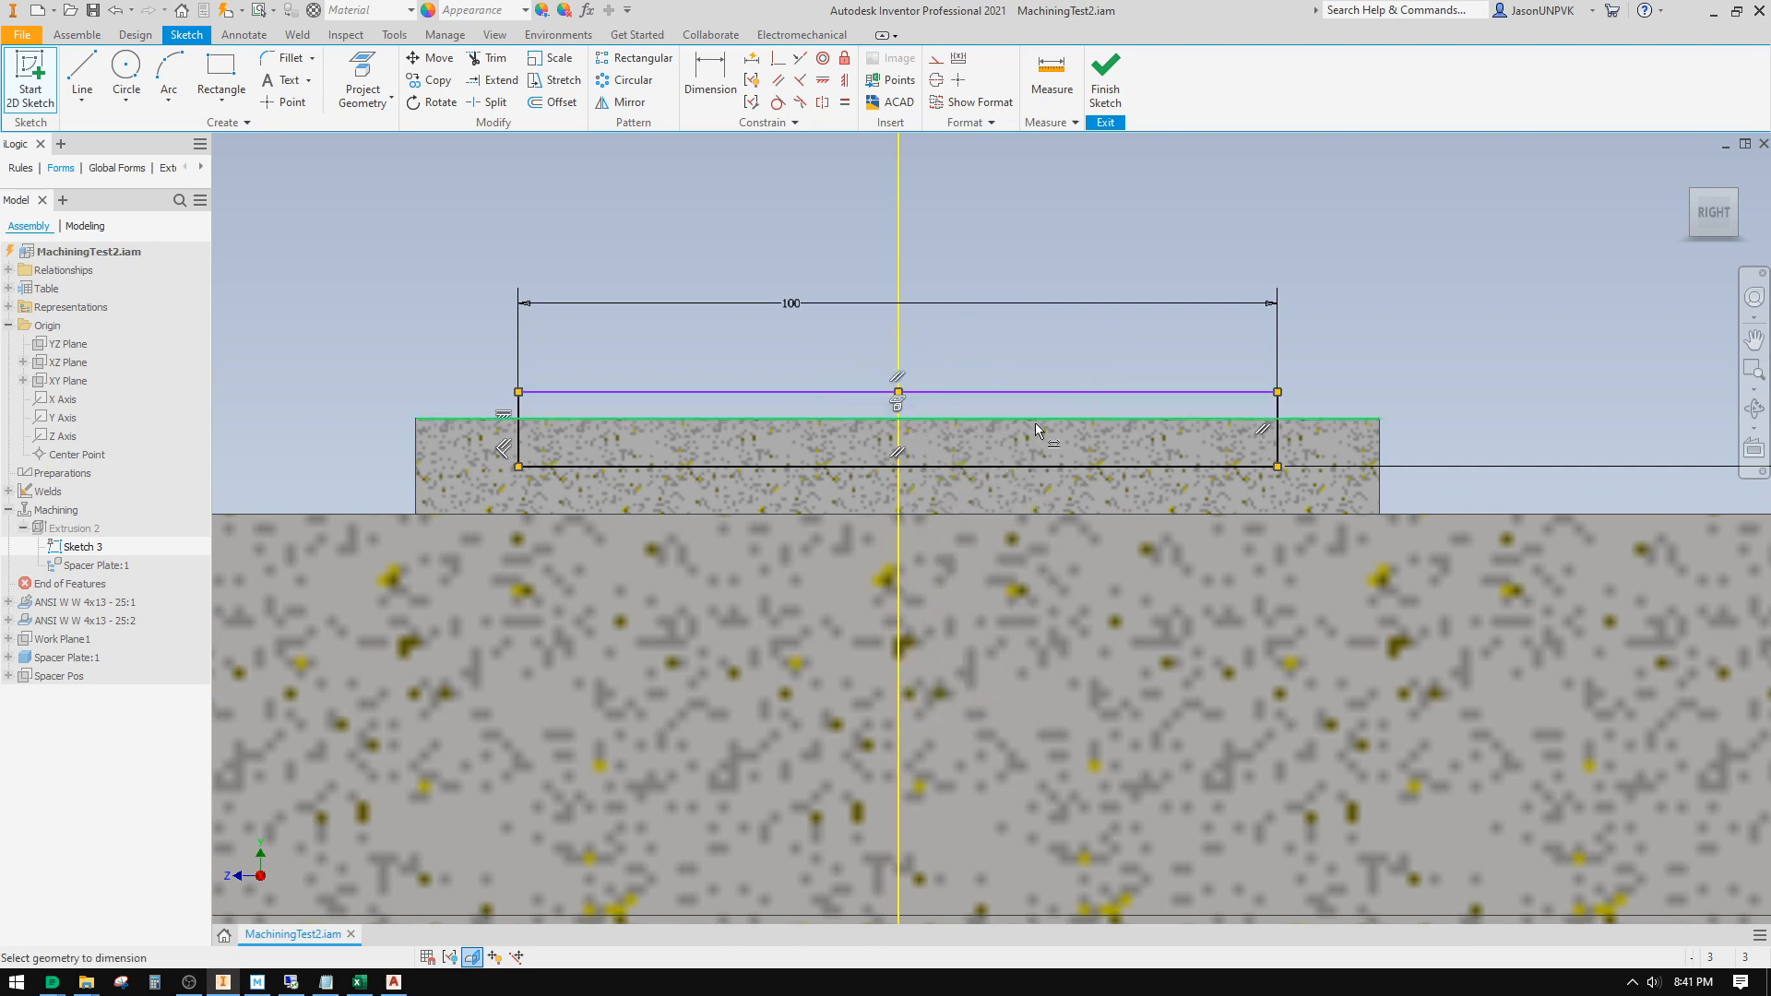
click(1167, 465)
click(1204, 402)
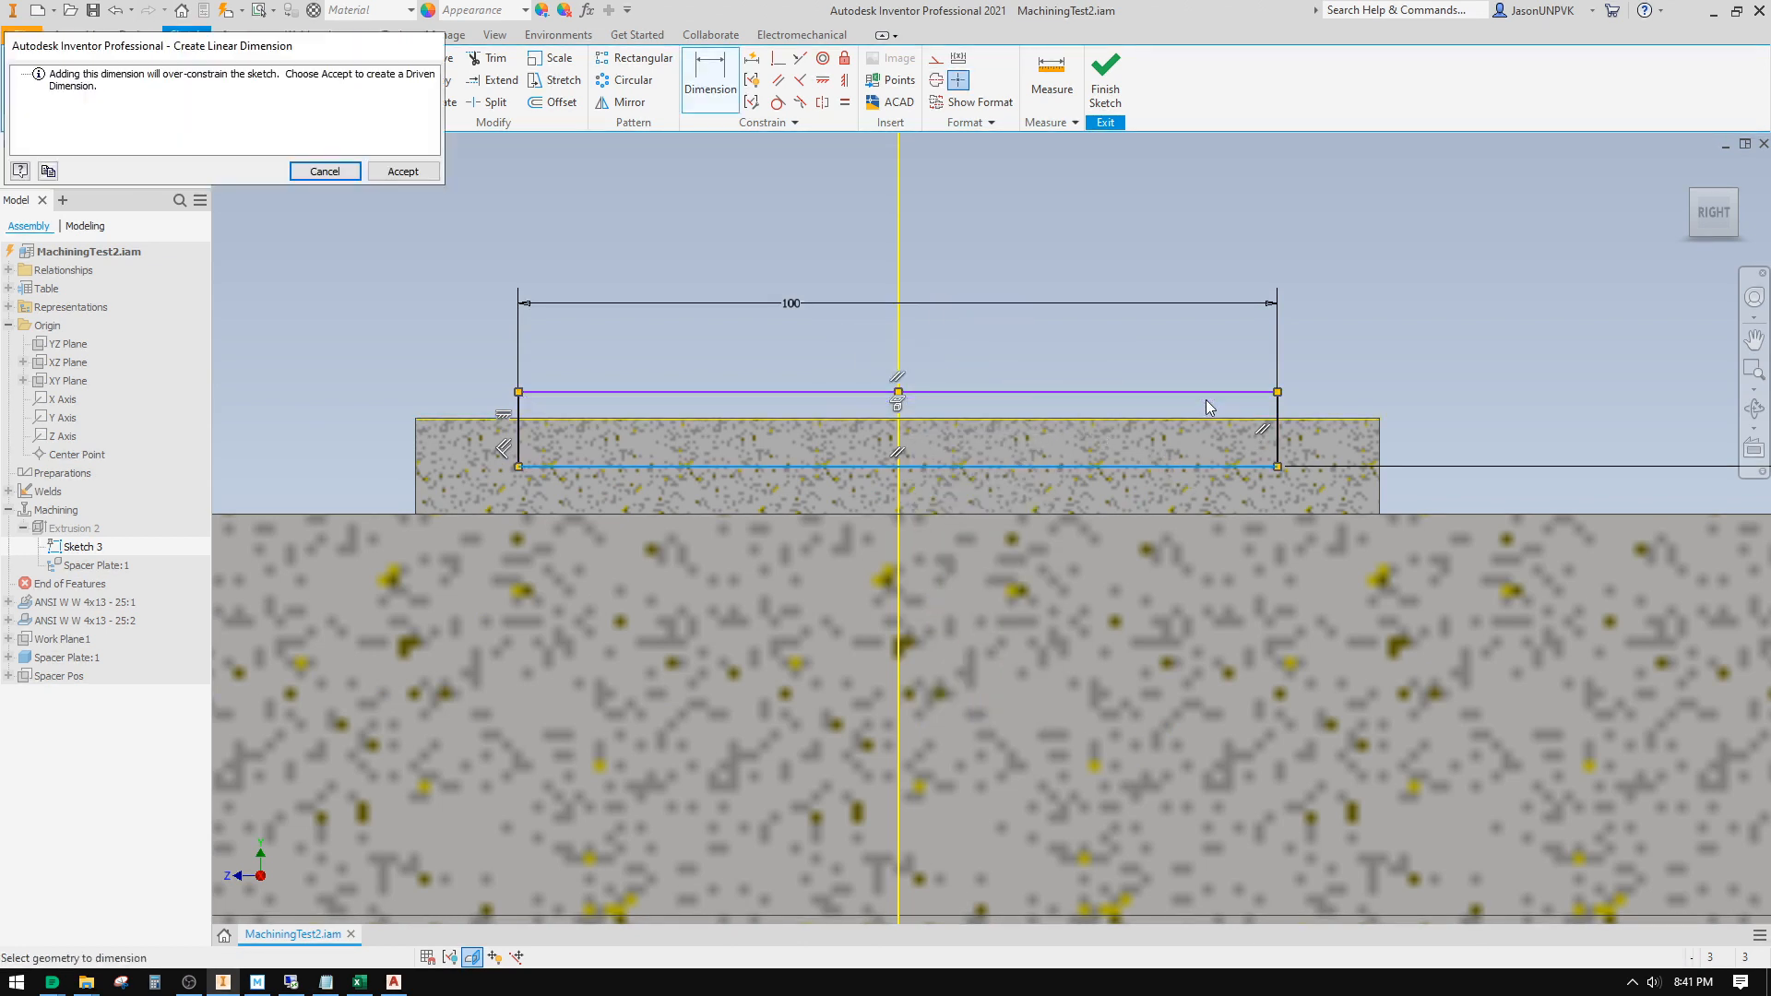
click(325, 170)
Step: Dimension the rectangle's height between its lower and upper edges at 10 mm
right_click(1448, 261)
key(Escape)
click(1245, 466)
click(1255, 392)
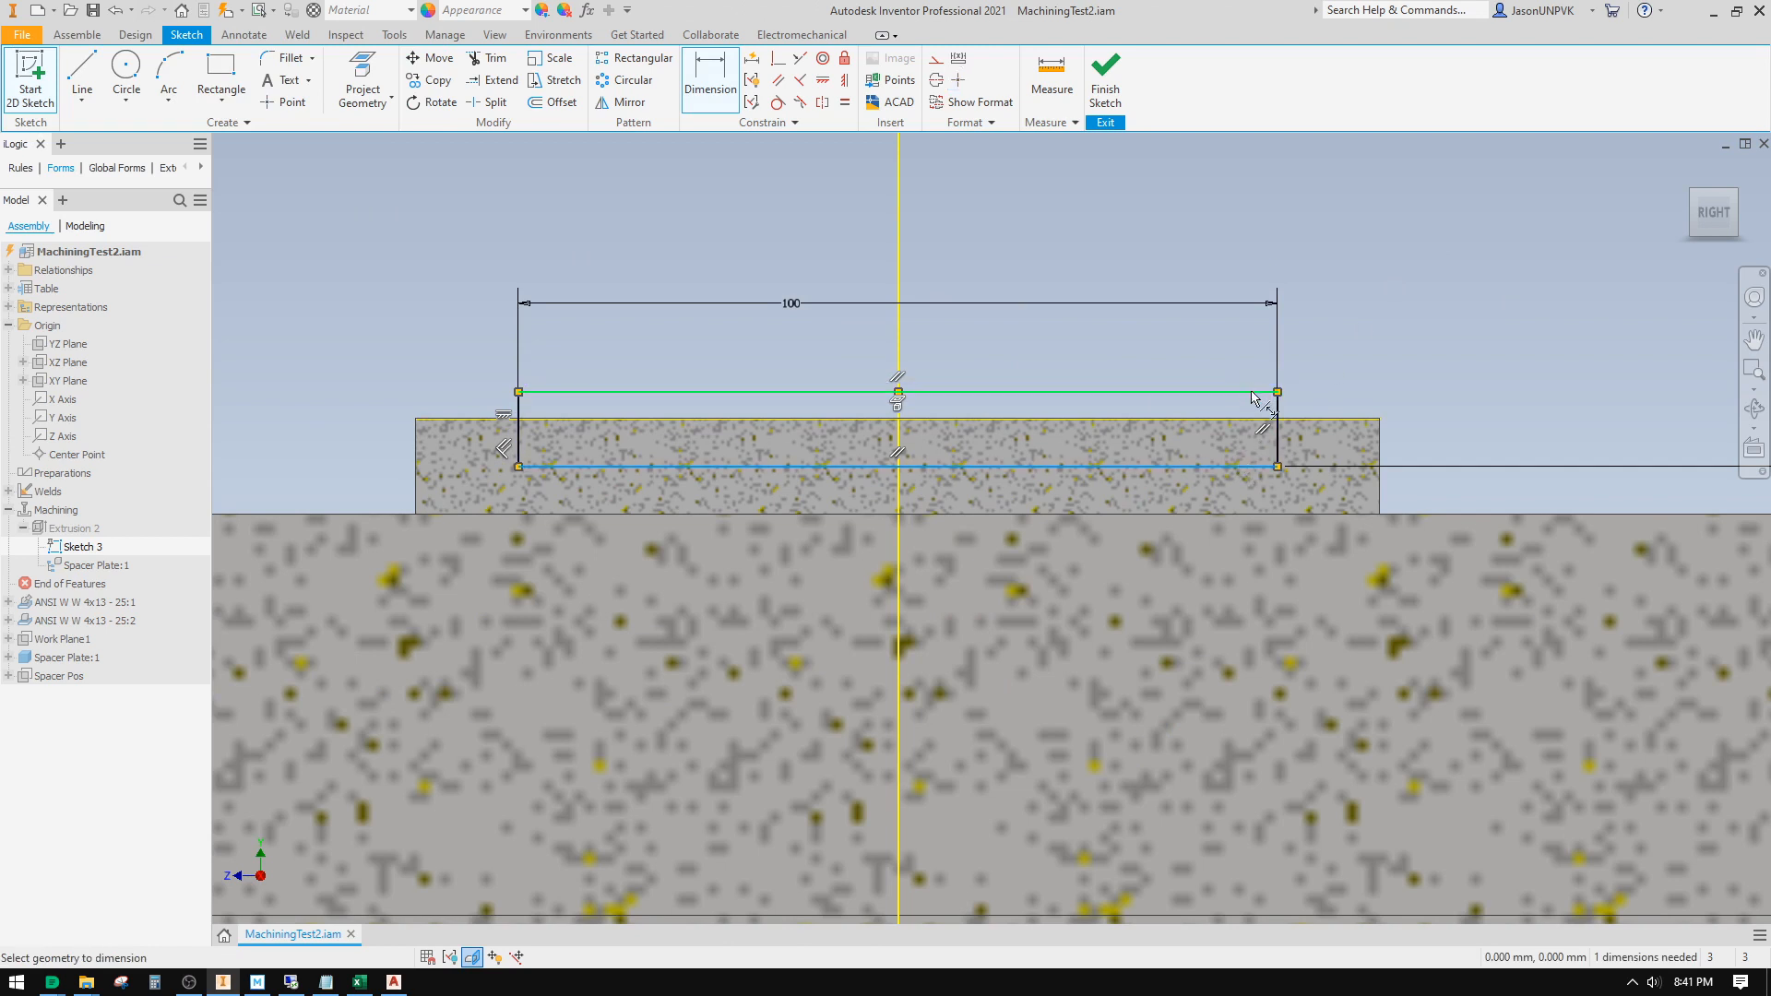
click(1433, 360)
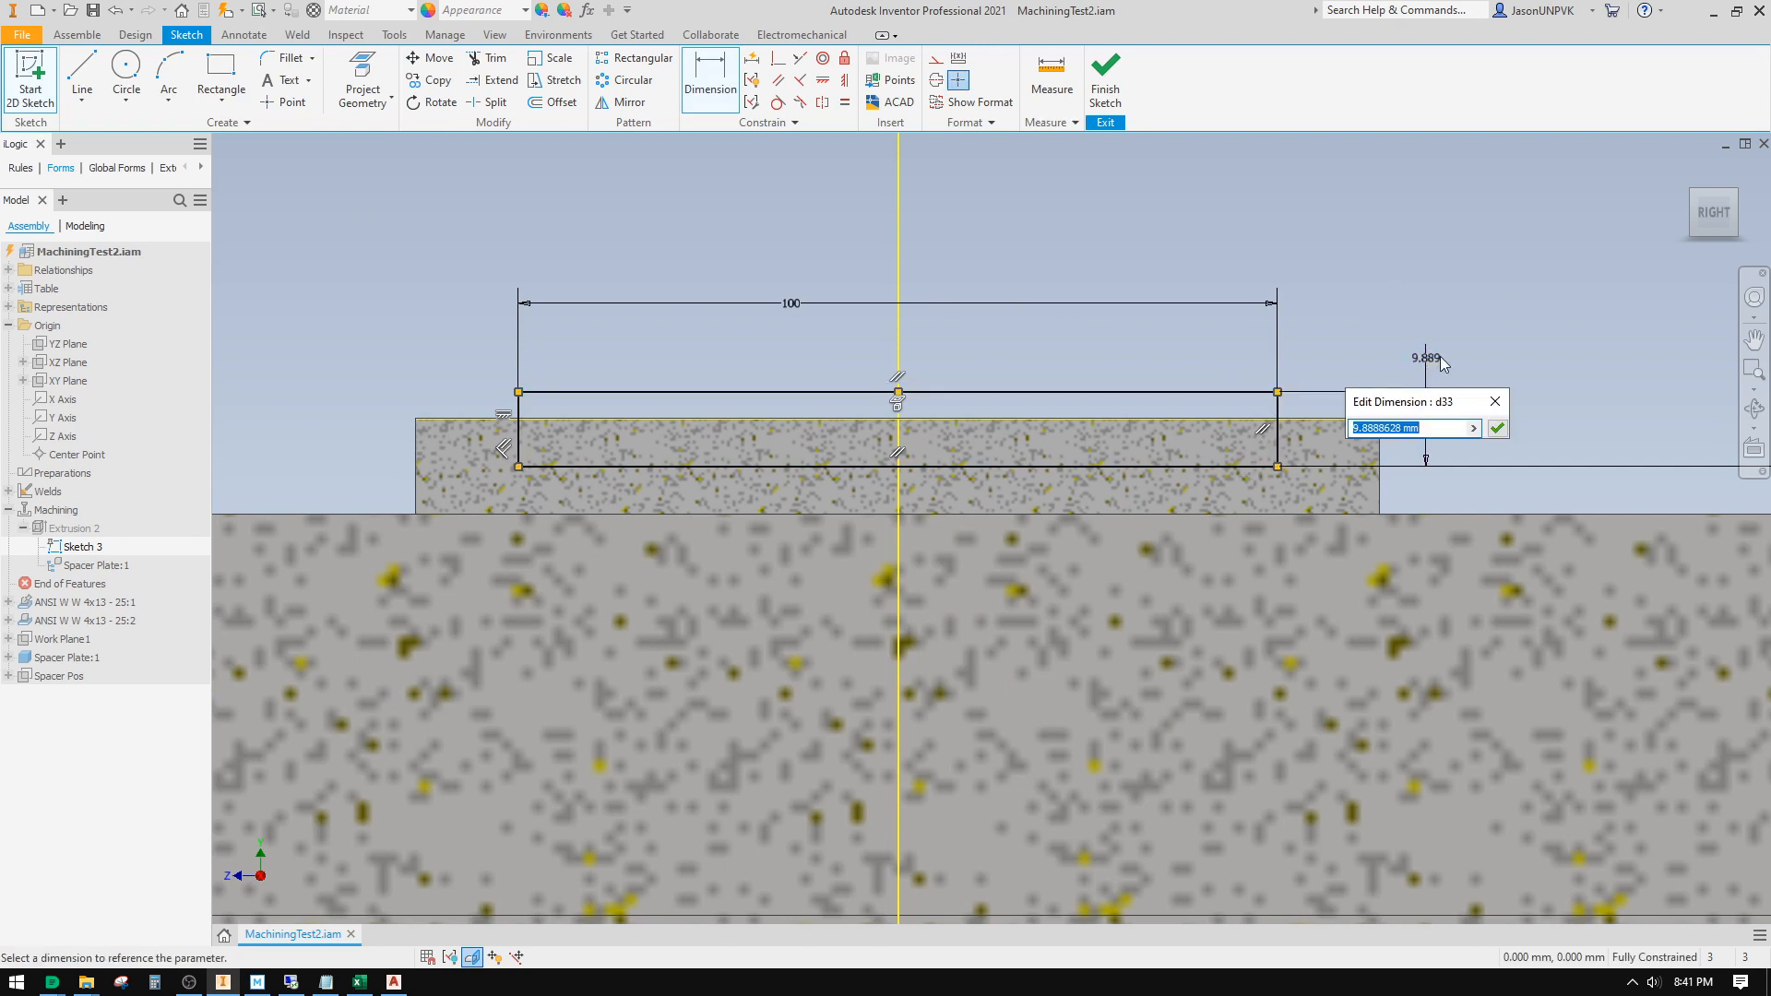
text(10)
key(Return)
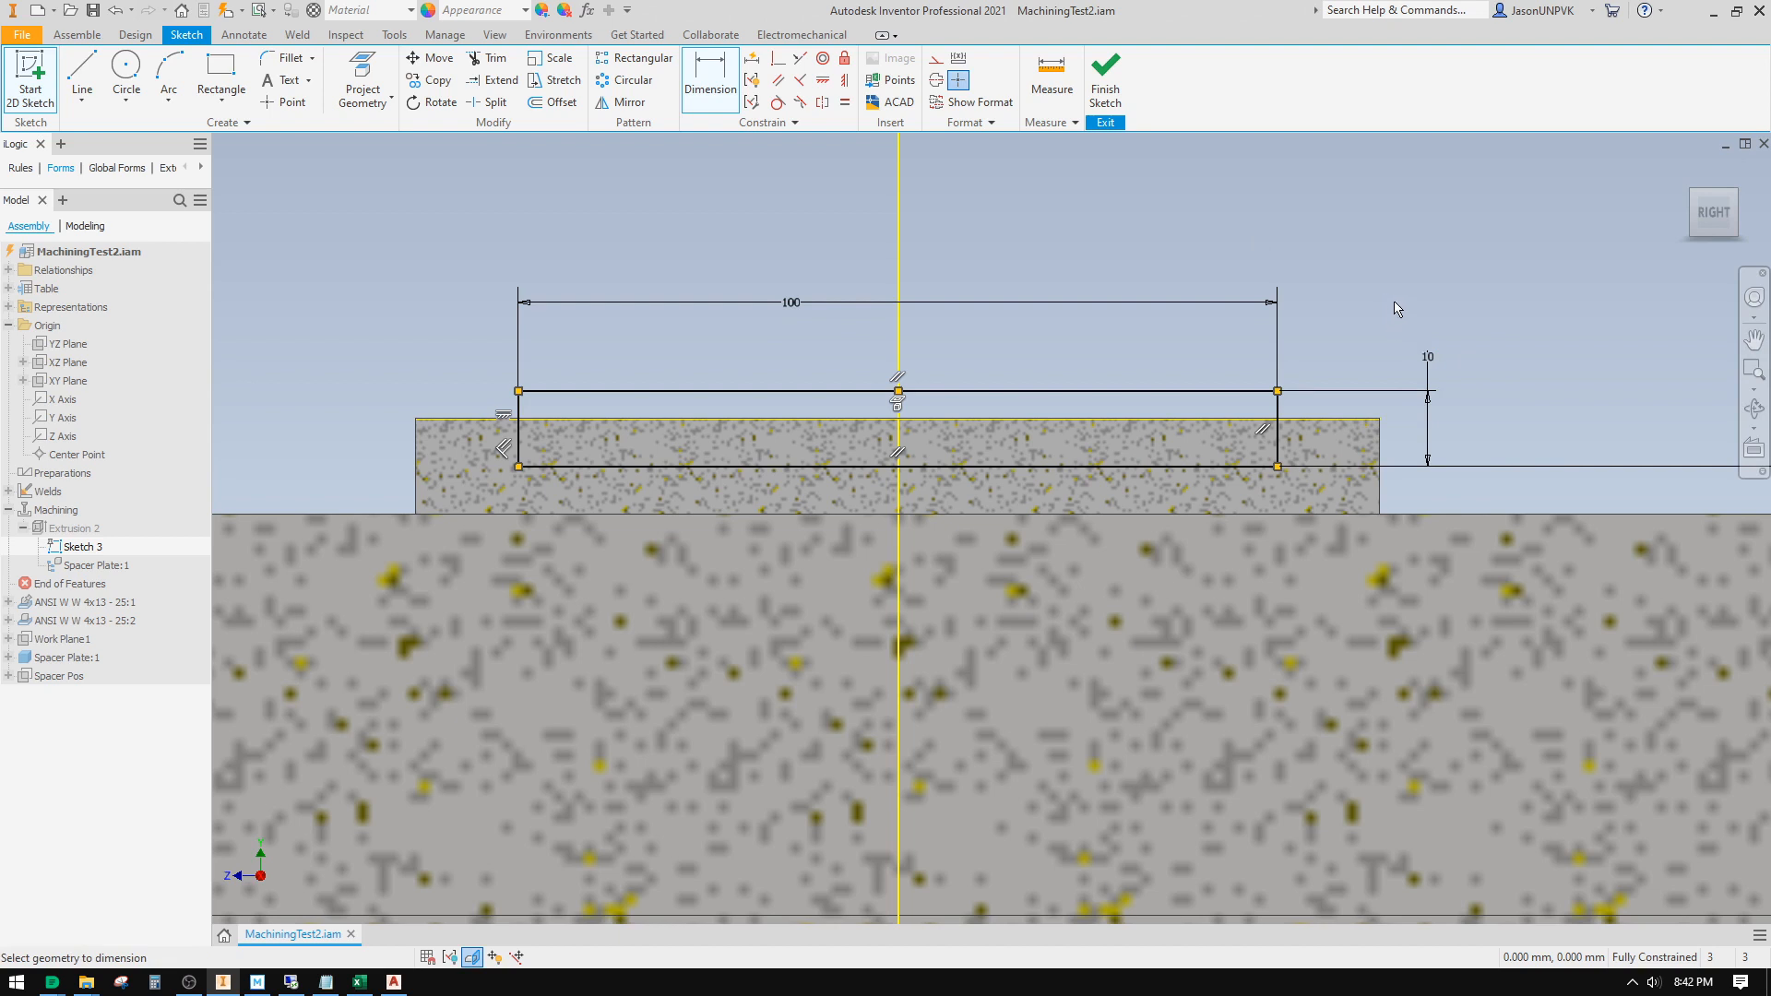
scroll(1395, 310, down, 2)
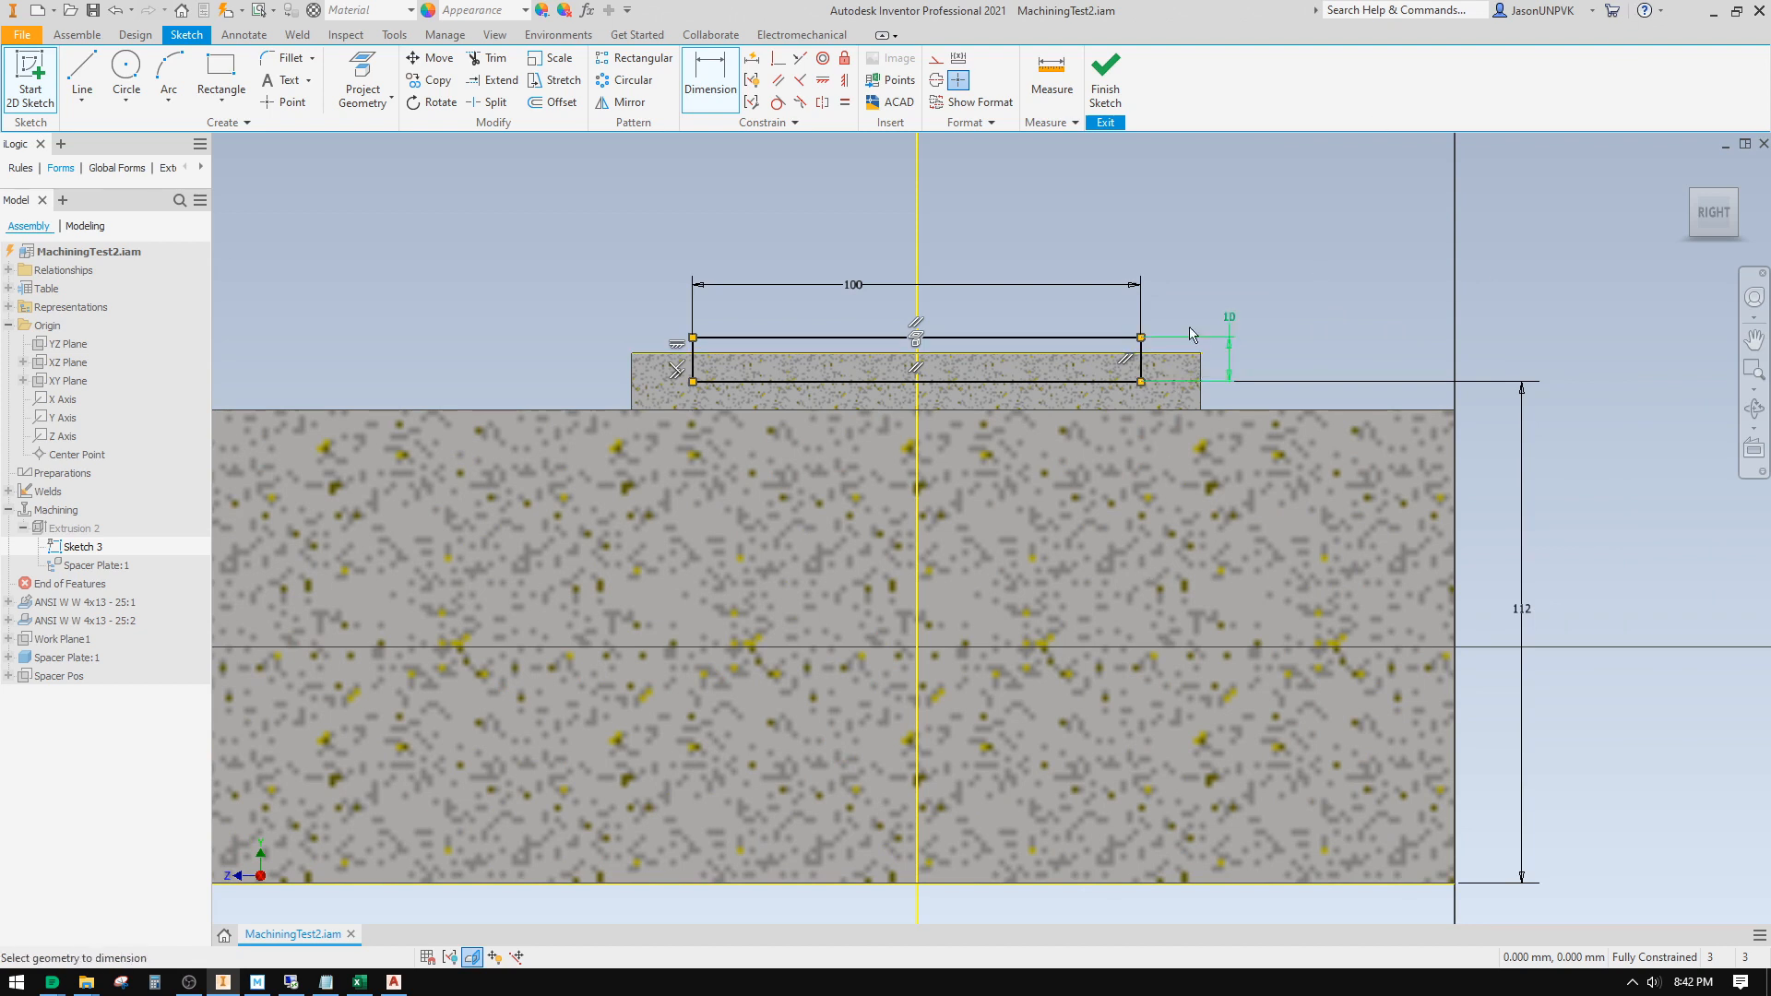
right_click(1236, 329)
click(1259, 256)
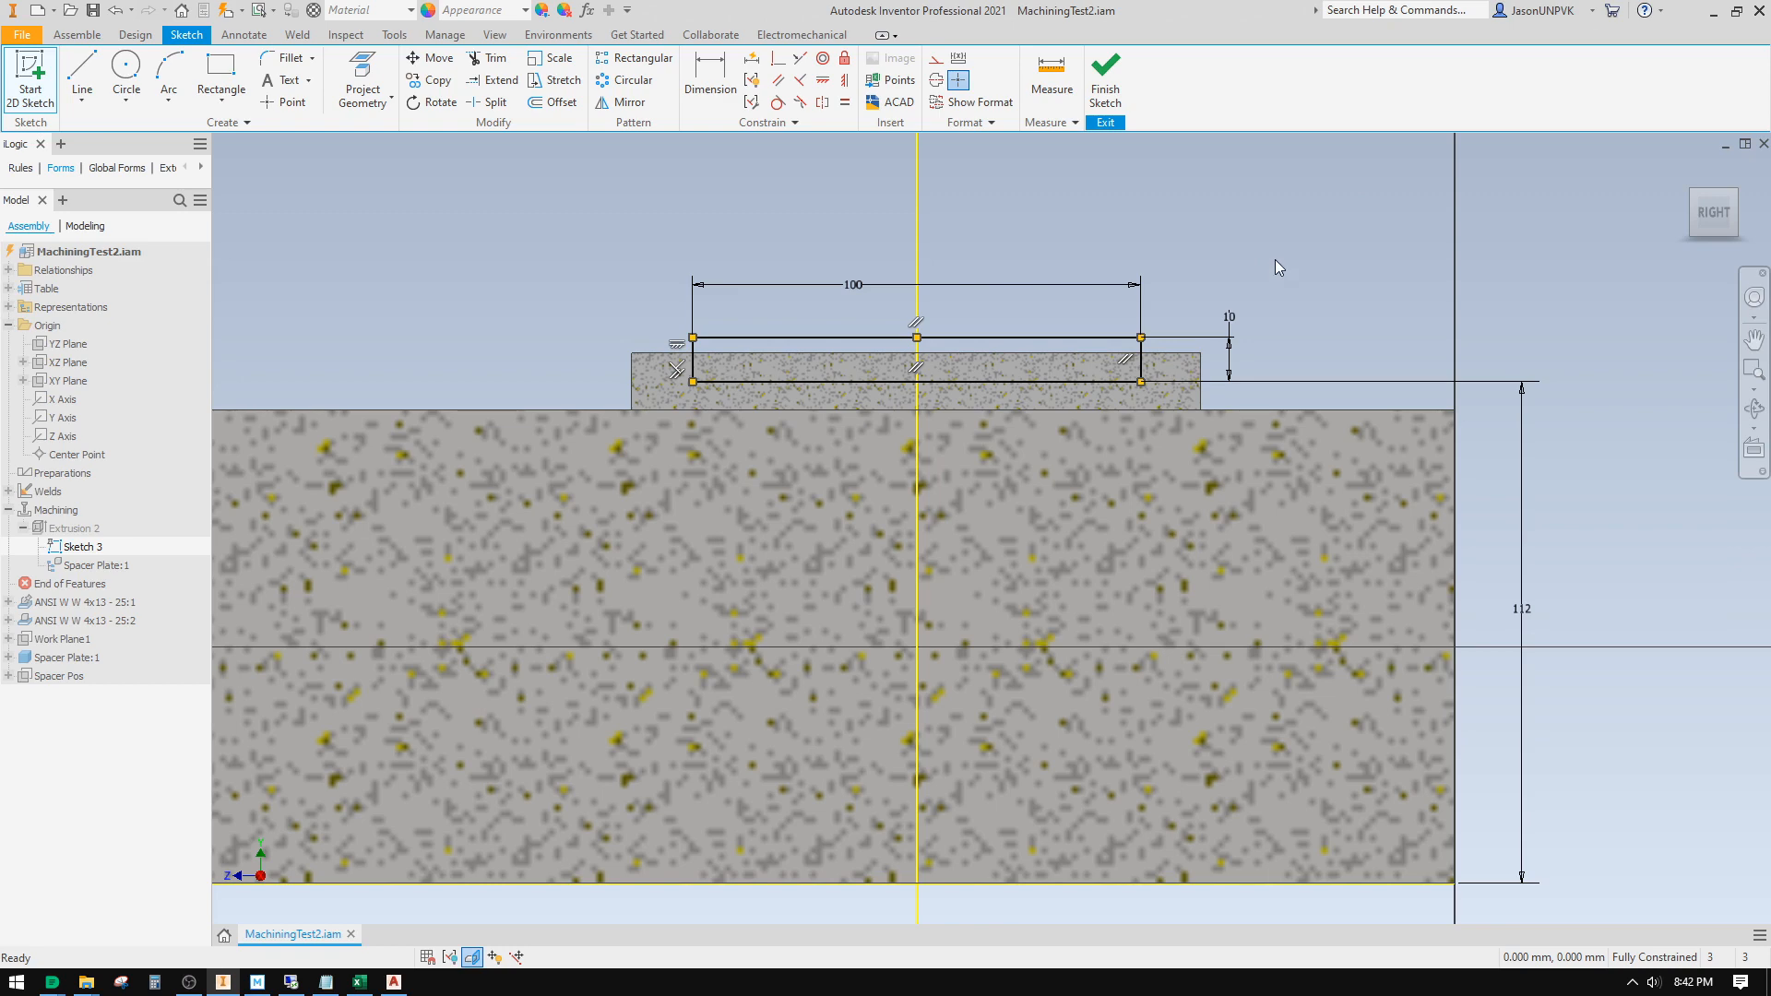
Step: Finish the slot sketch and collapse the whole model browser tree
click(1104, 88)
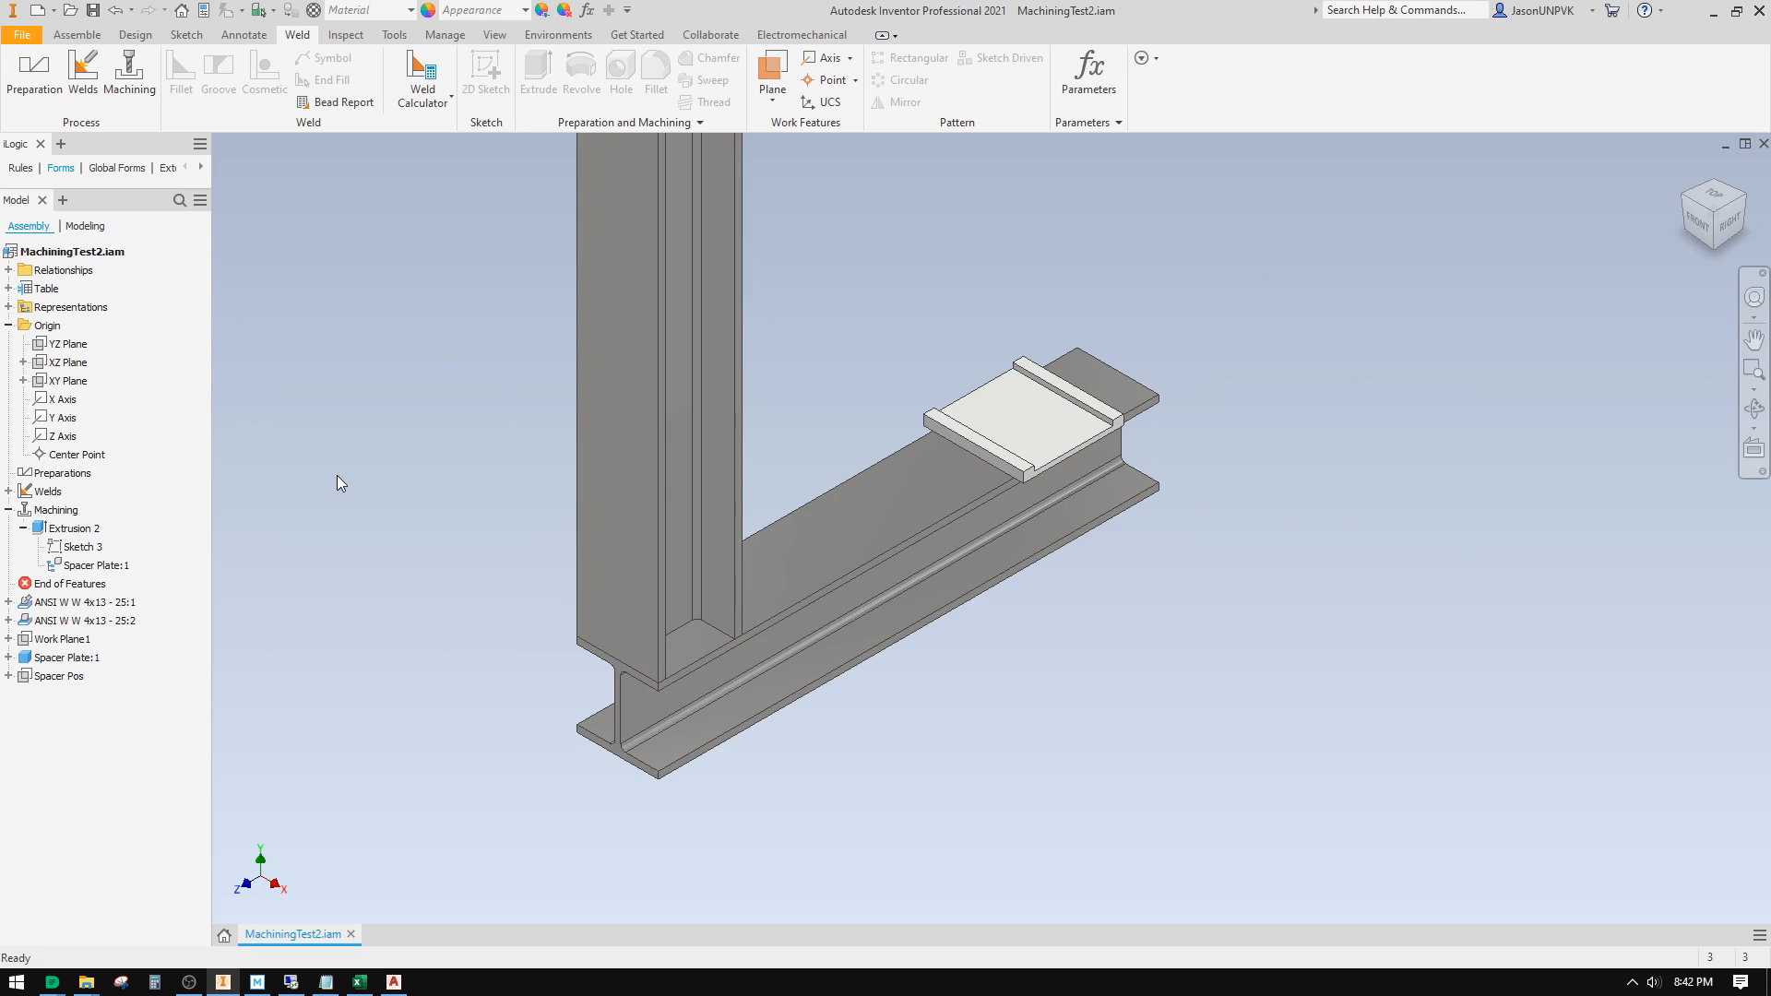
right_click(24, 544)
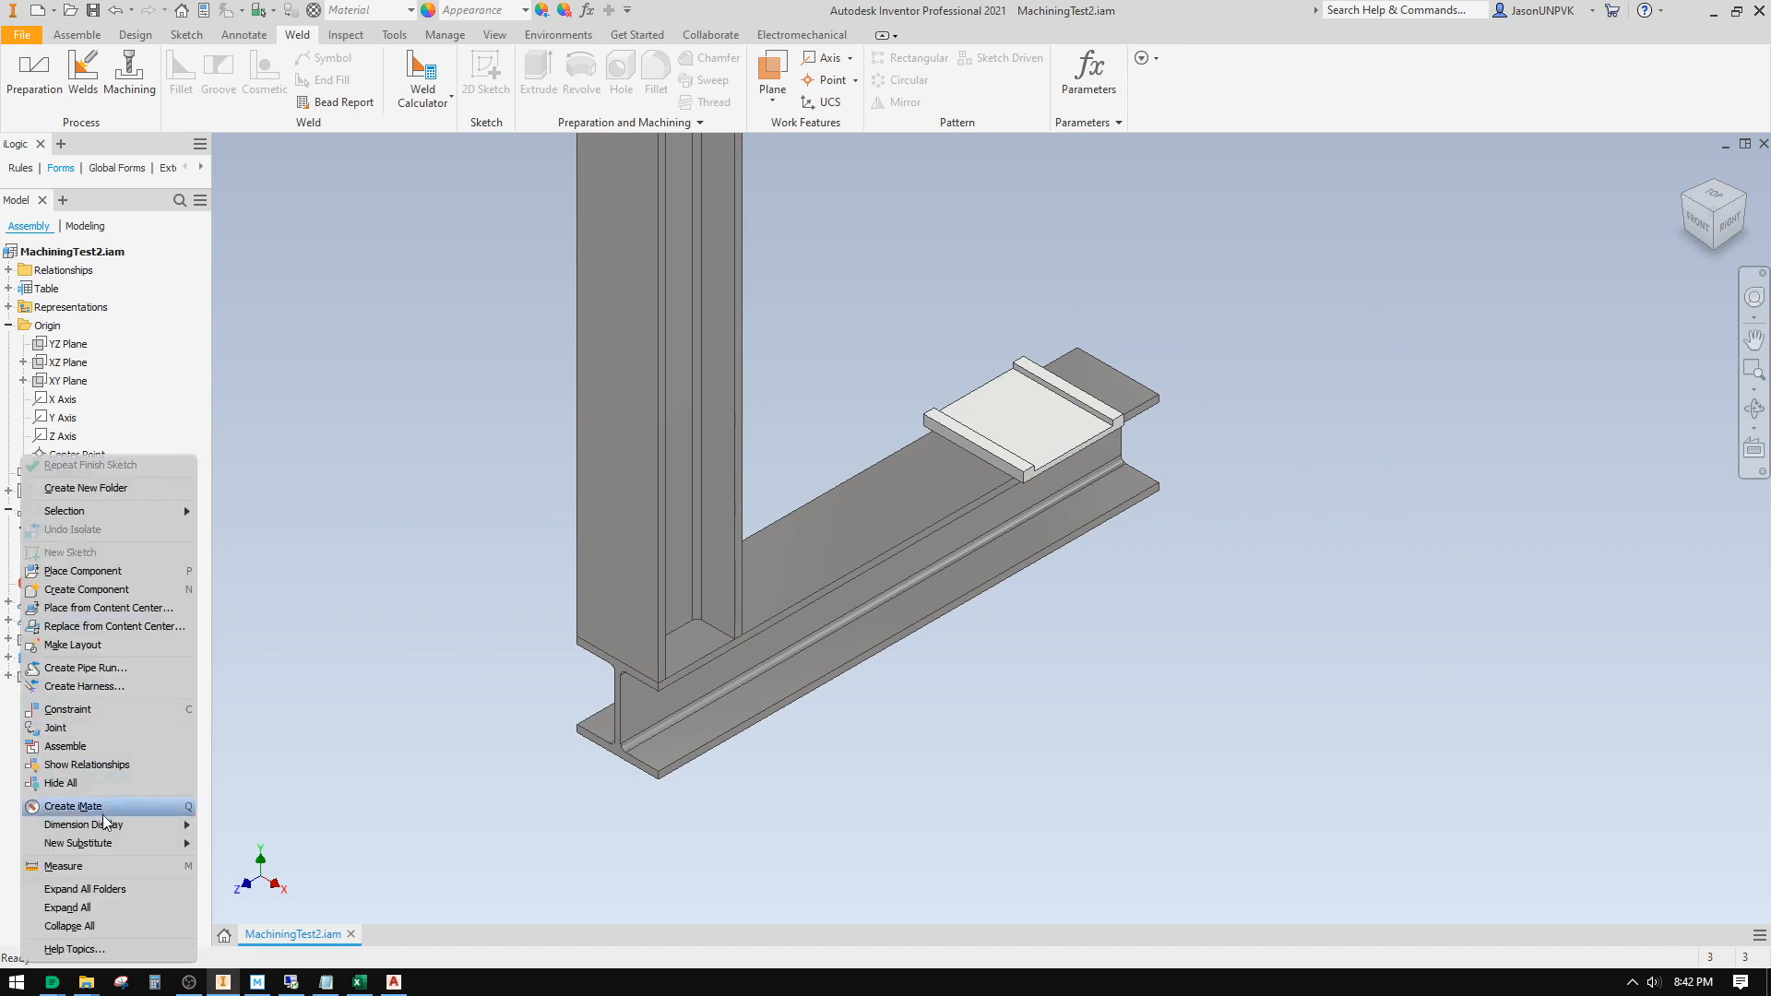
click(85, 928)
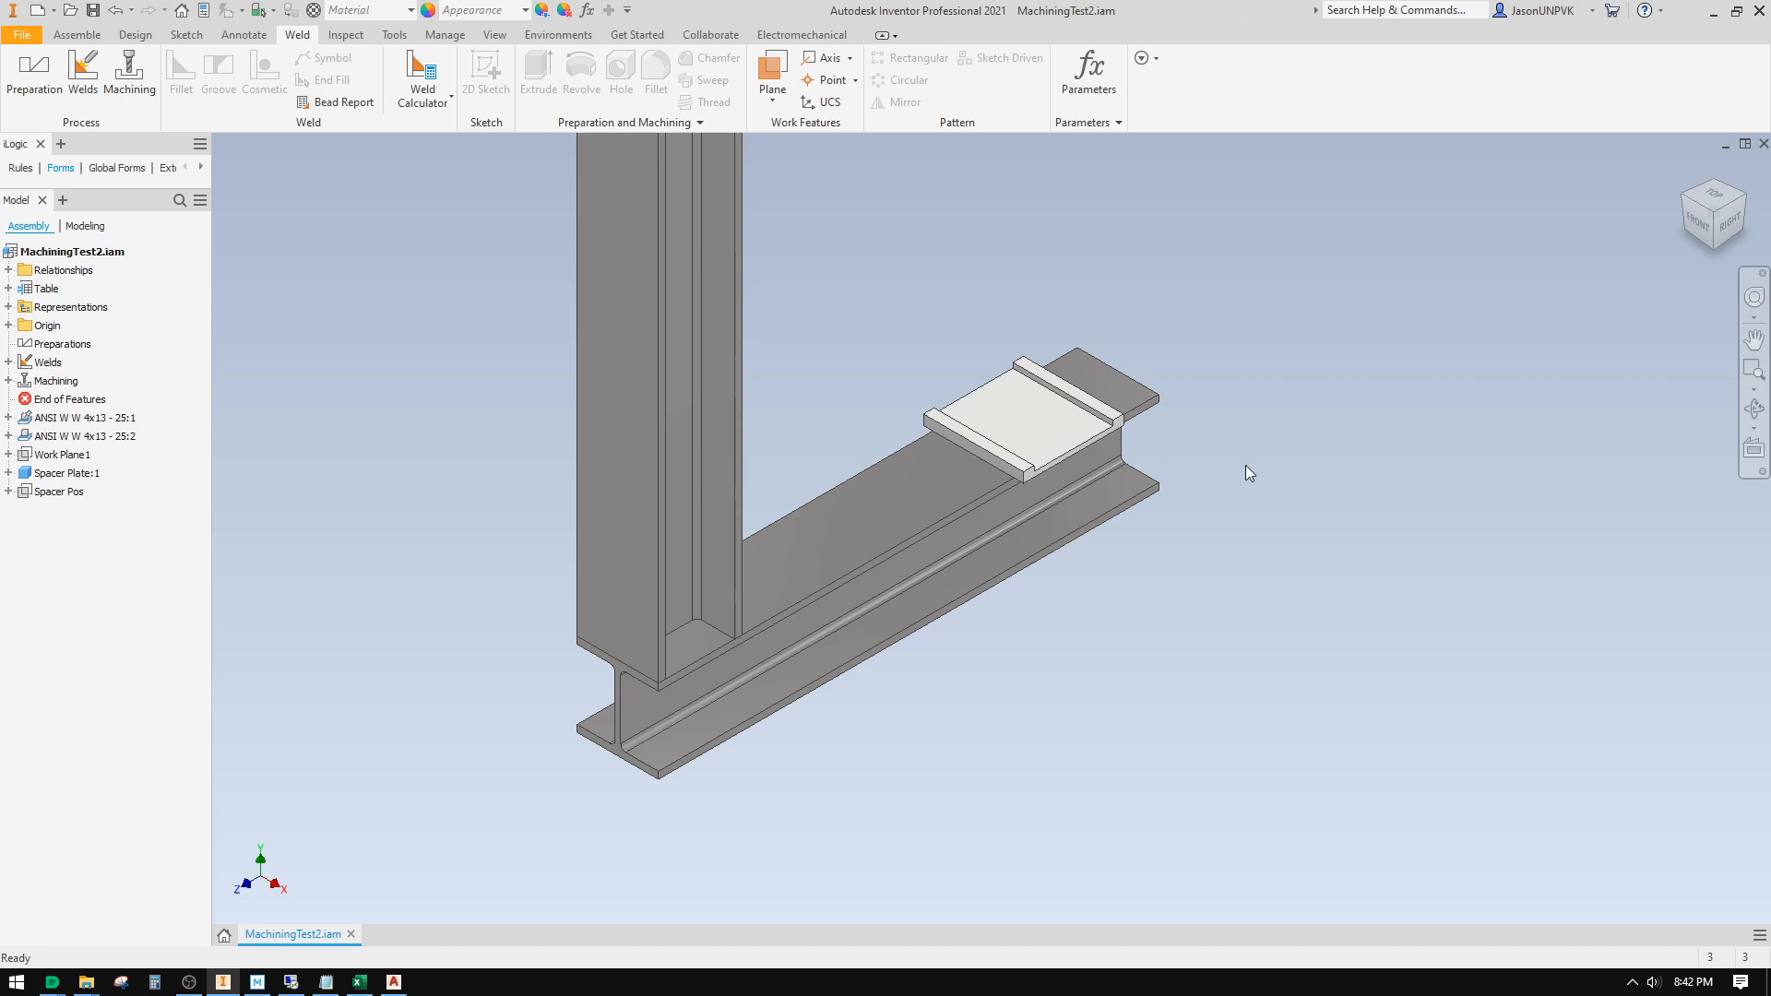
Step: Activate the weldment's Machining environment and start a new sketch on the floor of the spacer plate's slot
right_click(402, 411)
mouse_move(384, 538)
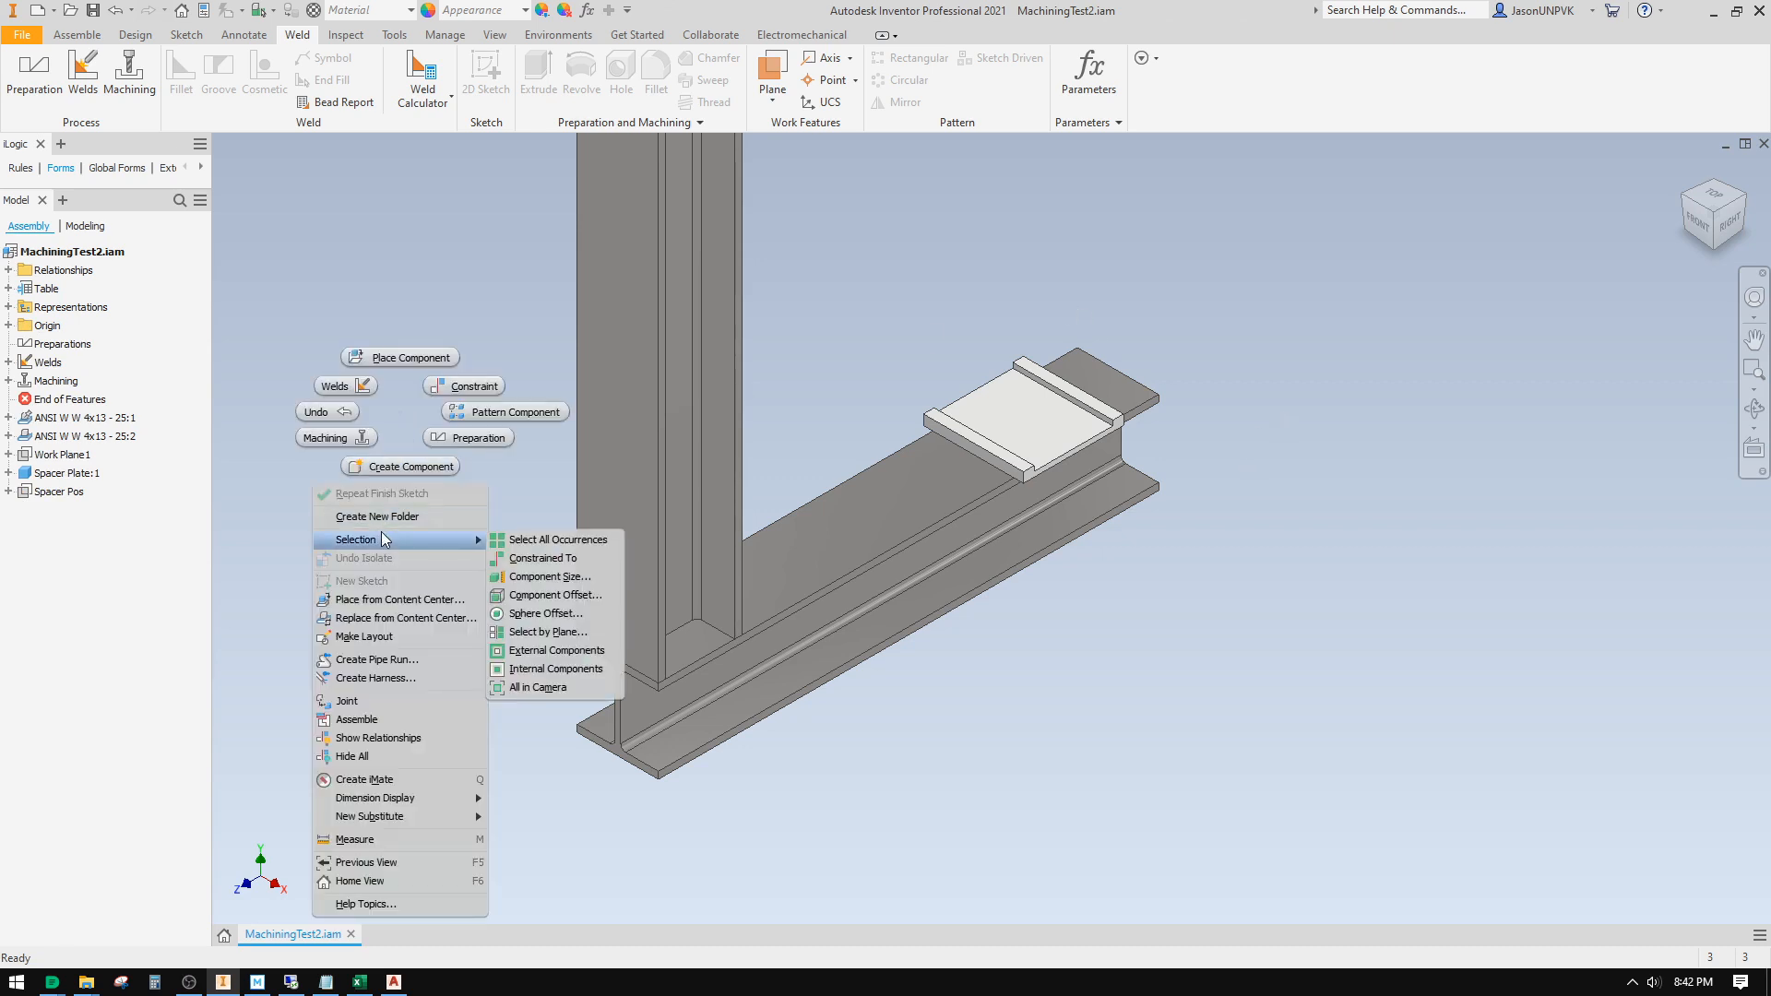
click(328, 438)
right_click(336, 434)
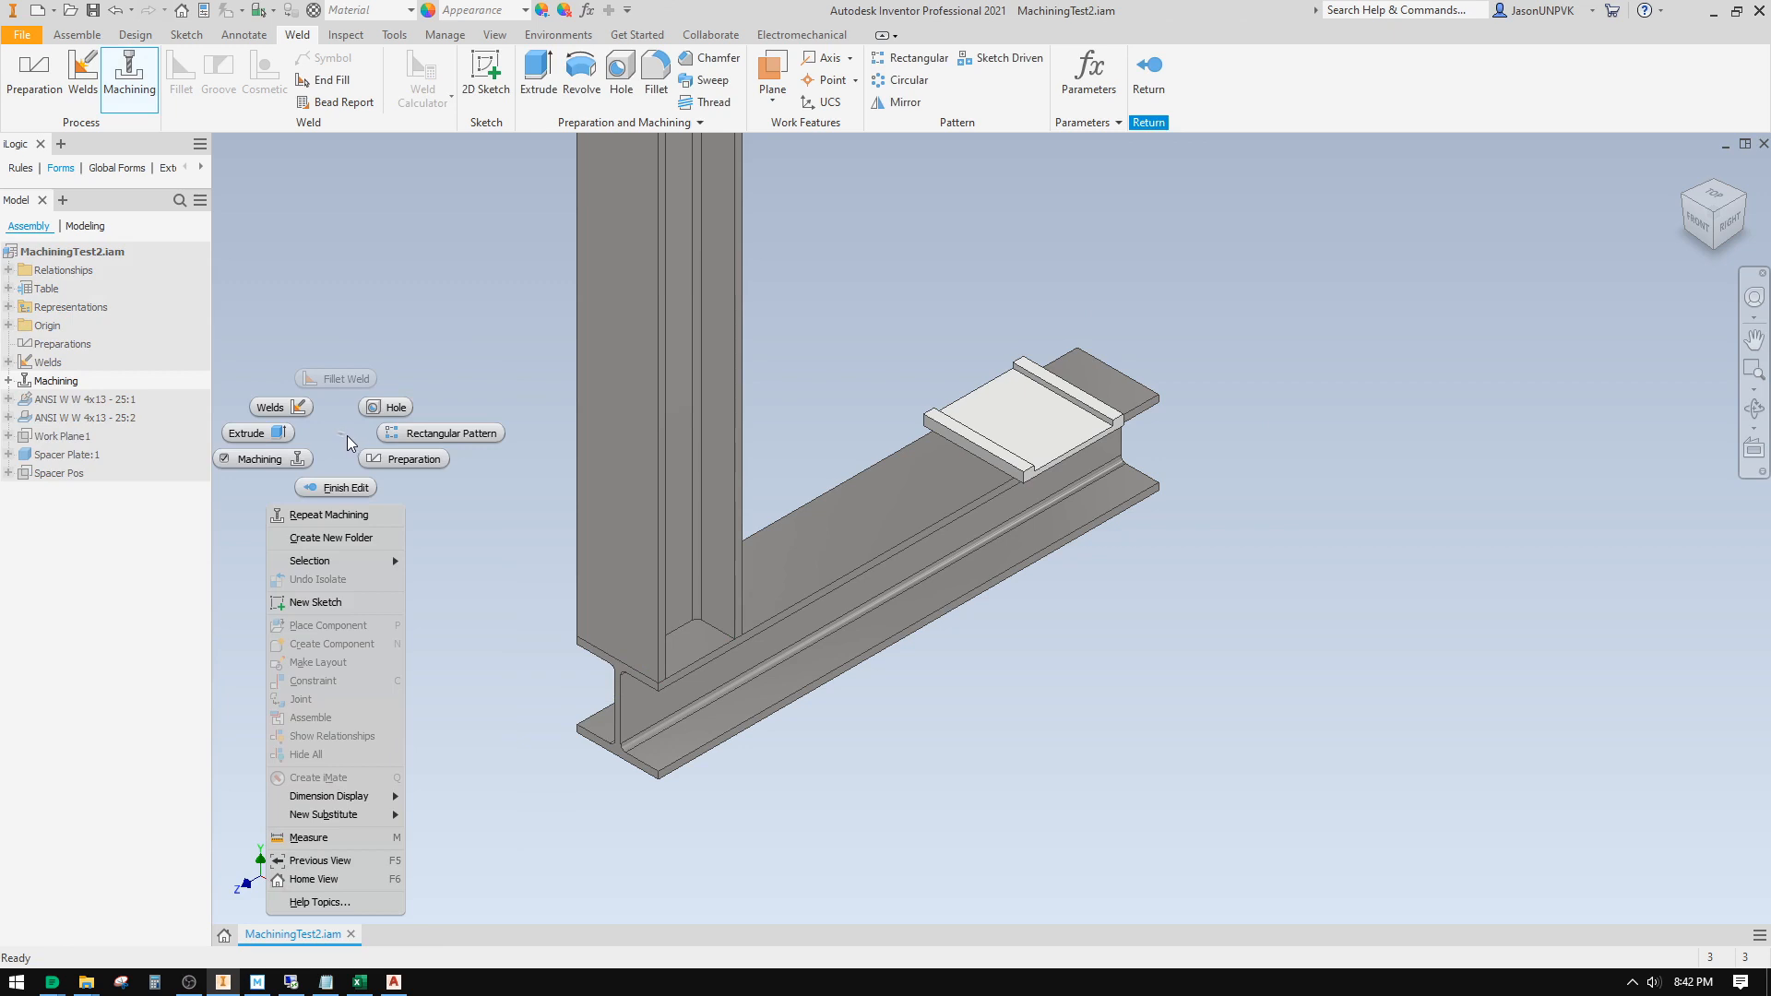
key(Escape)
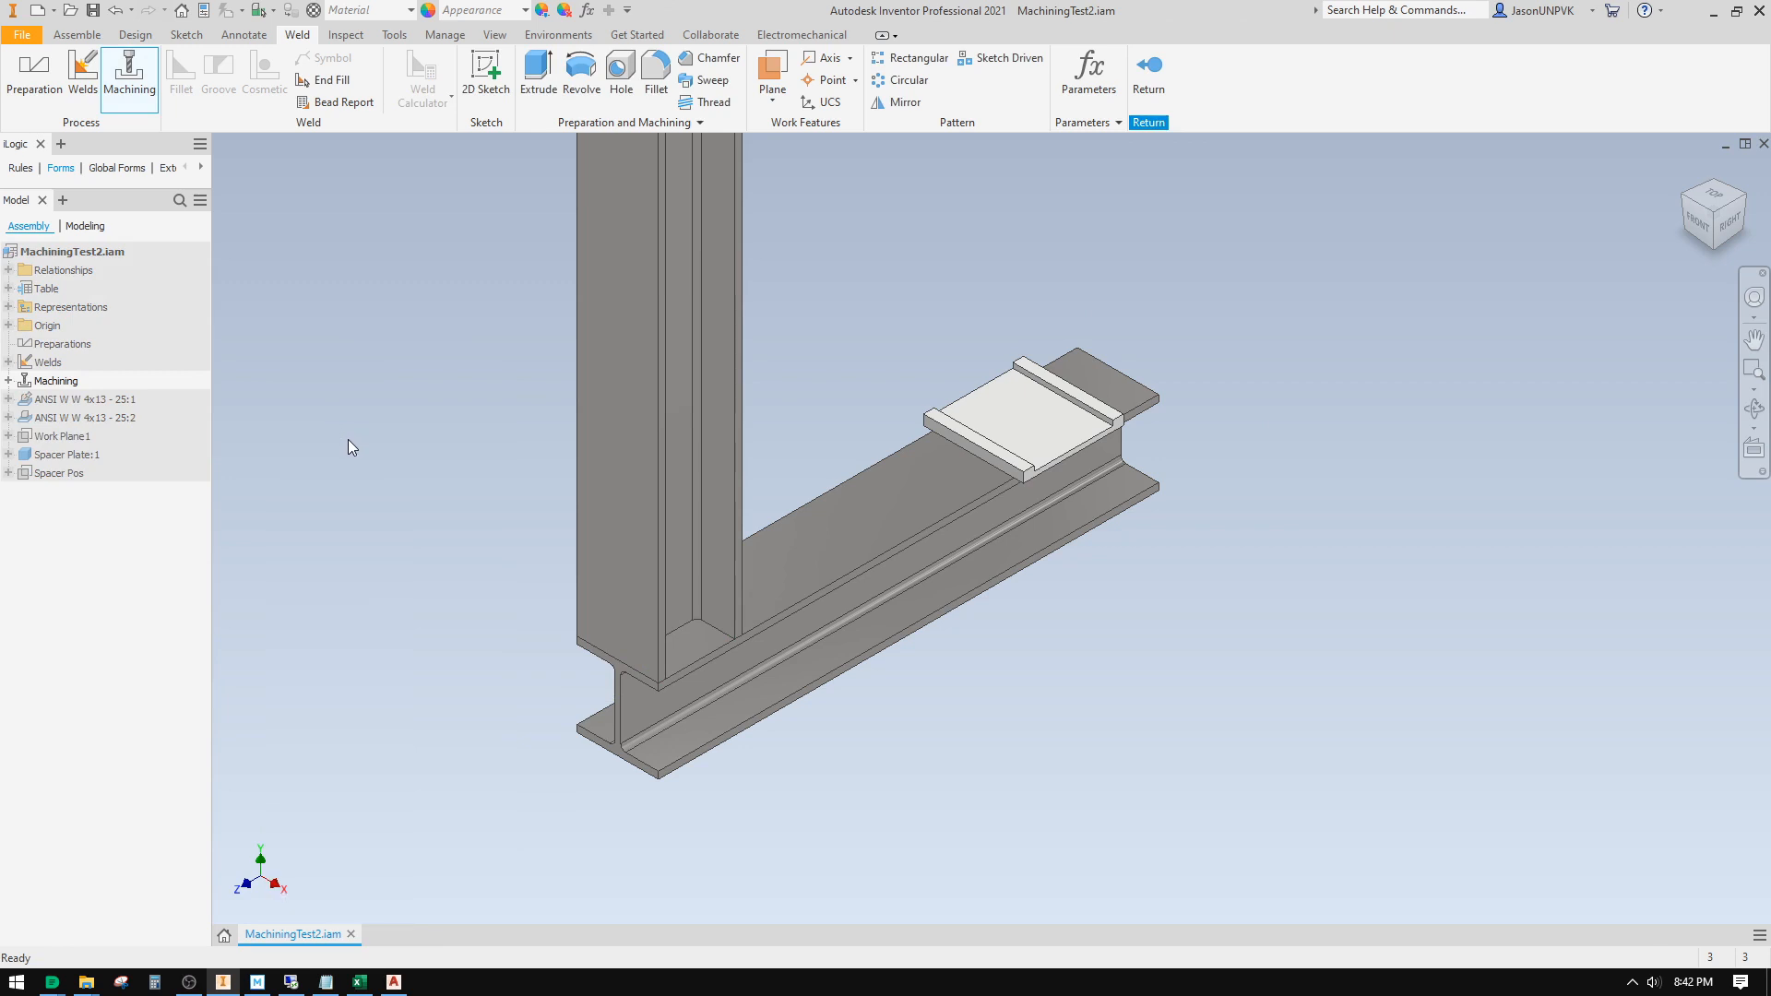
right_click(348, 446)
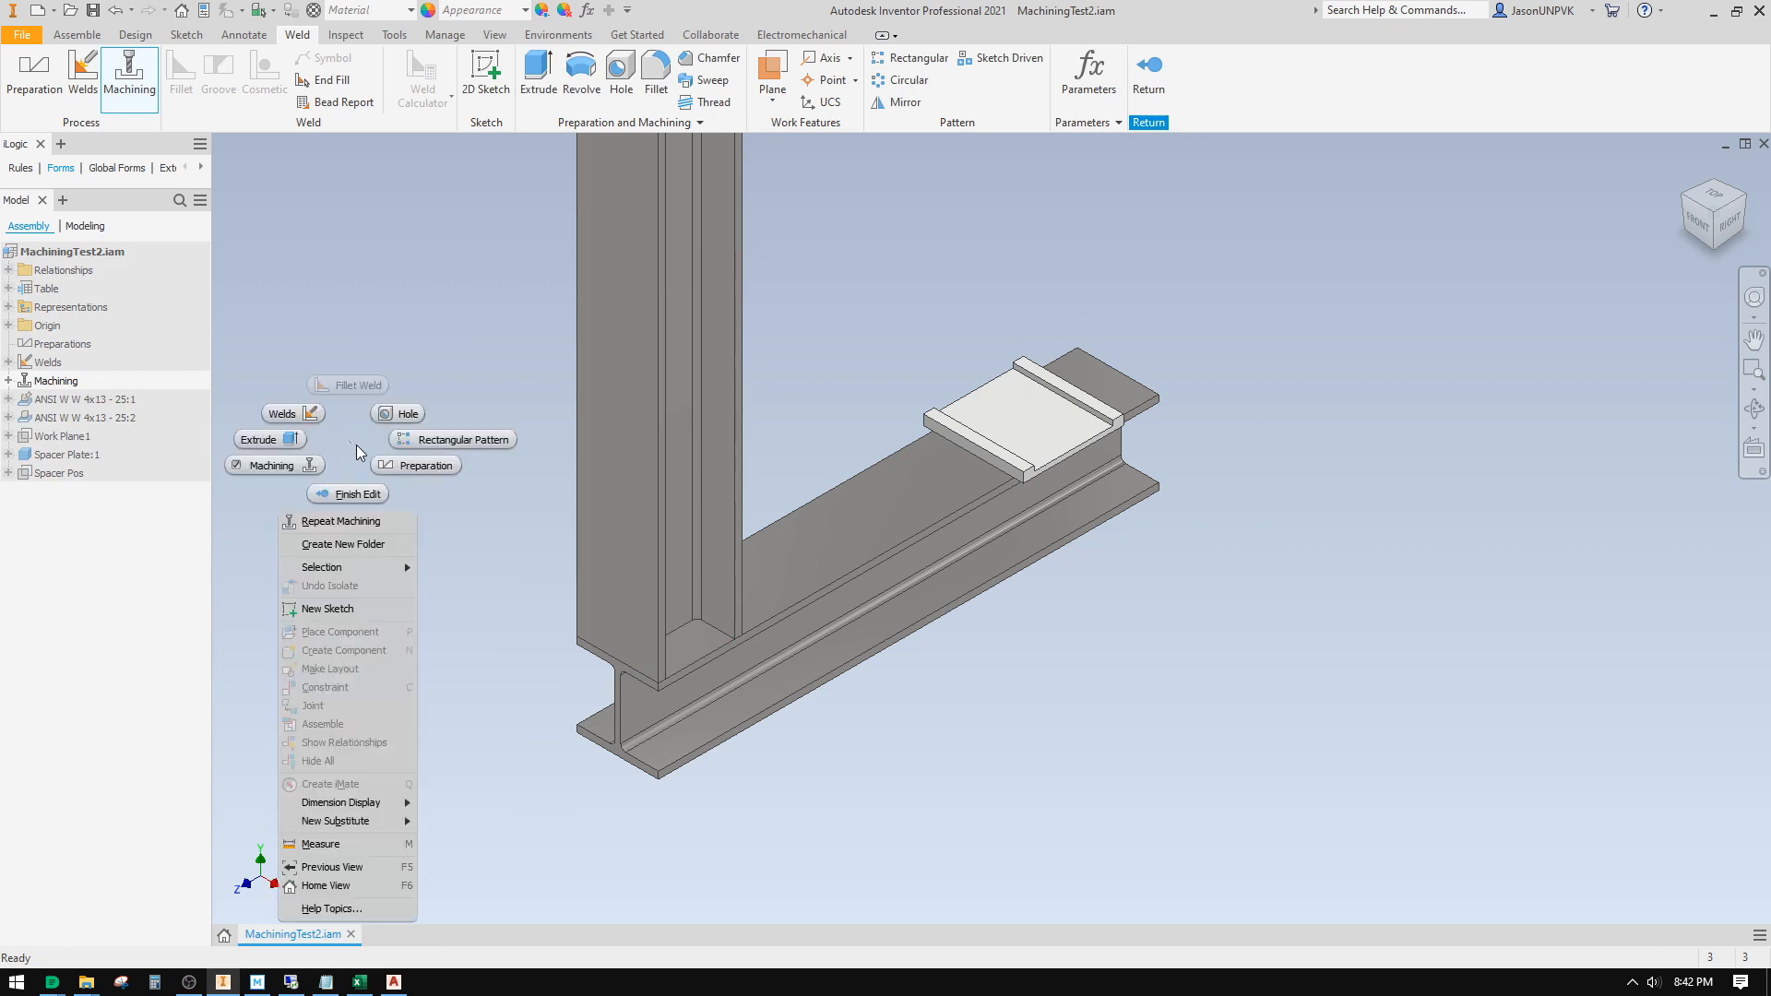
click(339, 607)
click(1015, 406)
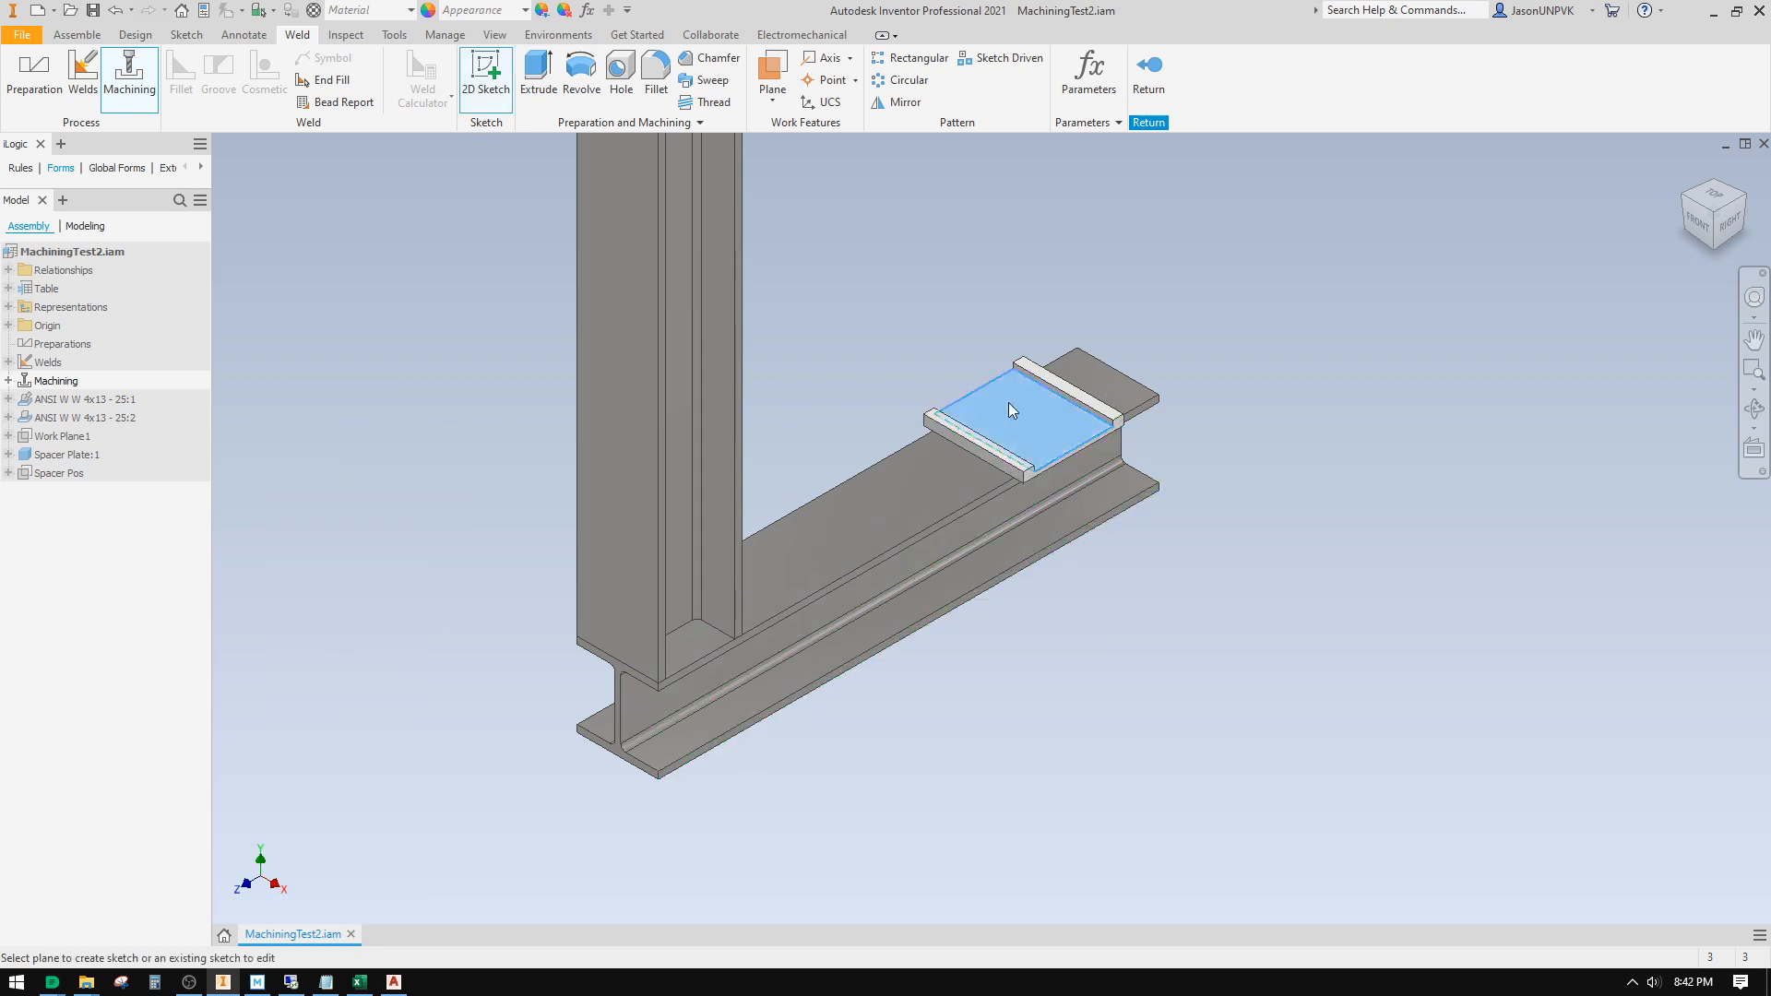
Step: Place a sketch point on the slot floor, about 26 mm above the Spacer Pos plane and 36 mm left of the YZ Plane
click(283, 102)
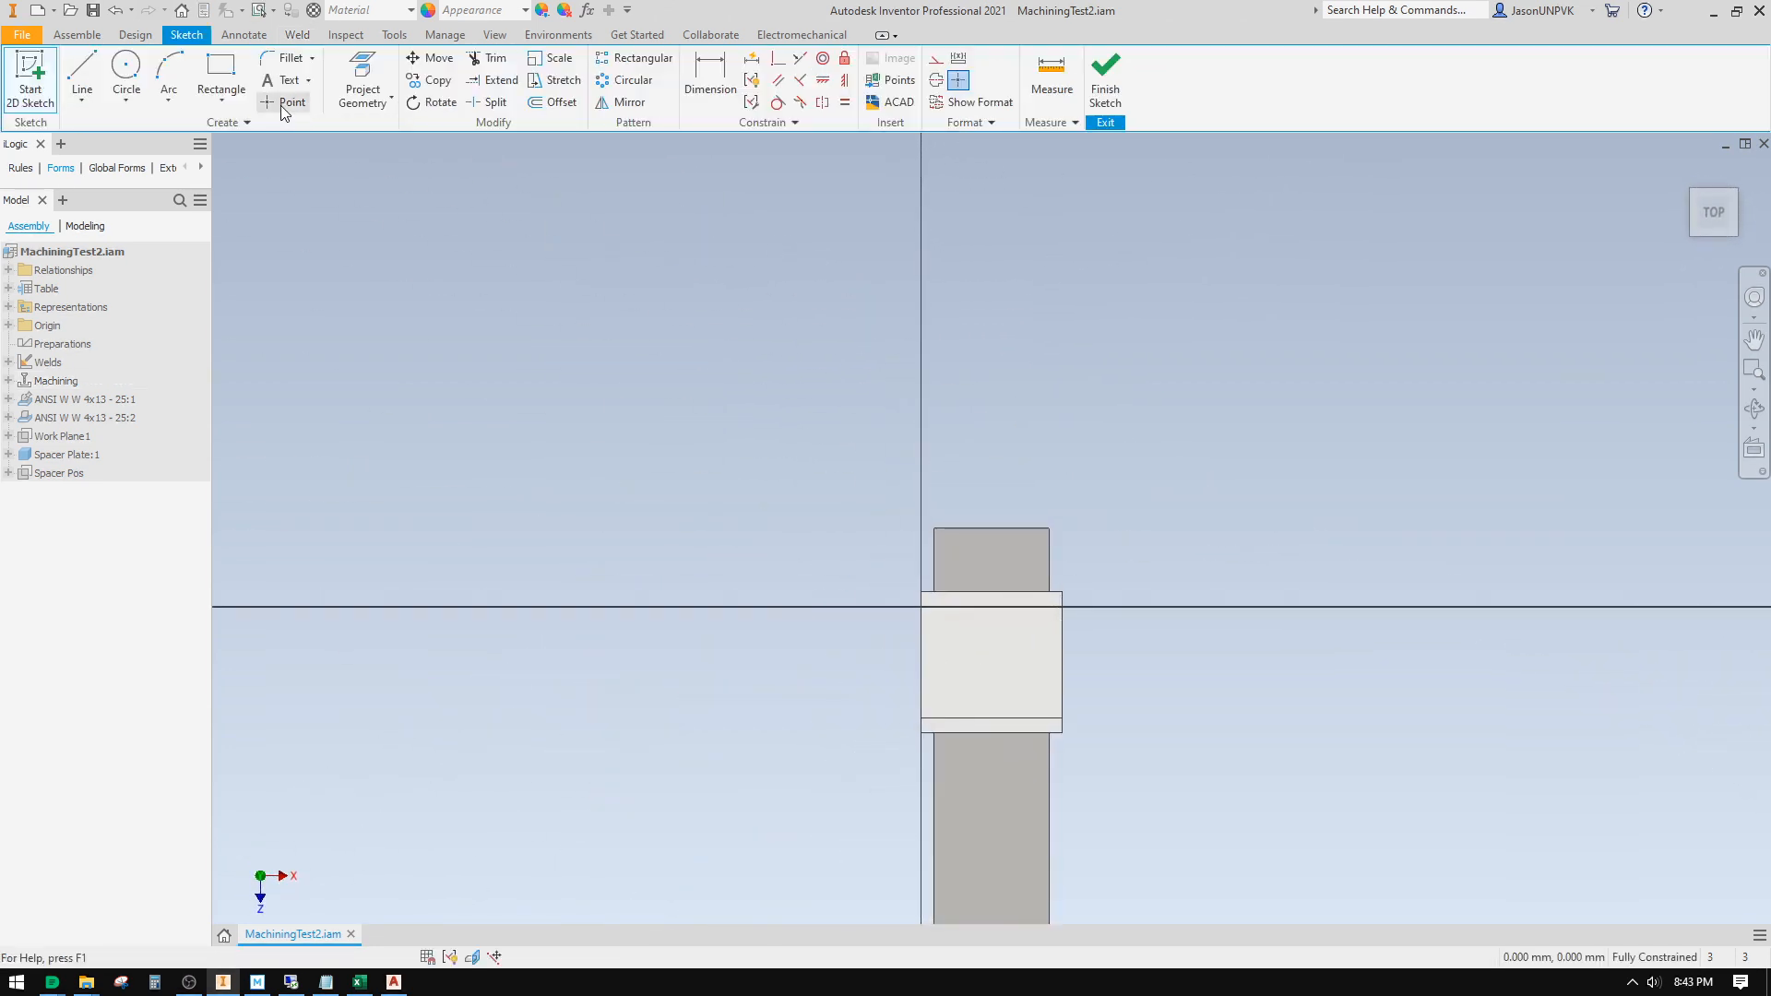
right_click(1003, 475)
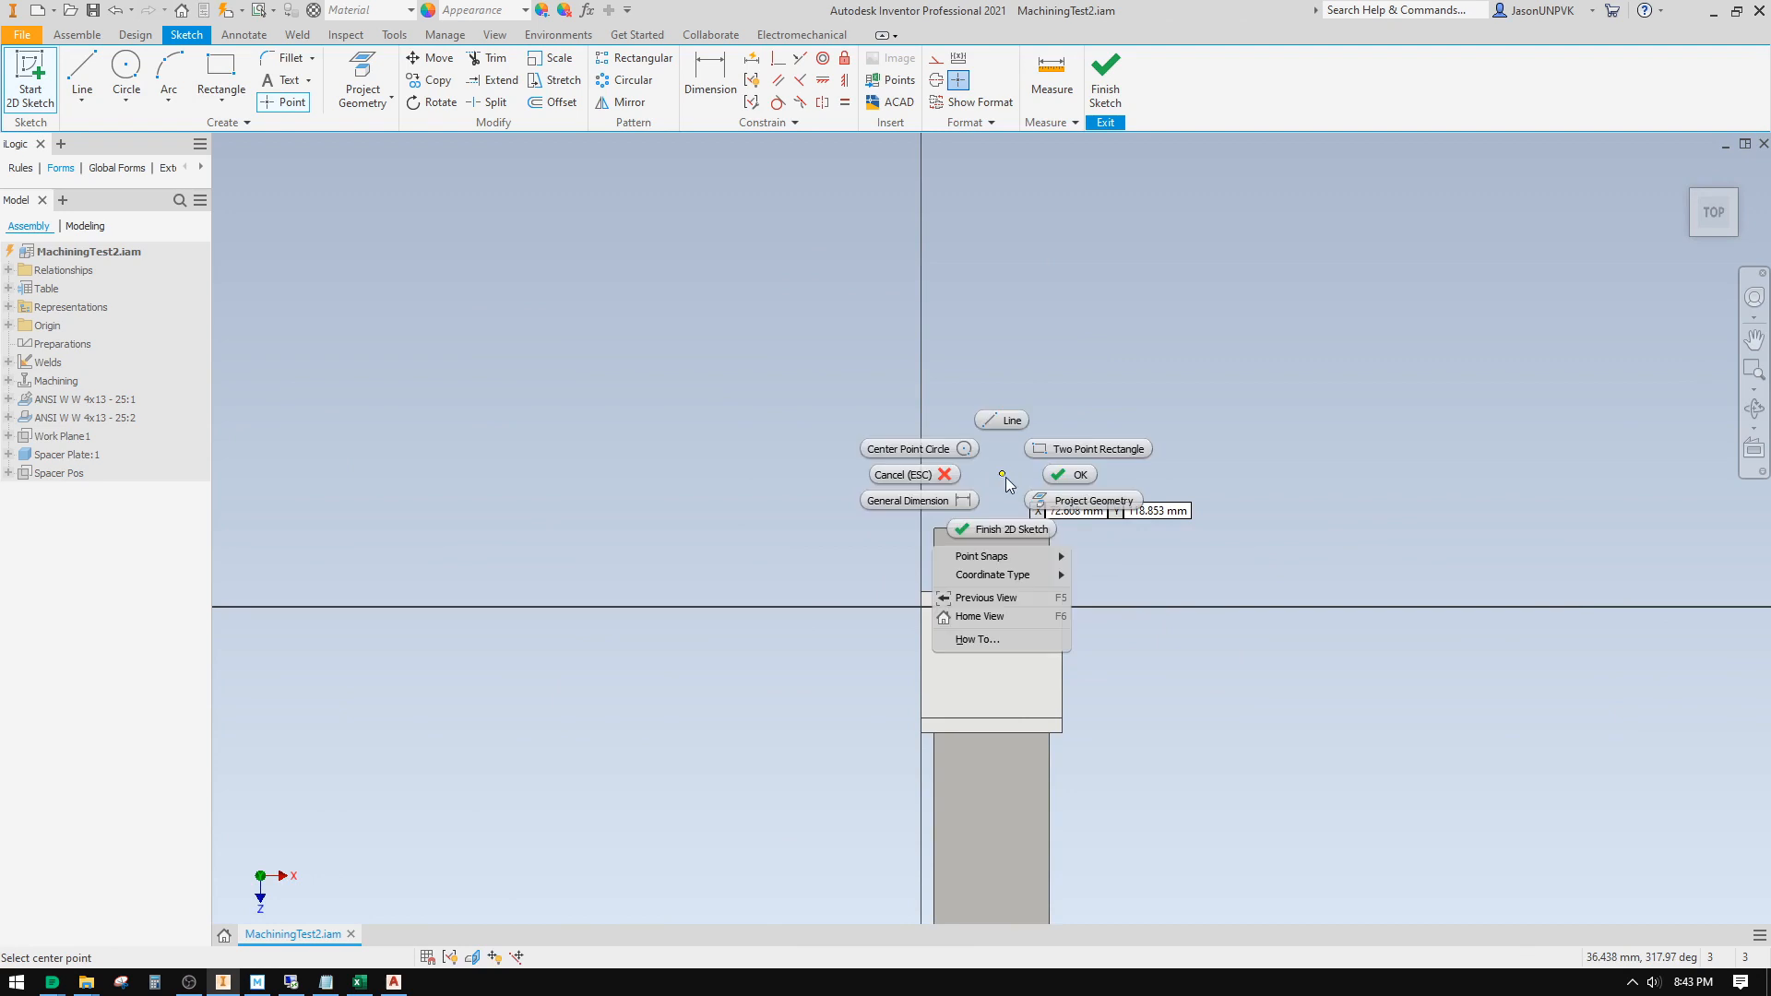
click(1061, 474)
Step: Project the Spacer Pos work plane into the sketch
middle_drag(1070, 472, 1041, 390)
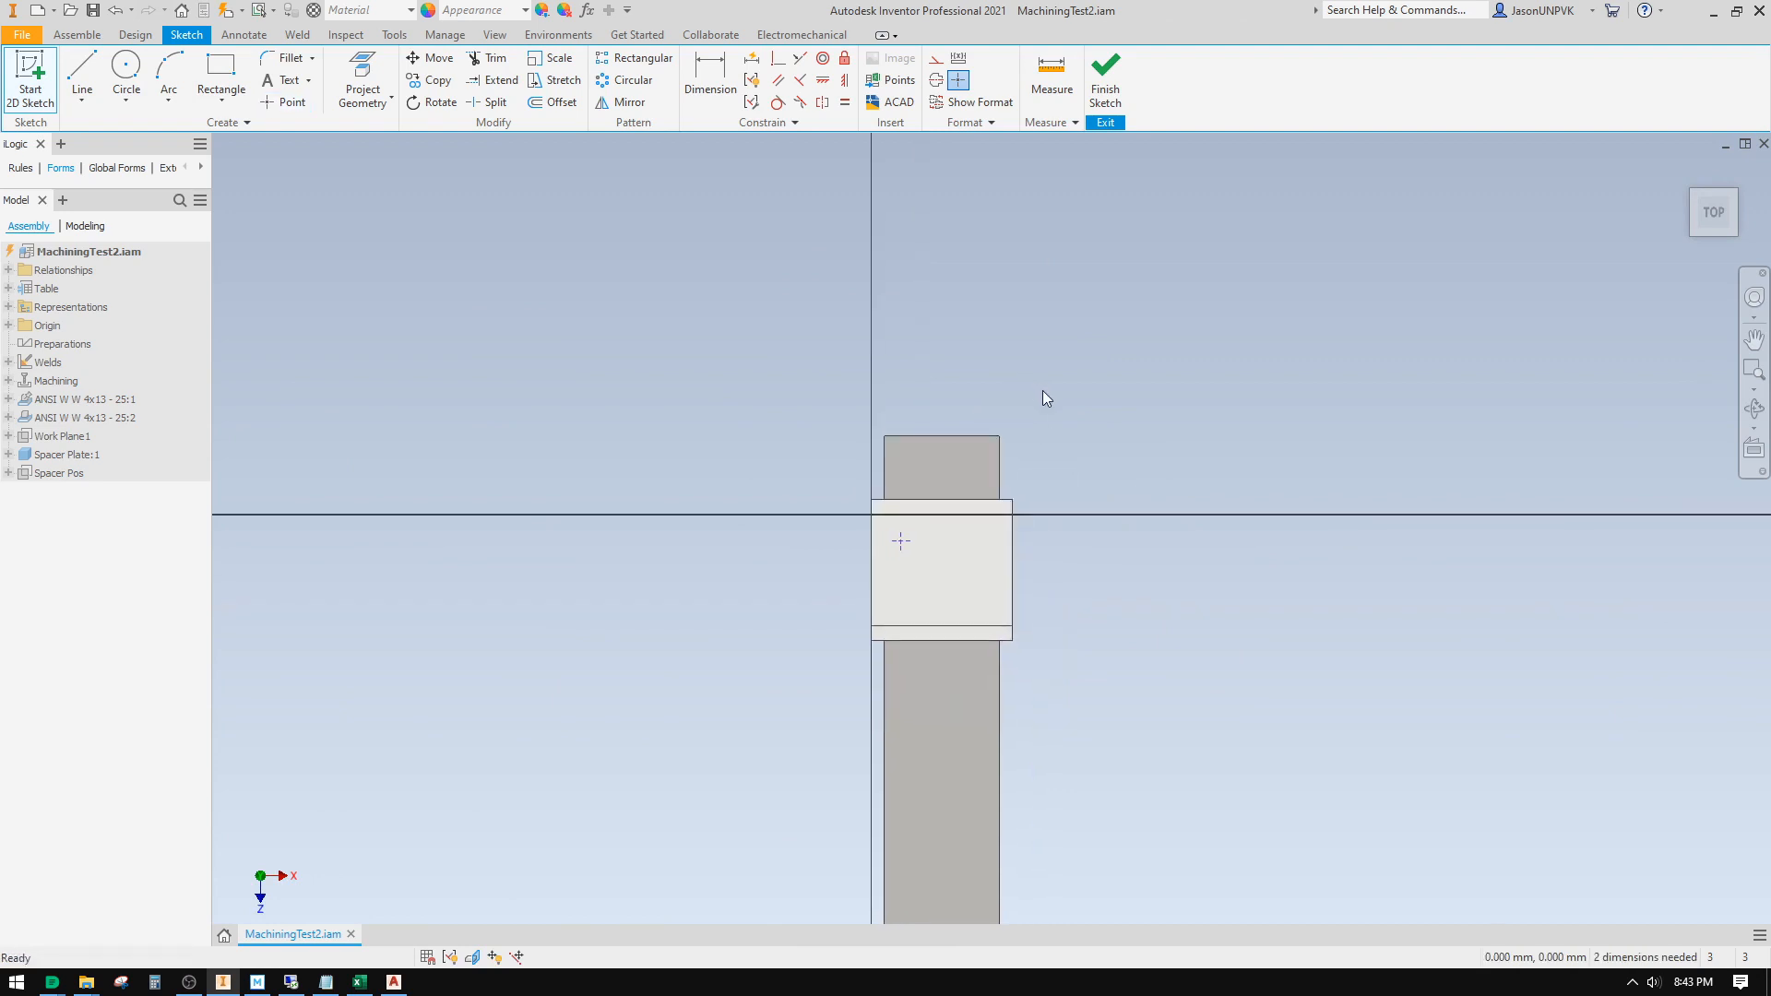
right_click(1041, 390)
click(1127, 416)
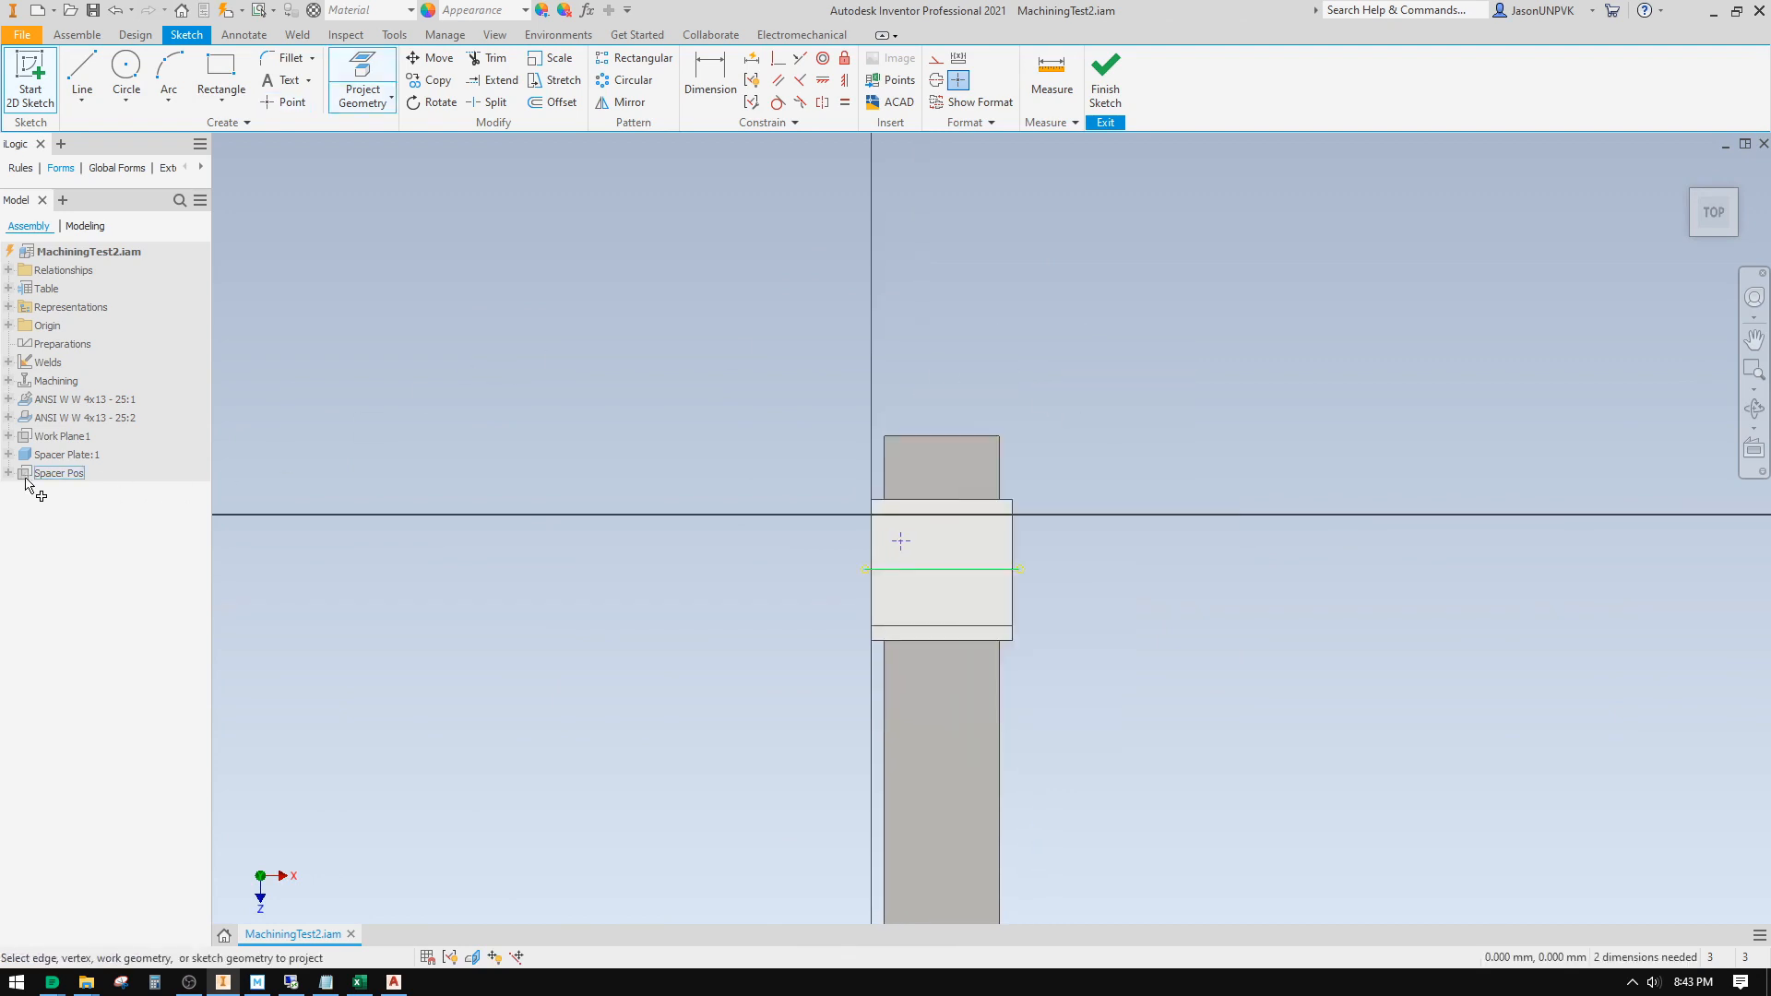
click(55, 475)
Step: Dimension the sketch point 30 mm from the projected Spacer Pos line
right_click(395, 380)
click(335, 398)
scroll(919, 584, up, 3)
click(909, 569)
click(894, 512)
click(799, 539)
text(30)
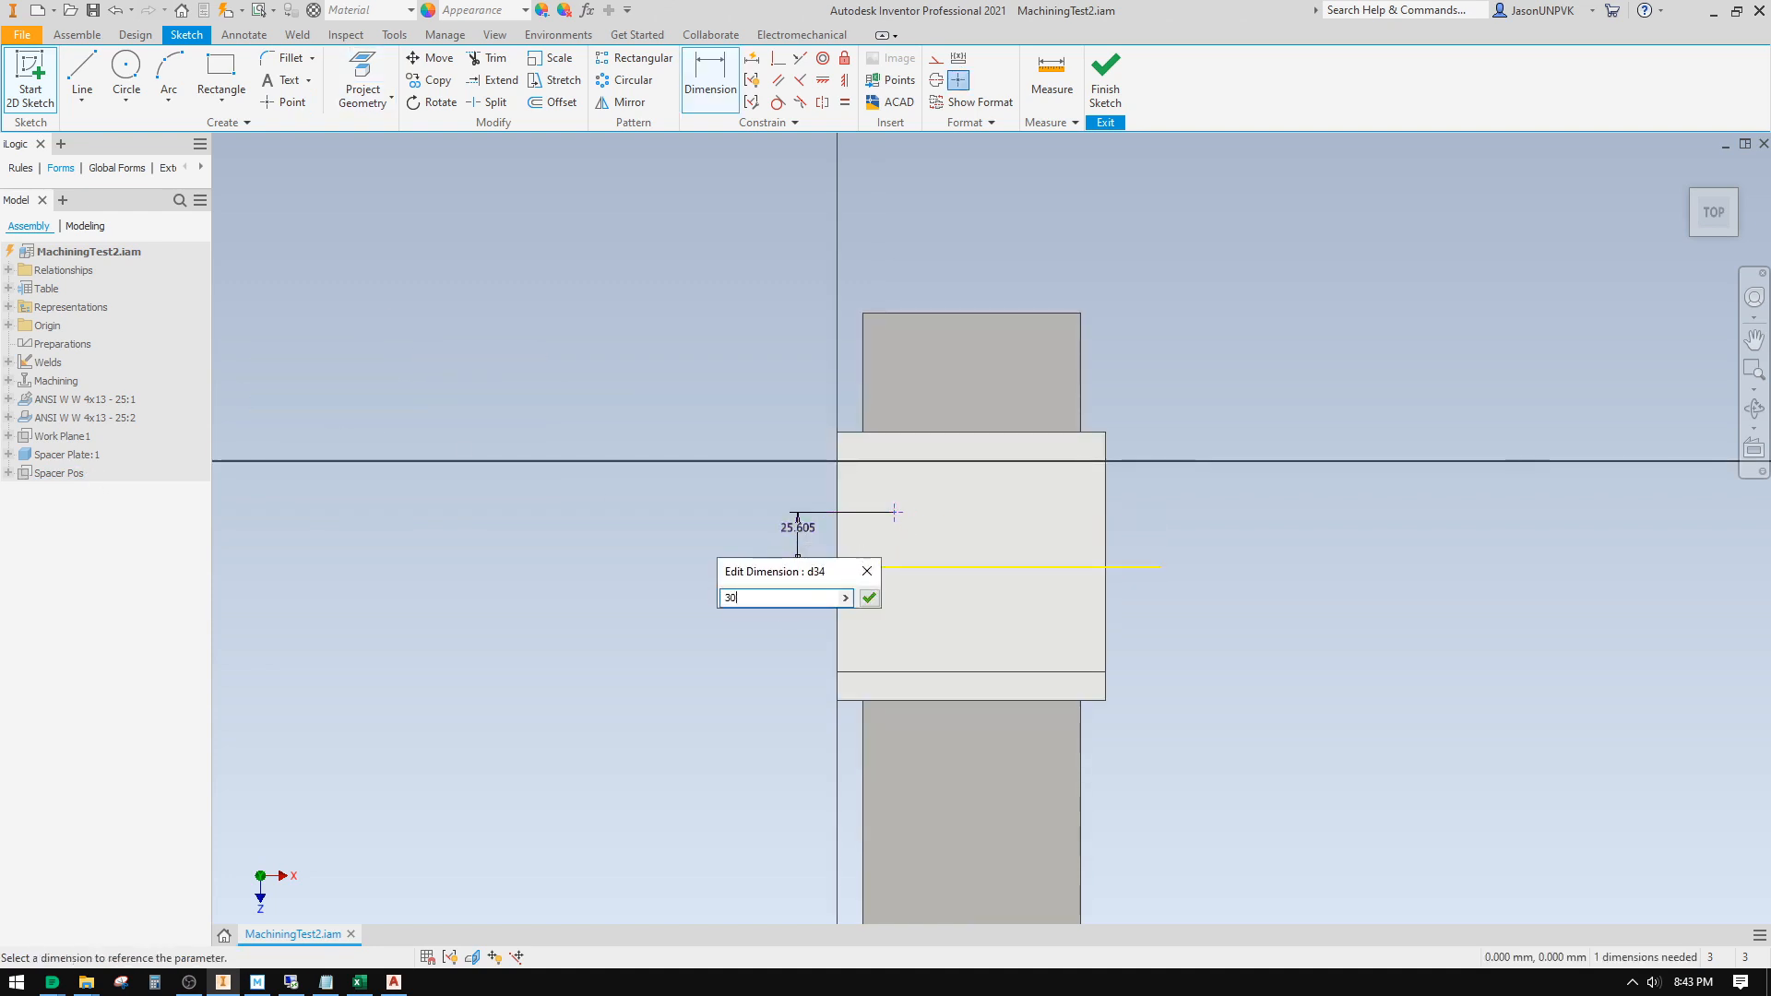
key(Return)
right_click(1280, 303)
key(Escape)
Step: Project the assembly's YZ Plane into the sketch
right_click(1305, 281)
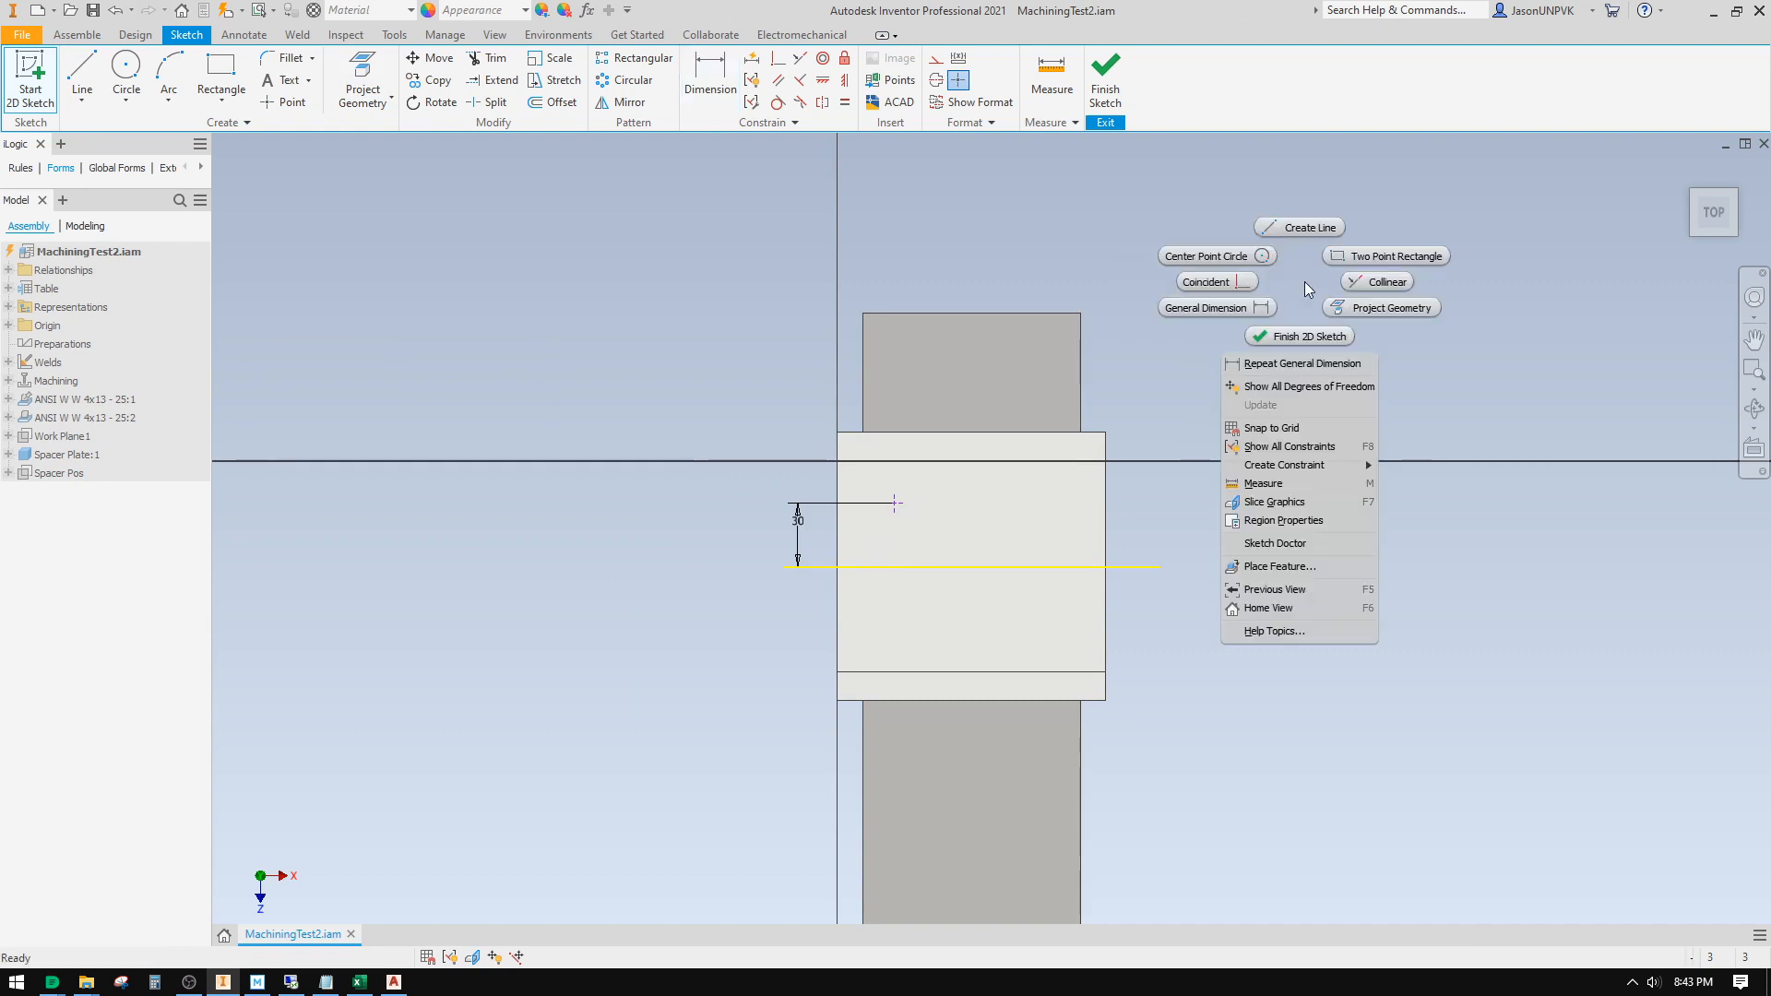
click(1364, 308)
click(10, 324)
click(49, 343)
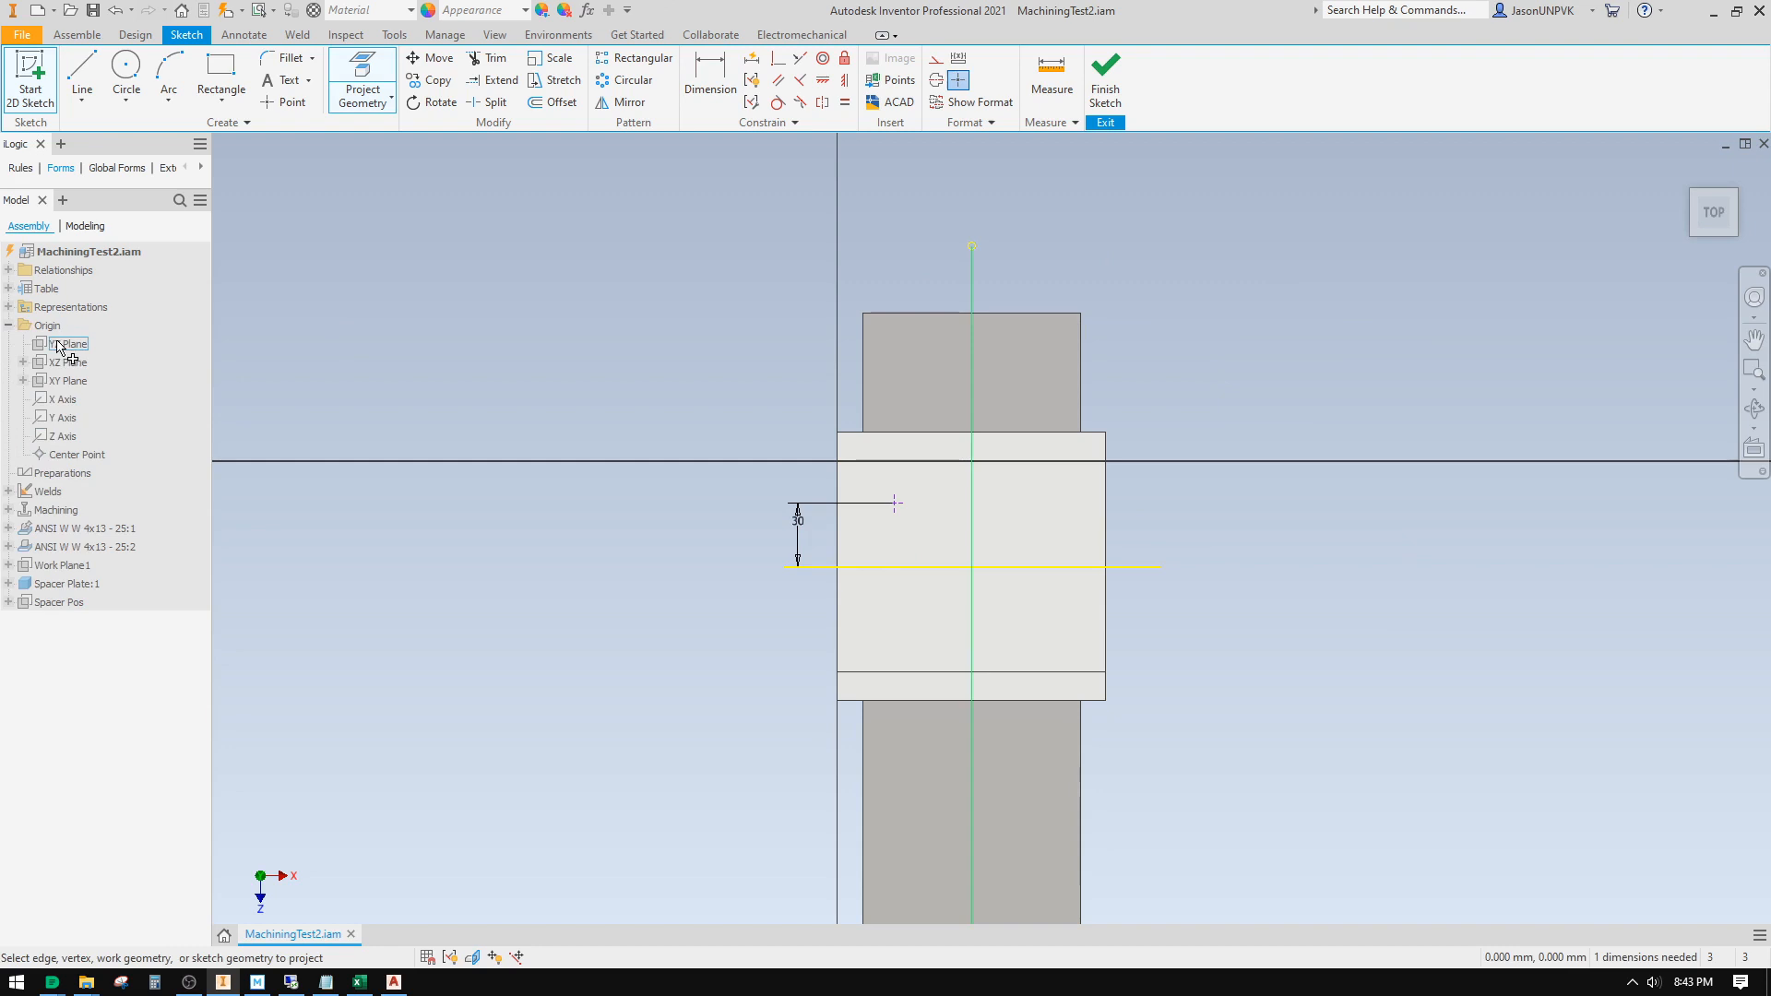
Step: Dimension the sketch point 40 mm from the projected YZ Plane line
right_click(427, 349)
click(333, 361)
click(974, 539)
click(895, 503)
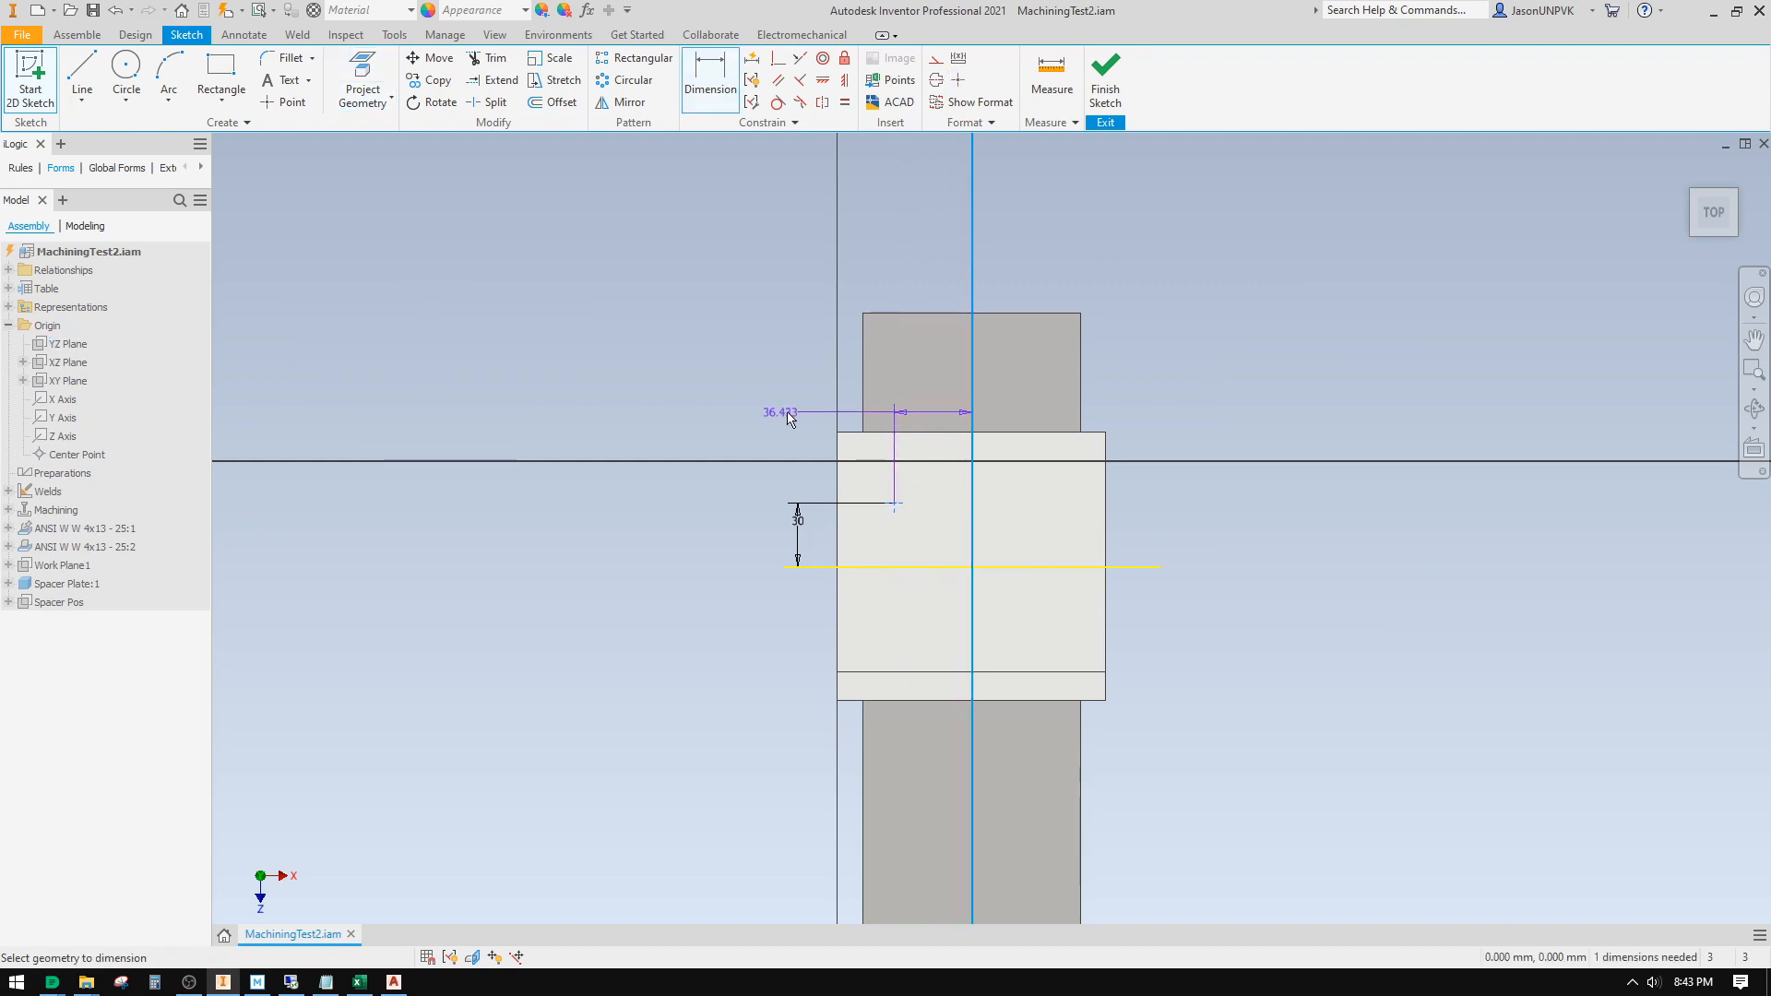
click(788, 412)
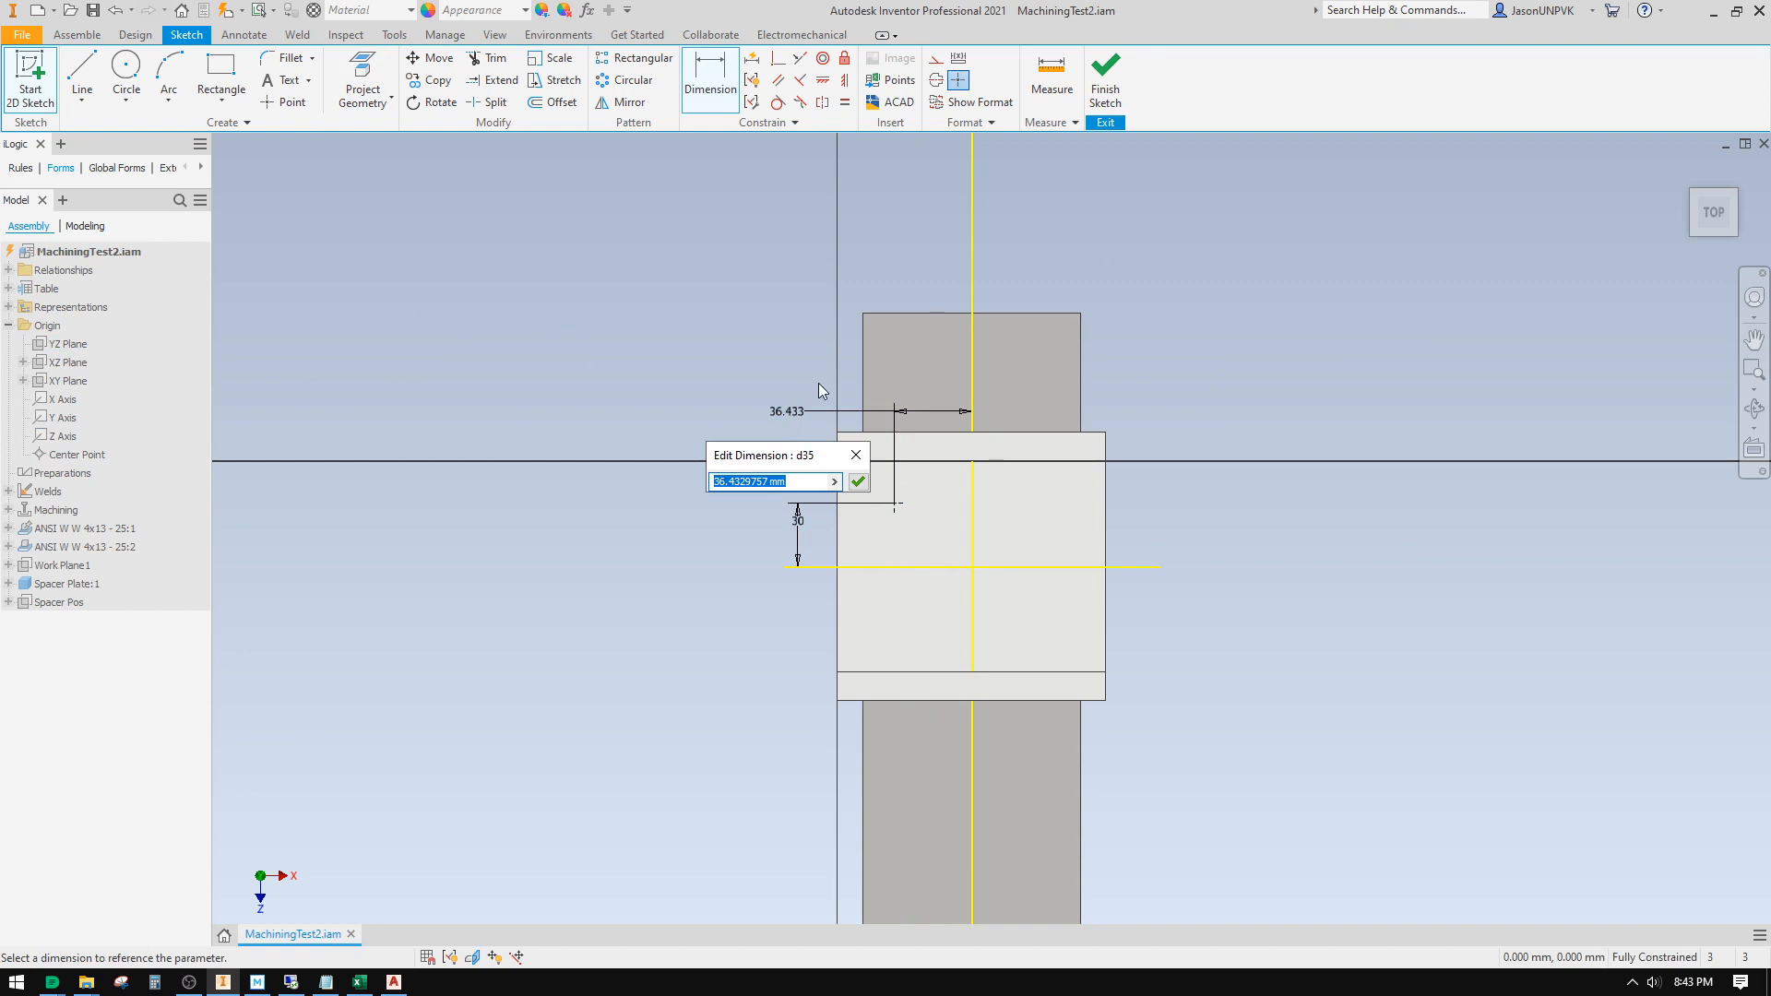
key(Return)
right_click(722, 379)
click(765, 386)
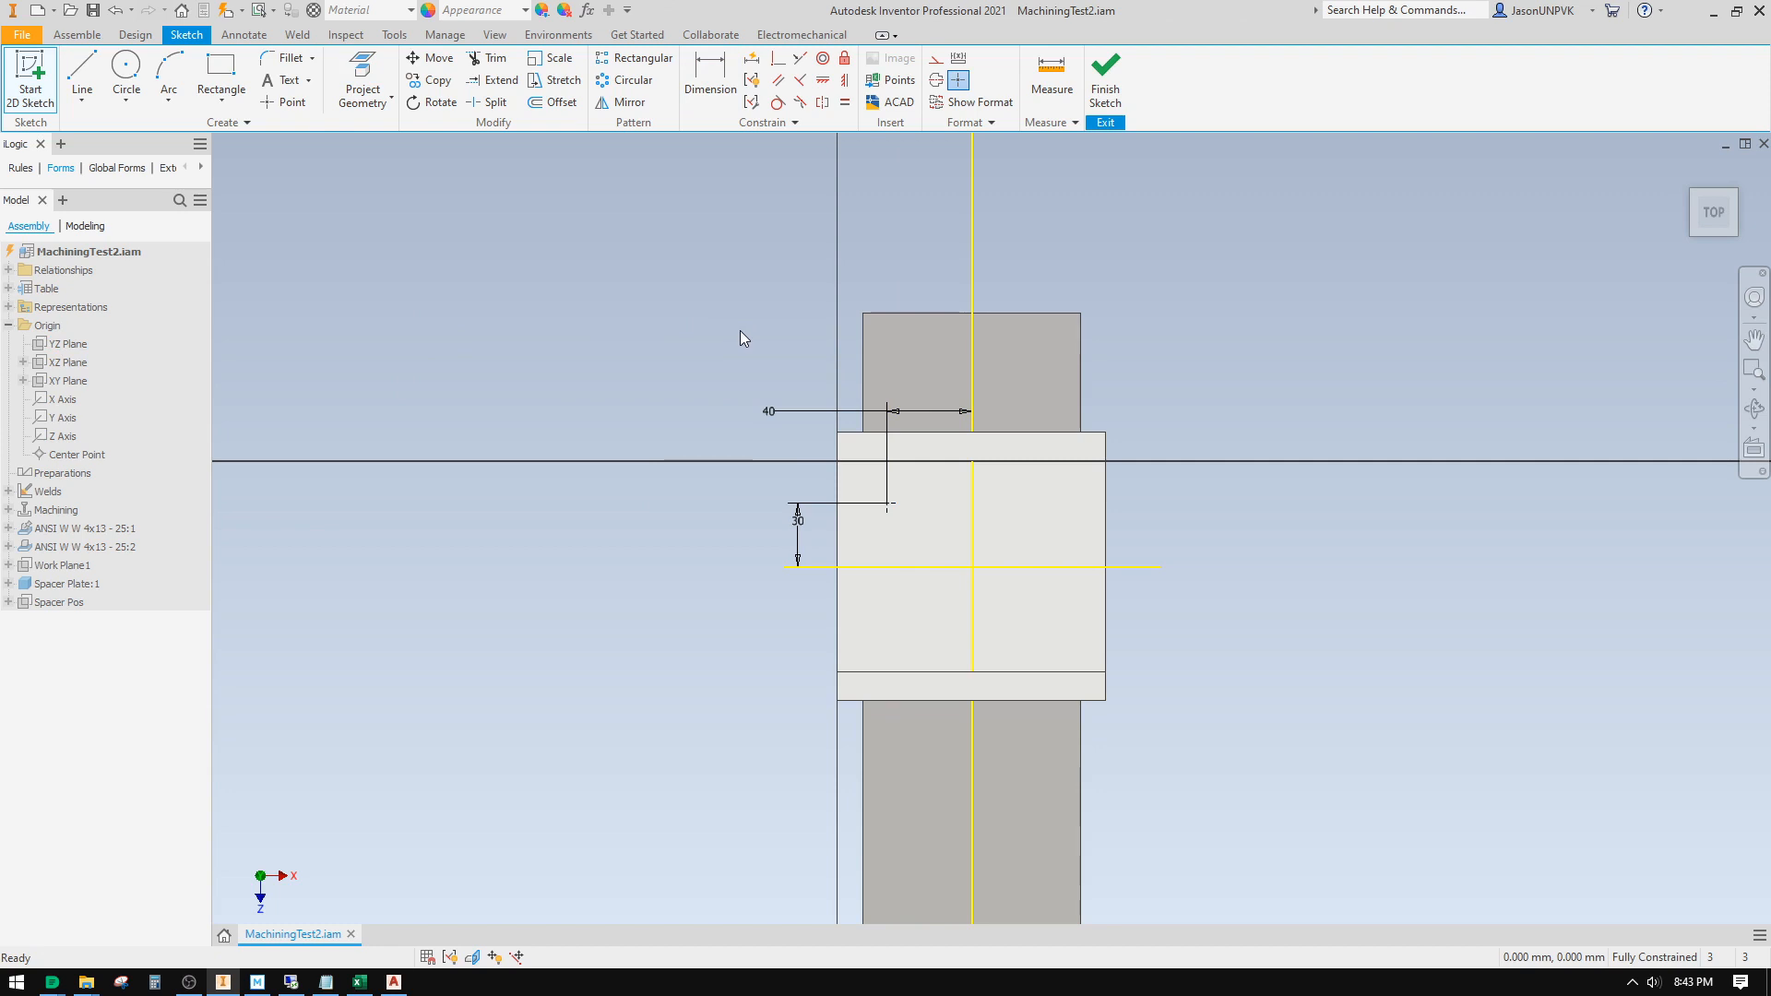
right_click(729, 352)
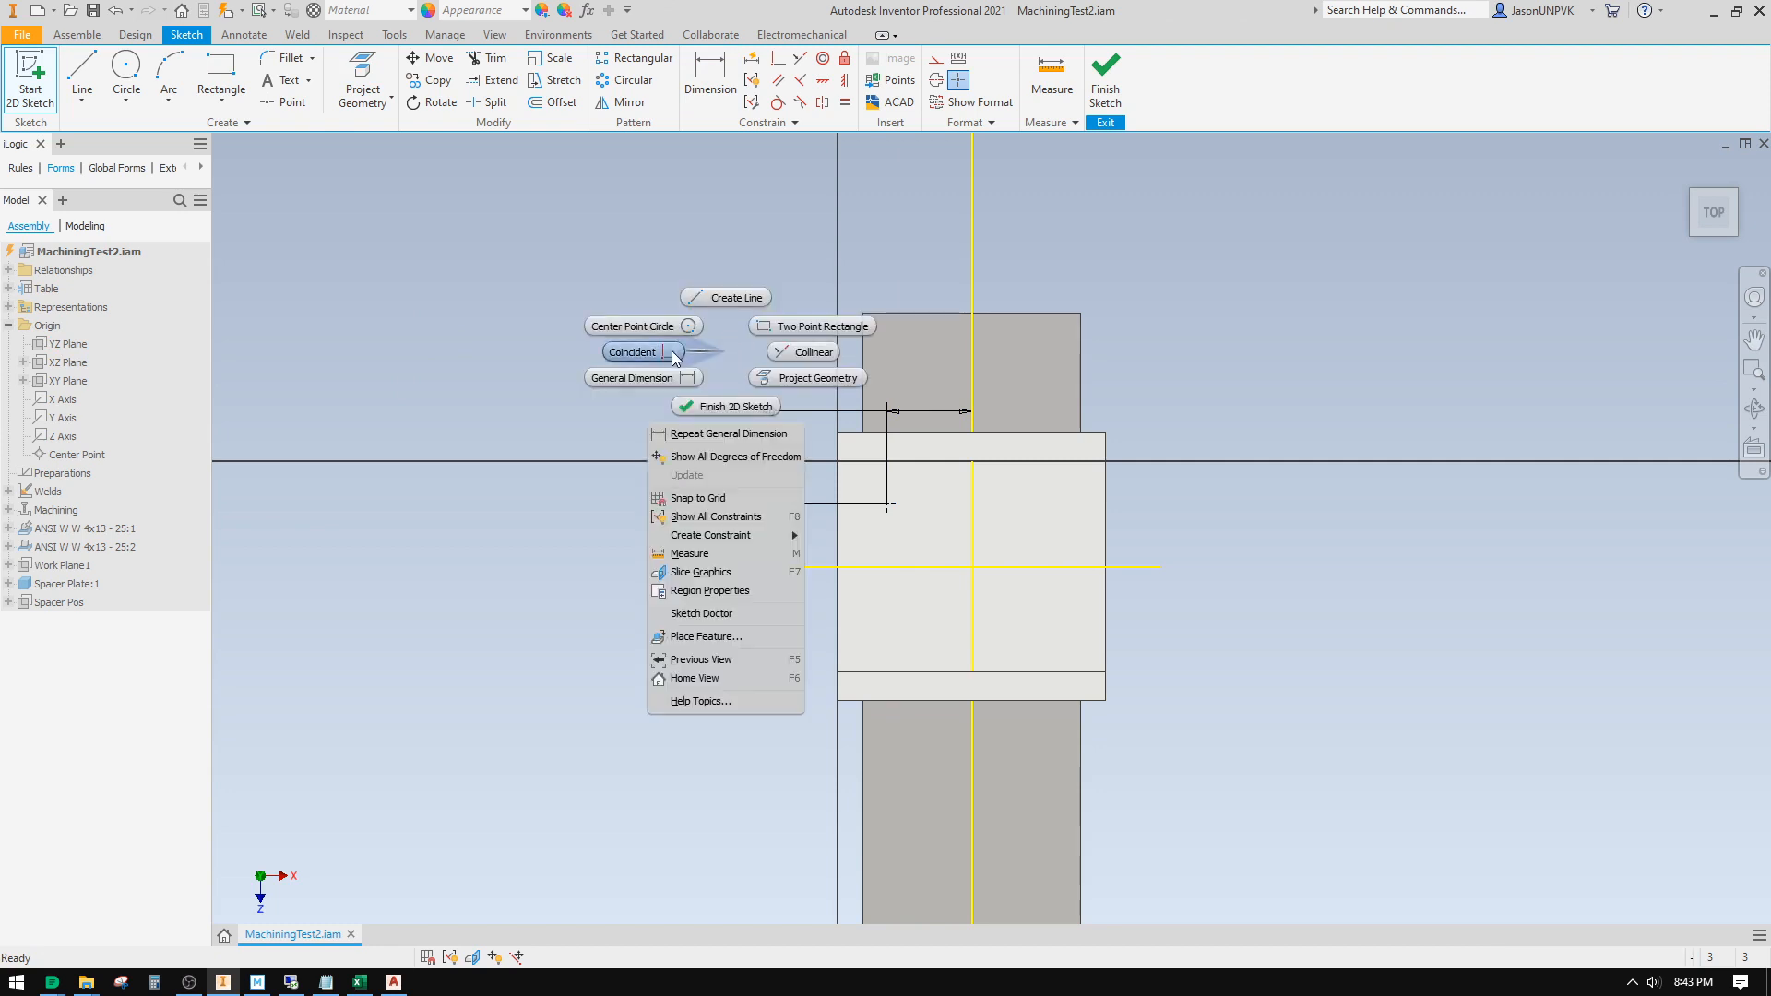
click(727, 298)
click(972, 462)
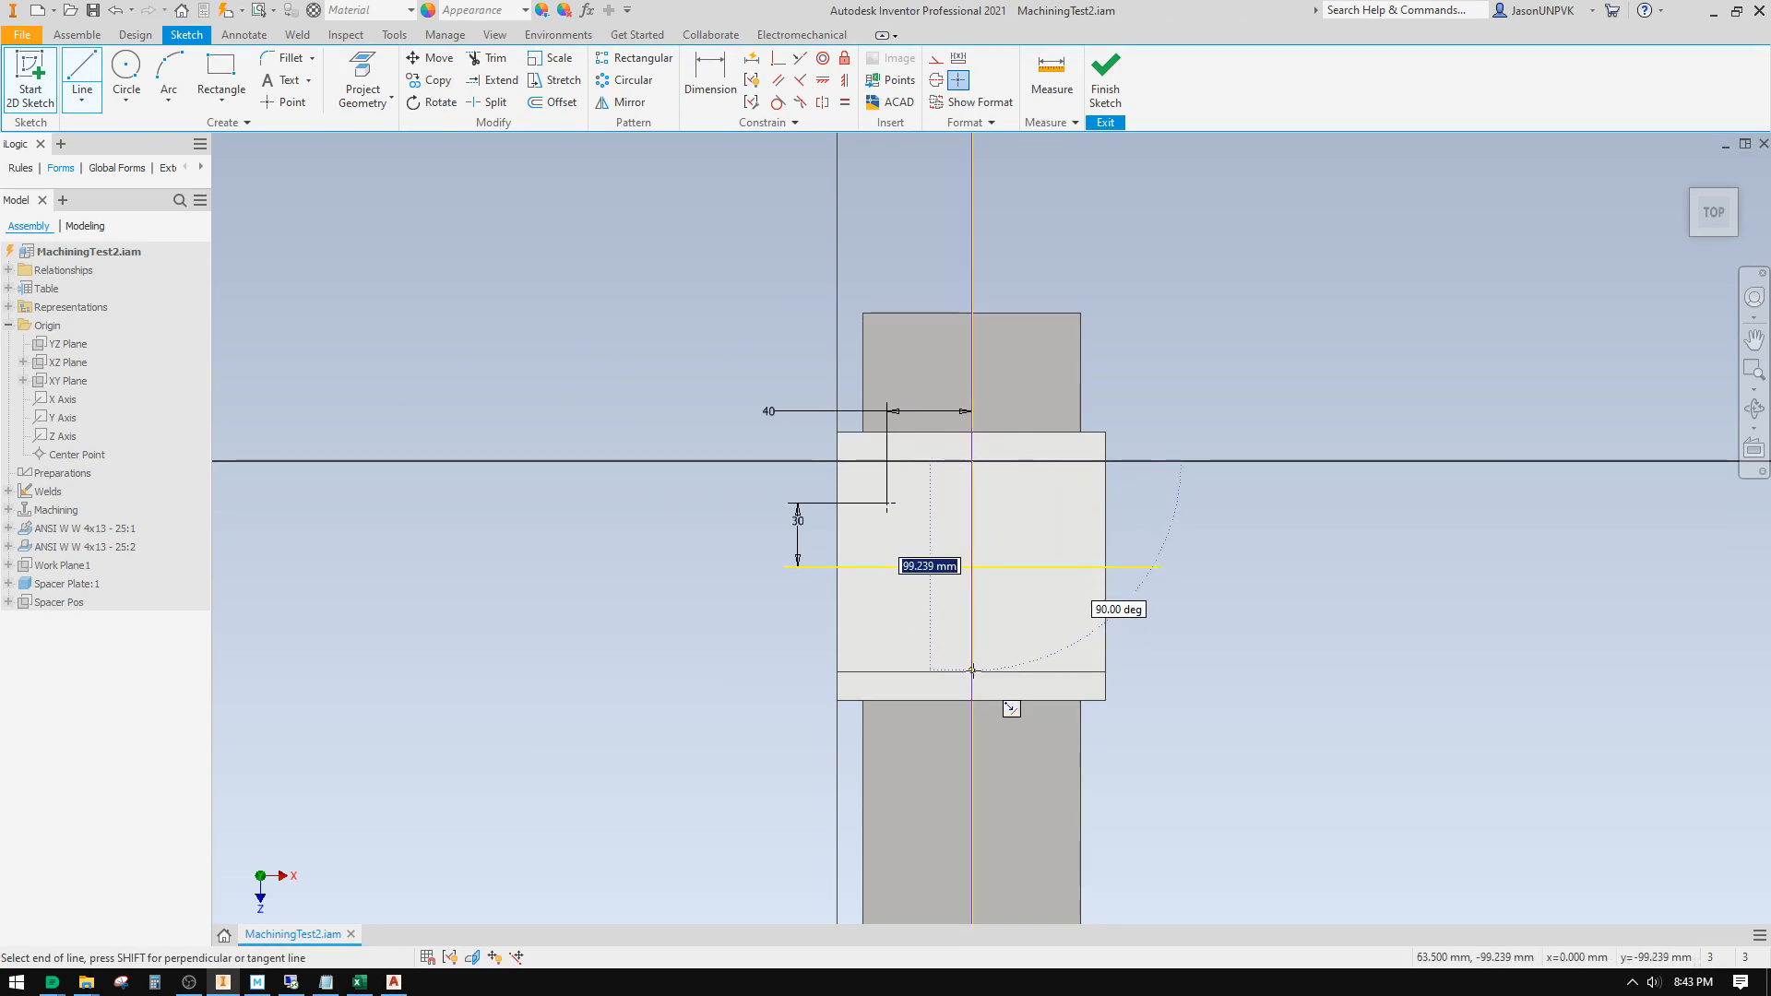
right_click(973, 541)
click(917, 542)
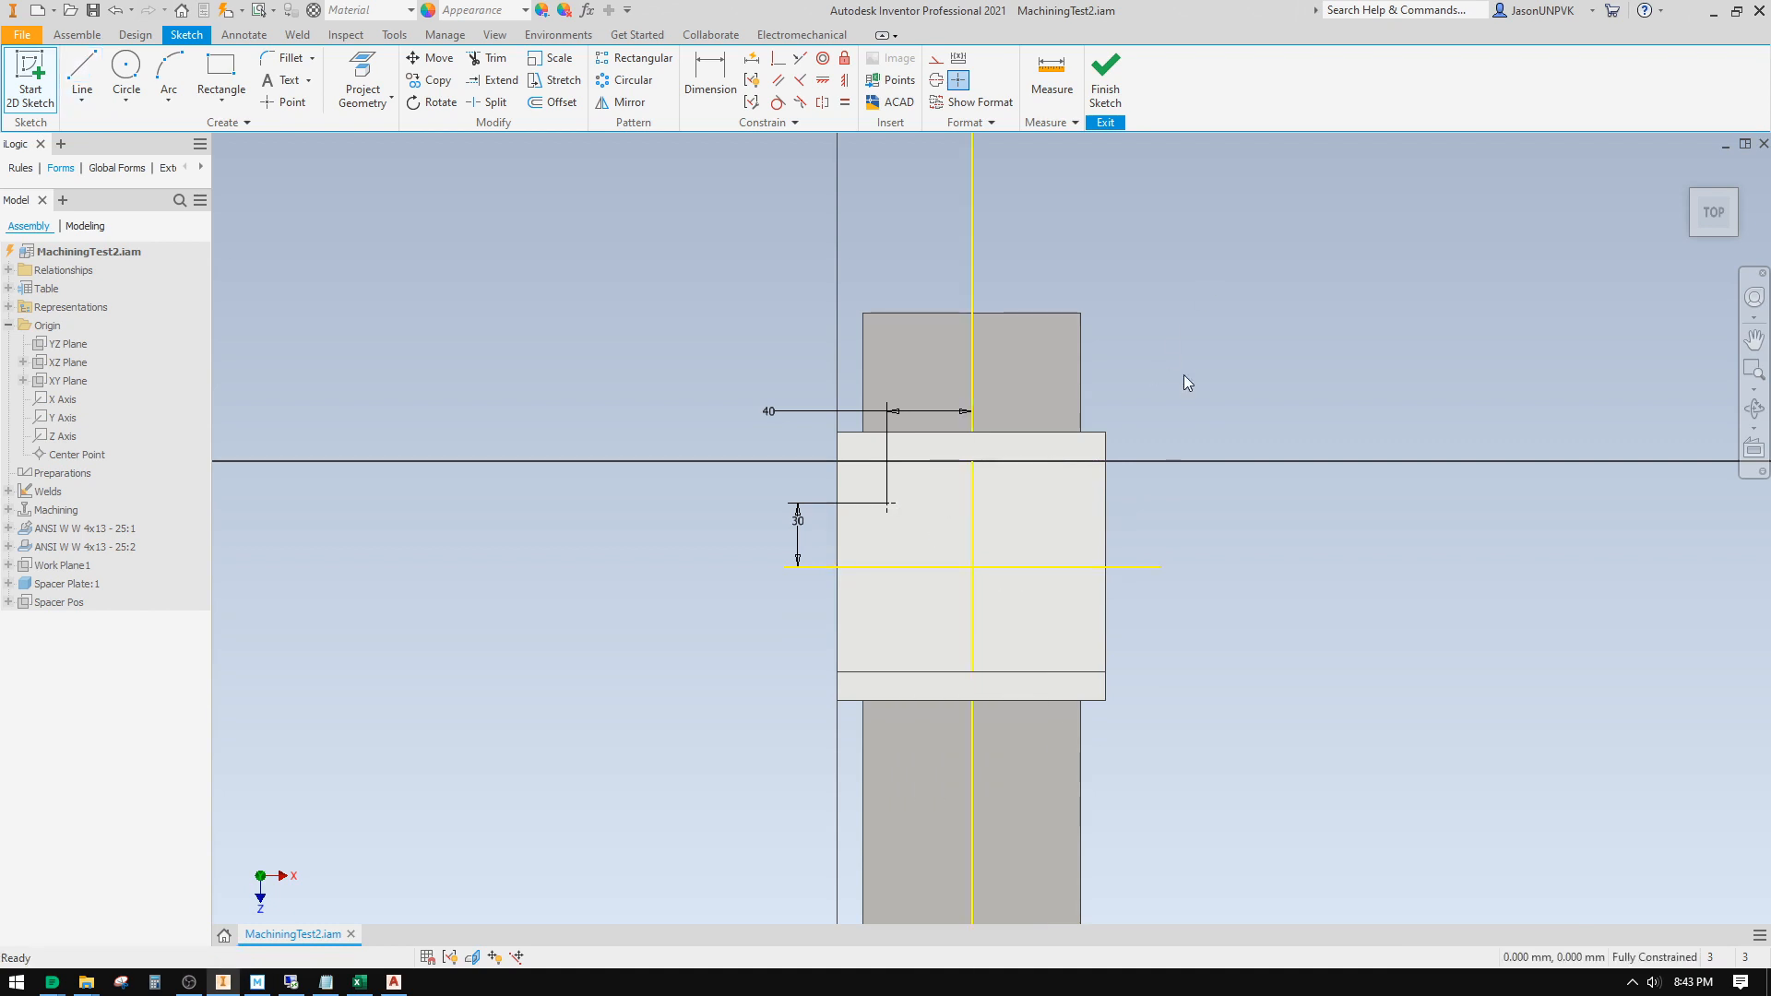
Step: Finish the sketch and create an M8x1.25 tapped hole 16 mm deep at the sketch point
click(1105, 74)
right_click(927, 182)
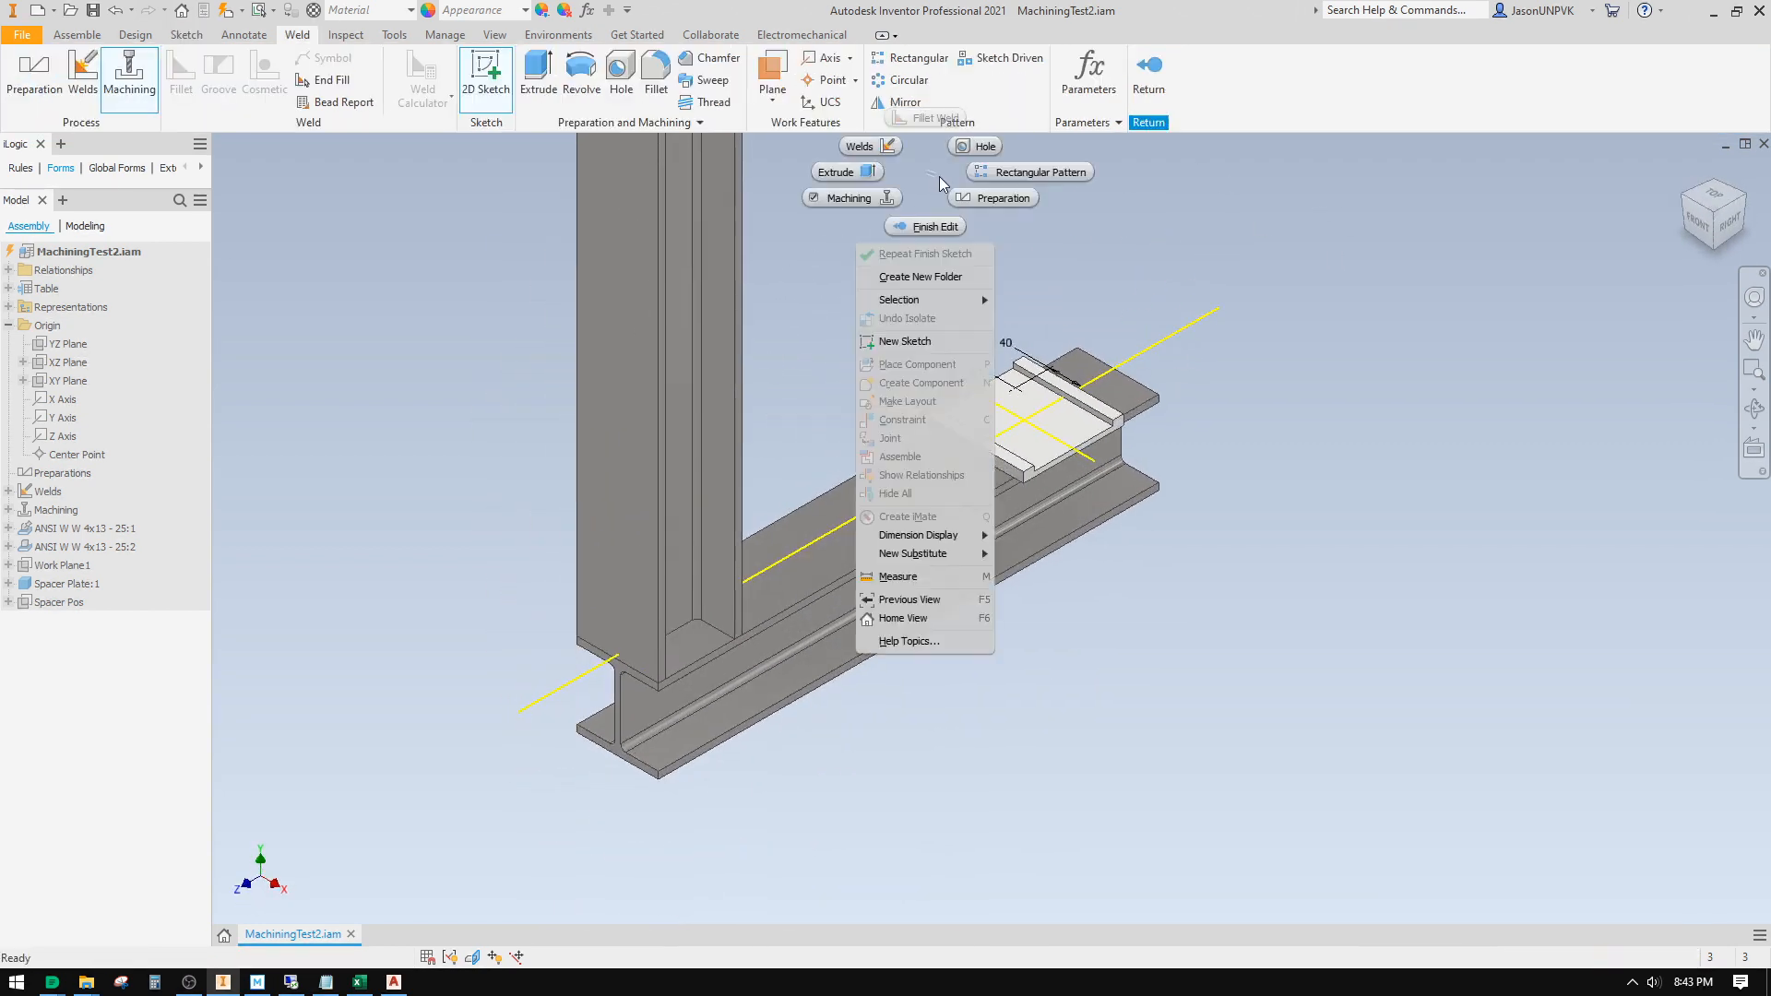
click(979, 146)
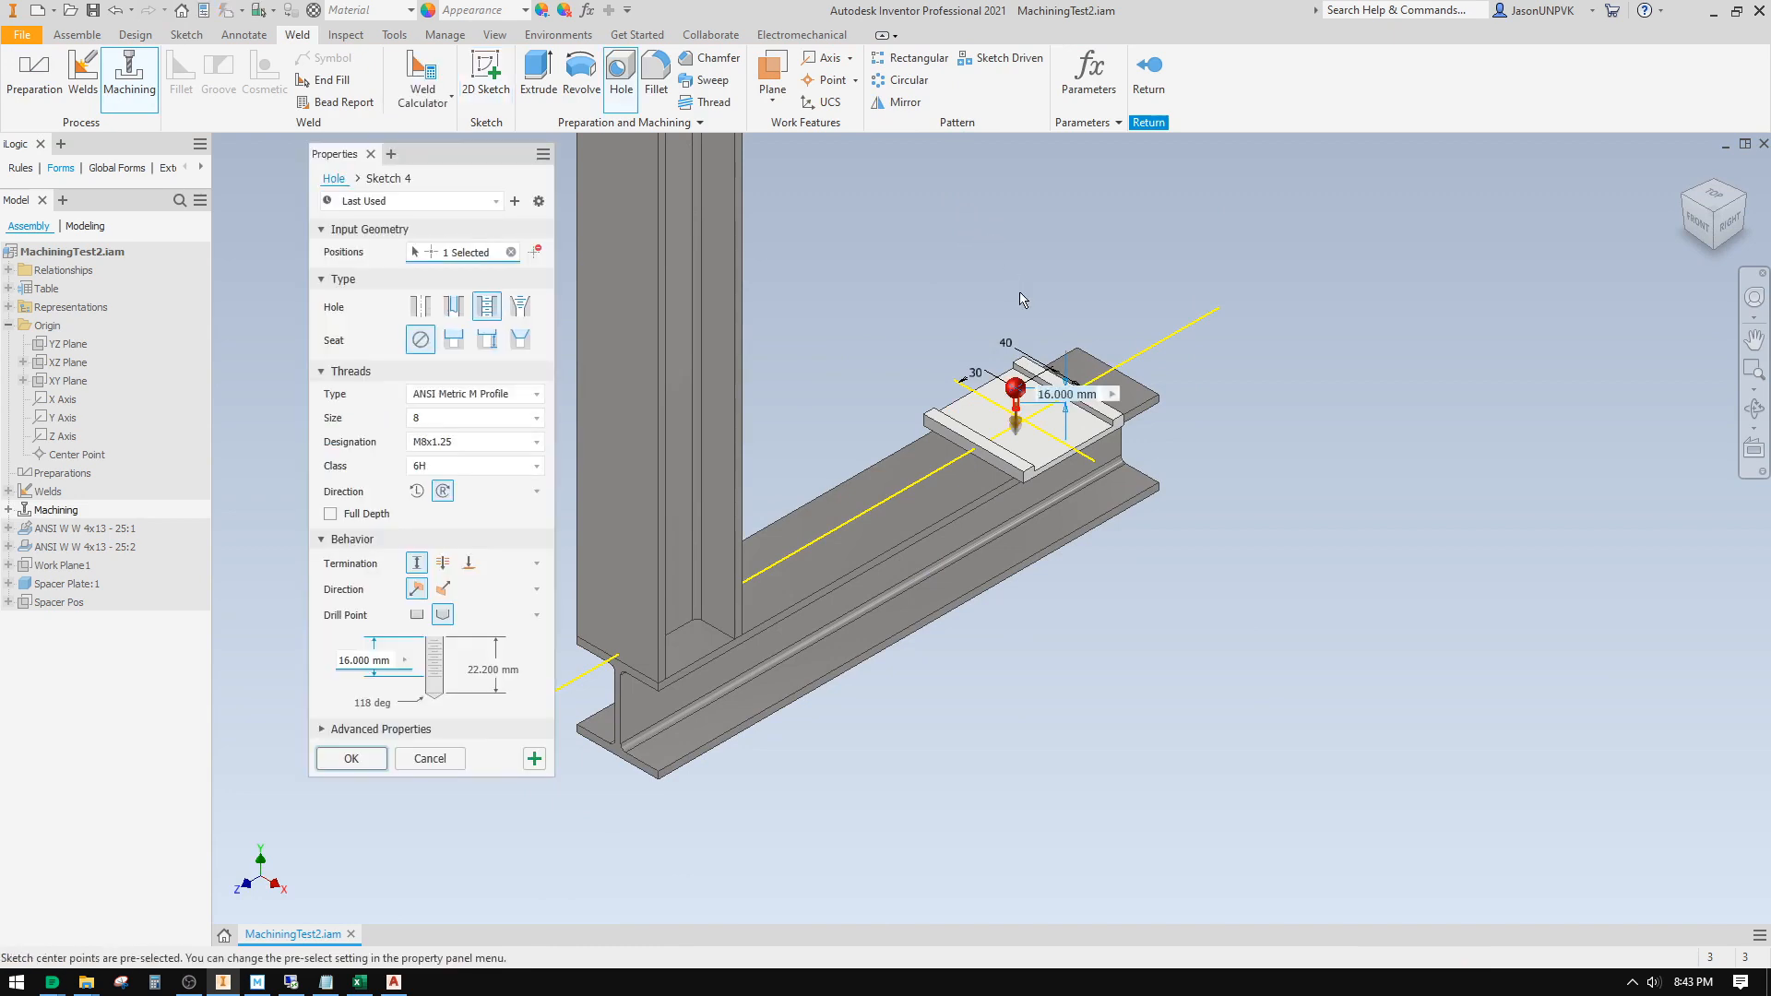
click(352, 758)
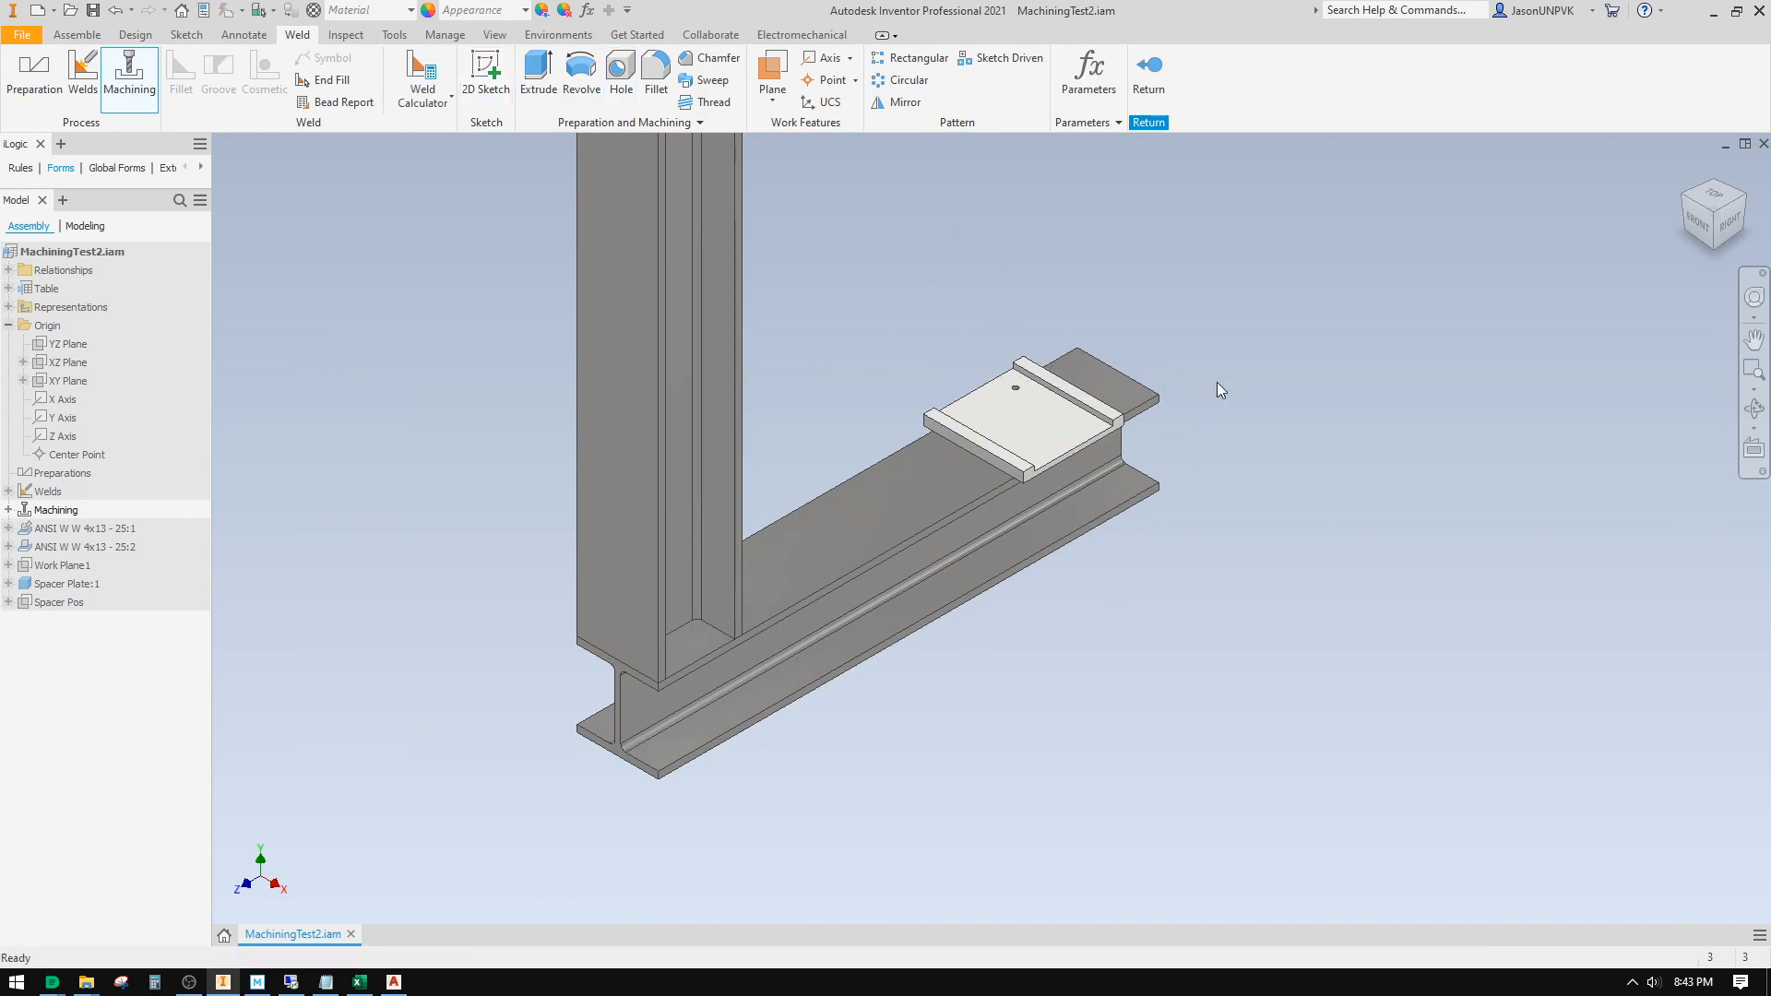
Step: Suppress the tapped hole in the machining features and return to the main weldment assembly
click(917, 59)
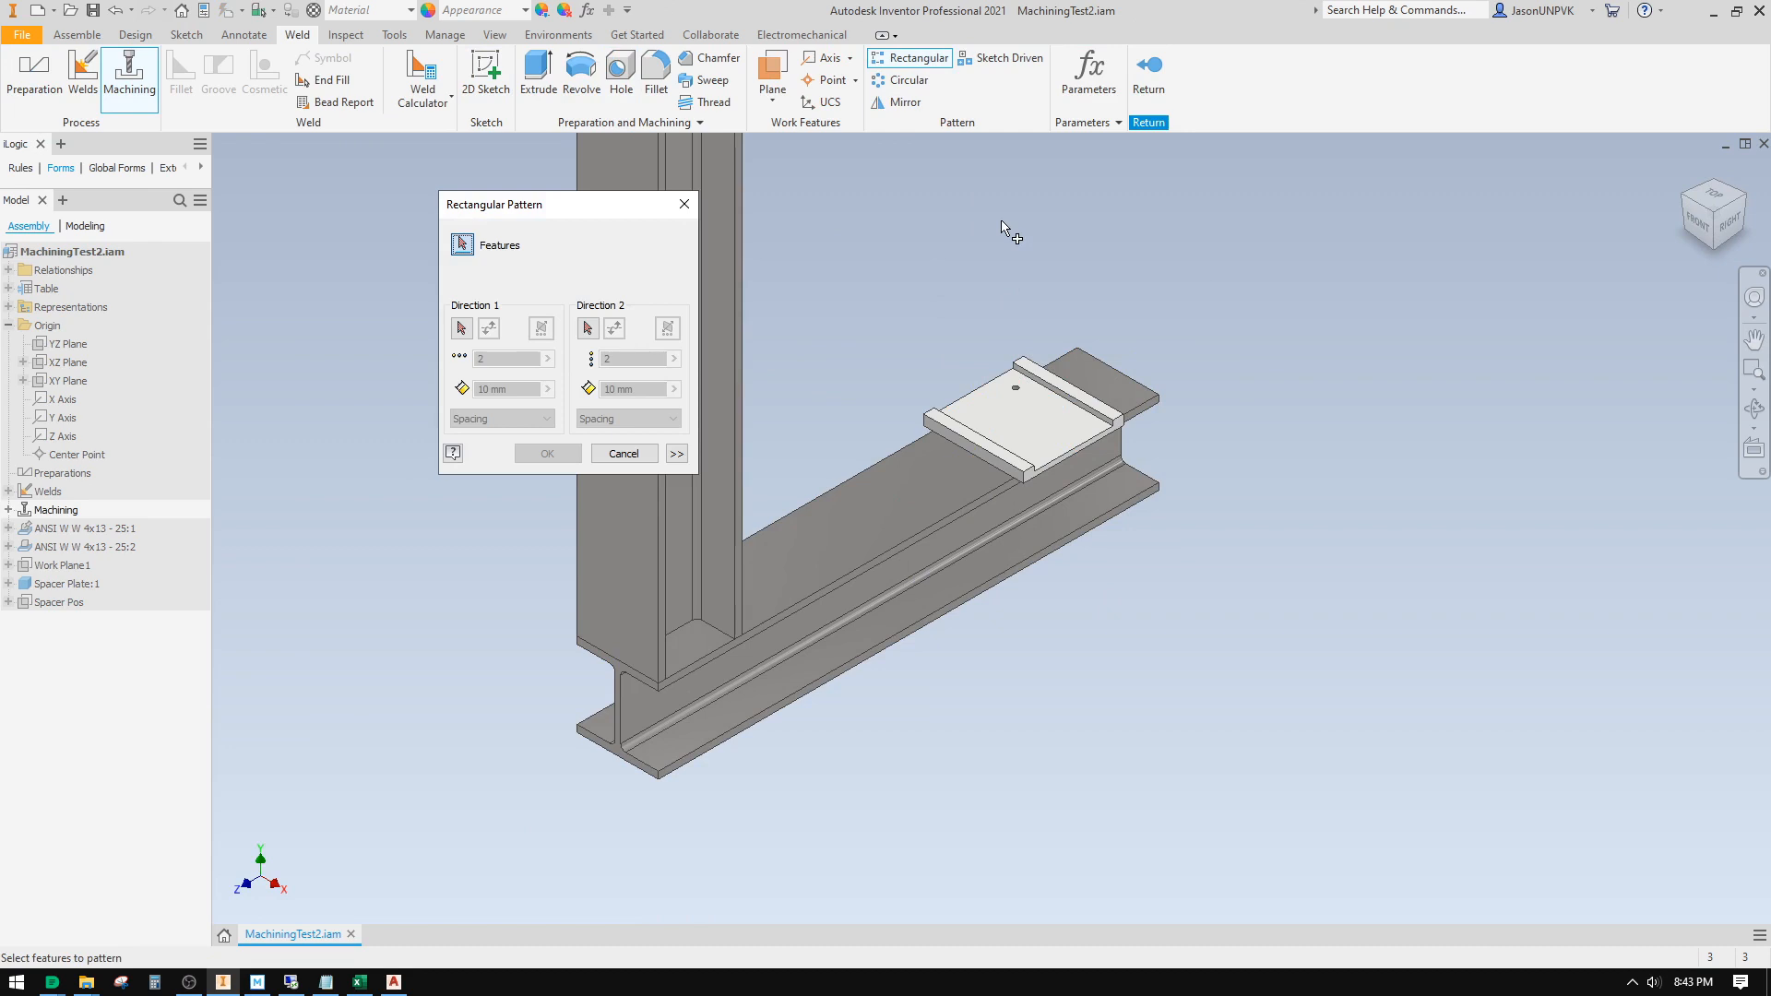
click(623, 450)
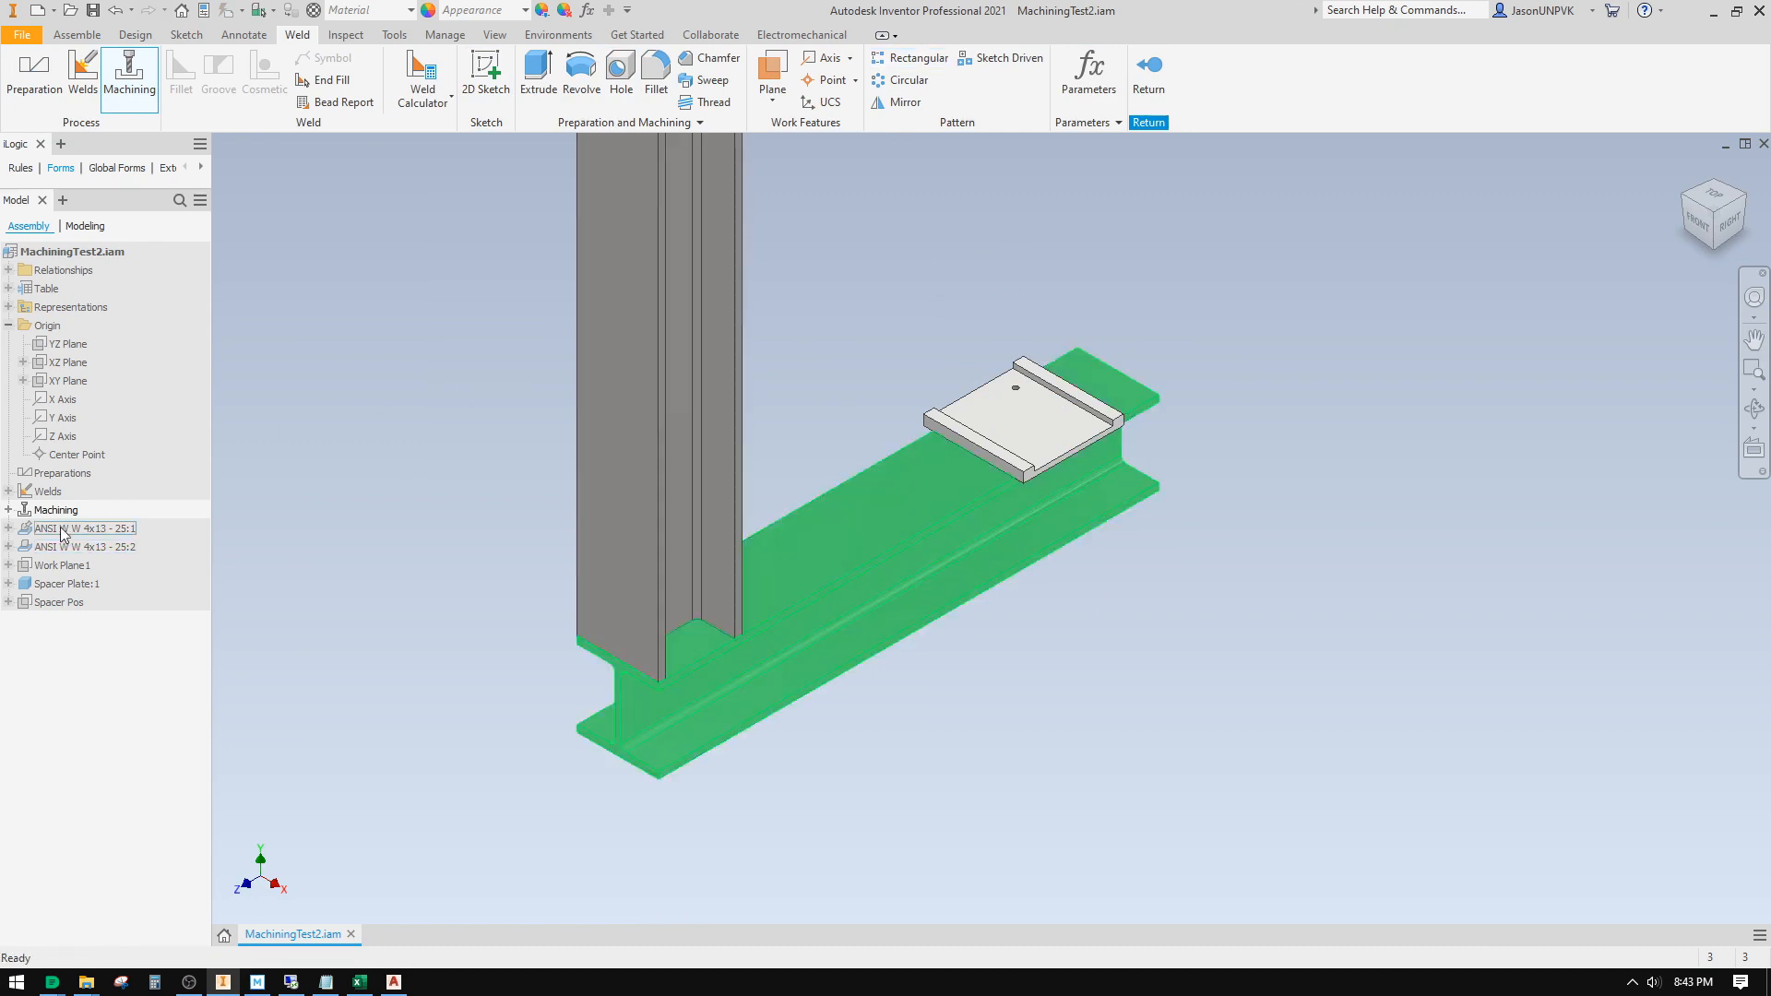
click(8, 510)
right_click(57, 546)
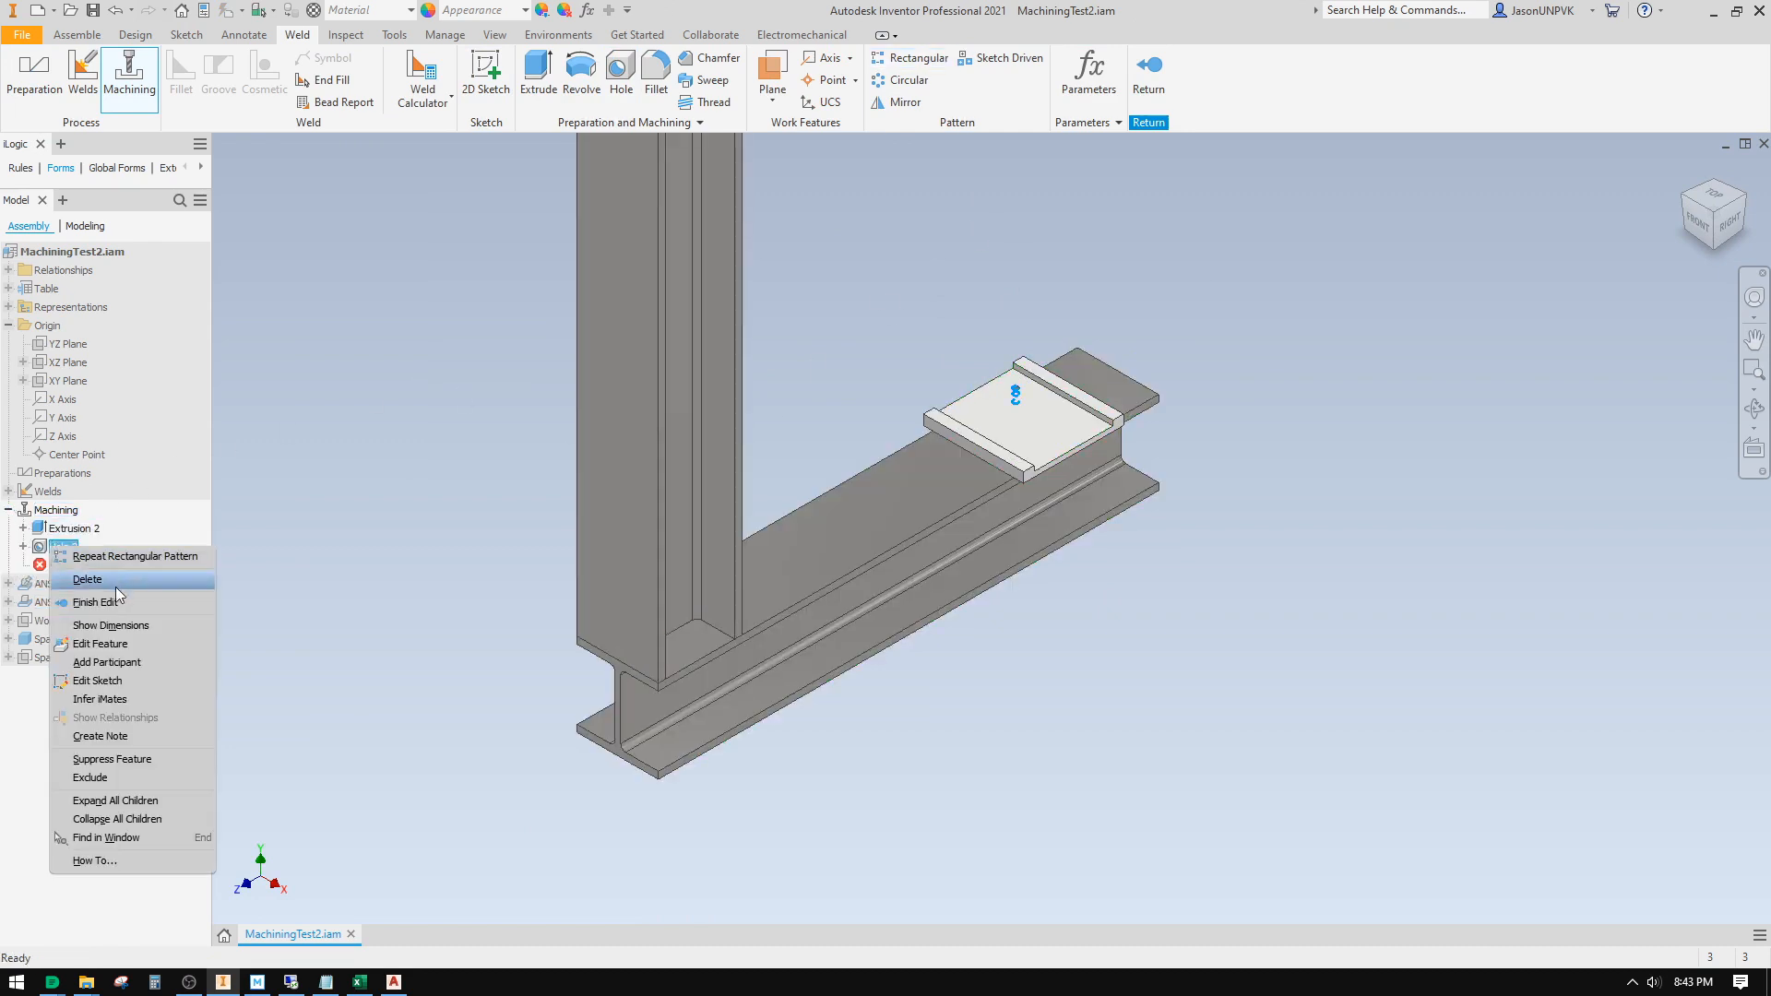
click(119, 759)
click(768, 514)
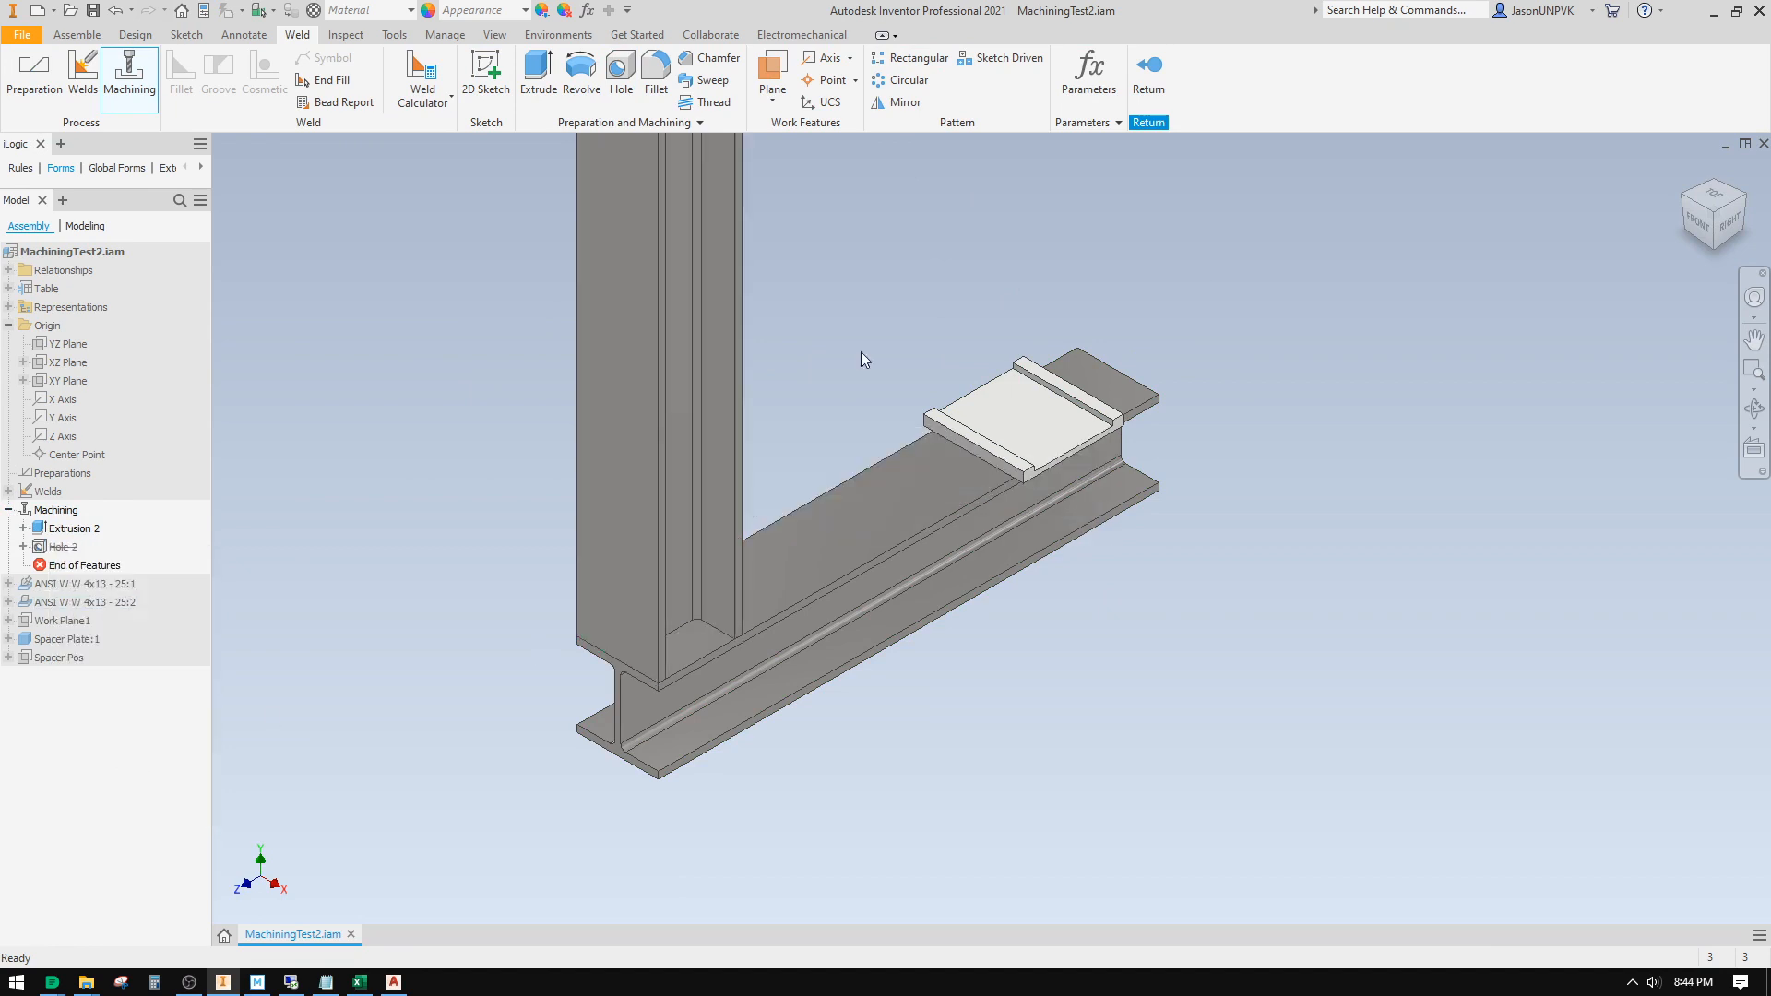
click(1148, 74)
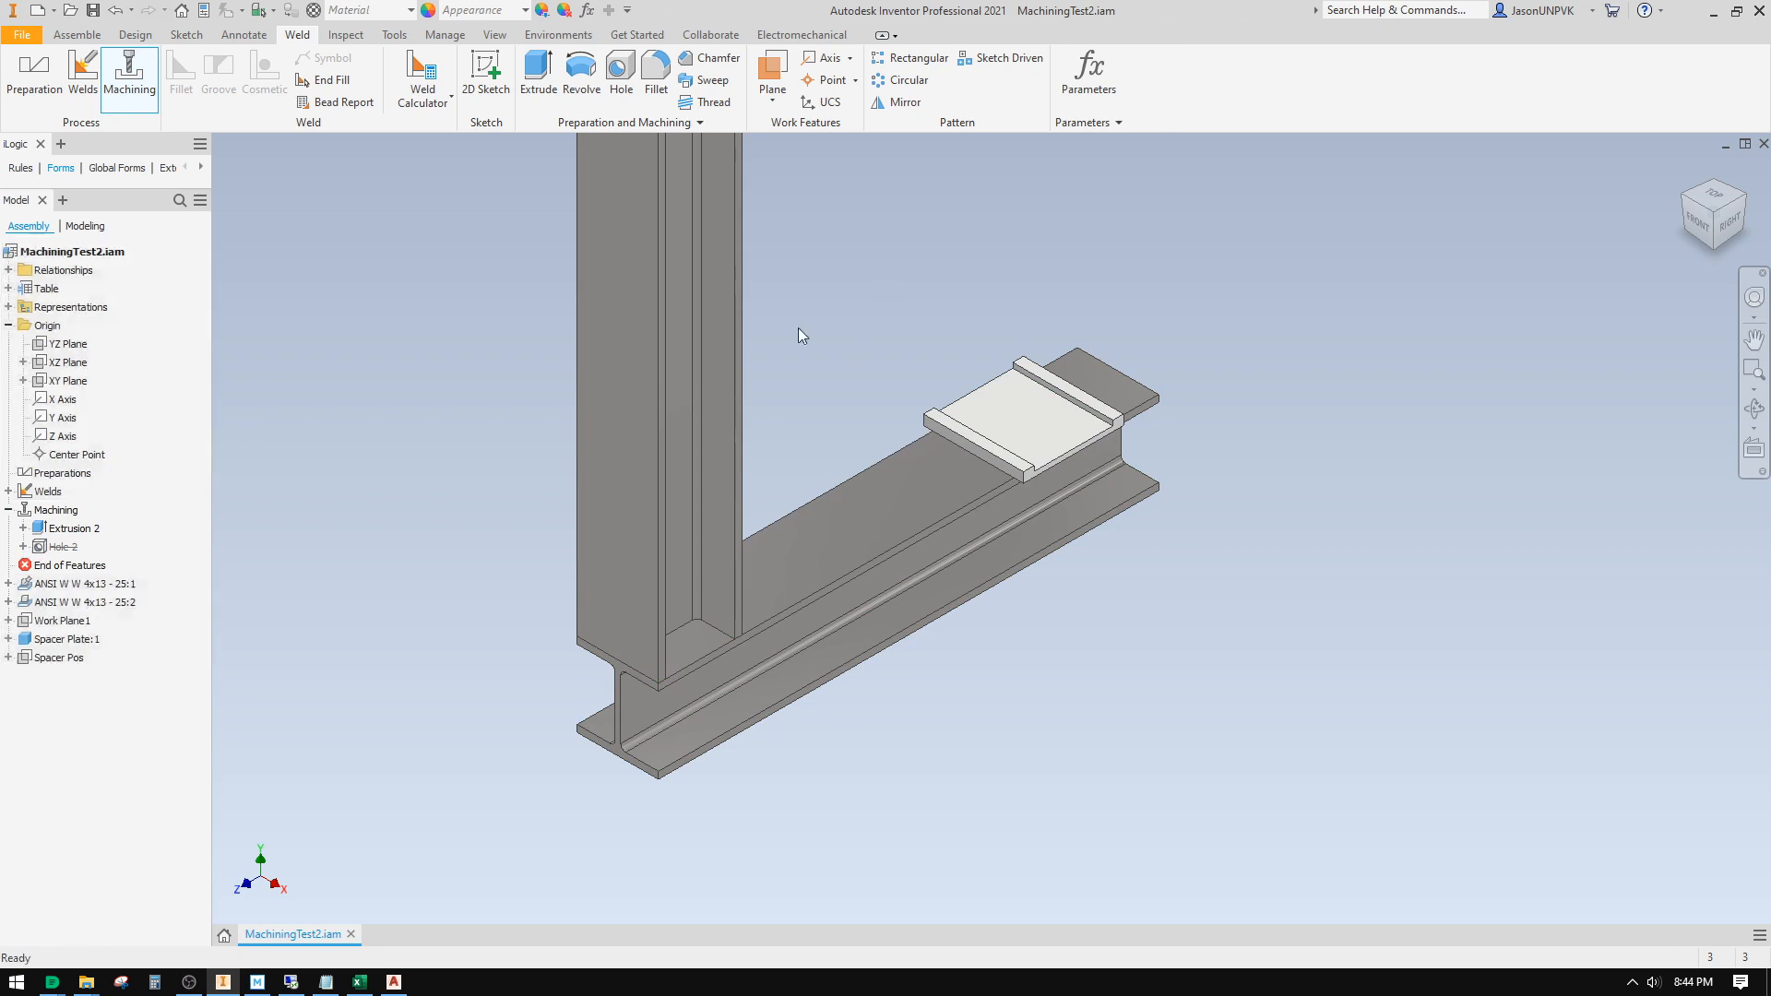
Step: Suppress the spacer plate's slot extrusion, expand the update error details and accept the result
right_click(64, 533)
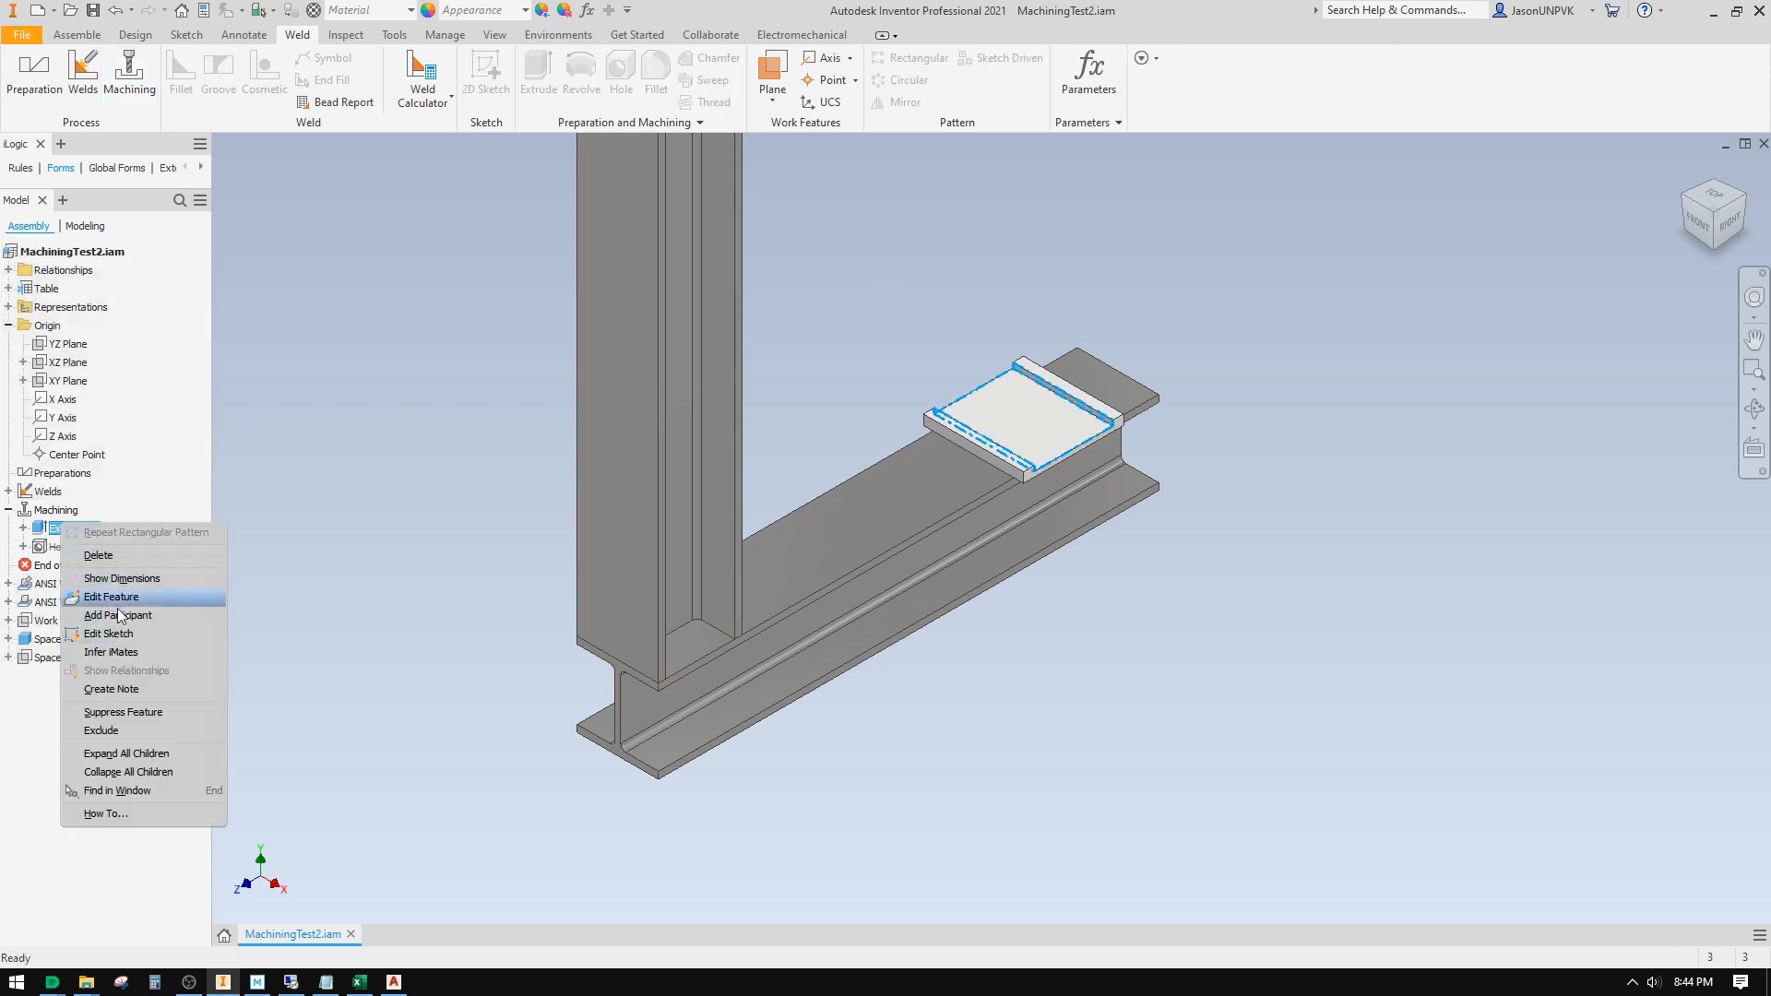
click(123, 713)
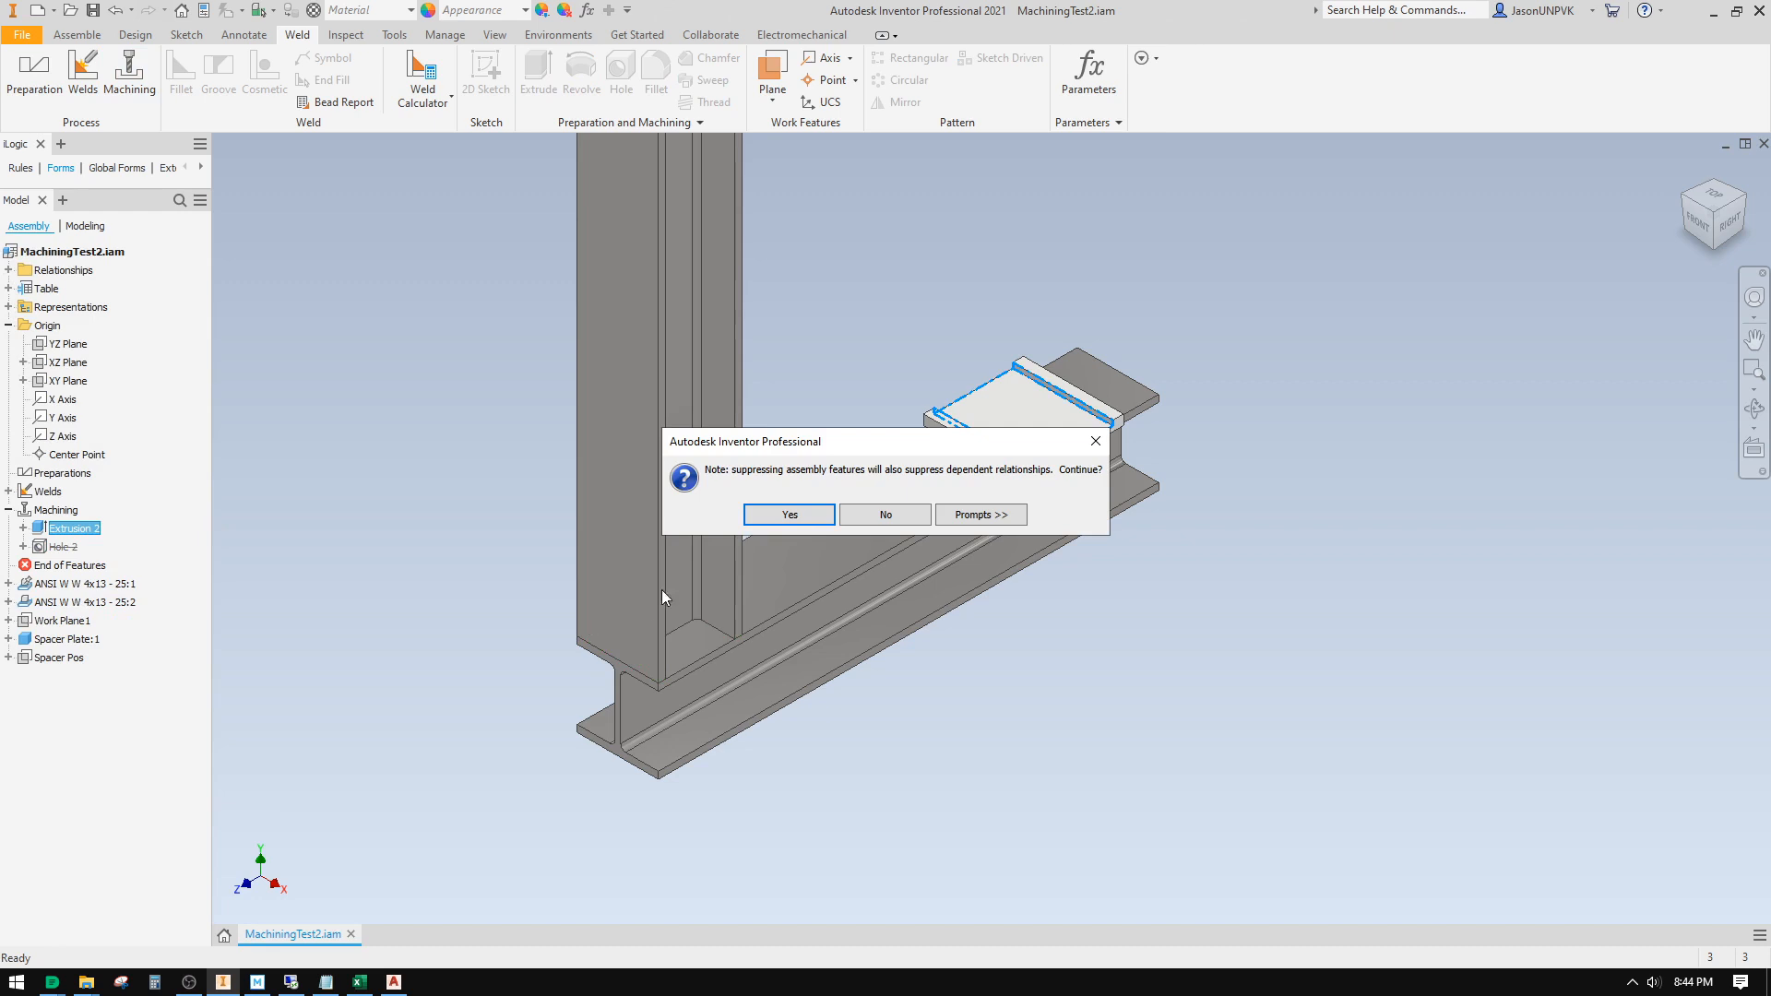
click(805, 514)
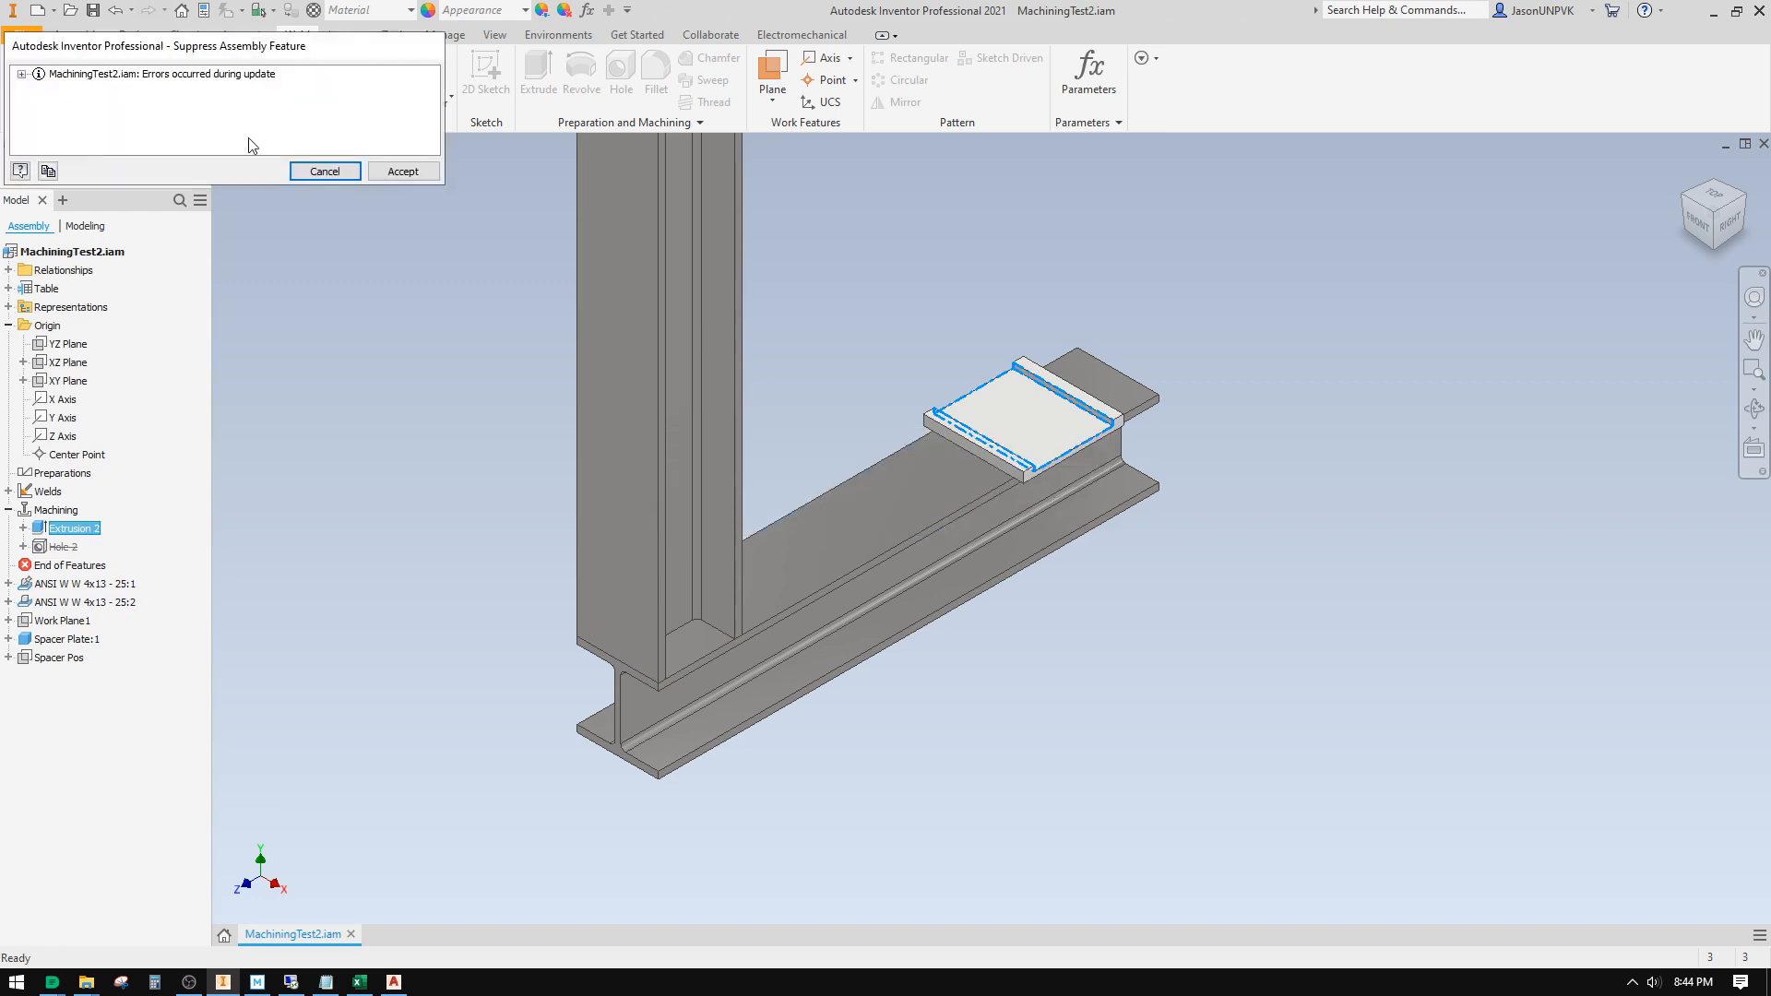
click(22, 74)
click(39, 89)
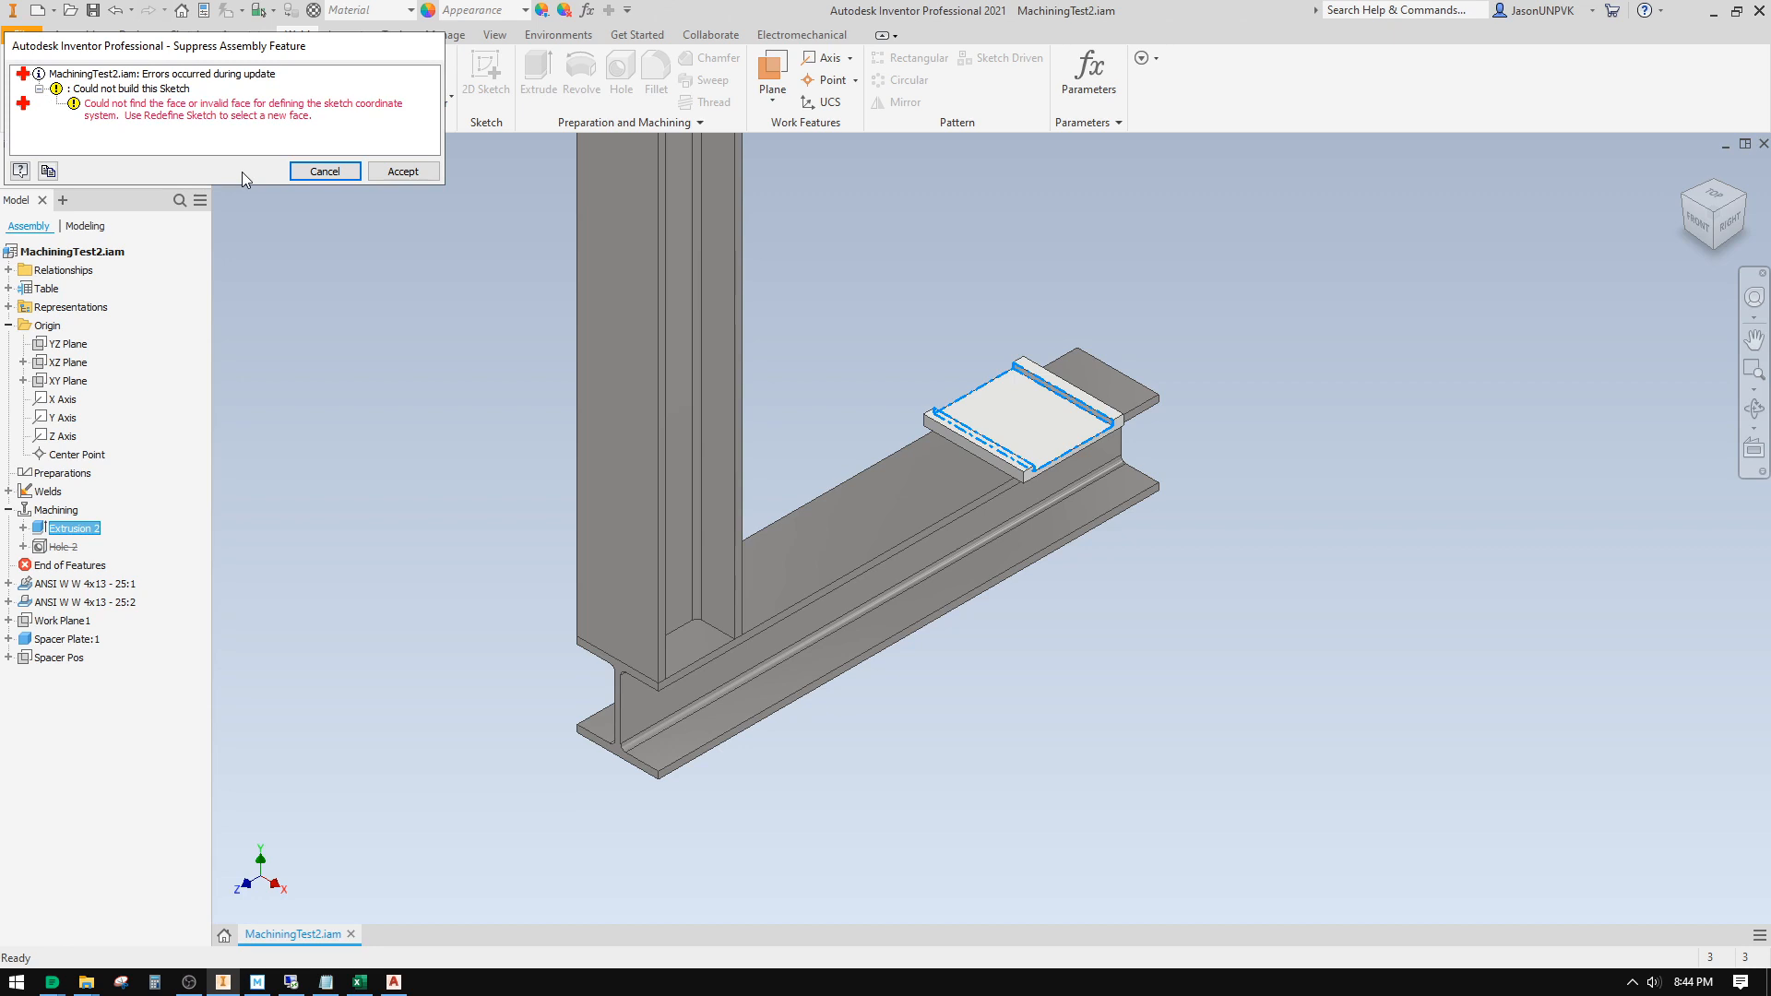
click(380, 172)
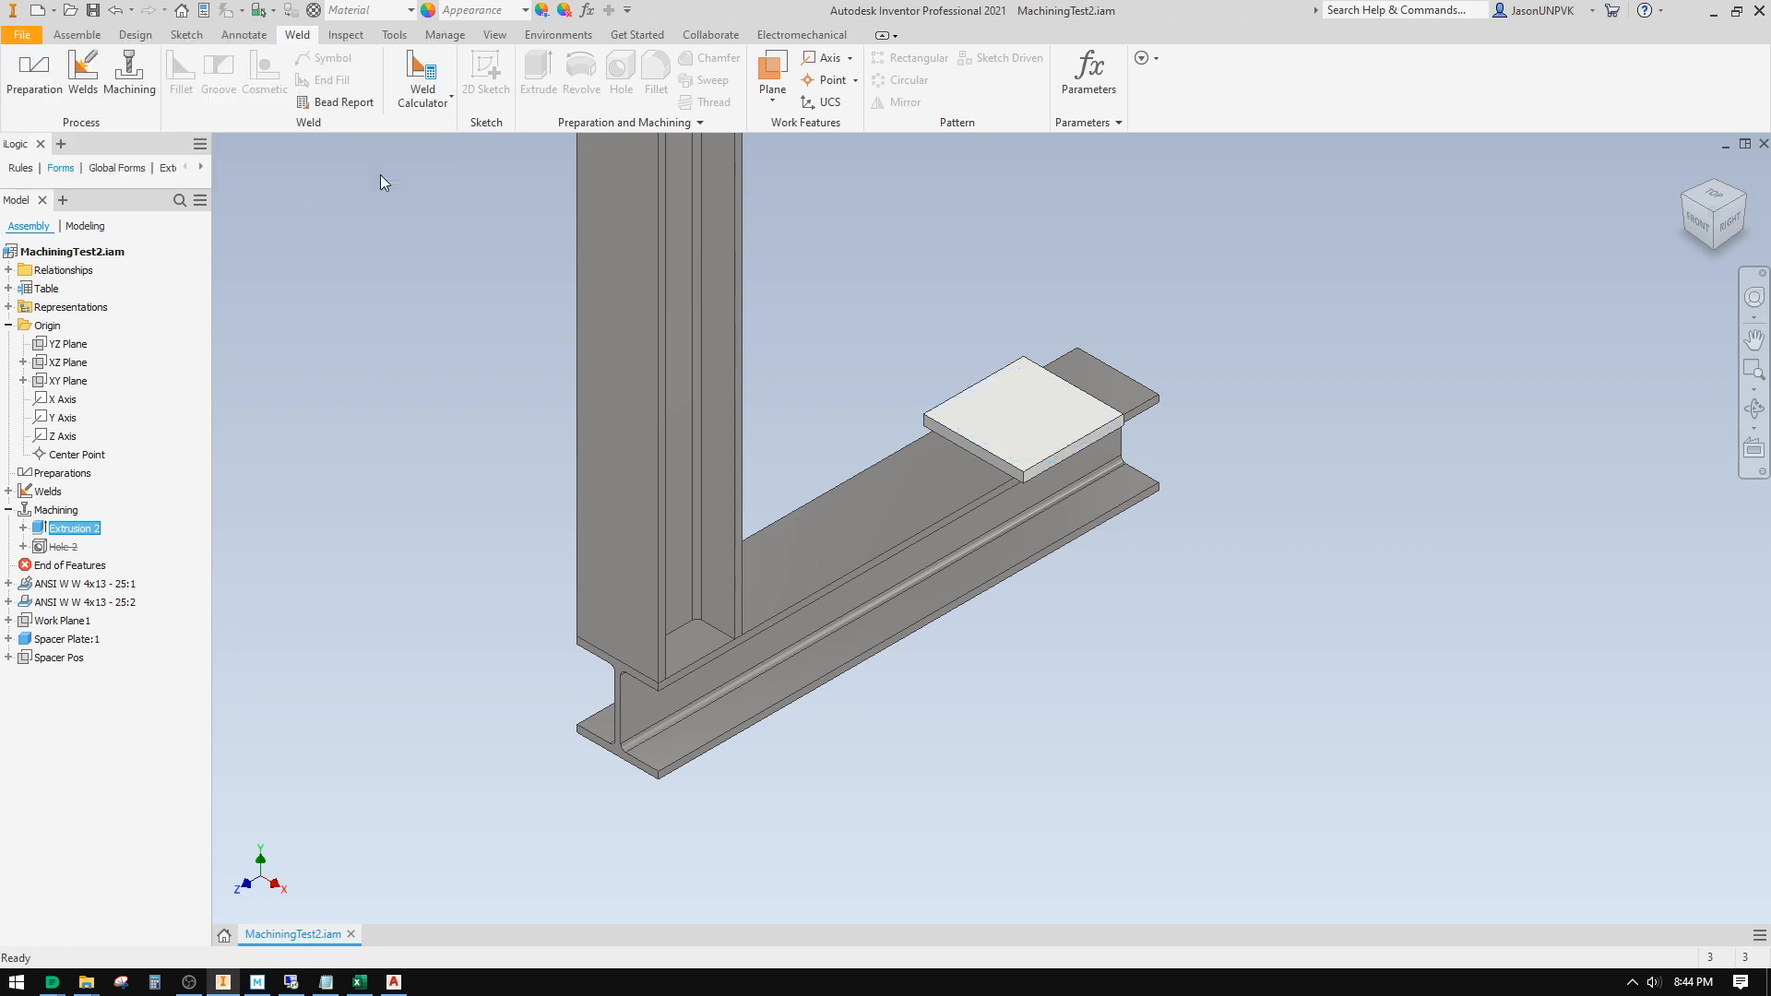
Step: Examine the sketch problem in Design Doctor without treating it, and inspect the suppressed hole's child entries in the browser
click(608, 10)
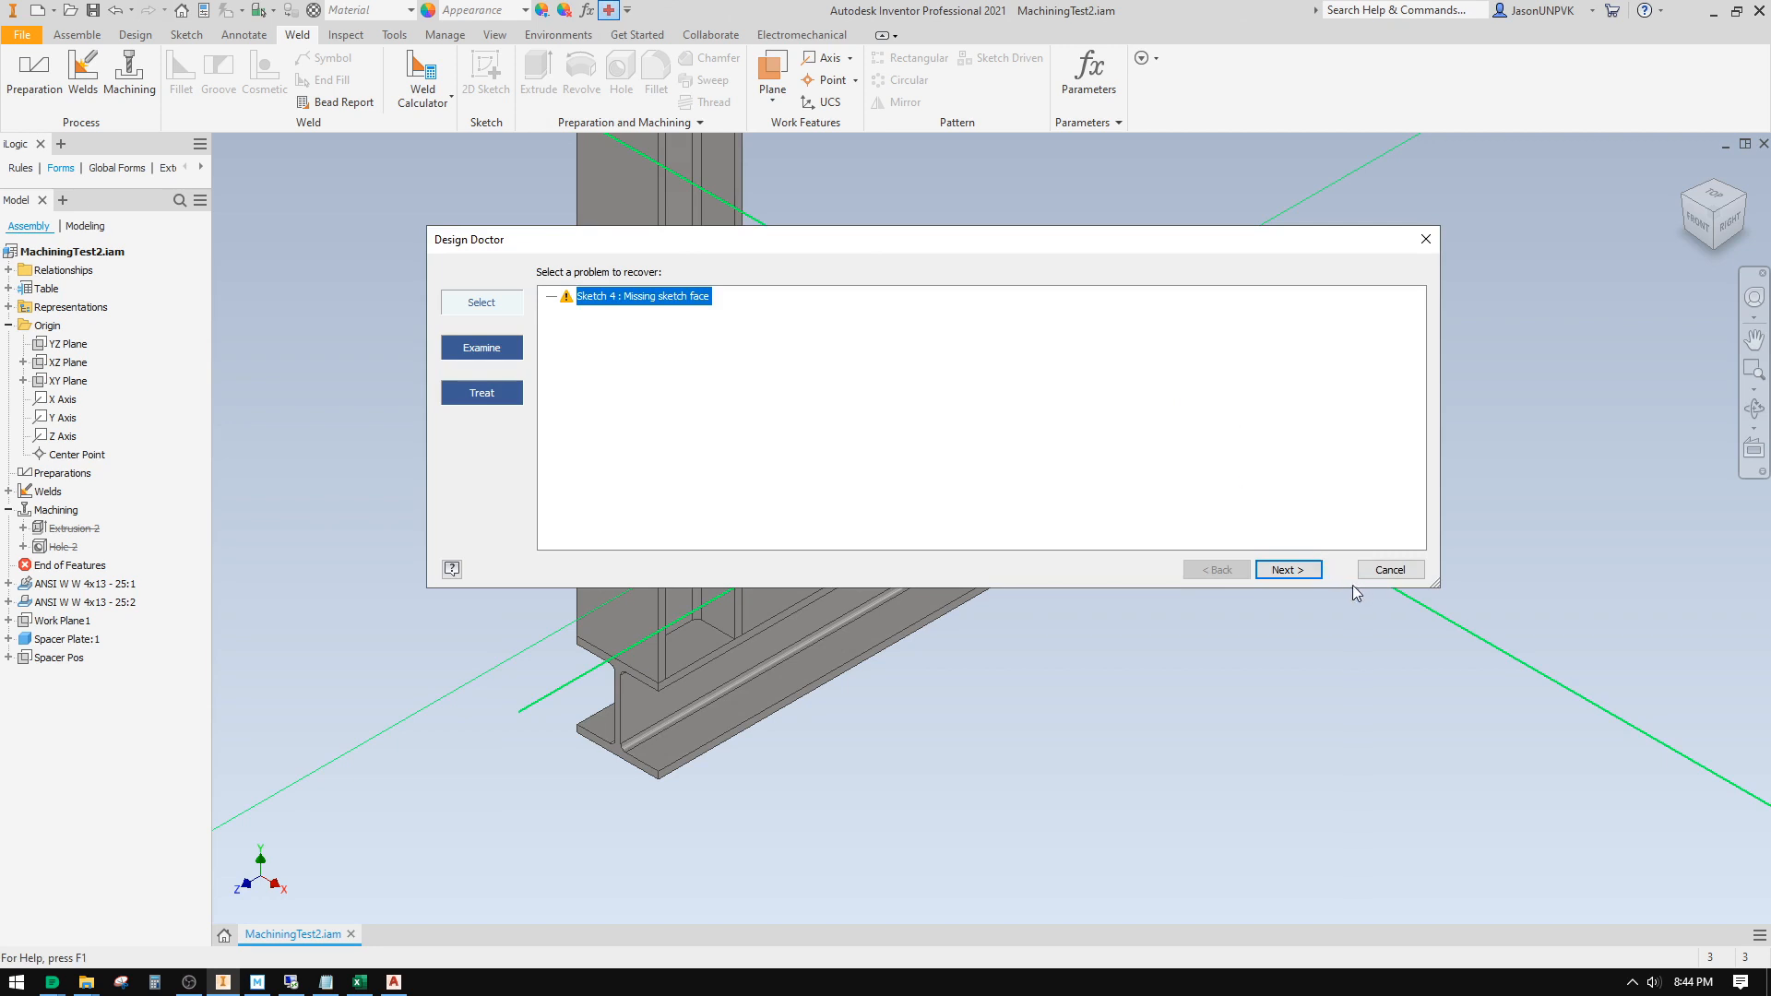
drag(1216, 243, 1238, 603)
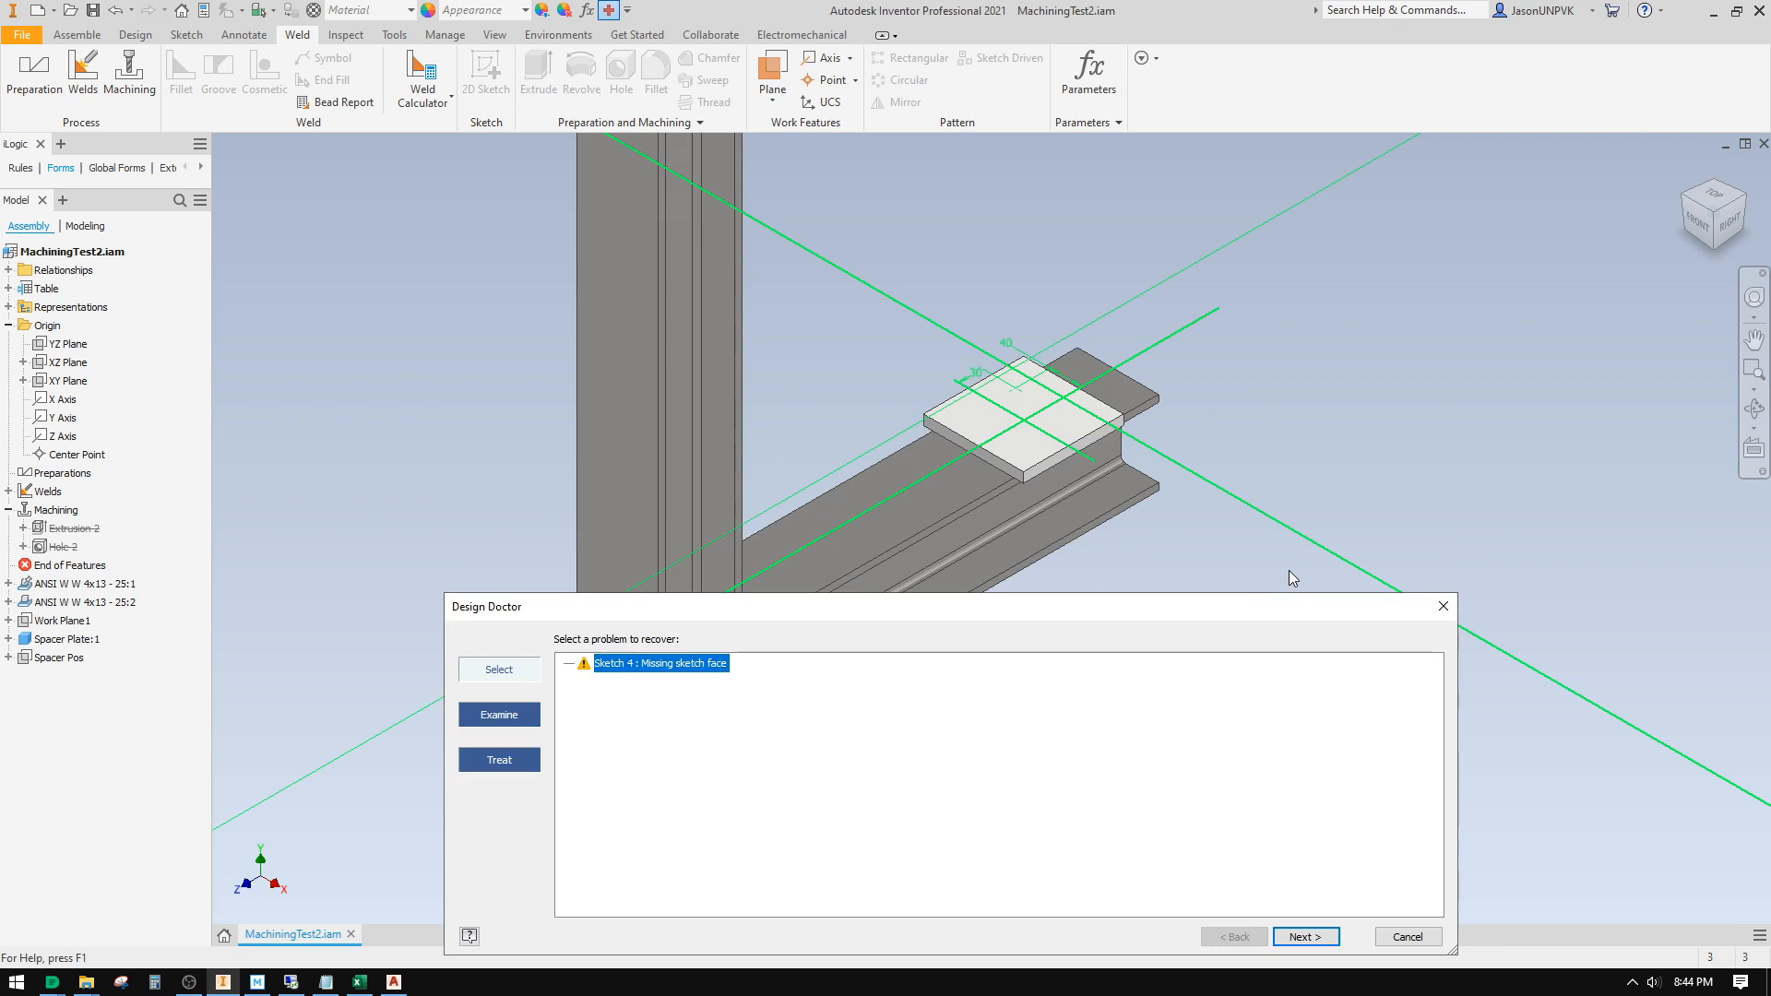
click(1395, 936)
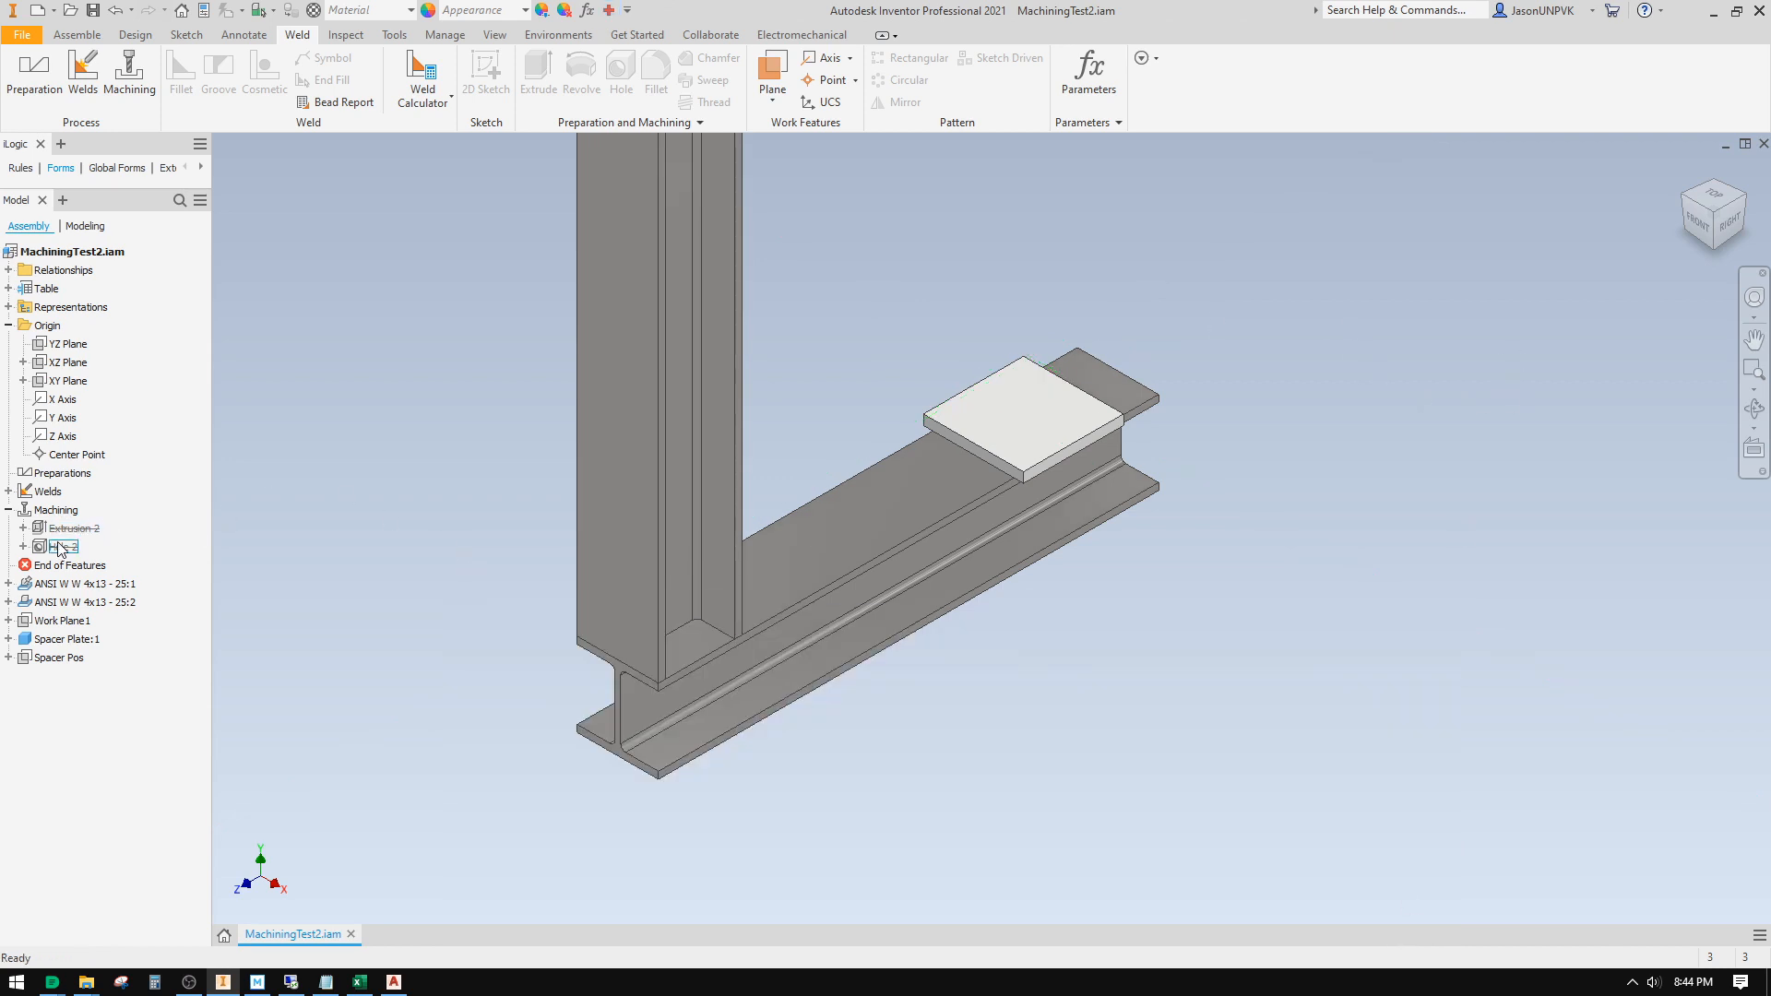
click(23, 546)
click(97, 564)
click(371, 479)
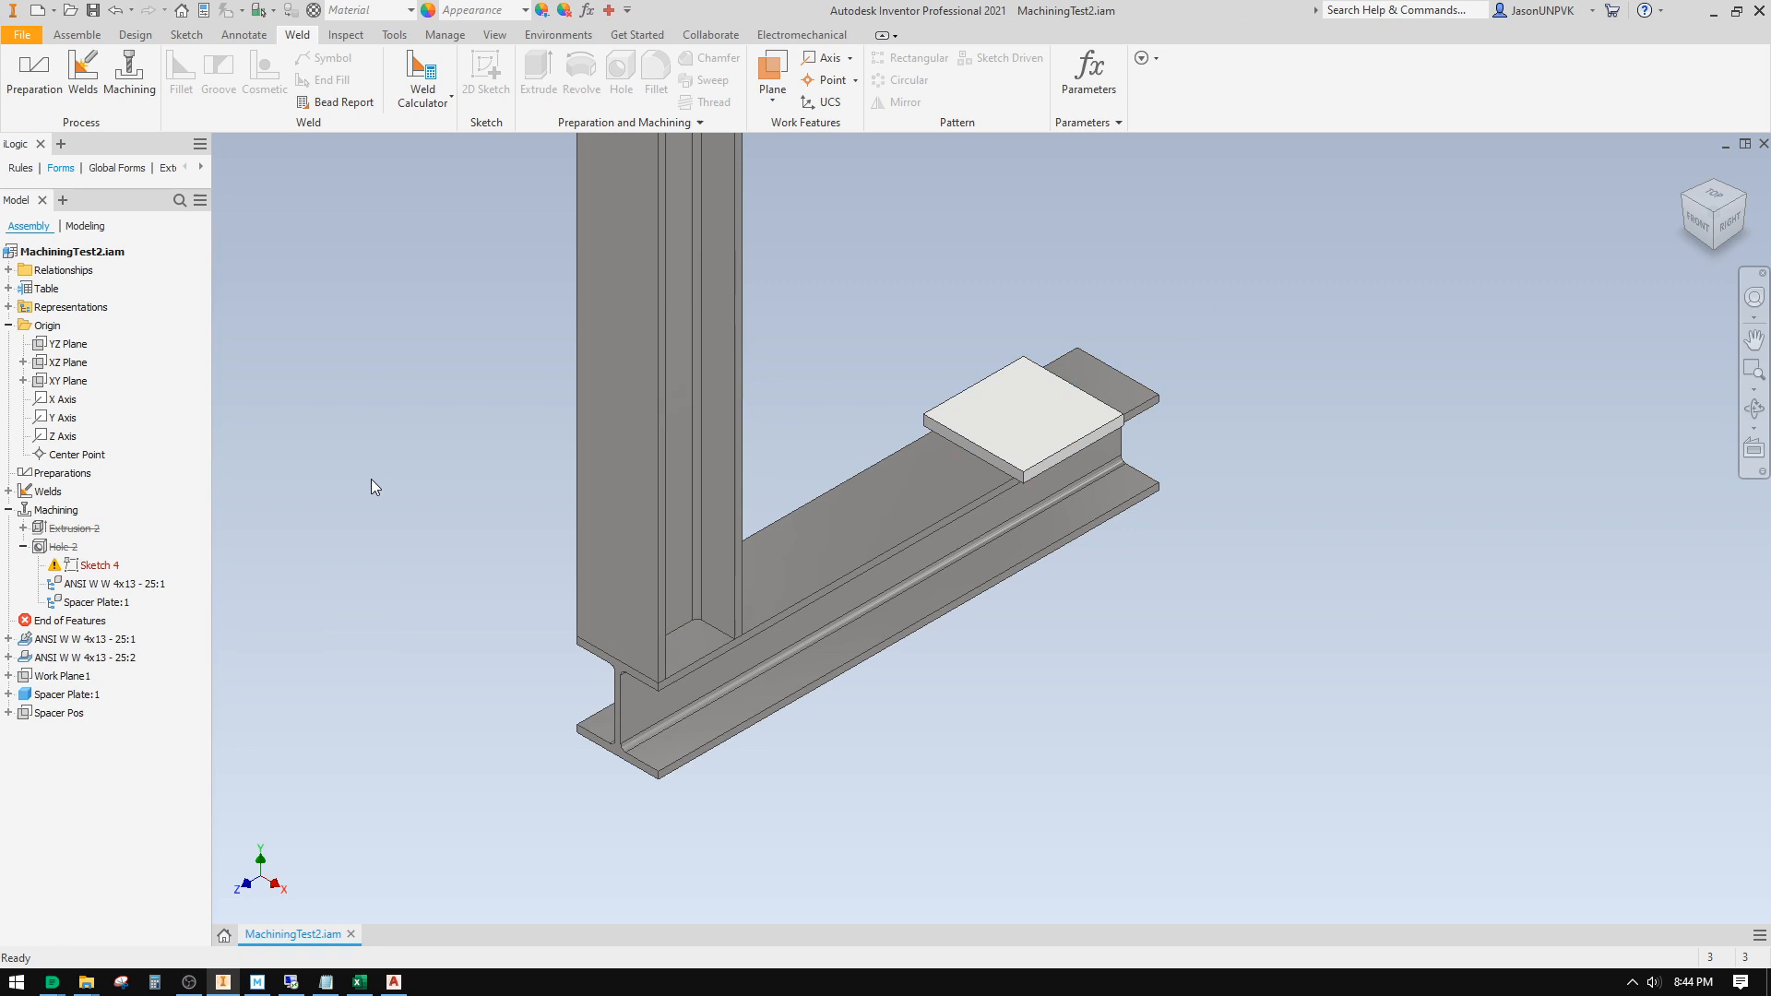
click(23, 546)
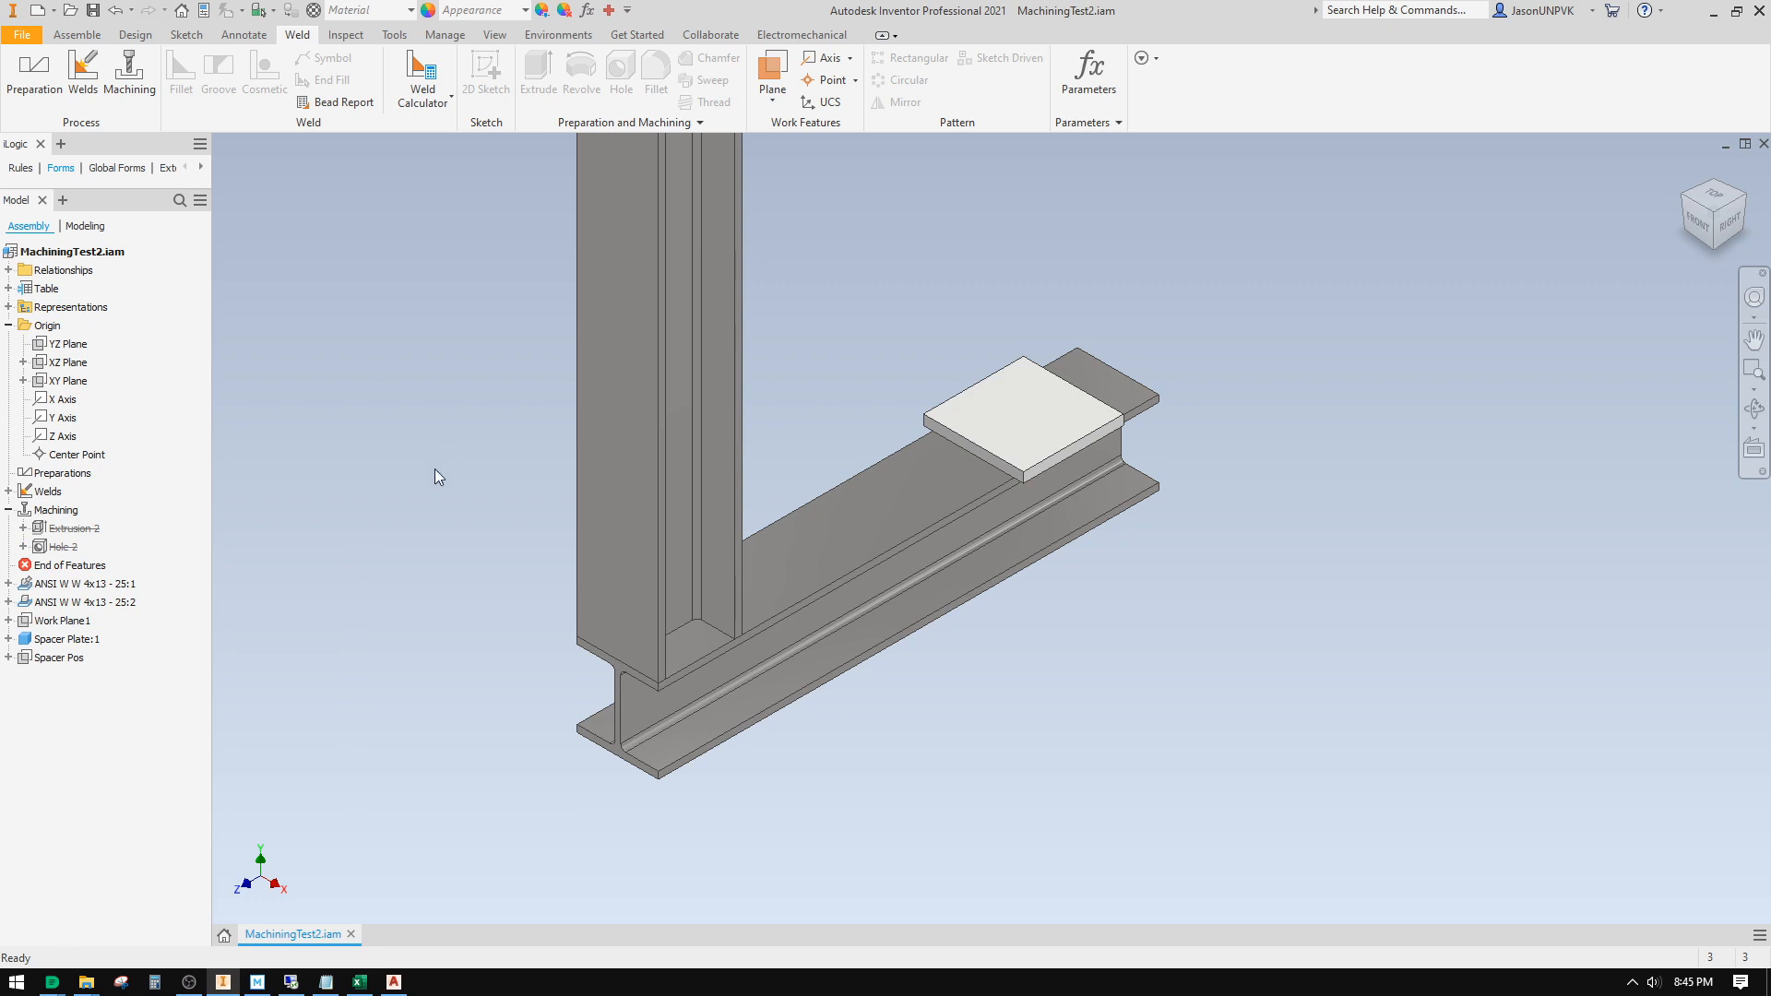
Step: Unsuppress the slot extrusion and the tapped hole in the machining features
right_click(64, 547)
click(260, 494)
right_click(85, 528)
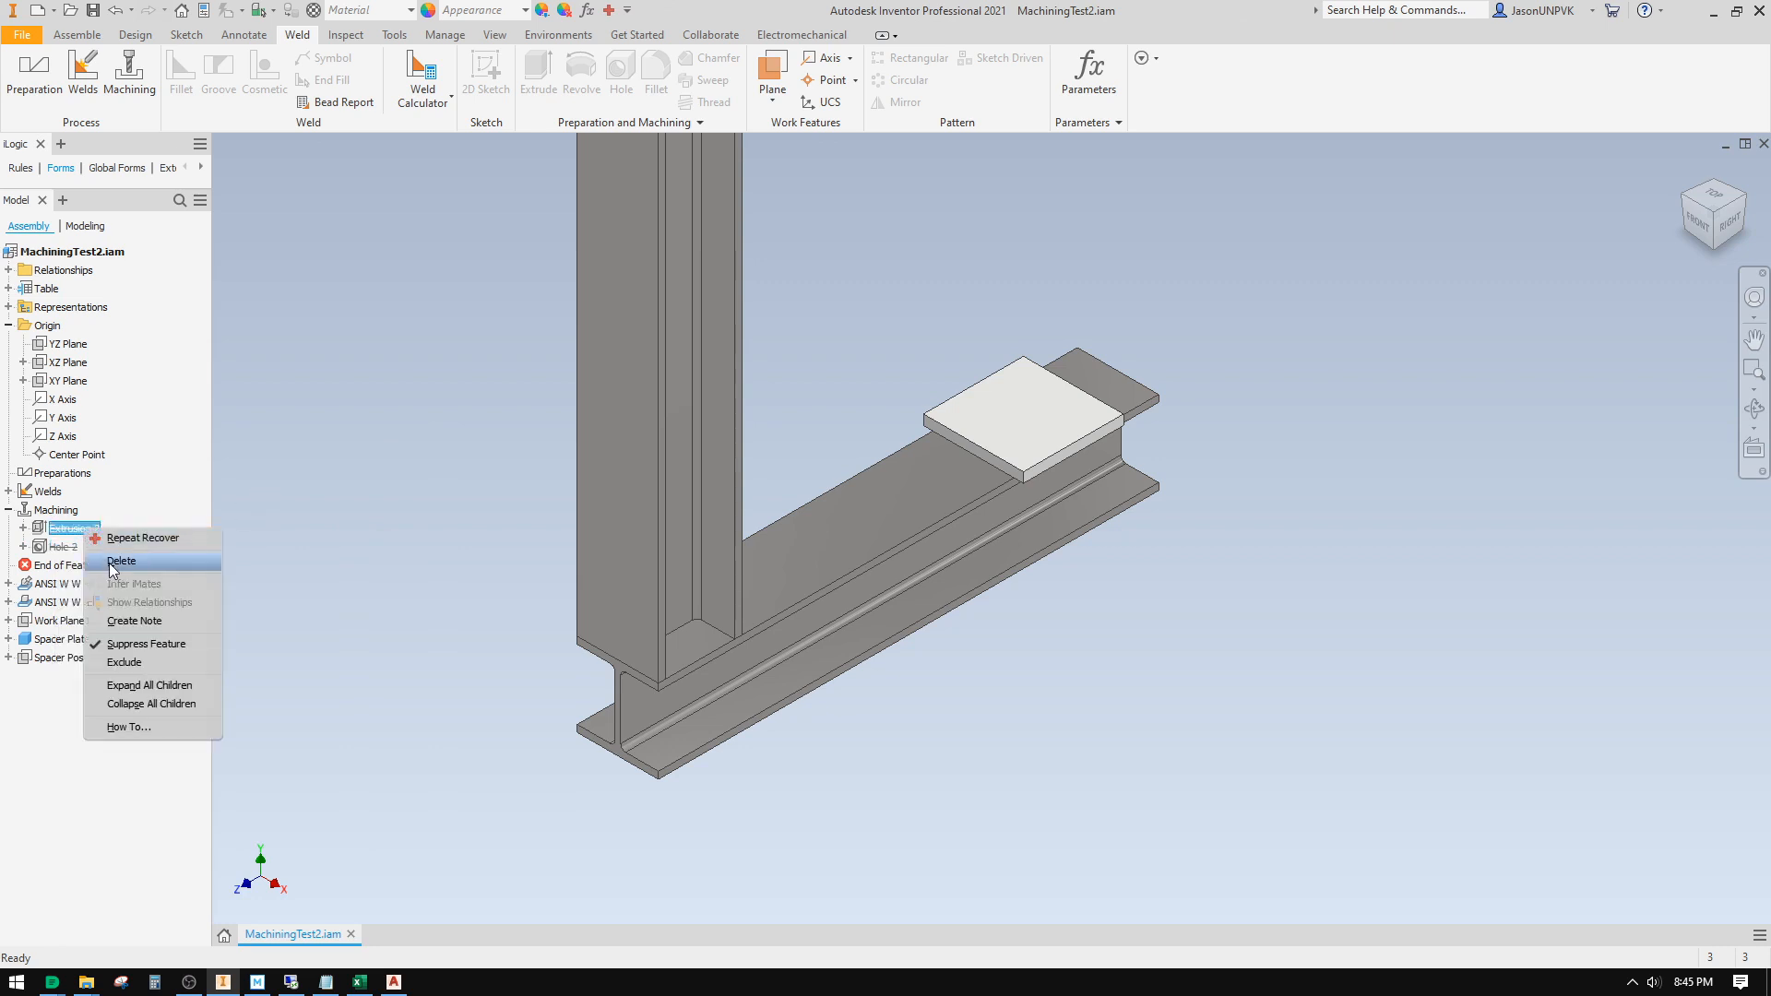
click(130, 643)
right_click(59, 545)
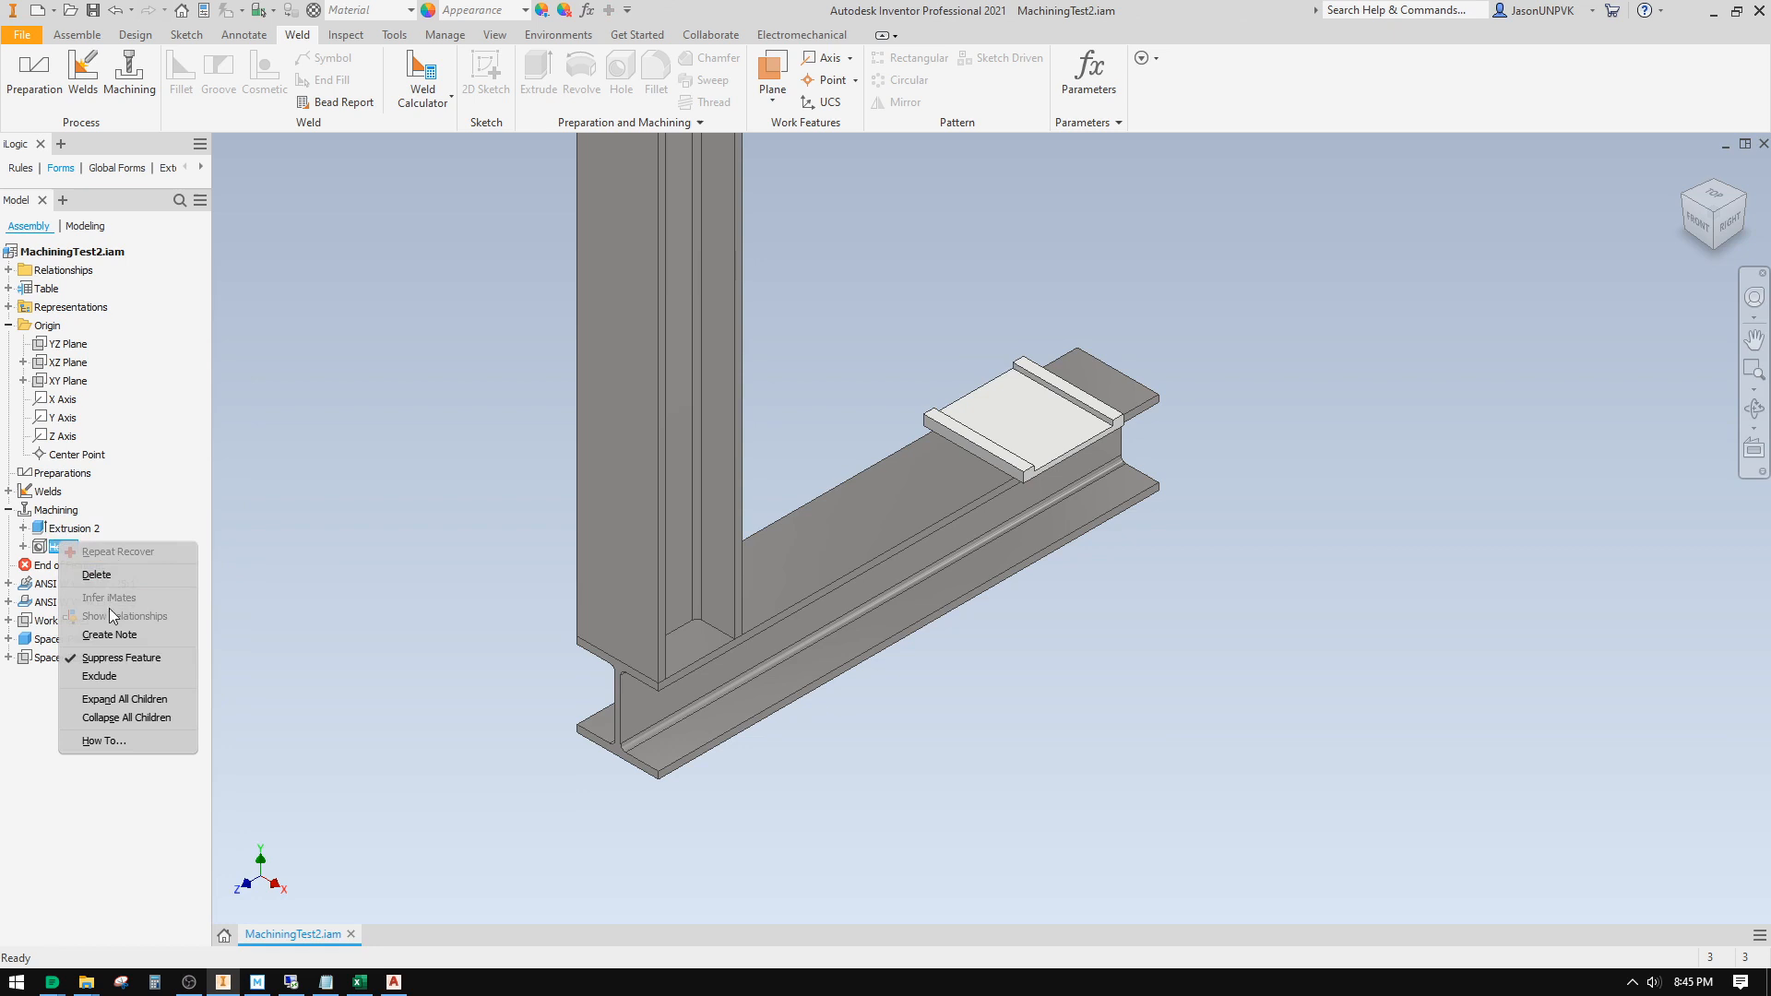
click(103, 661)
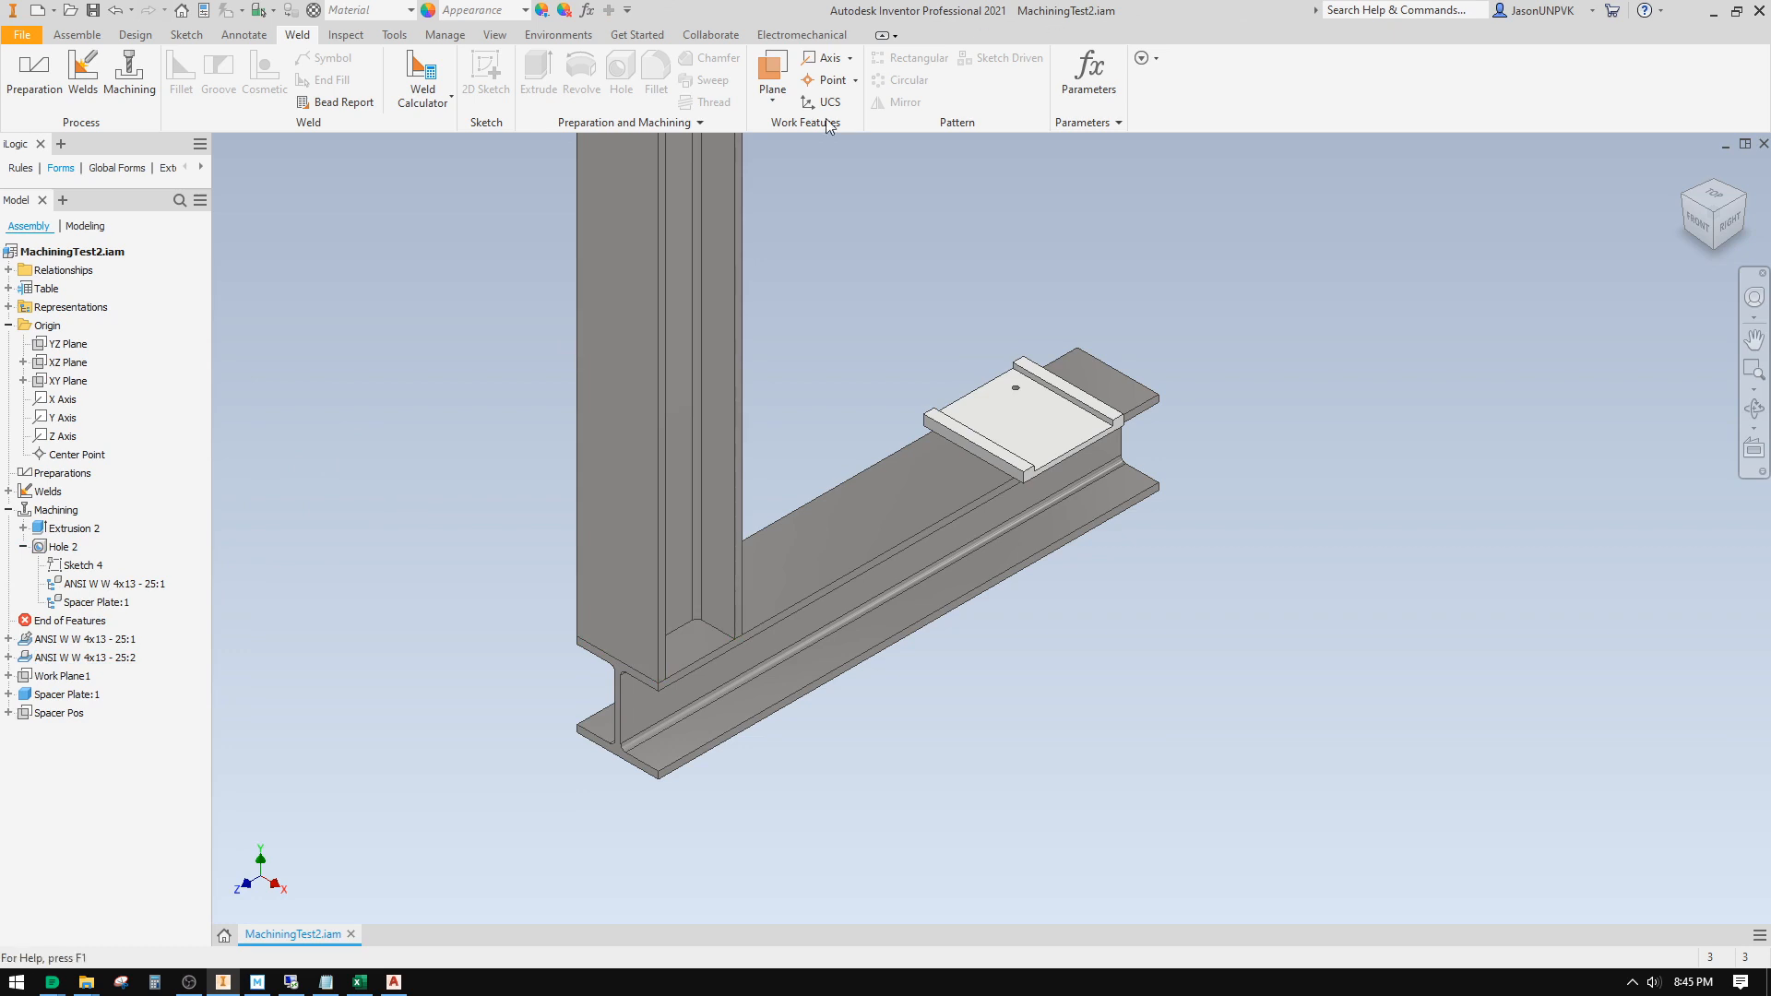
Step: Examine the assembly's XZ Plane and the weldment from the right side
click(772, 92)
click(66, 362)
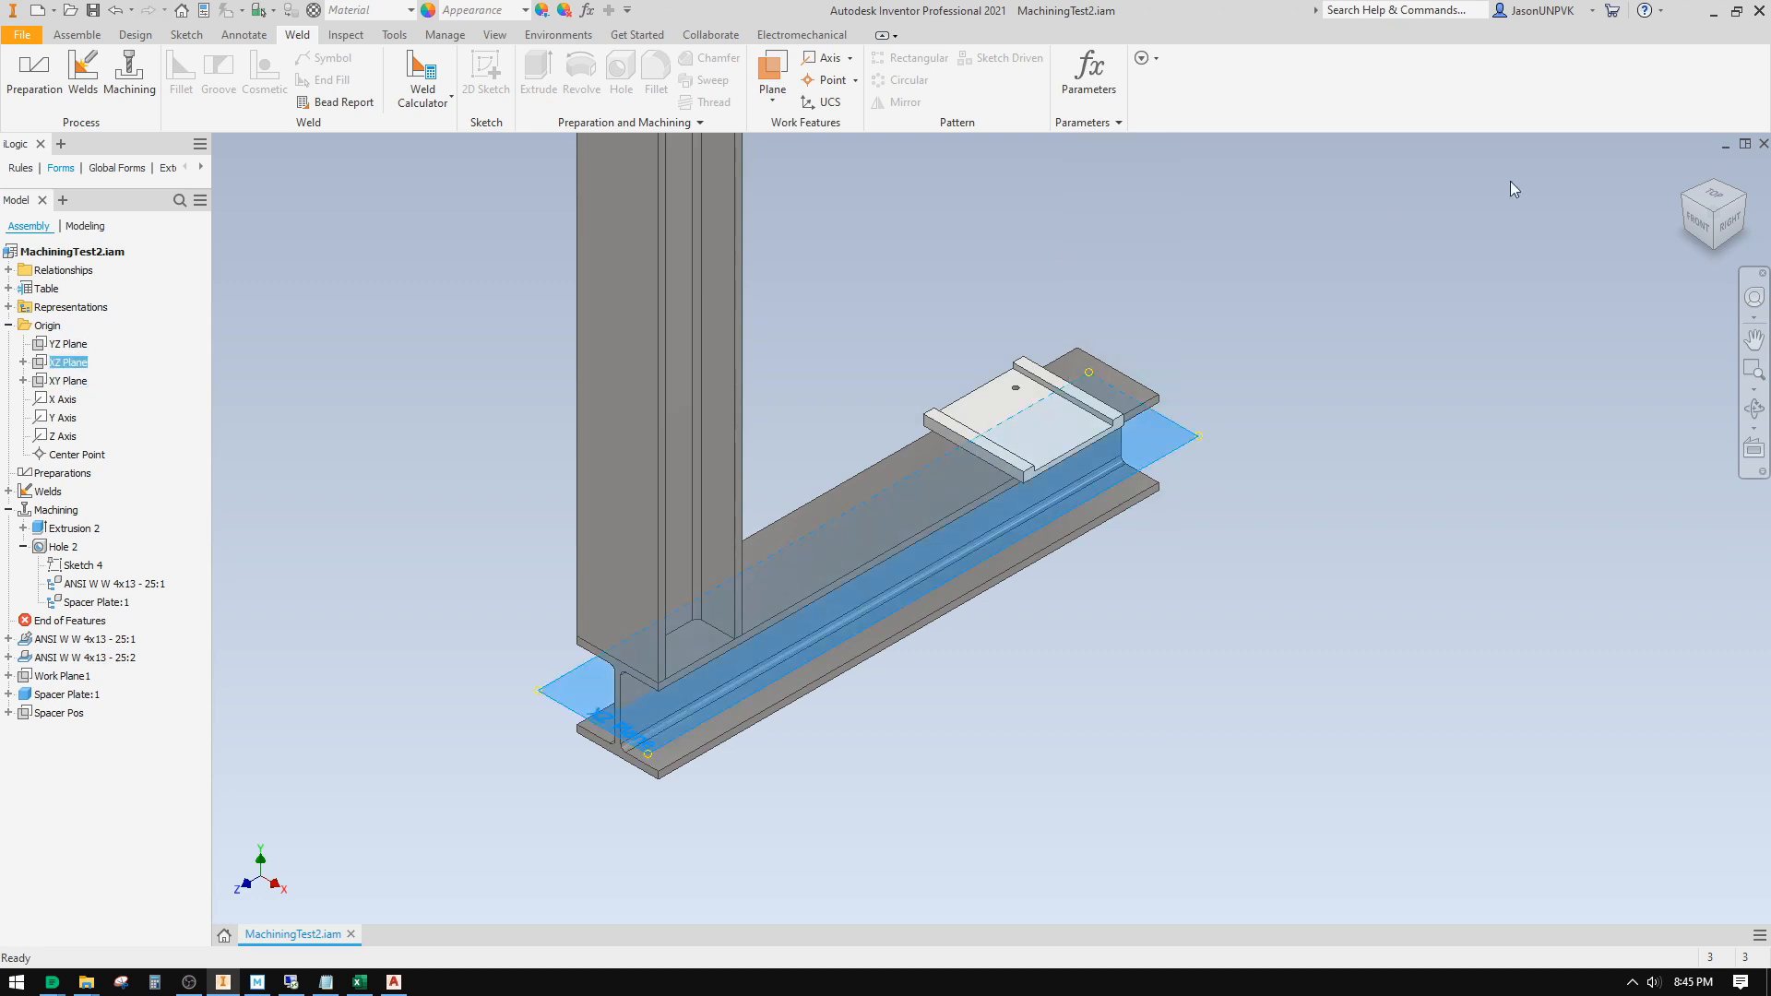
click(1728, 224)
click(1270, 523)
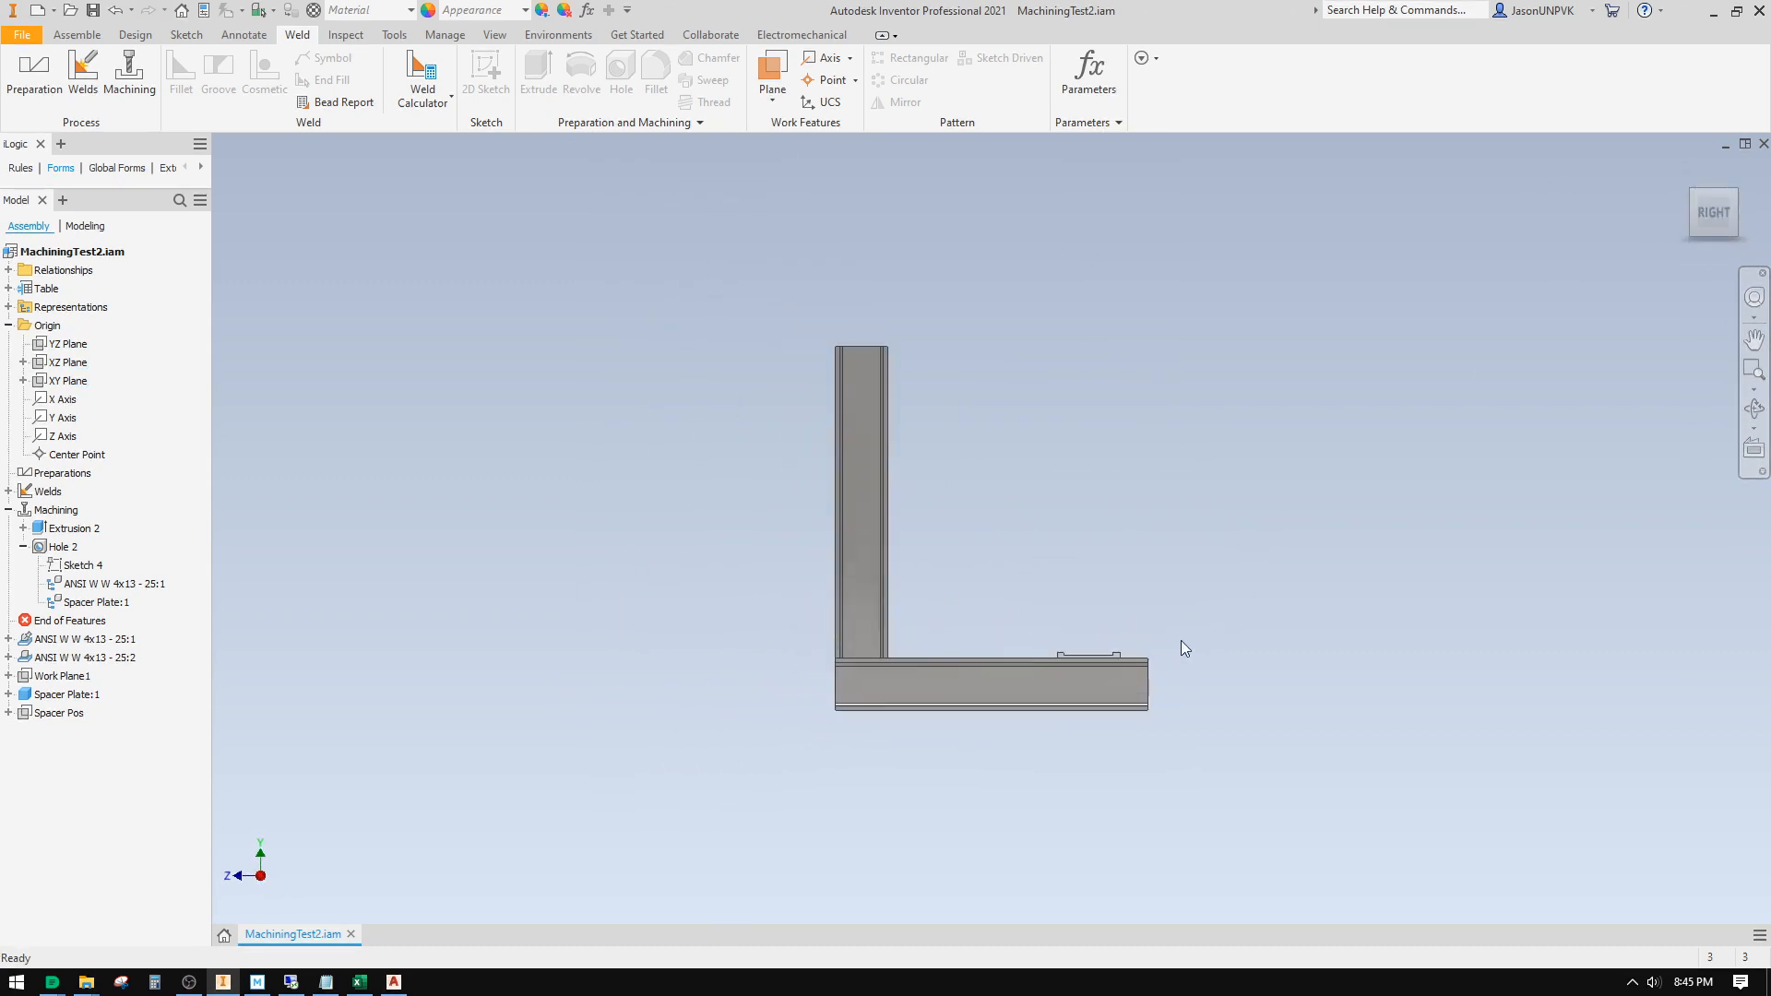
scroll(977, 736, down, 5)
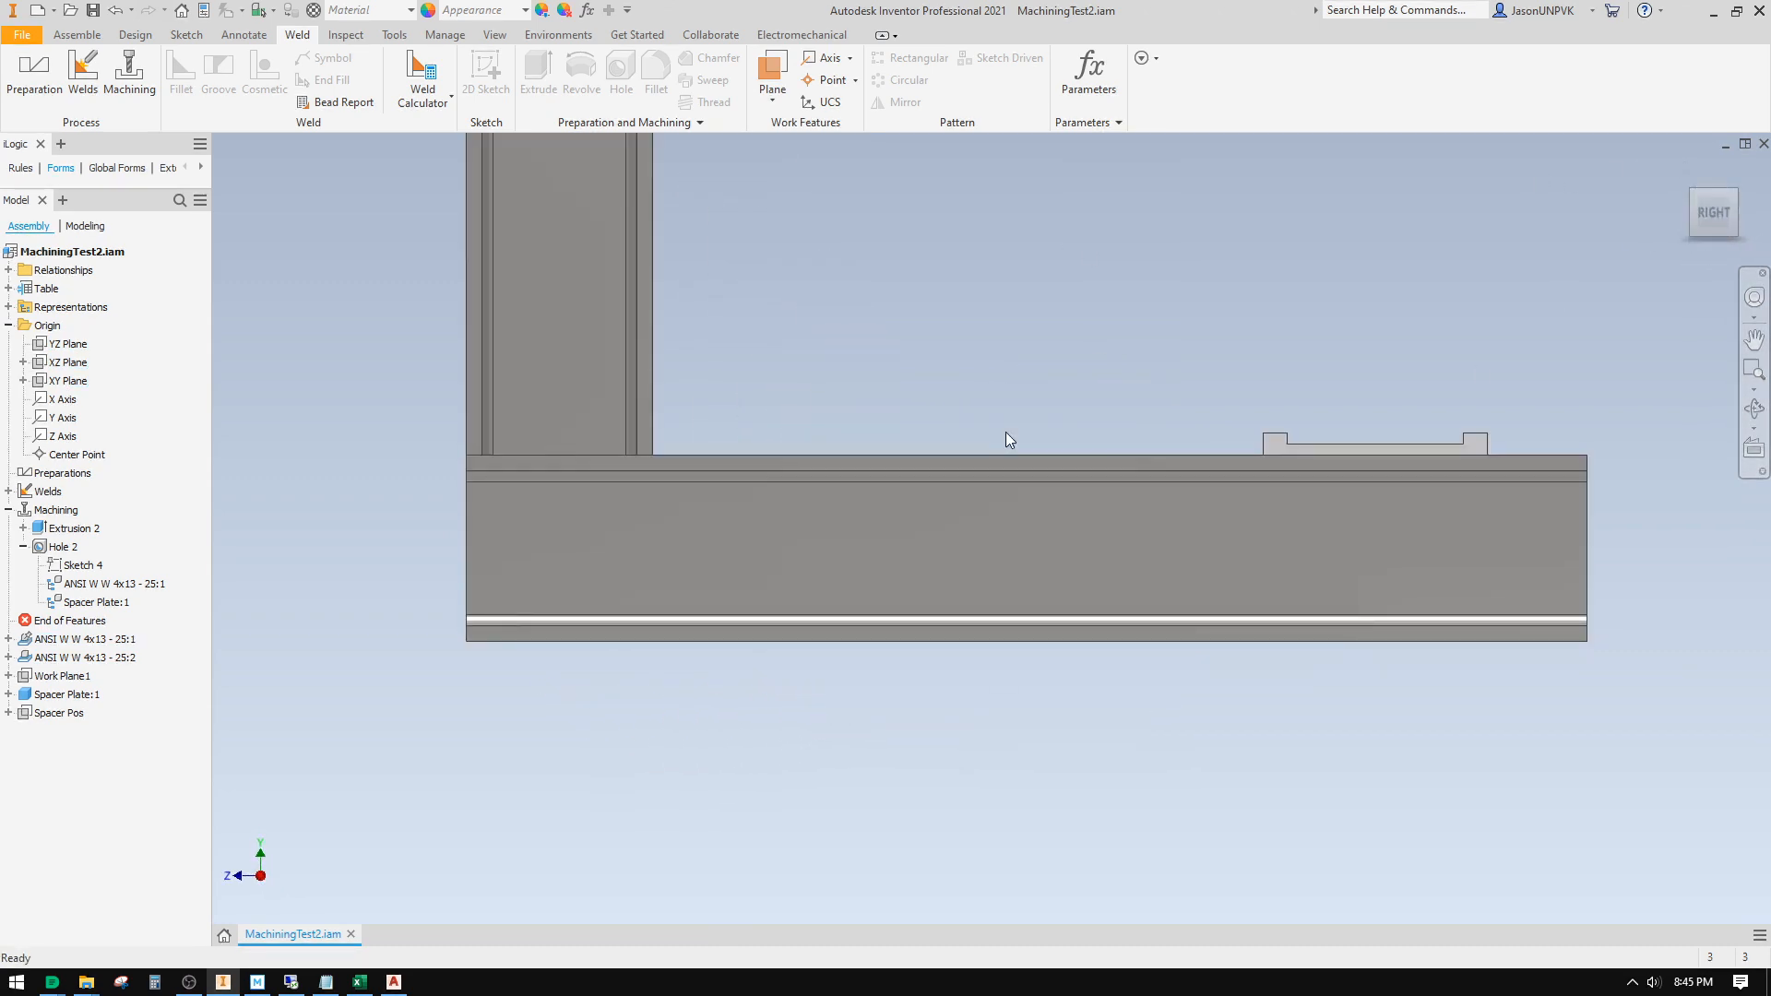
scroll(954, 400, up, 3)
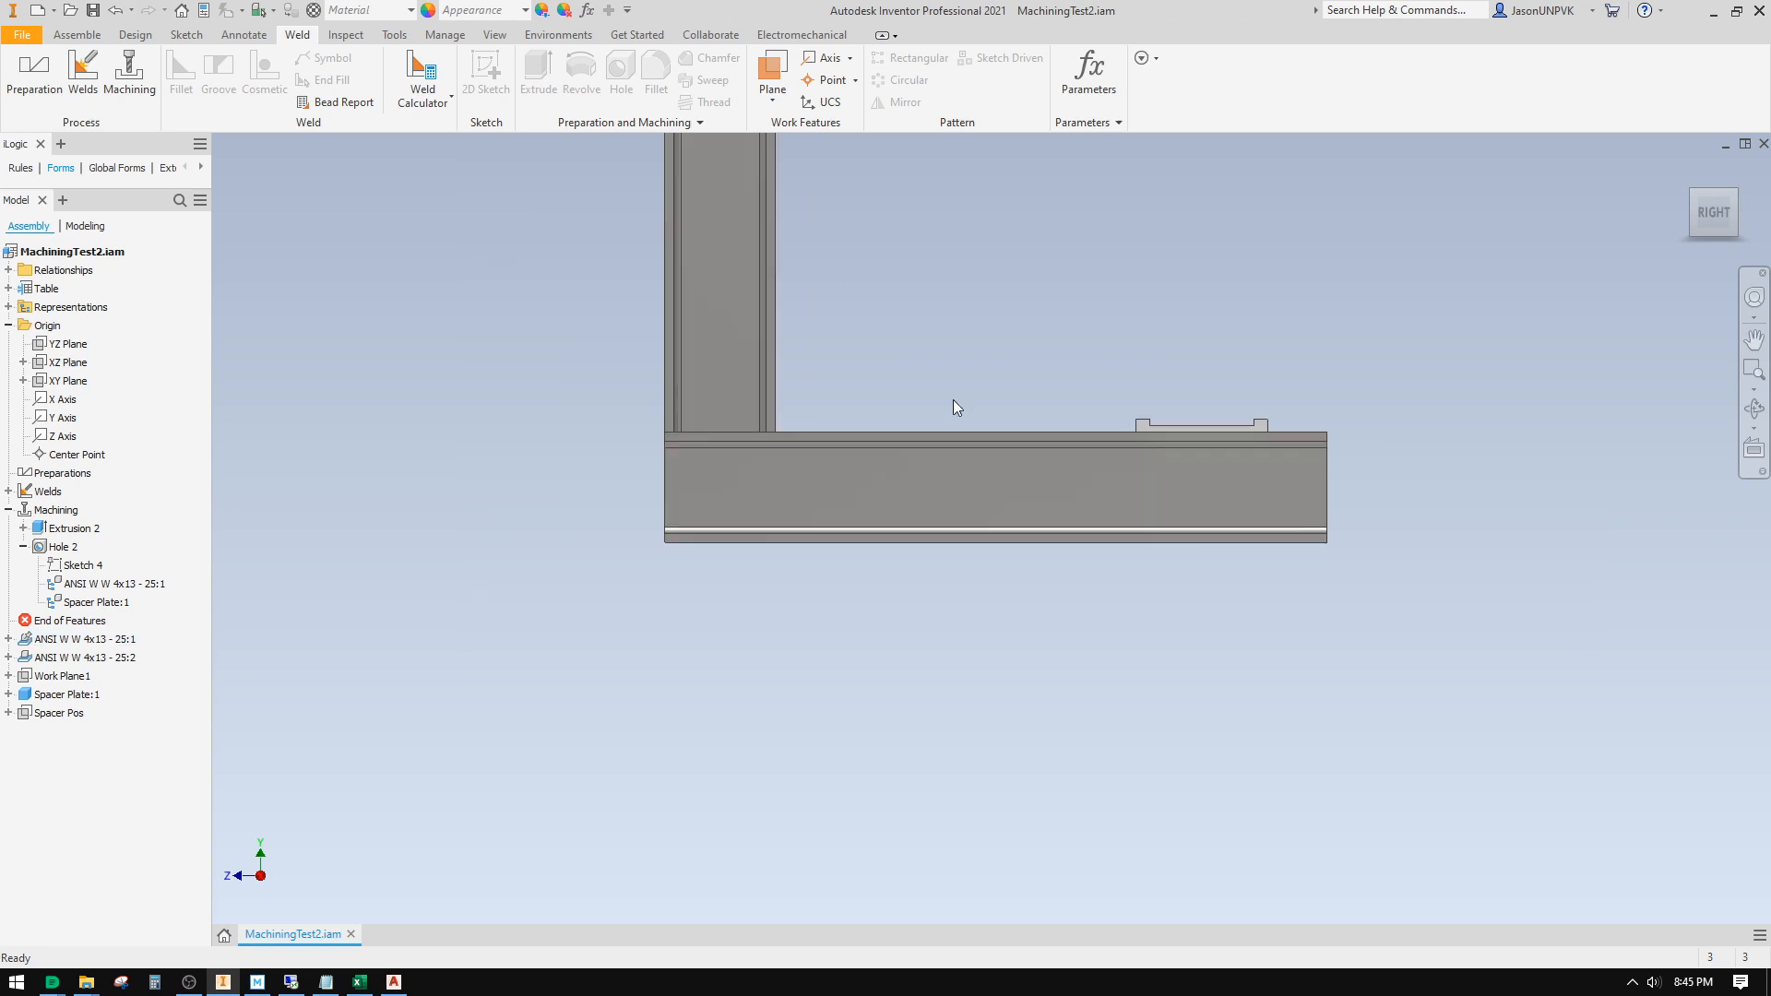
shift+middle_drag(1001, 359, 1073, 367)
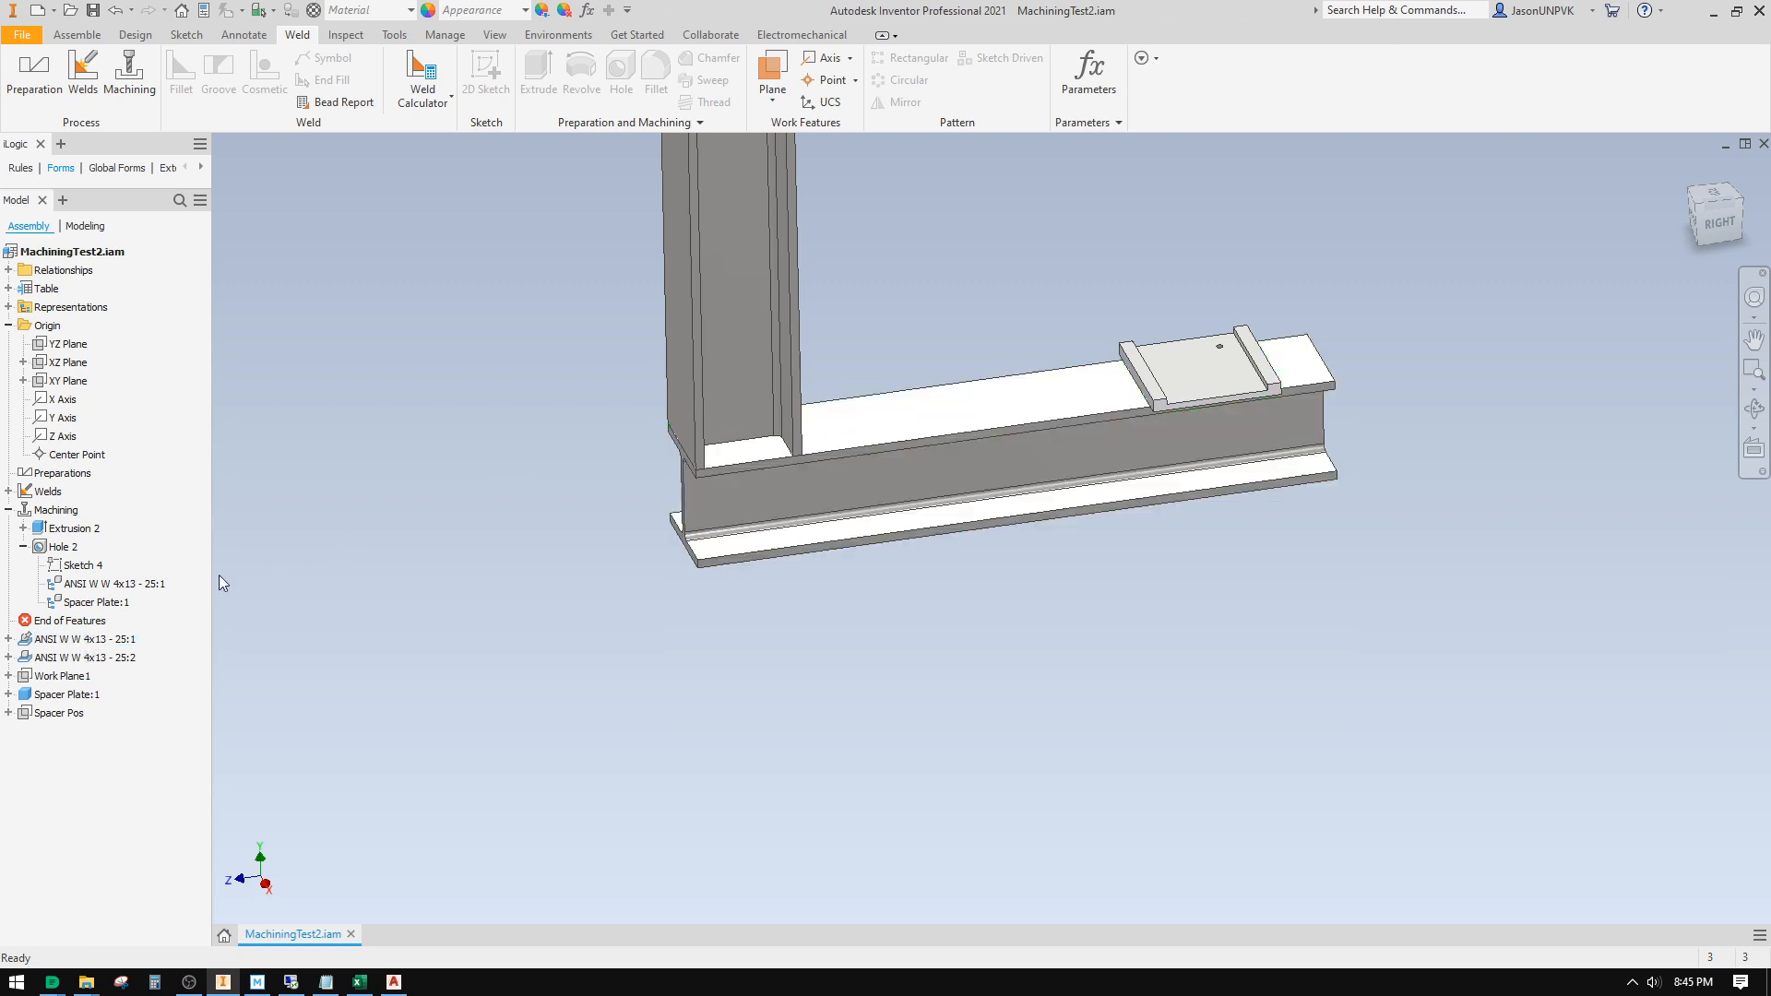
Step: Unground the horizontal beam ANSI W W 4x13 - 25:1 and move it upward
right_click(30, 643)
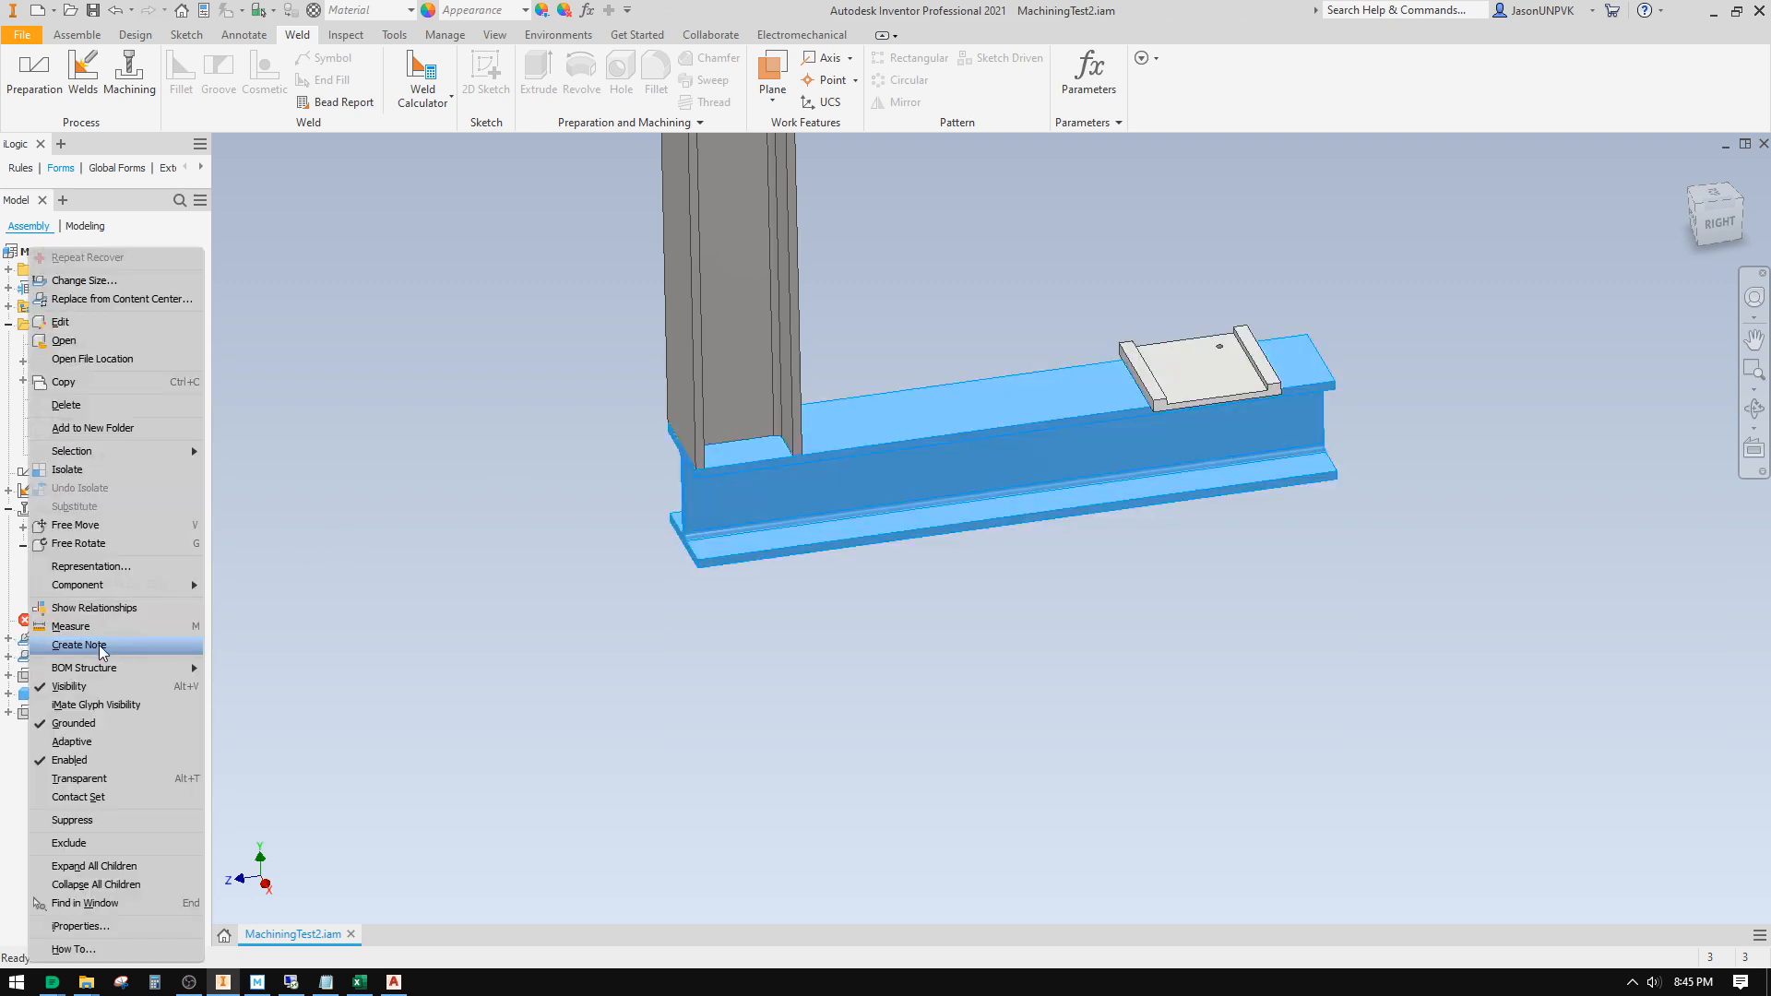
click(96, 725)
drag(900, 509, 901, 370)
right_click(961, 458)
click(1034, 458)
right_click(1034, 457)
click(447, 374)
click(457, 372)
right_click(562, 431)
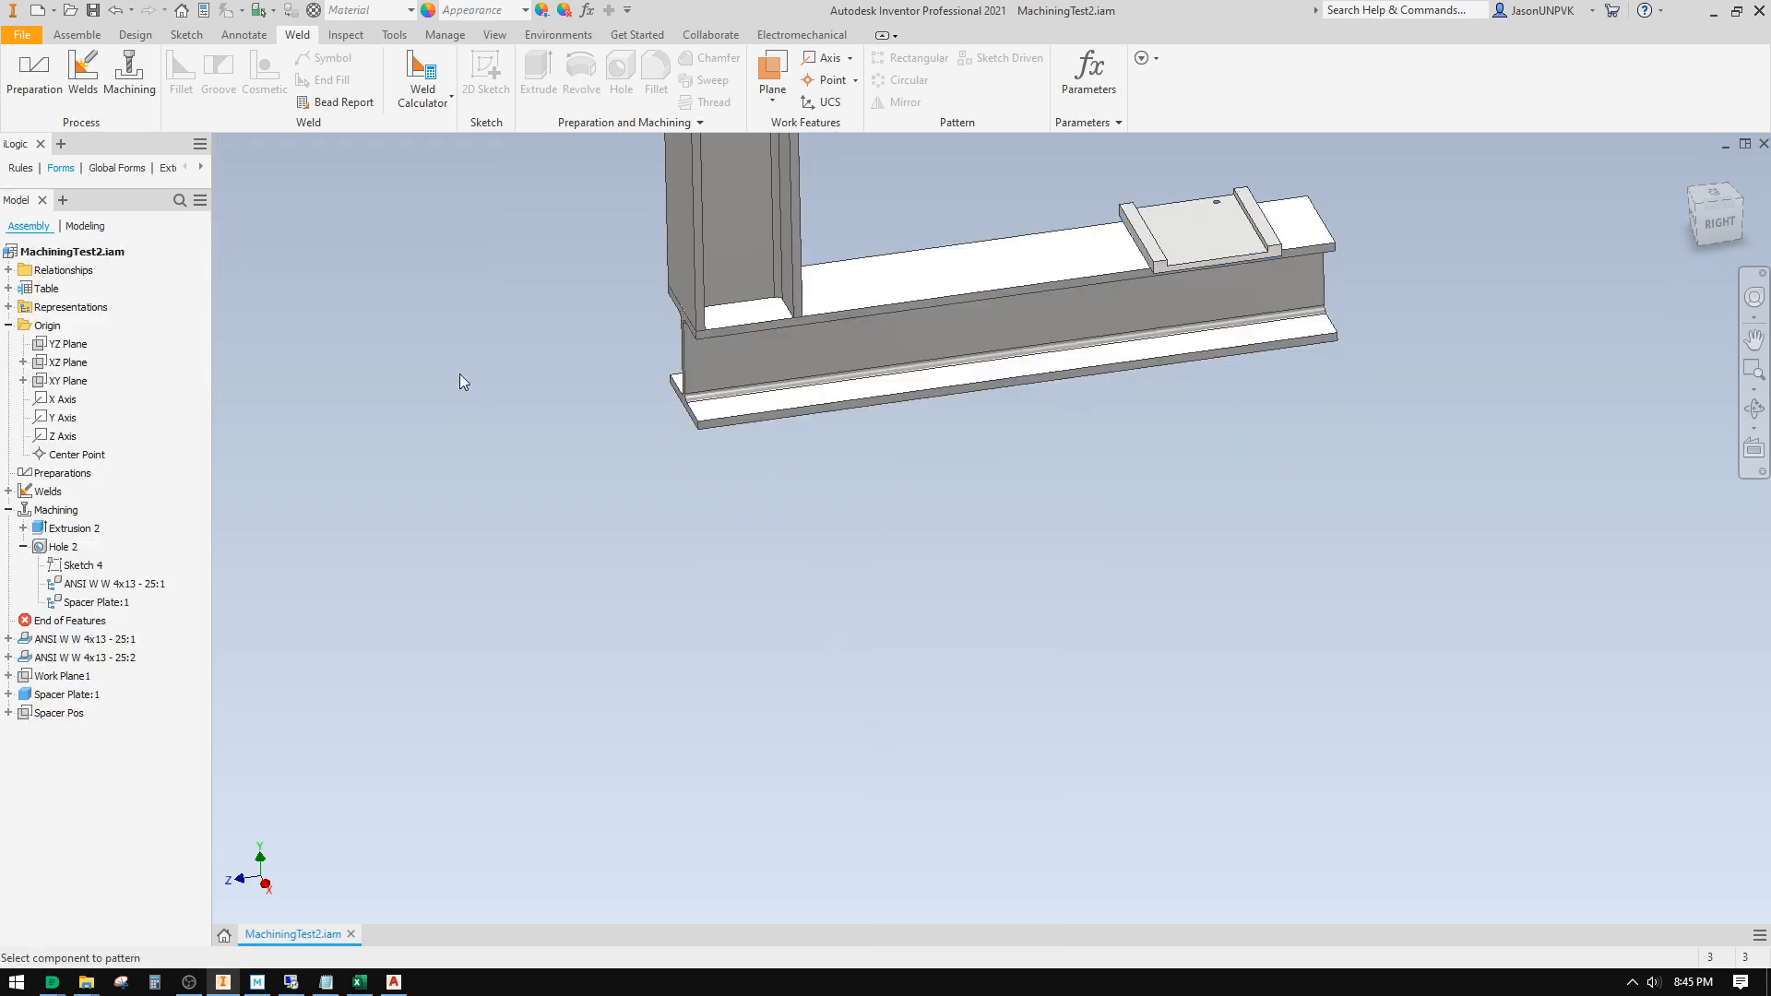
Step: Mate the underside of the horizontal beam's lower flange to the assembly's XZ Plane with a 0 mm offset
click(641, 491)
shift+middle_drag(641, 490, 648, 411)
click(808, 357)
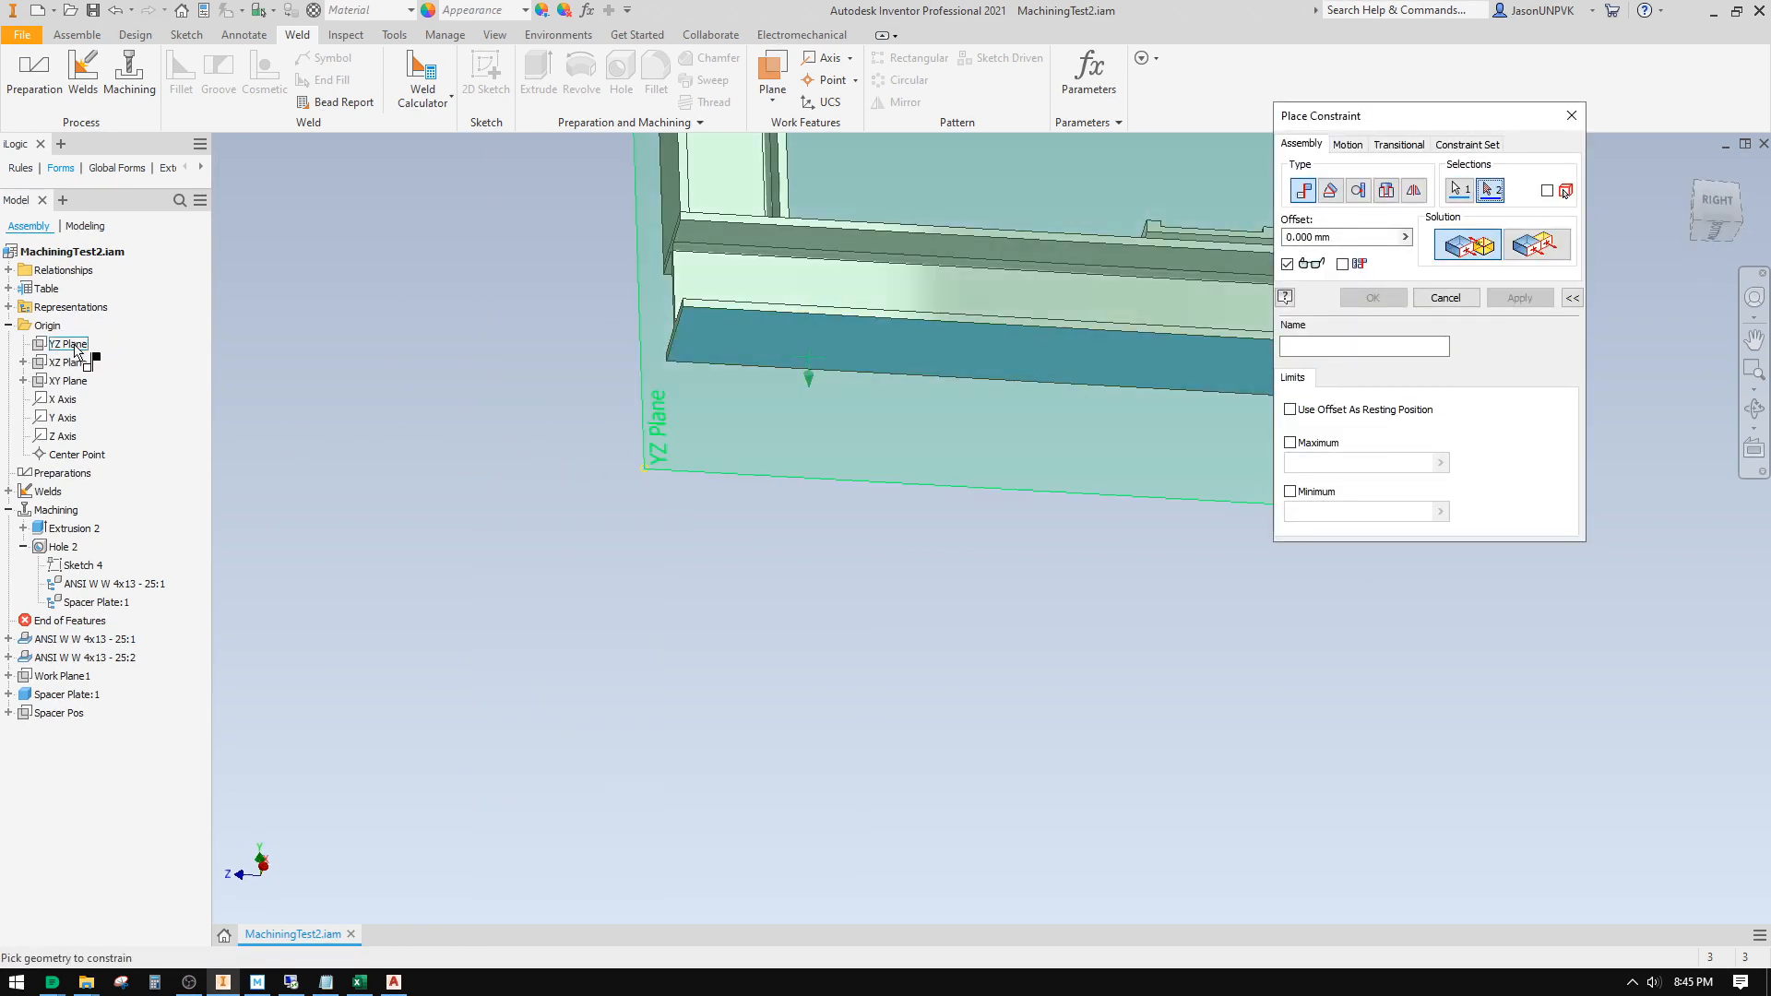
click(1696, 182)
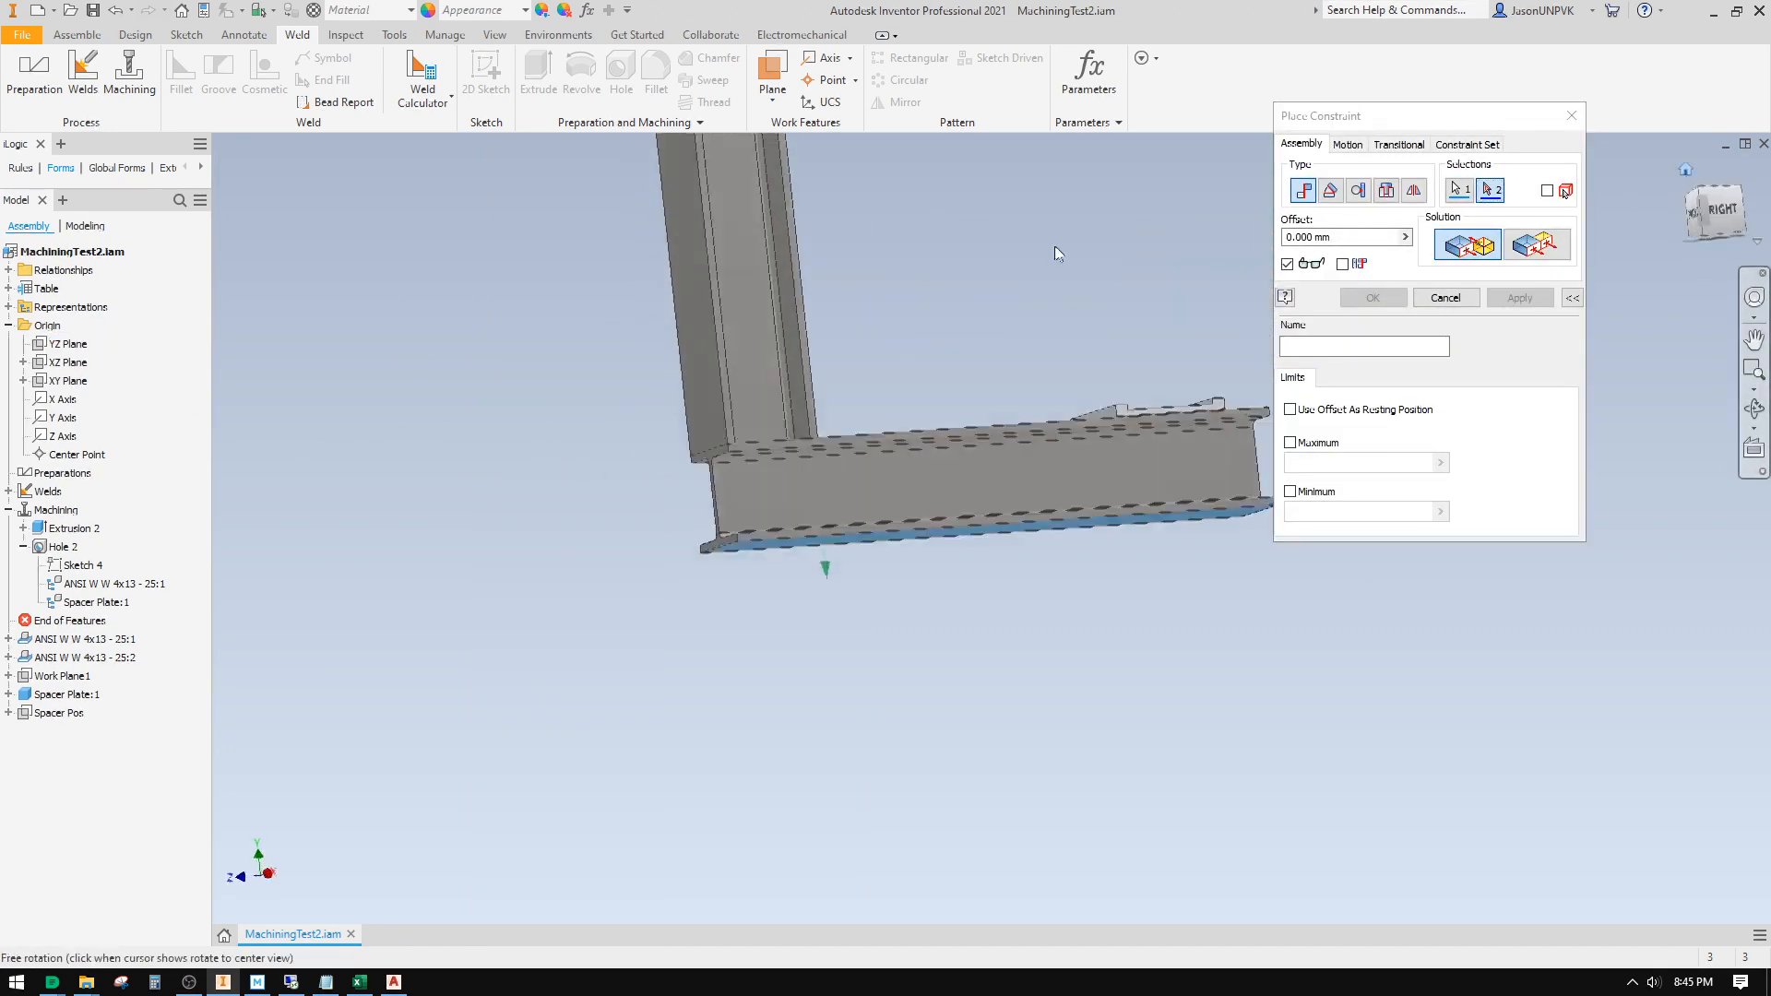
click(71, 363)
click(1521, 299)
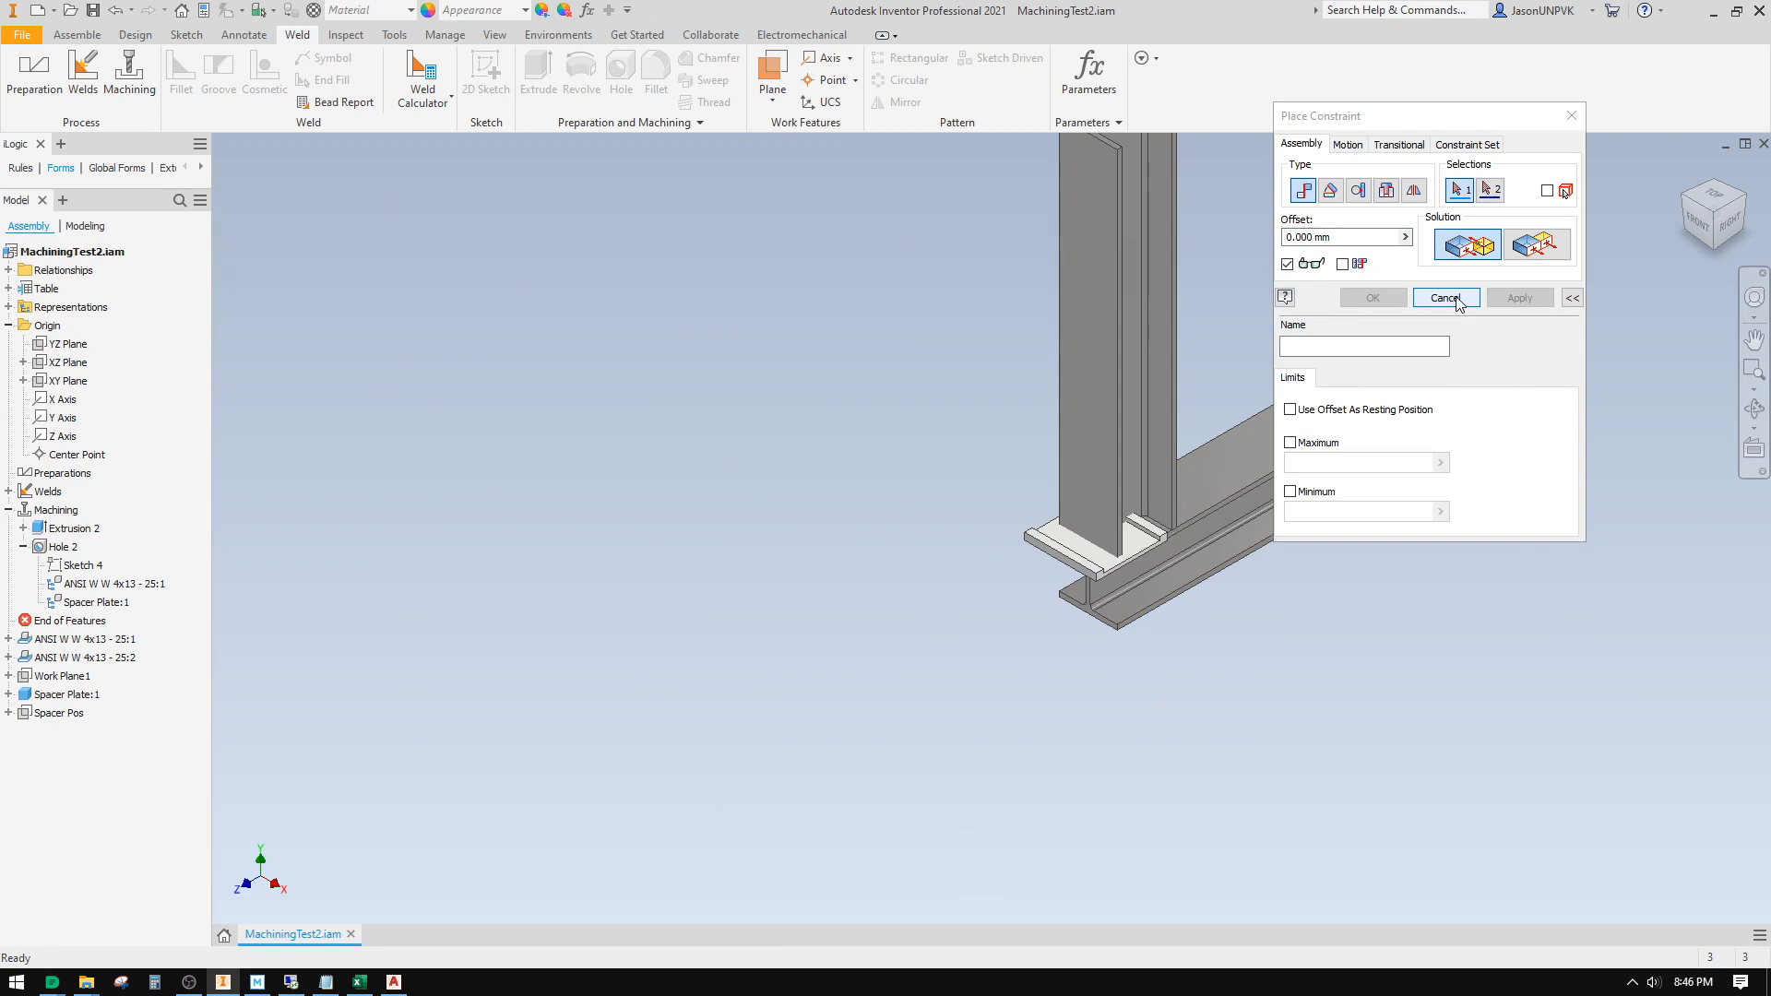
Step: Constrain the horizontal beam's YZ Plane flush with the assembly's YZ Plane at 0 mm offset
middle_drag(862, 411, 471, 490)
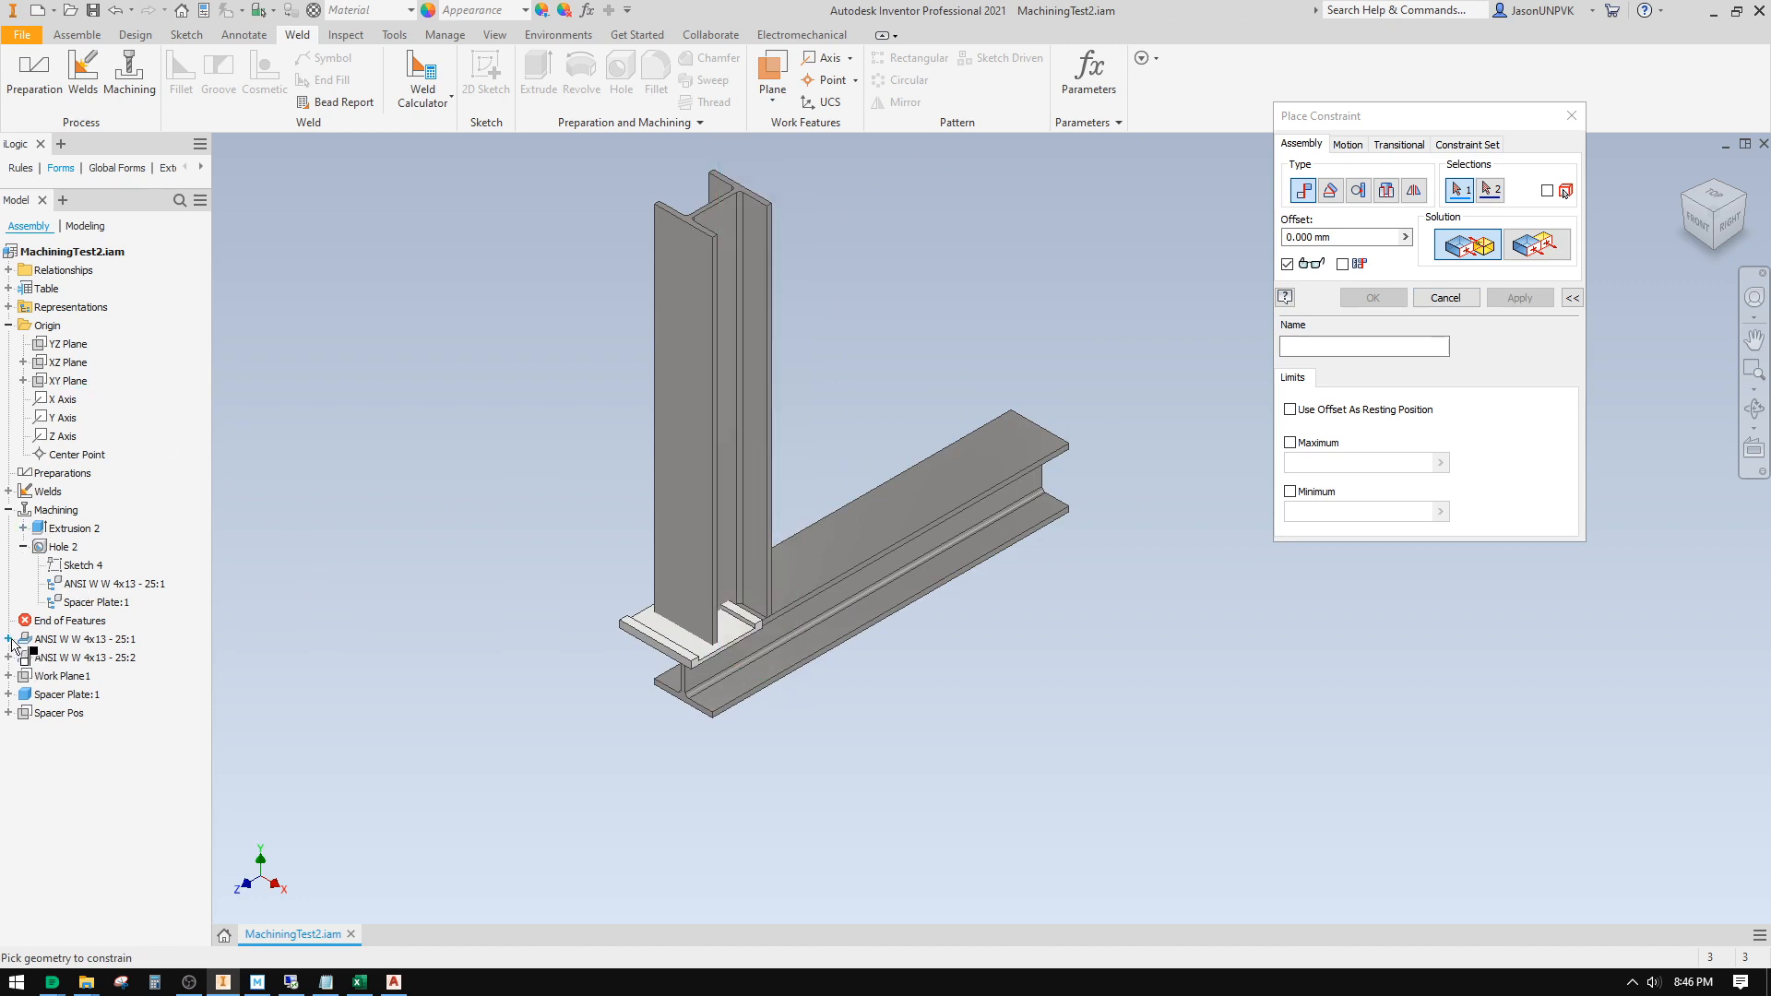
click(9, 639)
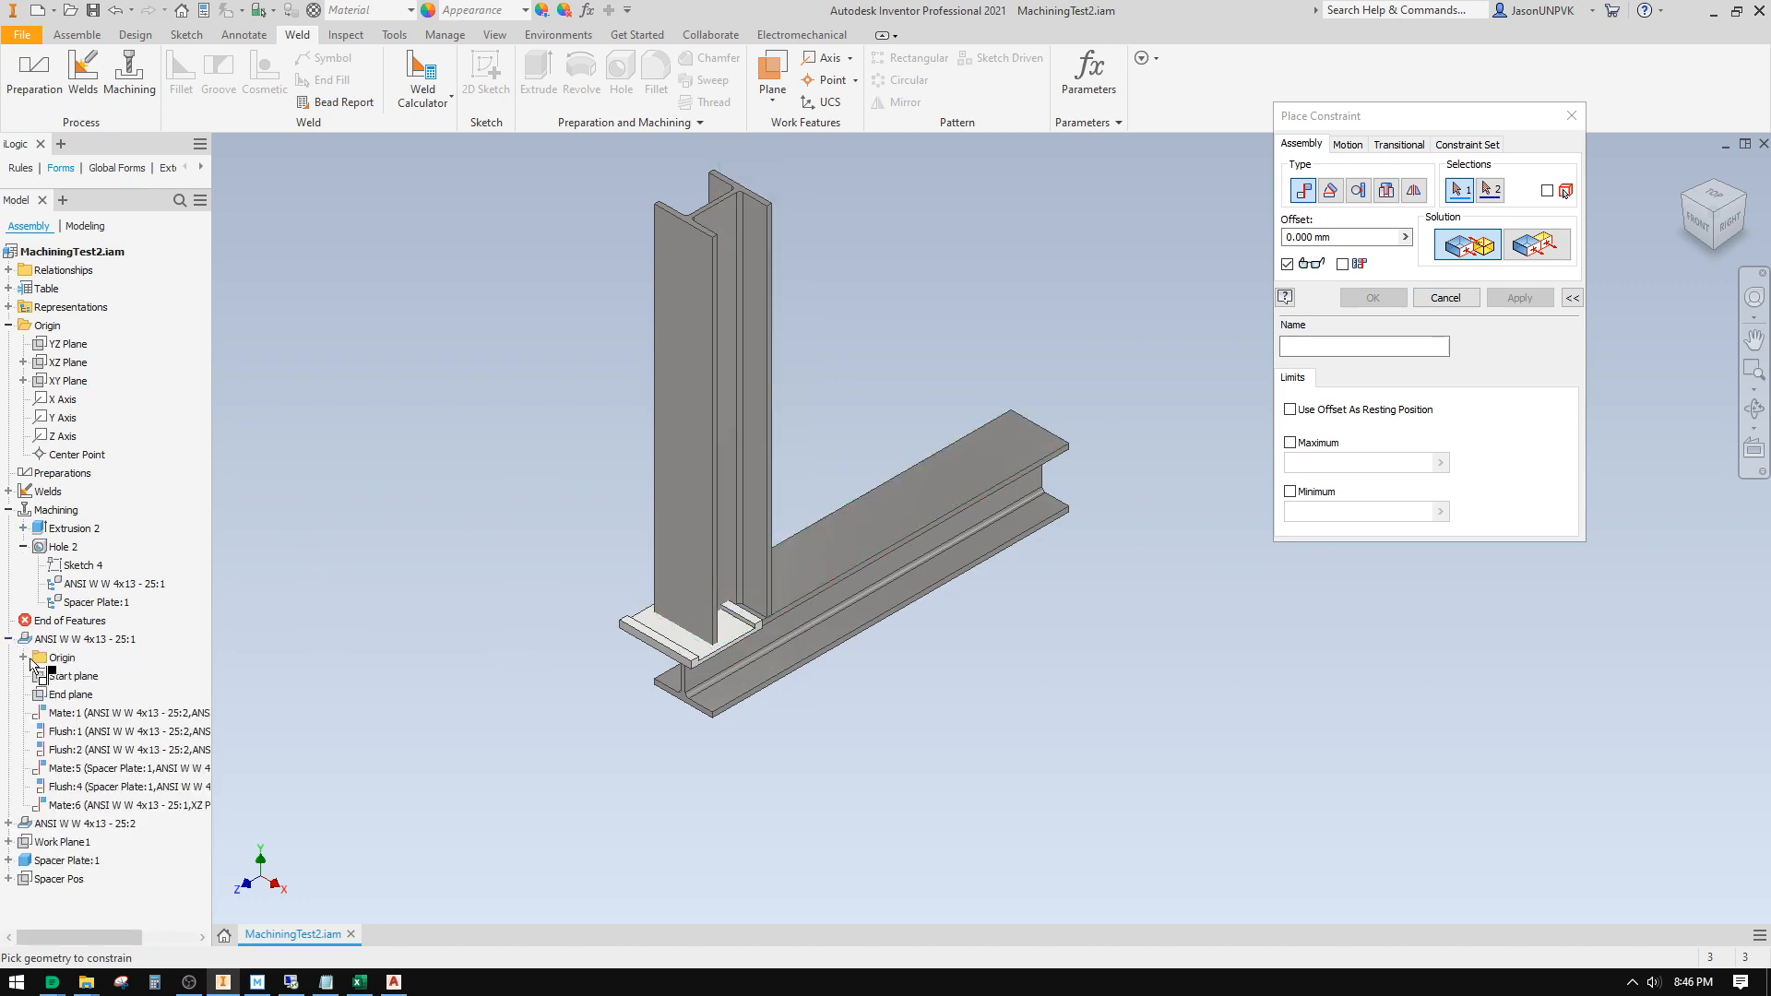
click(23, 657)
click(75, 677)
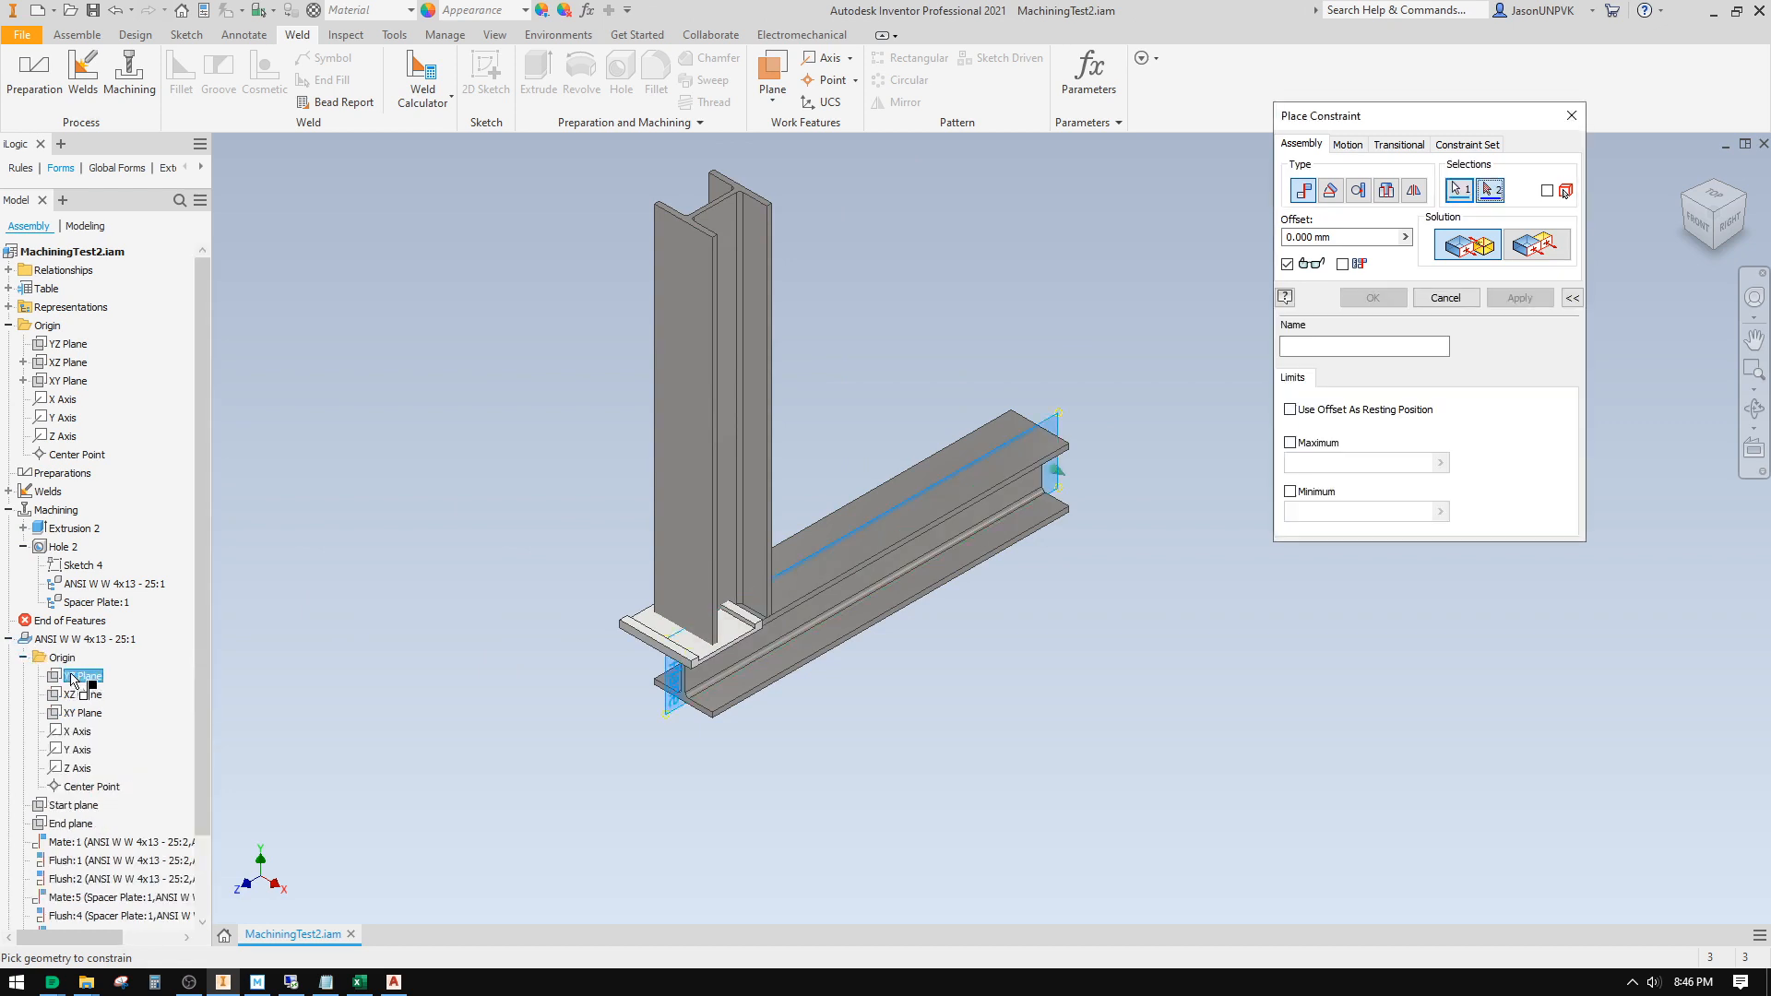
click(64, 344)
click(1537, 245)
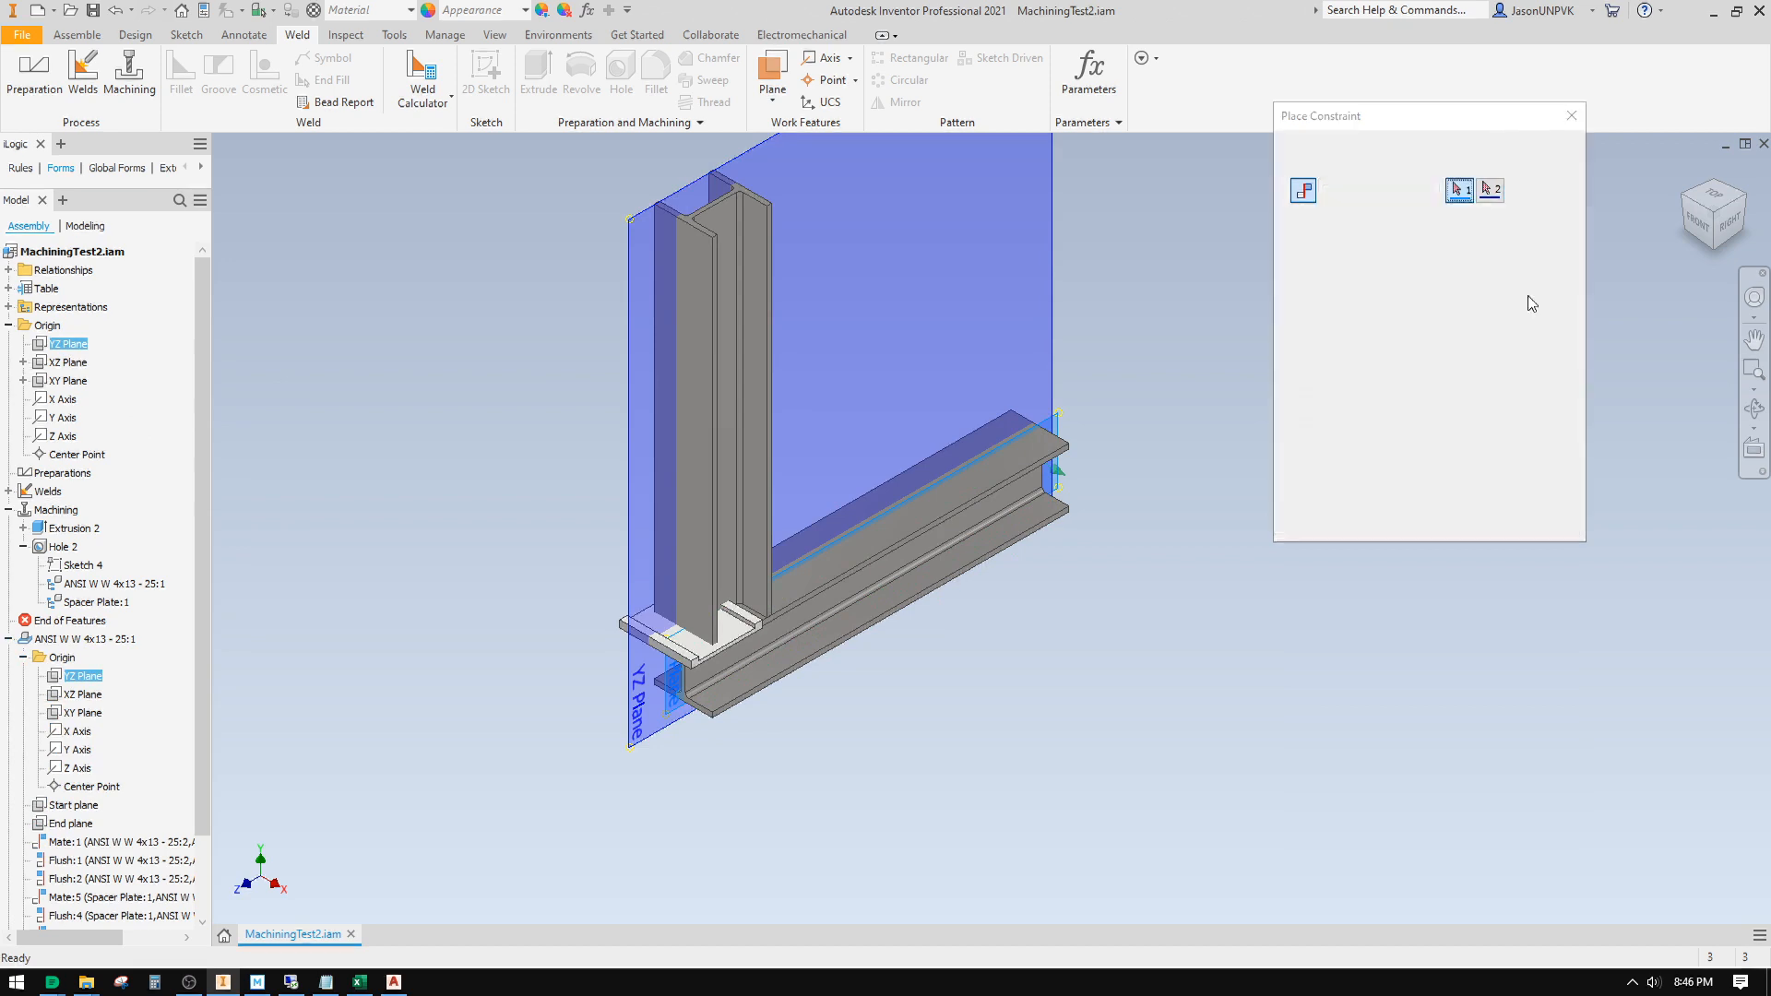
click(1520, 298)
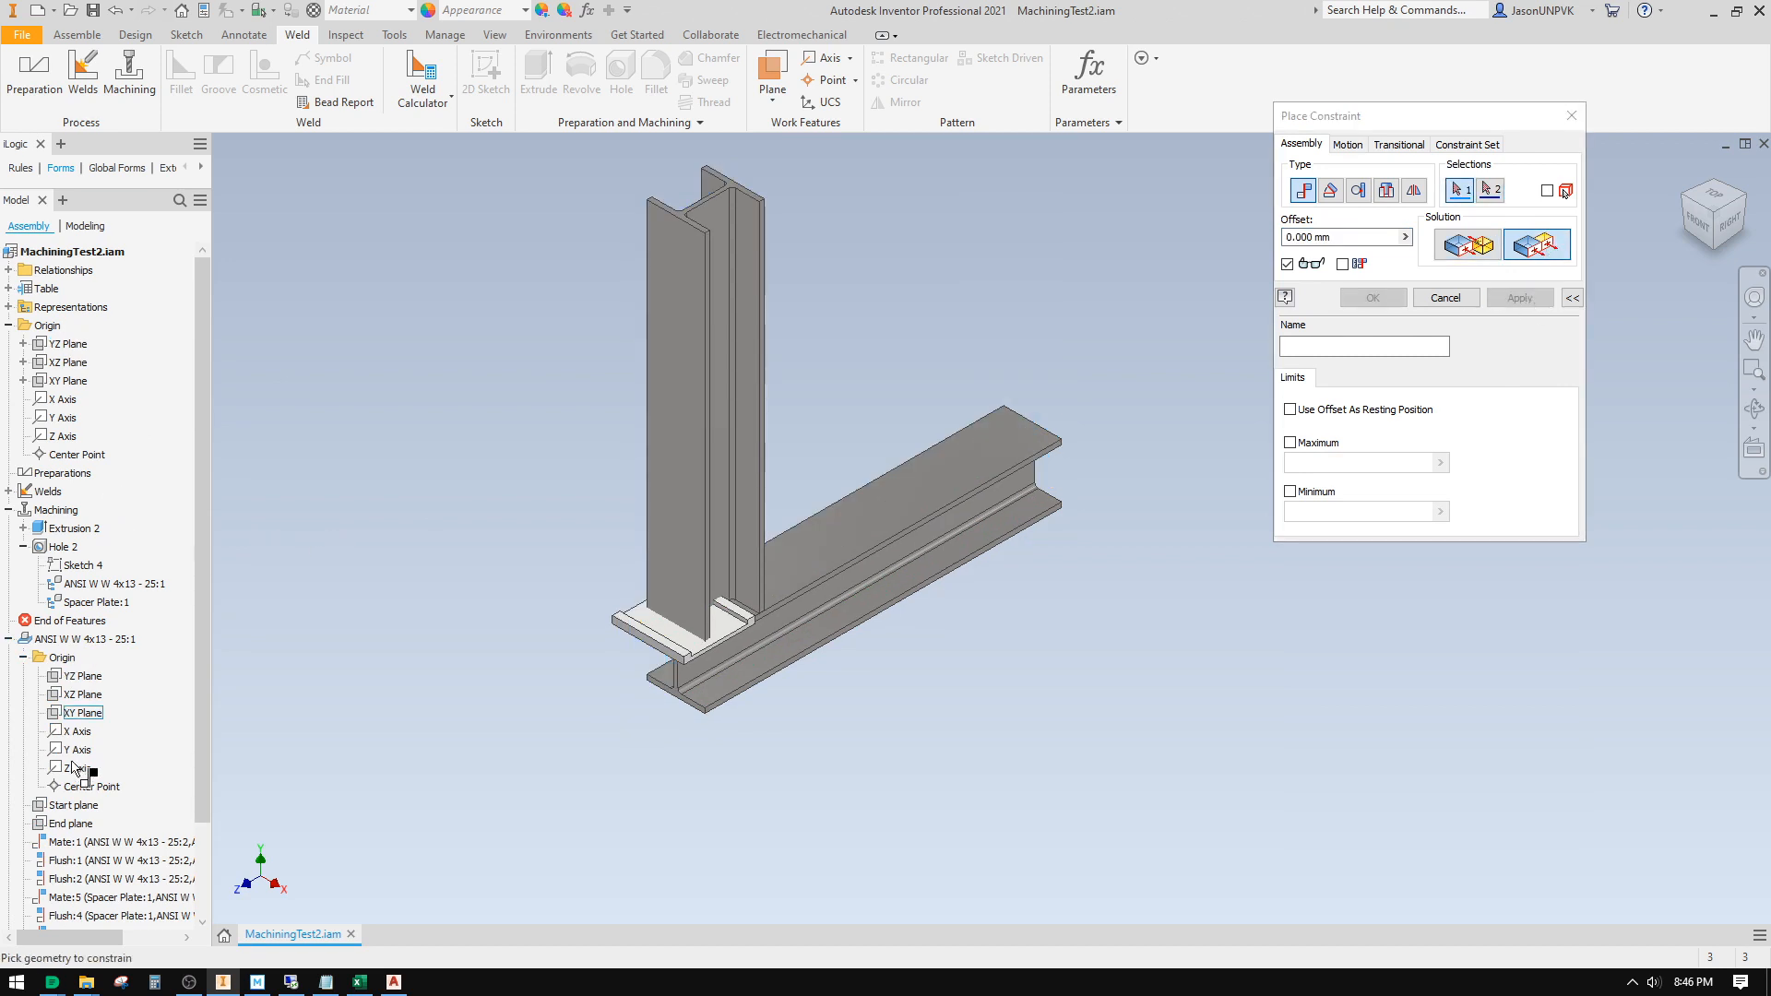
Step: Constrain the horizontal beam's XY Plane flush with the assembly's XY Plane at 0 mm offset and end the constraint command
scroll(72, 752, down, 2)
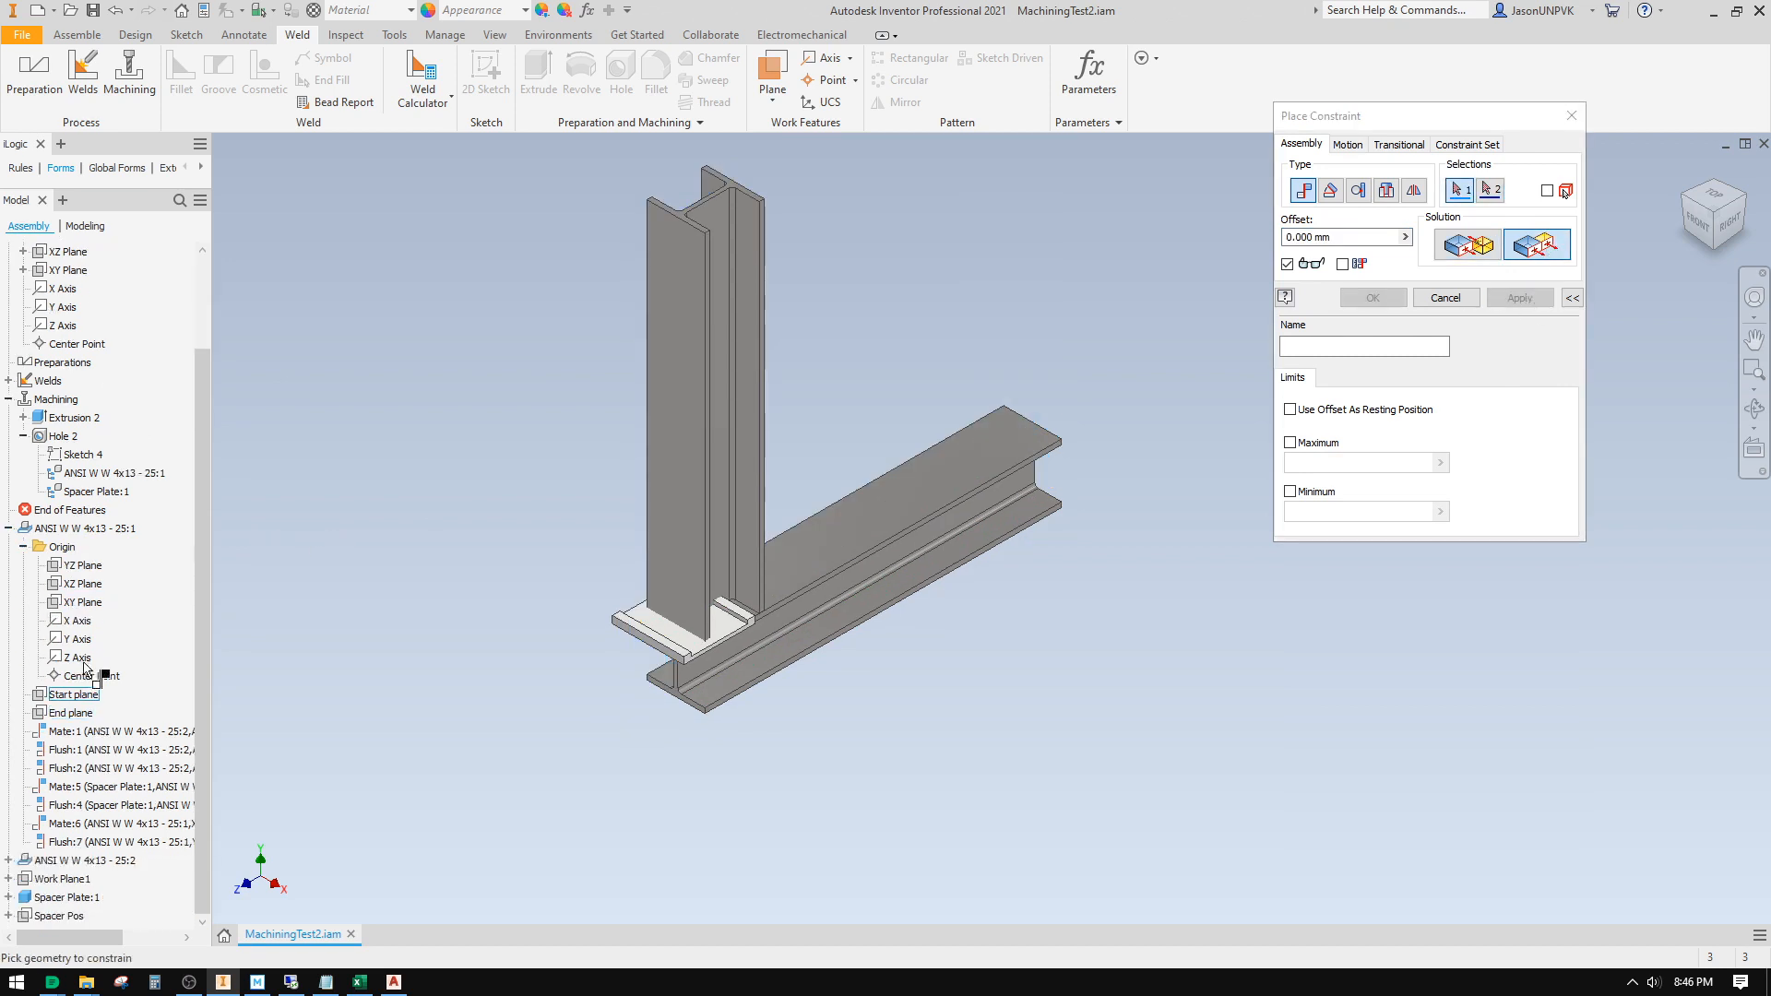
click(71, 605)
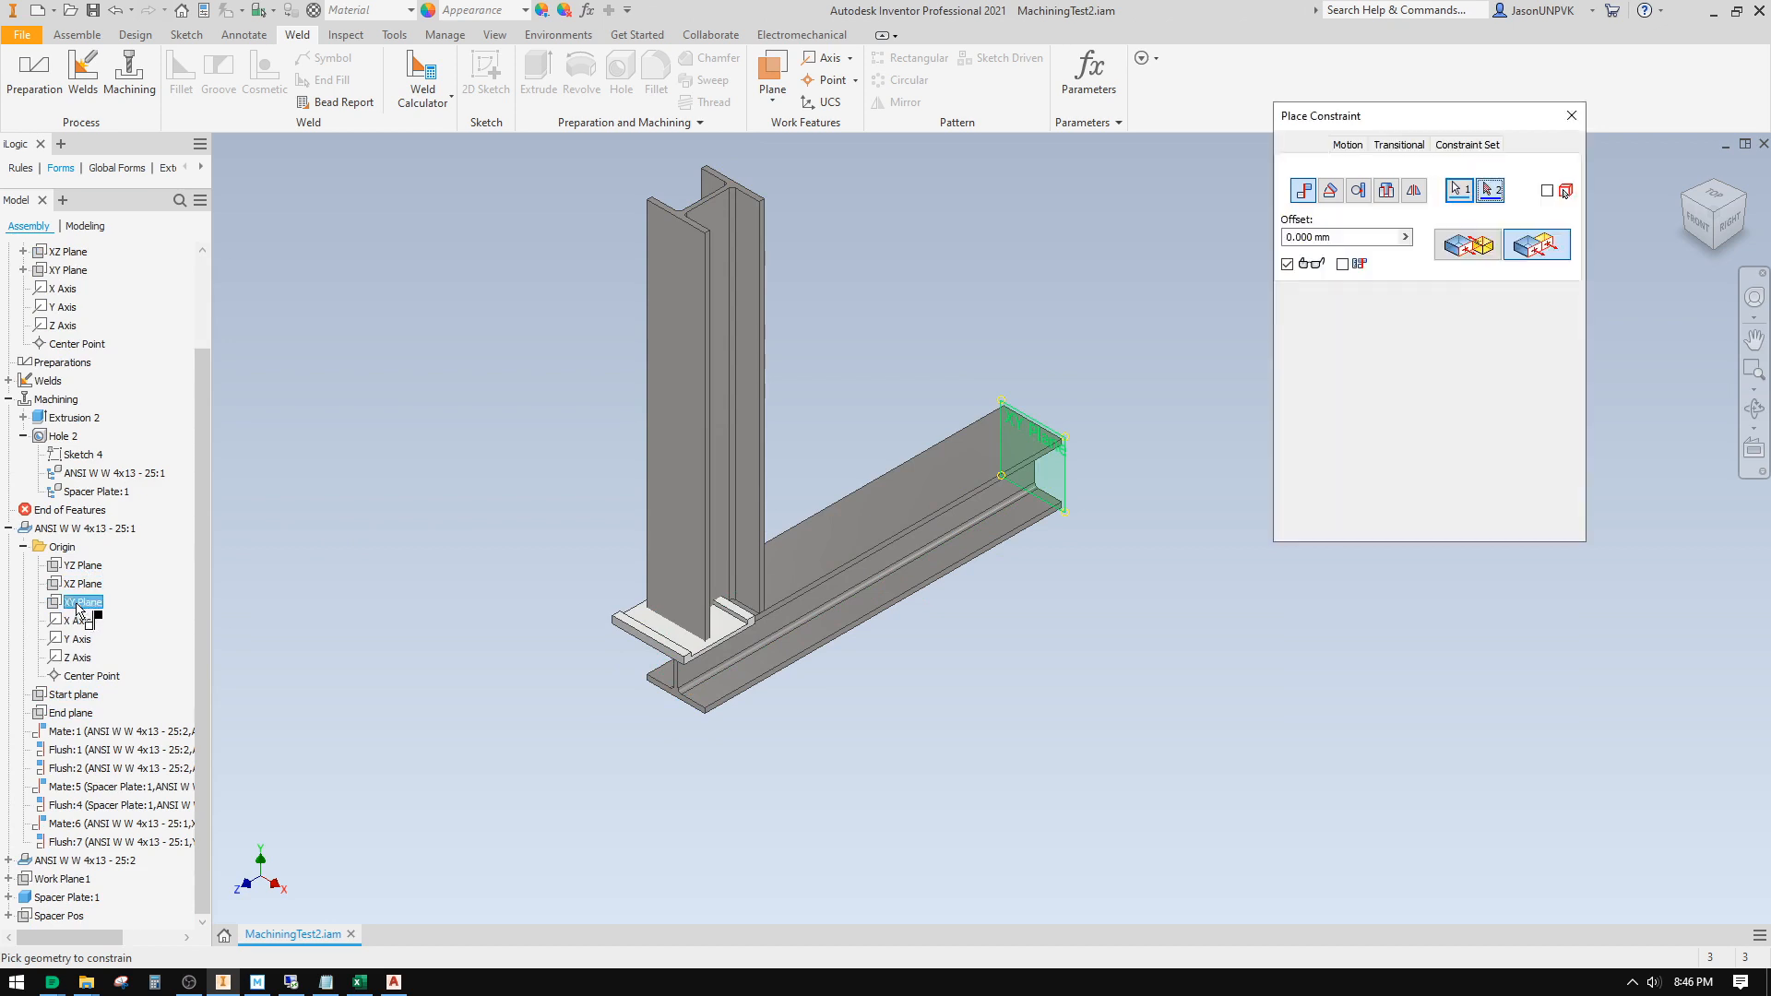
scroll(73, 343, up, 2)
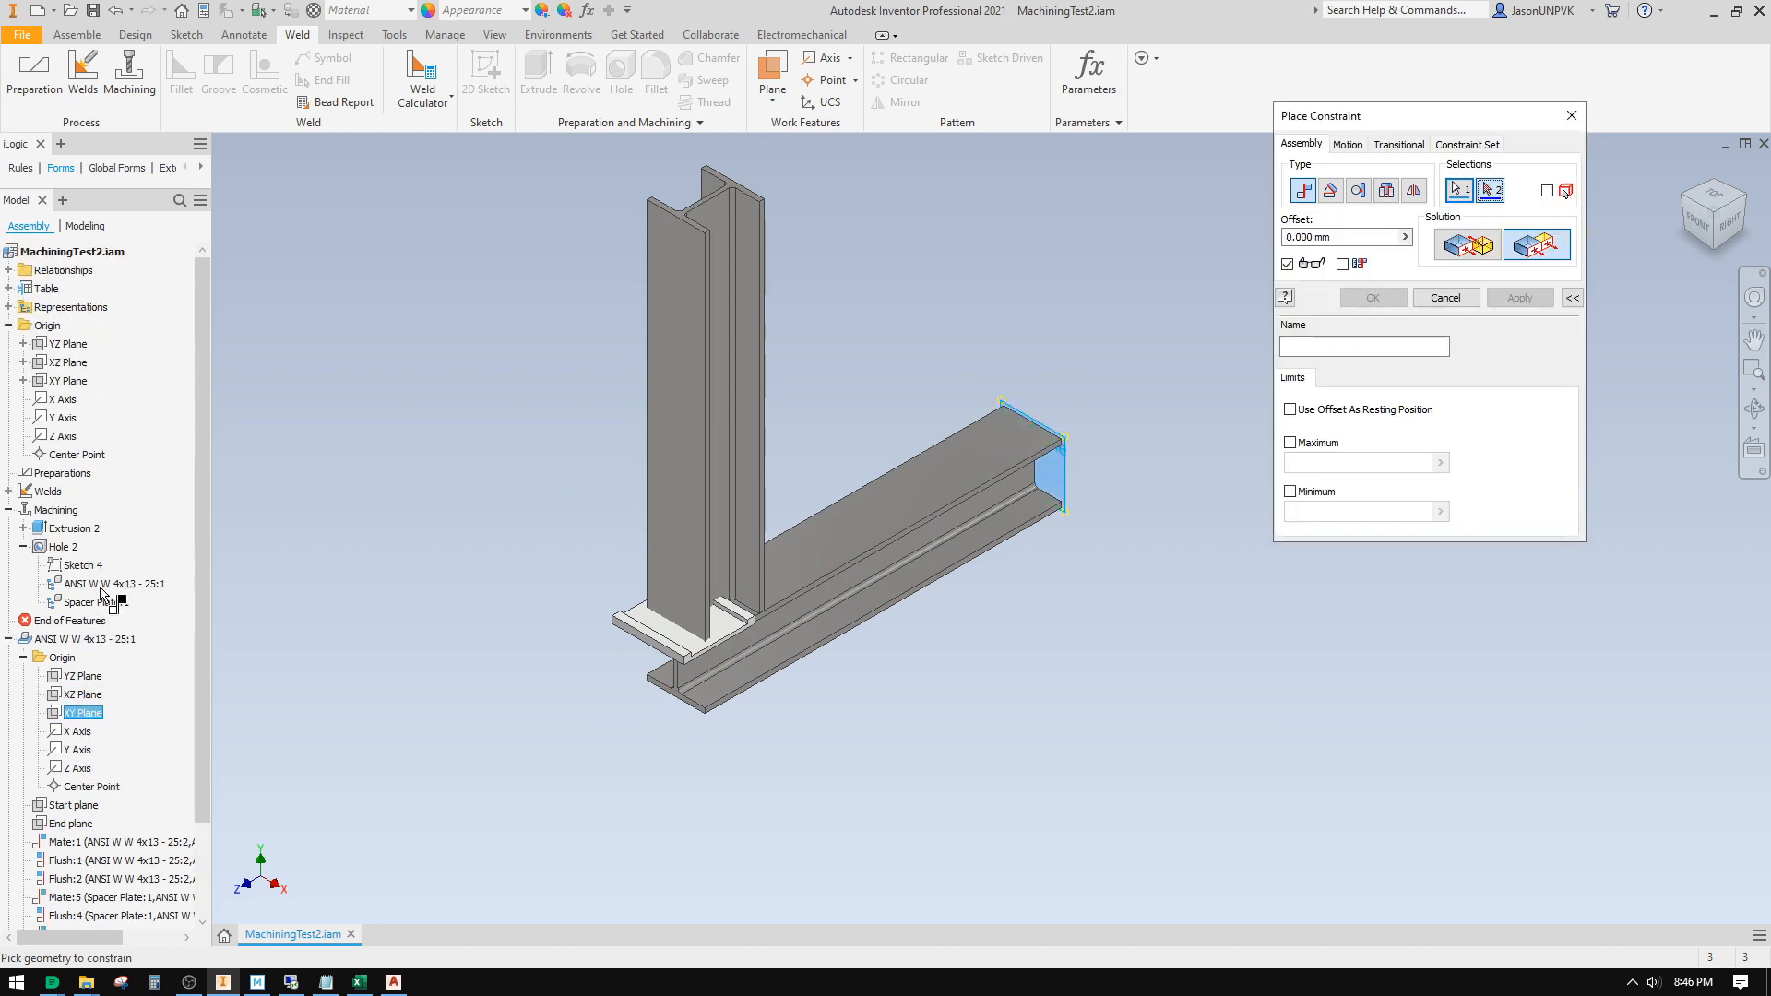
click(70, 381)
click(1520, 298)
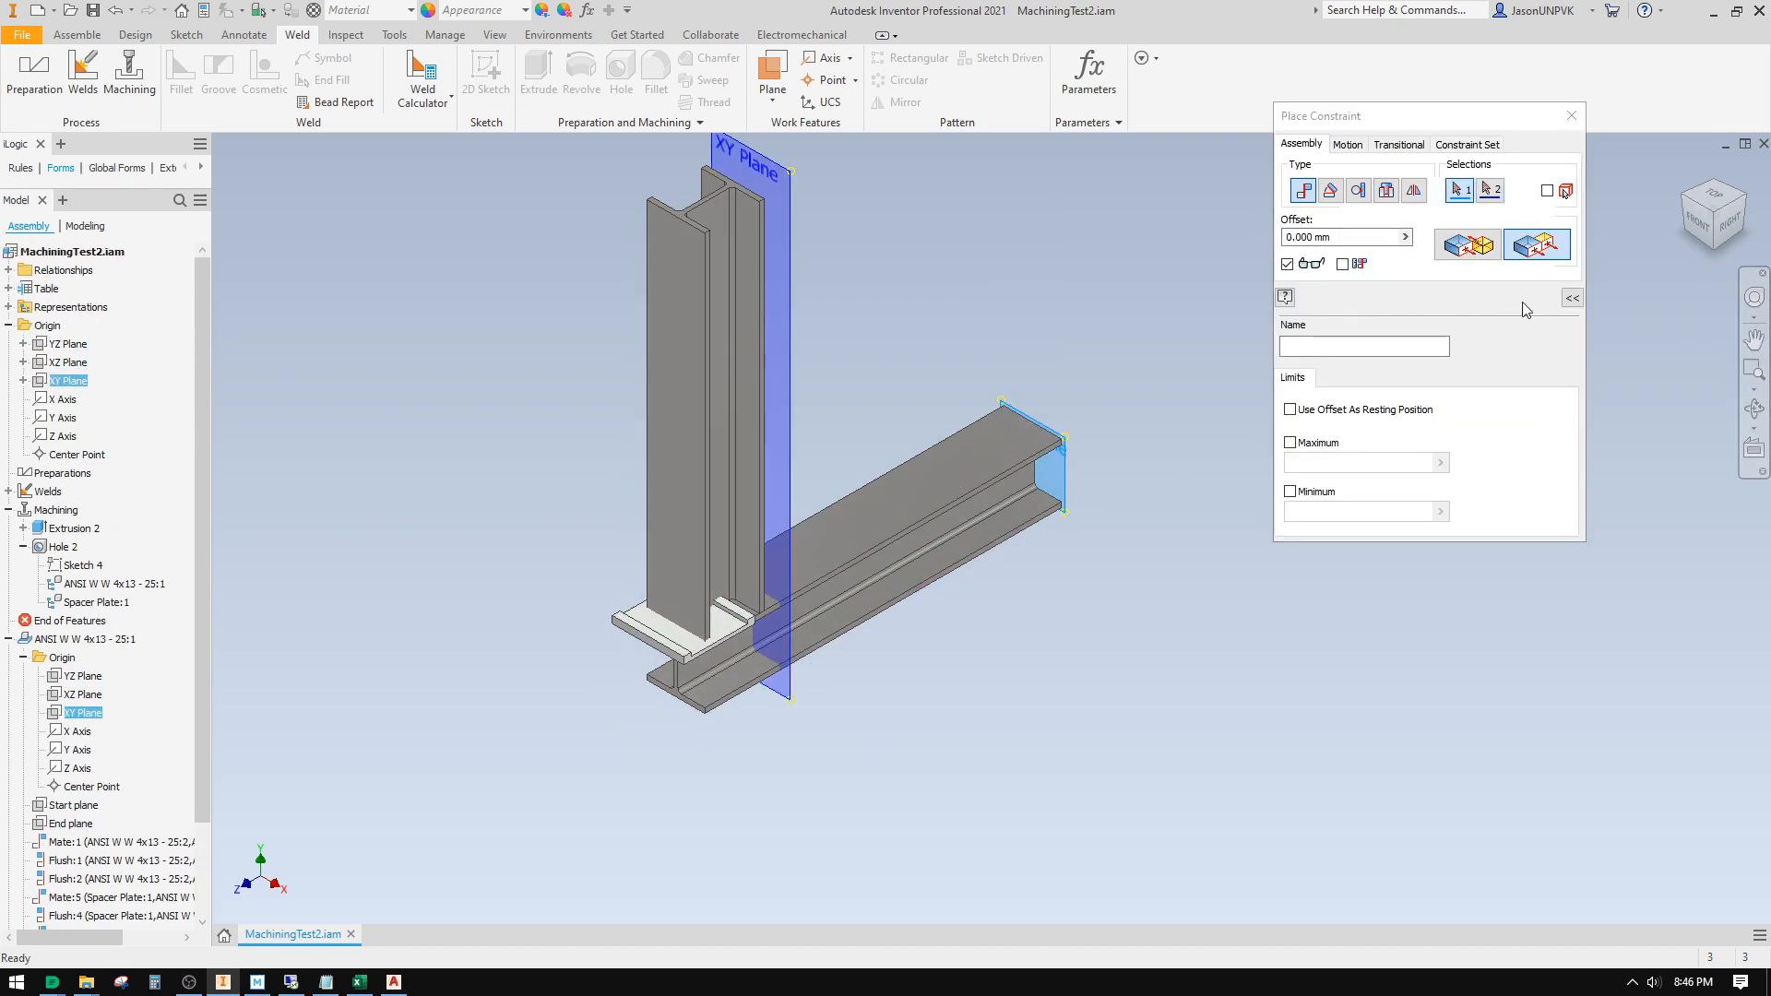
click(1446, 298)
Step: Collapse all entries in the model browser
middle_drag(1087, 388, 1374, 306)
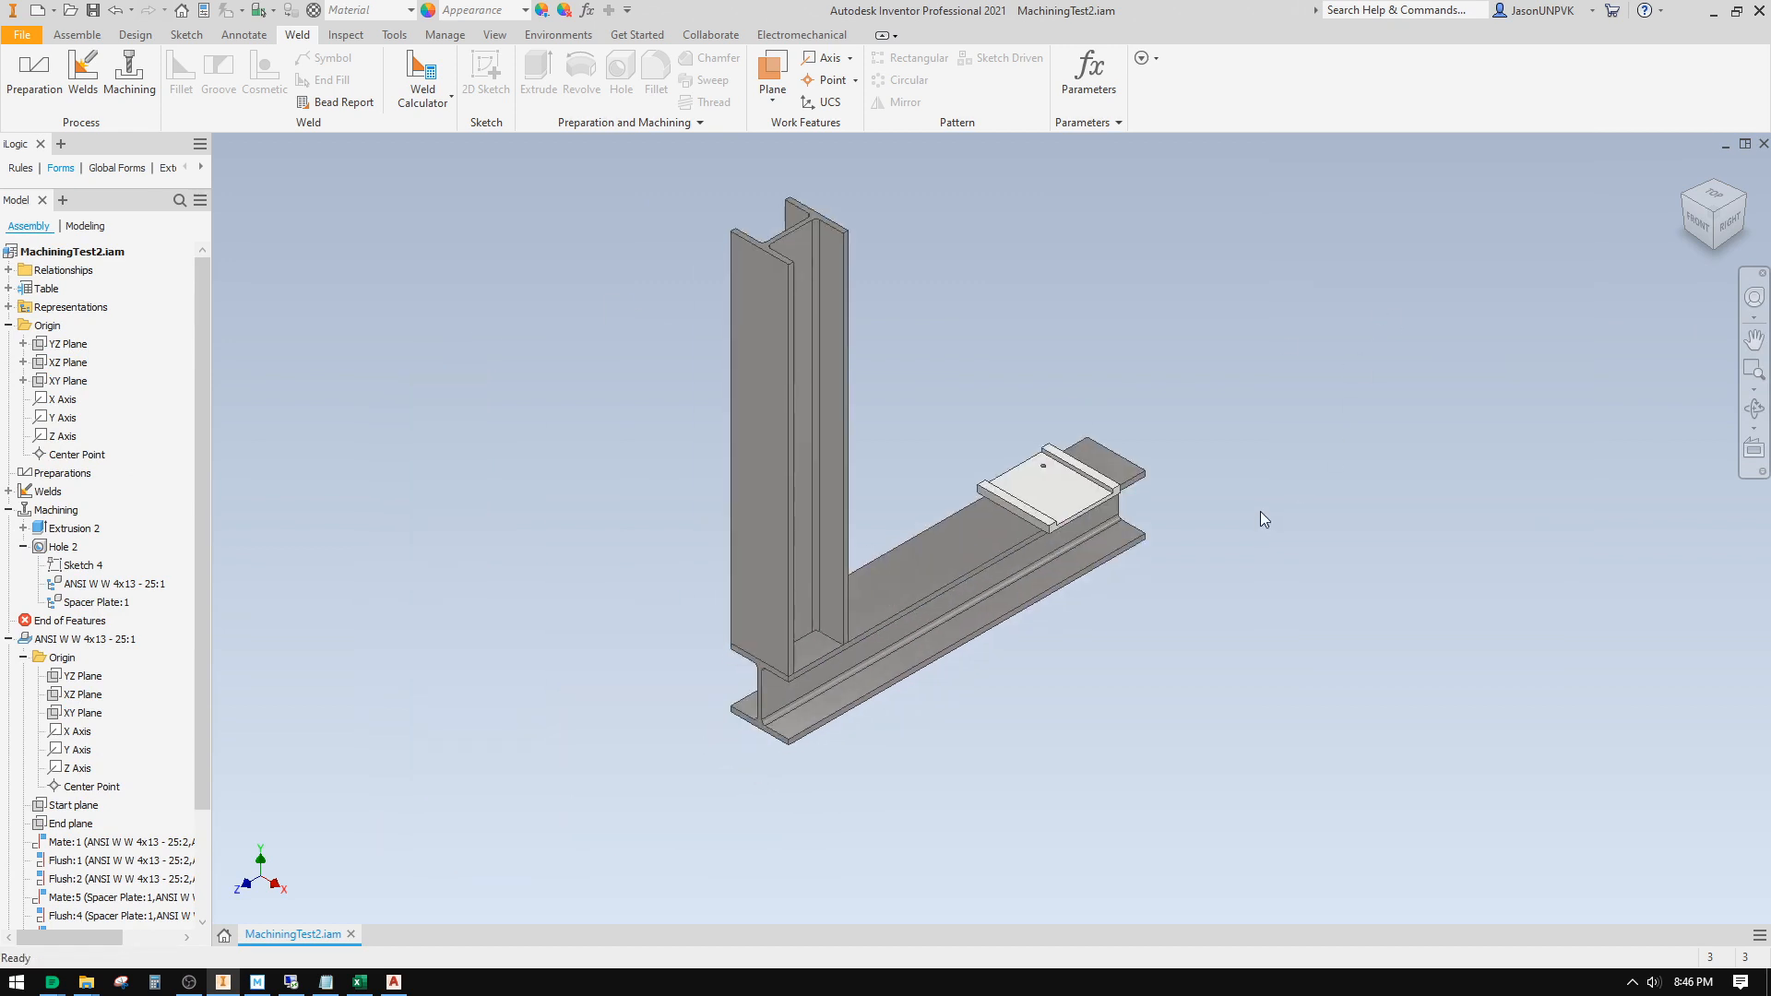
right_click(19, 589)
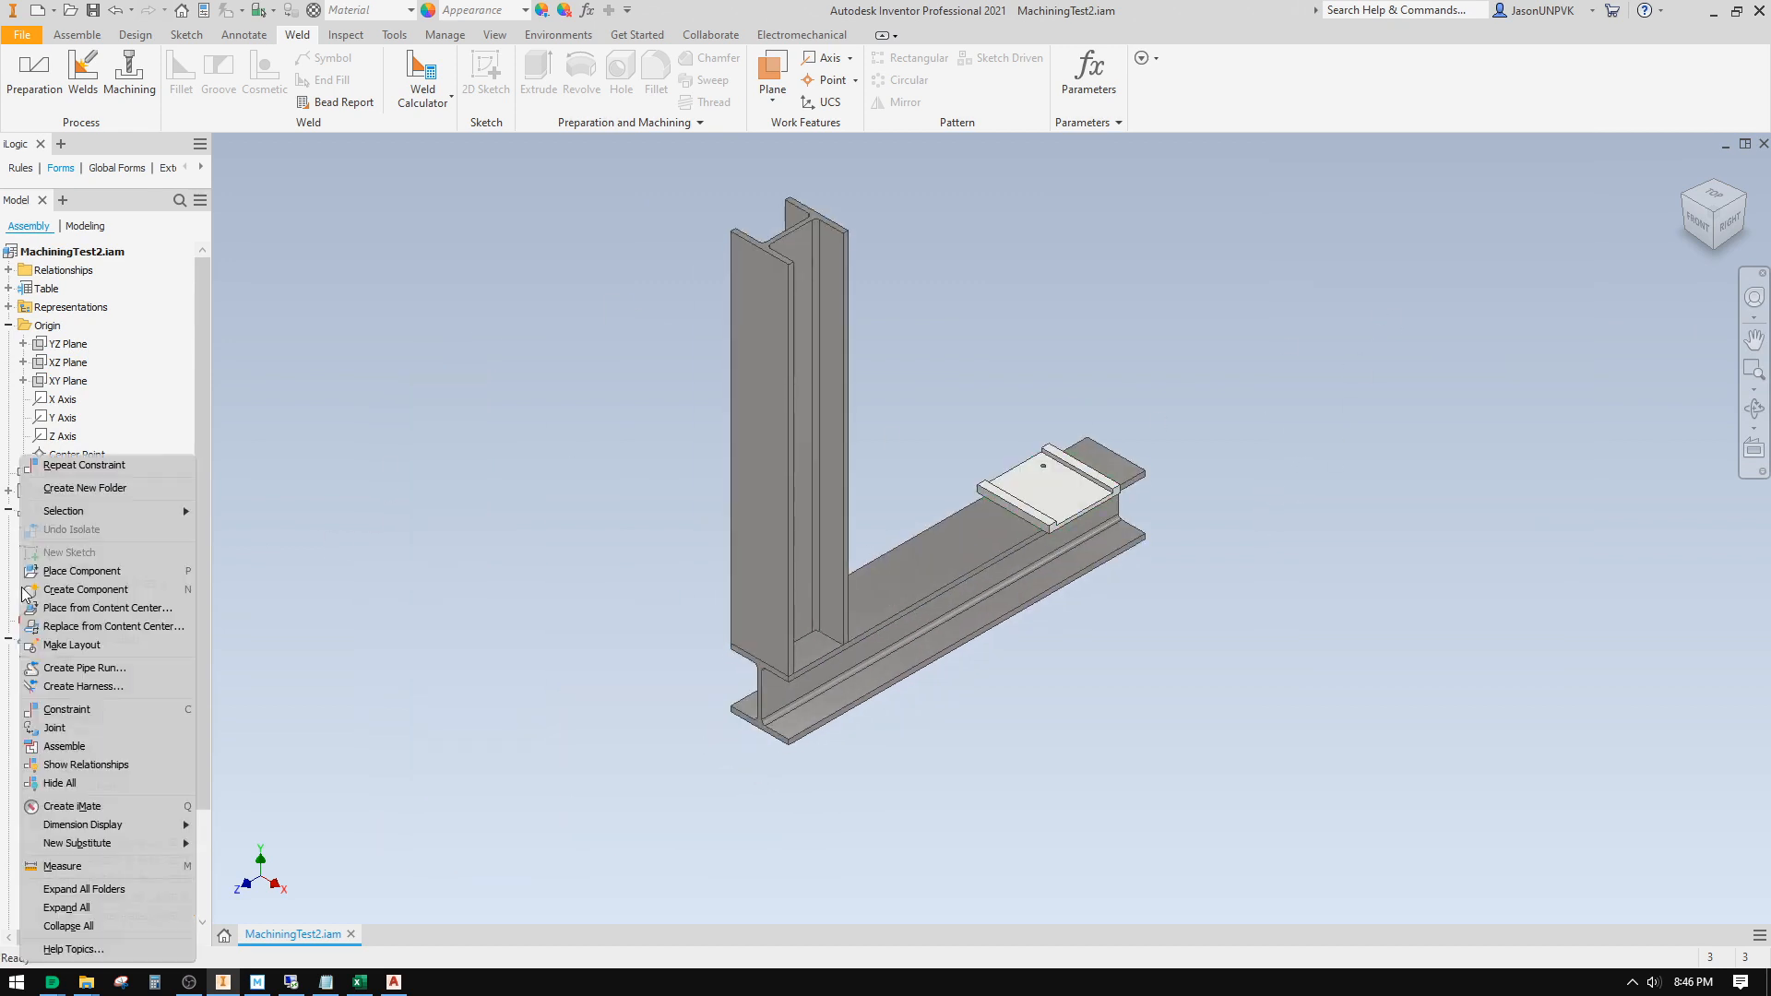
click(122, 927)
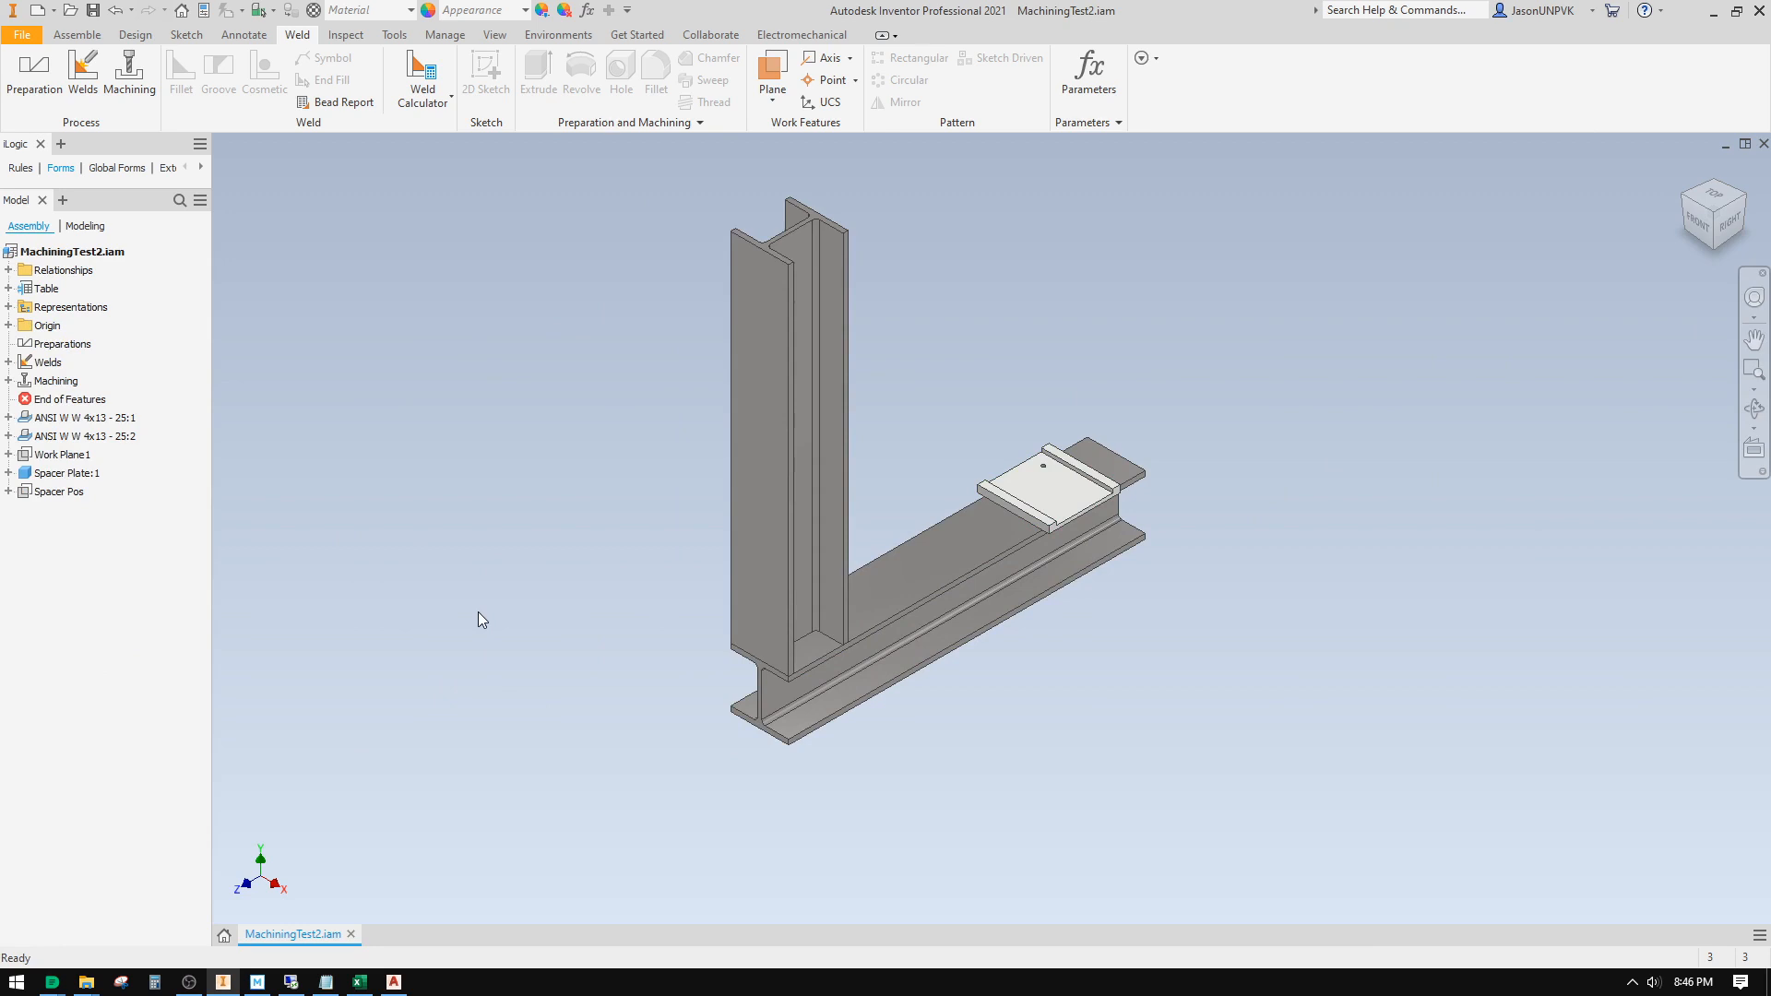
Step: Create a work plane offset 100 mm from the assembly's XZ Plane, up toward the horizontal beam's upper flange
shift+middle_drag(445, 451, 443, 383)
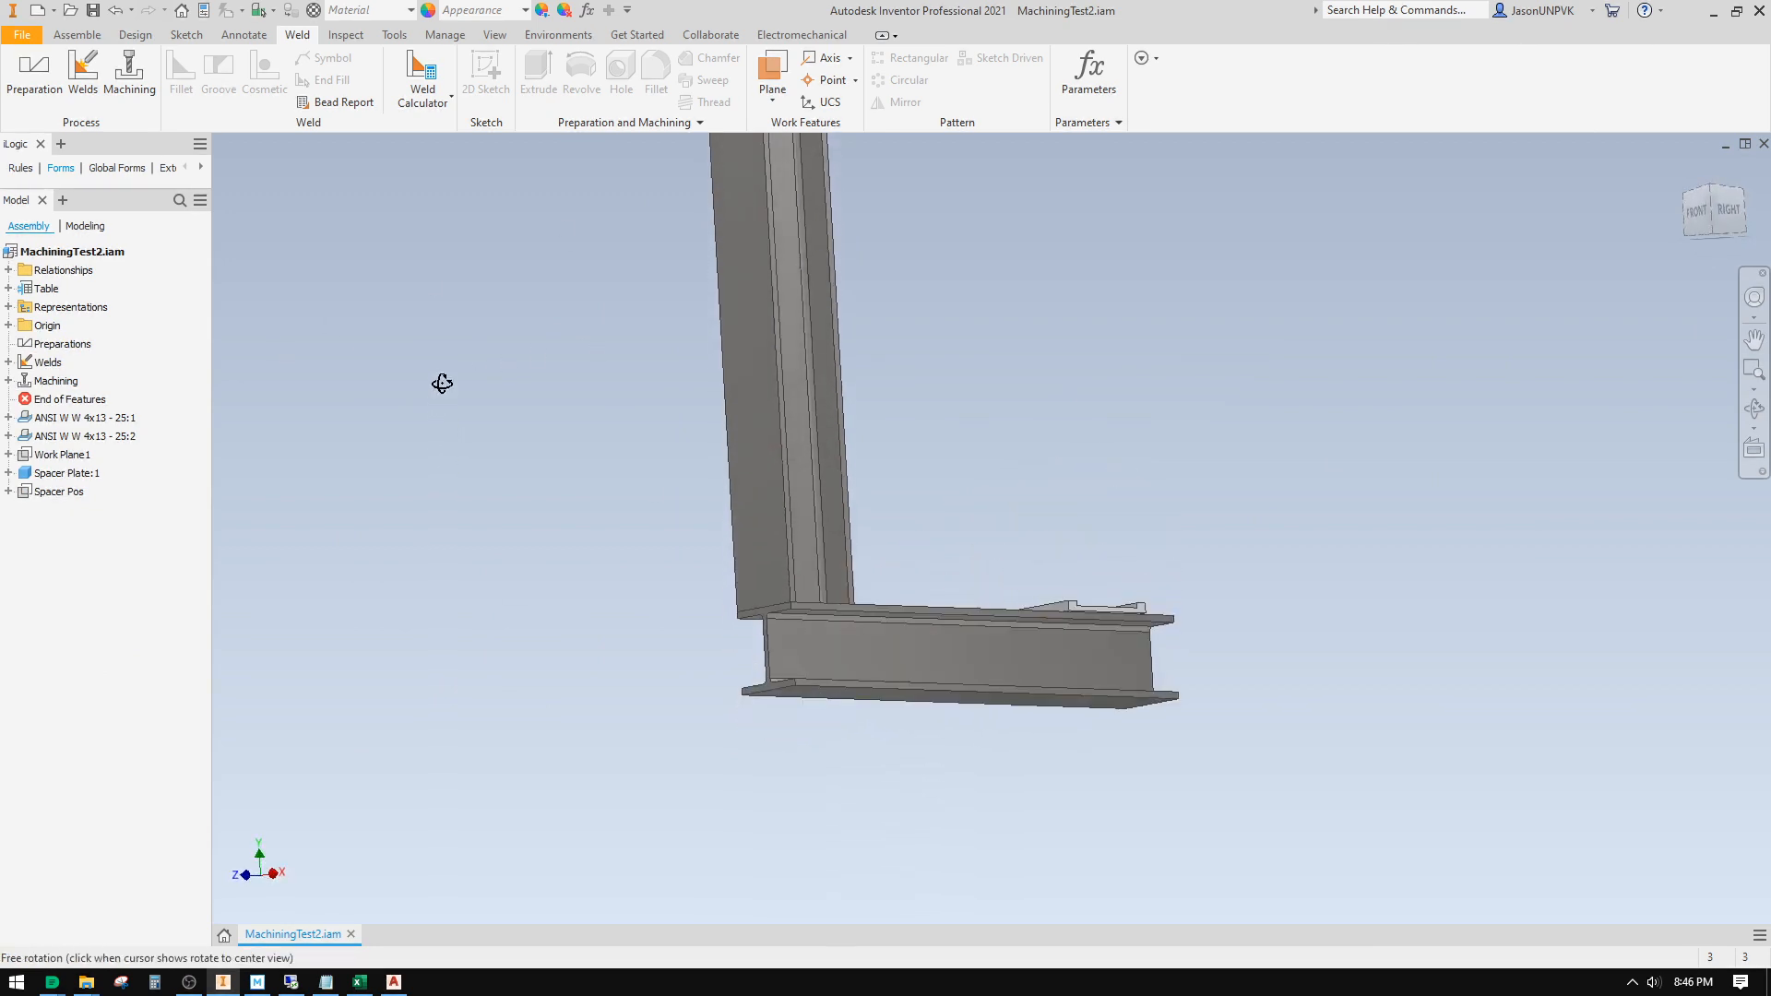
click(8, 324)
click(67, 363)
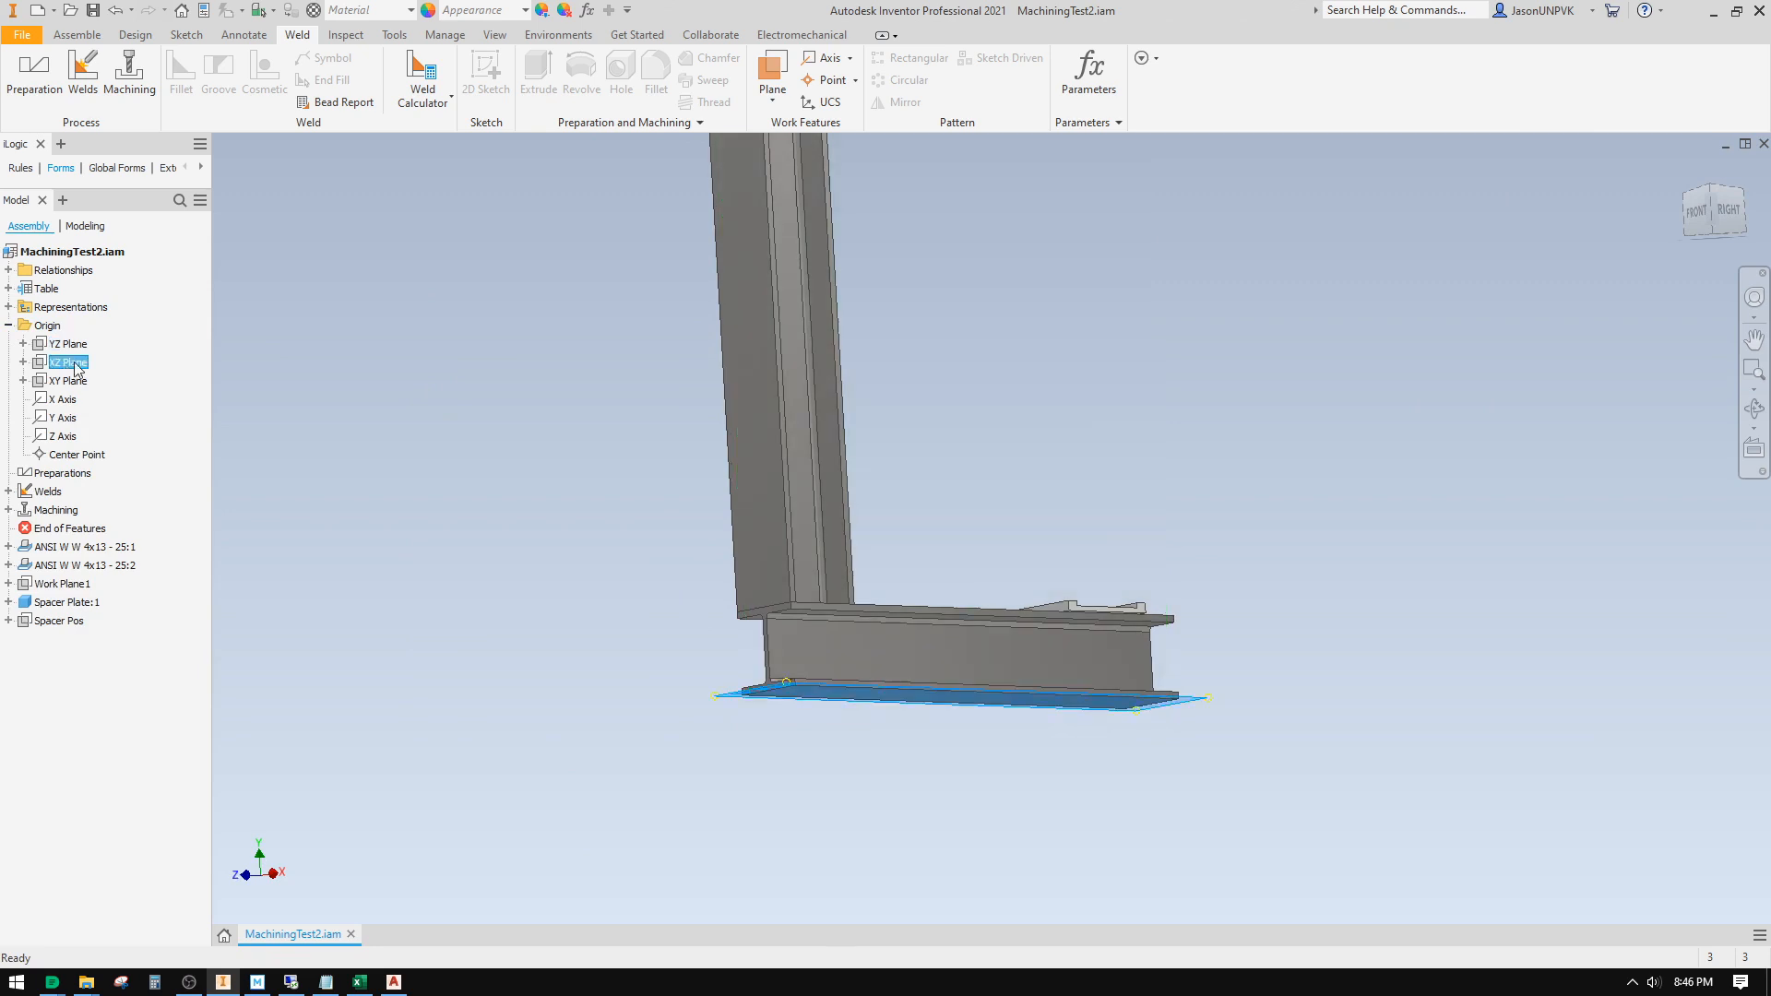
click(1729, 214)
scroll(982, 661, down, 3)
middle_drag(1124, 601, 1033, 757)
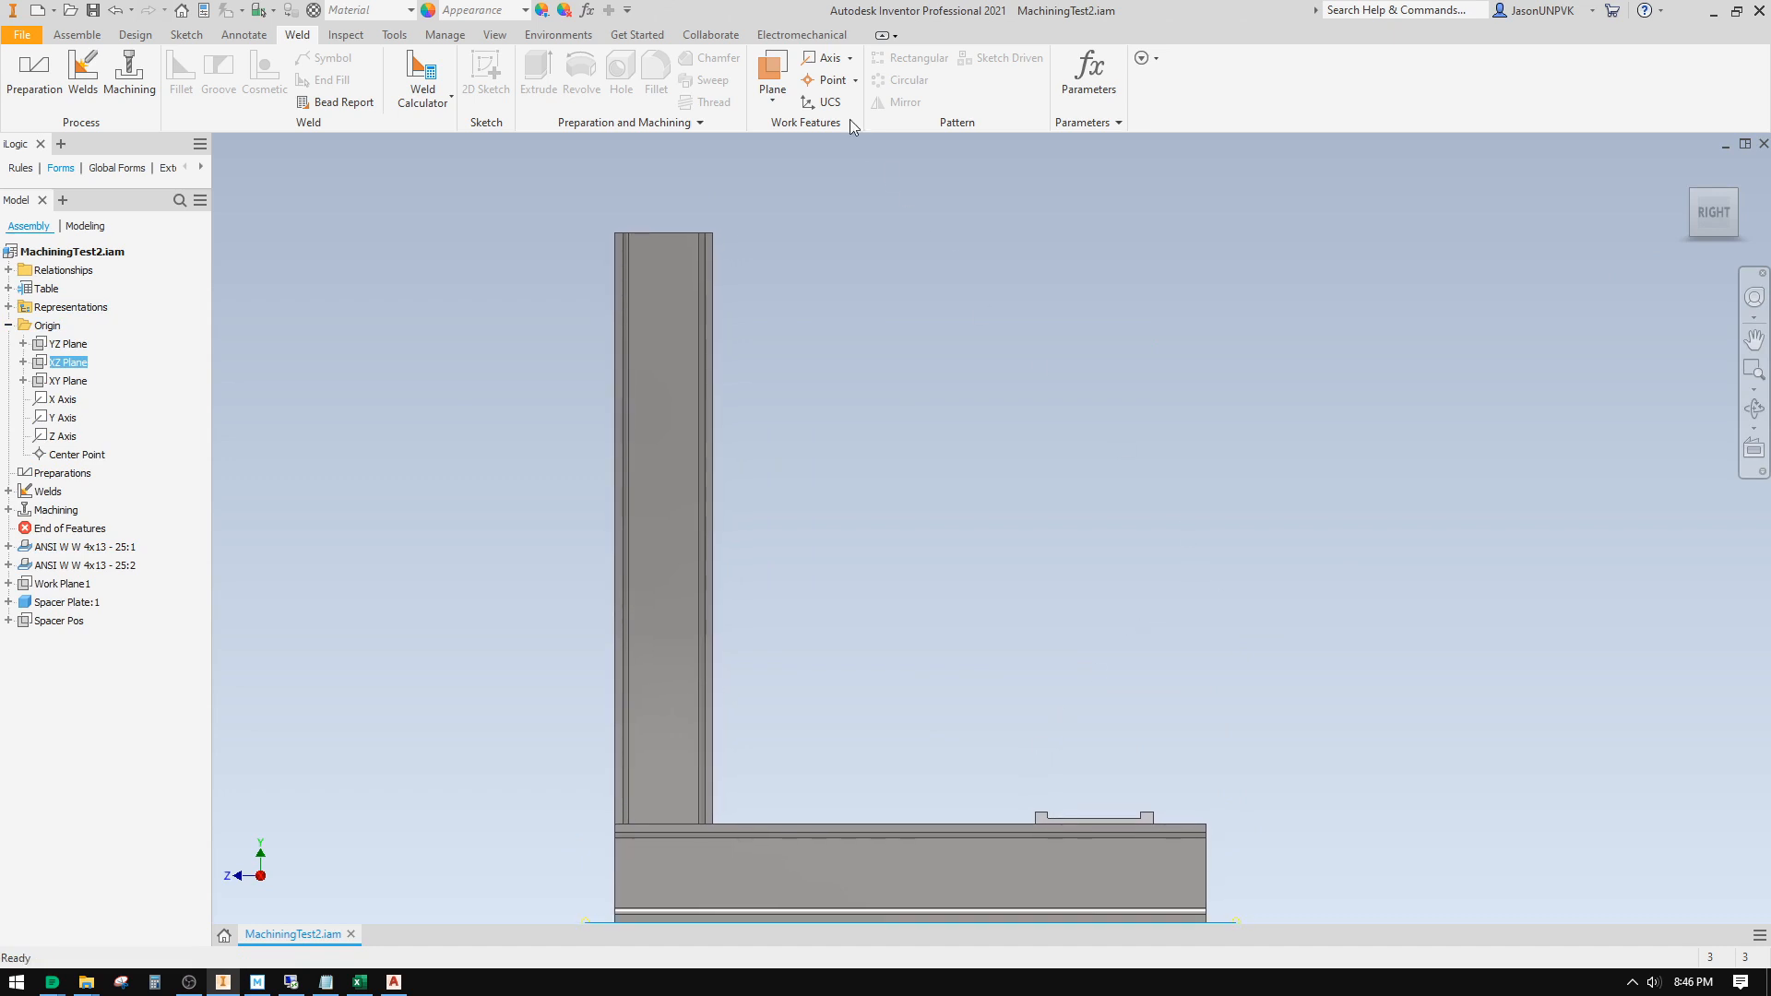
click(774, 96)
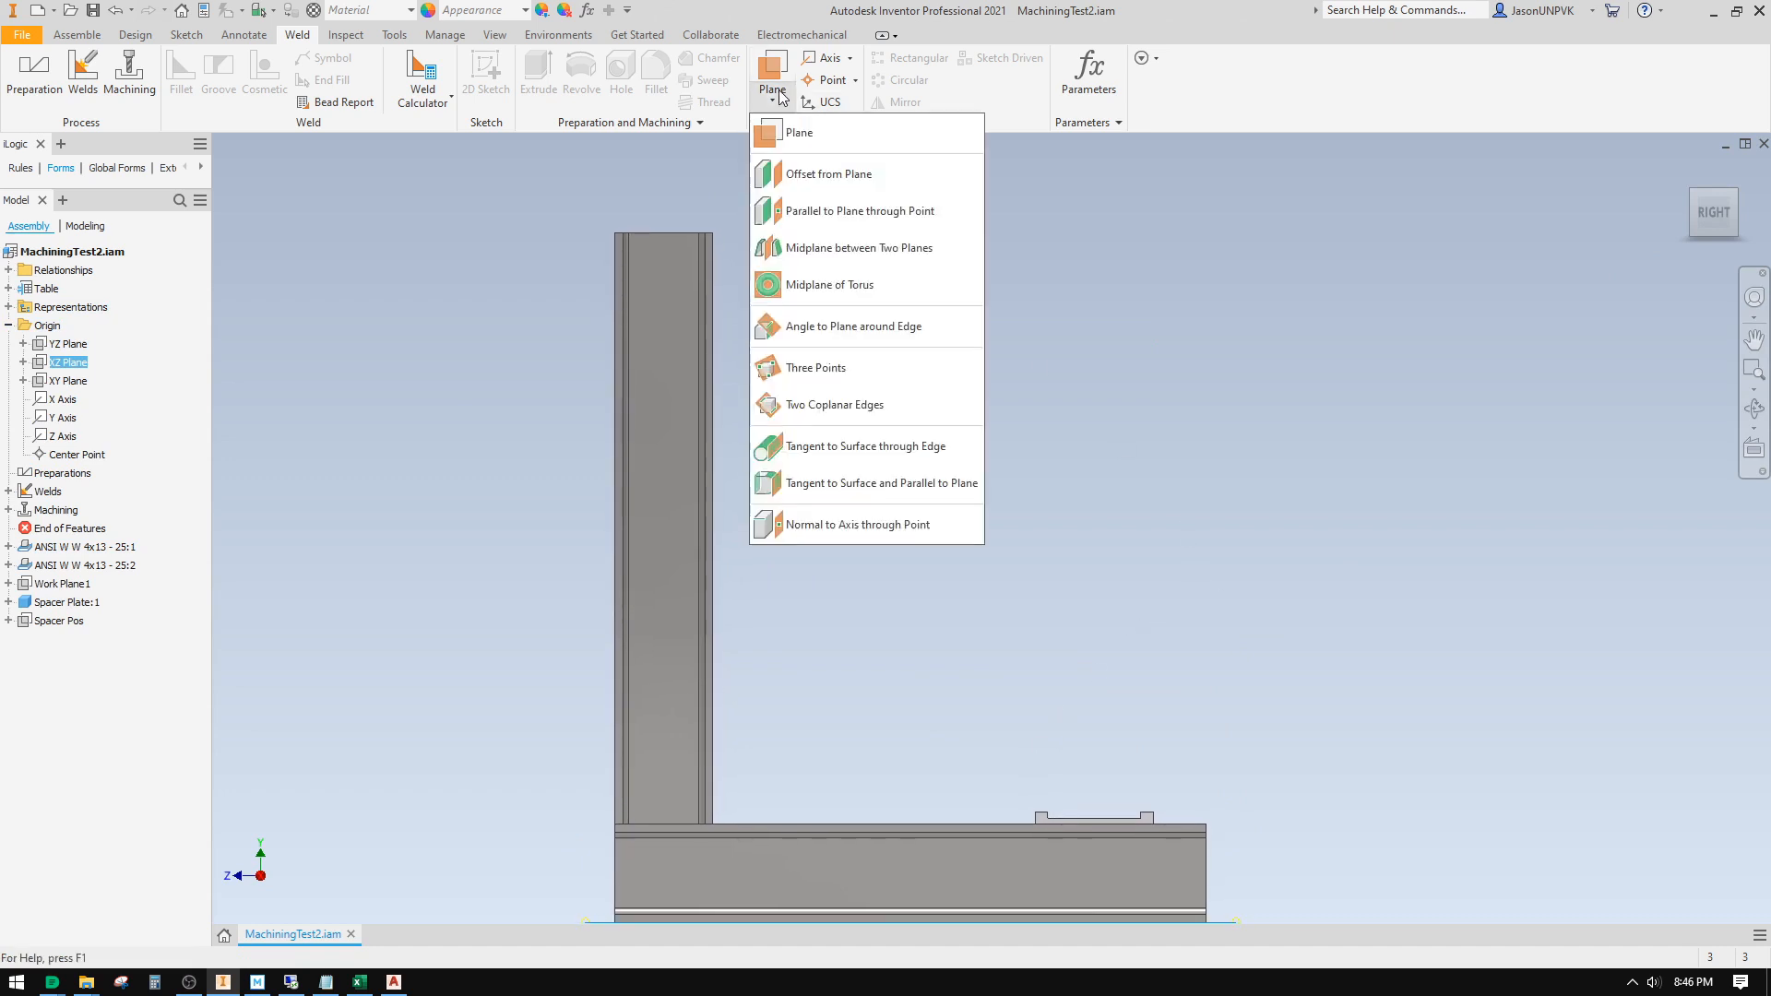
click(827, 174)
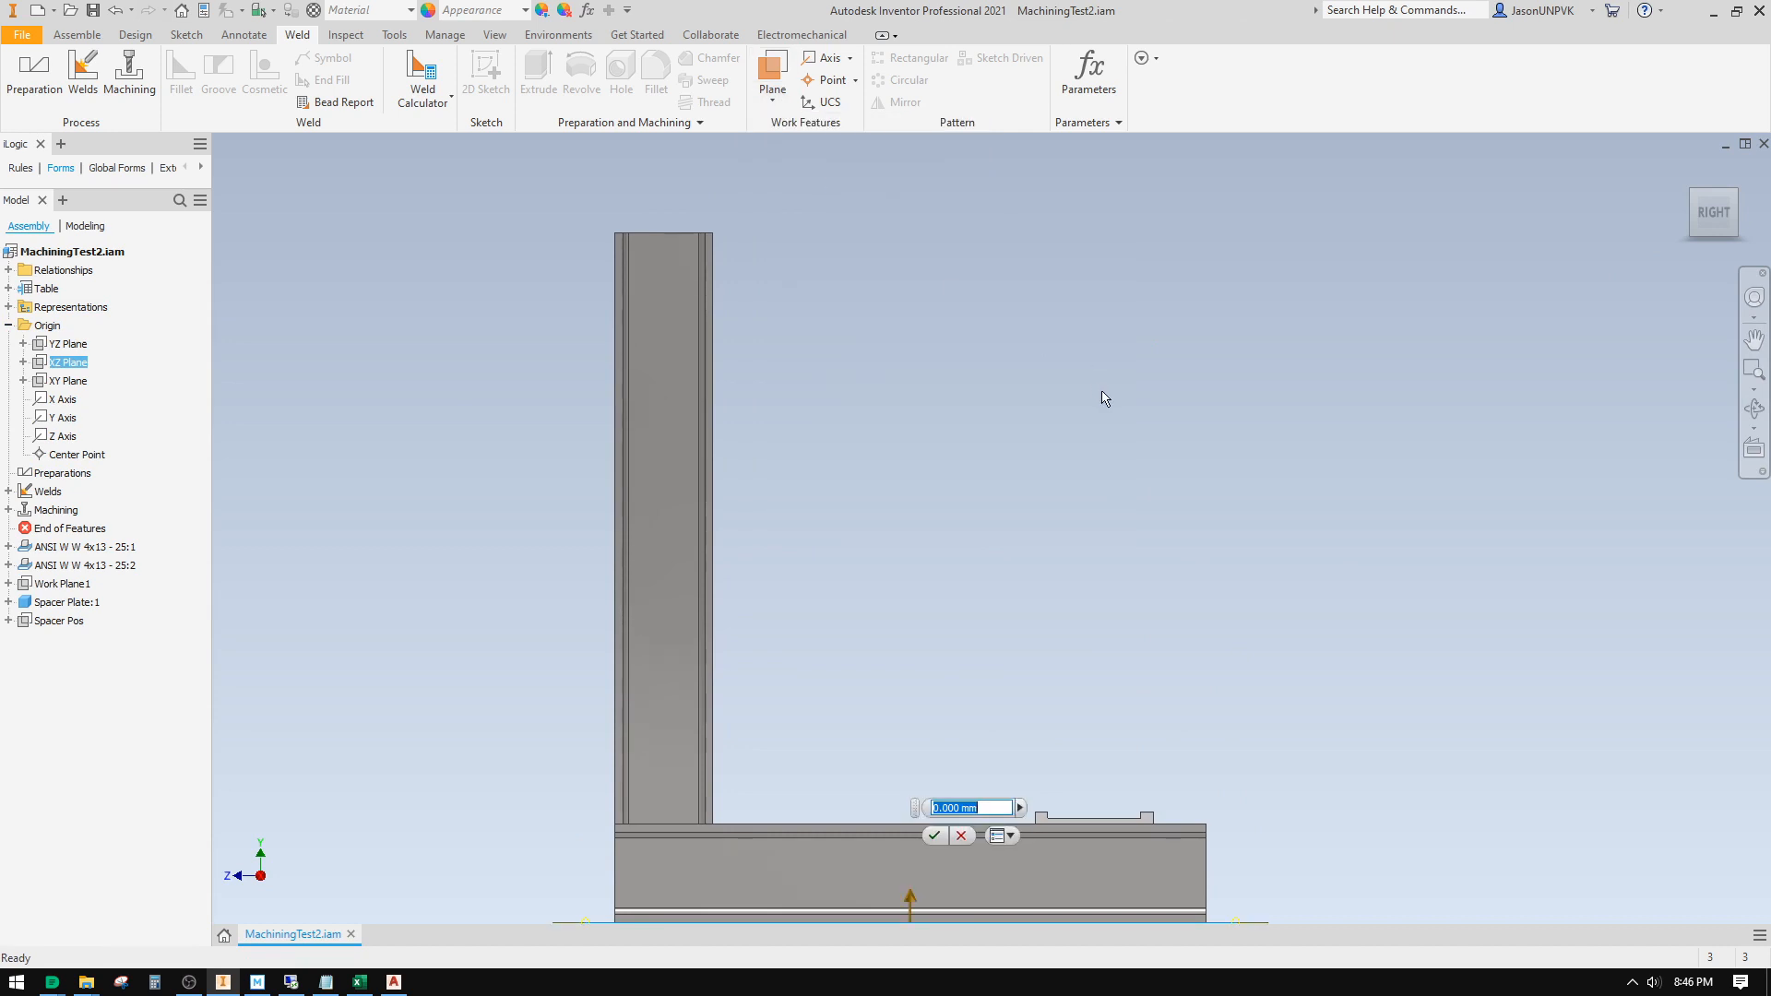
text(100)
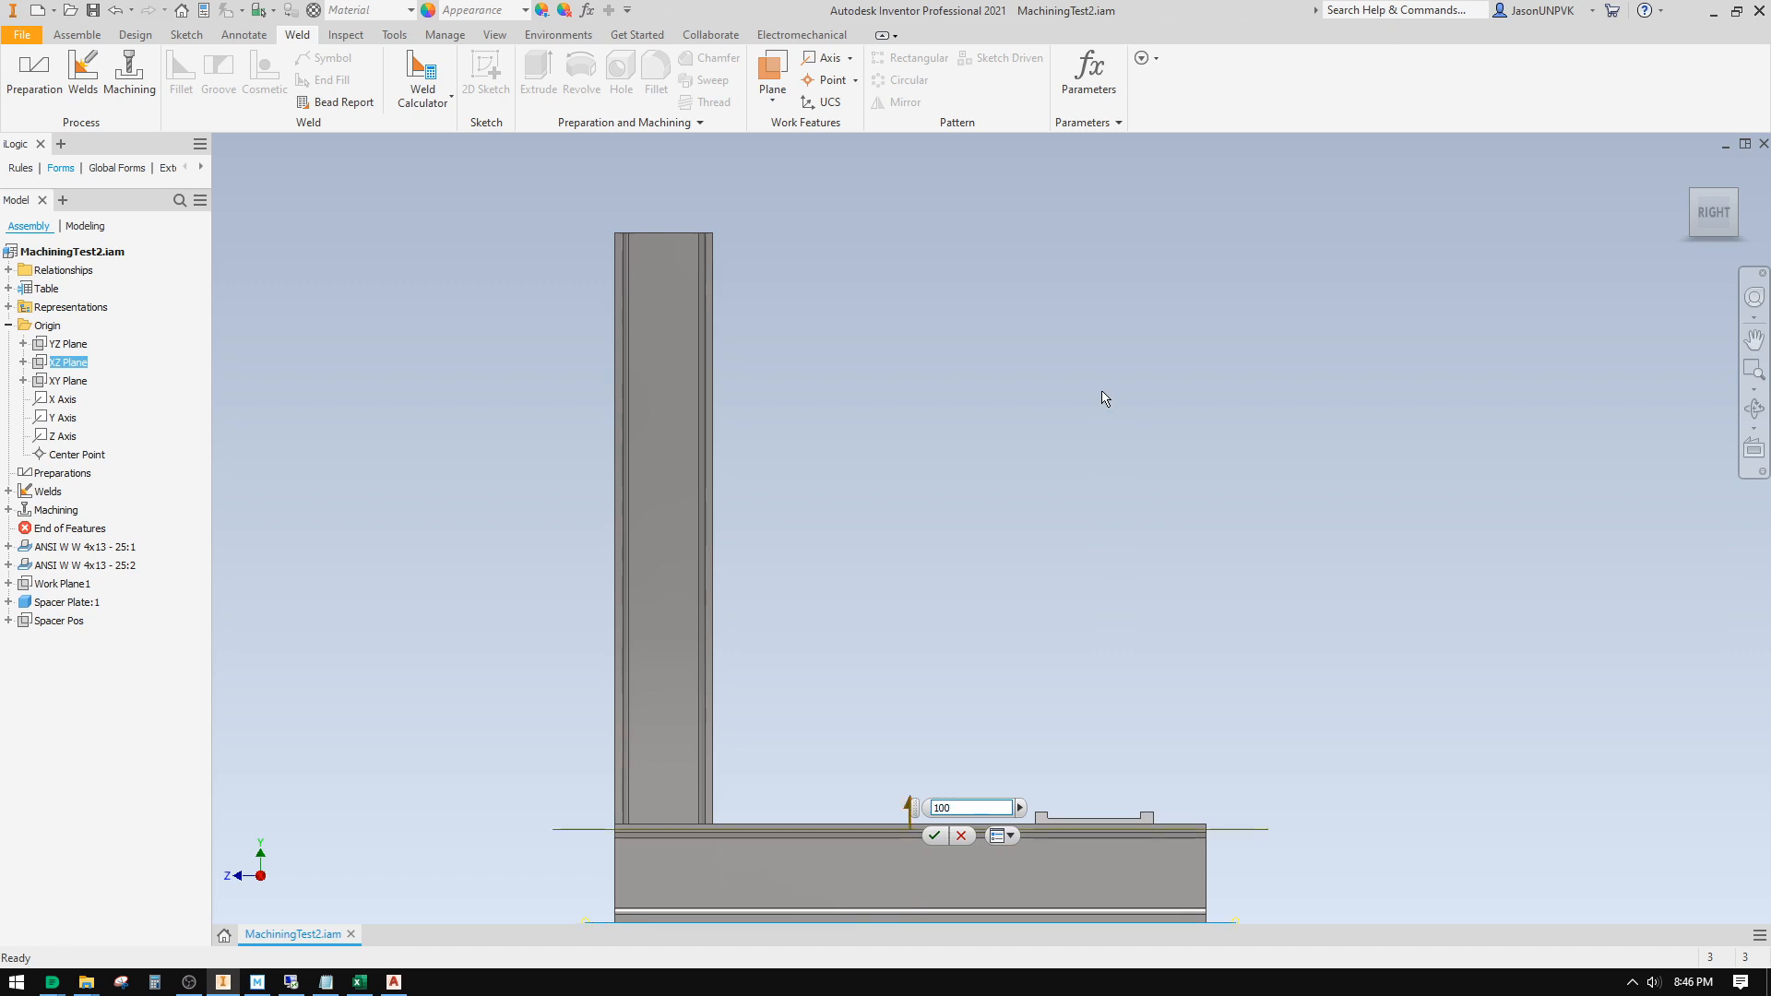
key(Return)
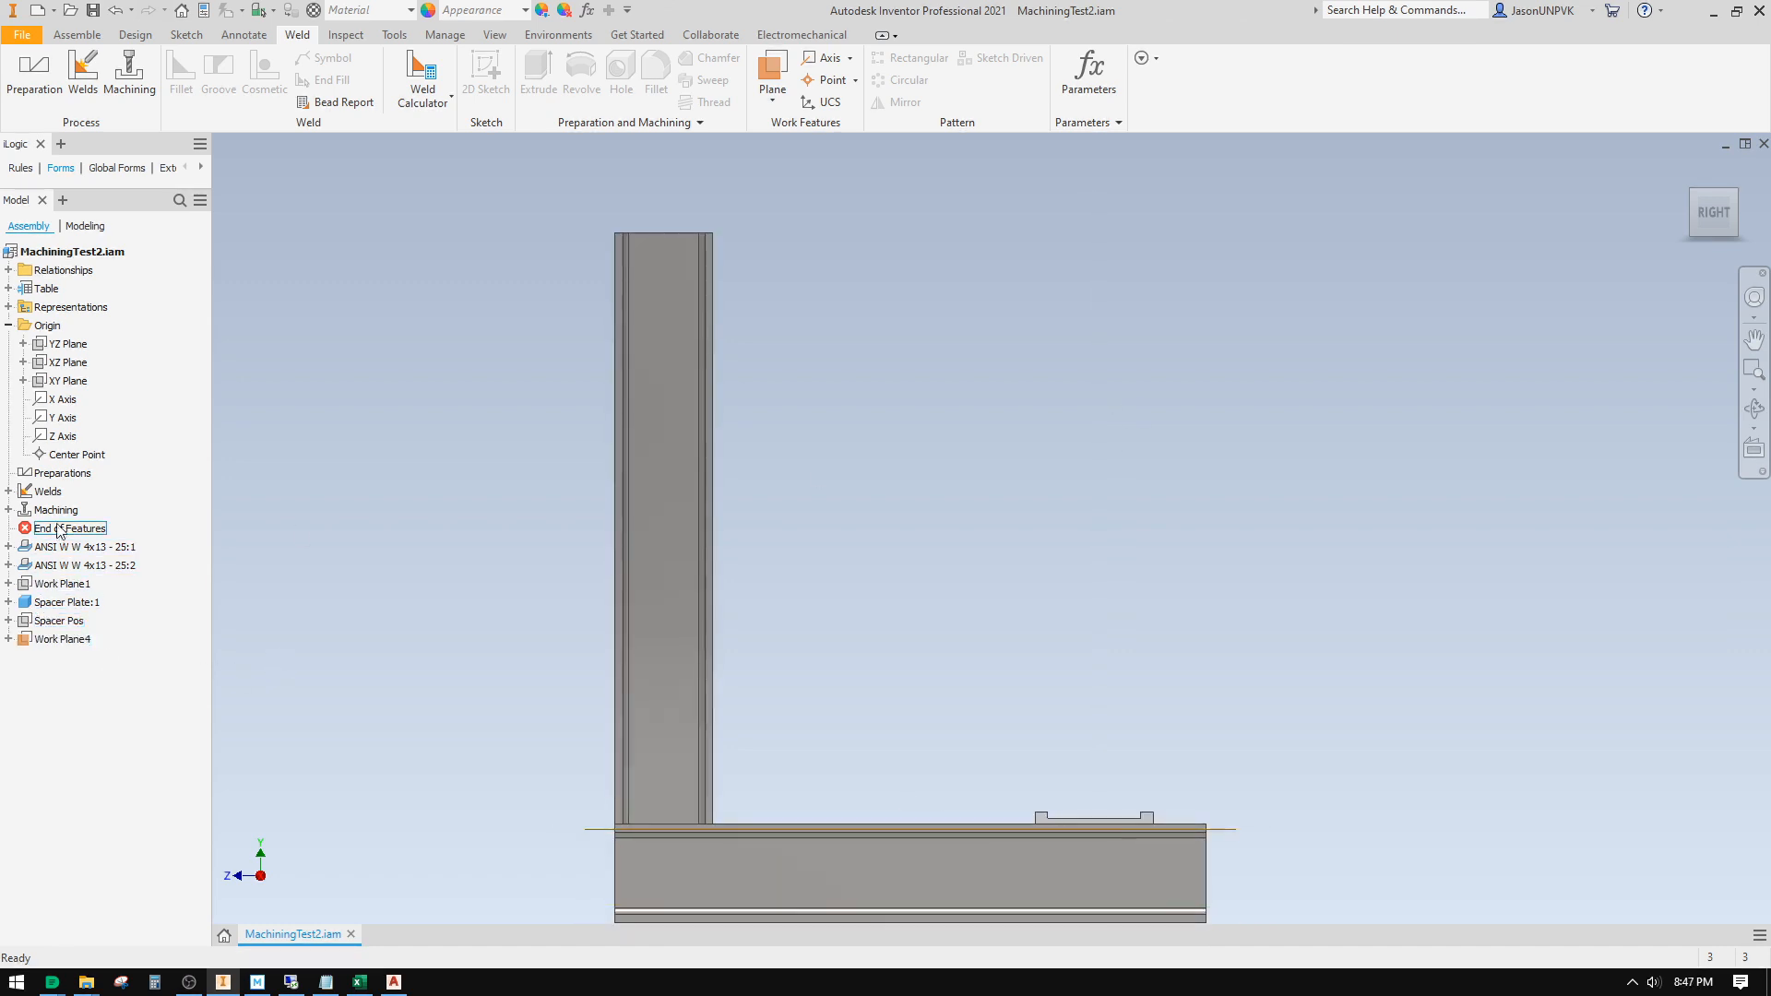
Step: Check the height dimension in the slot extrusion's sketch and set the new work plane's offset to 112 mm
click(9, 510)
click(69, 529)
click(23, 528)
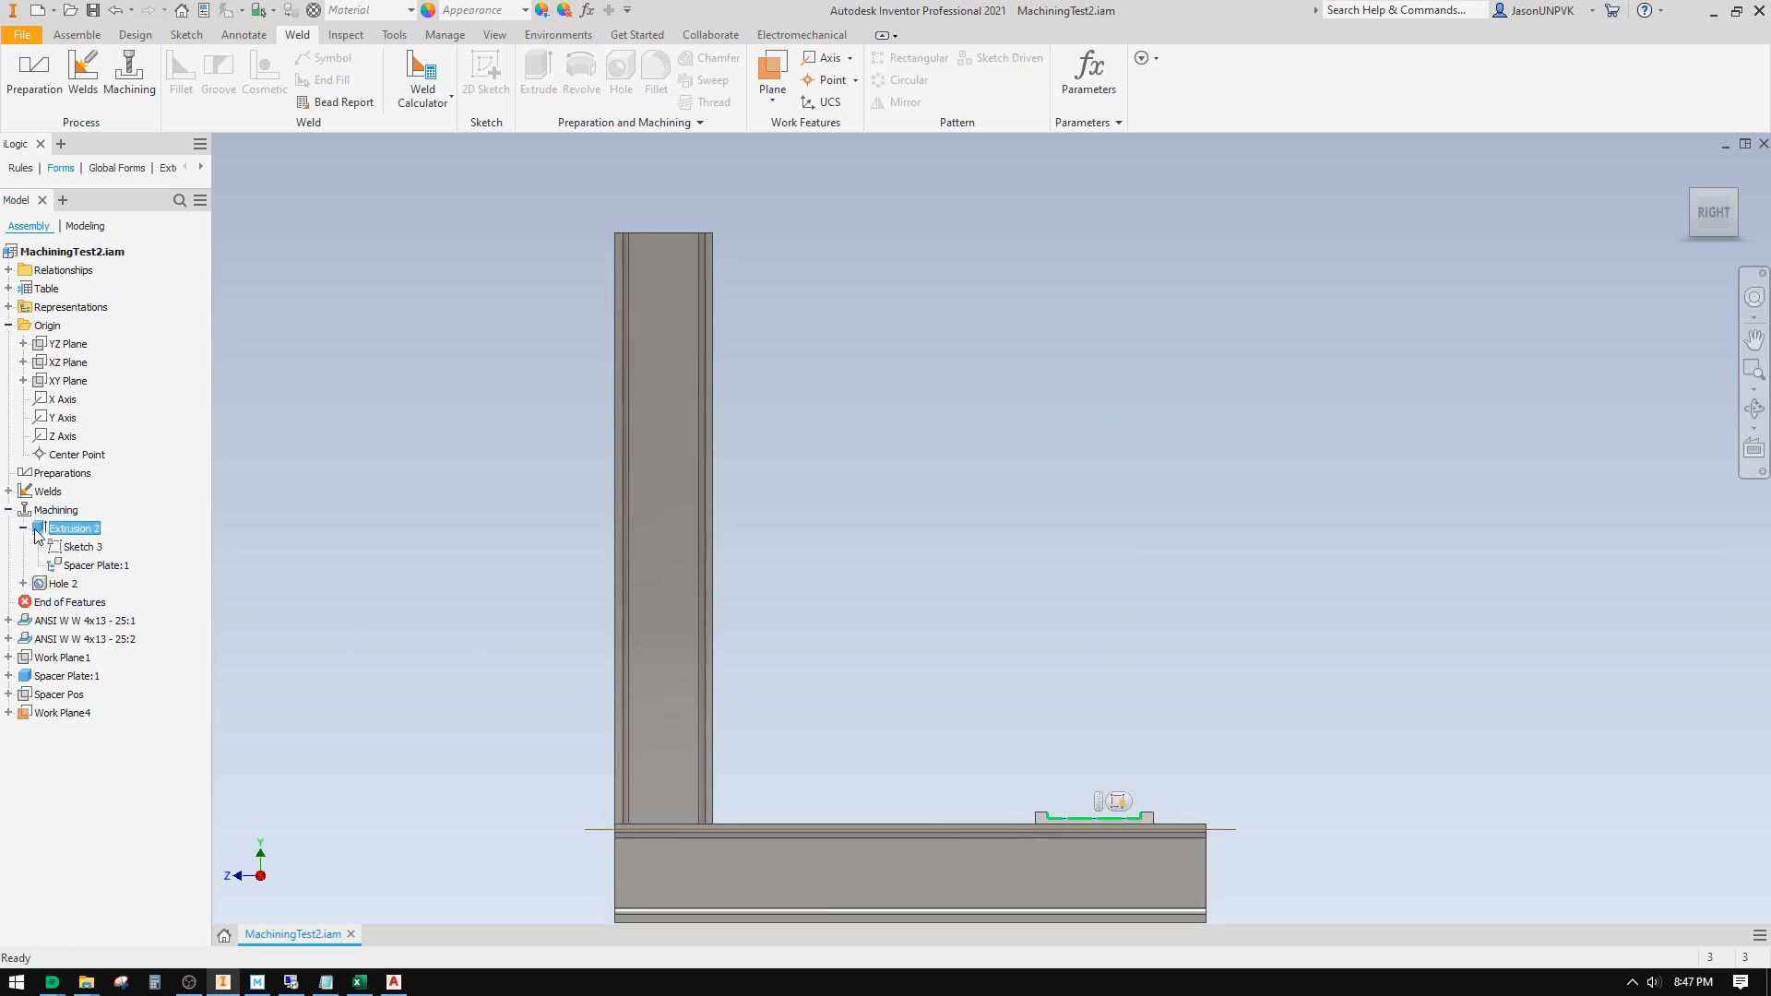
right_click(79, 548)
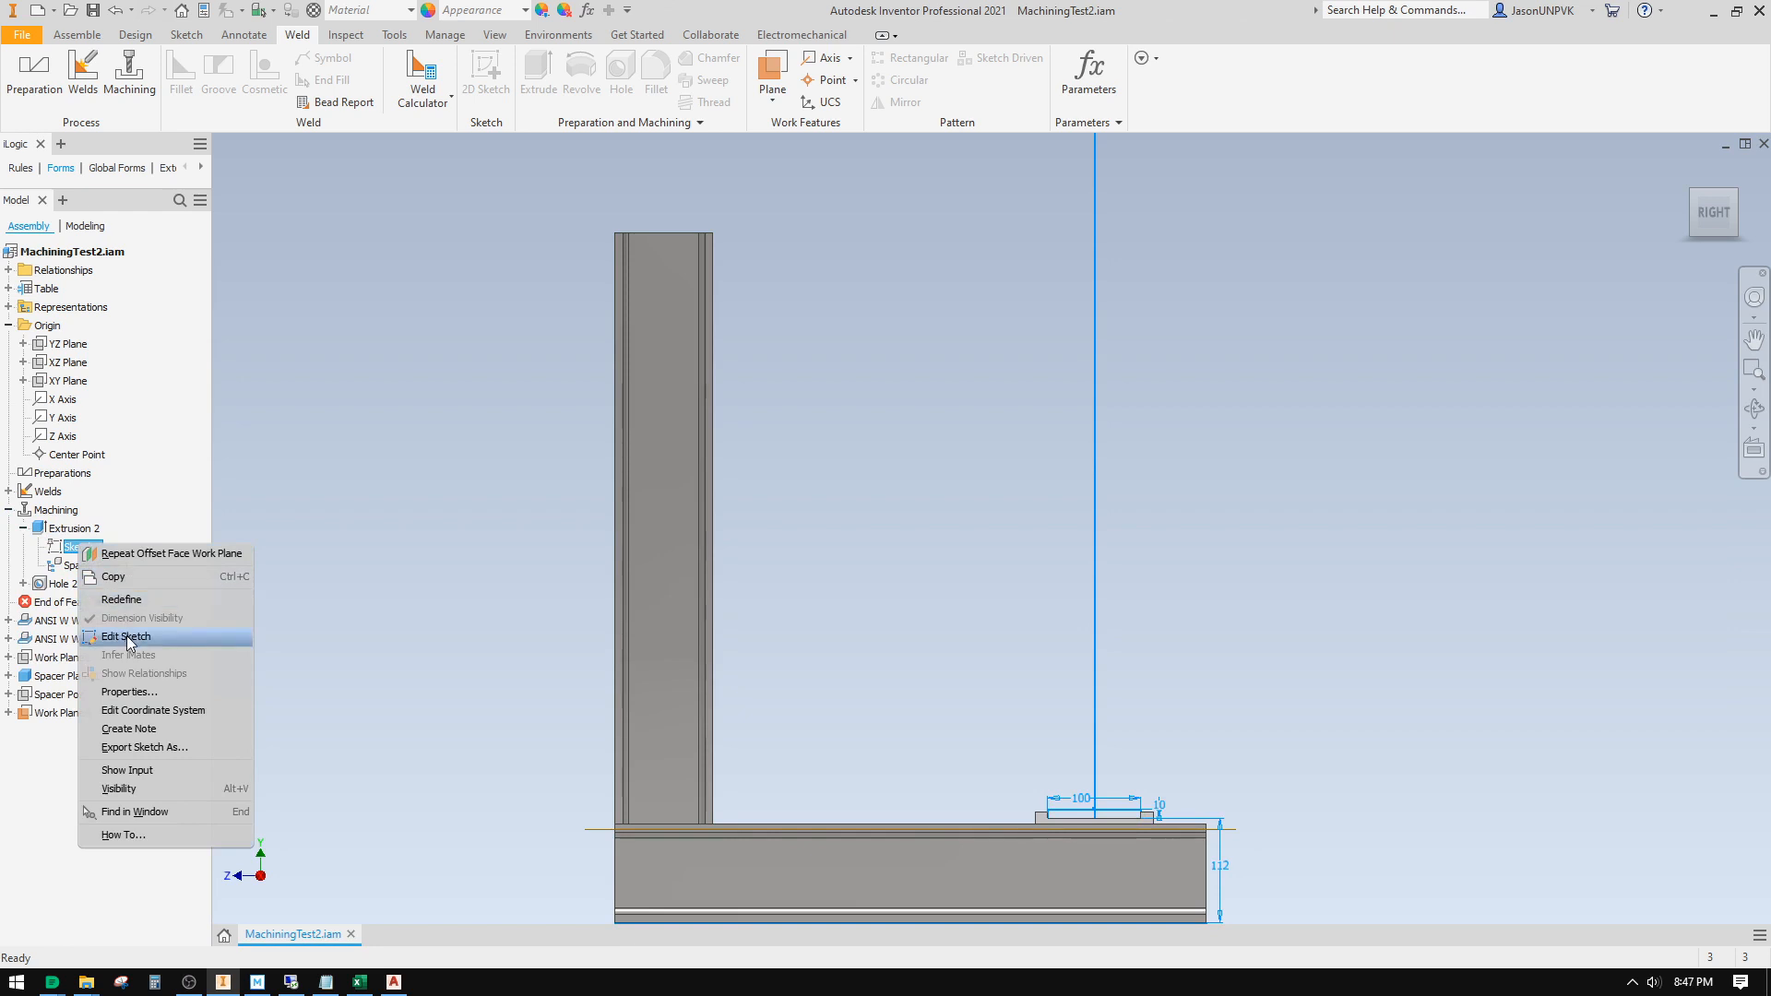
click(489, 602)
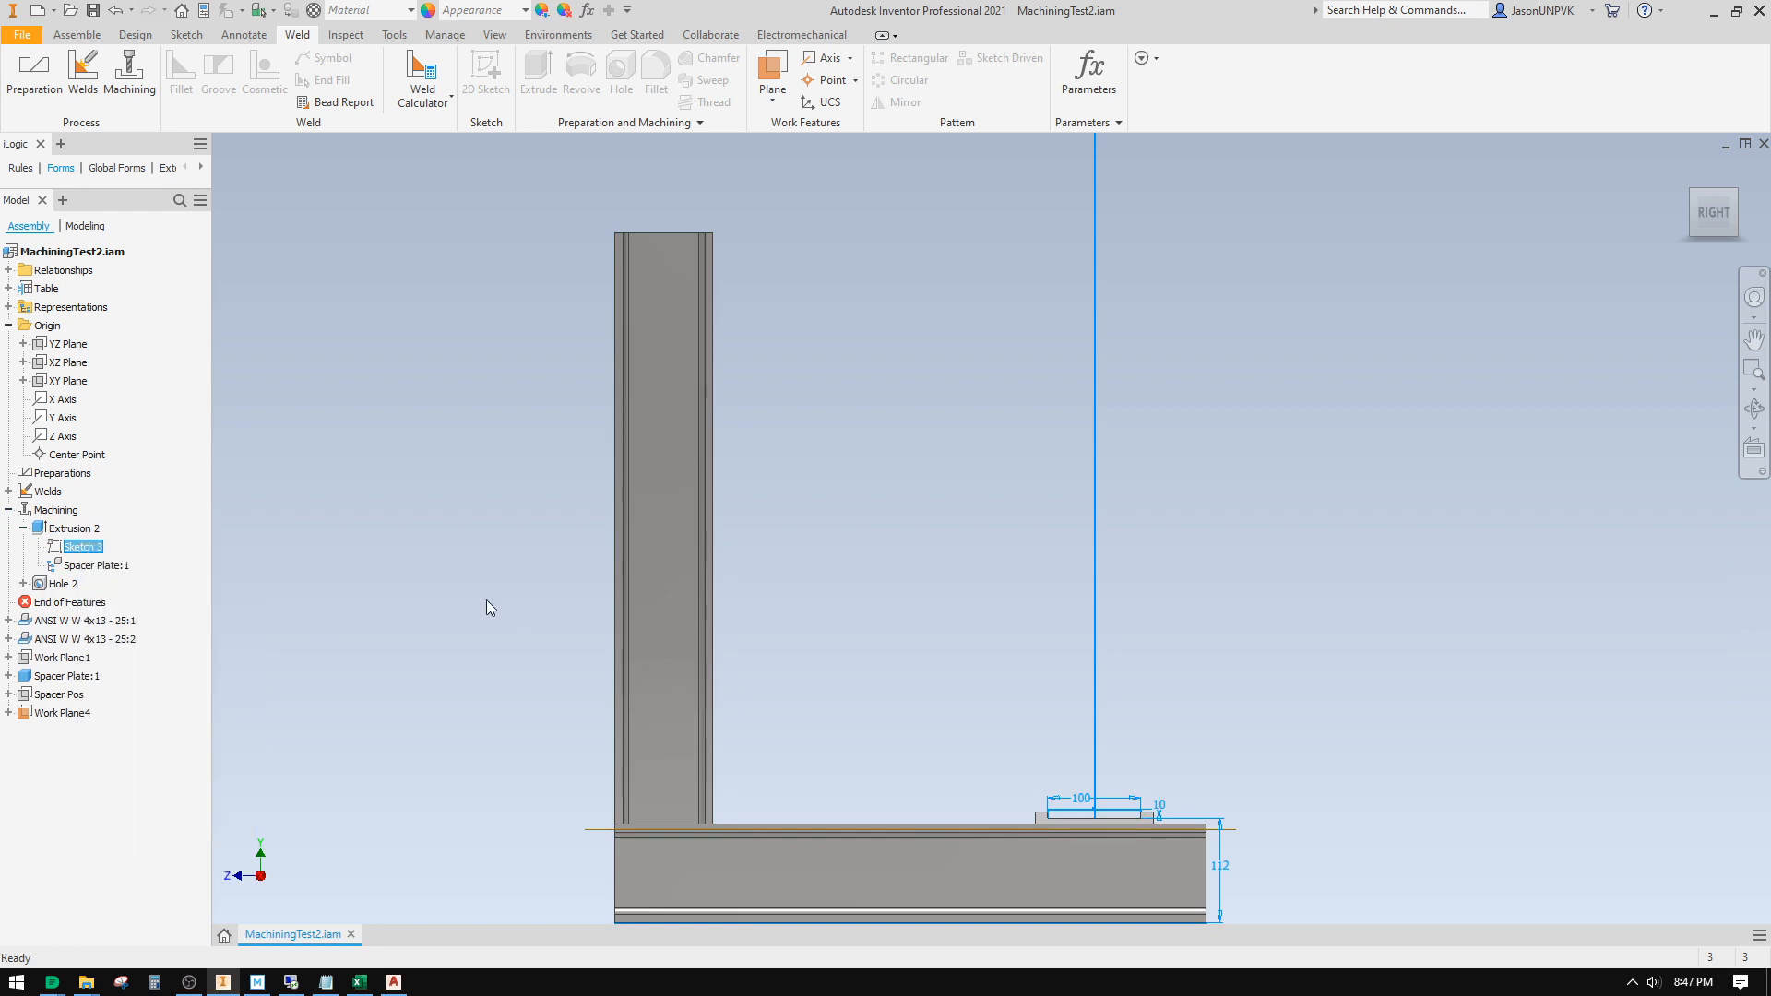
click(60, 717)
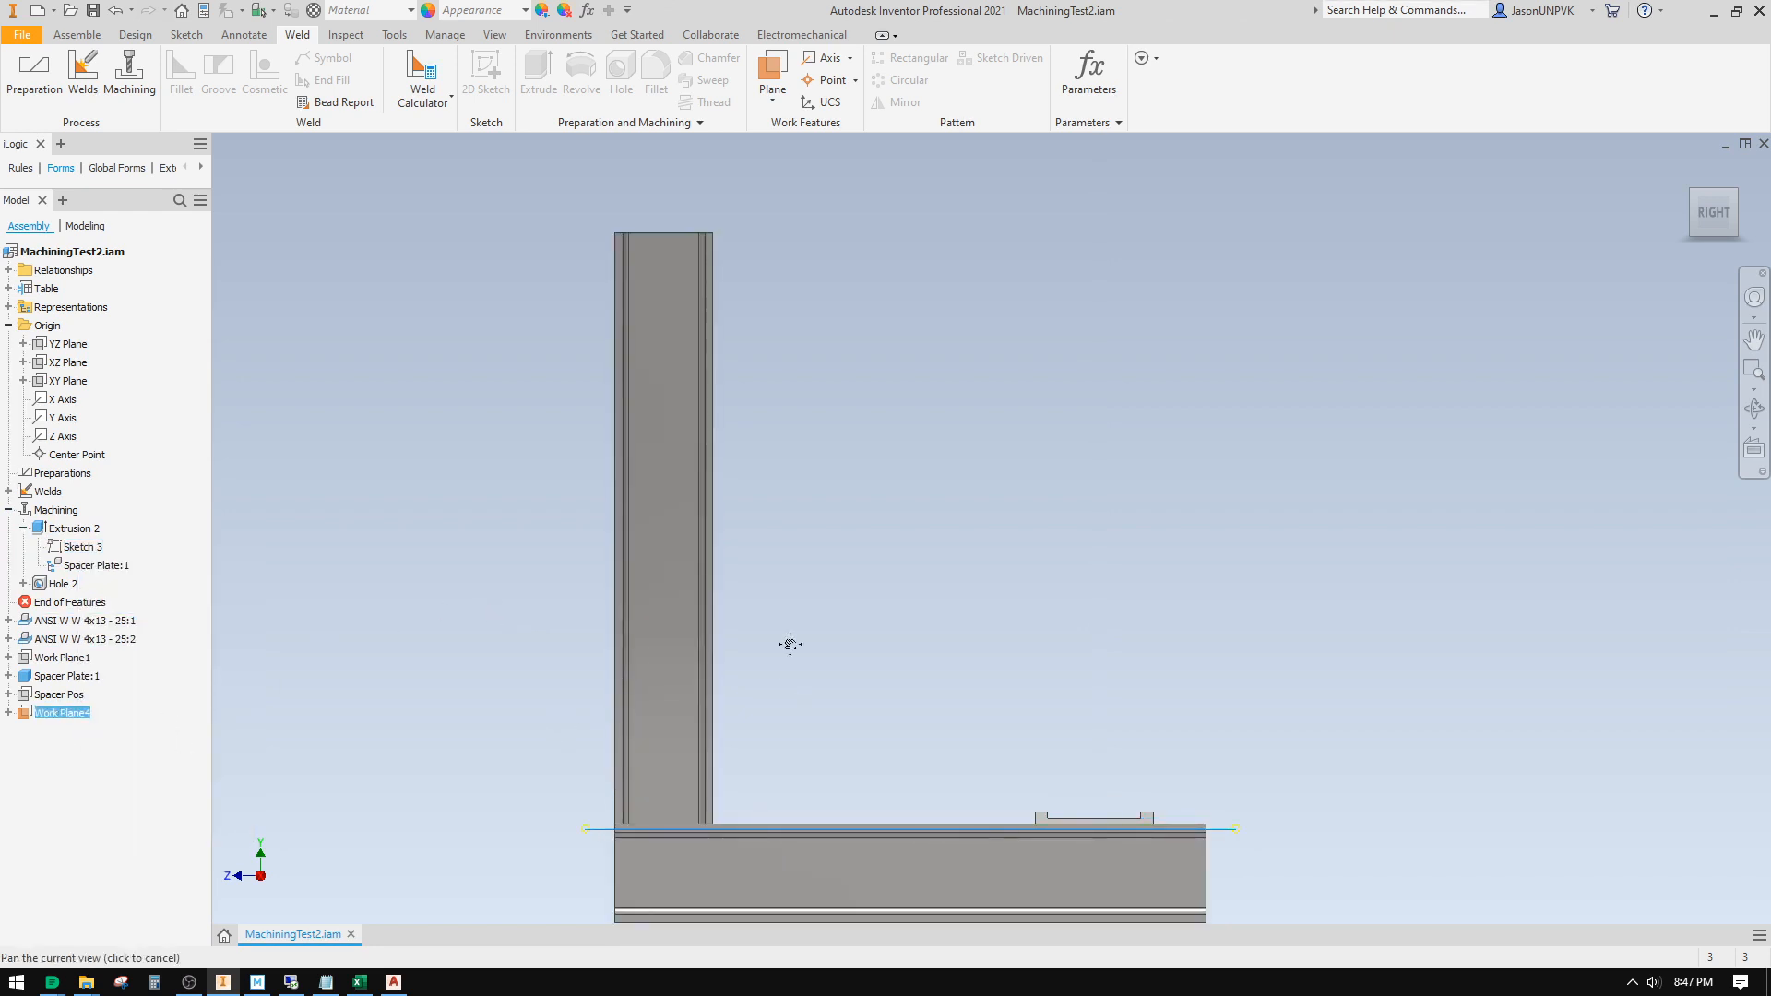
middle_drag(788, 642, 769, 547)
right_click(62, 718)
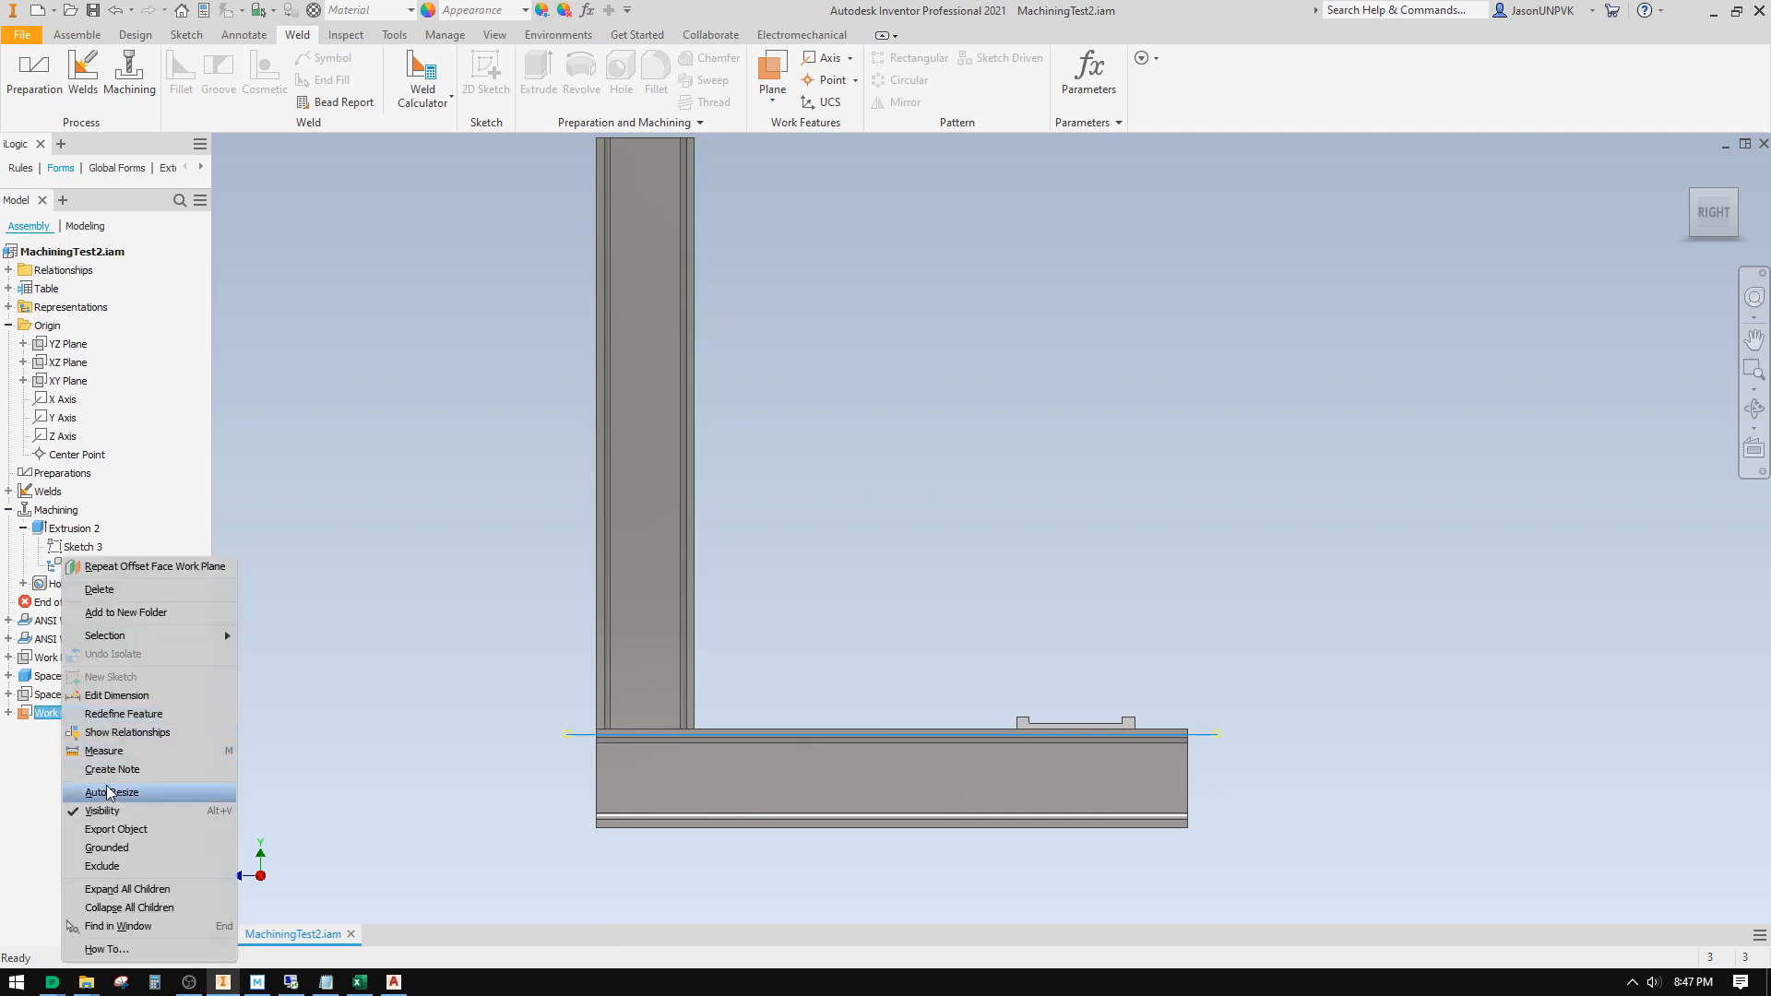
click(118, 696)
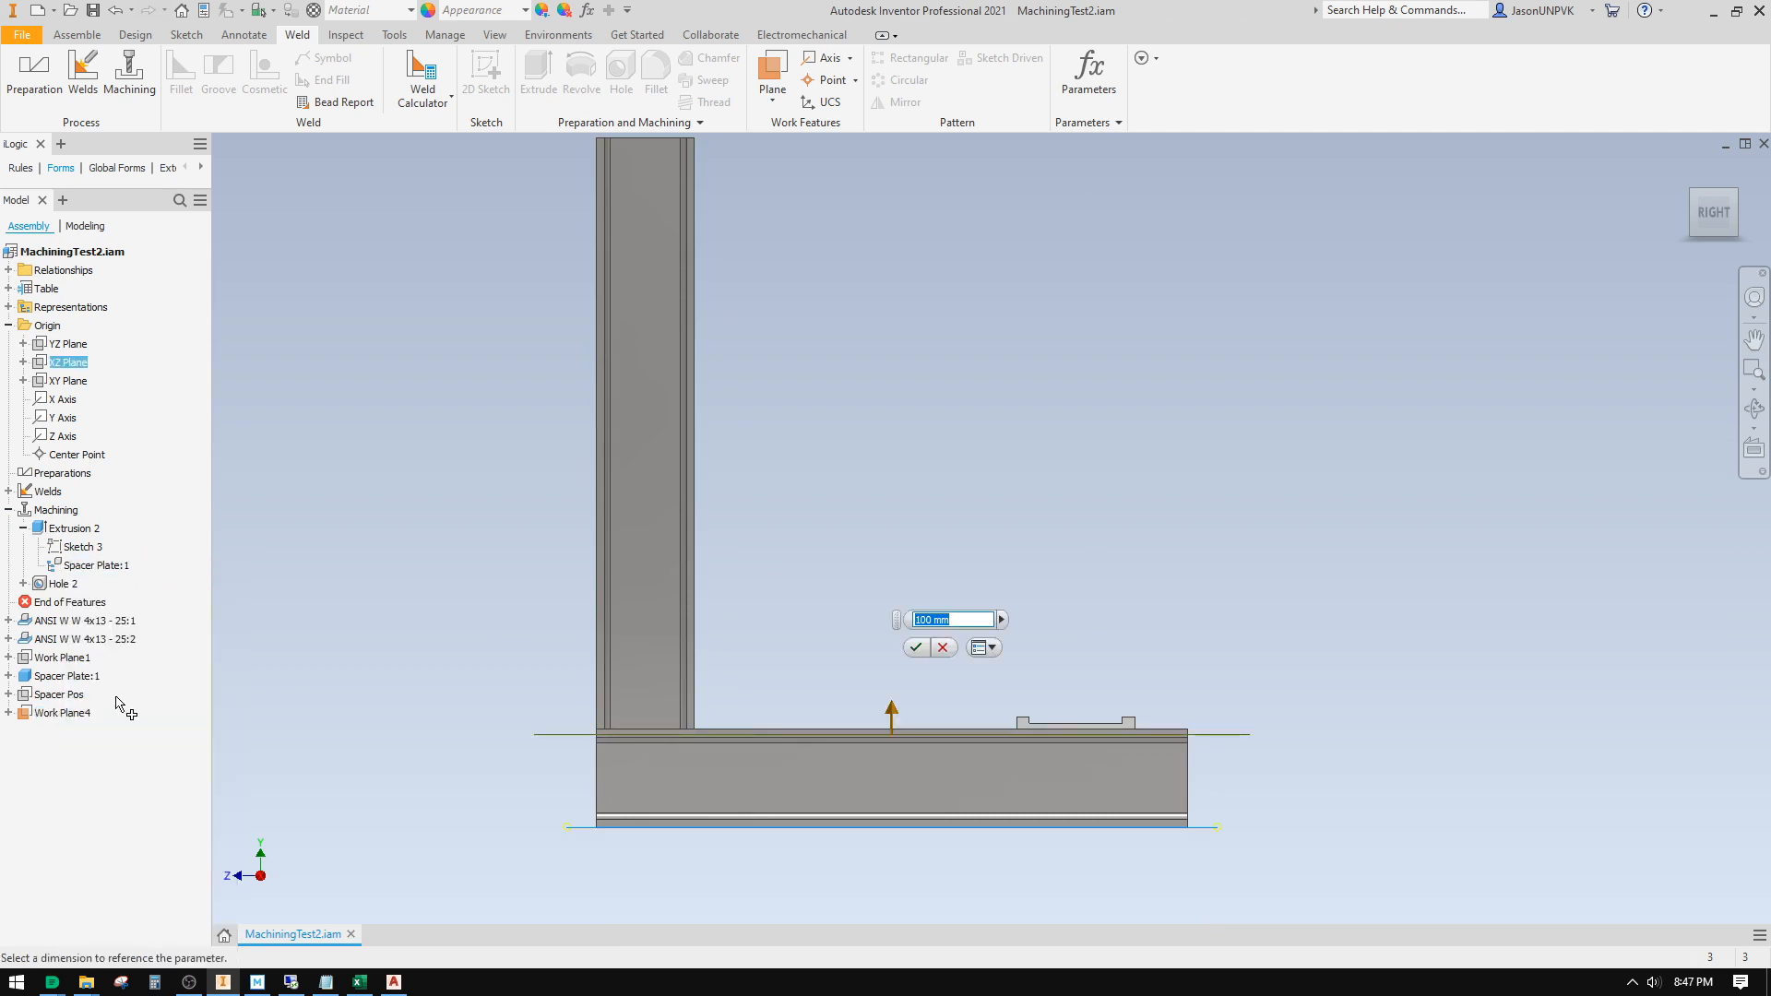
text(112)
key(Return)
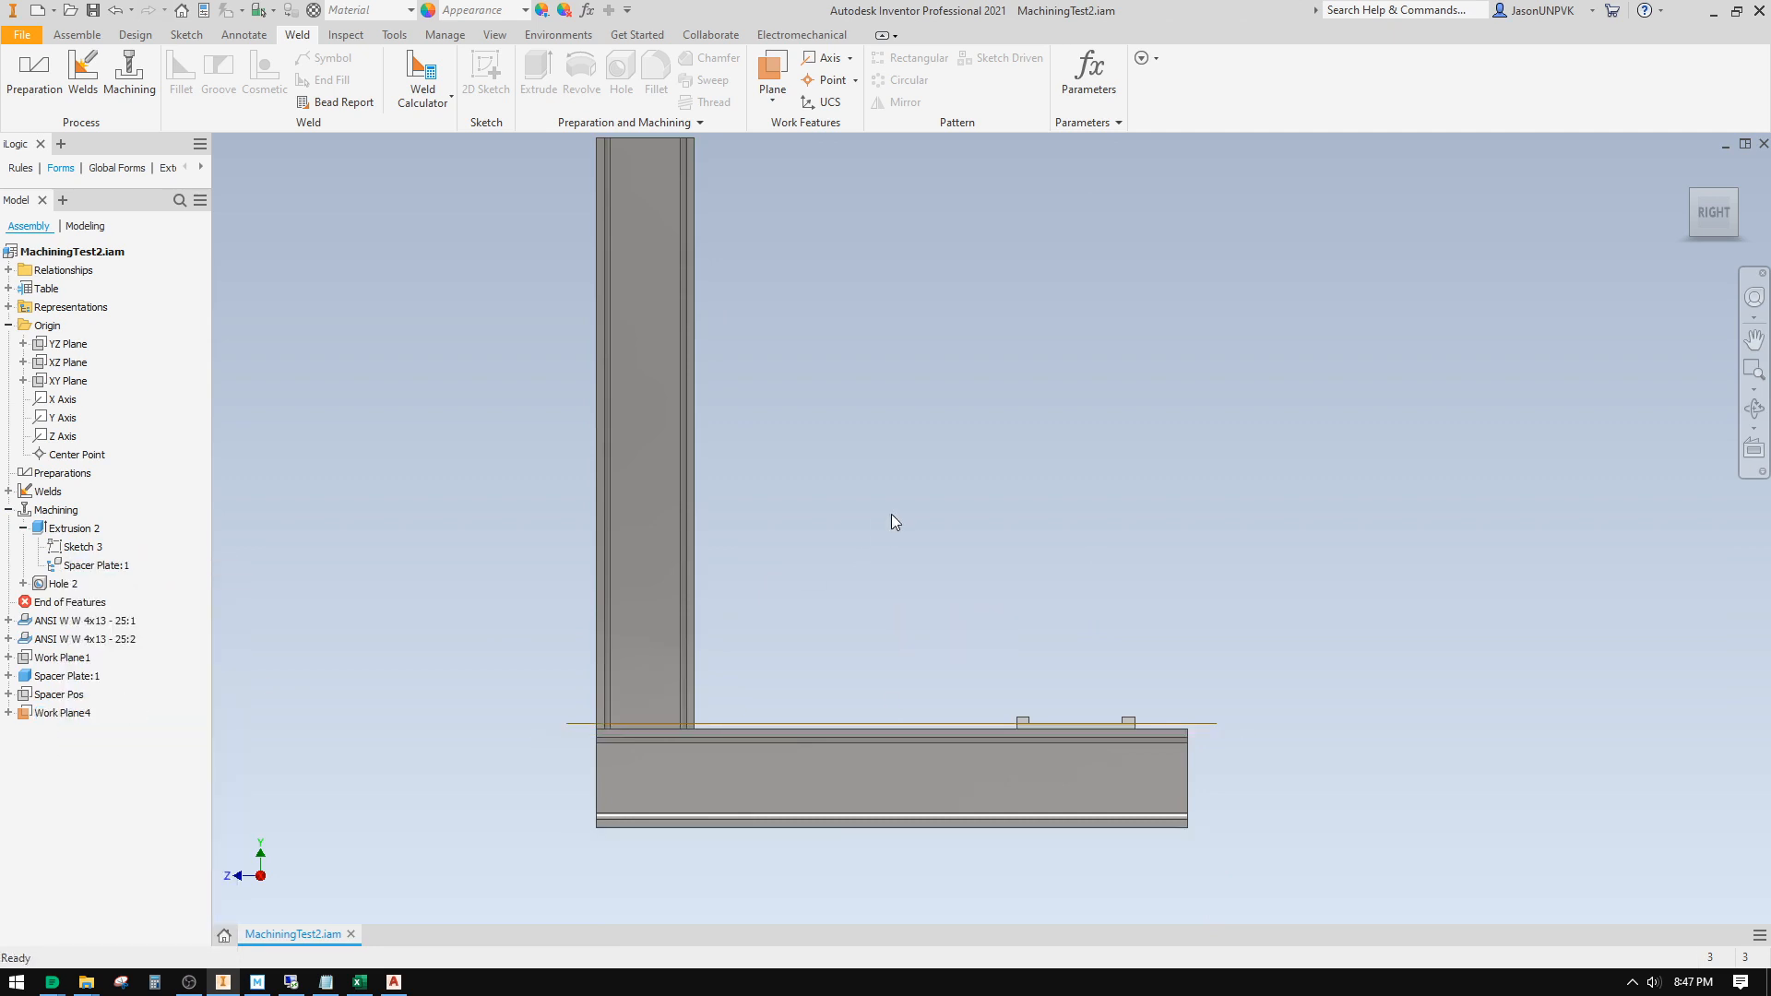
scroll(1006, 590, down, 5)
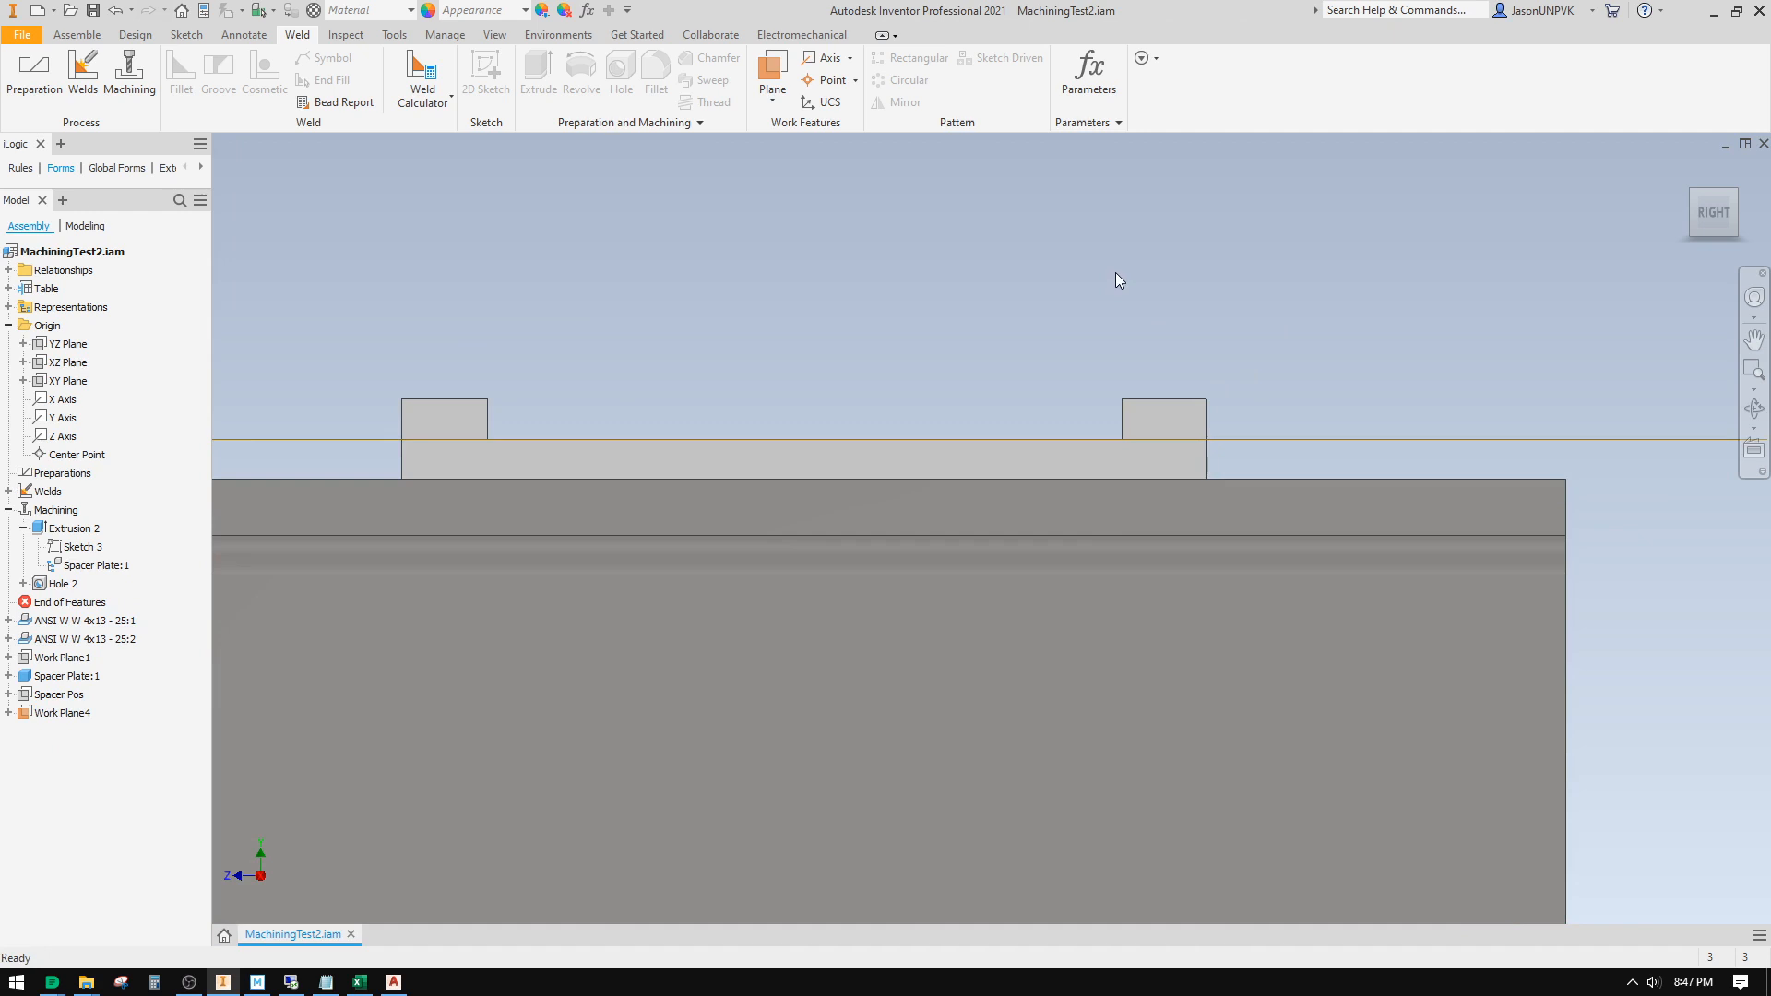
scroll(1050, 306, up, 5)
scroll(1113, 336, up, 2)
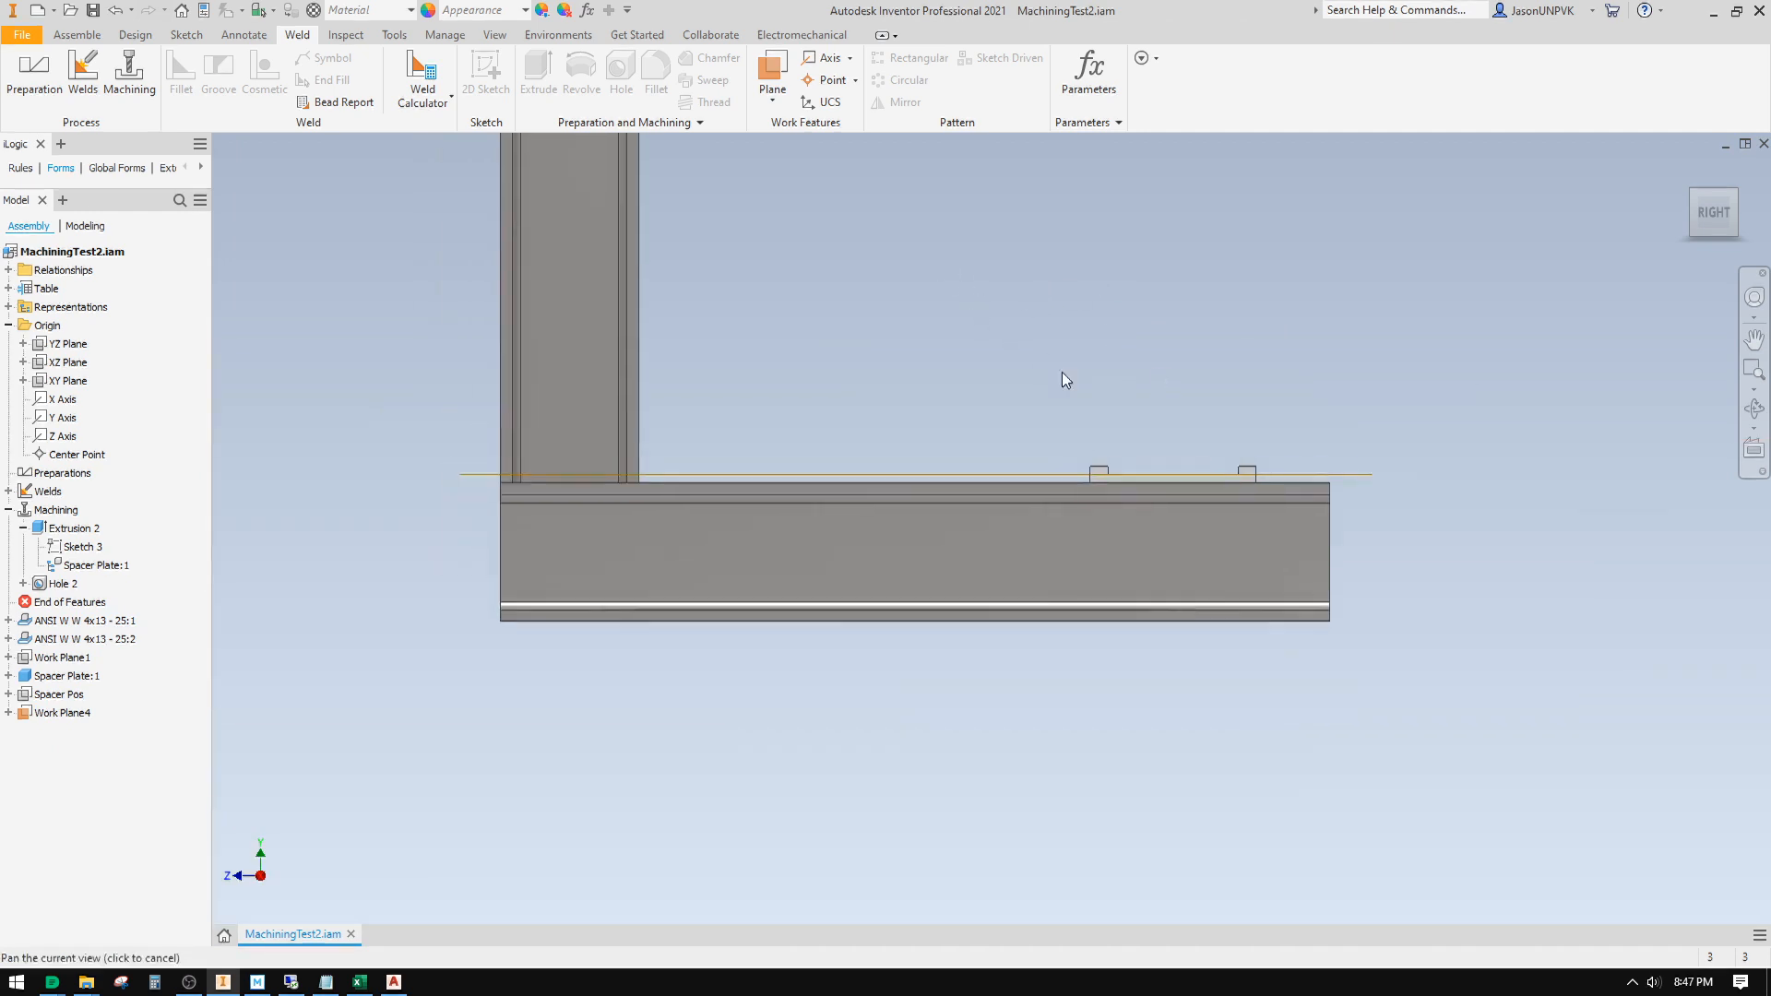
Step: Rename the assembly's XZ Plane as "XZ Plane (Mating Plane)"
click(61, 363)
click(61, 363)
key(End)
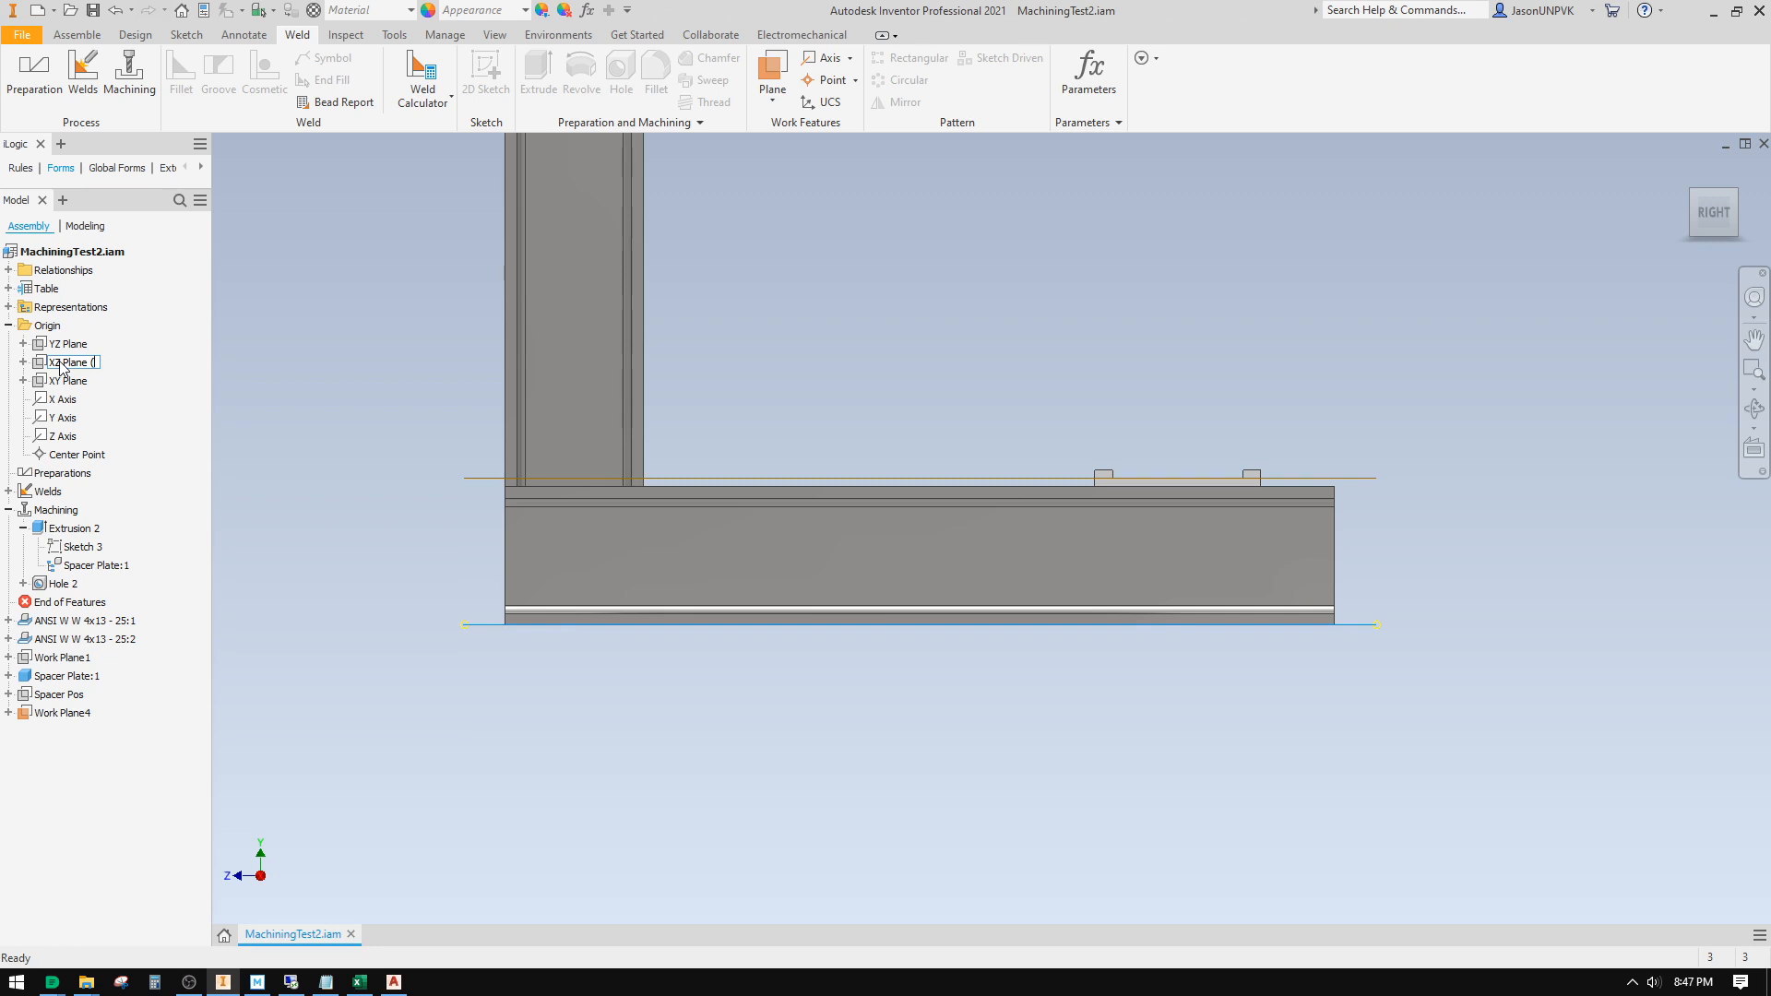
text(ating Plane)
key(Return)
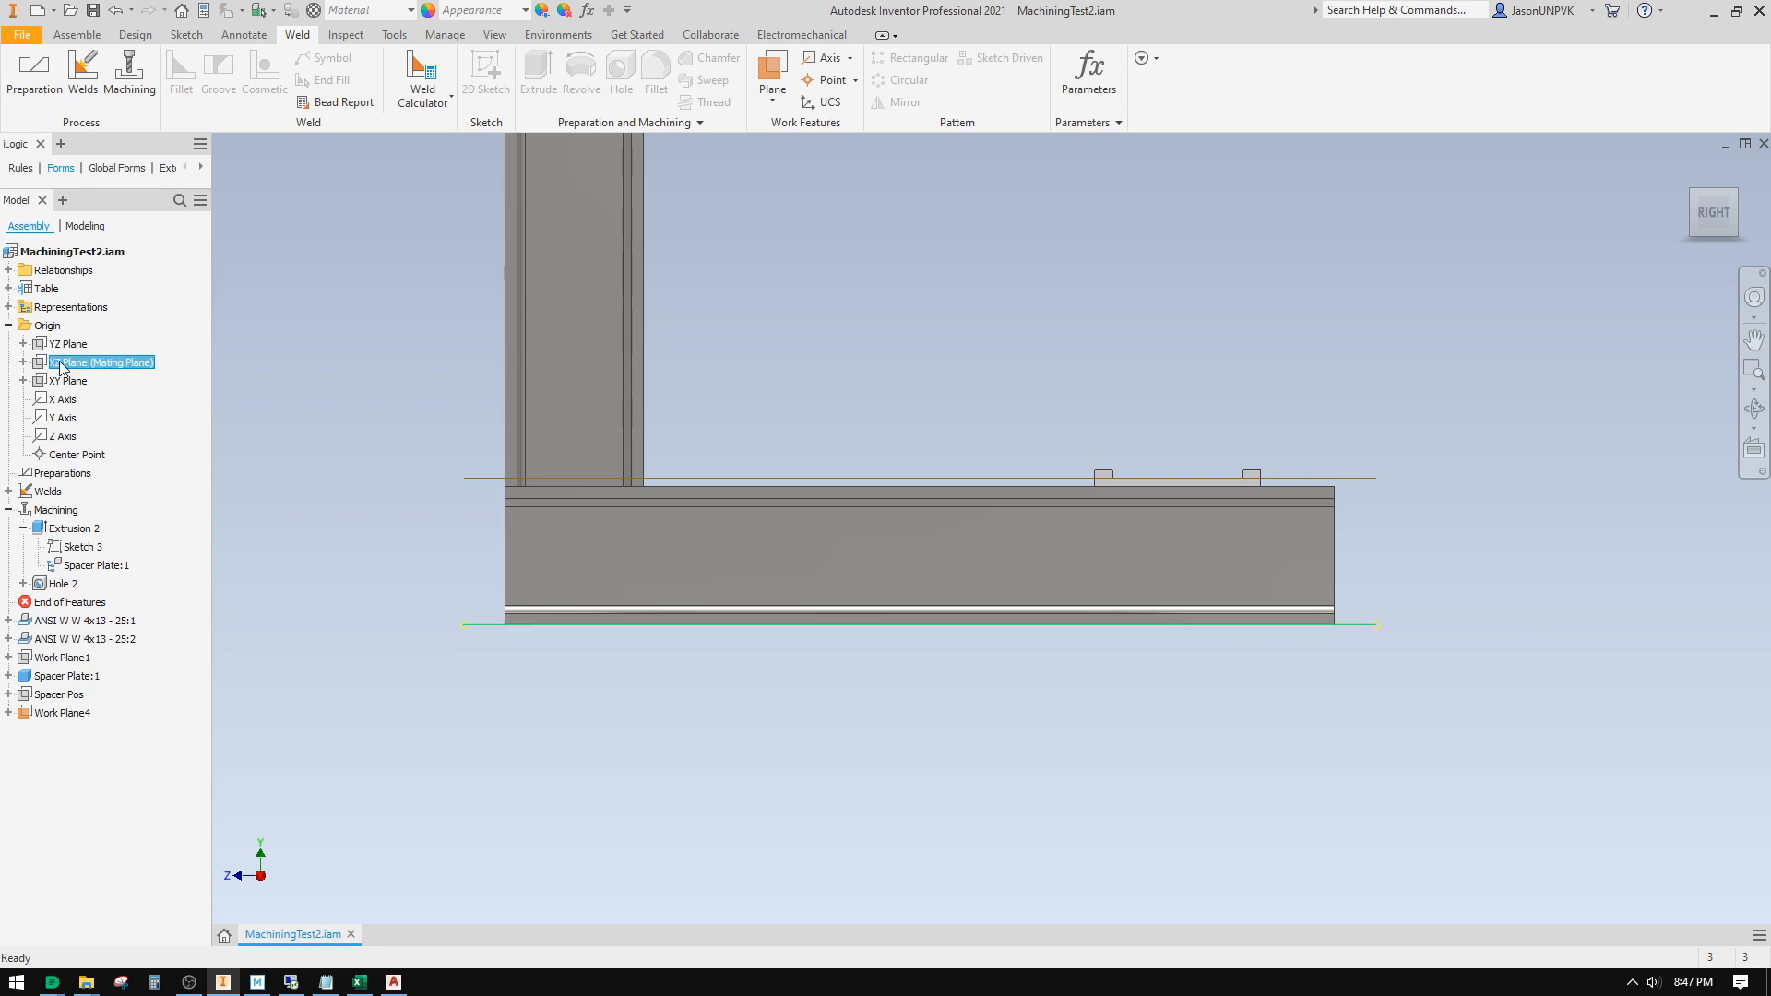
click(1449, 338)
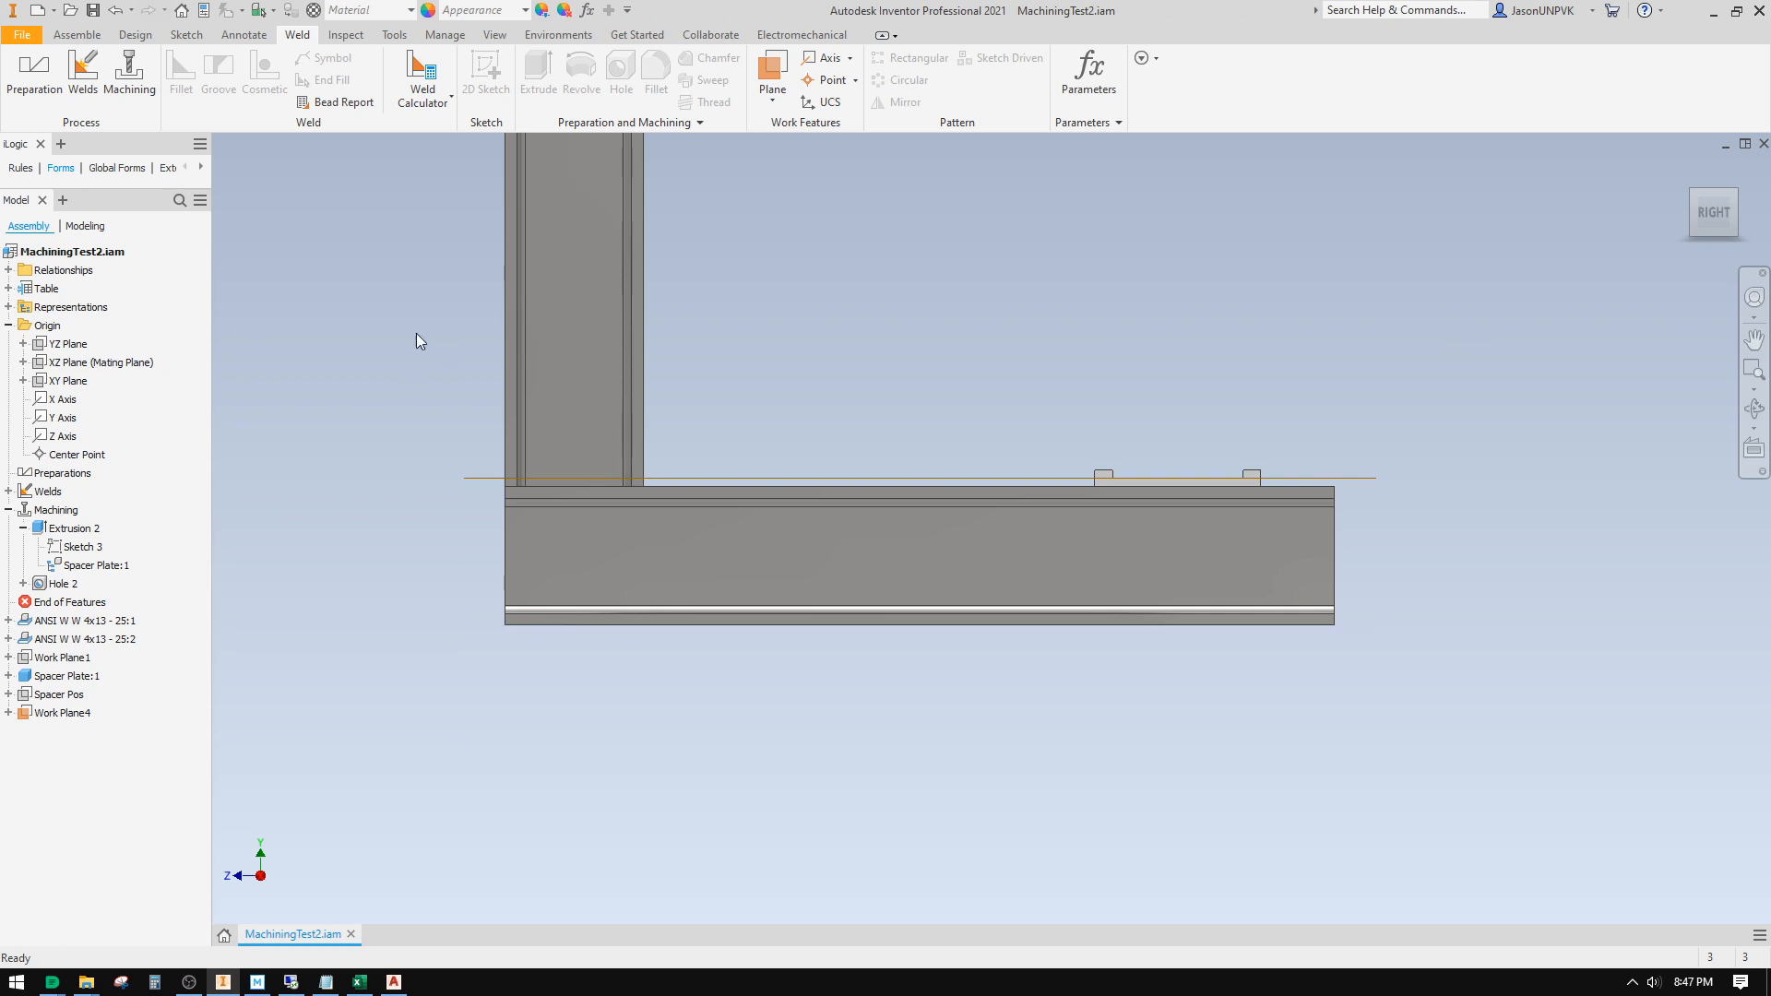
click(140, 362)
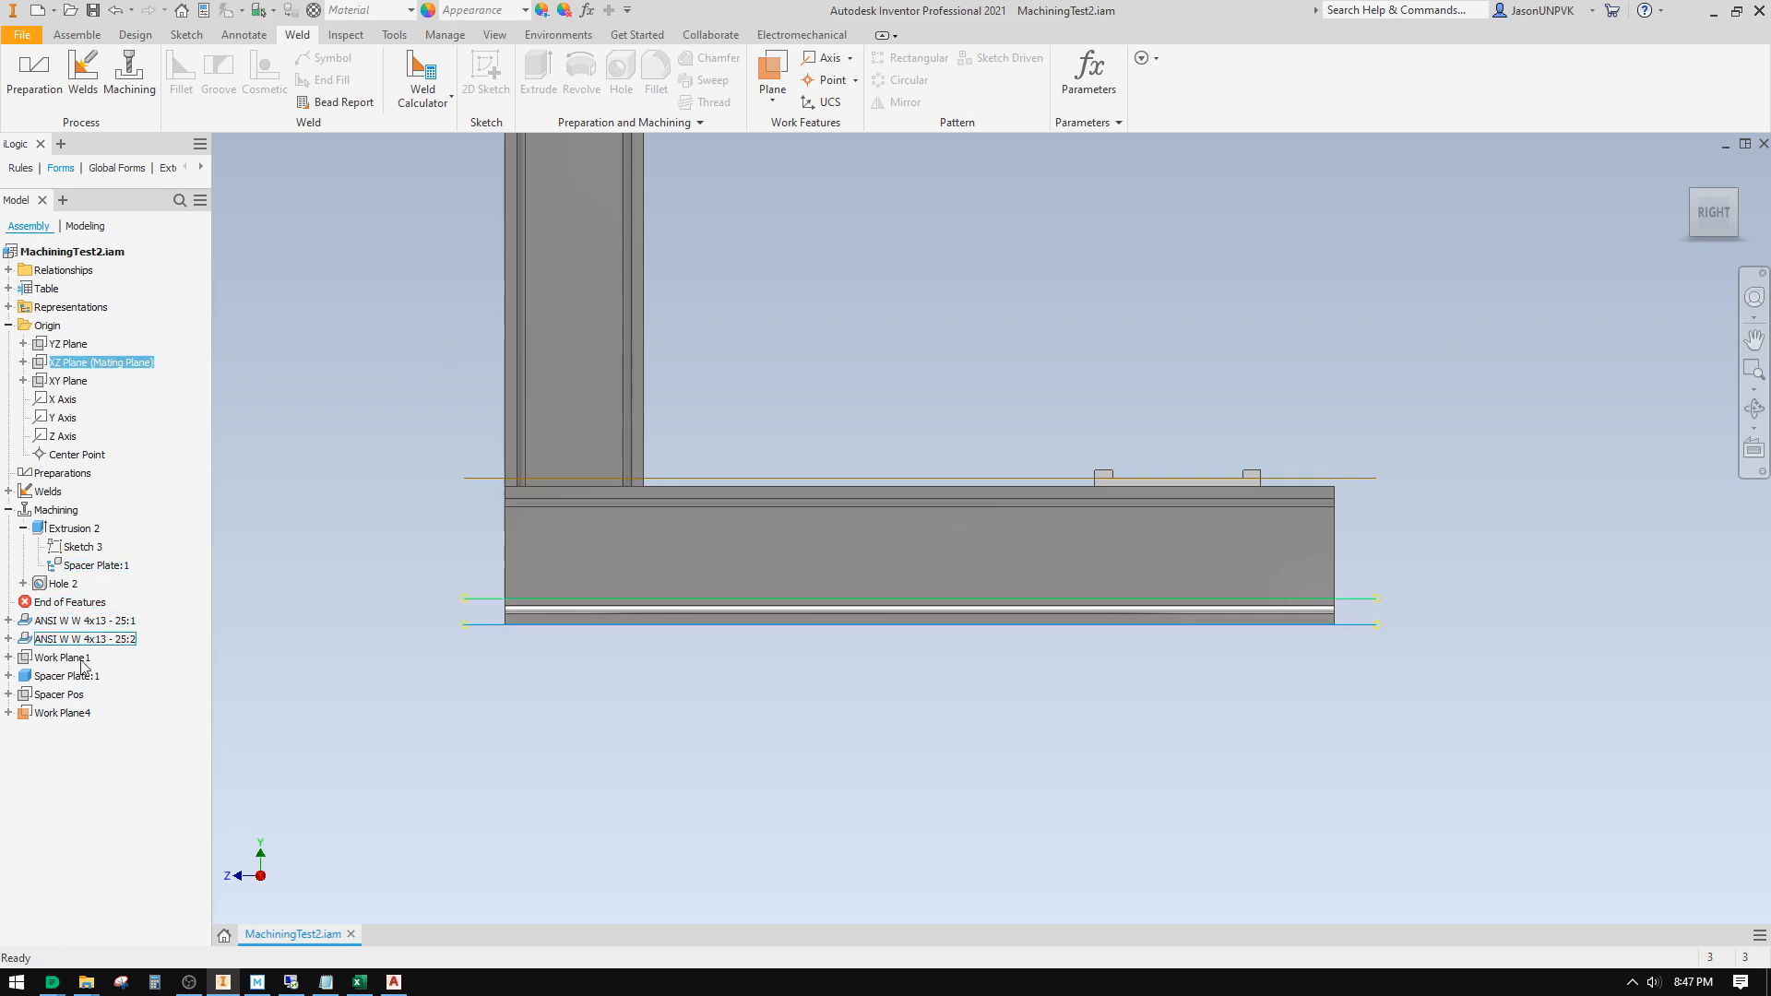
Step: Rename the new offset work plane as "XBrace Mount Pos"
click(63, 714)
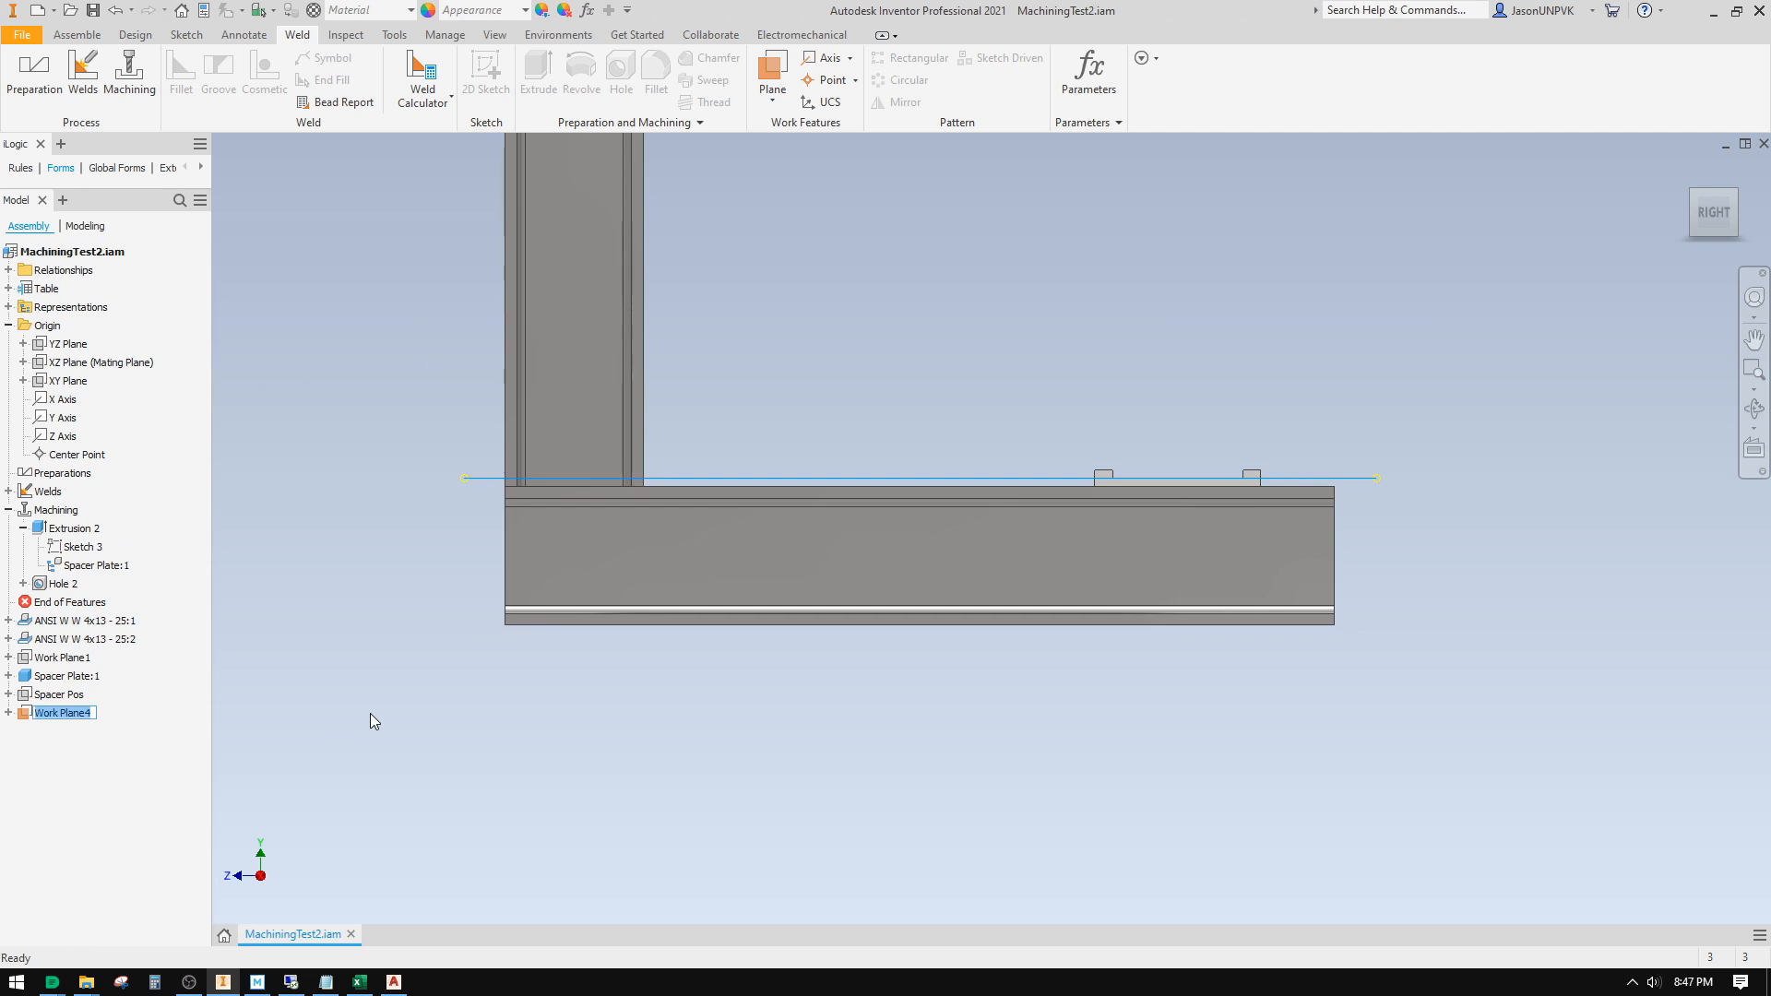
text(XBrace Mount Pos)
key(Return)
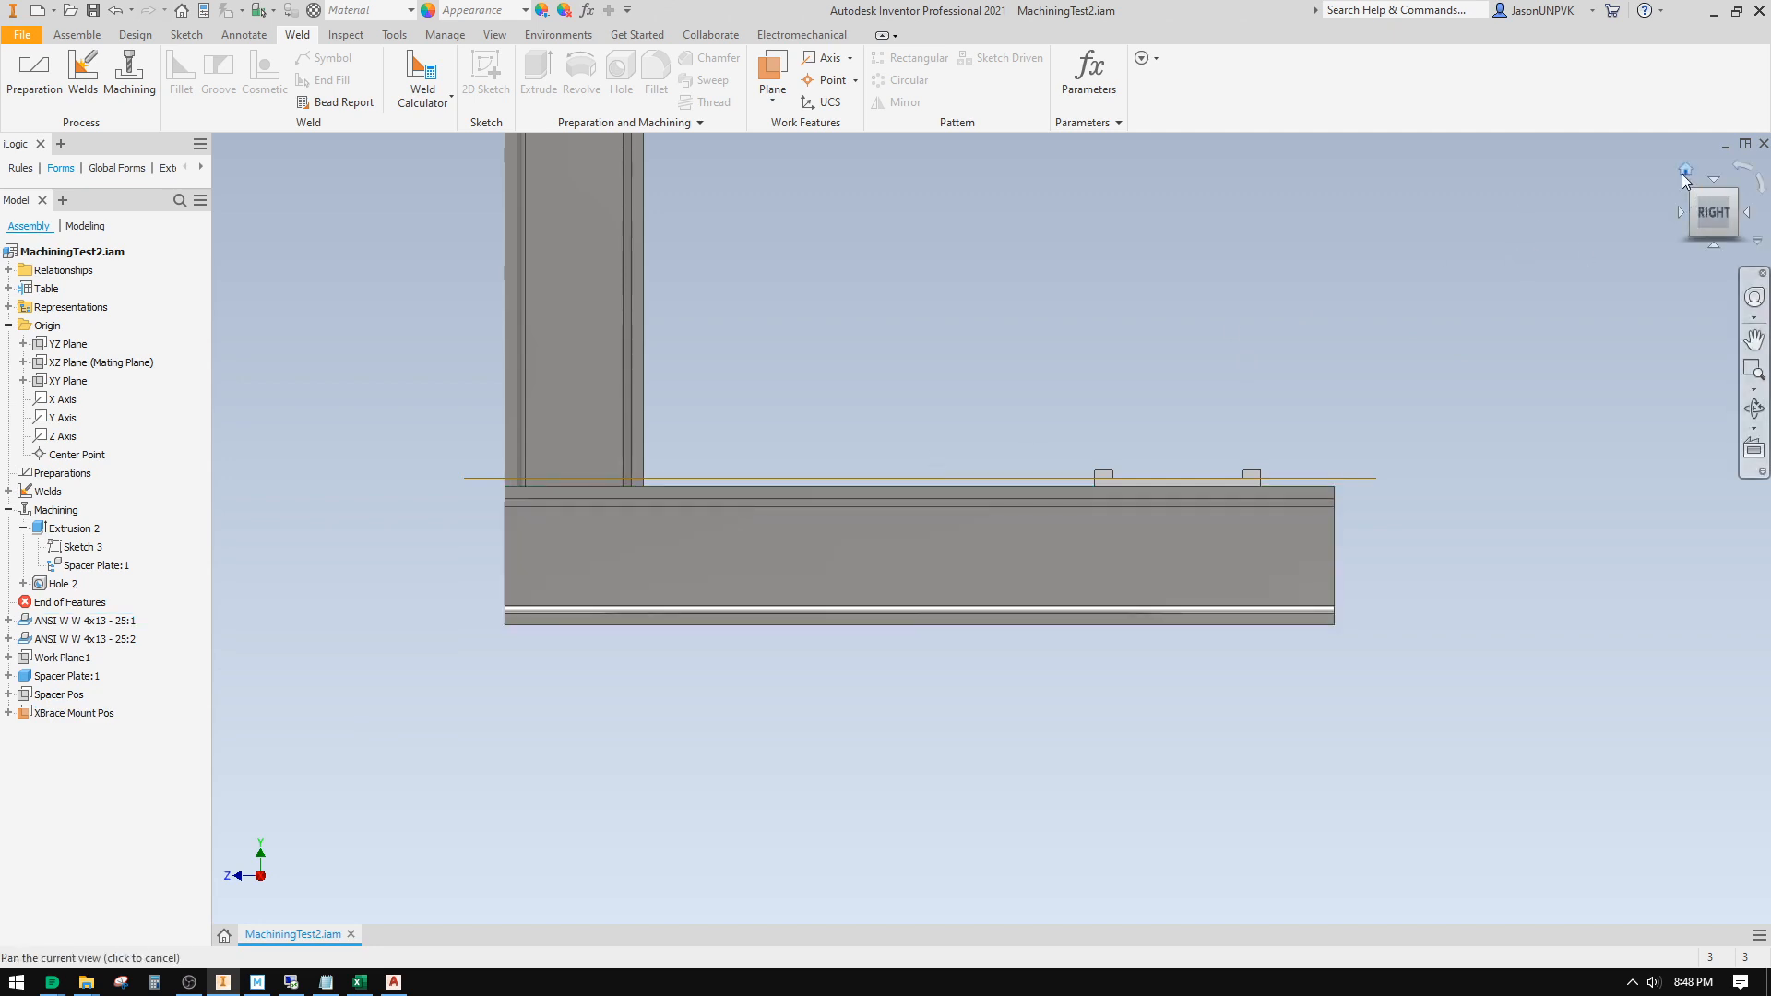
Step: Open the slot extrusion's sketch for editing and delete the 112 mm height dimension from the base reference
click(1681, 173)
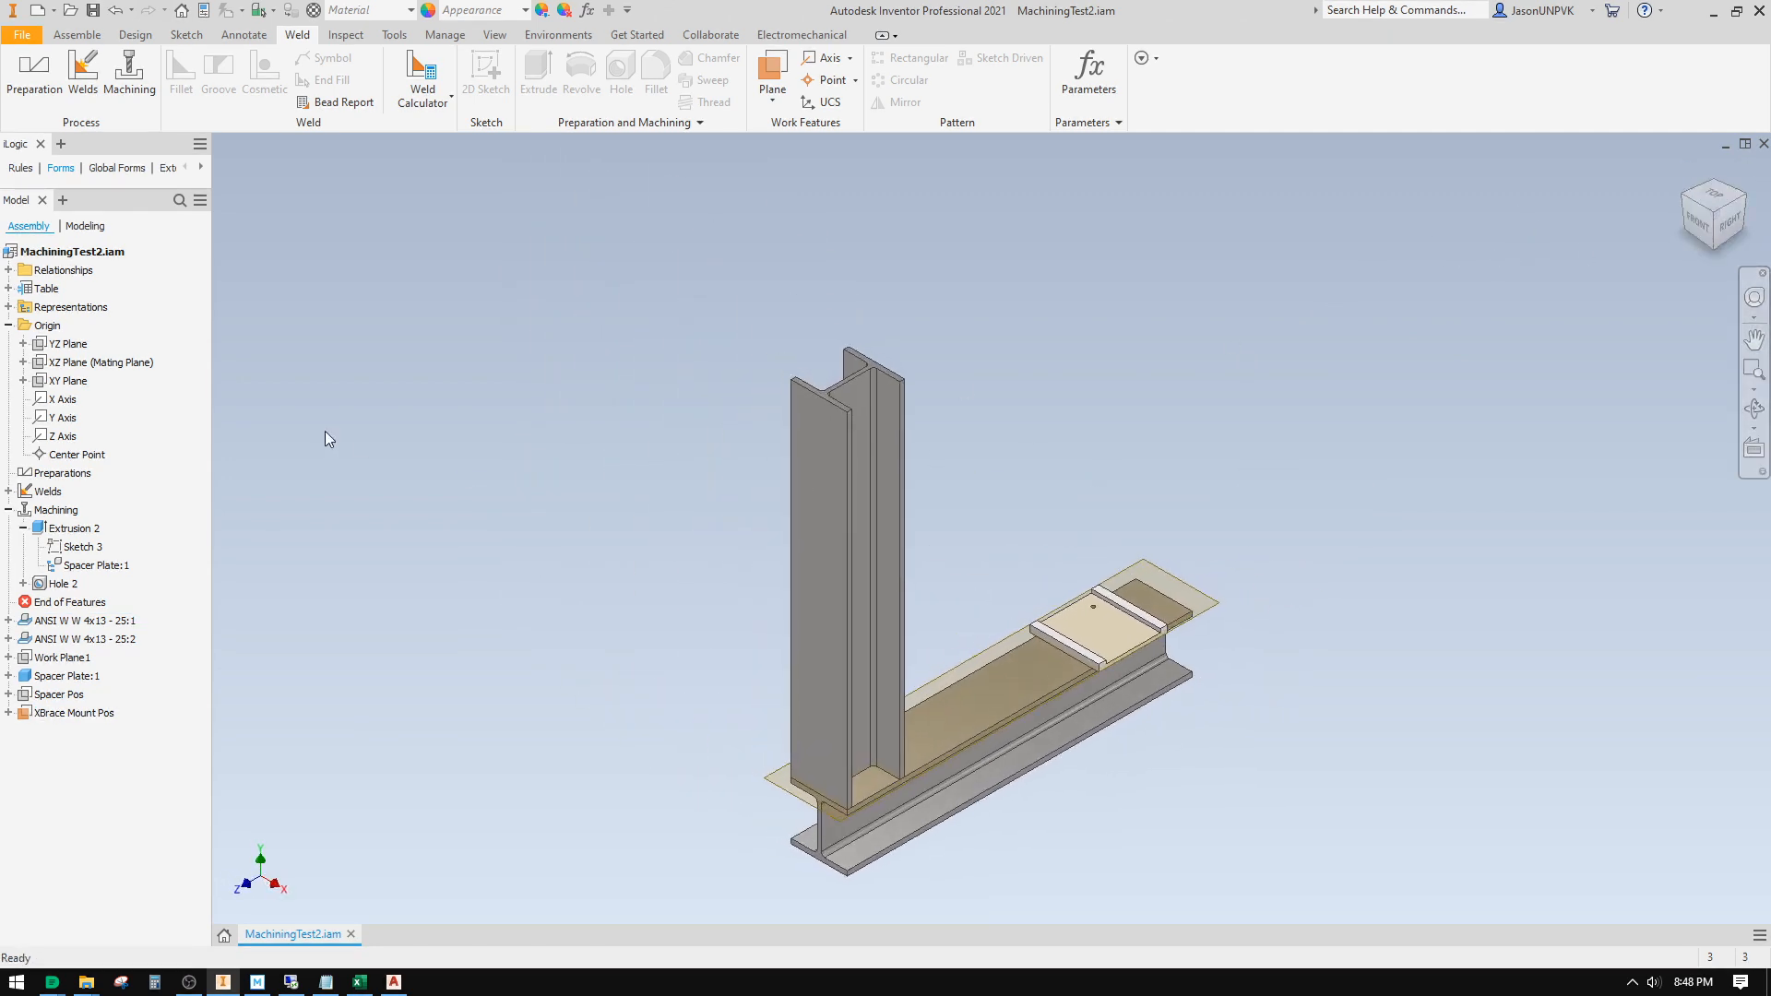
right_click(378, 426)
click(325, 452)
right_click(92, 549)
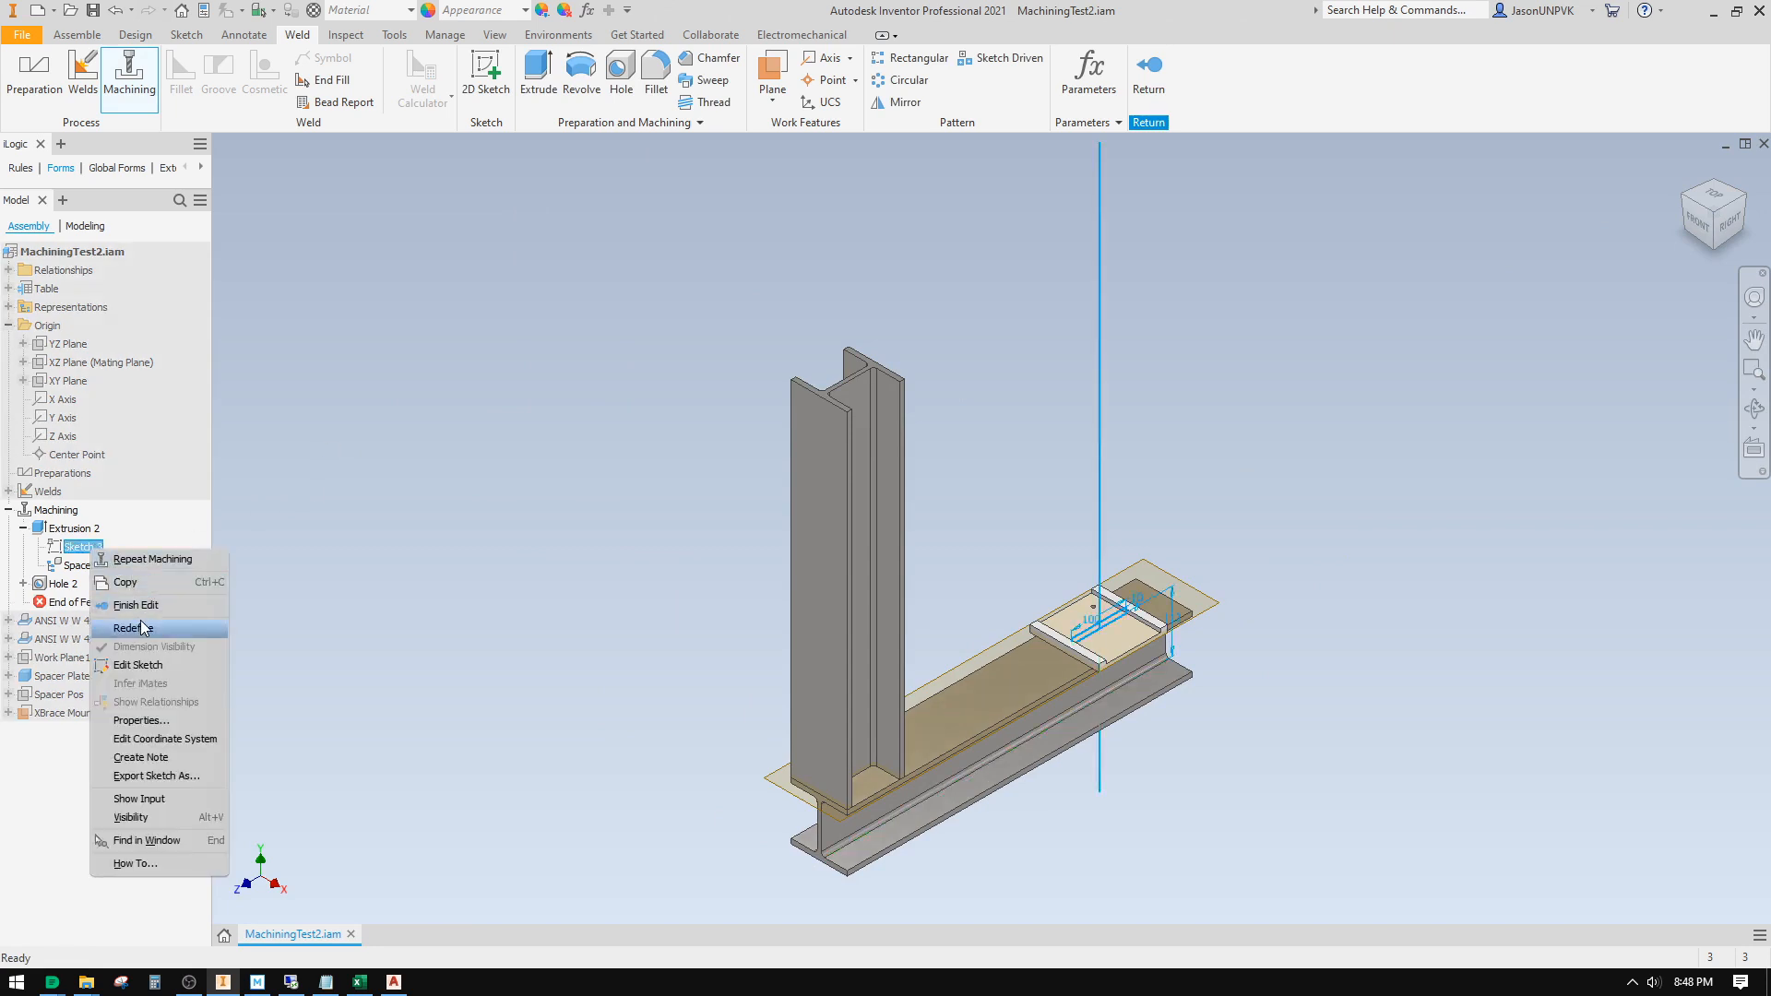
click(139, 665)
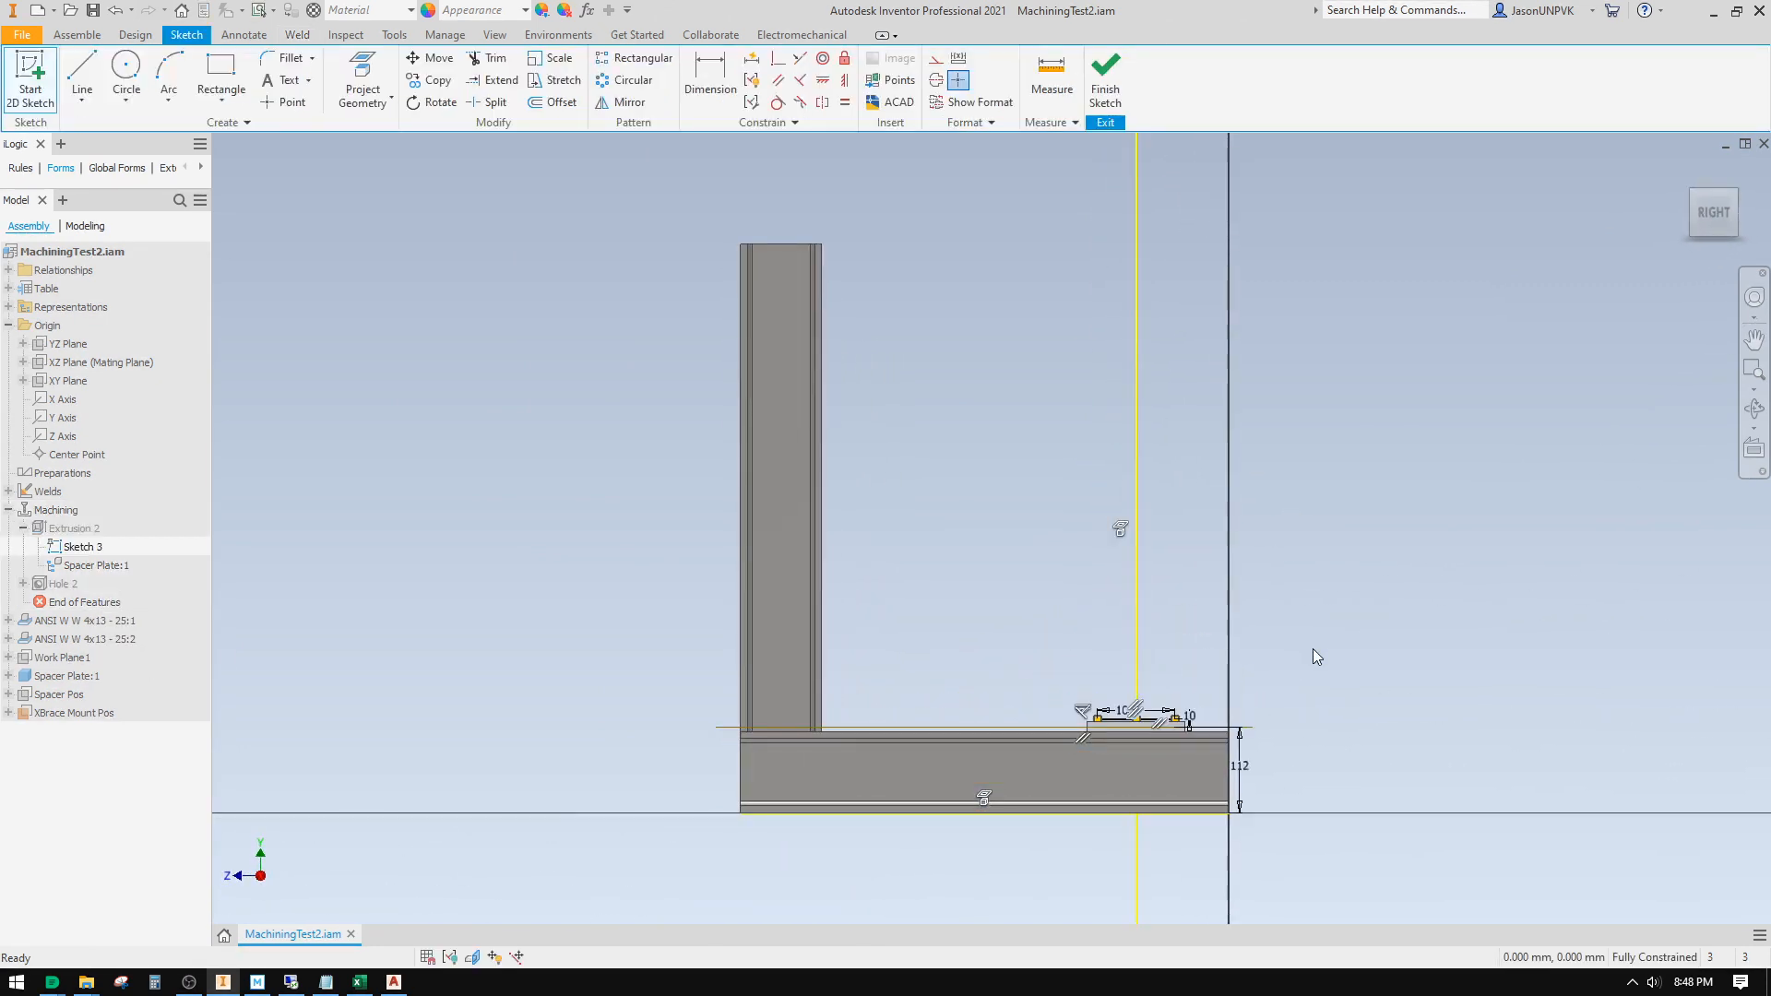
scroll(1143, 790, up, 3)
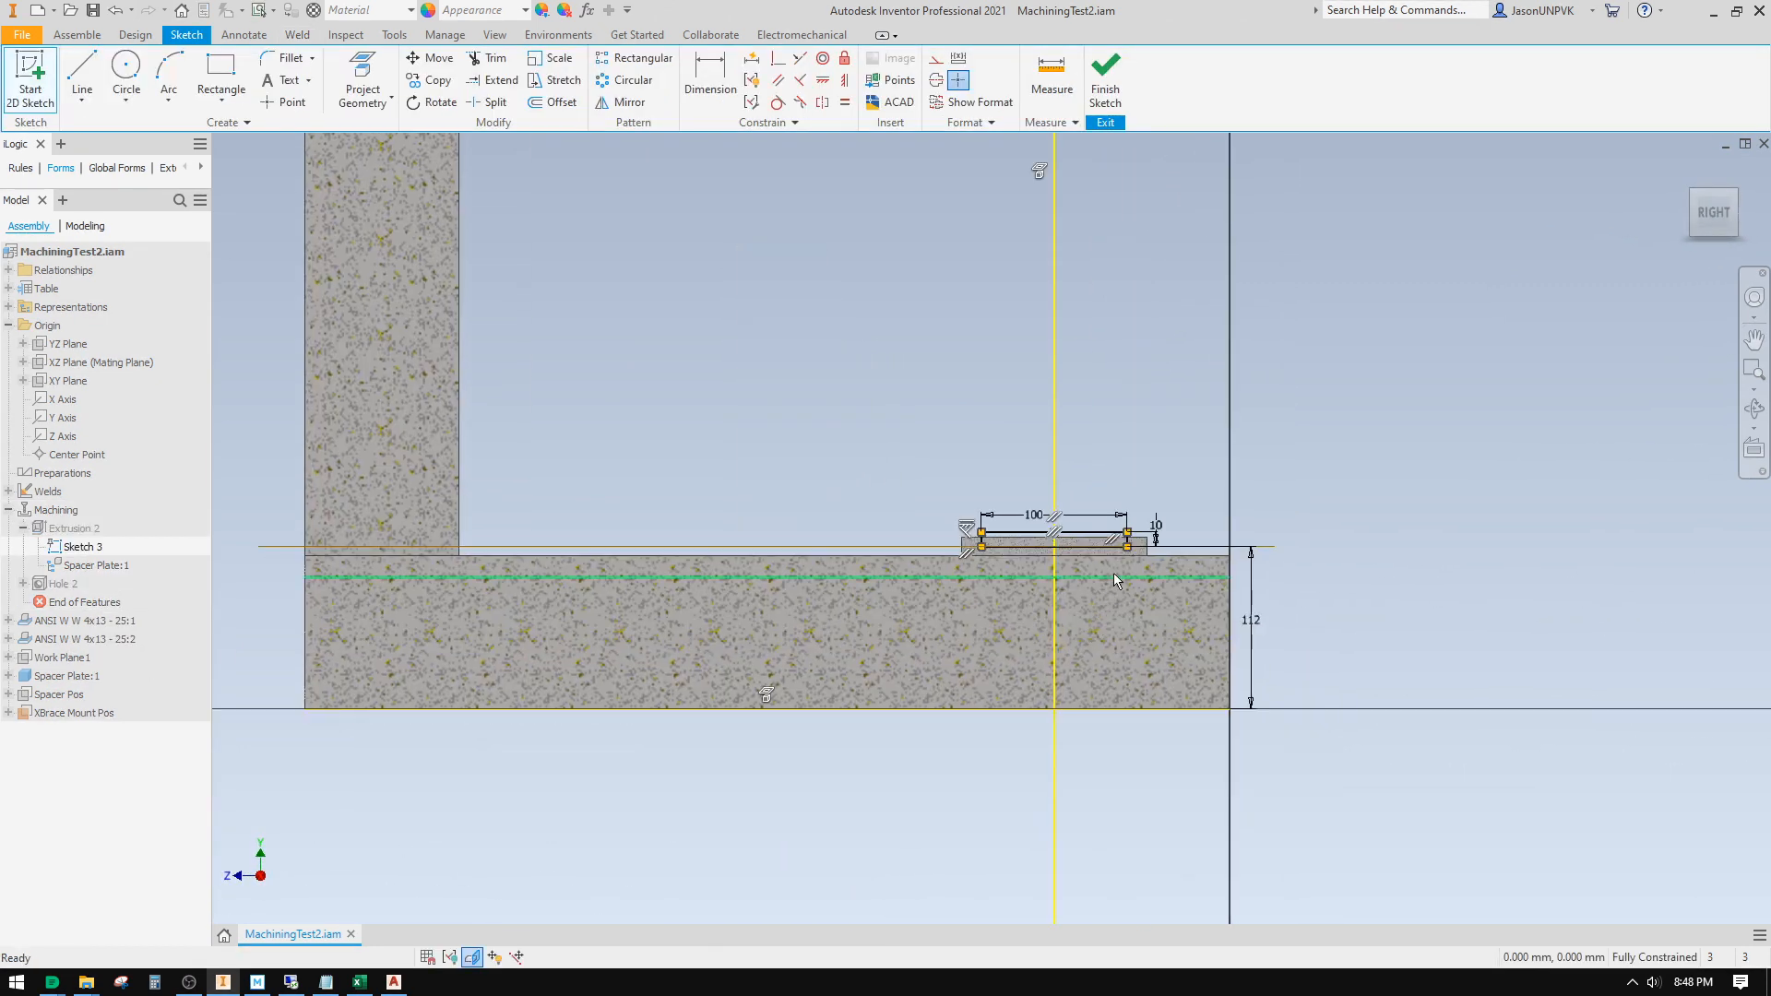
scroll(1114, 575, up, 5)
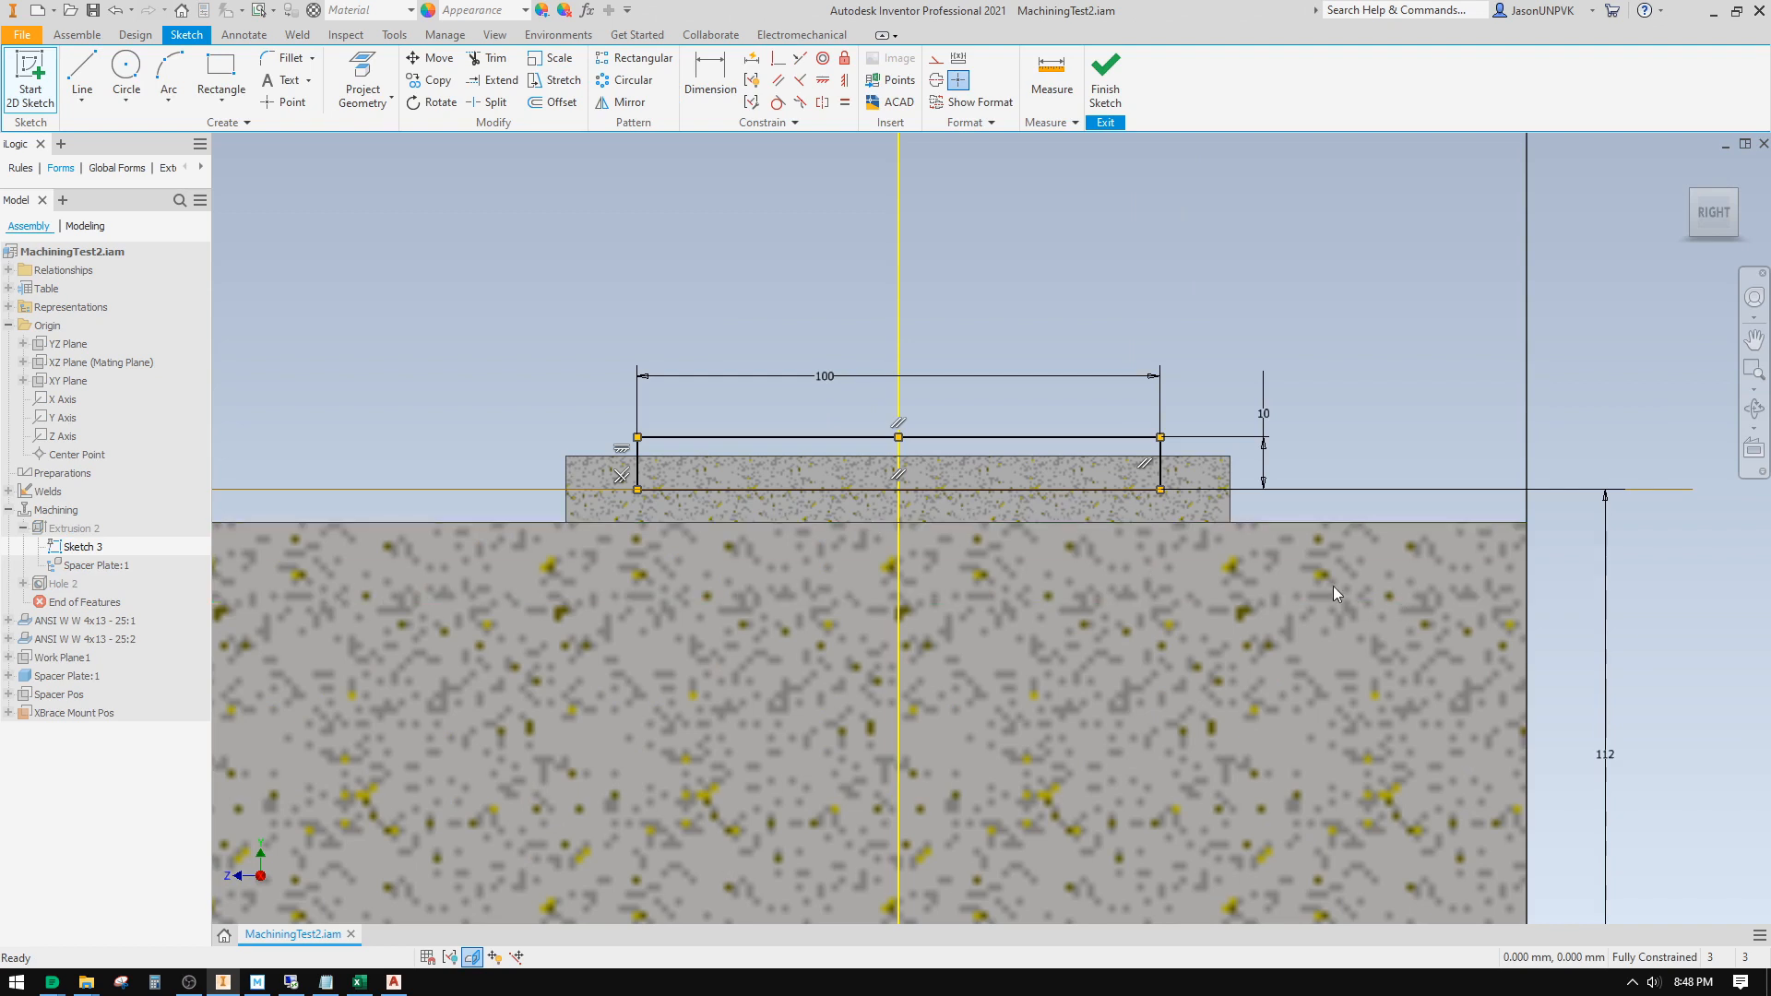
scroll(1334, 588, down, 2)
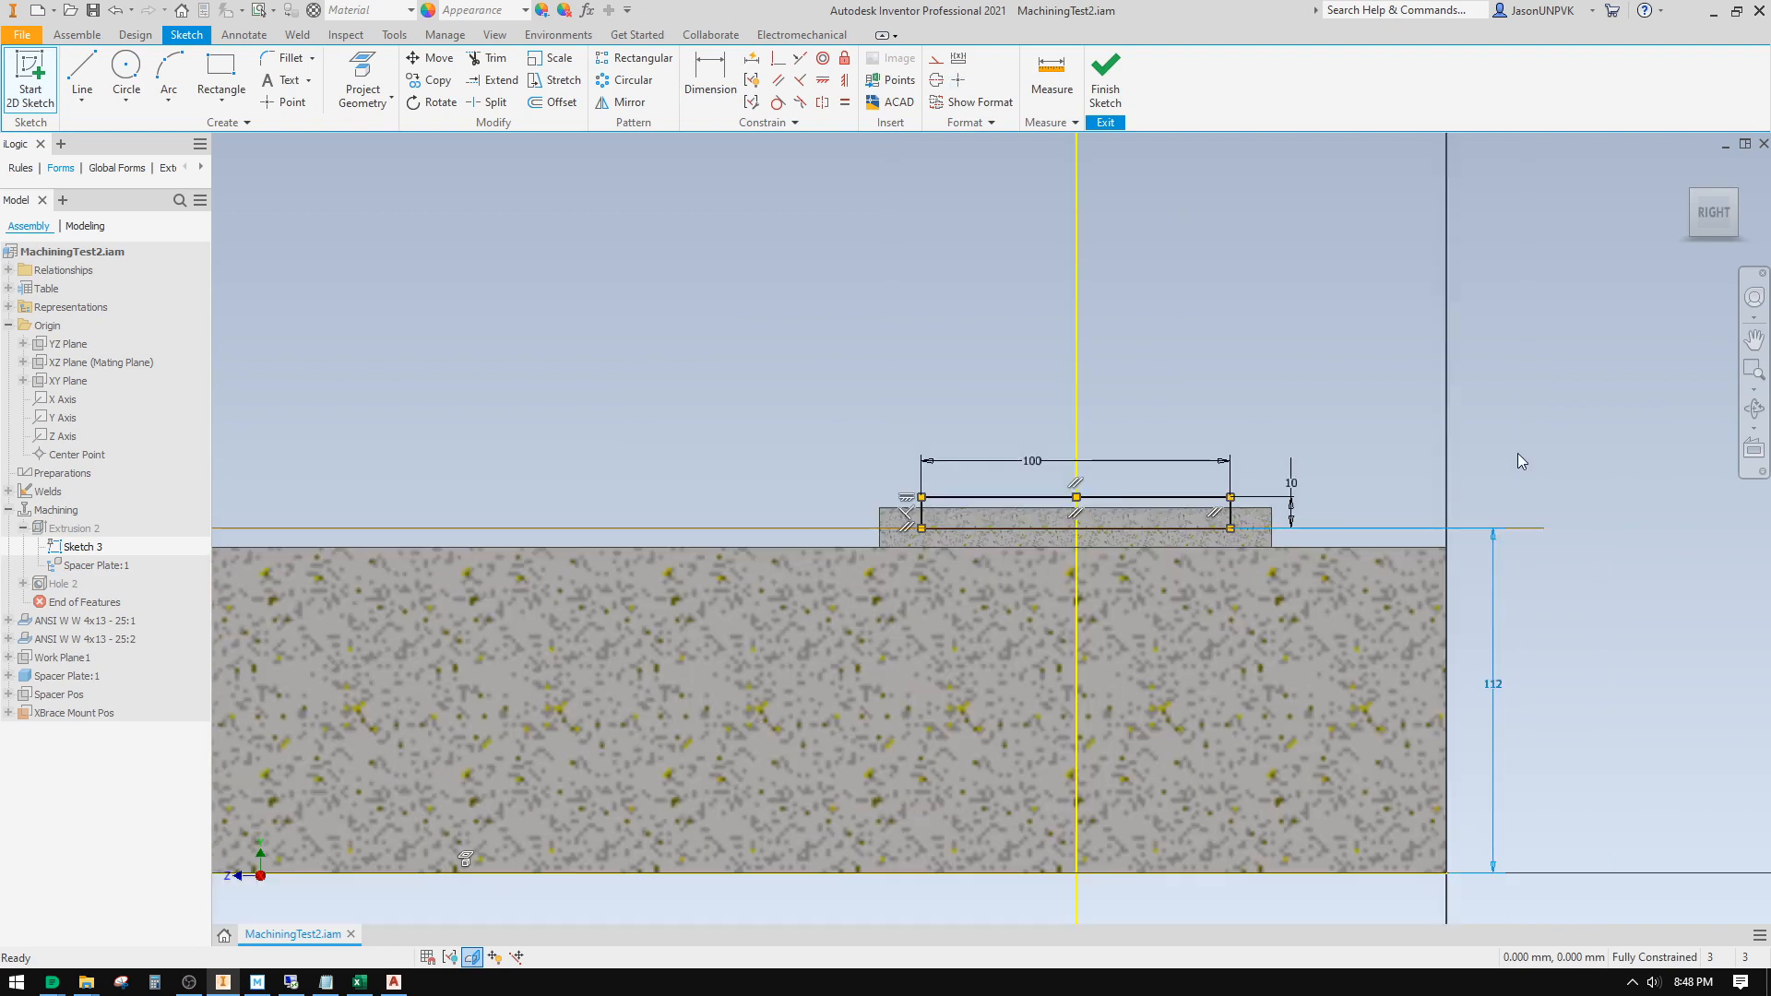
key(Delete)
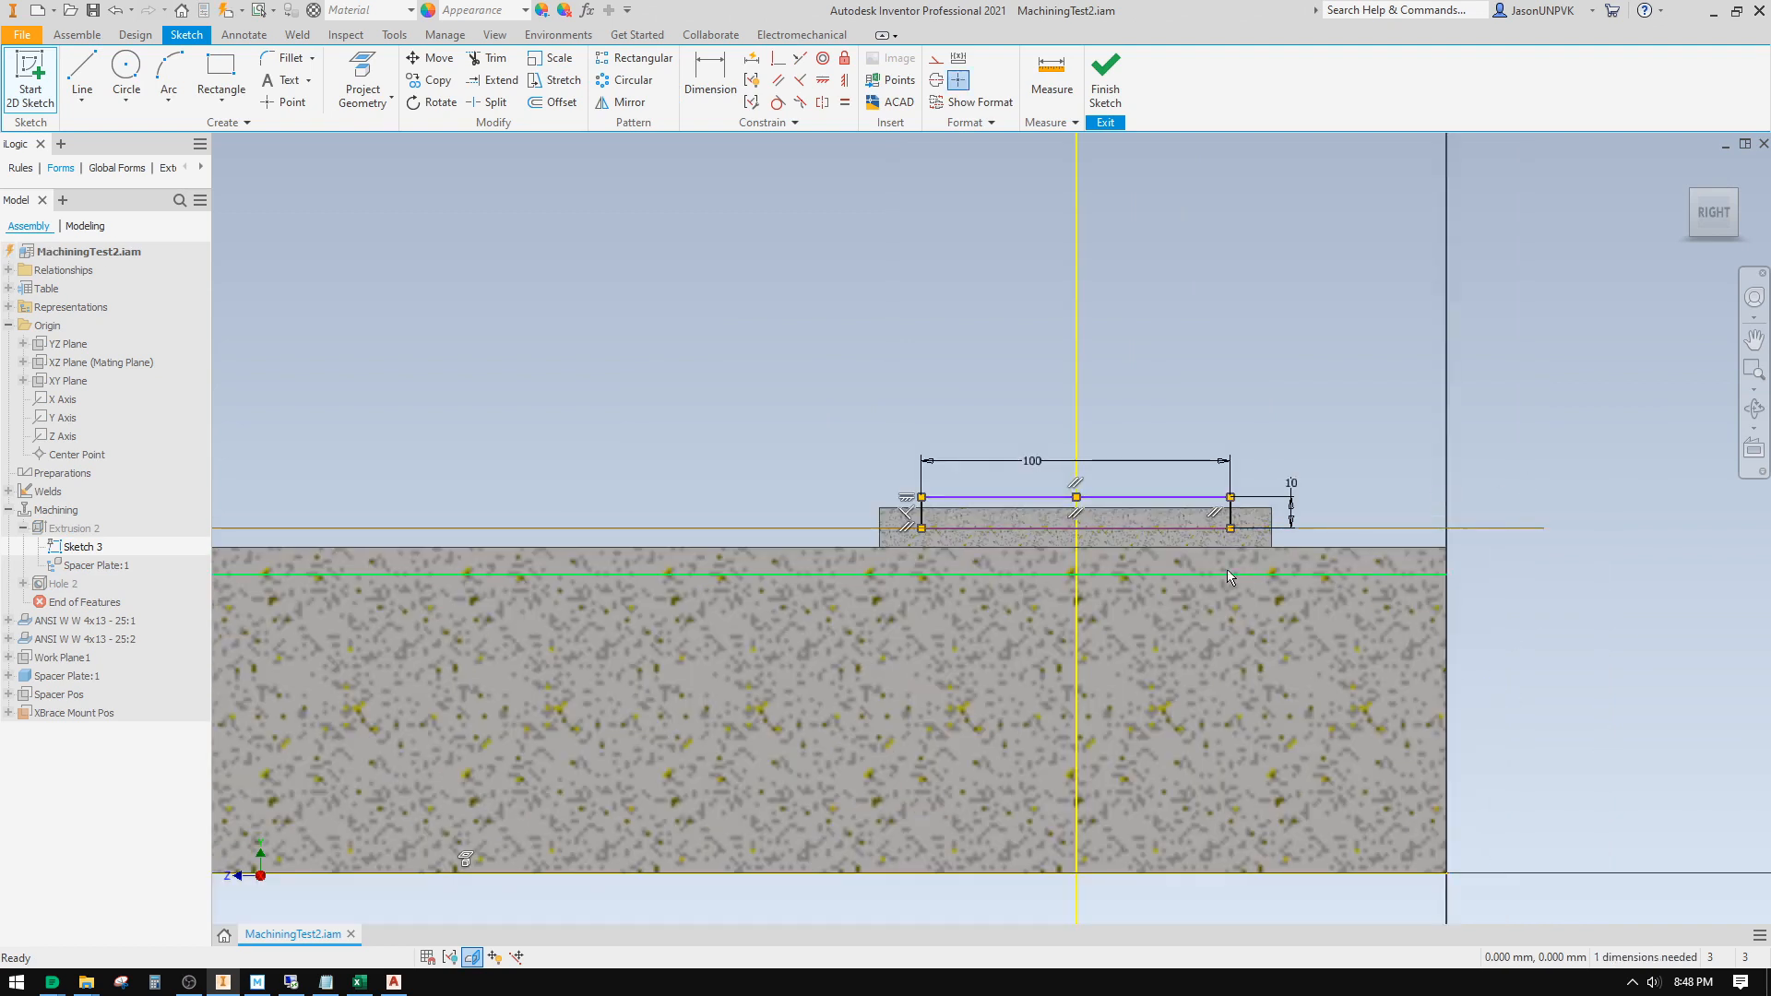
Step: Move the slot rectangle up clear of the spacer plate and project the XBrace Mount Pos plane into the sketch
drag(1201, 531, 1219, 435)
right_click(1330, 290)
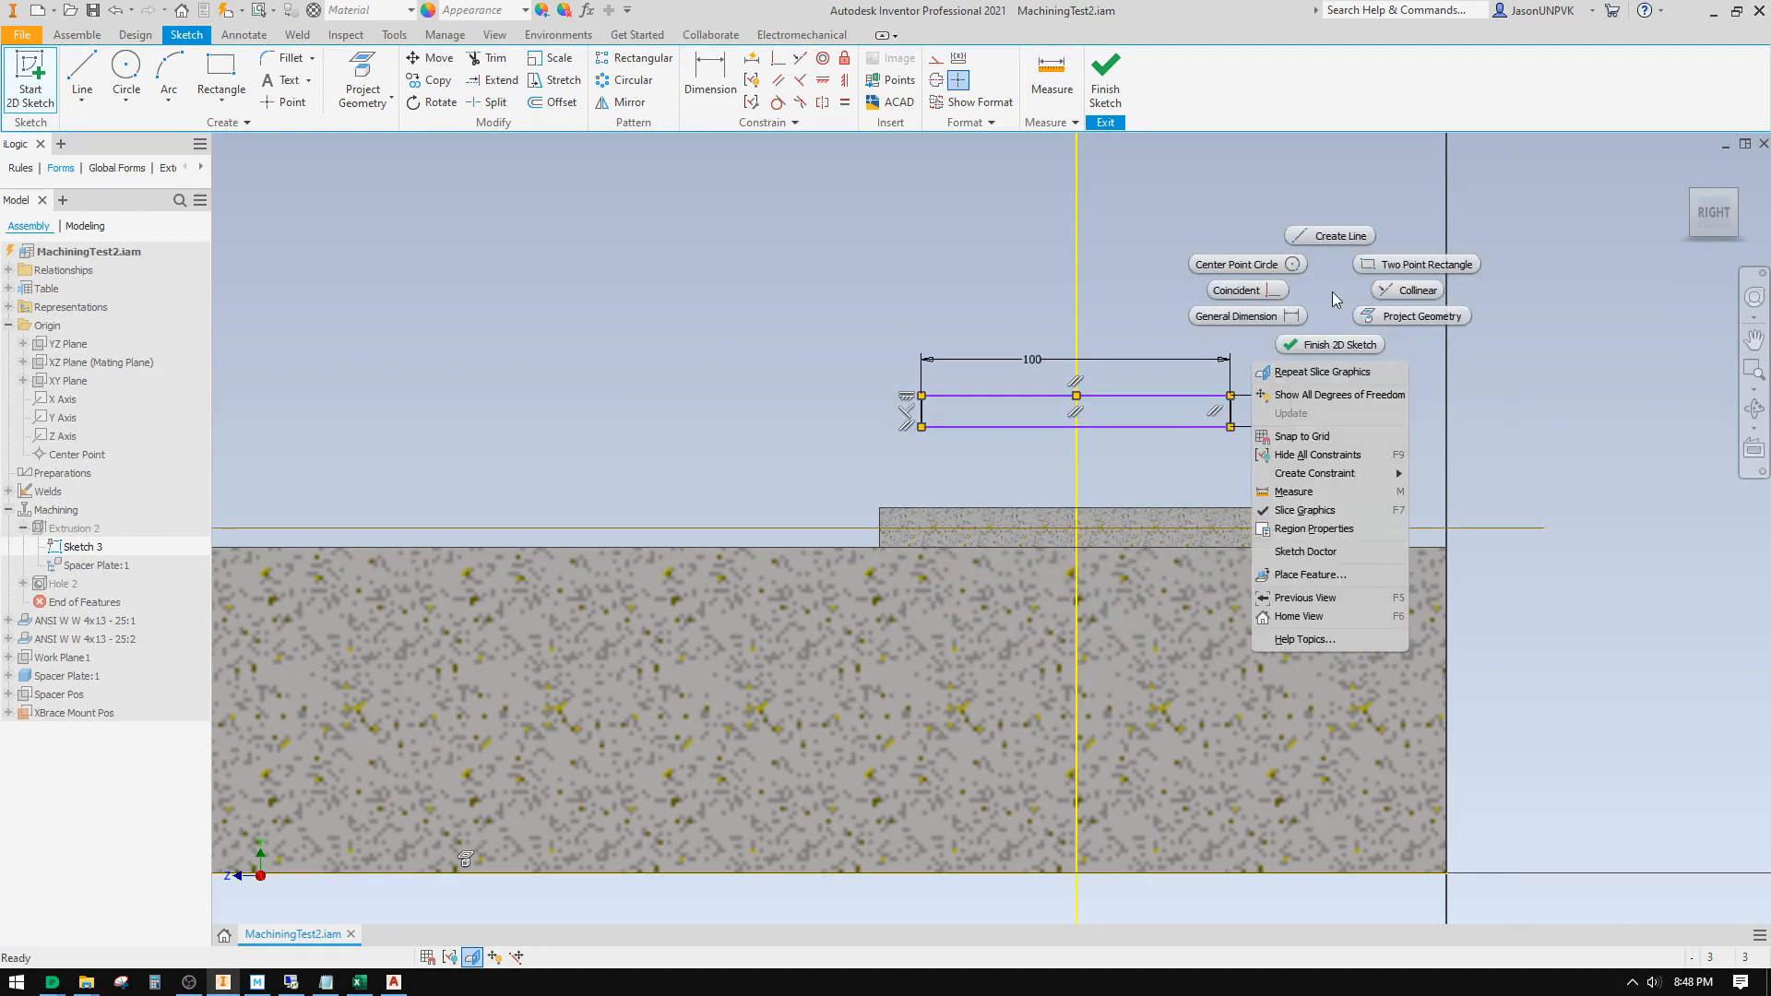
click(1395, 317)
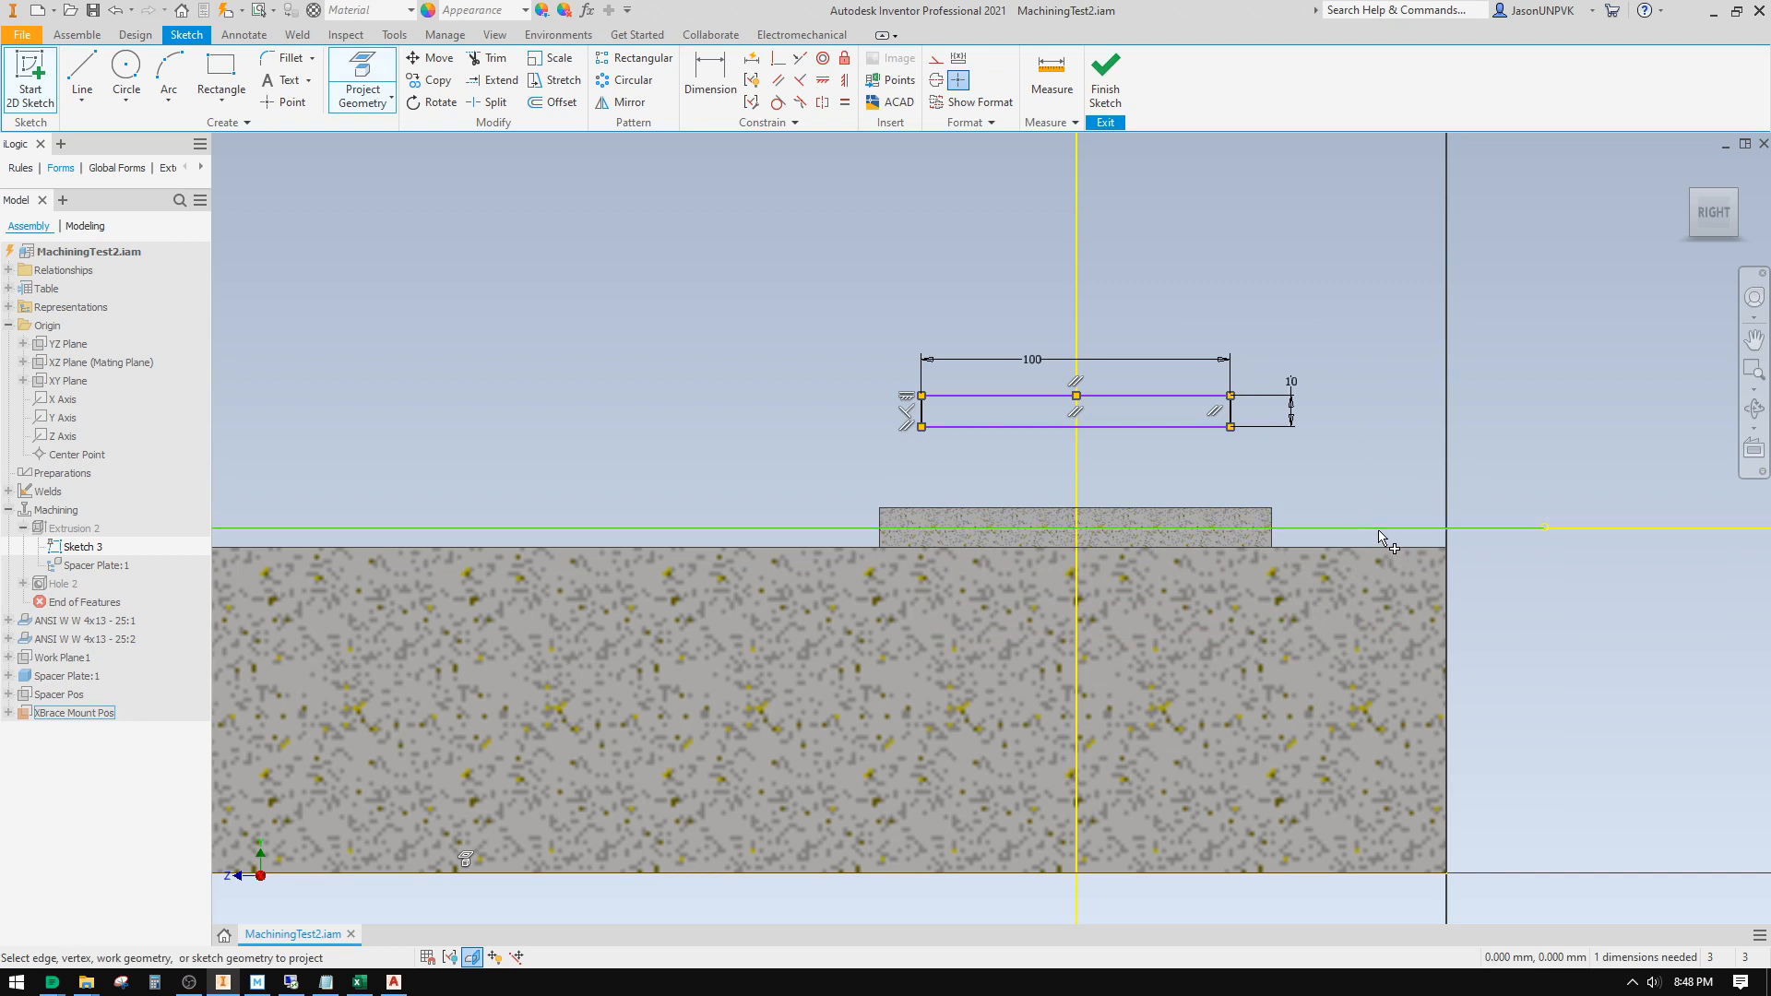
right_click(1376, 442)
click(1438, 444)
right_click(1363, 444)
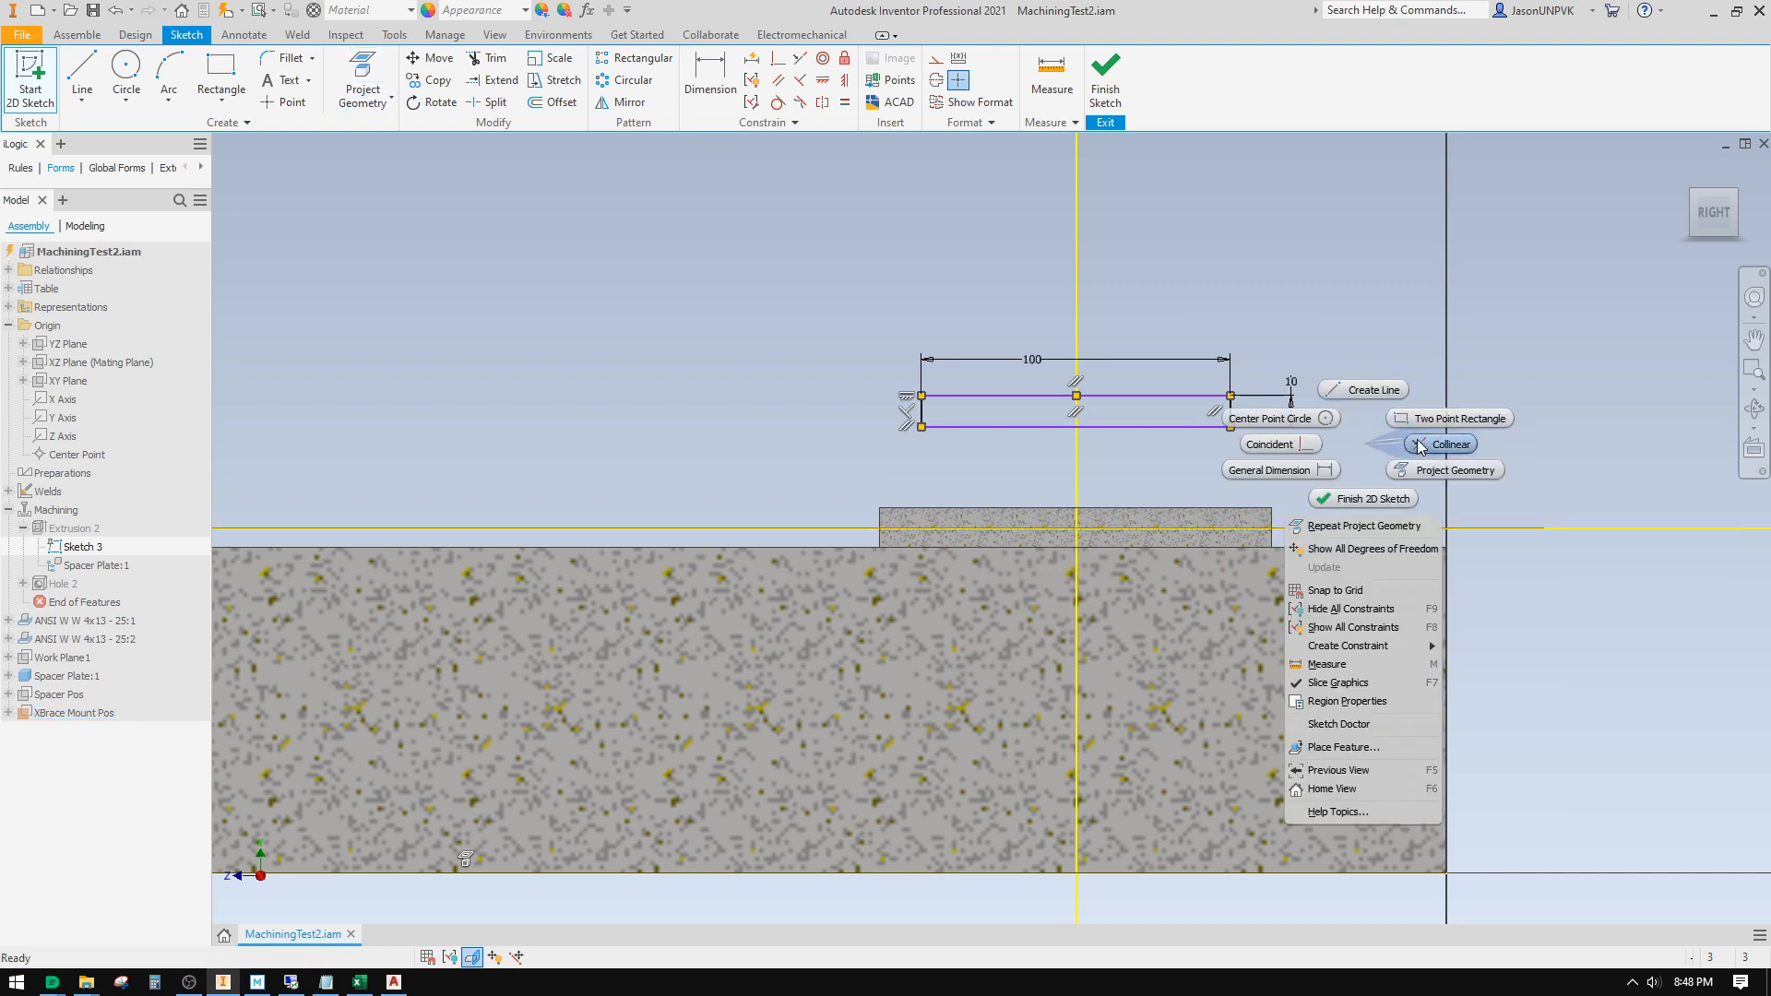
click(1199, 441)
click(1184, 436)
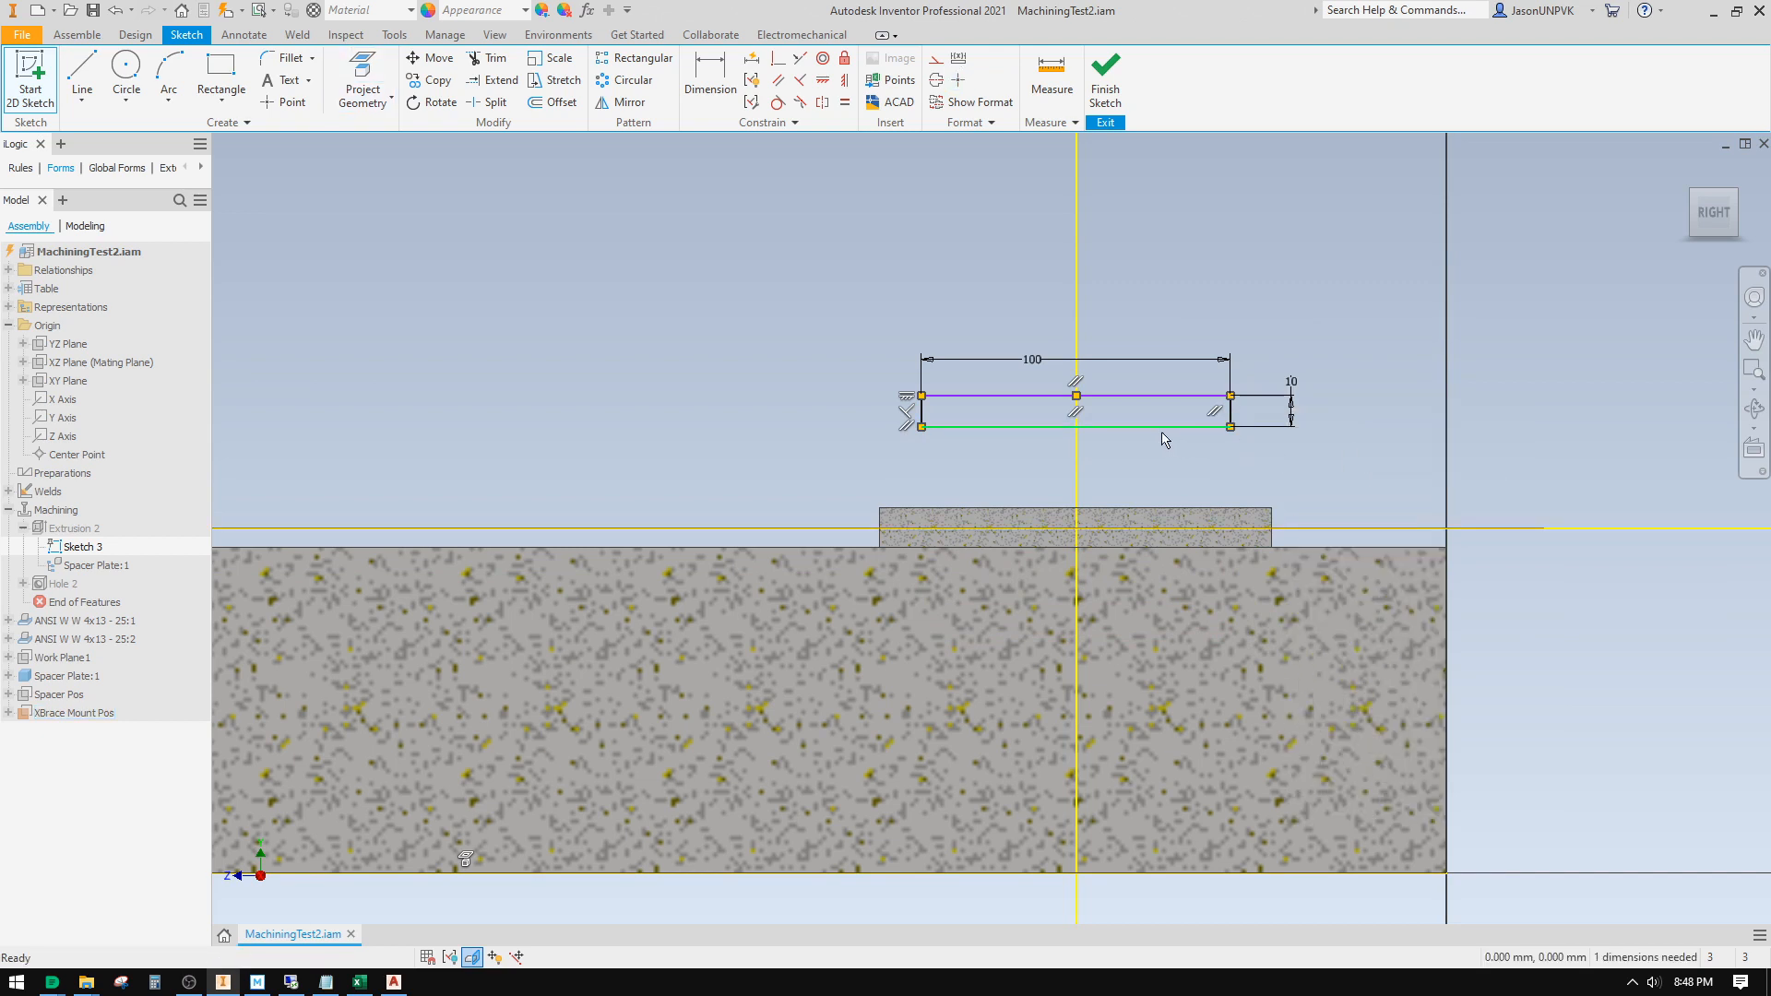
click(1482, 528)
right_click(1383, 451)
click(1371, 452)
click(1371, 449)
Step: Make the slot rectangle's bottom edge collinear with the projected XBrace Mount Pos plane and end the constraint command
right_click(1371, 394)
click(1429, 401)
click(1188, 431)
click(1502, 528)
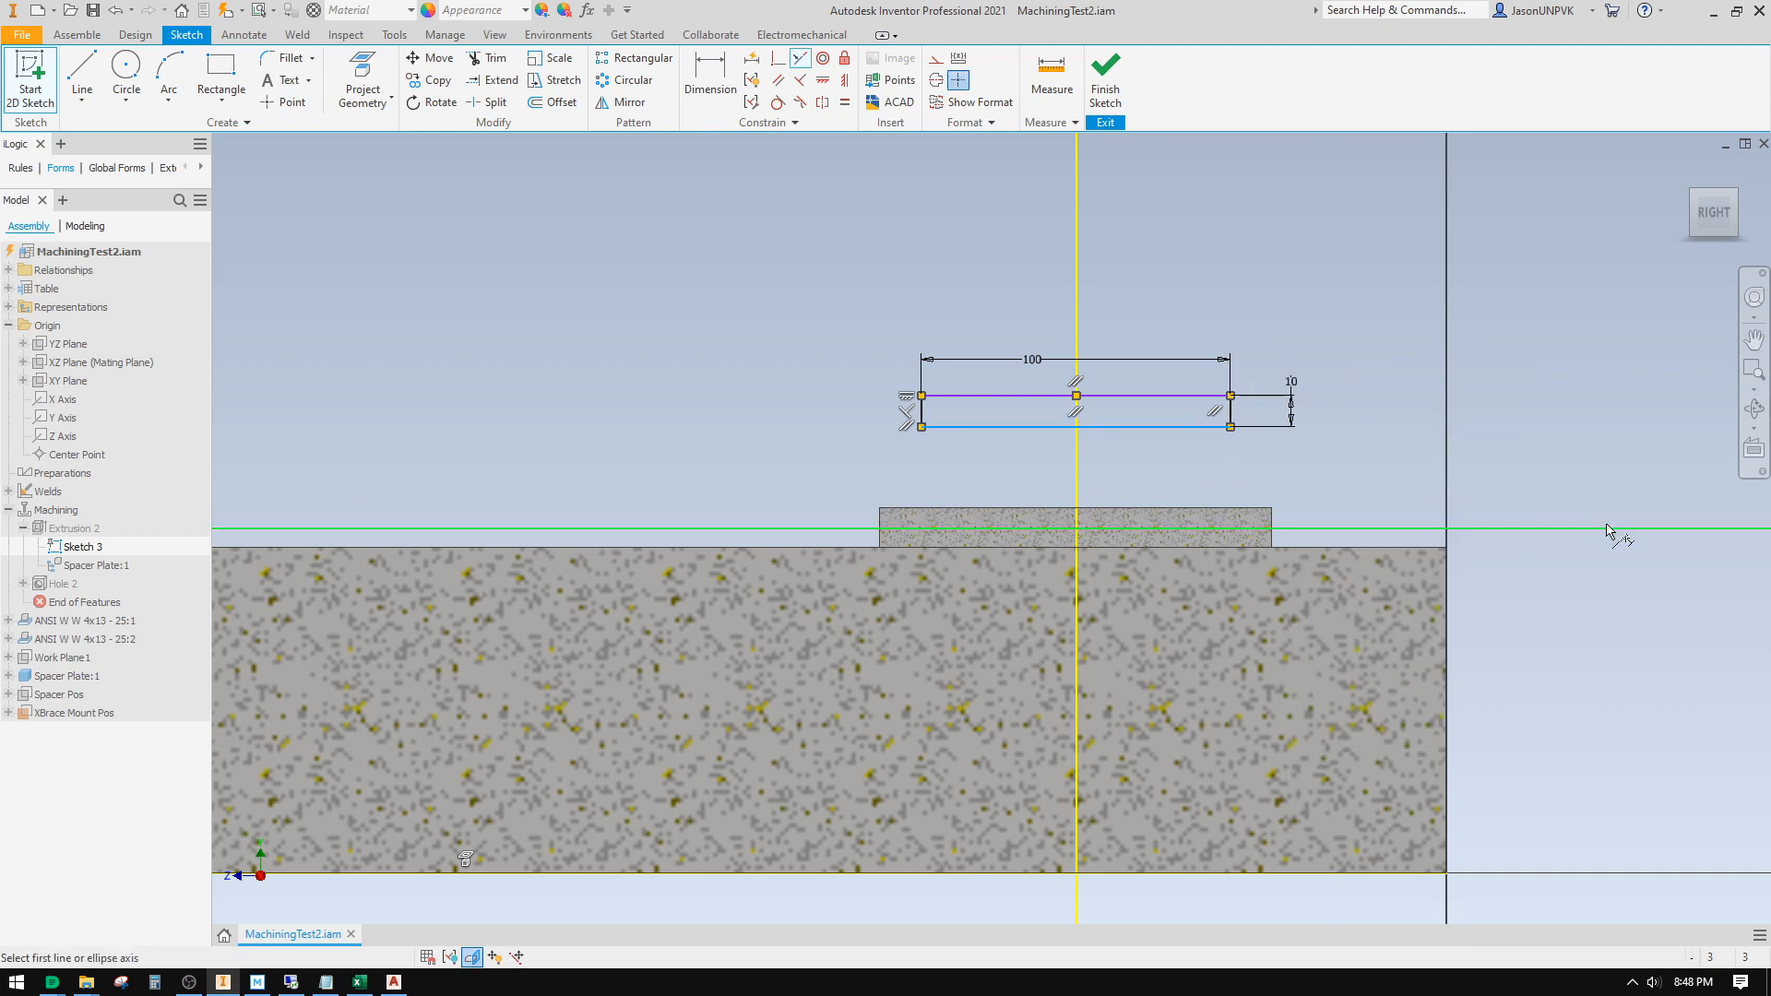
right_click(1293, 348)
click(1340, 346)
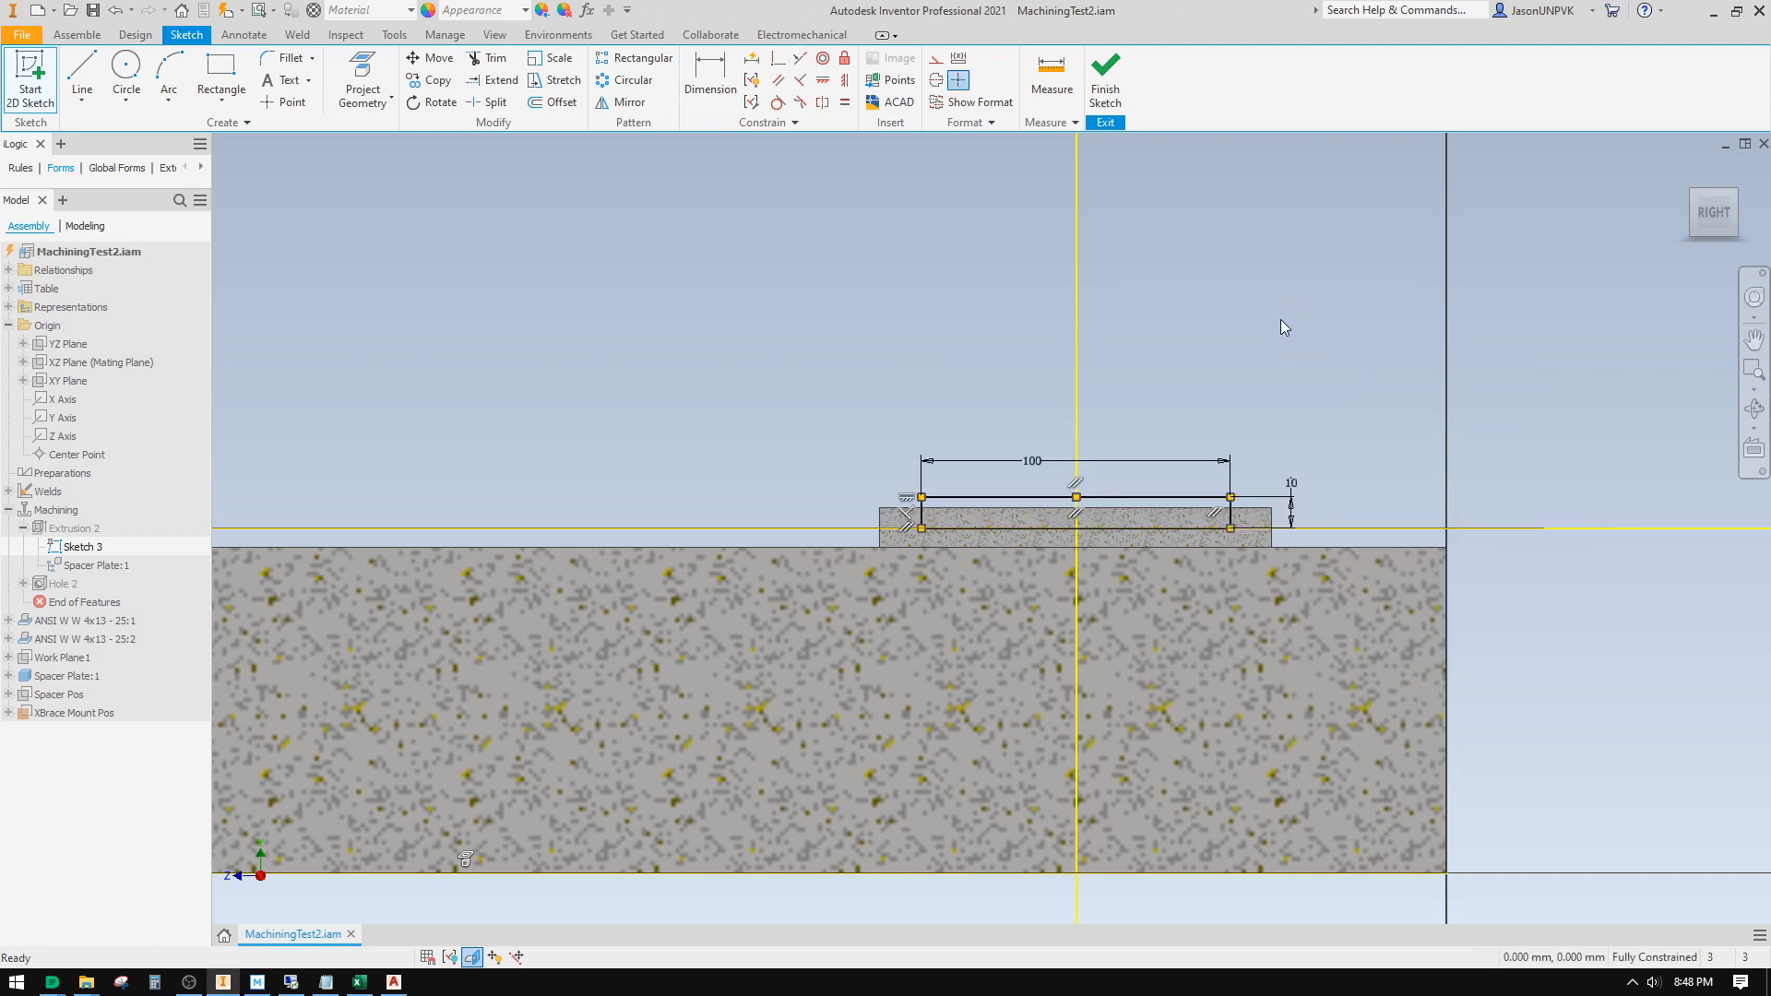
Step: Finish the slot sketch and redefine the Hole 2 sketch onto the XBrace Mount Pos work plane
click(1106, 76)
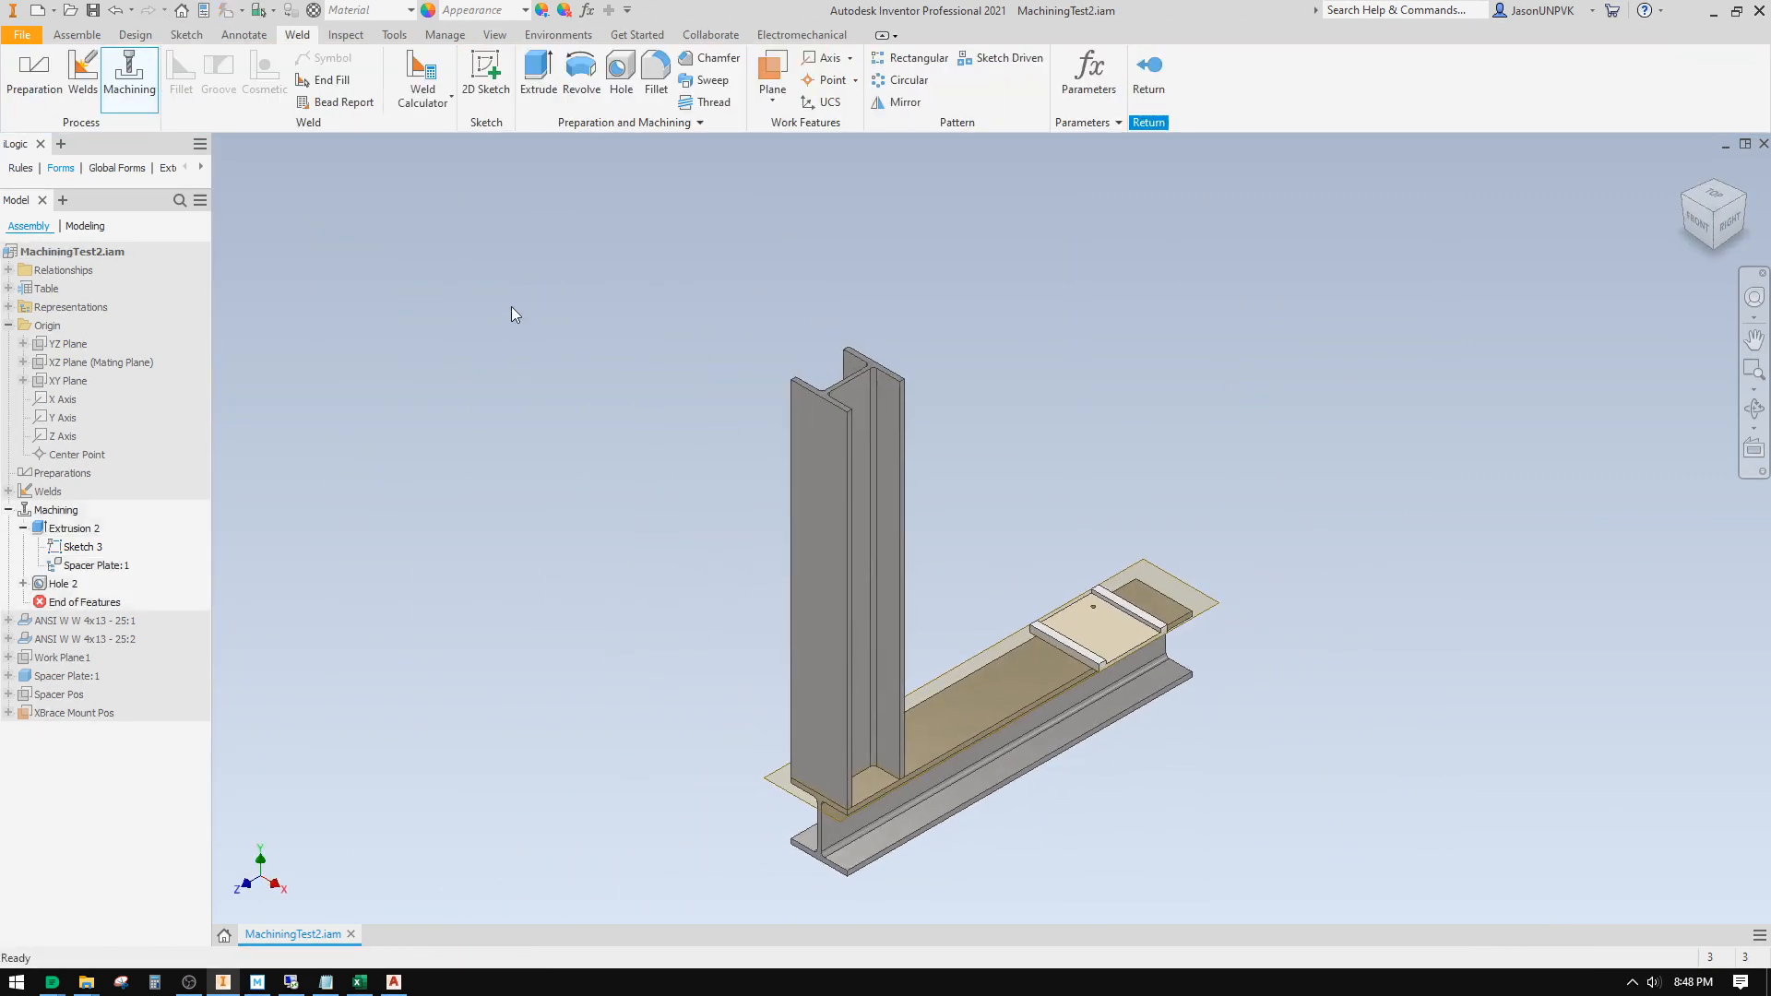
click(48, 585)
right_click(44, 585)
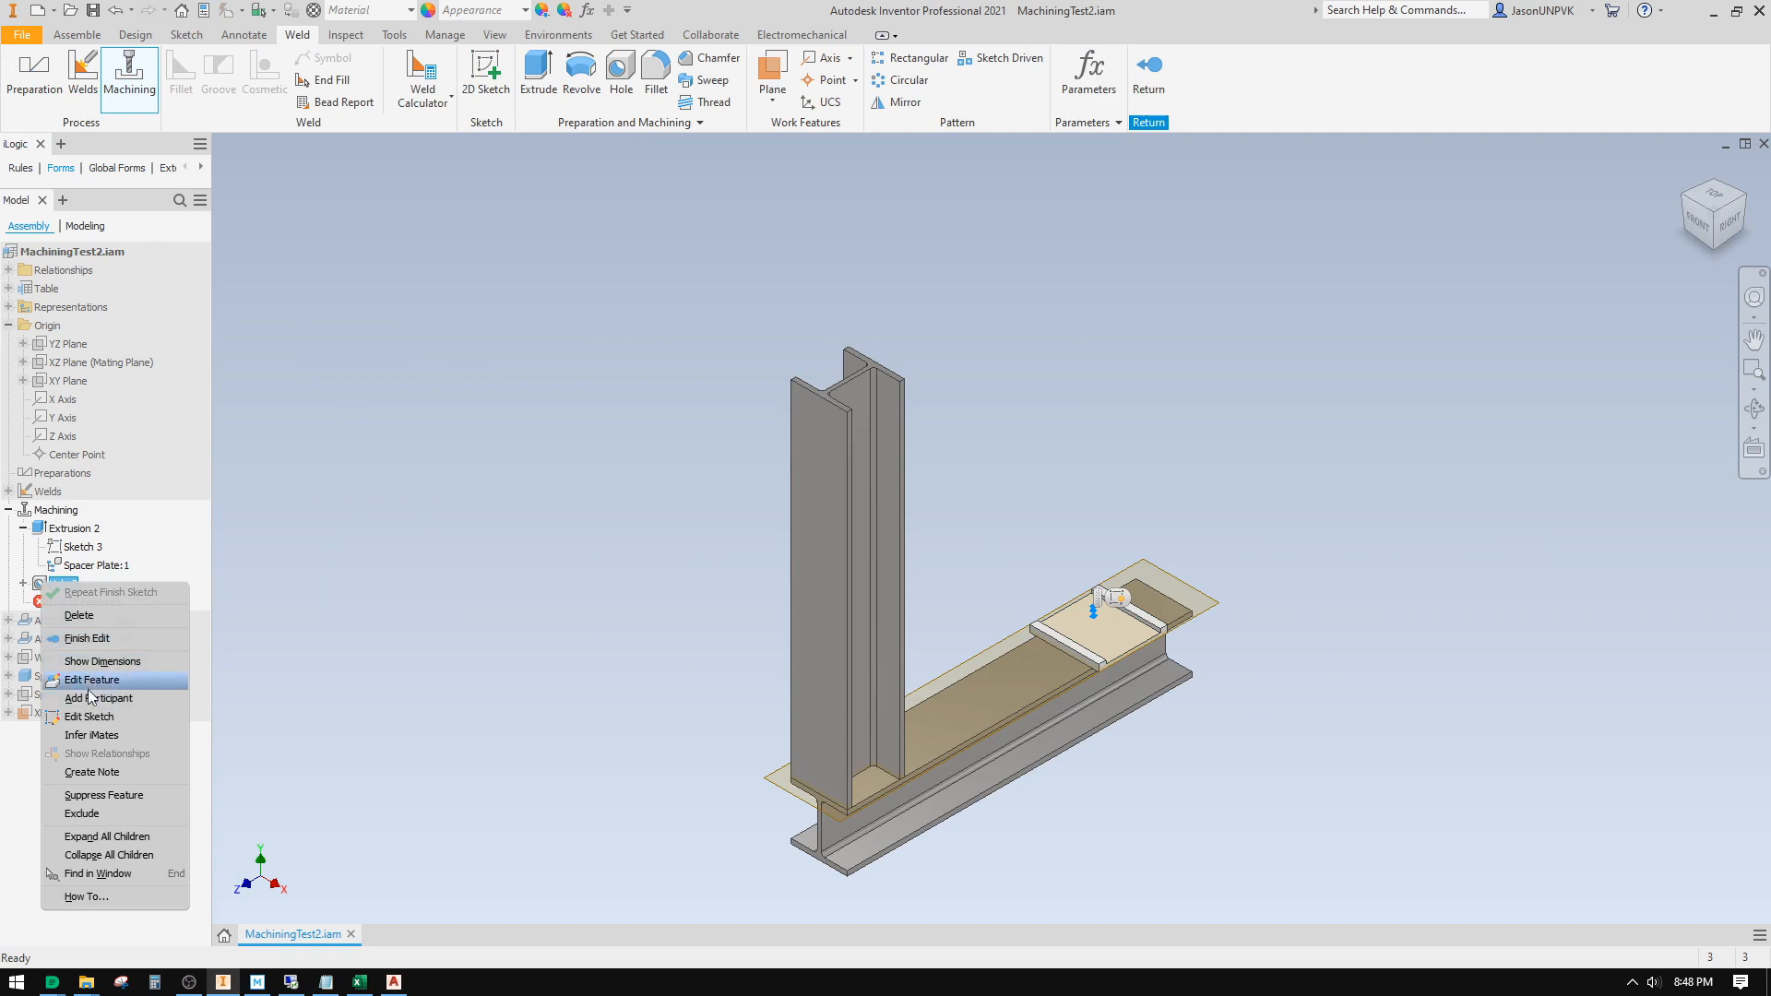
click(461, 555)
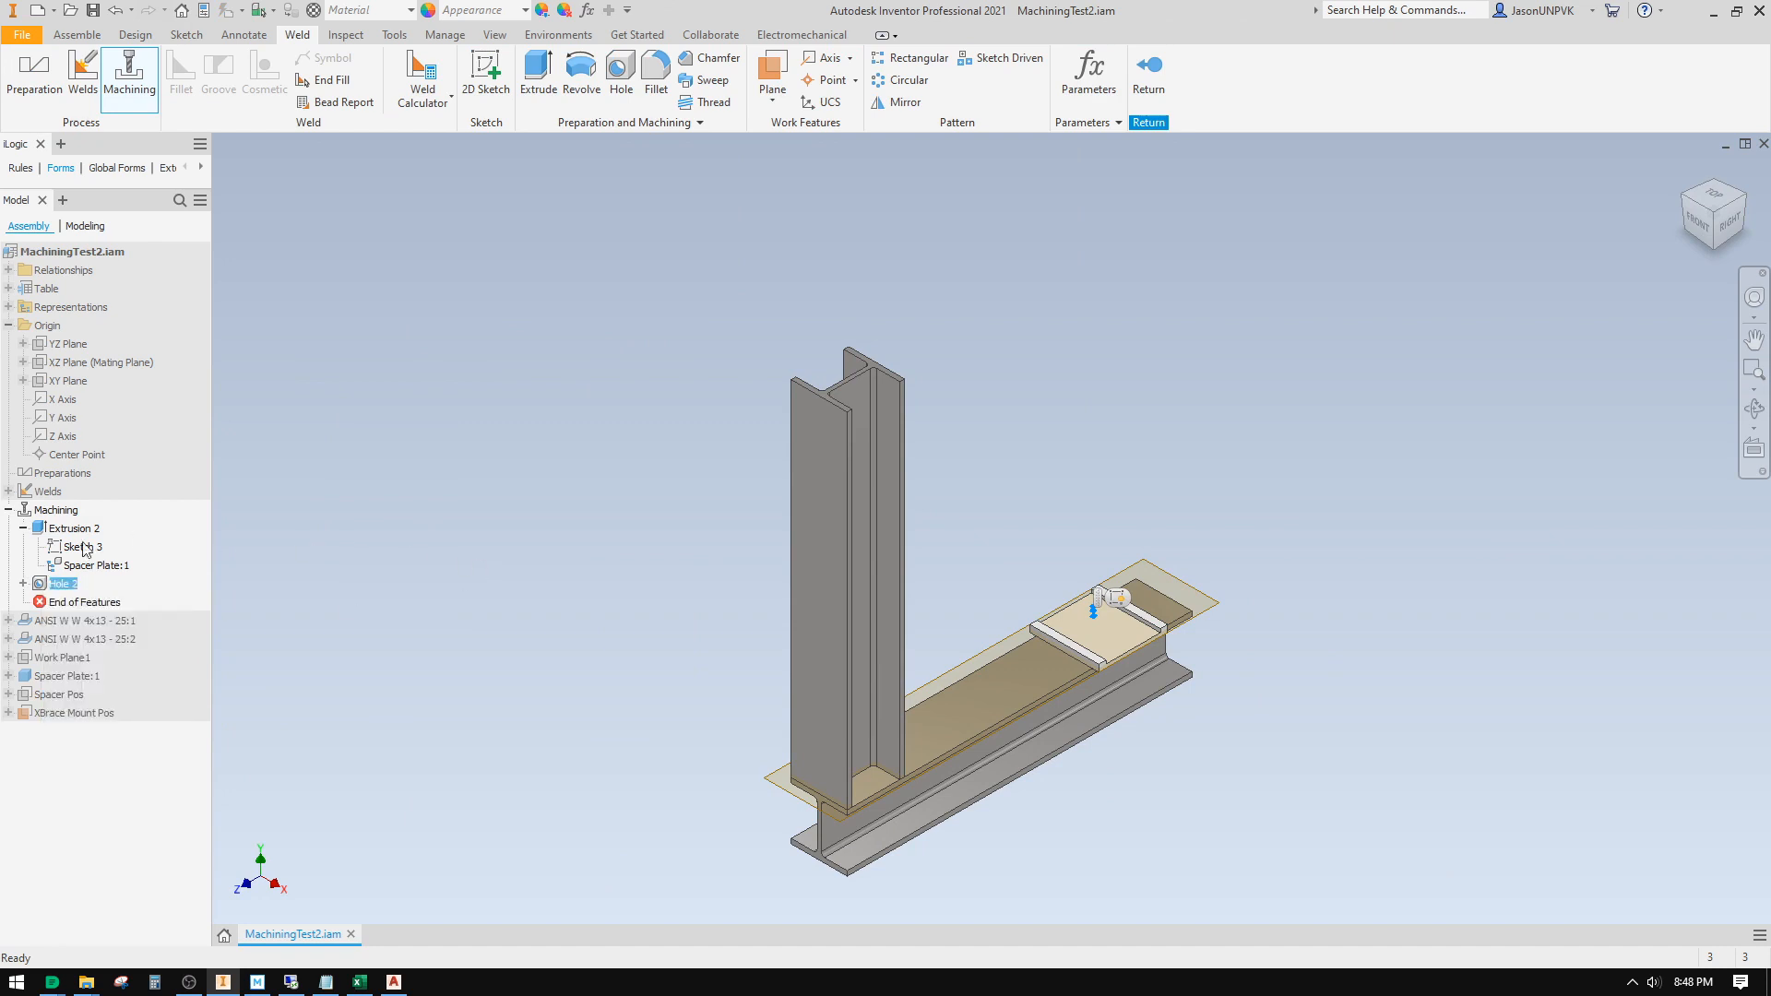
click(23, 583)
click(81, 602)
right_click(83, 605)
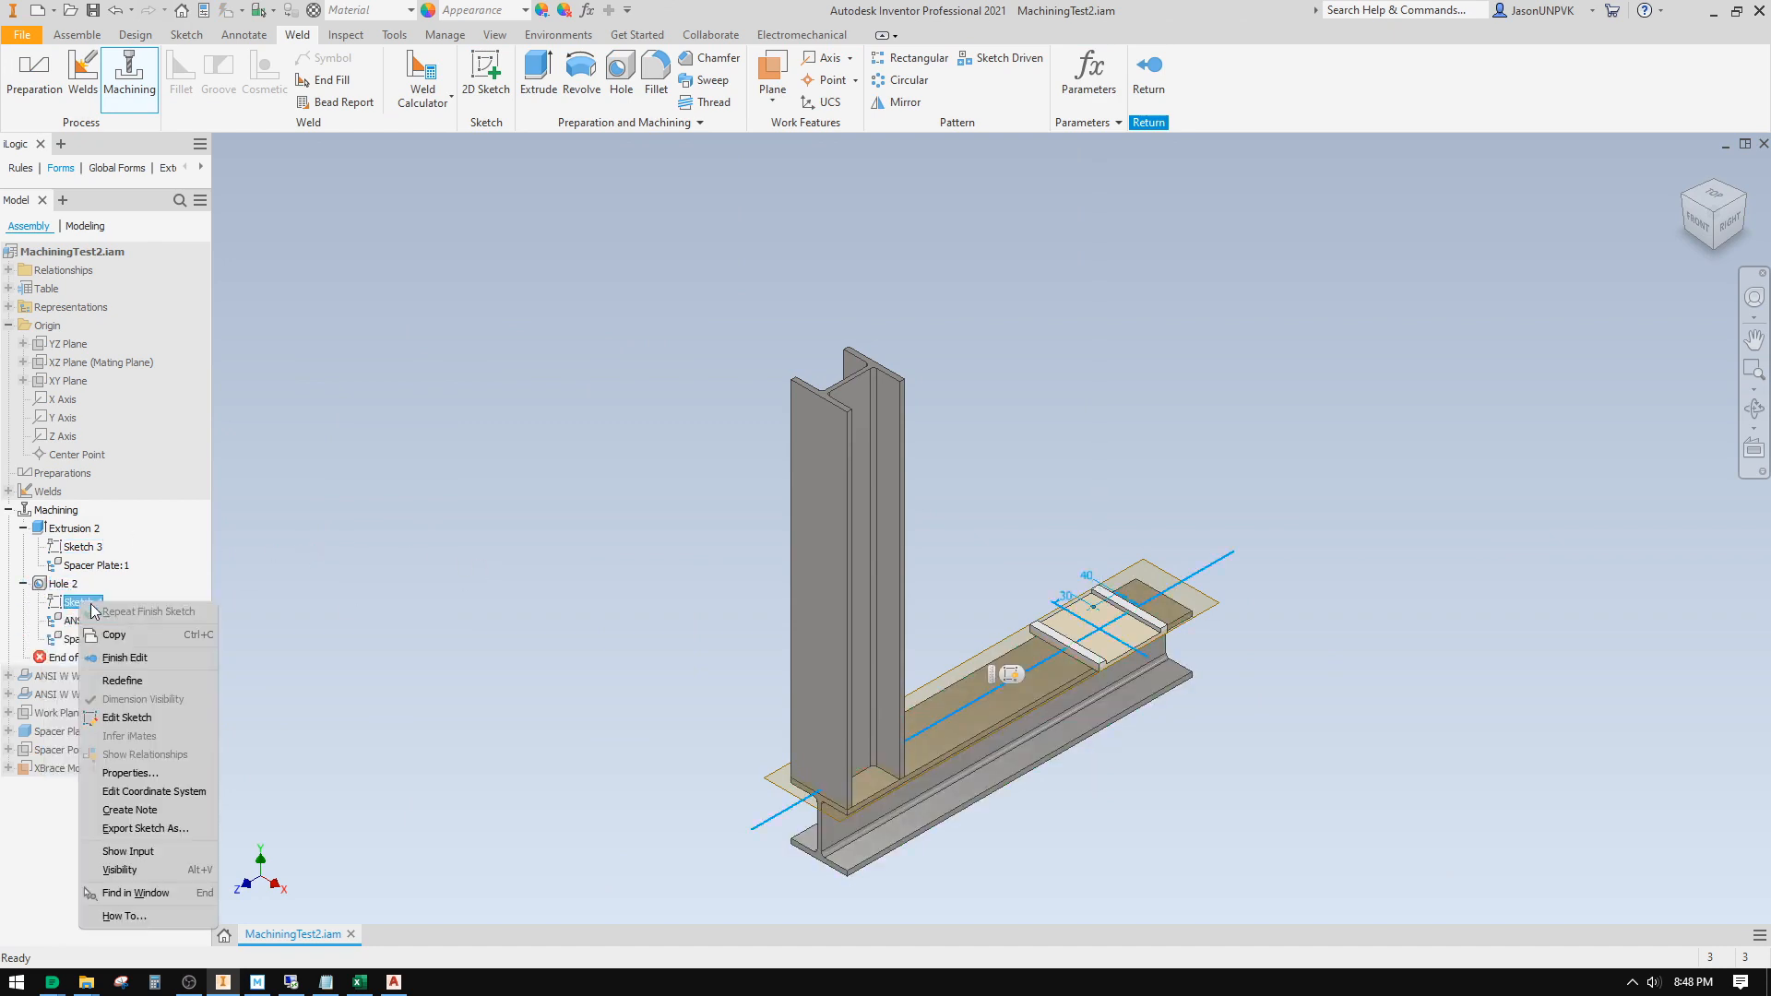
click(133, 692)
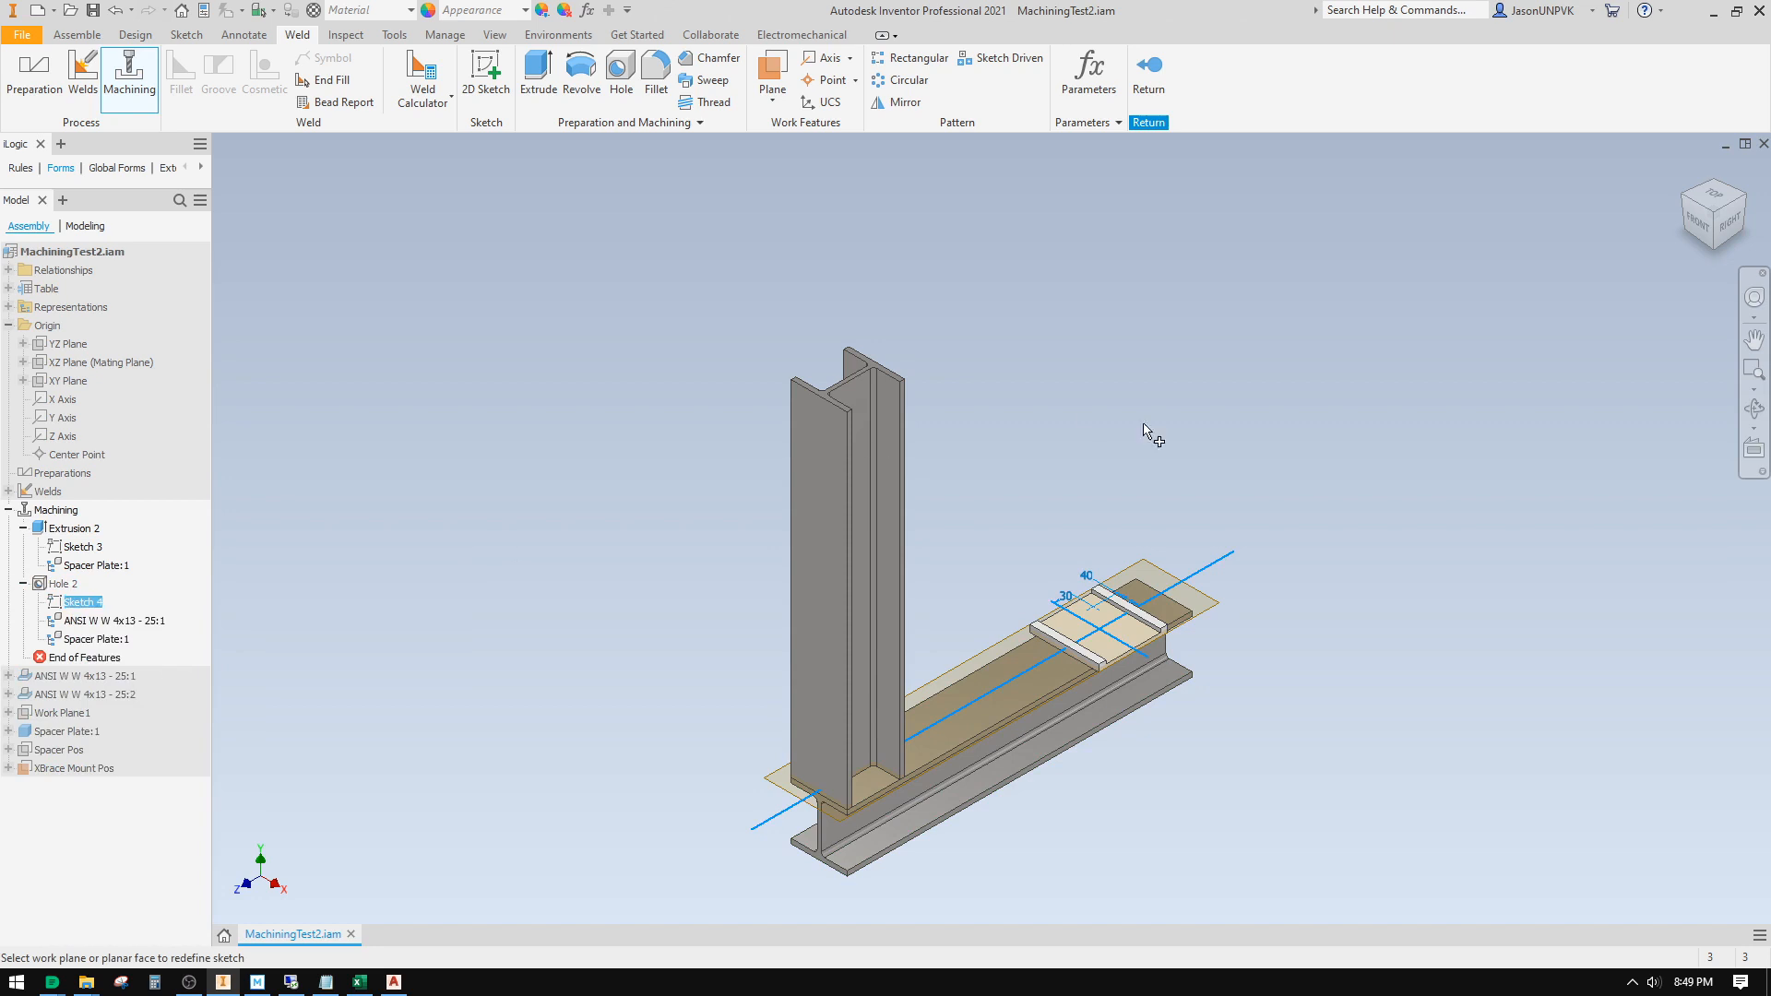
click(1205, 608)
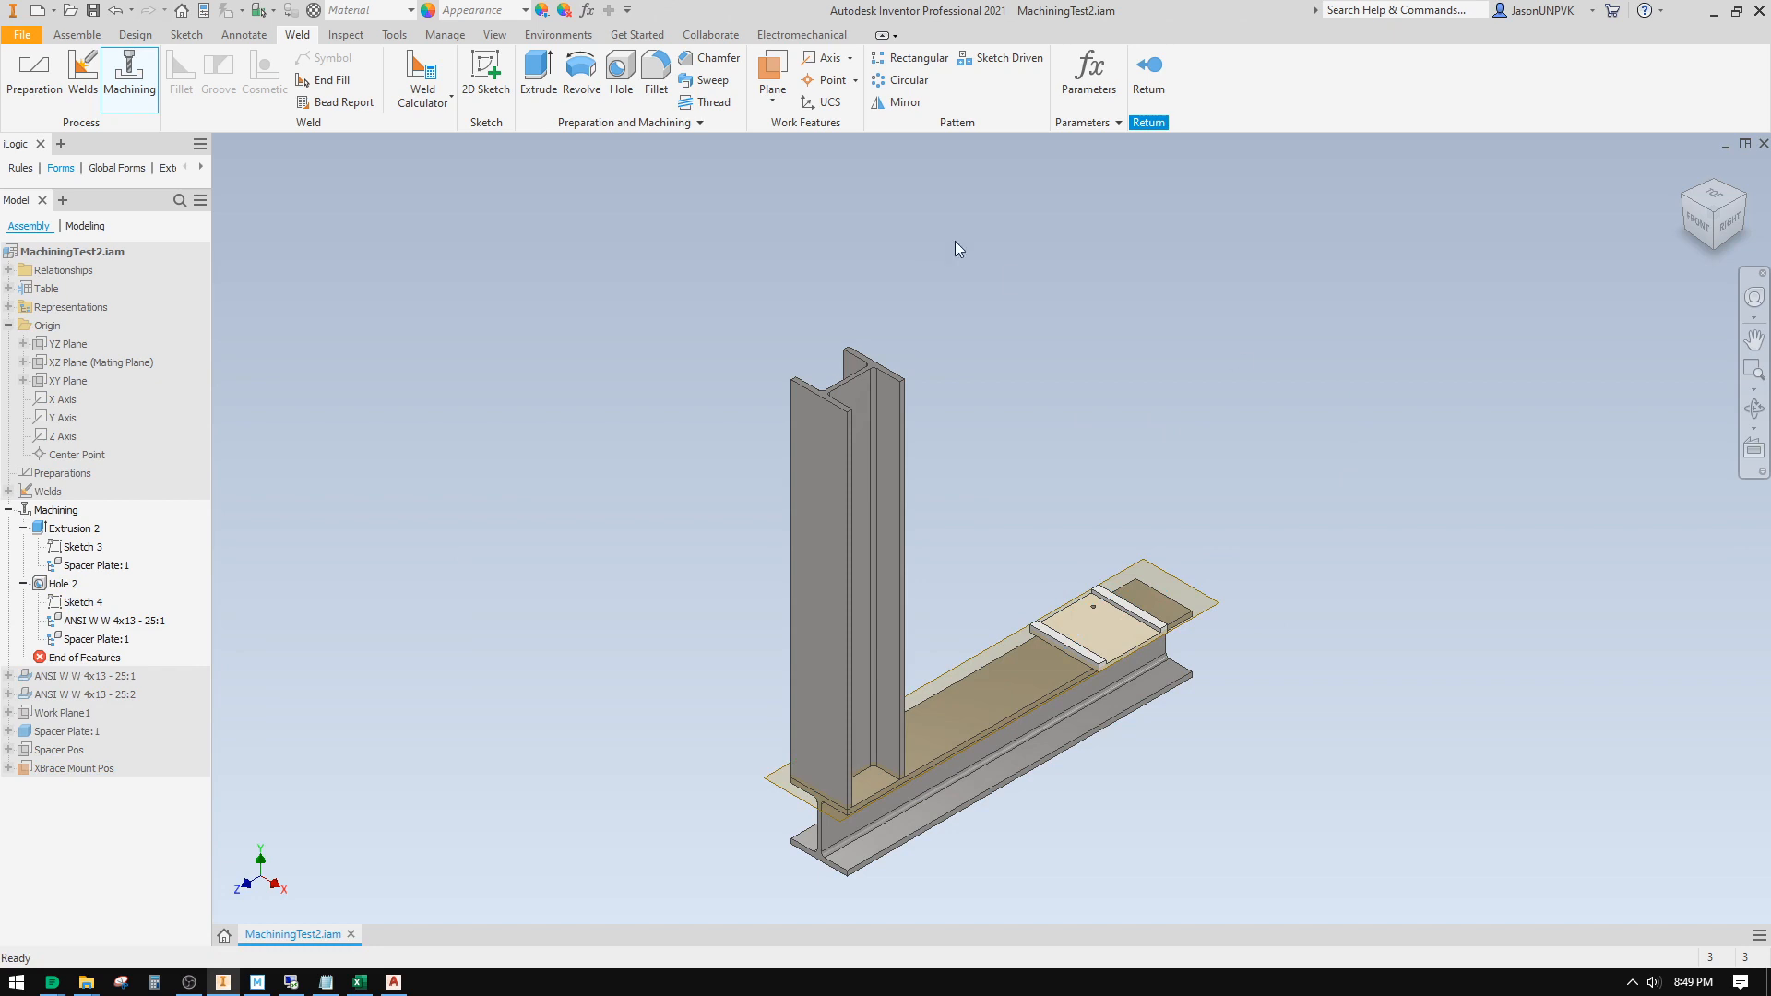
Step: Return from machining to the main assembly and bring up the commands available for the XBrace Mount Pos work plane
click(1149, 72)
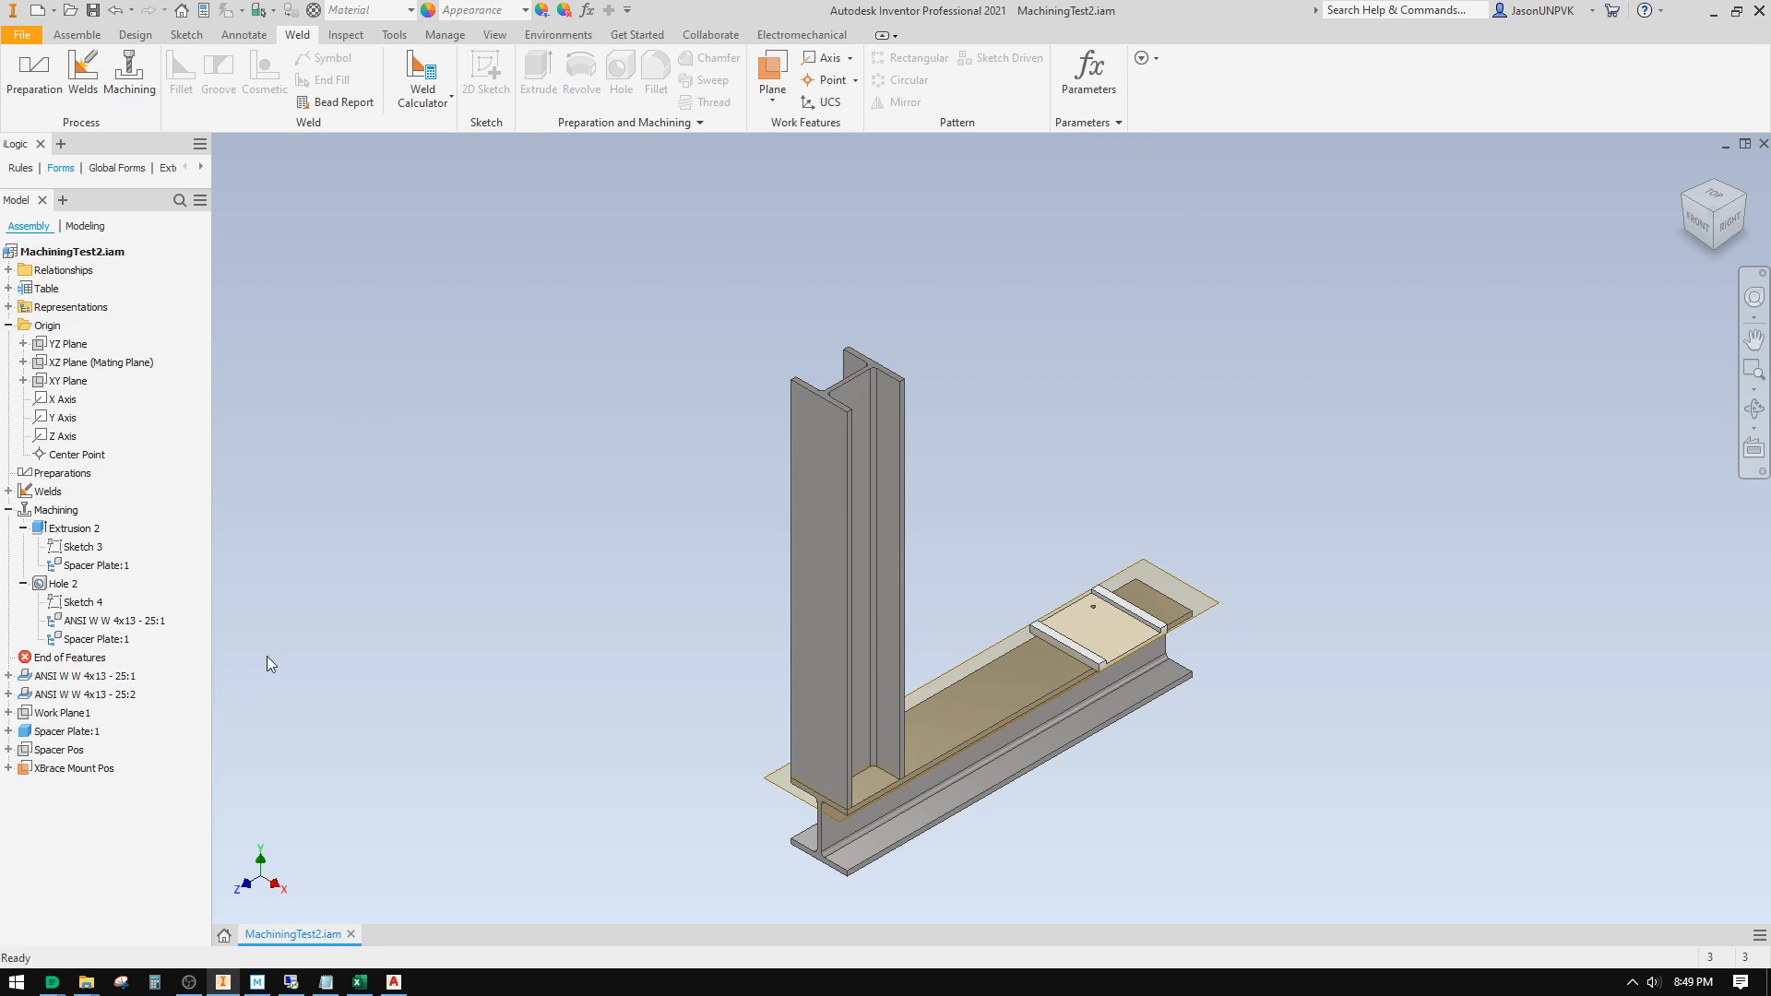
right_click(72, 771)
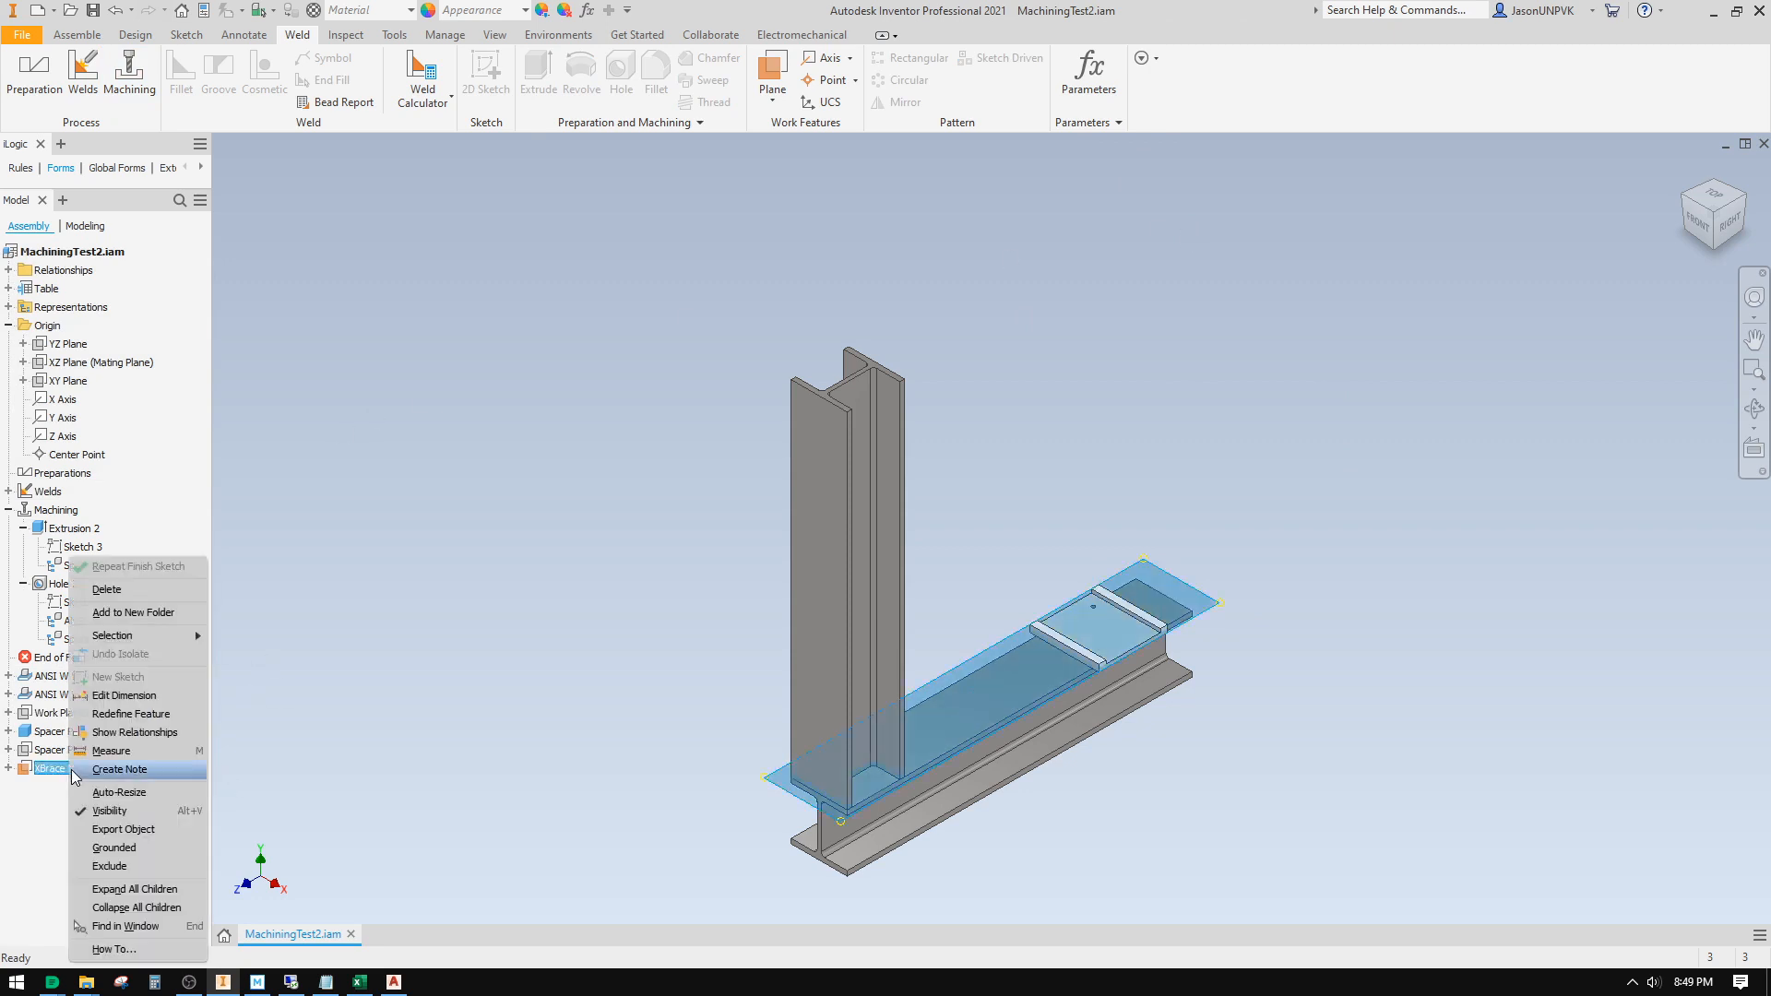
Step: Hide the XBrace Mount Pos work plane
click(112, 811)
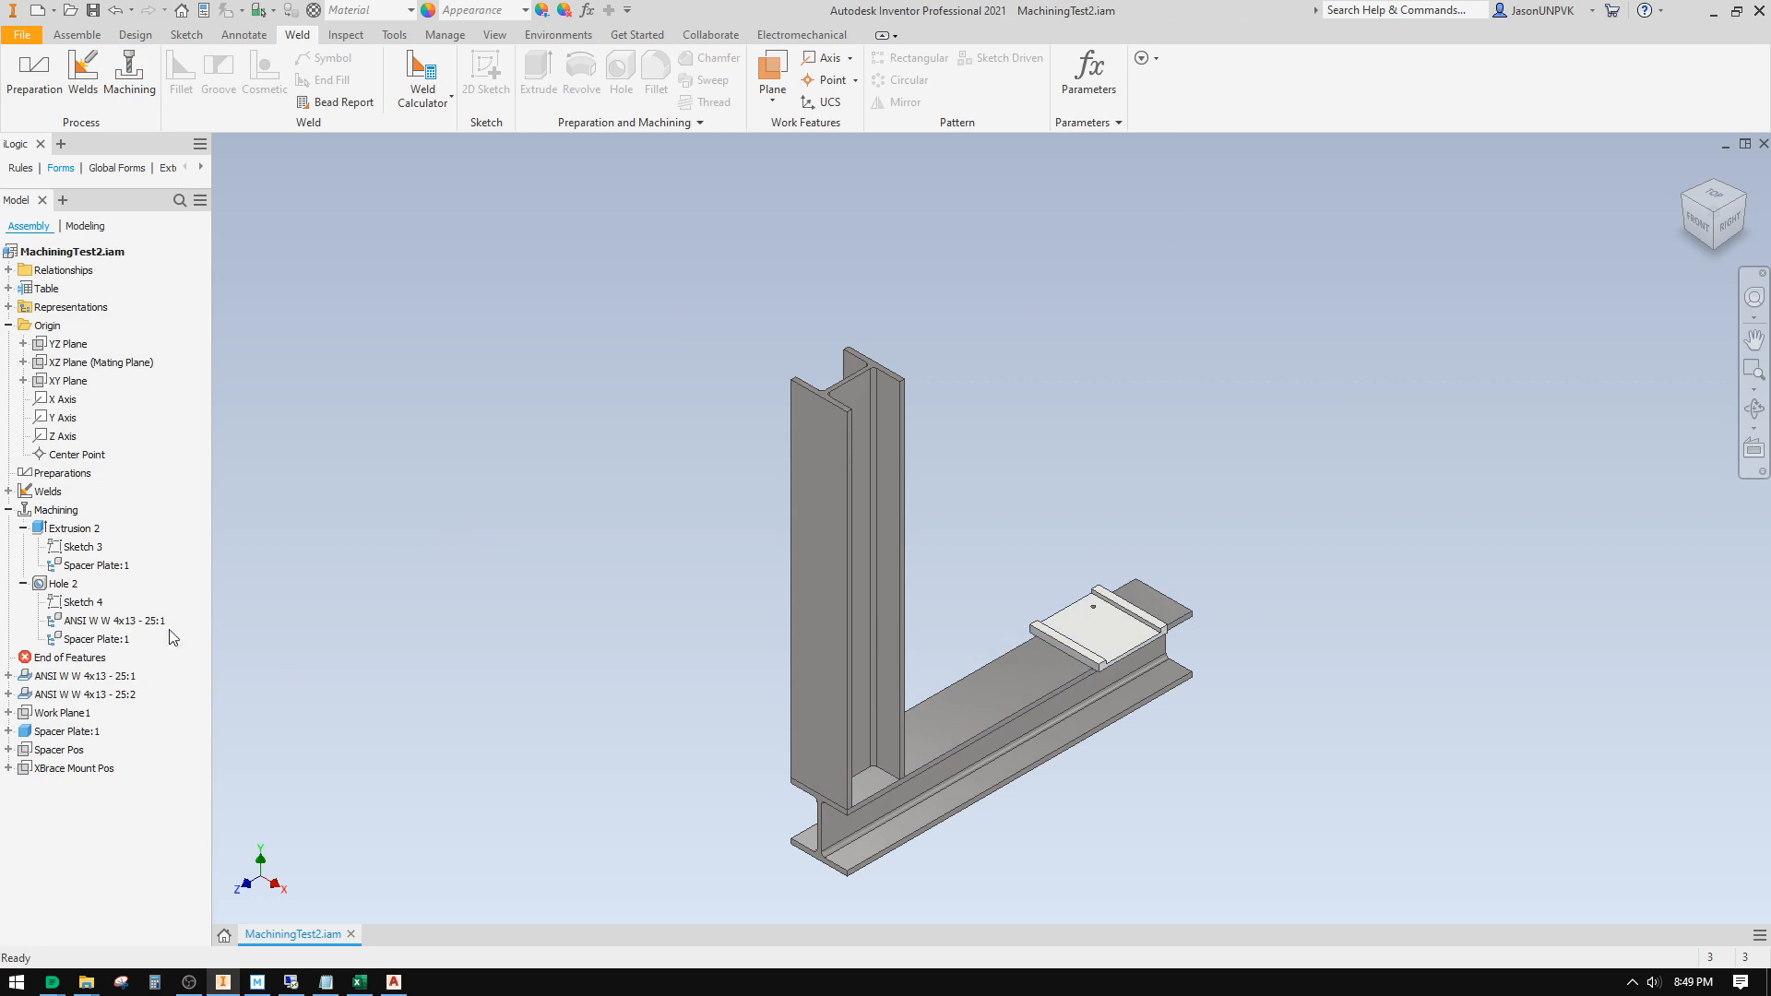
Step: Suppress the Extrusion 2 machining feature along with its dependent relationships and inspect the drilled hole from below the beam
right_click(70, 528)
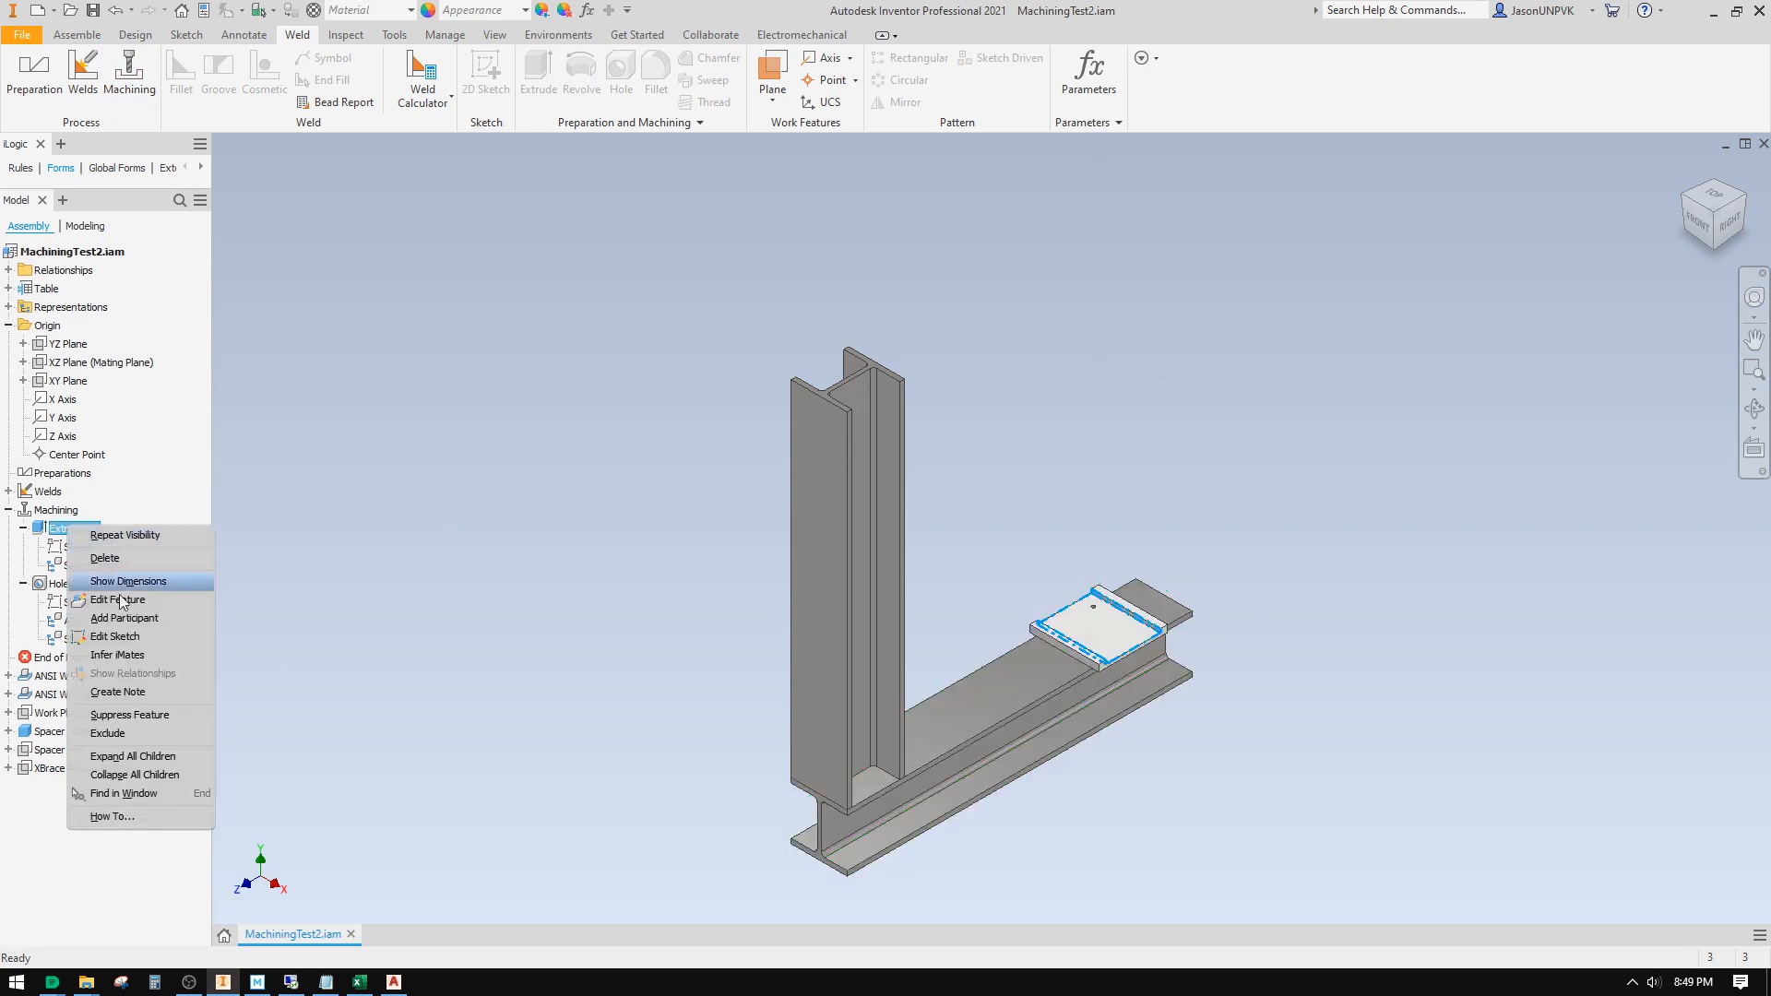
click(120, 714)
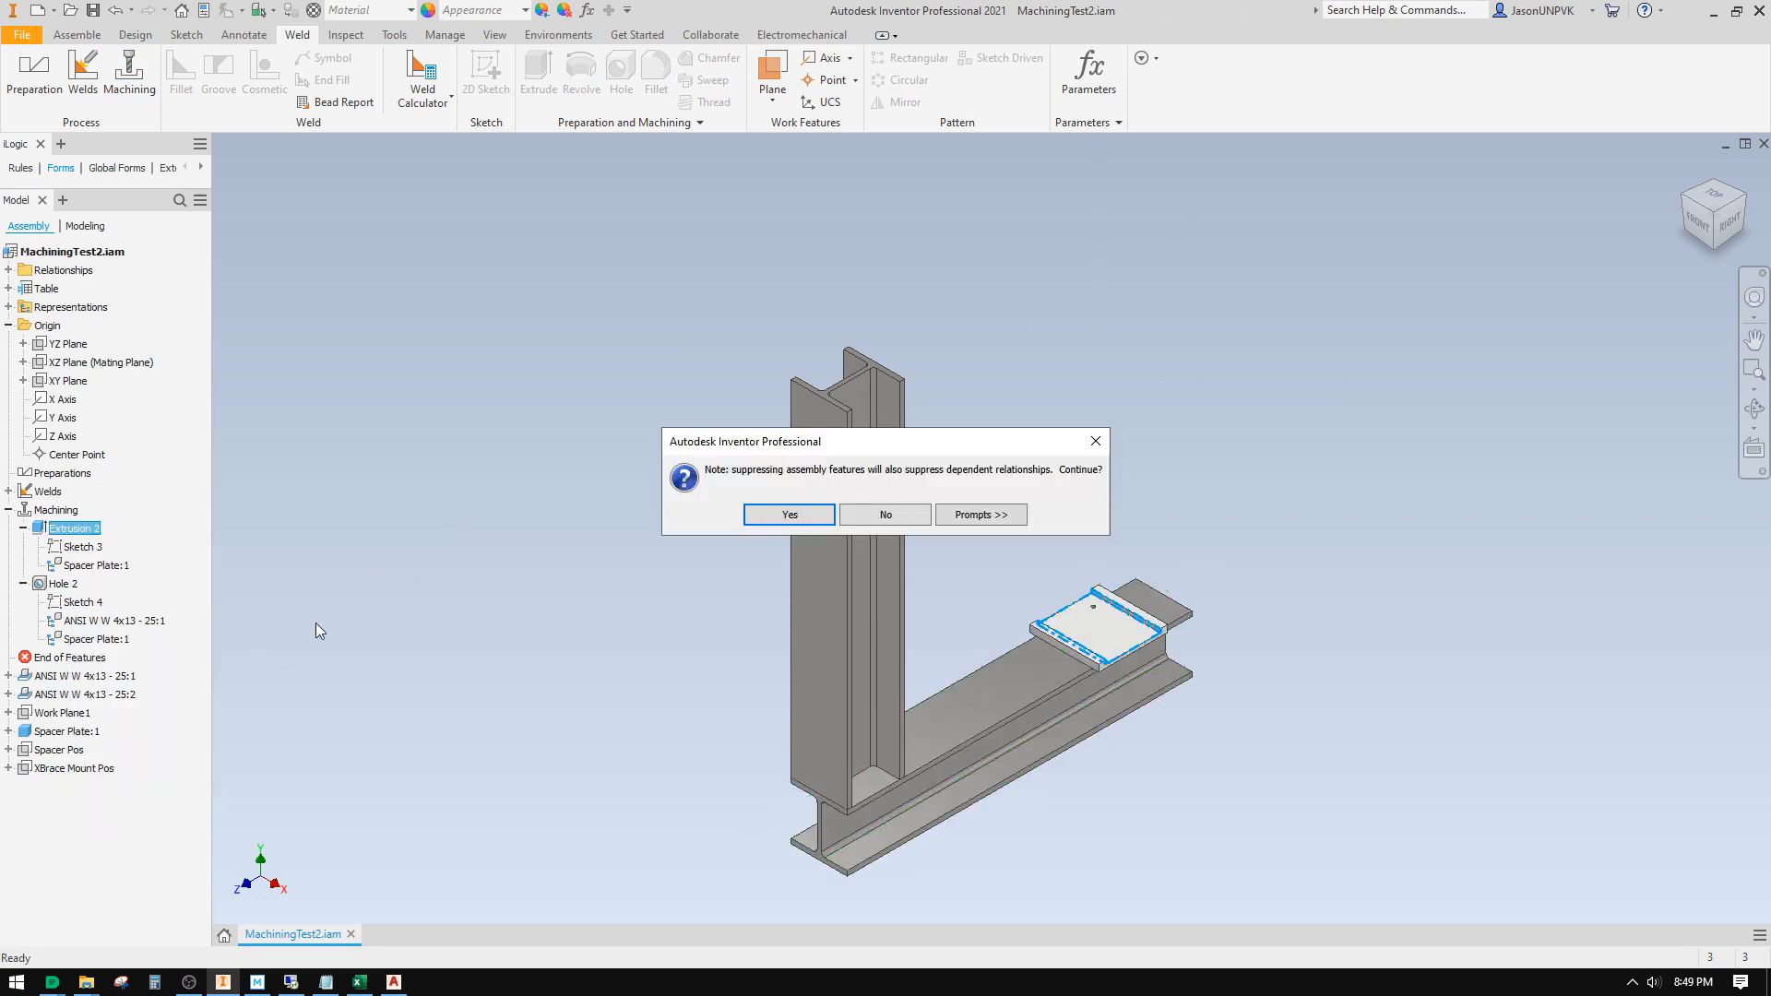
click(790, 515)
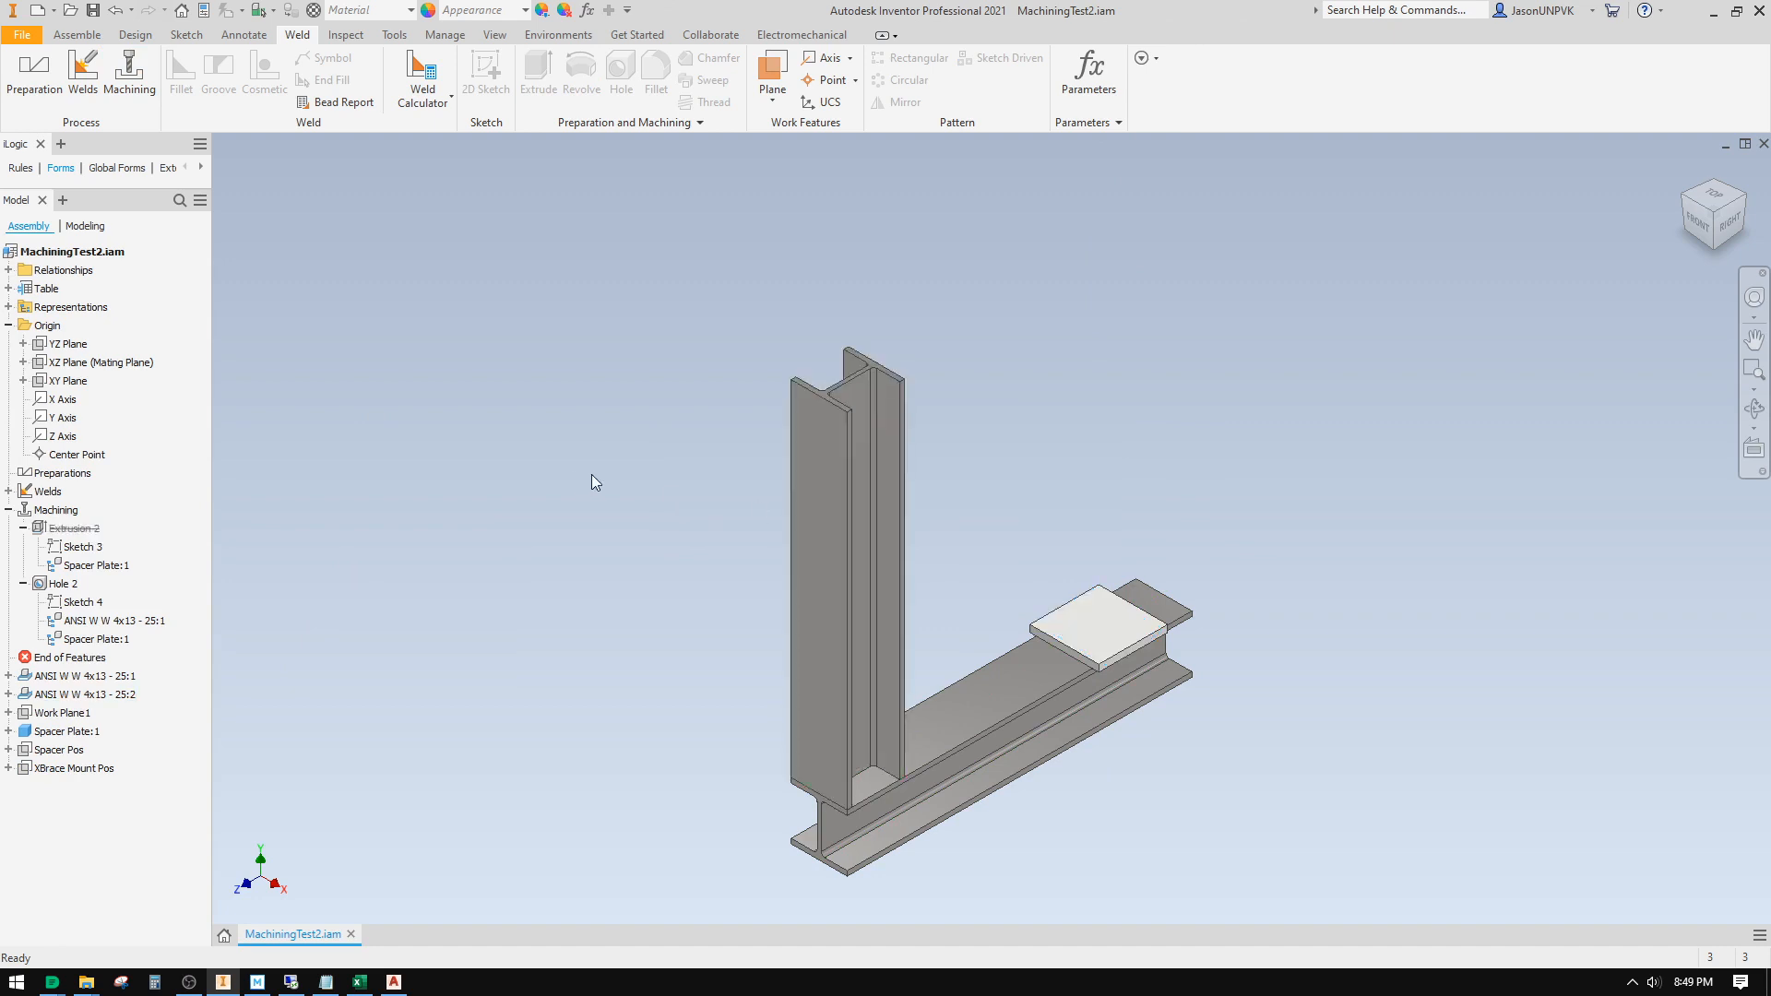
shift+middle_drag(1325, 648, 1143, 695)
scroll(1142, 696, up, 3)
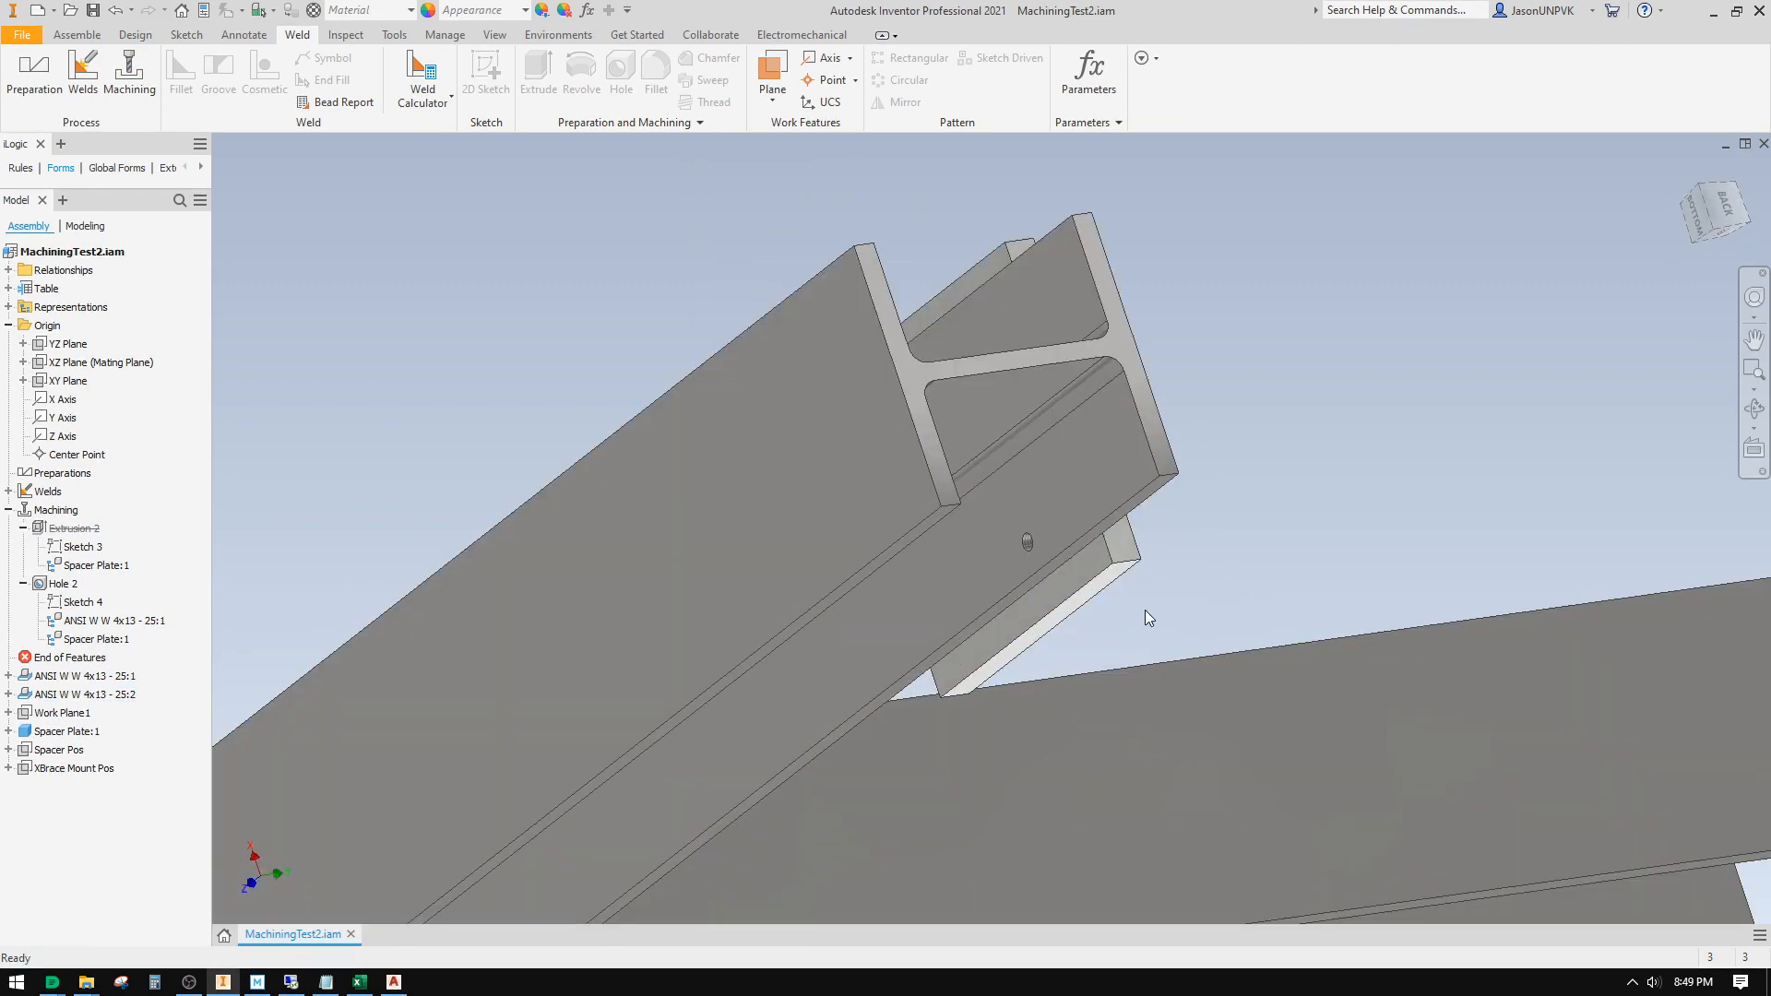
click(1691, 174)
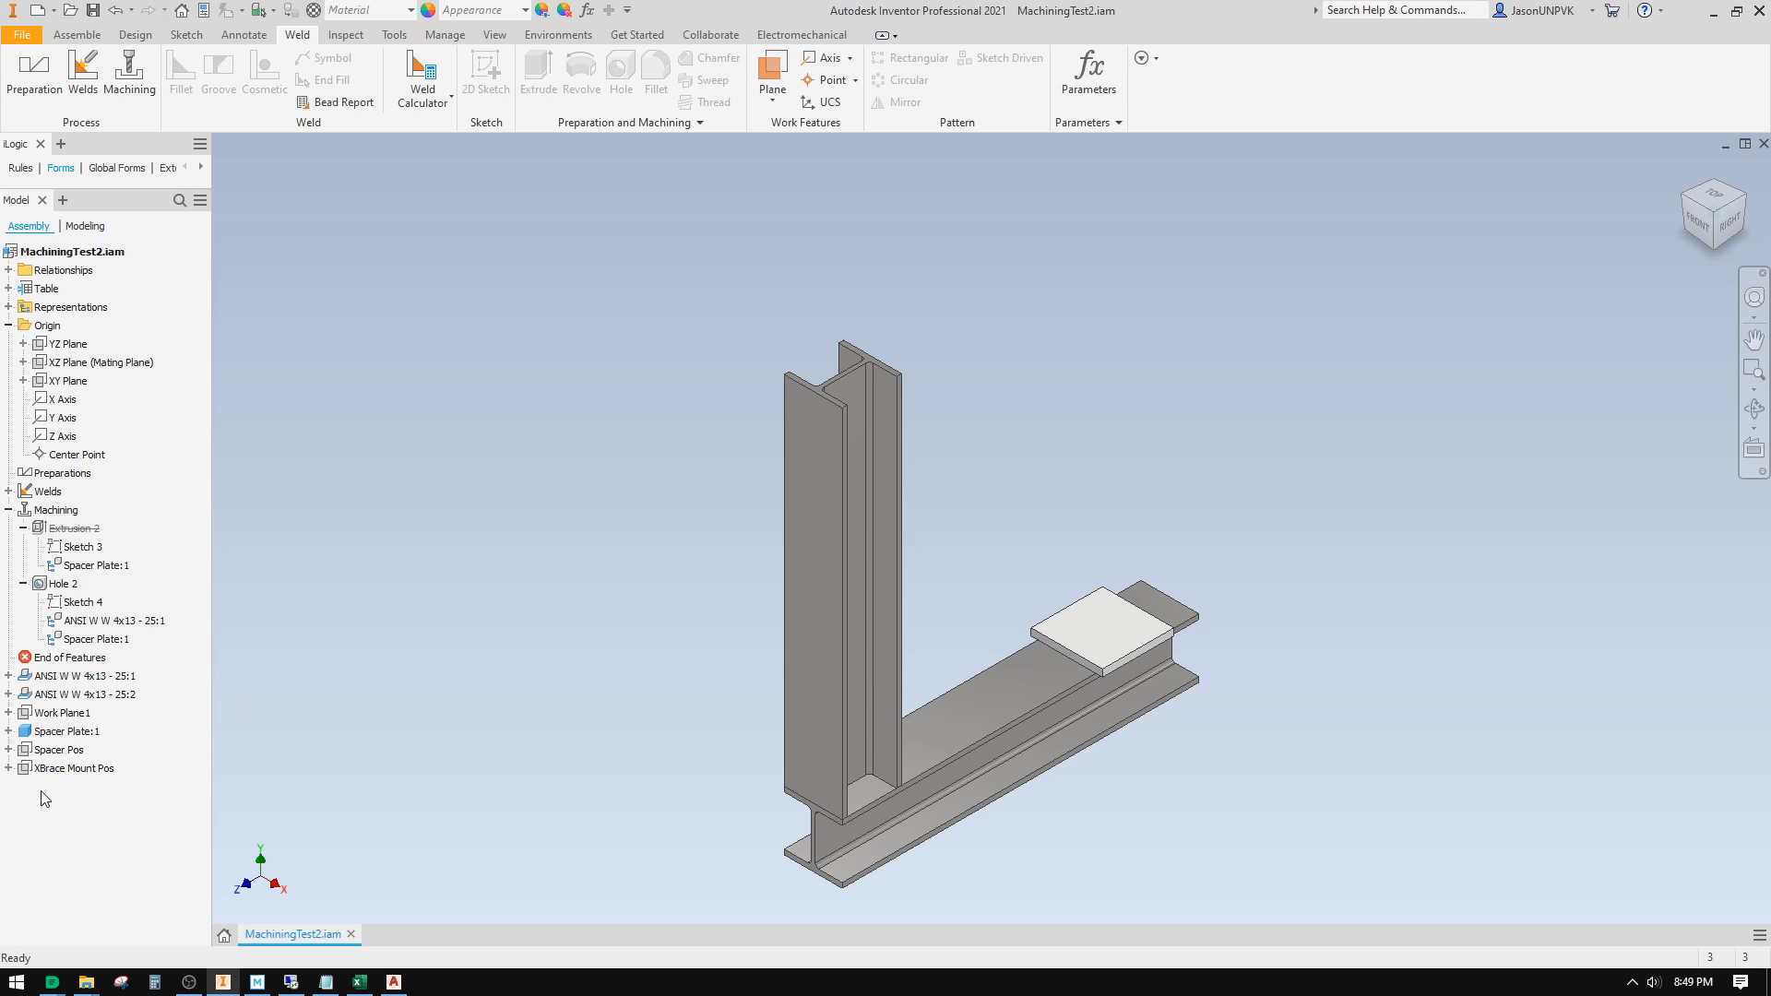
Step: Unsuppress the Extrusion 2 machining feature on the spacer plate
double_click(73, 528)
right_click(73, 535)
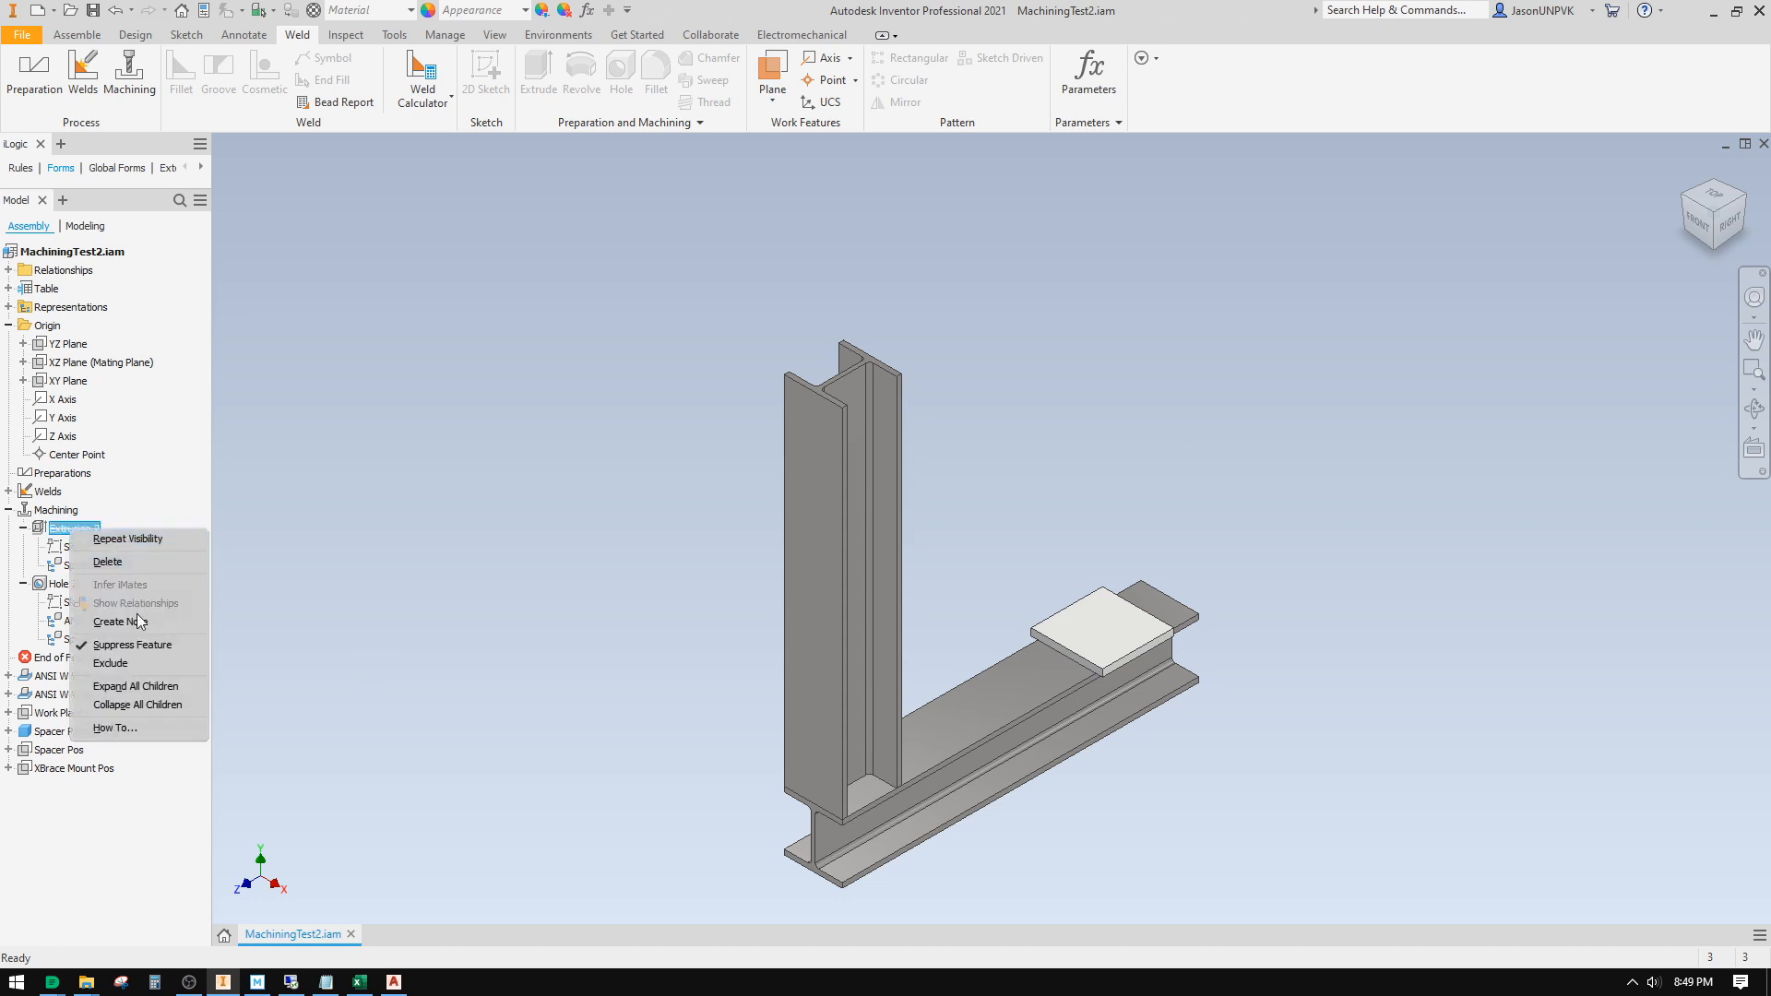
click(129, 646)
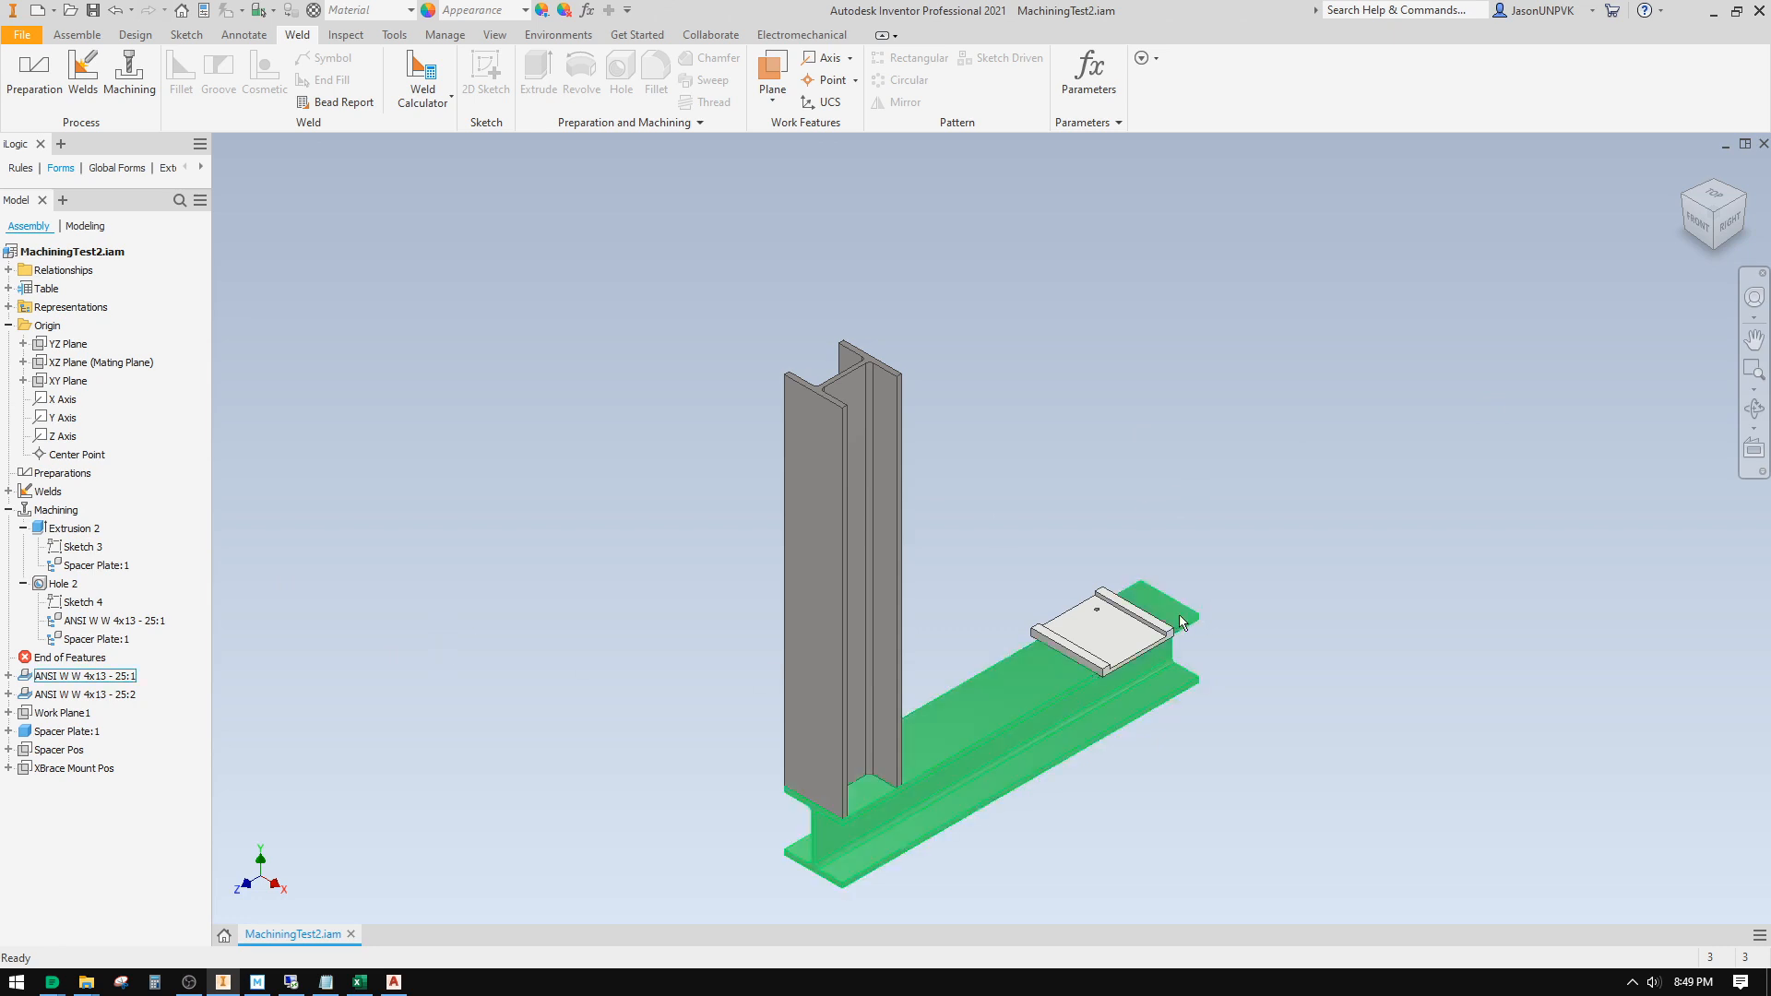
Step: Examine the spacer plate notch from the right side, with the XBrace Mount Pos work plane highlighted
scroll(1225, 646, up, 4)
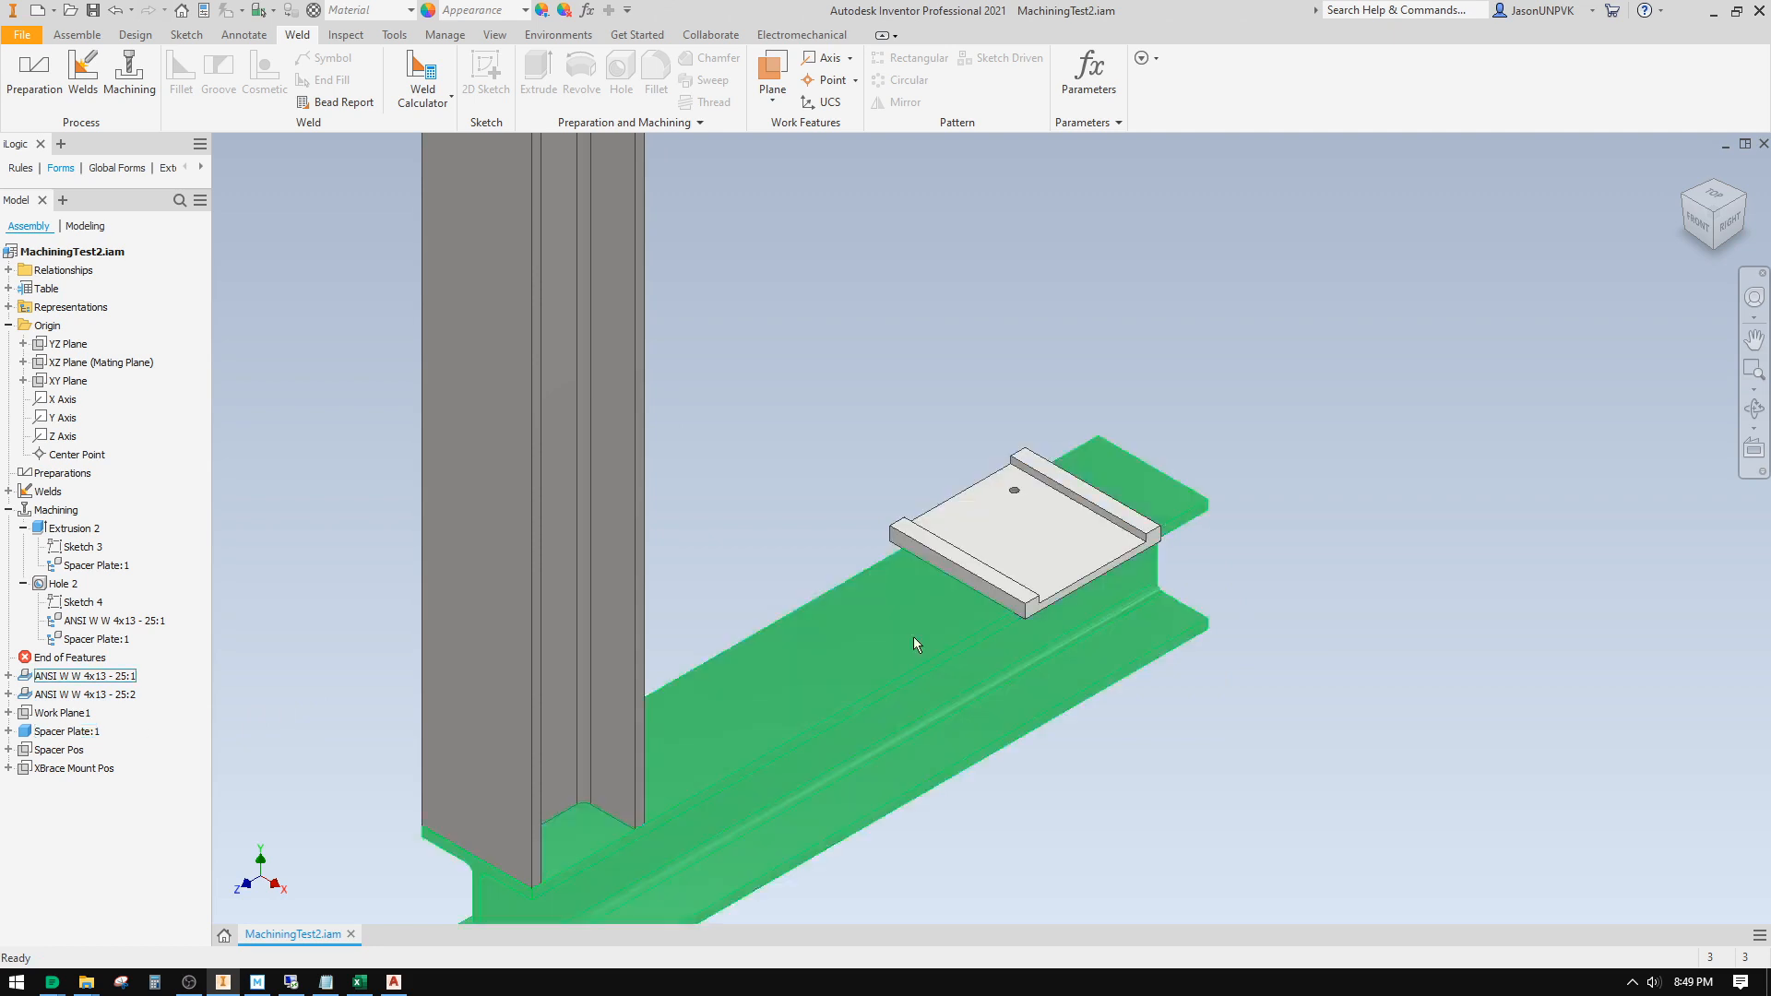
click(1727, 225)
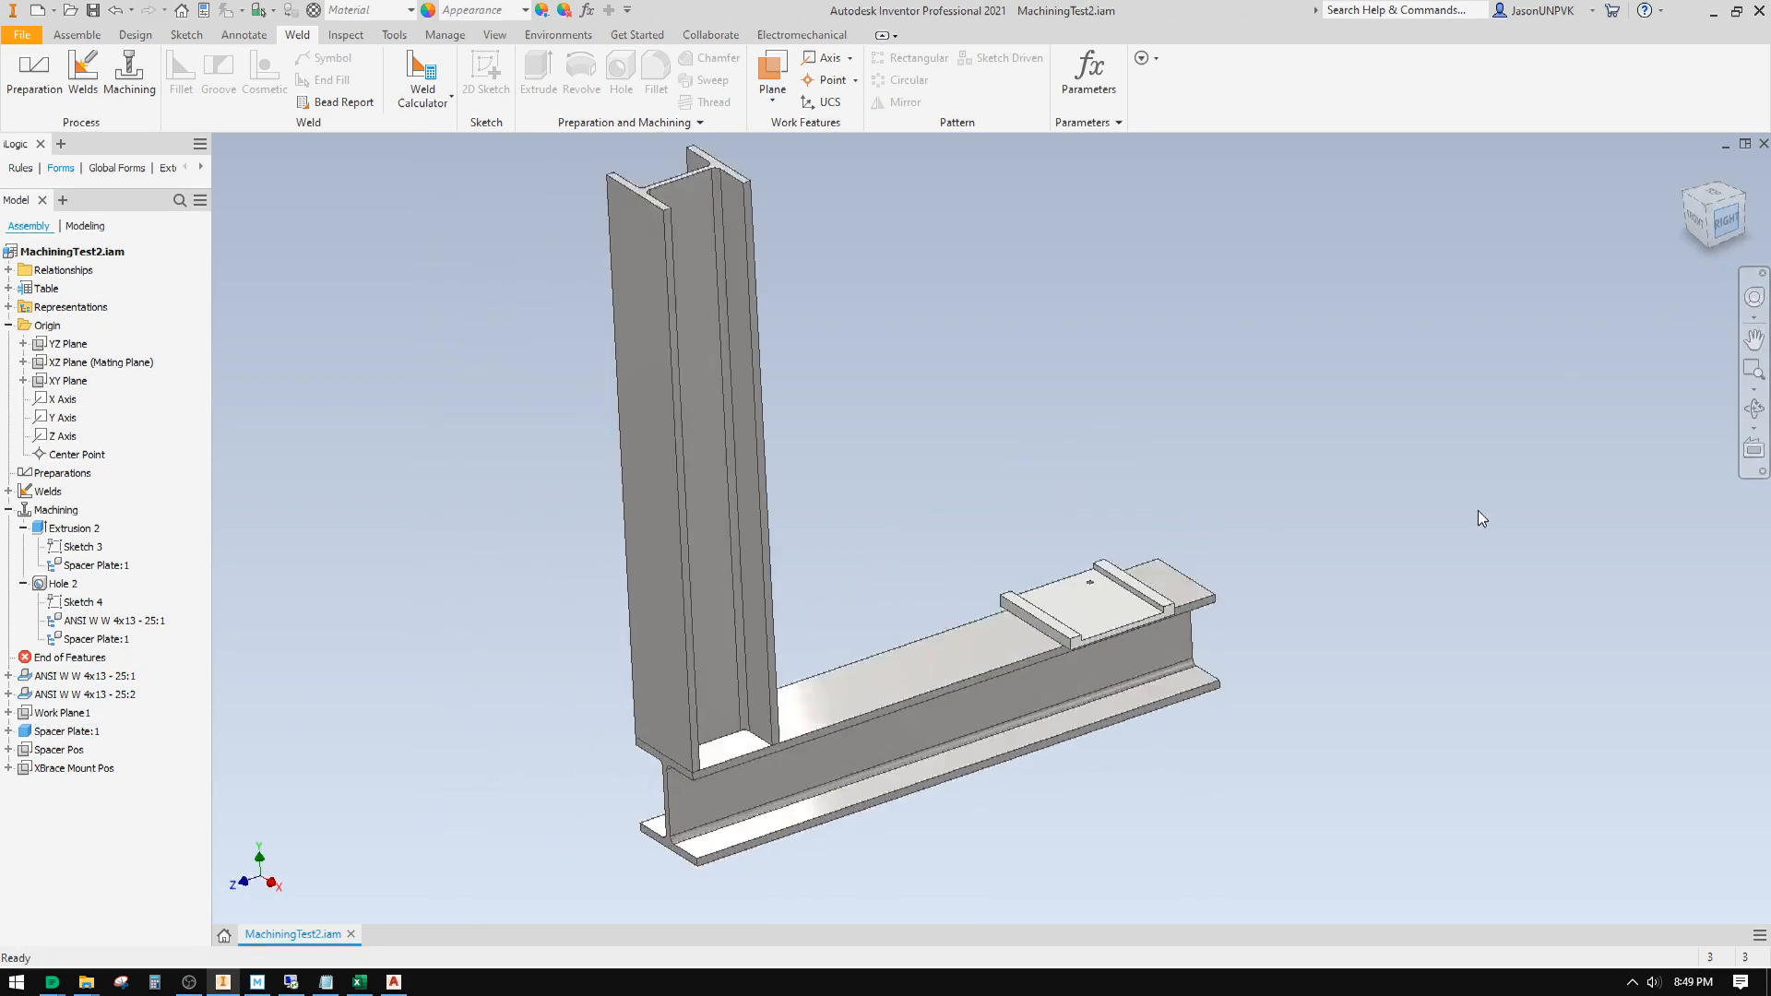
scroll(1061, 701, up, 3)
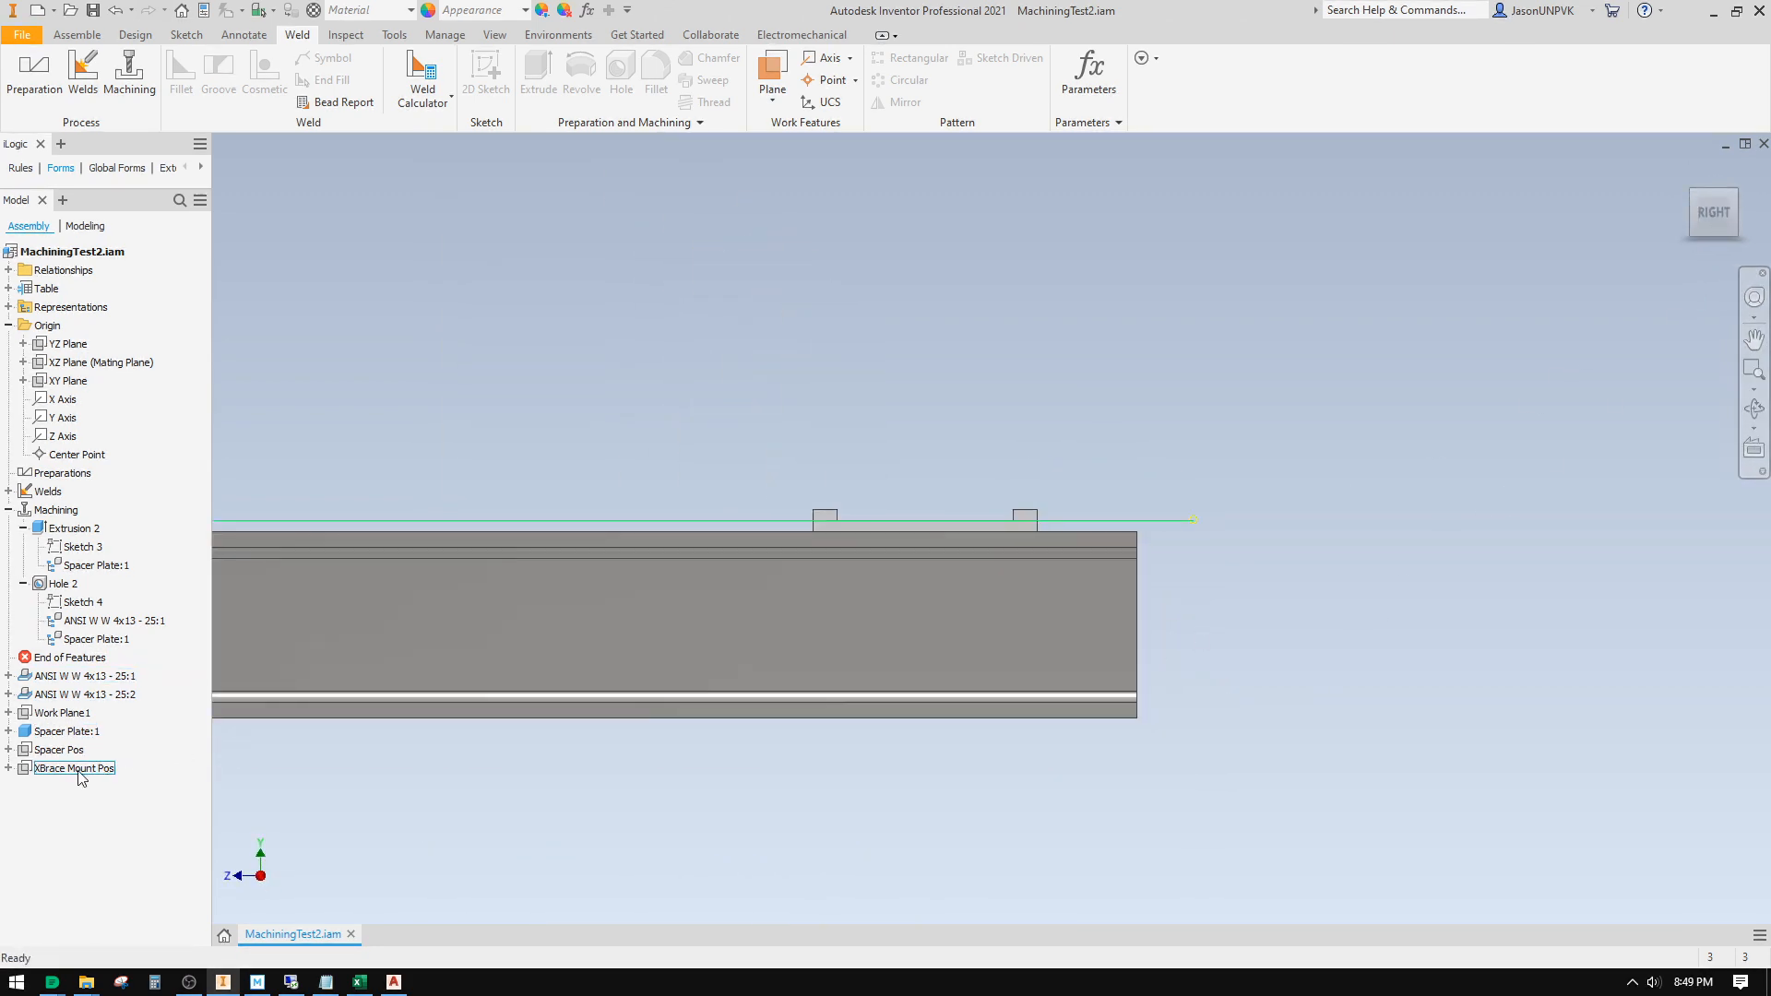
click(55, 769)
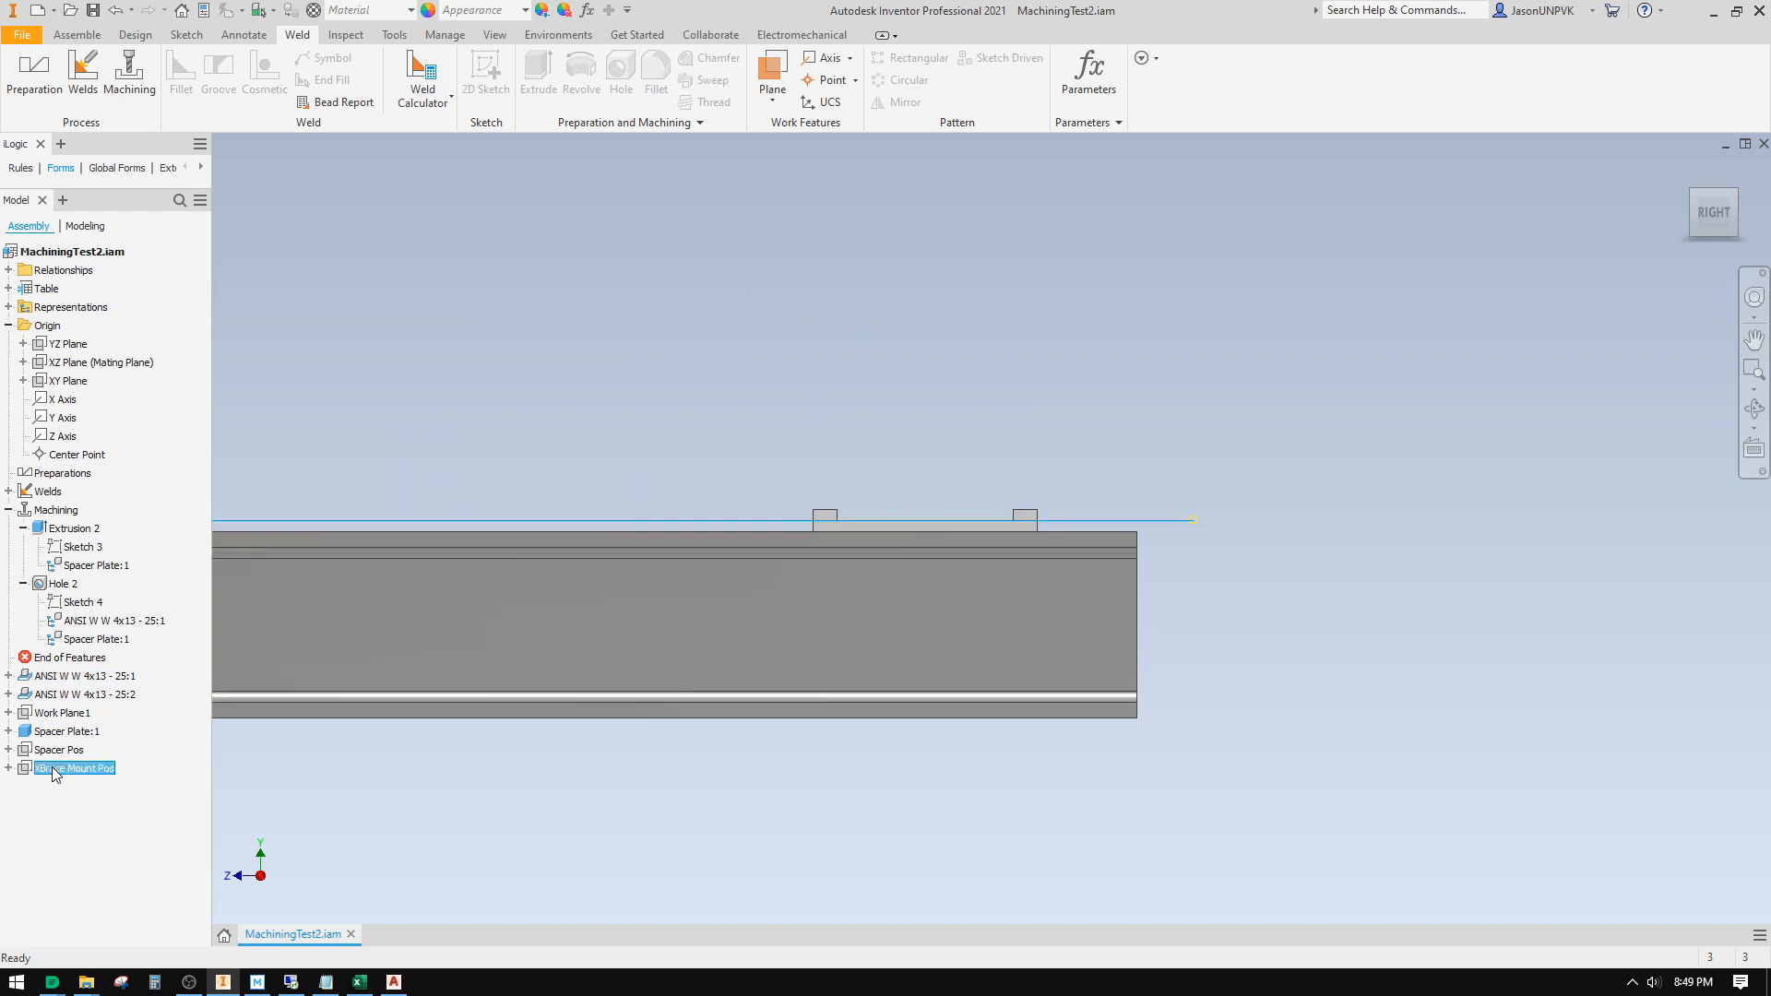
right_click(56, 768)
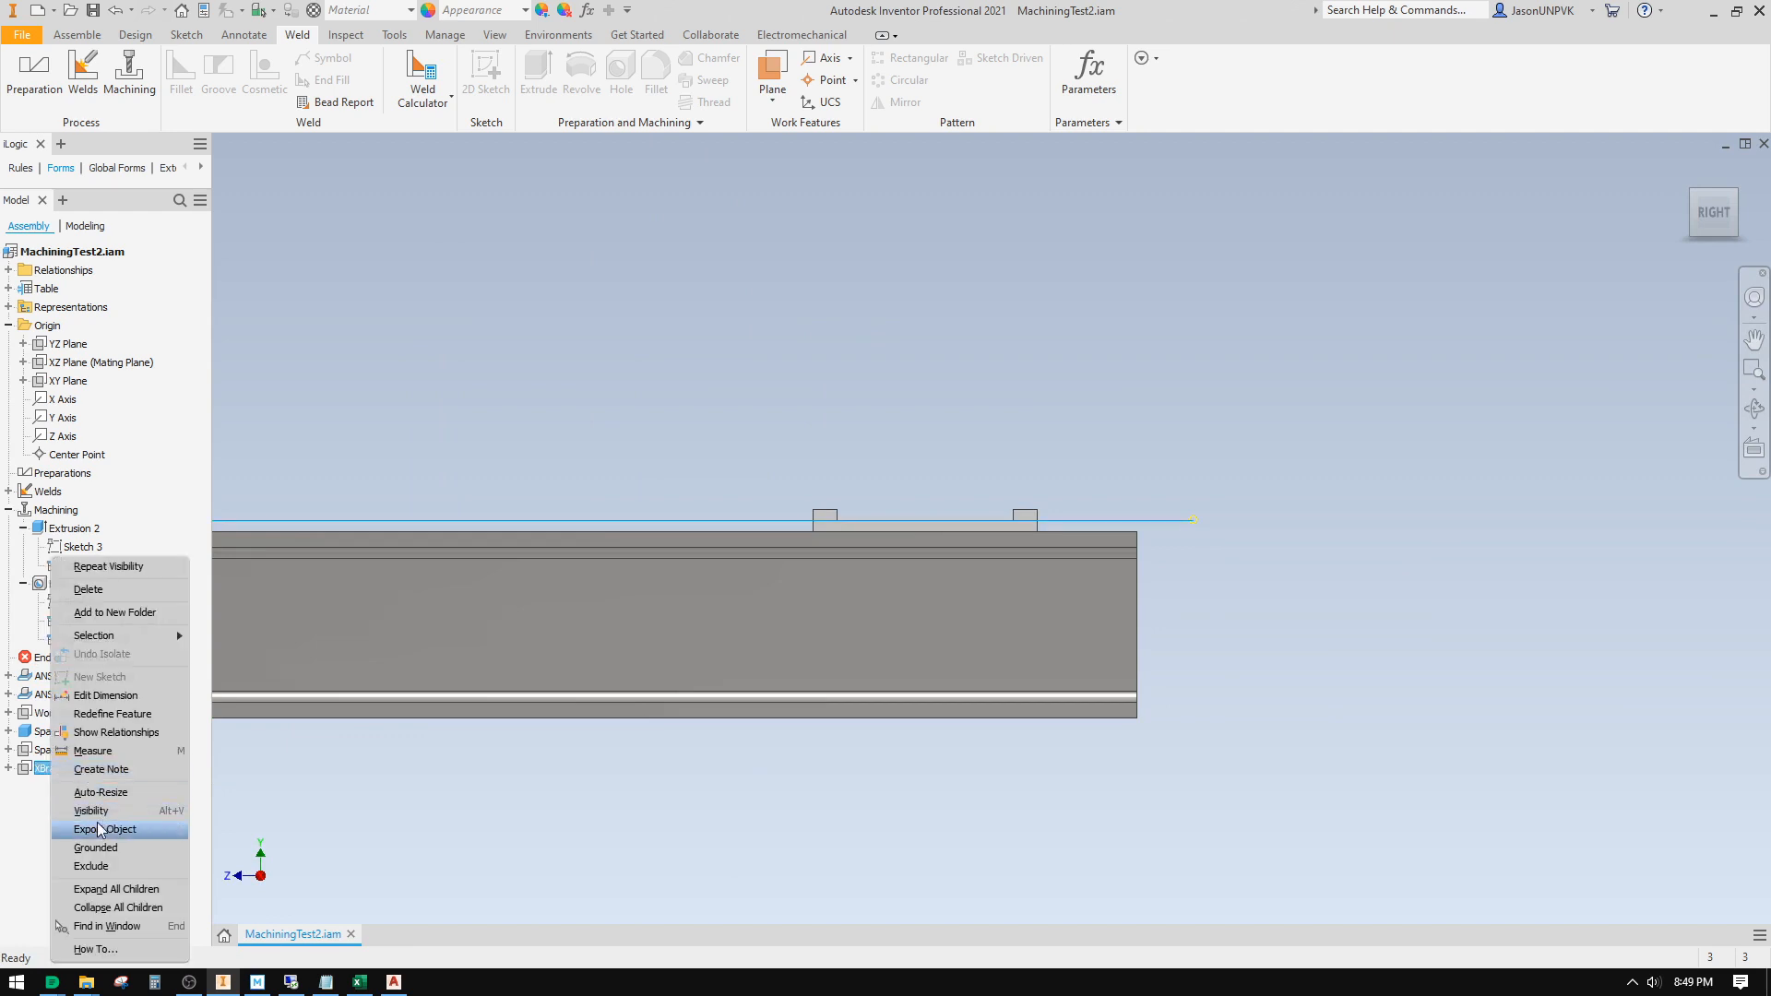
click(392, 787)
click(61, 770)
right_click(46, 767)
click(95, 799)
click(370, 793)
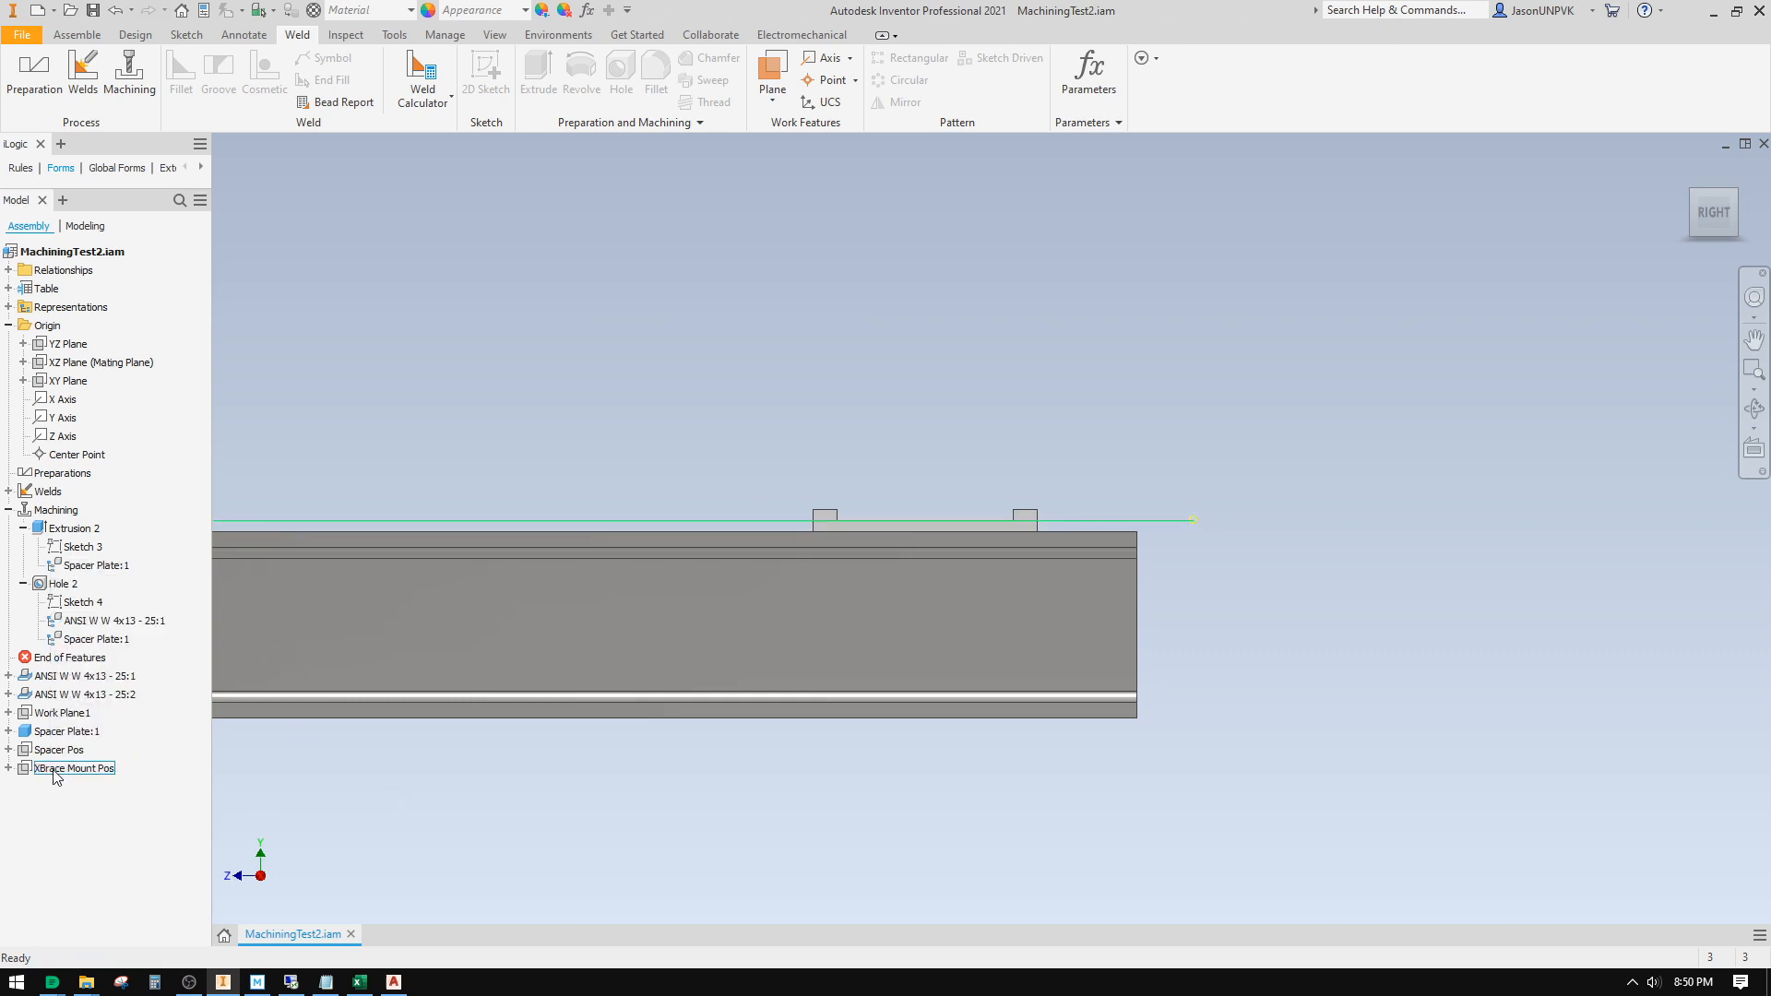
Step: Lower the XBrace Mount Pos plane's offset from the XZ plane to deepen the notch, and check the plate in 3D
right_click(52, 770)
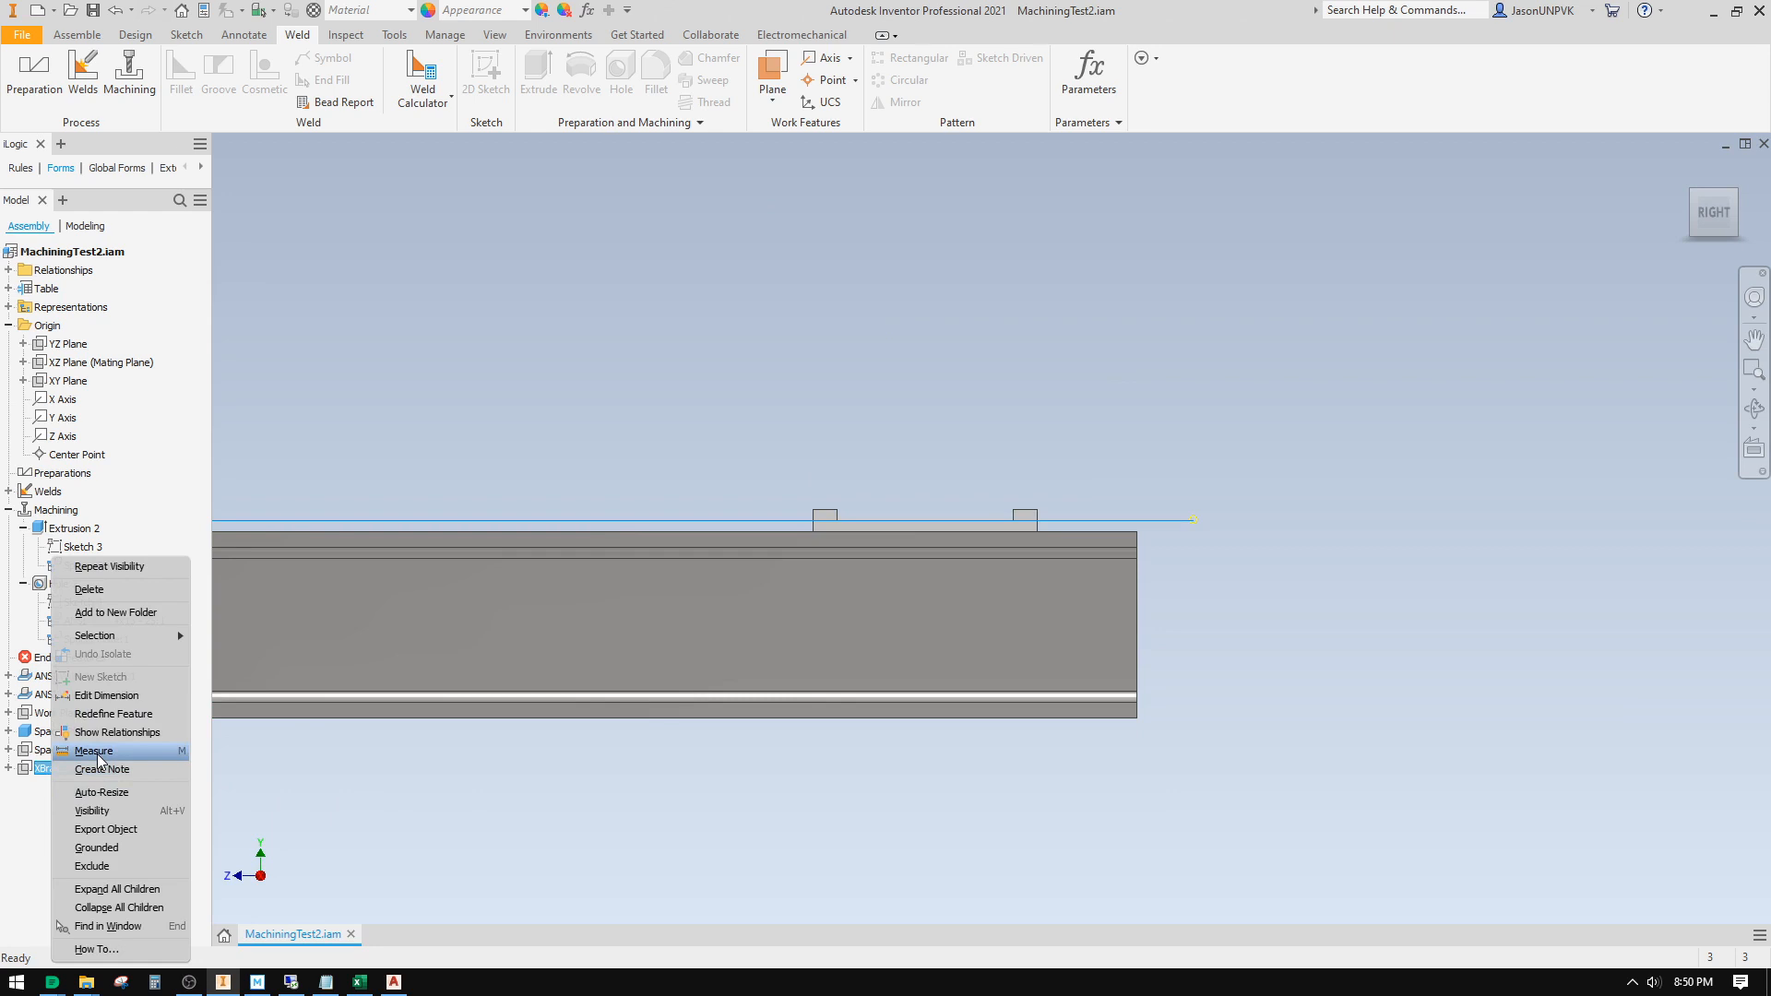
click(104, 695)
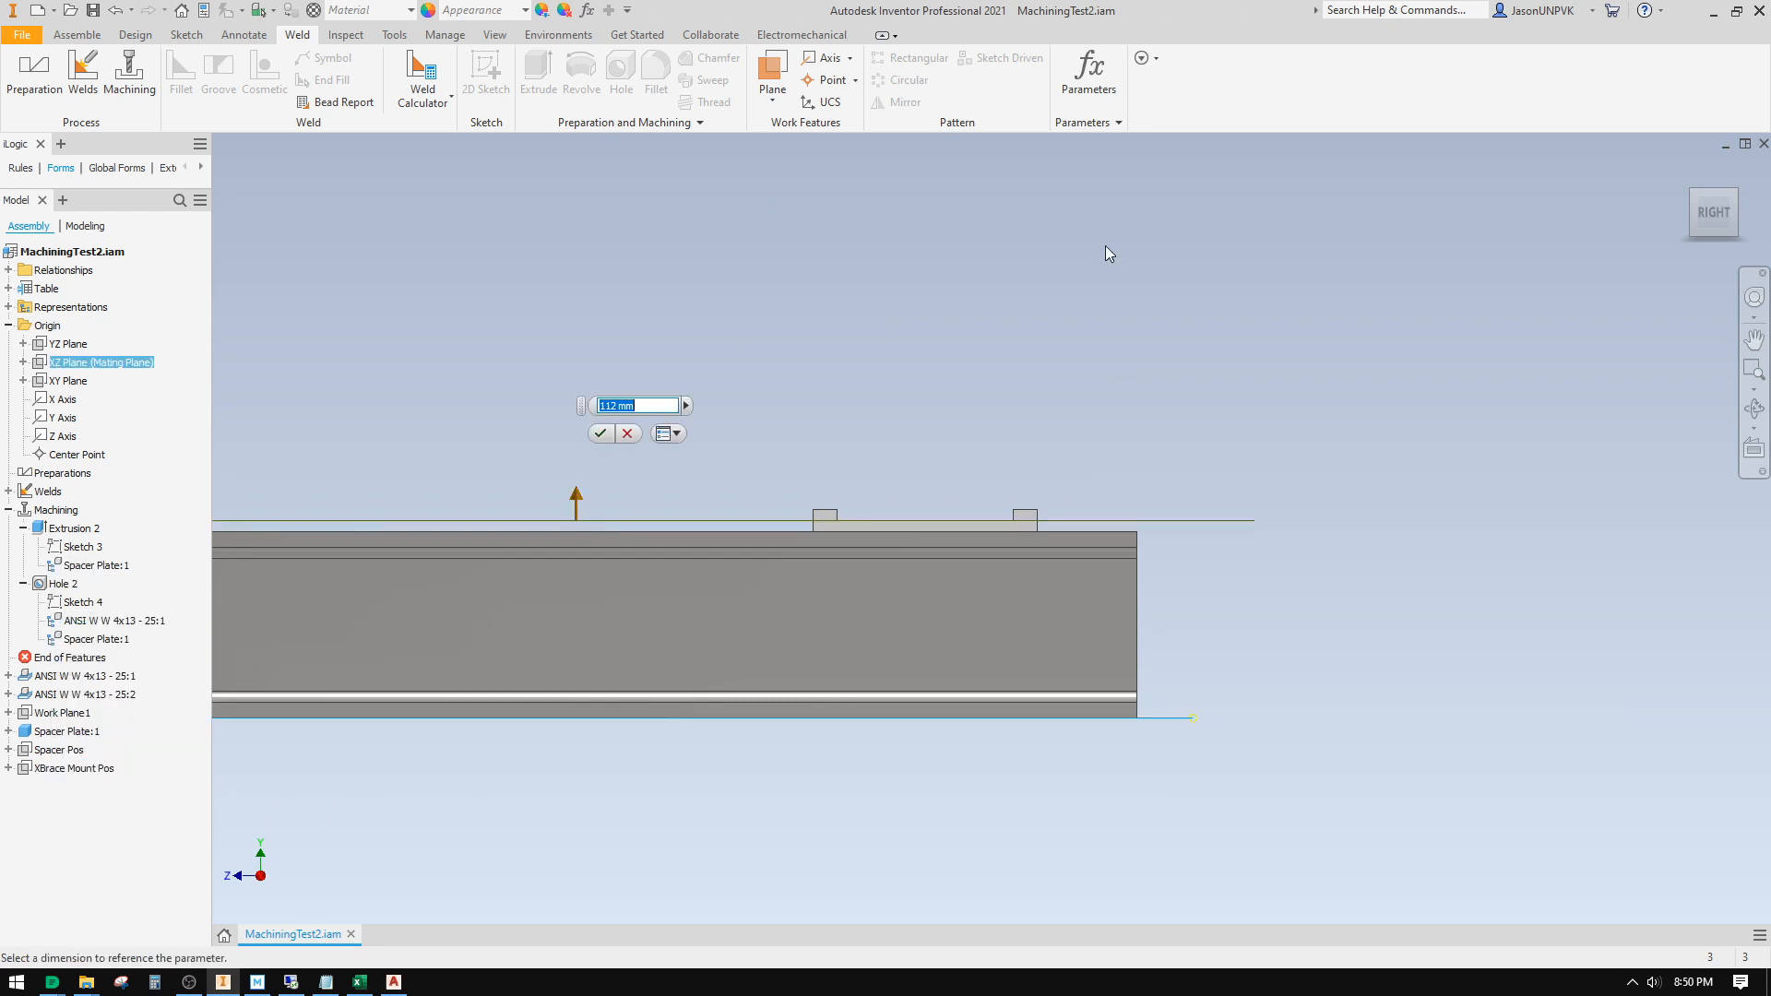
key(Return)
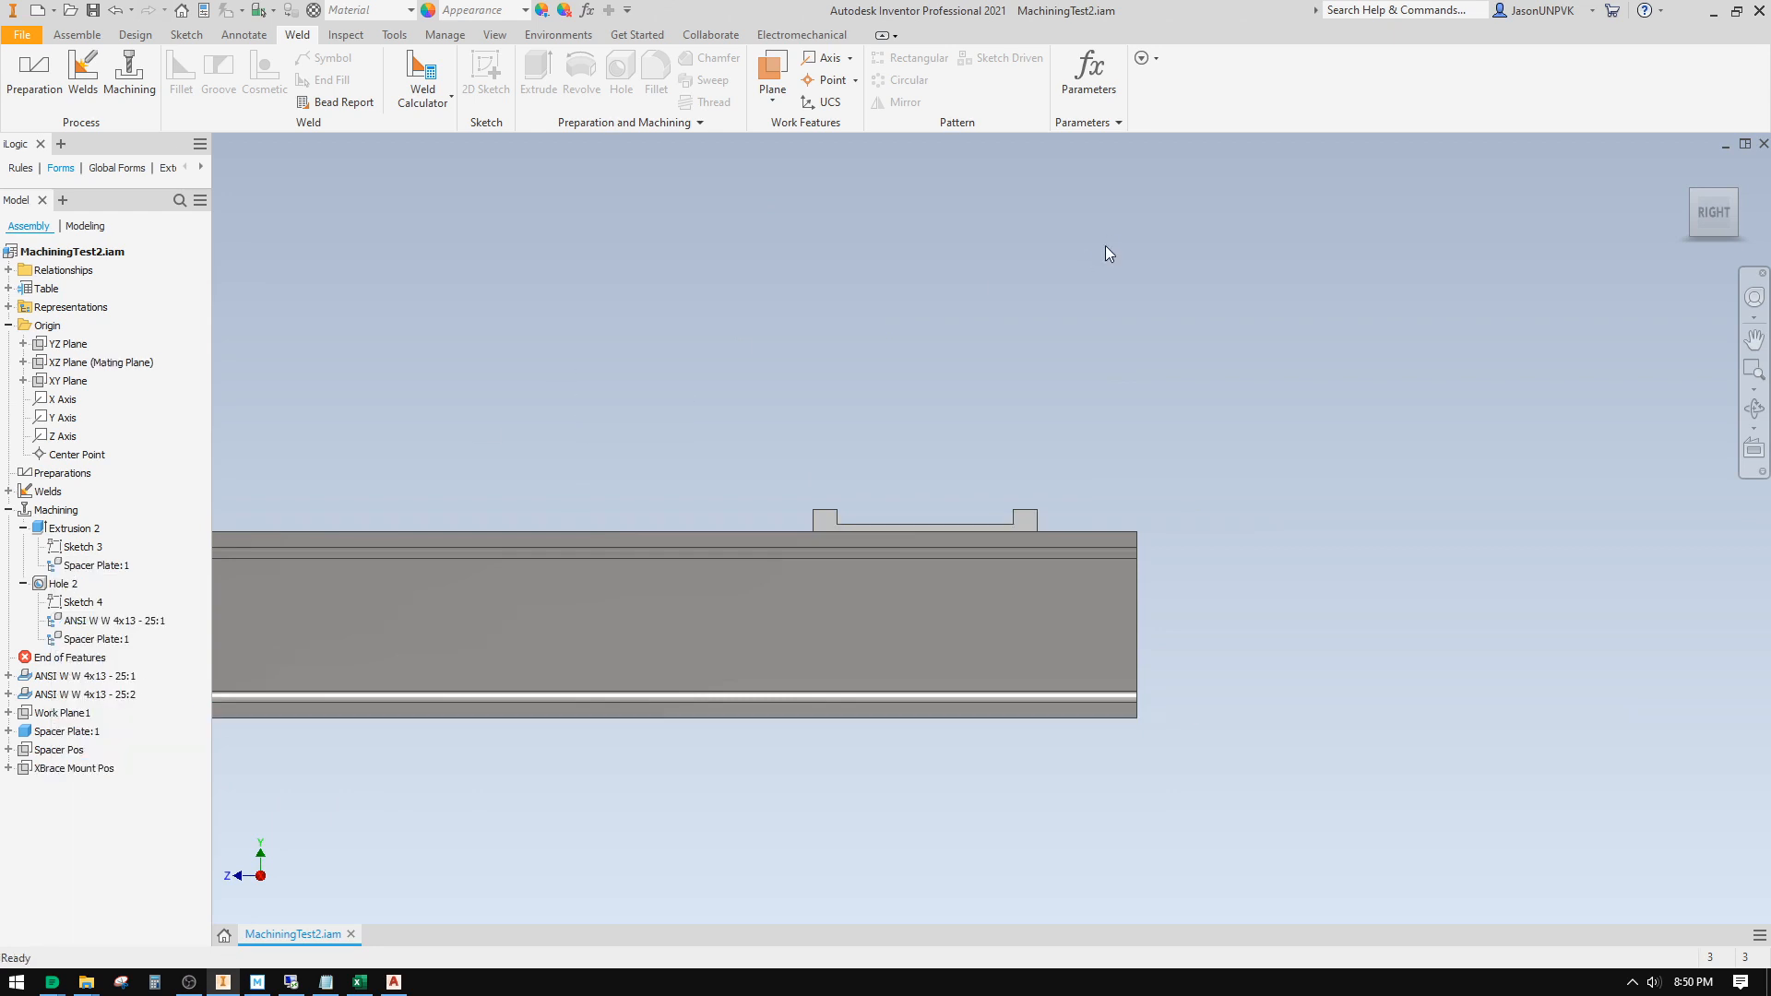
mouse_move(1111, 332)
shift+middle_down()
mouse_move(1231, 382)
mouse_move(1174, 371)
shift+middle_up()
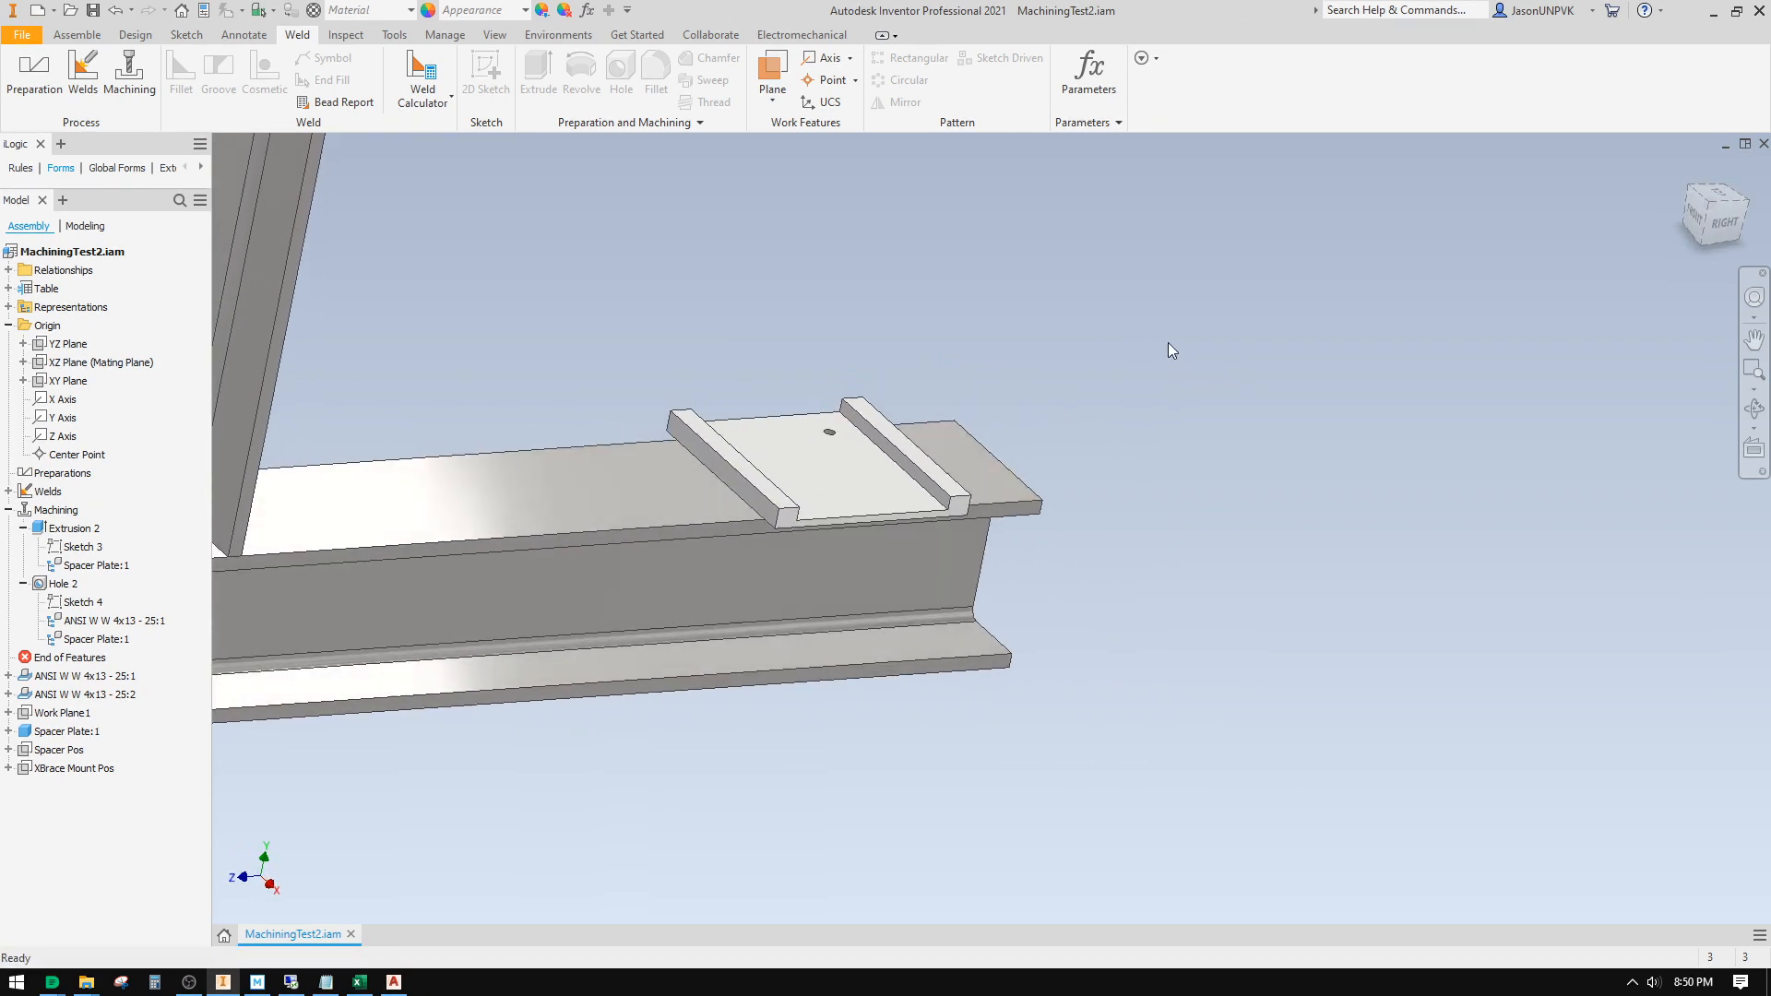
Step: Set the XBrace Mount Pos plane's offset to 115 mm and return to the isometric view
right_click(57, 770)
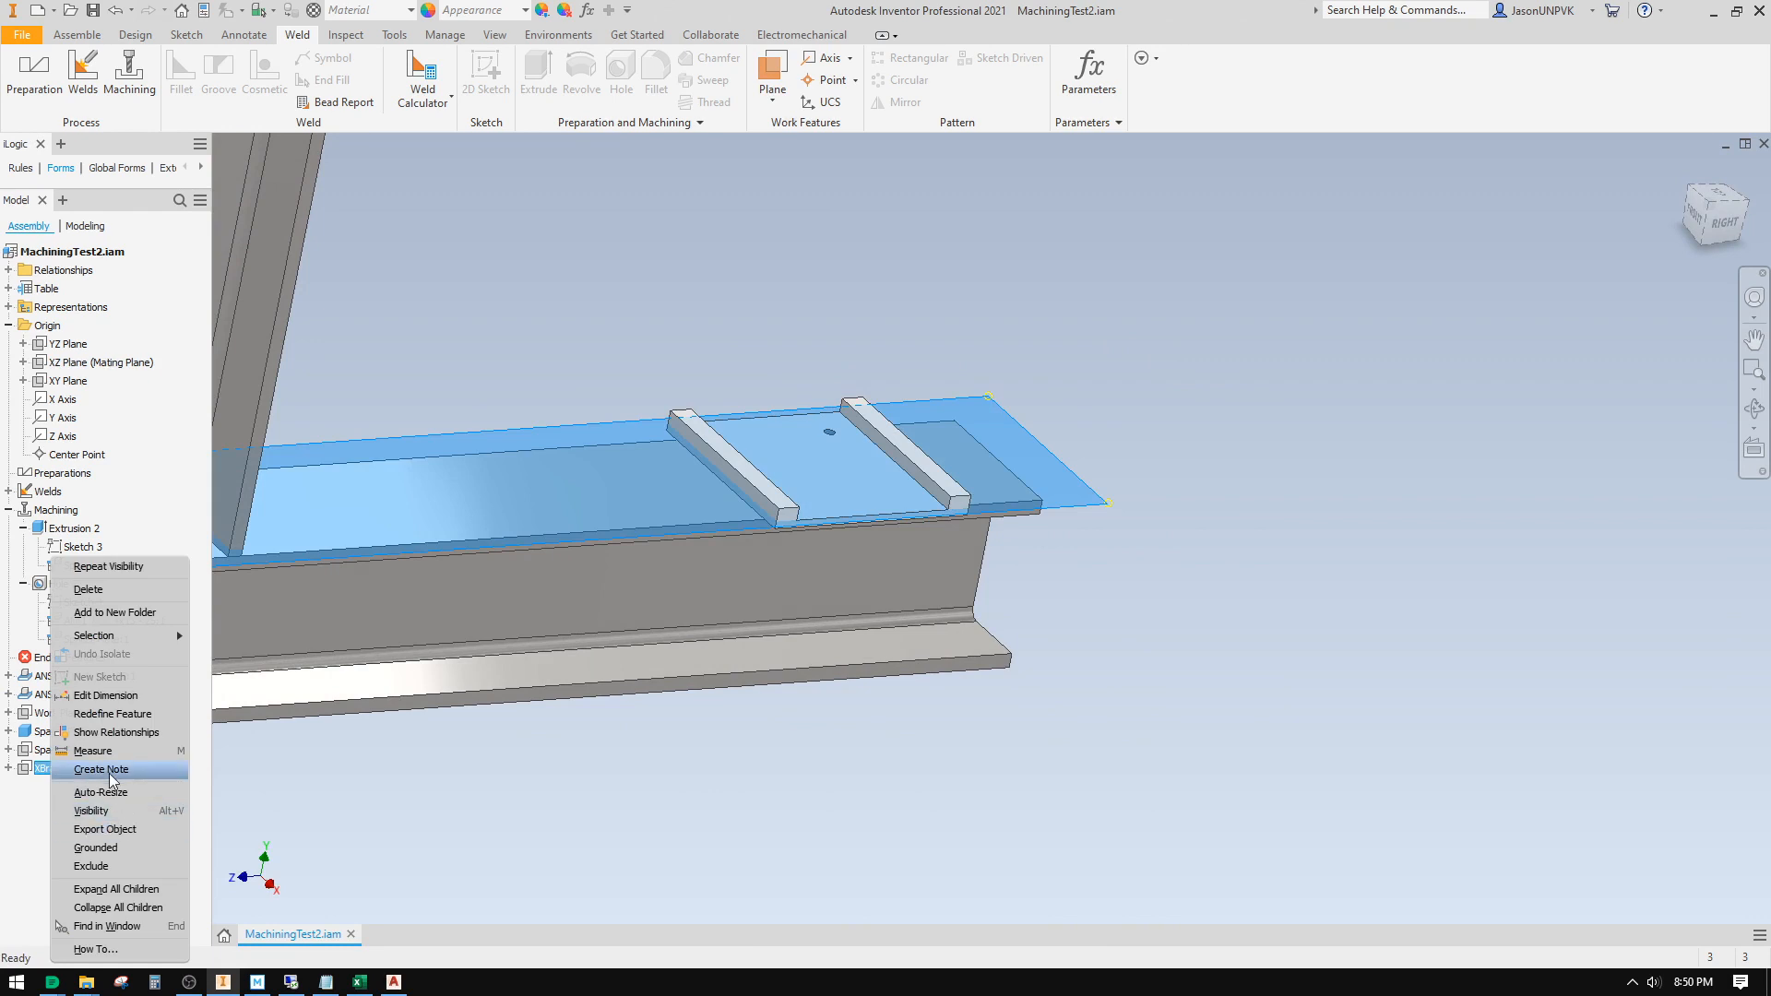
click(107, 715)
text(115)
key(Return)
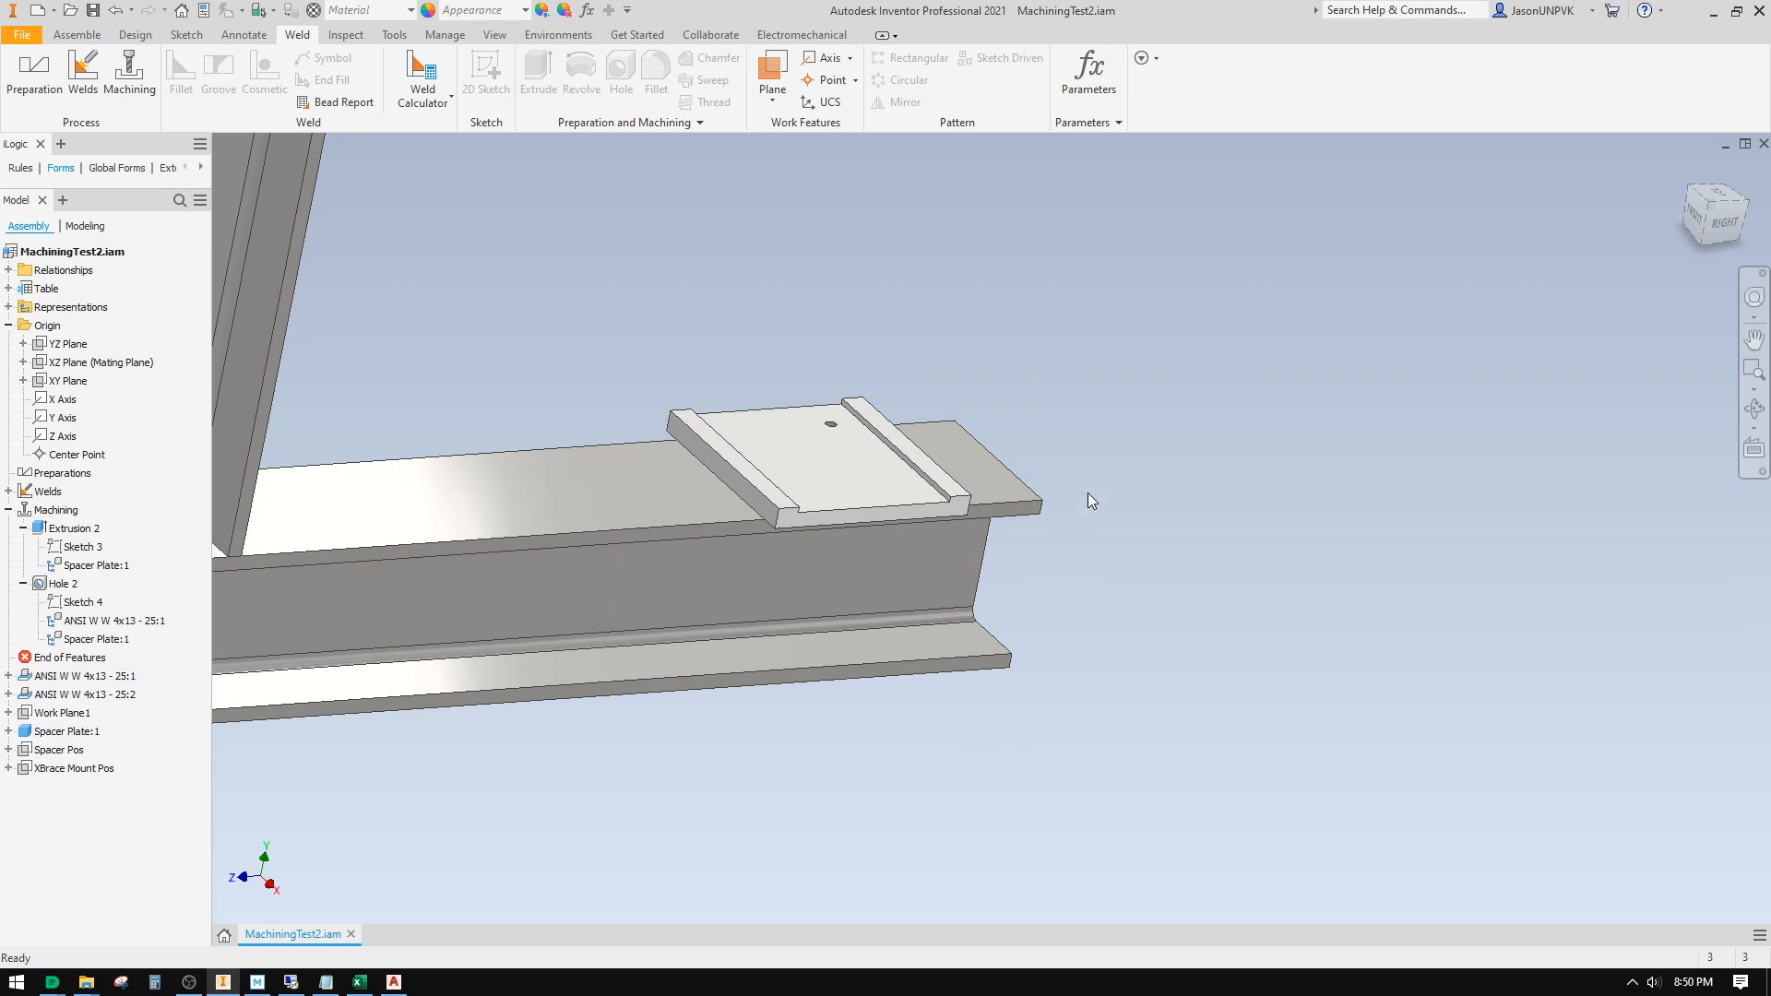
click(1681, 191)
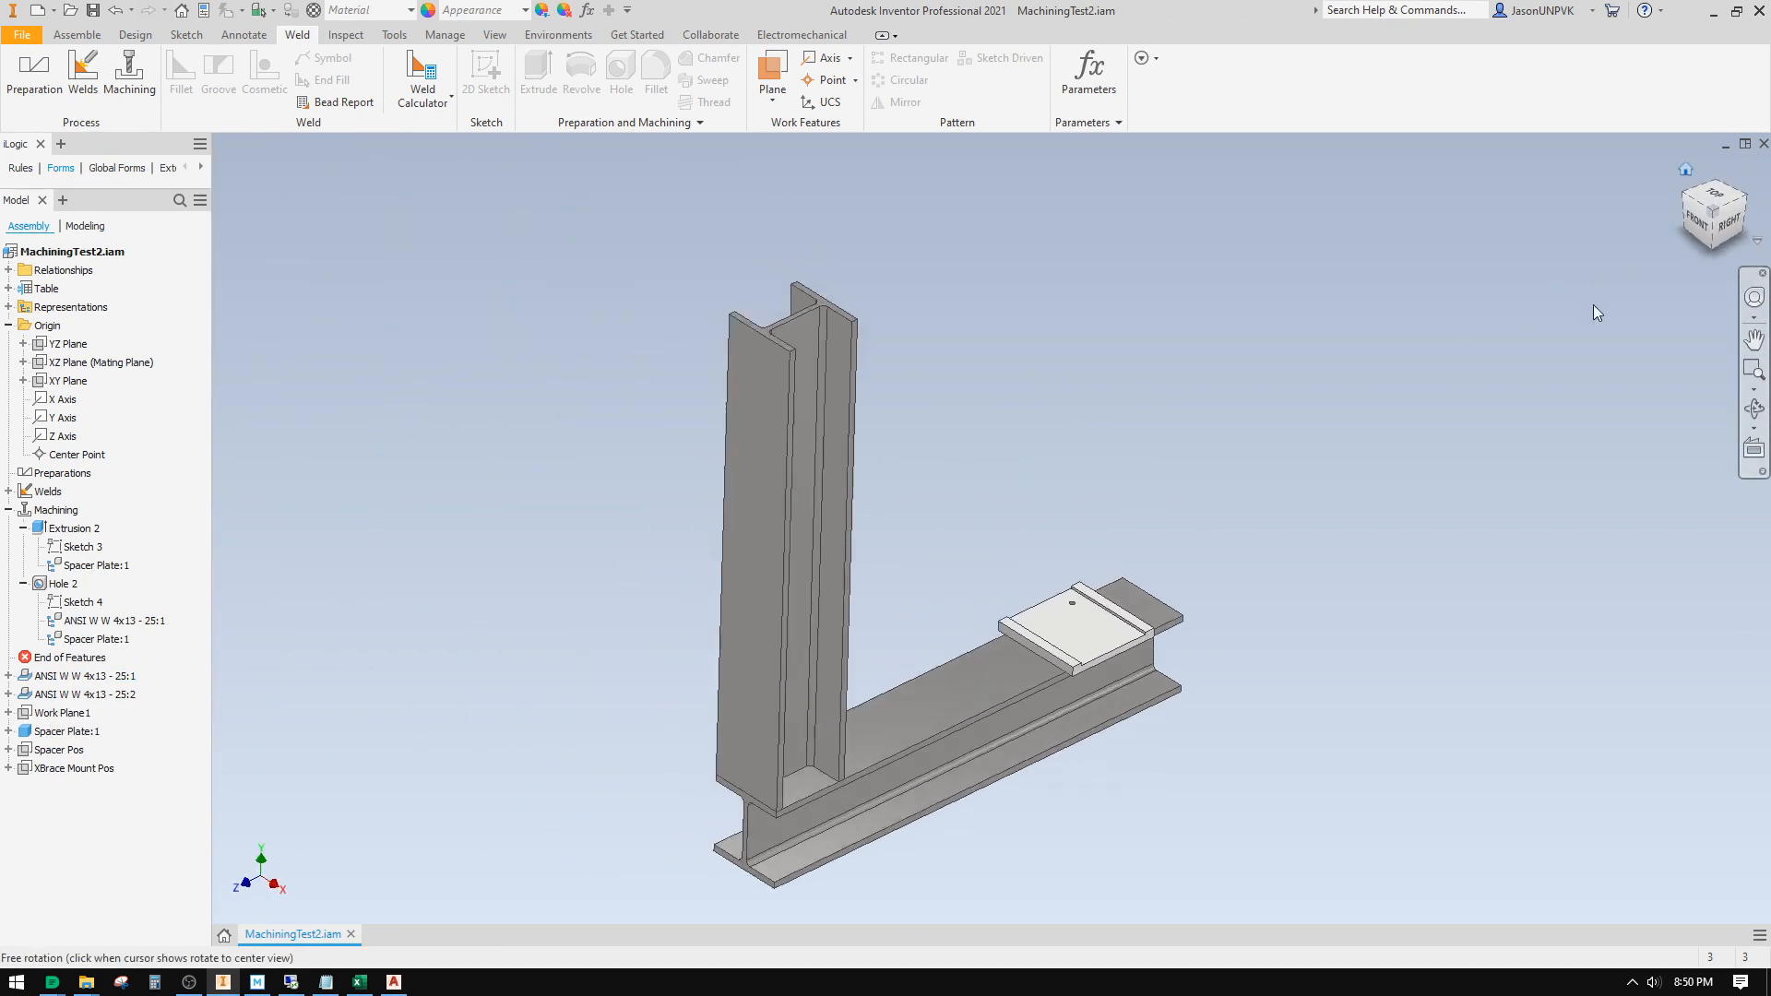
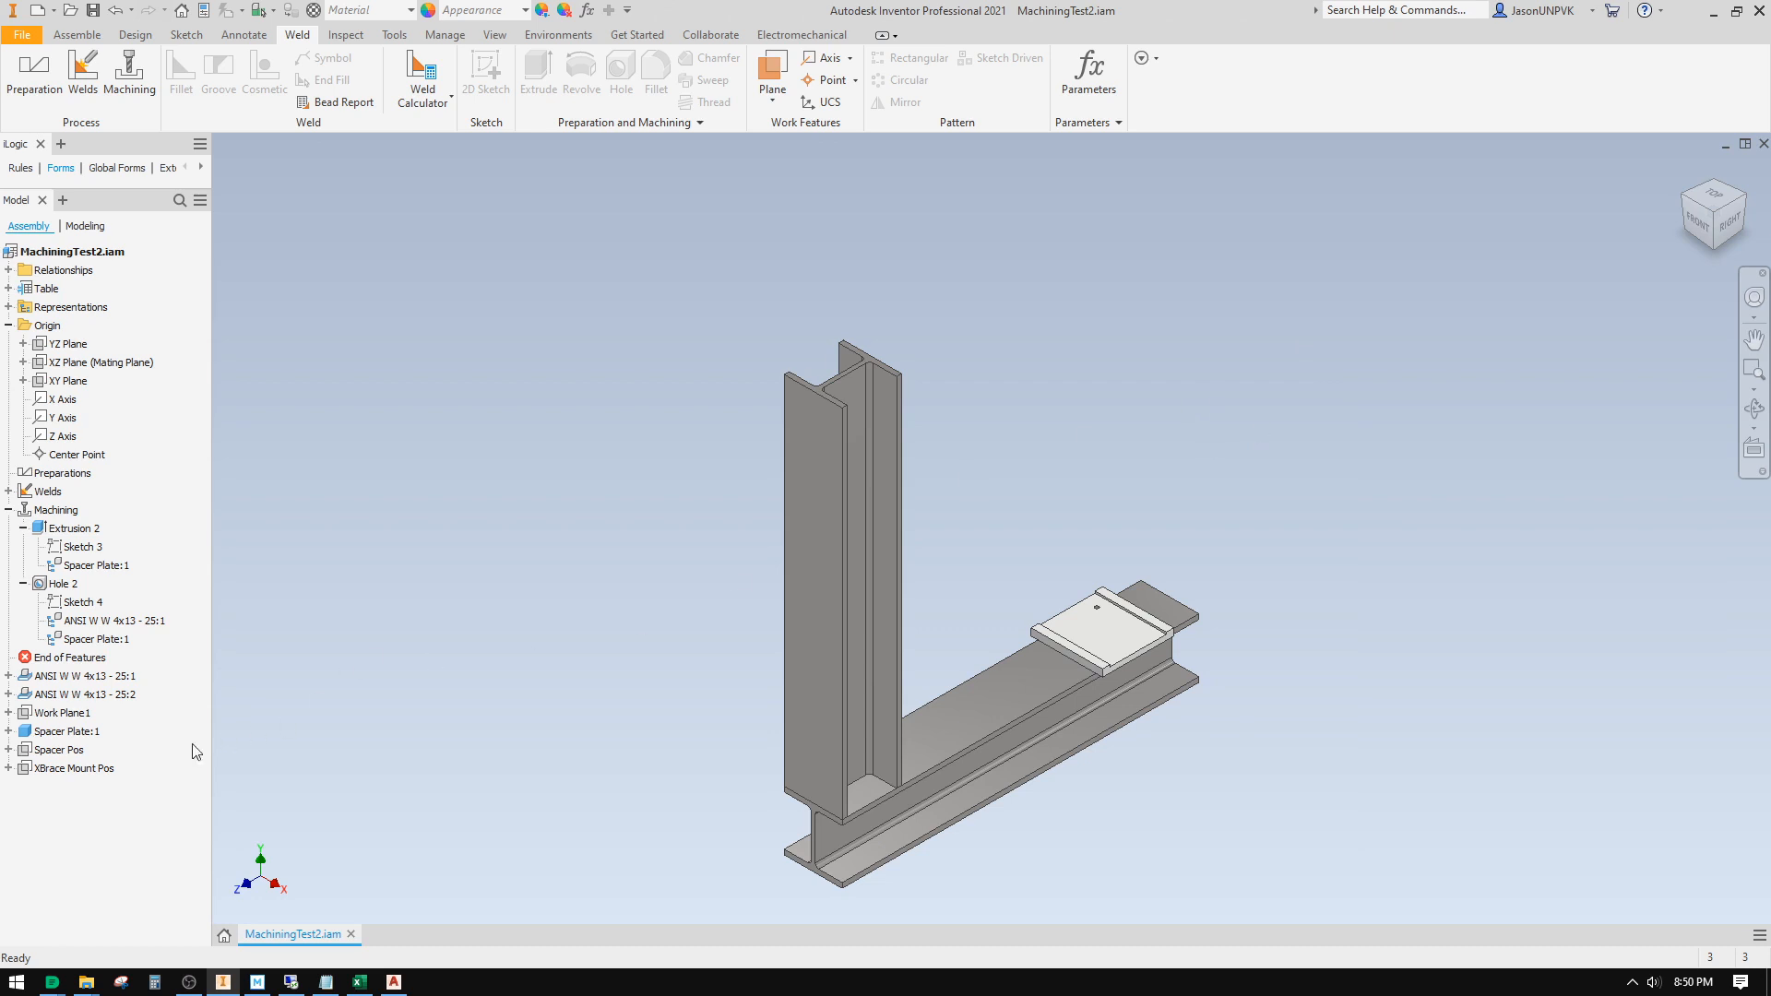
right_click(70, 769)
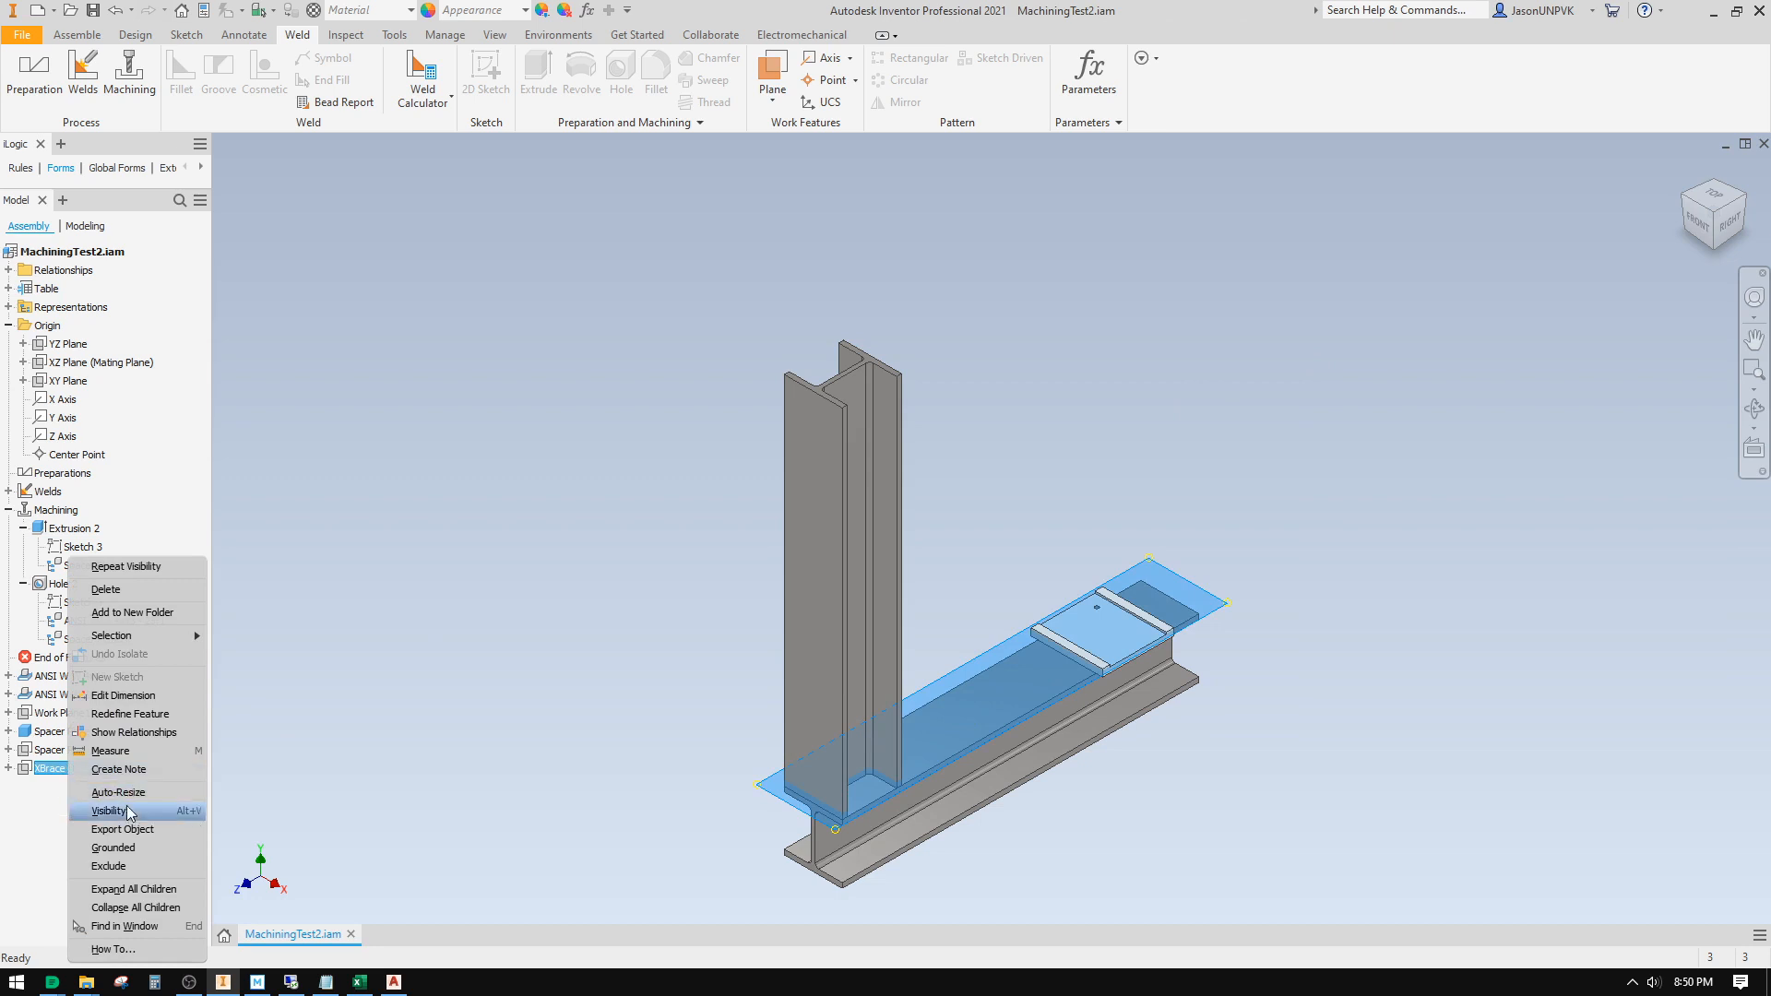
click(148, 698)
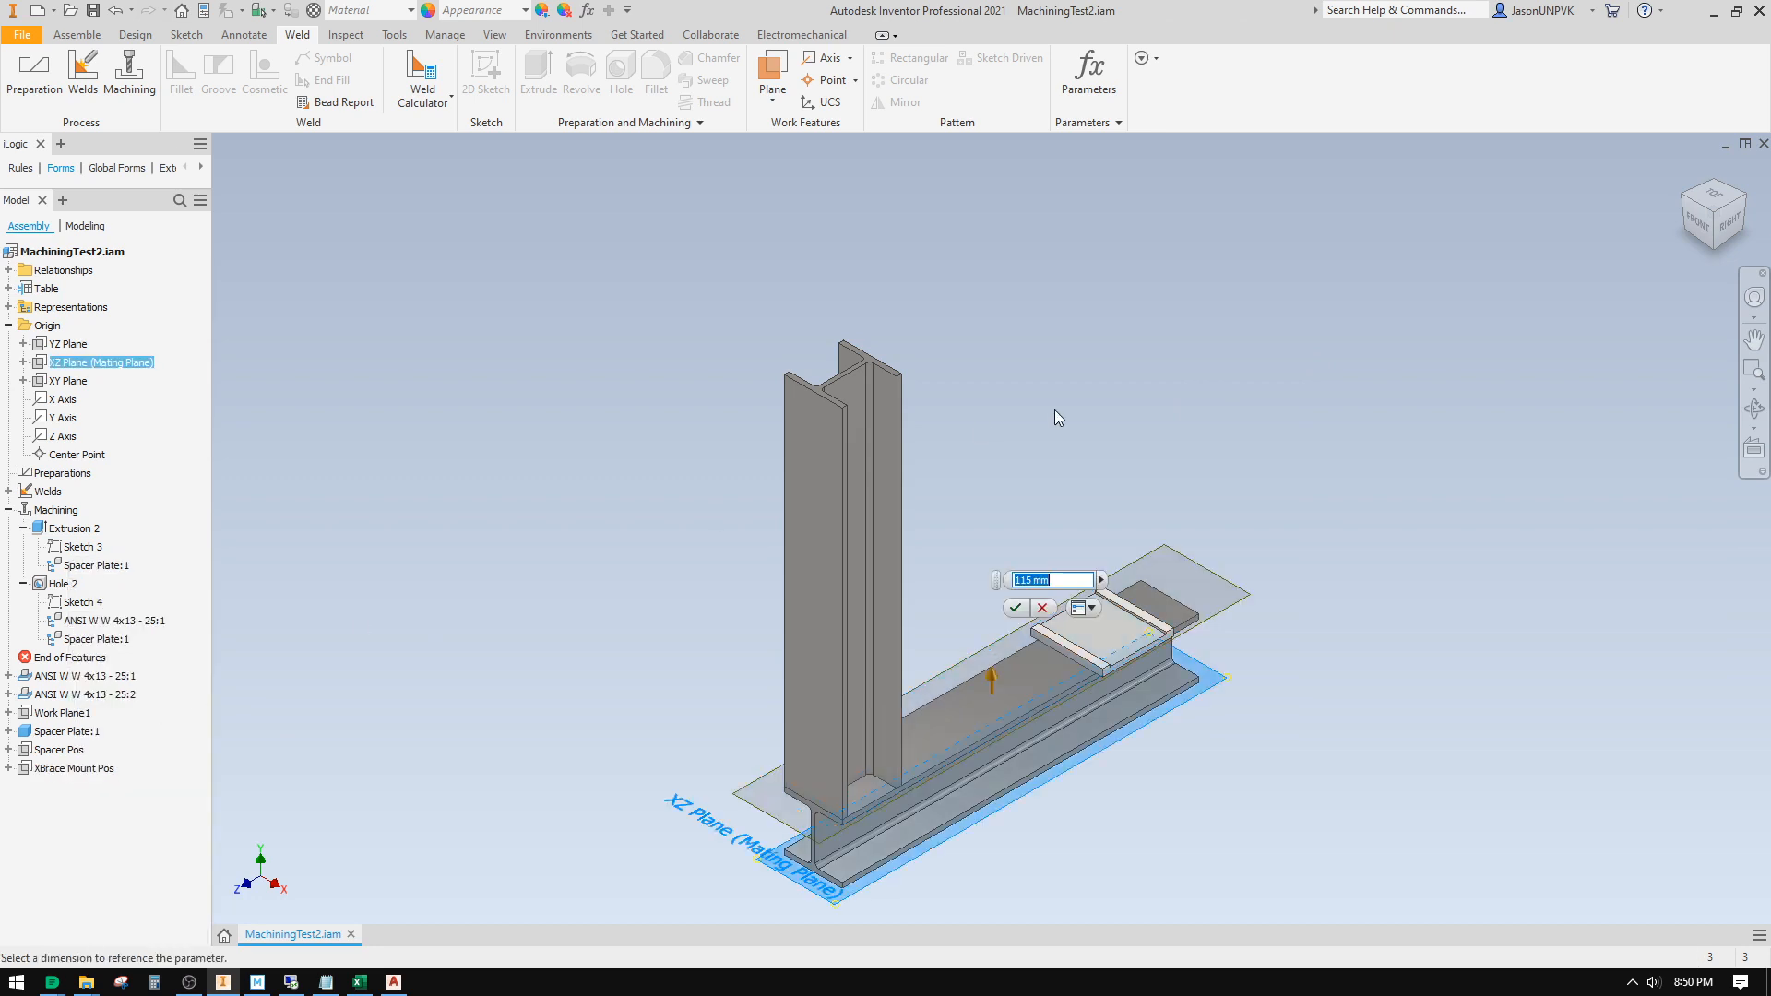
click(1044, 609)
Step: Add a numeric user parameter named XBraceNotchDepth with a value of 115 mm
click(587, 10)
click(195, 837)
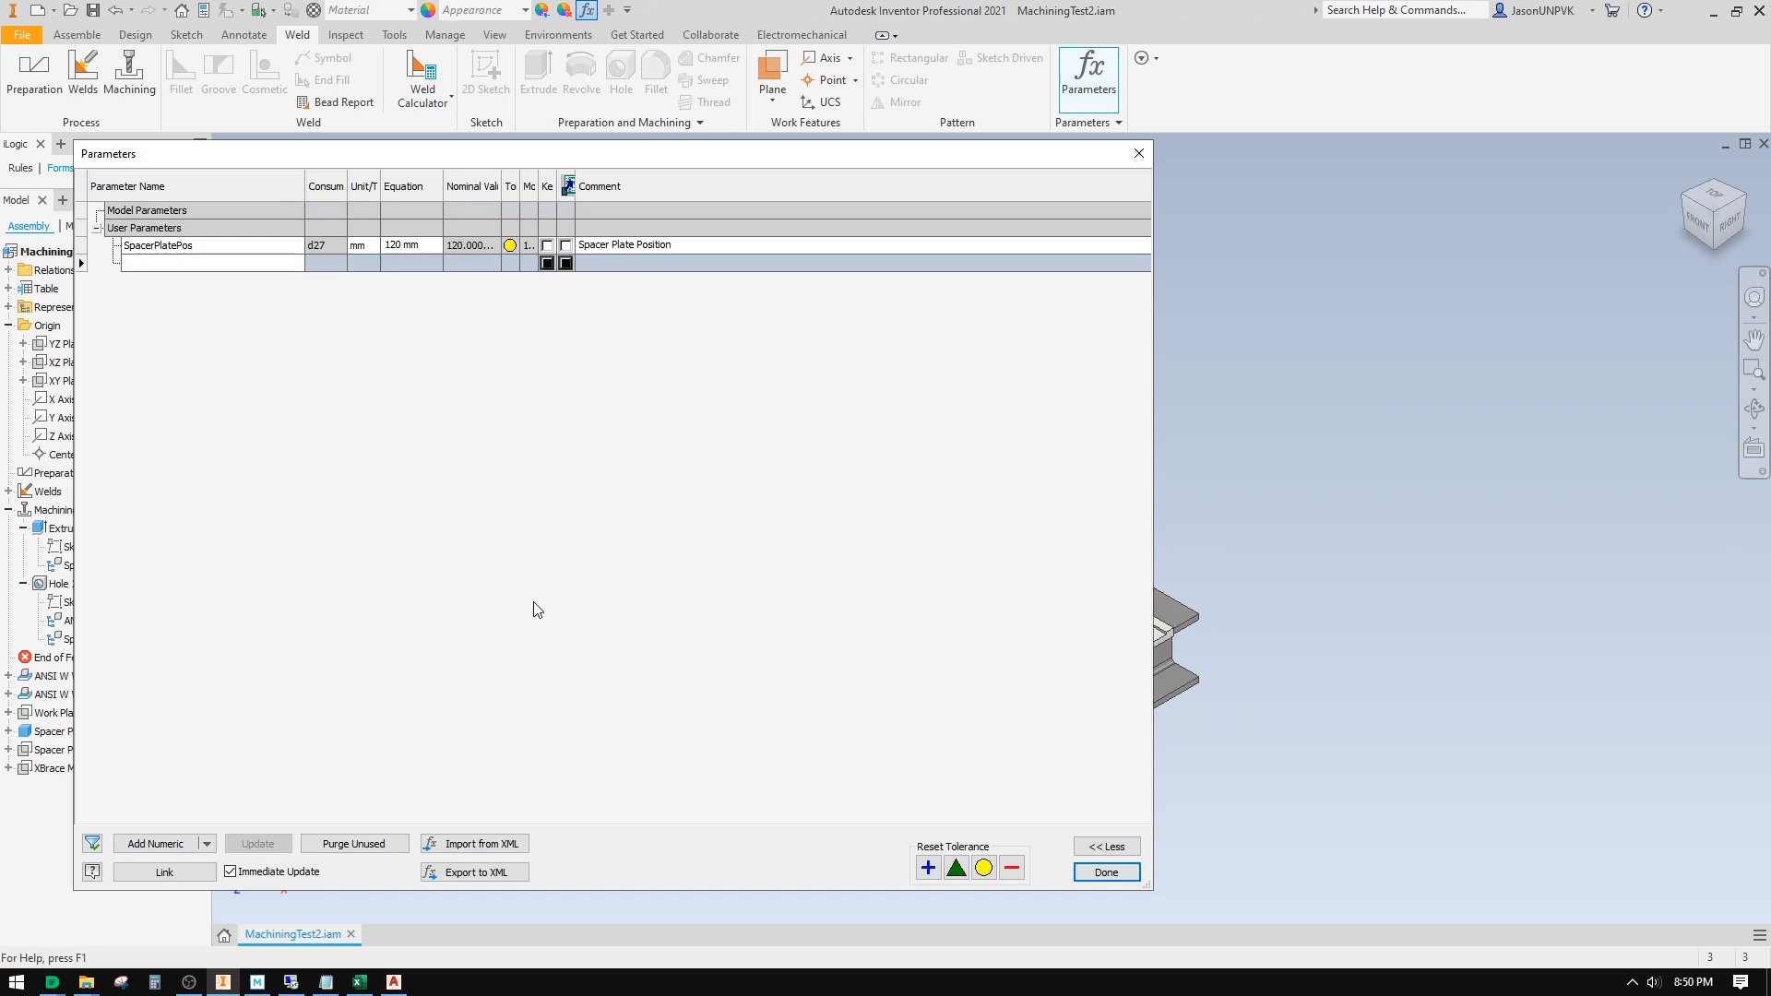
text(x)
text(XBrace)
text(NotchDepth)
key(Tab)
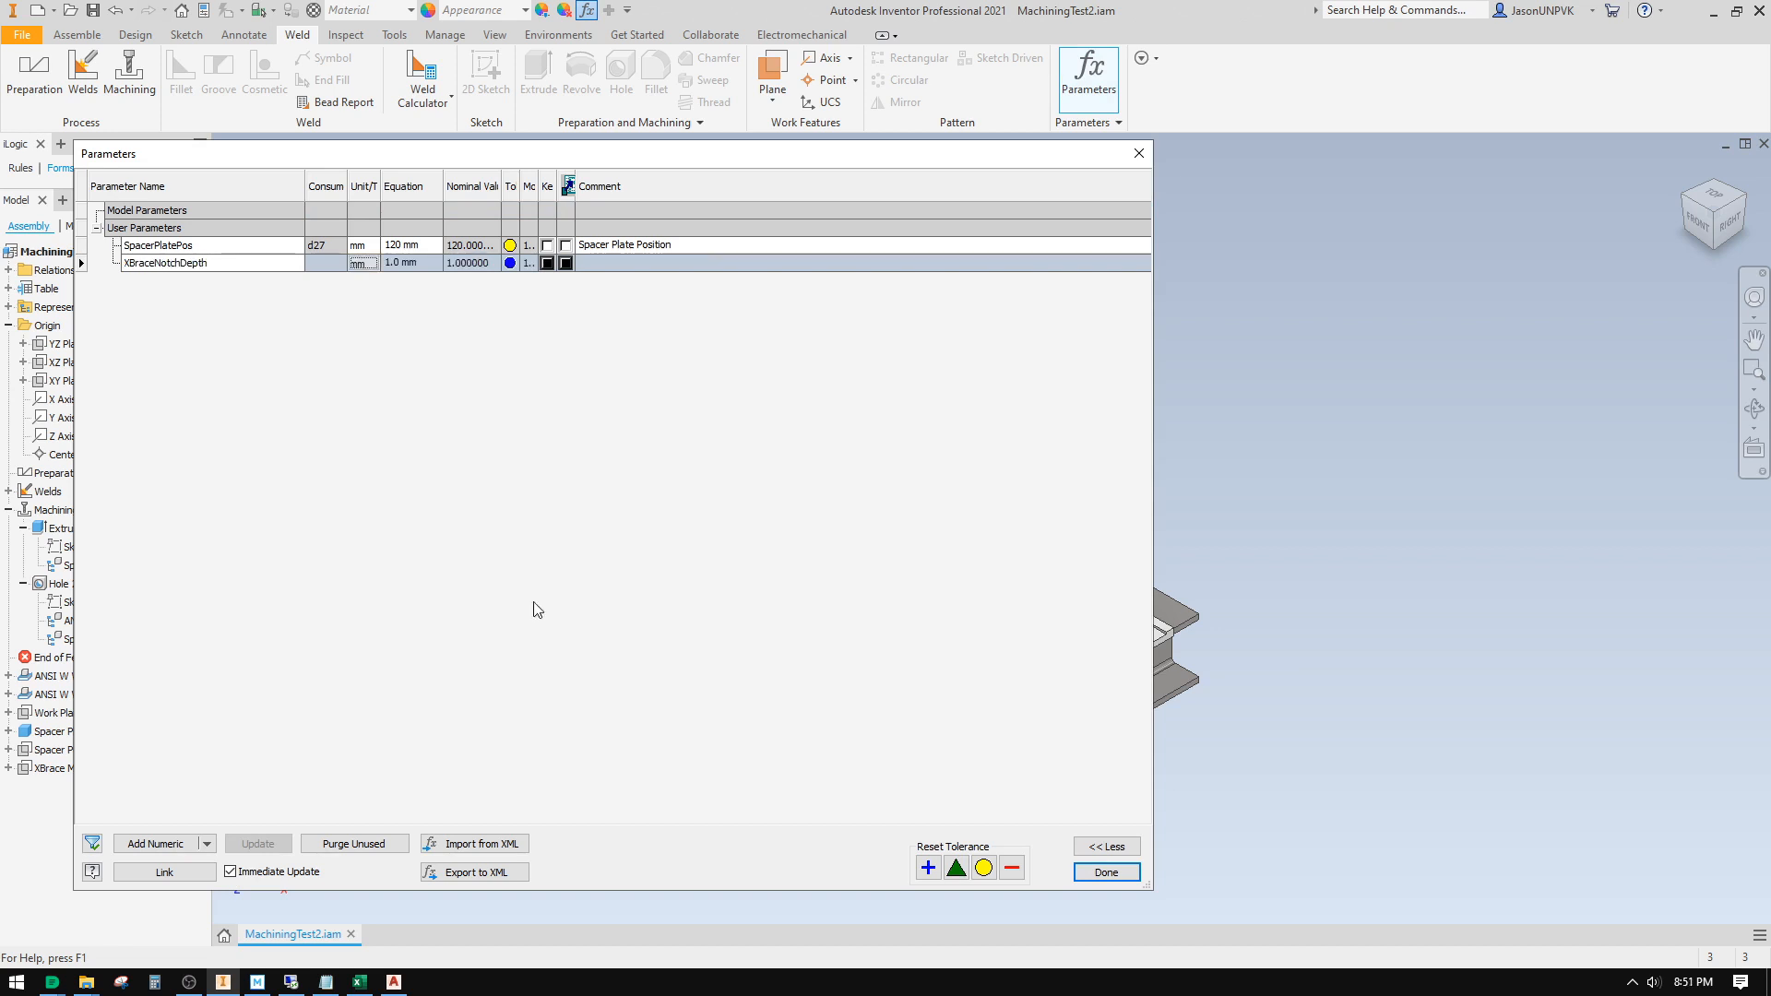
click(420, 263)
text(115)
key(Return)
Step: Link the XBrace Mount Pos plane's offset dimension to the XBraceNotchDepth parameter by its copied name
click(235, 264)
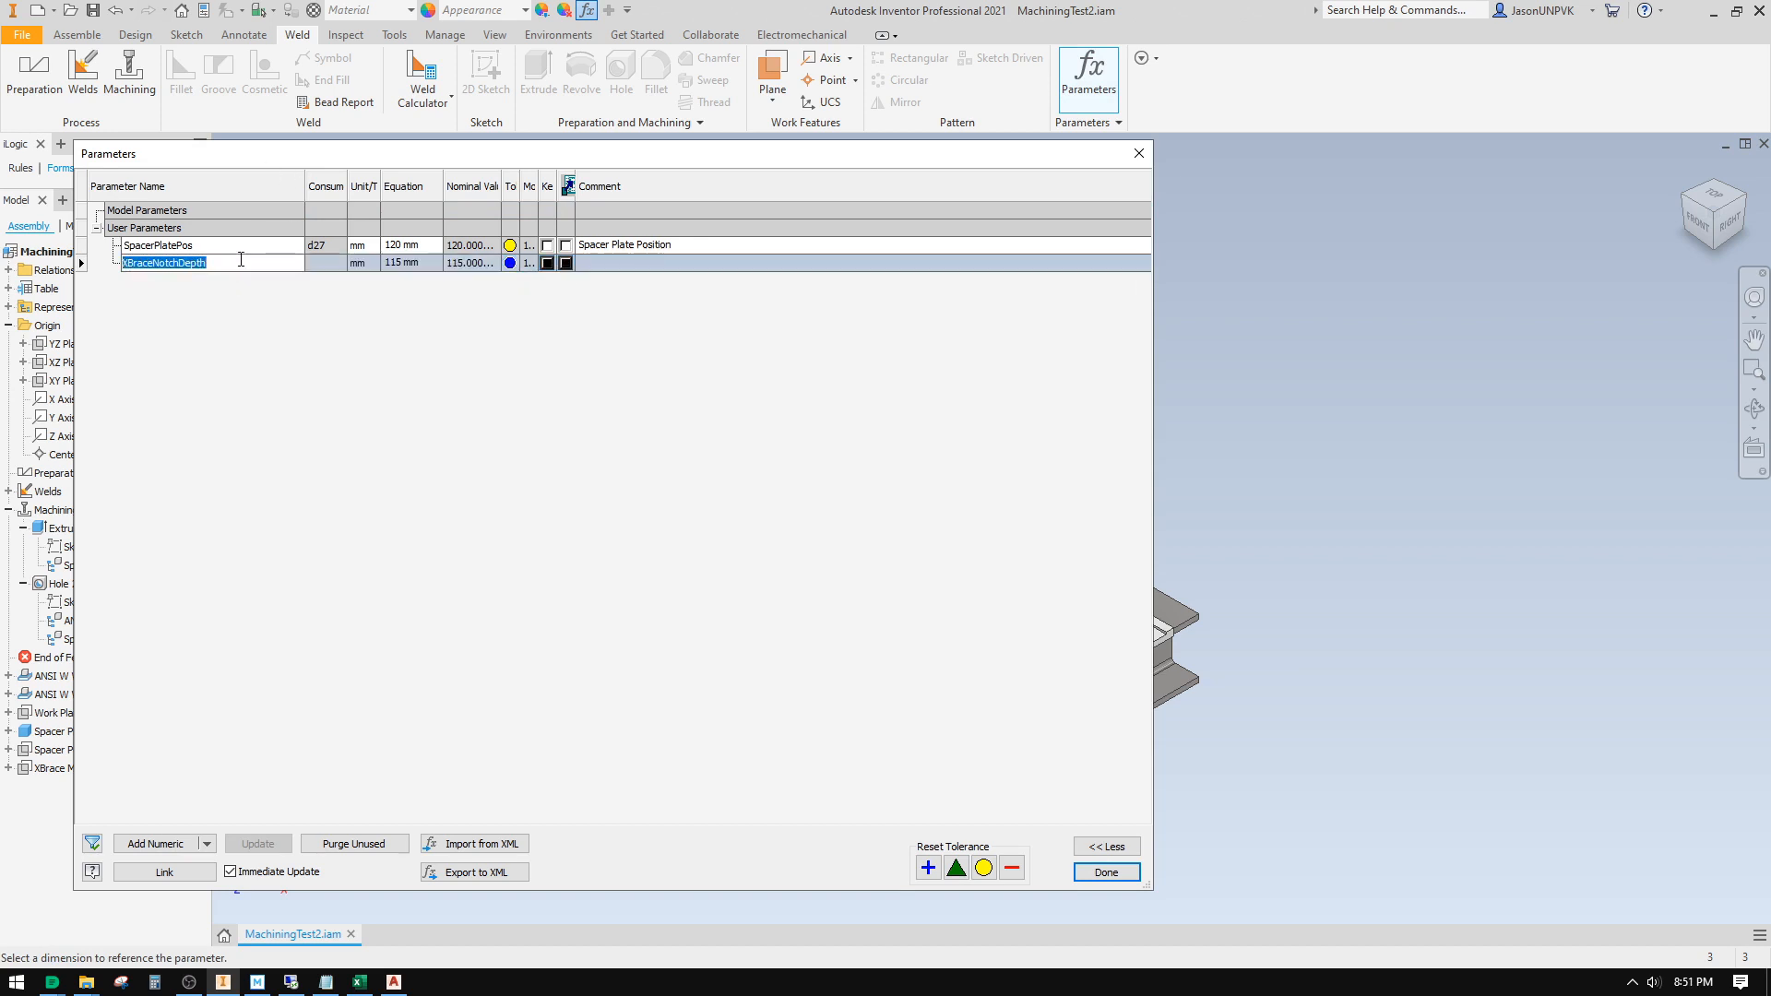
click(1106, 872)
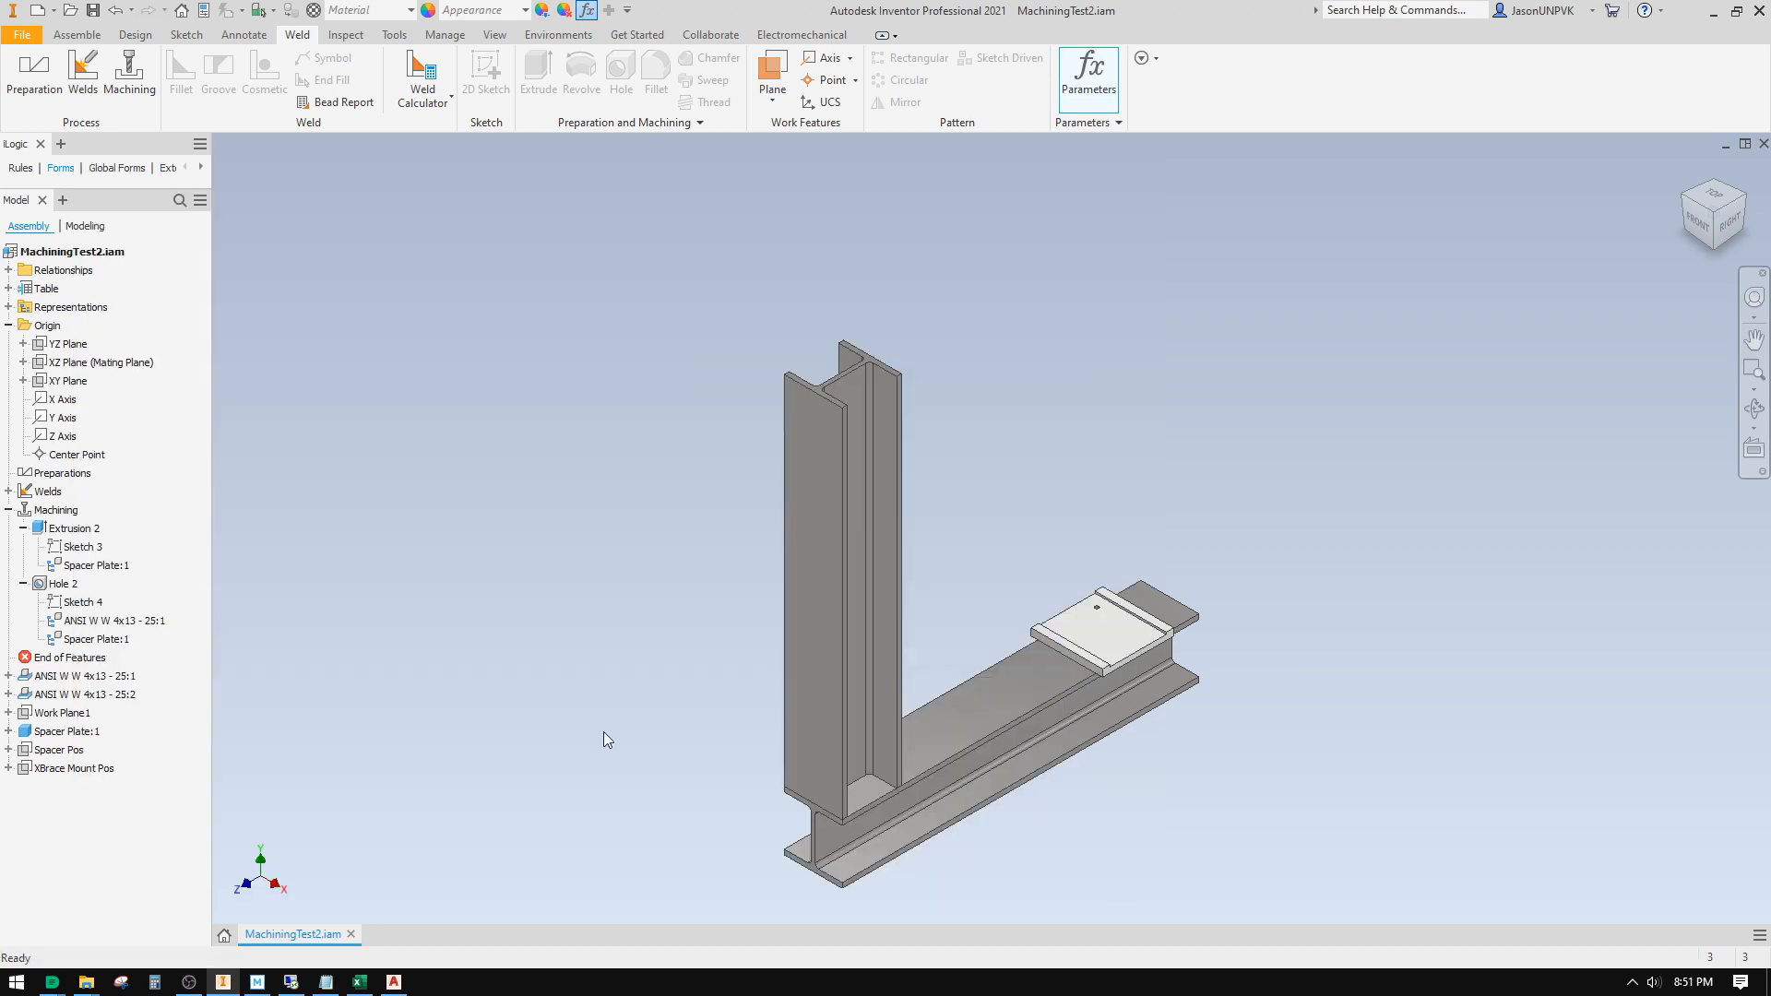
click(74, 767)
right_click(41, 768)
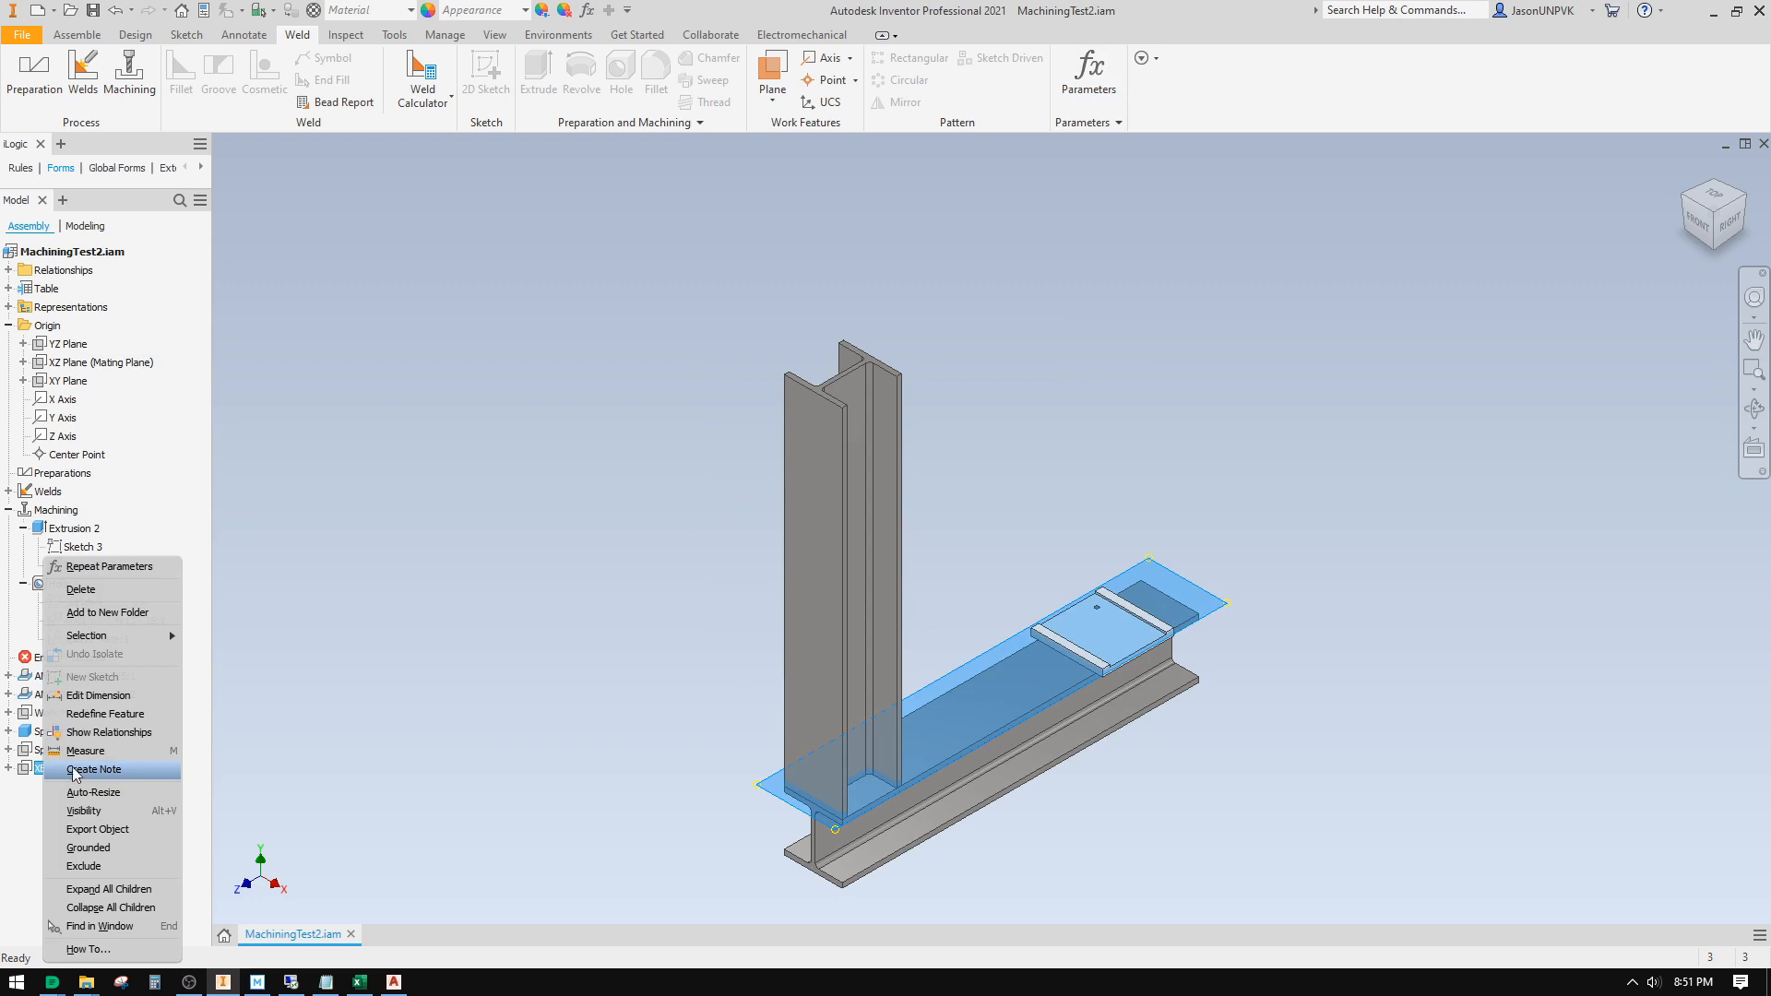
click(97, 696)
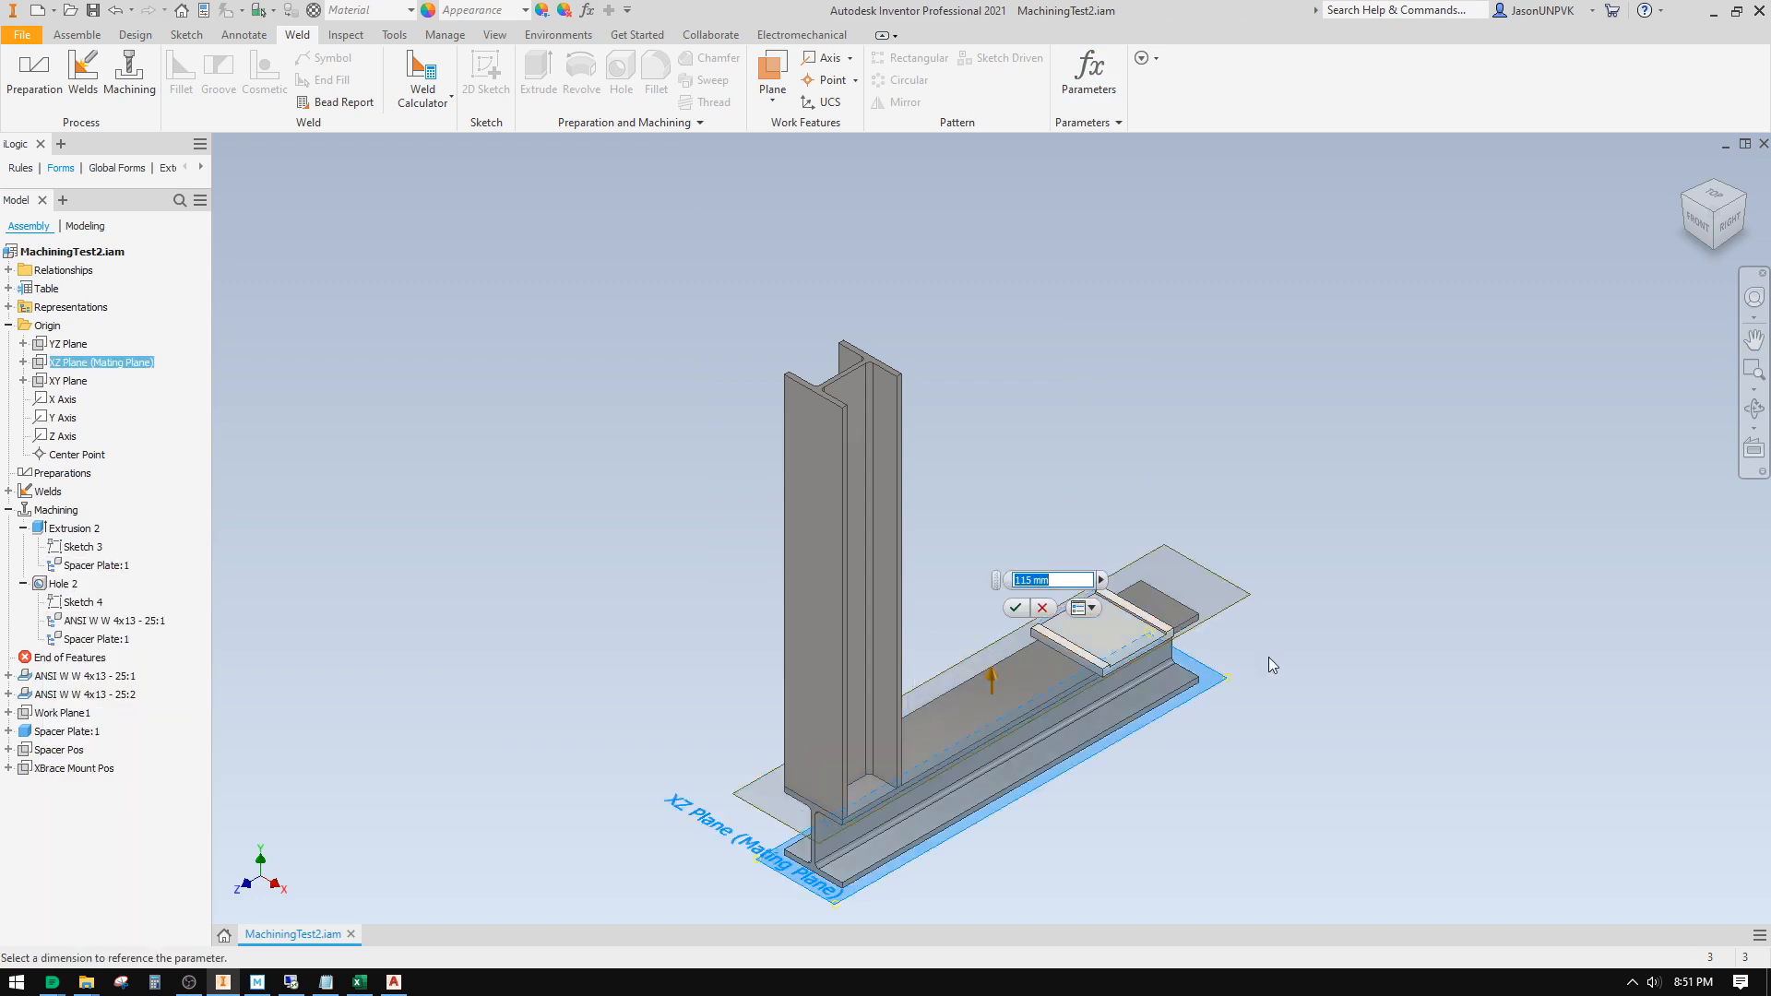
click(1015, 607)
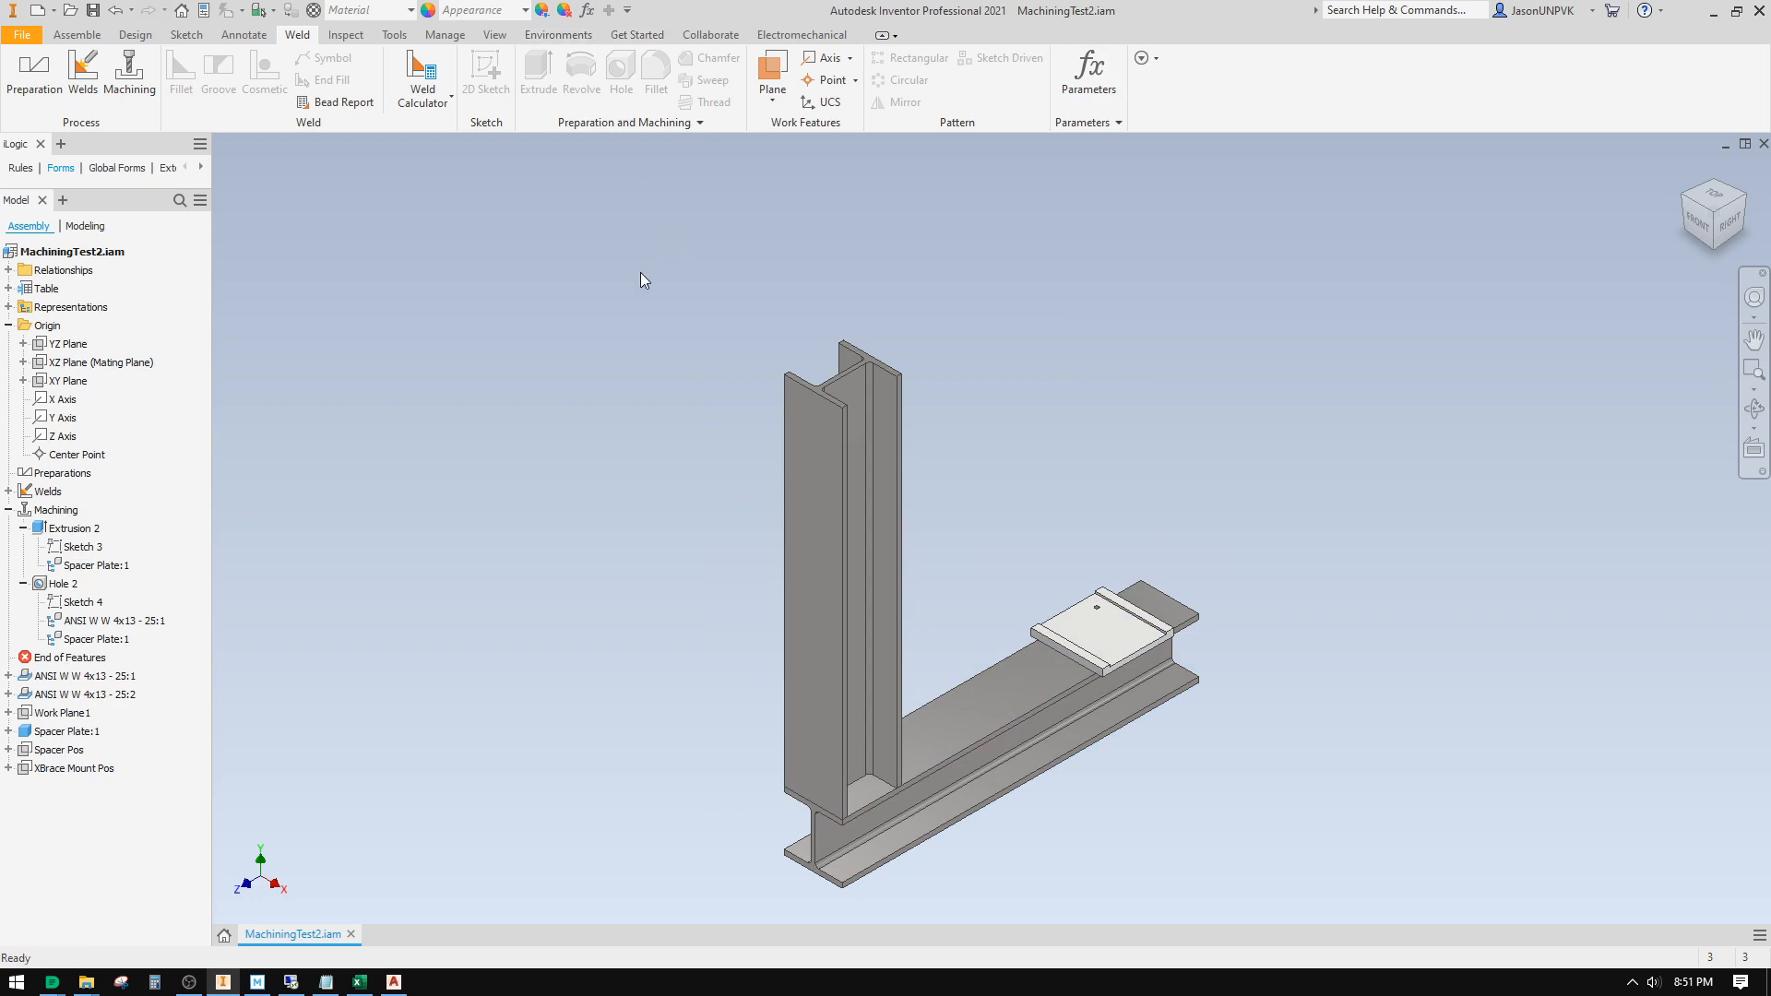
Step: In the machining environment, pattern Hole 2 in a rectangular pattern along the X axis with 2 occurrences spaced 50 mm
right_click(354, 495)
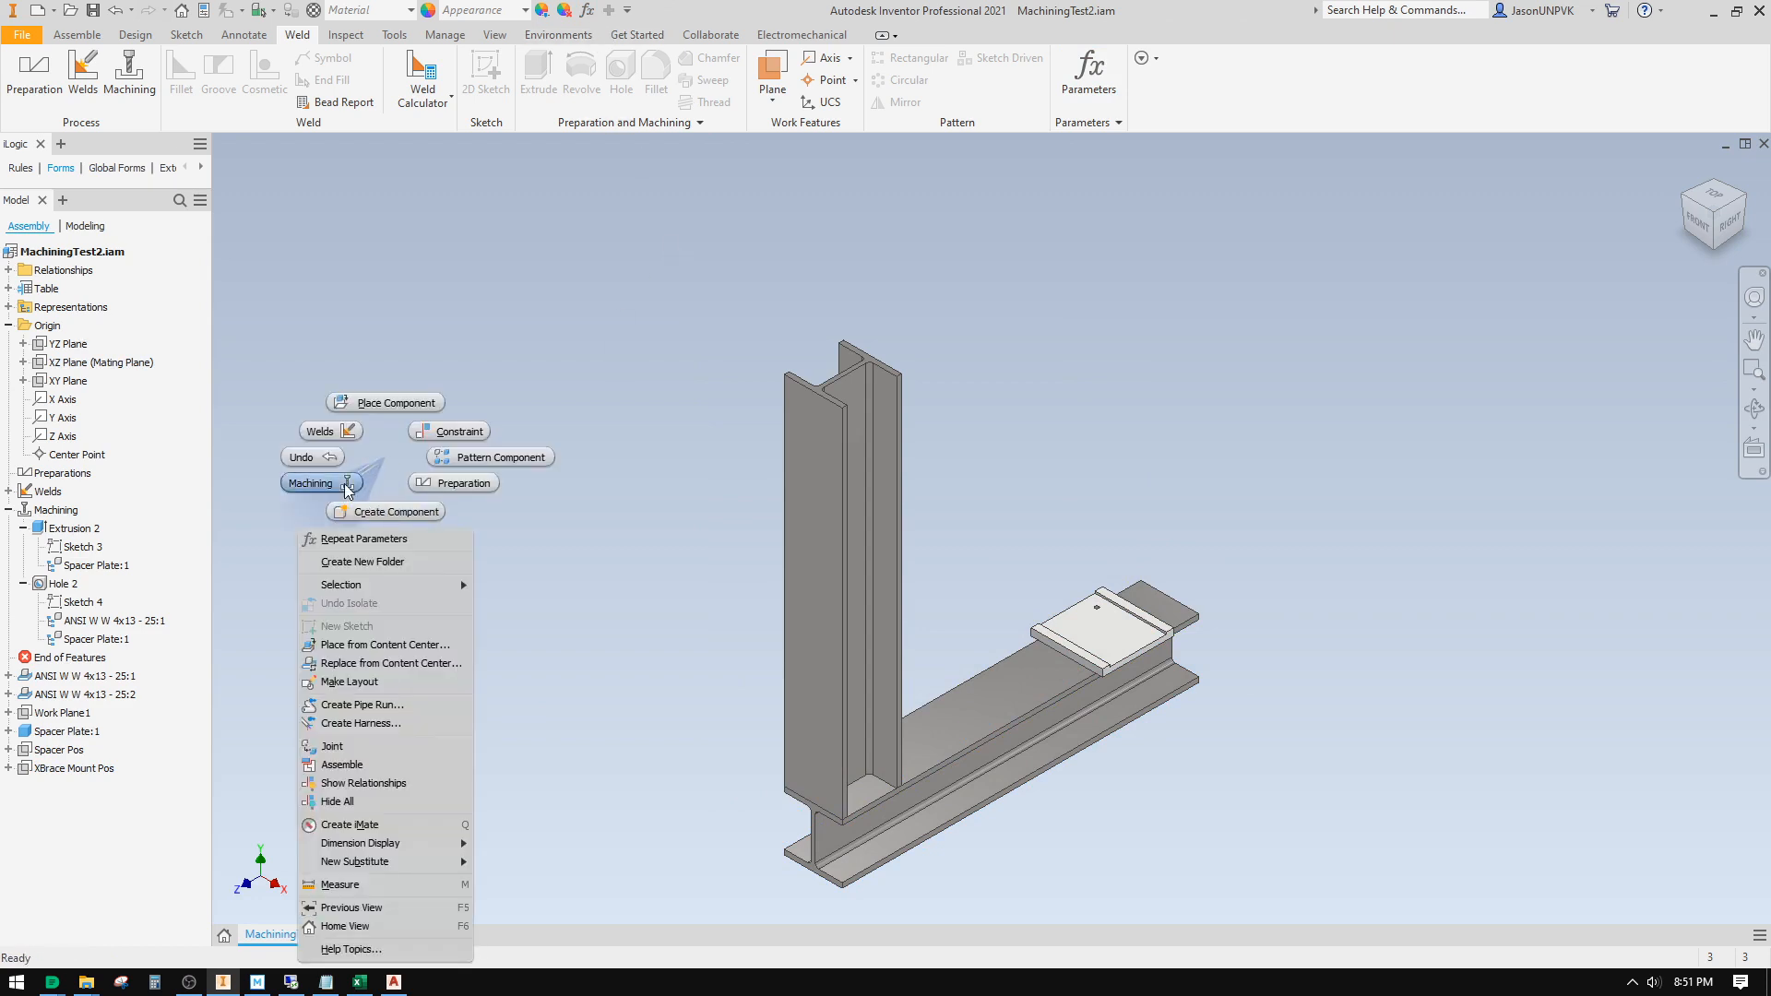
click(334, 482)
click(910, 57)
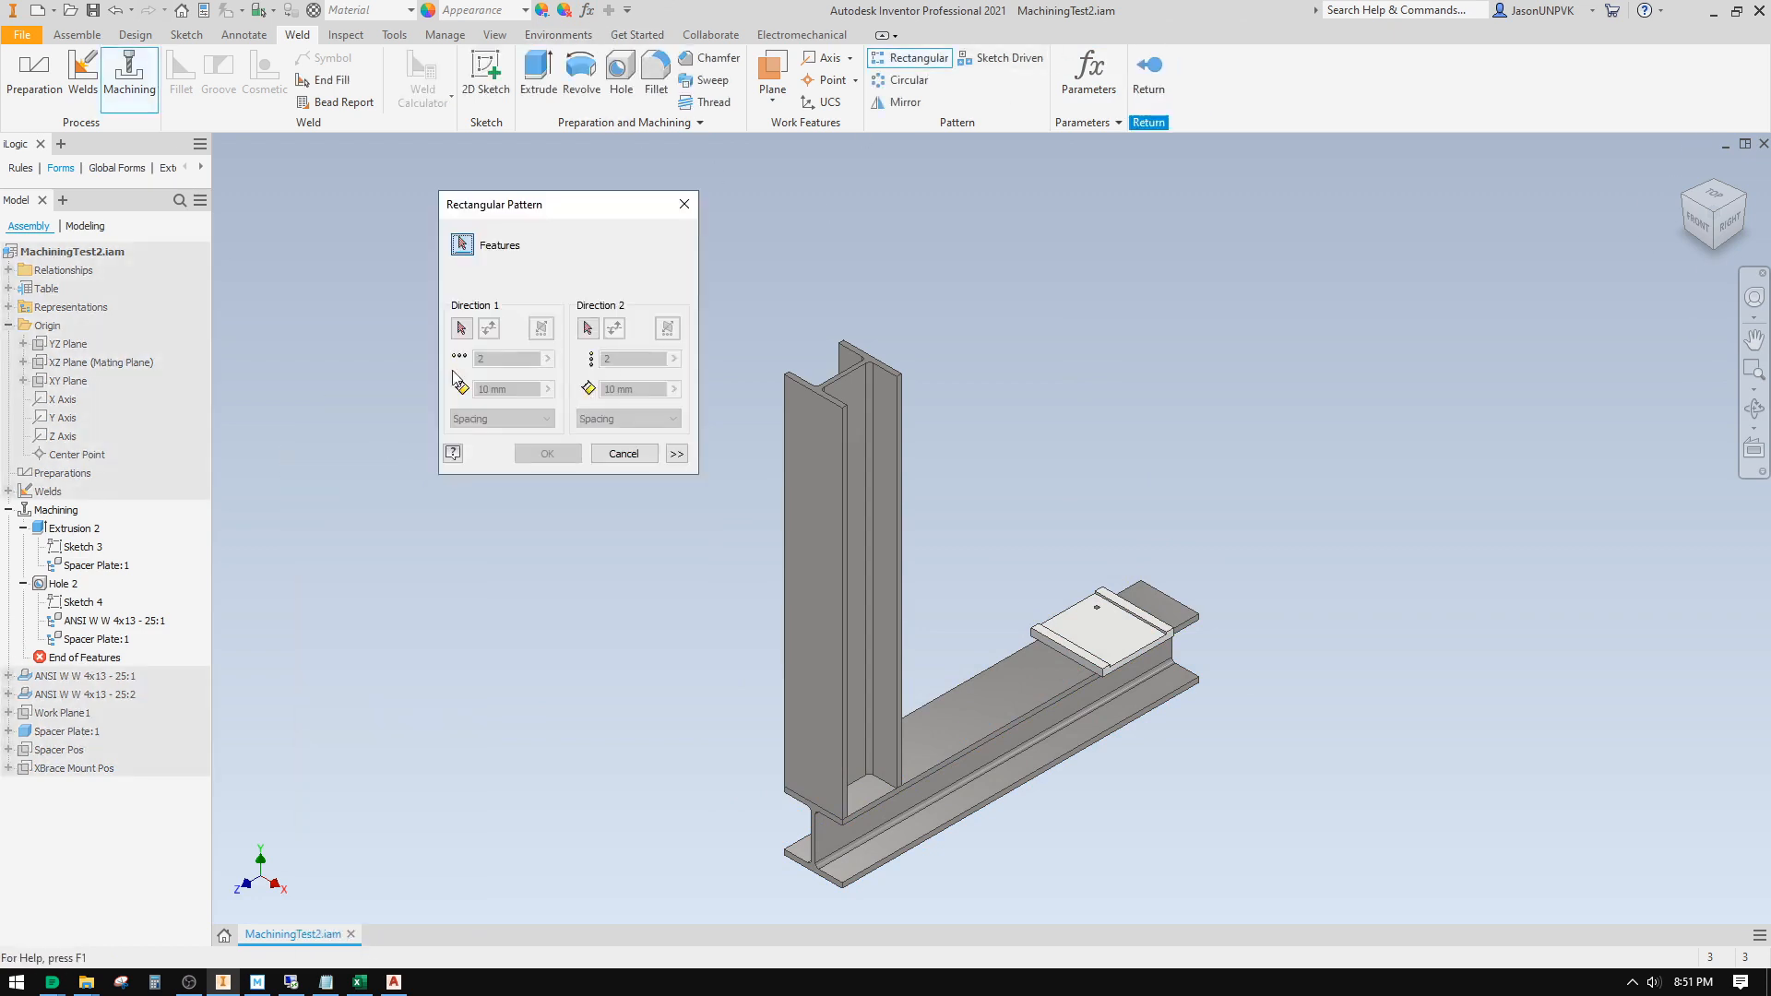
click(63, 584)
click(461, 329)
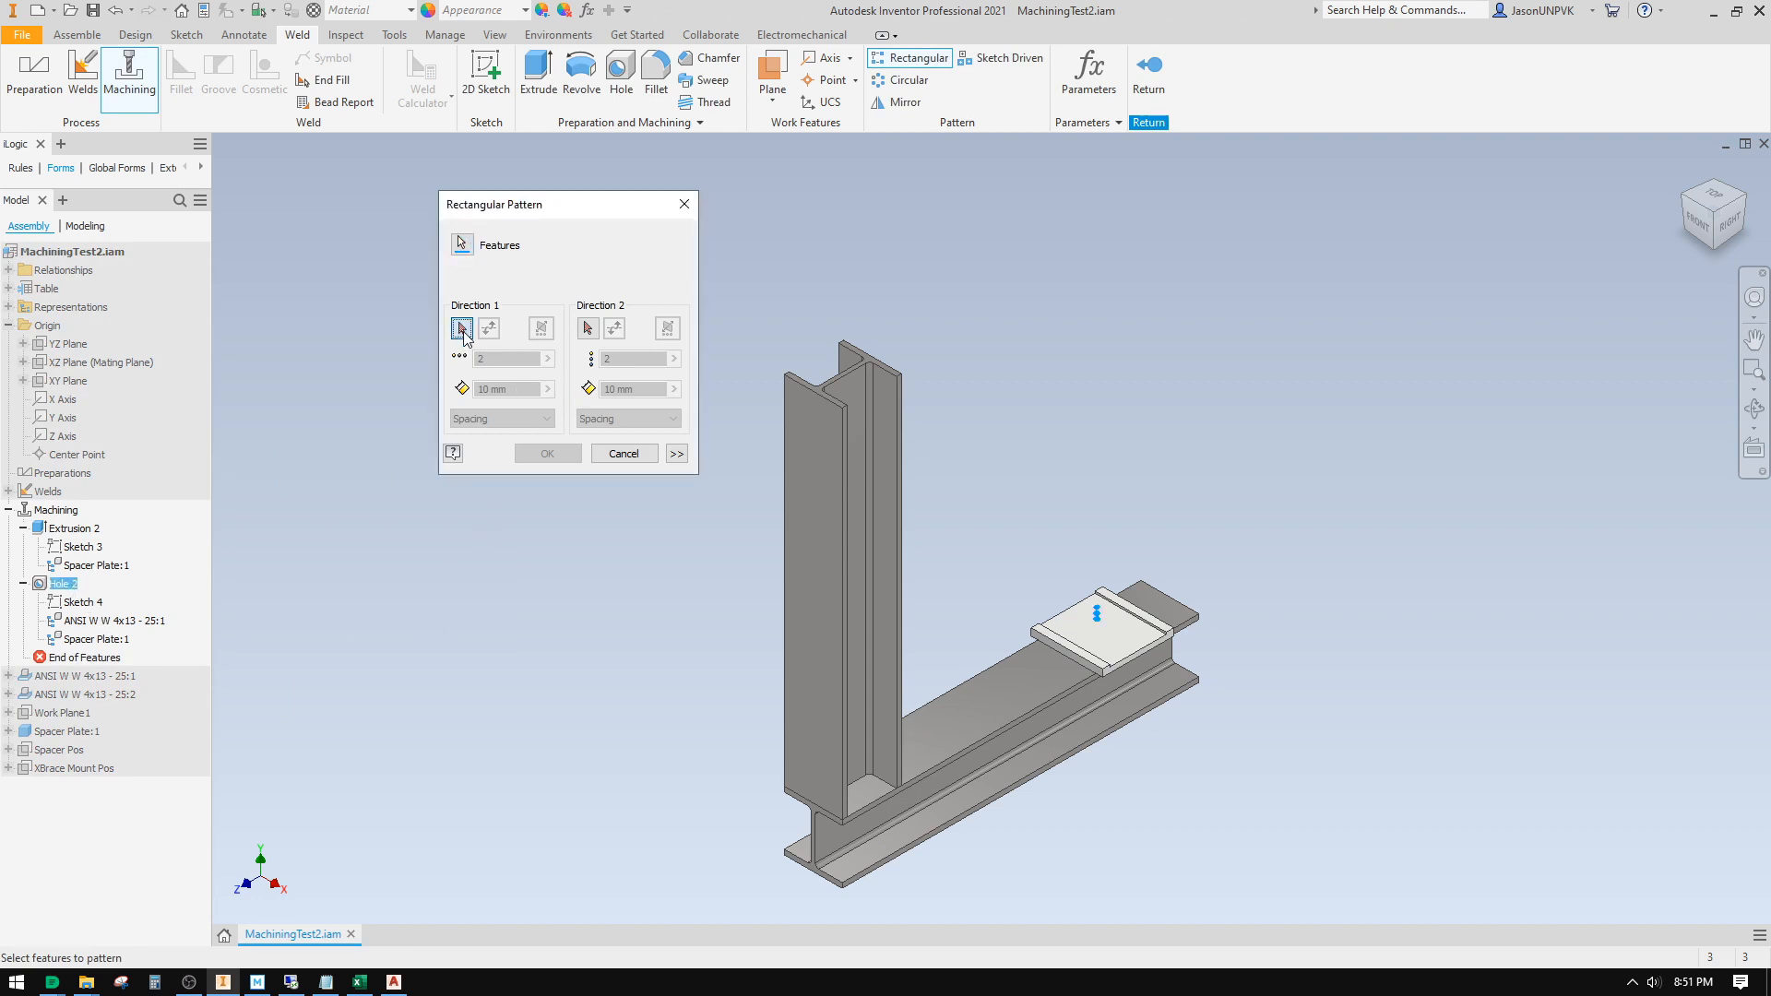
click(63, 403)
click(520, 392)
drag(518, 387, 384, 383)
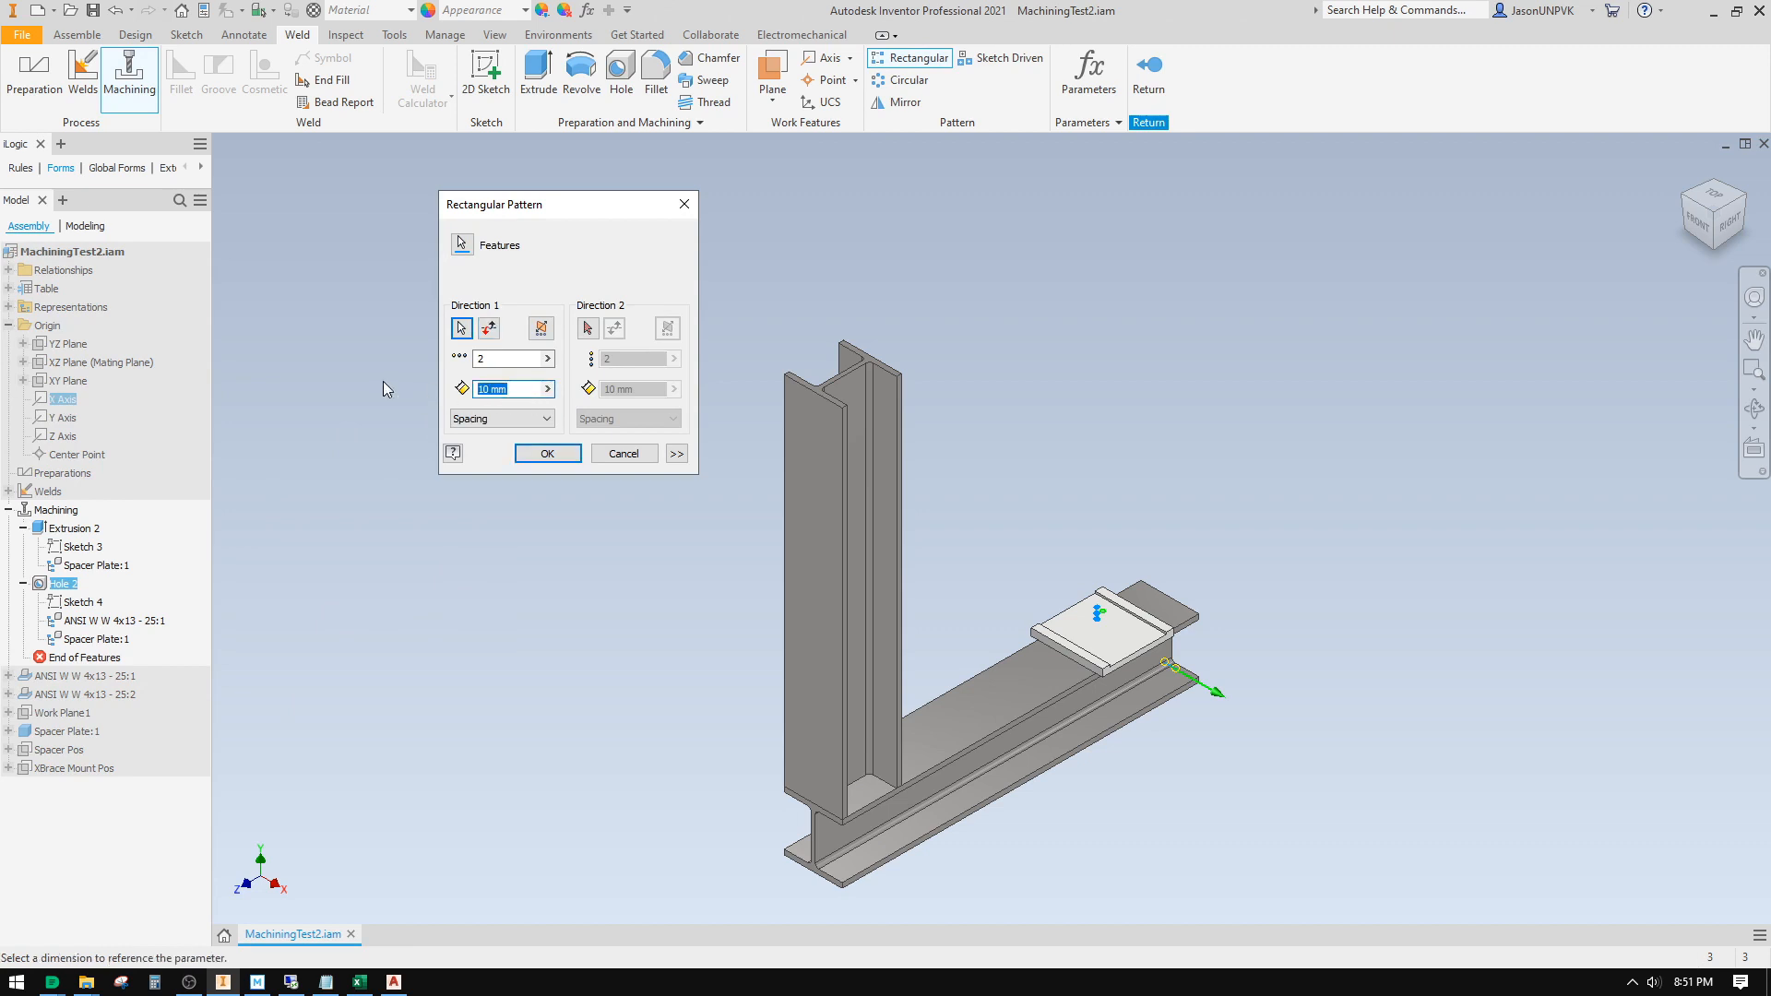
key(Return)
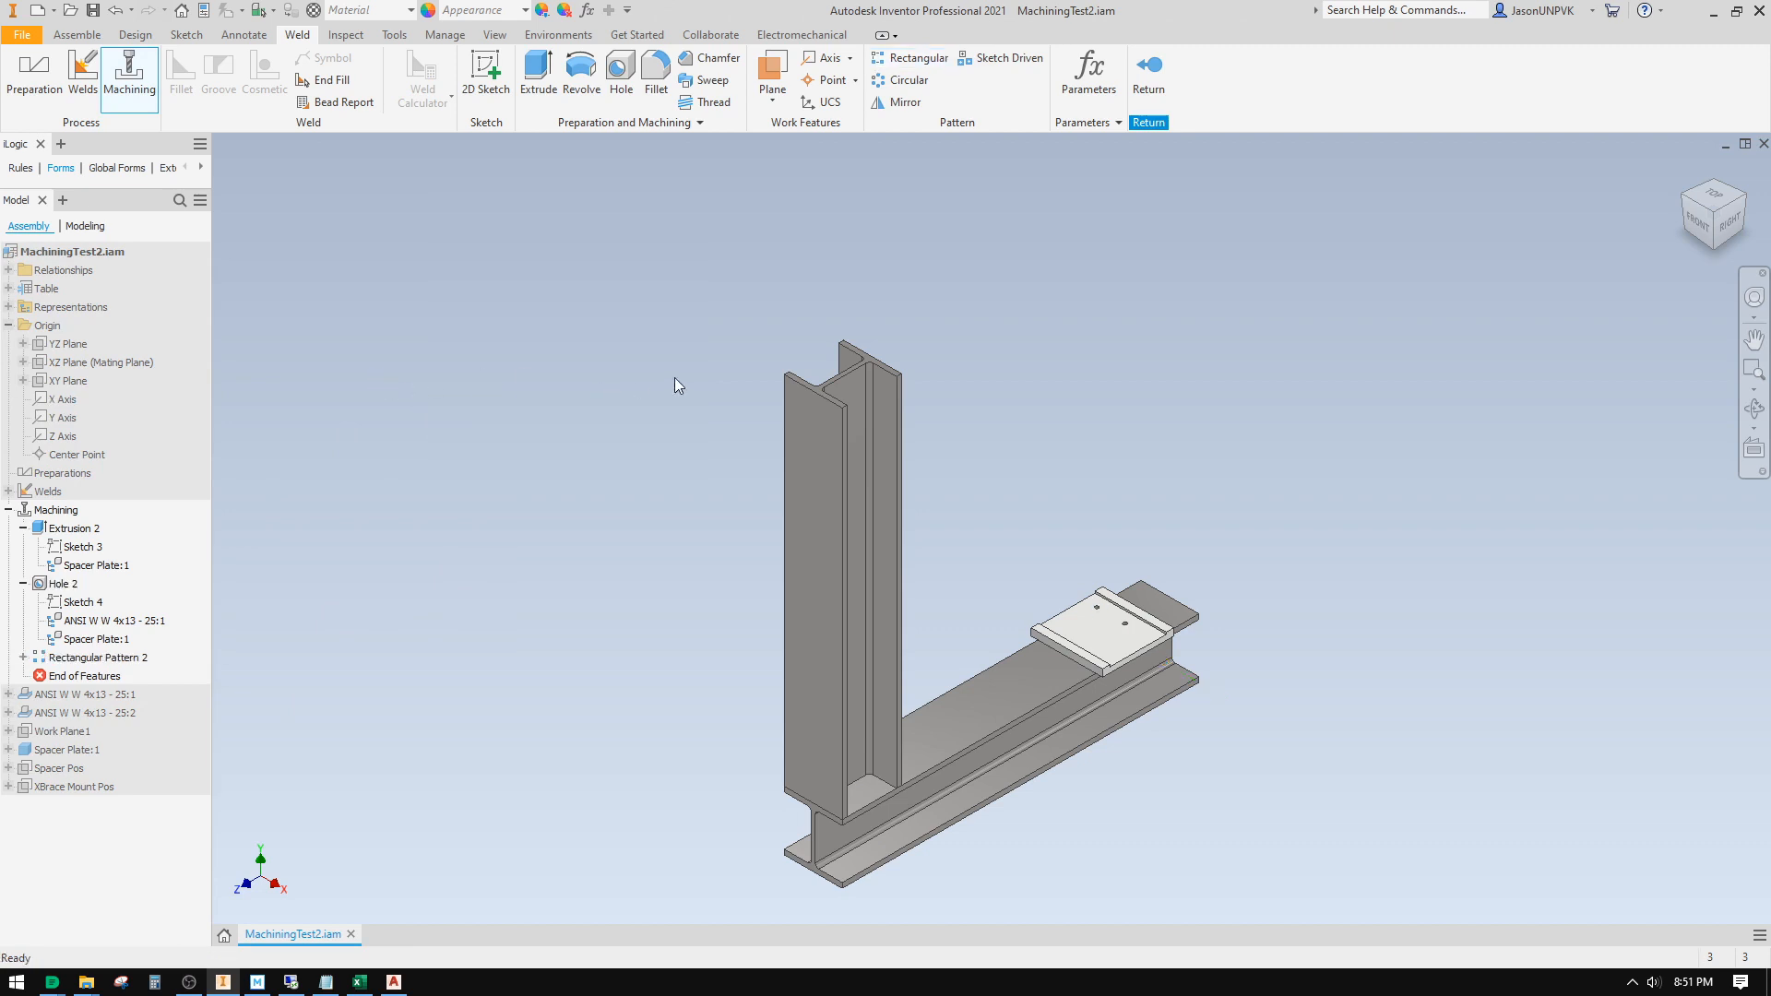
Step: Add a second direction to the hole pattern along the Z axis with 2 occurrences spaced 50 mm
click(911, 57)
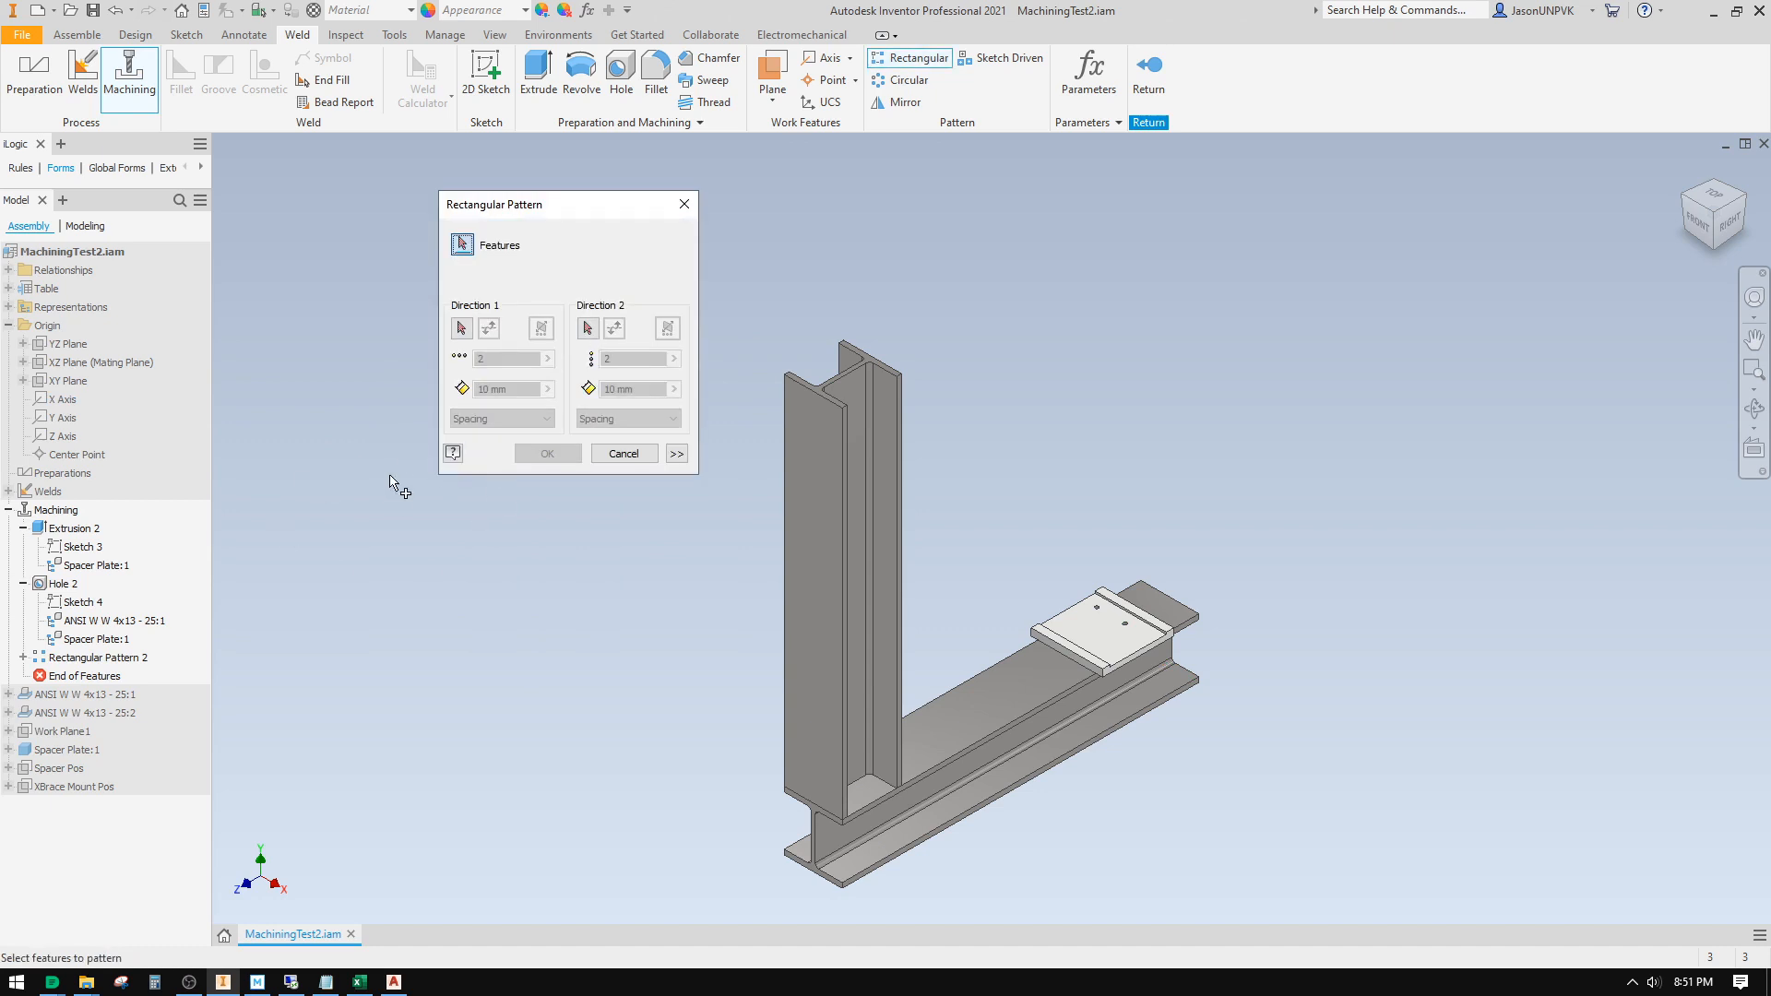
click(618, 454)
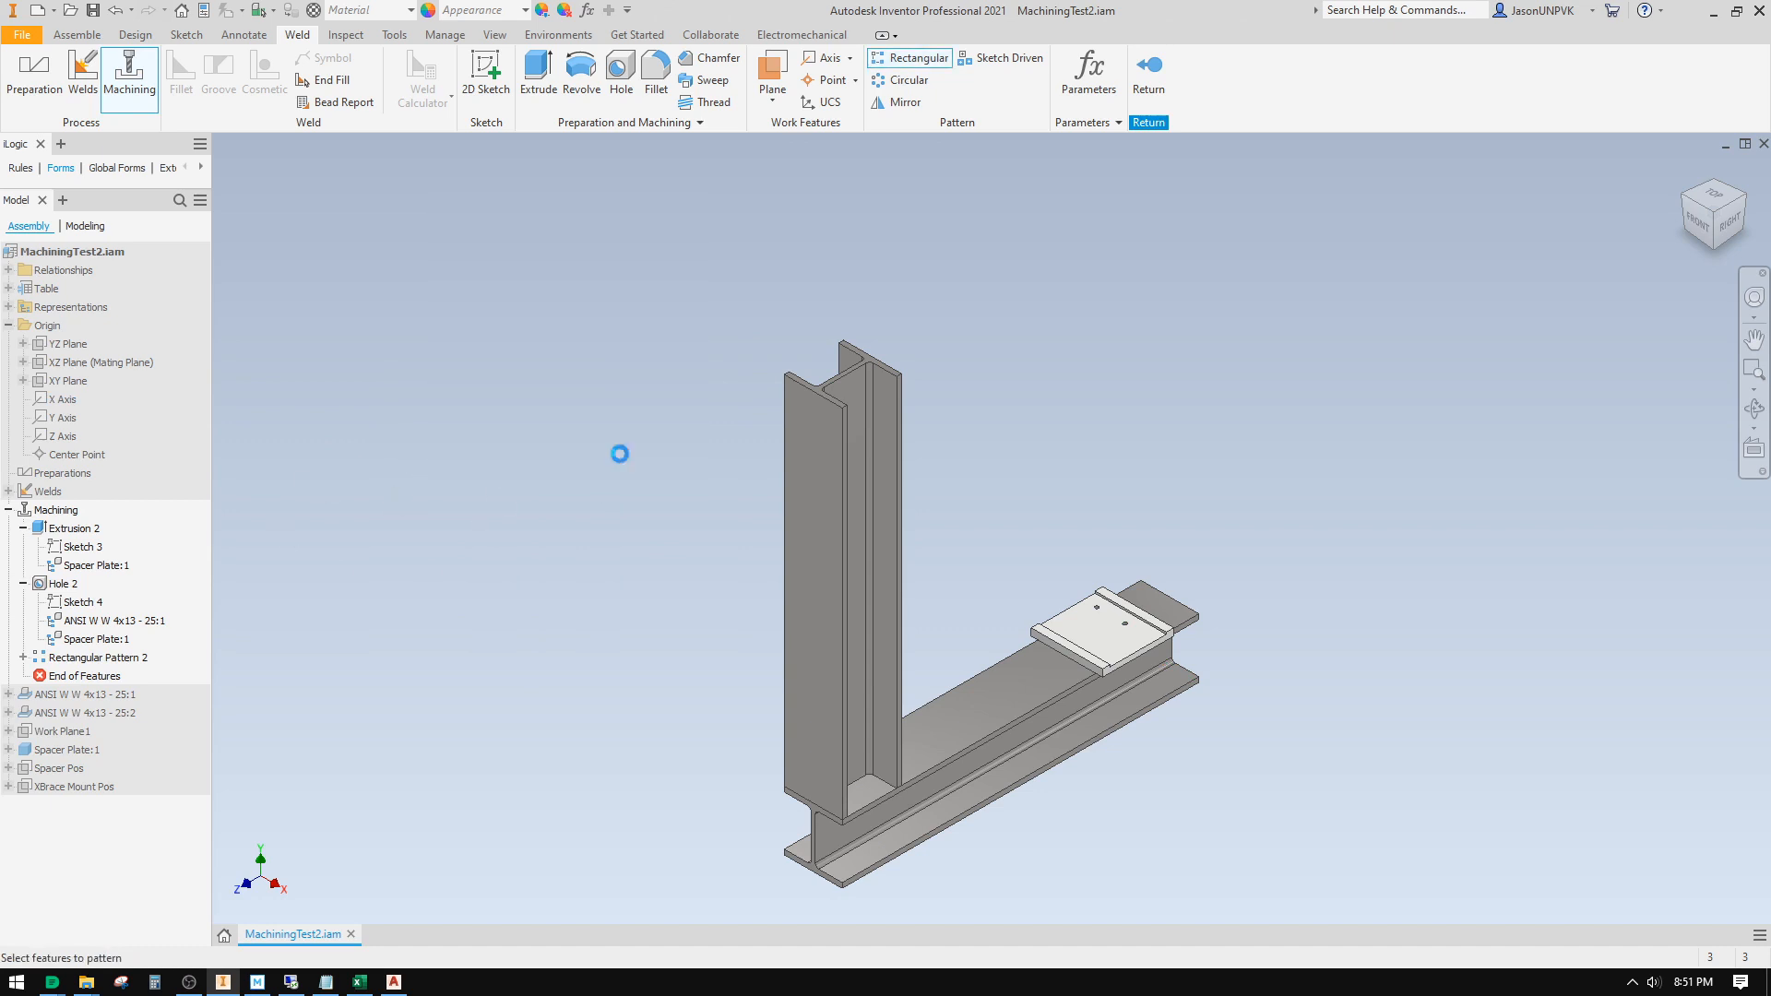
right_click(81, 660)
click(138, 752)
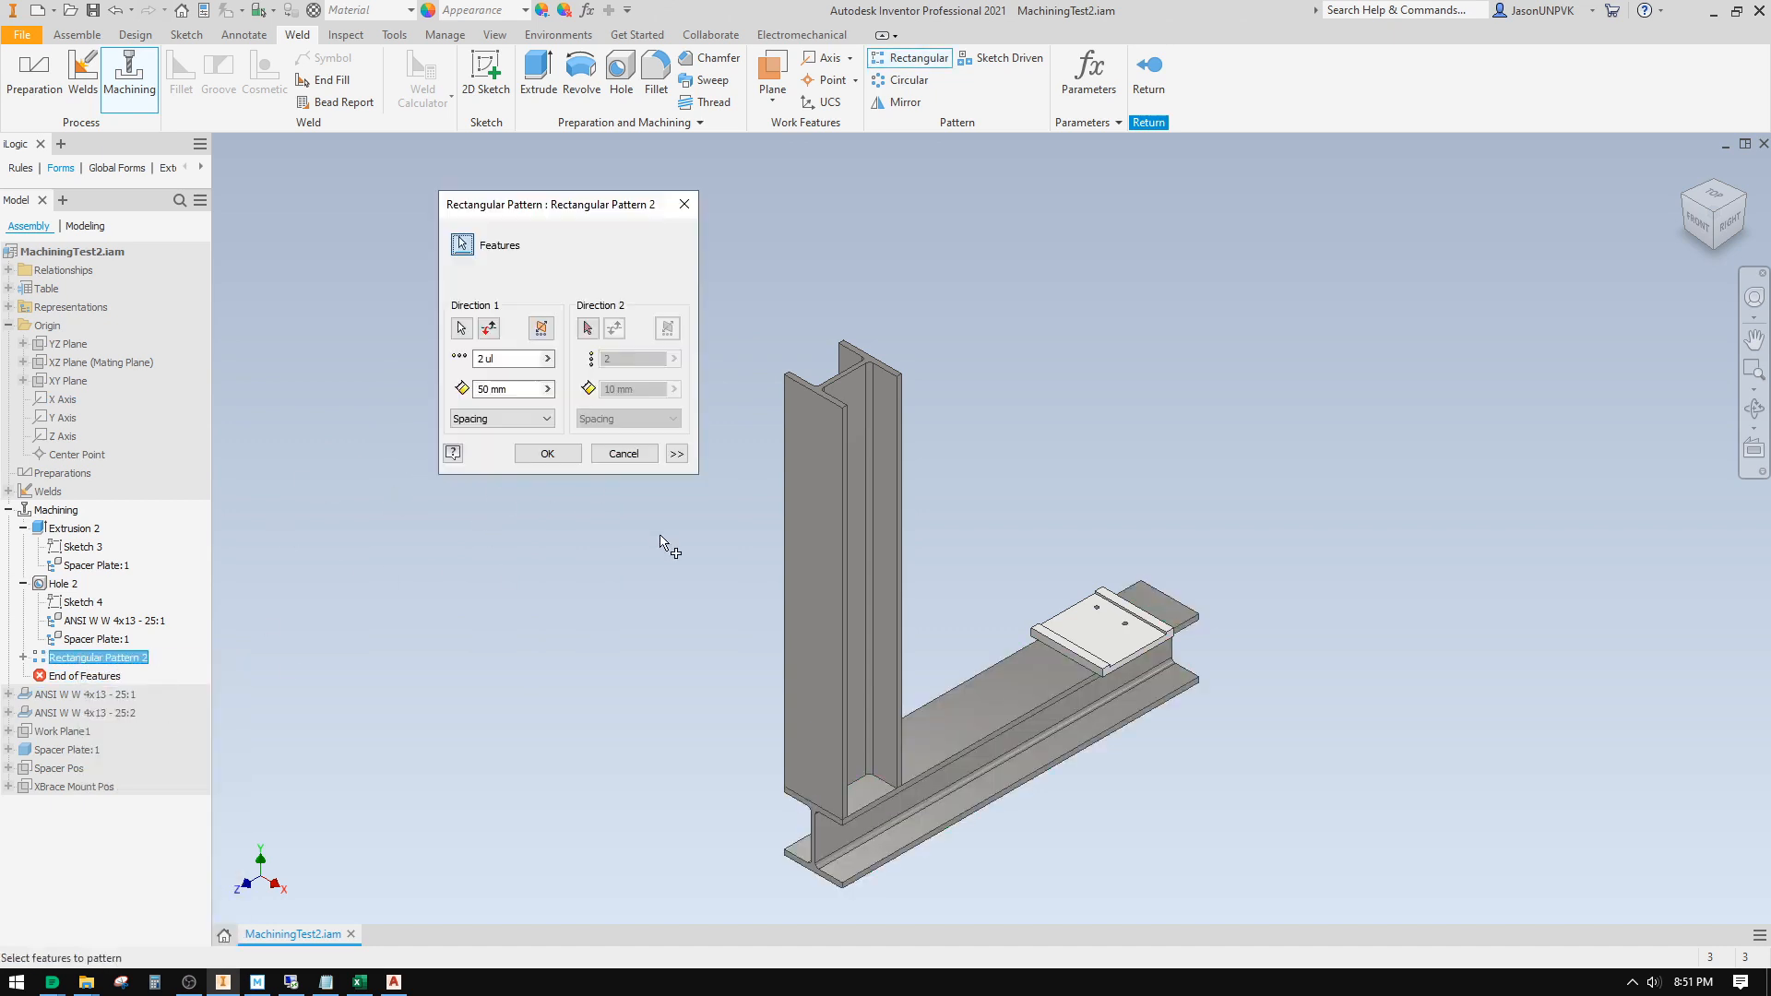
click(587, 328)
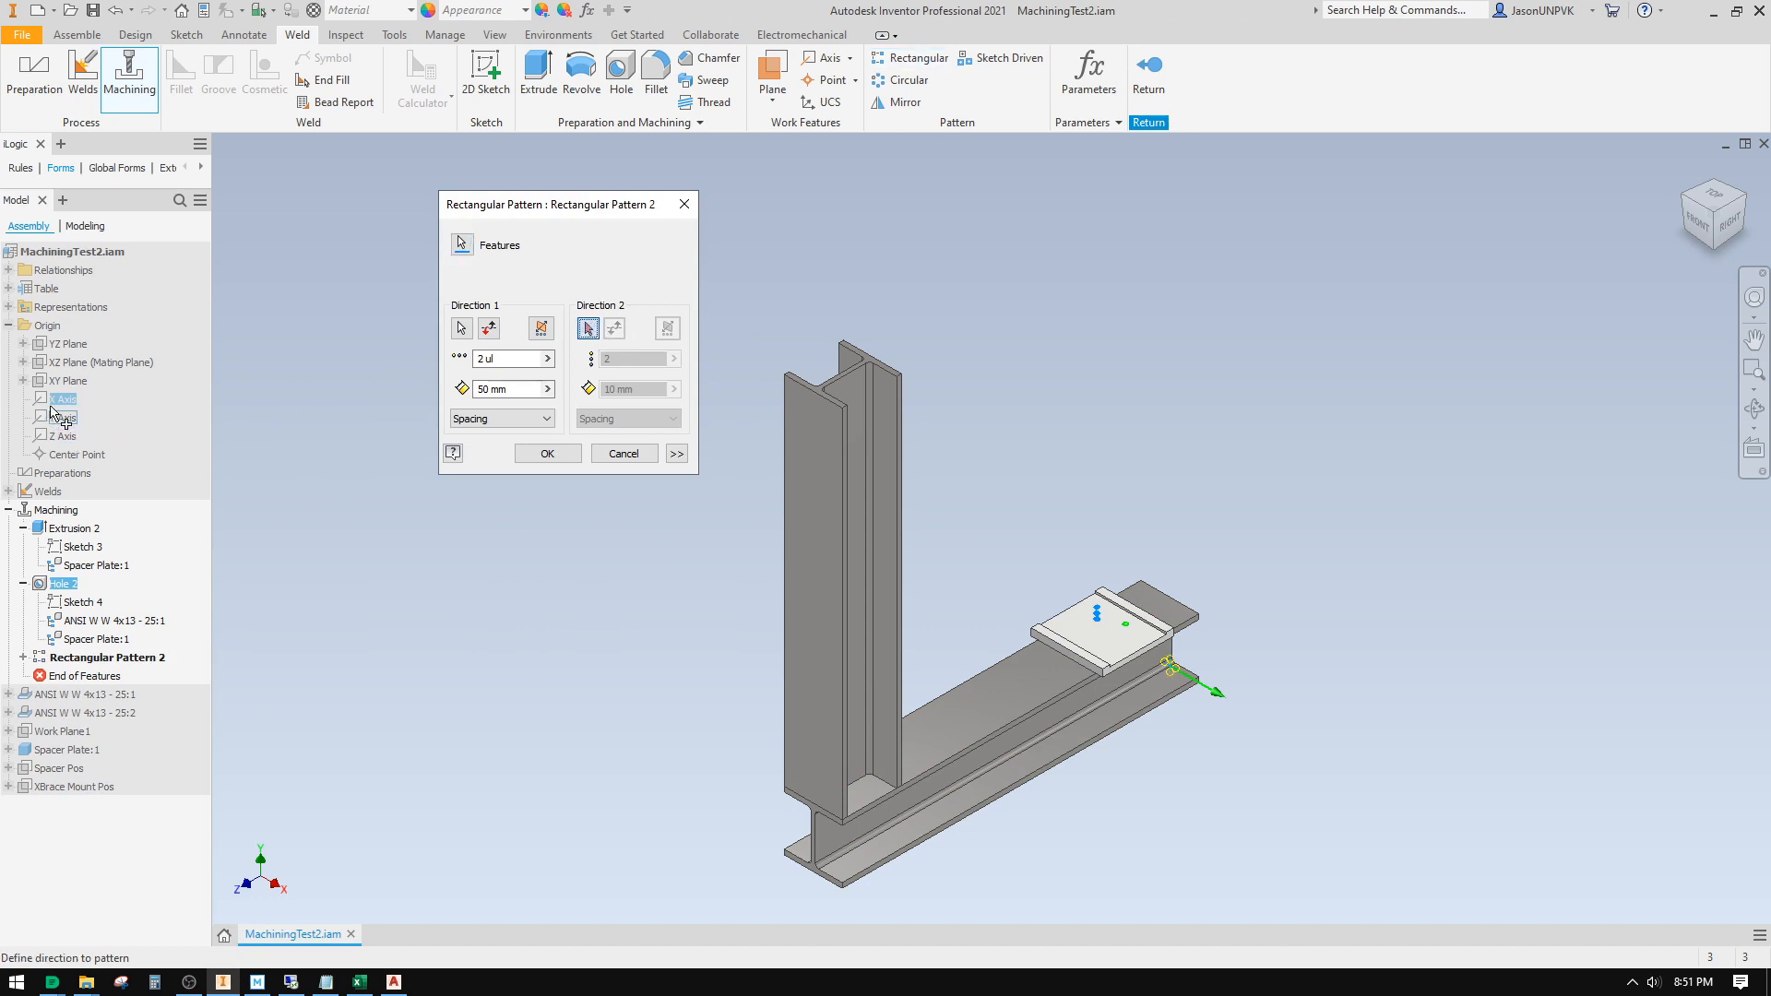
click(64, 437)
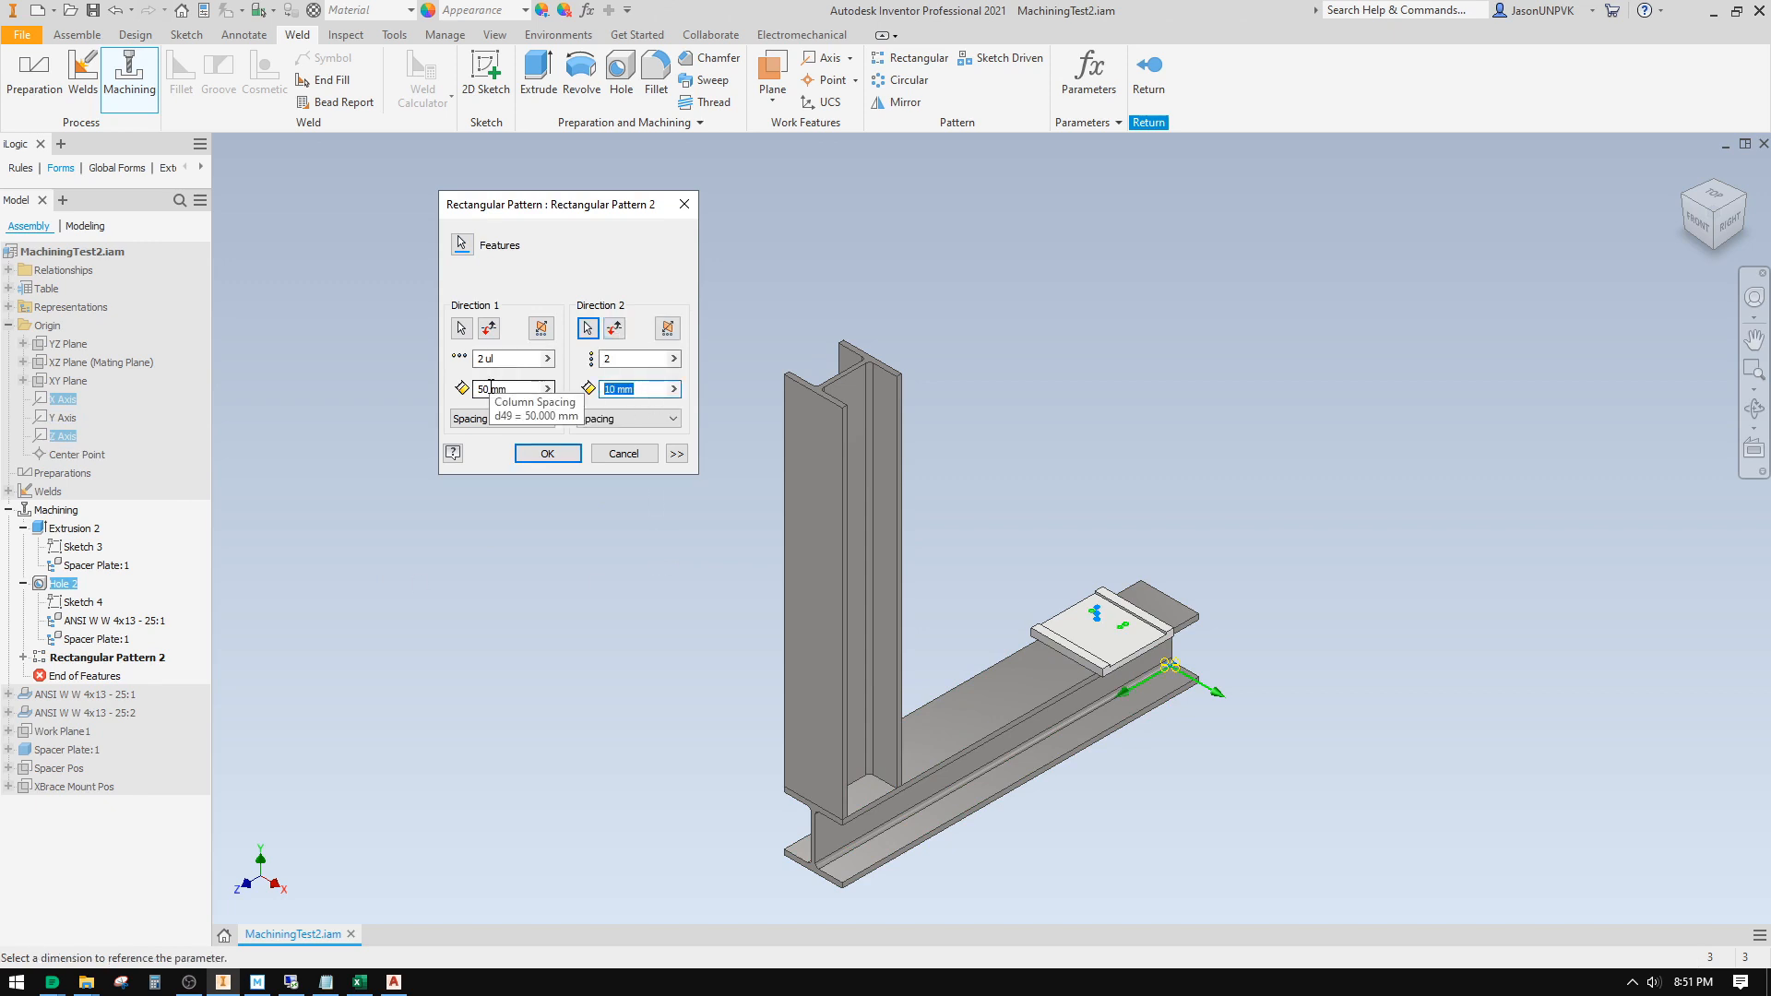
key(Return)
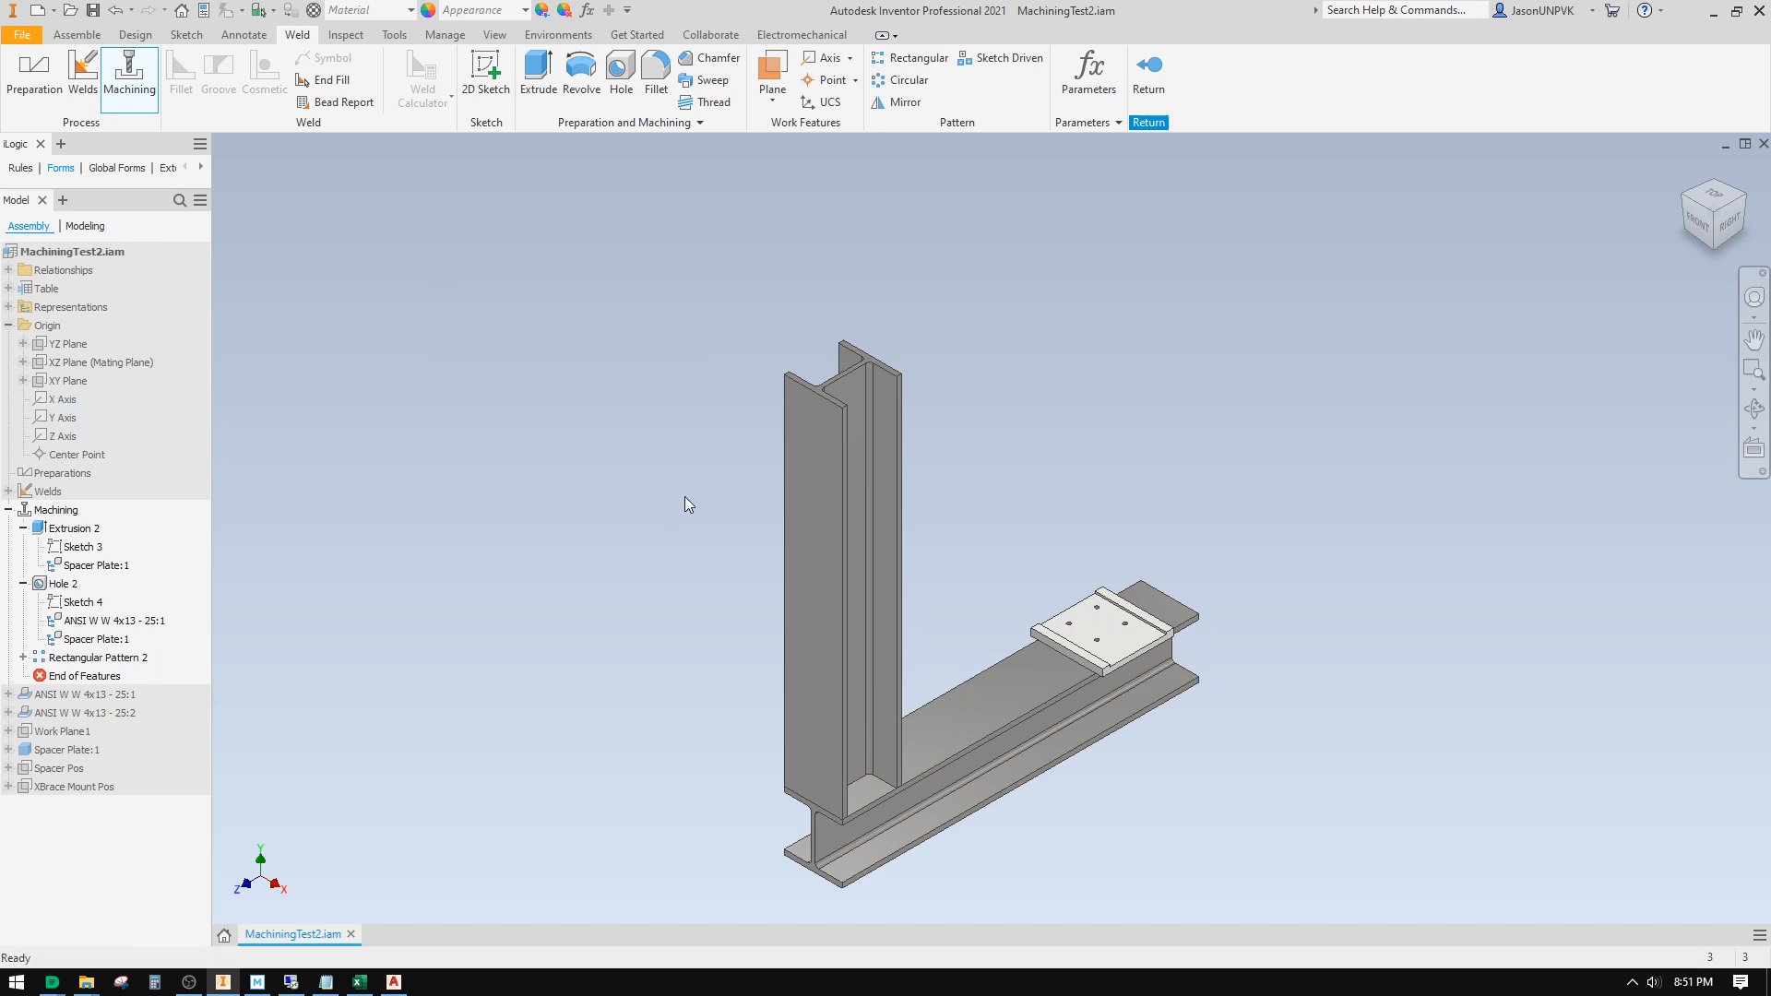
Step: Collapse all children in the model tree and return from machining to the assembly
right_click(21, 618)
click(69, 934)
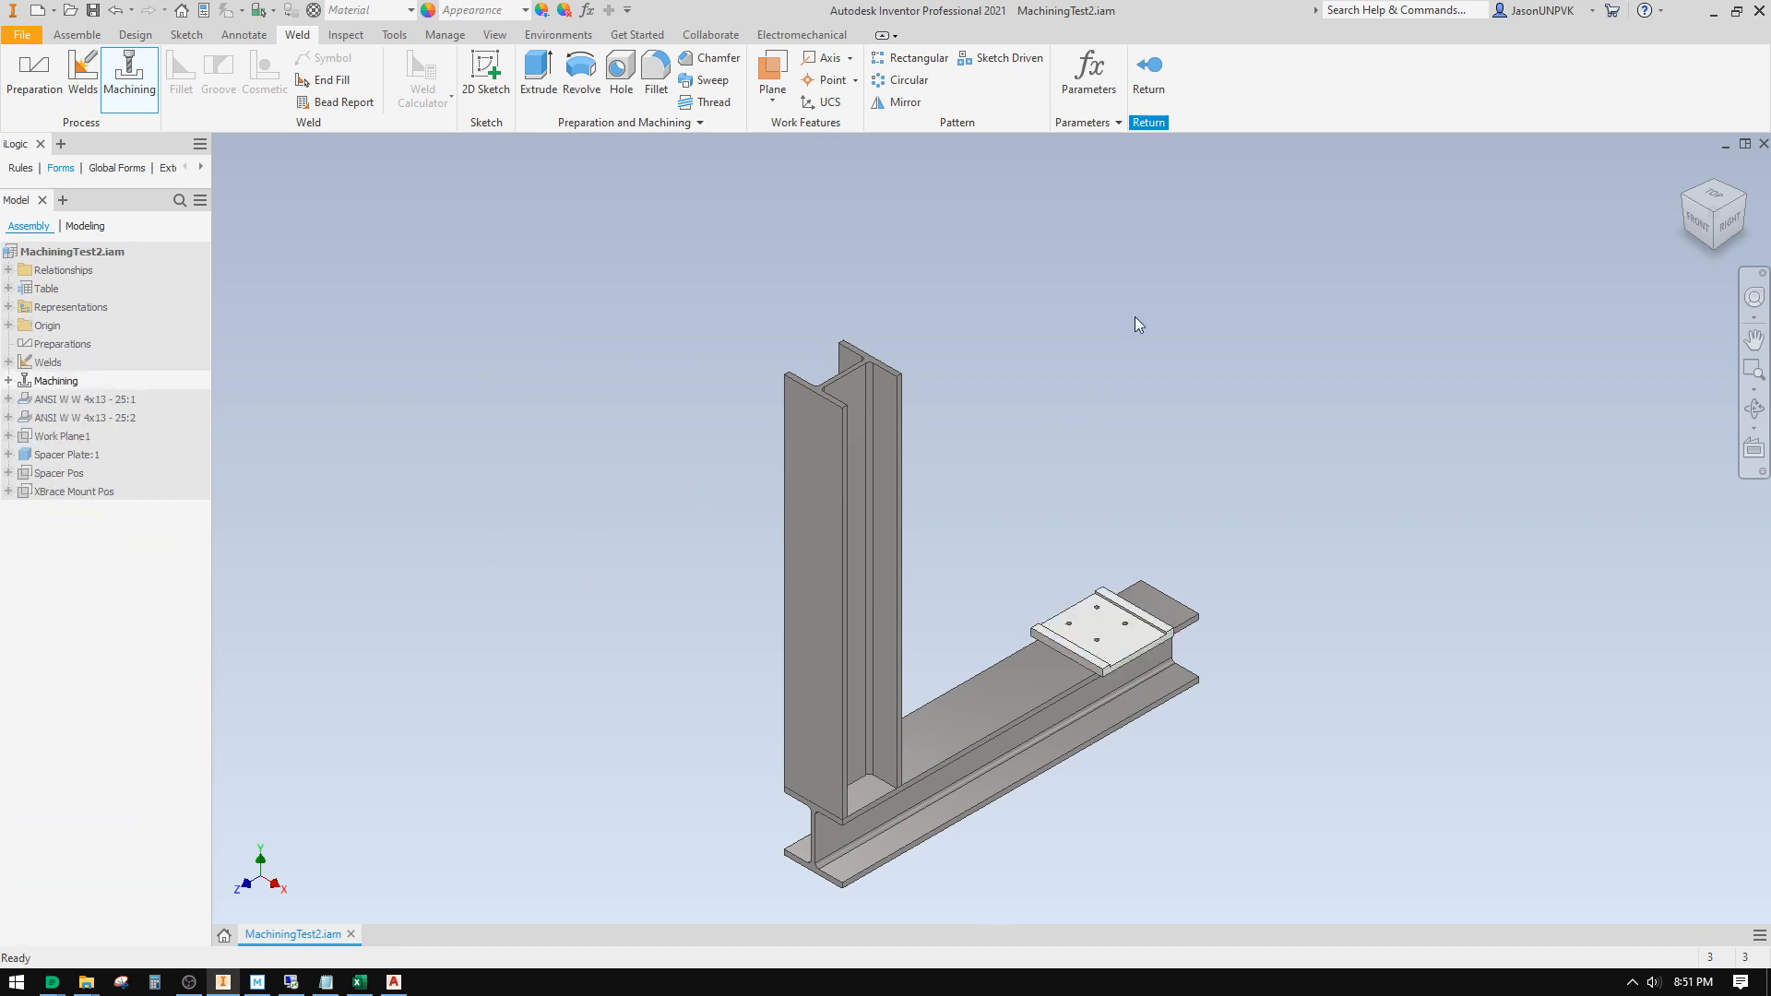
click(1153, 81)
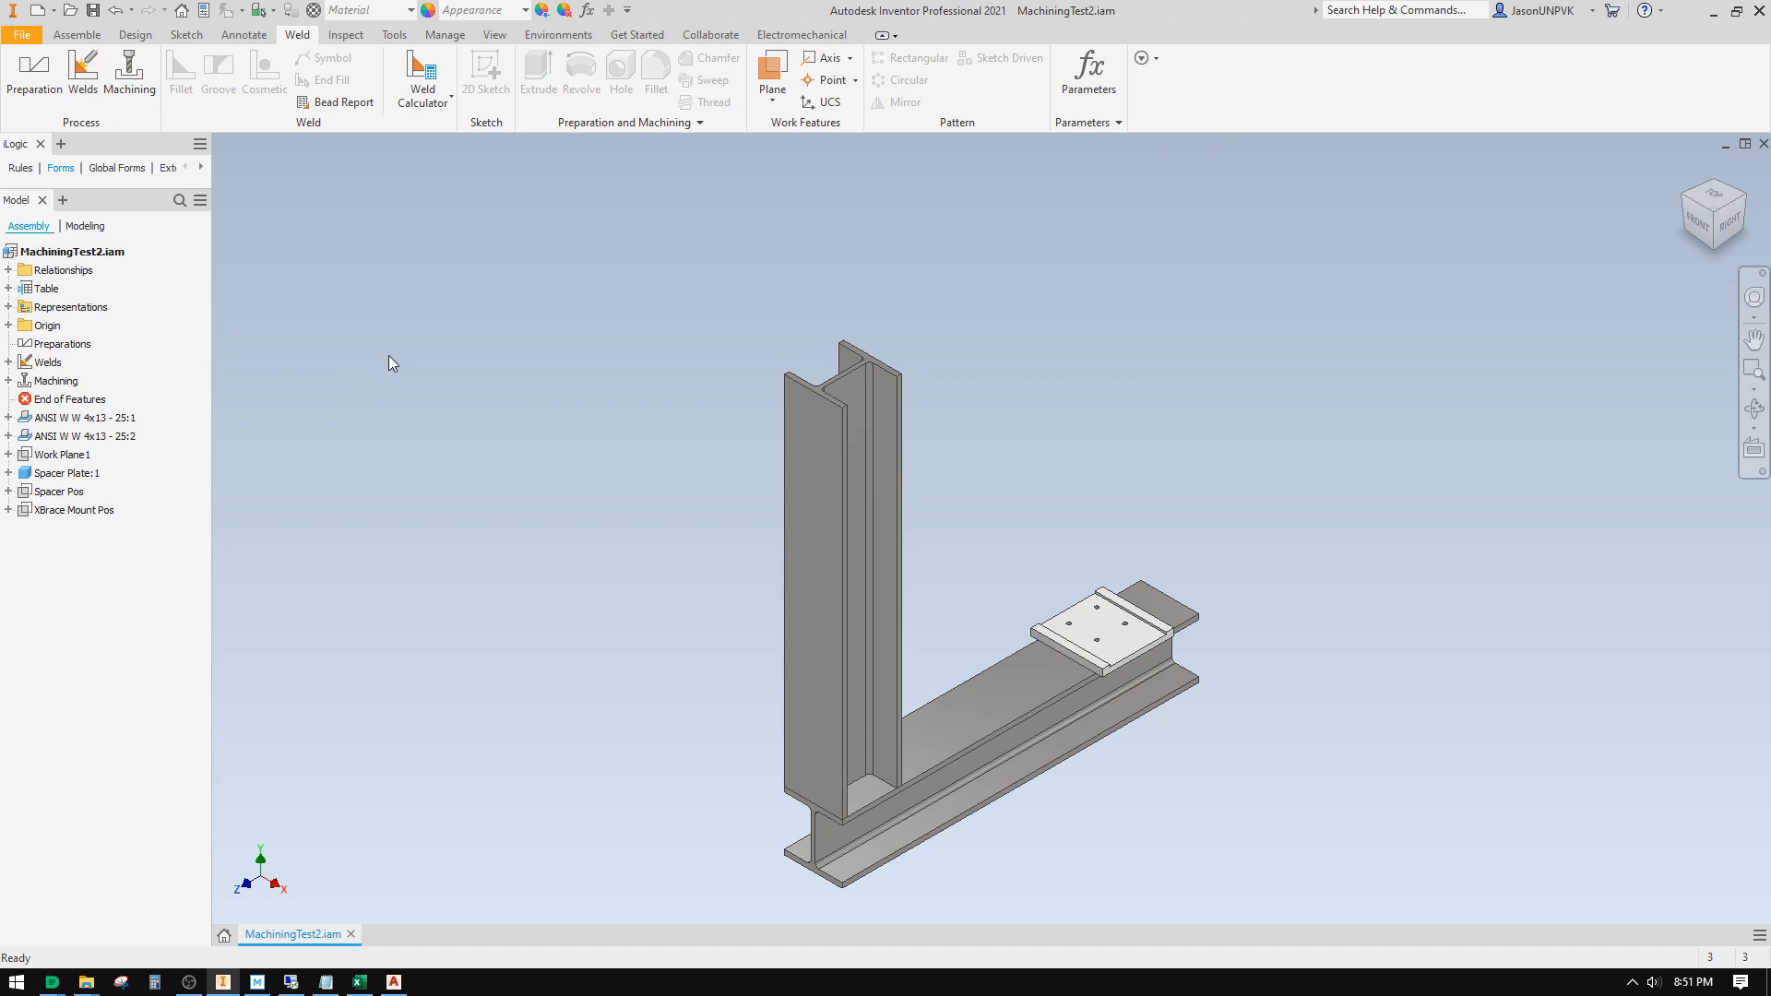
Step: Examine how the machining features are named among the iAssembly table's parameters, and leave the table without changes
click(8, 289)
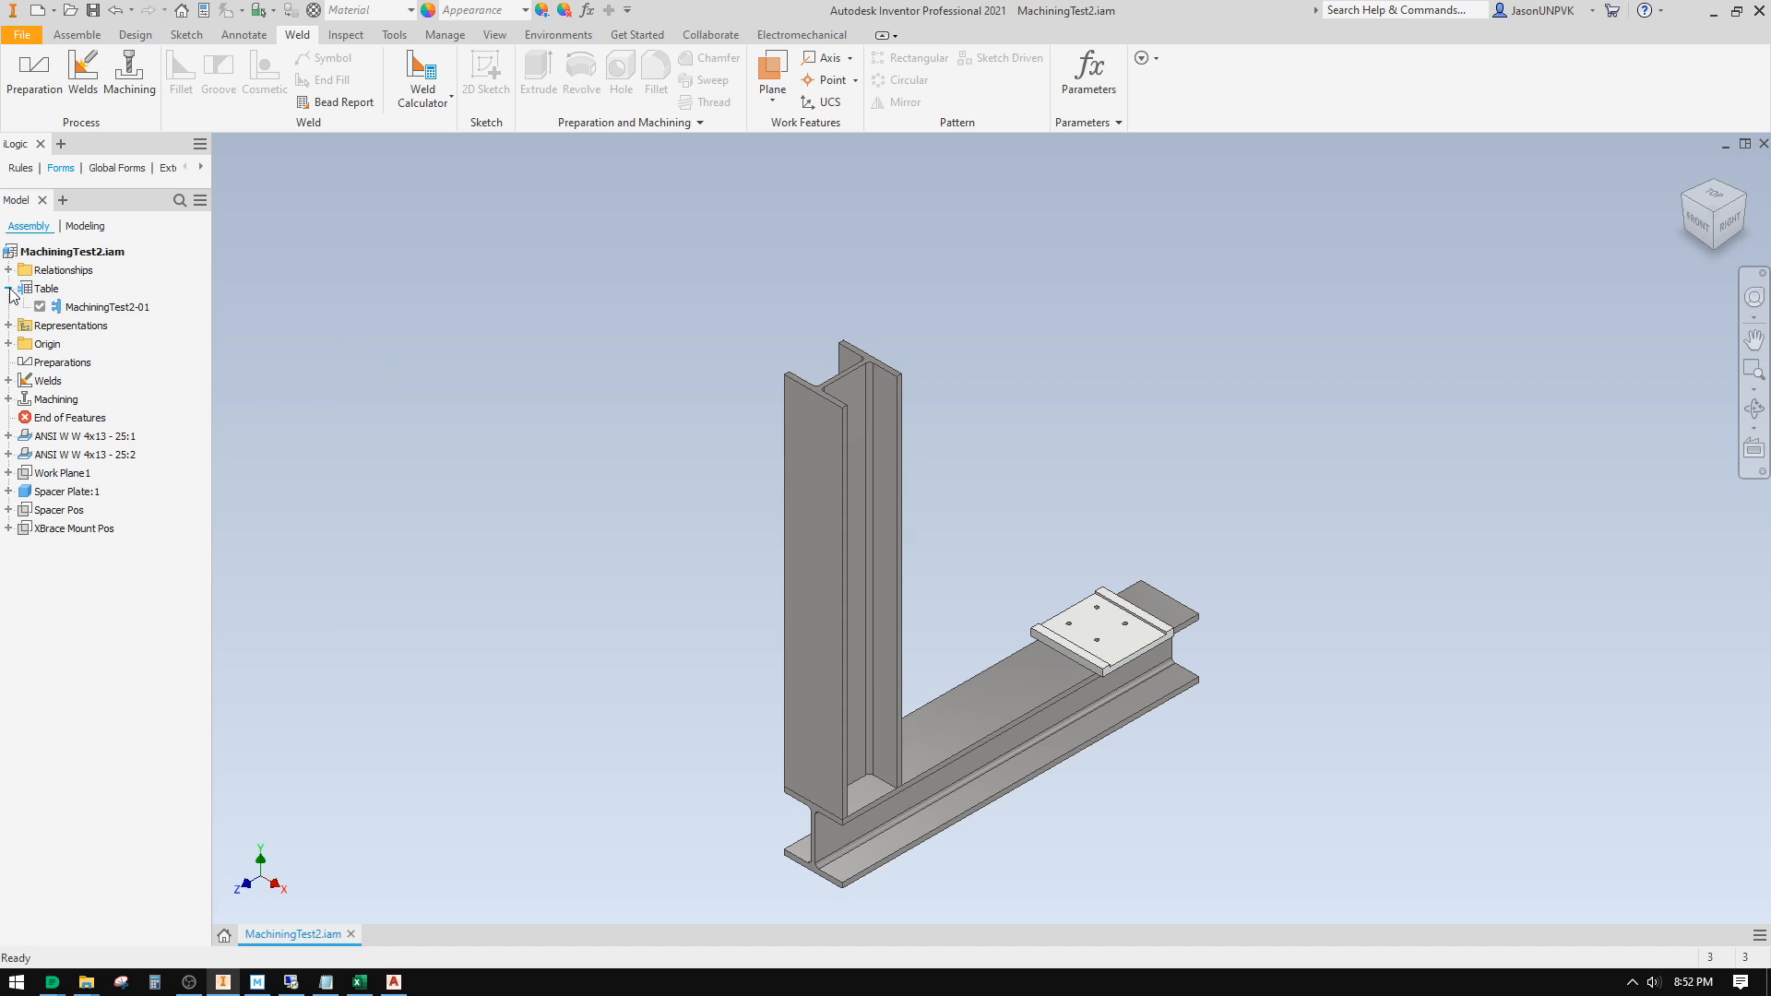
click(8, 289)
click(26, 291)
right_click(27, 291)
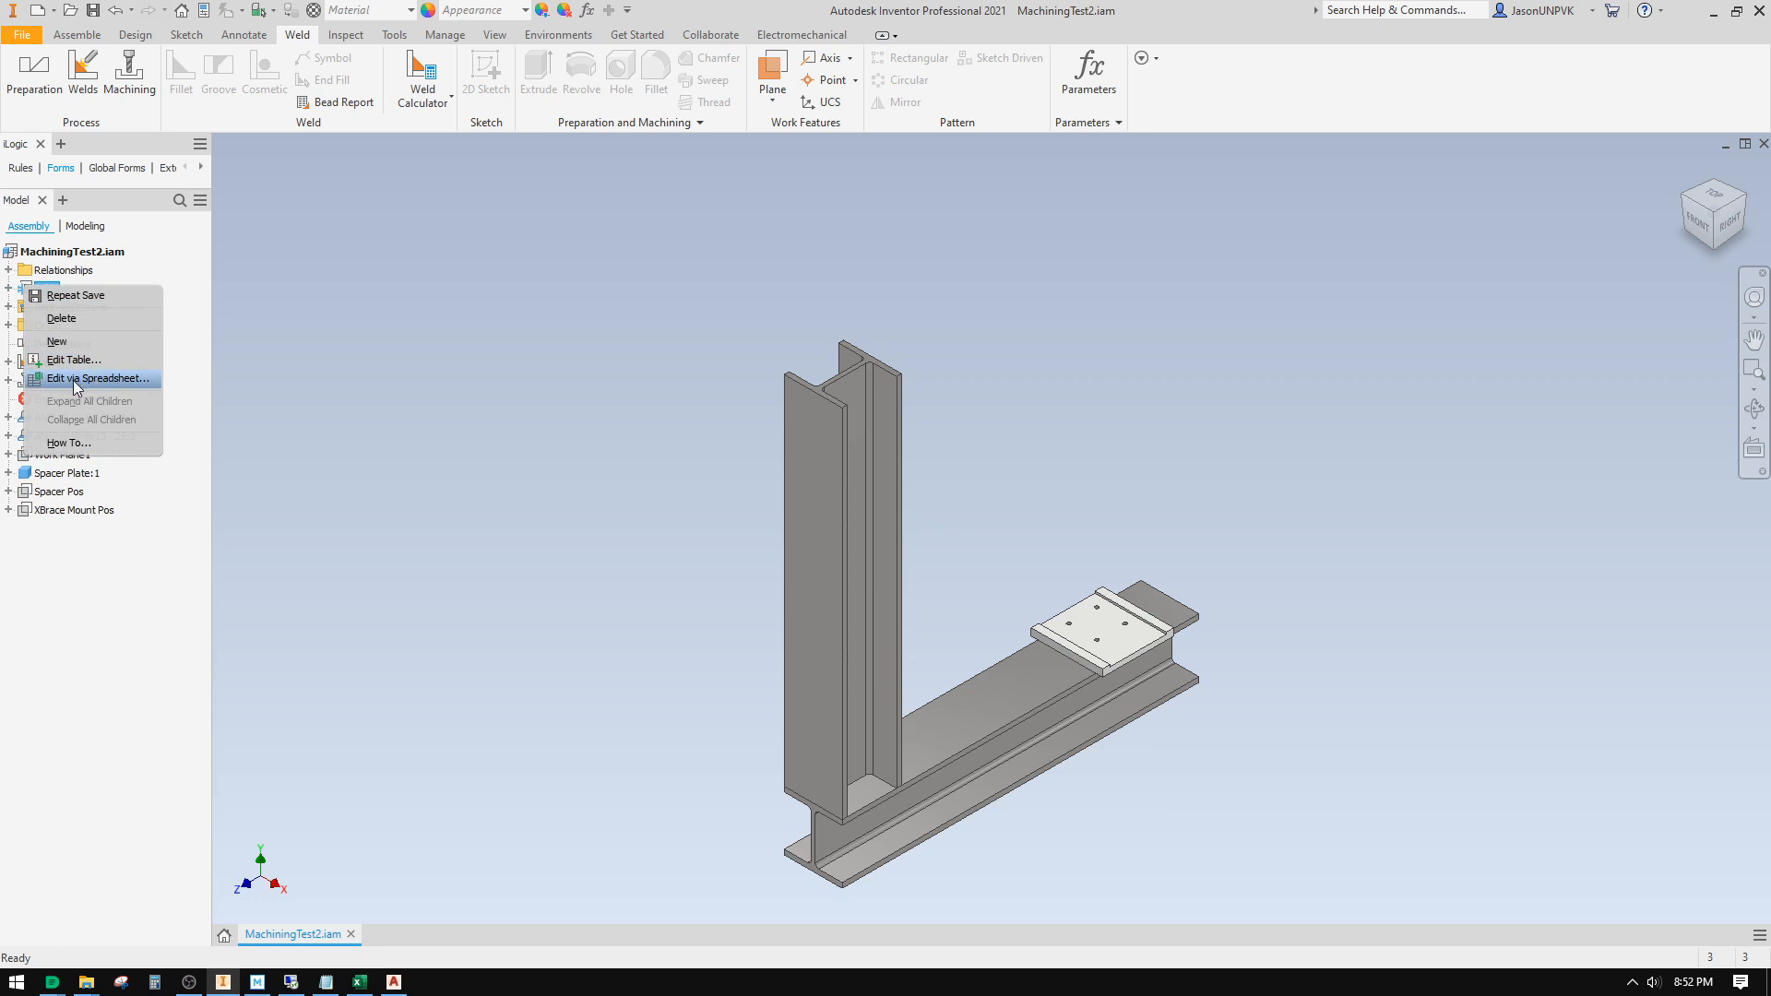
click(89, 363)
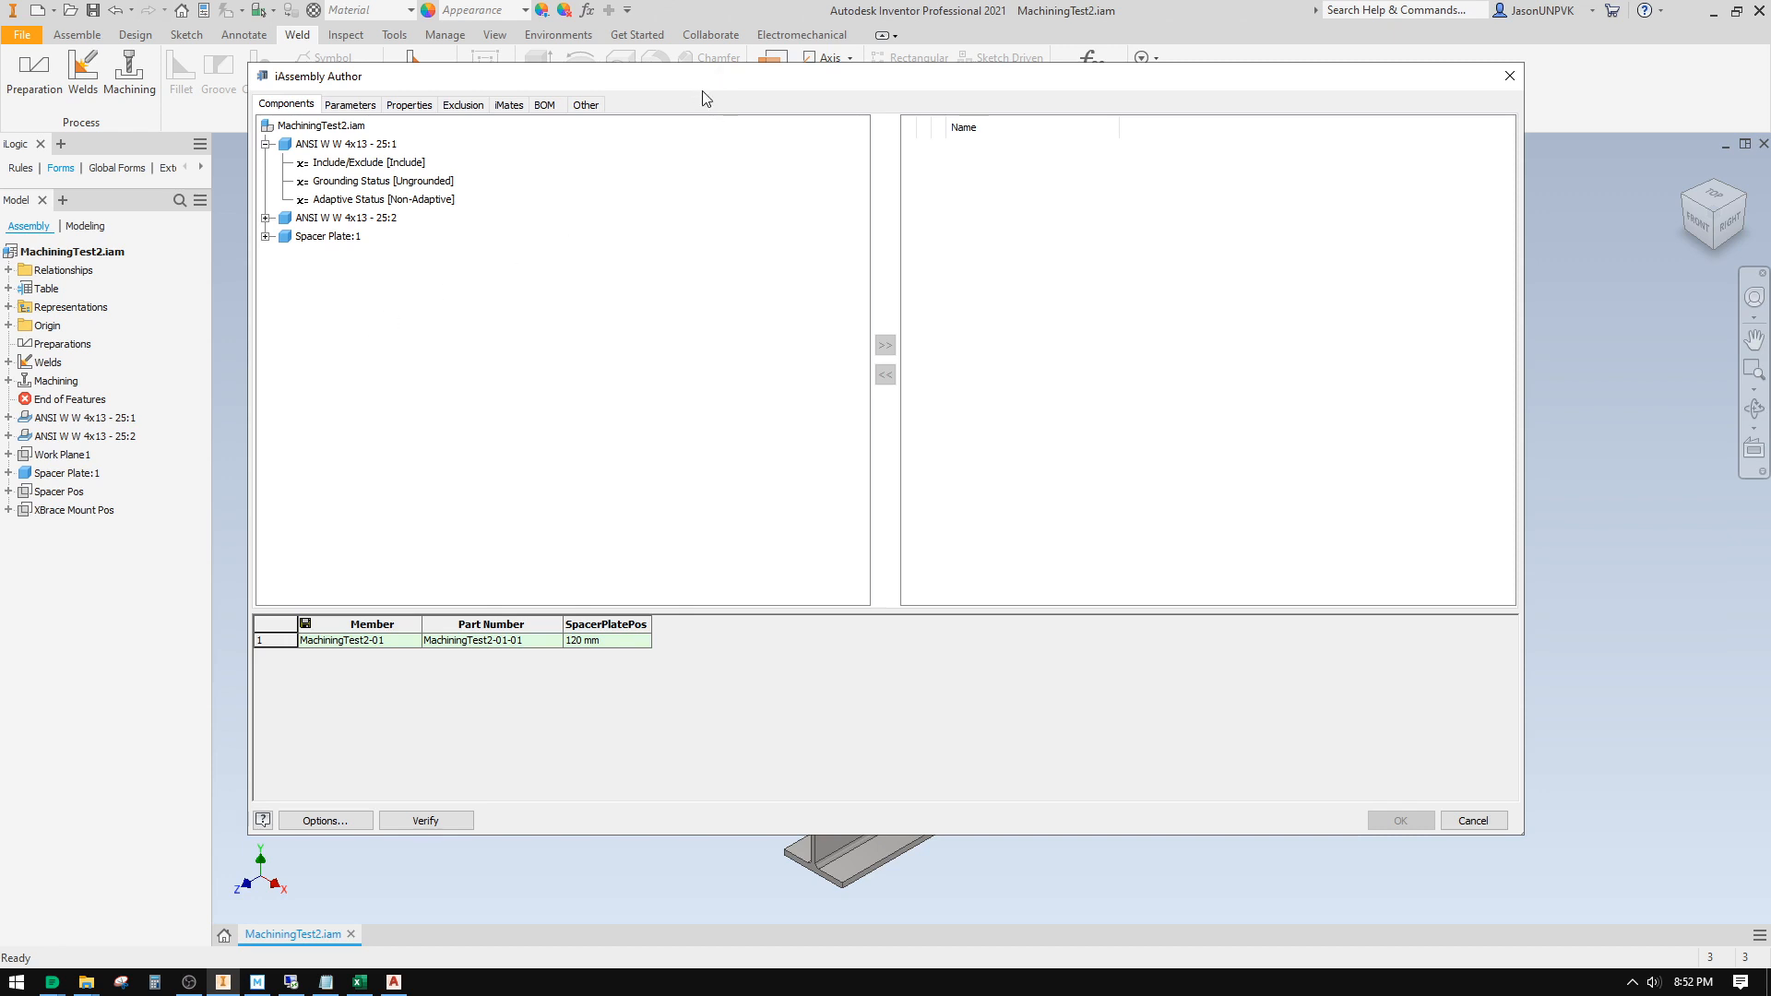
drag(698, 86, 698, 96)
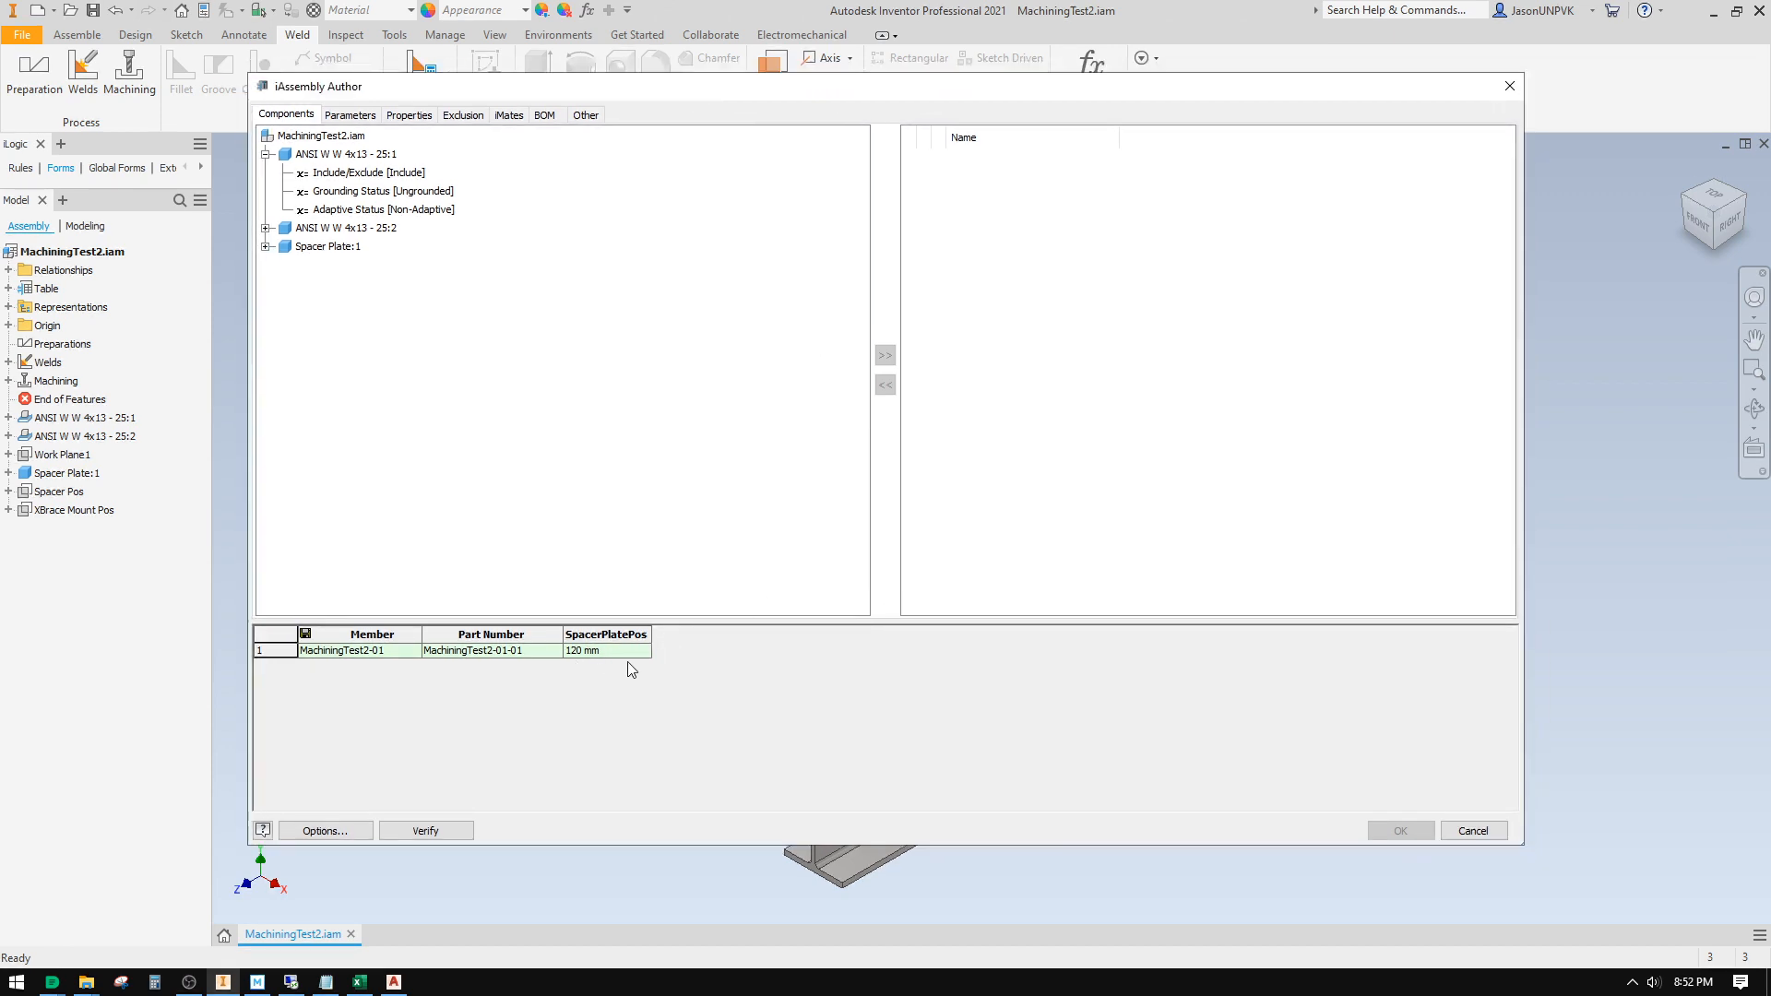
click(351, 116)
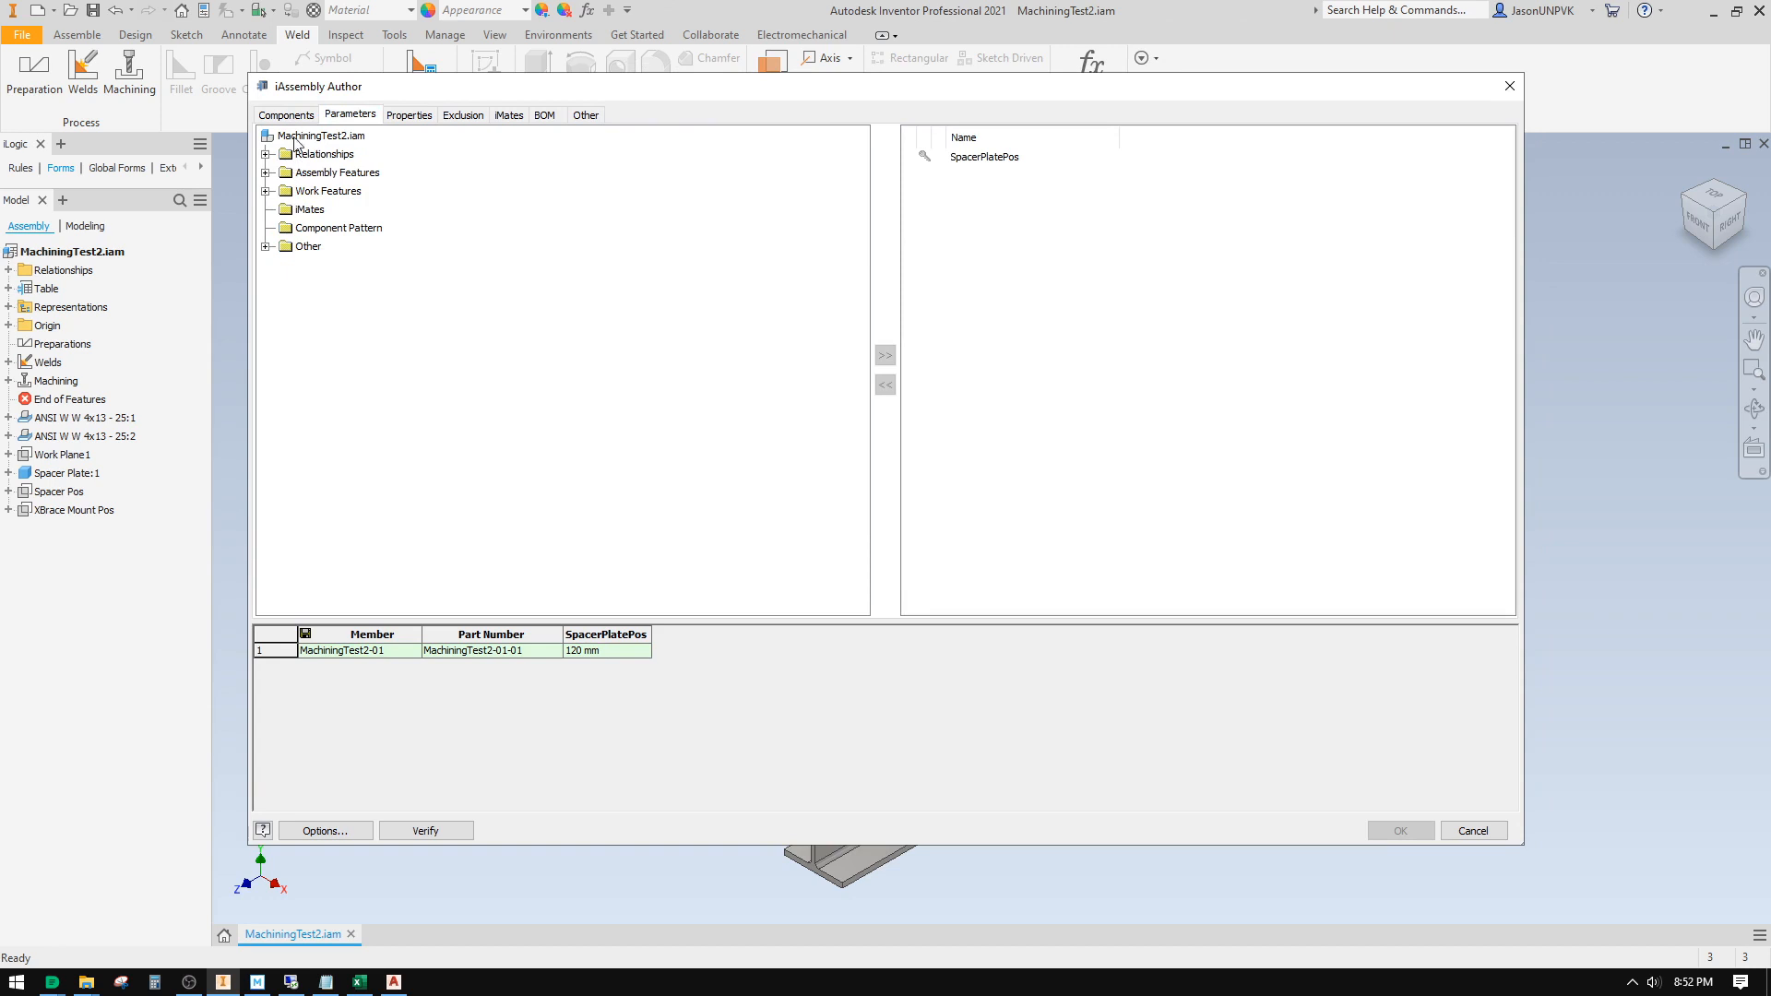
click(285, 173)
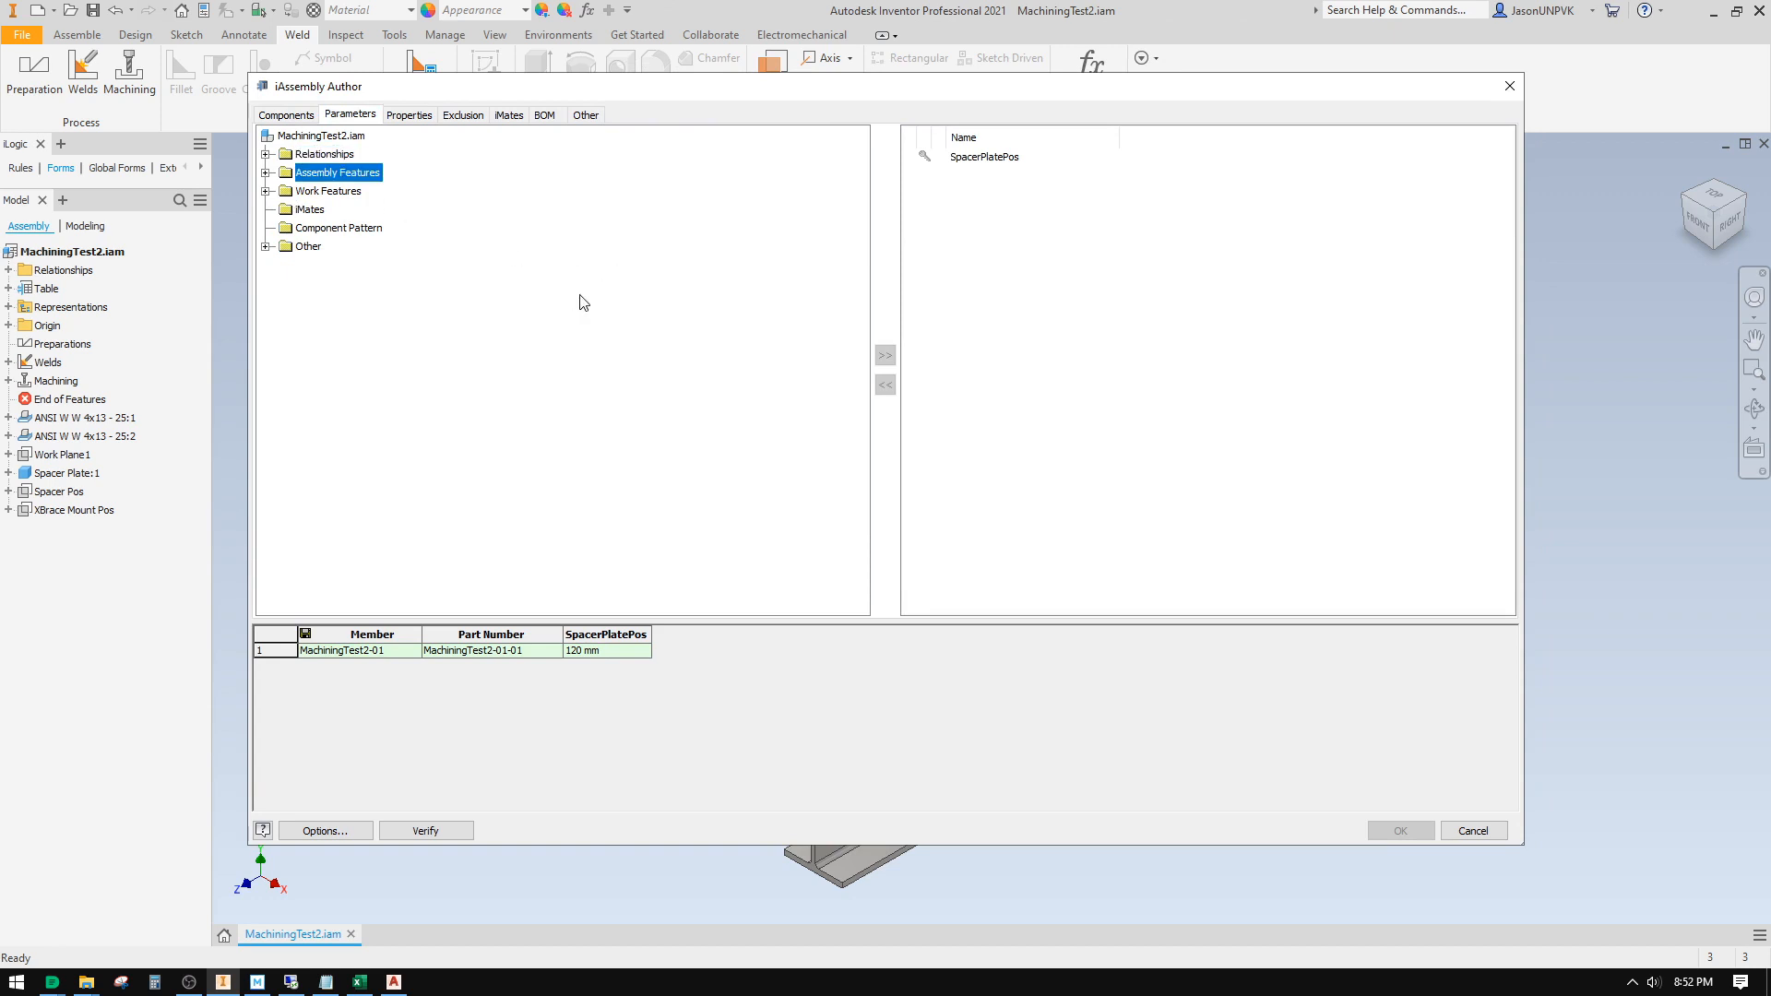
key(Right)
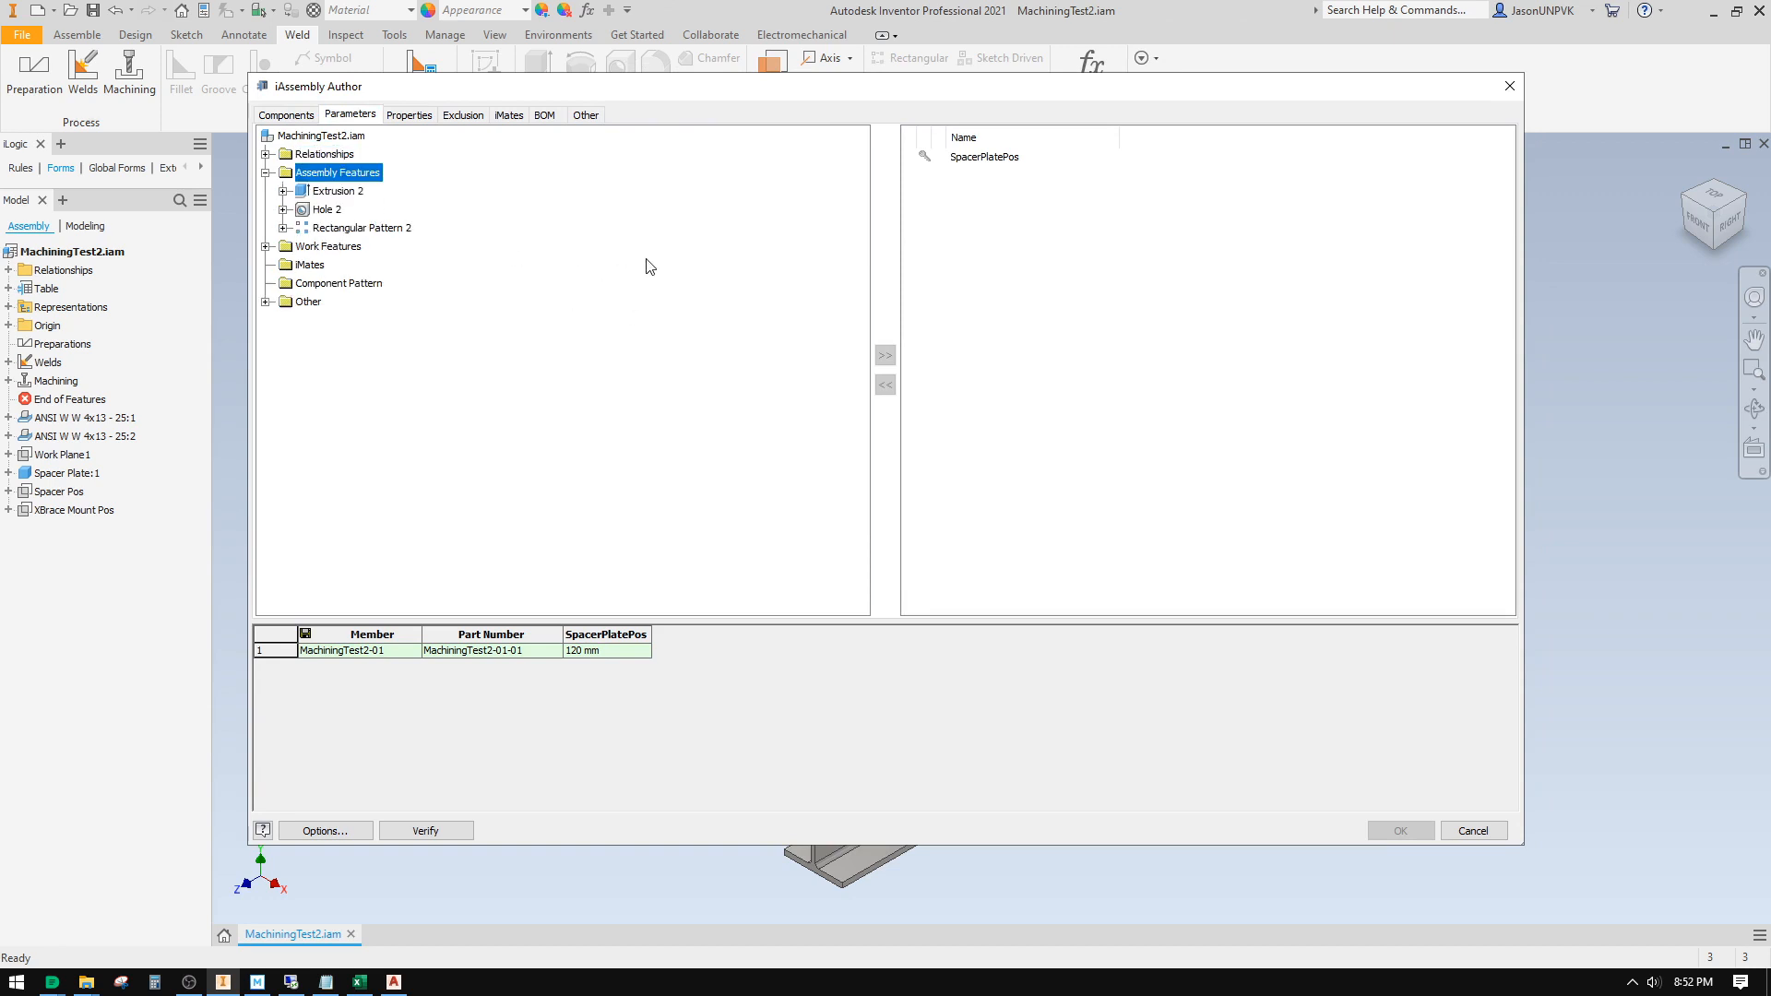
key(Down)
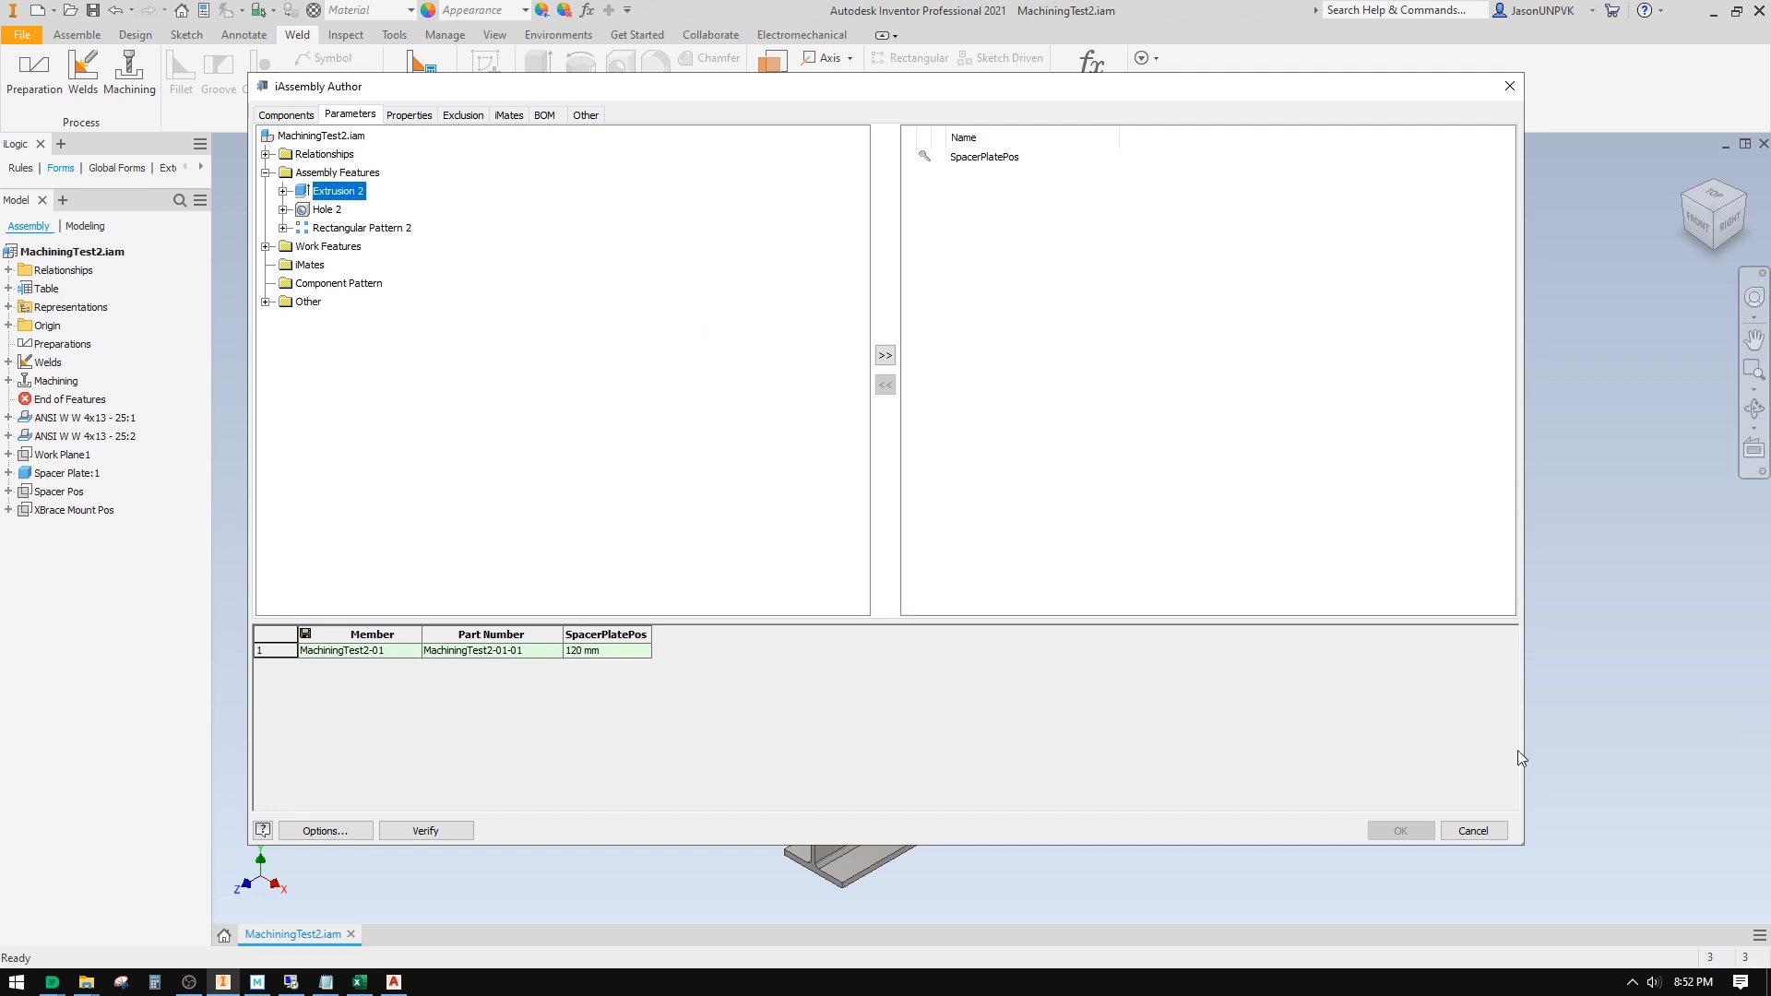
click(1477, 830)
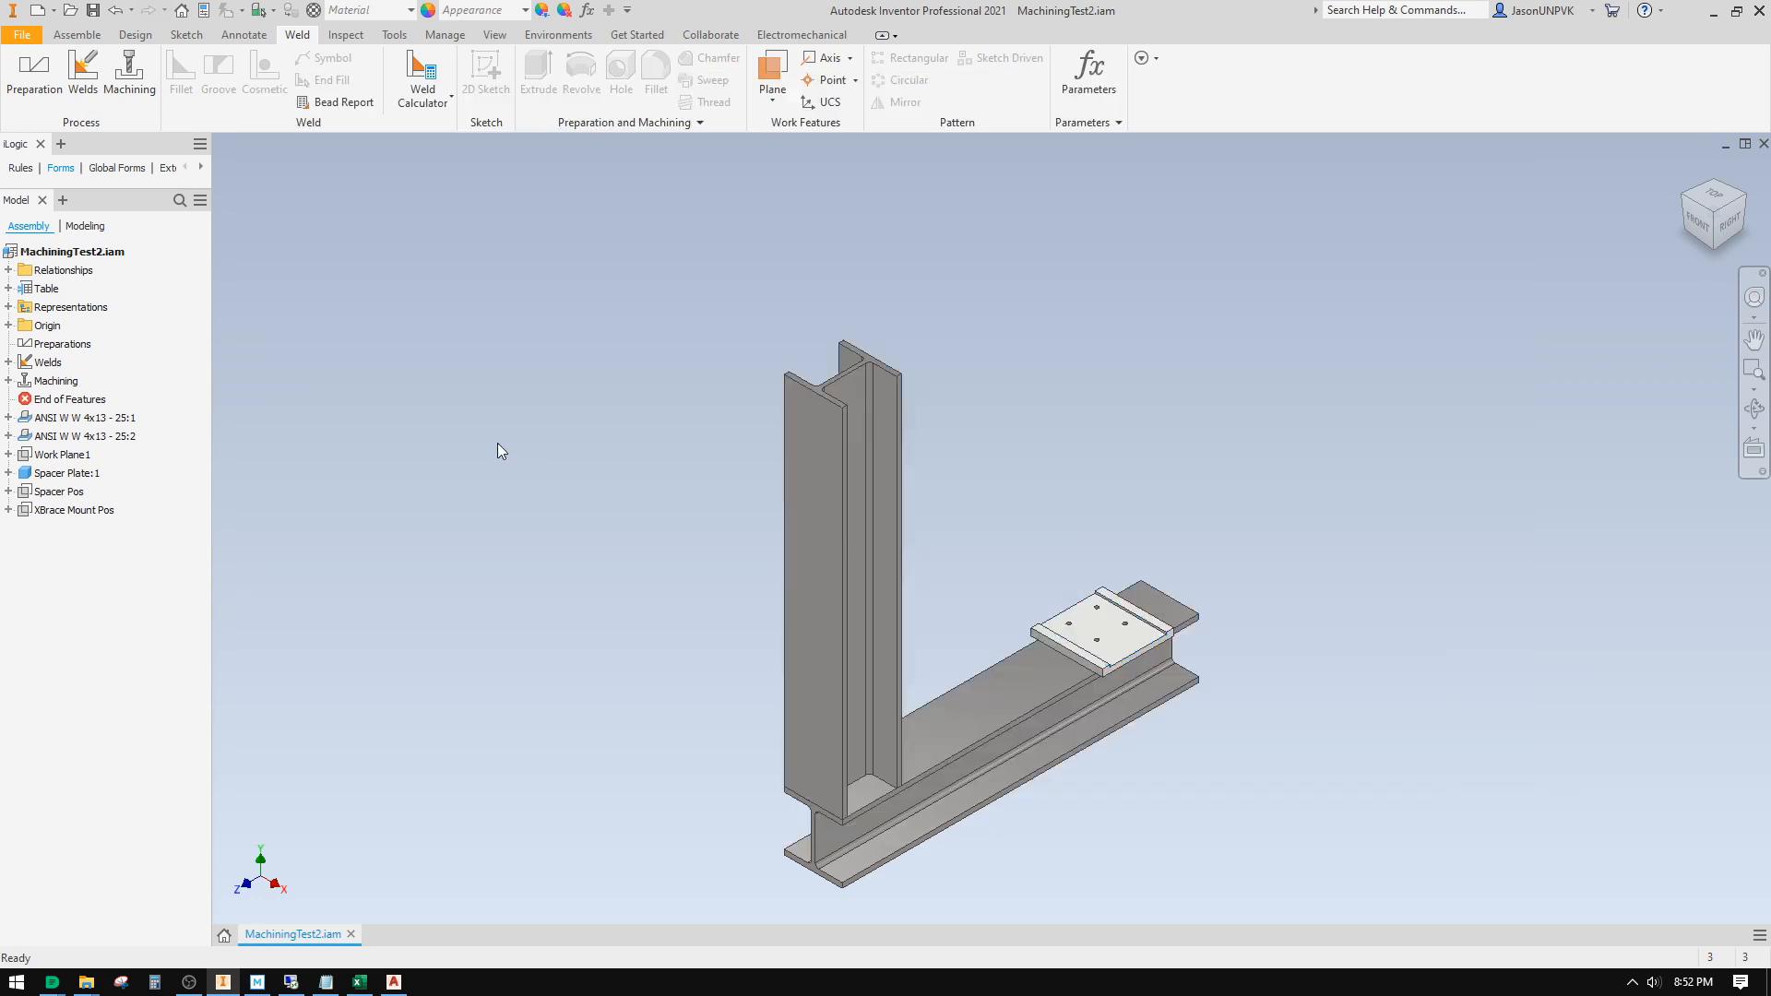
Step: Rename the machining feature Extrusion 2 as "Mill Surface - XBrace Notch"
click(8, 380)
click(60, 399)
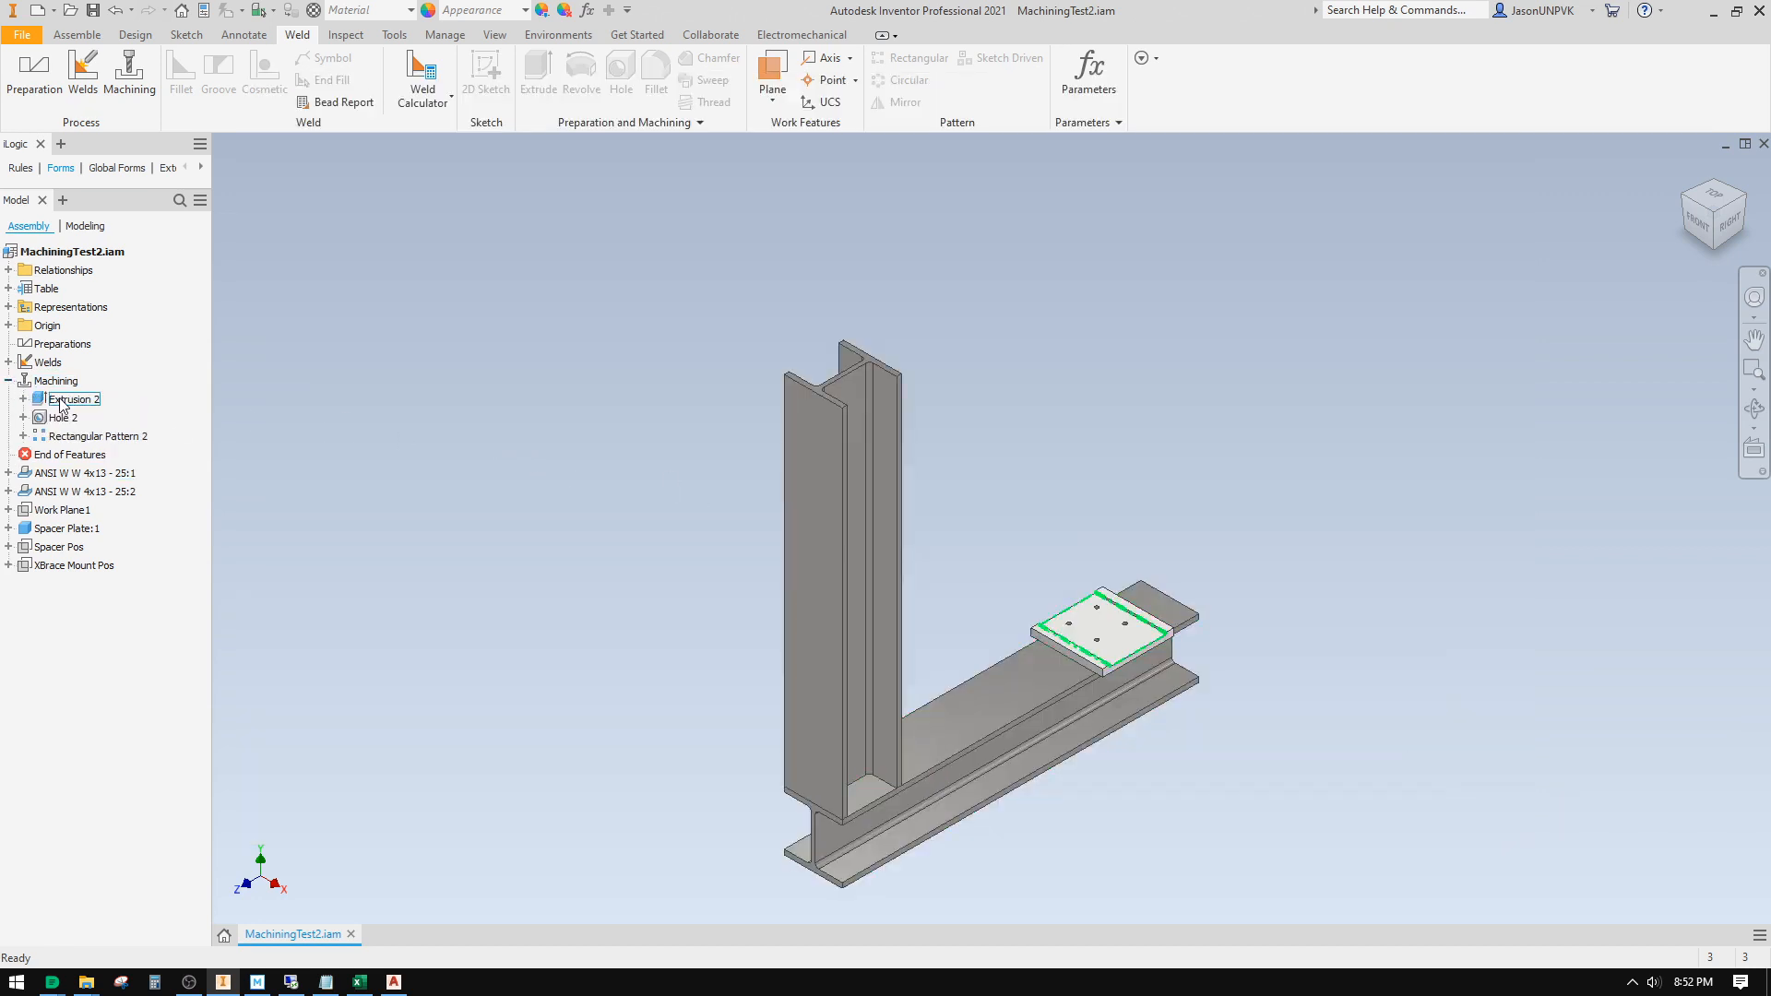
click(60, 400)
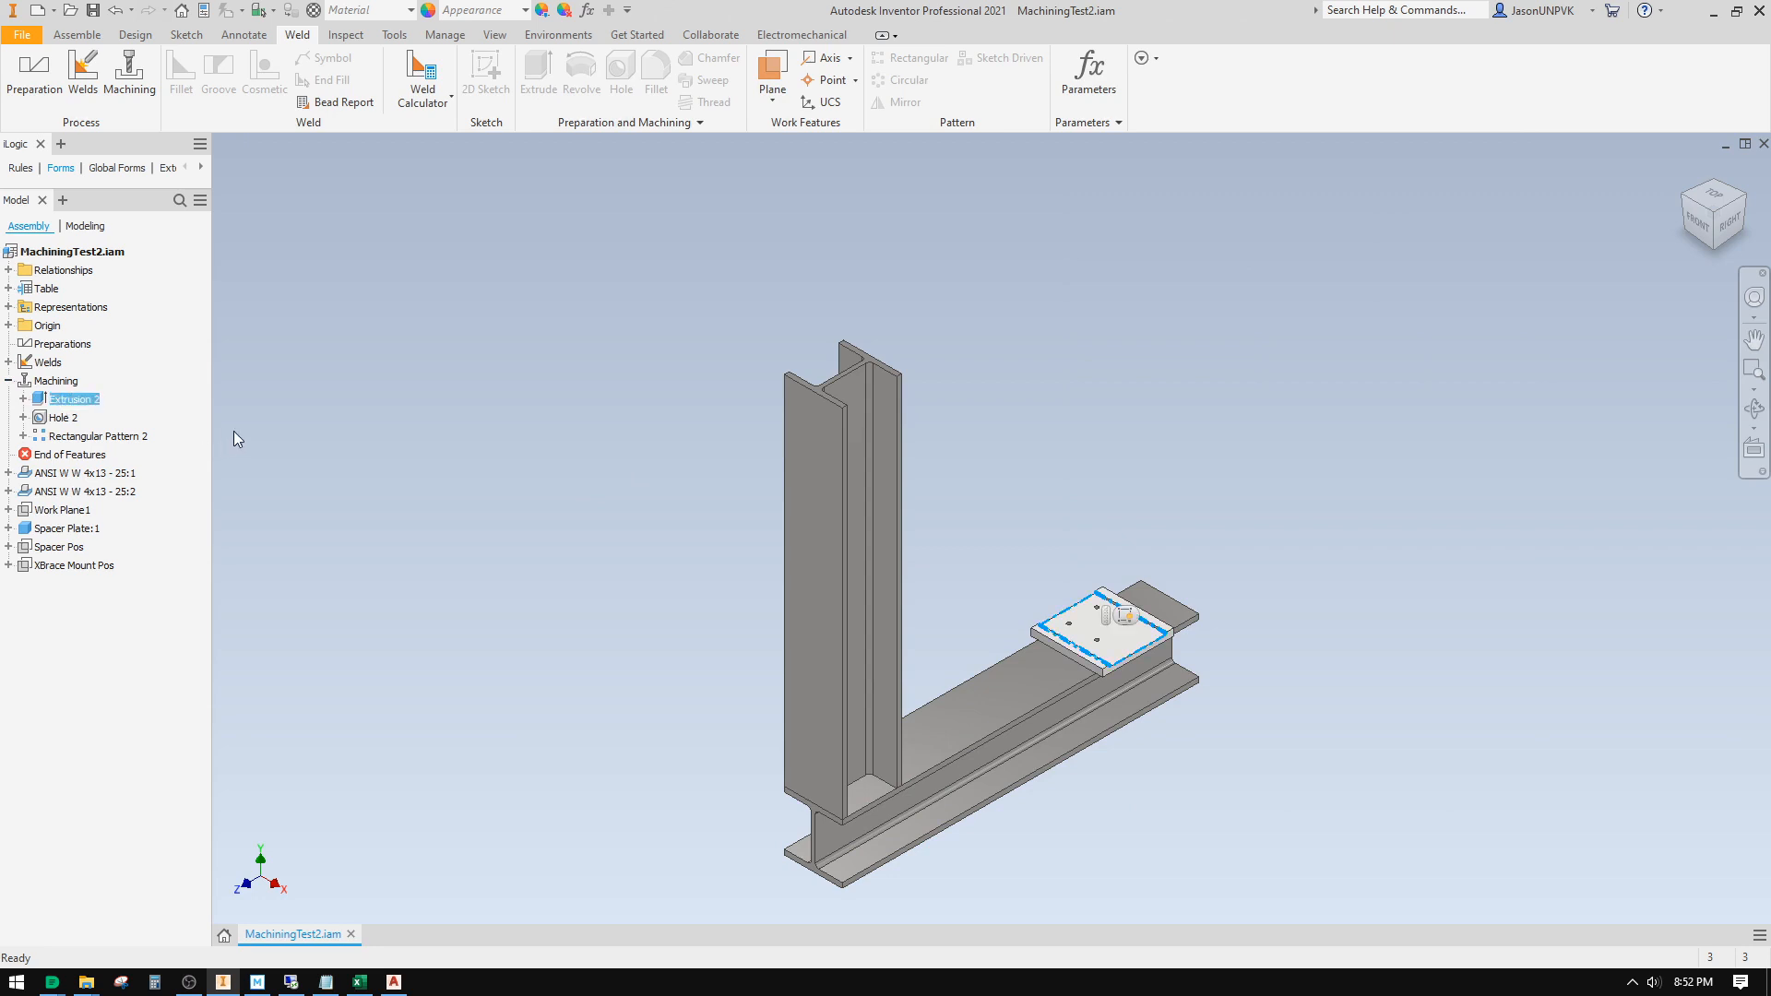
click(74, 399)
text(Mill Surface -)
text(XBrace Notch)
key(Return)
click(475, 377)
Step: Rename the machining feature Hole 2 as "Hole - XBrace Mtg"
double_click(64, 419)
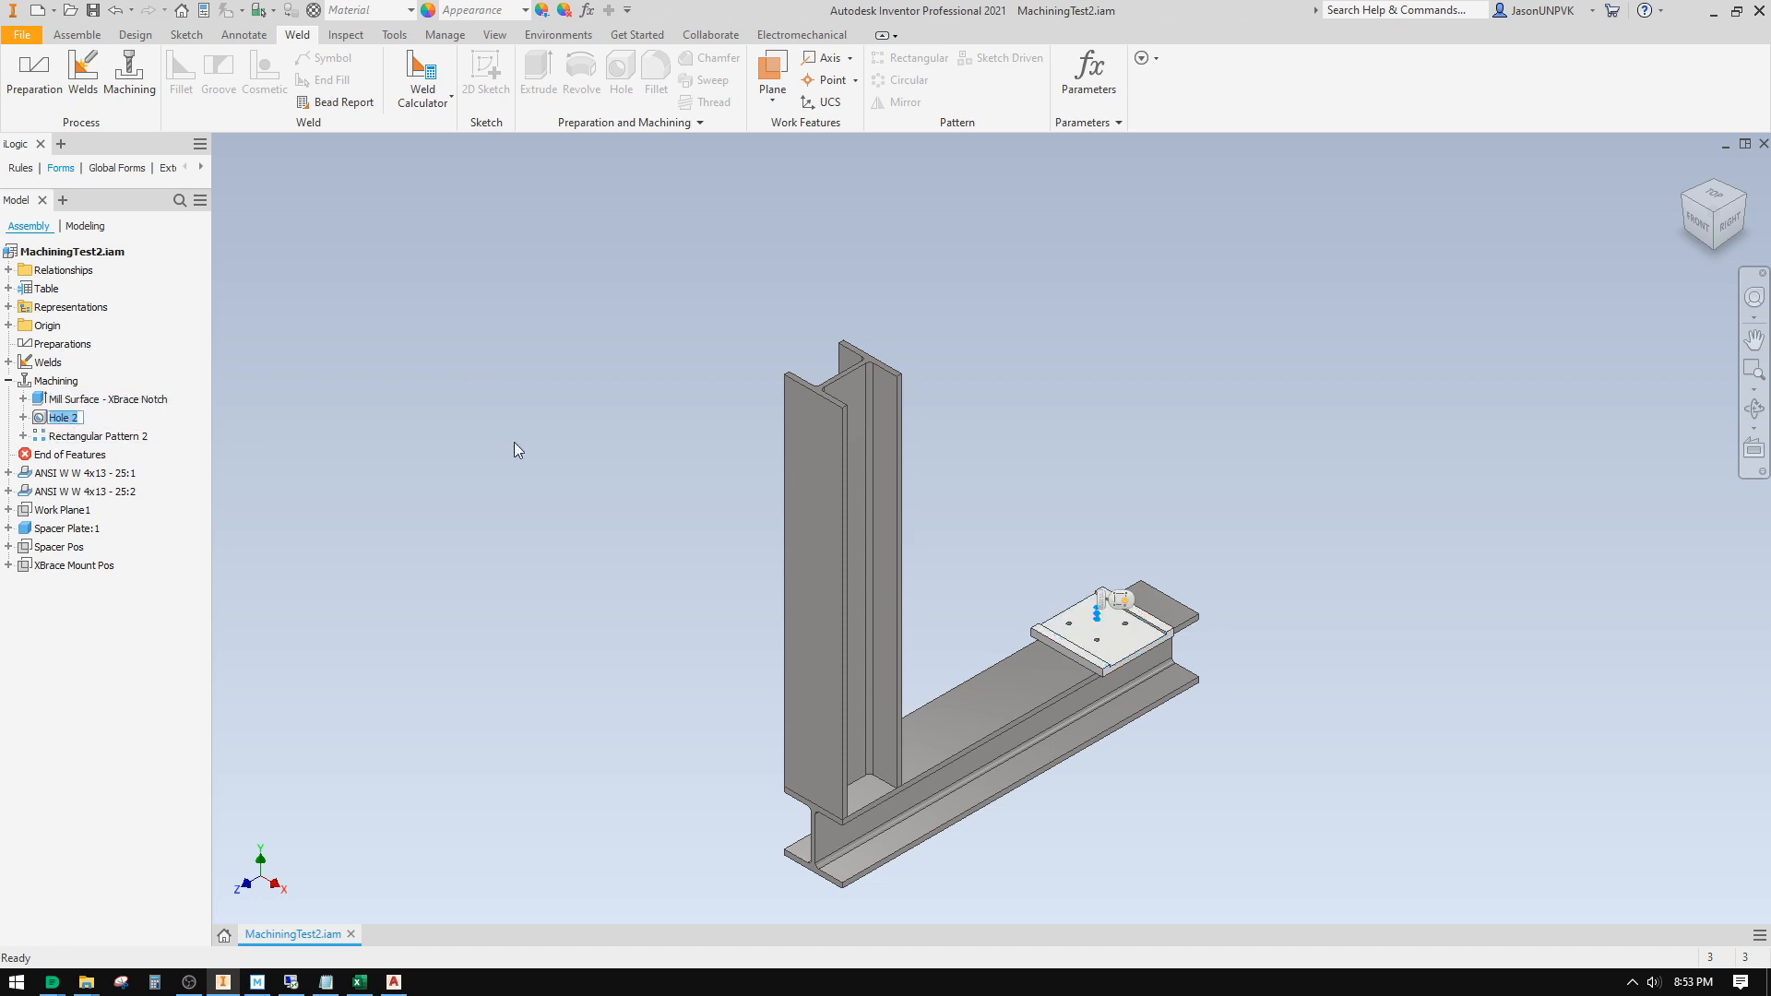
text(Hole - XBrace Mtg Hole)
key(Return)
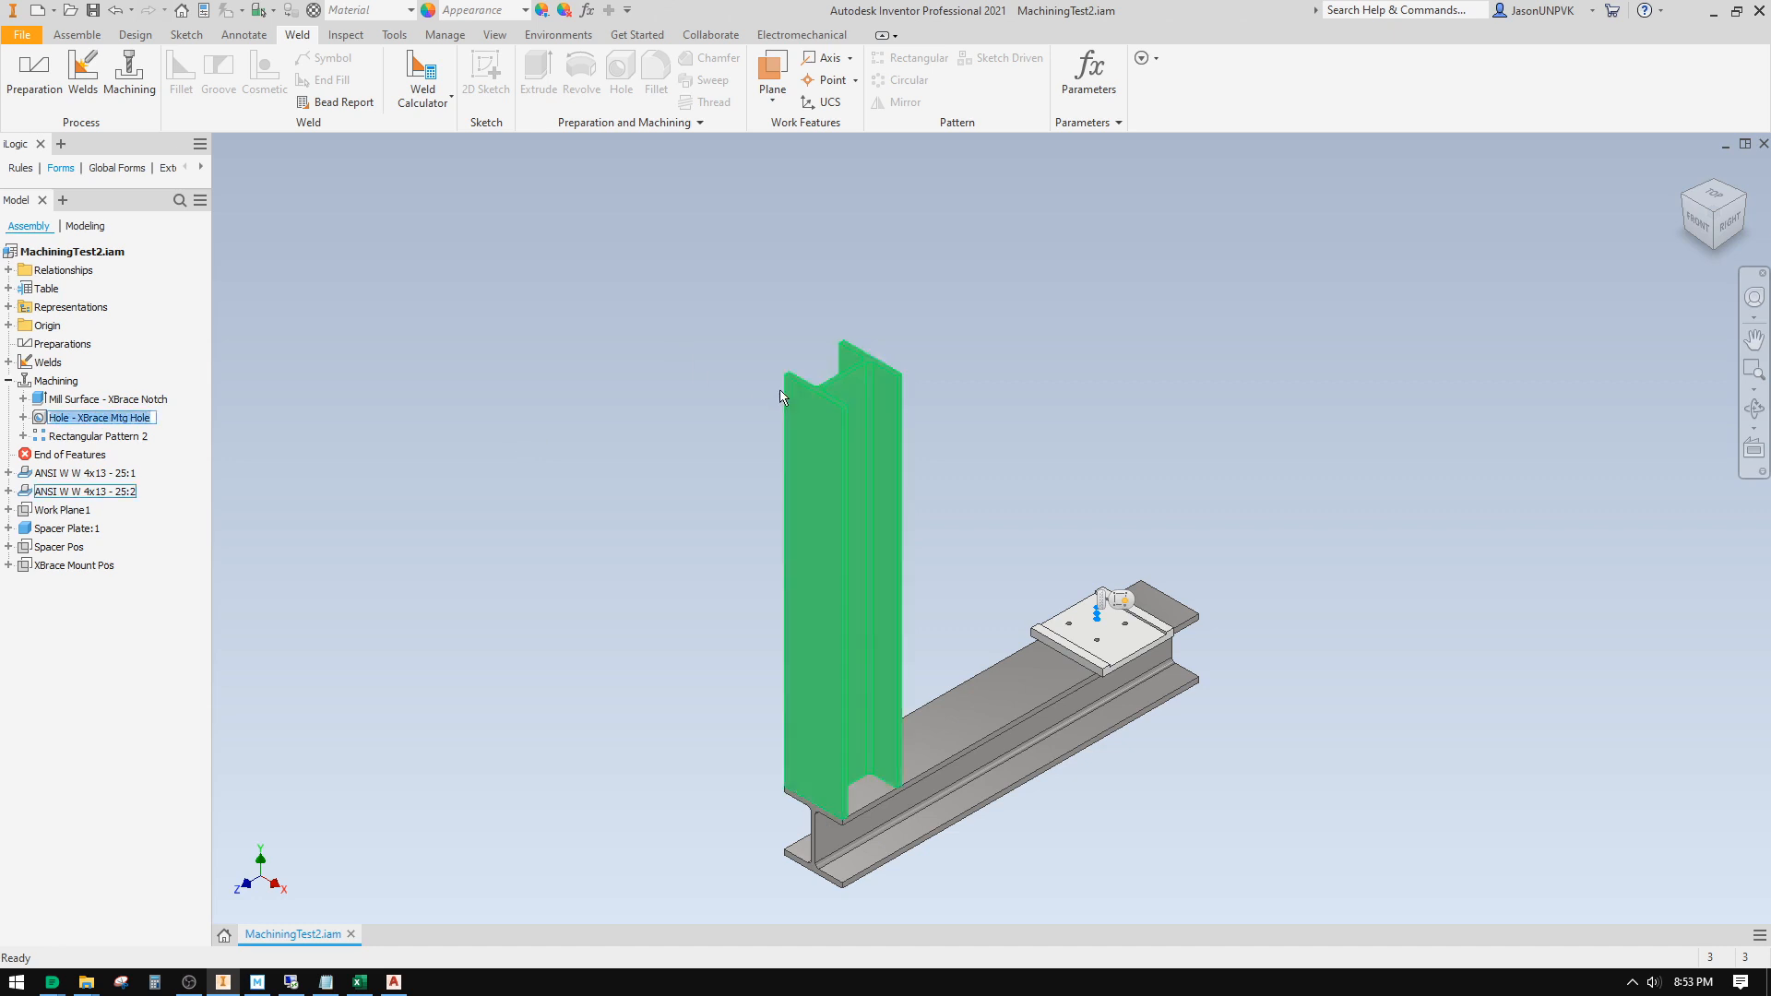
click(127, 420)
click(127, 420)
double_click(144, 418)
key(BackSpace)
key(Return)
Step: Rename Rectangular Pattern 2 as "Pattern - XBrace Mtg Hole"
click(111, 436)
click(99, 435)
text(Hole - XBrace Mtg Hole)
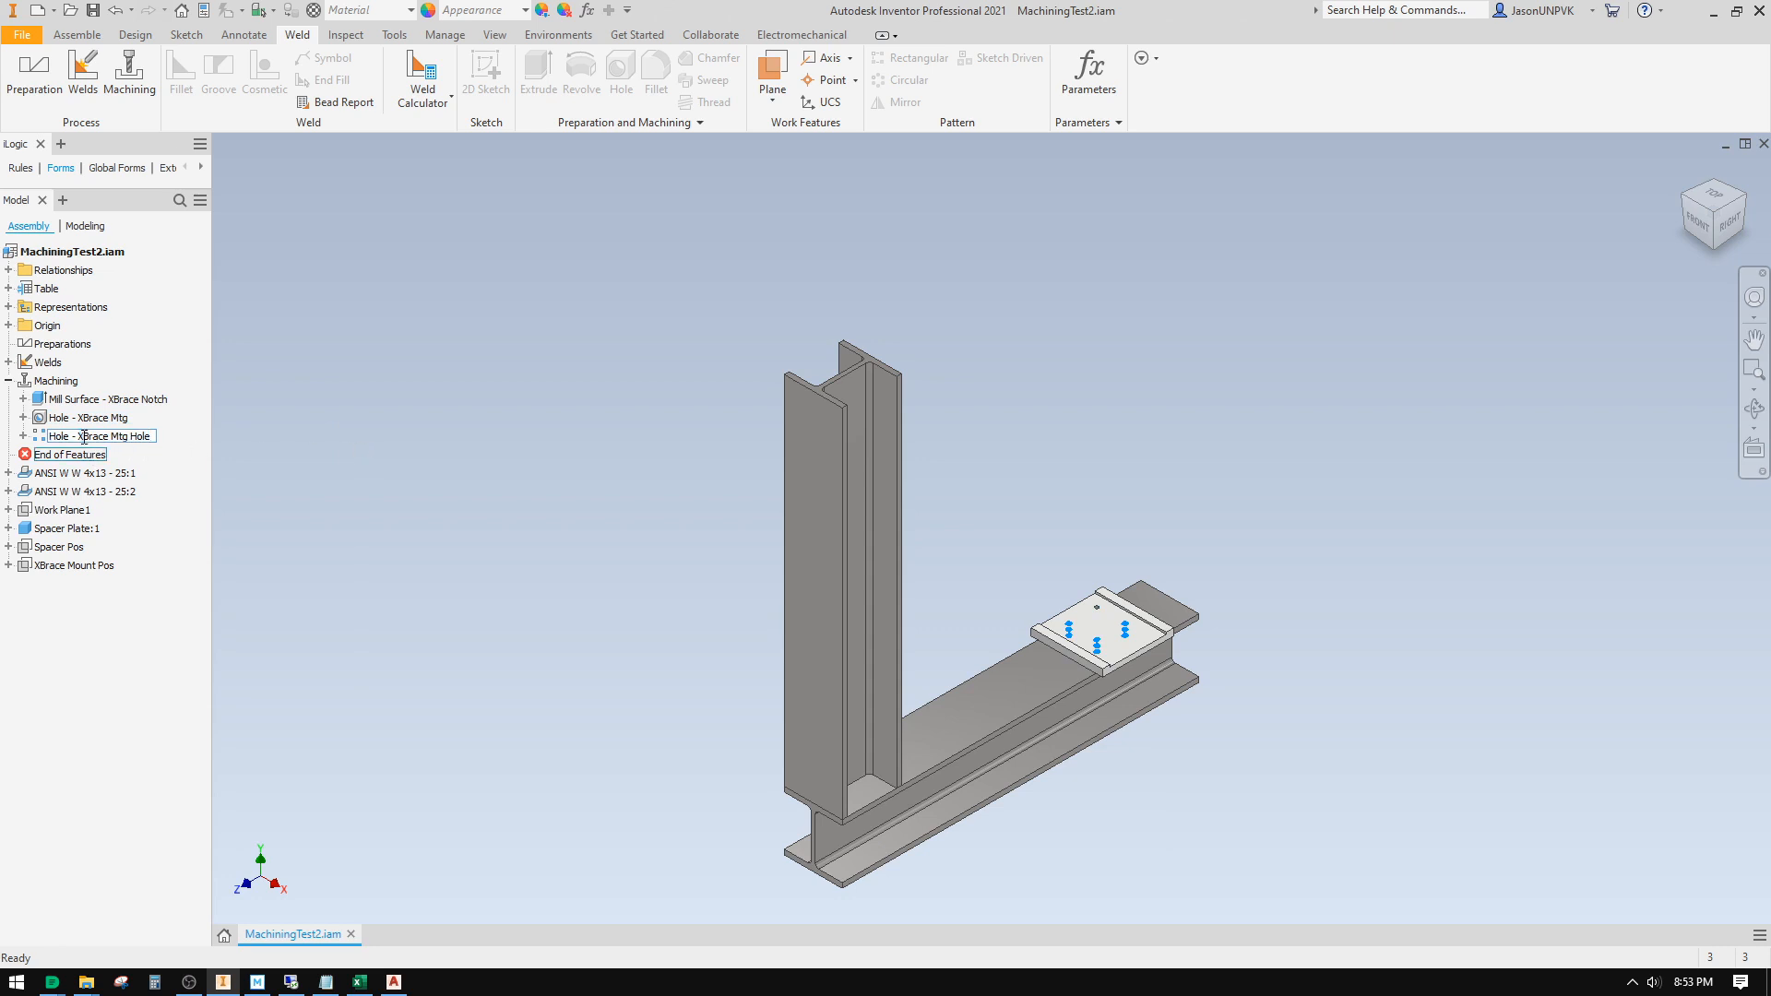
drag(80, 435, 13, 433)
key(Delete)
text(-)
key(BackSpace)
key(BackSpace)
key(BackSpace)
key(Home)
text(Pattern -)
key(Return)
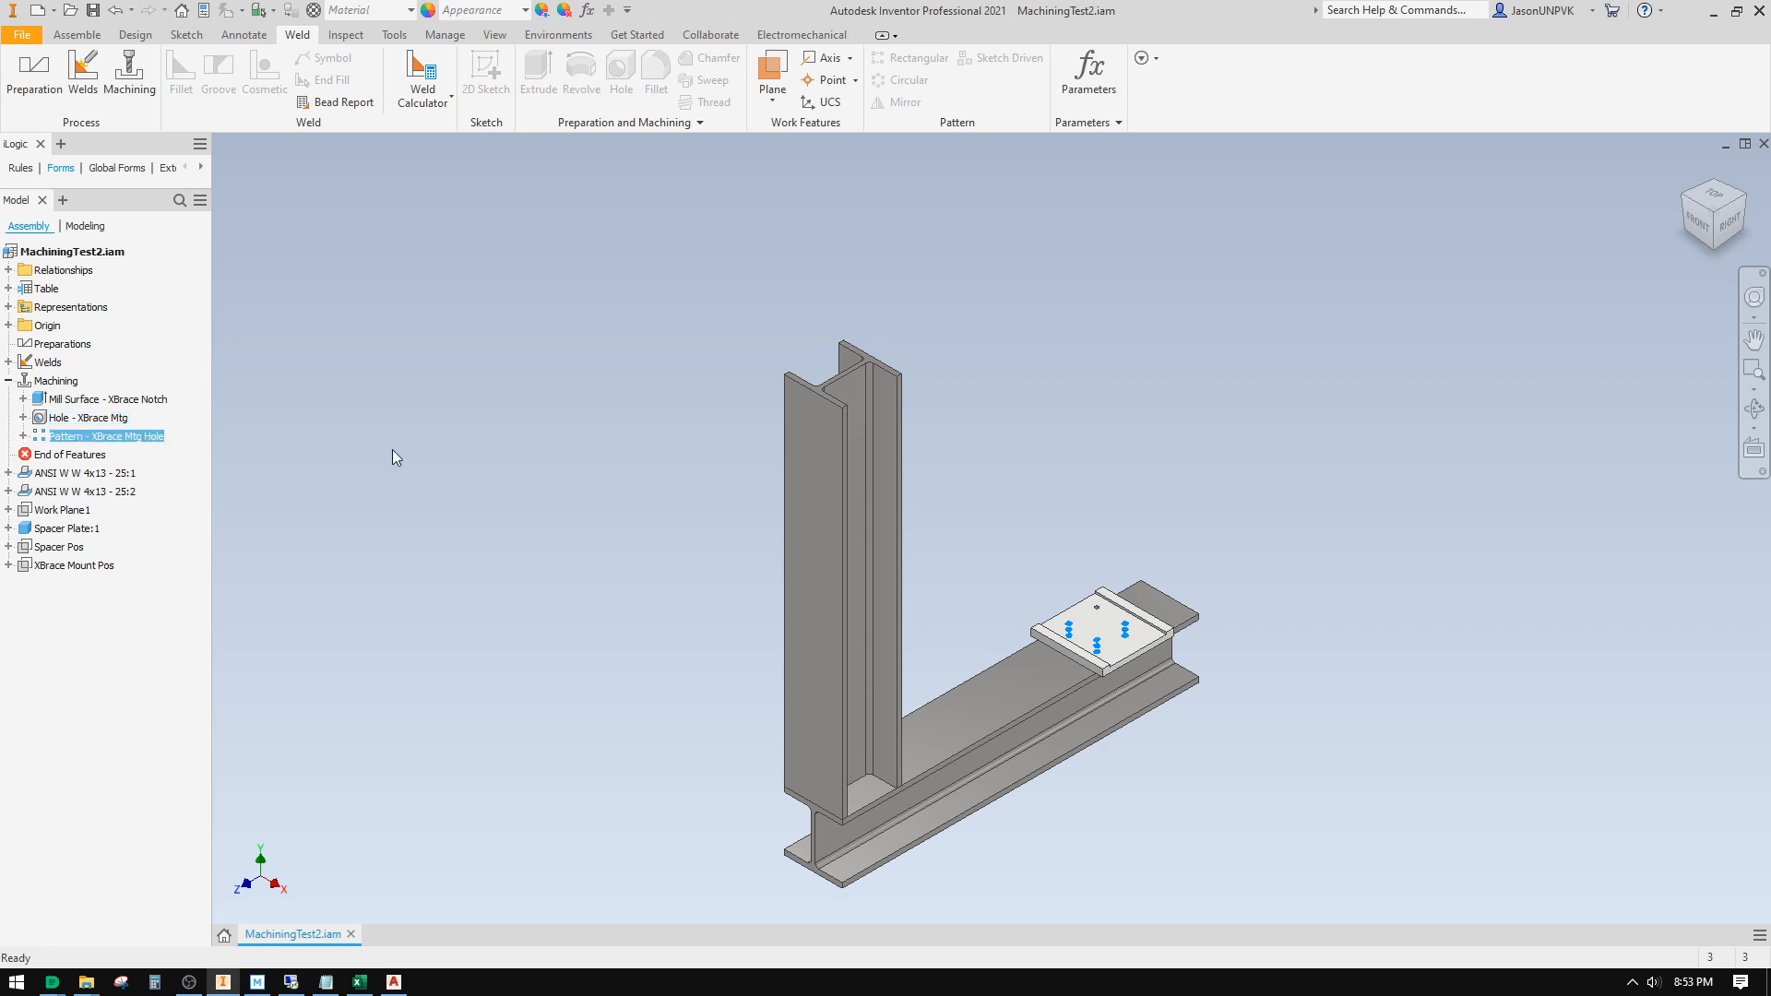
Step: Shorten the hole pattern's name to "Pattern - XBrace Mtg"
double_click(162, 441)
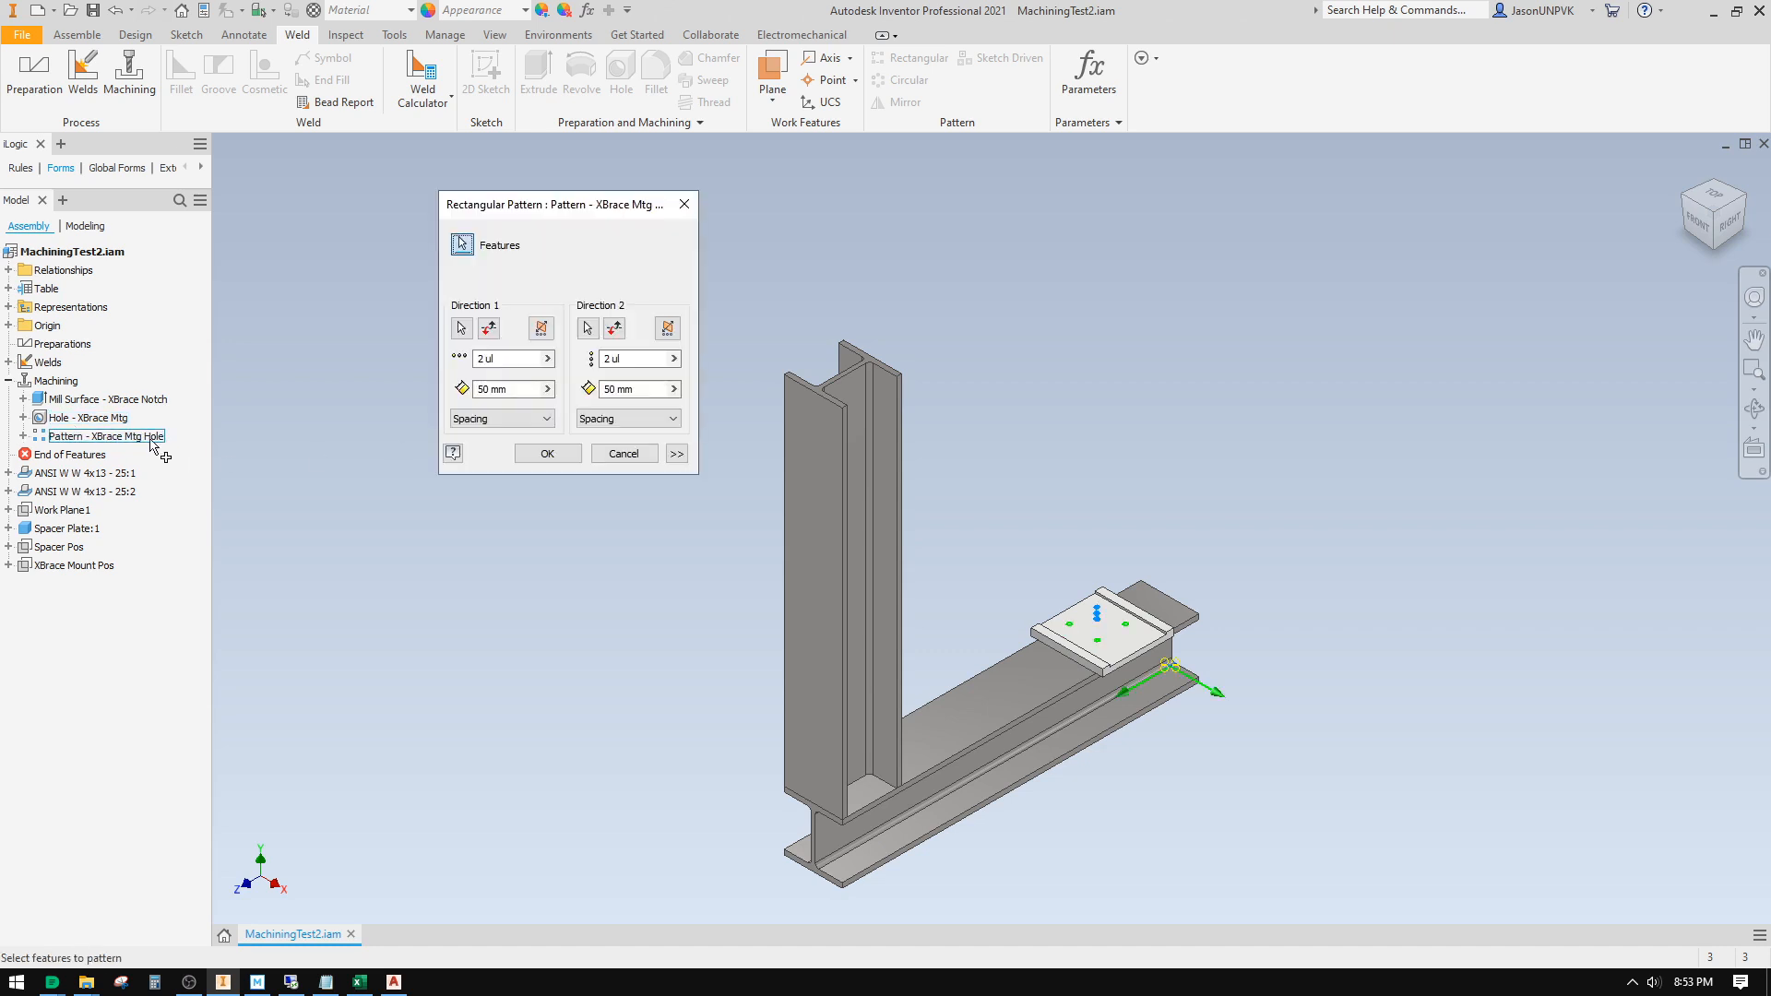
click(611, 454)
click(153, 439)
click(152, 440)
double_click(150, 437)
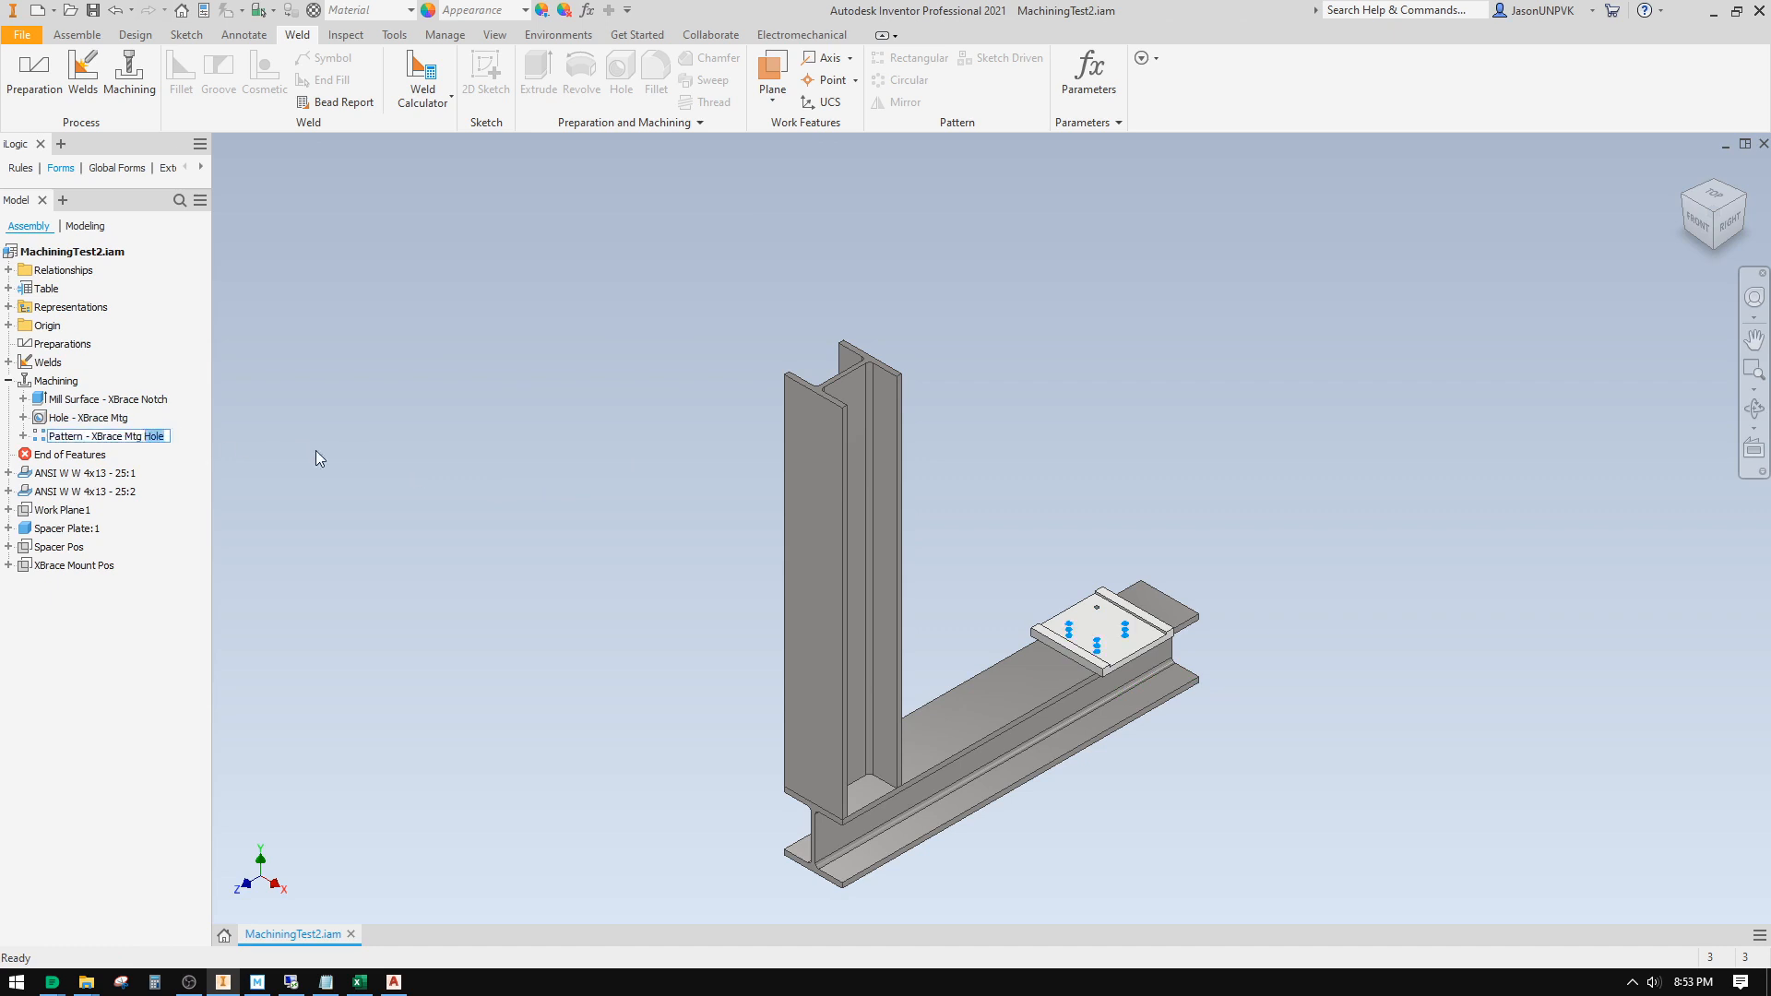
key(BackSpace)
click(385, 486)
Step: Open the iAssembly table for editing and expand the assembly features among its parameters
right_click(43, 289)
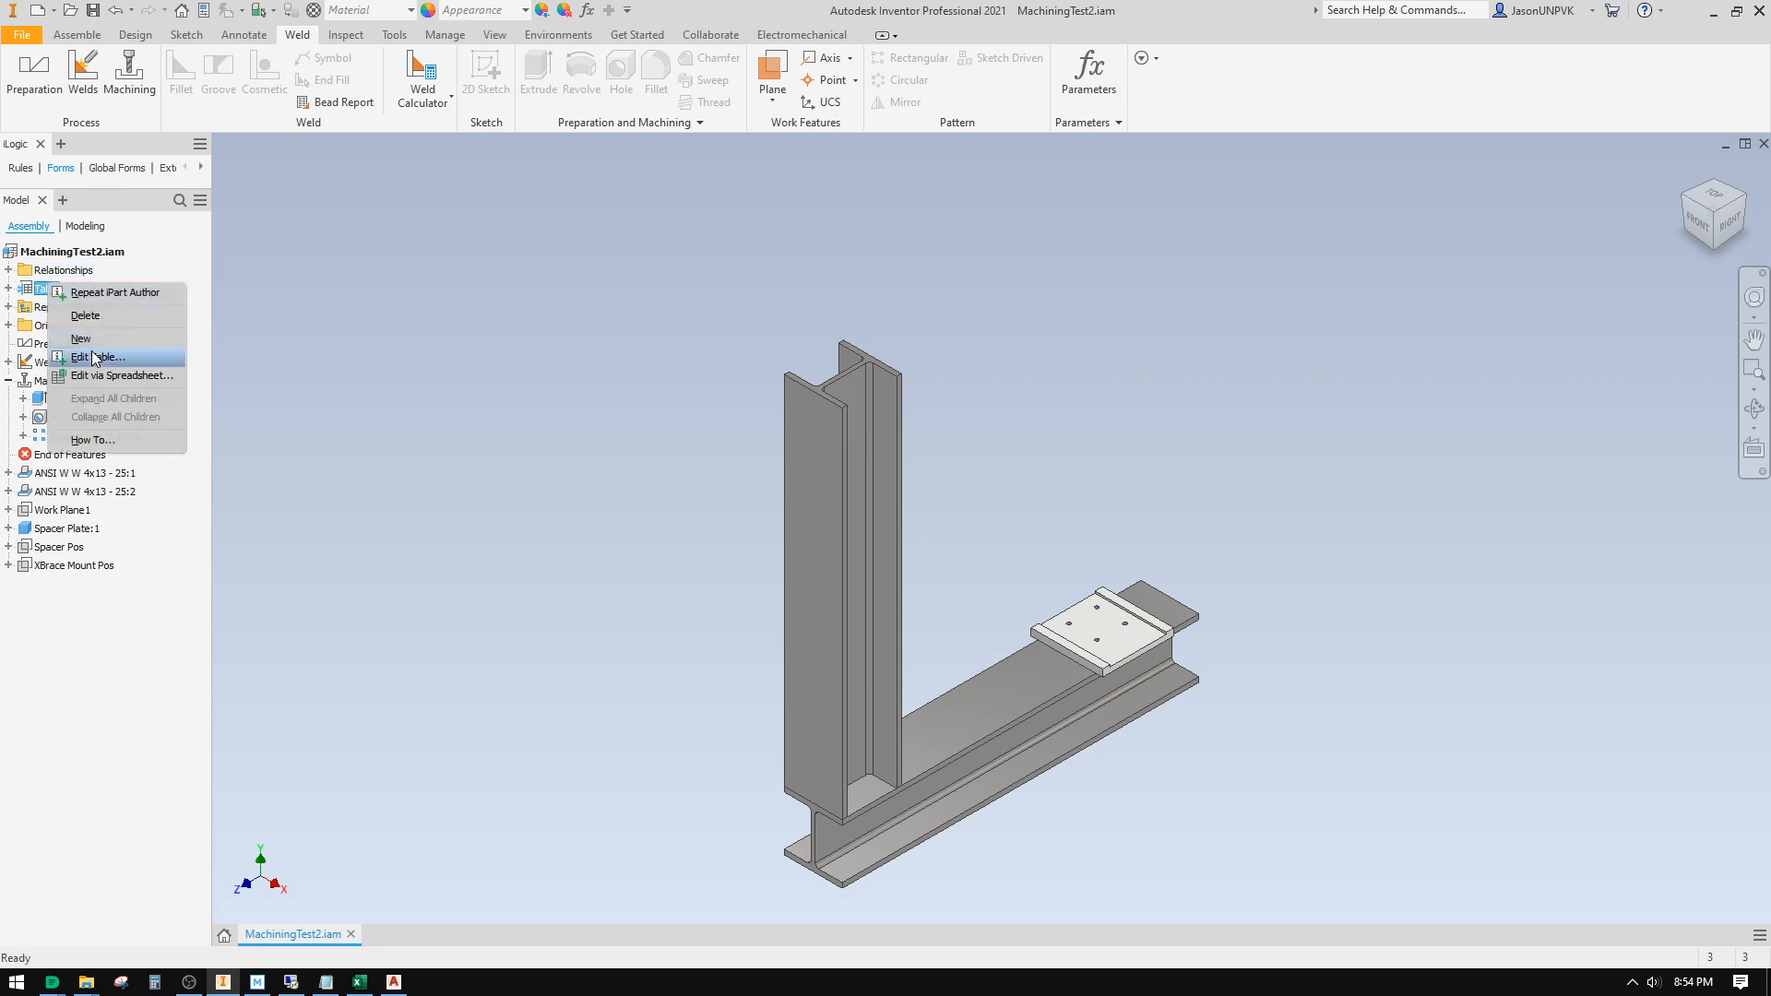
click(92, 356)
click(351, 115)
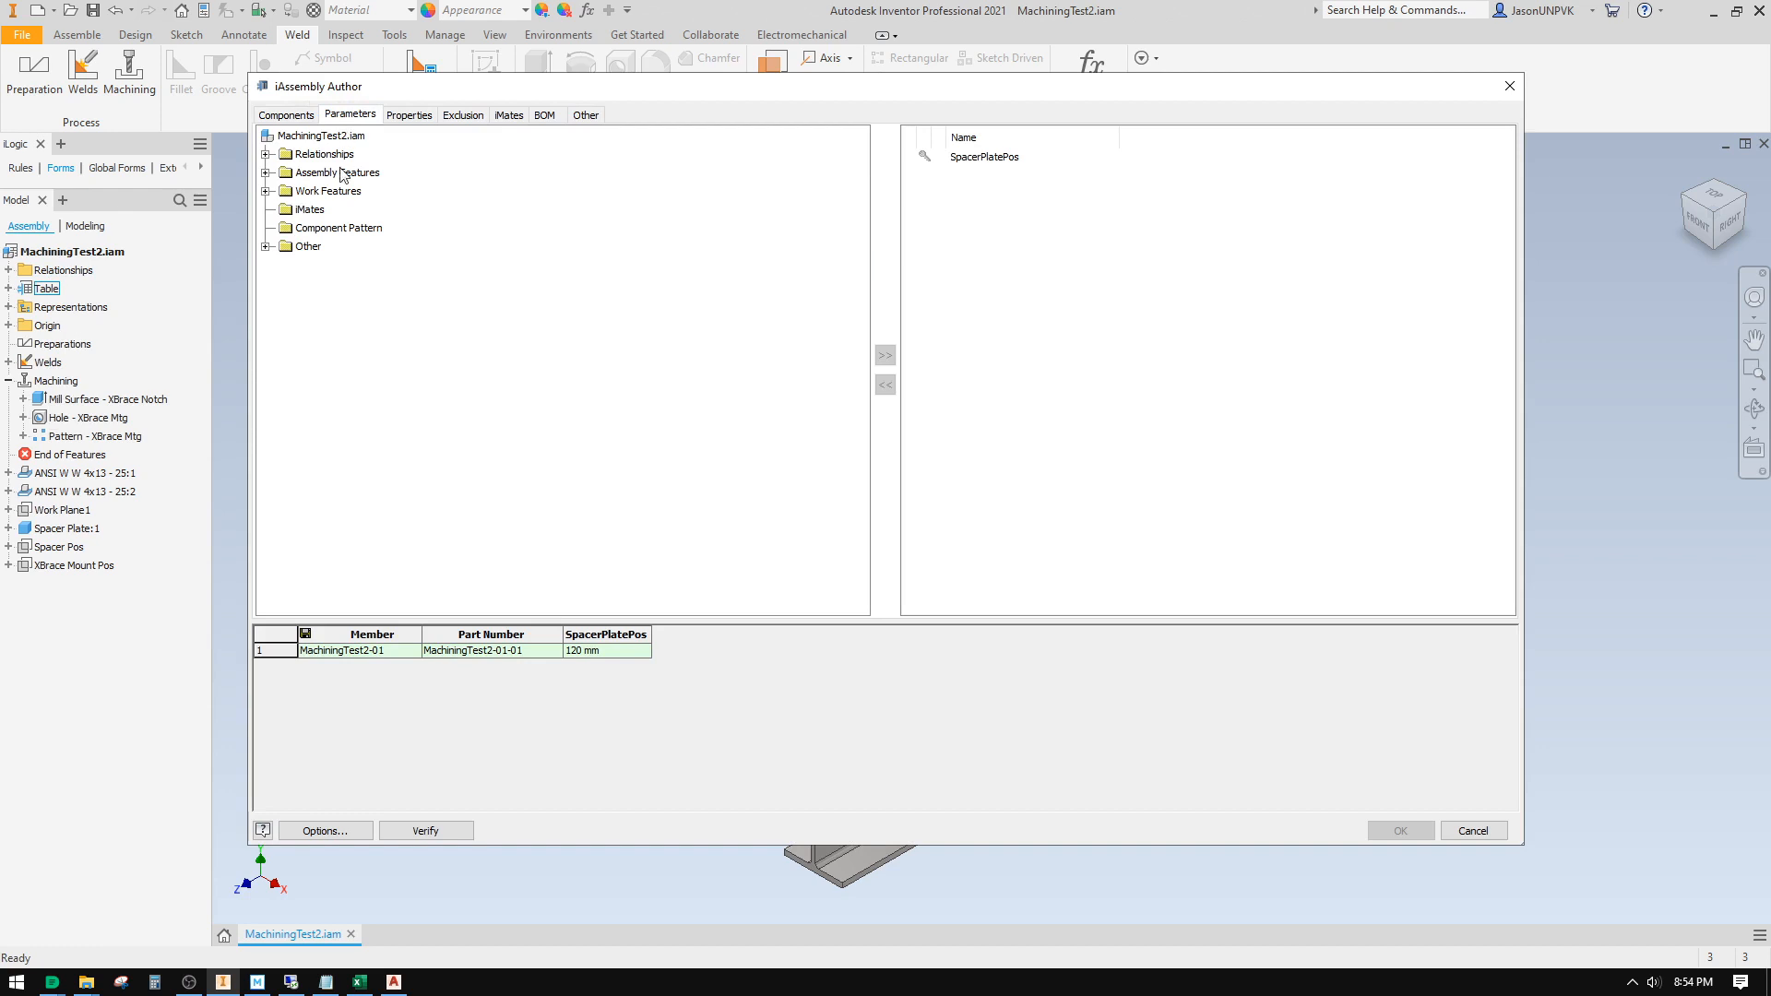
click(266, 172)
click(325, 192)
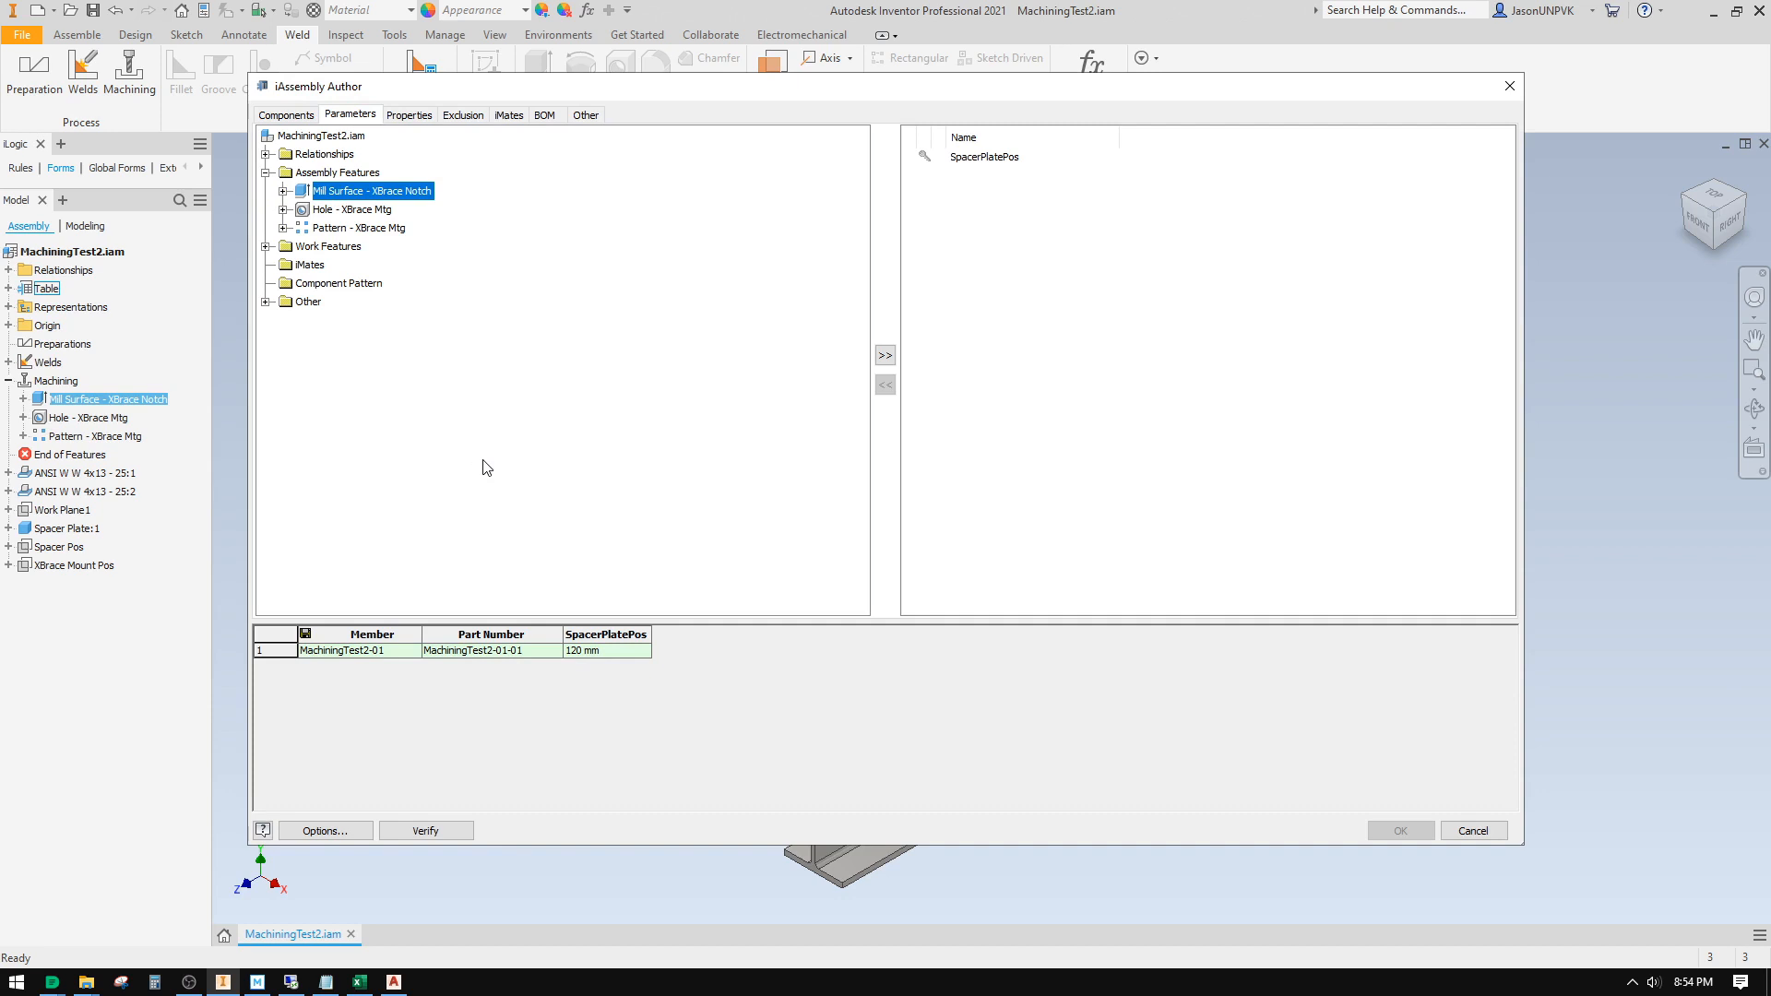
Step: Expand the notch, mounting hole and hole pattern features to examine the parameters available for the iAssembly table
key(Down)
key(Up)
key(Right)
key(Down)
key(Right)
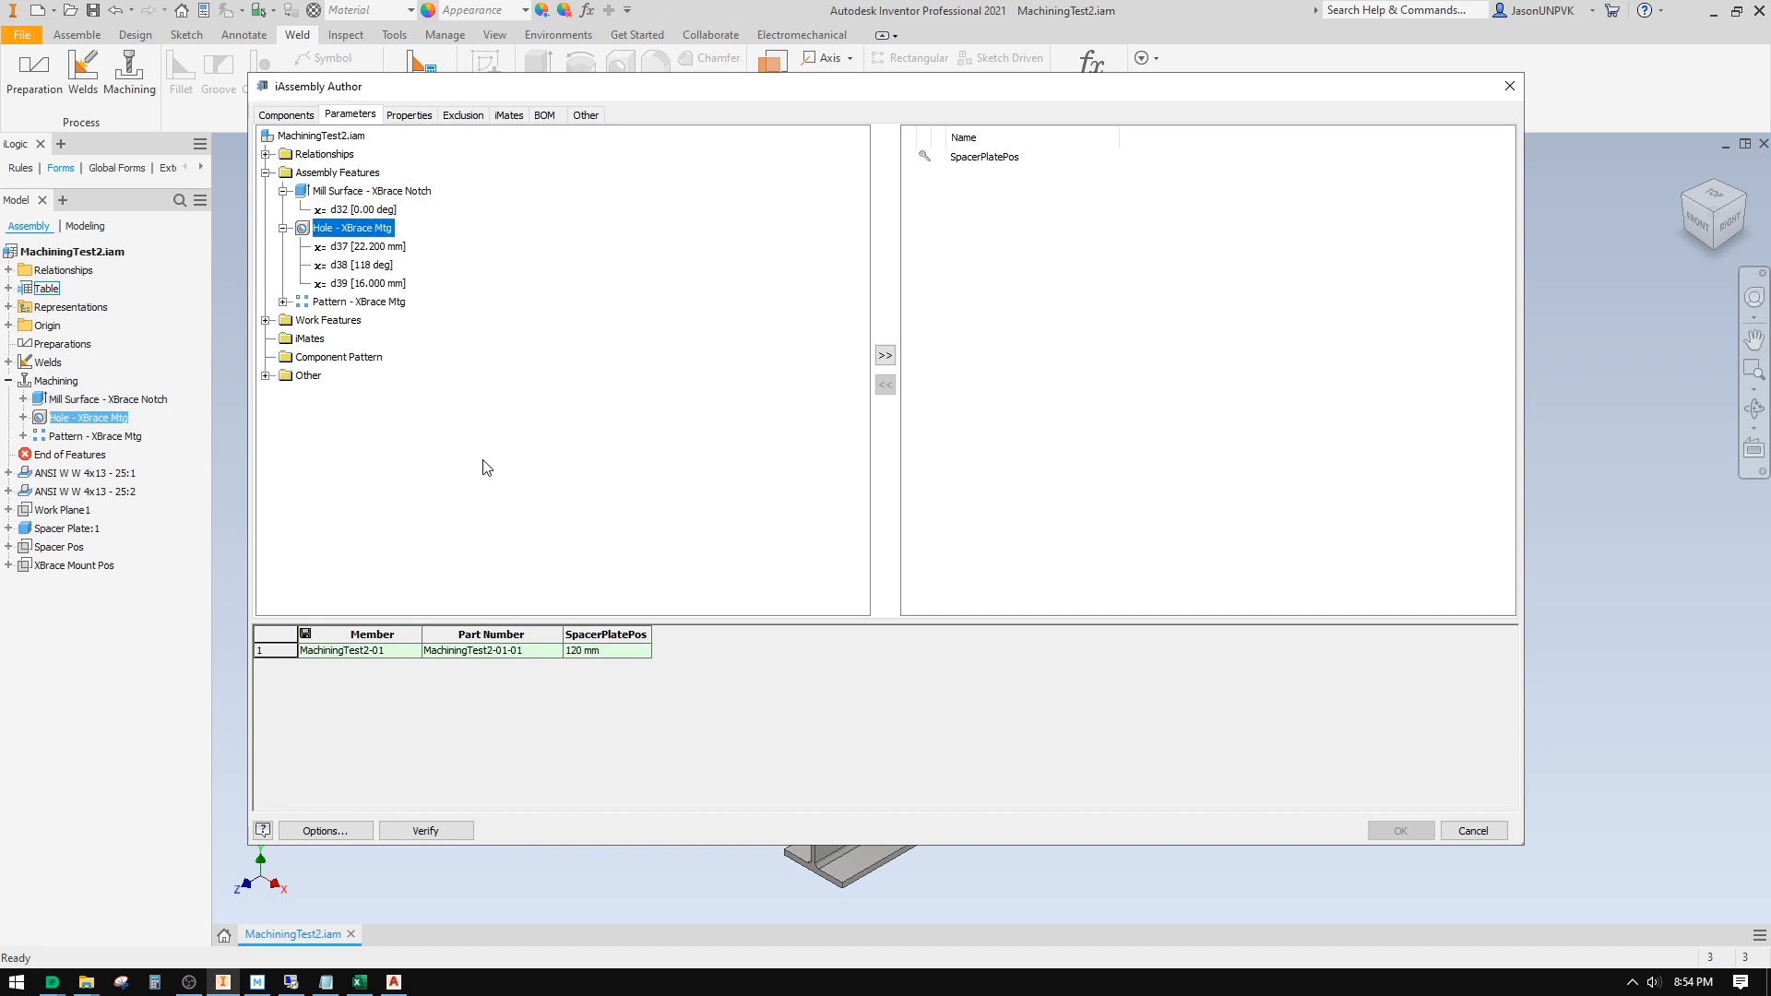
key(Down)
key(Down)
key(Down)
key(Down)
key(Right)
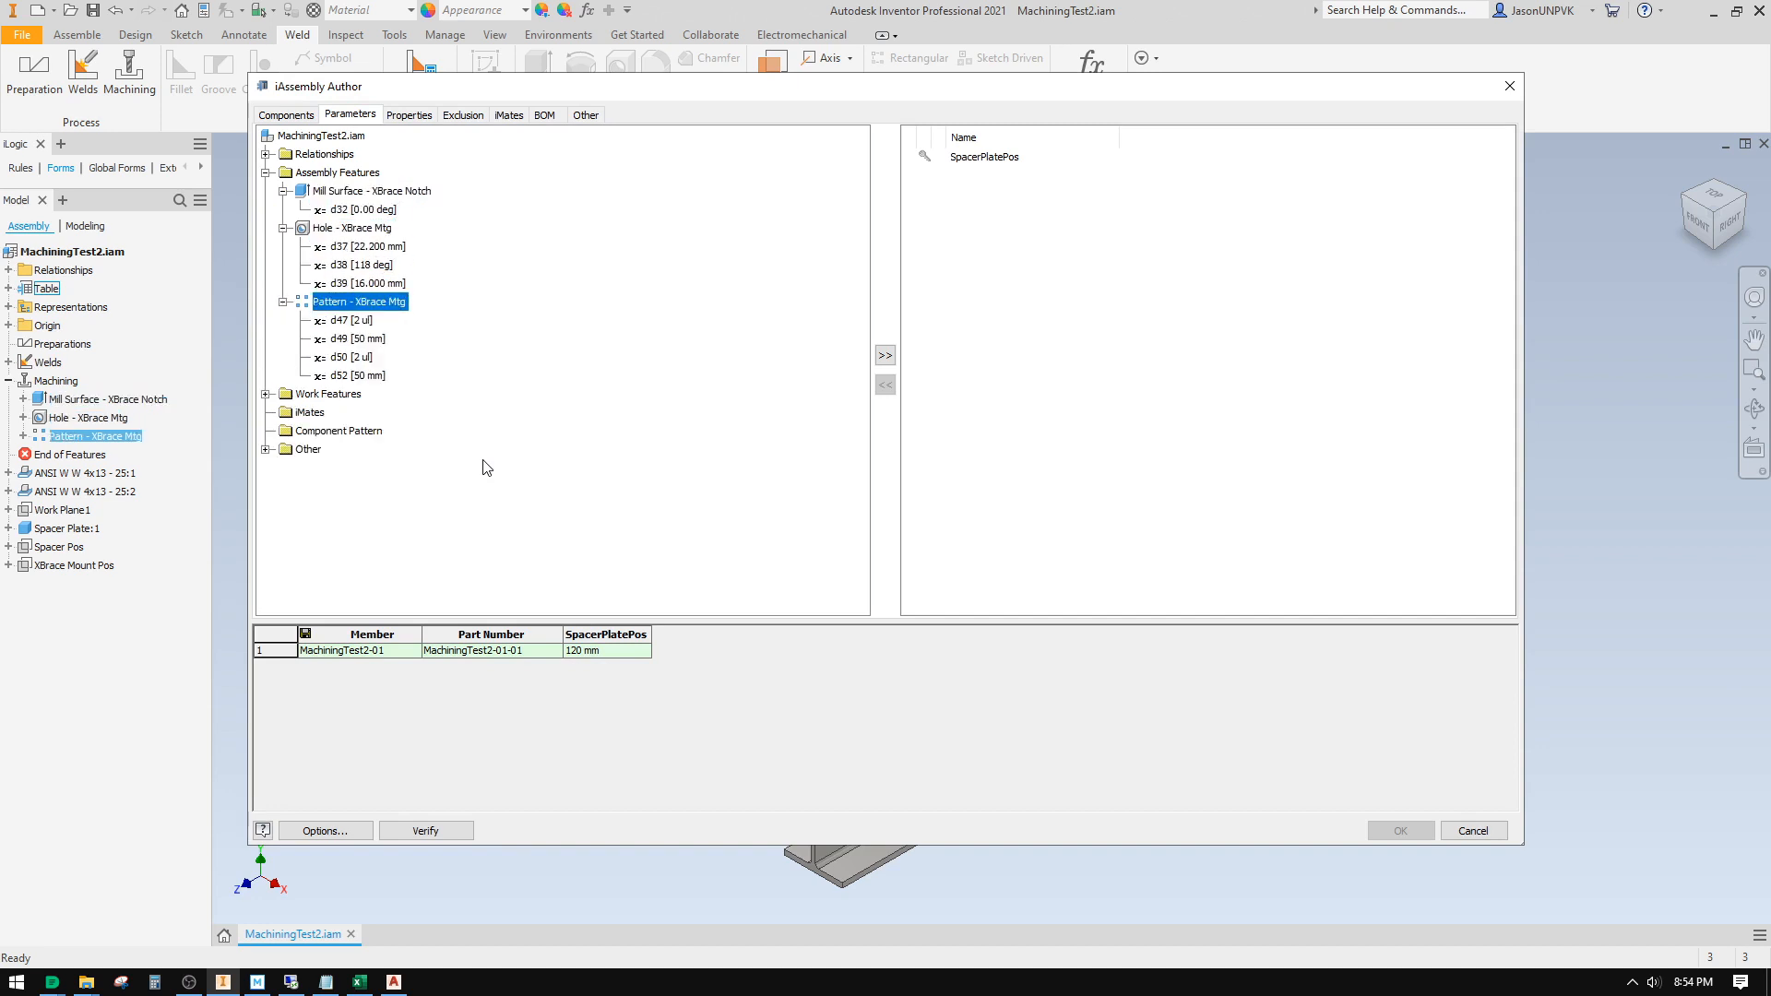
Step: Examine the parameters of the hole pattern and the work features, including the XBrace Mount Pos plane
key(Down)
key(Down)
key(Down)
key(Down)
key(Down)
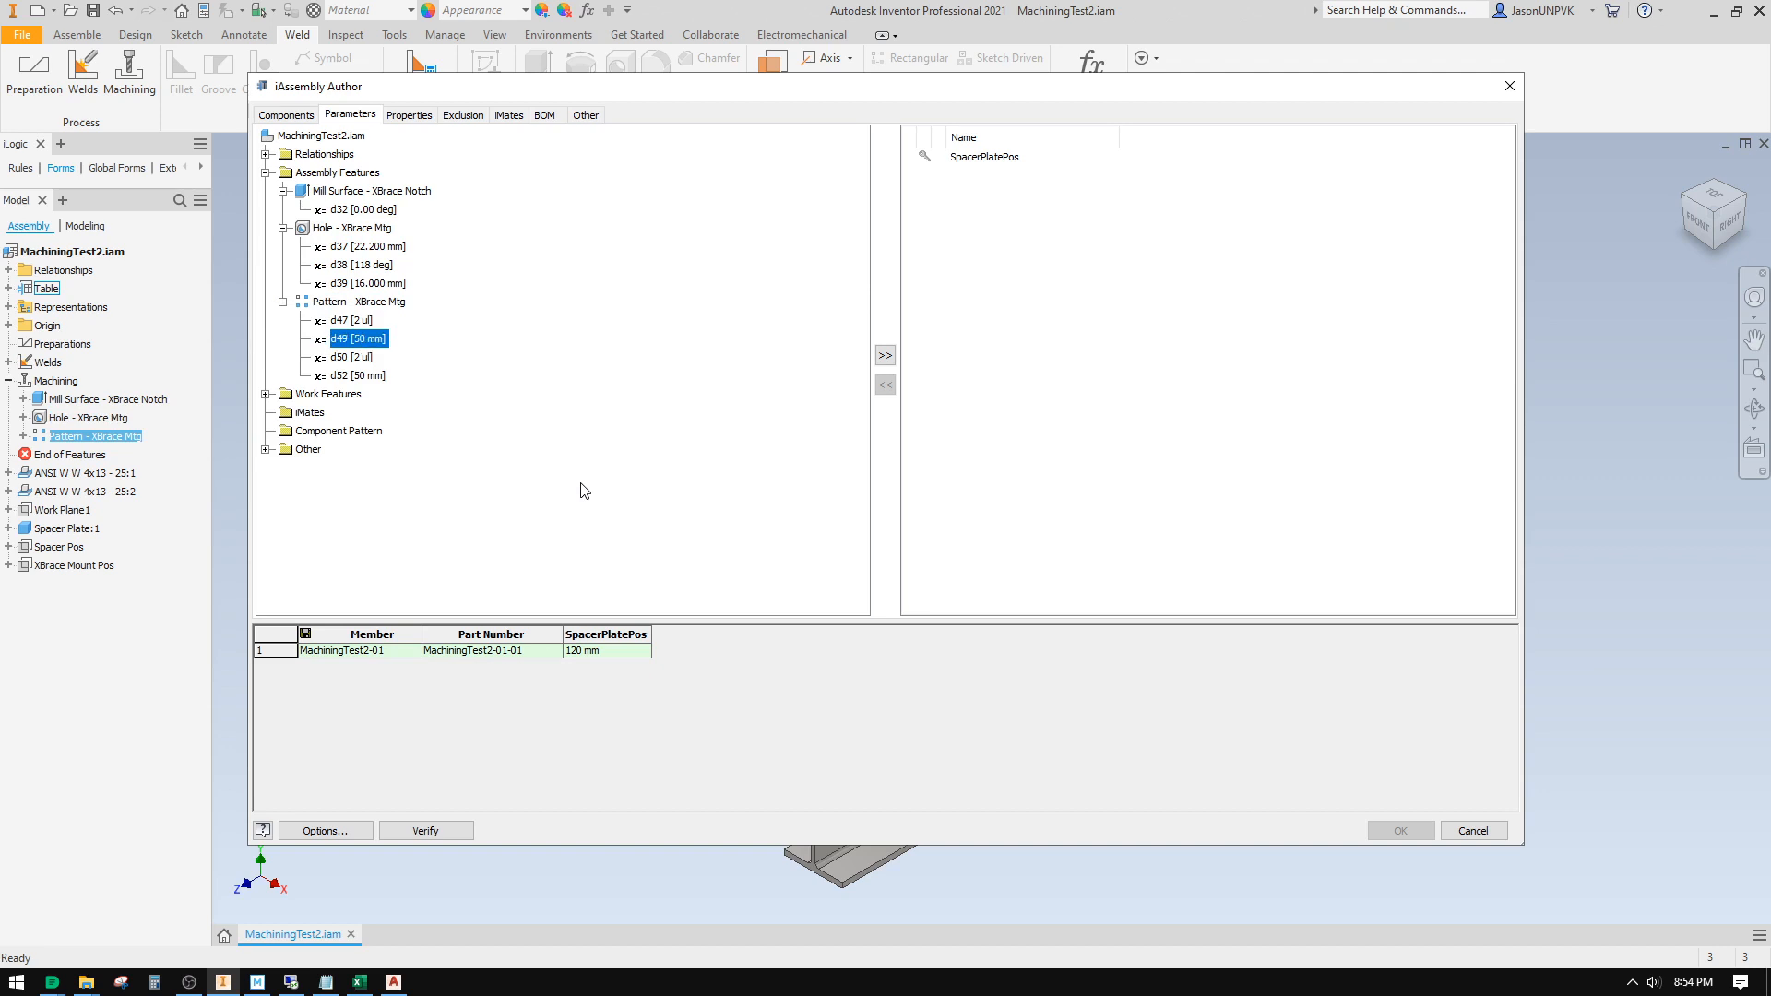
key(Right)
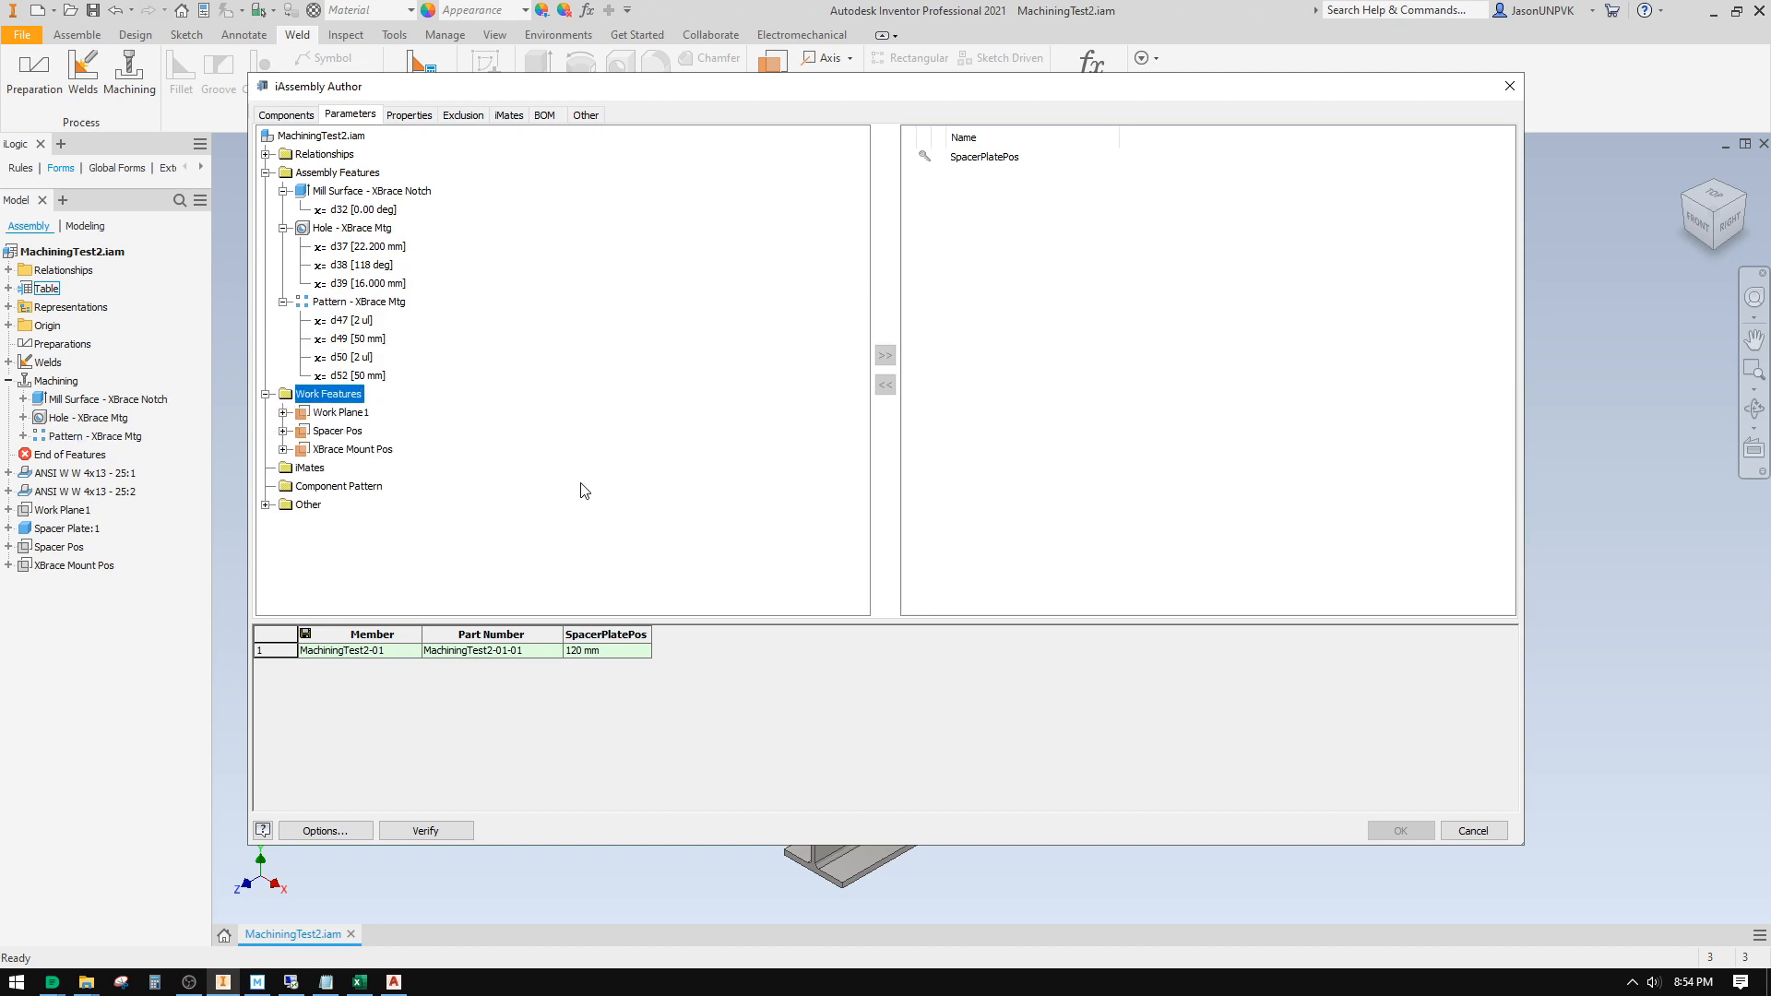
key(Down)
key(Down)
key(Down)
key(Right)
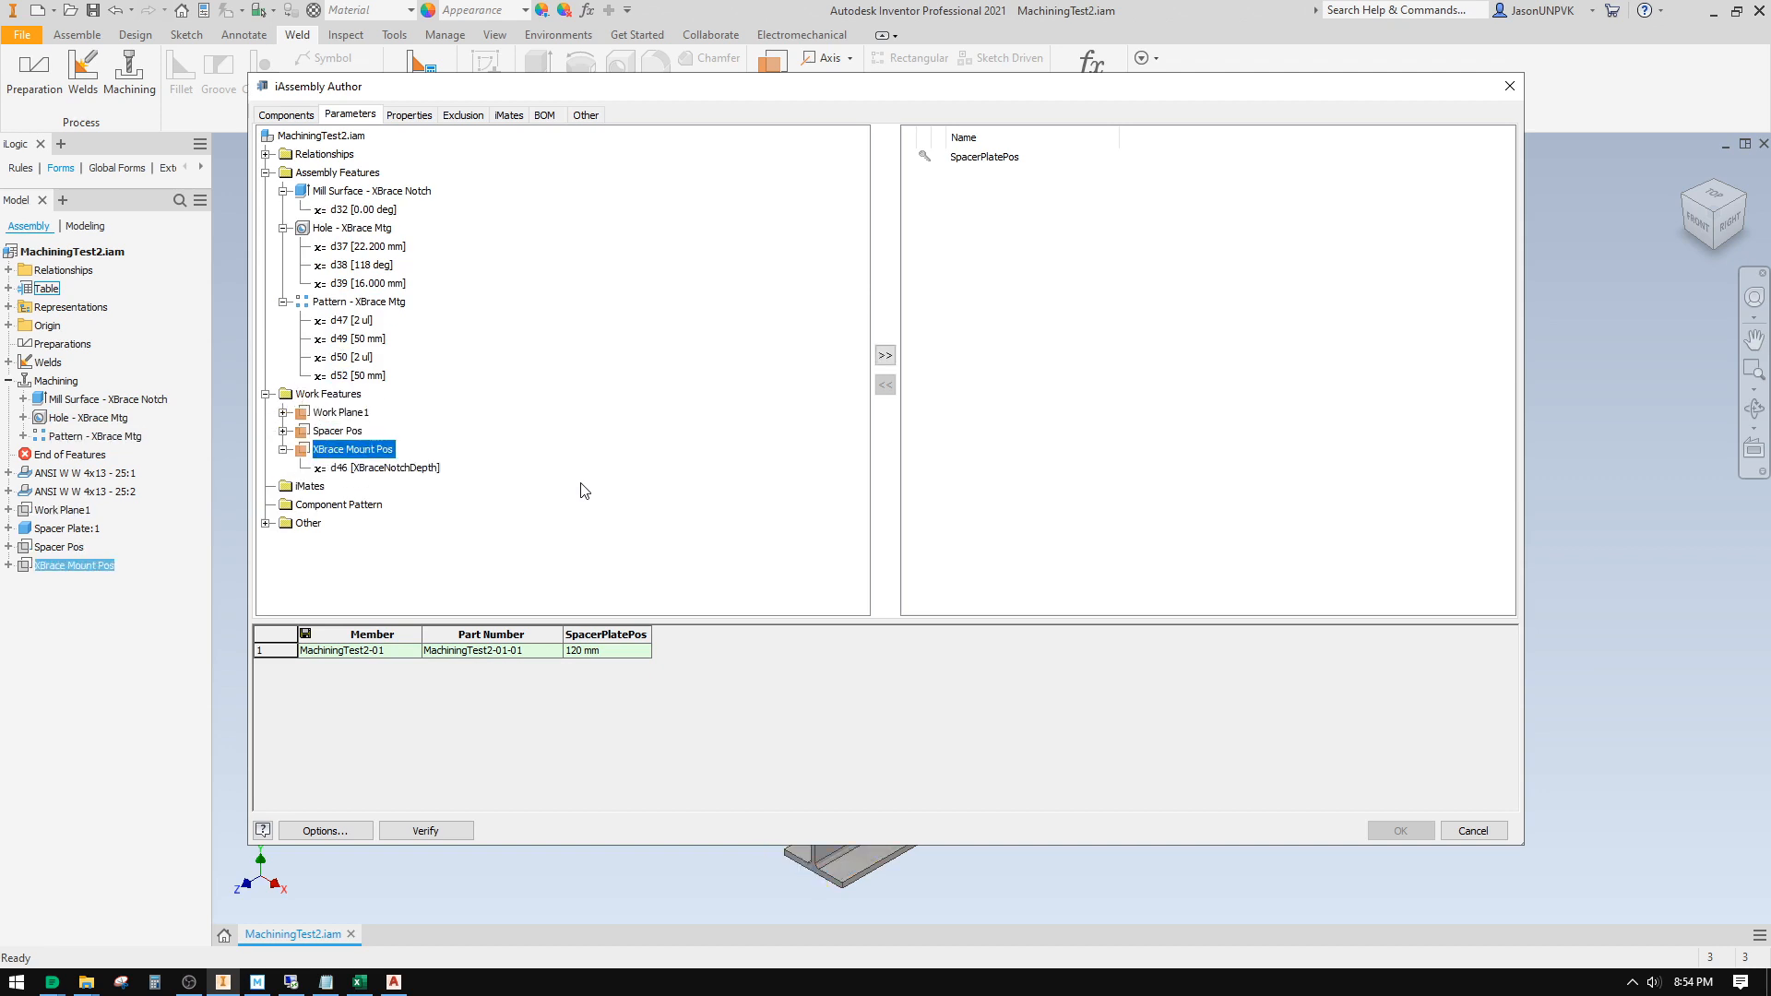
key(Left)
key(Left)
key(Left)
key(Left)
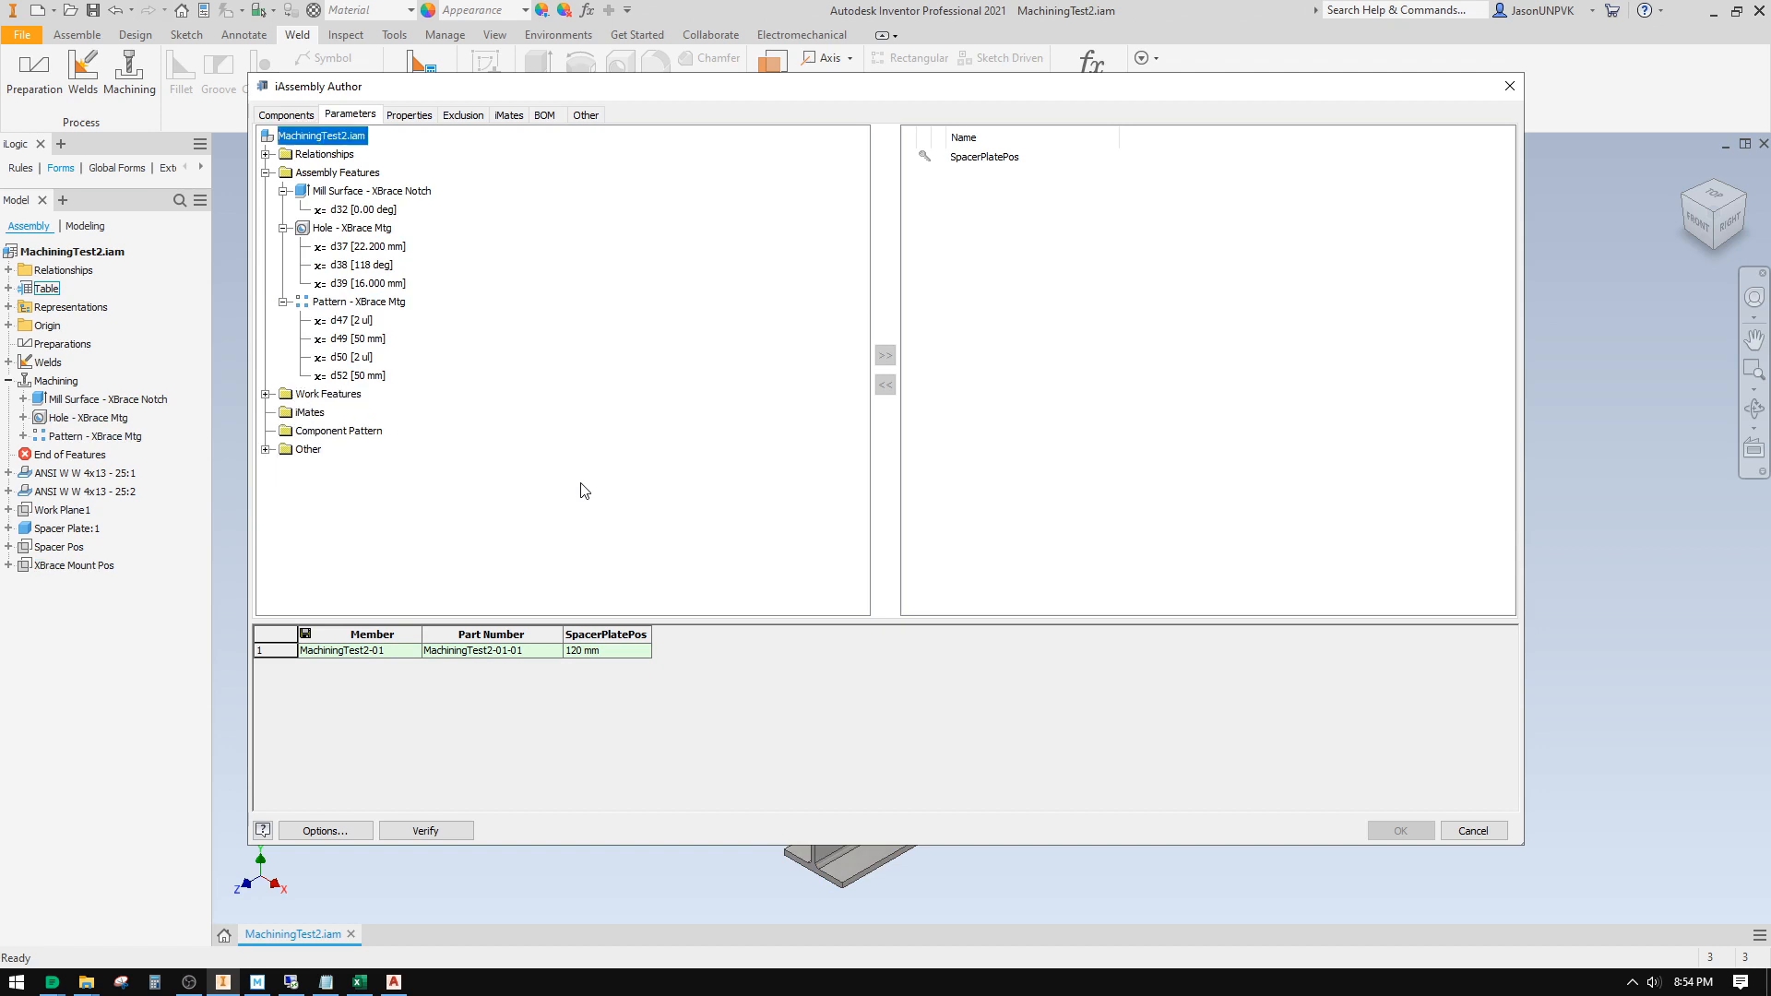
Step: Expand the relationships and add the XBraceNotchDepth parameter of Flush:9 to the iAssembly table
key(Down)
key(Right)
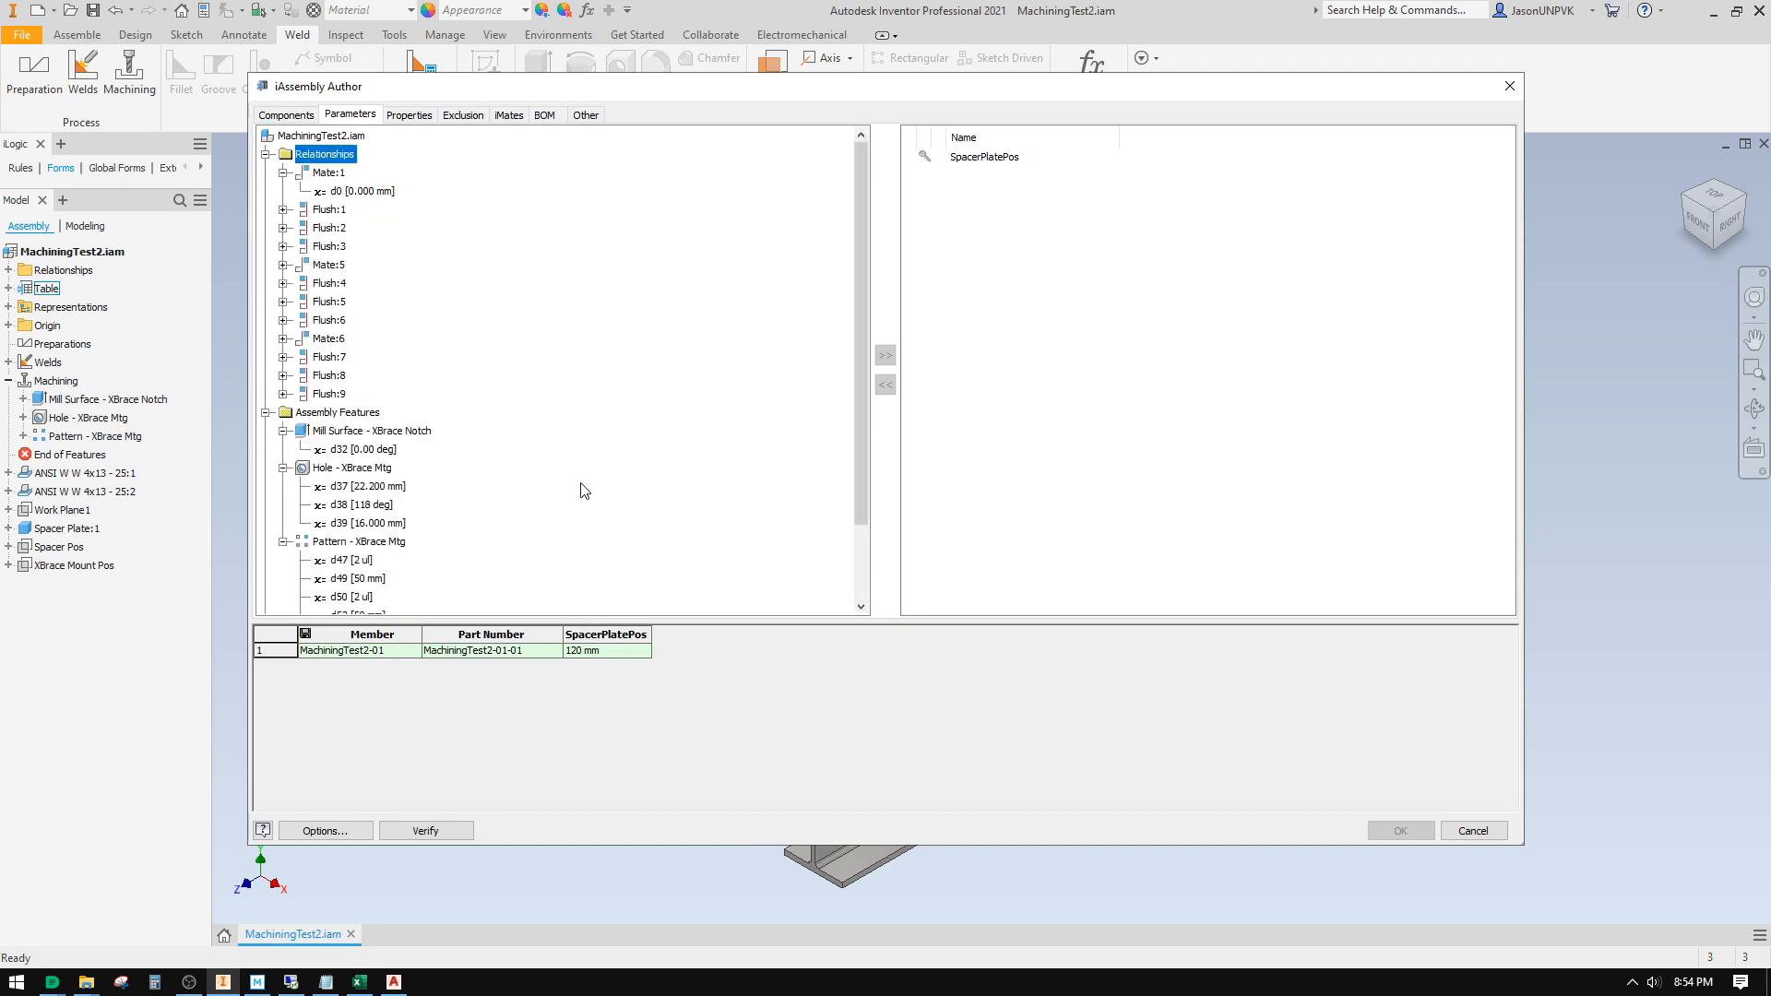
key(Down)
key(Down)
key(Down)
key(Down)
key(Down)
key(Down)
key(Down)
key(Down)
key(Down)
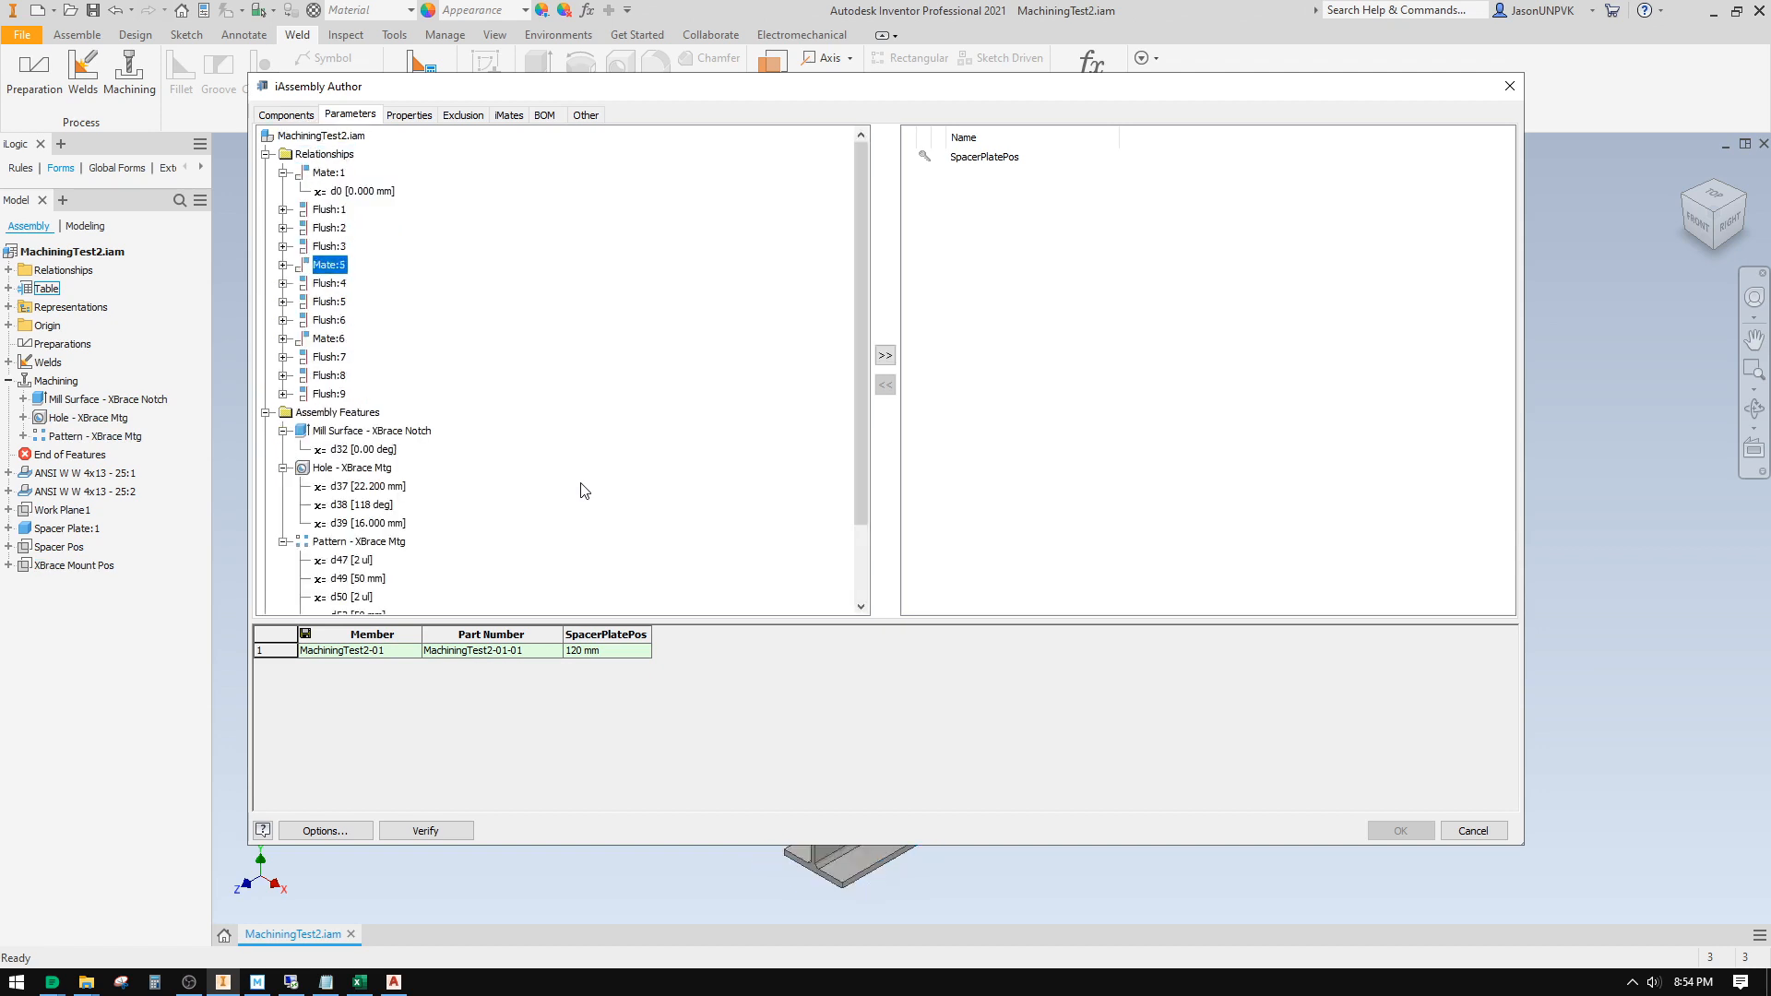
key(Down)
key(Down)
key(Down)
key(Down)
key(Right)
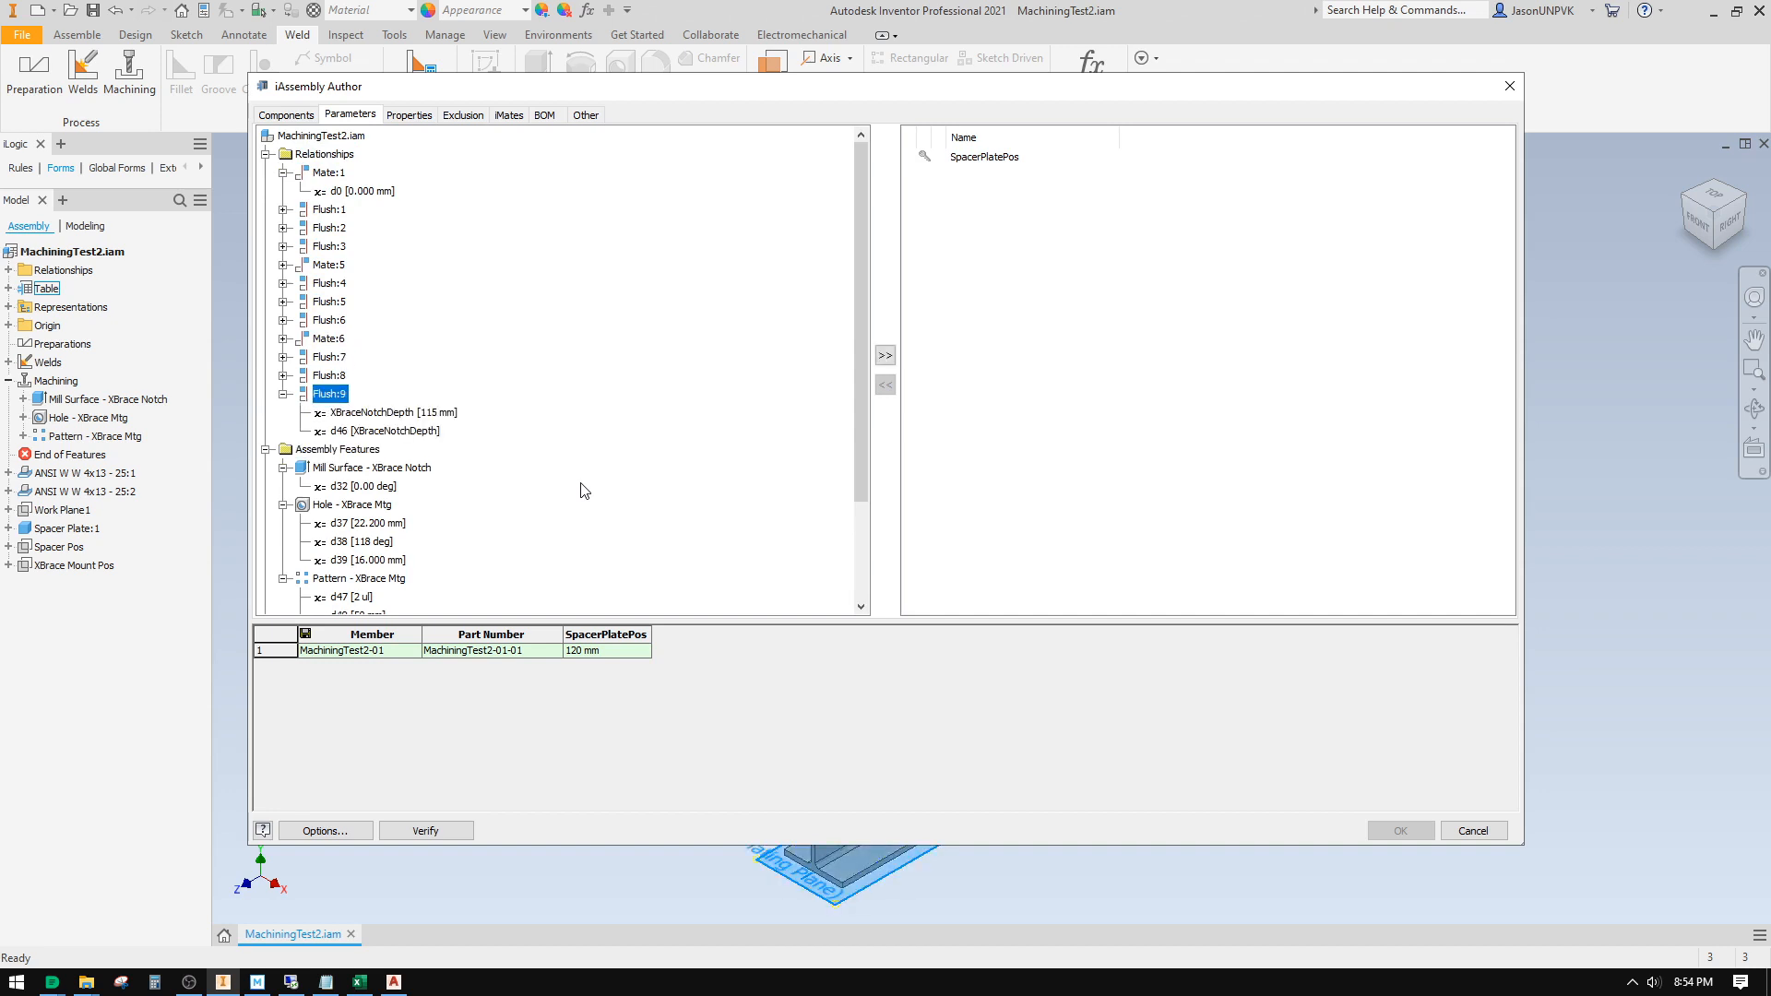
key(Down)
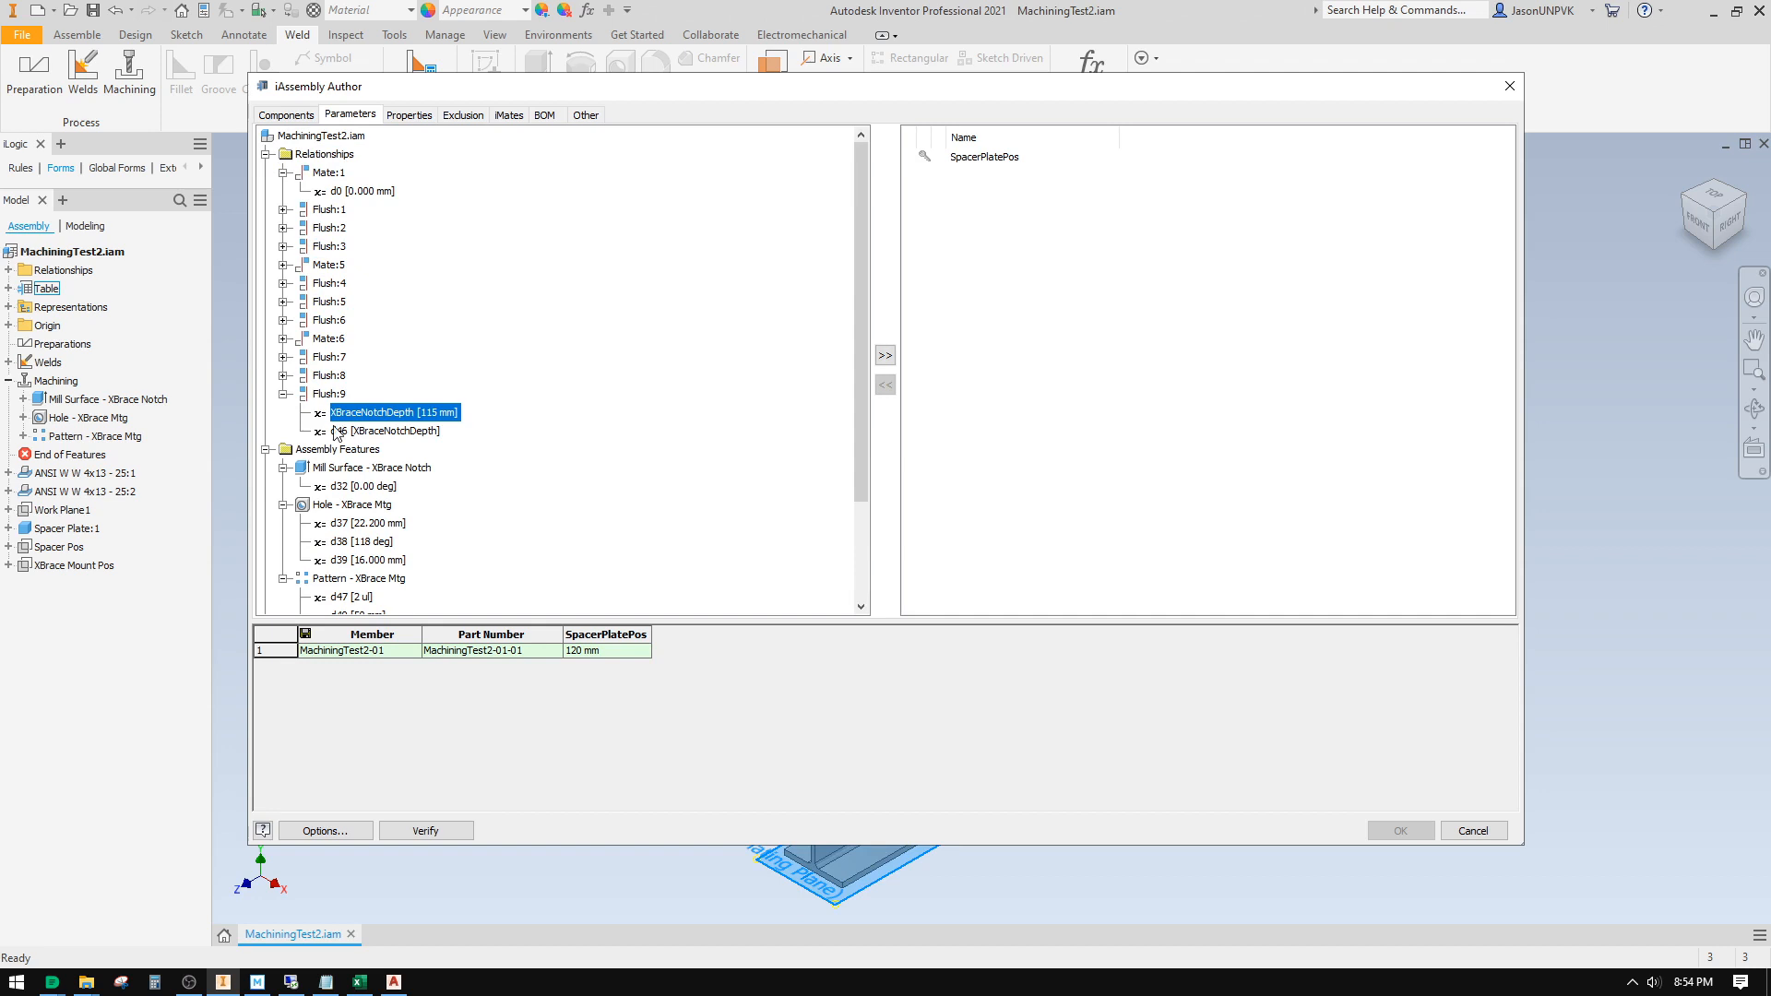
double_click(351, 414)
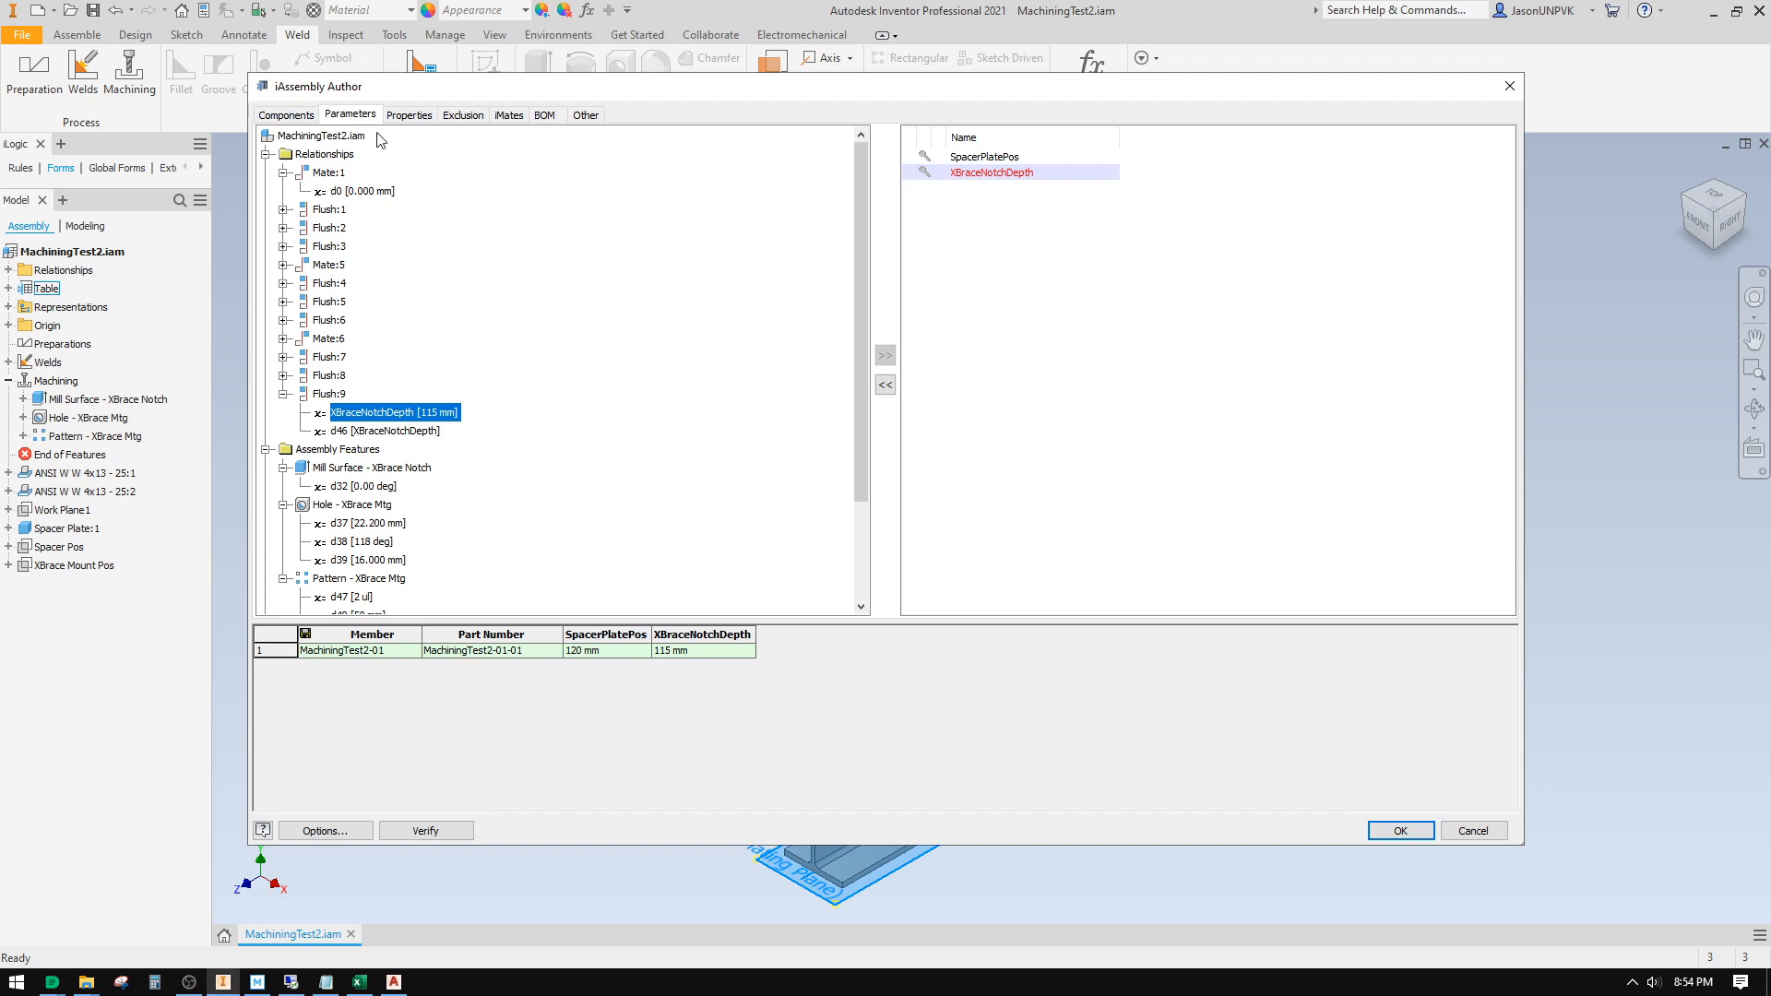
Step: Examine the include, grounding and adaptive options of both ANSI W beams and the spacer plate
click(301, 117)
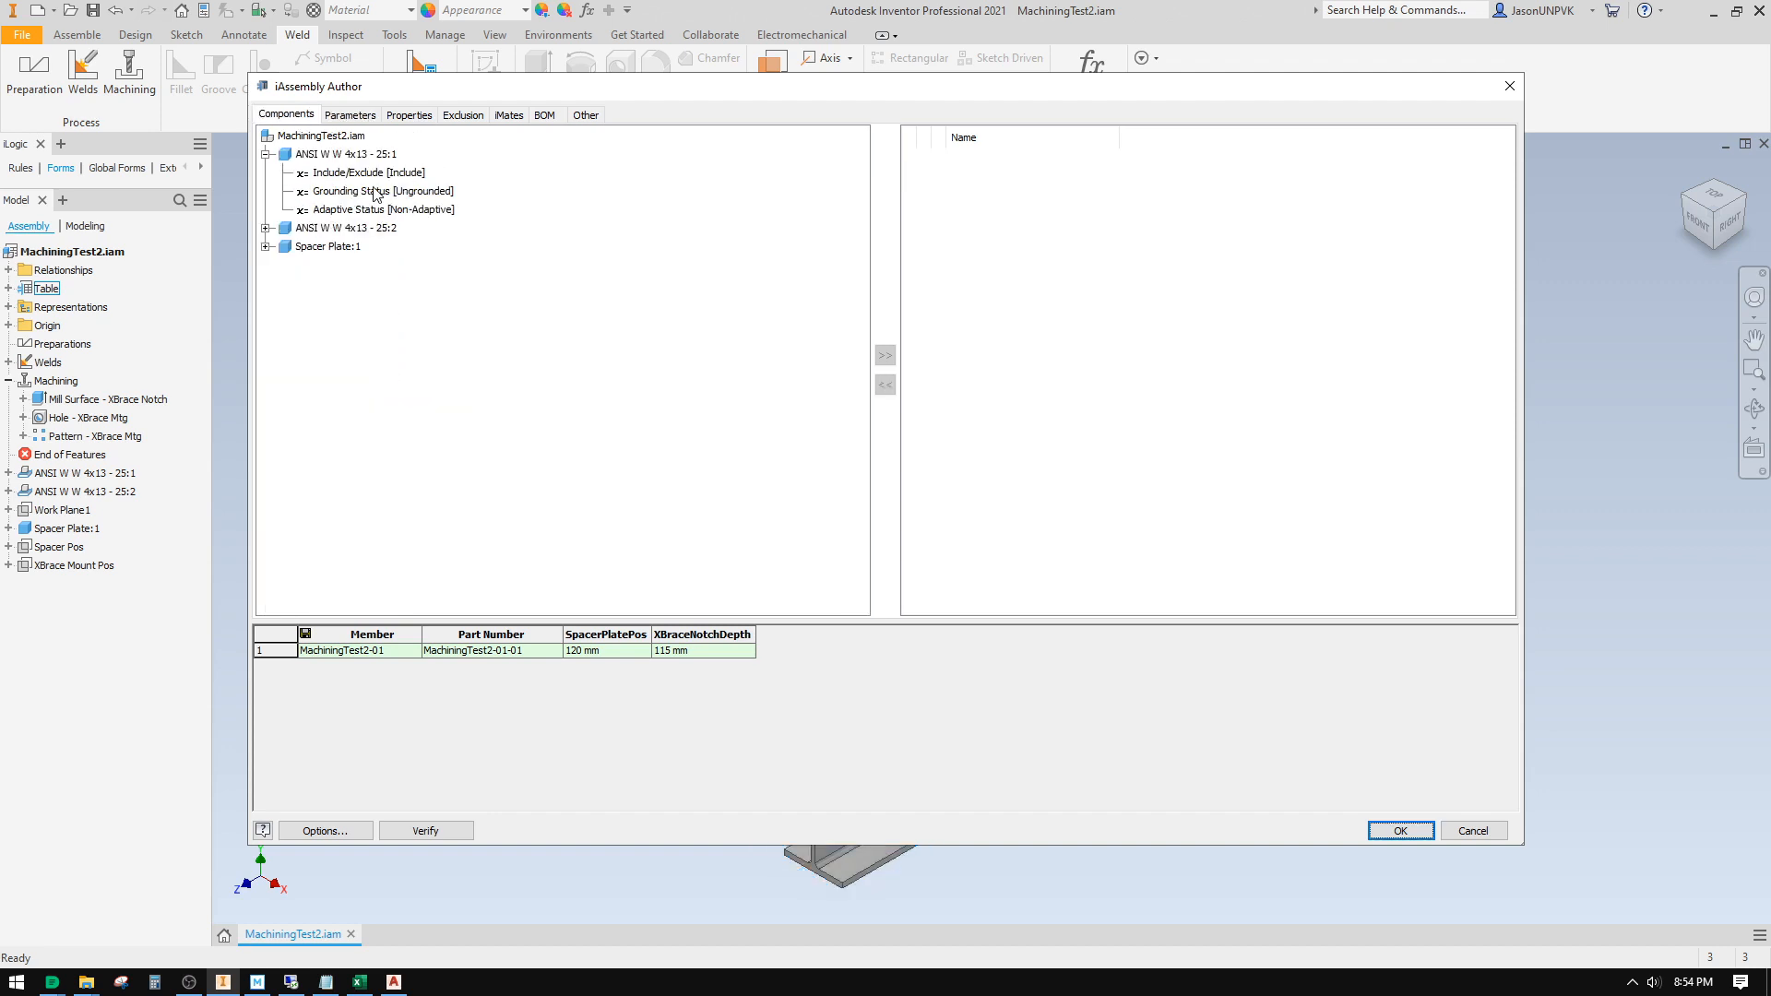
click(265, 155)
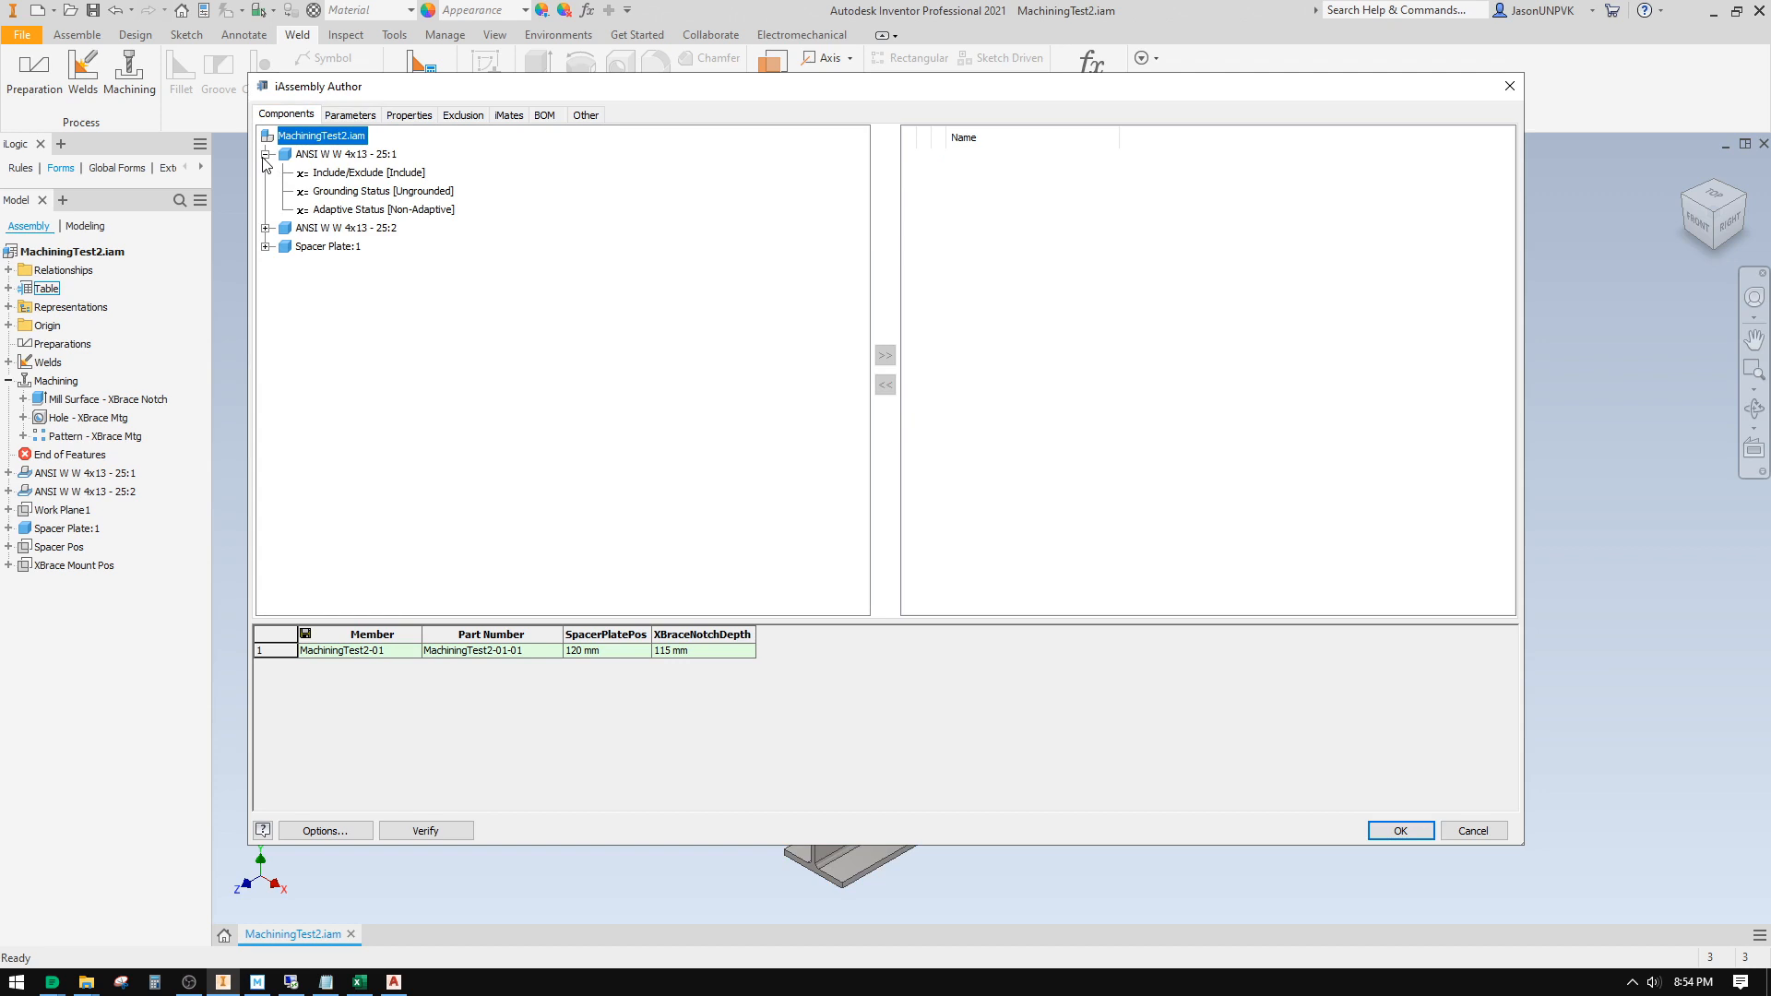
click(326, 174)
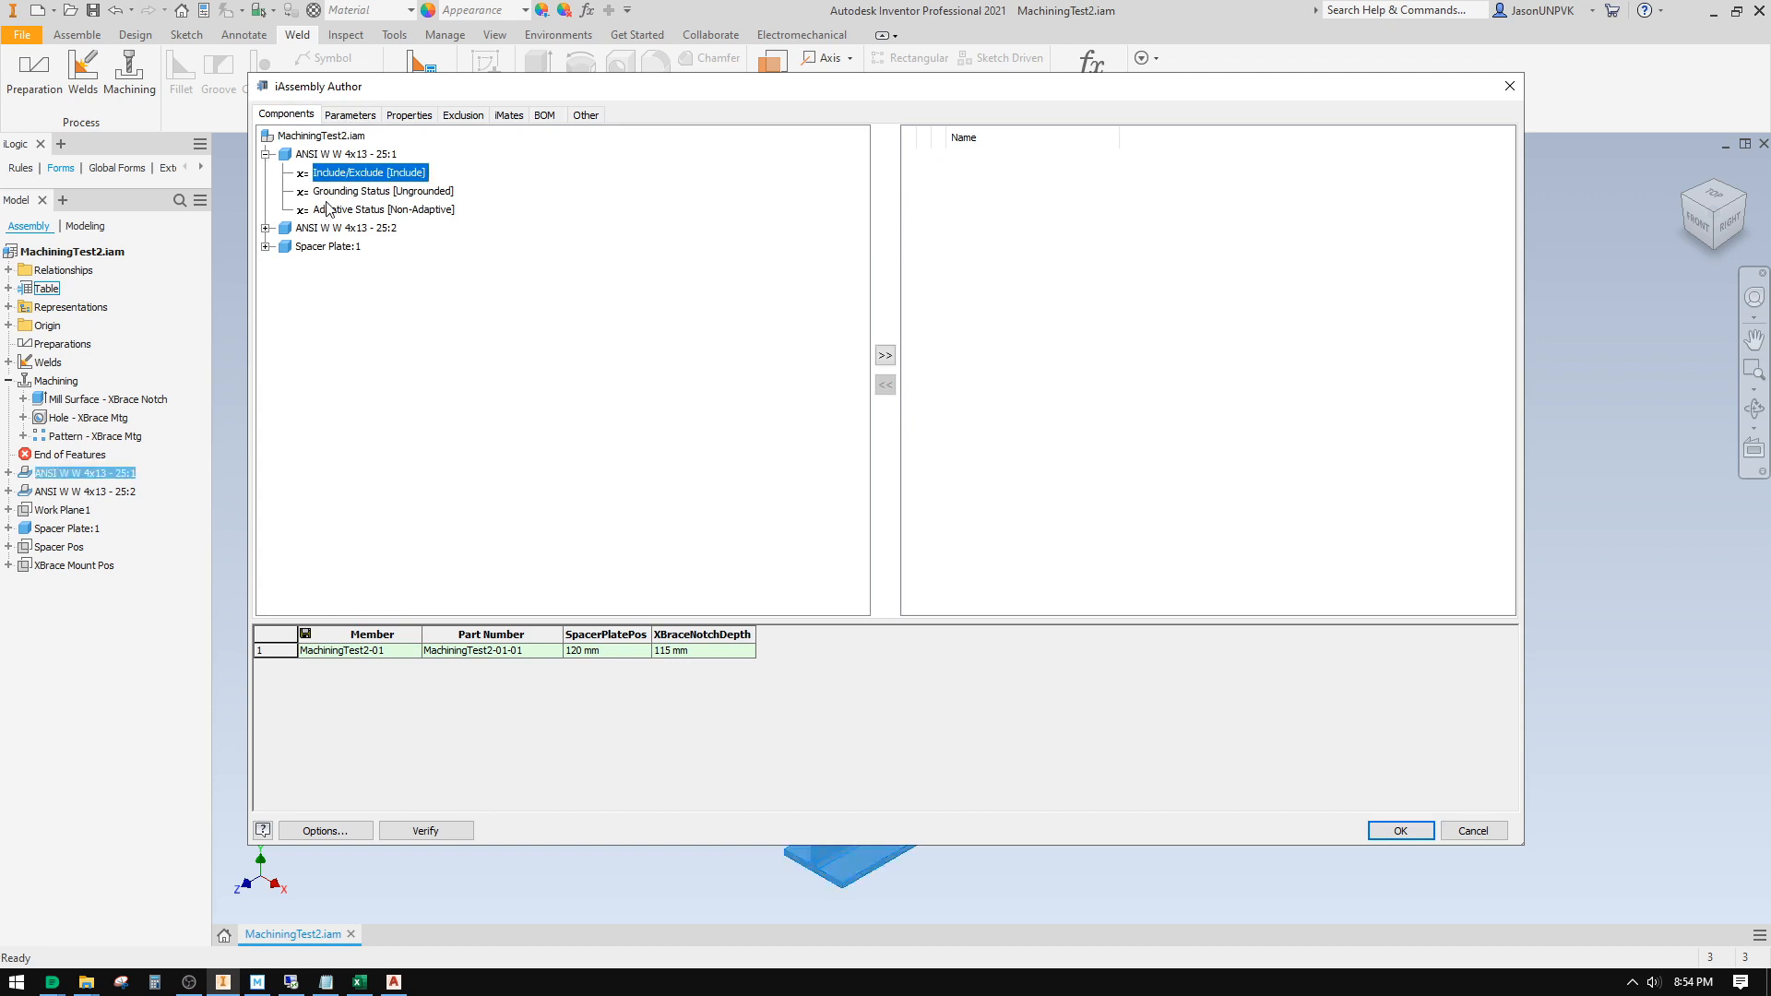
click(329, 208)
click(266, 228)
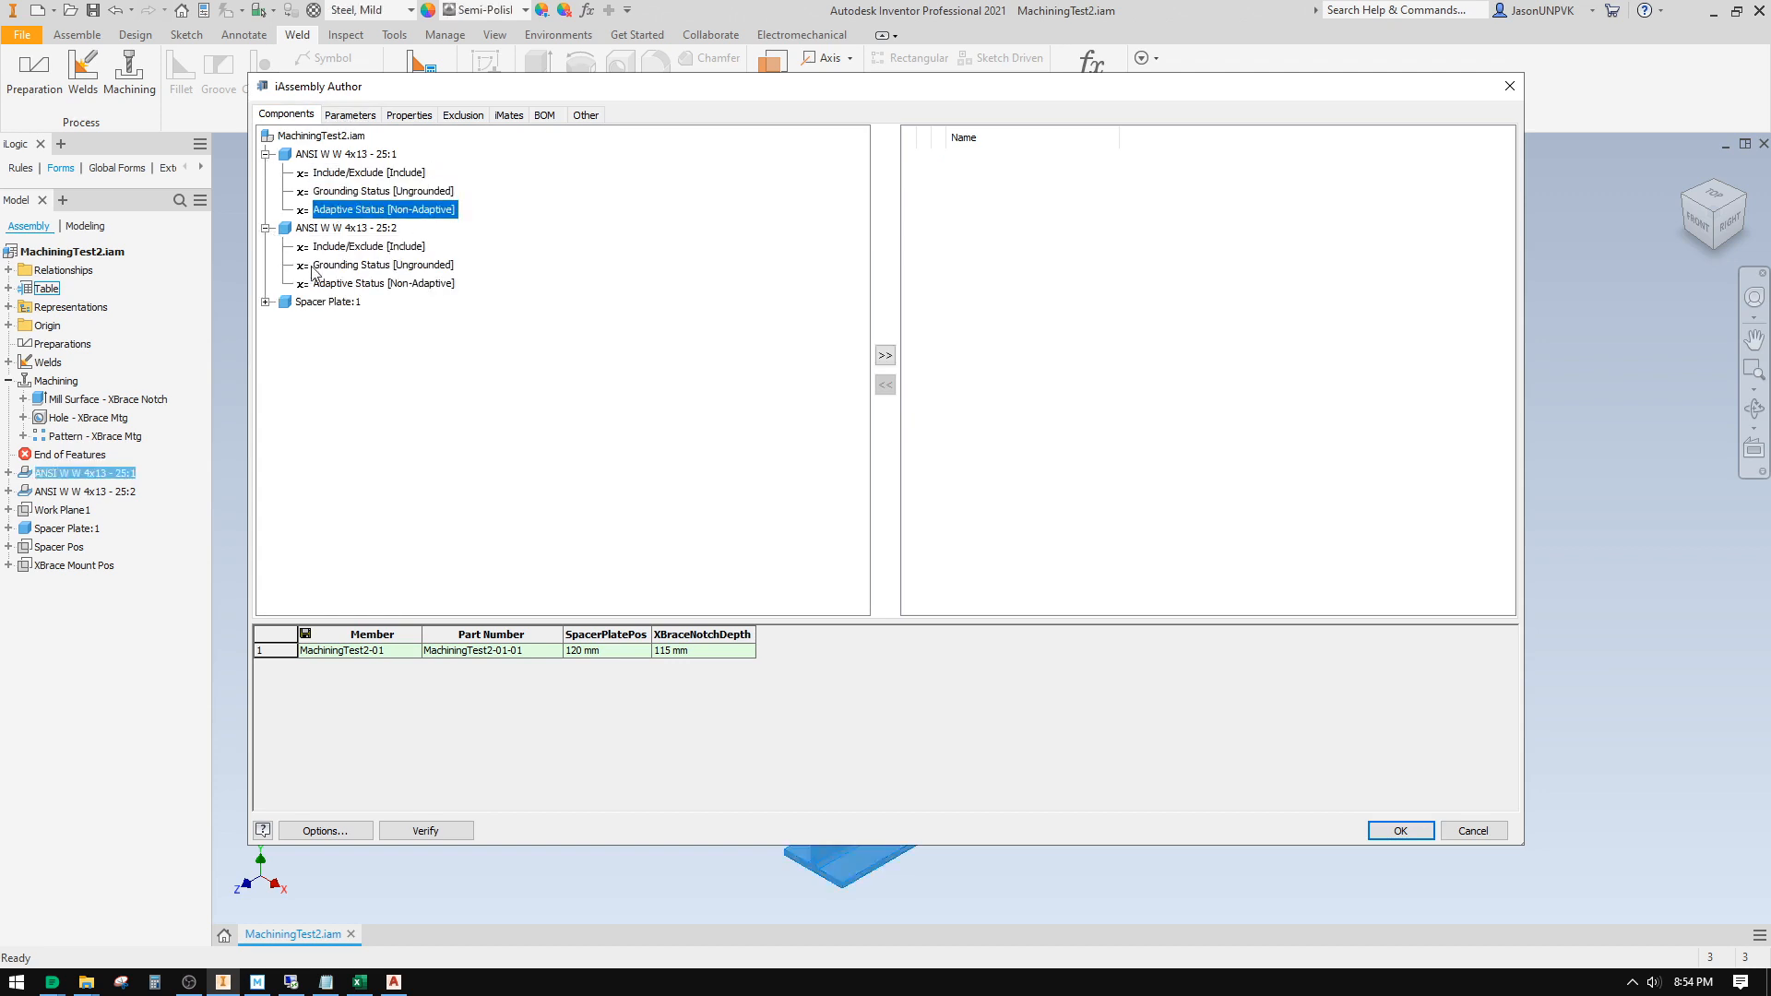
click(266, 302)
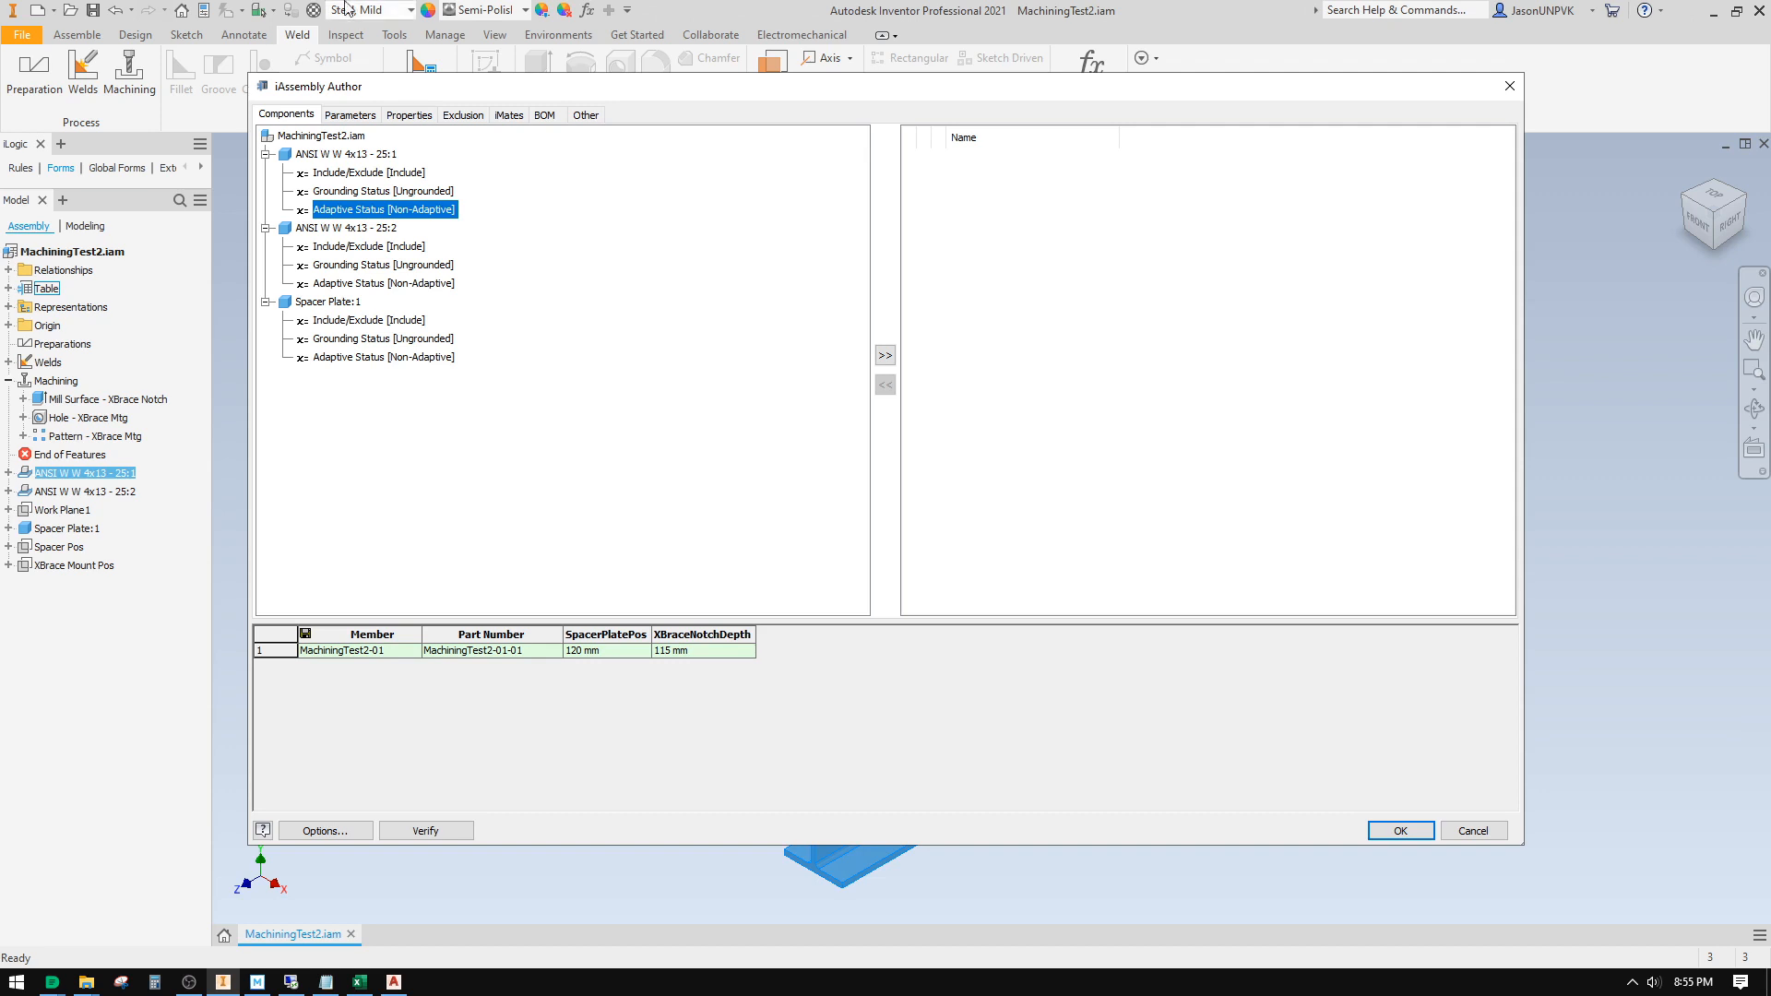
Step: Add the Description project property as a wider table column and enter "Mounting Assy, Model F" for the member
click(366, 118)
click(409, 117)
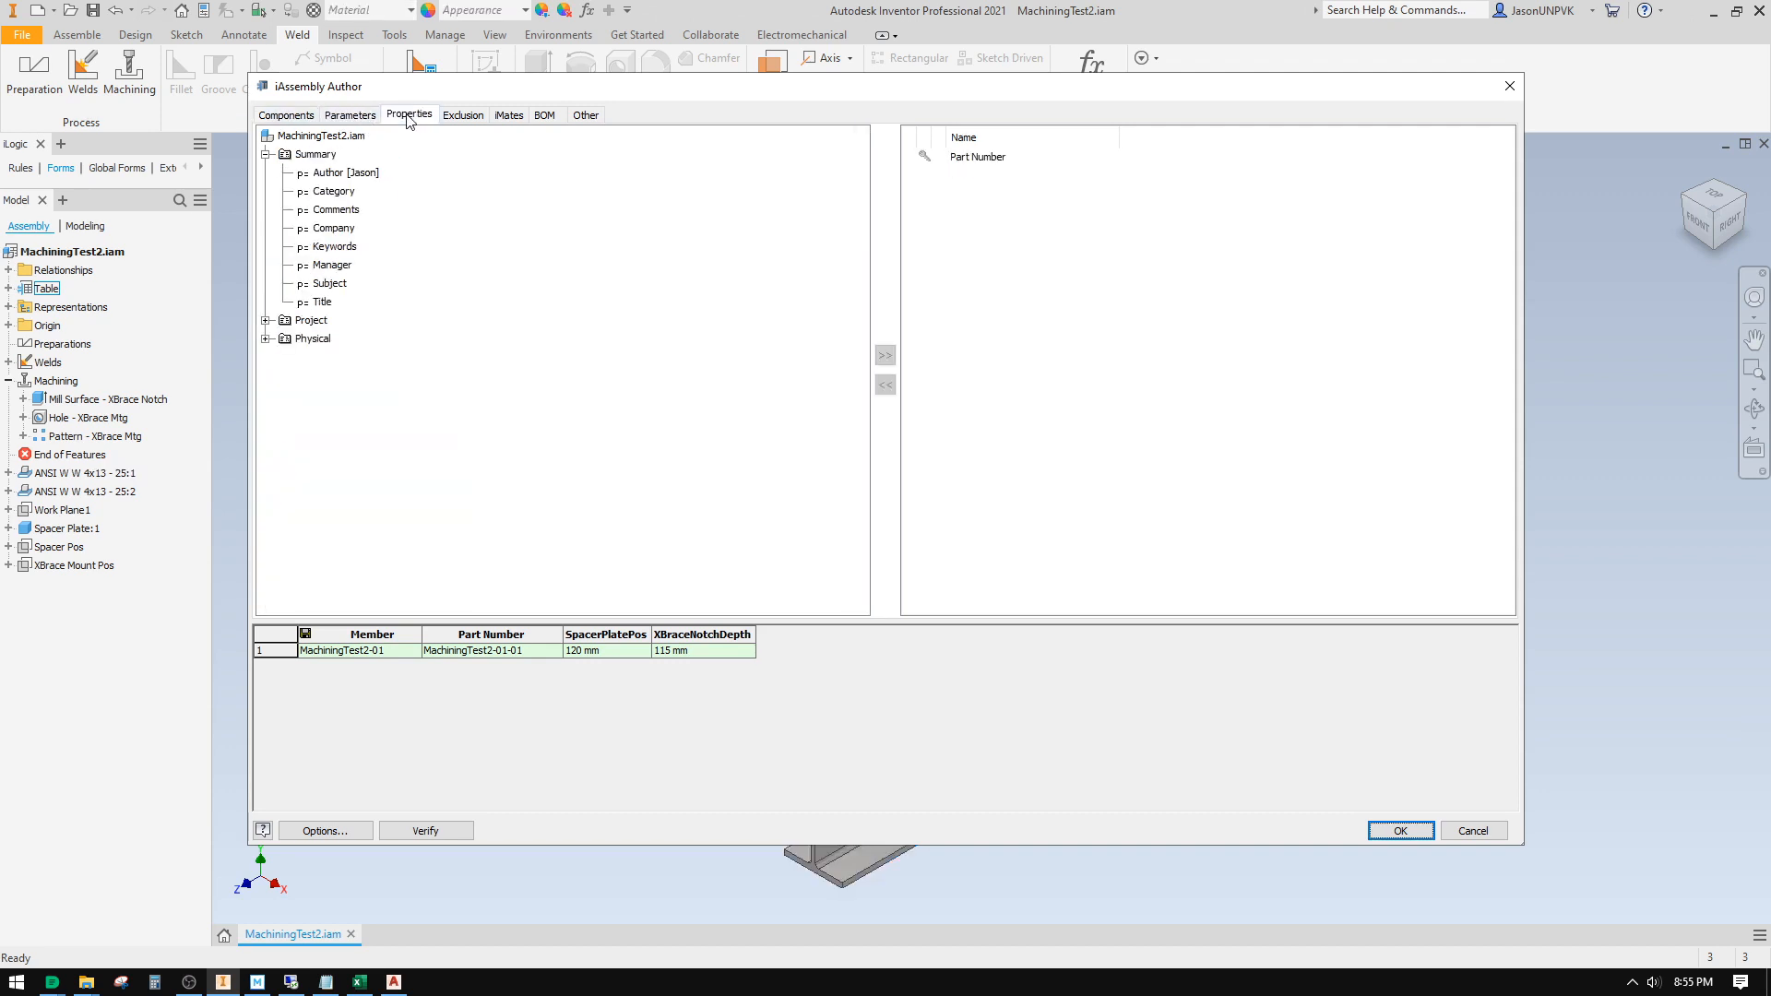
click(265, 321)
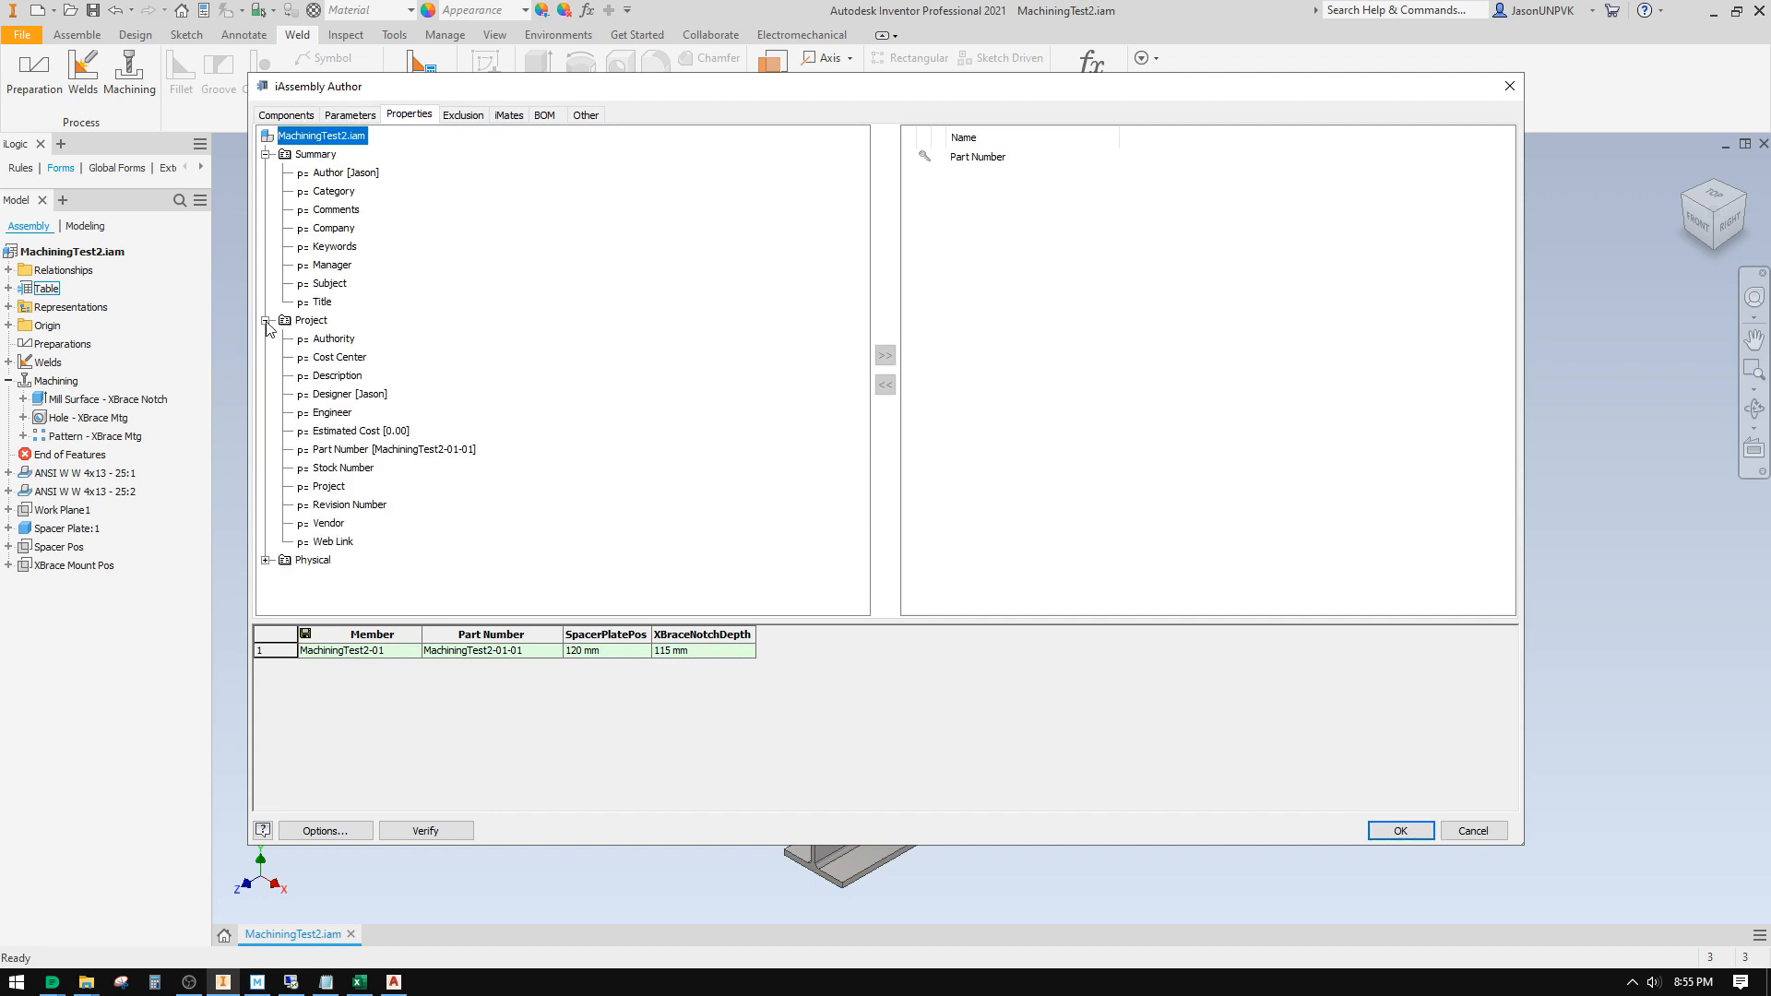
click(337, 377)
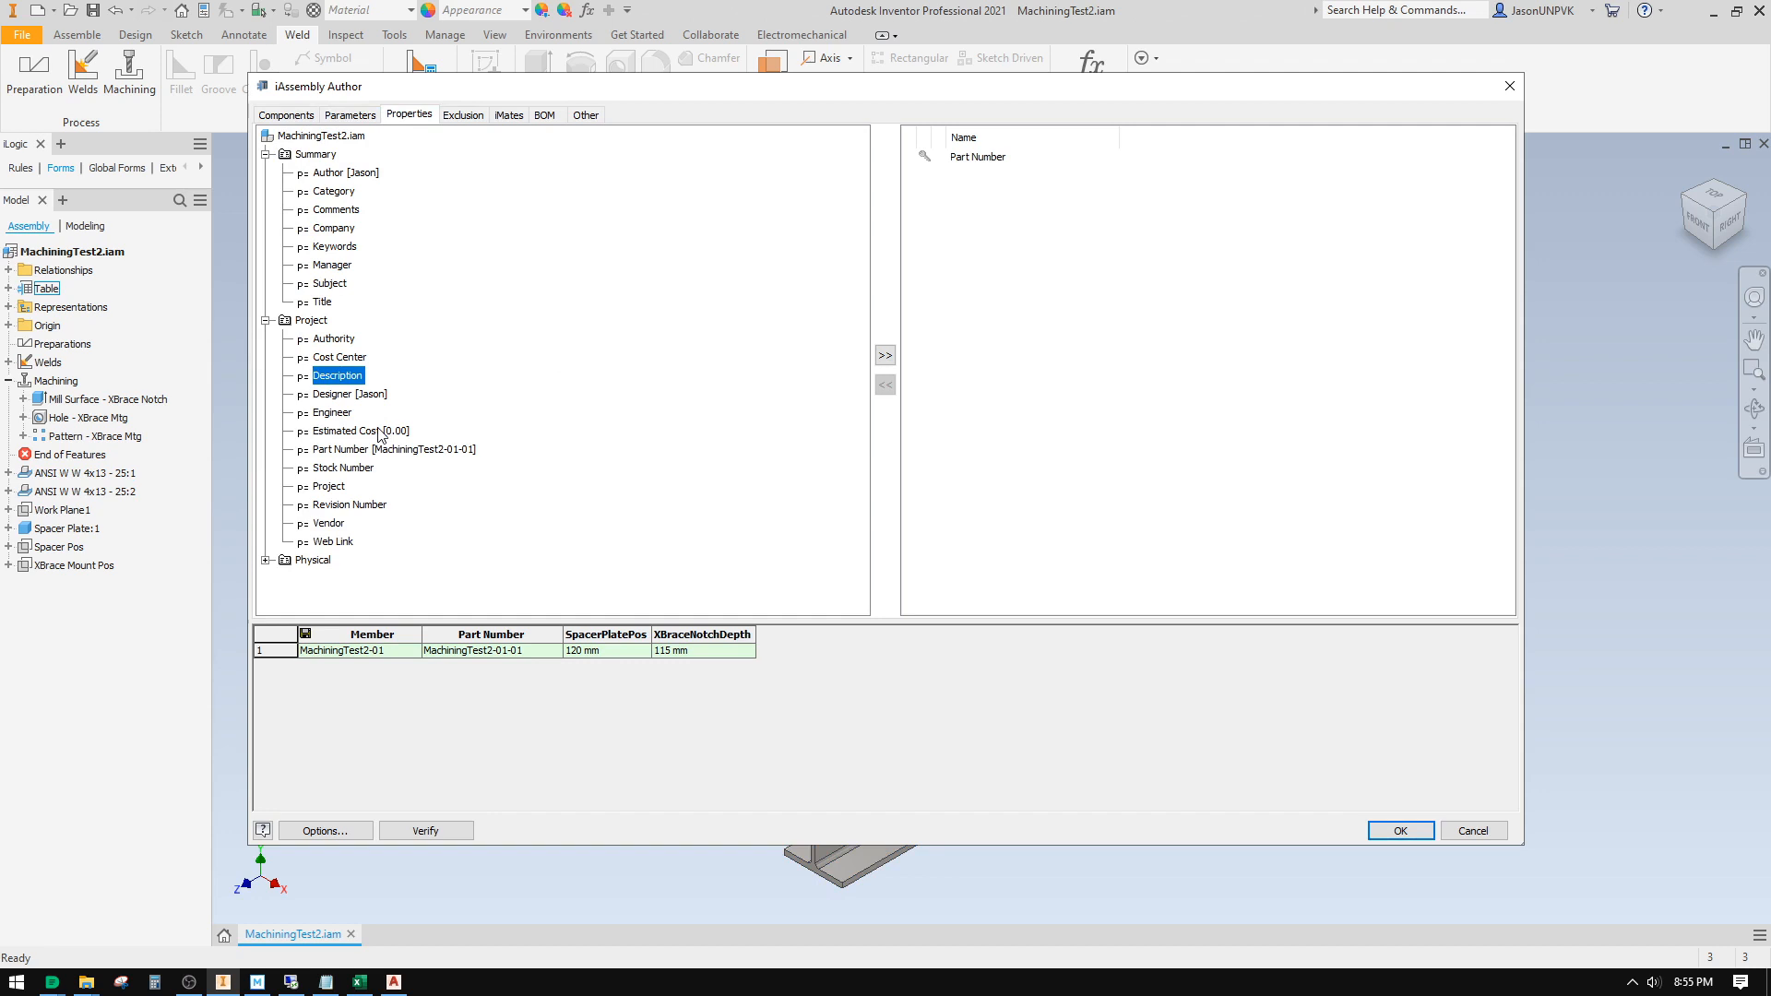
double_click(305, 377)
drag(822, 634, 938, 651)
click(894, 655)
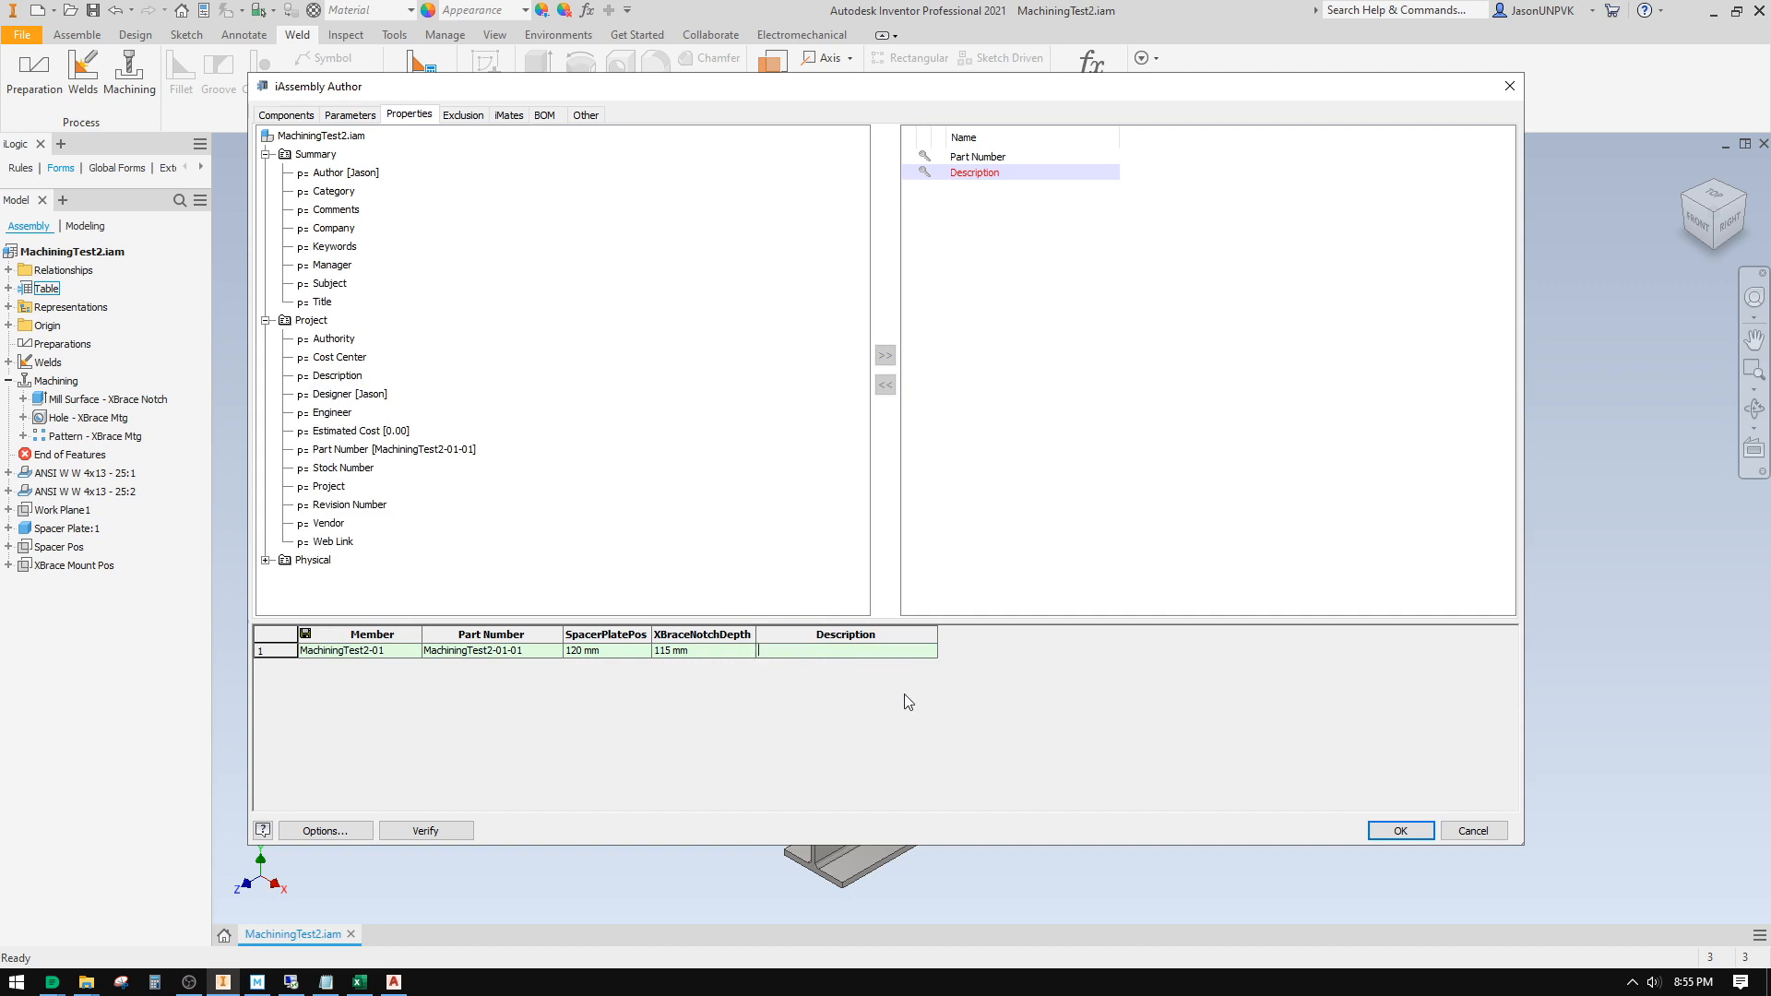
text(Mountin)
text(g Assy, Model F)
Step: Look over the exclusion categories and cancel the iAssembly table edits
click(470, 117)
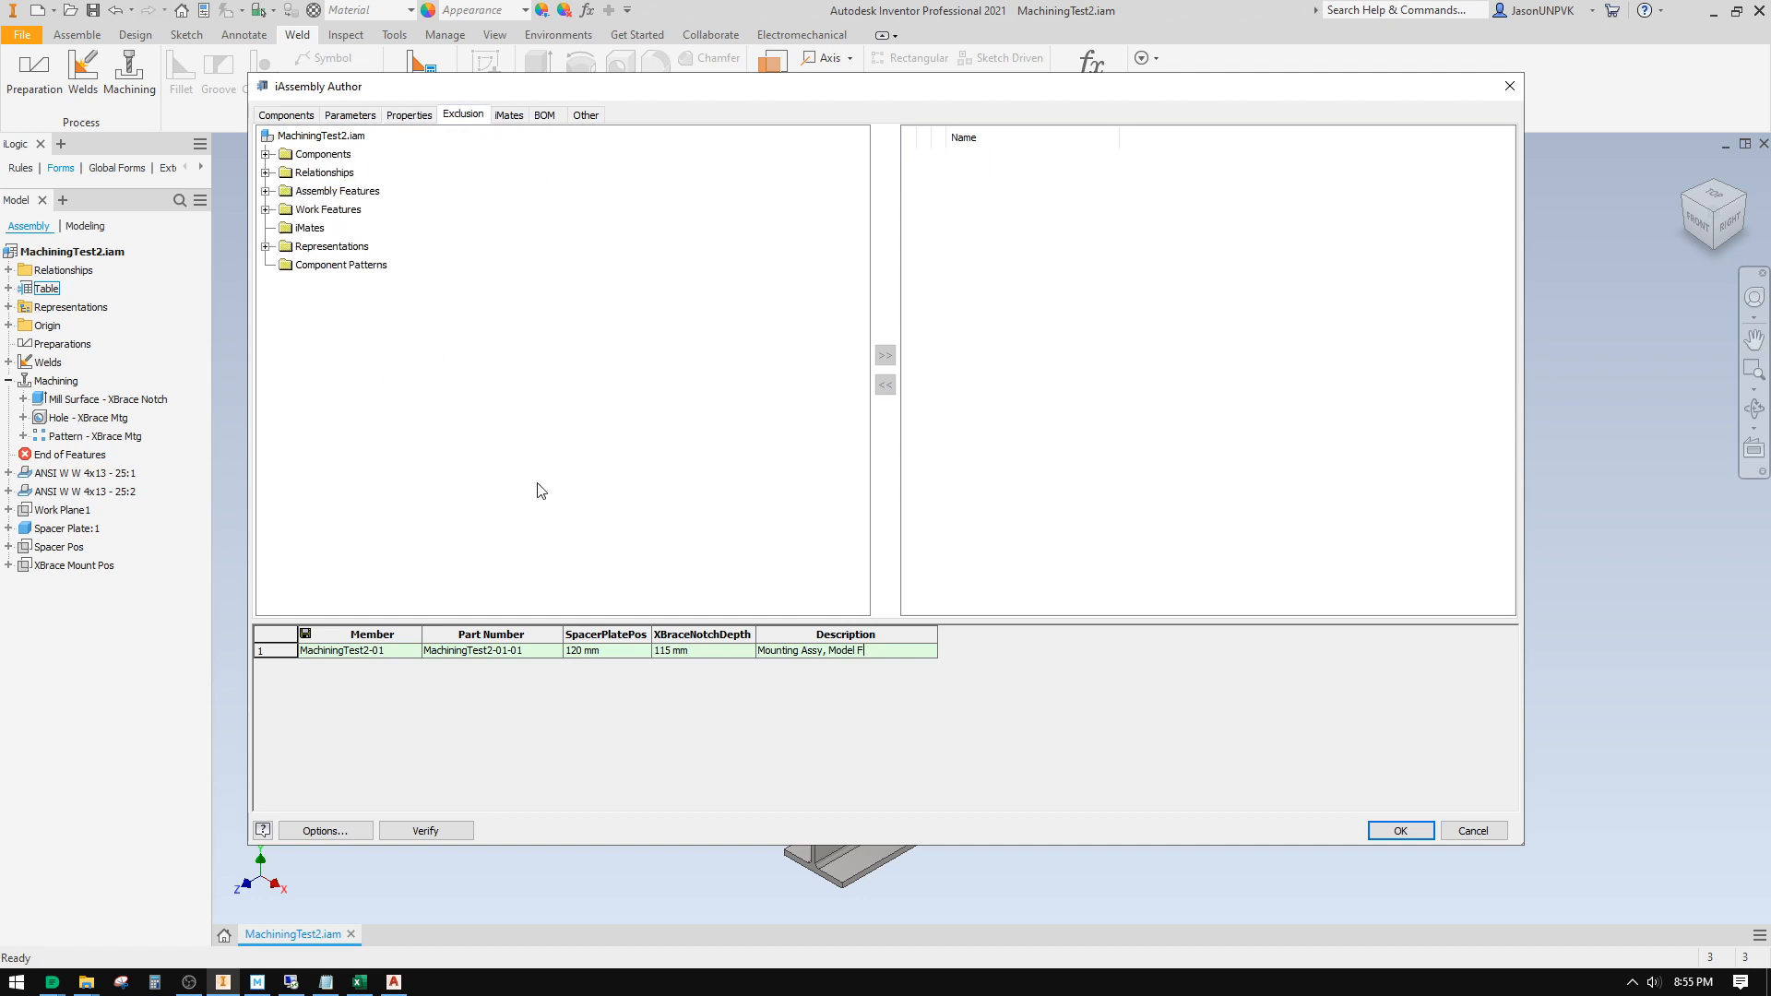
click(313, 173)
key(Down)
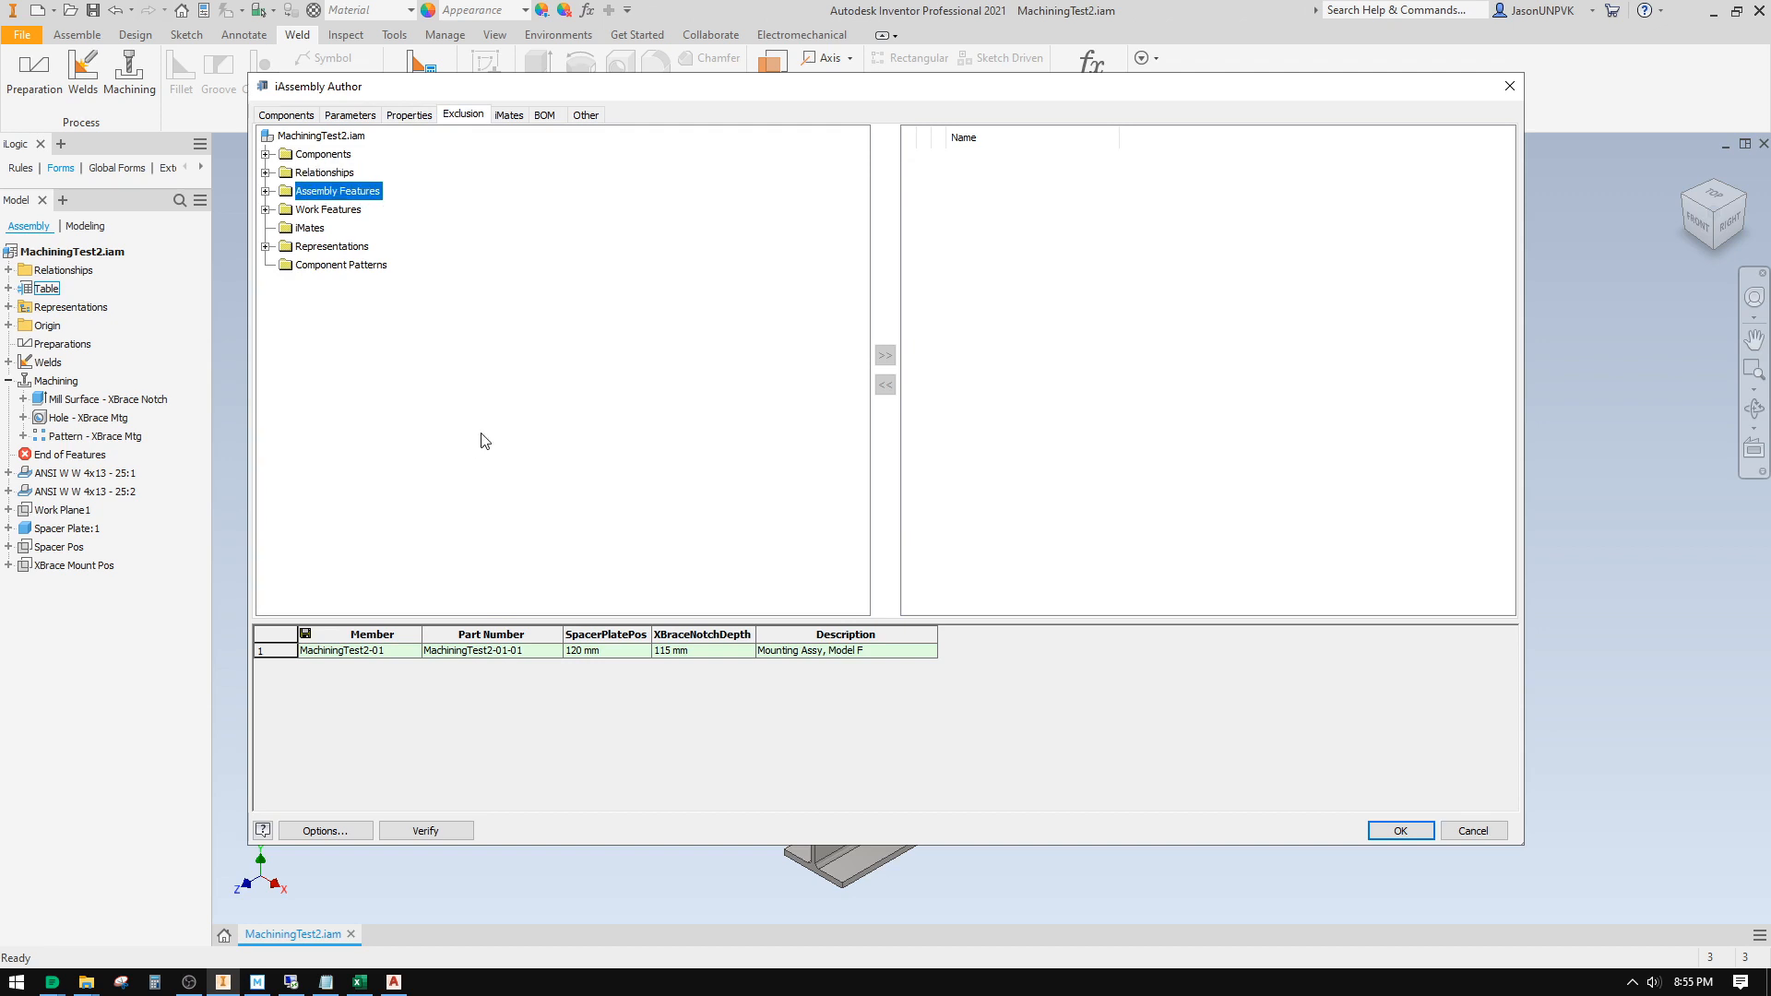
key(Up)
key(Up)
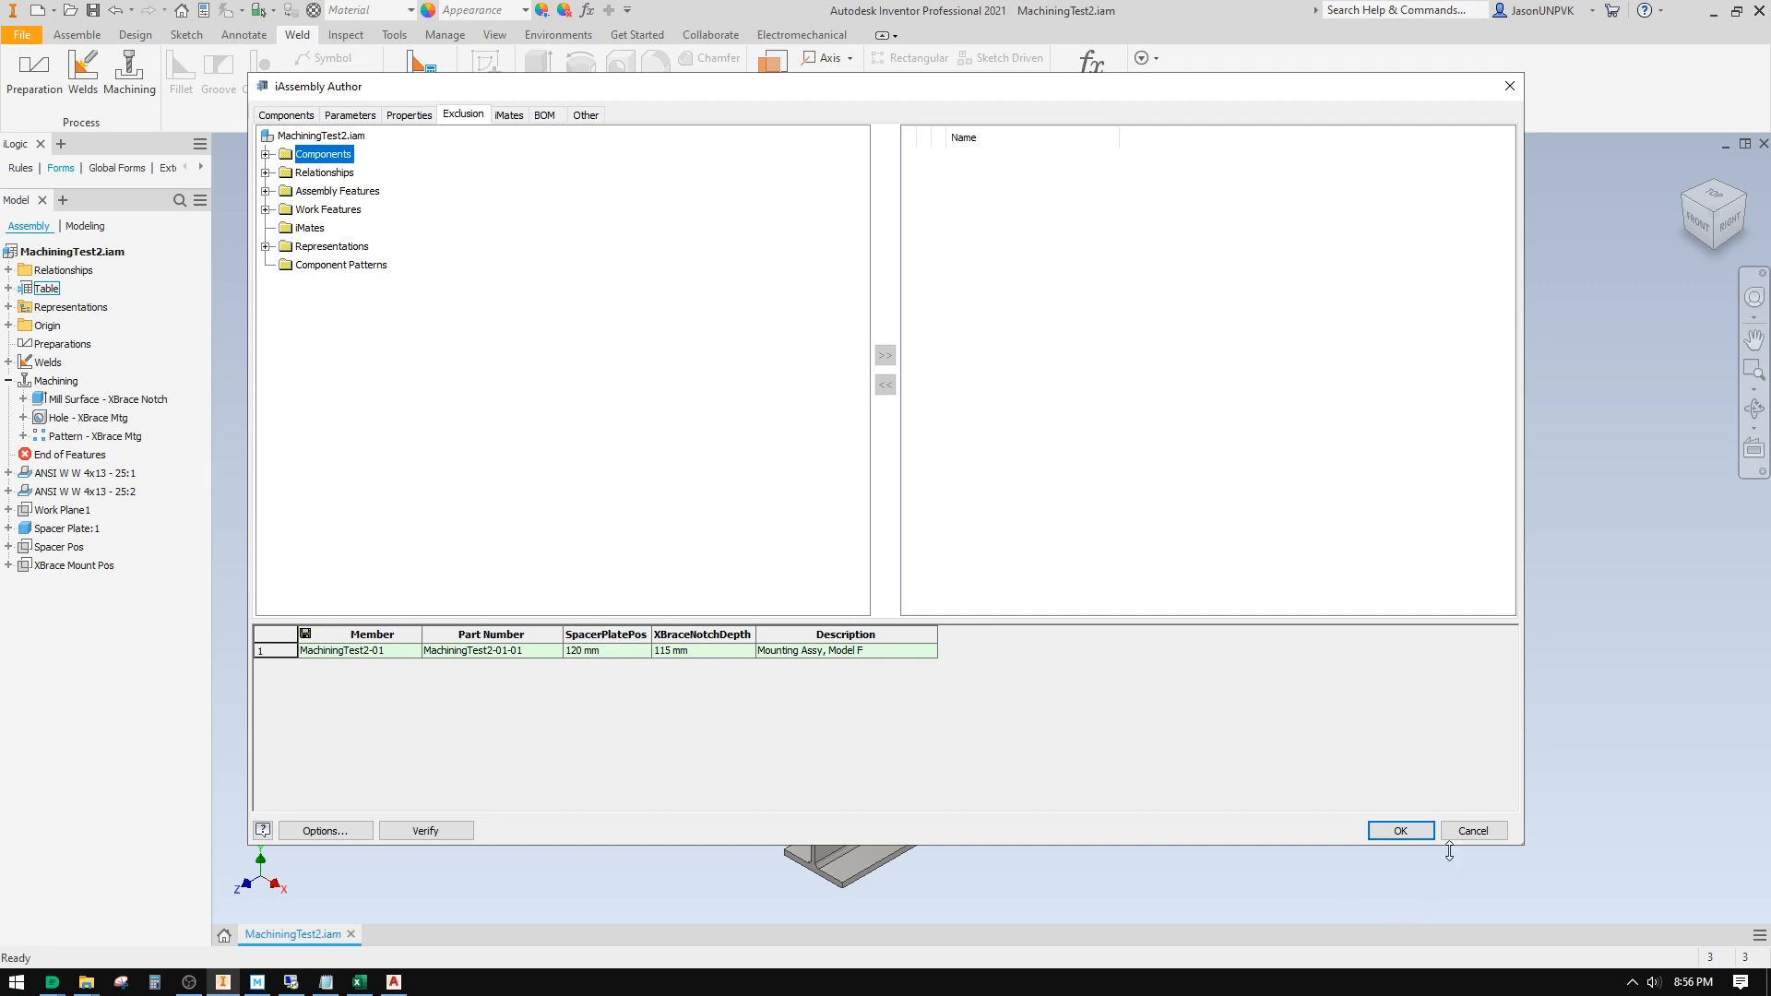
click(1473, 830)
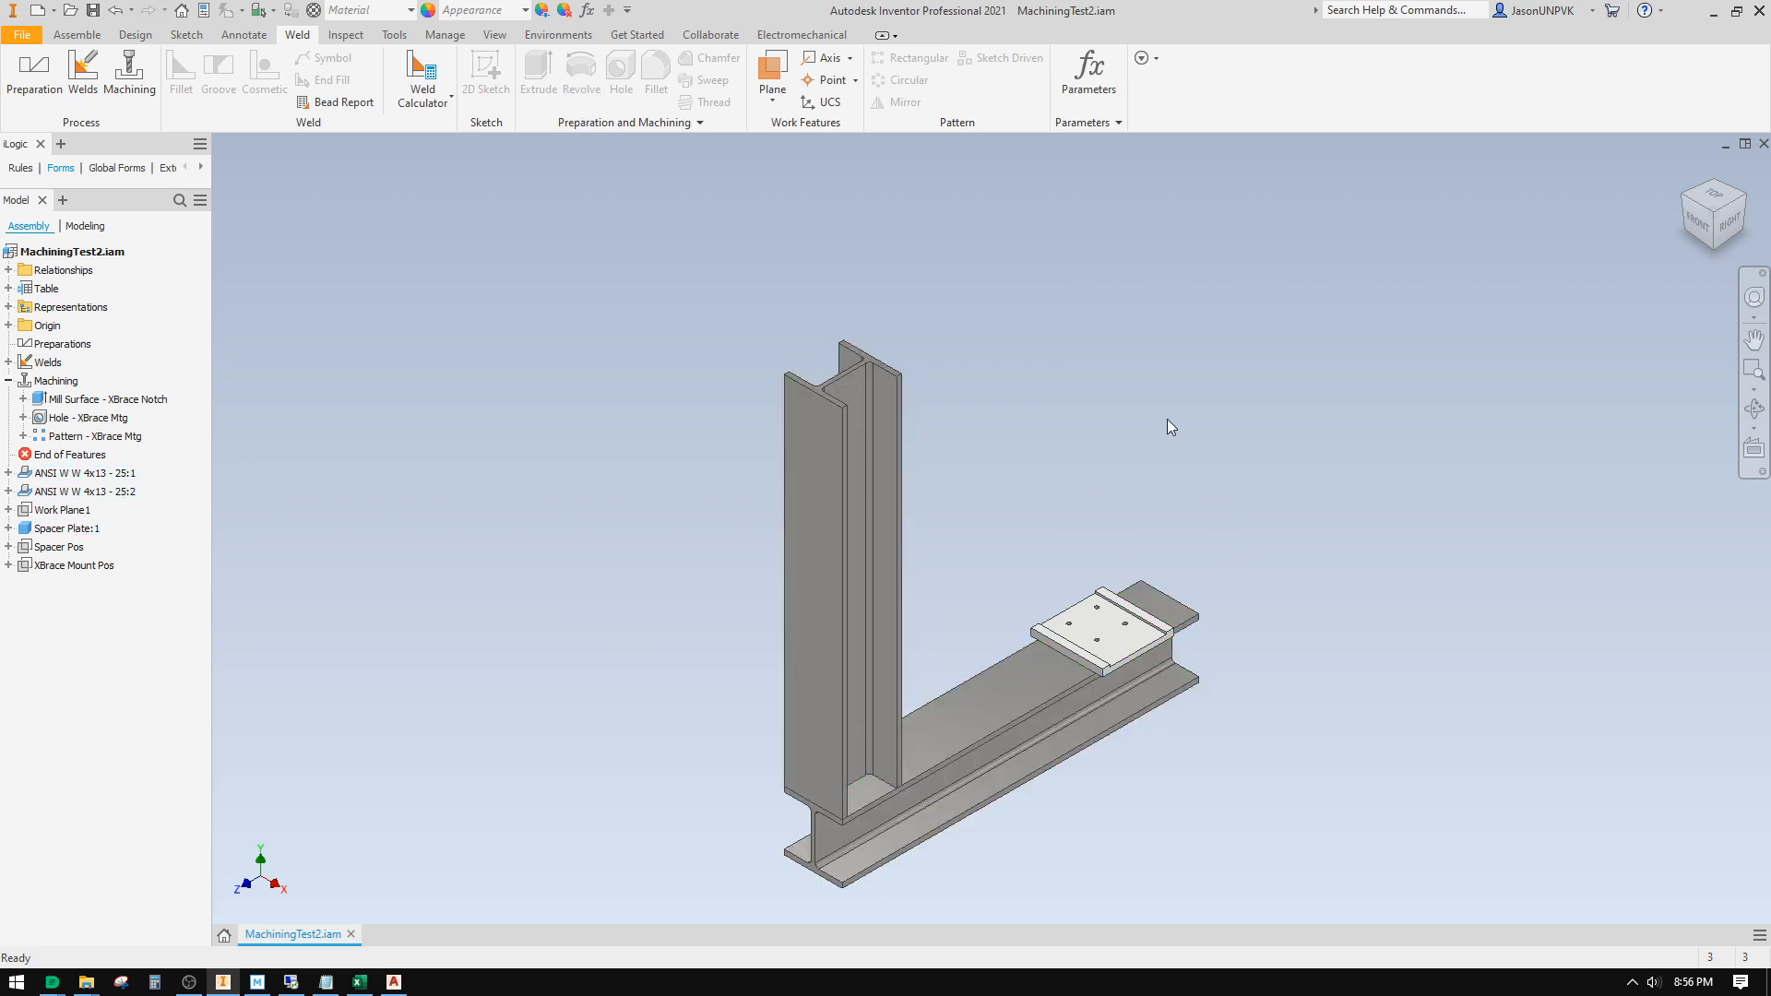
Step: Reopen the iAssembly table for editing and add the XBraceNotchDepth parameter from the Flush:9 relationship
right_click(27, 287)
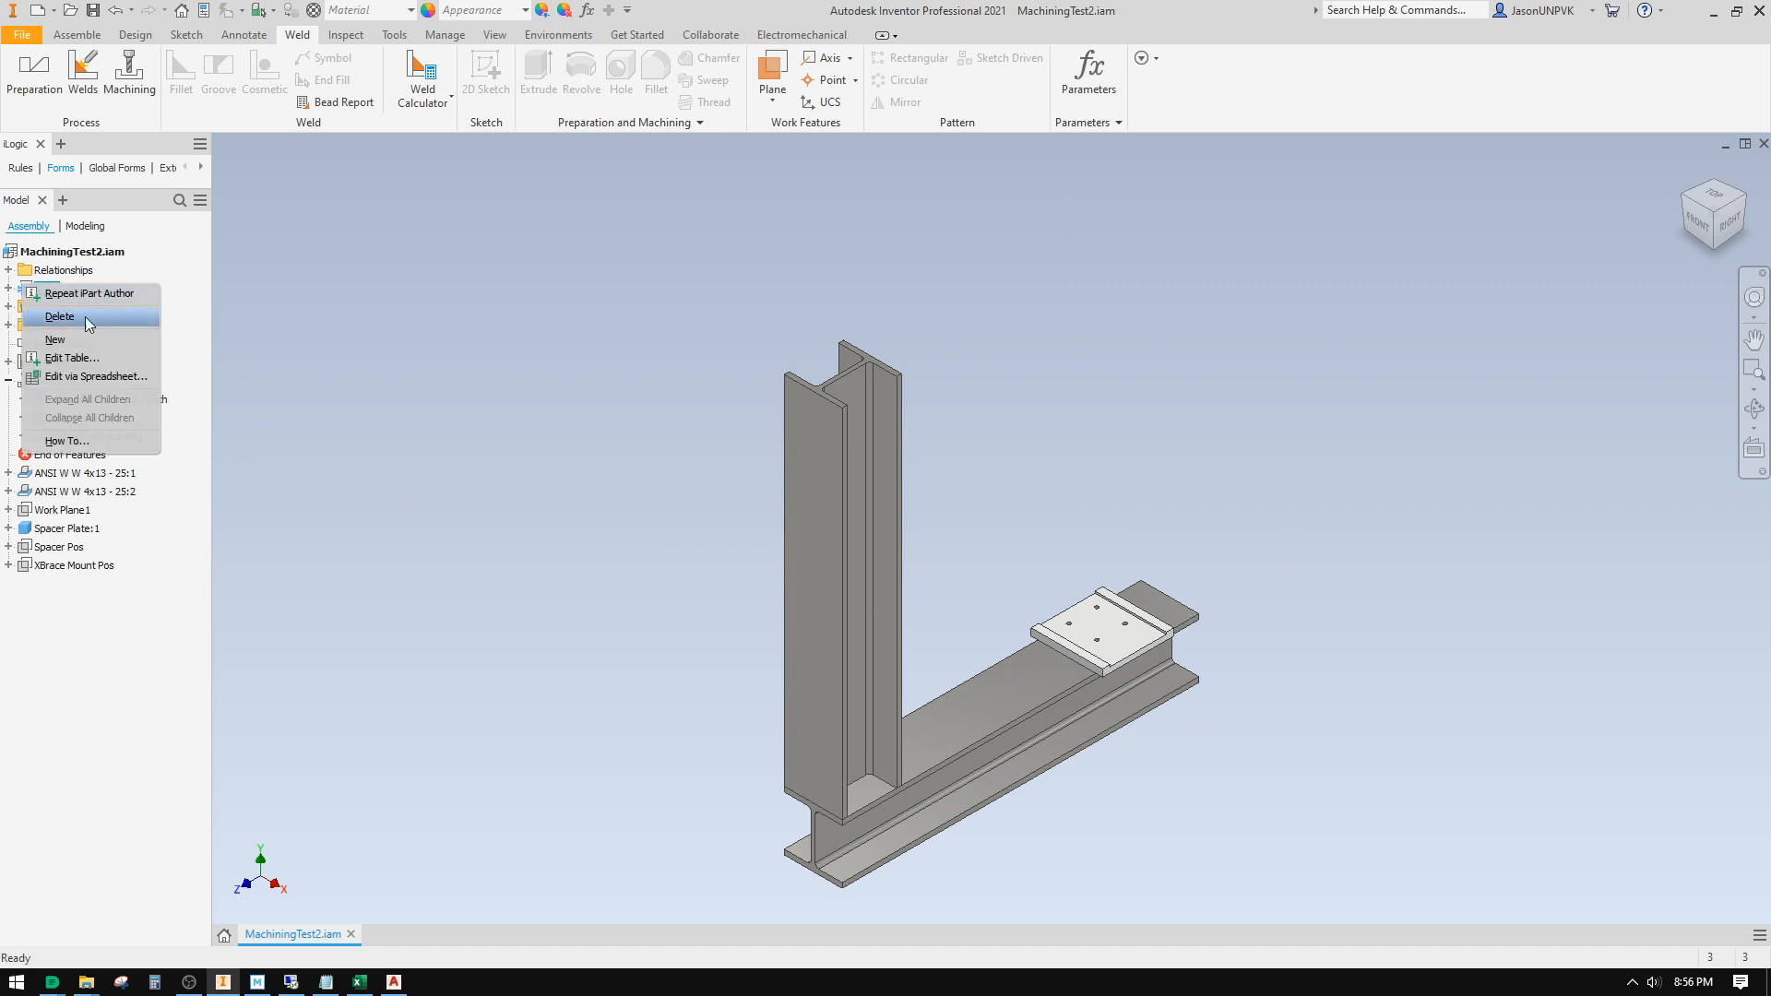
click(78, 359)
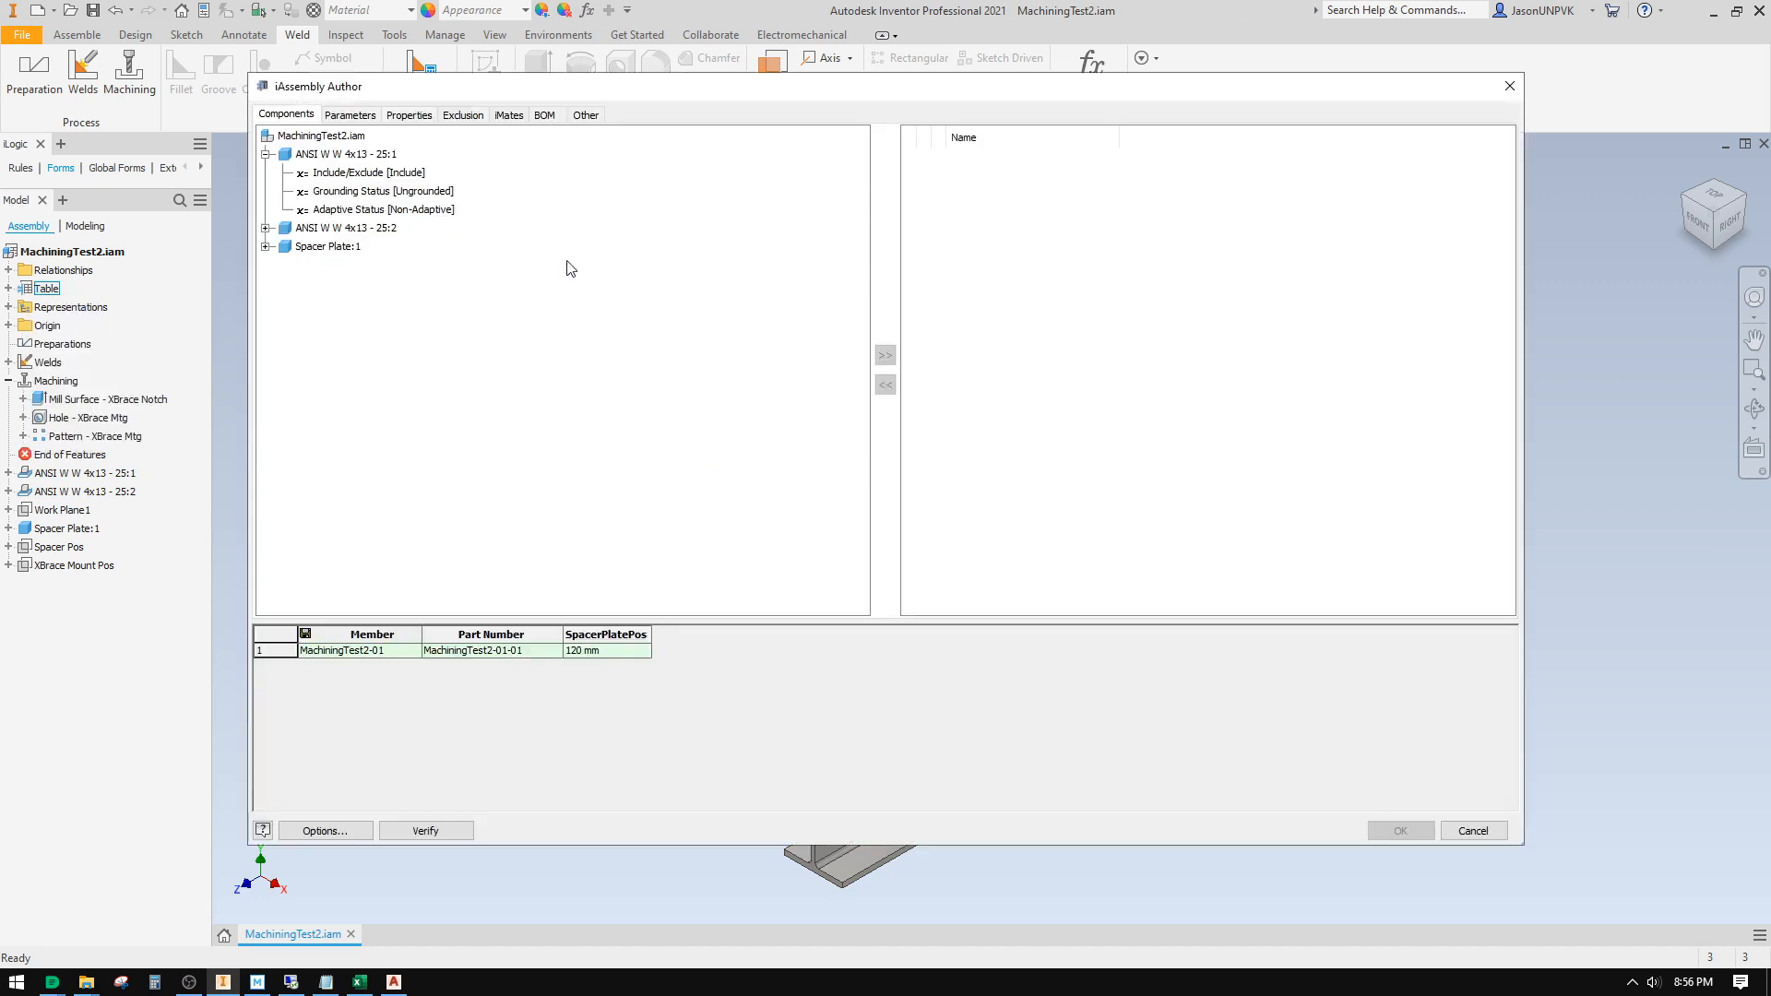
click(351, 115)
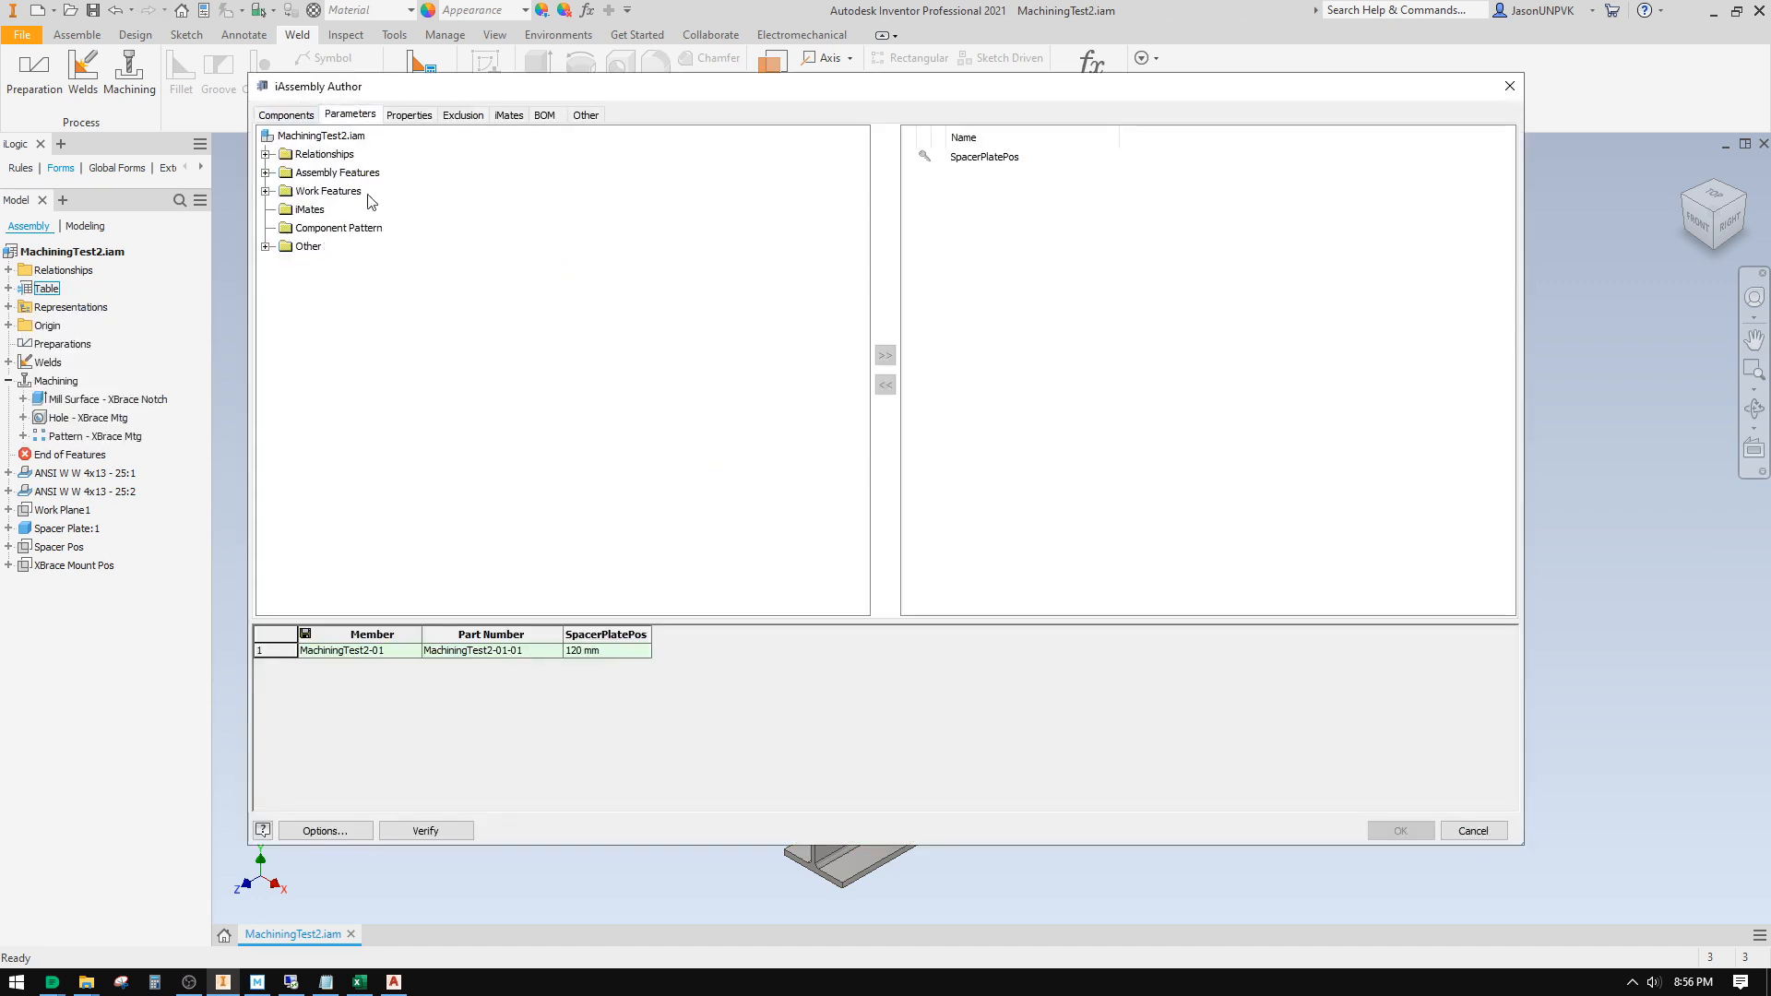
click(266, 154)
double_click(323, 395)
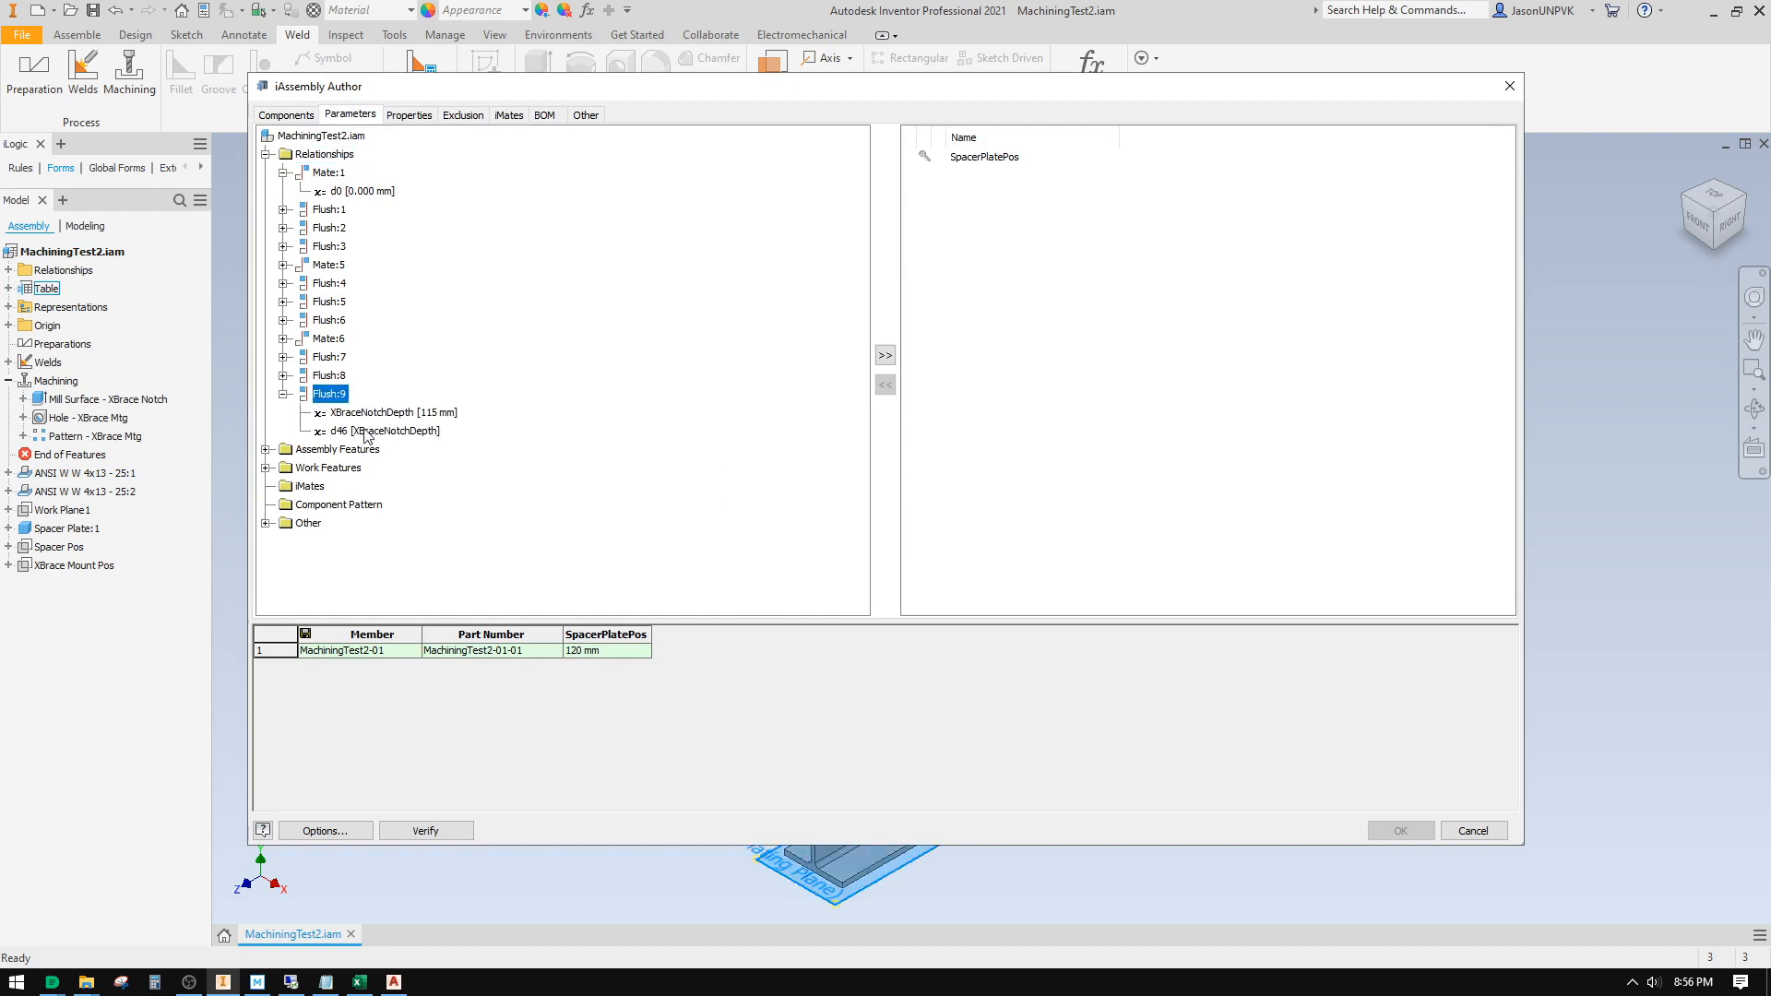
click(366, 416)
double_click(366, 415)
Step: Add the Description project property to the table, widen its column and enter "XBrace Weldment, Model F" for the member
click(429, 117)
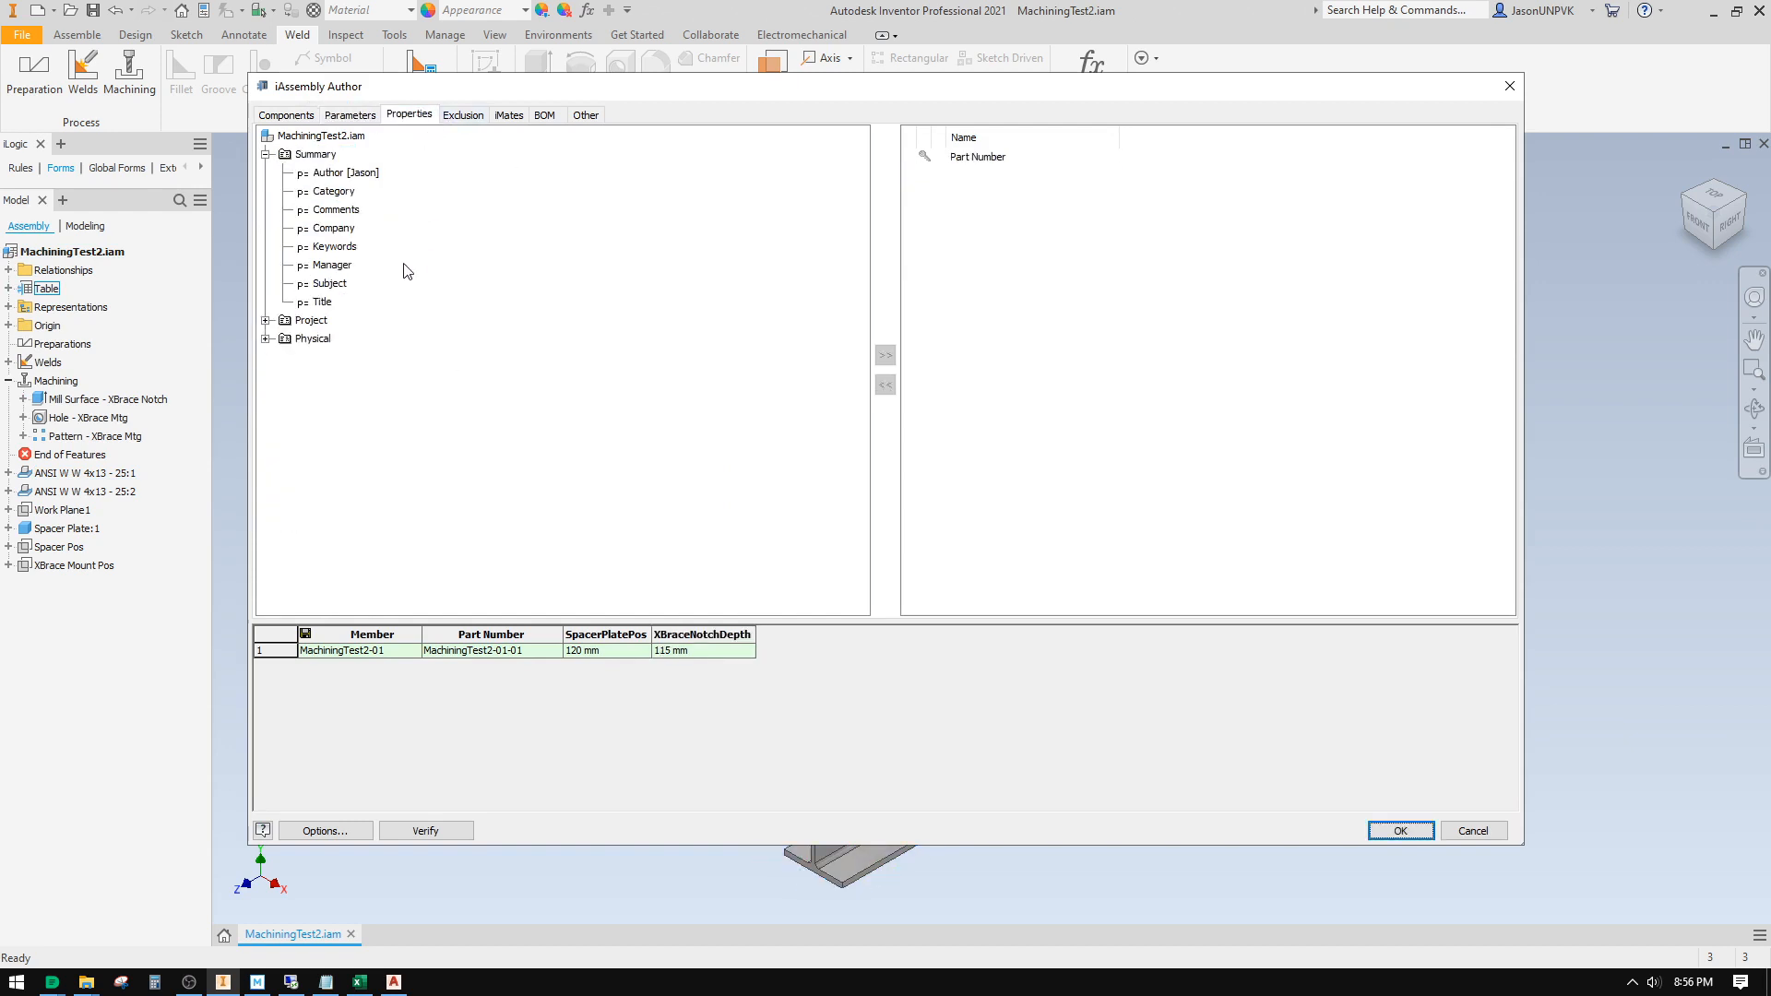
click(265, 320)
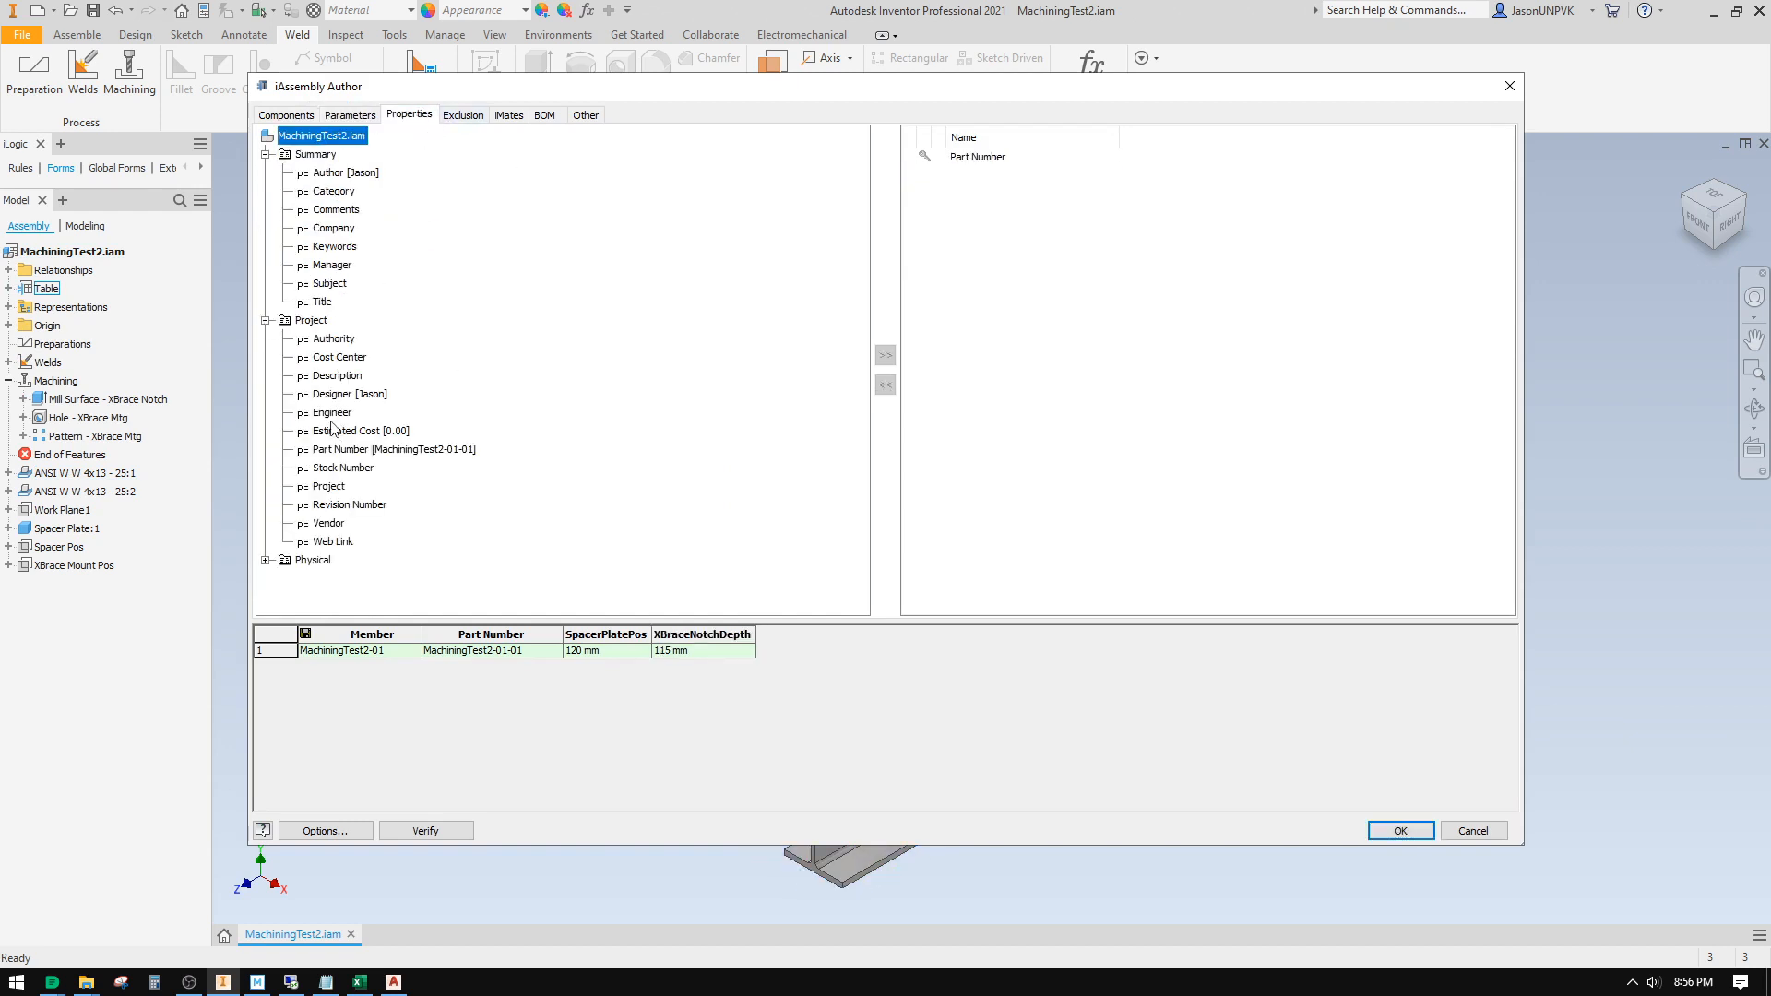
double_click(332, 378)
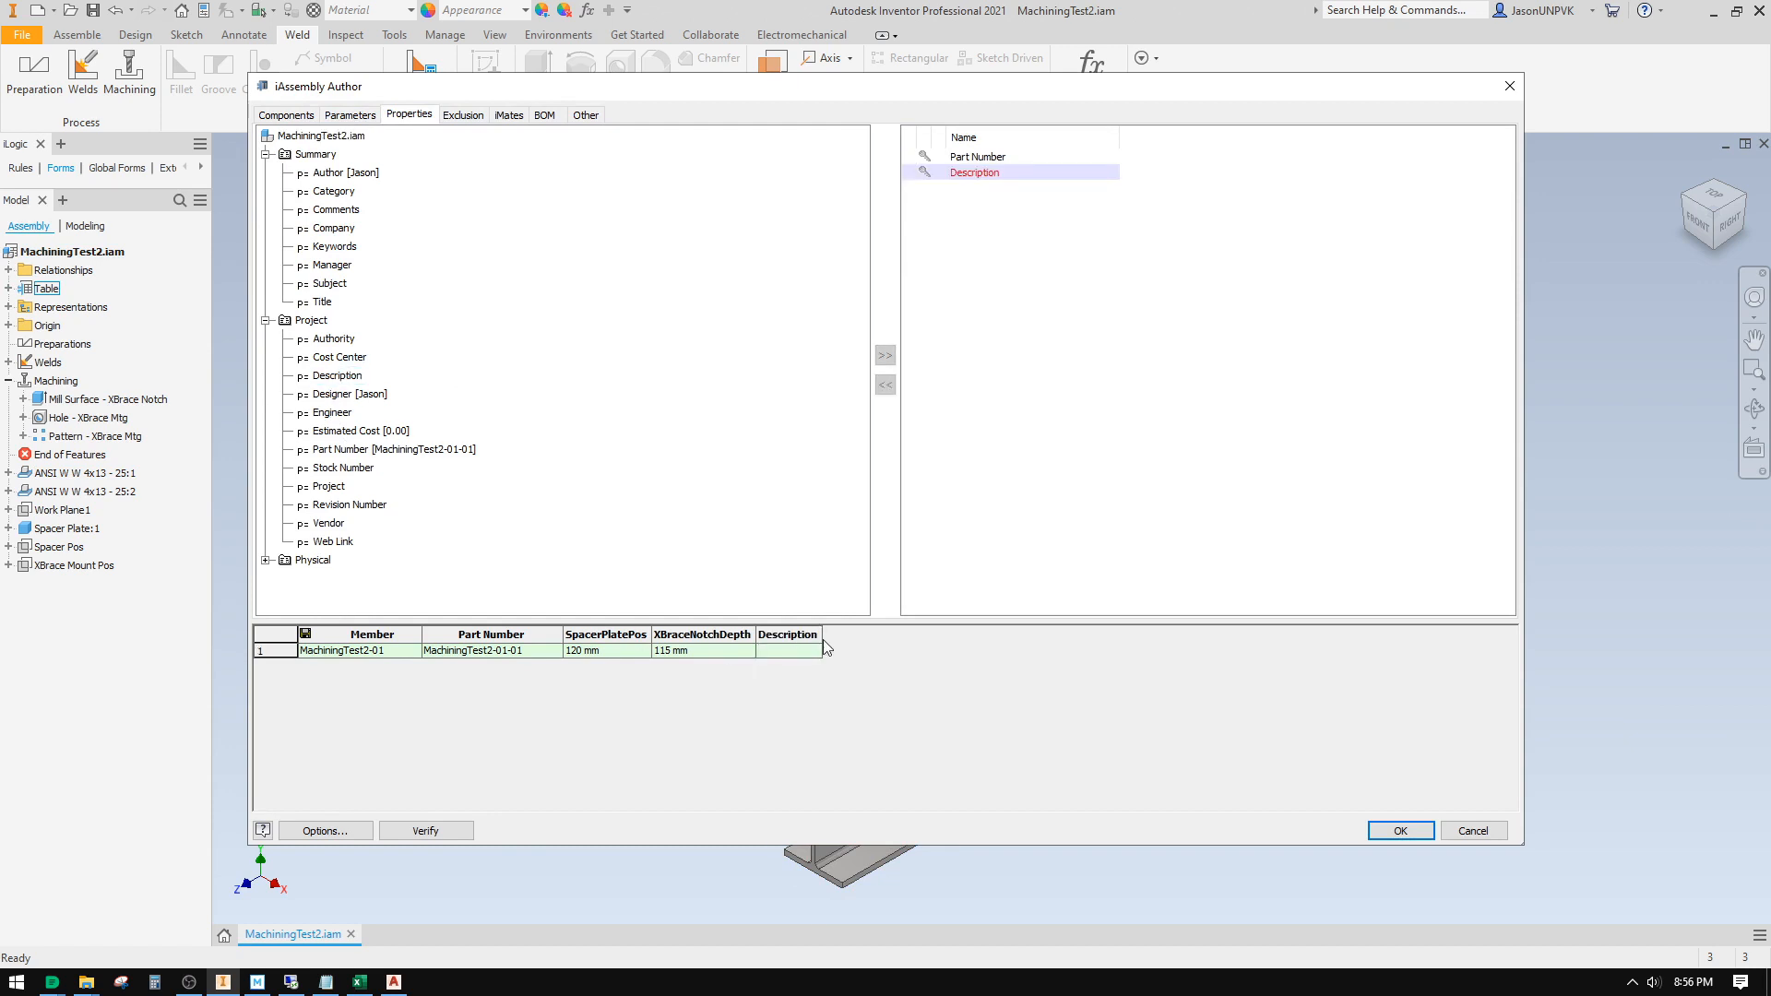
drag(823, 635, 986, 637)
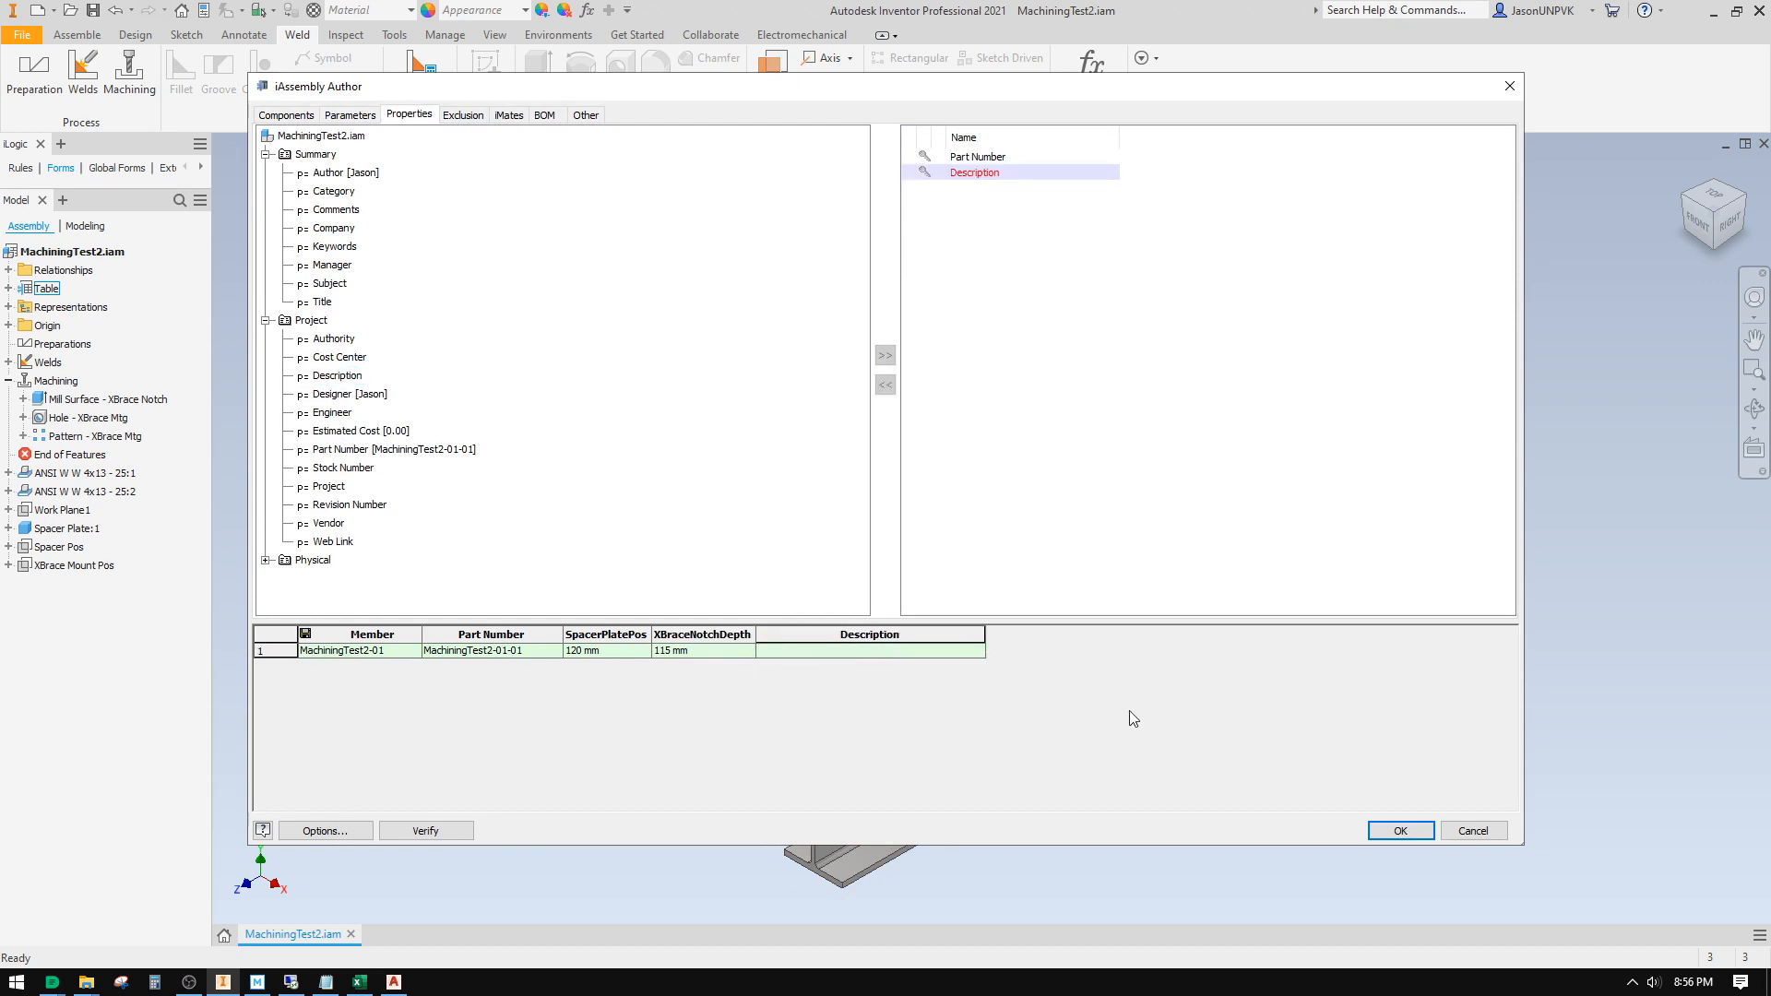
text(XBrace A)
text(ssy)
key(BackSpace)
key(BackSpace)
text(Weldment, Model F)
Step: Add include/exclude columns for the Mill Surface - XBrace Notch, Hole - XBrace Mtg and Pattern - XBrace Mtg features
click(454, 116)
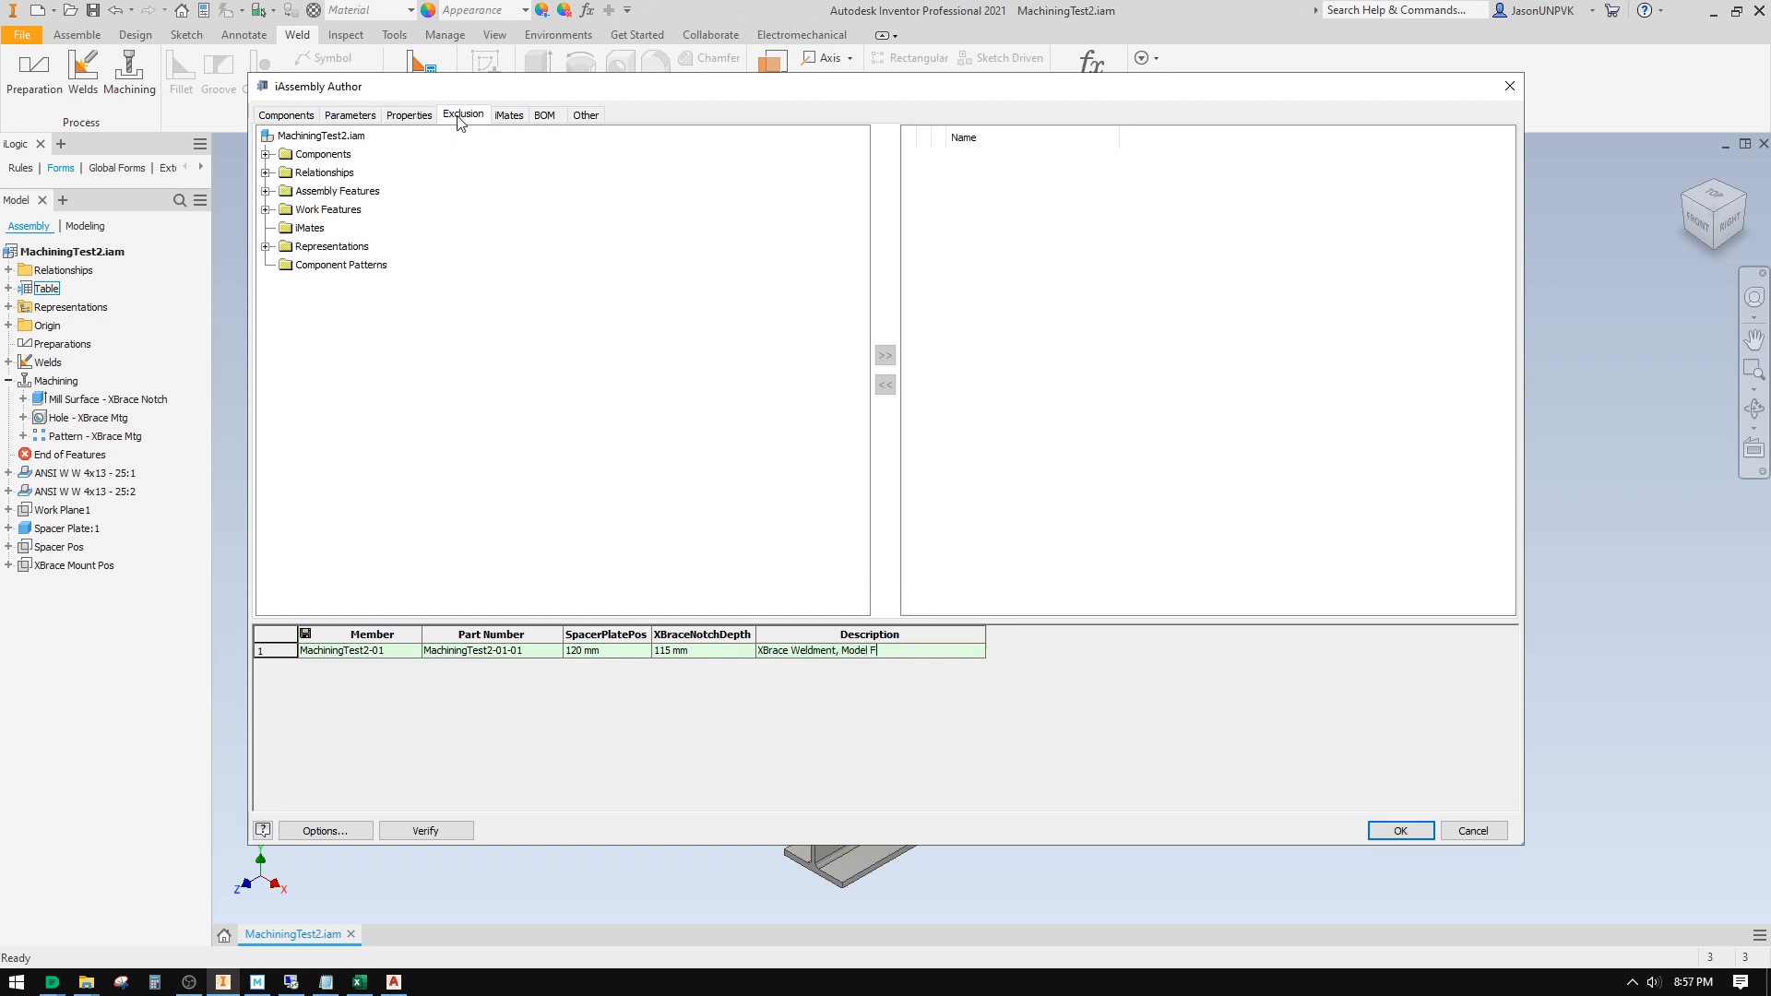
click(266, 191)
double_click(310, 212)
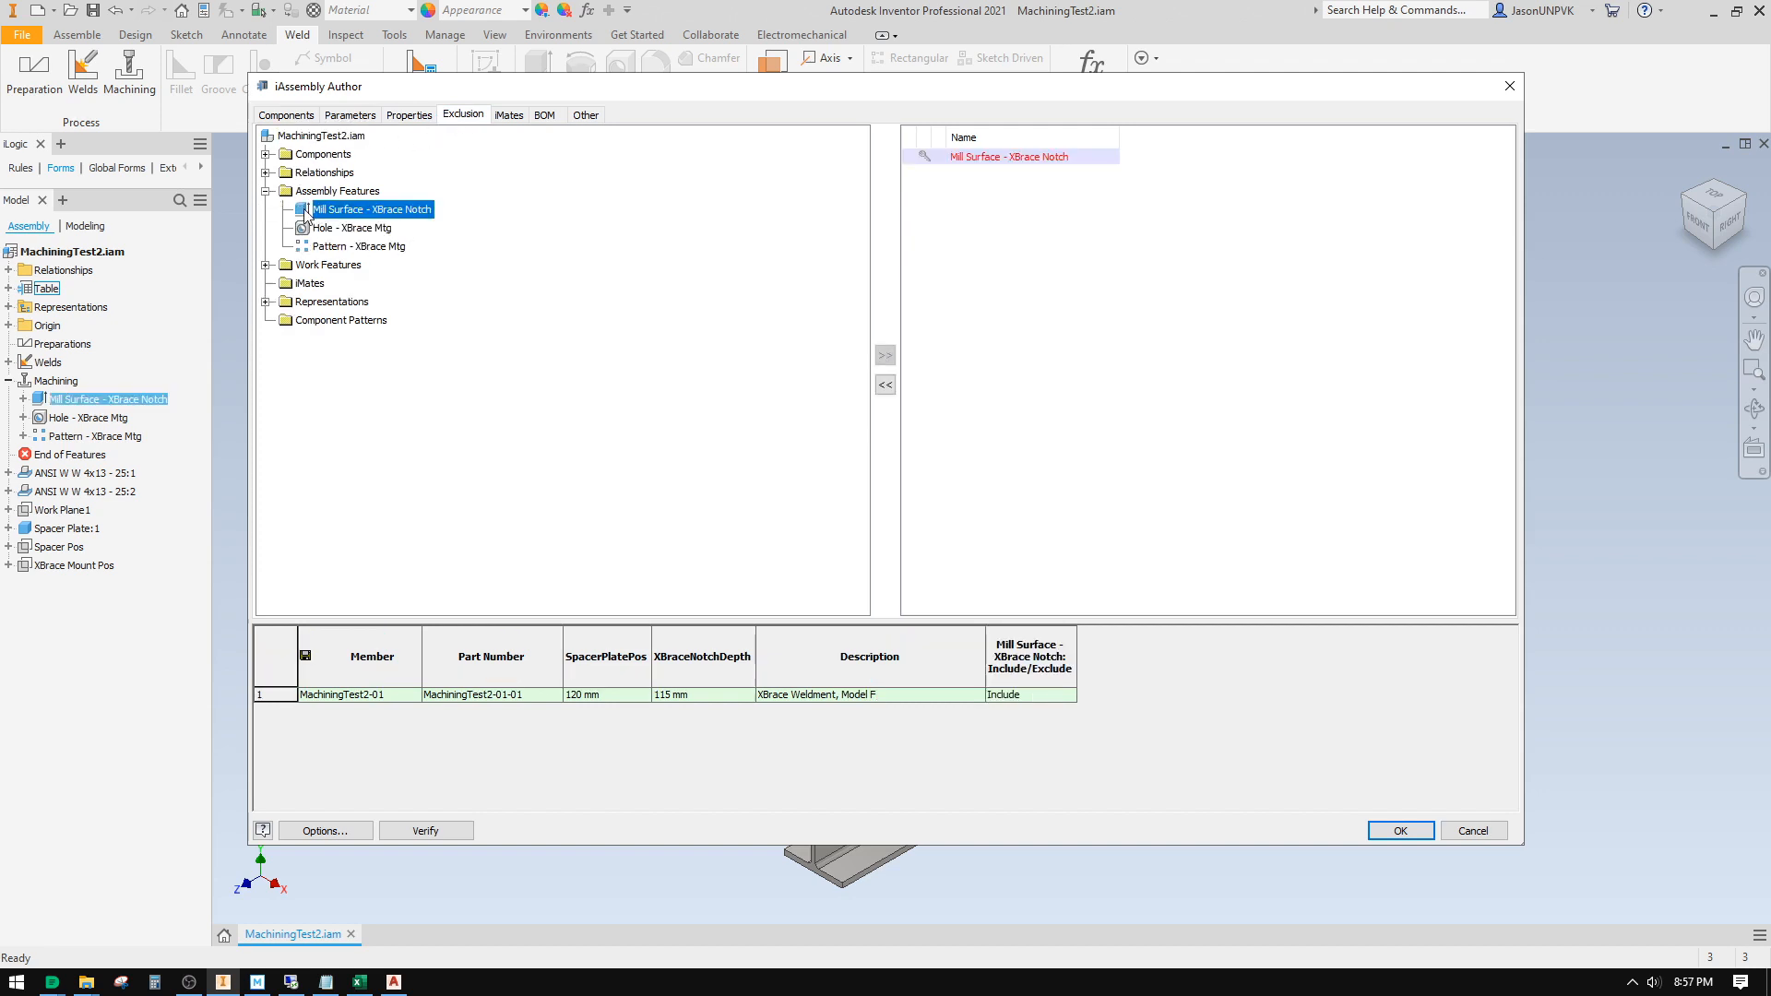
click(310, 230)
double_click(310, 230)
double_click(310, 248)
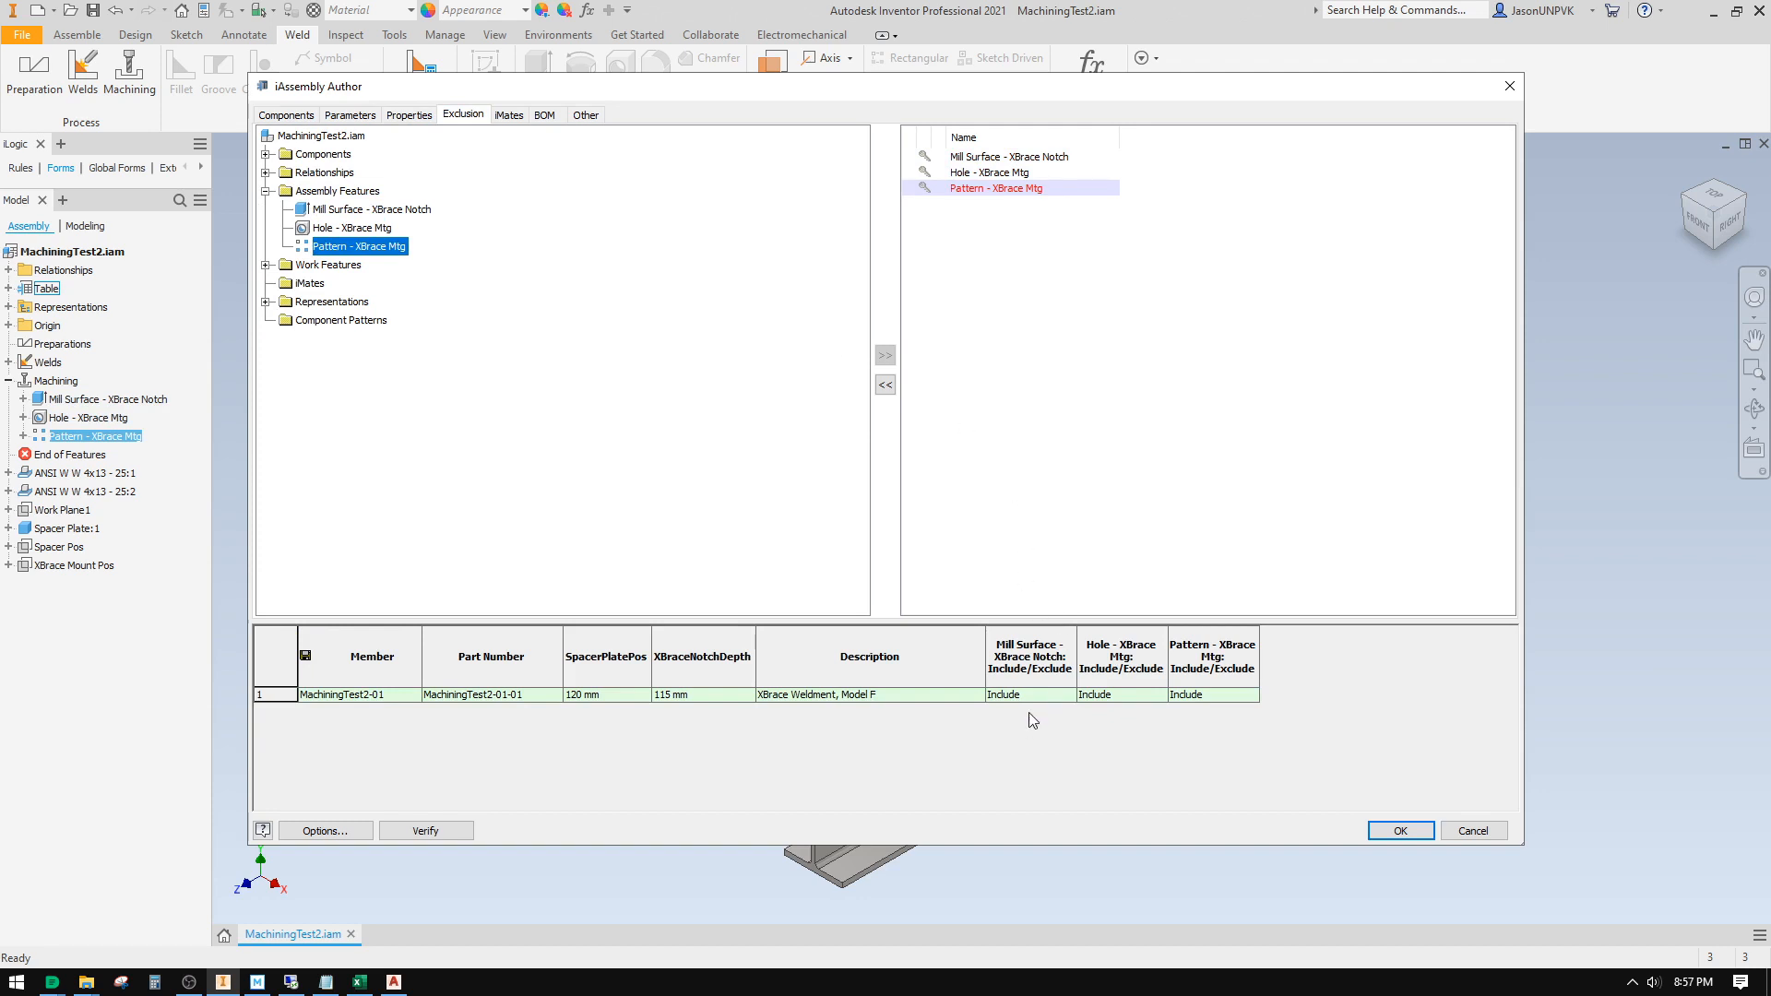
Step: Check the inclusion choices for the Mill Surface - XBrace Notch in the member row and return to the component options
click(1048, 699)
click(1067, 695)
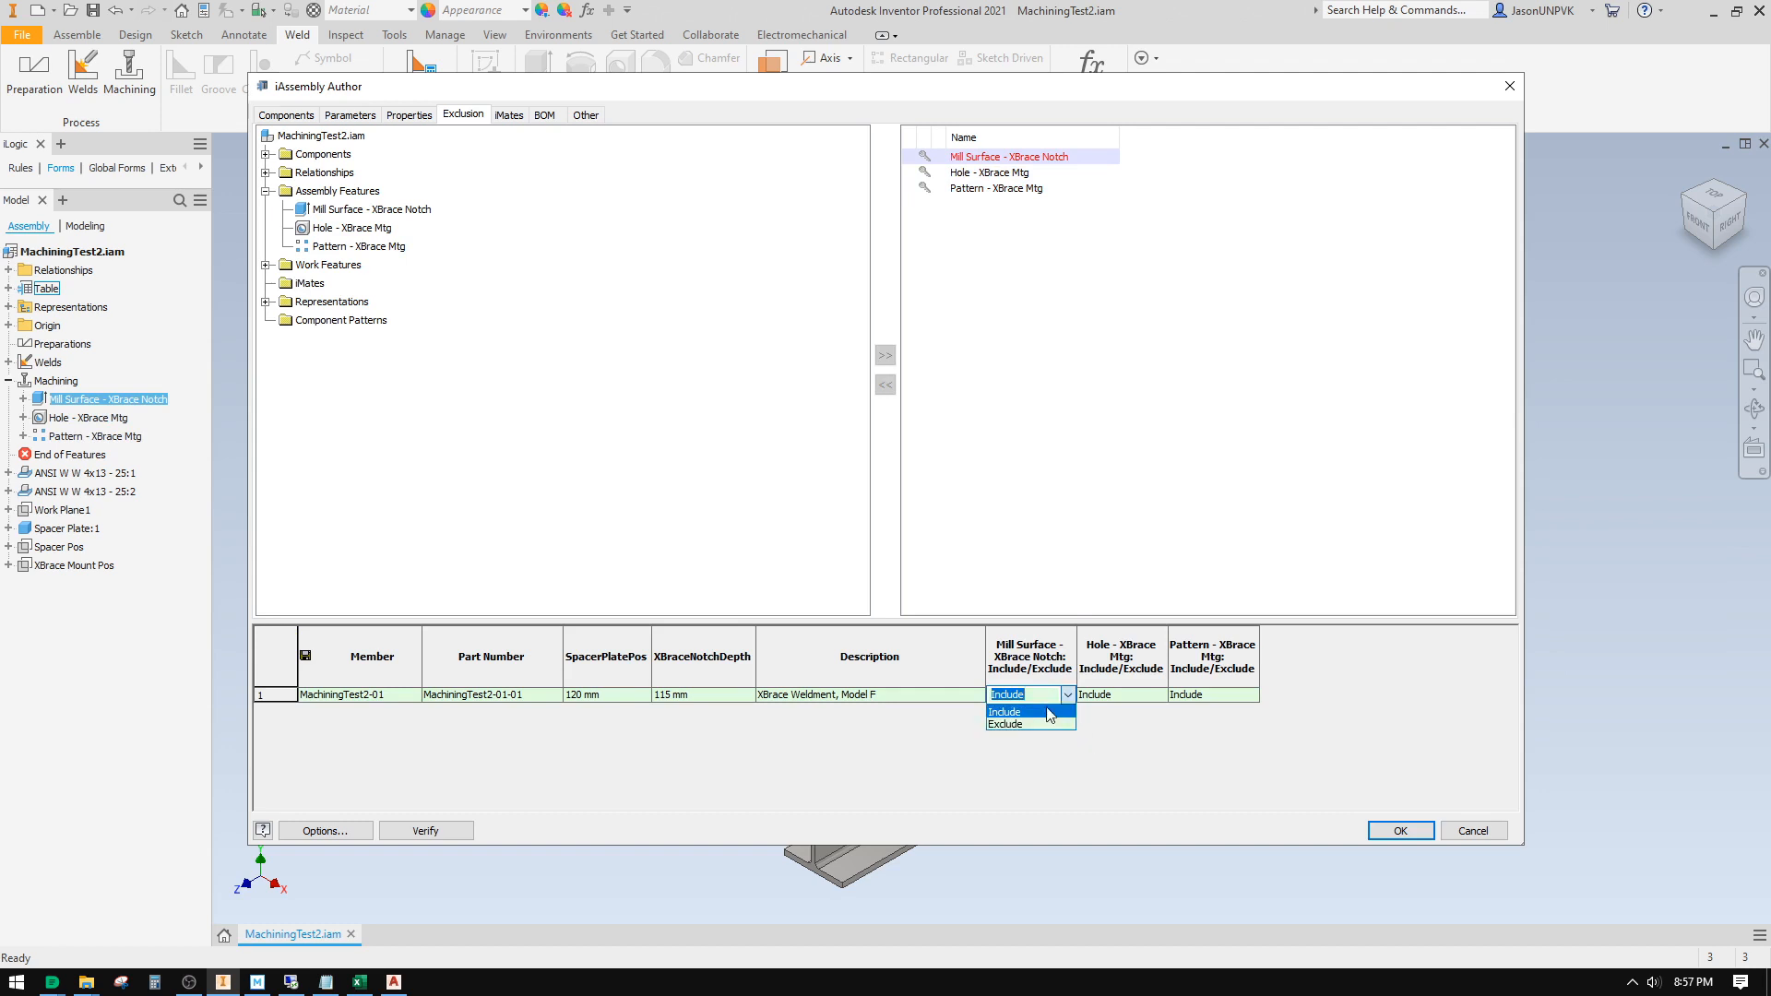
click(1071, 693)
click(288, 116)
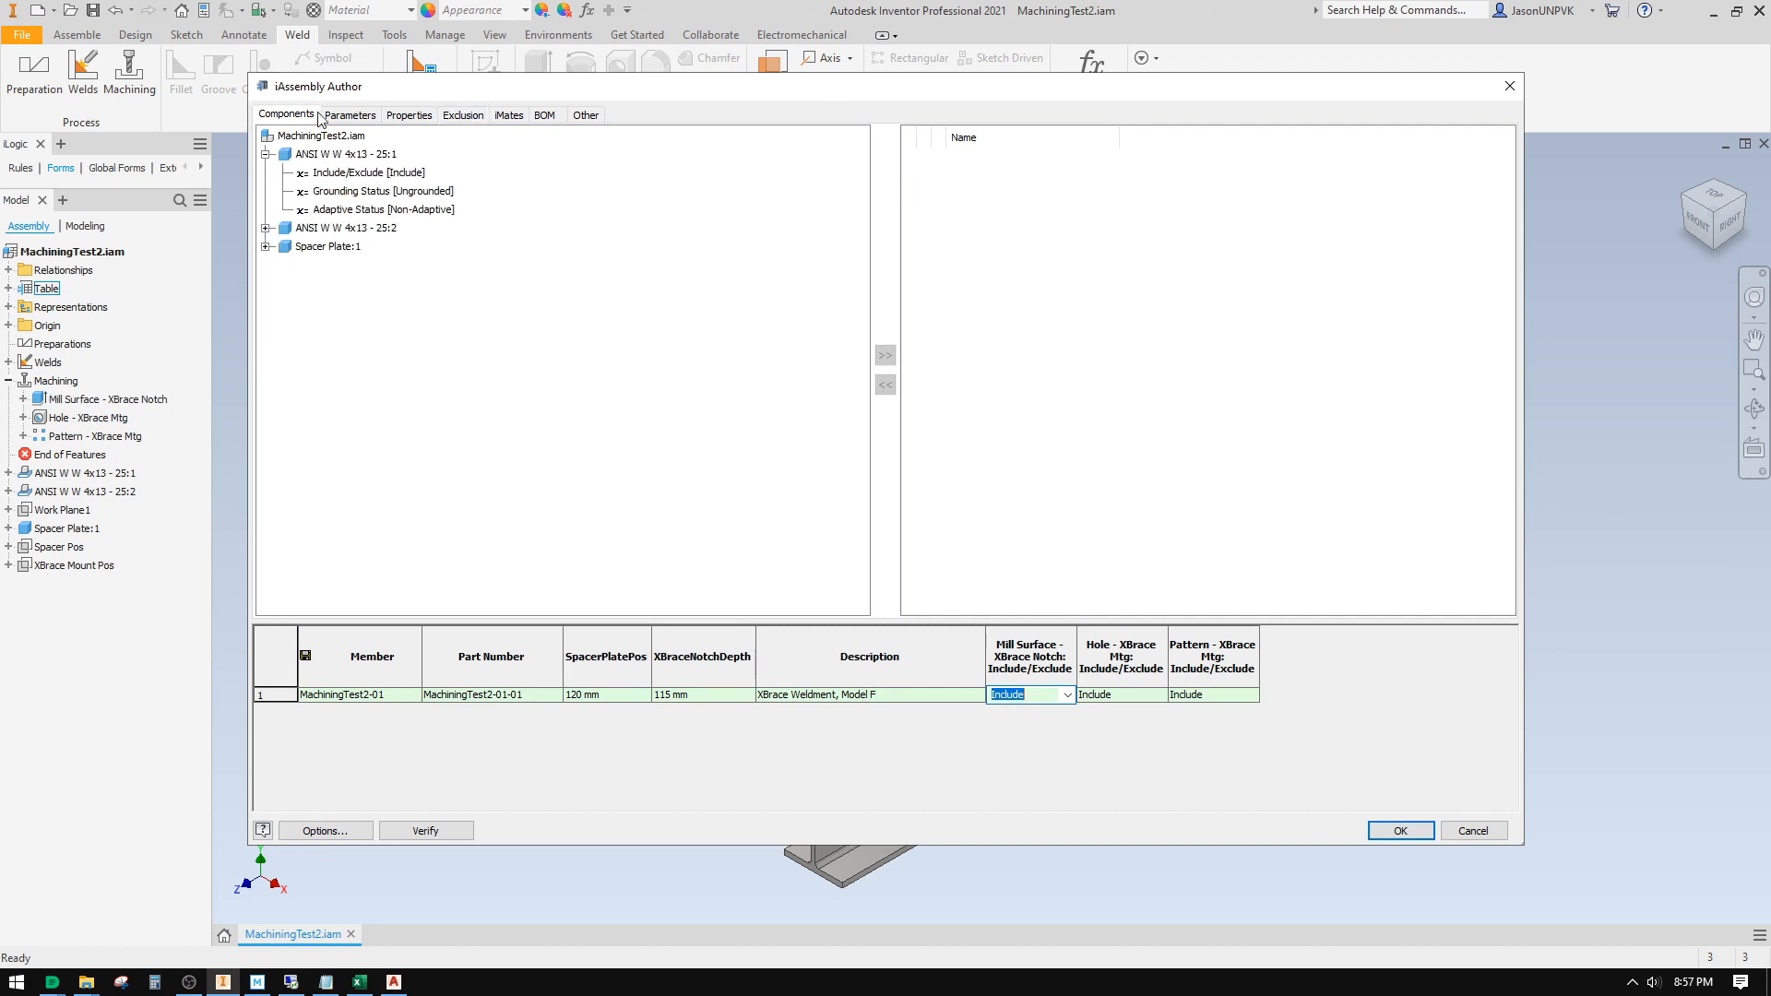
Step: Add an include/exclude column for the Spacer Plate:1 component and check its inclusion choices in the member row
click(454, 116)
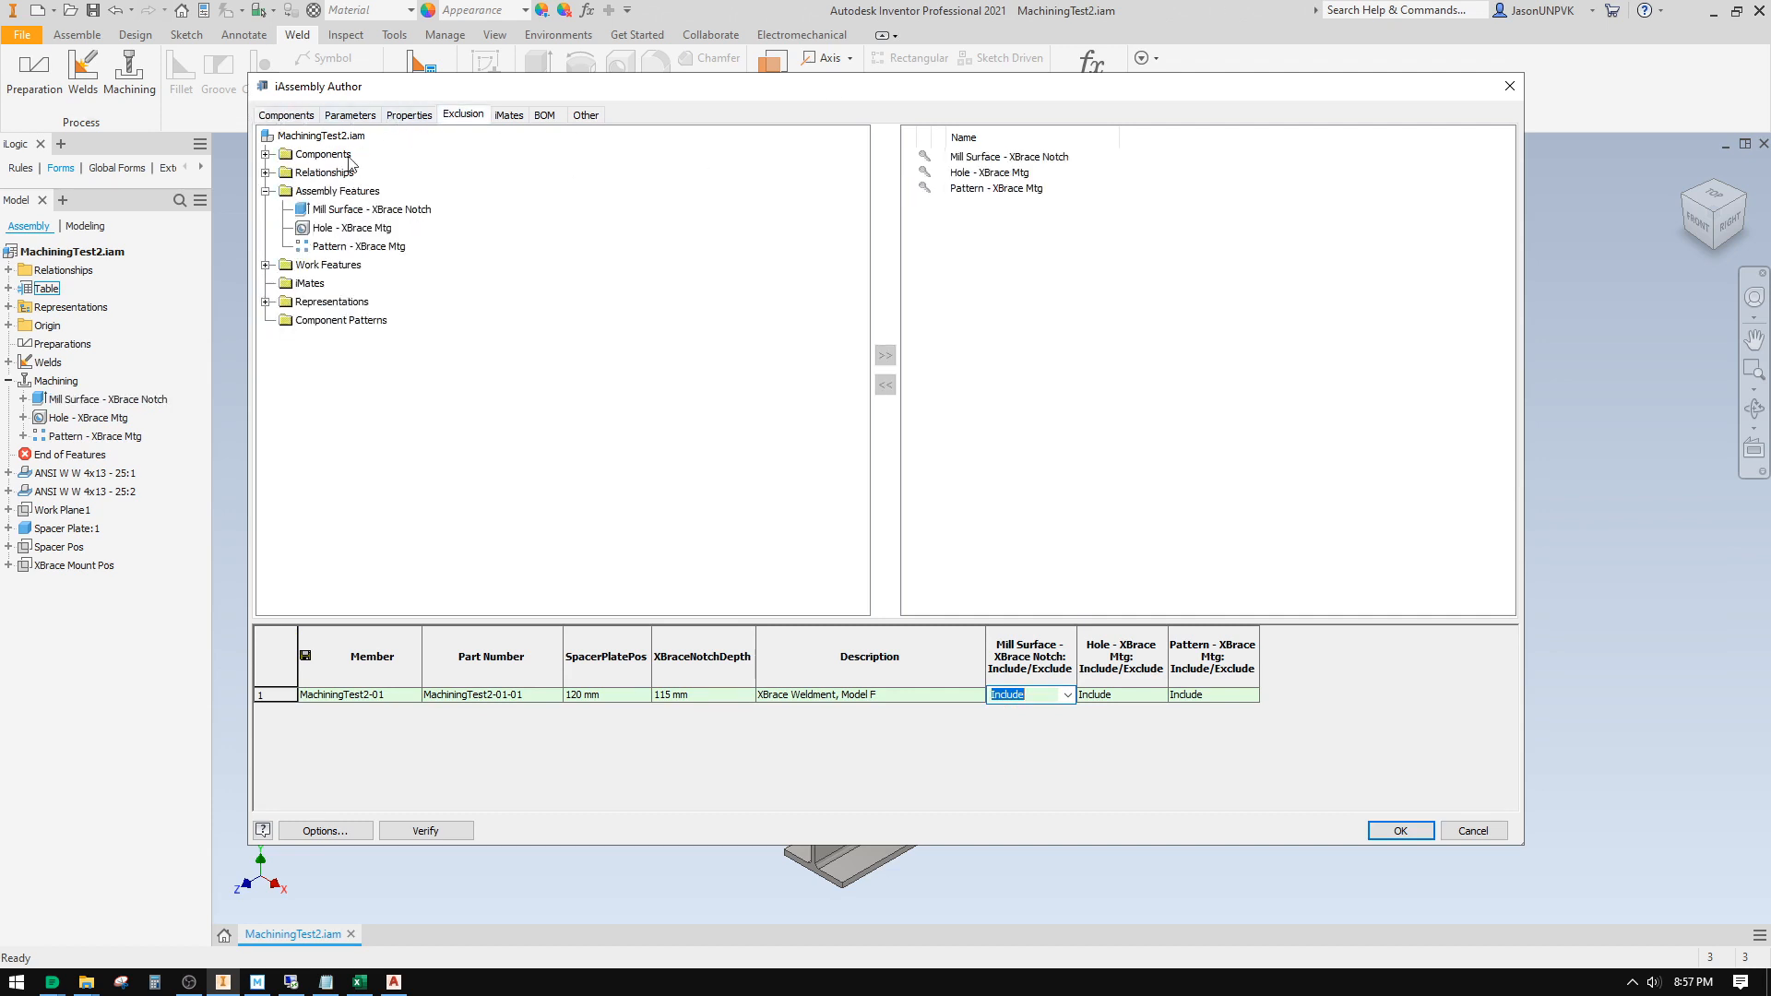
click(266, 154)
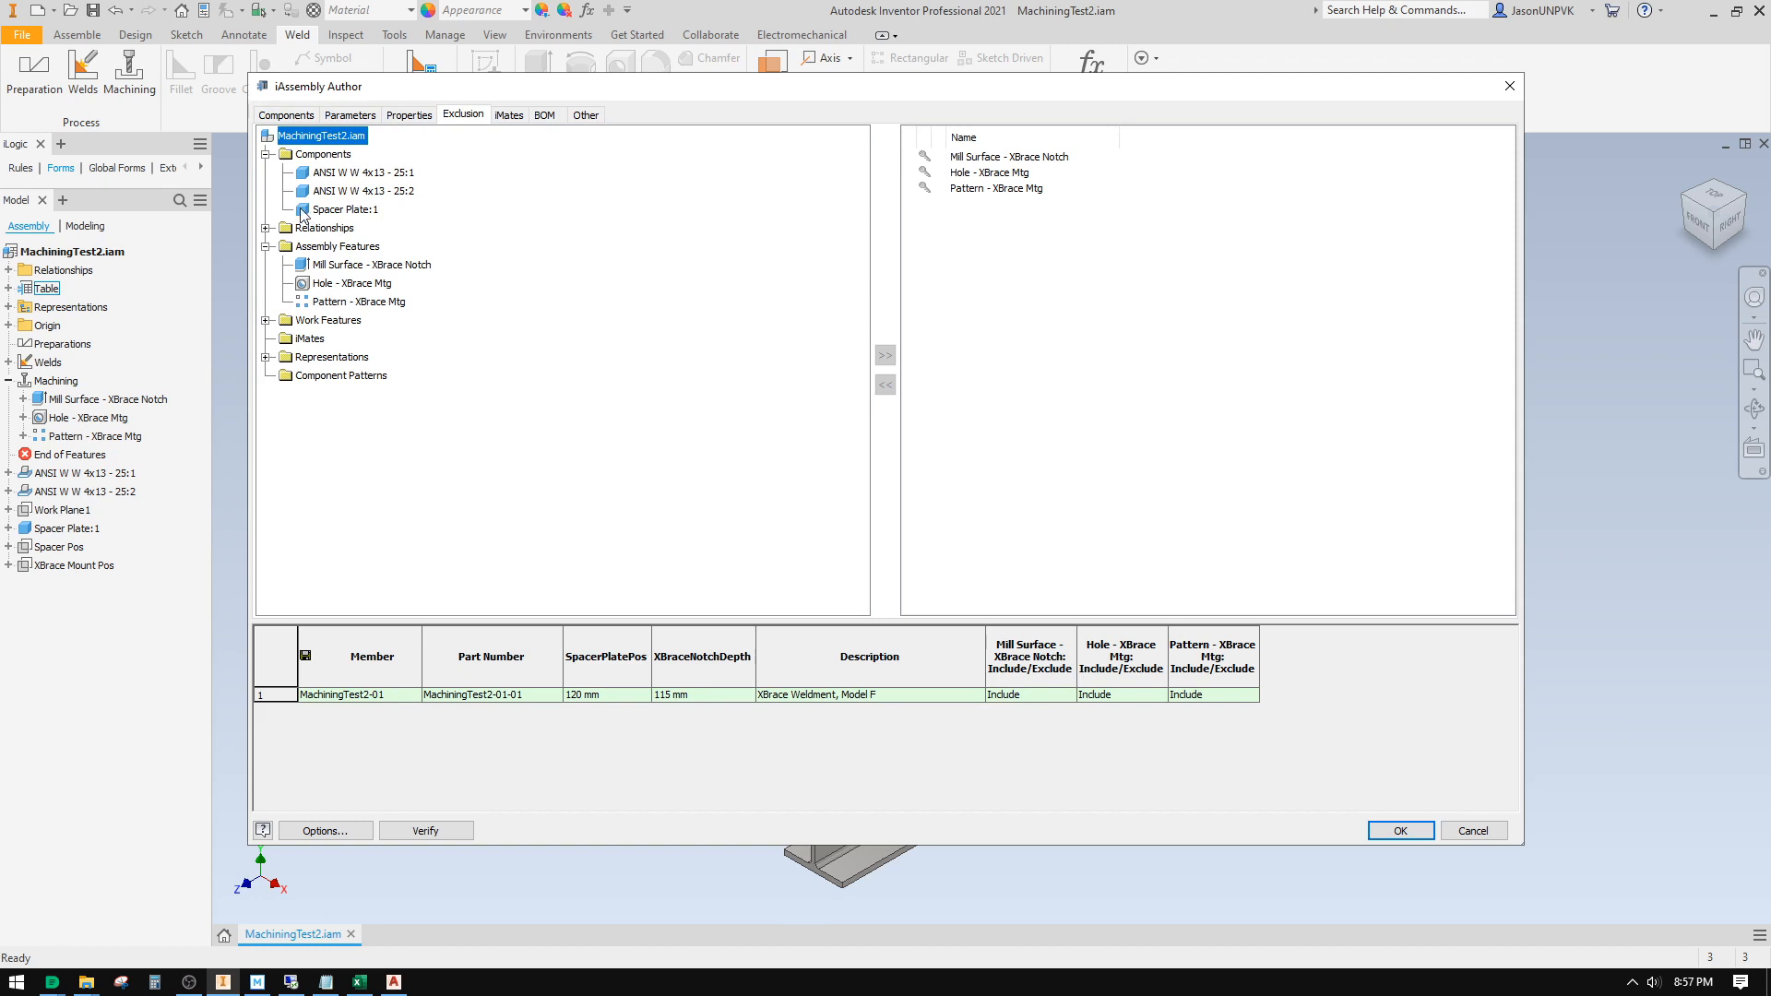
double_click(301, 211)
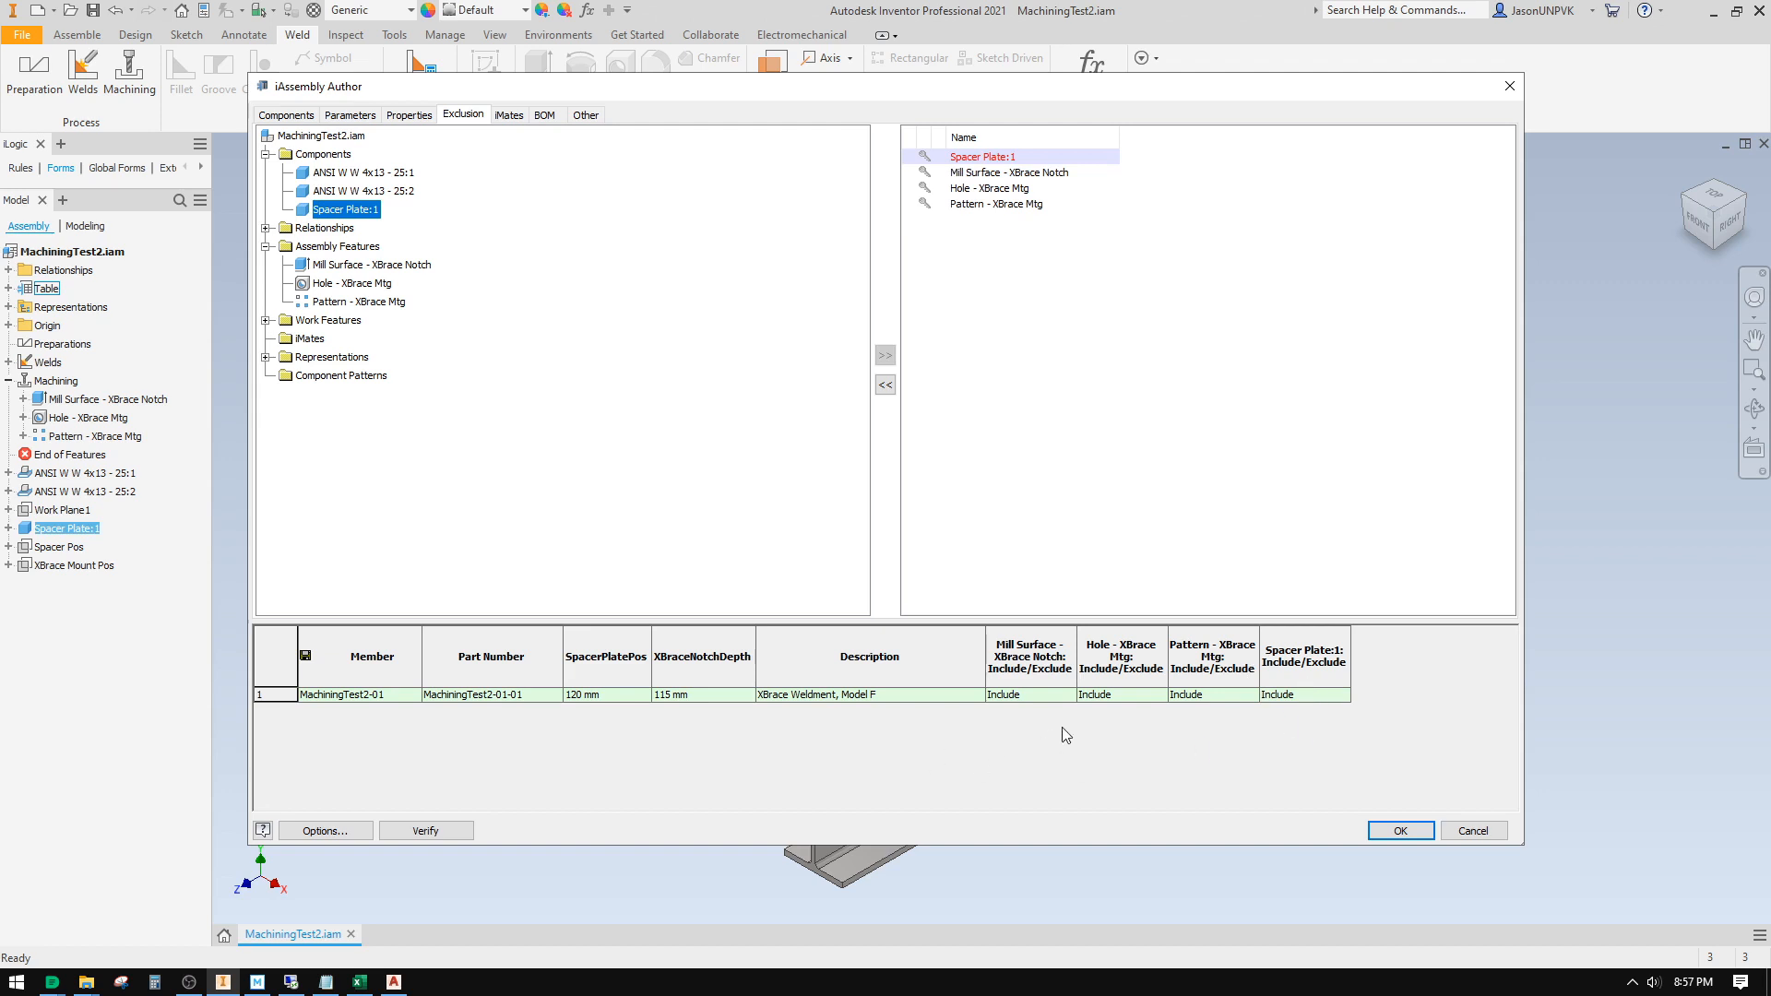
click(1299, 695)
click(1341, 698)
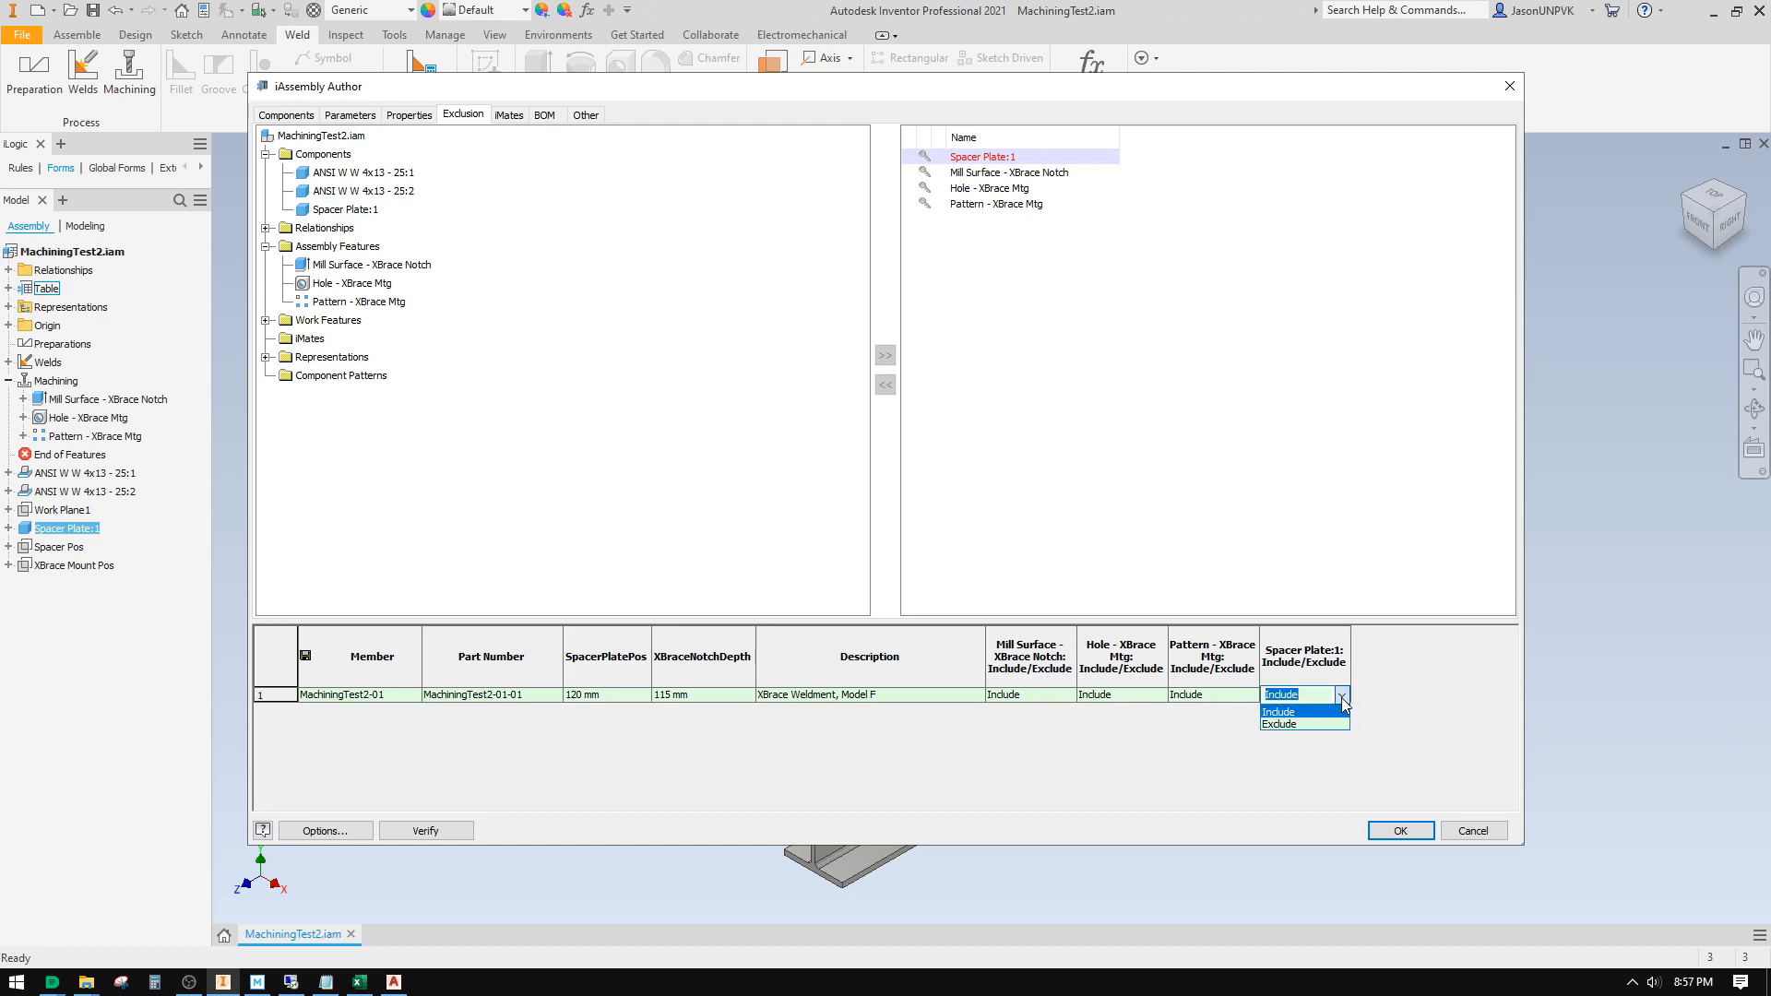
click(1377, 706)
Step: Add an include/exclude column for the Mate:1 relationship and delete that column again
click(266, 228)
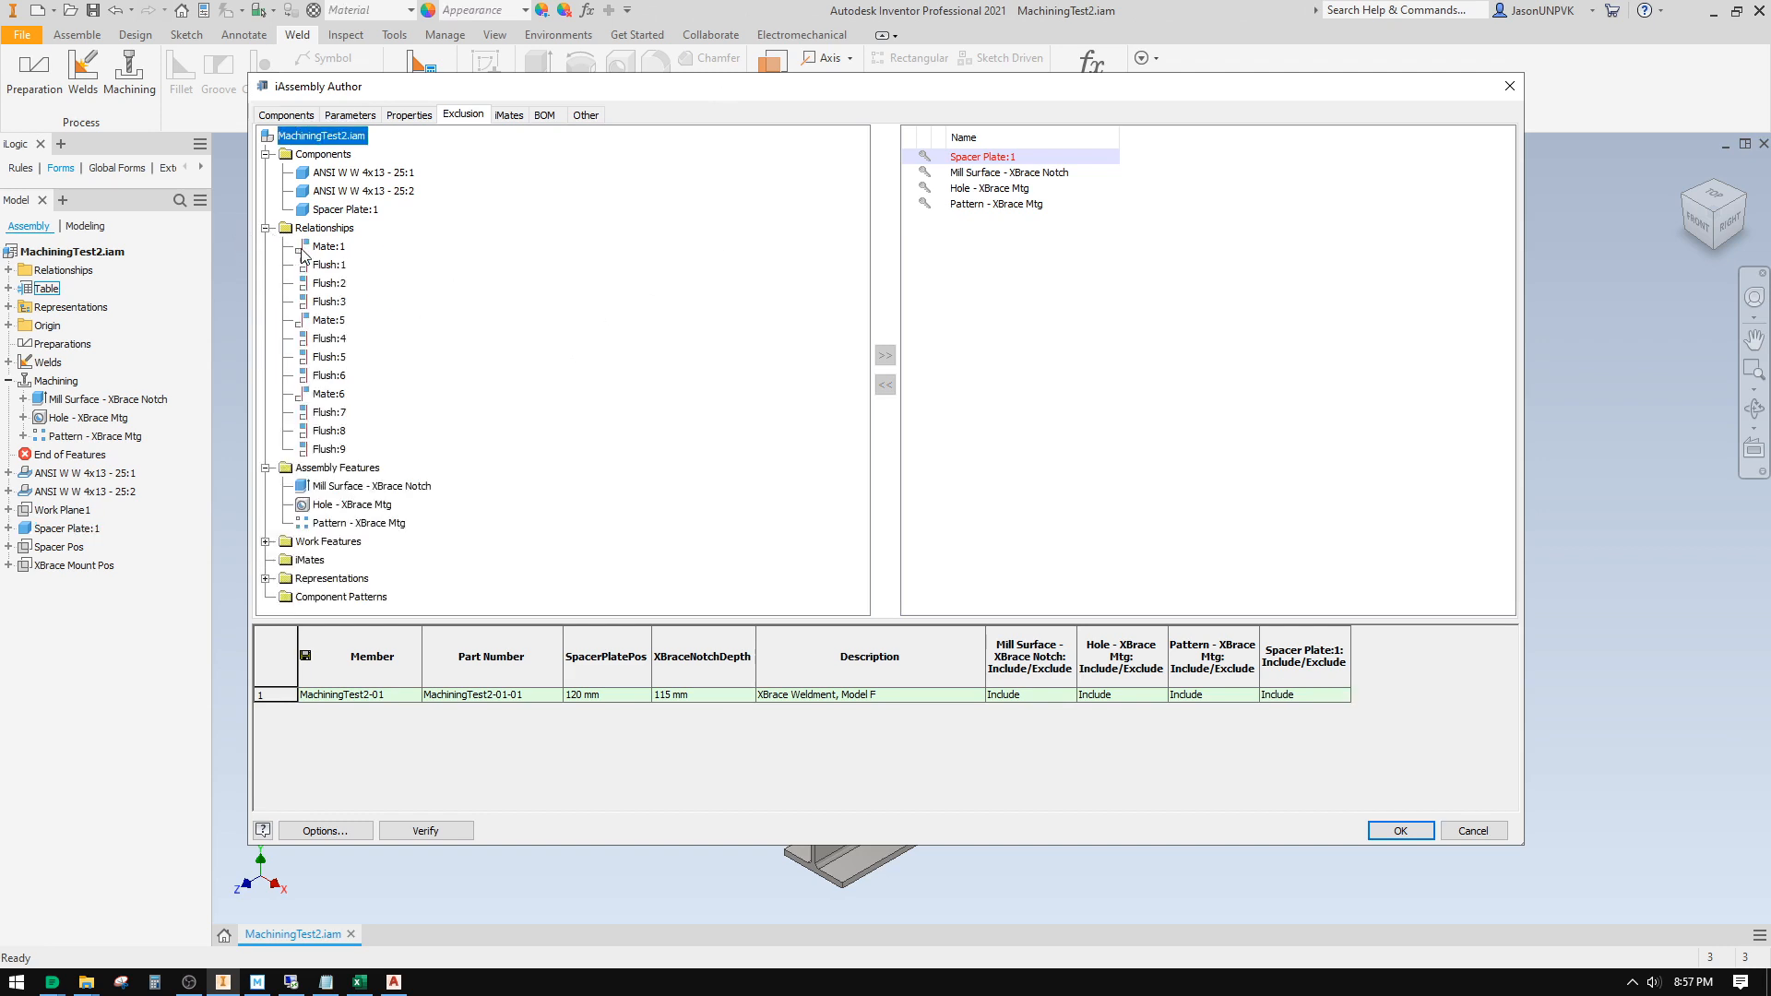
double_click(304, 250)
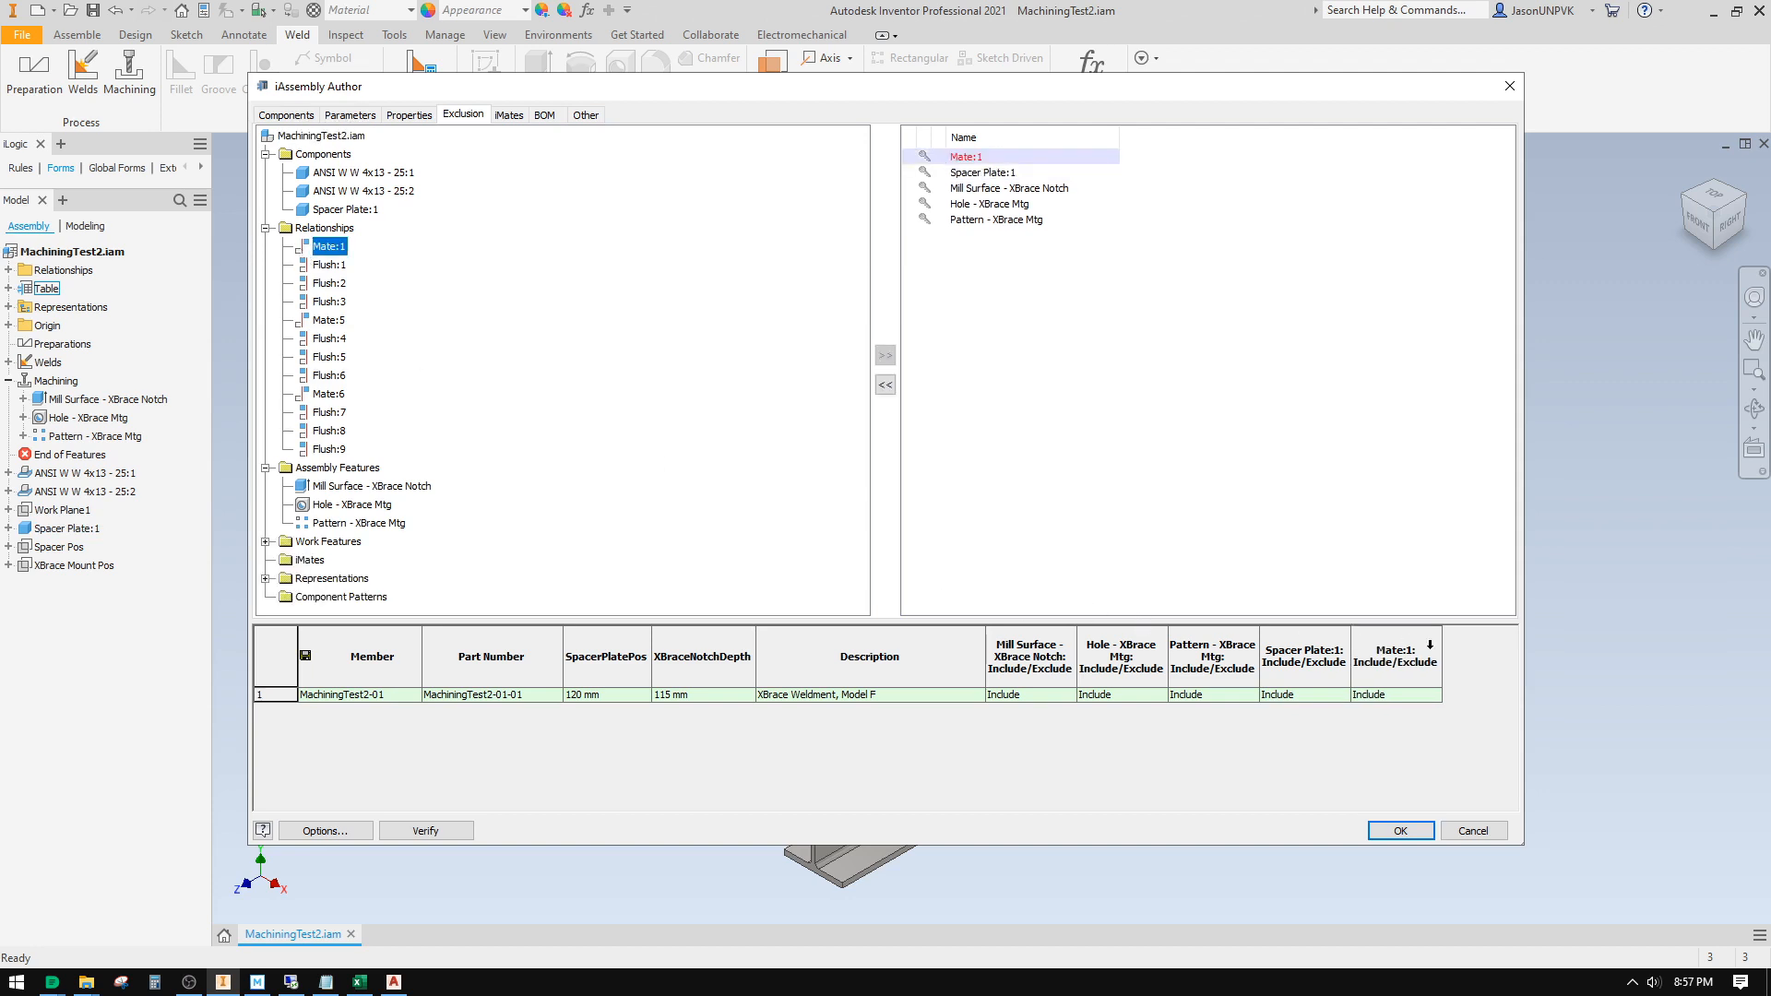
right_click(1430, 647)
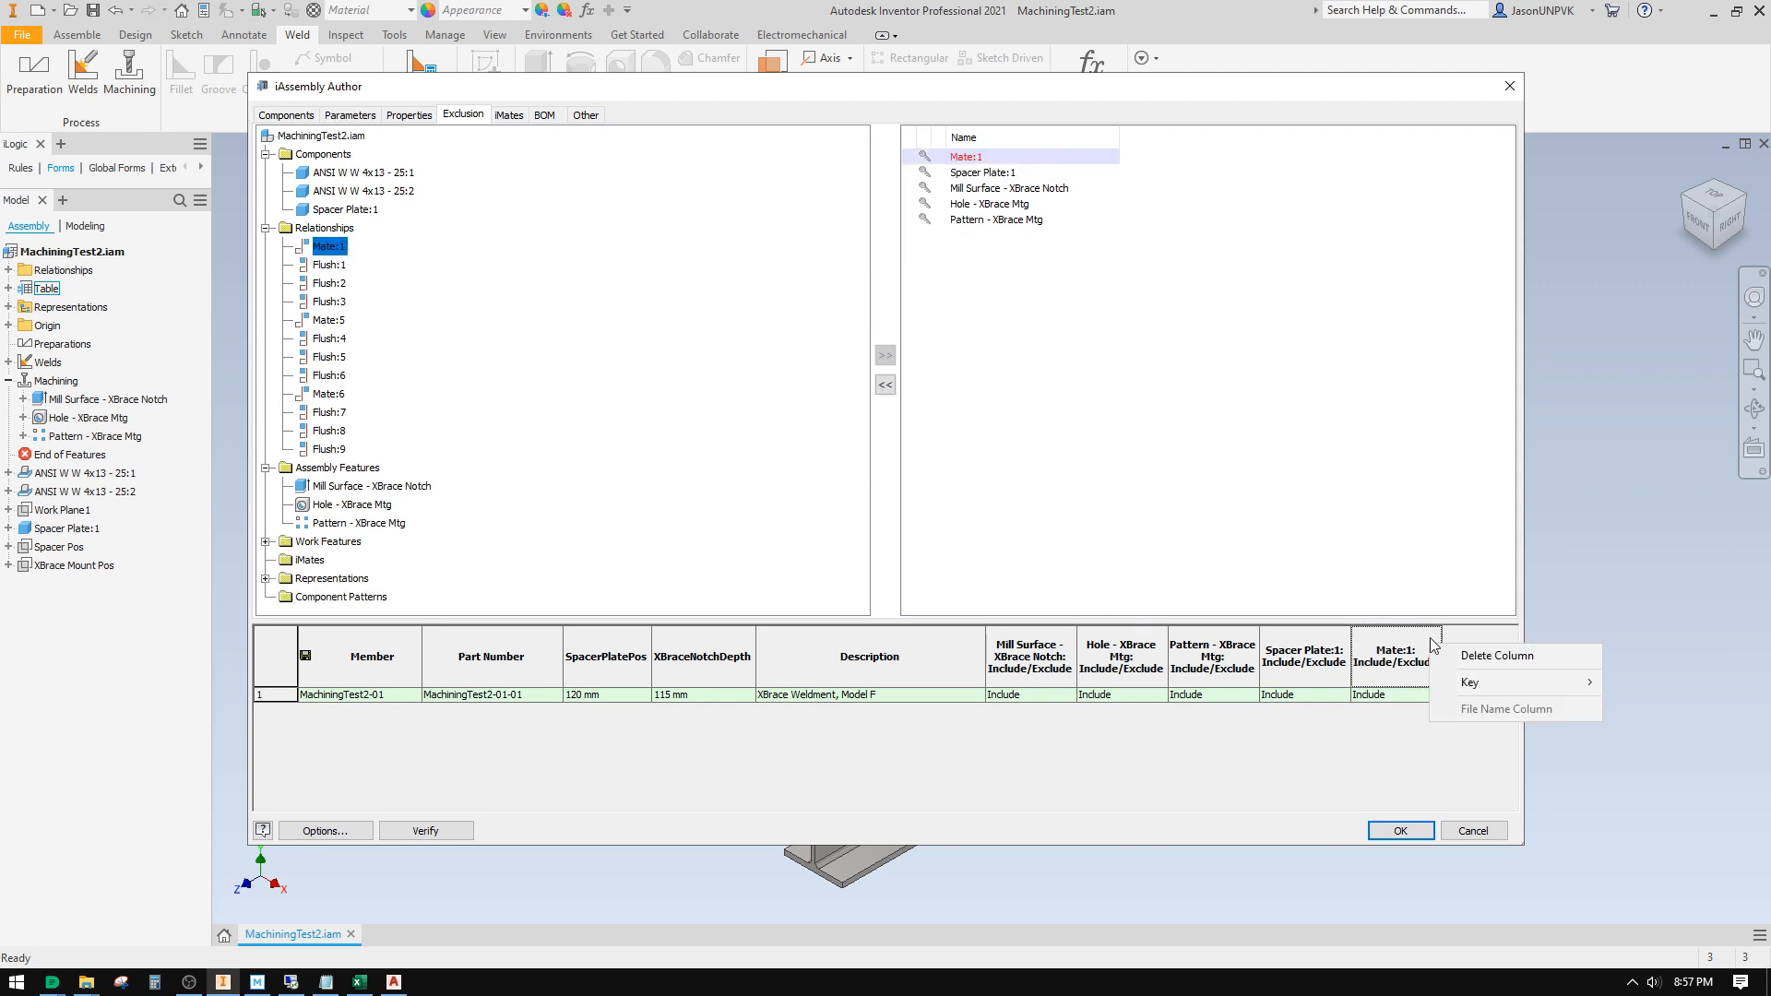
click(1474, 657)
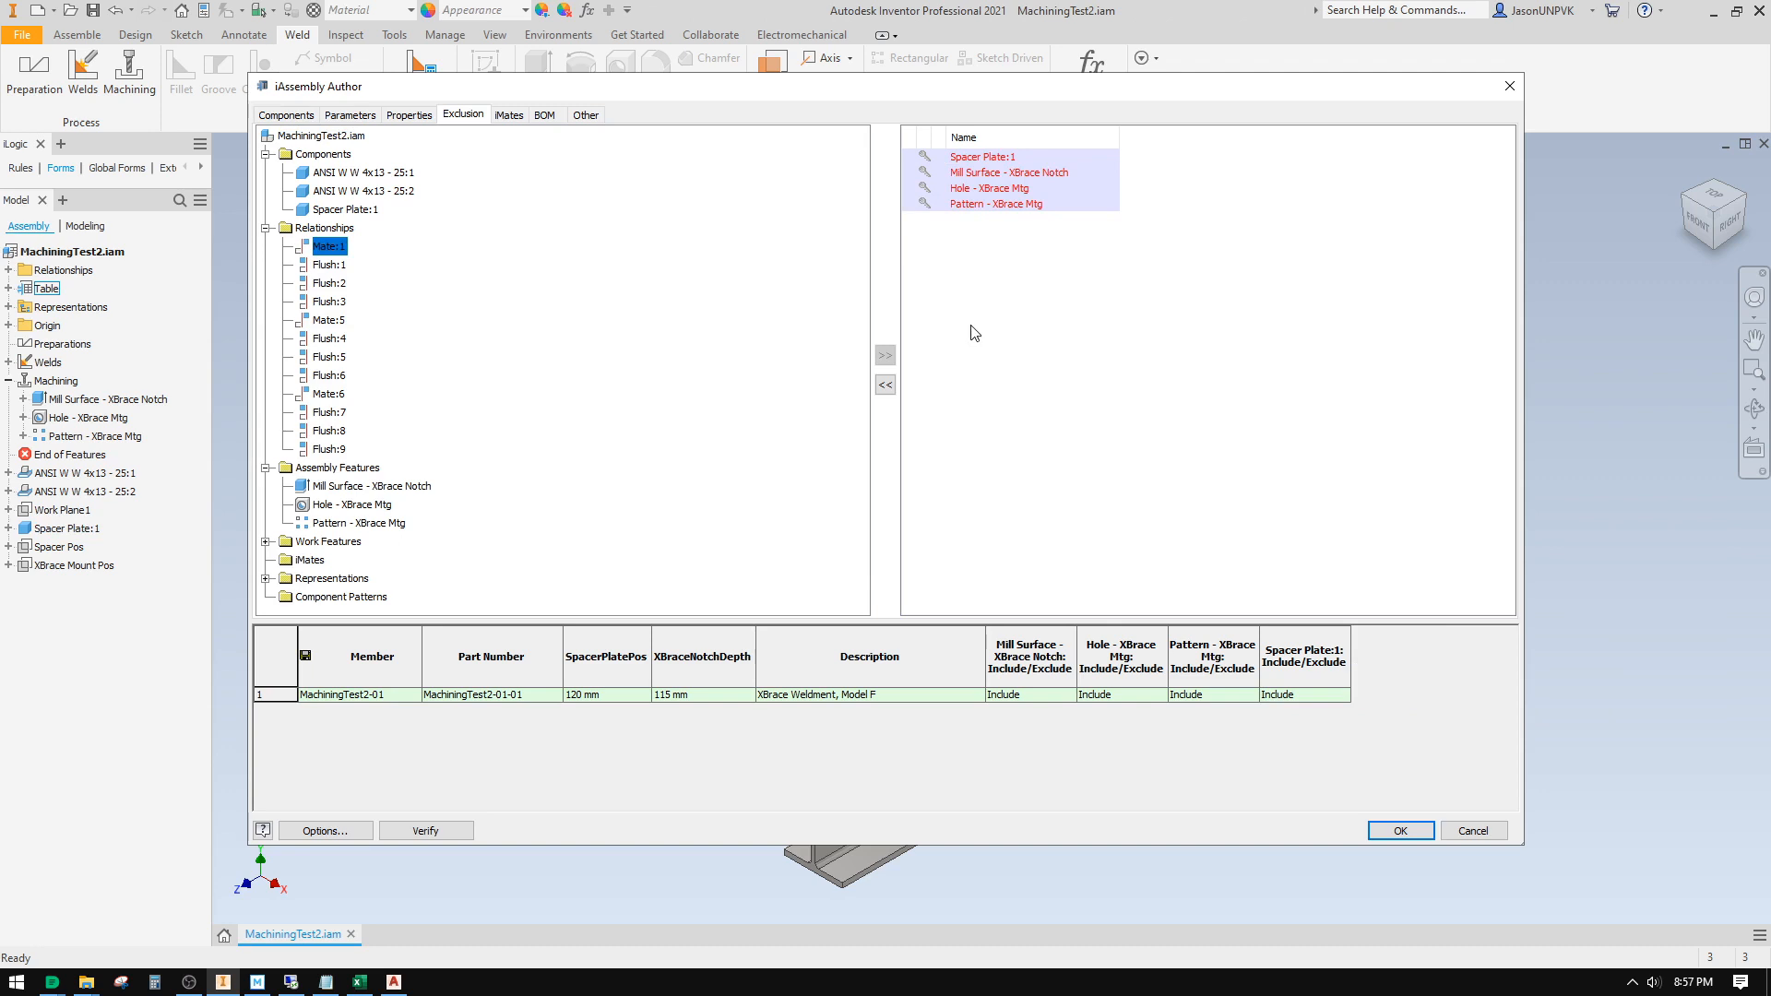
click(509, 115)
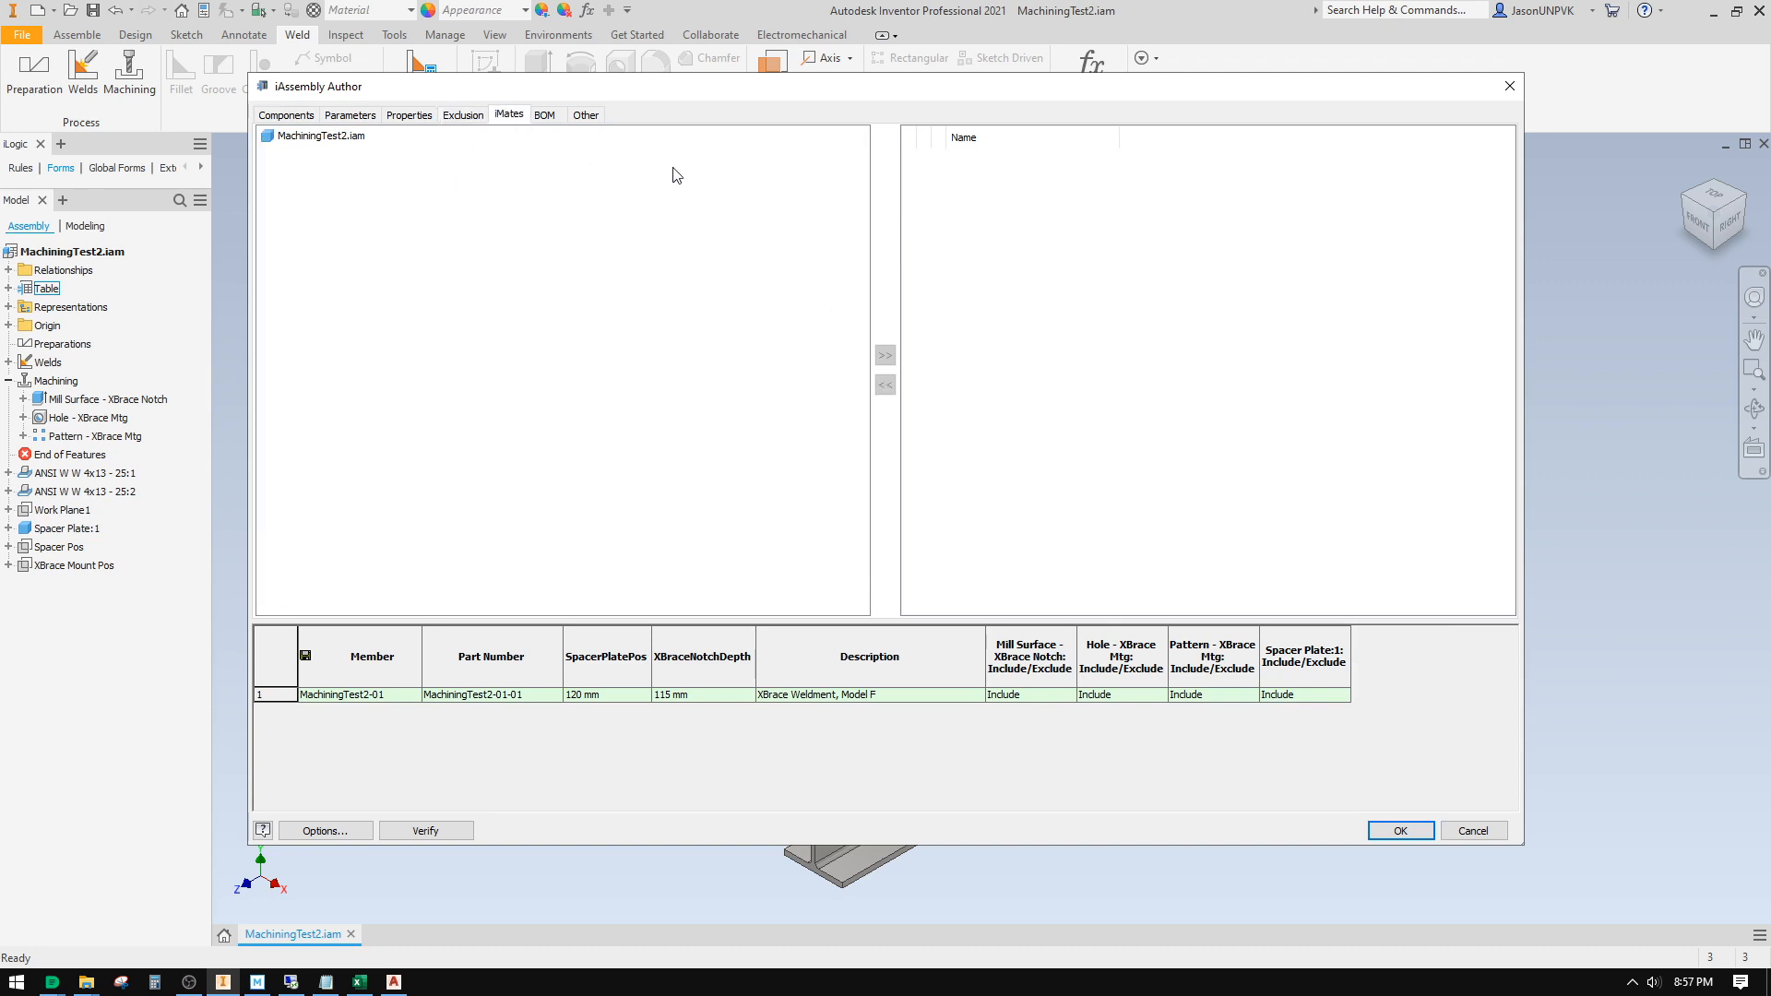
click(546, 118)
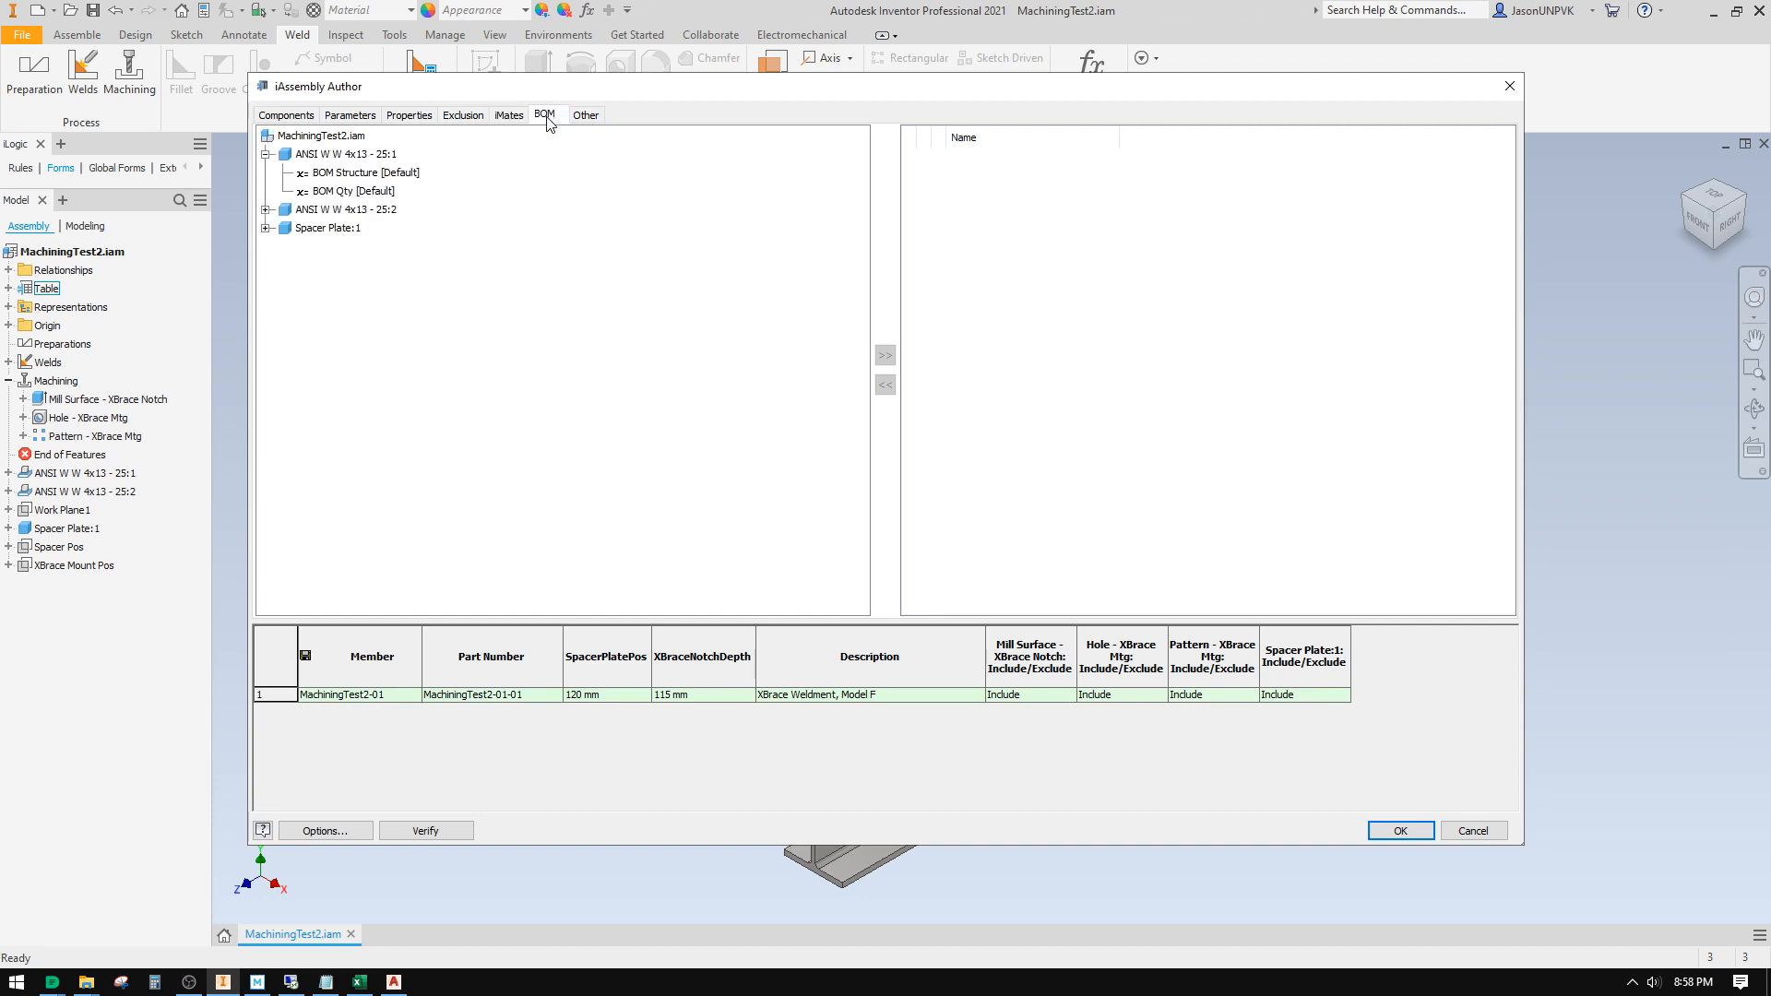
click(358, 232)
Step: Add a custom column to the iAssembly table, check its key and file name options, and delete it again
click(588, 116)
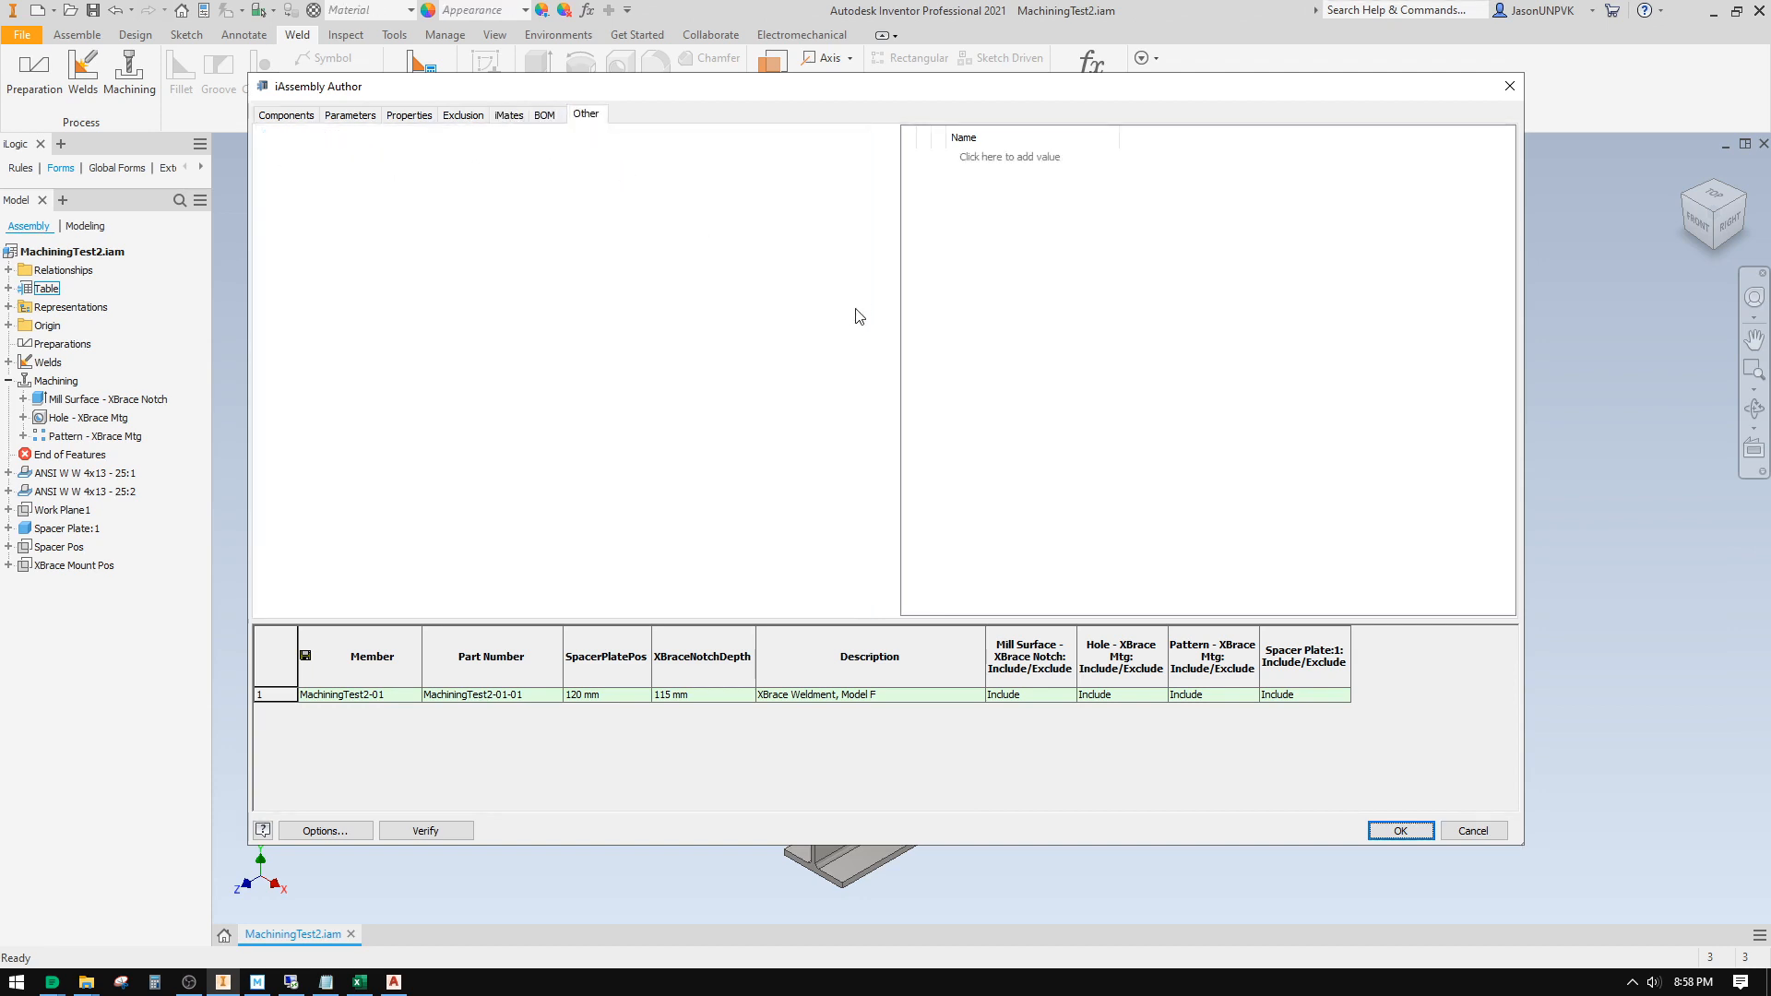
click(992, 159)
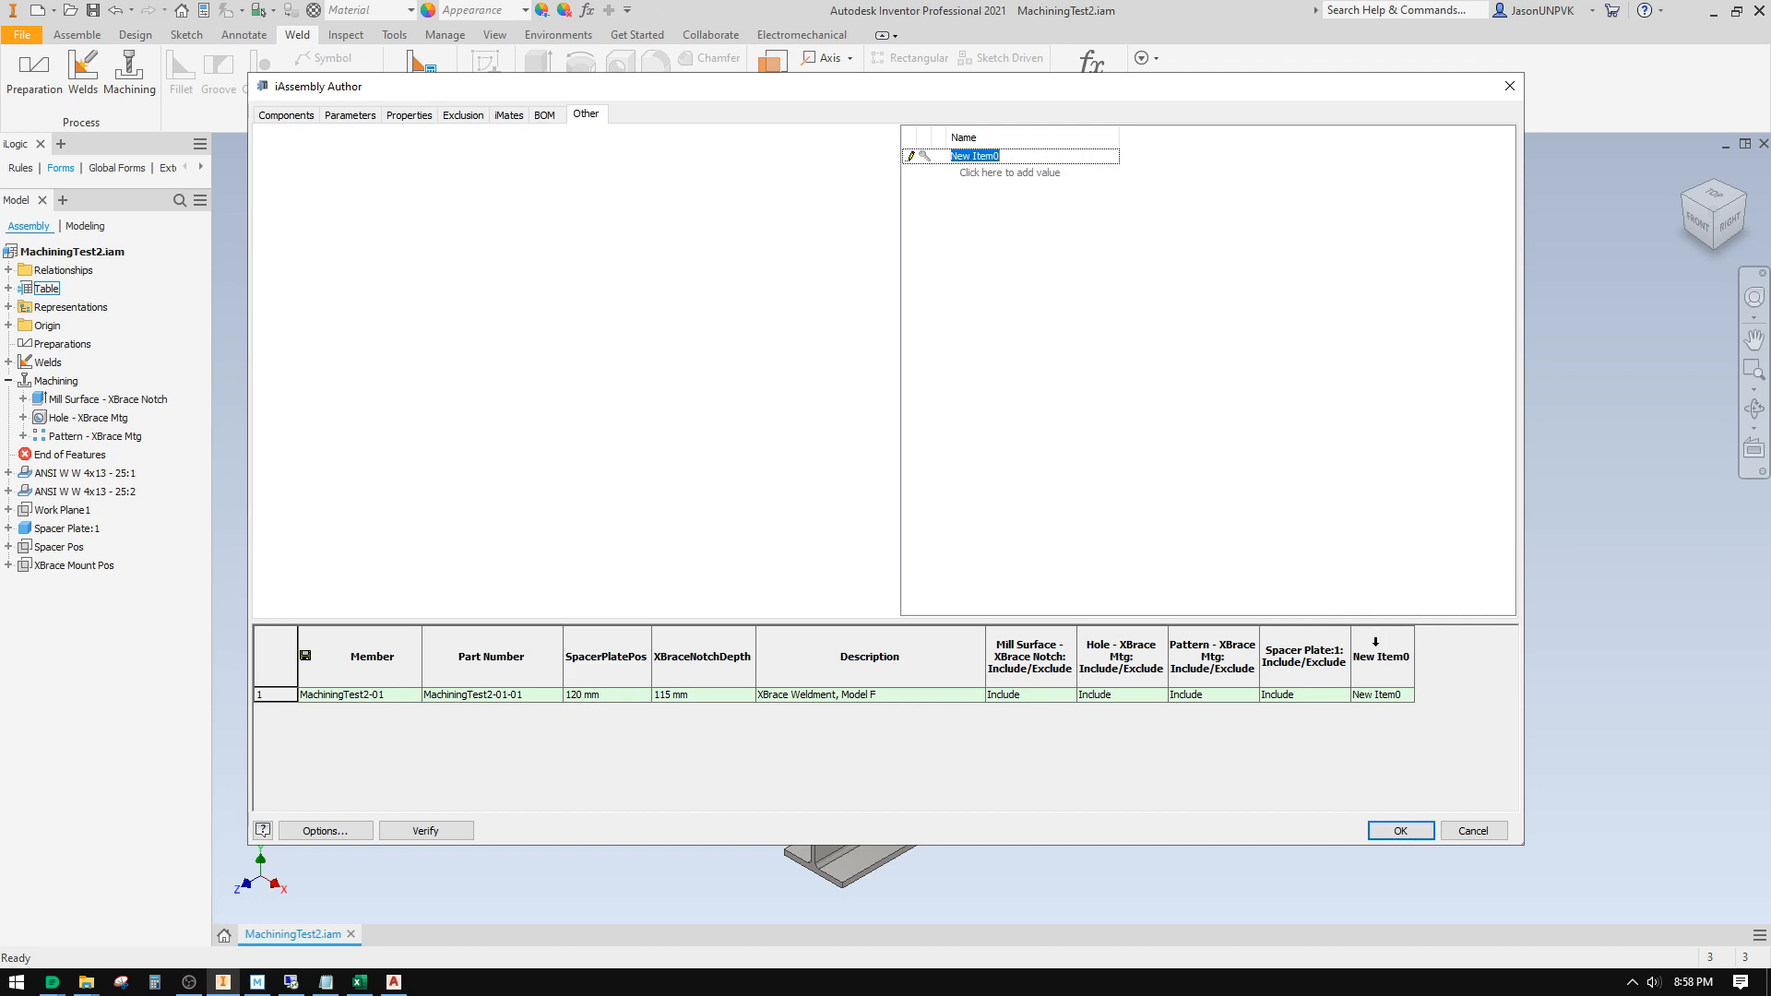
click(1375, 639)
right_click(1378, 644)
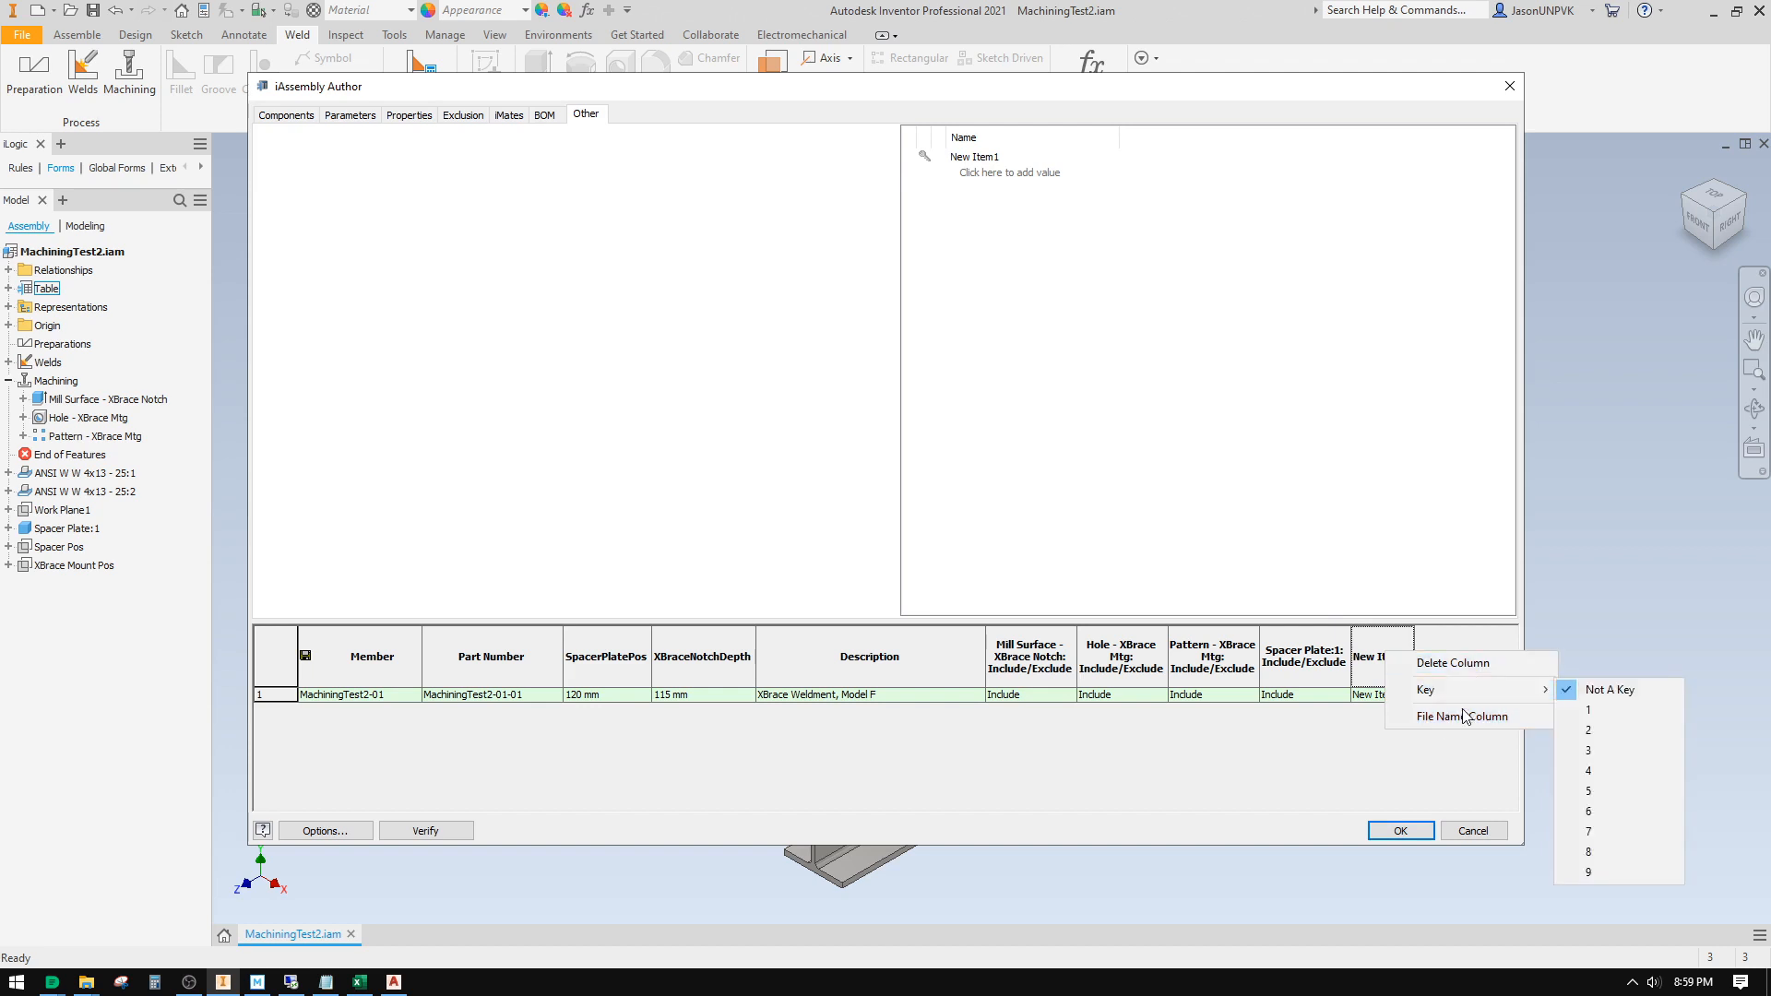
click(1400, 778)
right_click(1376, 644)
mouse_move(1443, 699)
click(1437, 662)
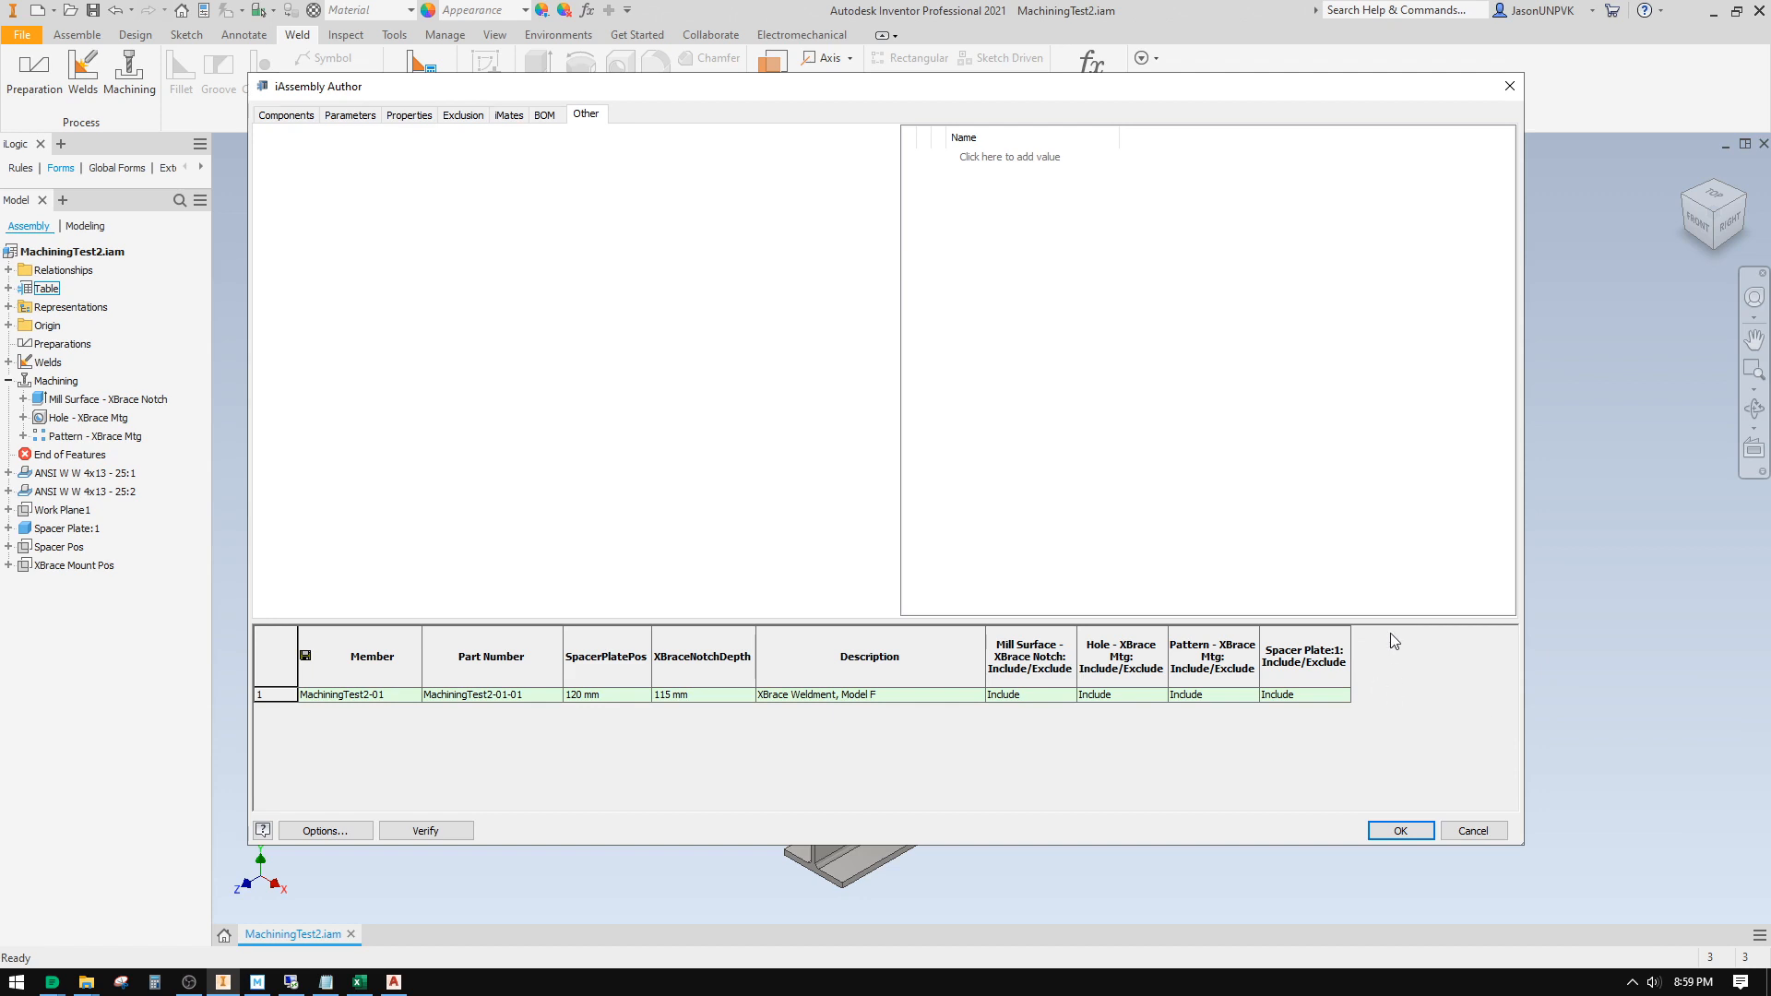
right_click(1335, 669)
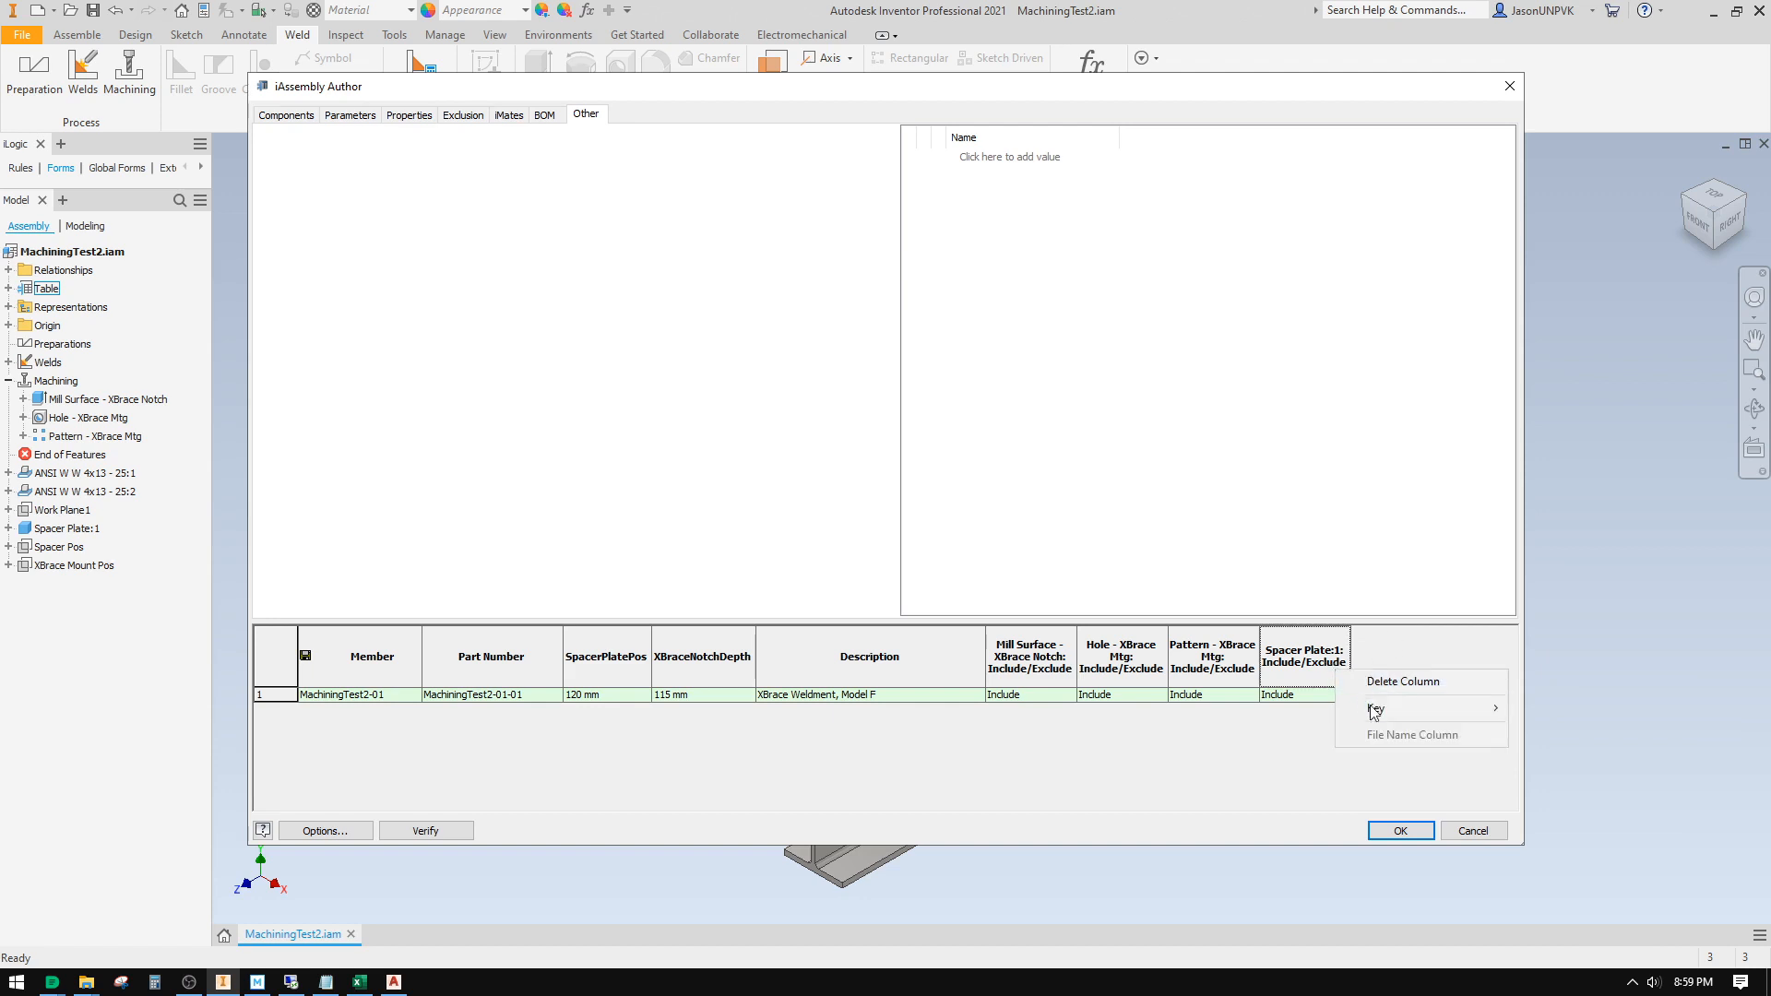
click(1412, 662)
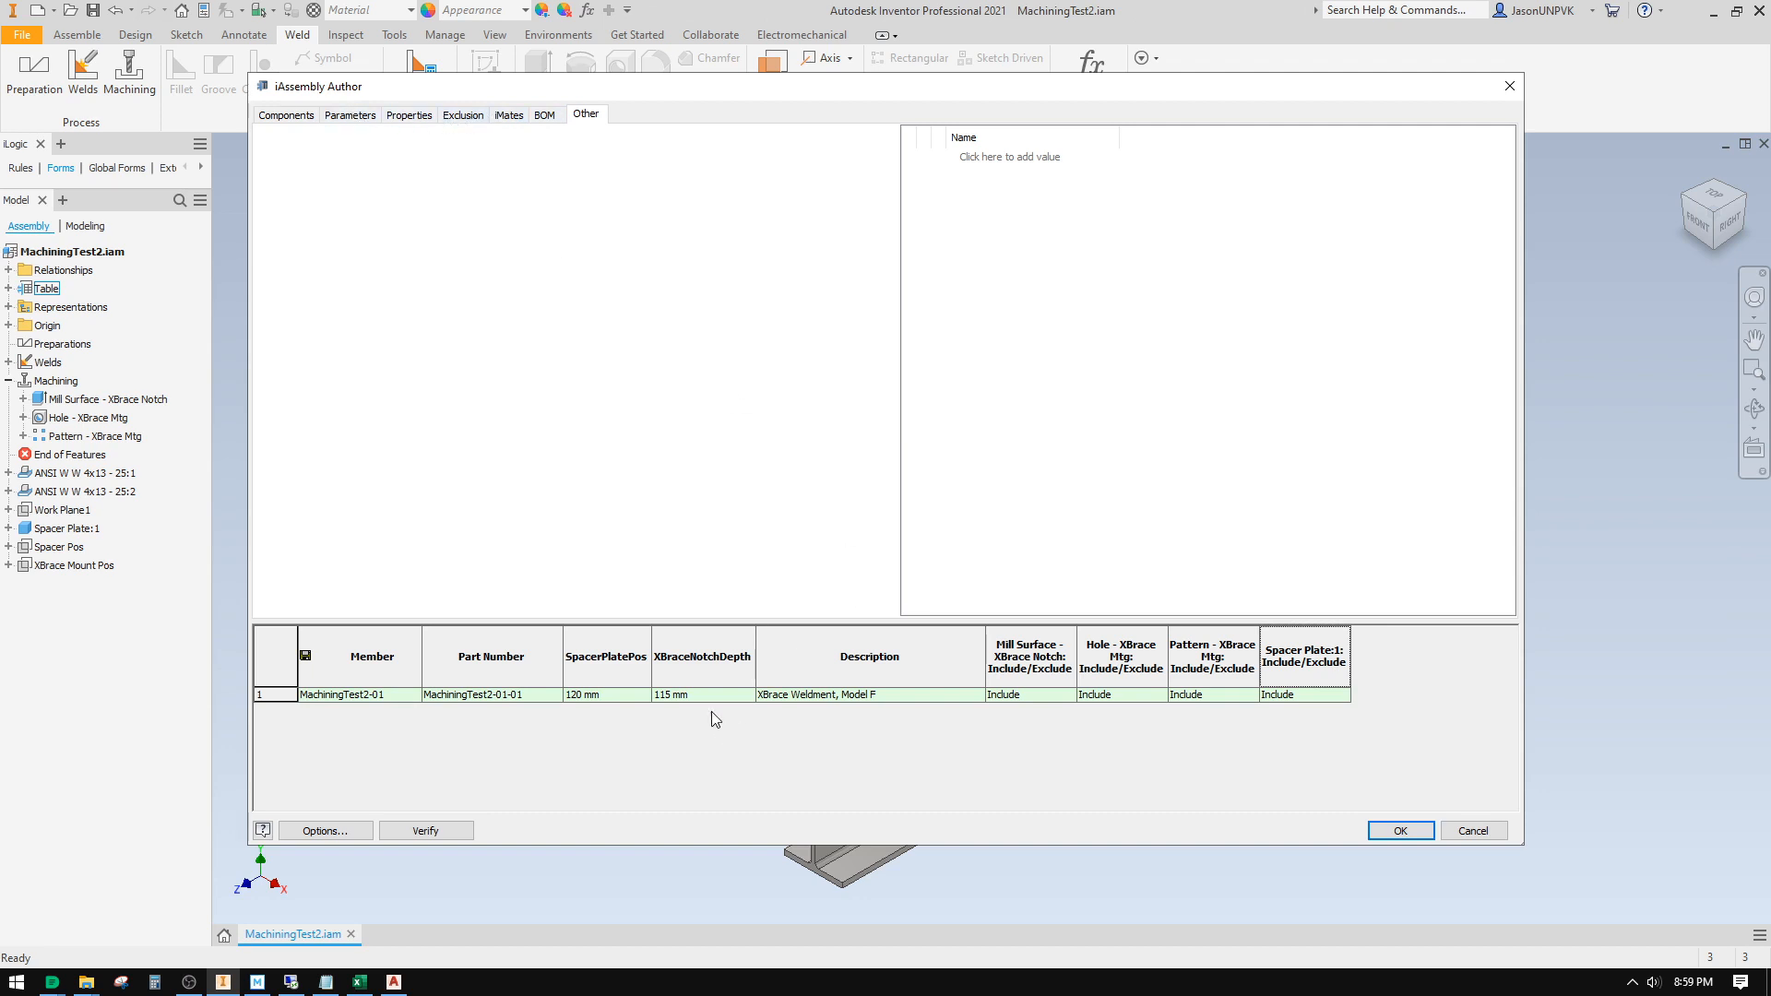
Step: Insert two more member rows below the first row of the iAssembly table
right_click(274, 697)
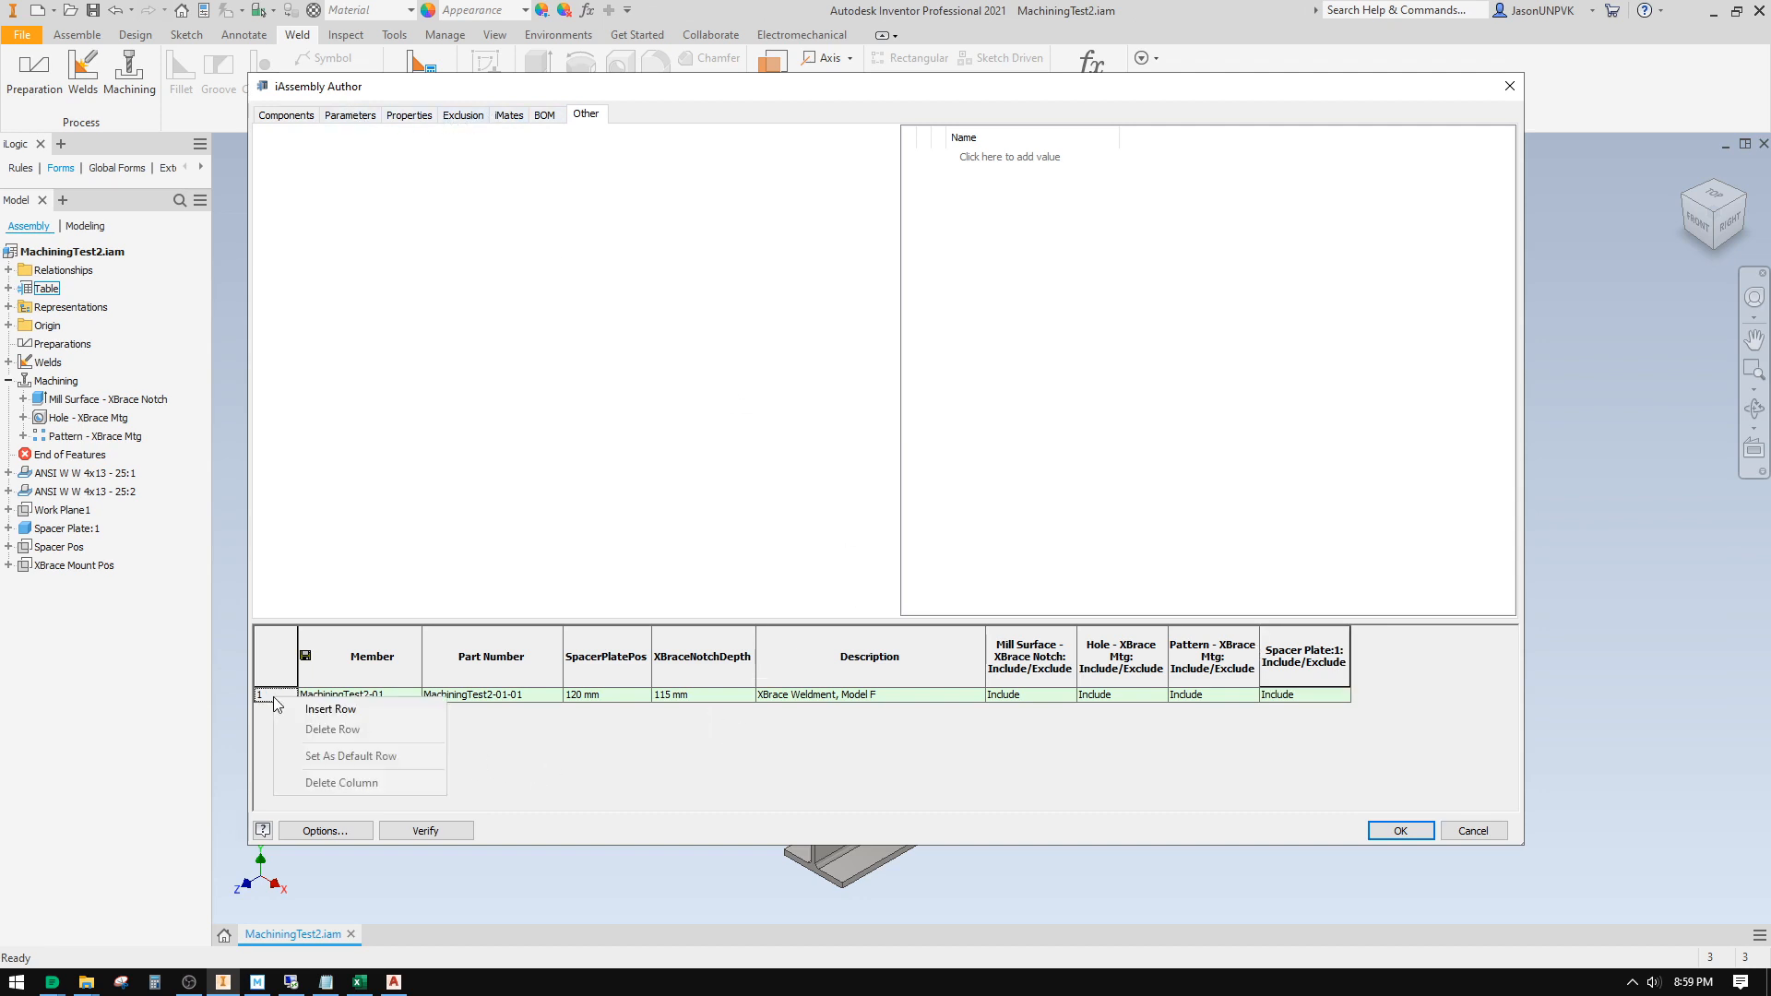
click(320, 710)
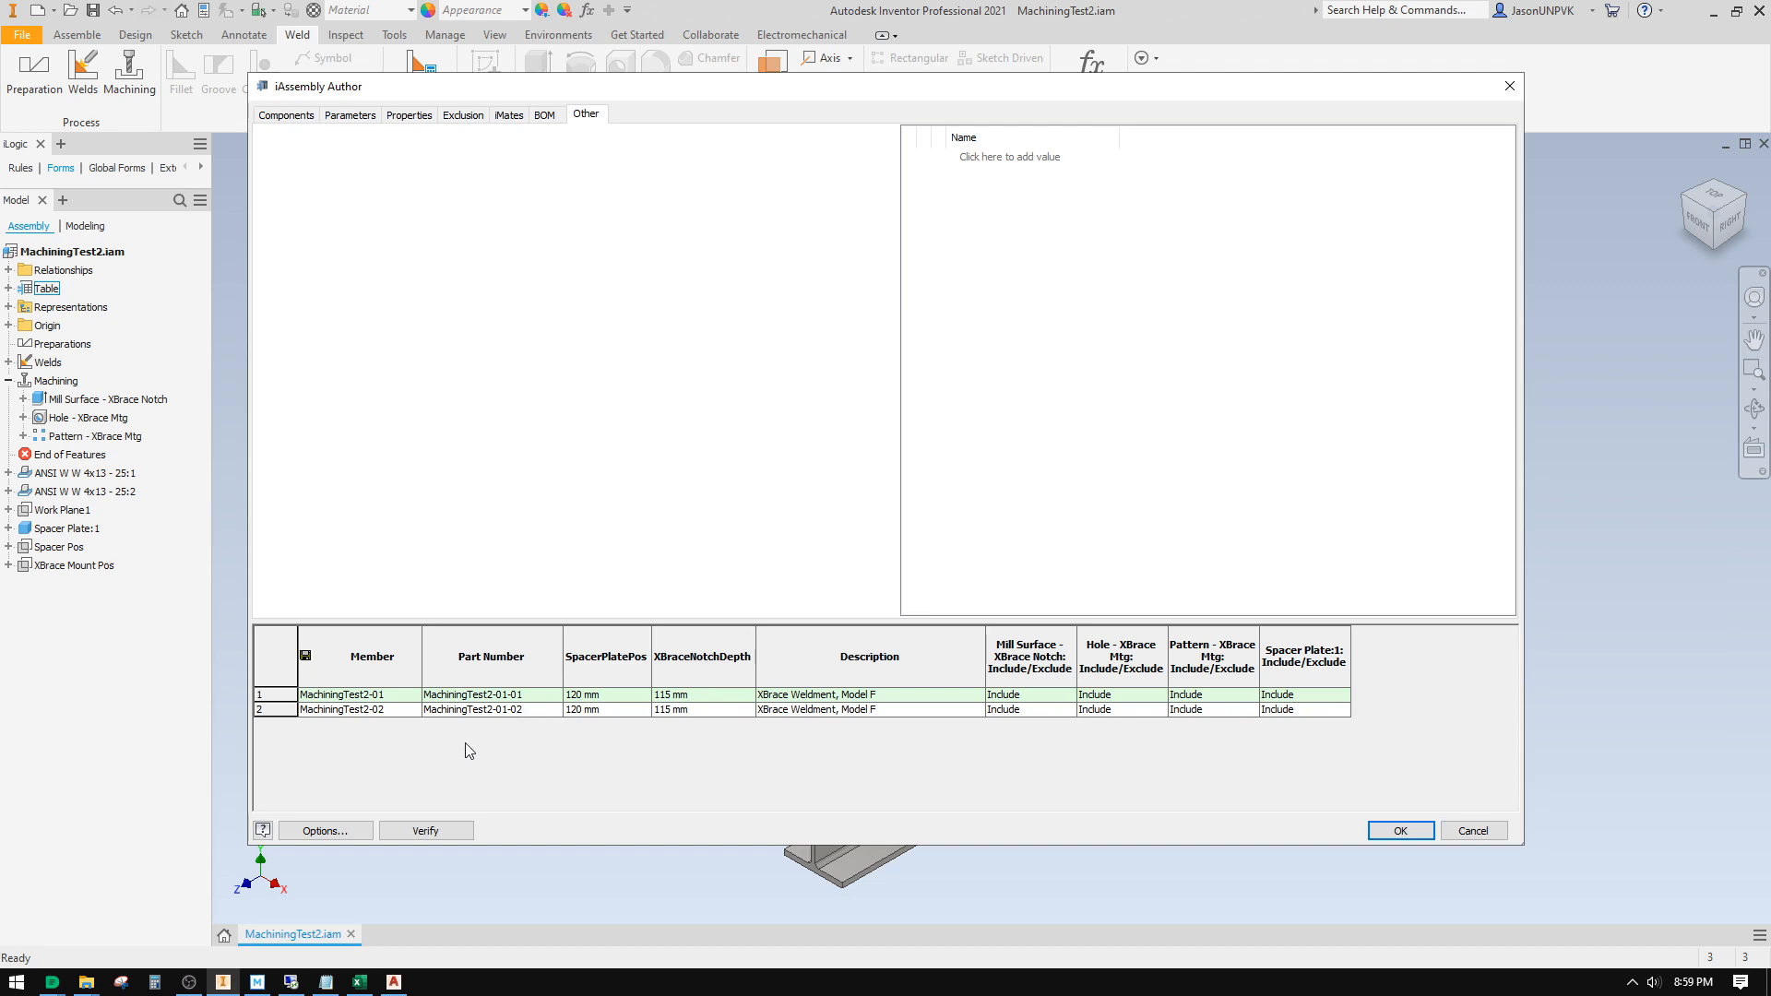
right_click(287, 708)
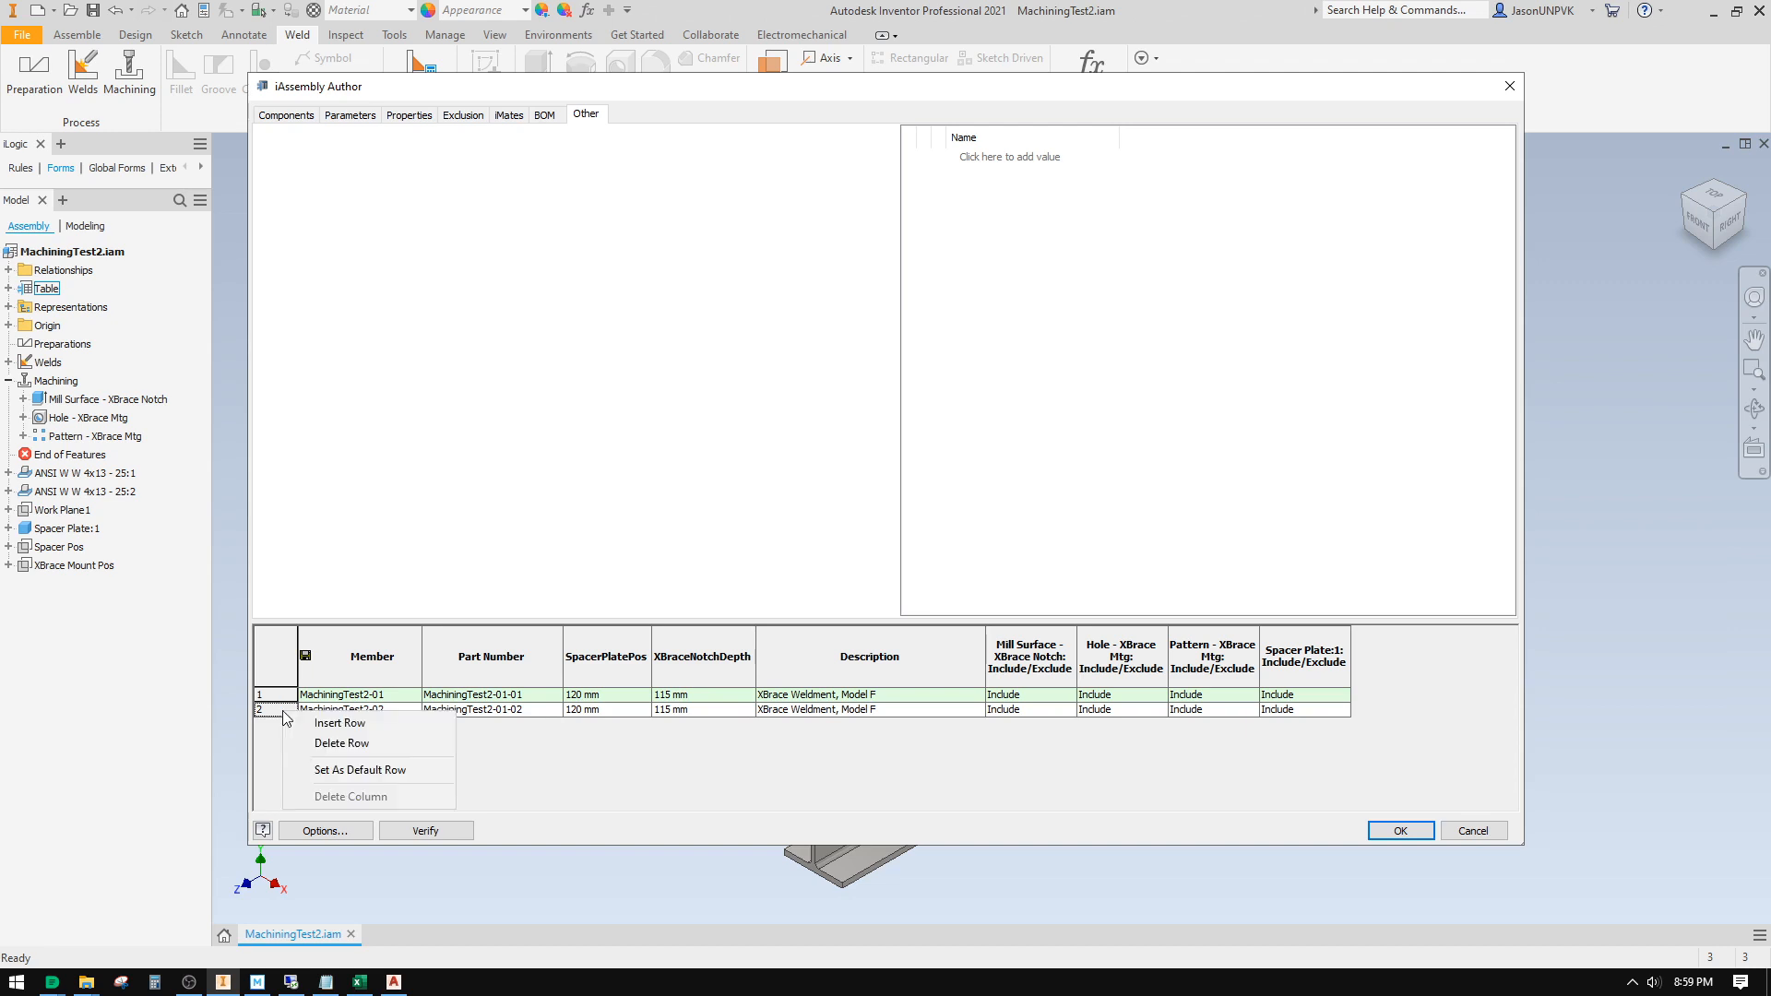
click(322, 725)
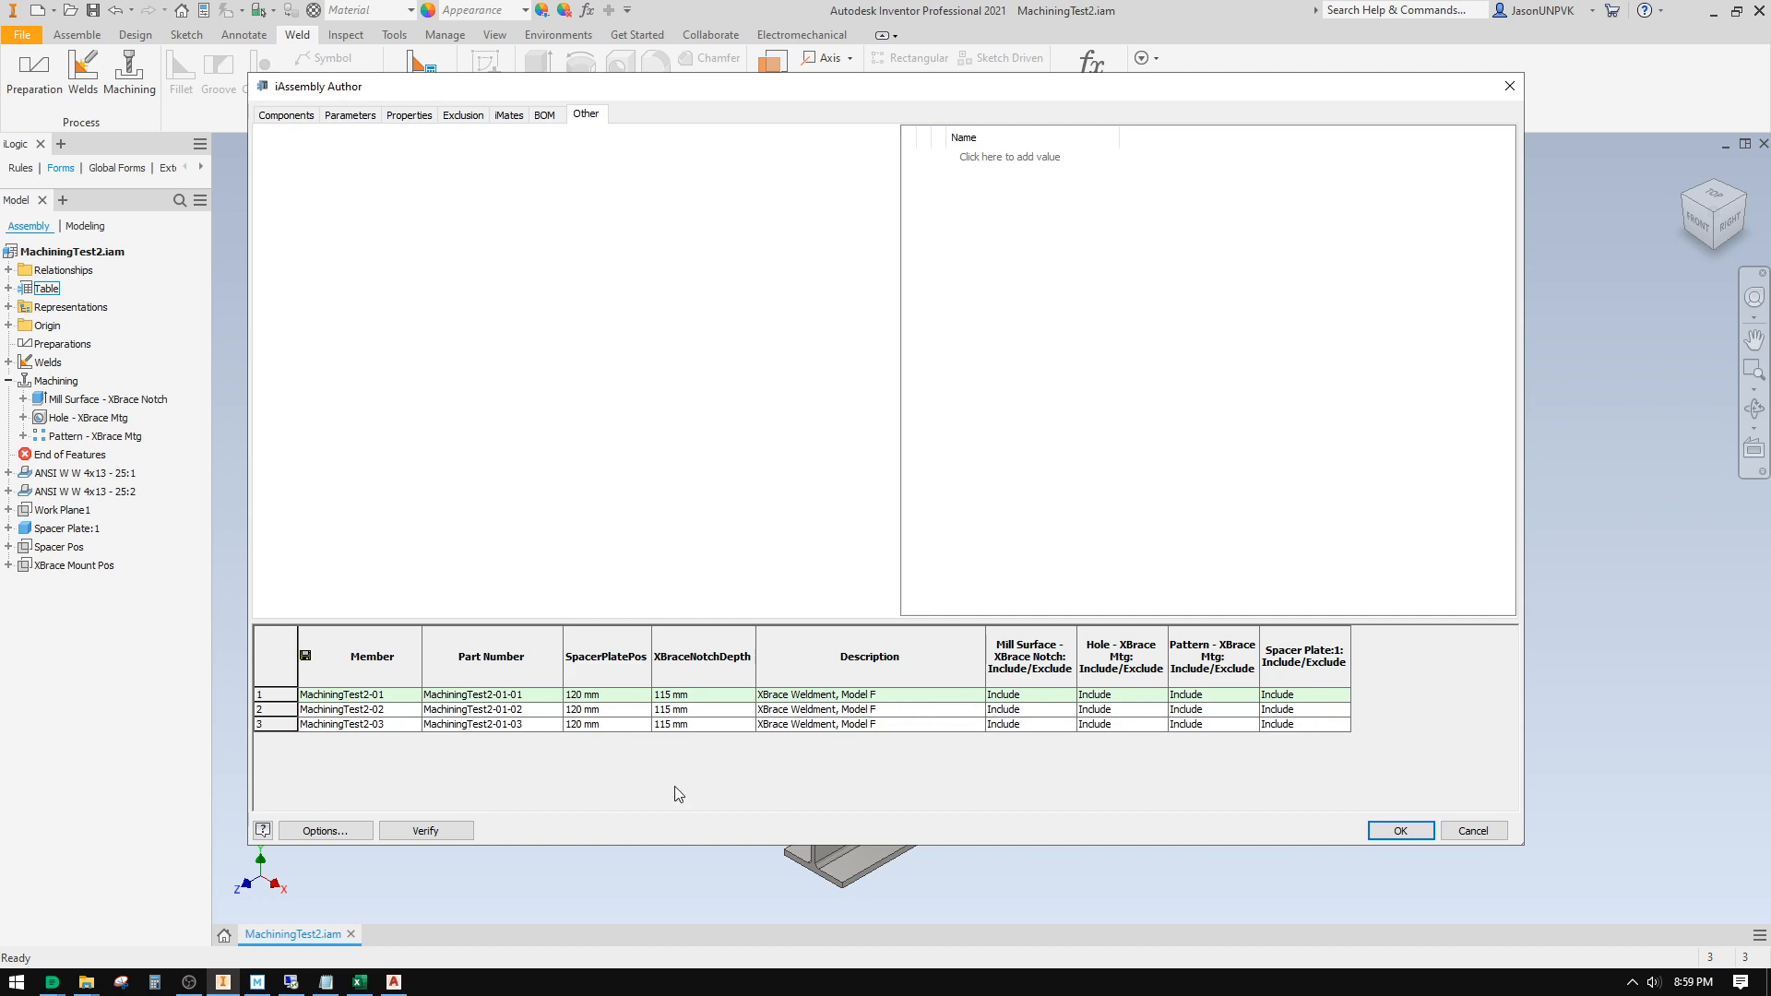
Step: Rename the first two members MachiningTest2-01W and MachiningTest2-01M, accepting the file name change
double_click(397, 696)
click(398, 696)
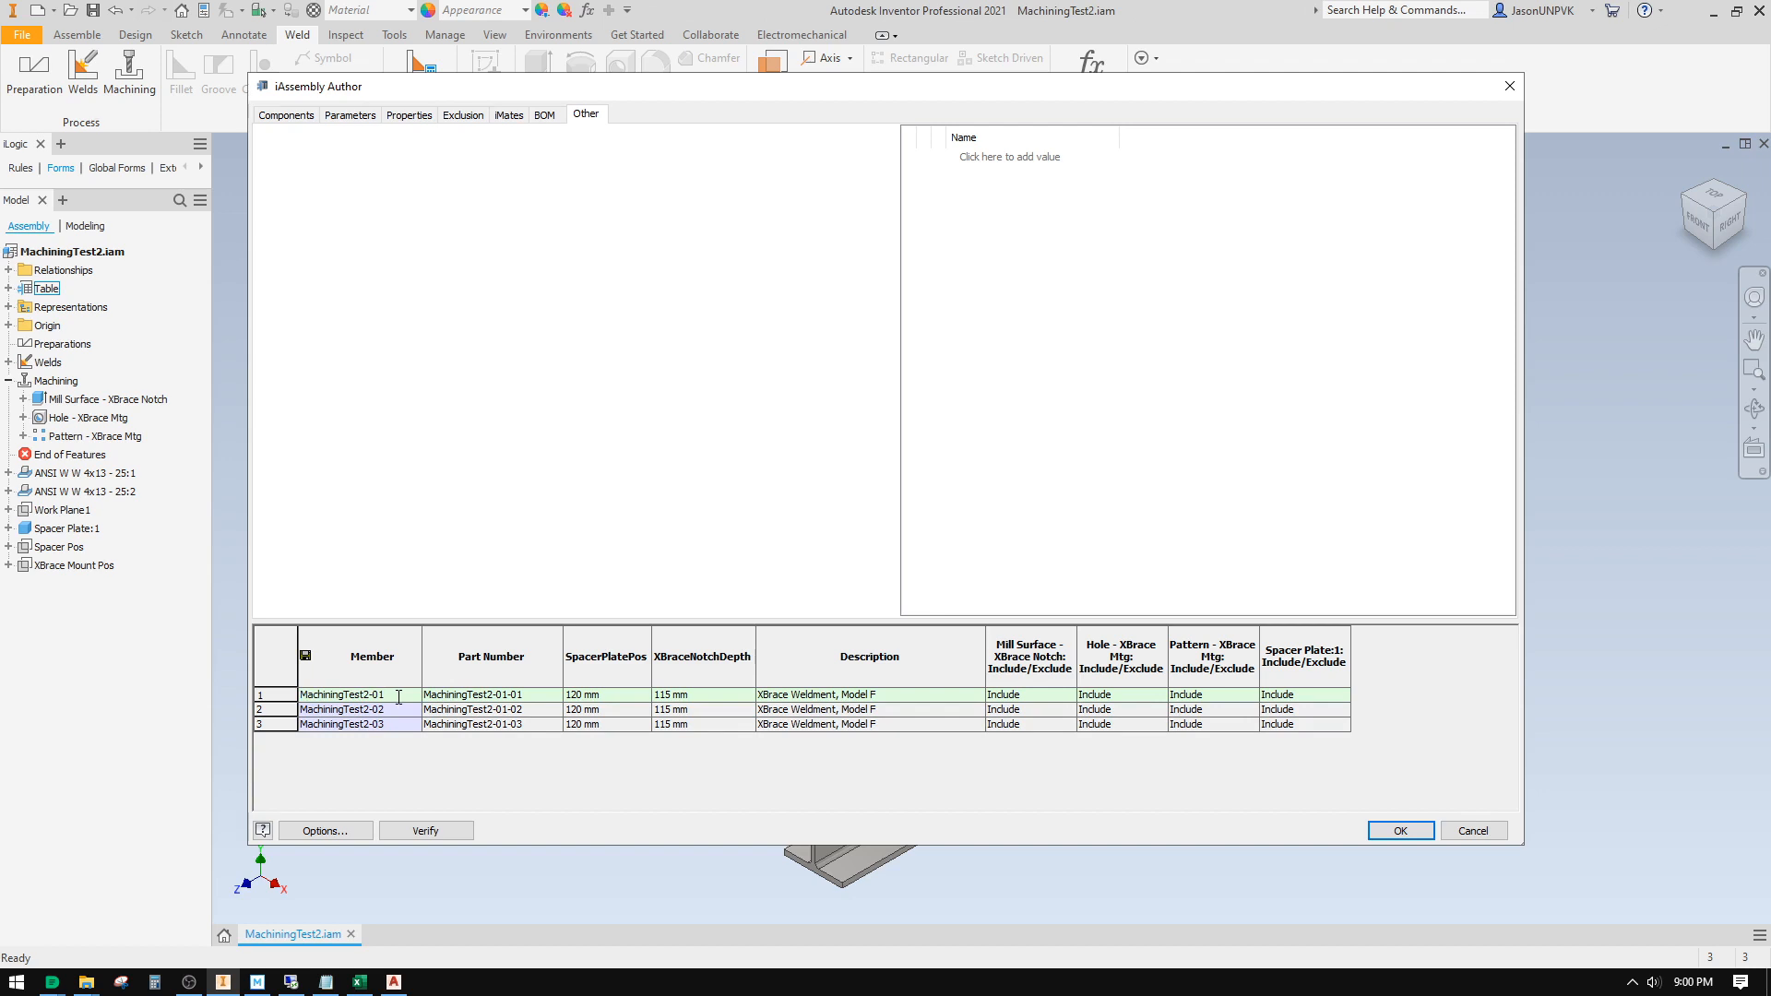
text(W)
key(BackSpace)
text(W)
click(482, 705)
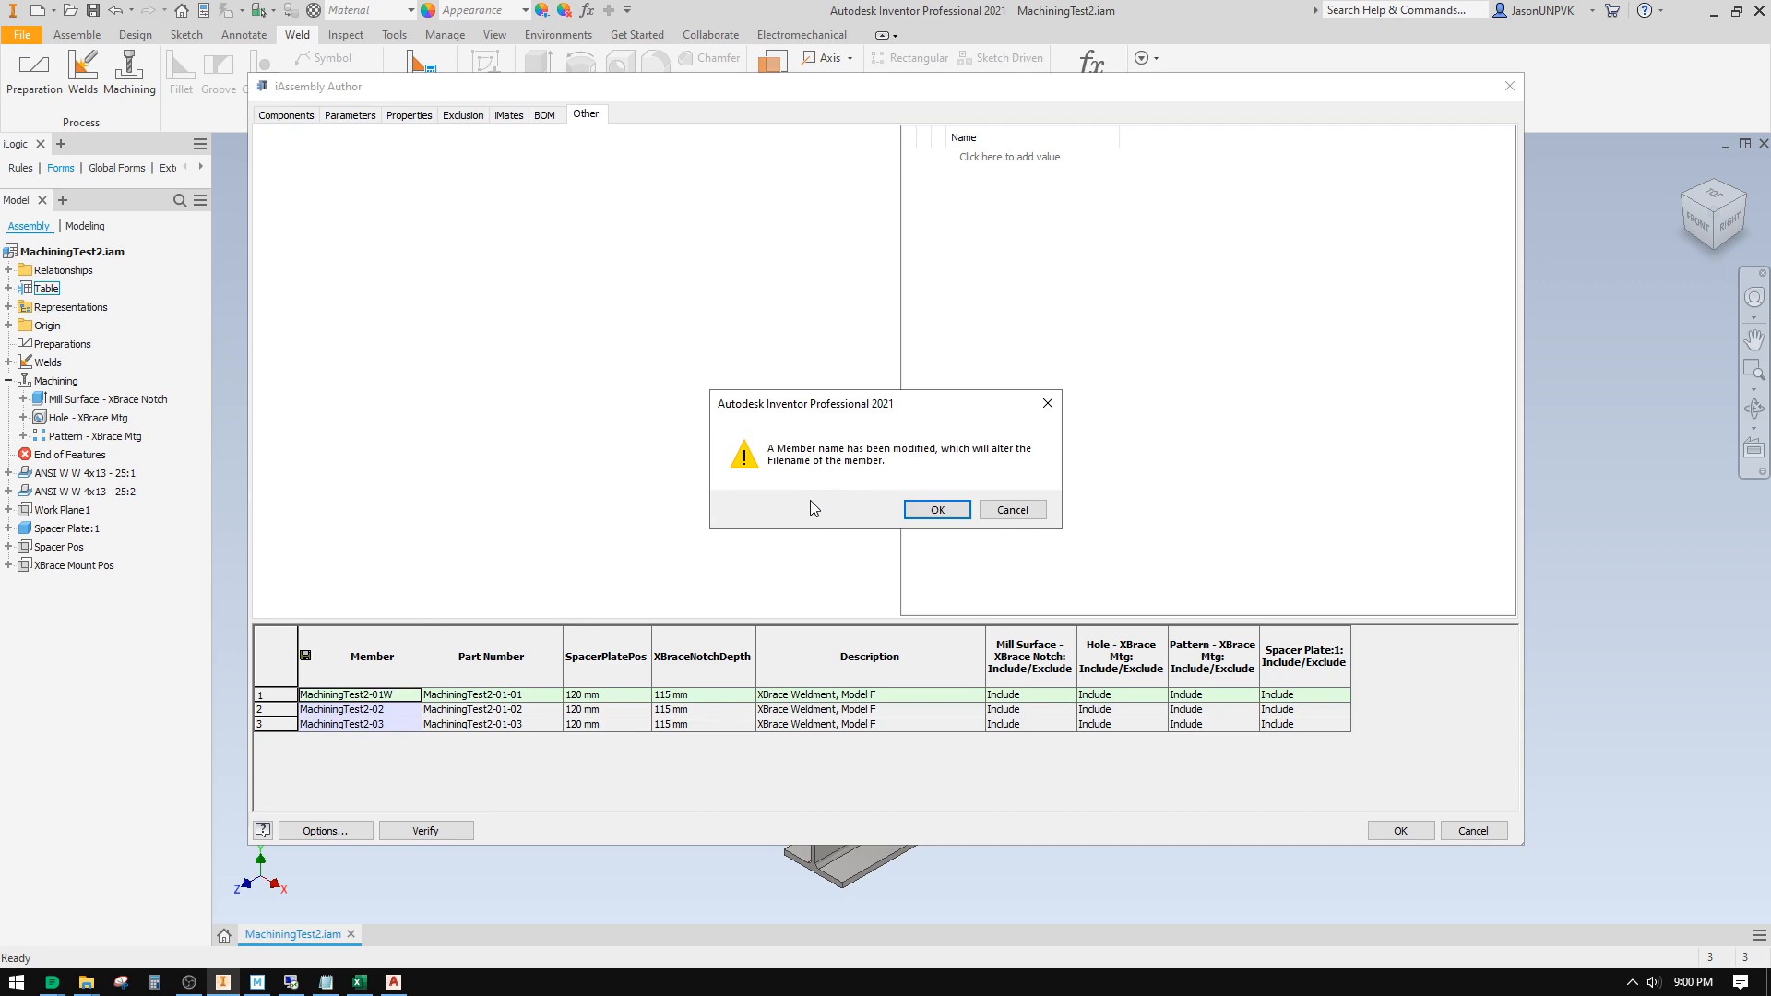
click(934, 512)
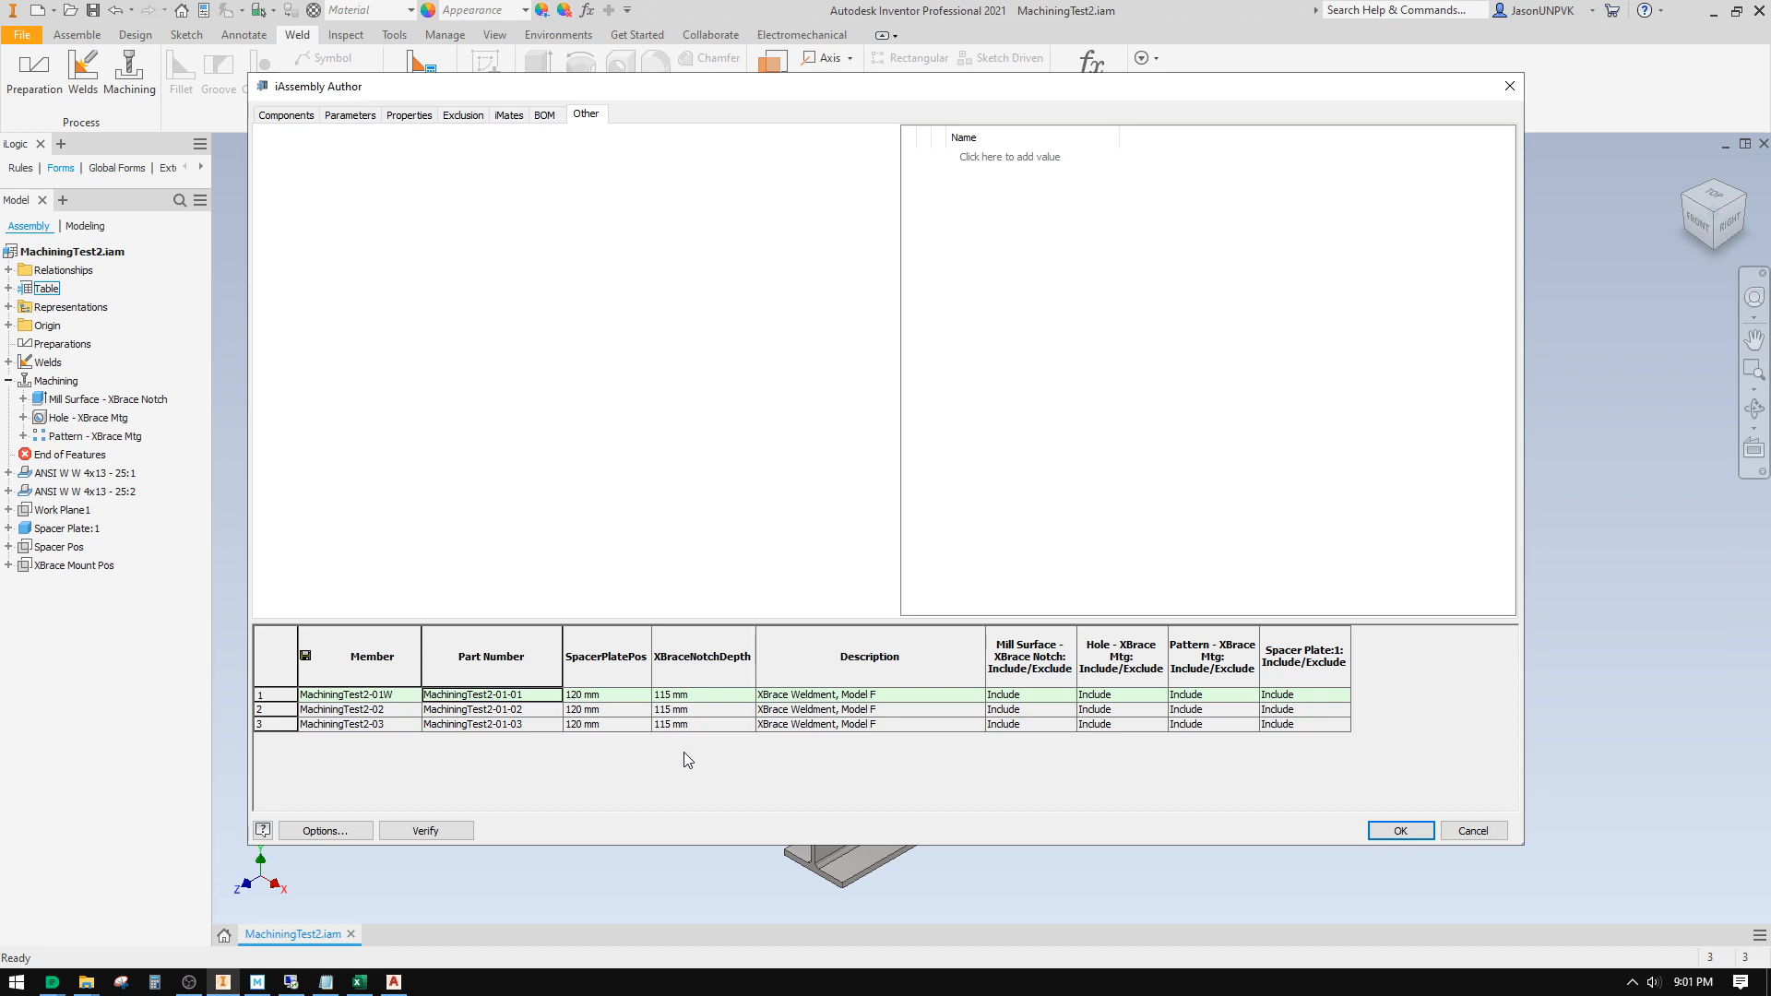
click(395, 711)
drag(391, 711, 379, 710)
text(1M)
Step: Set the part number of both the 01W and 01M members to MachiningTest2-01
click(548, 697)
click(550, 694)
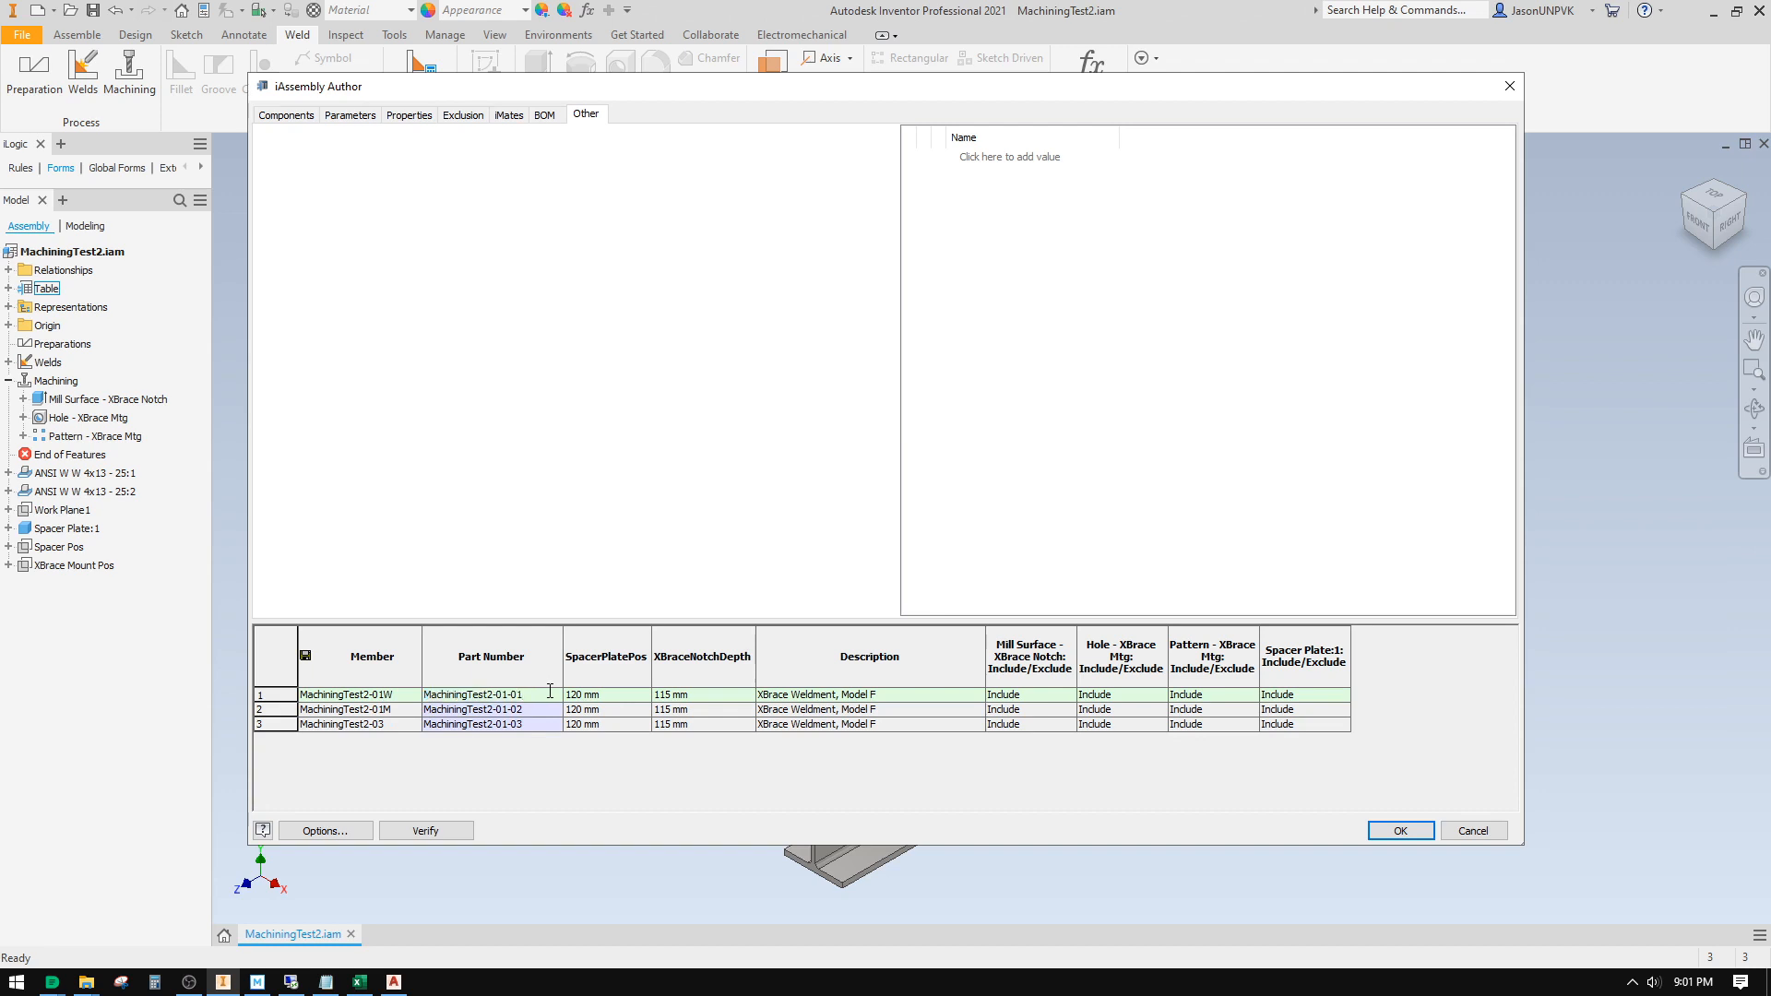
key(BackSpace)
key(BackSpace)
click(544, 711)
click(545, 711)
key(BackSpace)
click(539, 726)
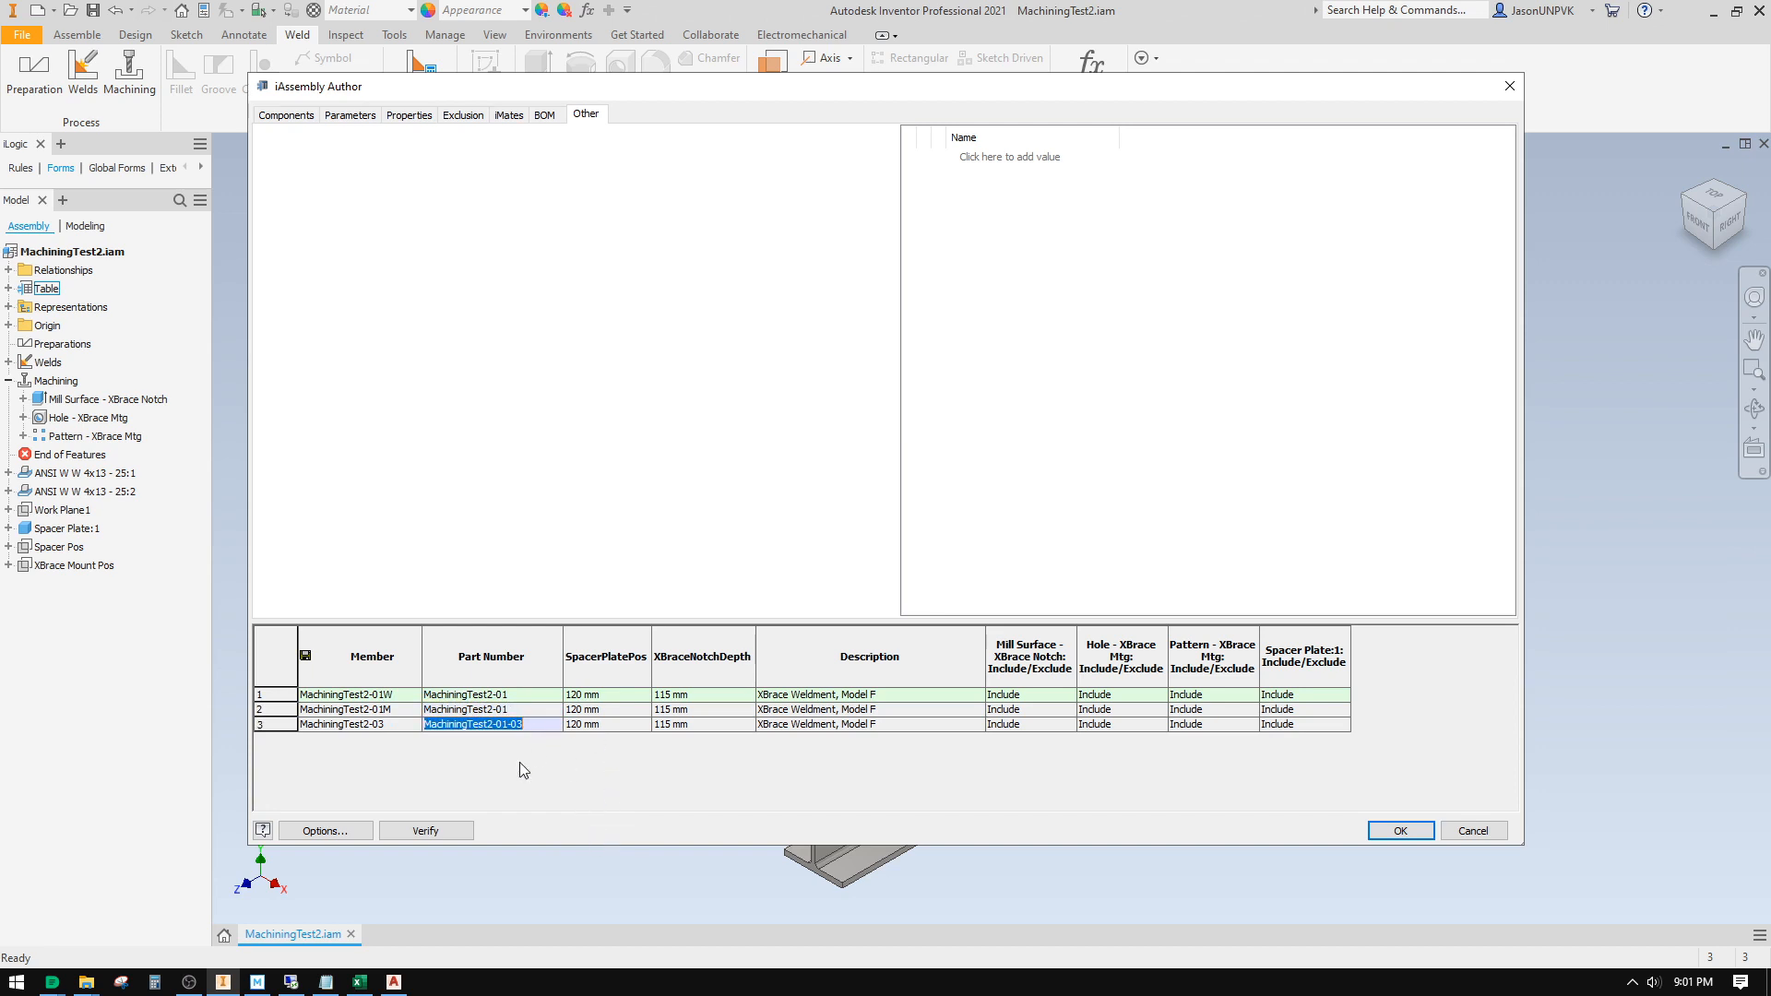
click(514, 697)
click(522, 712)
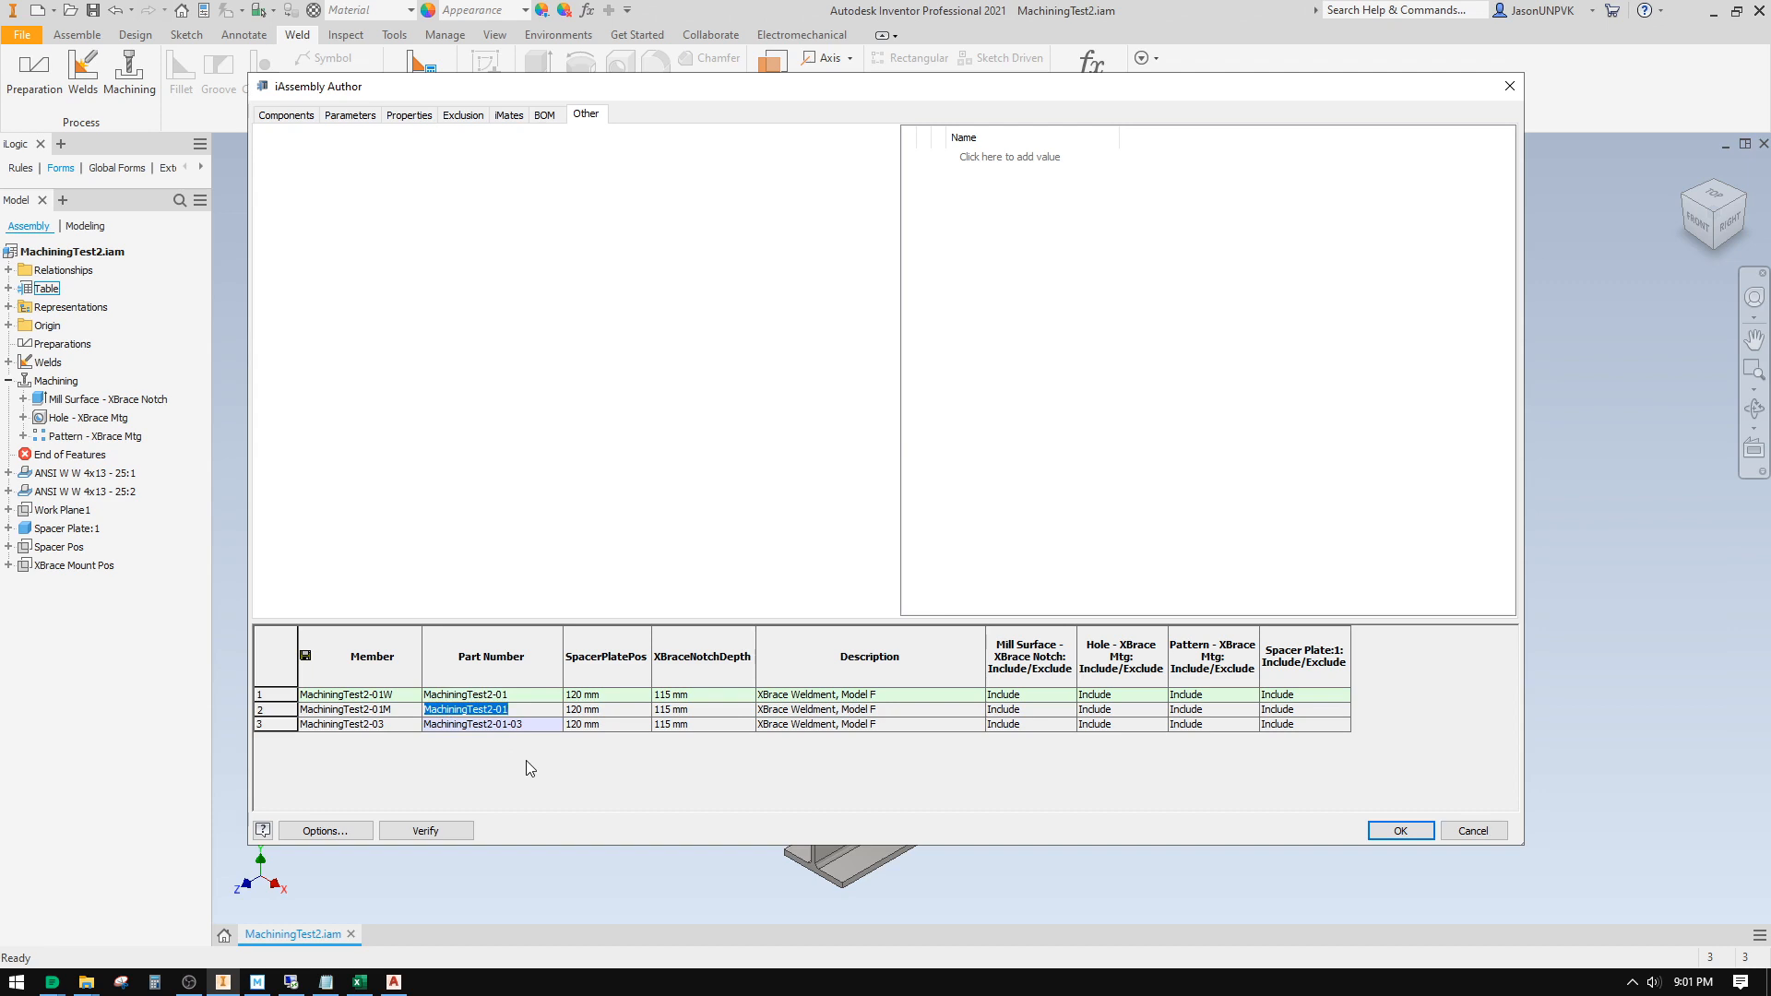
click(404, 695)
click(406, 710)
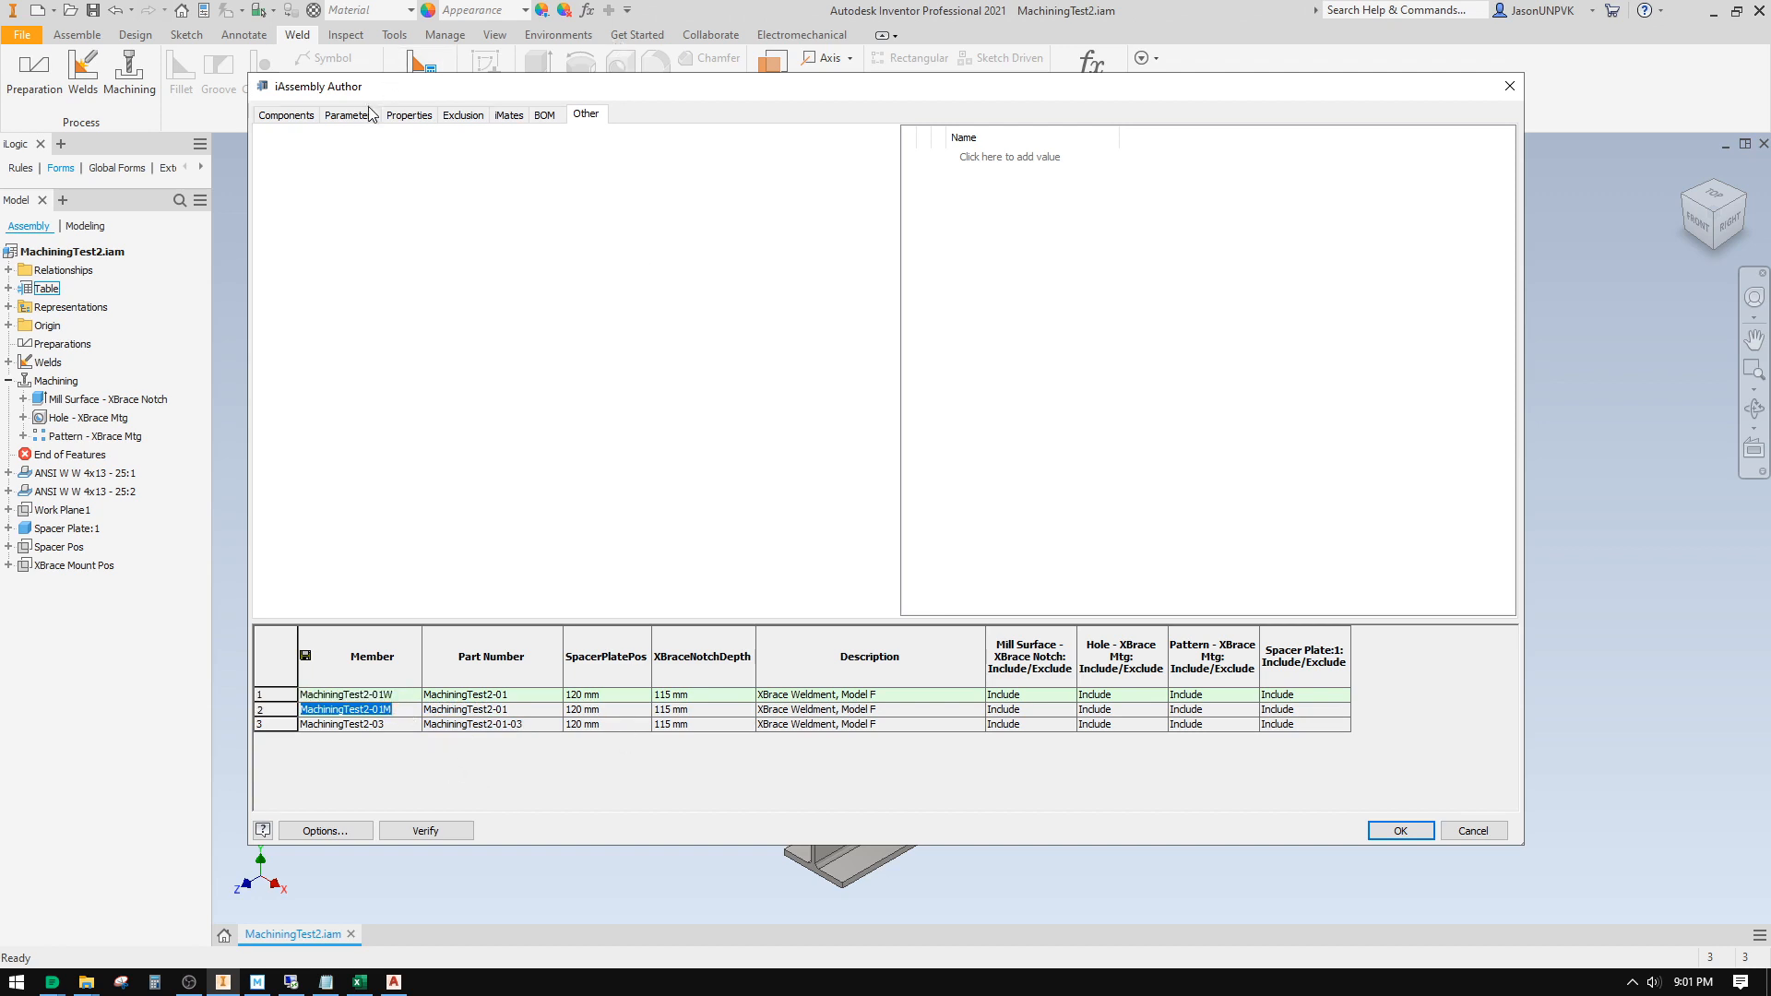
Step: Add the Project property to the table as a column and widen that column
click(403, 120)
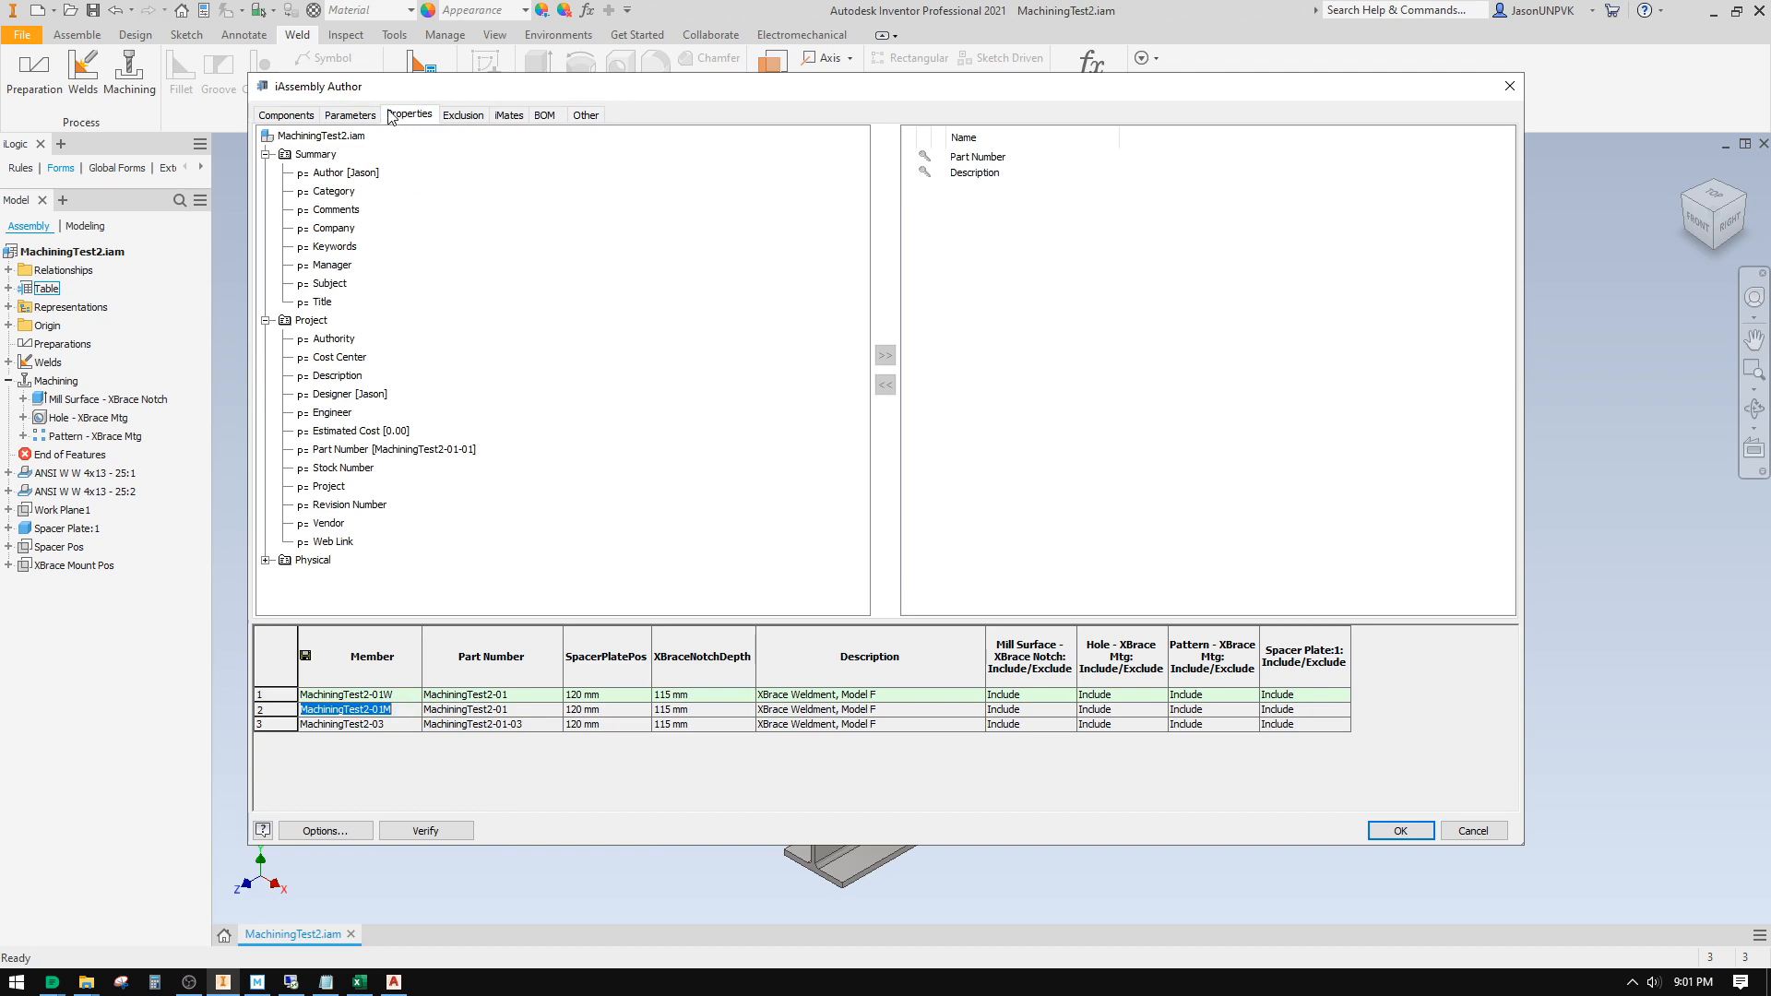
click(266, 560)
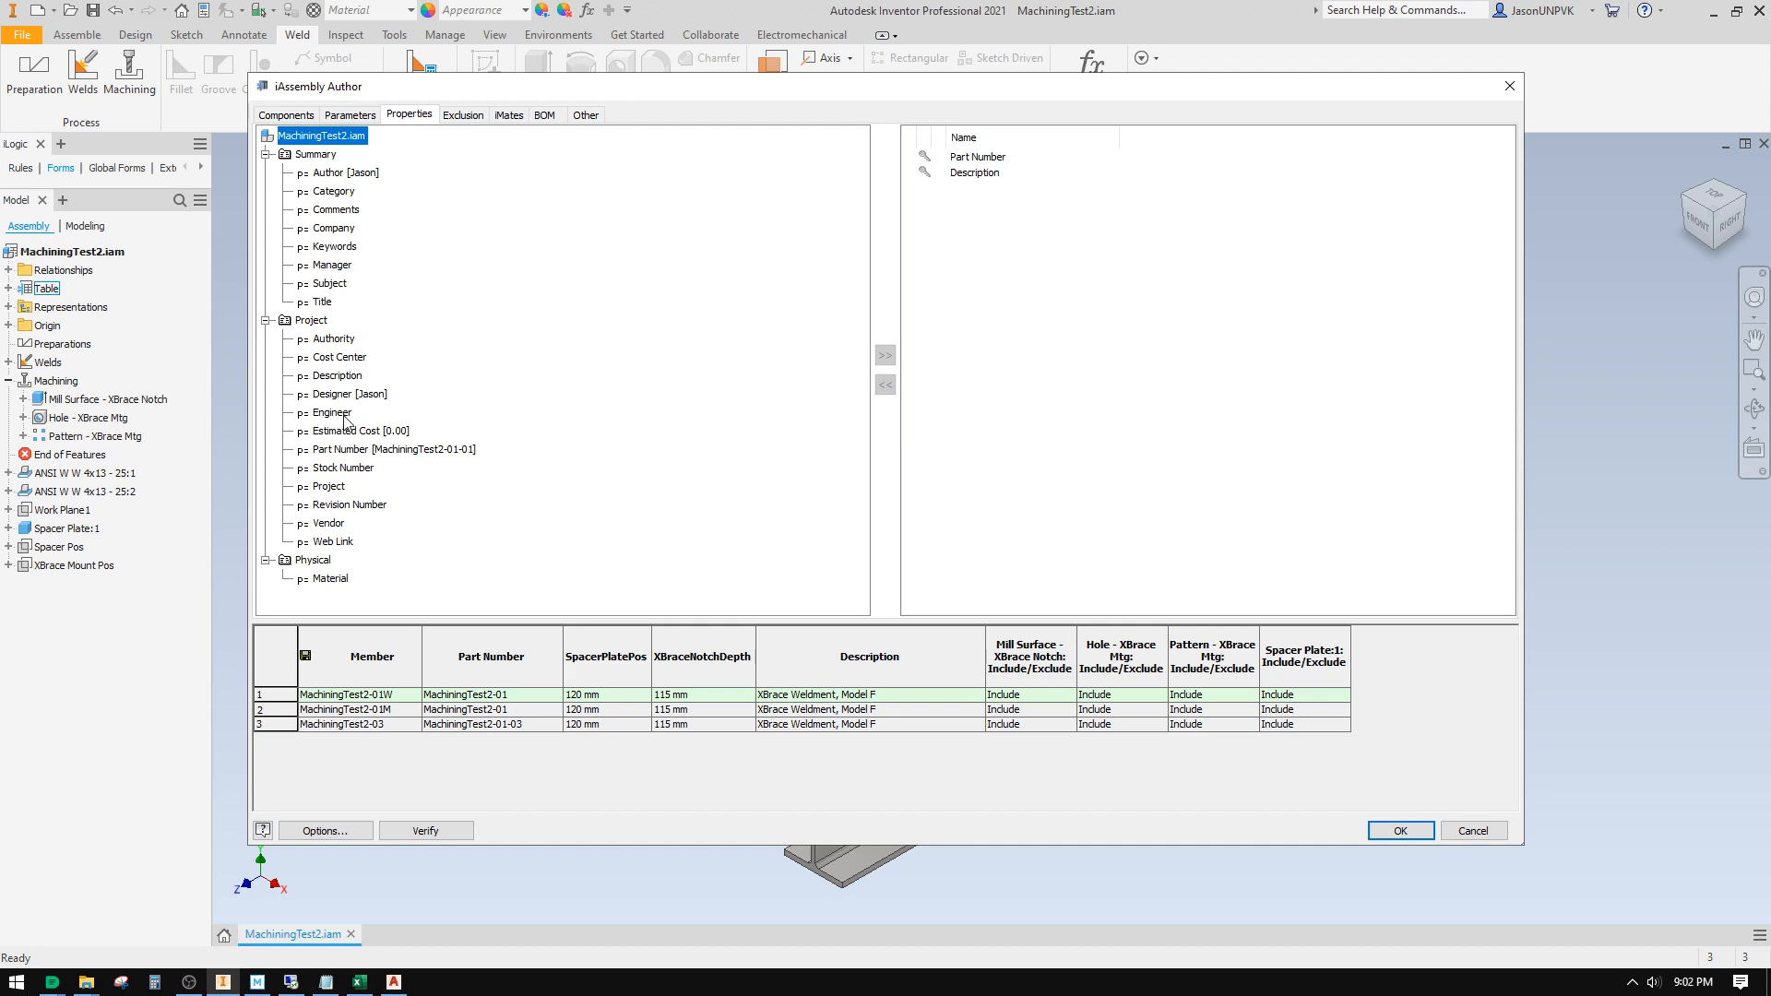
double_click(328, 487)
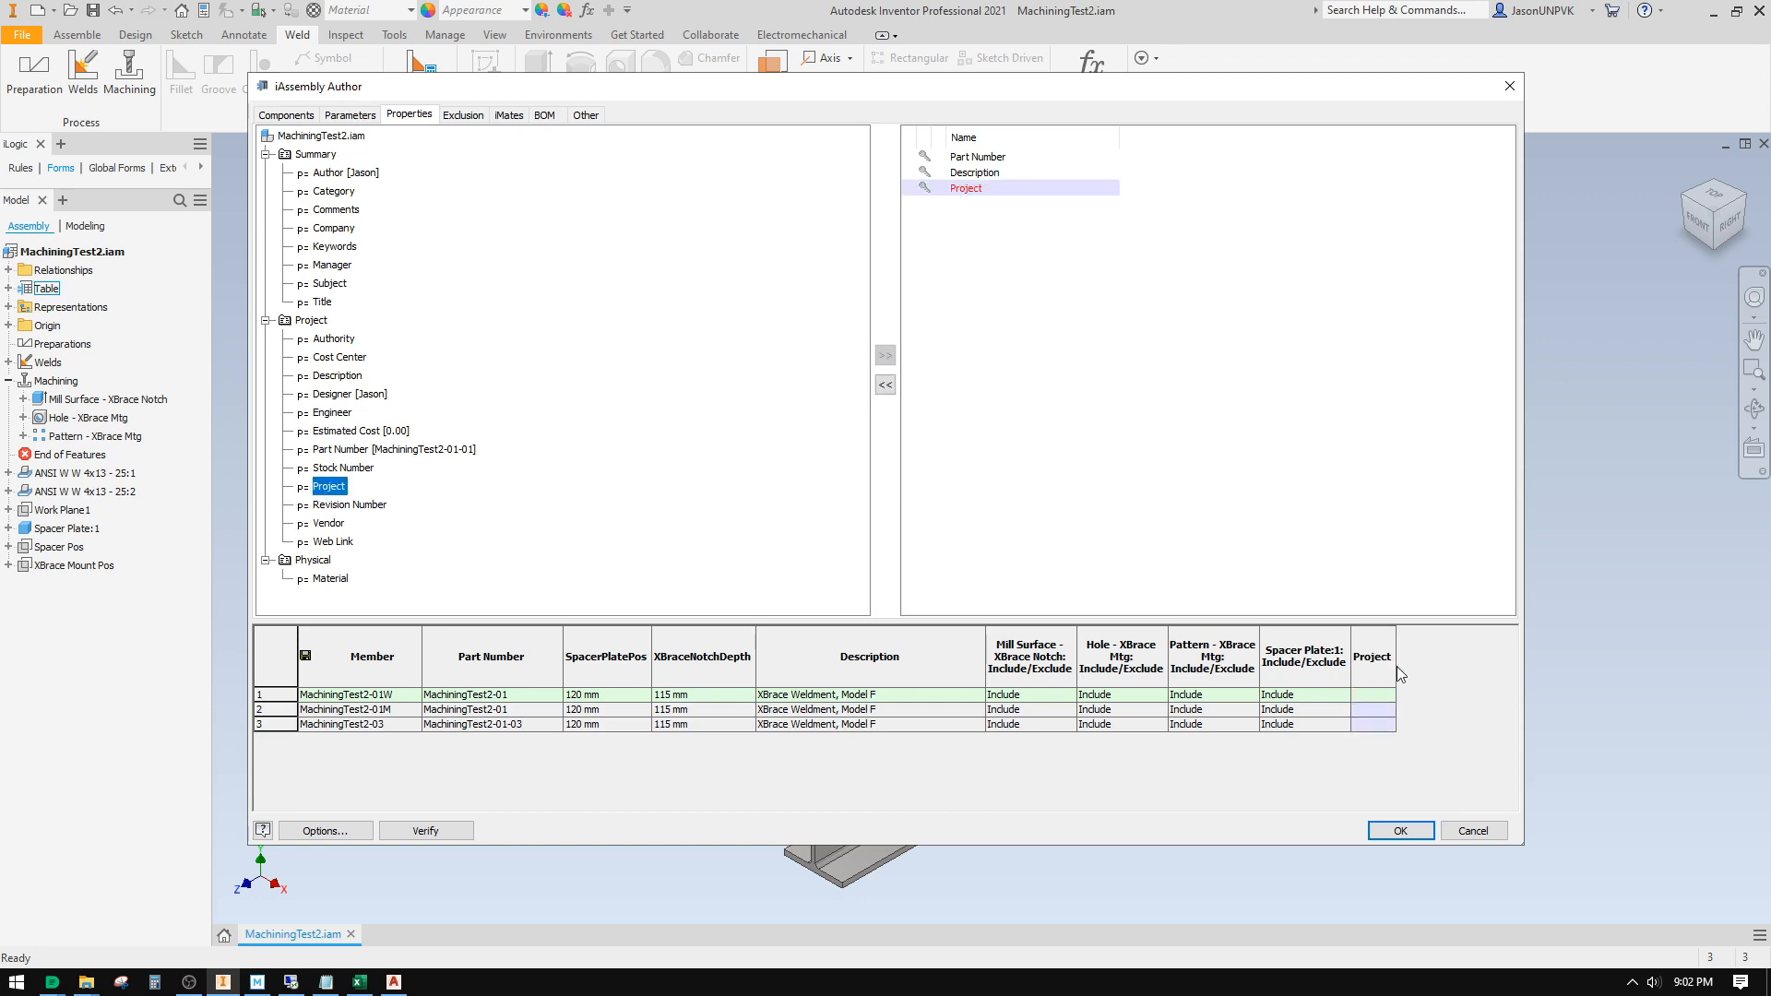
drag(1396, 664, 1483, 666)
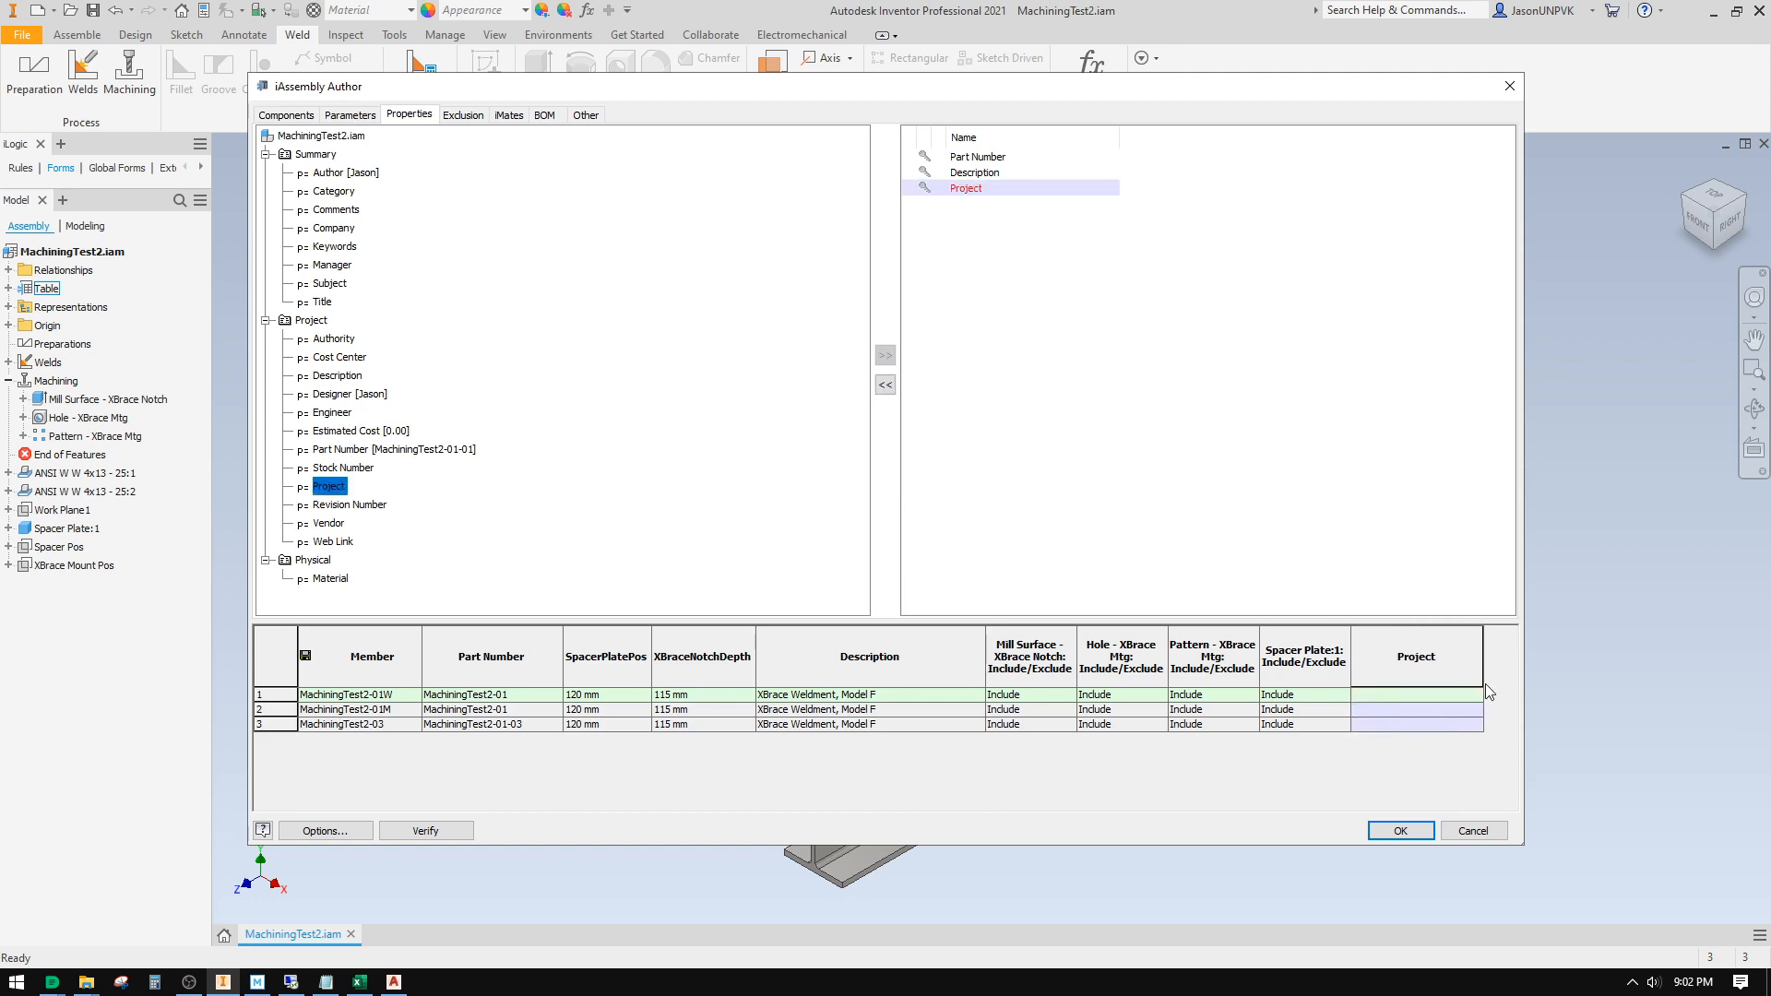
Step: Enter "Weld" as the Project value for the 01W member and "Machine" for the 01M member
click(1392, 695)
key(Return)
key(Down)
text(Machine)
key(Return)
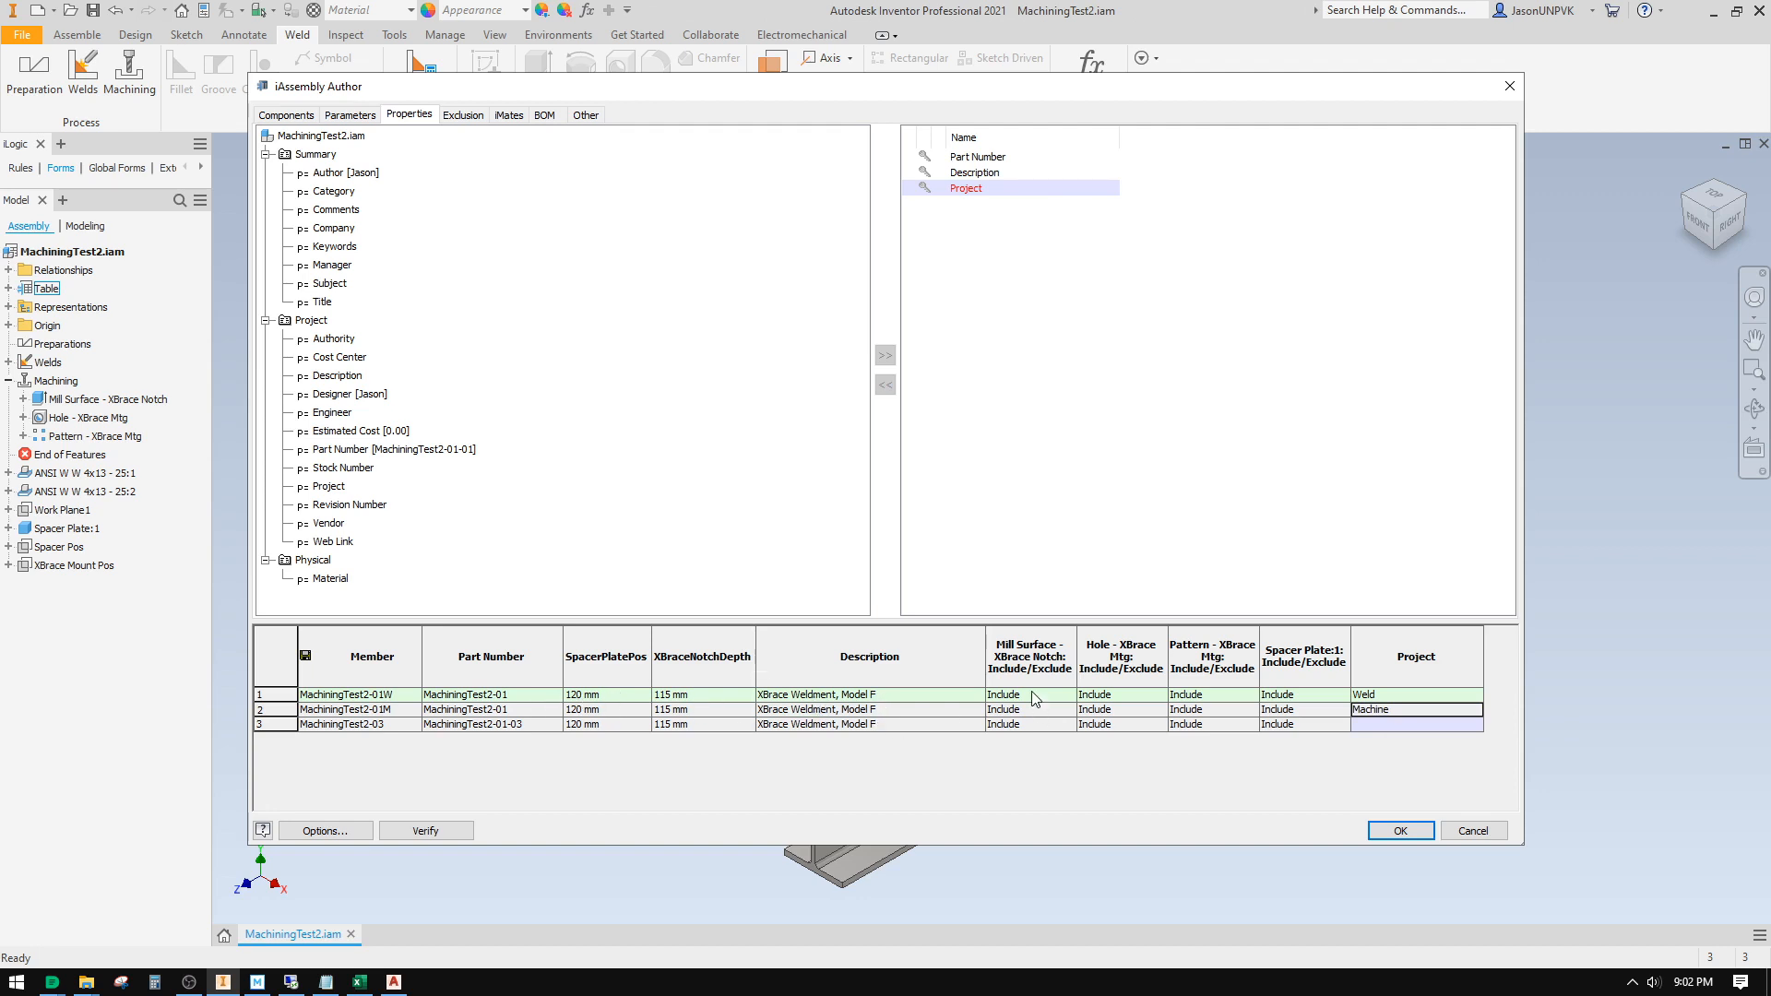
Step: Exclude the Mill Surface - XBrace Notch, Hole - XBrace Mtg and Pattern - XBrace Mtg features from the MachiningTest2-01W member
click(965, 698)
key(Tab)
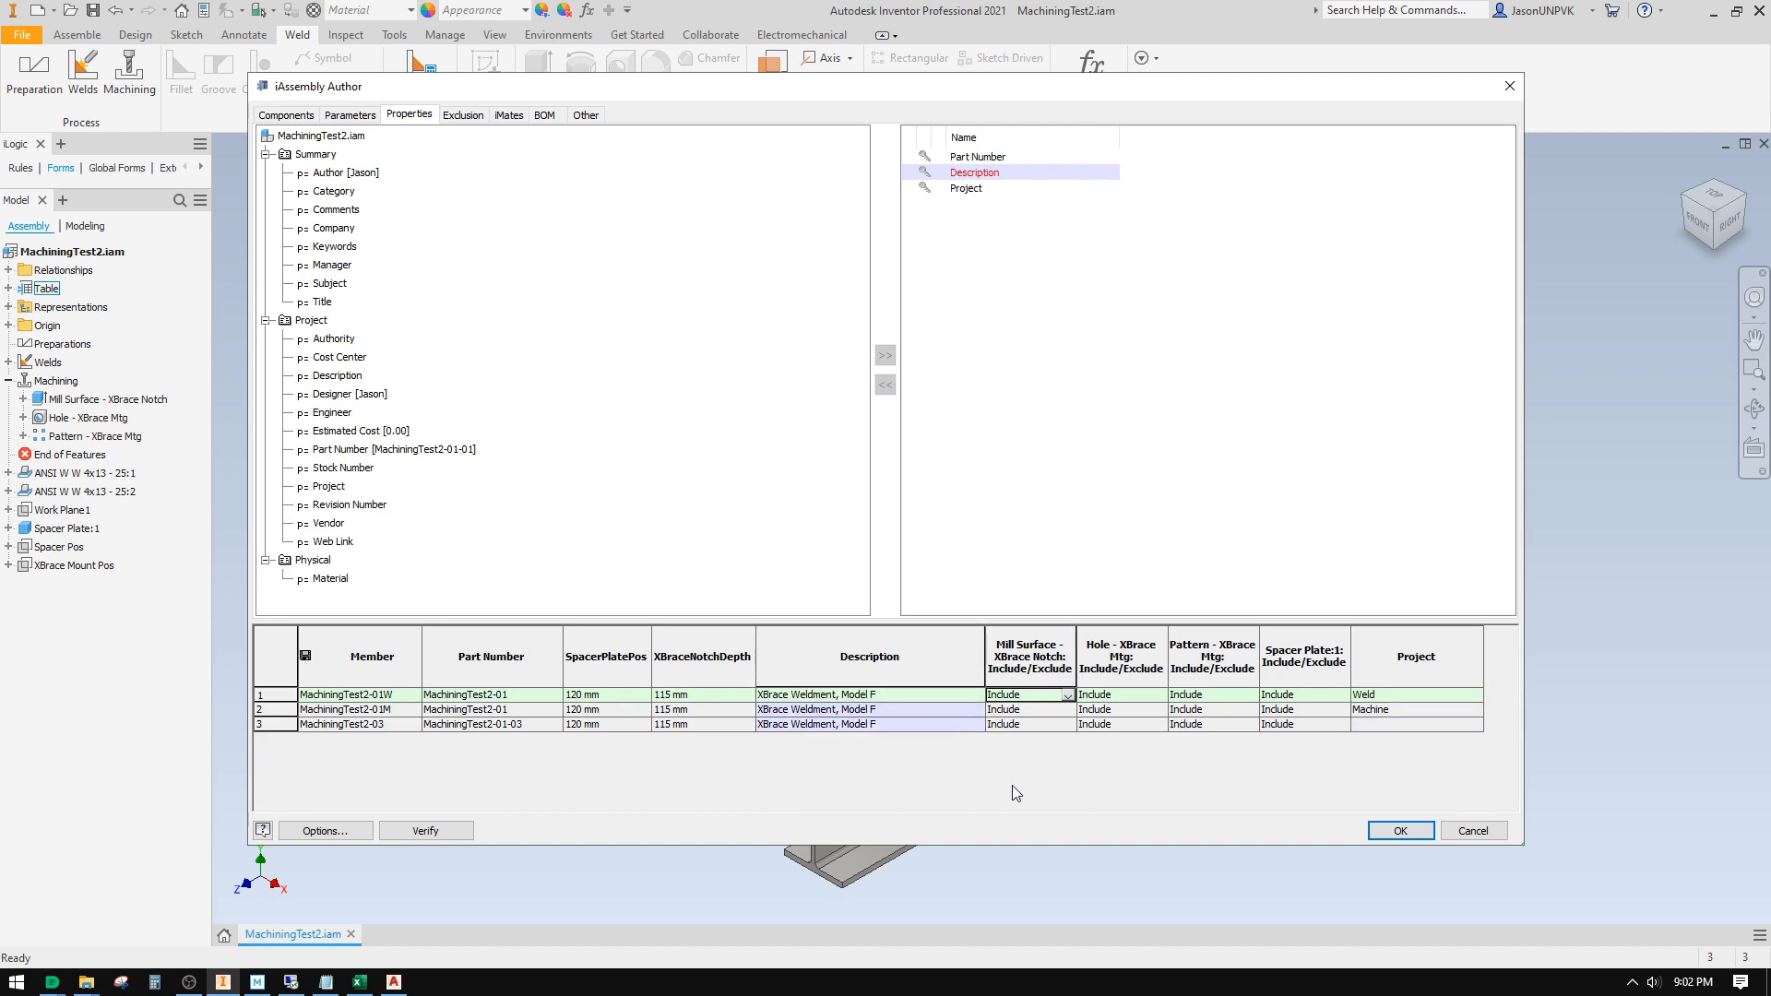
text(Ex)
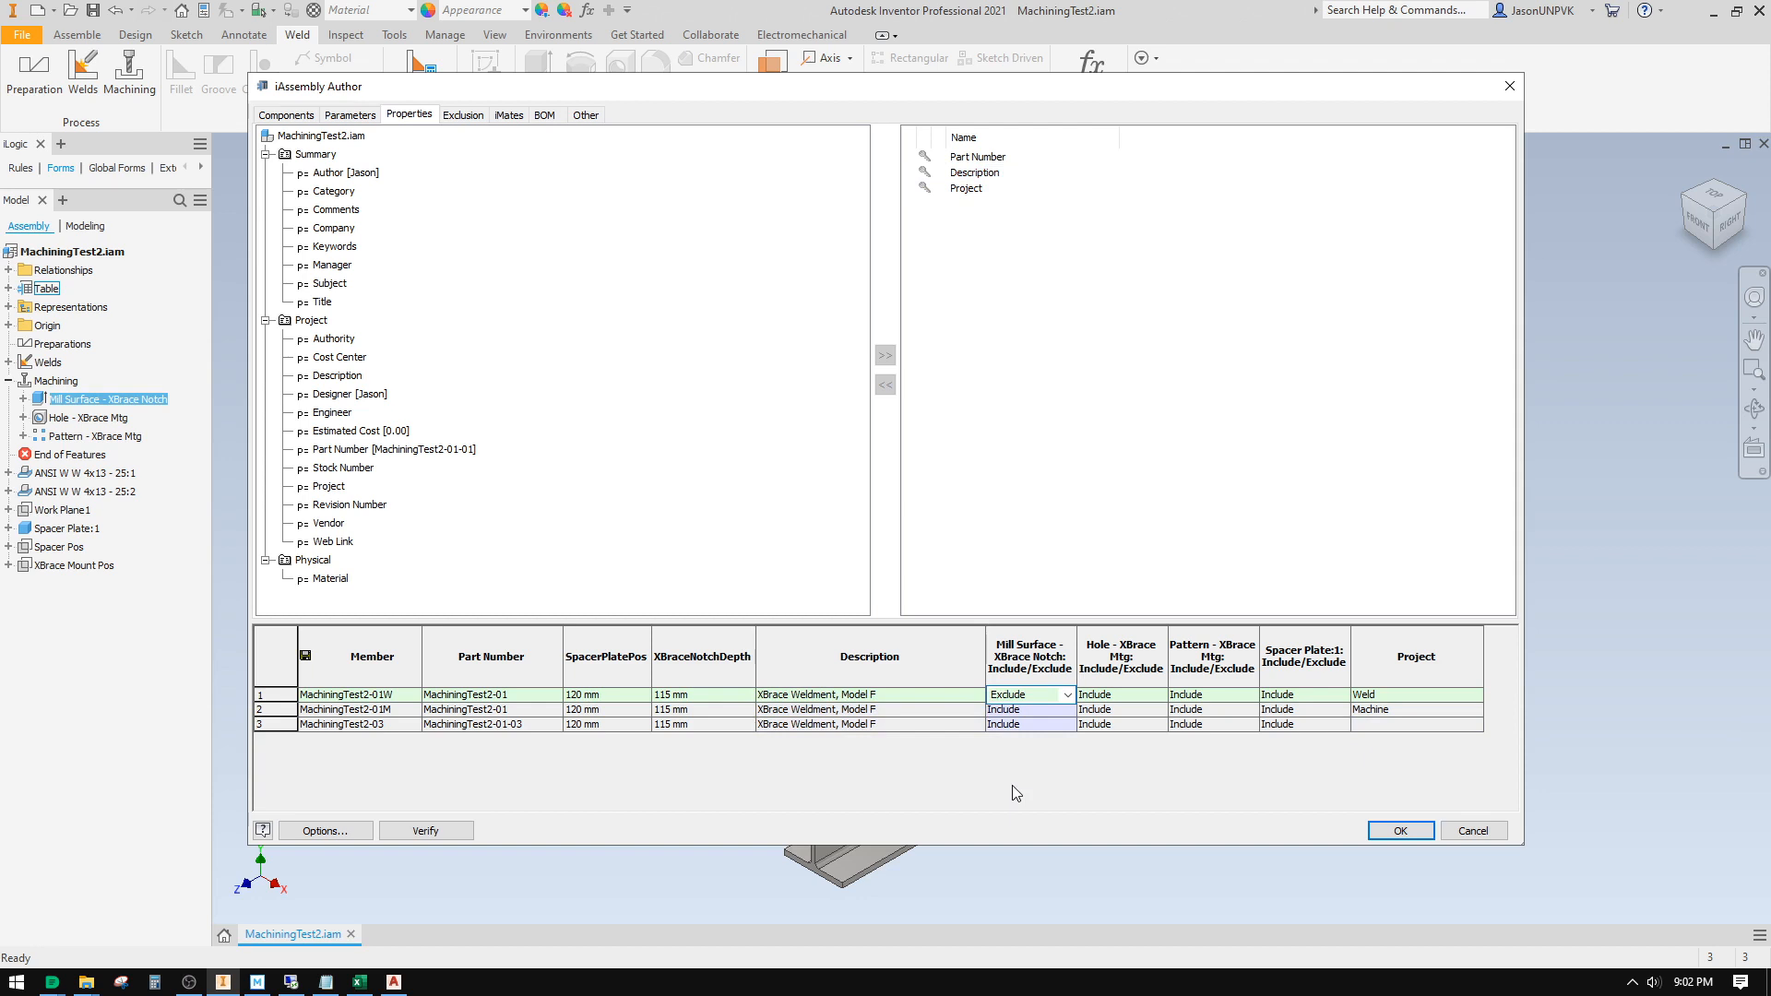
key(Tab)
text(E)
key(Tab)
text(E)
key(Tab)
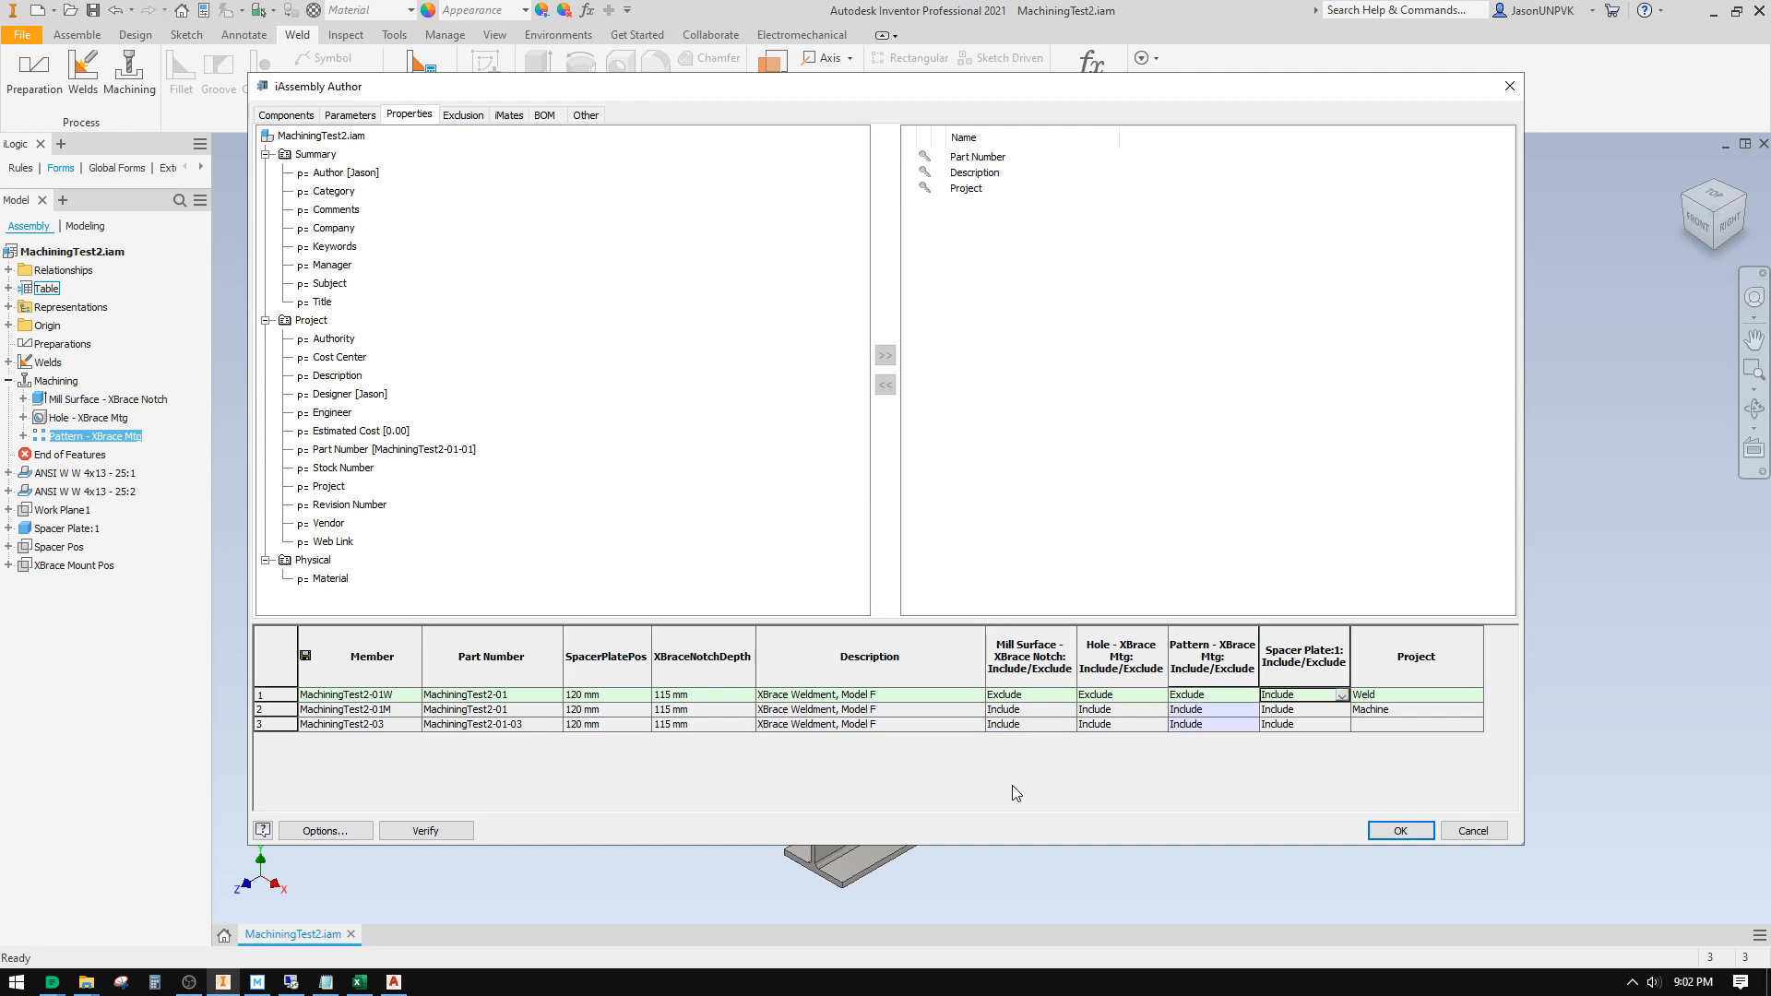
Step: Set the MachiningTest2-03 member's SpacerPlatePos to 250 and its XBraceNotchDepth to 110
key(Tab)
click(408, 710)
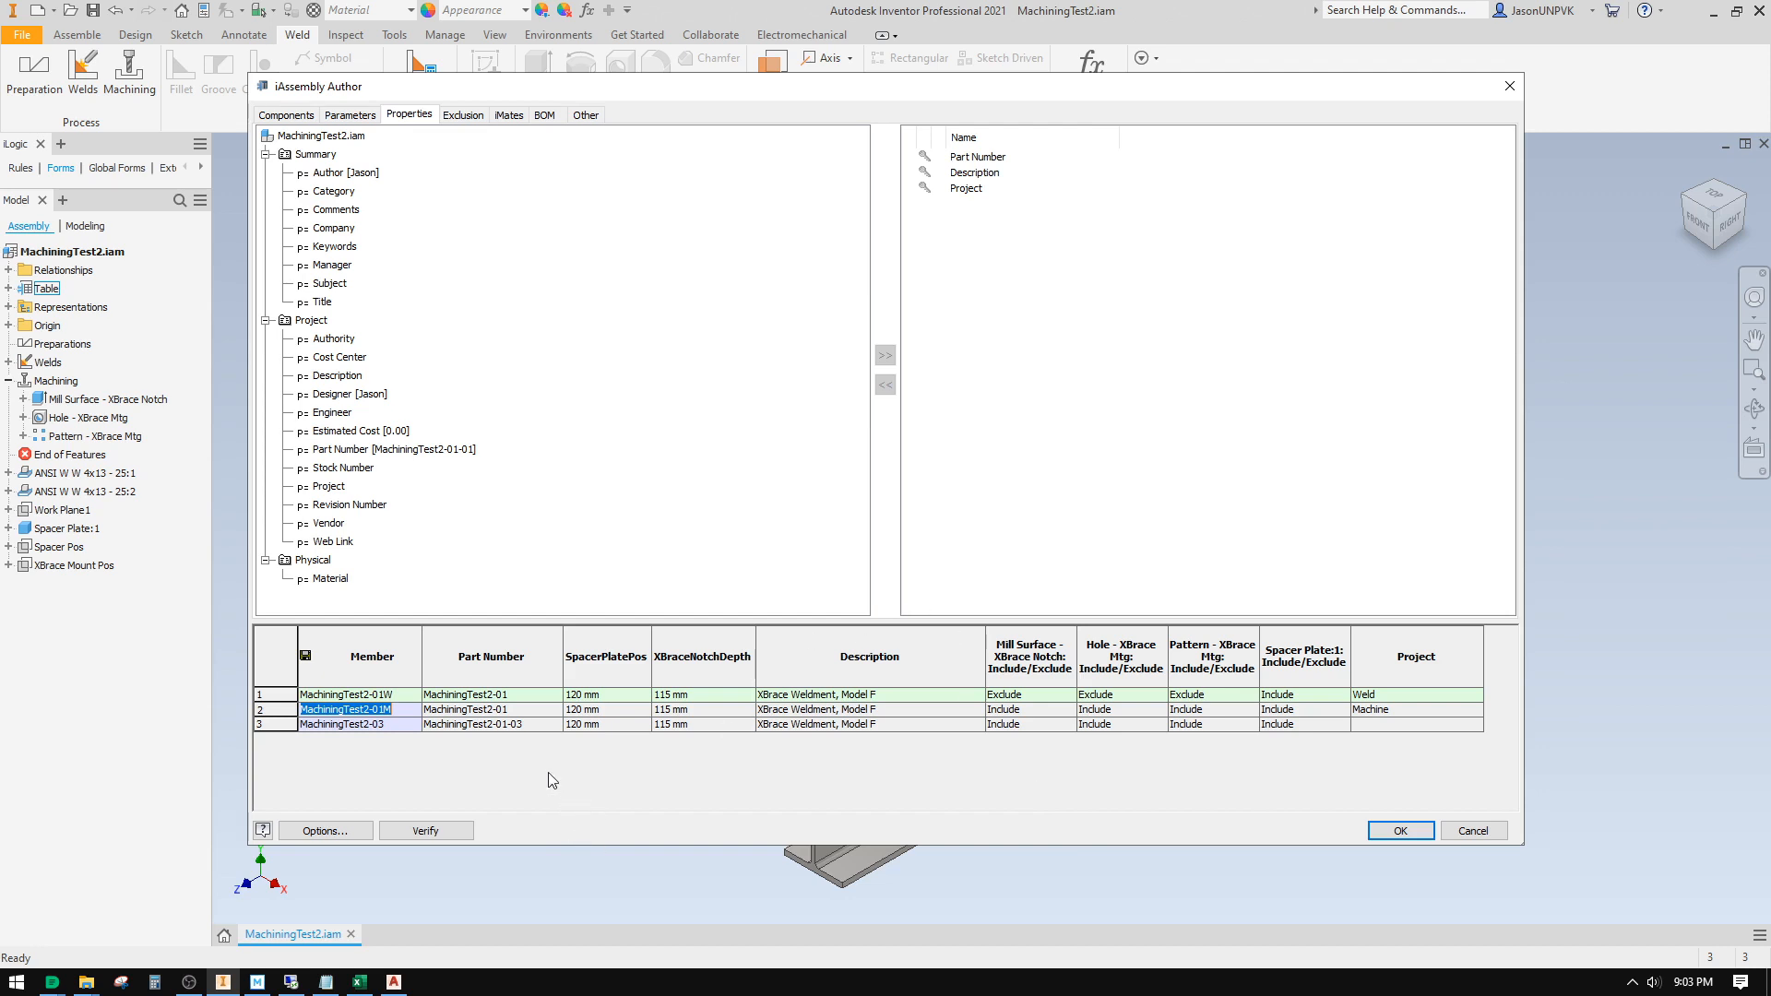
click(406, 708)
click(398, 726)
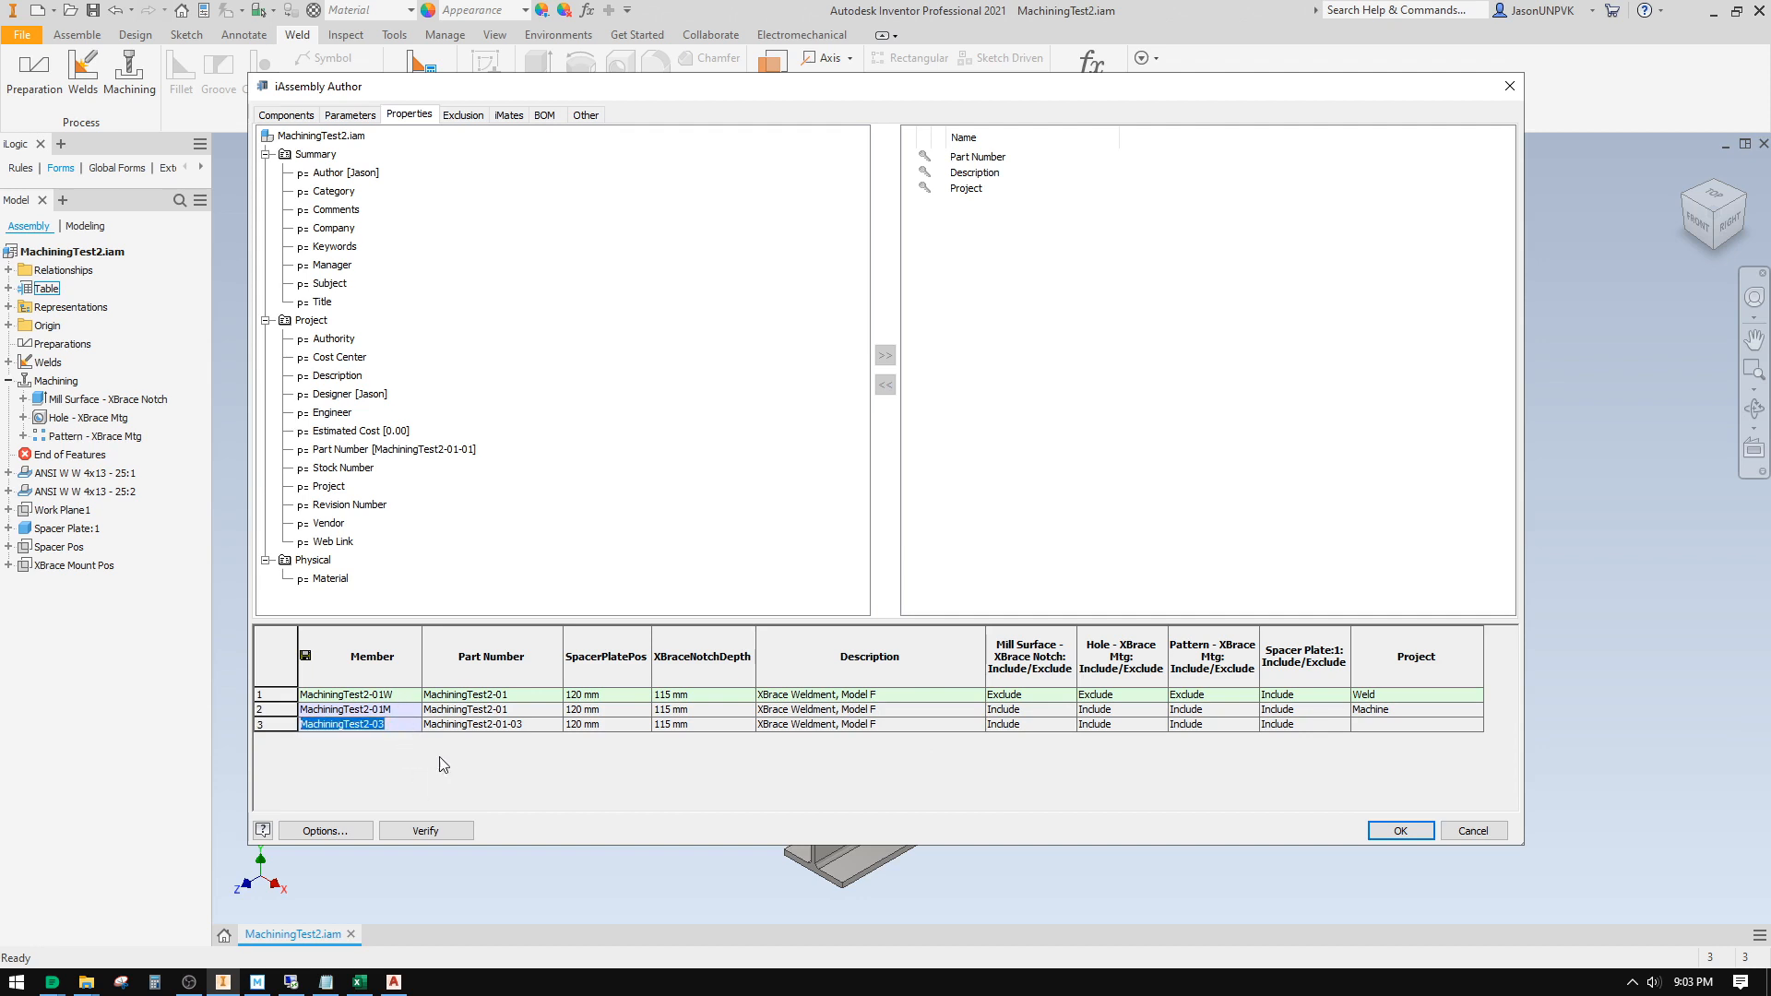
click(620, 727)
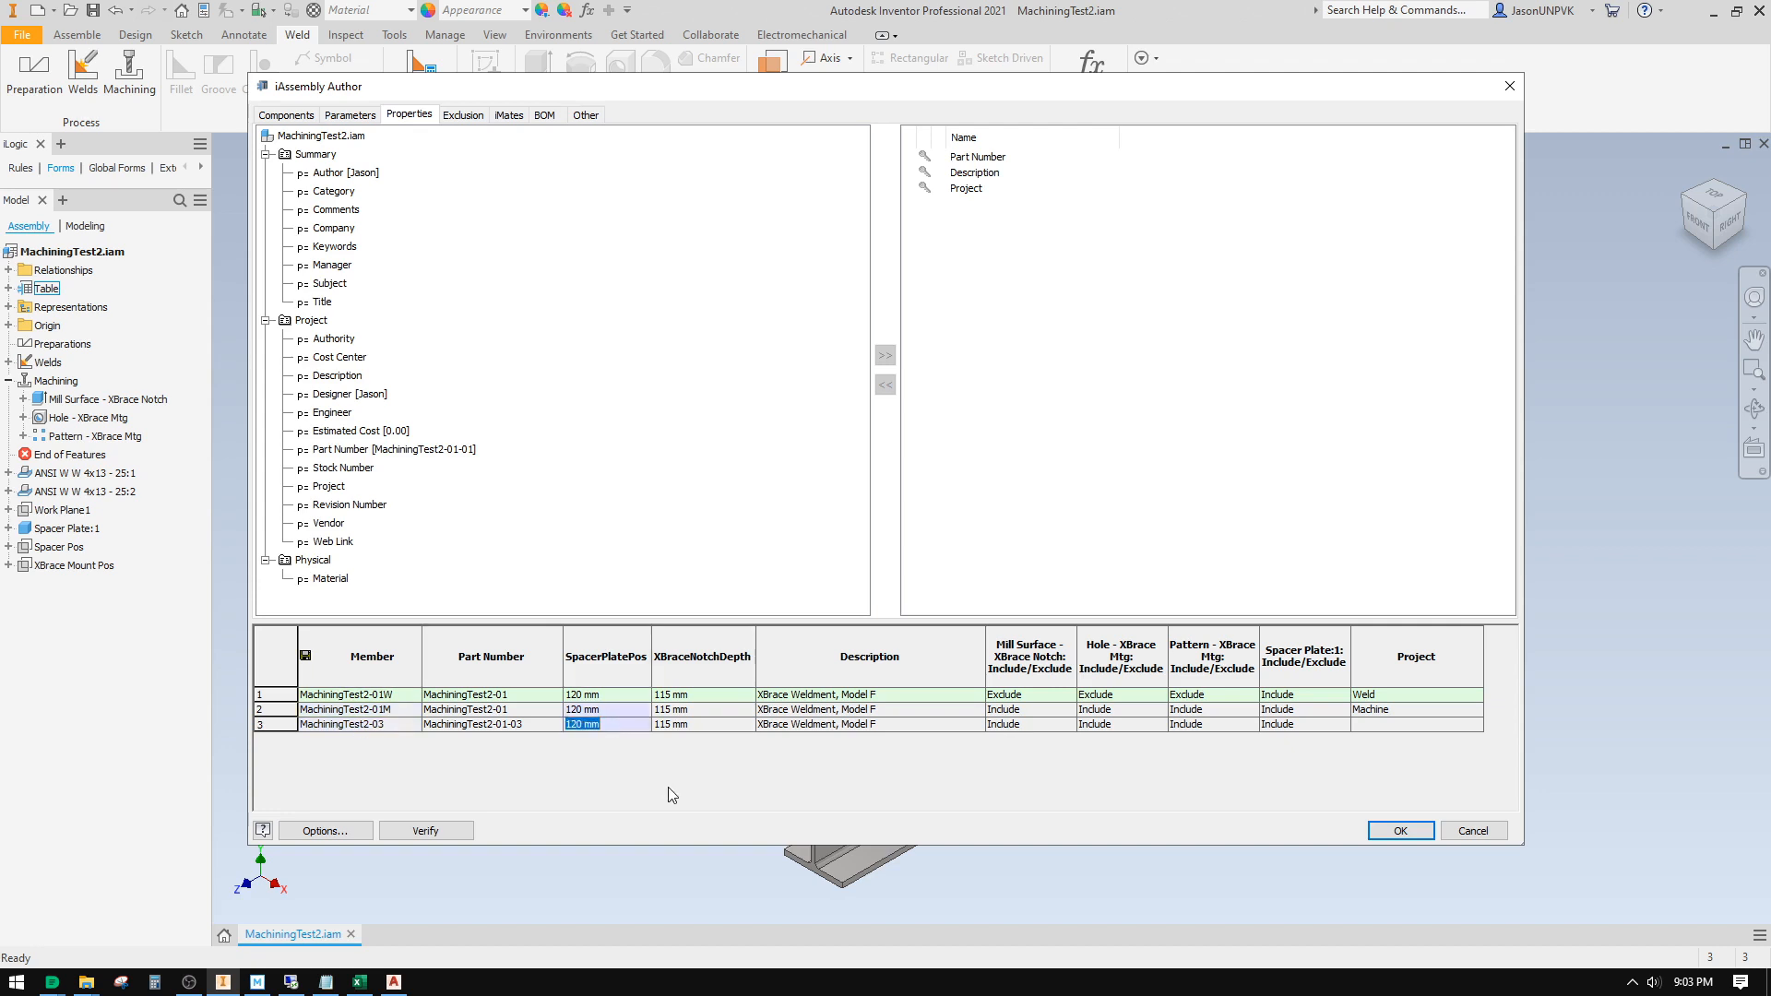
text(250)
key(Tab)
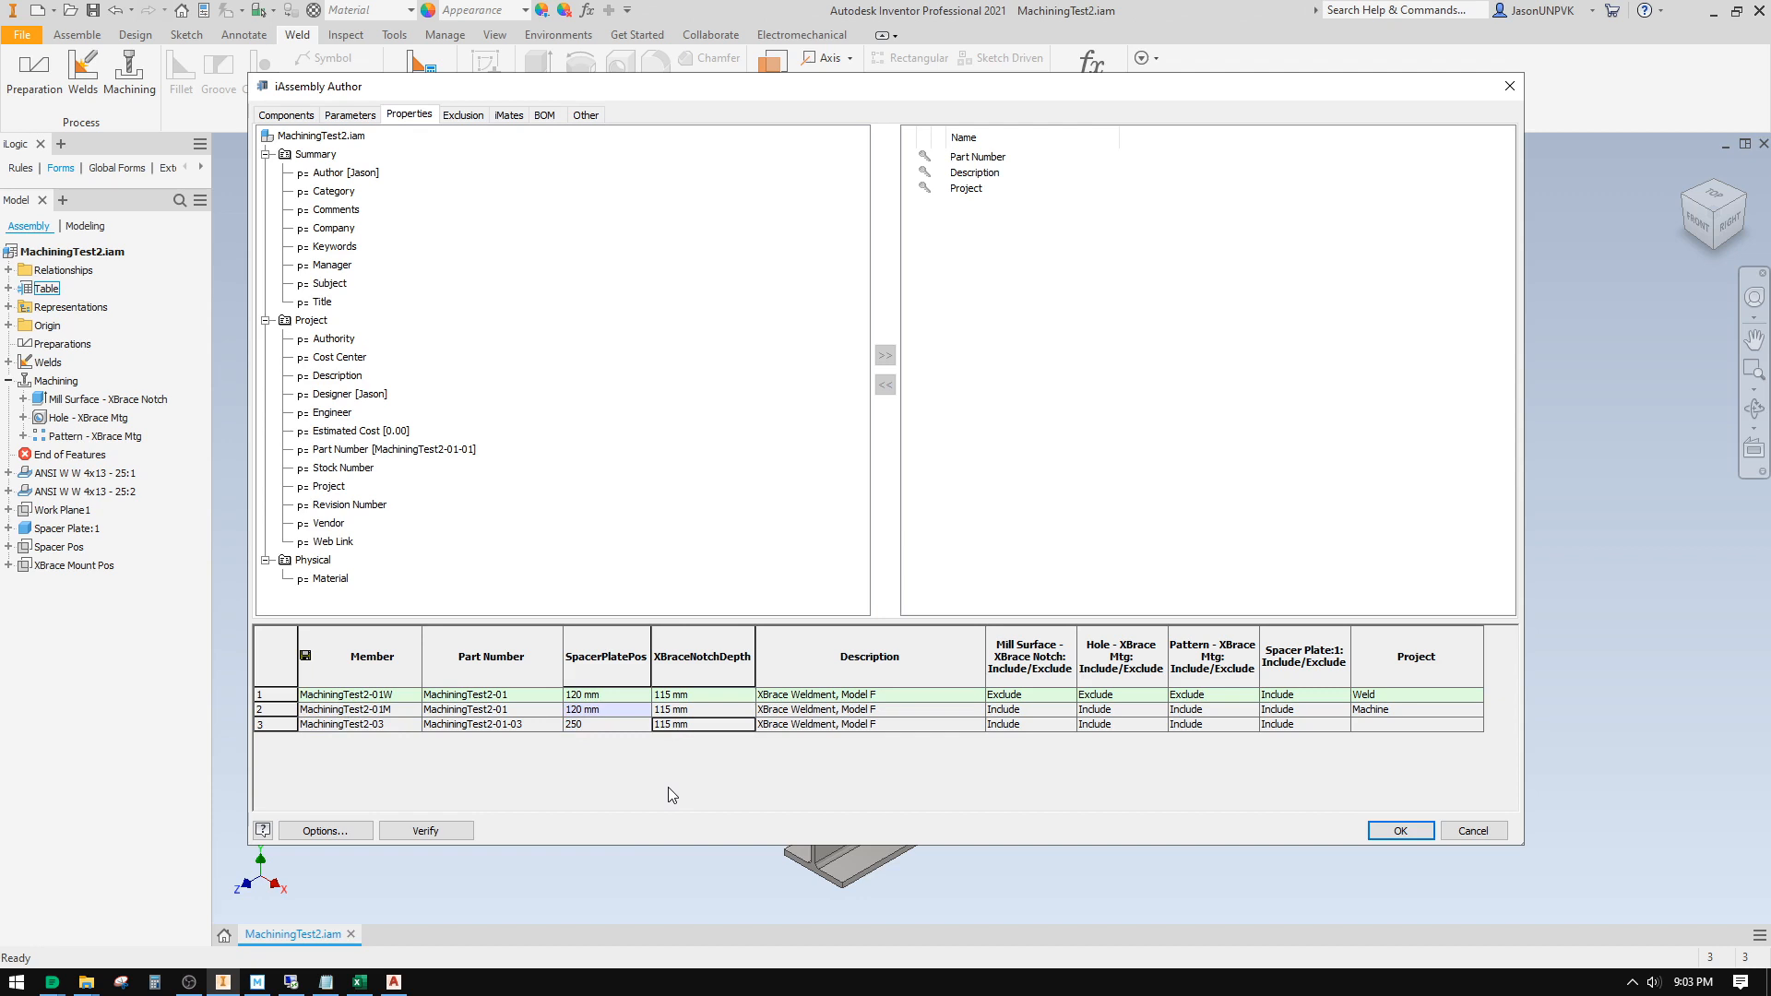
text(11)
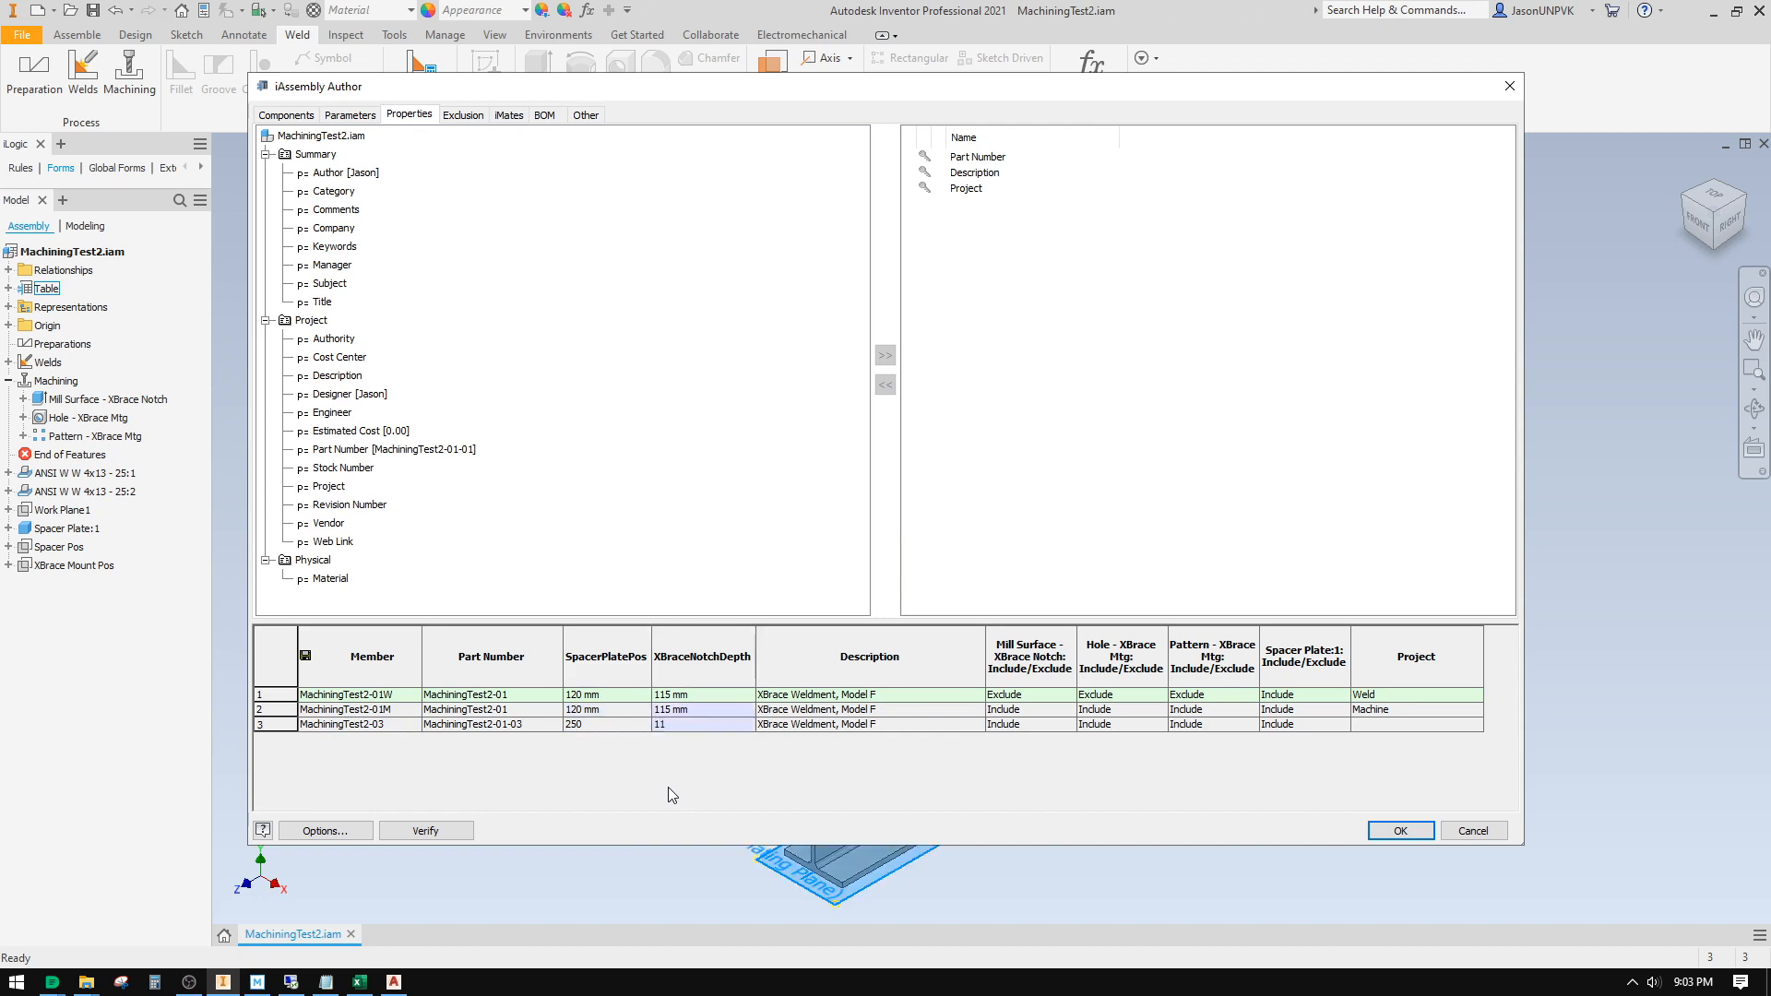
text(0)
key(Tab)
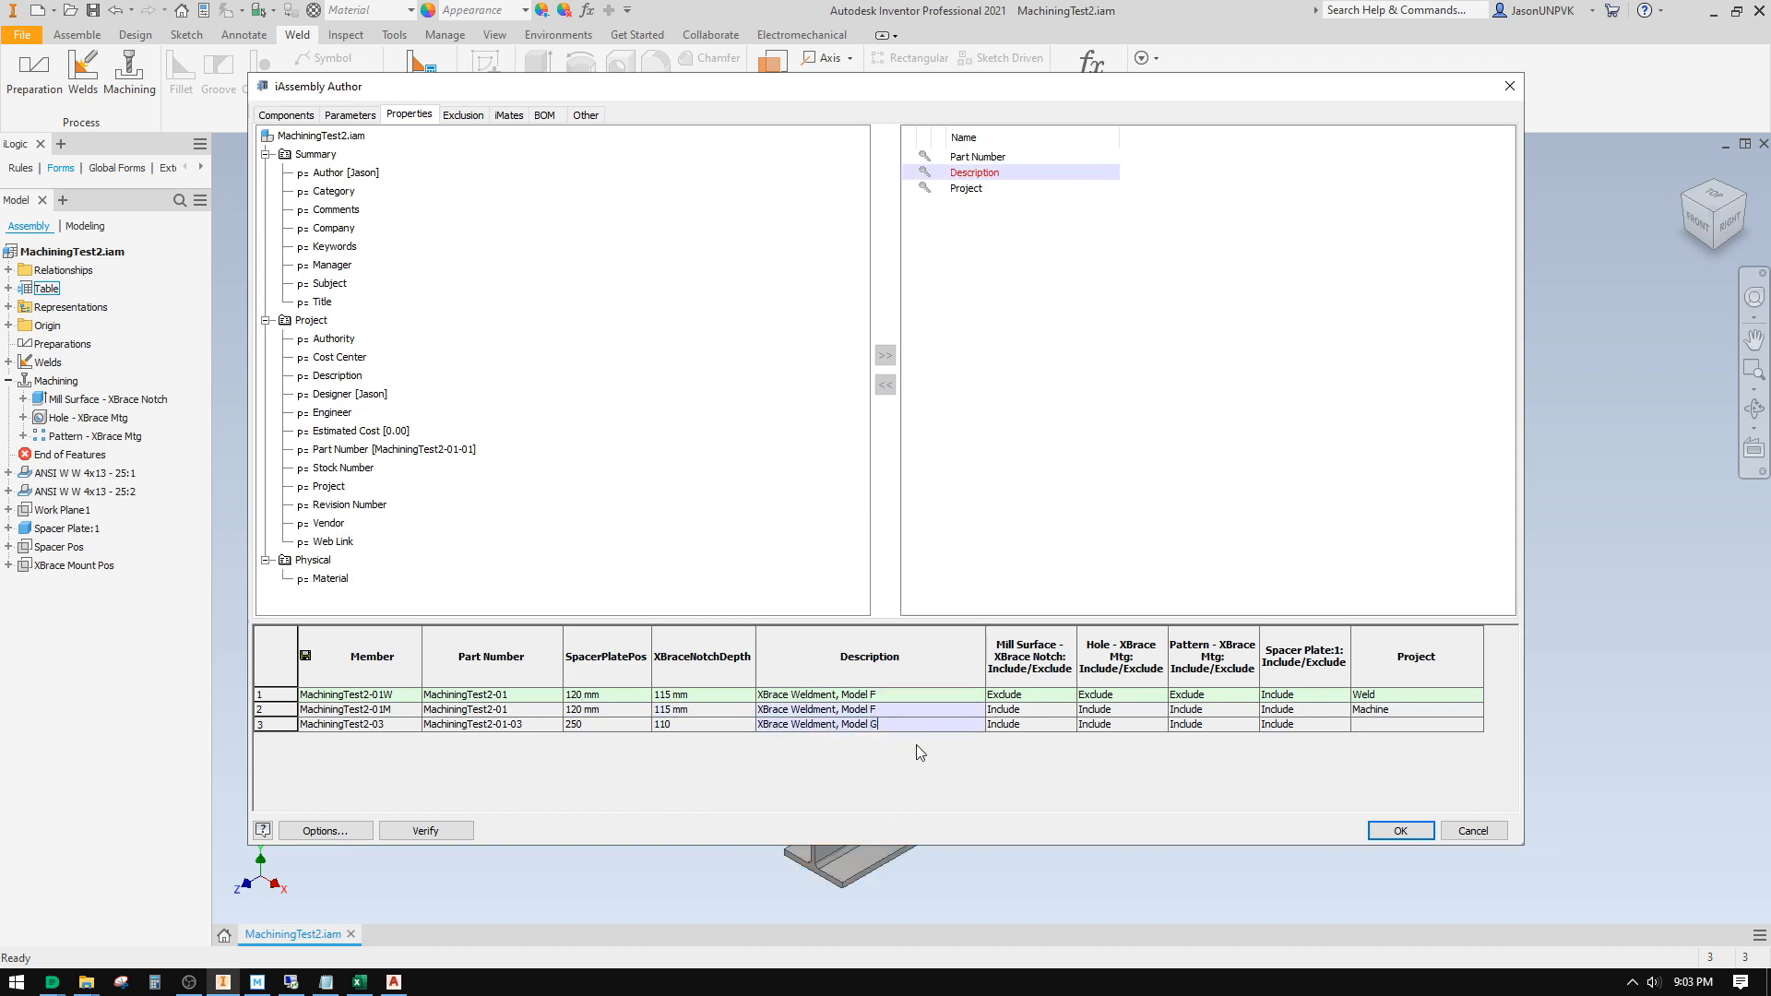
Step: Change the MachiningTest2-03 member's description to "XBrace Weldment, Model G"
key(Tab)
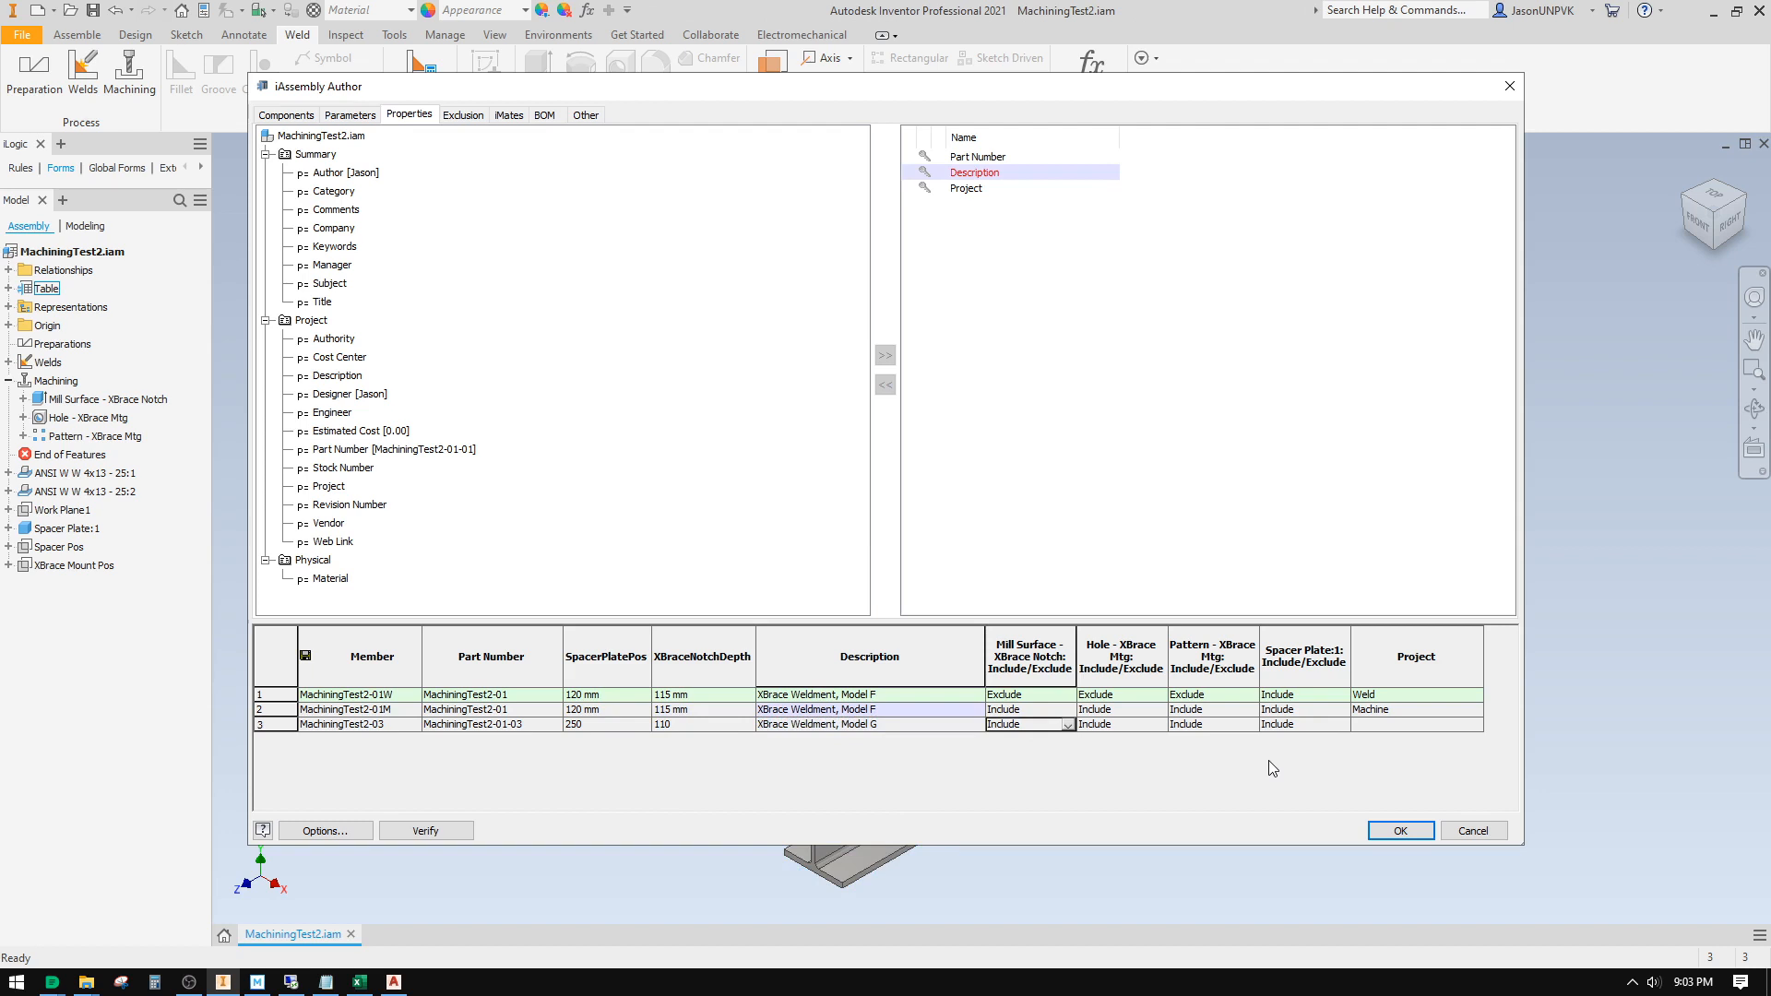
key(Tab)
key(Tab)
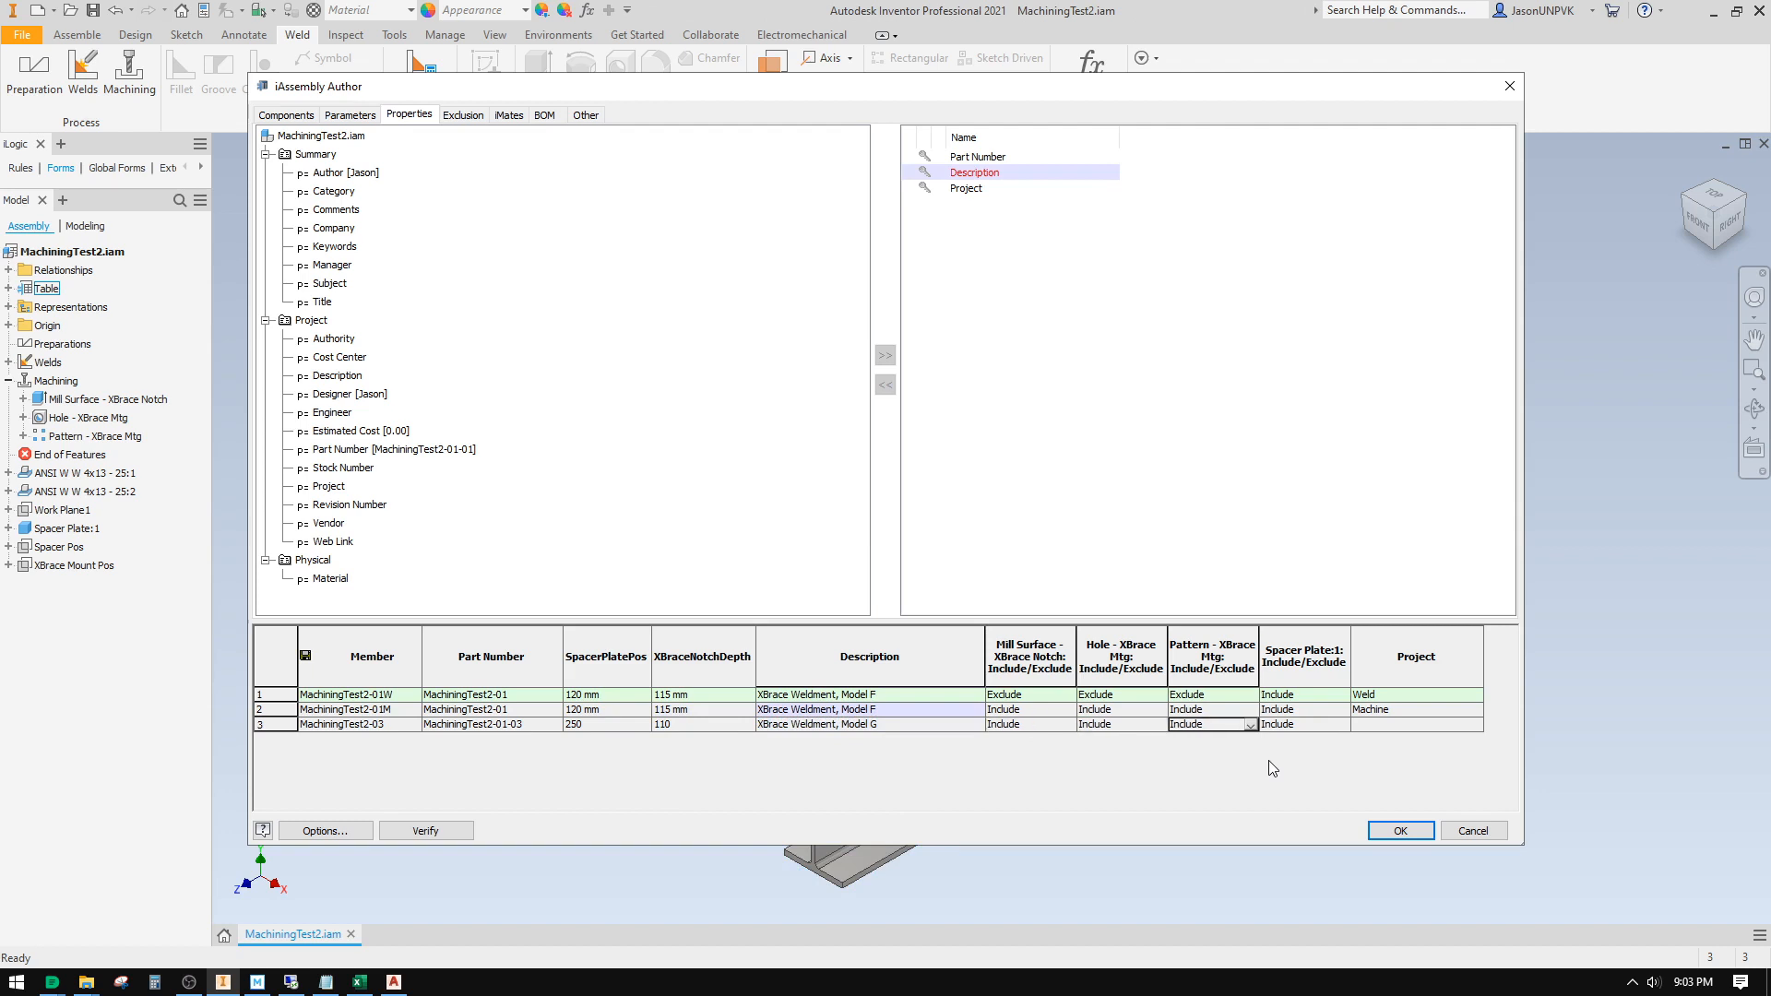
key(Tab)
key(Tab)
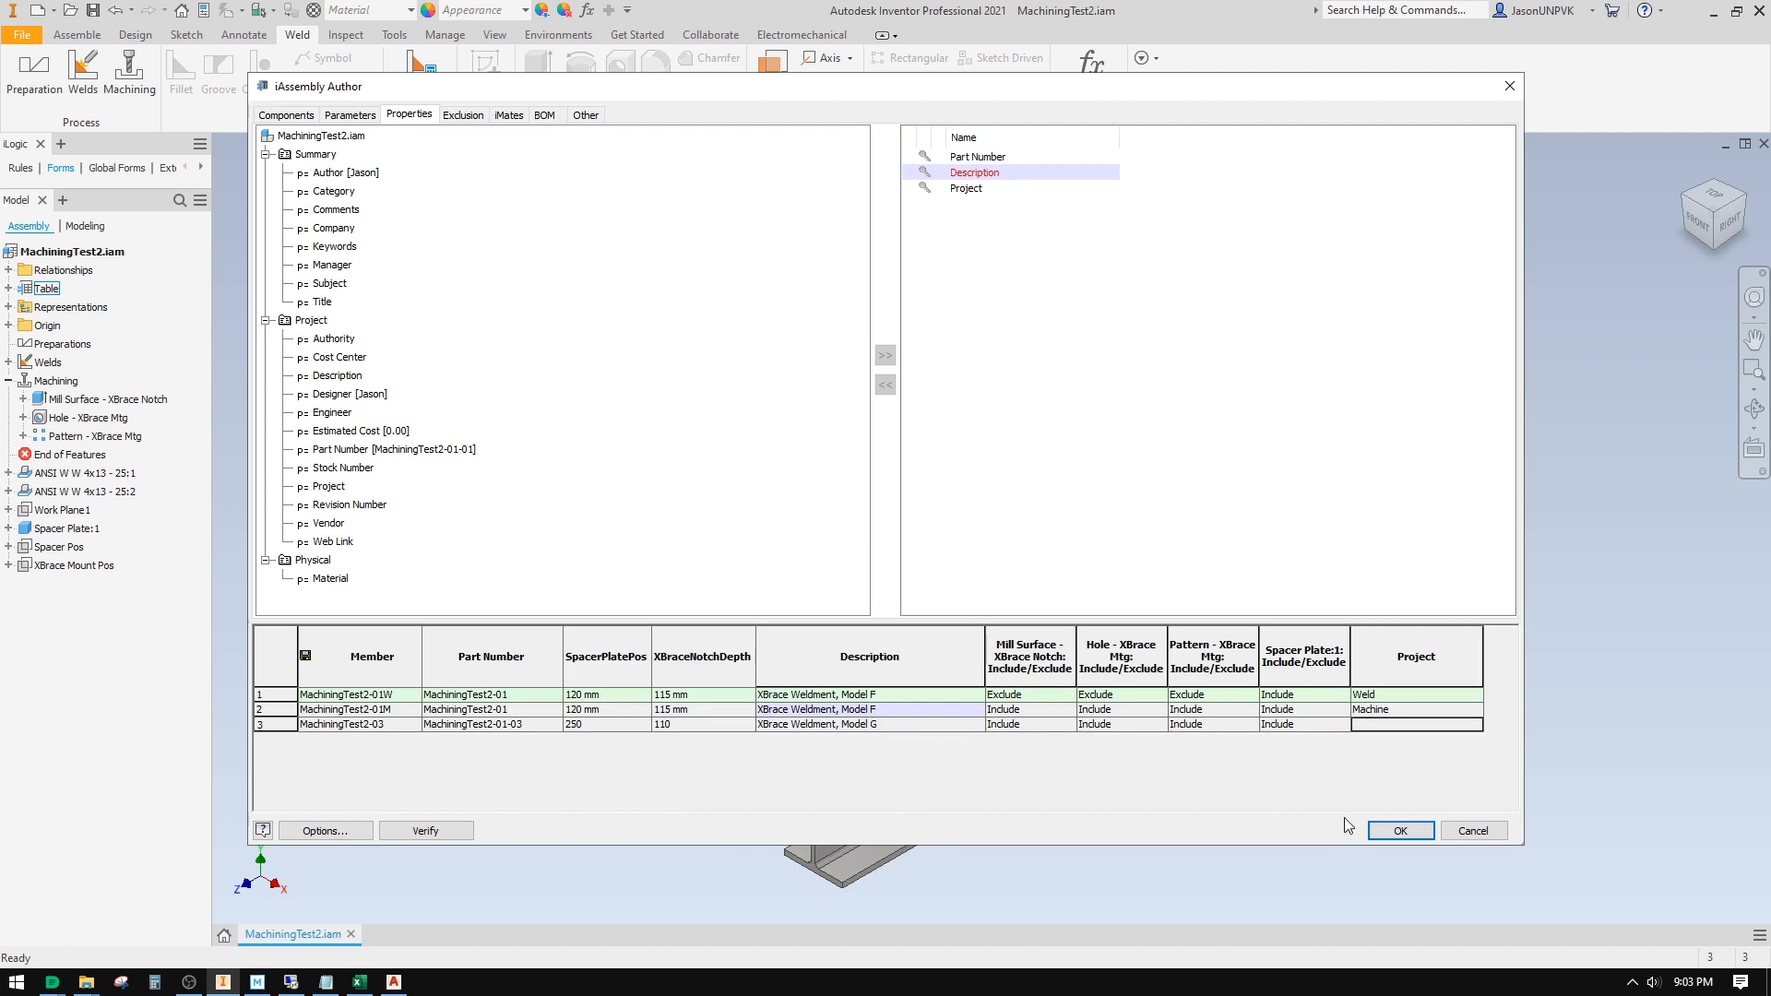
Step: Insert a fourth member row and exclude its three XBrace machining features and Spacer Plate:1
right_click(284, 726)
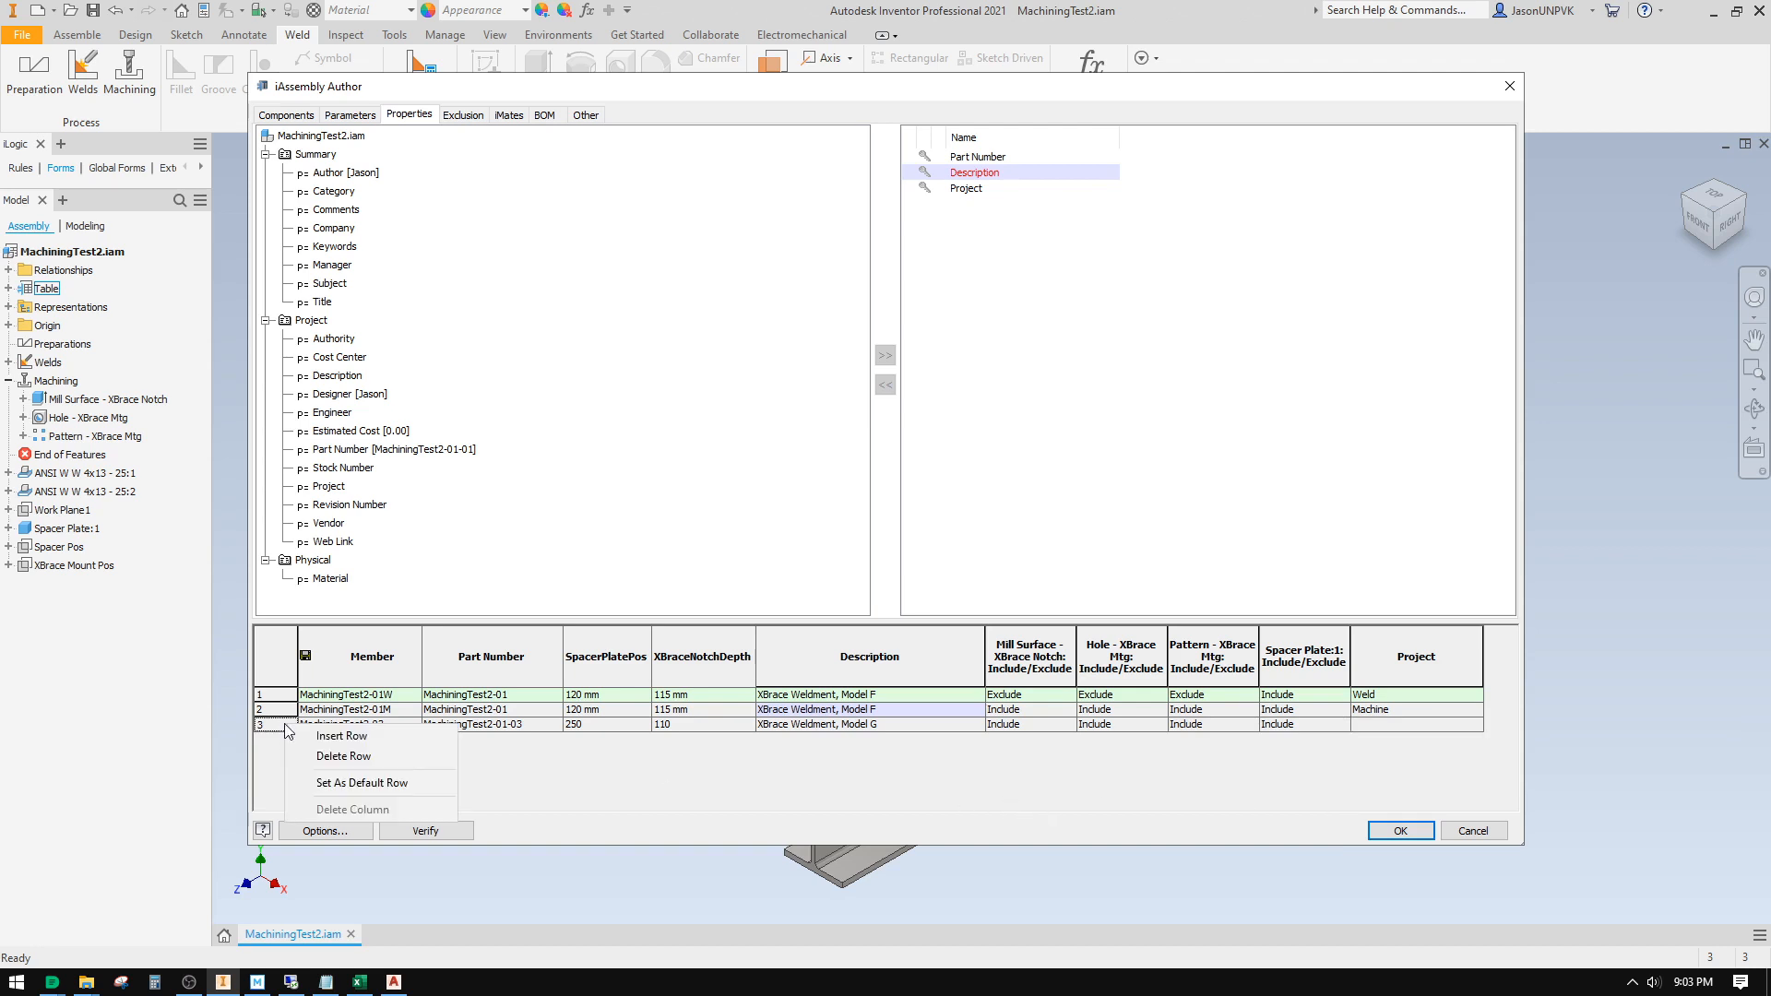
click(326, 738)
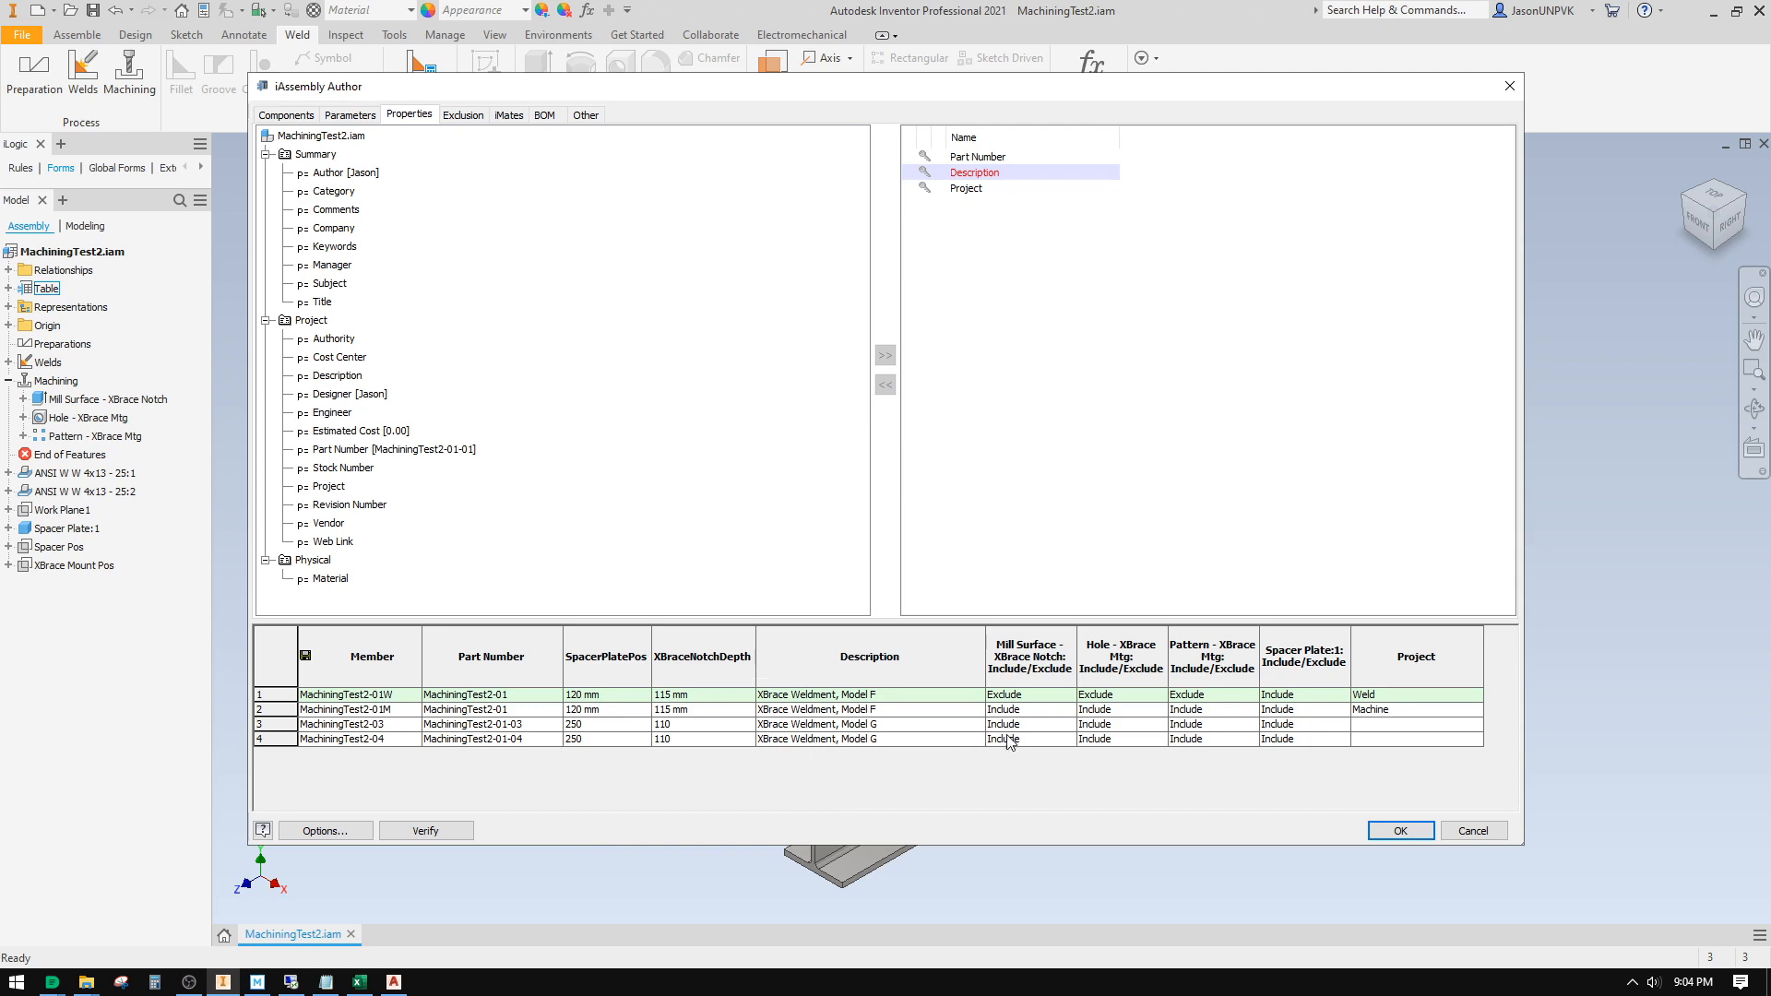
click(951, 742)
click(1041, 785)
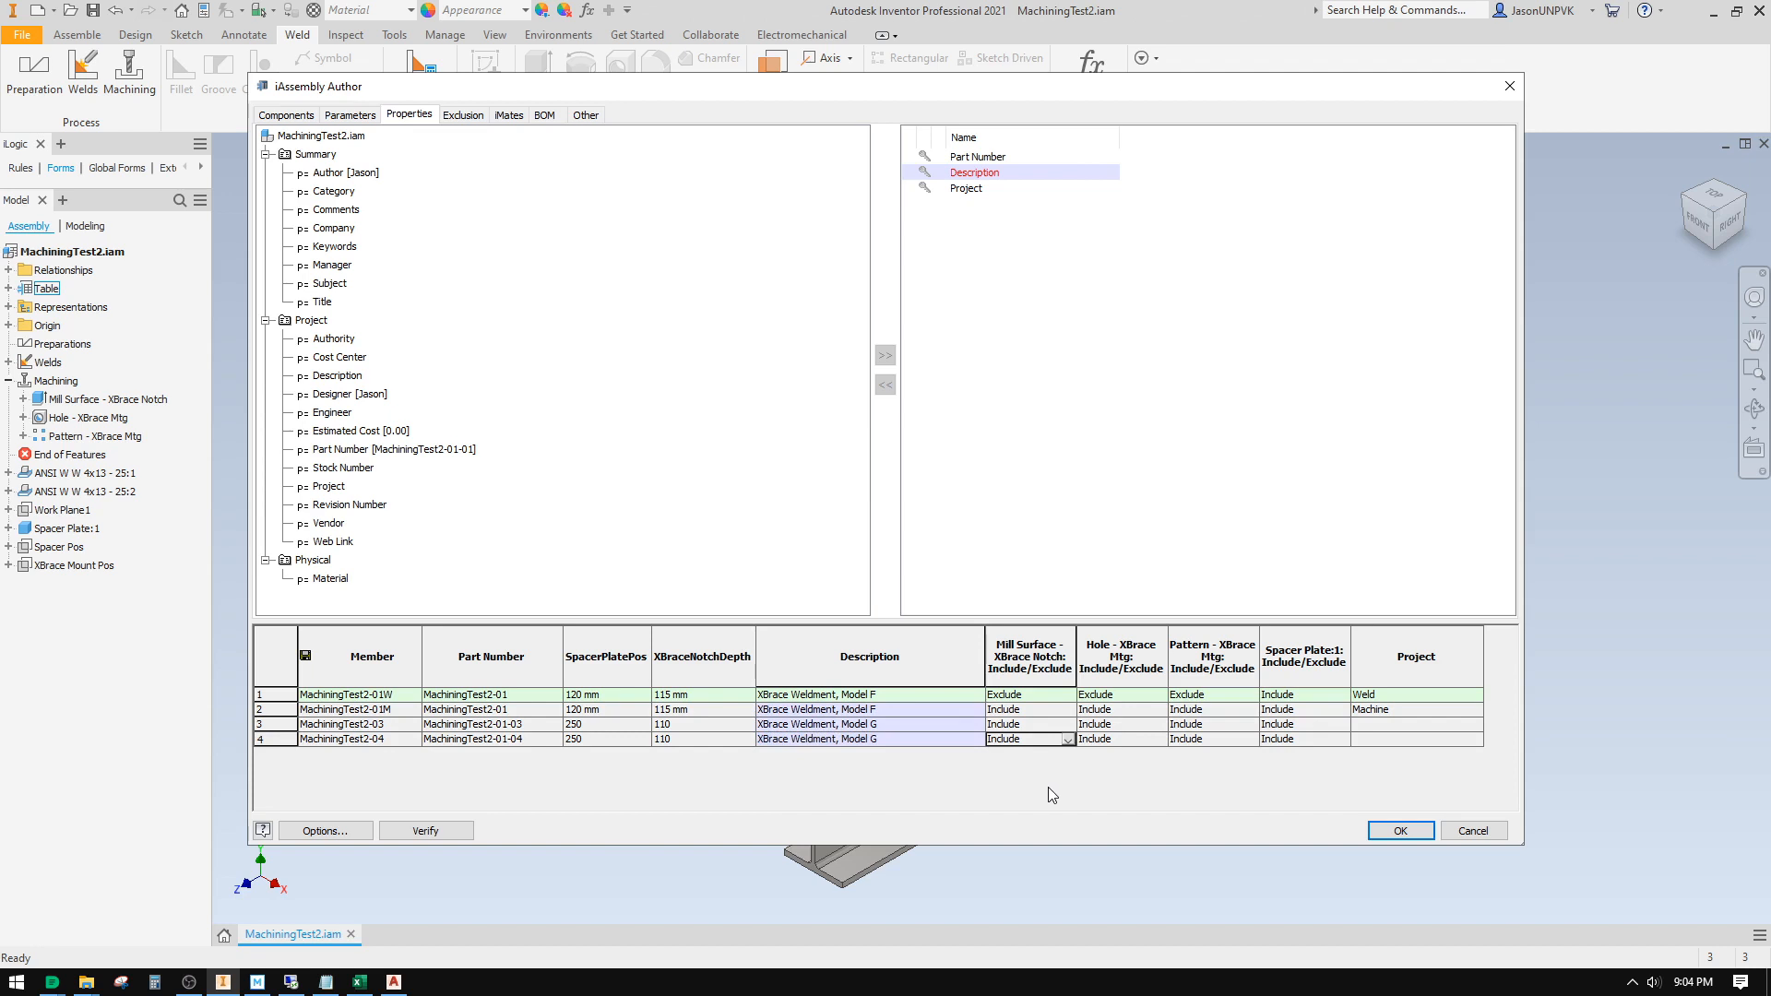
text(Ex)
key(Tab)
text(E)
key(Tab)
text(E)
key(Tab)
text(E)
key(Tab)
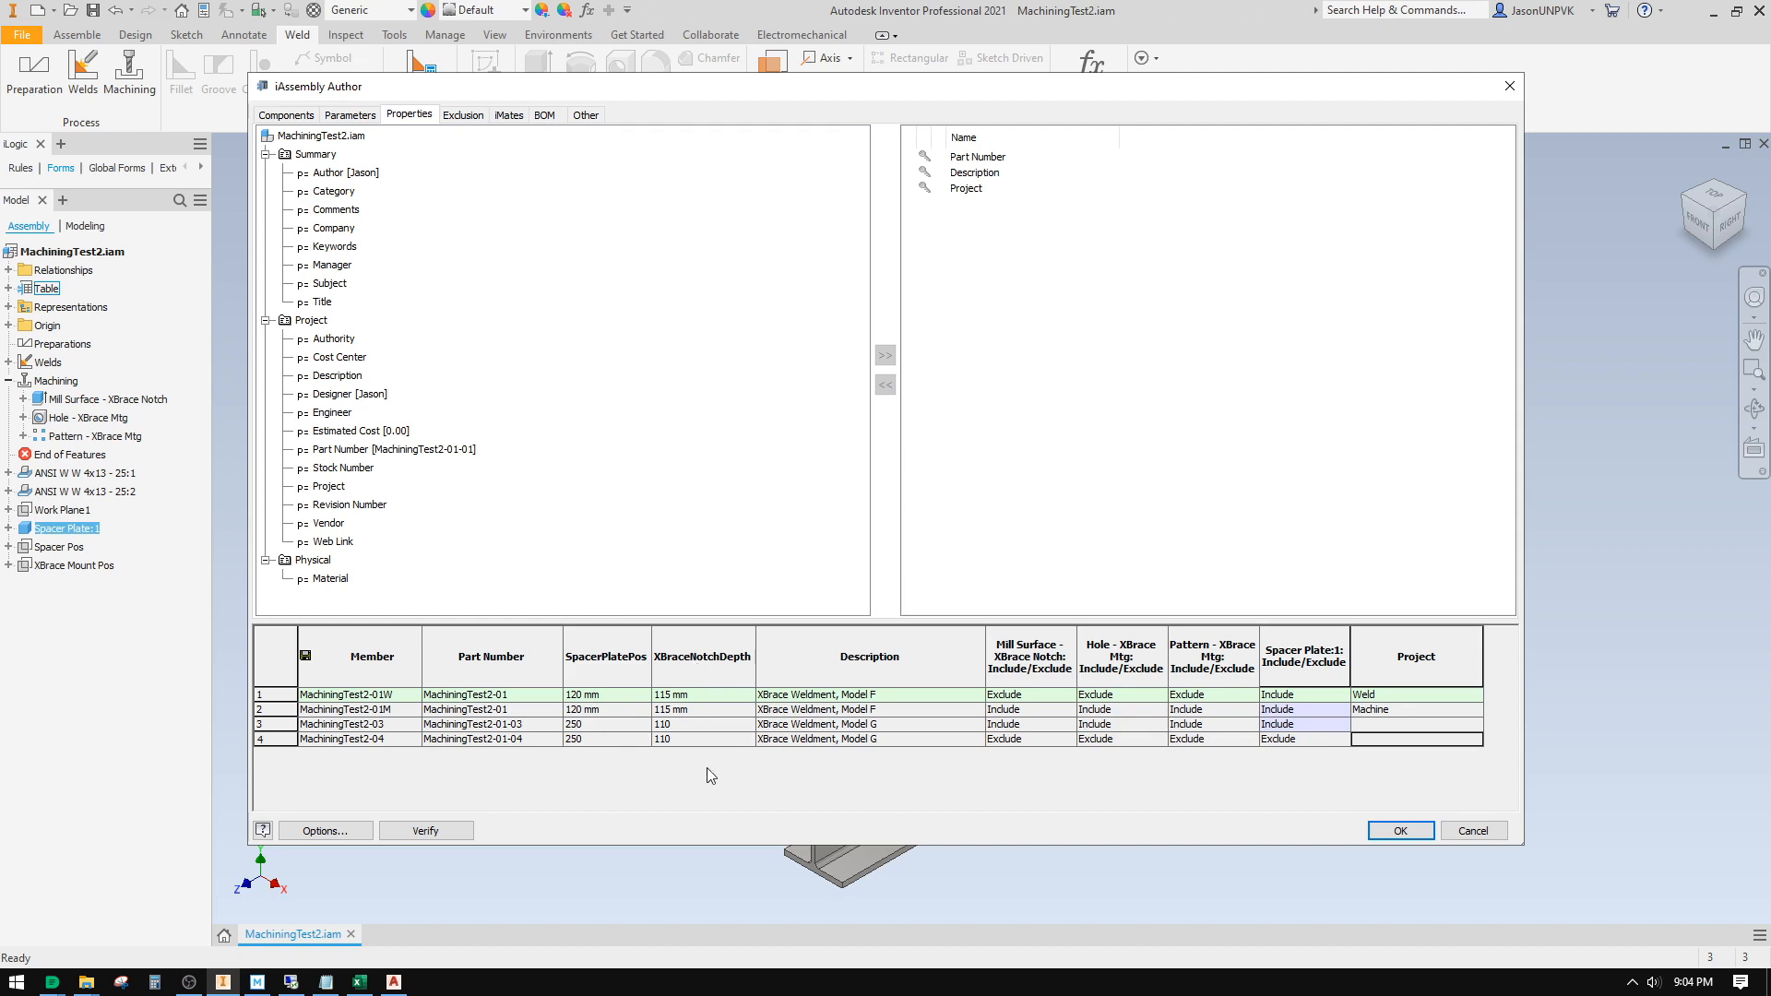
Step: Insert a fifth member row with SpacerPlatePos 90 and XBraceNotchDepth 117
right_click(277, 738)
click(312, 752)
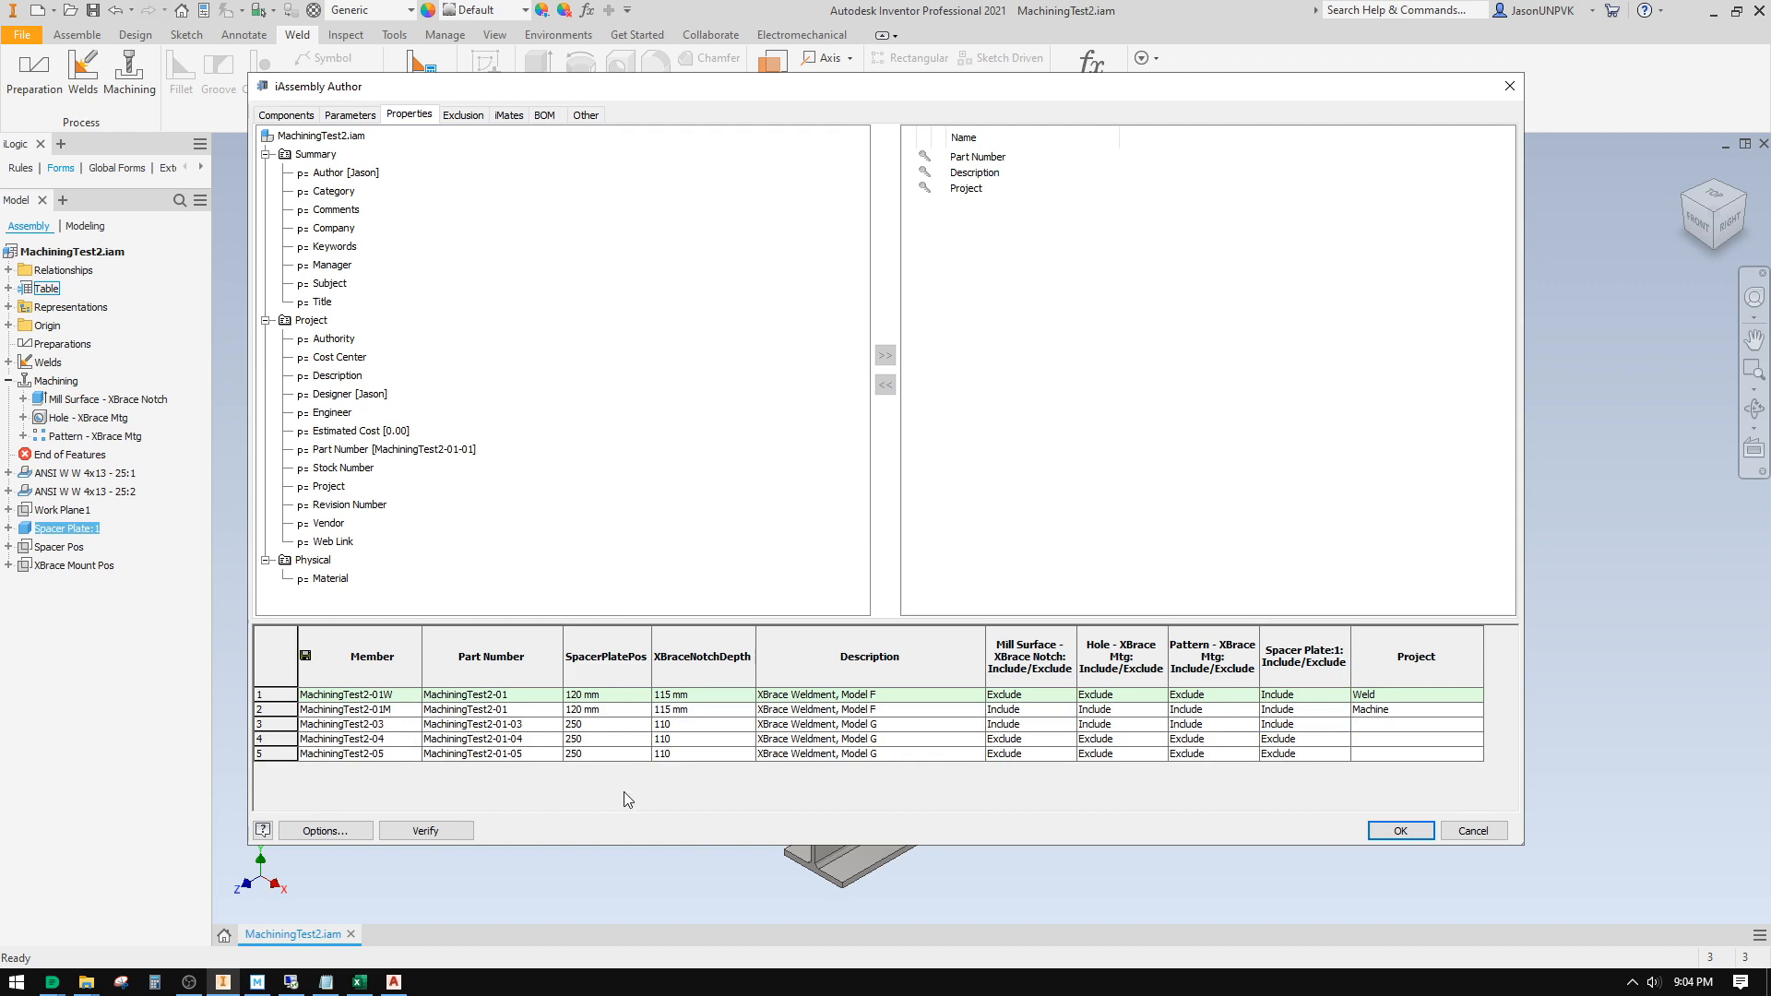
click(611, 756)
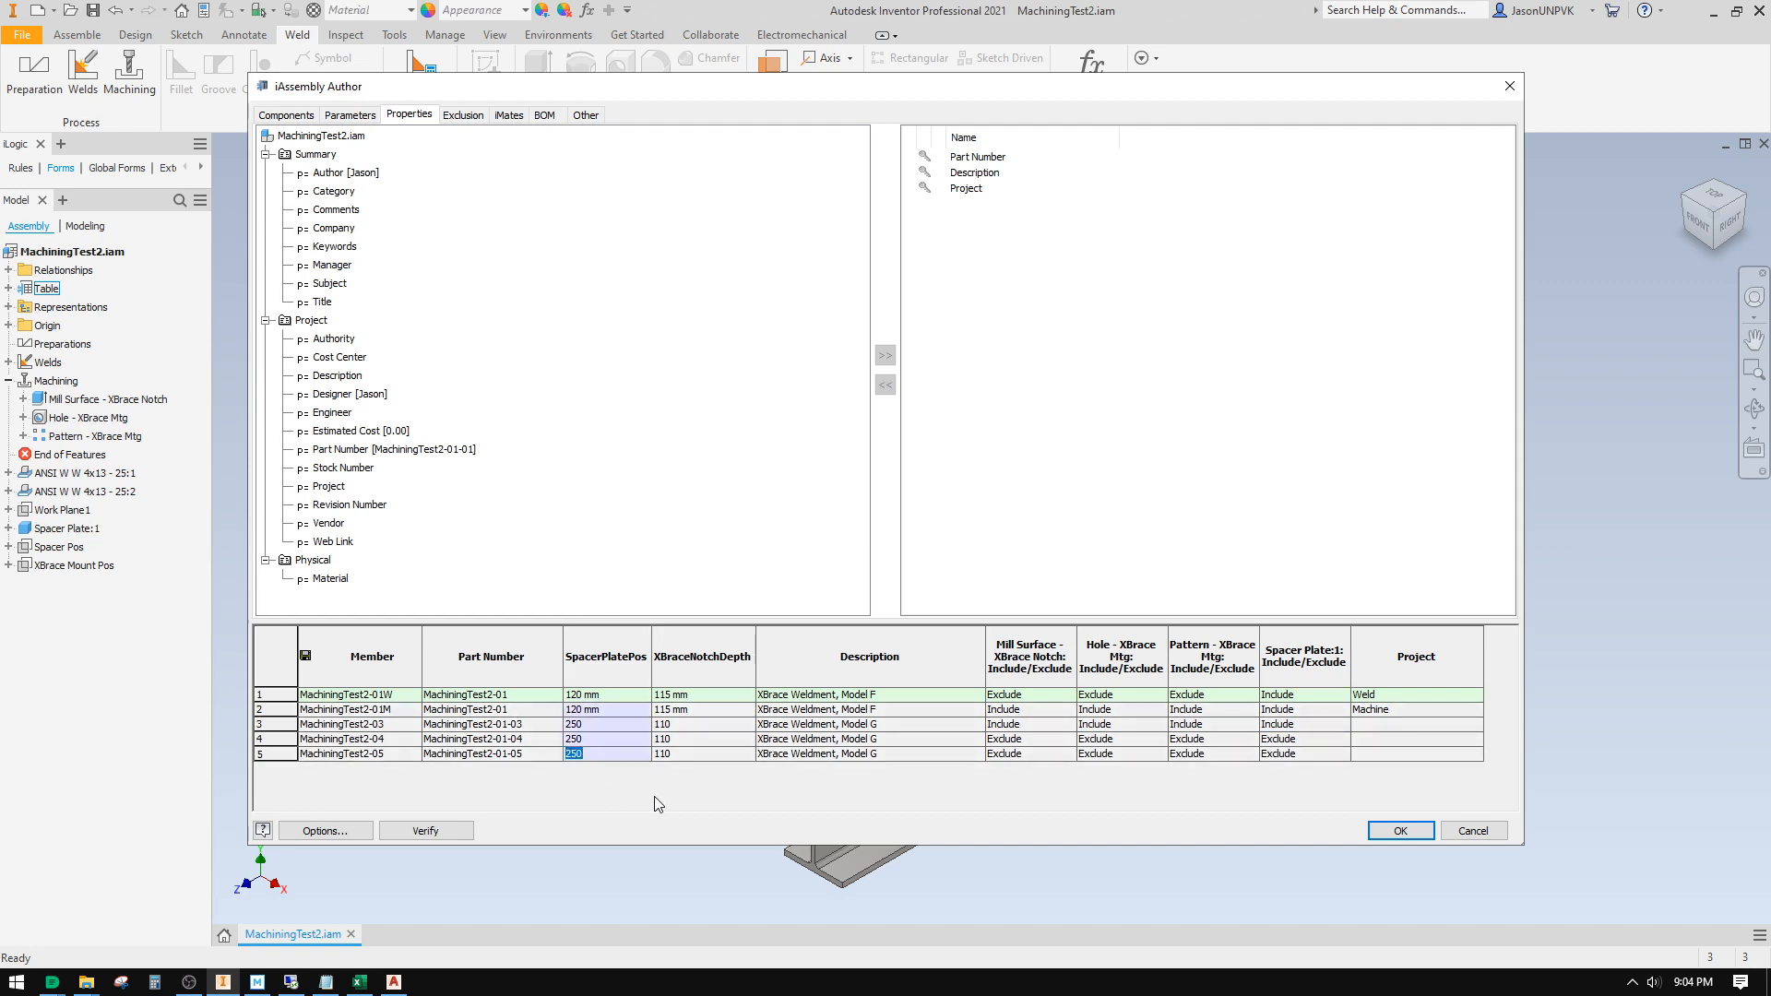
text(90)
key(Tab)
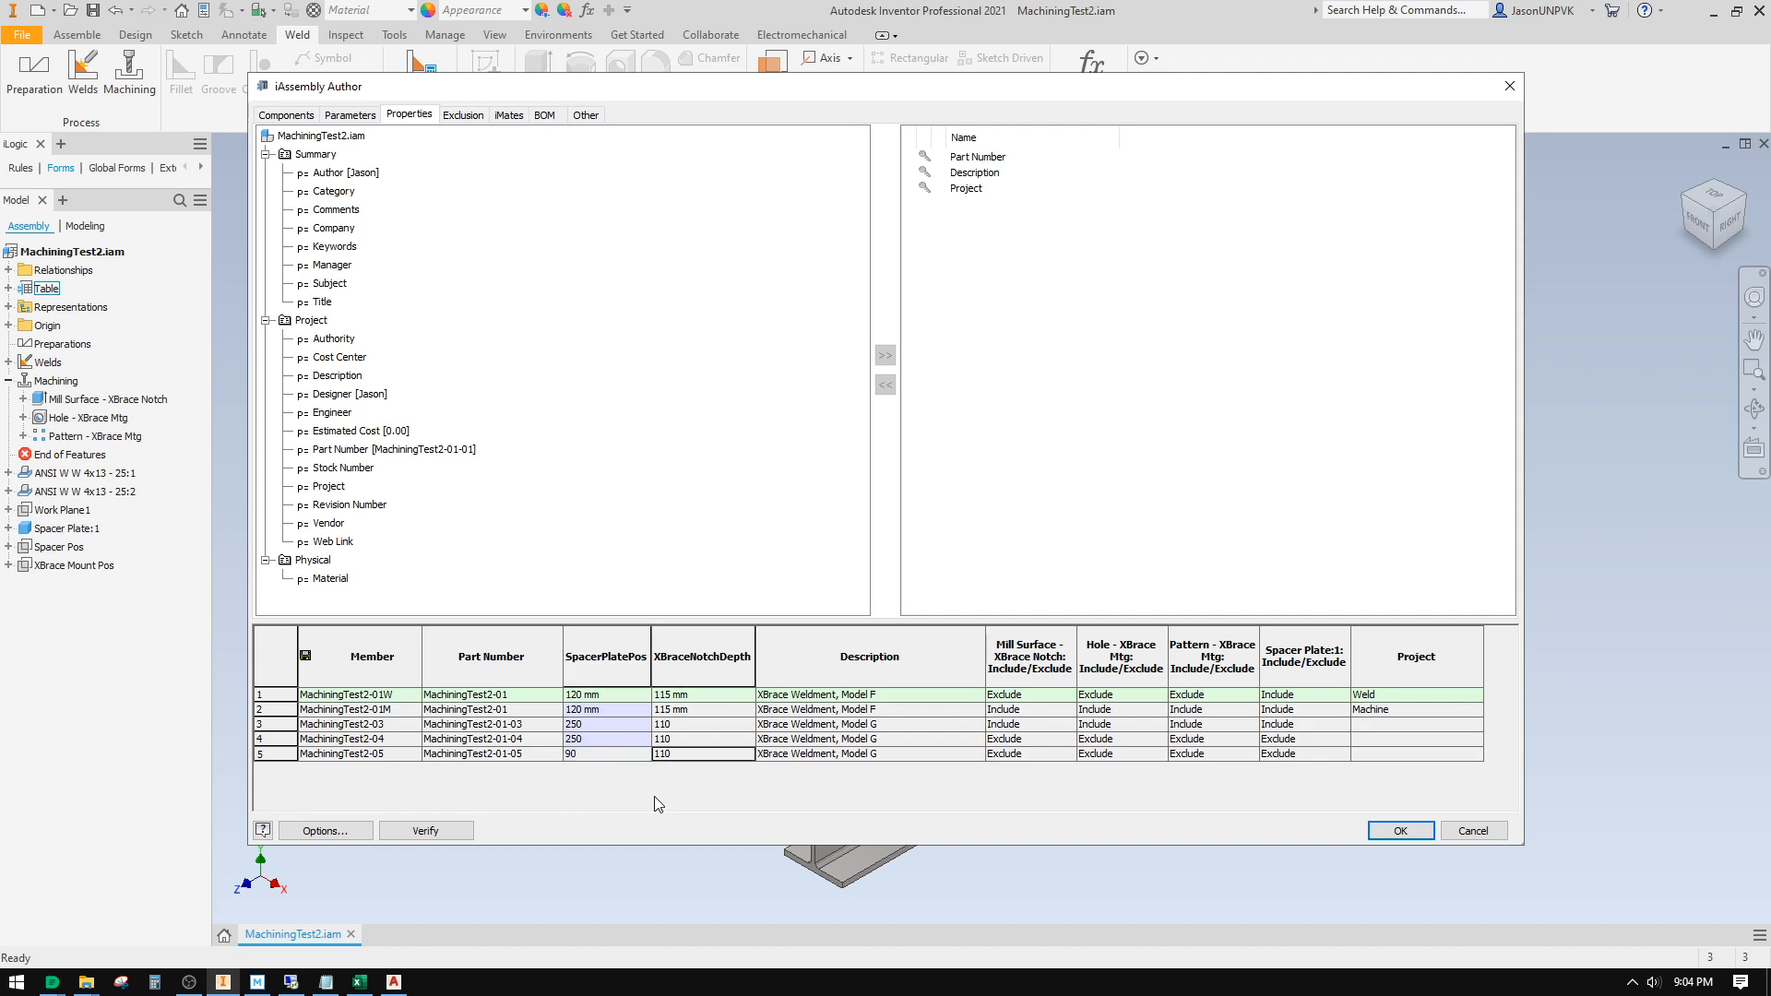
text(117)
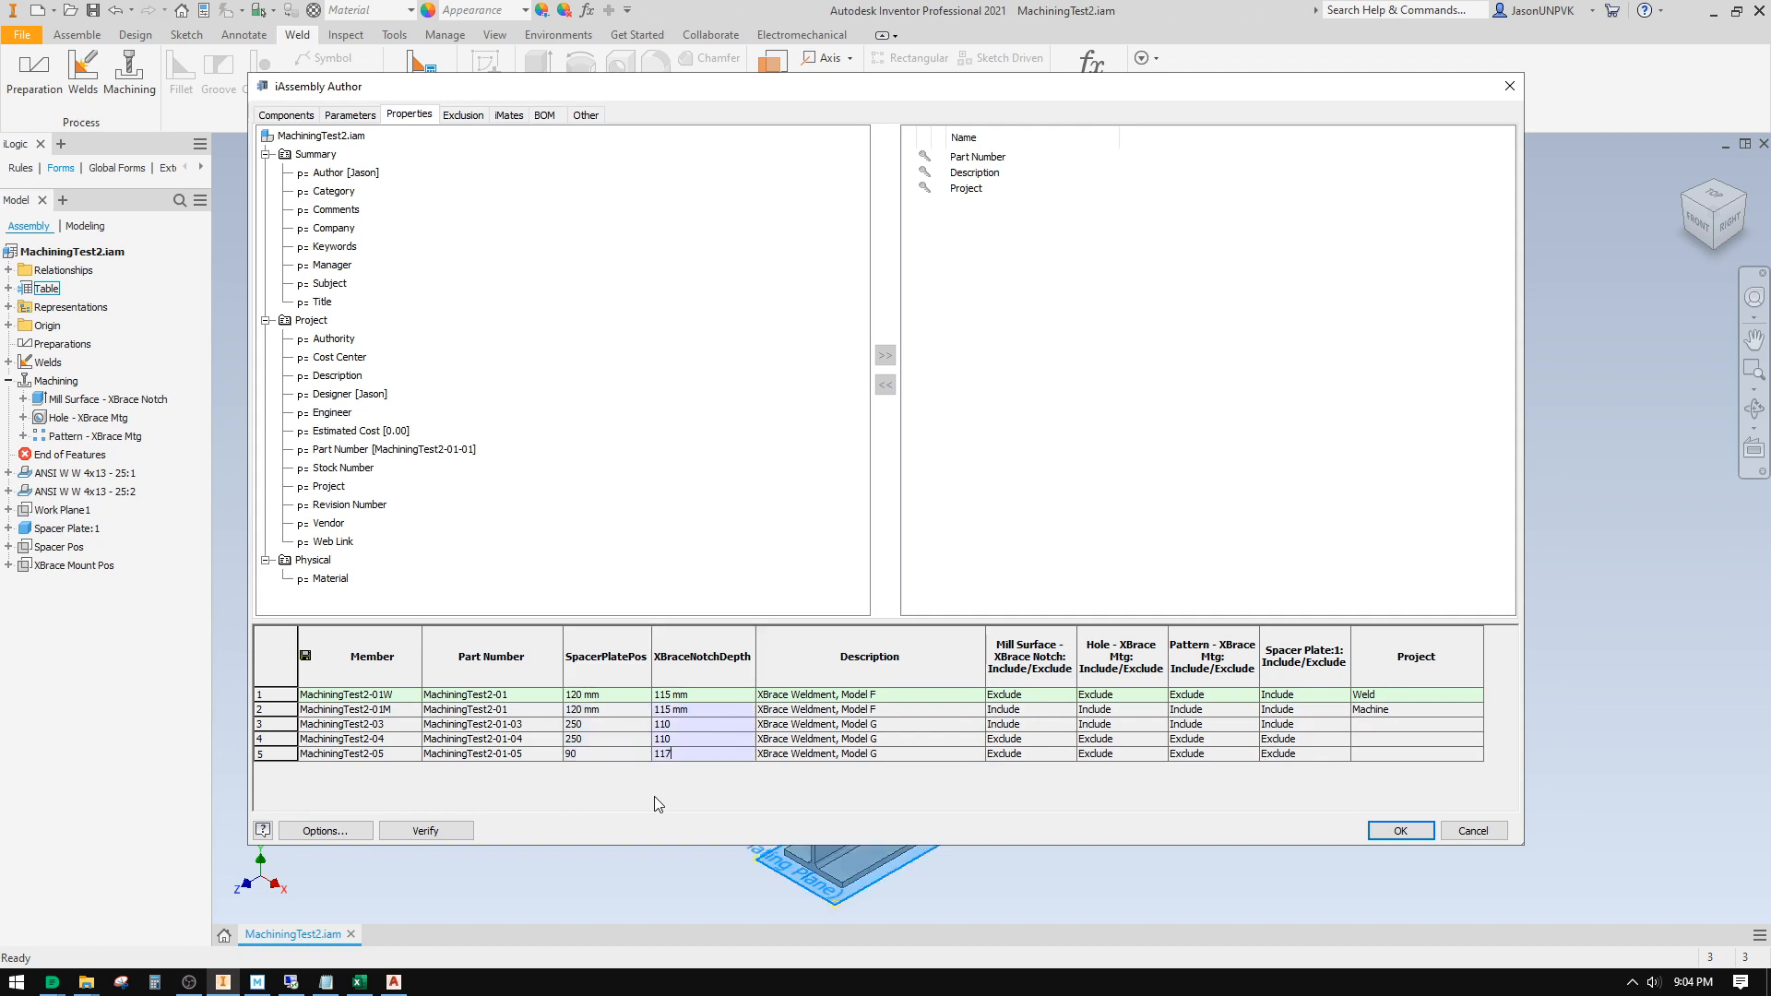
key(Tab)
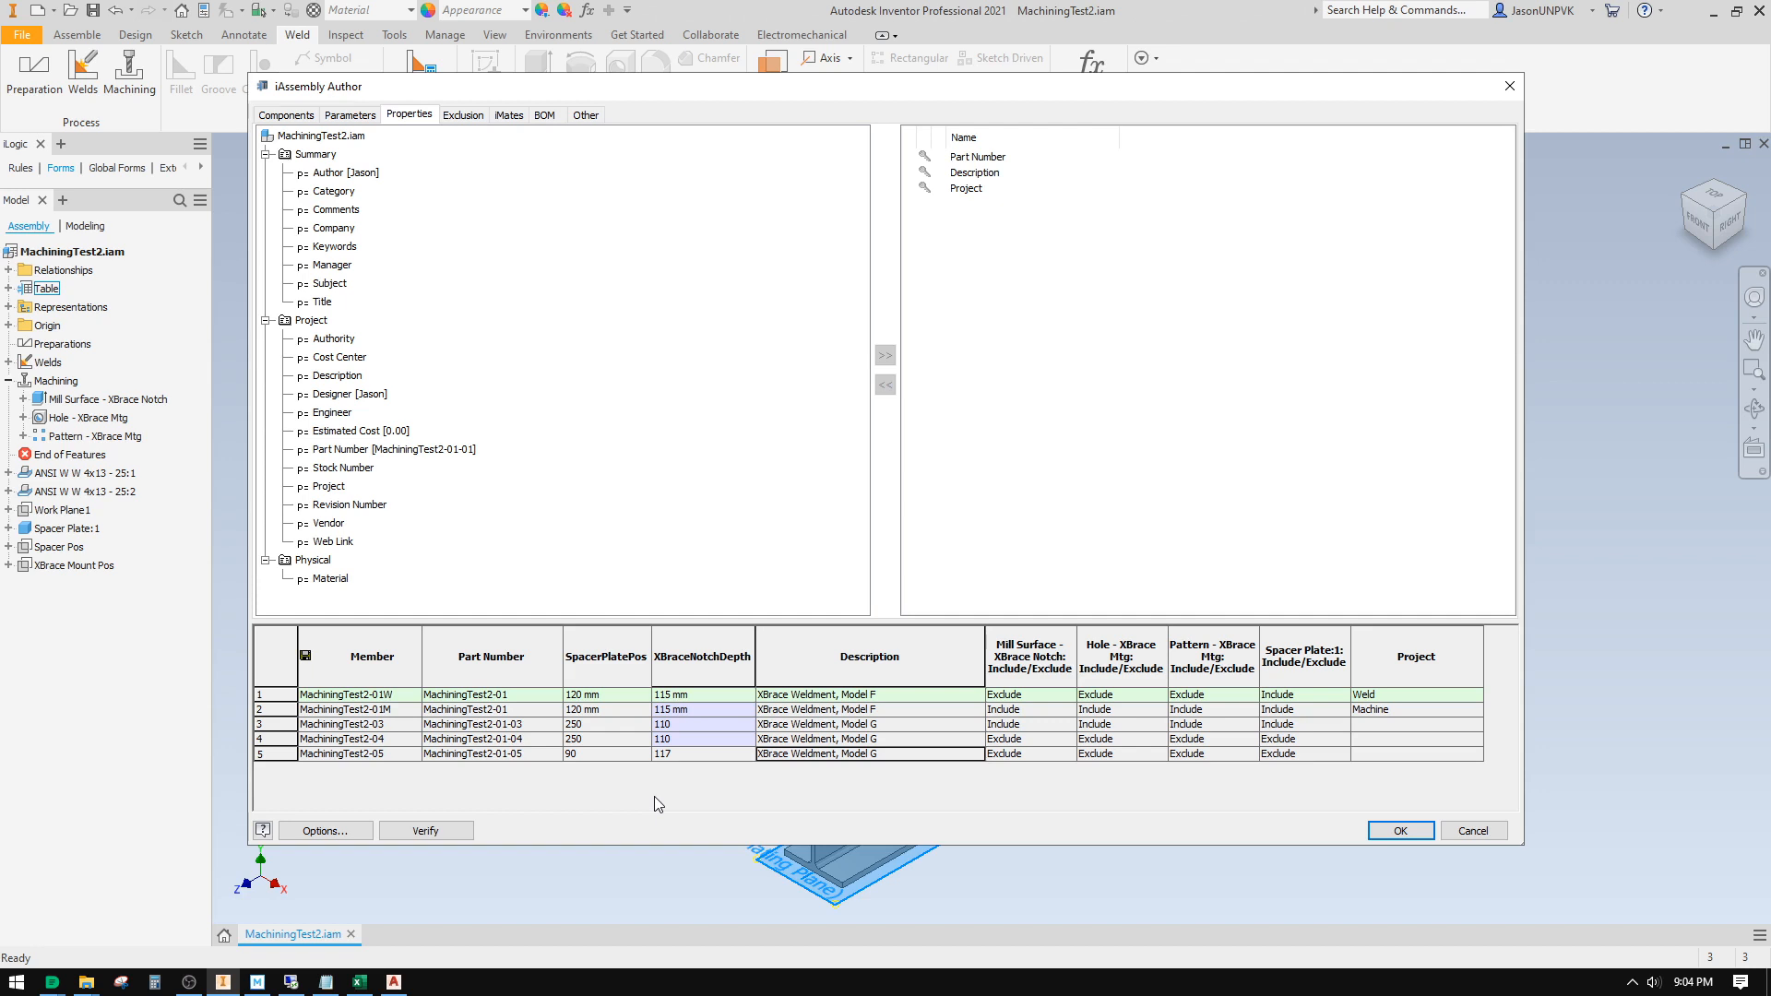
Step: Set the Hole - XBrace Mtg feature to Include for the MachiningTest2-04 member
key(Tab)
key(Tab)
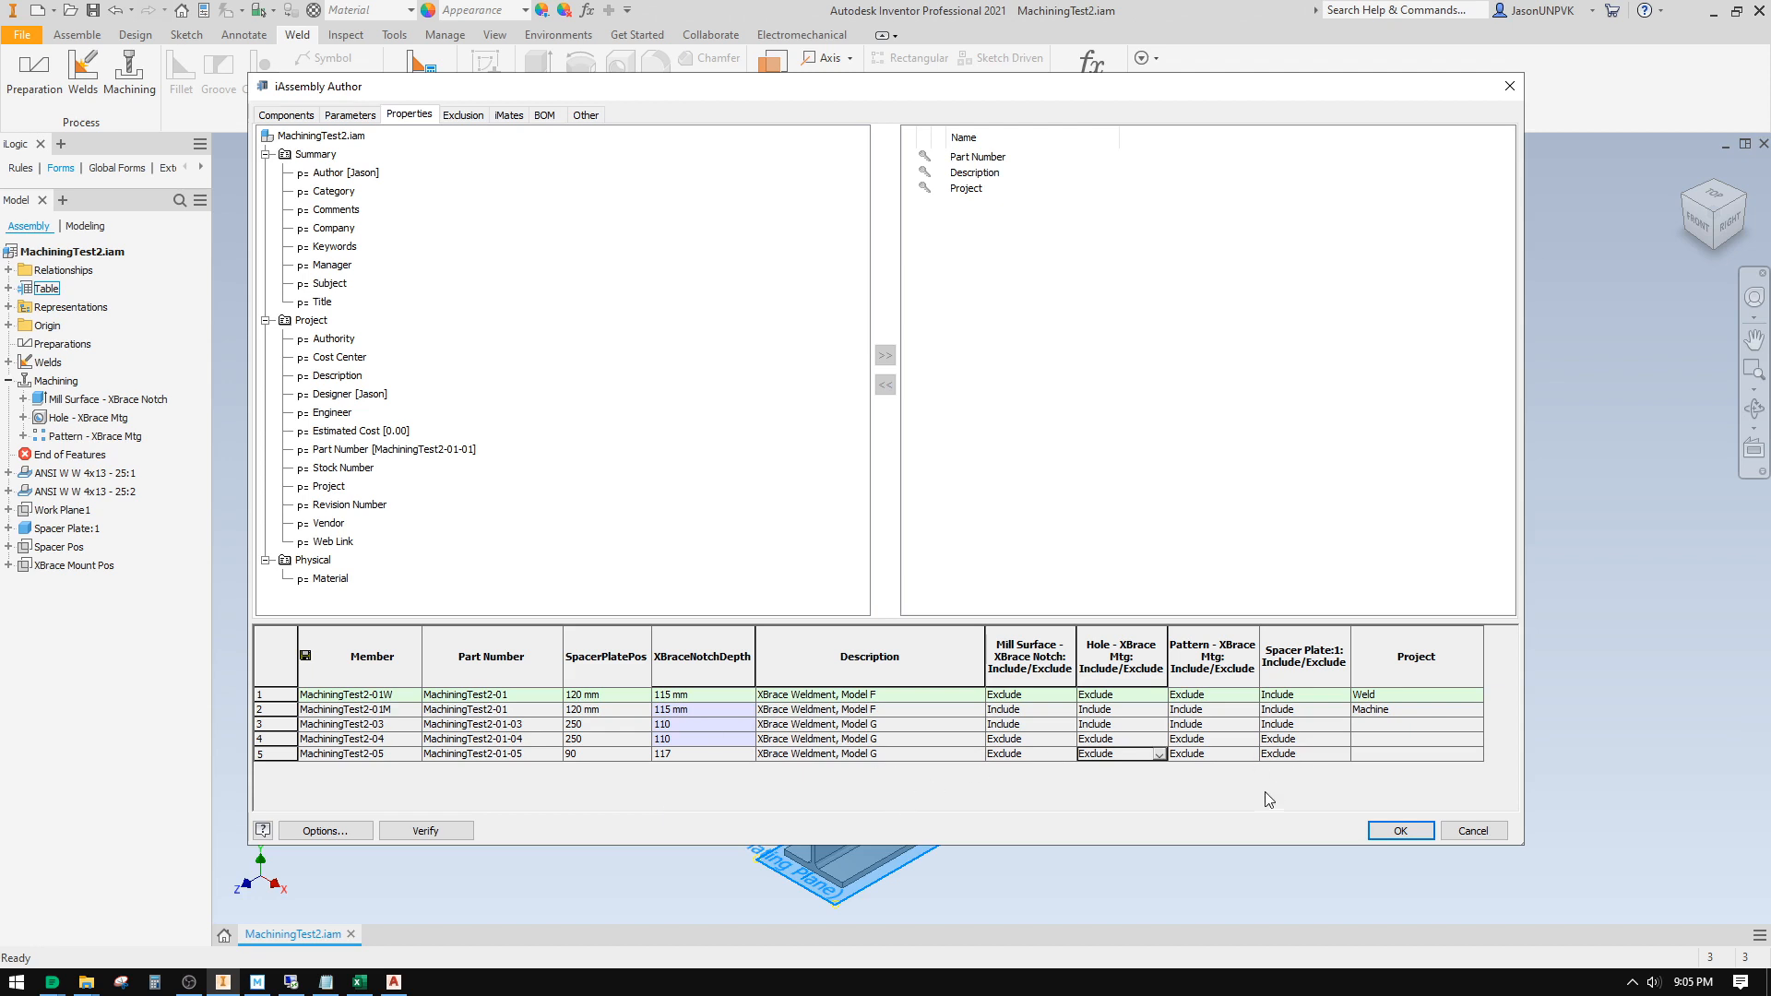
text(e)
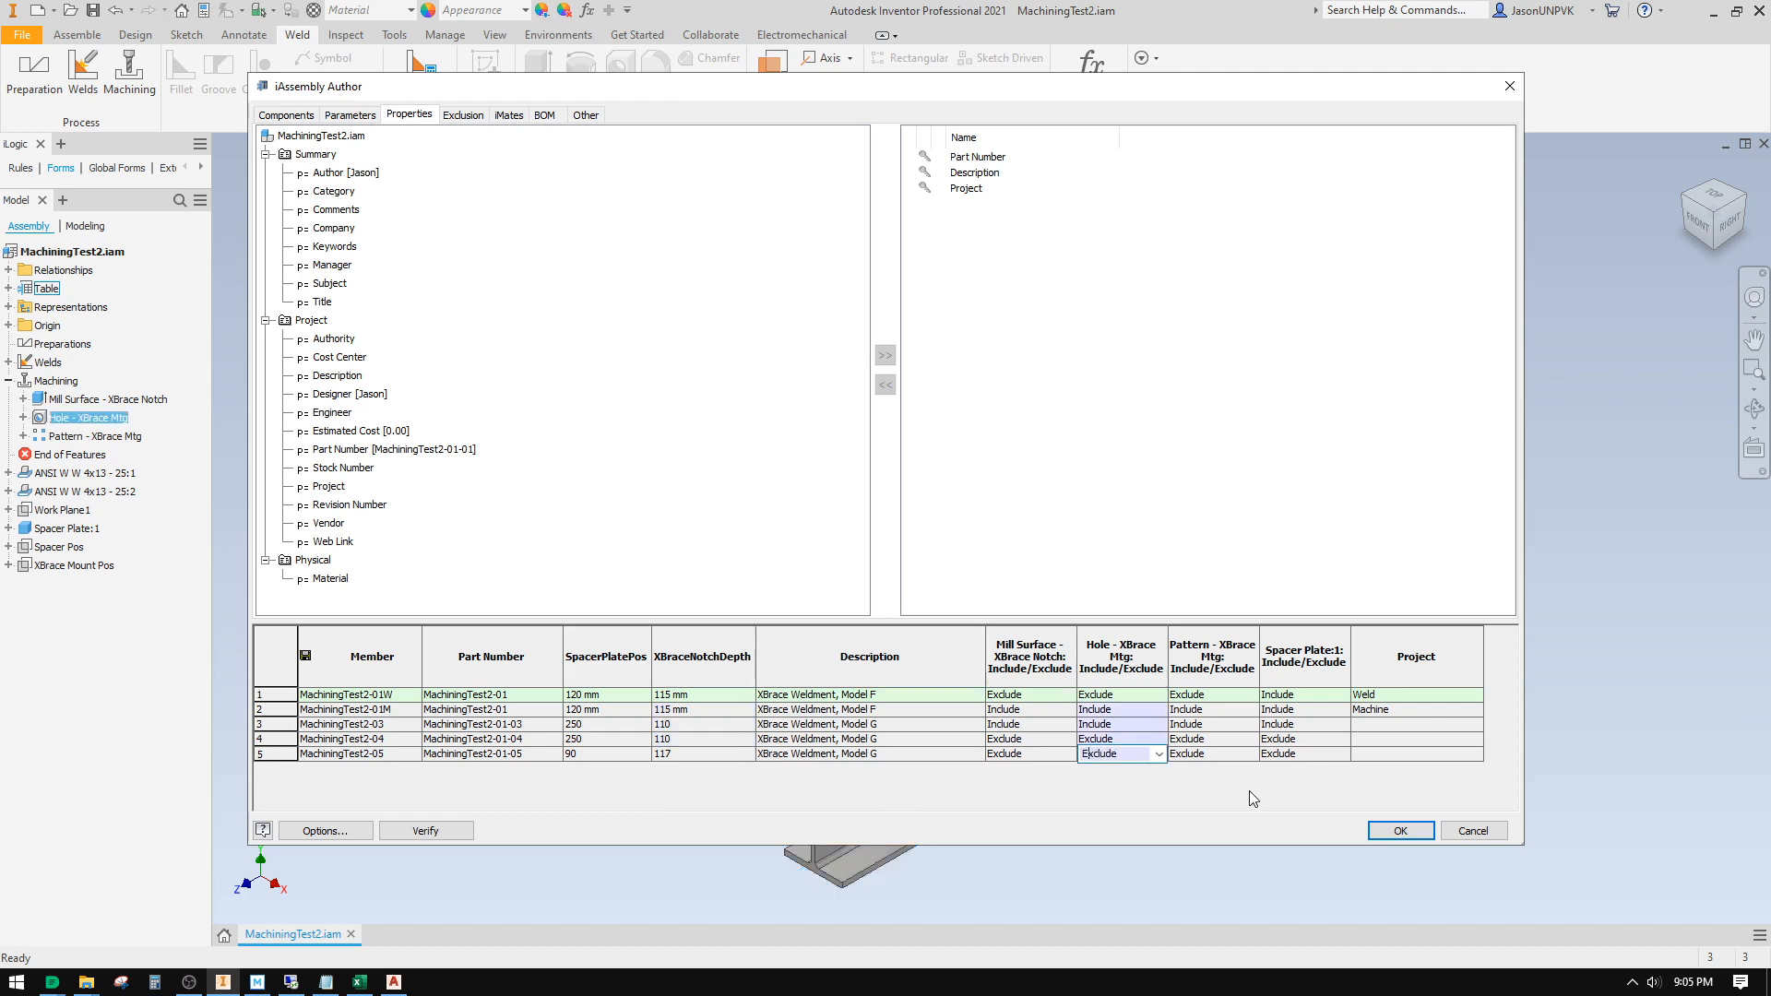
key(Return)
key(shift+Tab)
key(shift+Tab)
key(Up)
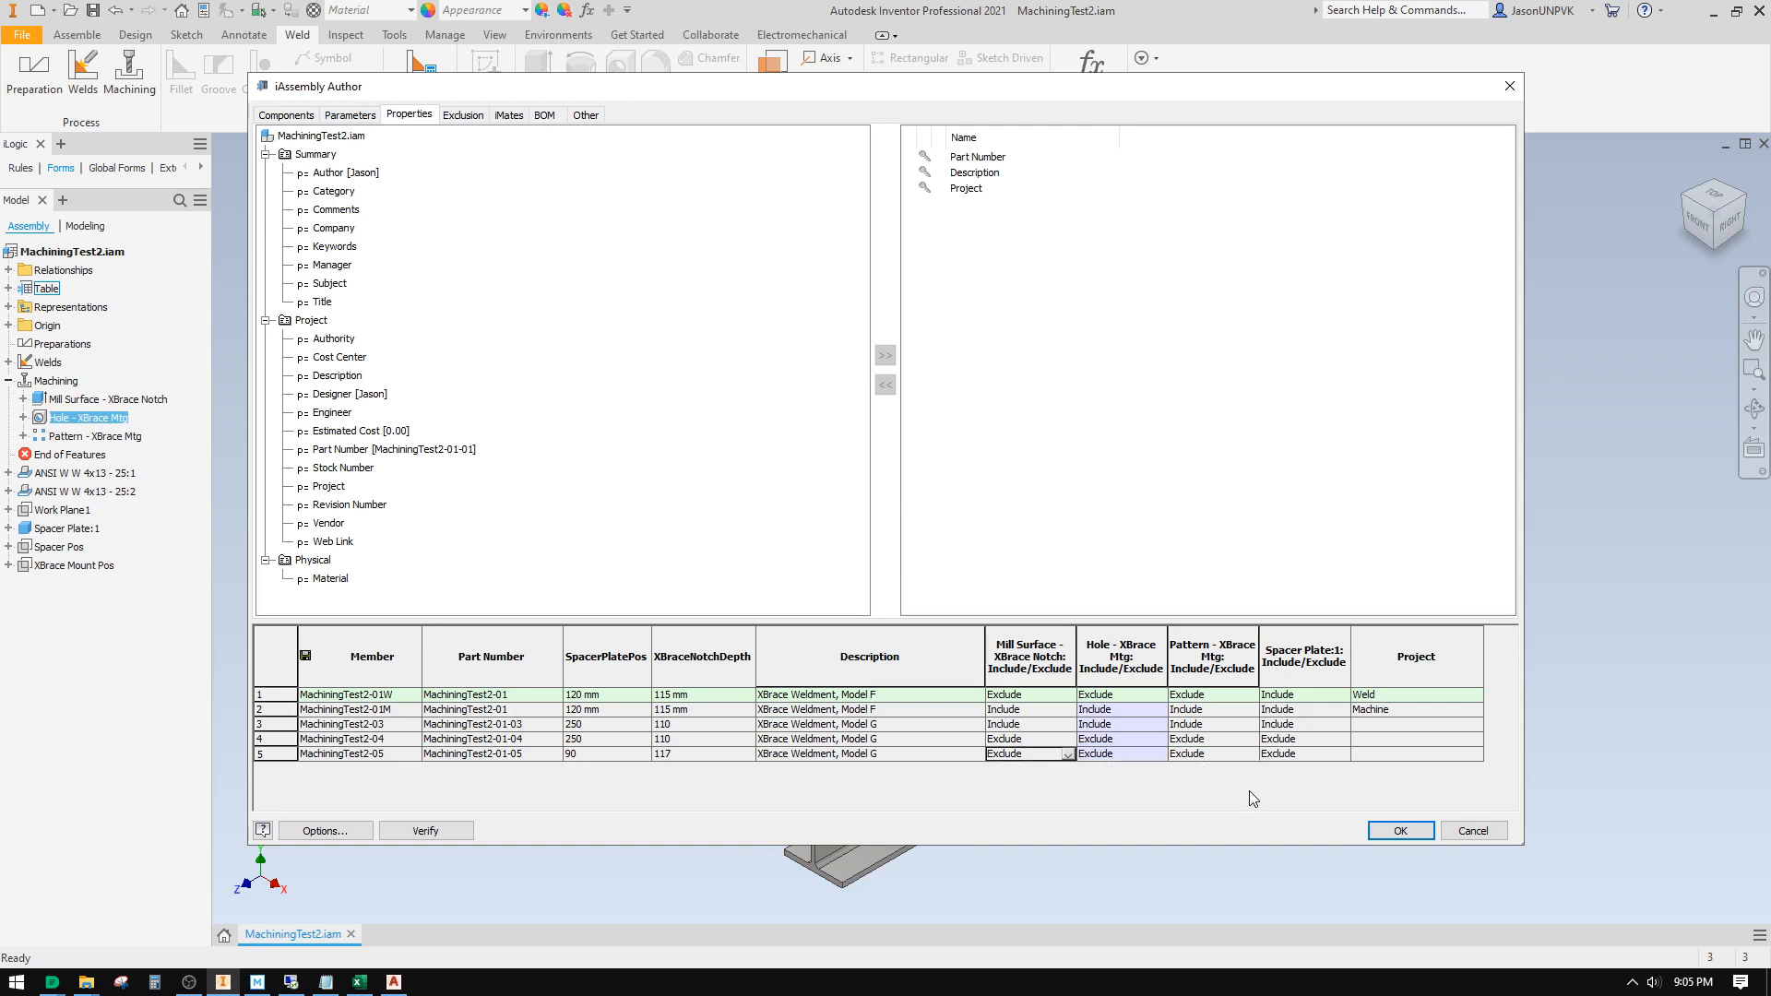
key(Tab)
text(i)
key(Tab)
text(i)
key(Tab)
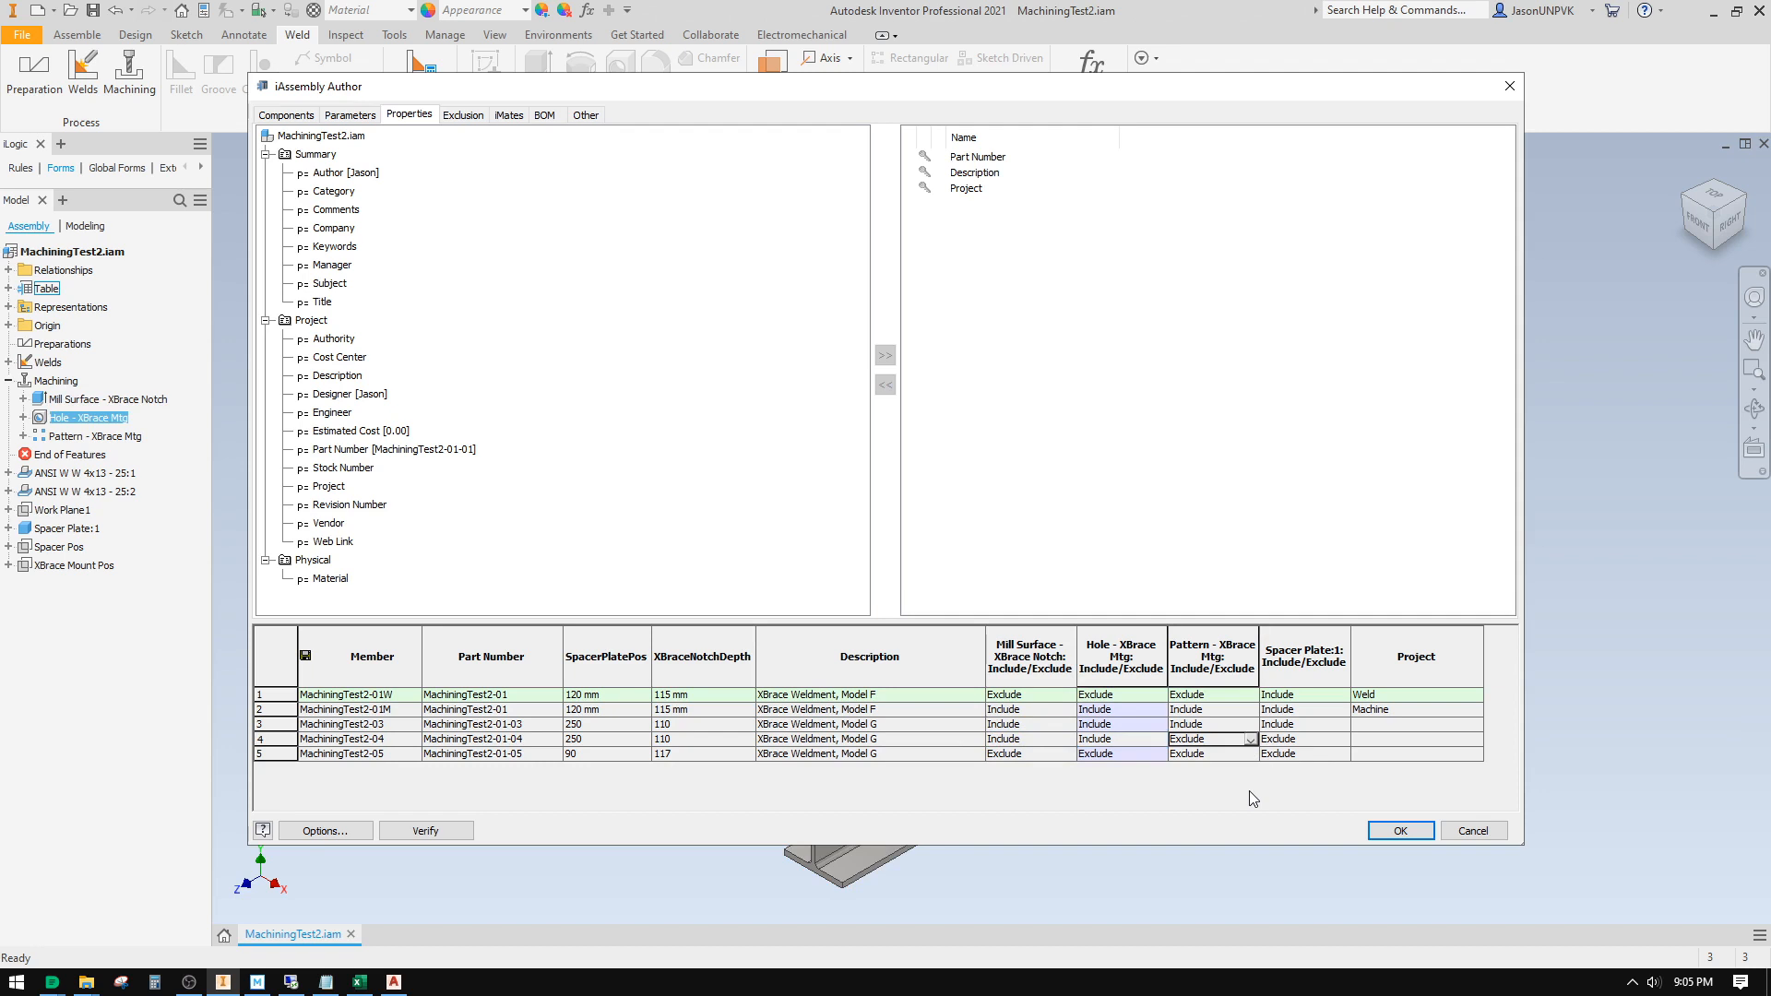
Step: Return the Hole - XBrace Mtg feature of the MachiningTest2-04 member to Exclude
key(shift+Tab)
key(shift+Tab)
key(shift+Tab)
key(Right)
text(e)
key(Right)
text(e)
key(Down)
key(Left)
key(Left)
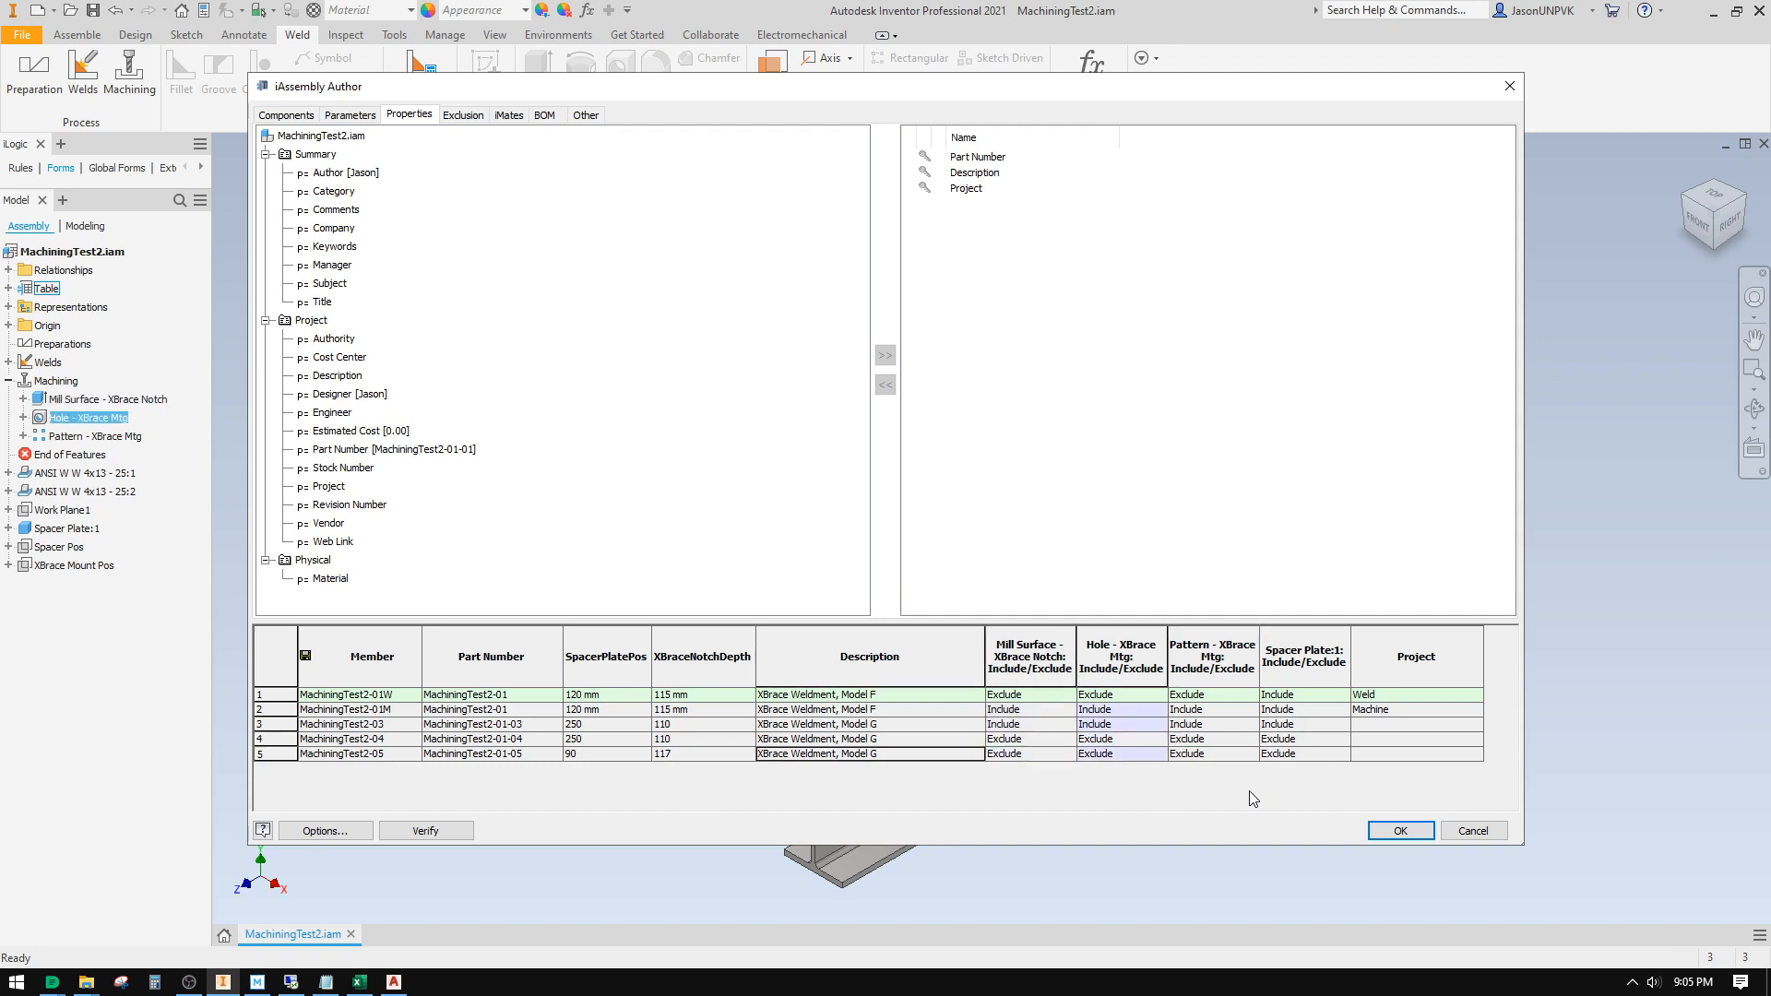
Step: Include Mill Surface - XBrace Notch and Spacer Plate:1 in the MachiningTest2-05 member and accept the iAssembly table
key(Right)
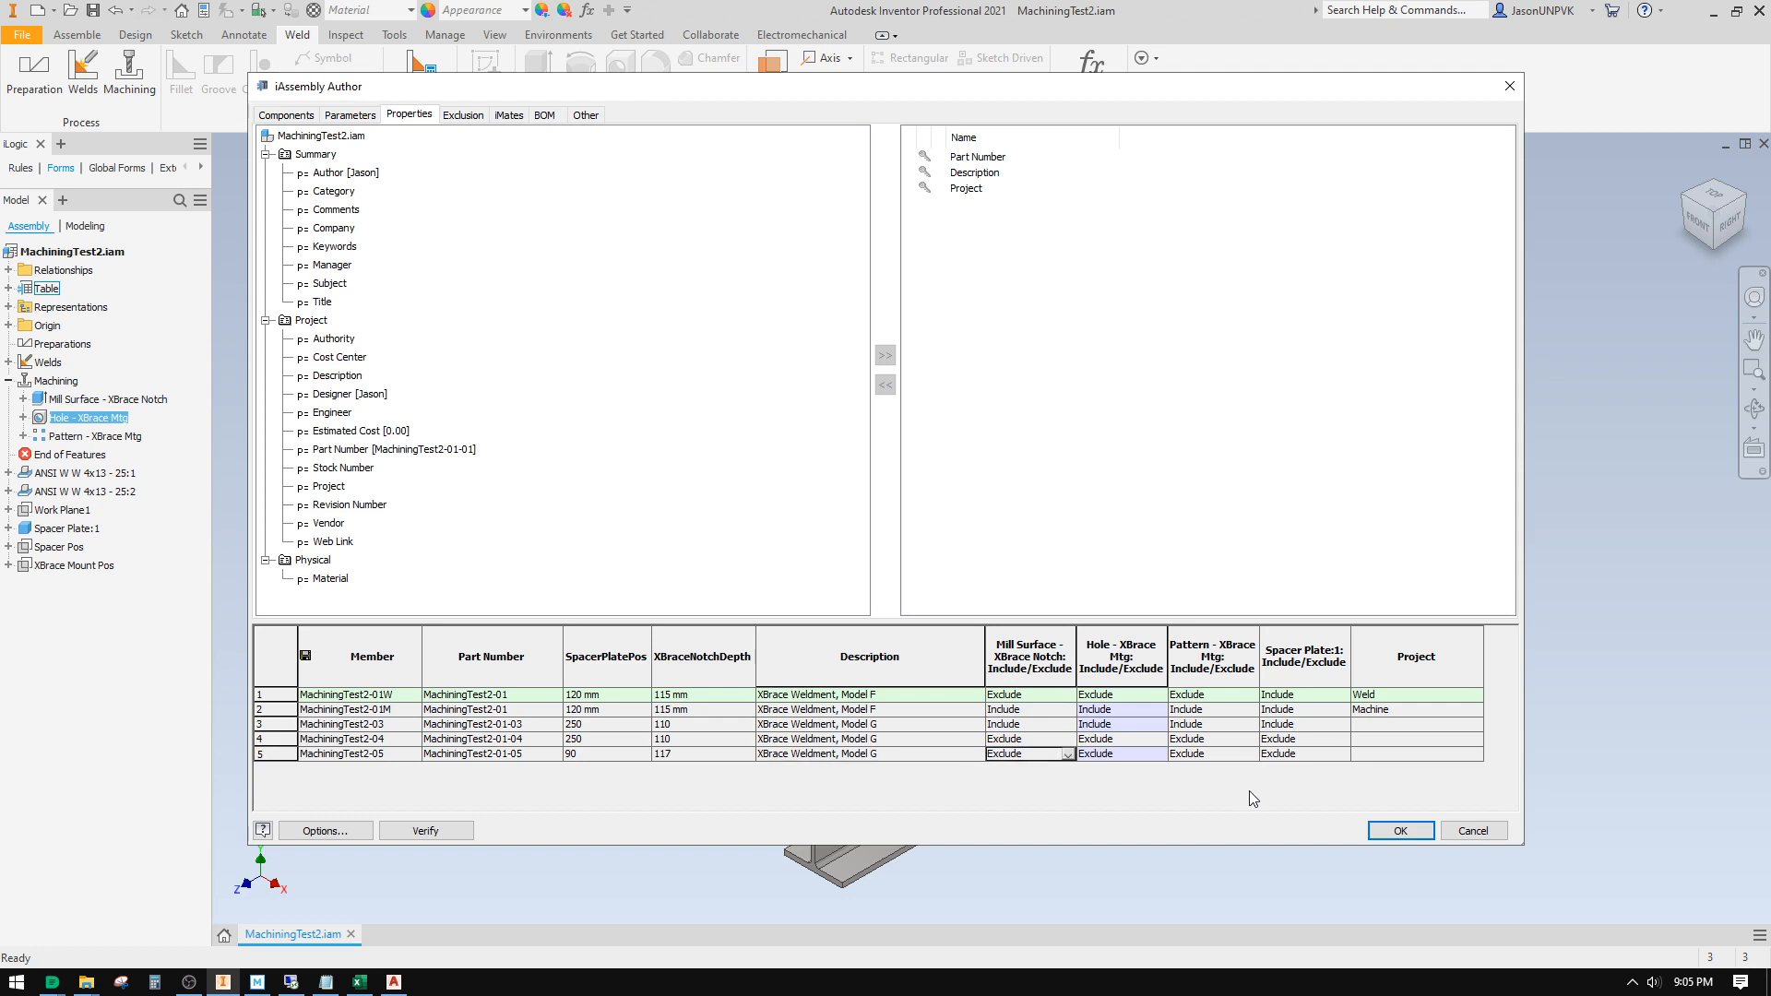
text(i)
key(Right)
key(Right)
key(Right)
text(i)
key(Right)
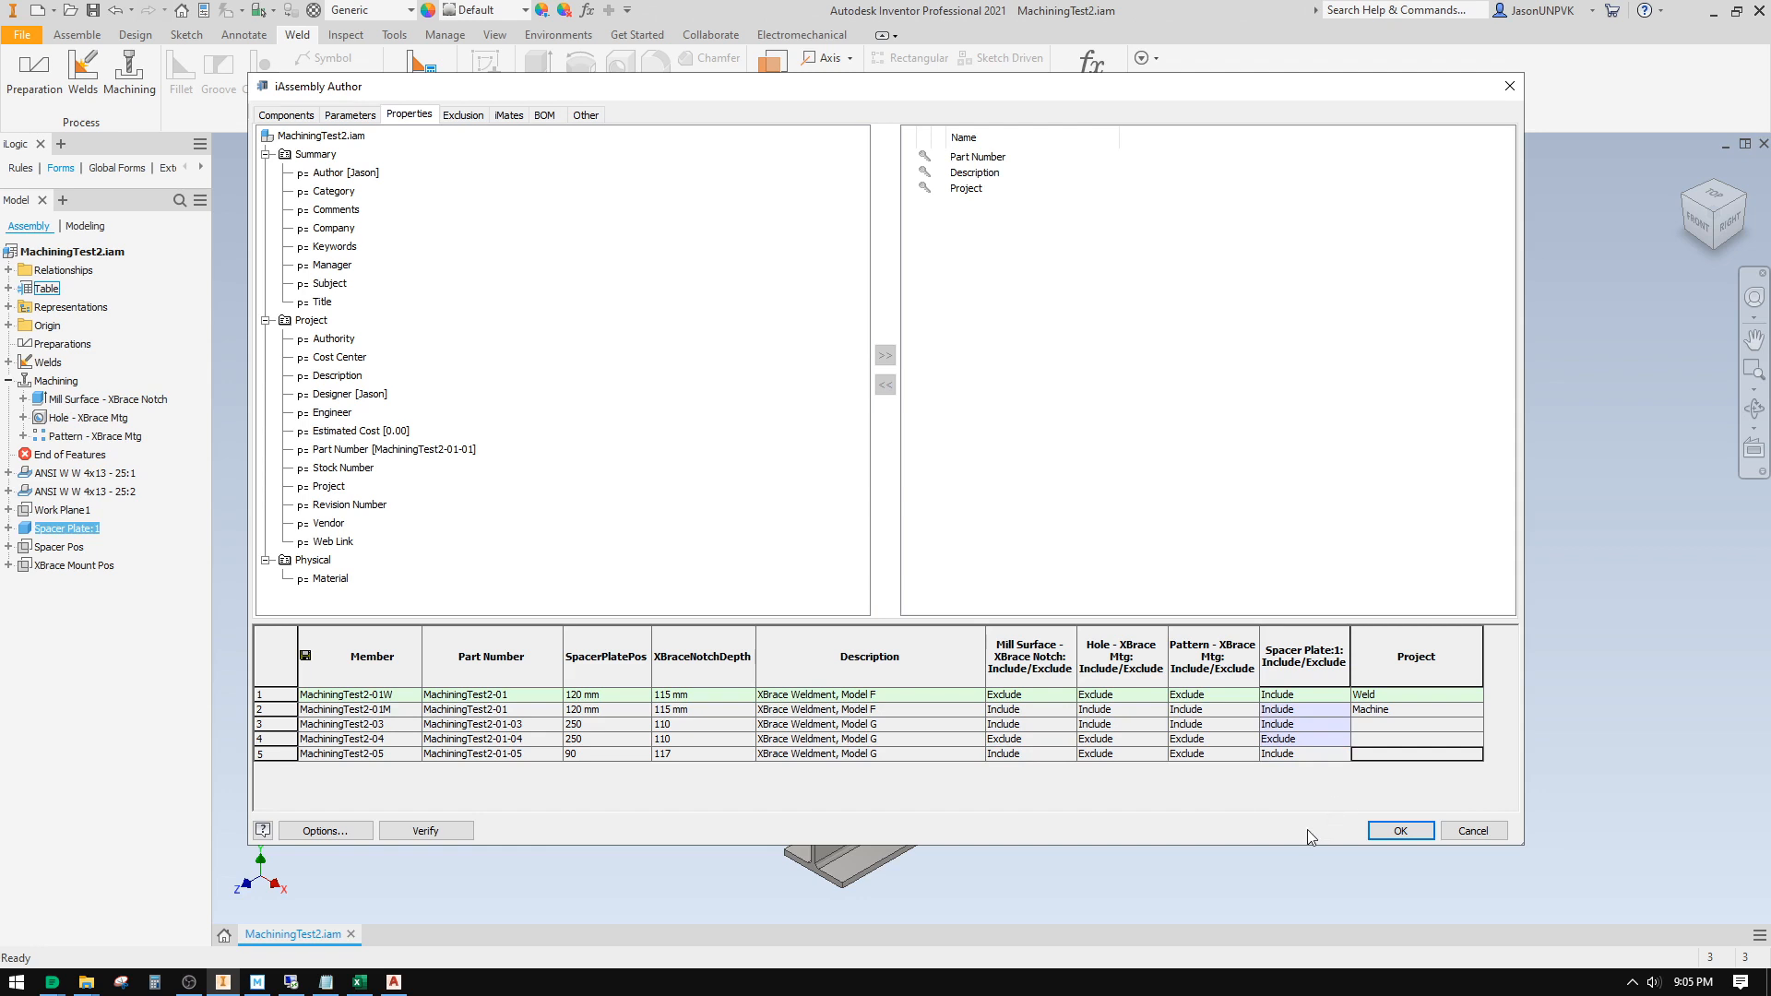
click(1422, 833)
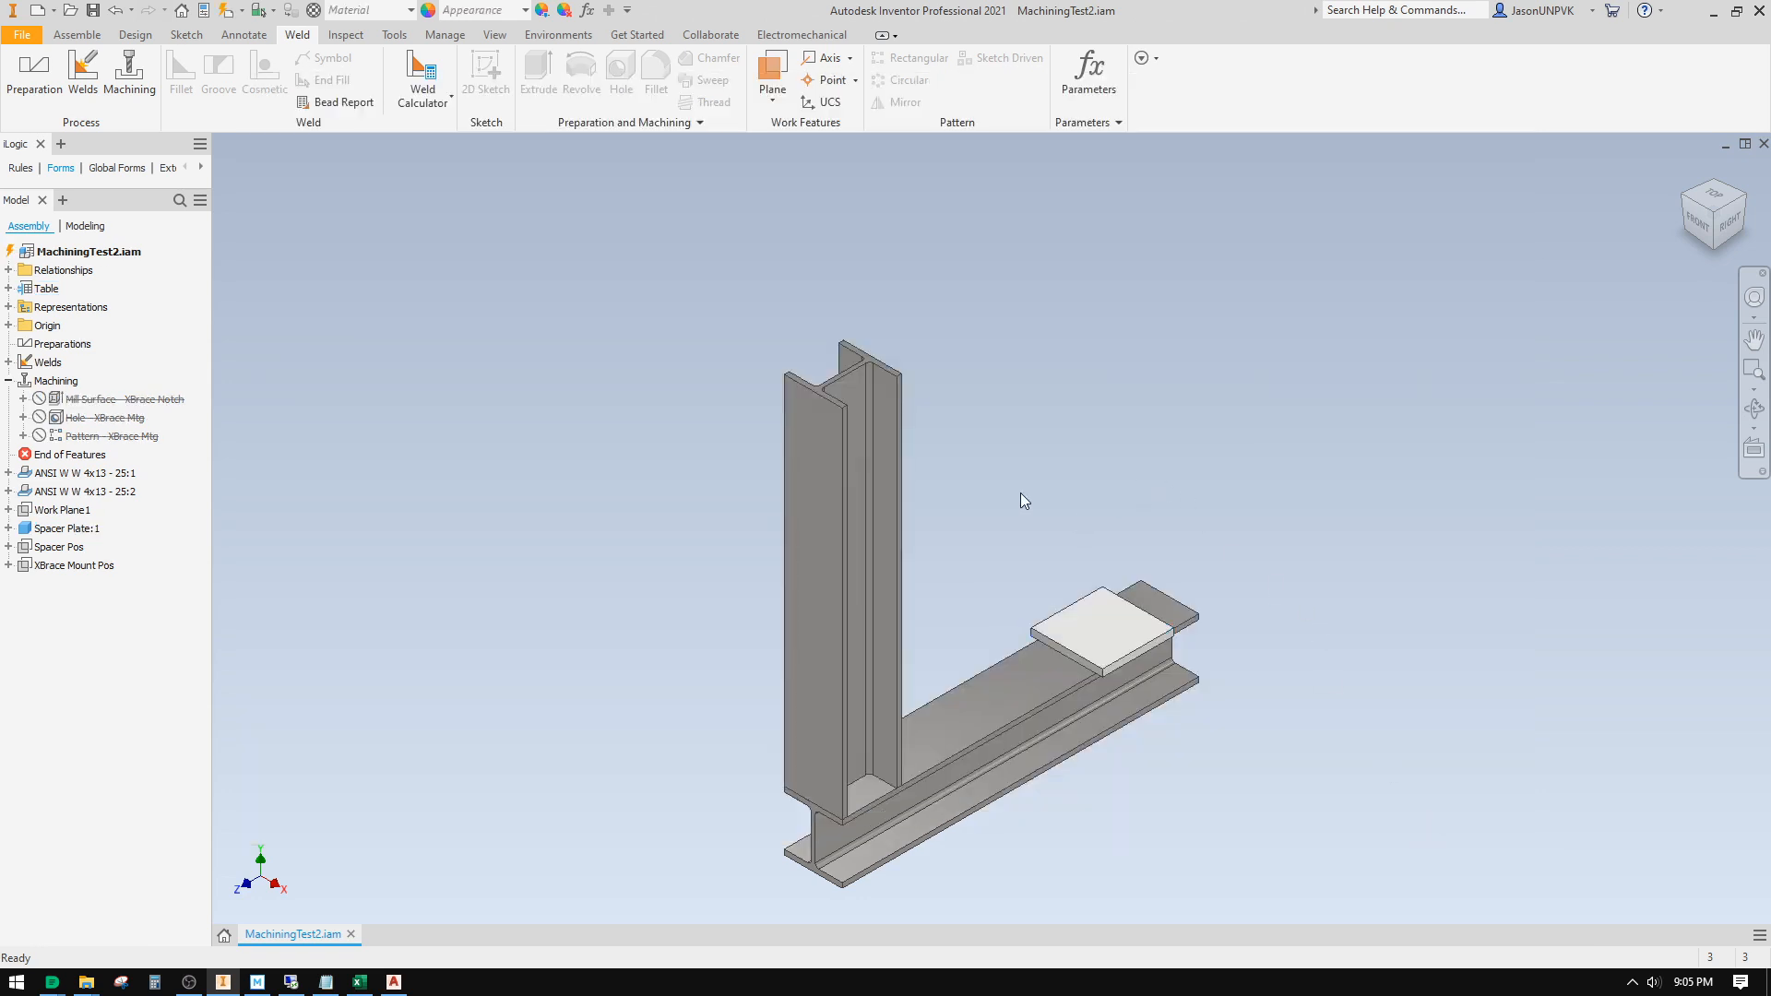
Step: Update the assembly and activate the MachiningTest2-01M member from the table
middle_drag(1021, 505, 941, 423)
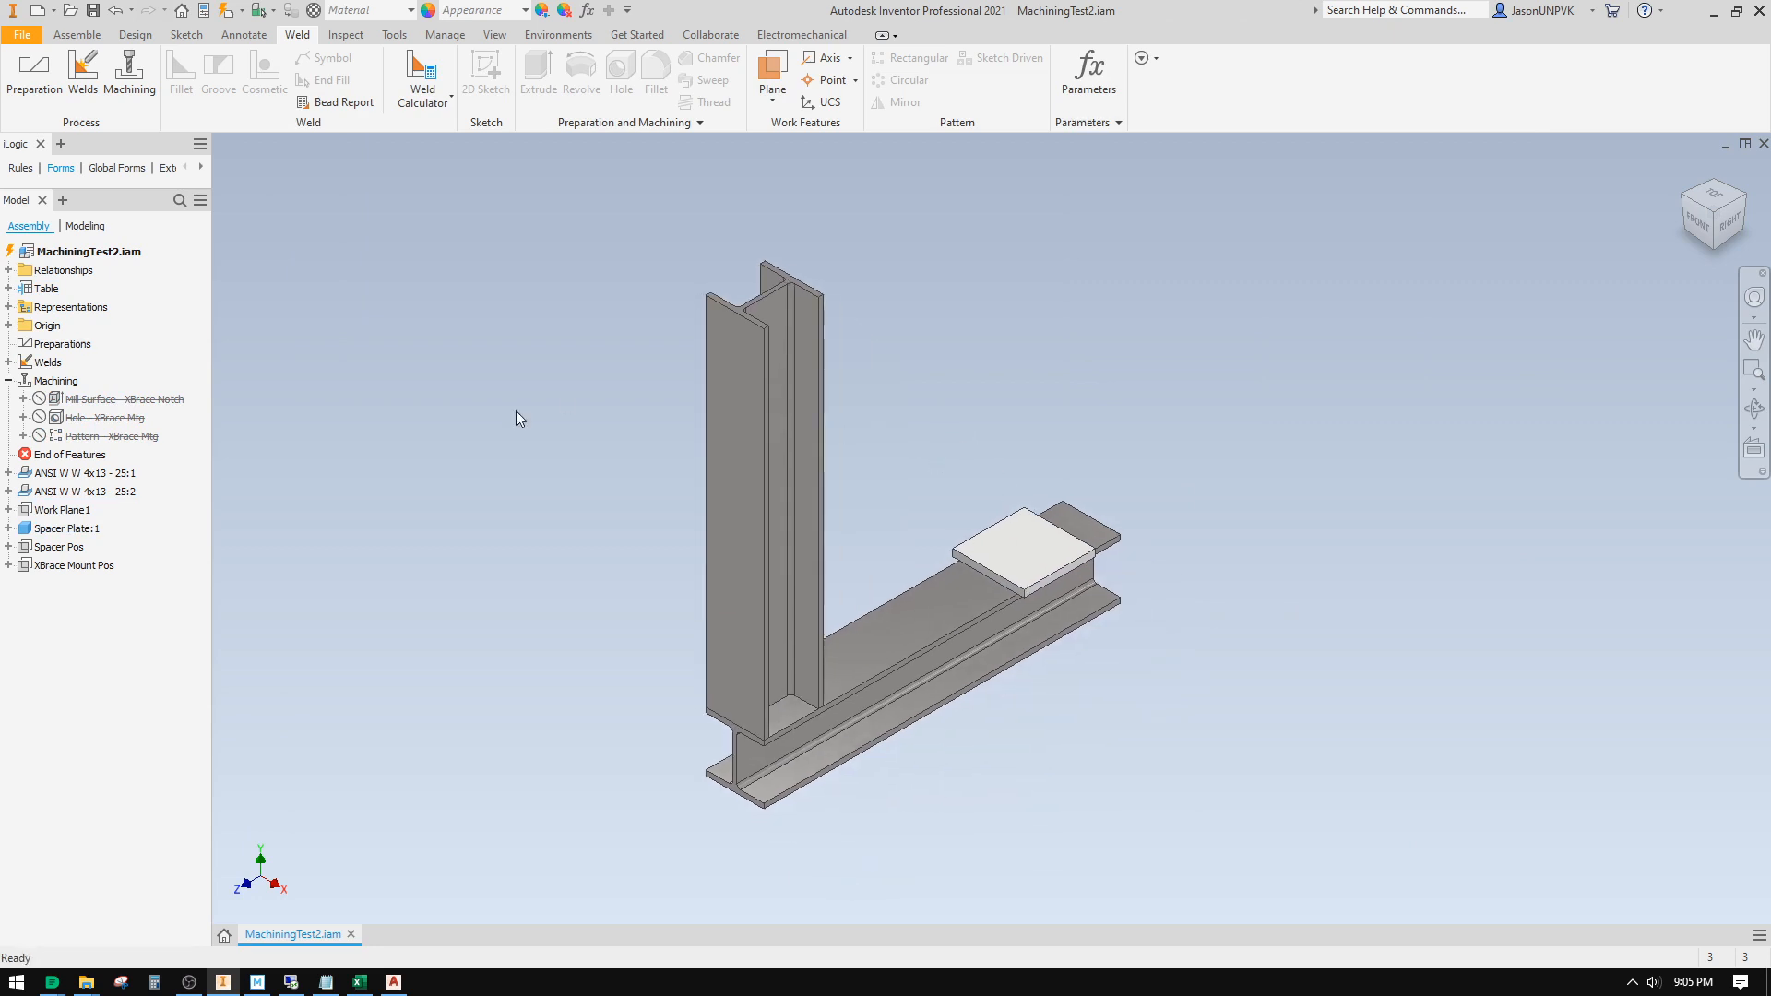
click(224, 10)
click(8, 288)
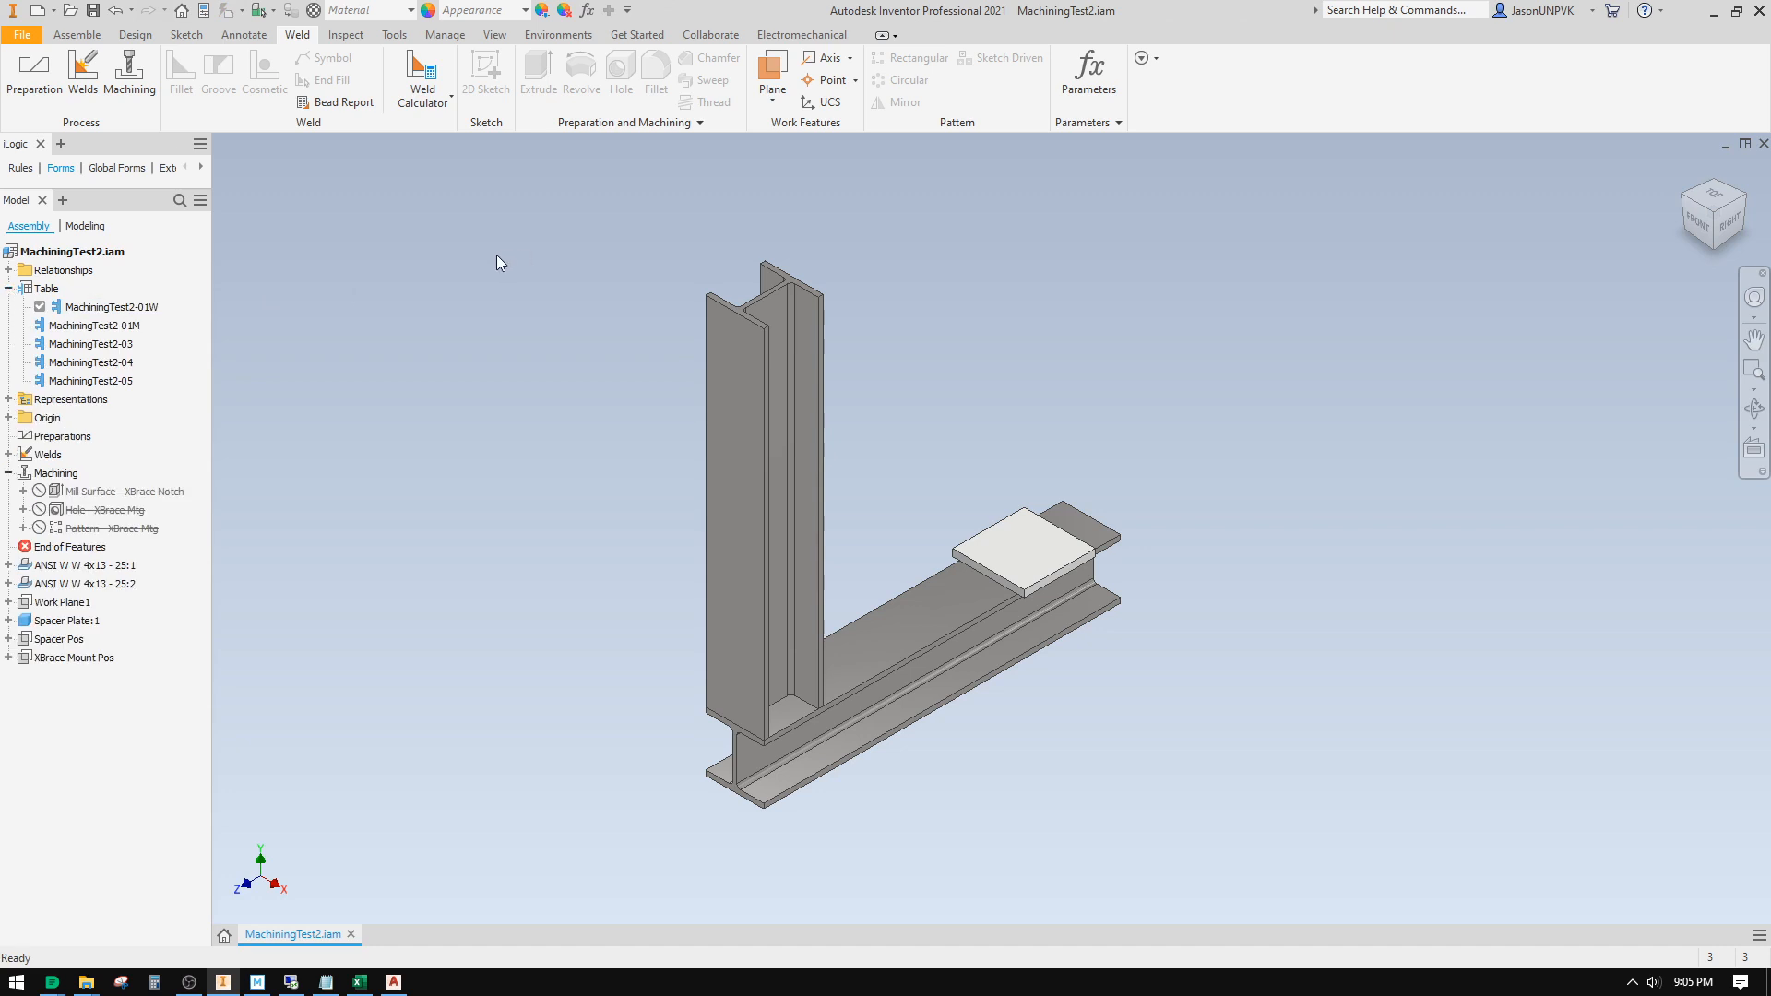
double_click(62, 326)
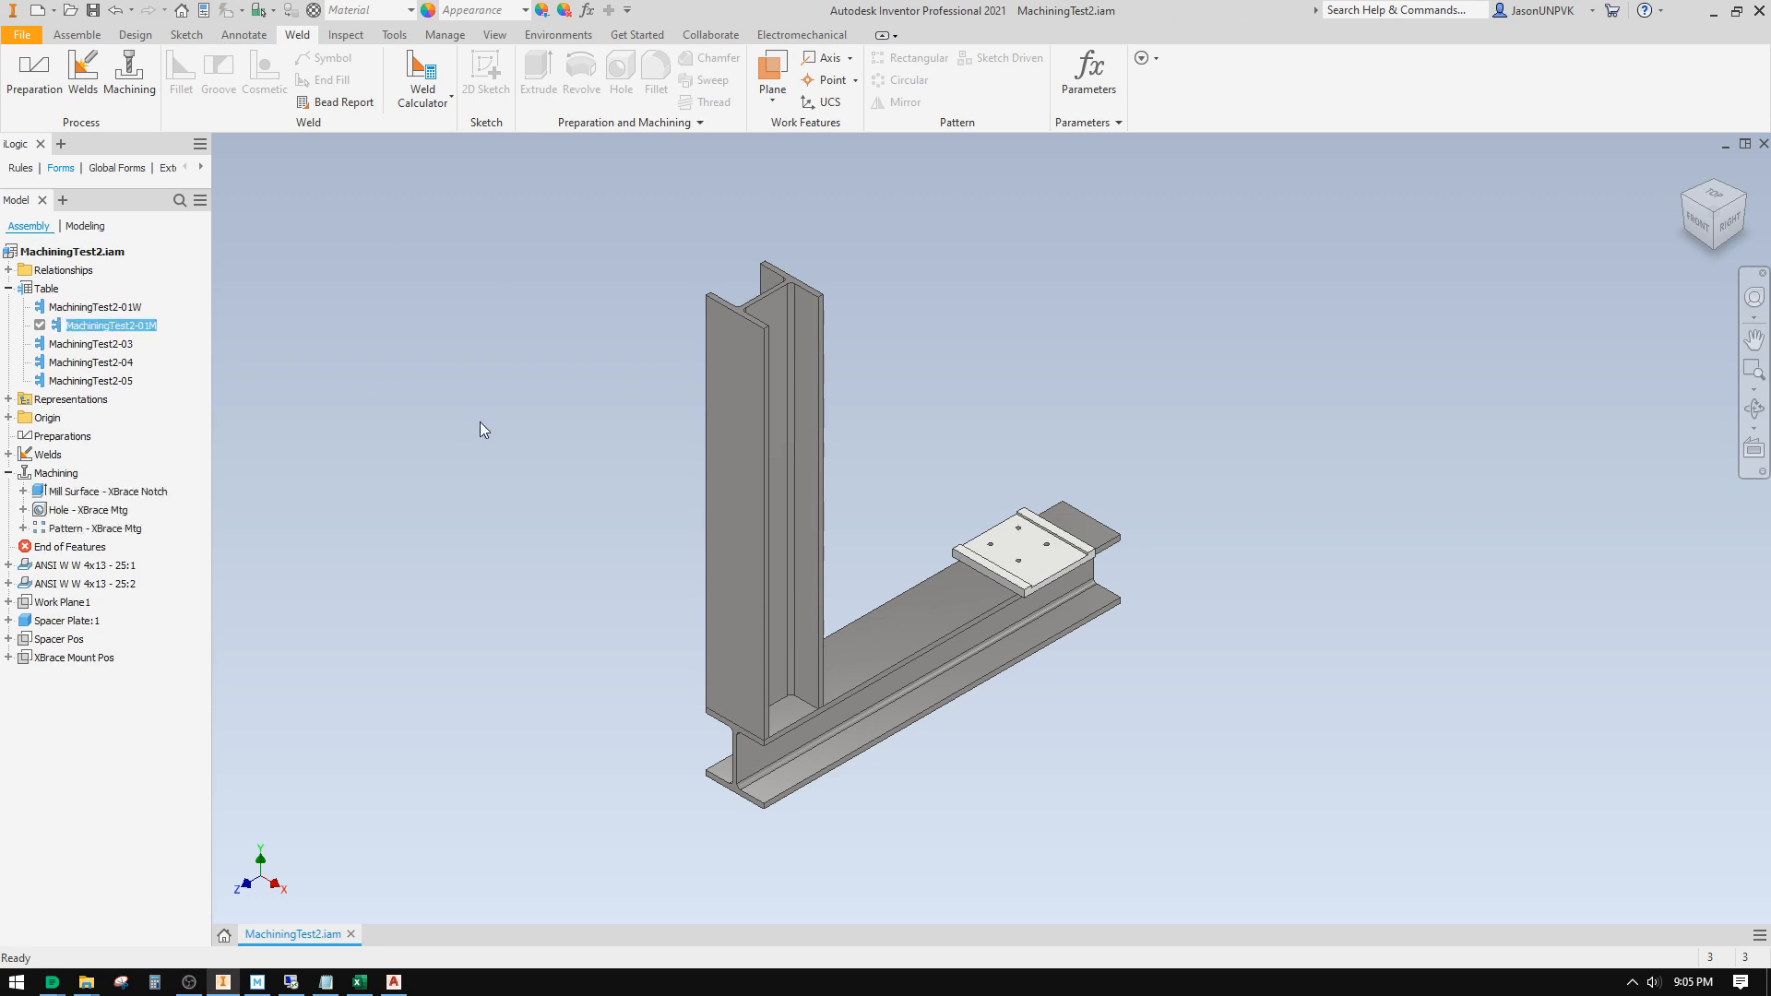
Step: Activate the MachiningTest2-03, MachiningTest2-04 and MachiningTest2-05 members one after another to check their geometry
click(108, 308)
click(332, 370)
double_click(88, 344)
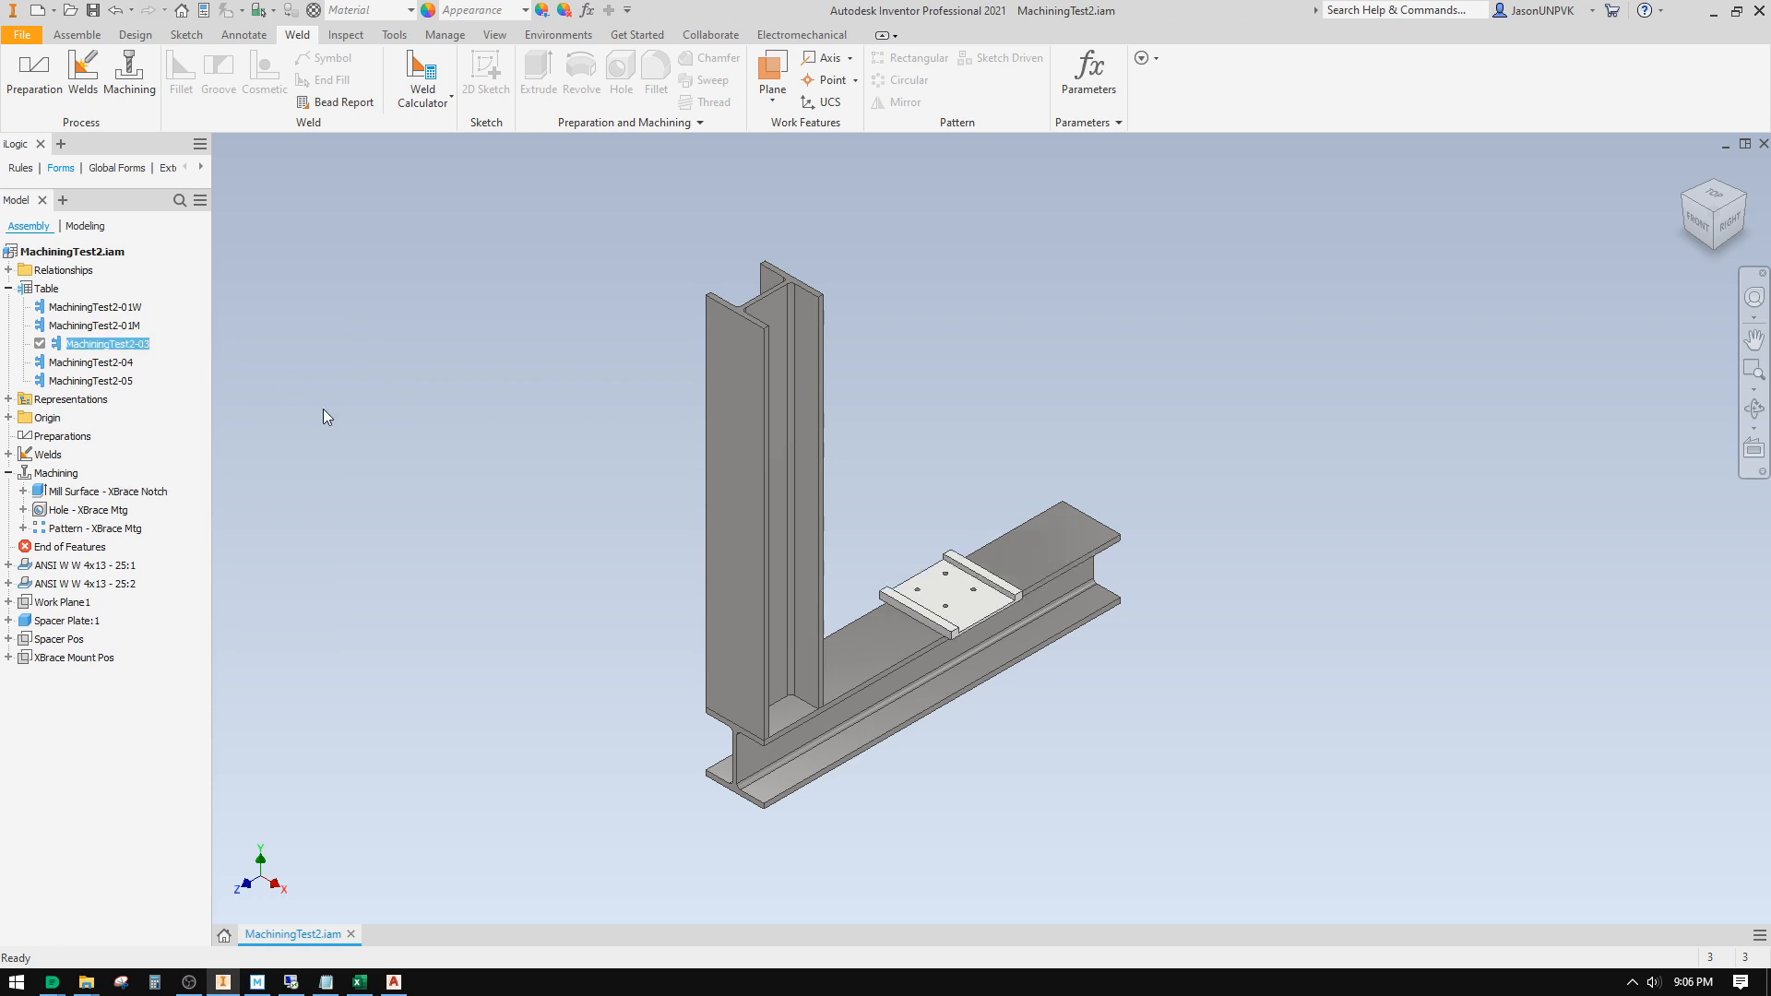
double_click(84, 362)
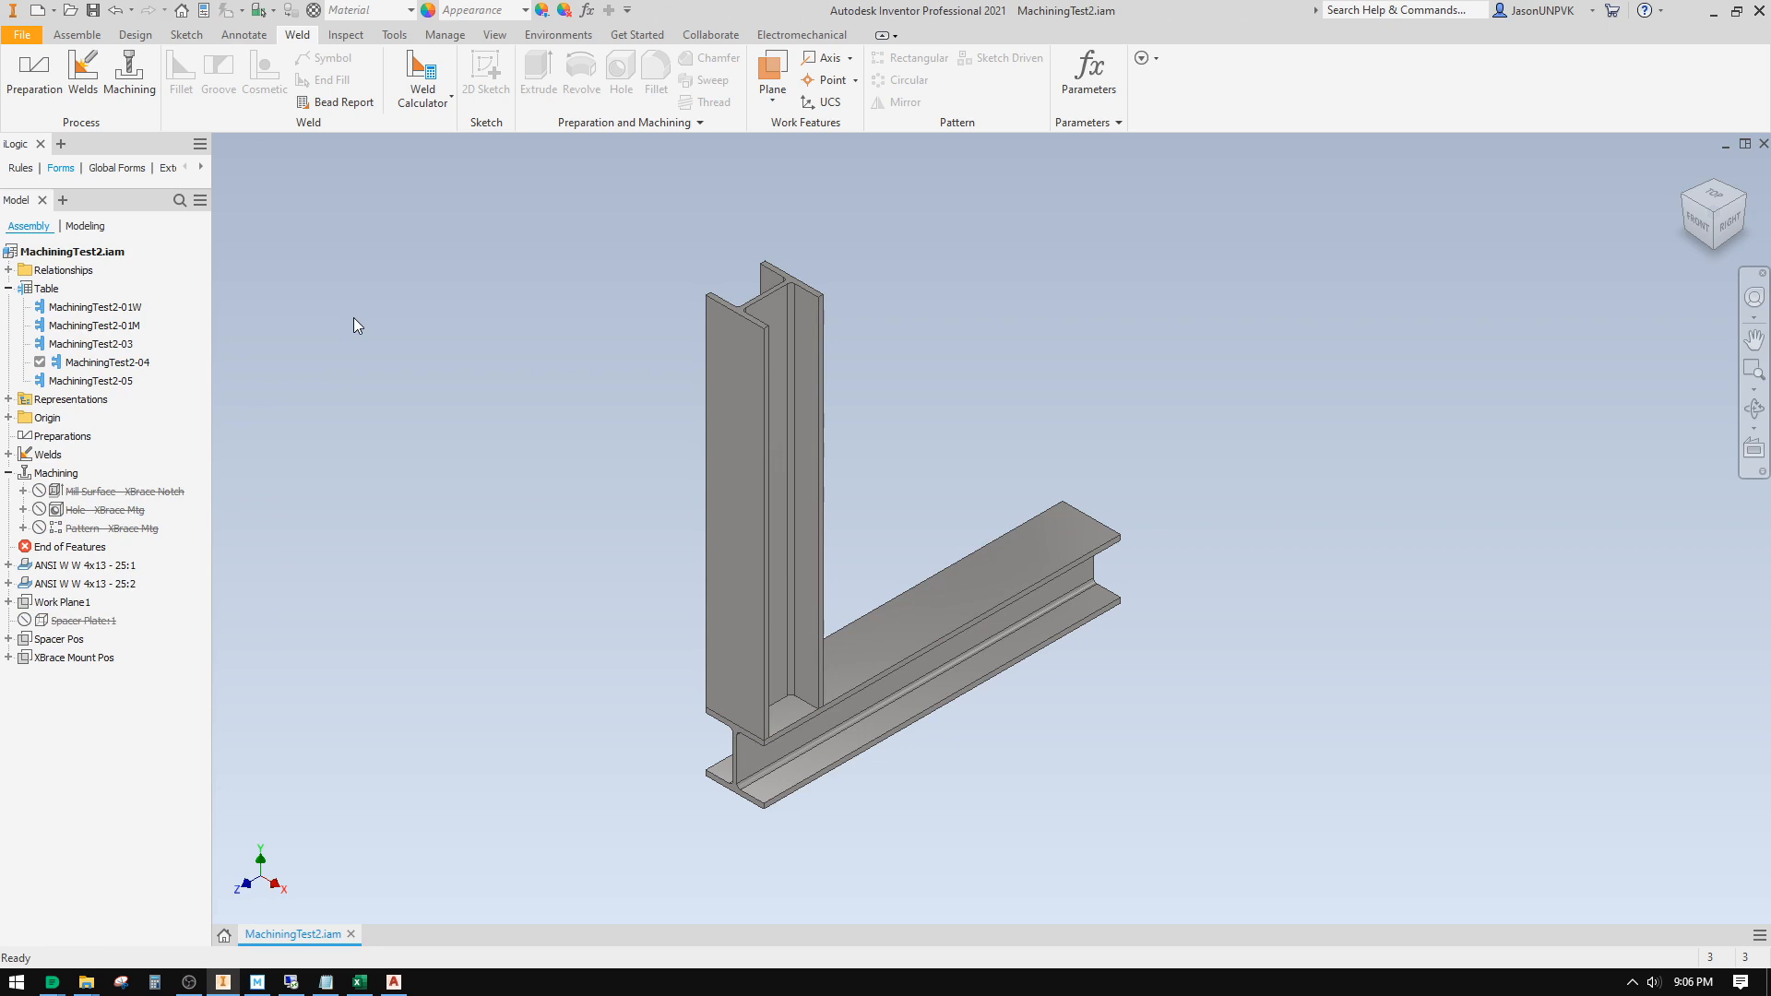
double_click(74, 381)
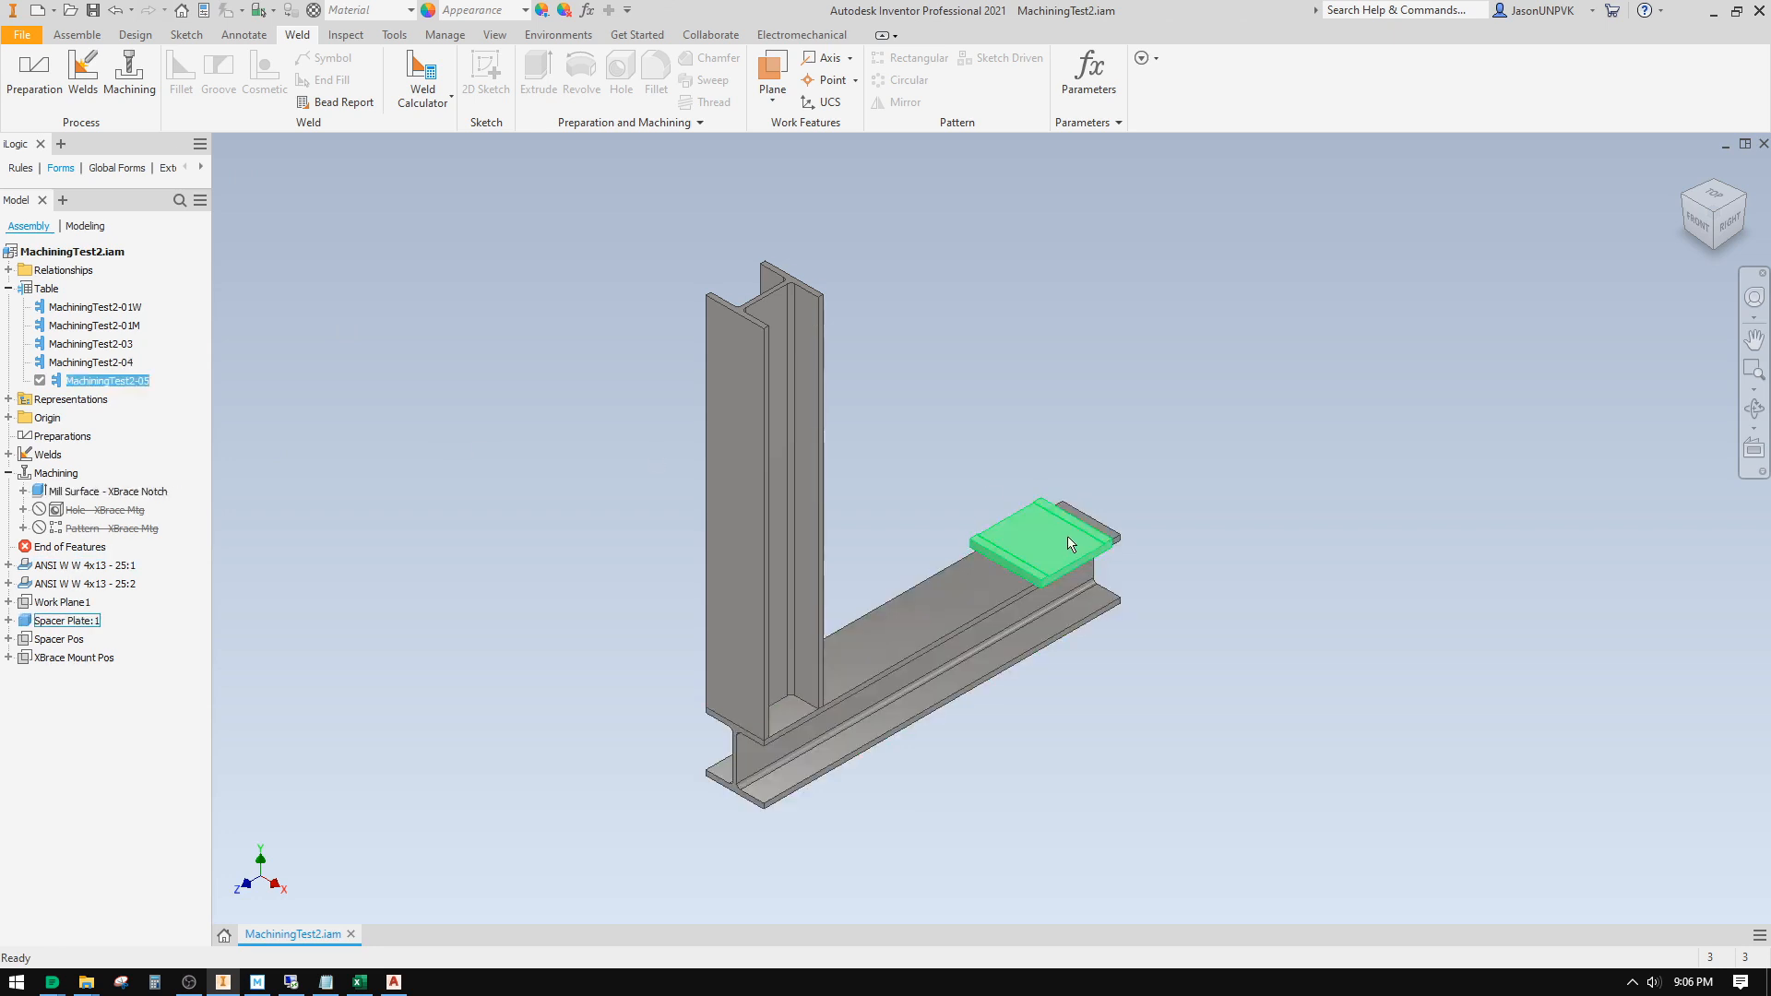
Step: Inspect the spacer plate of the MachiningTest2-05 member and reactivate the MachiningTest2-01W member
scroll(1075, 537, down, 6)
scroll(1209, 497, up, 5)
scroll(1273, 465, up, 1)
middle_drag(1274, 465, 1096, 517)
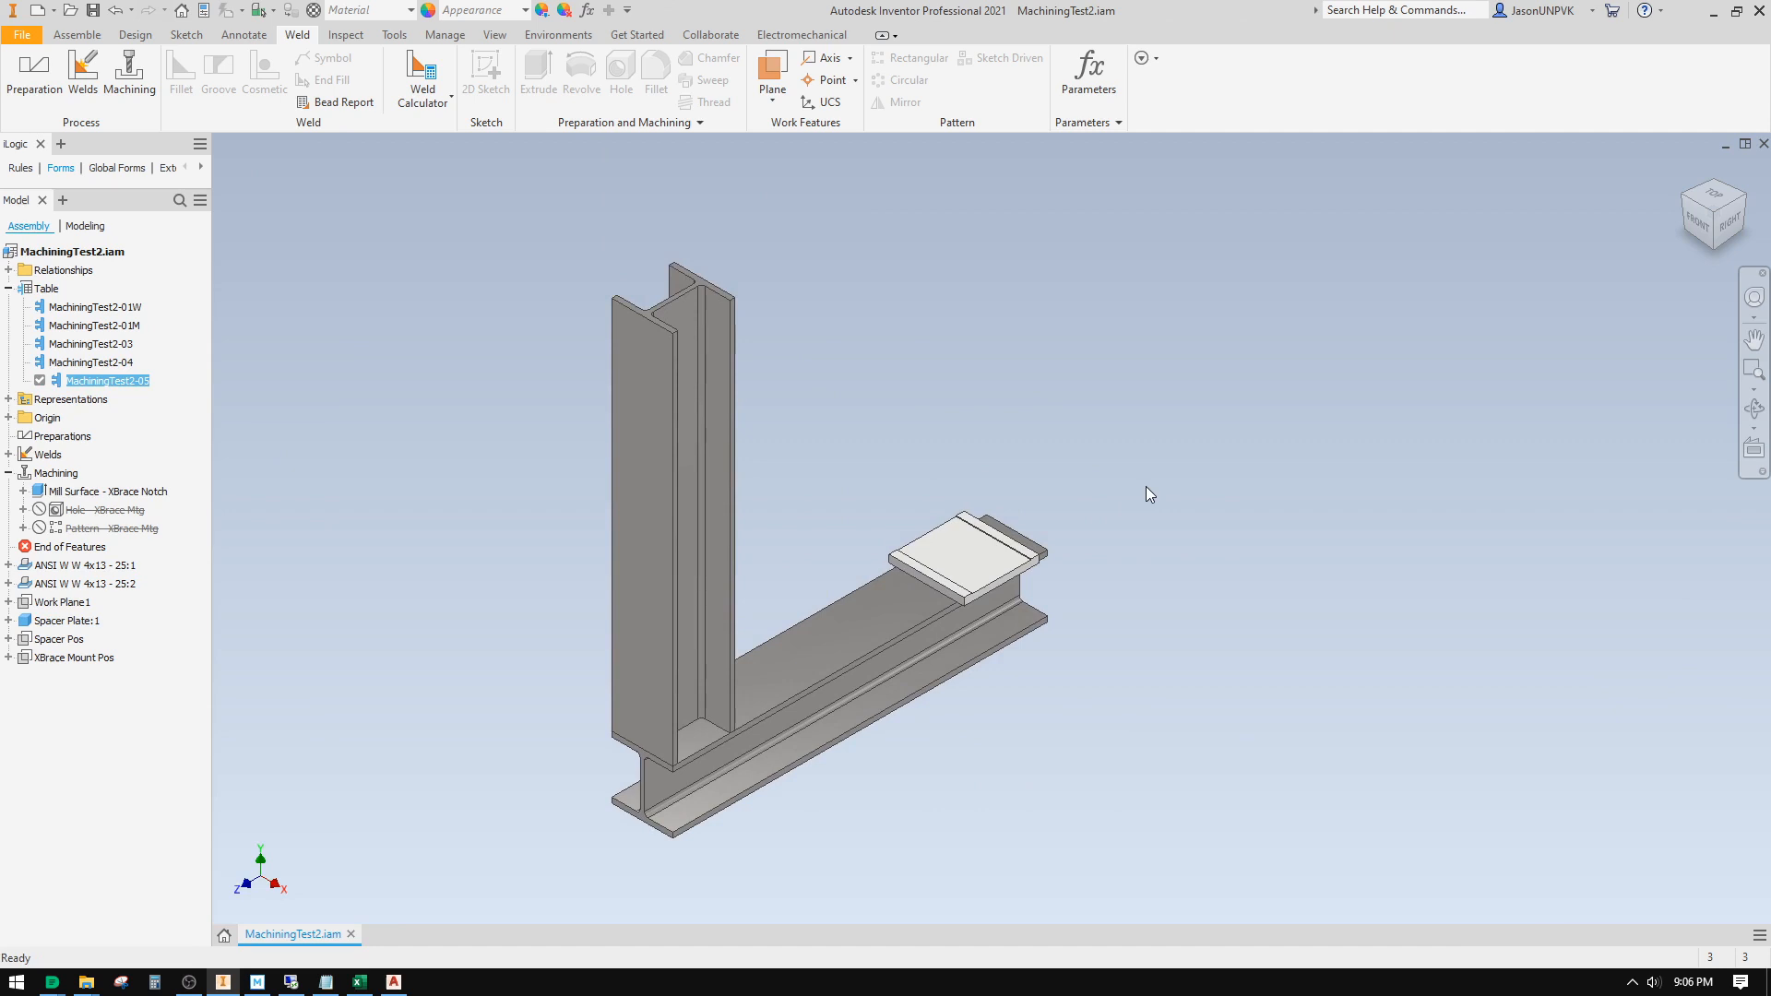
middle_drag(1103, 381, 1185, 386)
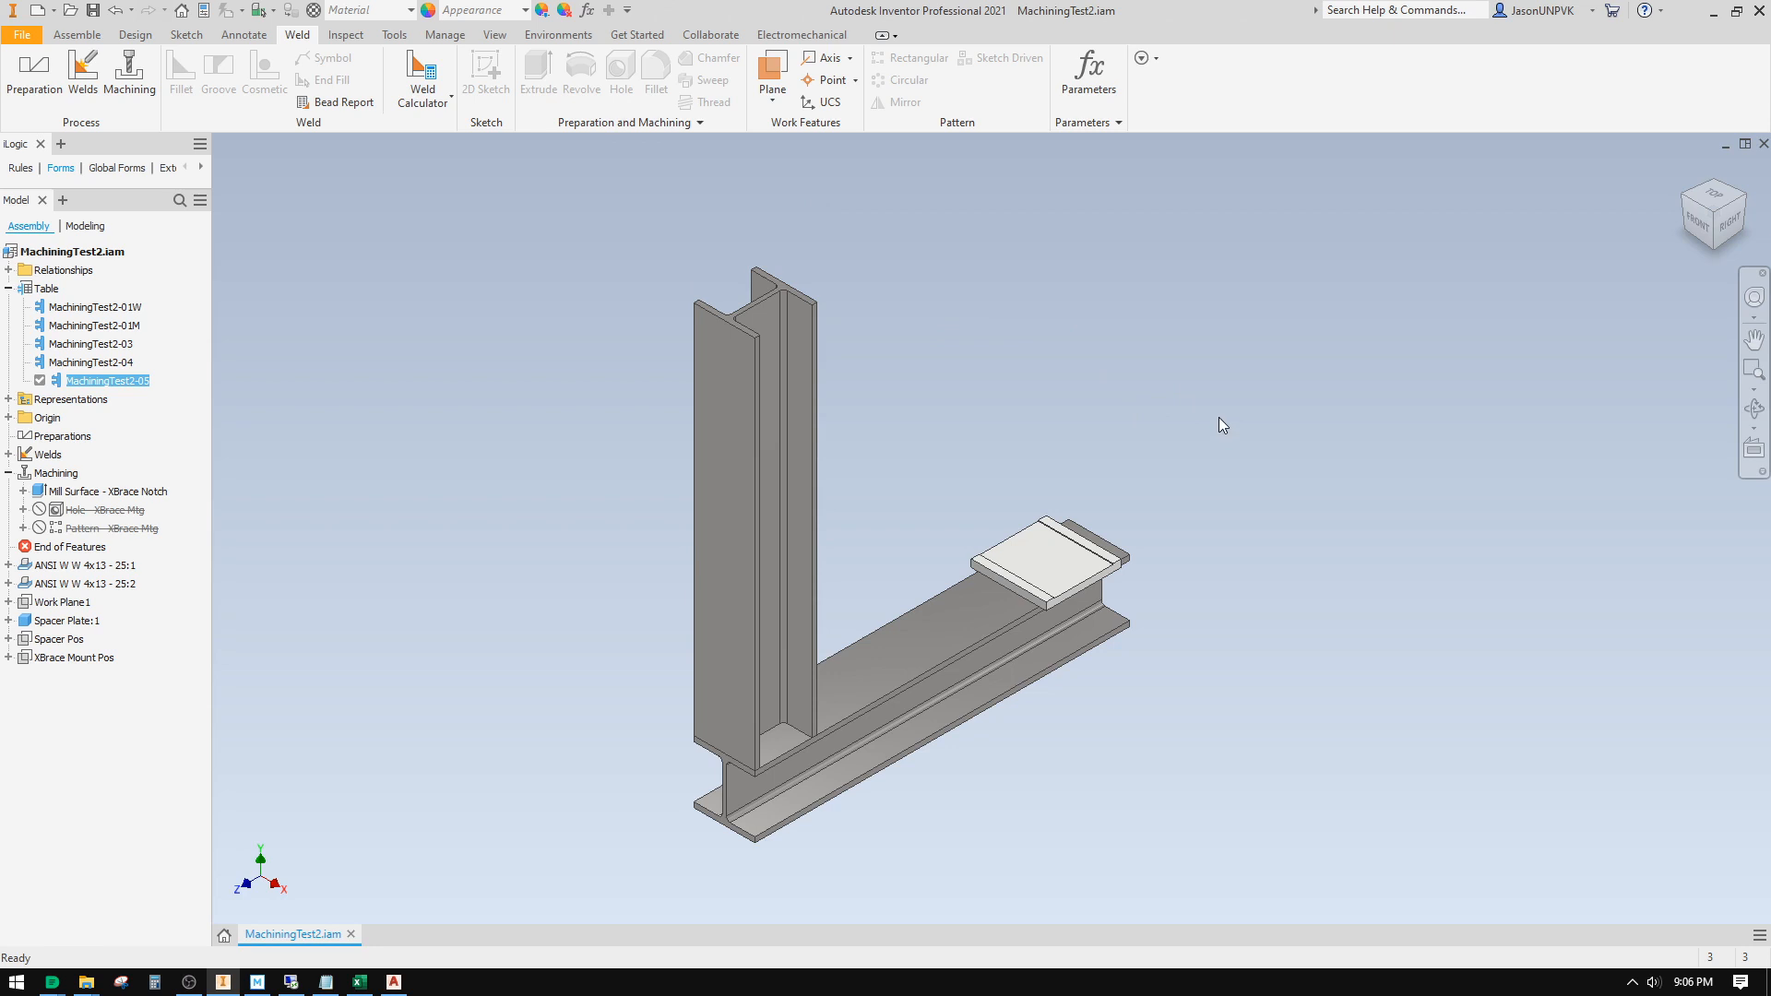
double_click(83, 308)
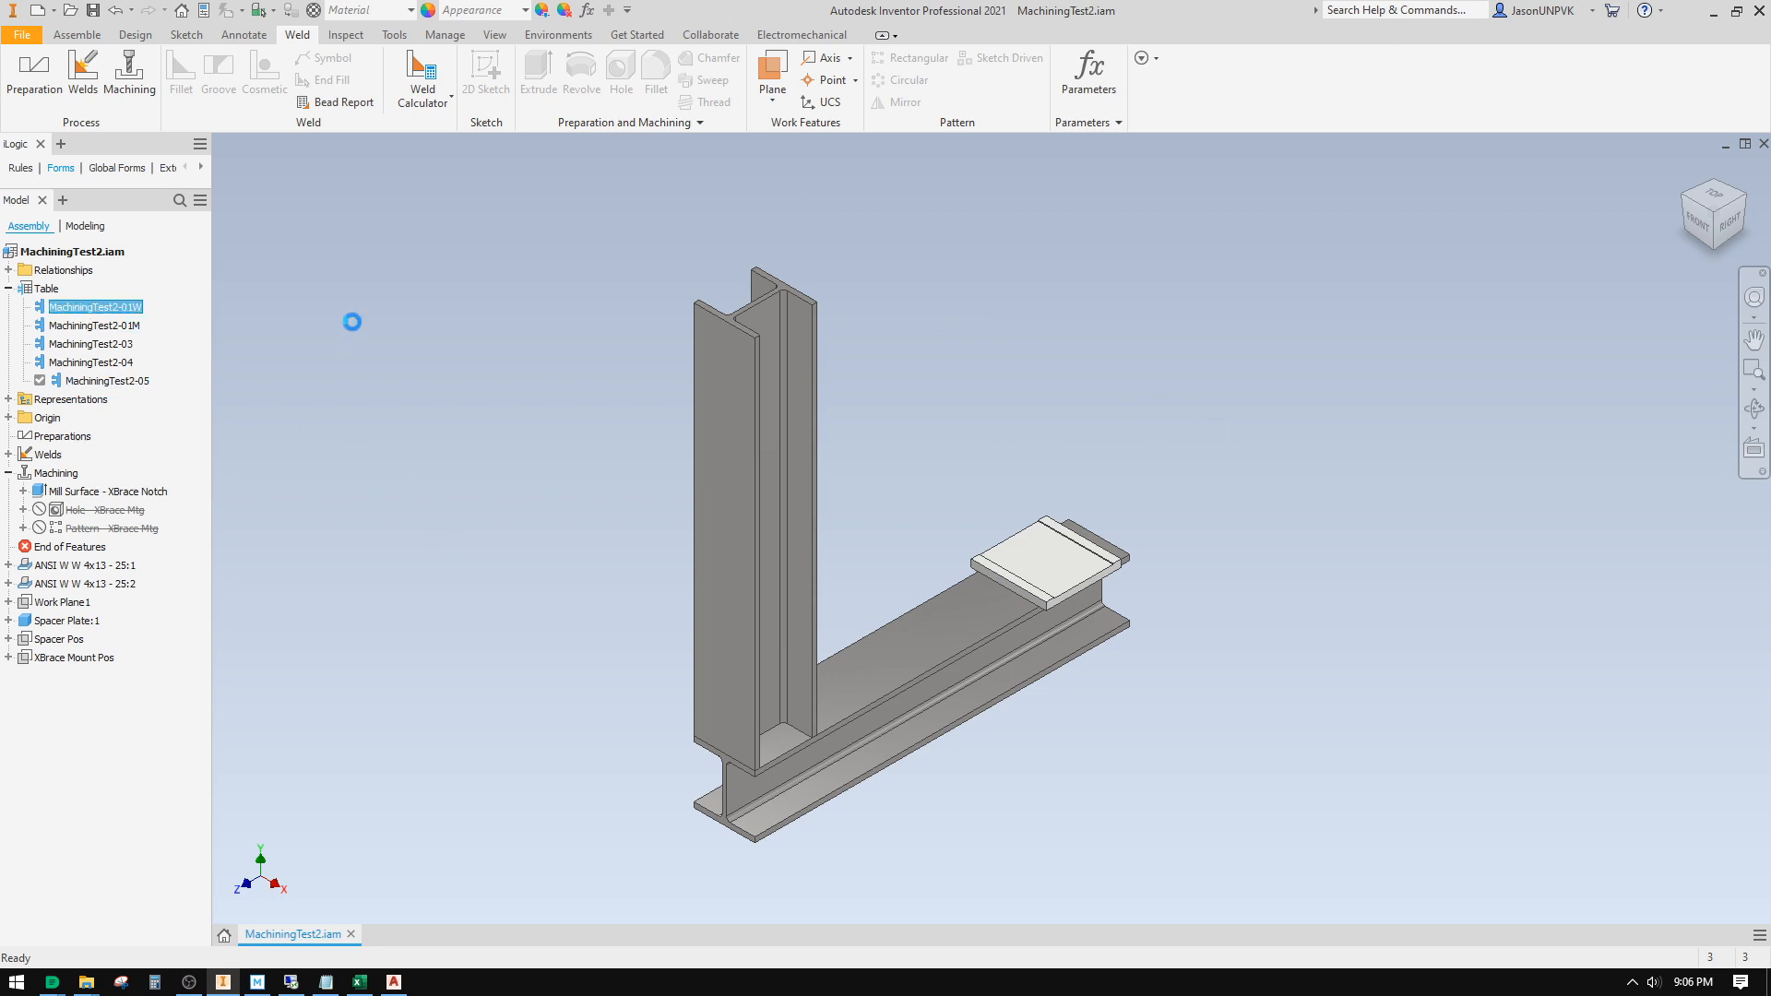
Step: Generate the member files for all five iAssembly members, MachiningTest2-01W through MachiningTest2-05, saving the changes to MachiningTest2.iam
click(83, 325)
click(130, 308)
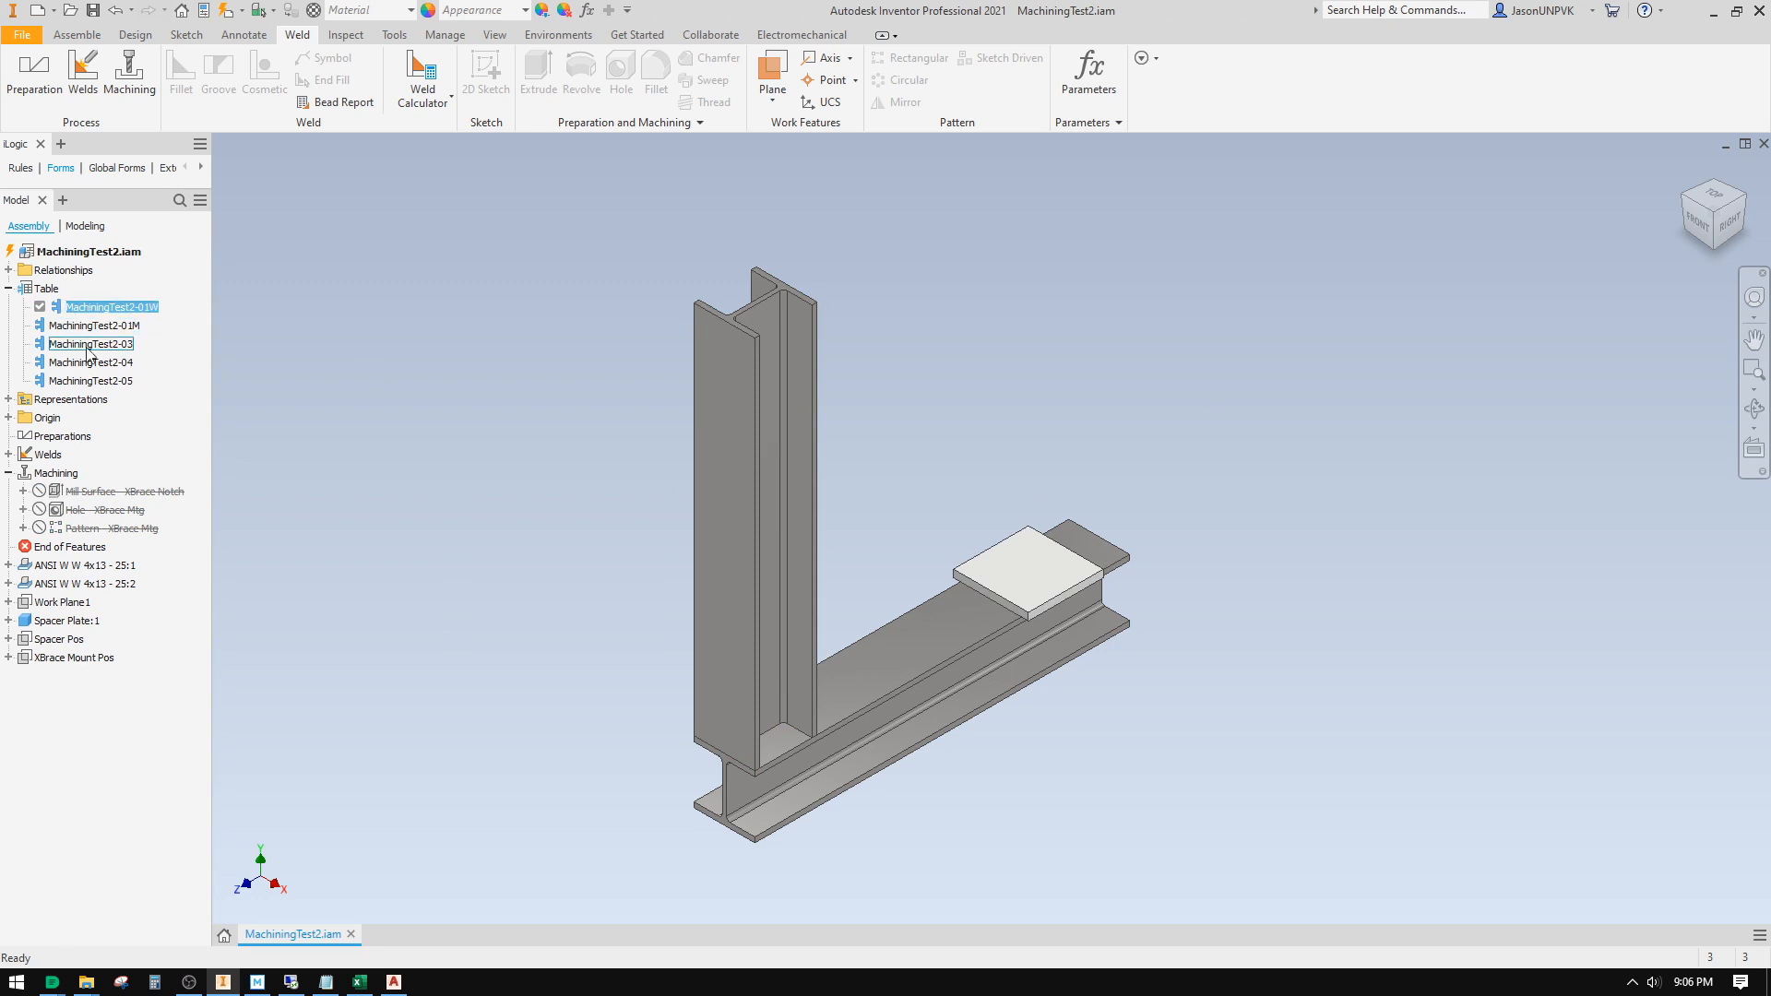
shift+click(88, 381)
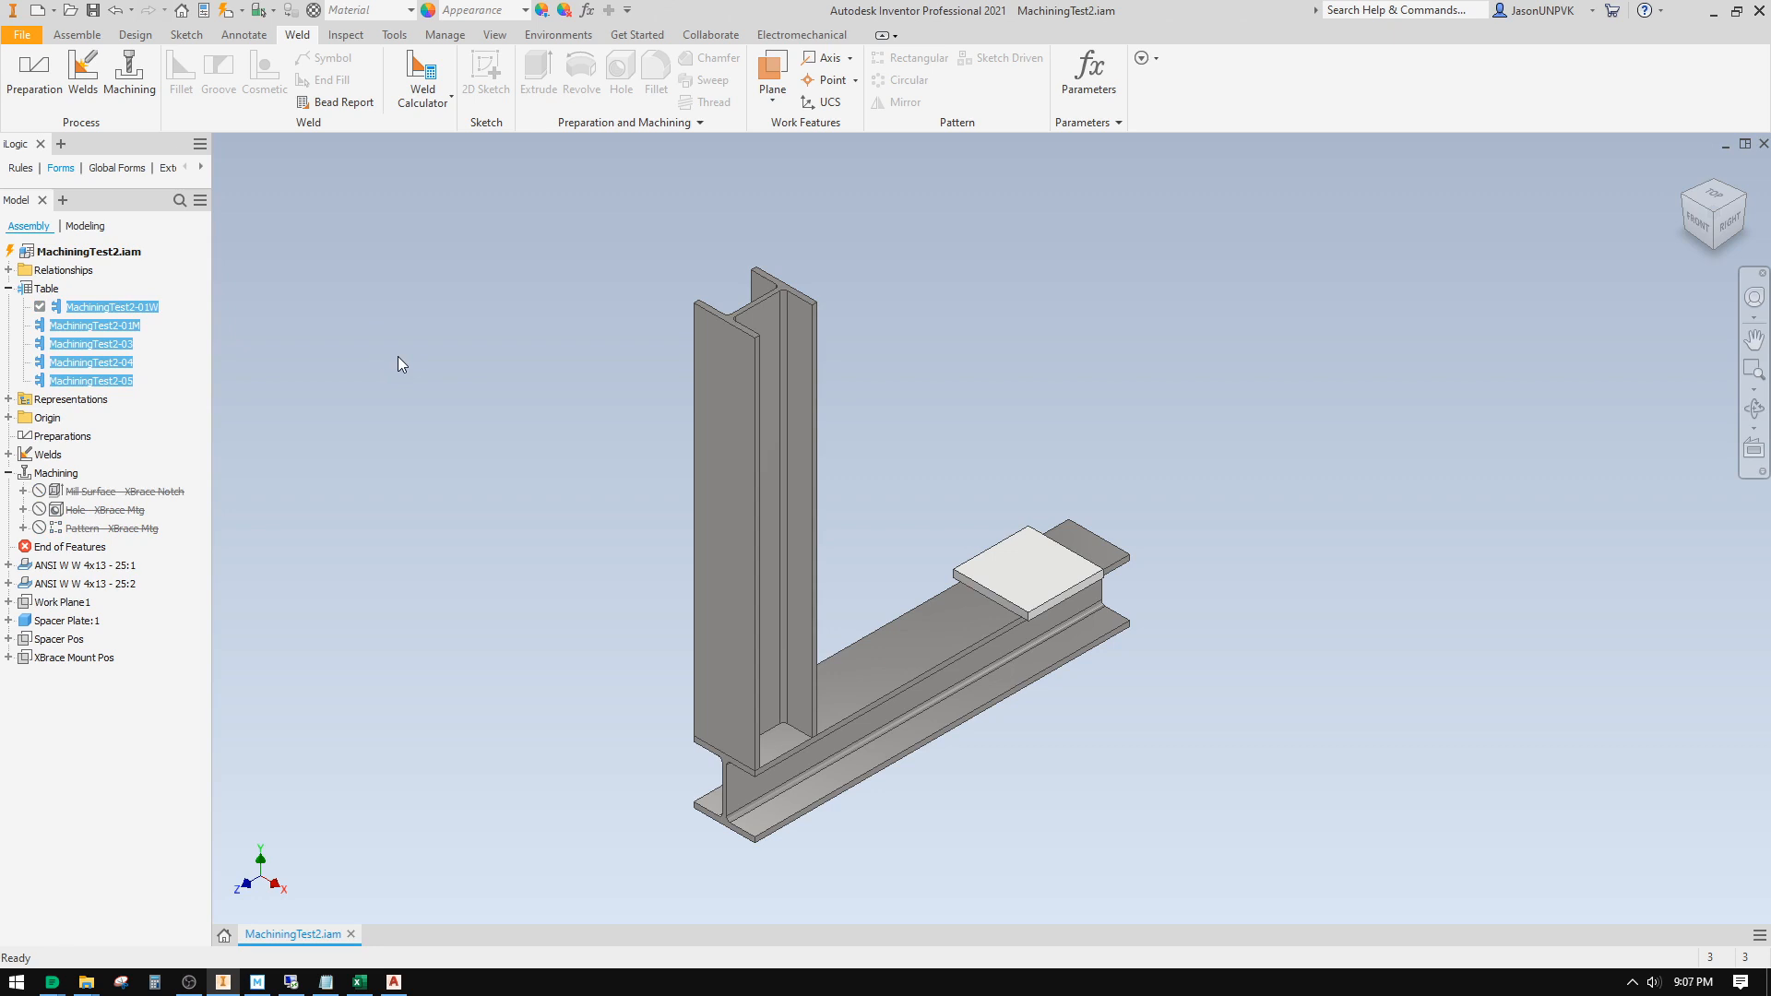
right_click(111, 315)
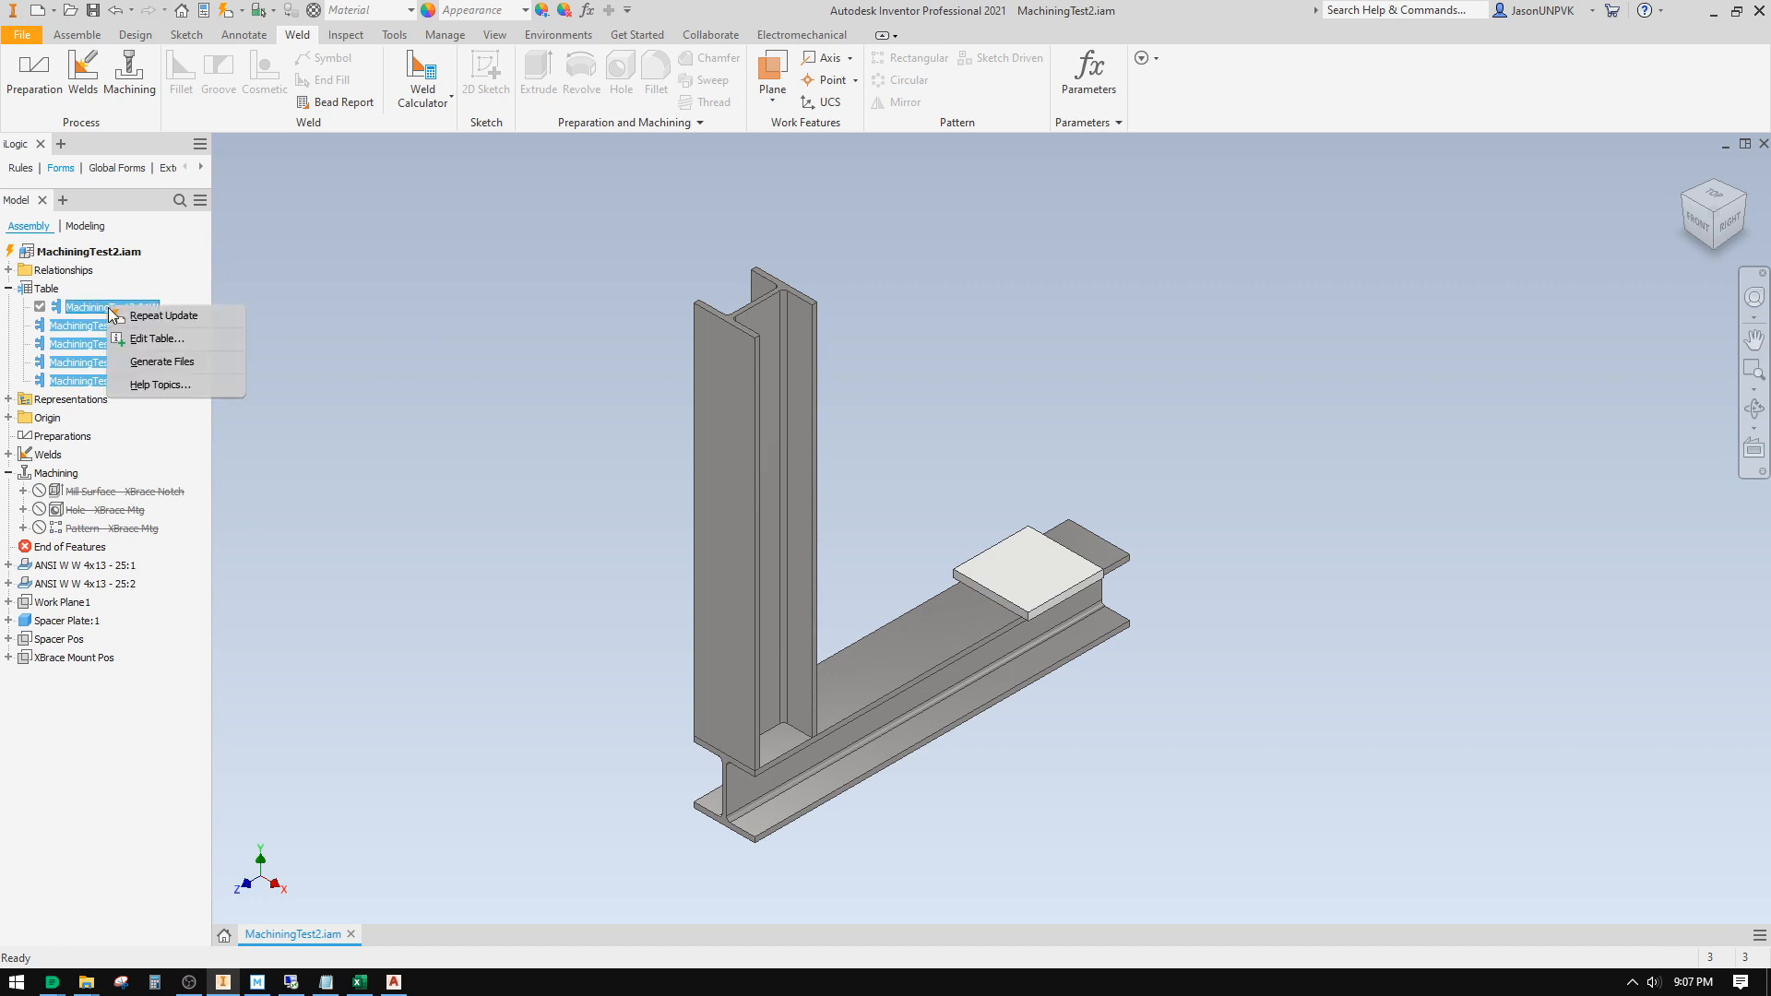
click(162, 362)
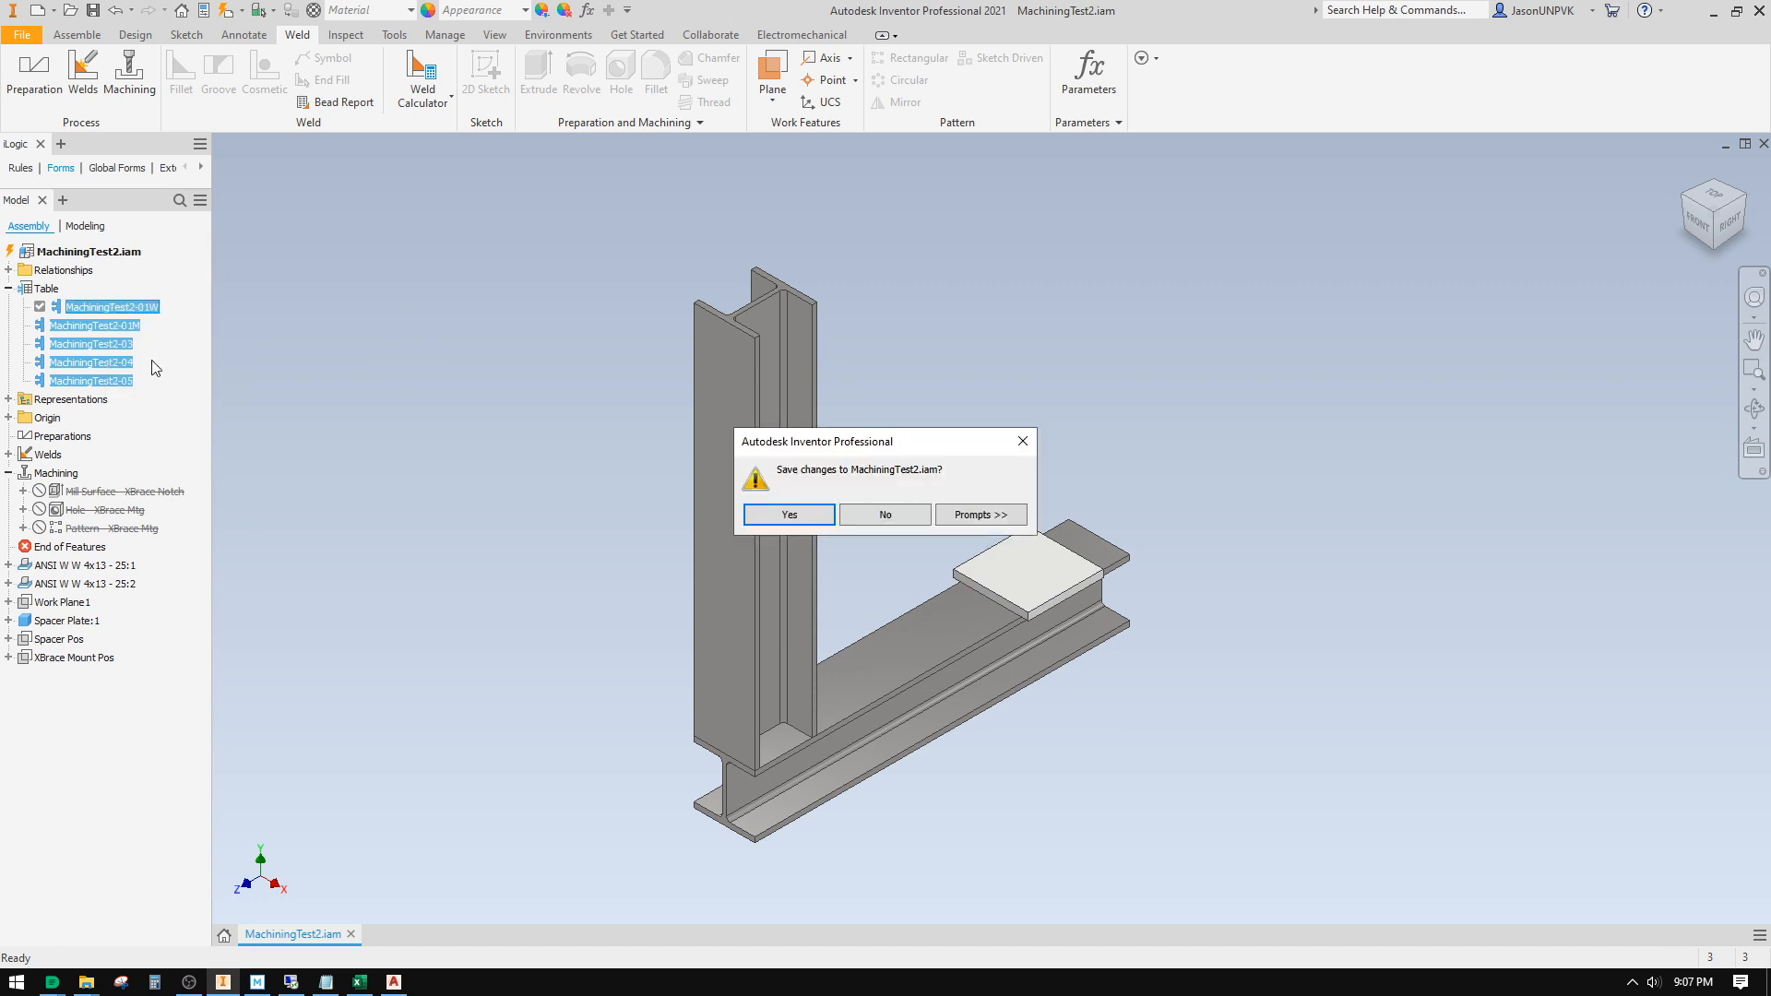
click(816, 515)
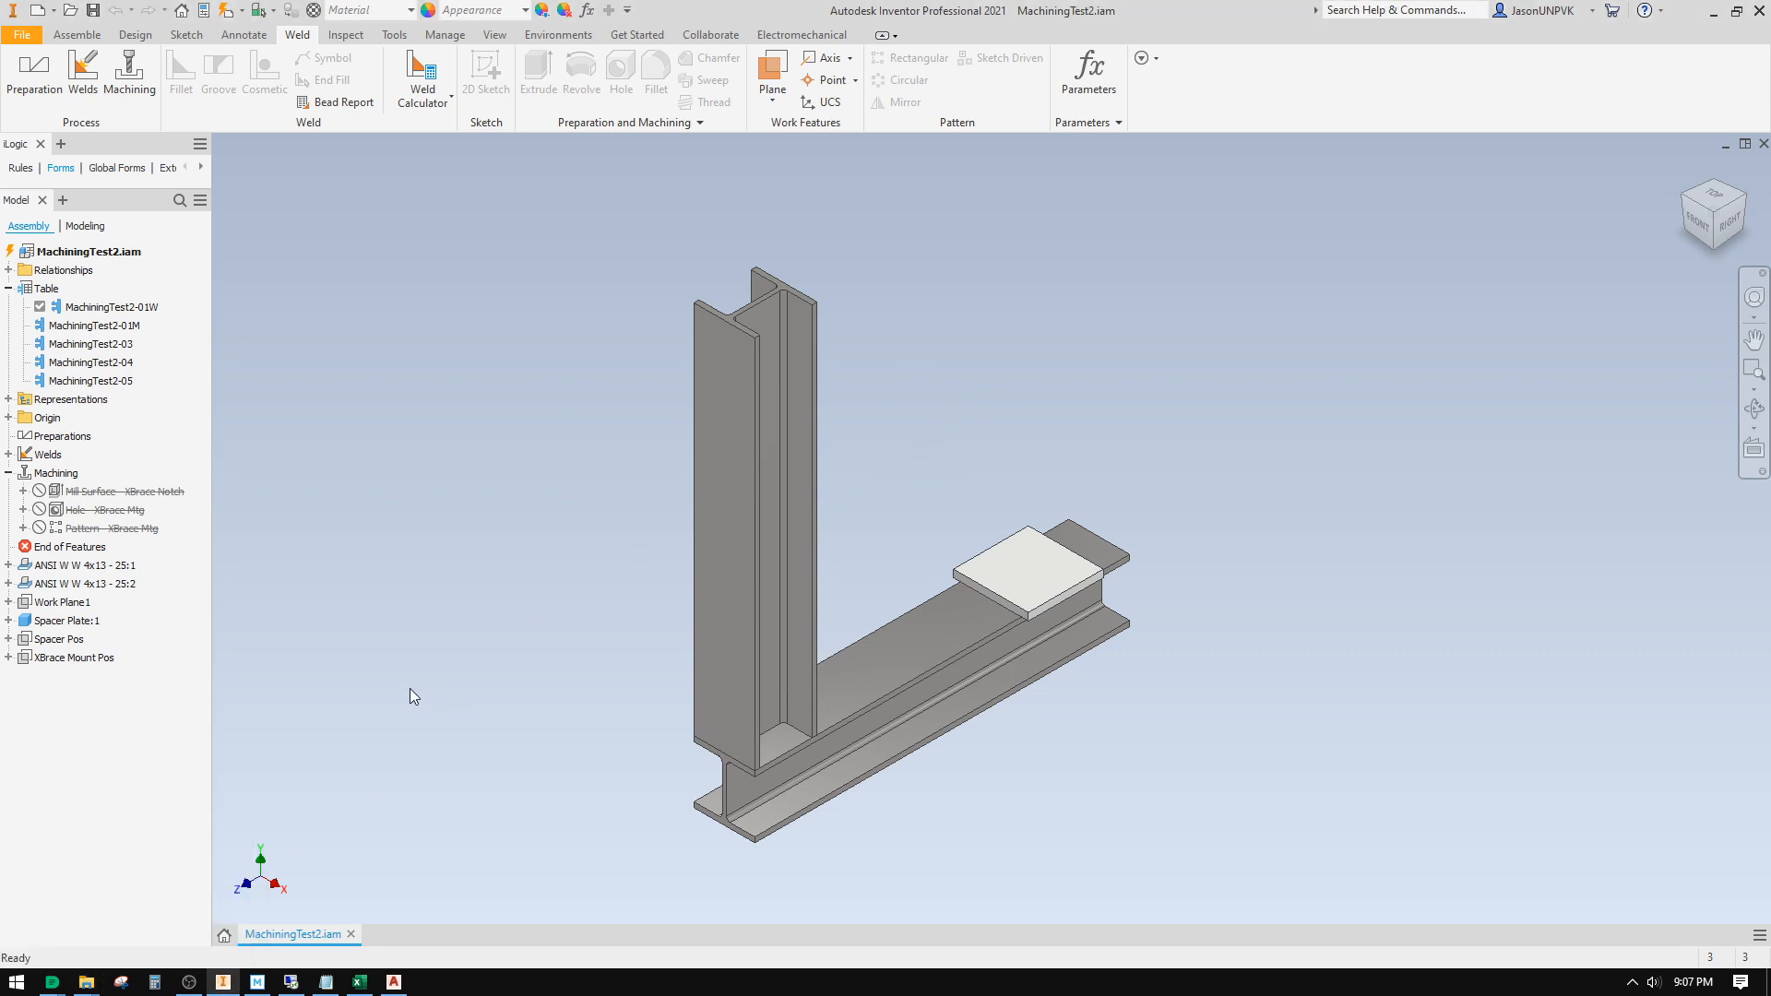
Step: Switch to File Explorer and browse to the Weldment Machining Test folder in Documents\TEMP
key(super+e)
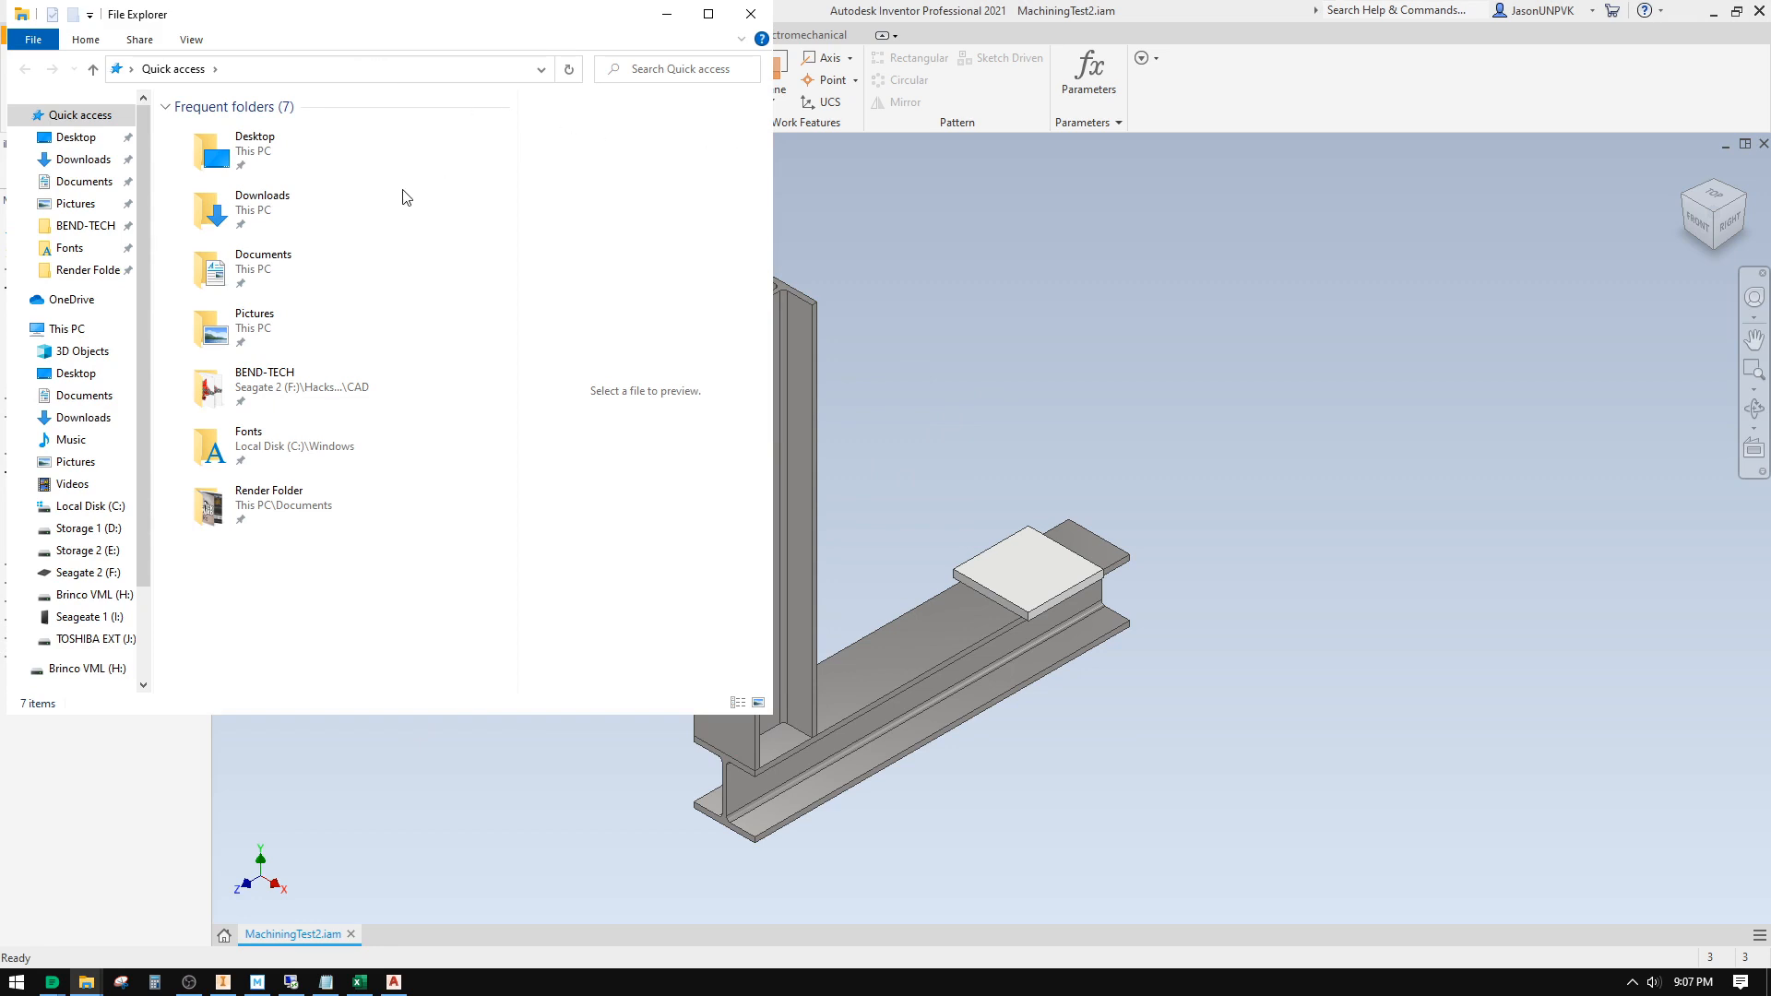
click(88, 572)
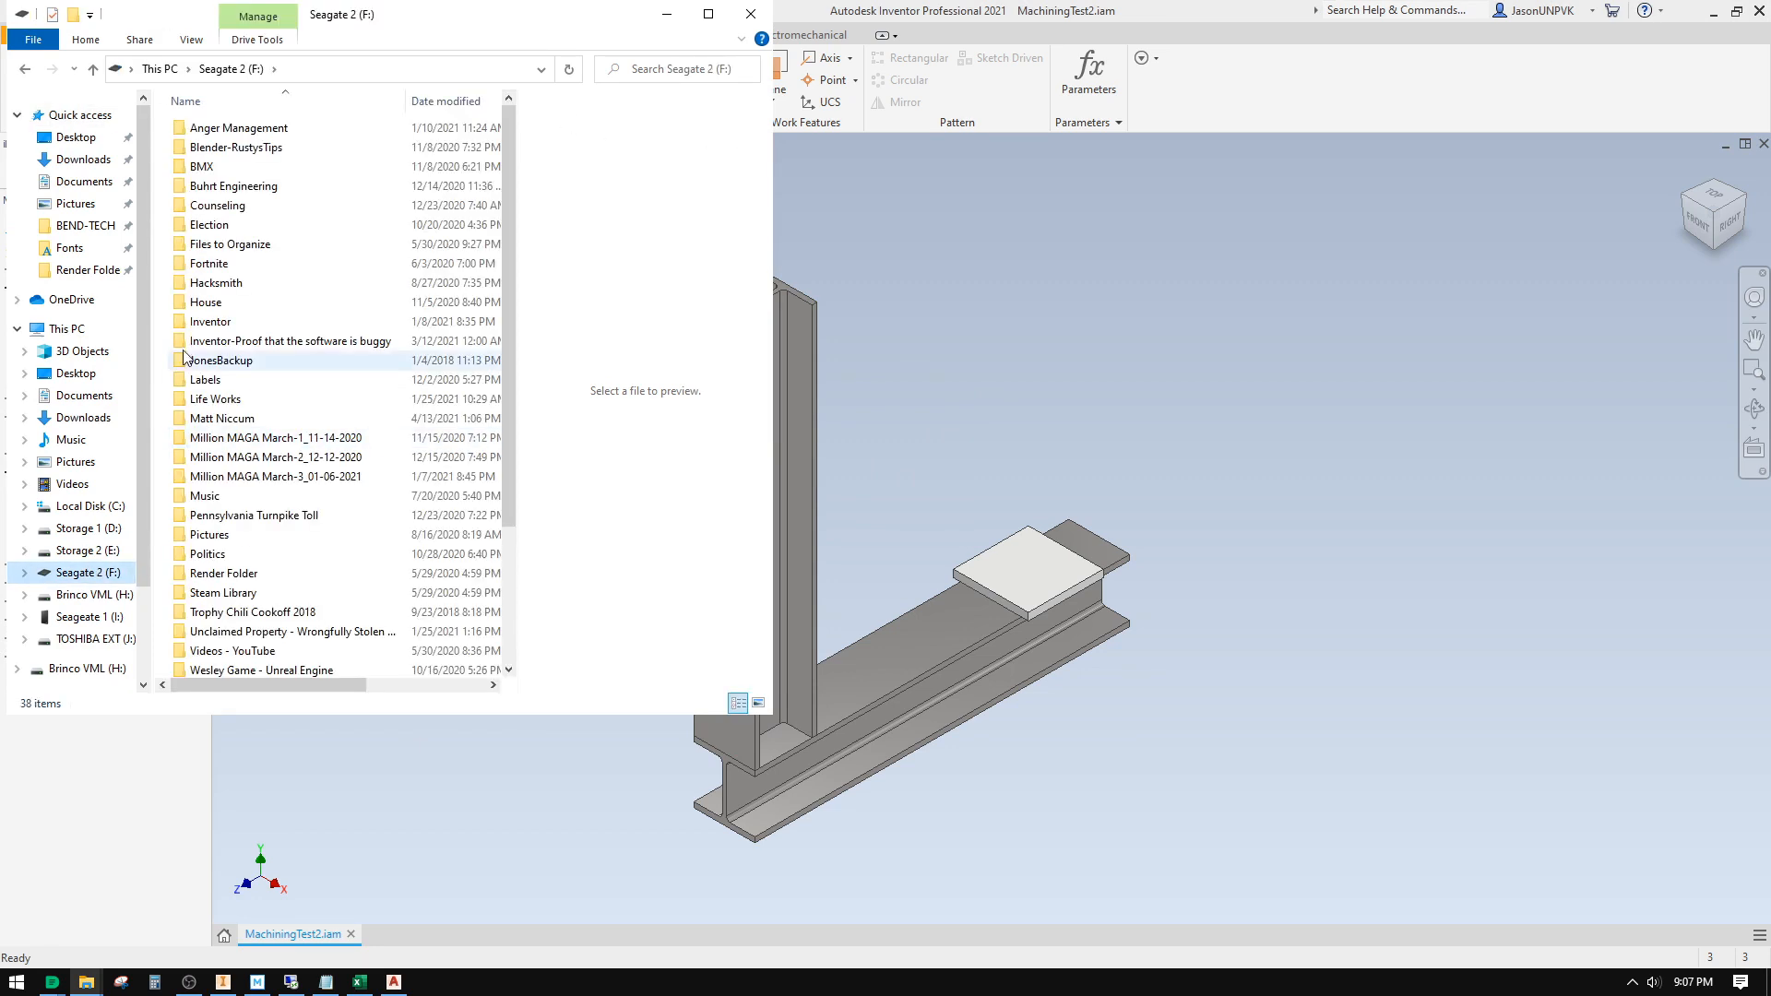
double_click(178, 325)
double_click(185, 128)
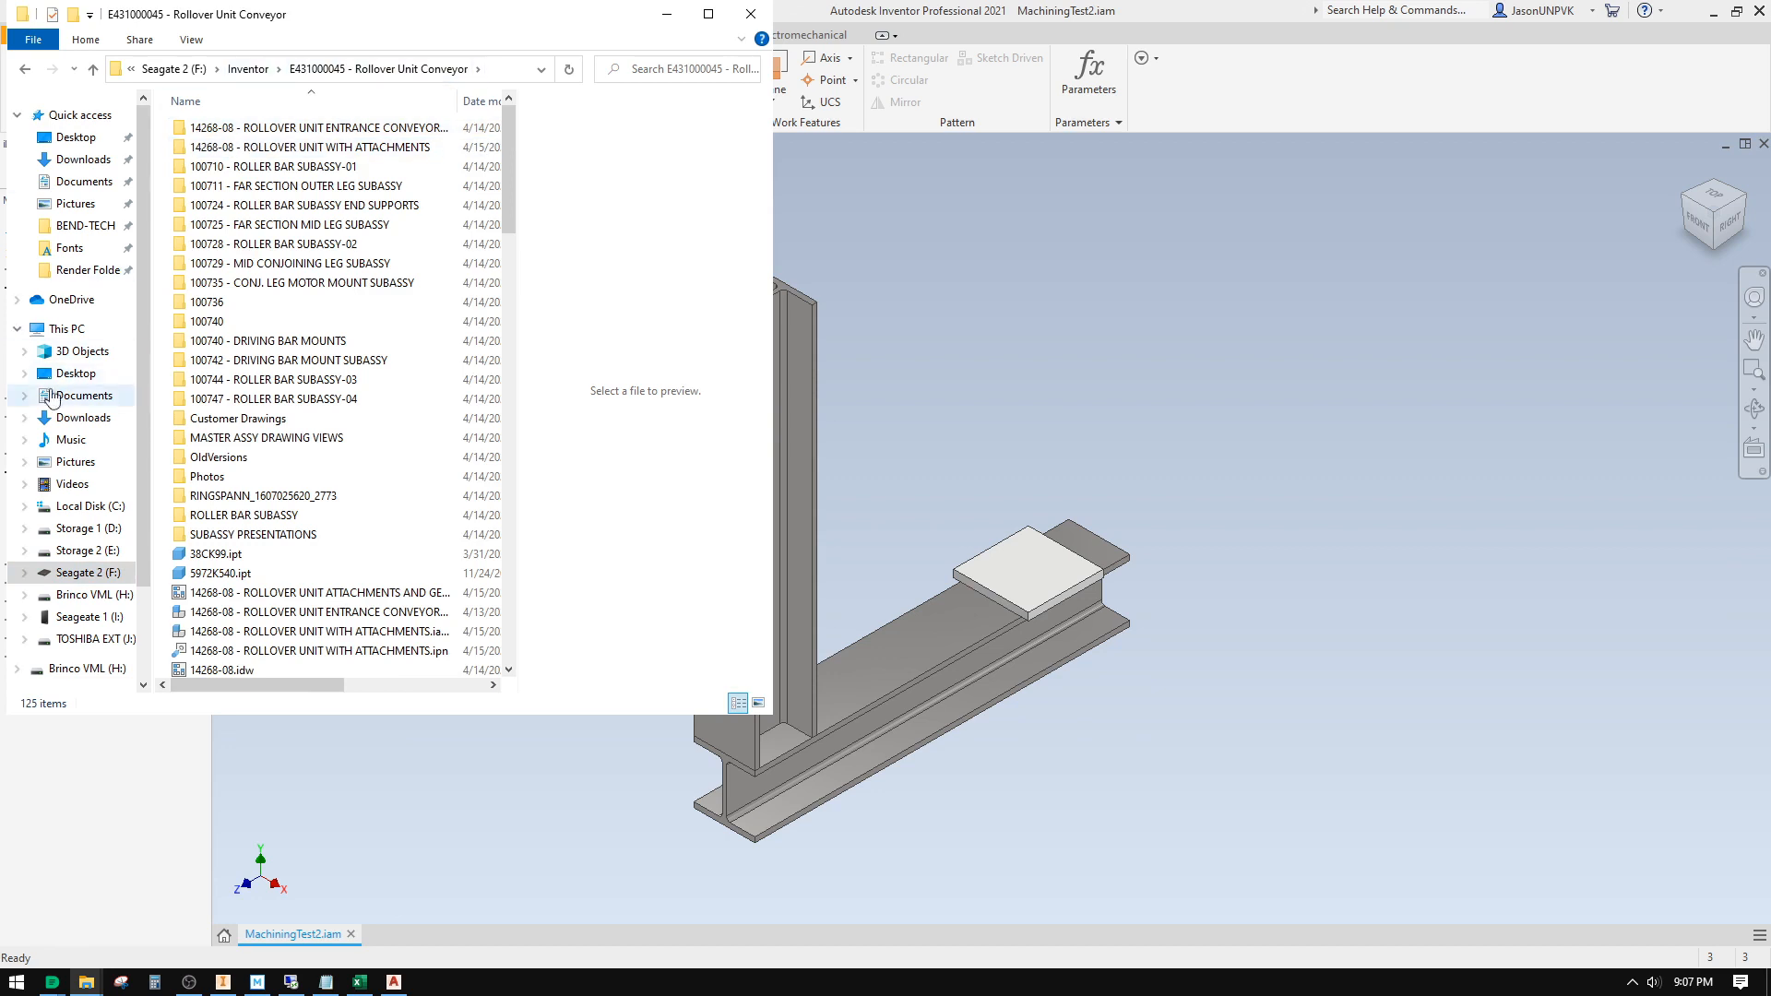
click(77, 400)
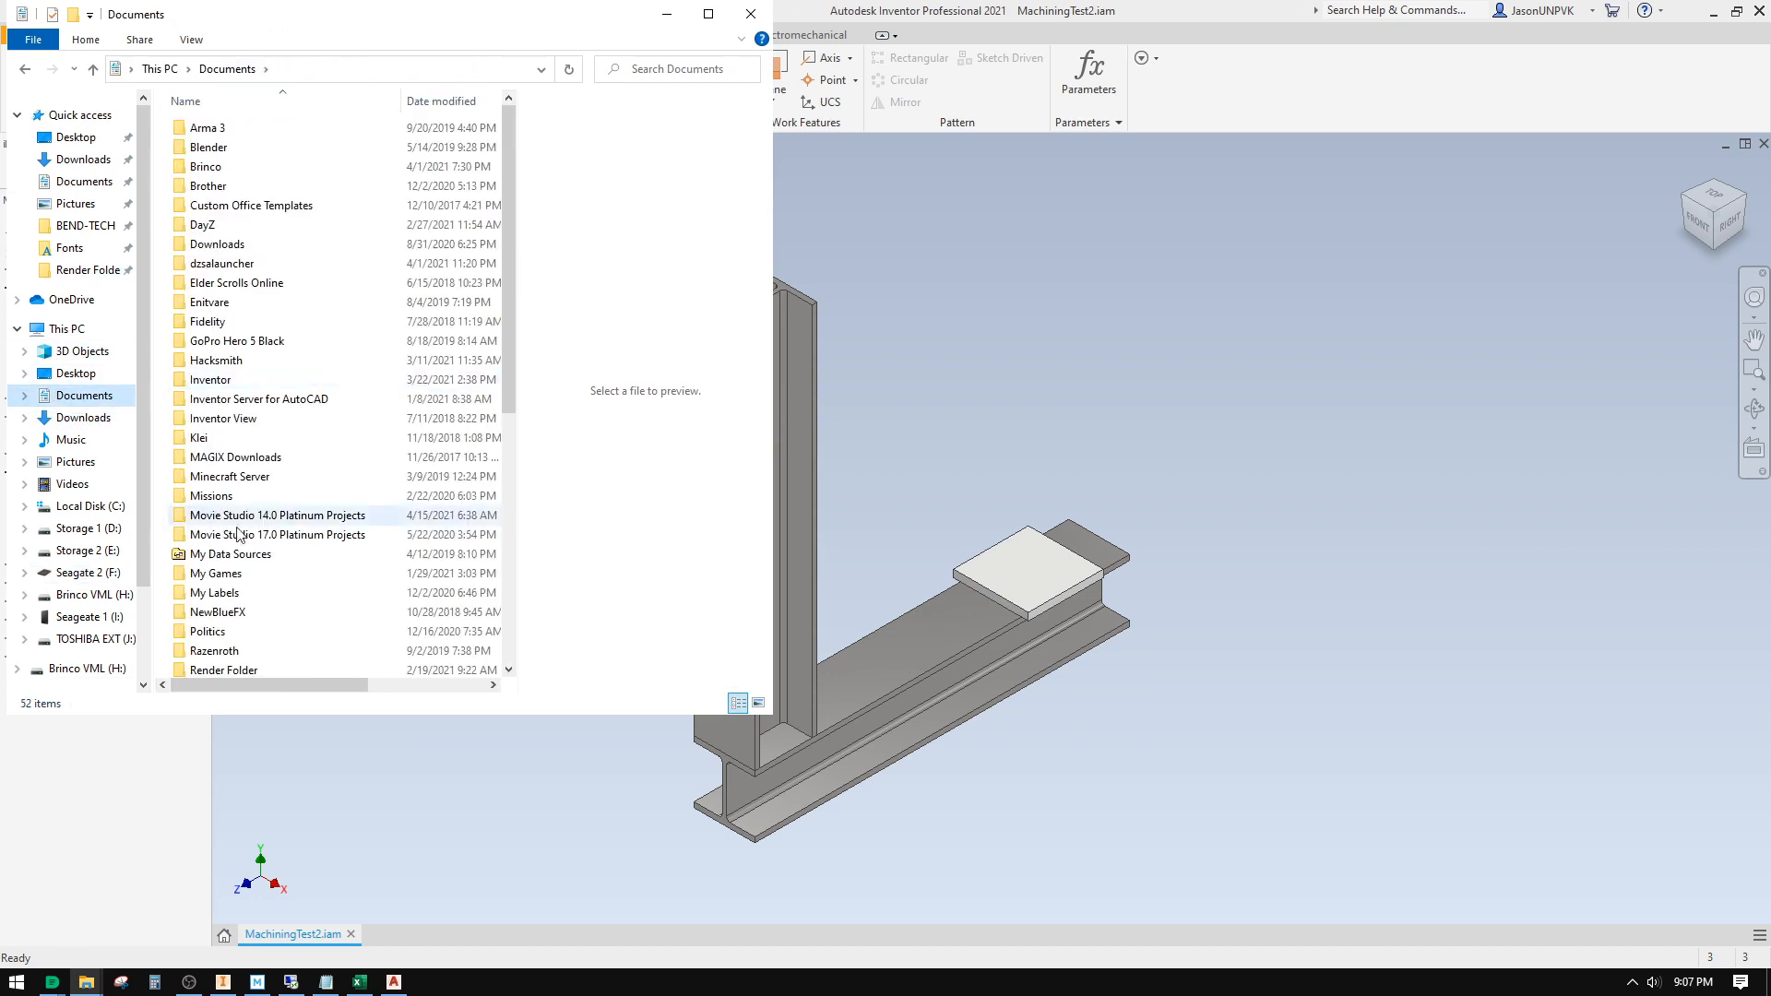
scroll(216, 598, down, 8)
double_click(205, 396)
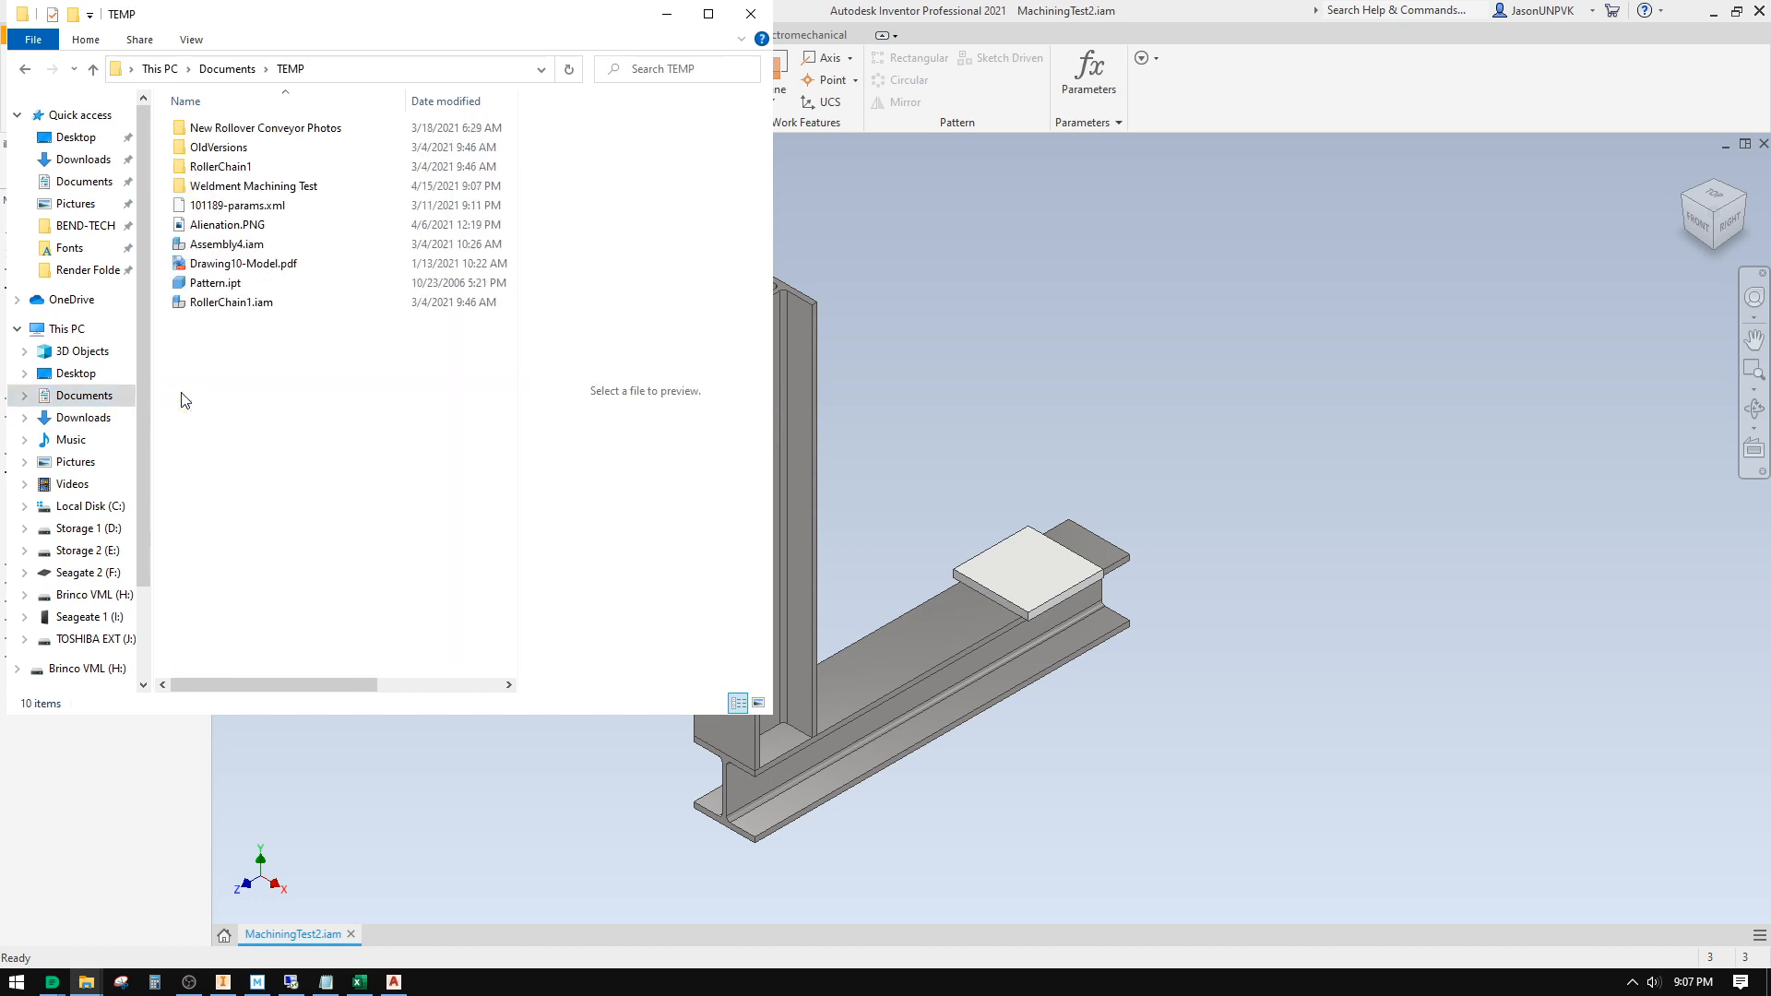
double_click(182, 188)
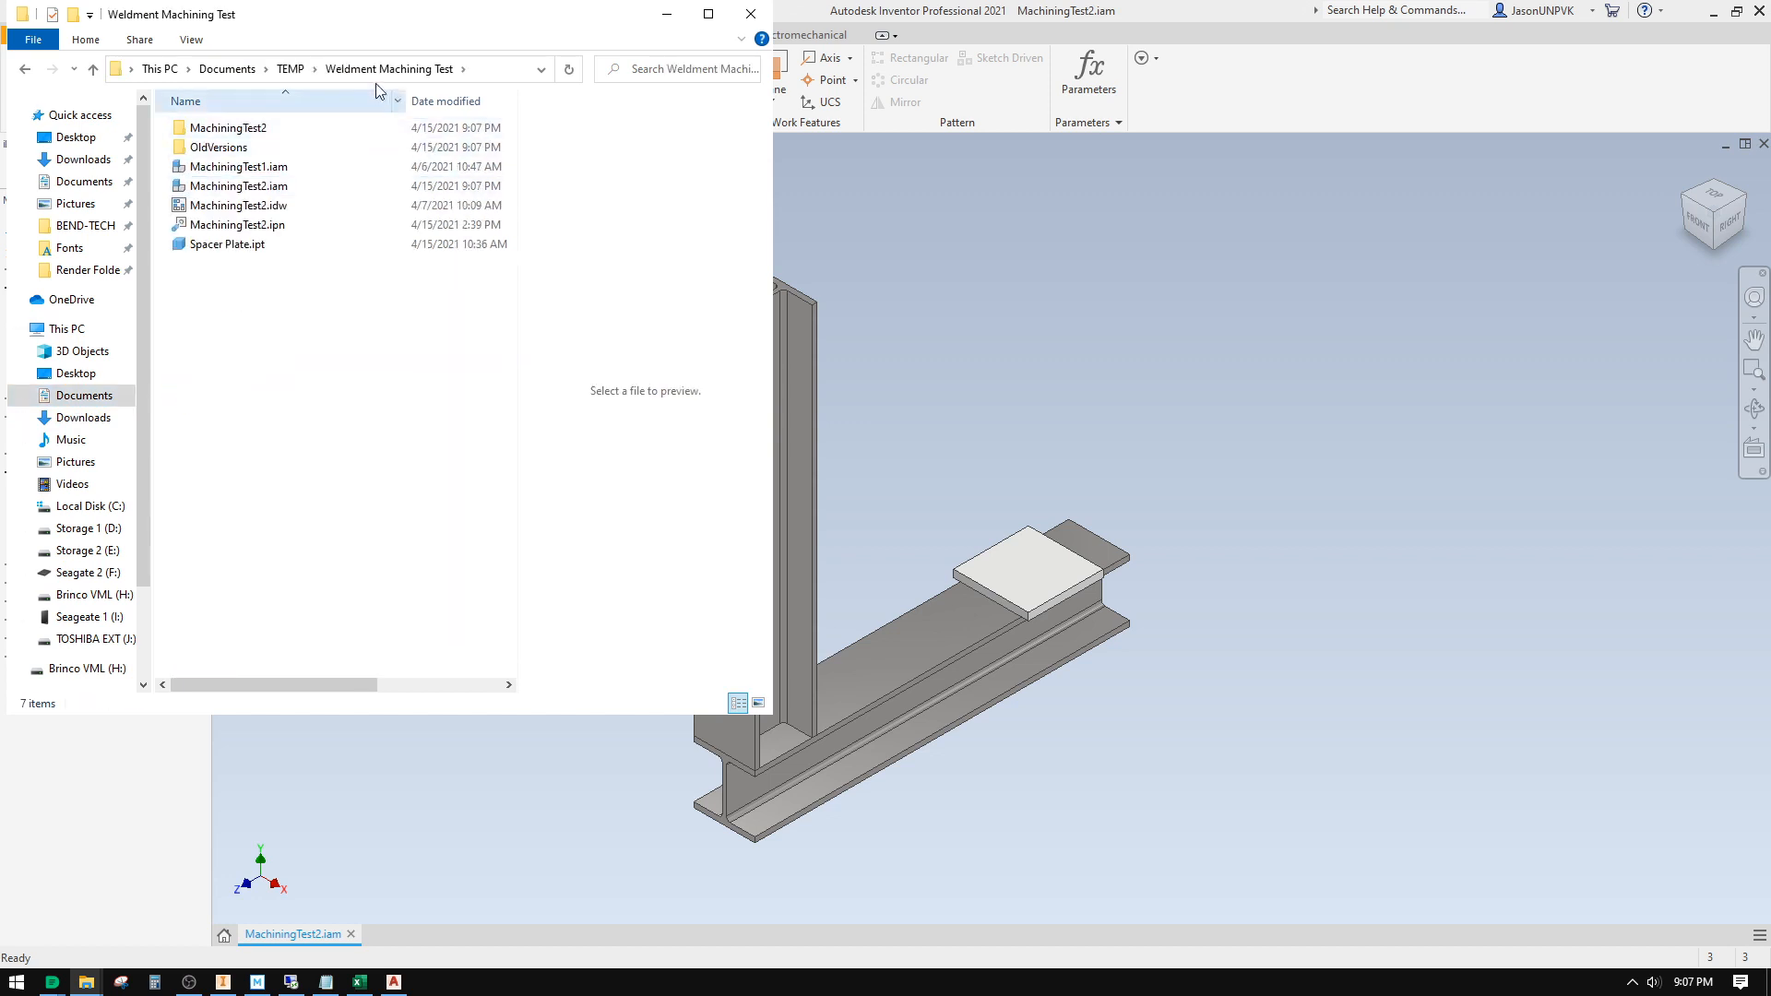
drag(447, 28, 722, 135)
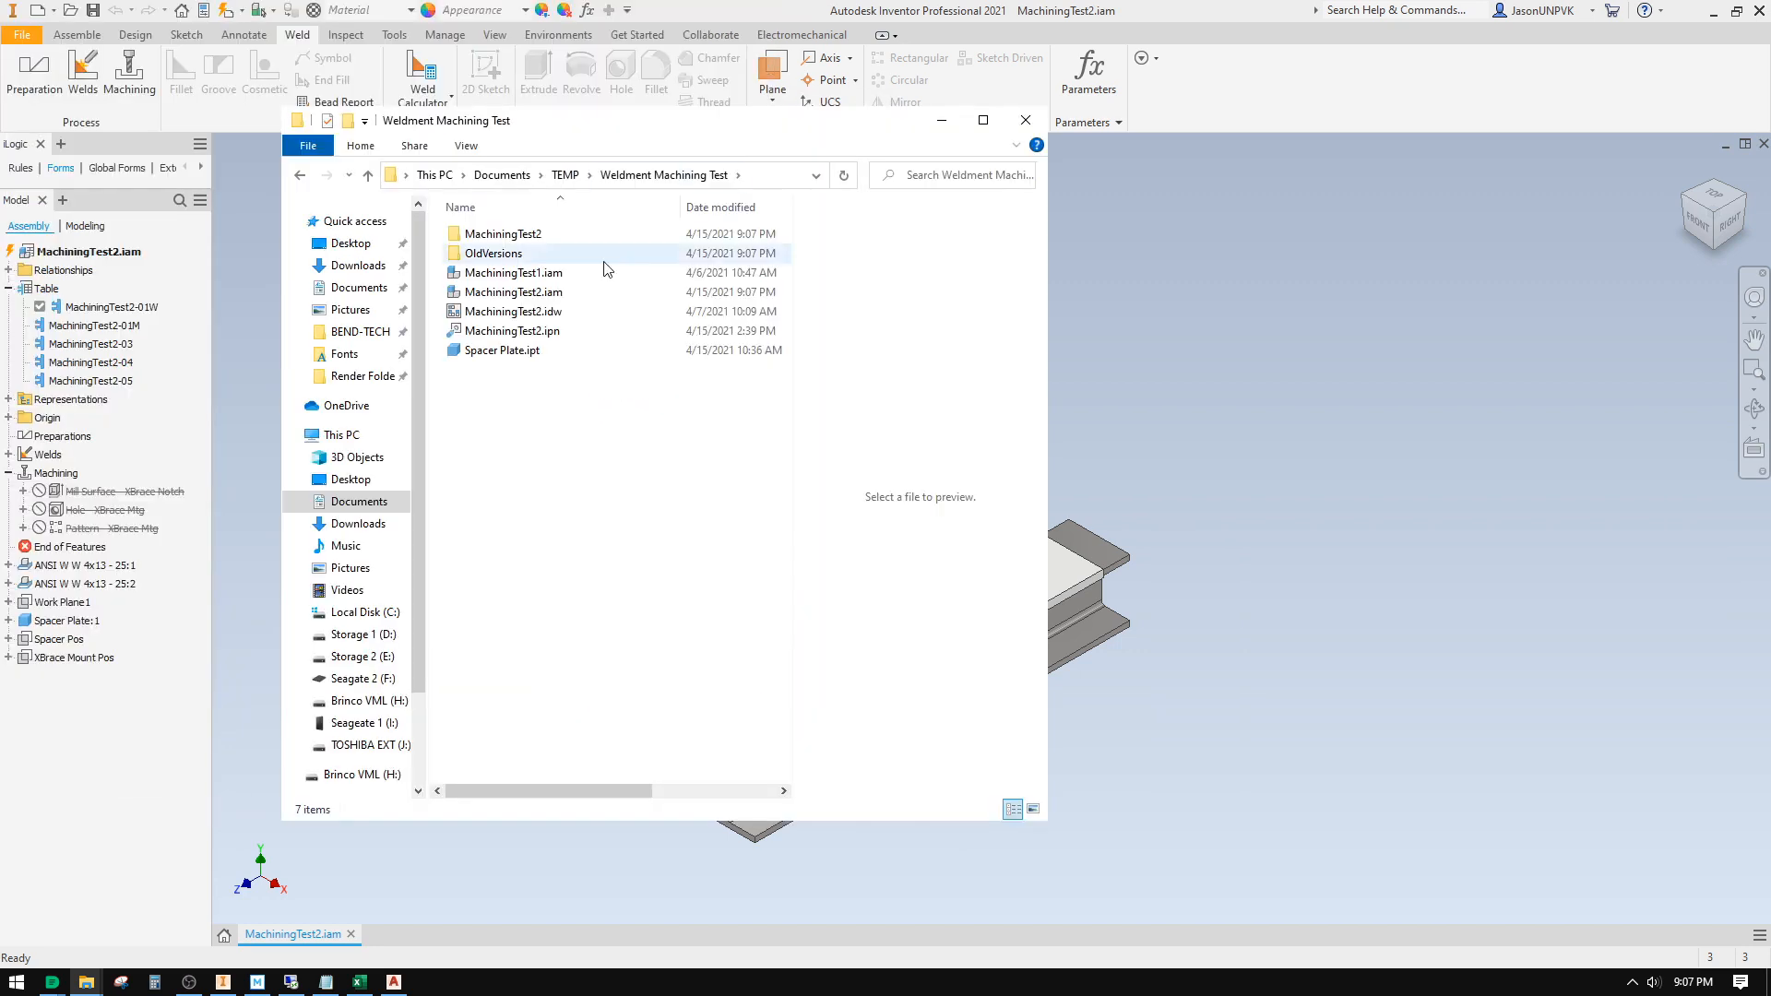
Step: Preview MachiningTest2.iam and the generated member files in the MachiningTest2 folder, and close File Explorer
click(516, 293)
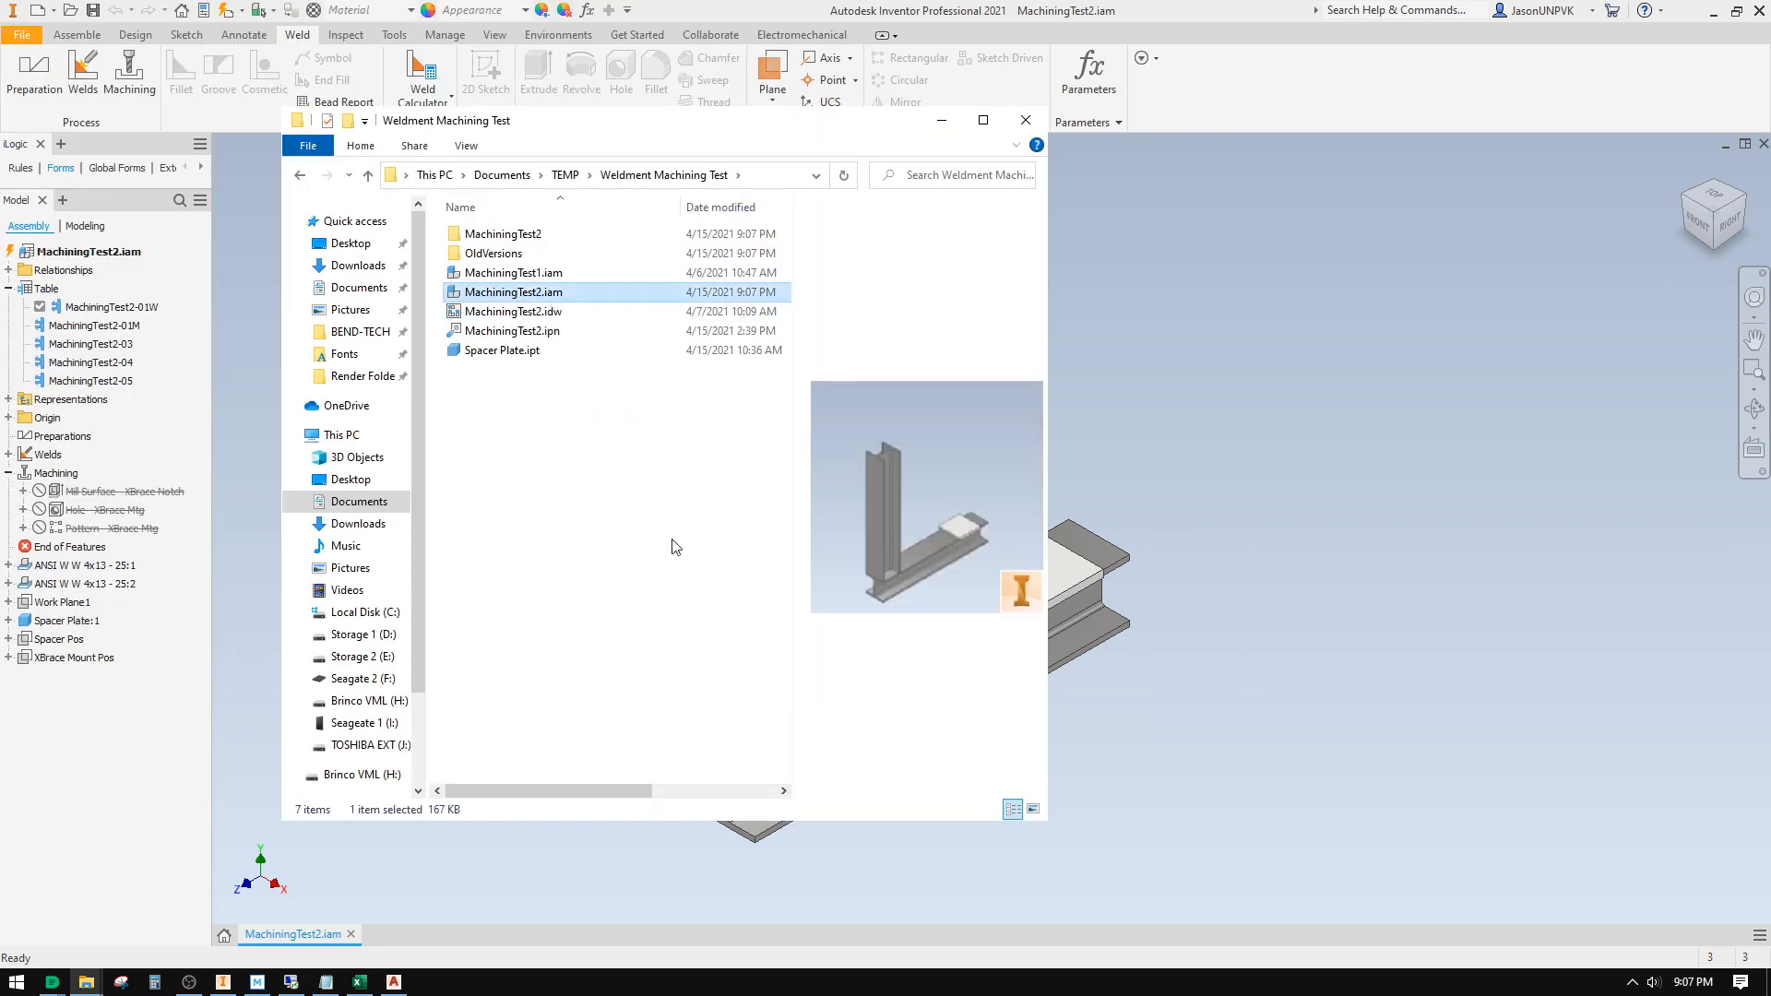
click(517, 233)
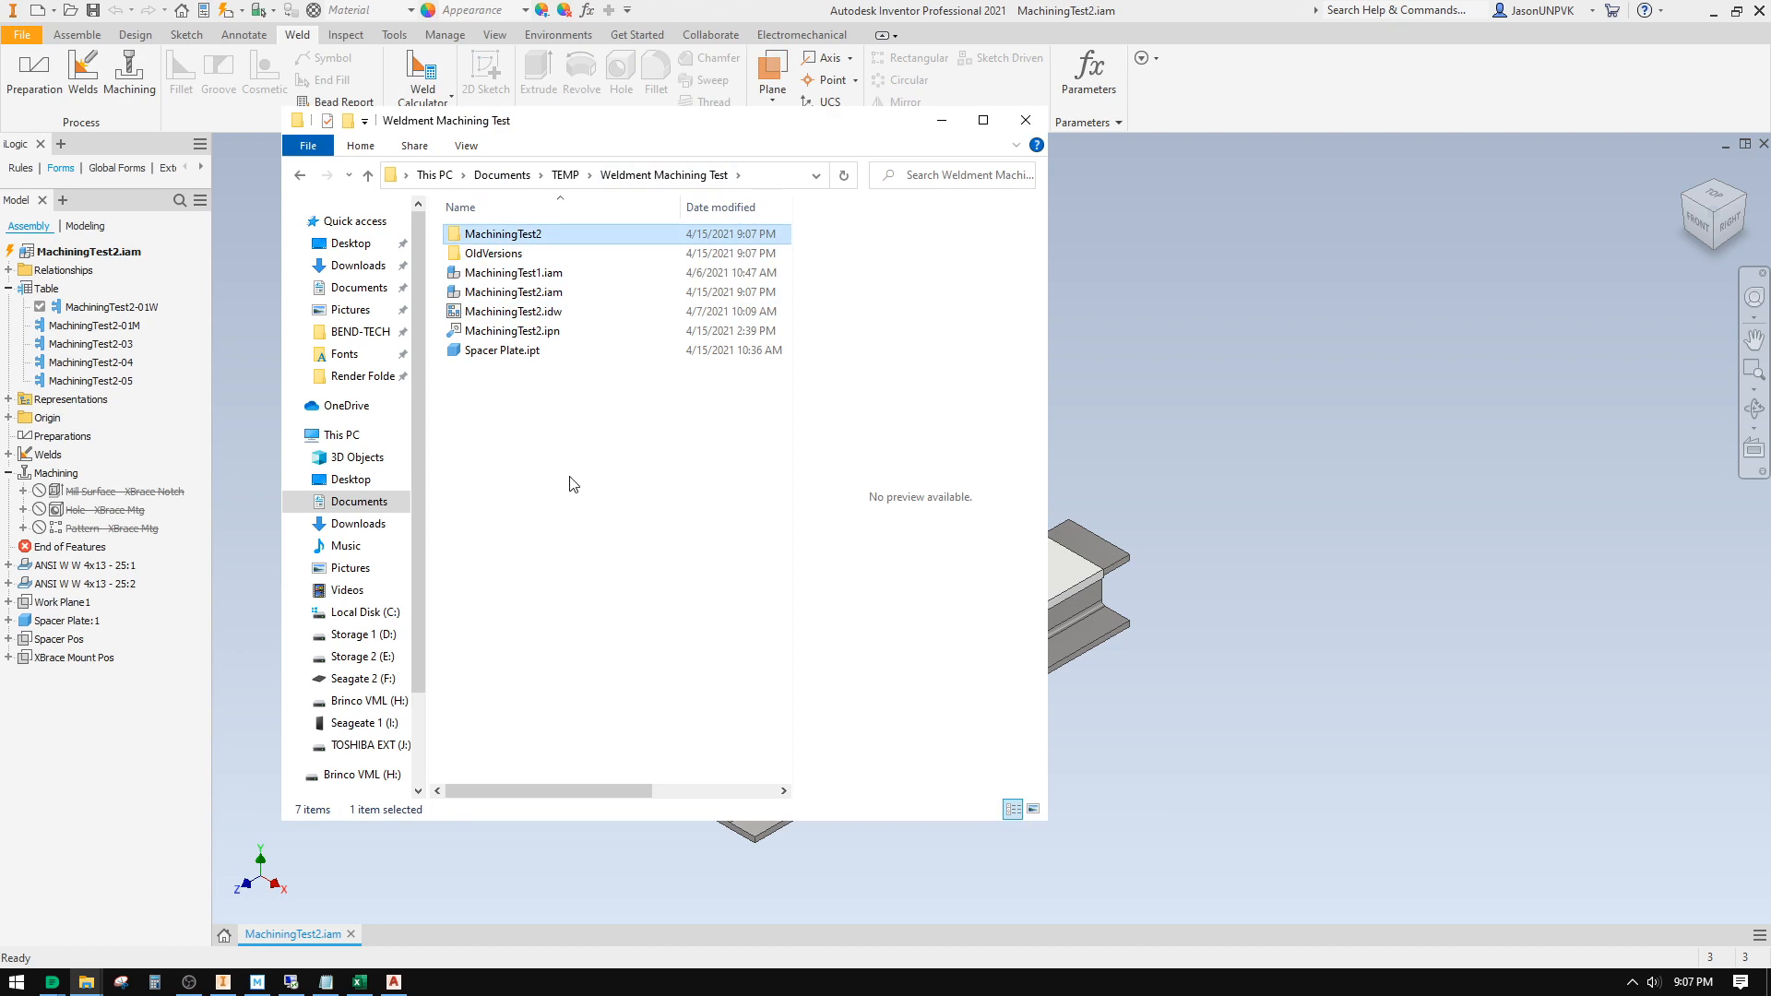
double_click(458, 237)
click(500, 255)
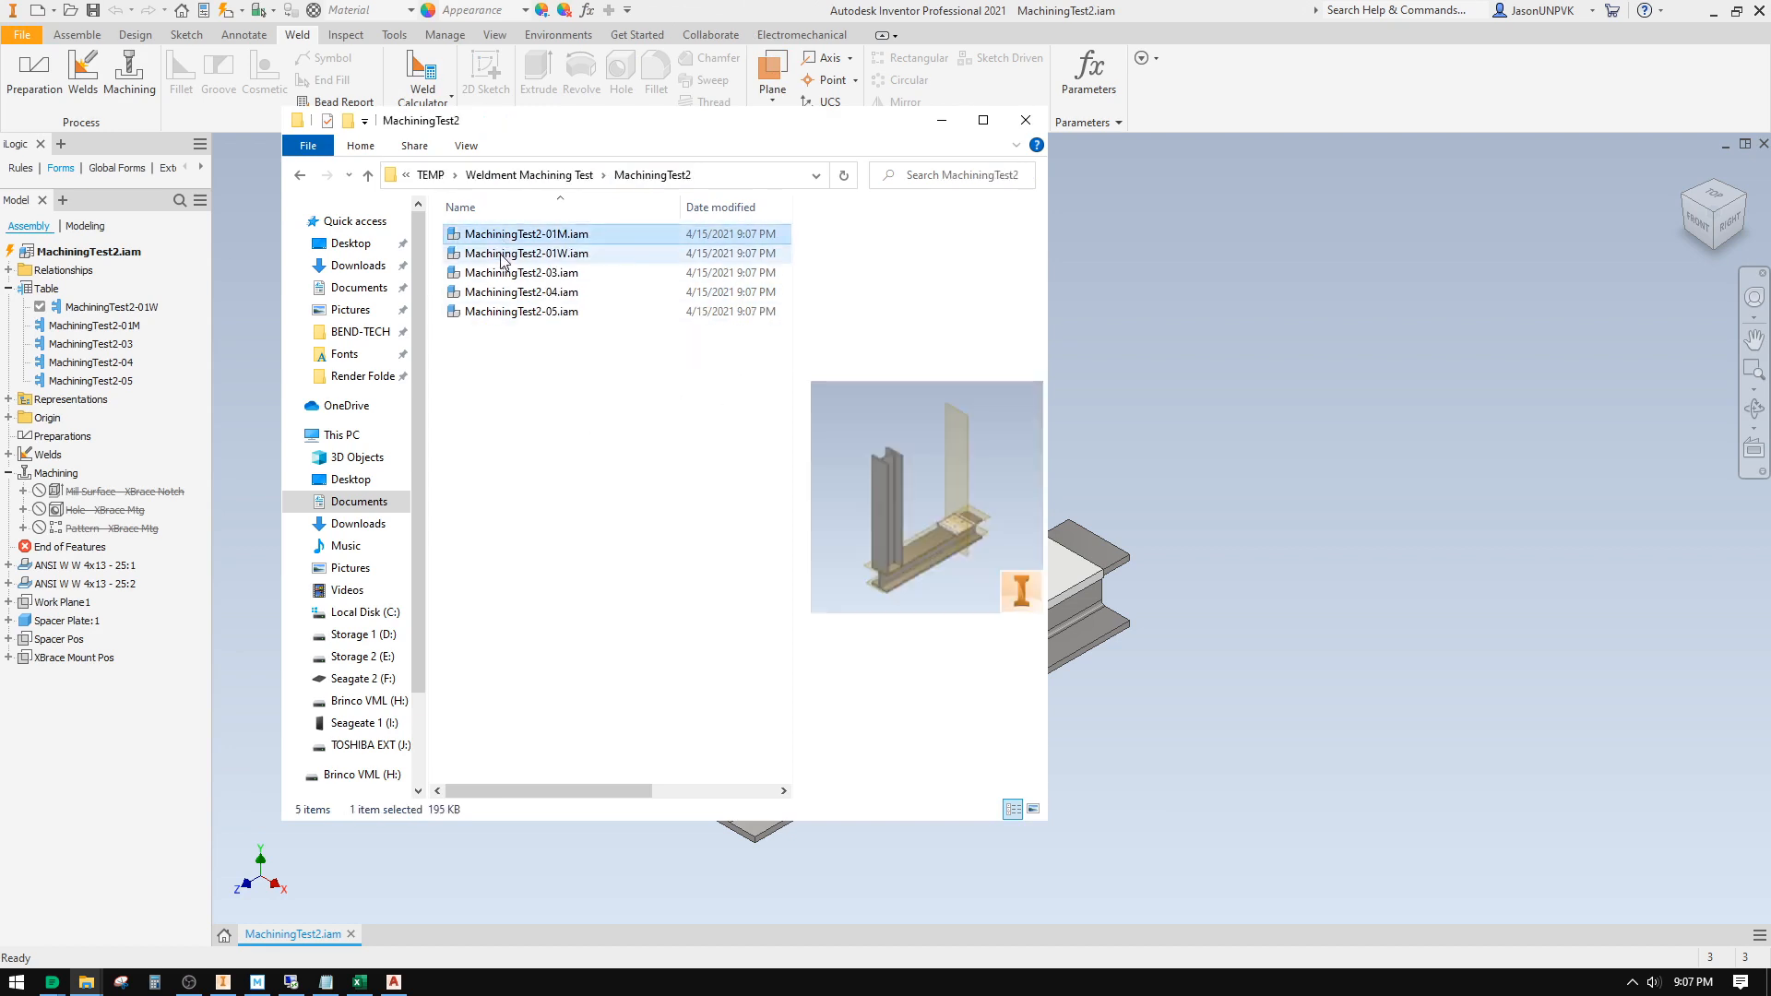
click(501, 273)
click(502, 293)
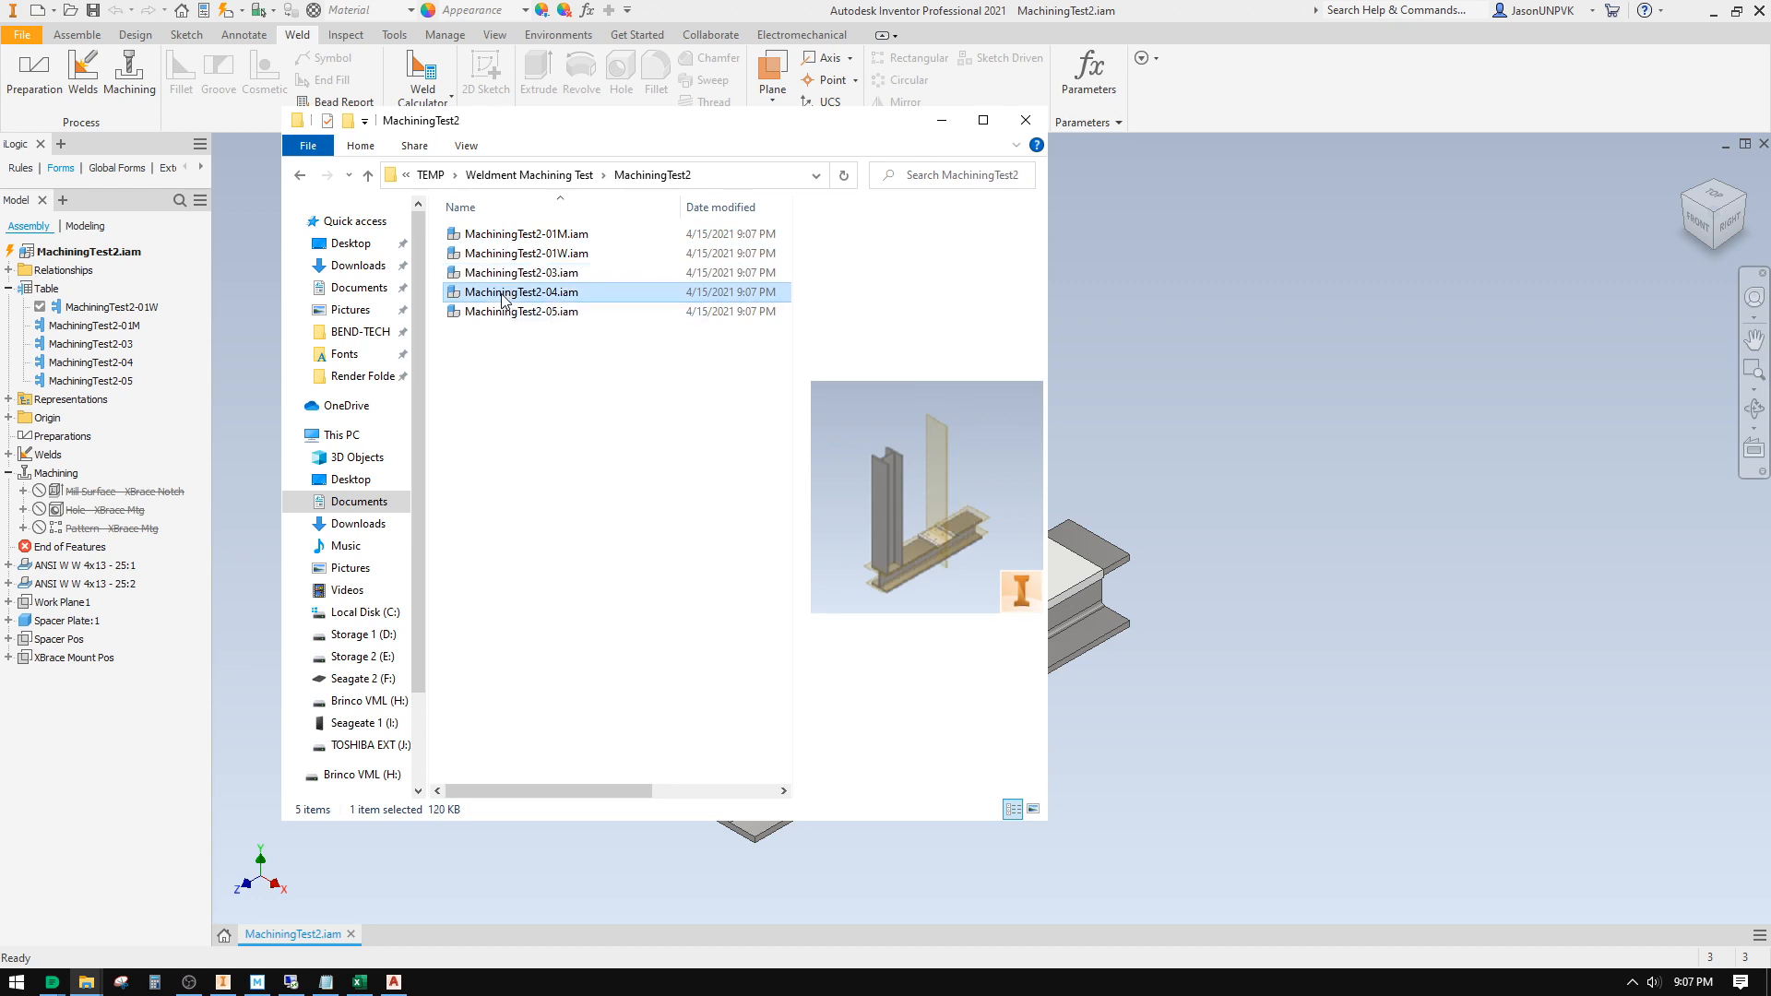
click(500, 312)
click(522, 436)
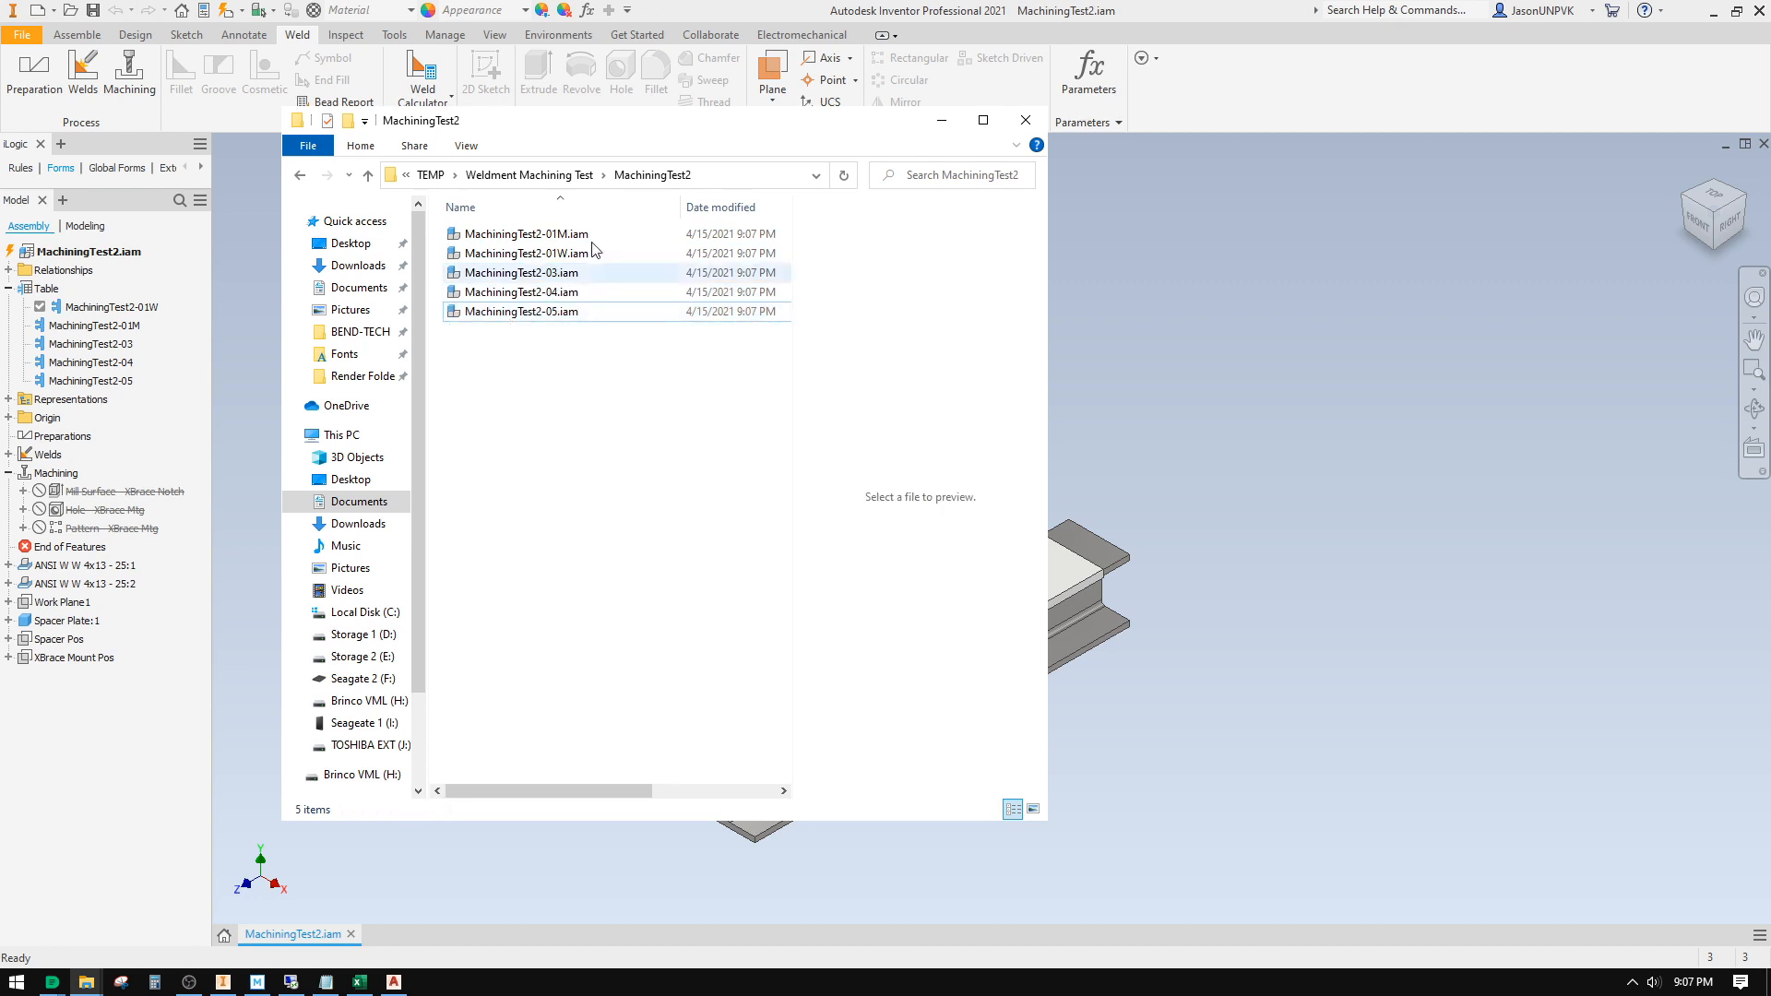
click(551, 177)
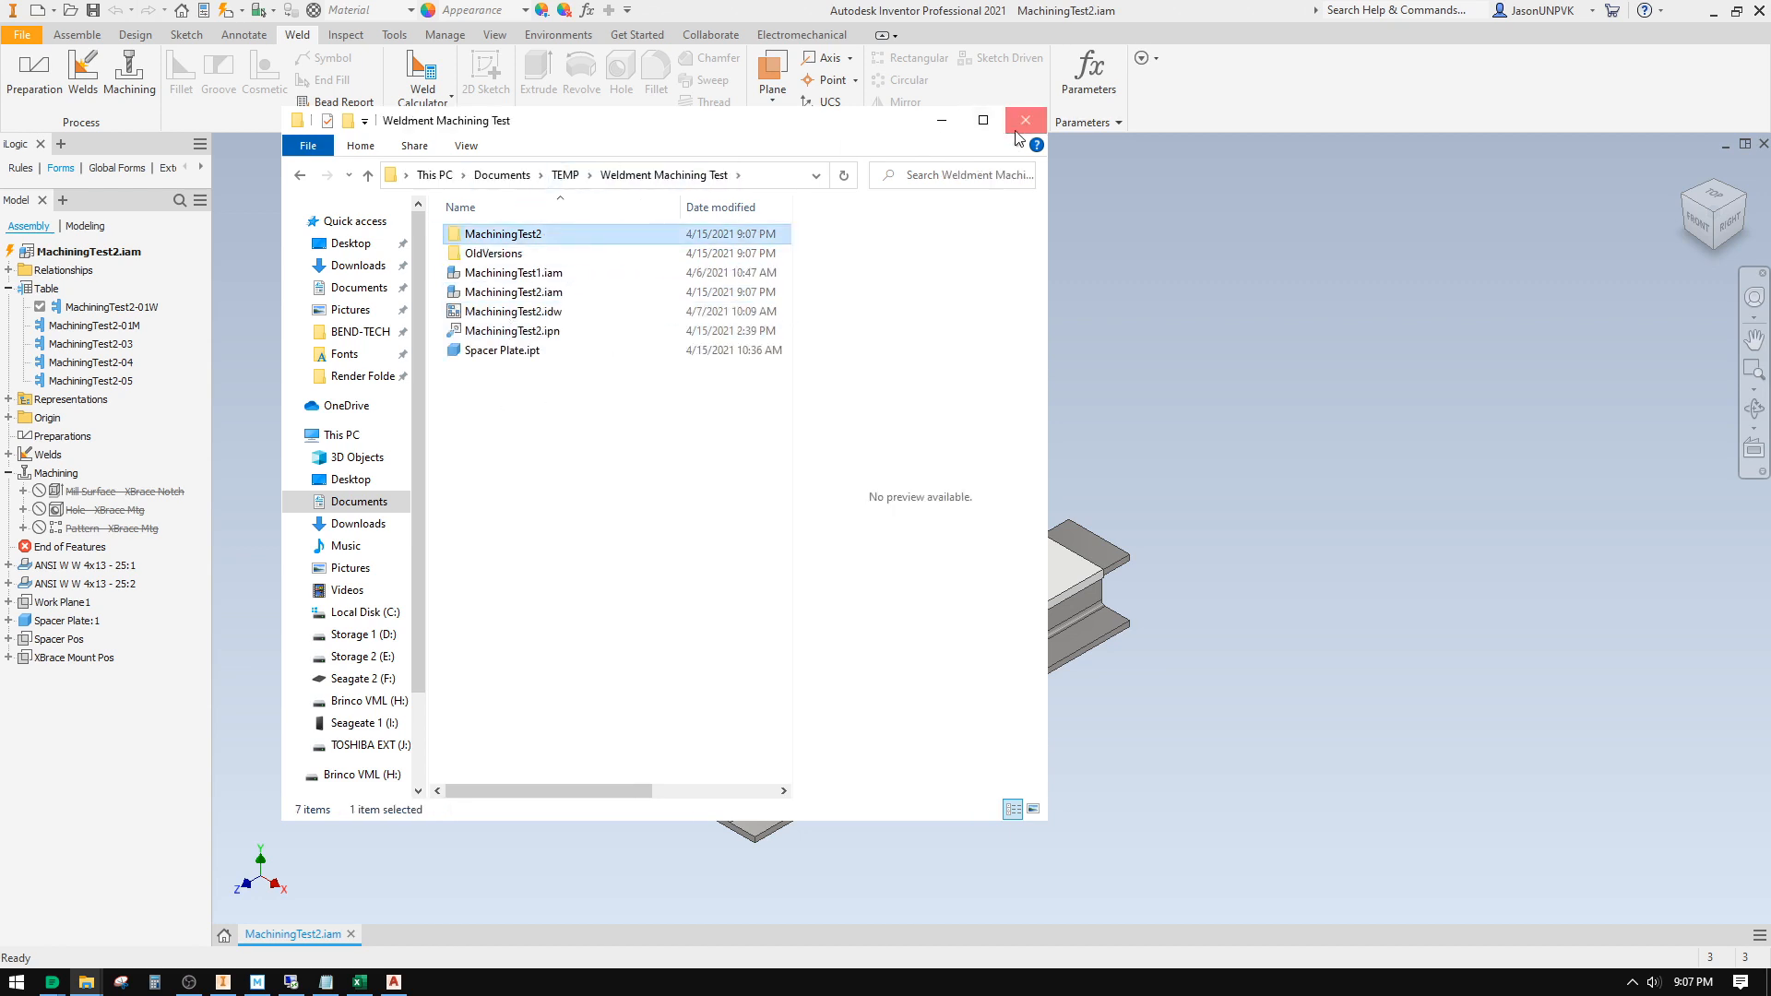
click(1026, 120)
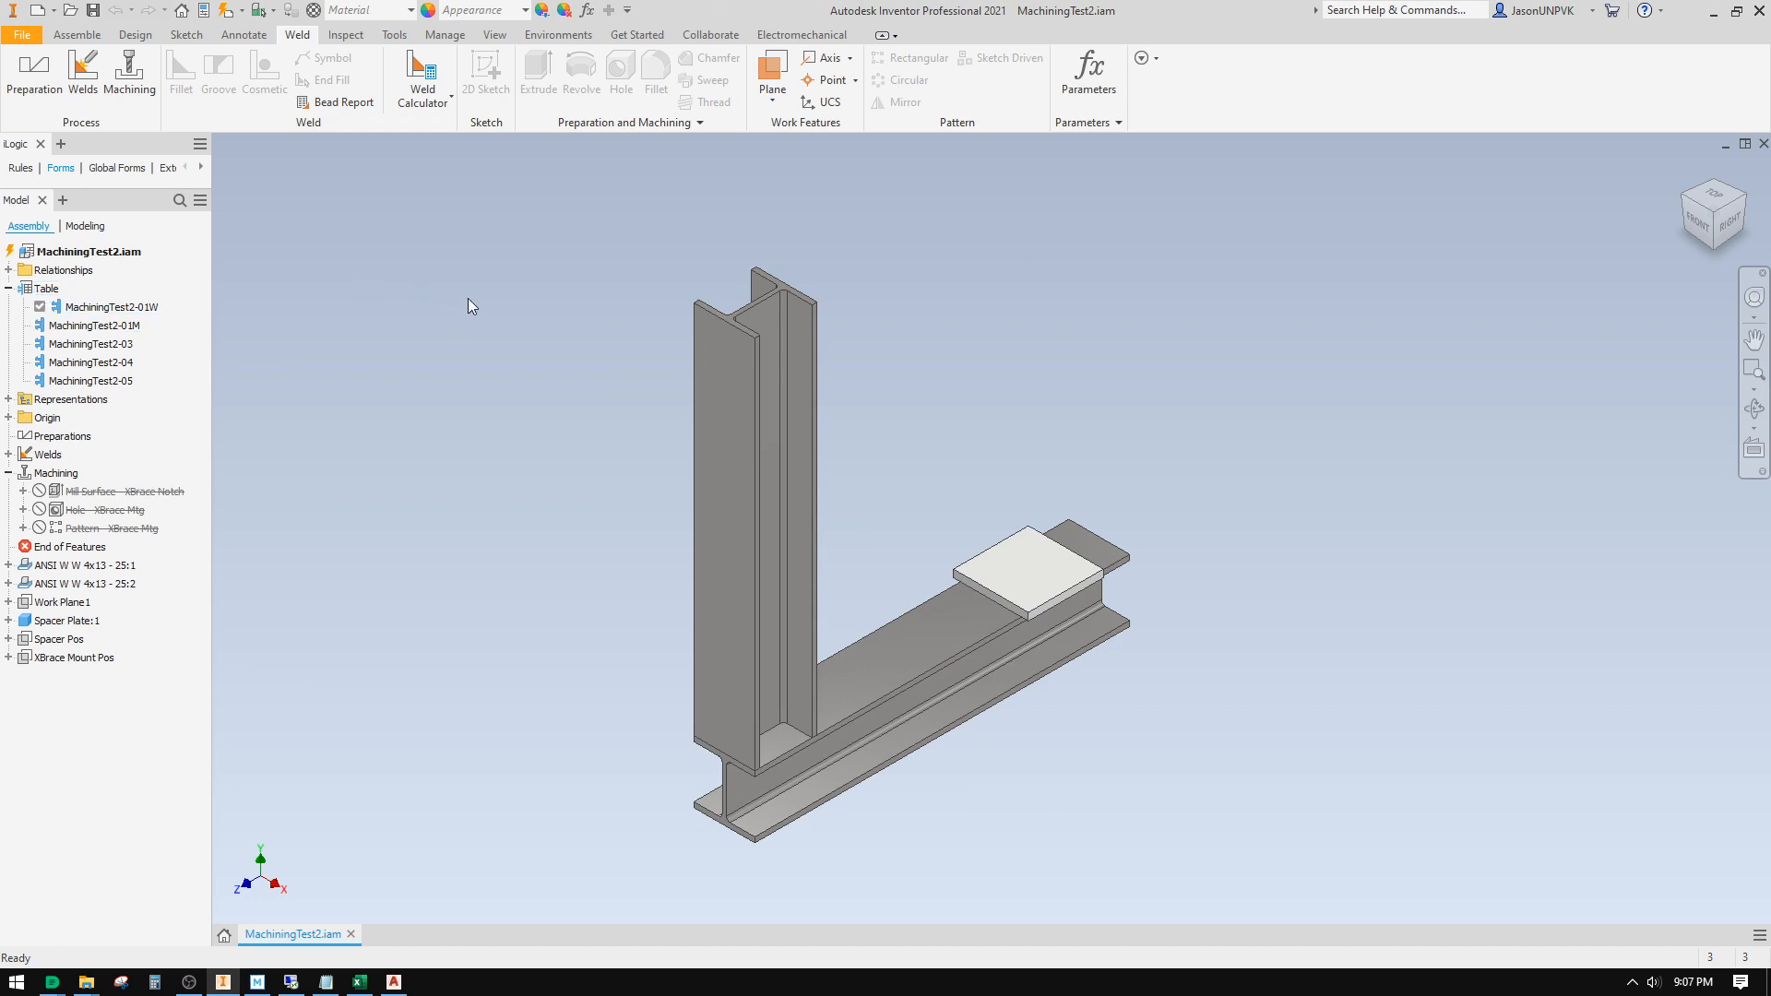
click(111, 306)
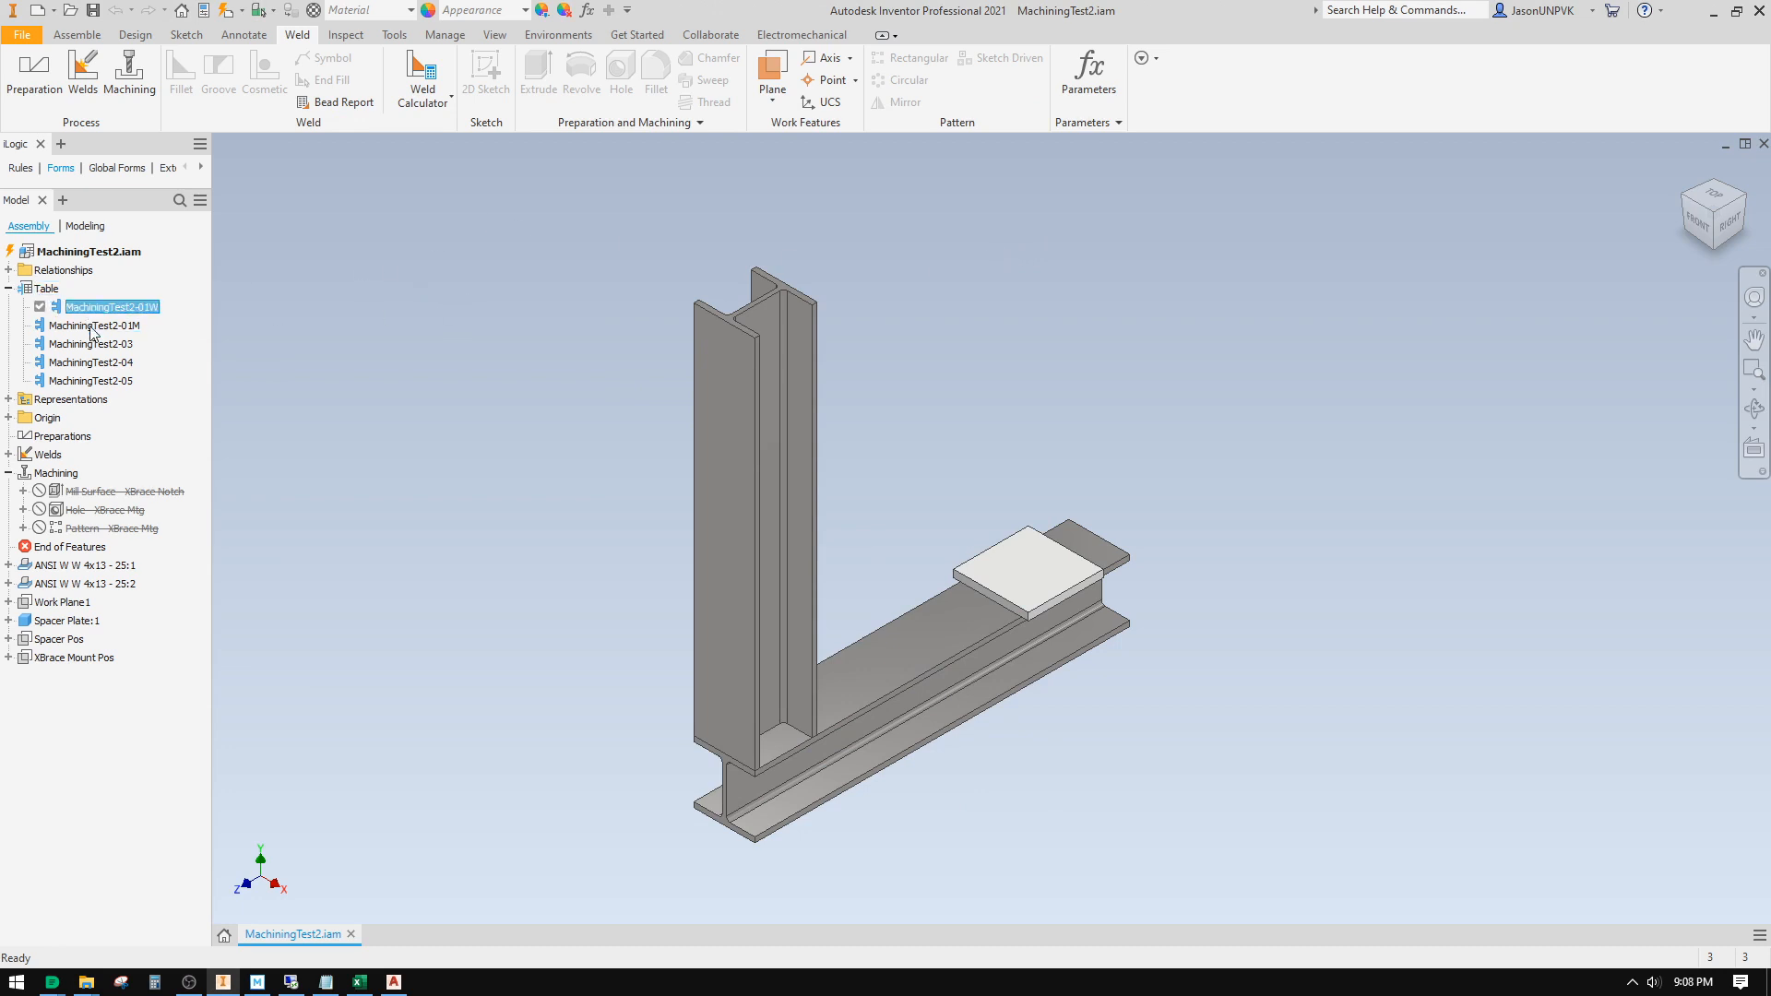
shift+click(73, 382)
click(411, 365)
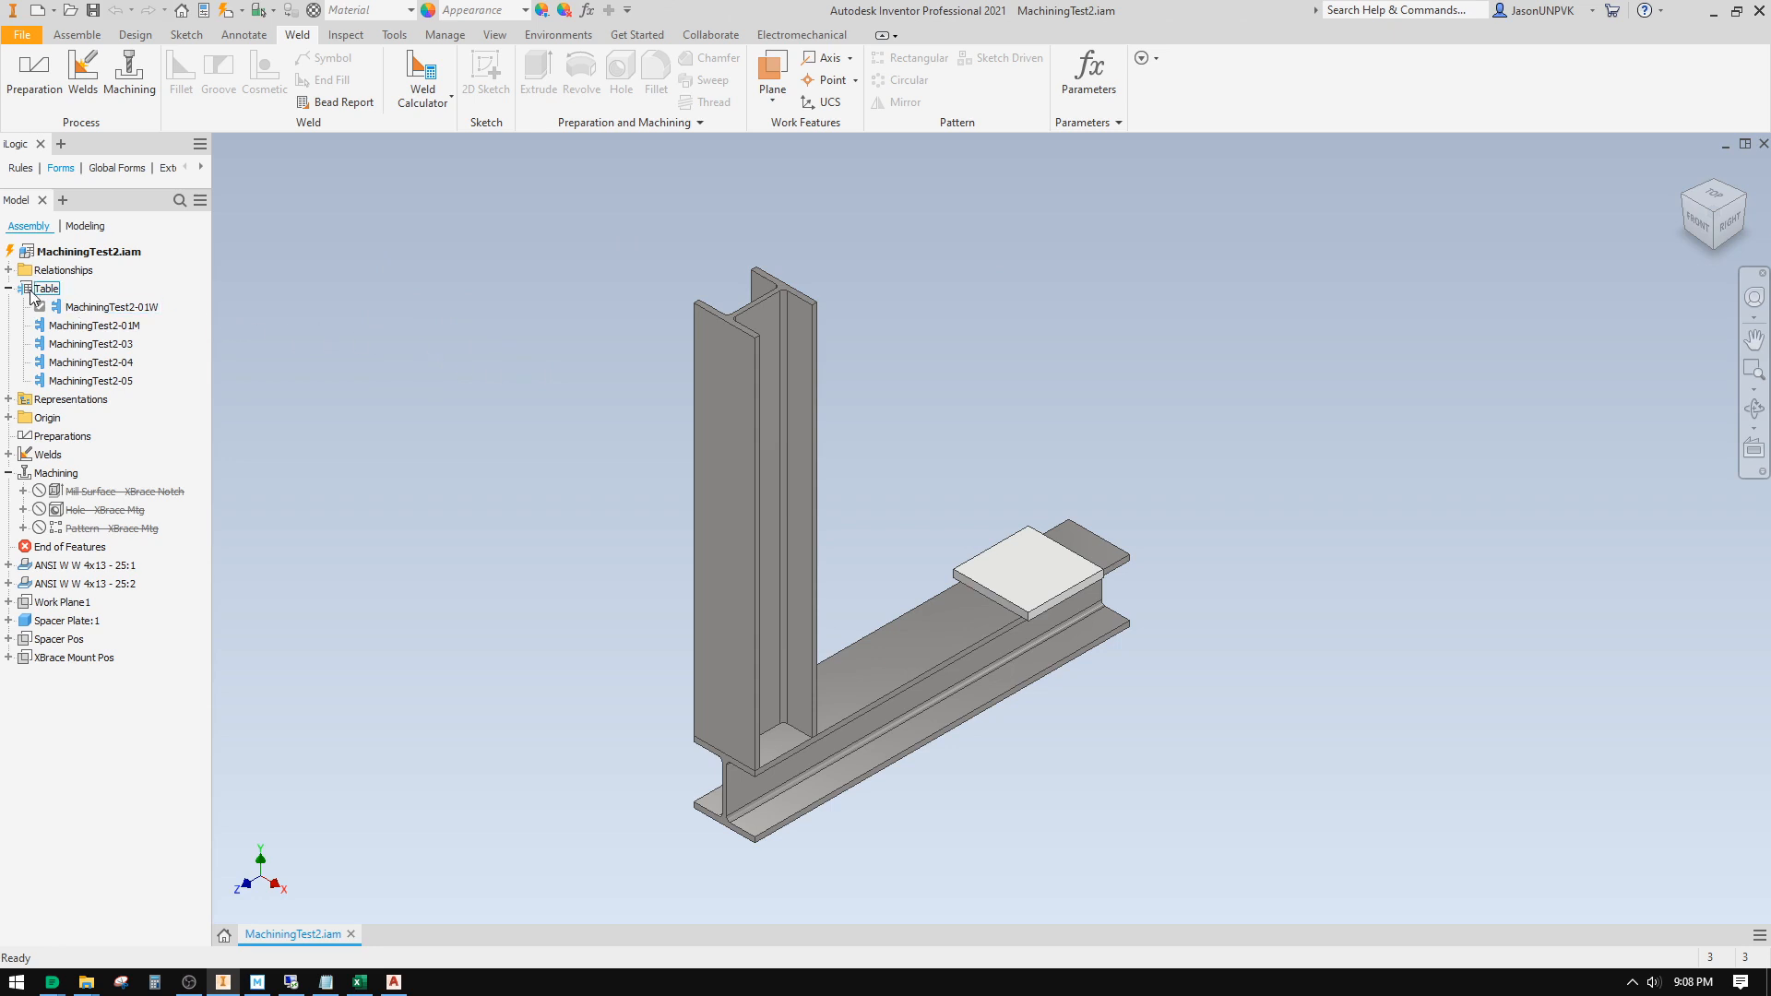
middle_drag(1540, 356, 1539, 356)
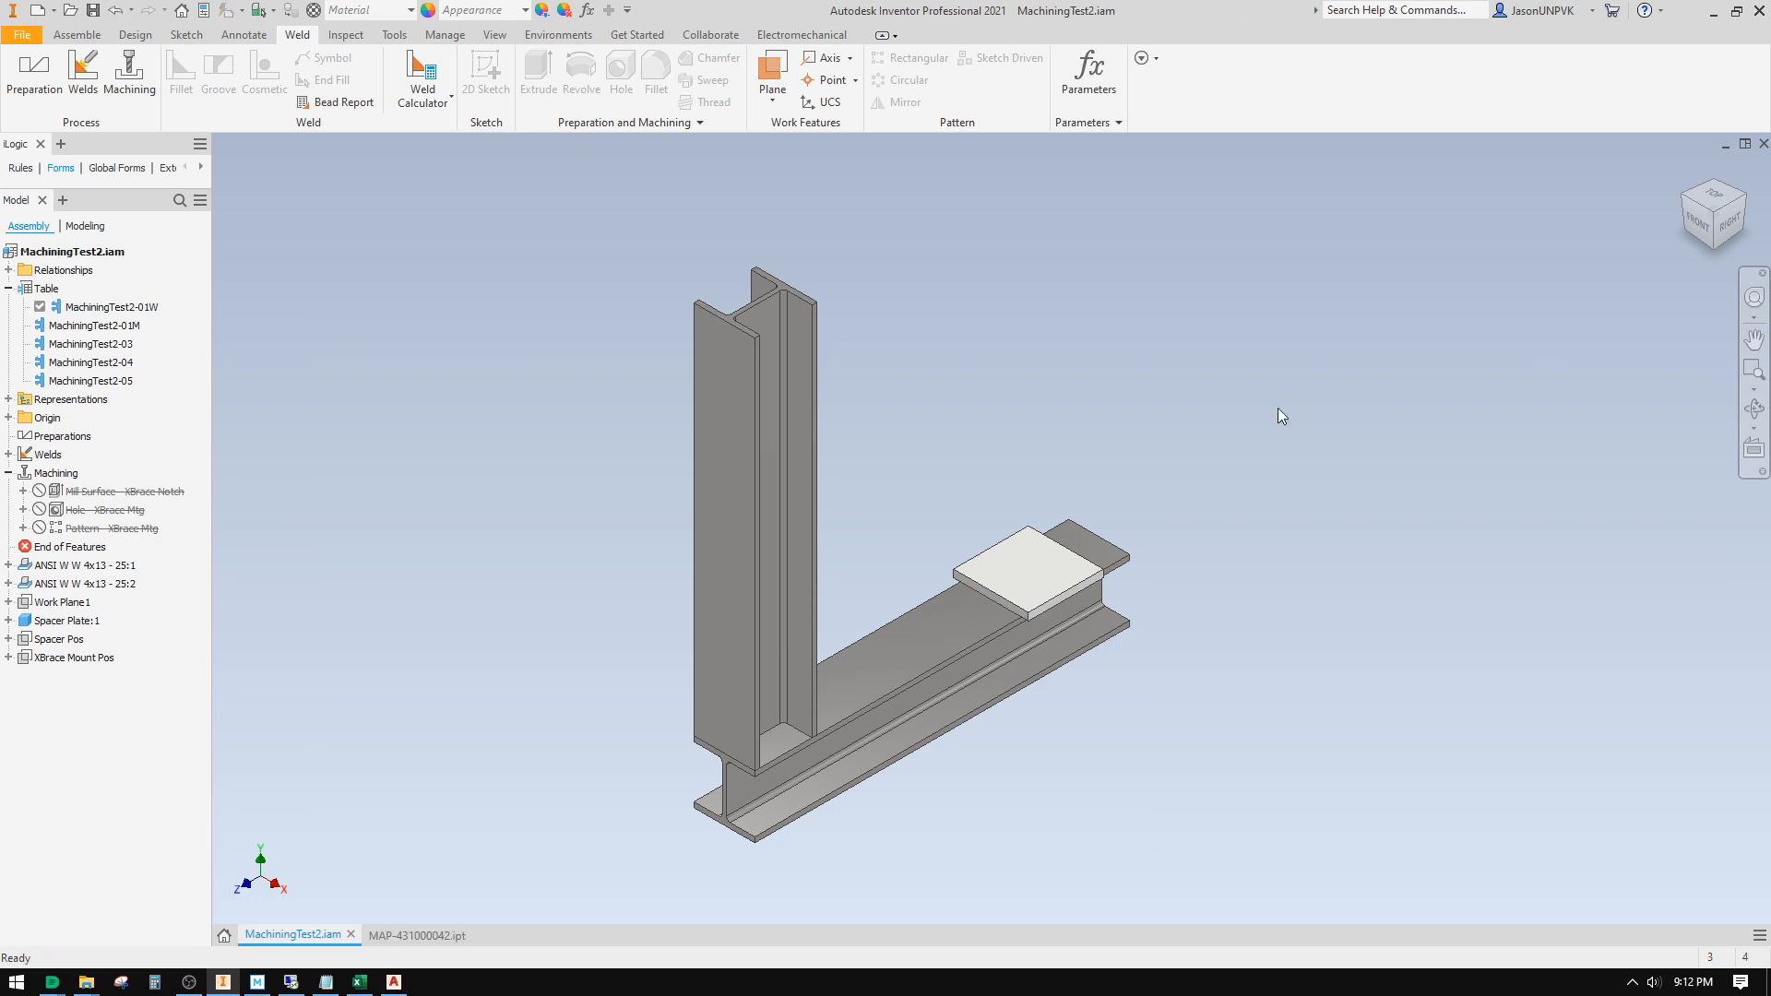
Step: Create a drawing view of the MachiningTest2.iam assembly in a new drawing based on the Standard.idw template
right_click(63, 252)
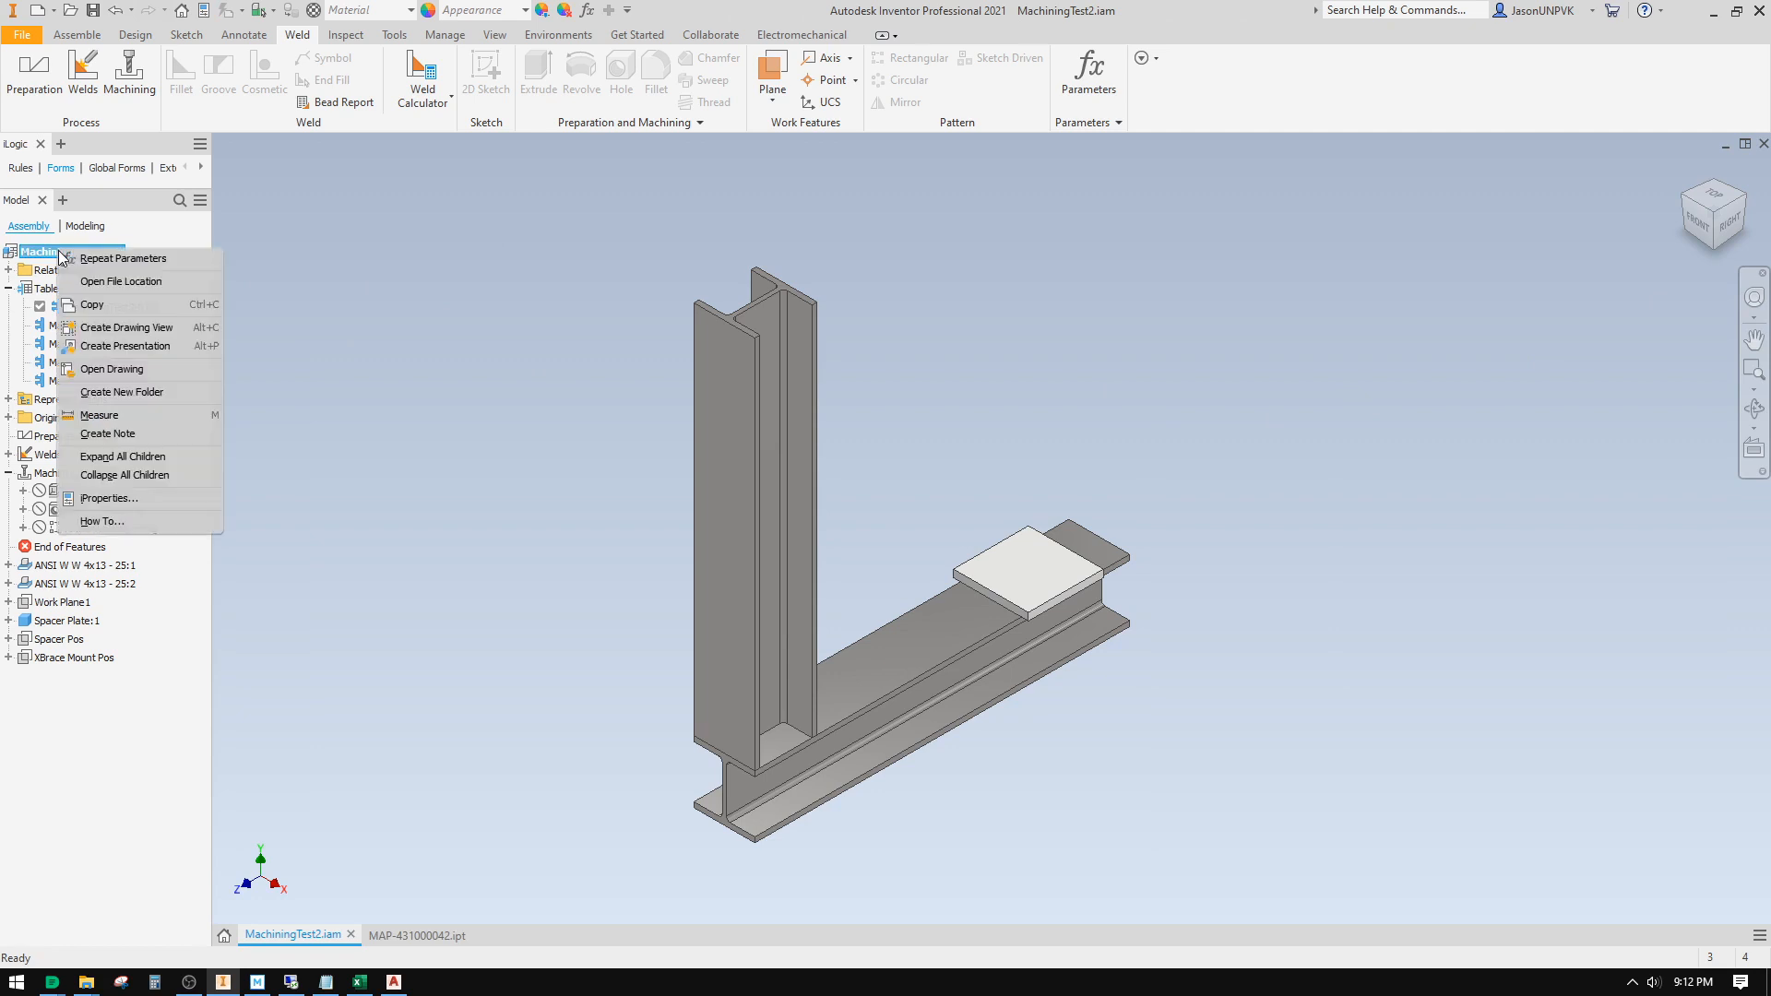
click(126, 328)
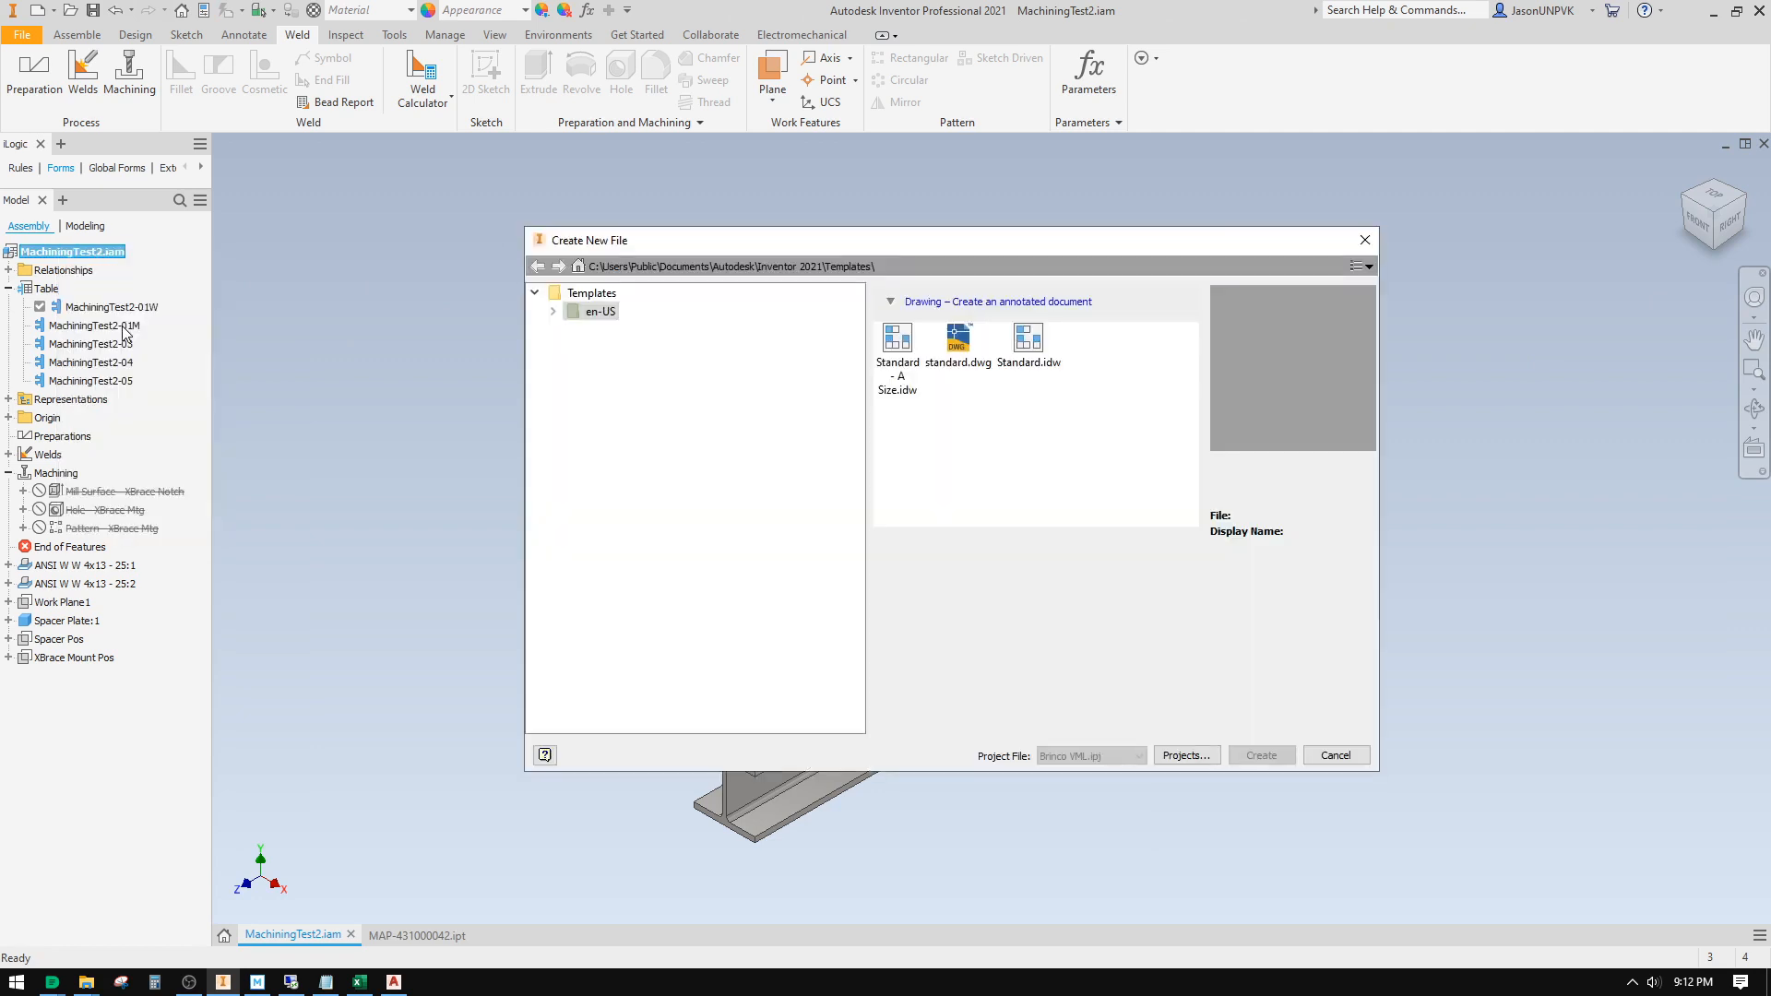
double_click(1016, 336)
click(840, 590)
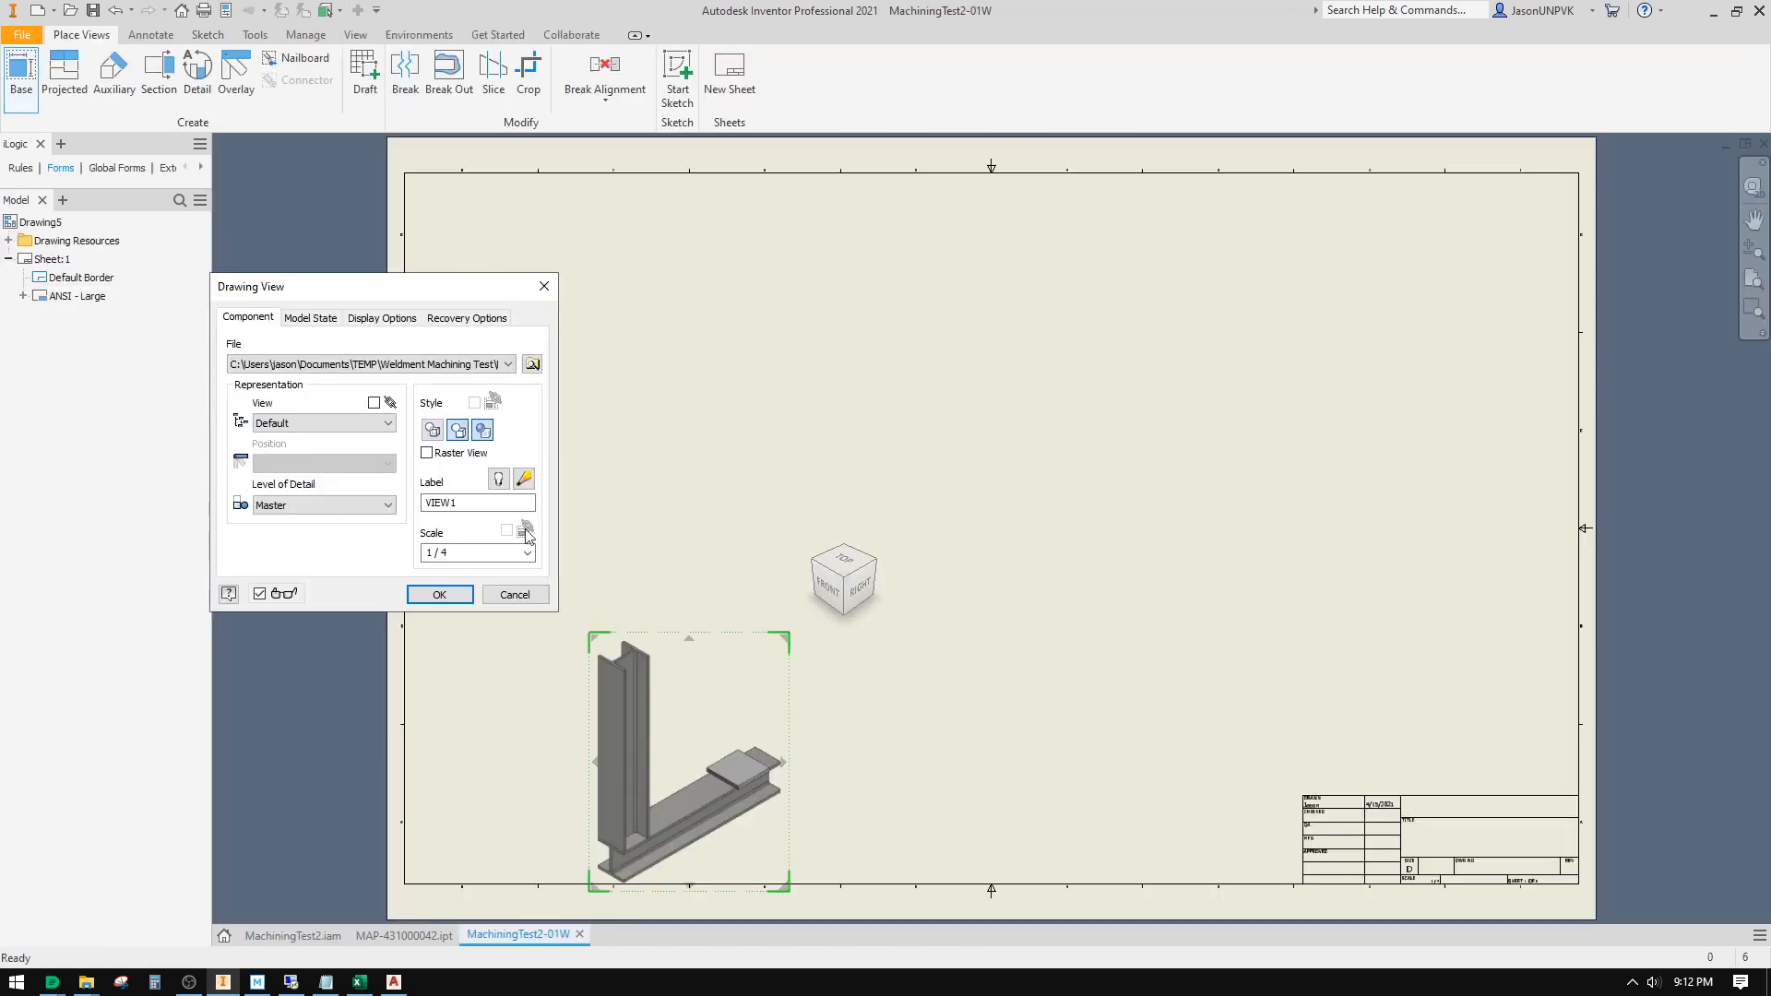
Step: Orient the base view to Right and place a side, a top and an isometric projected view on the sheet
click(867, 588)
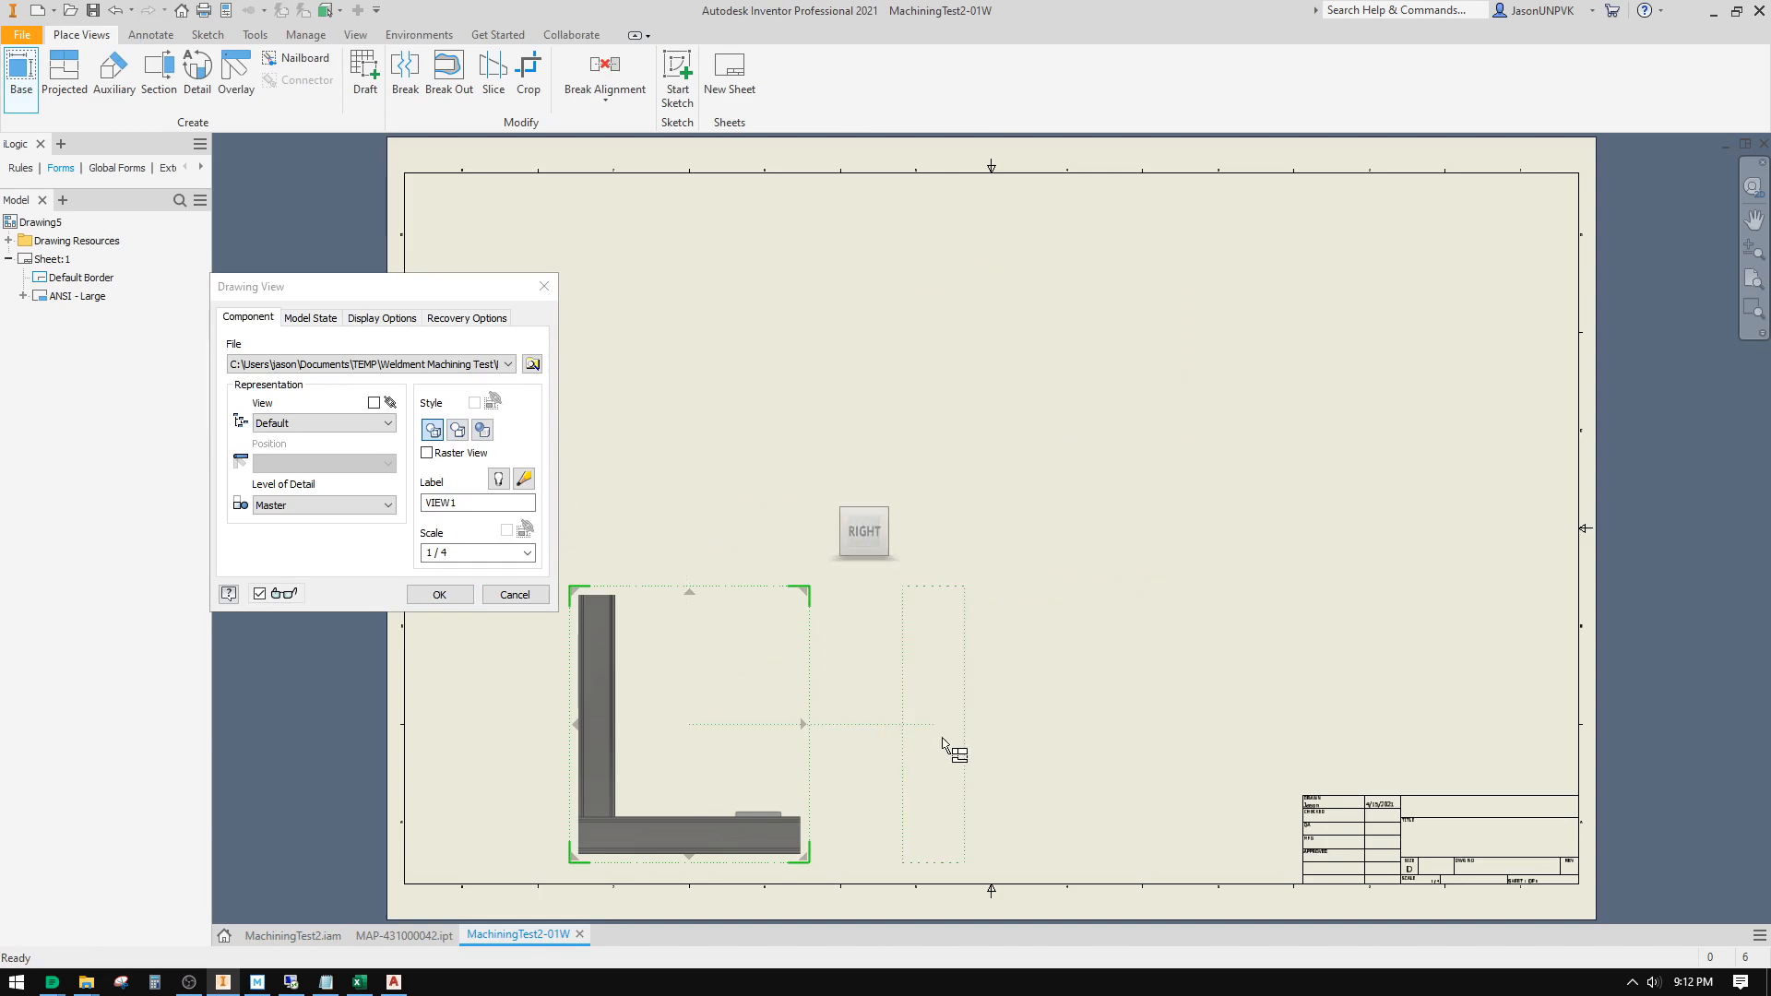
click(983, 738)
click(723, 459)
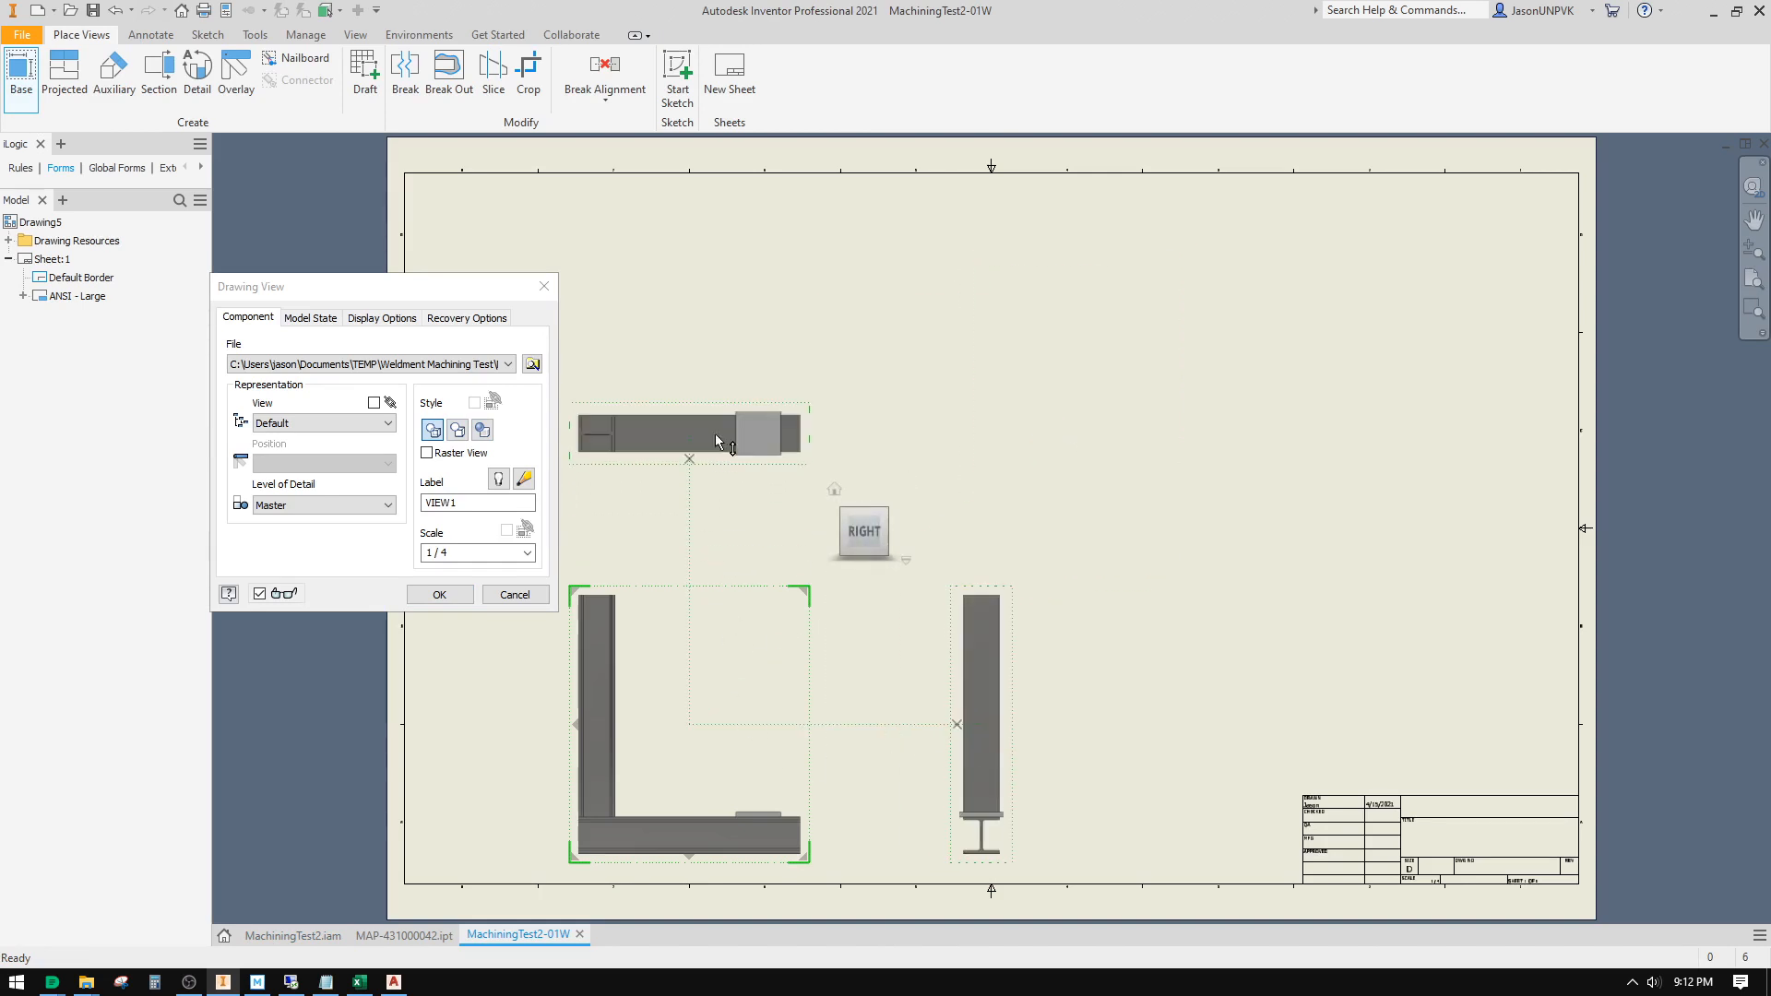
click(1056, 399)
right_click(1054, 387)
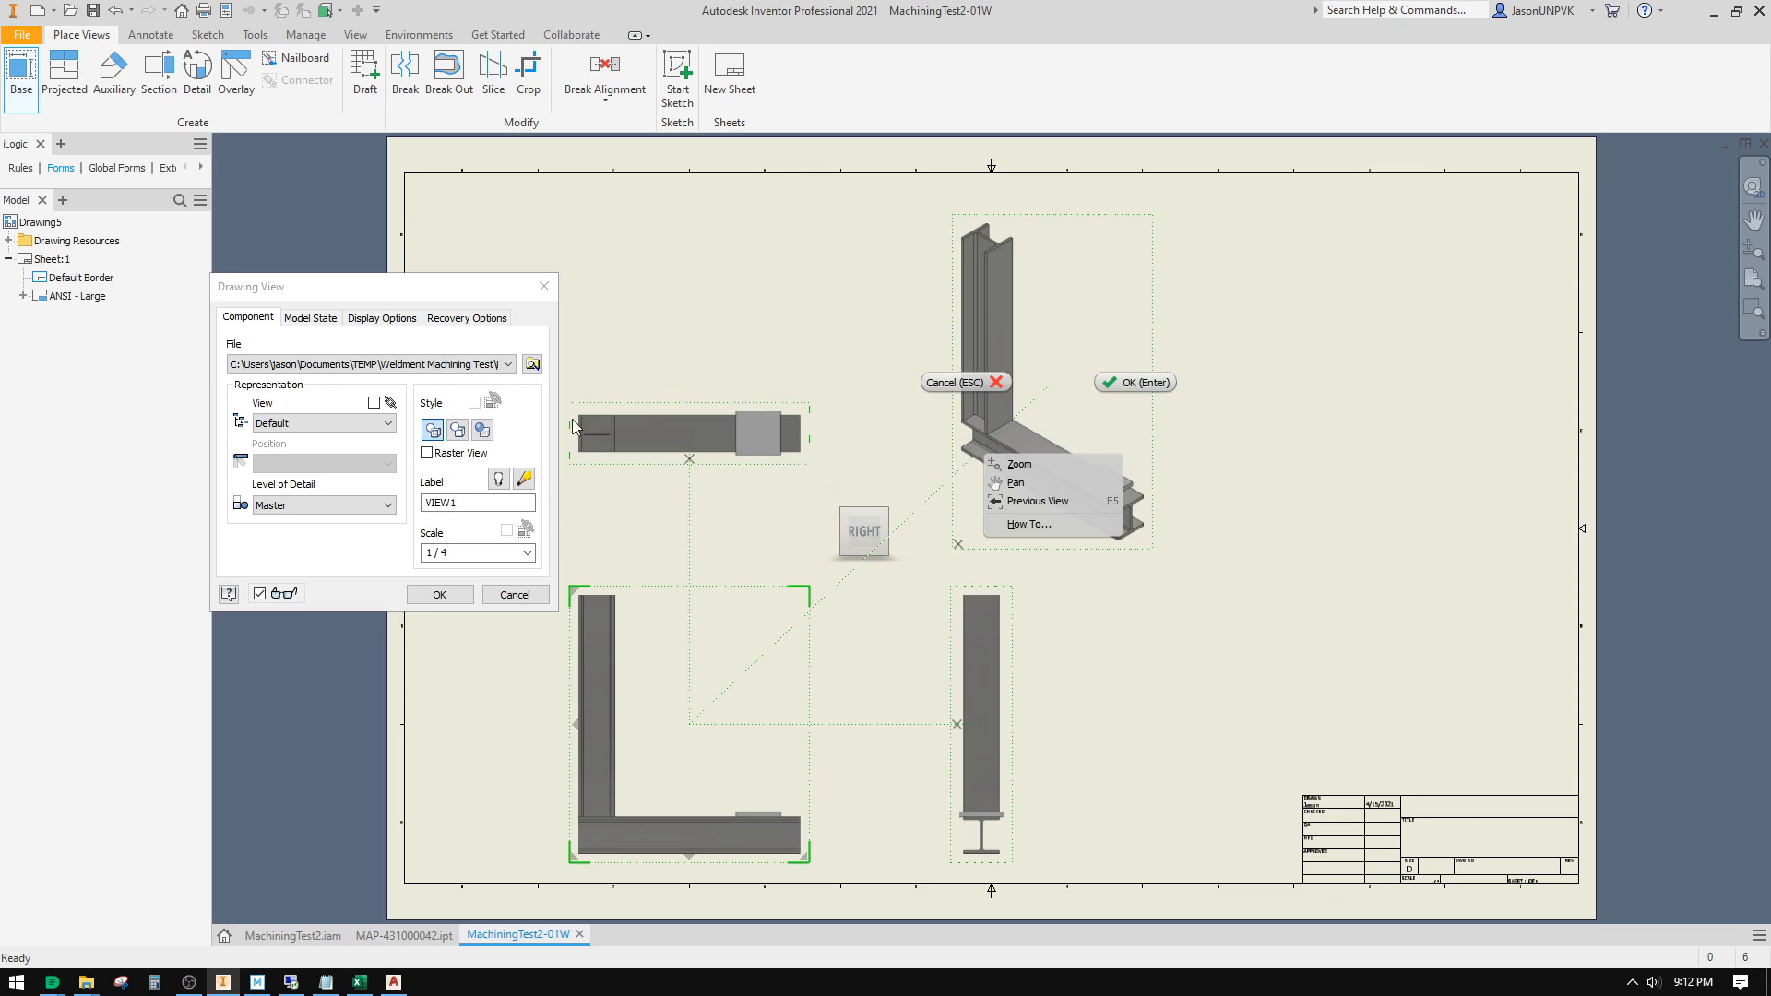
Step: Preview members MachiningTest2-03, MachiningTest2-04 and MachiningTest2-05 in turn in the unfinished drawing views
click(303, 323)
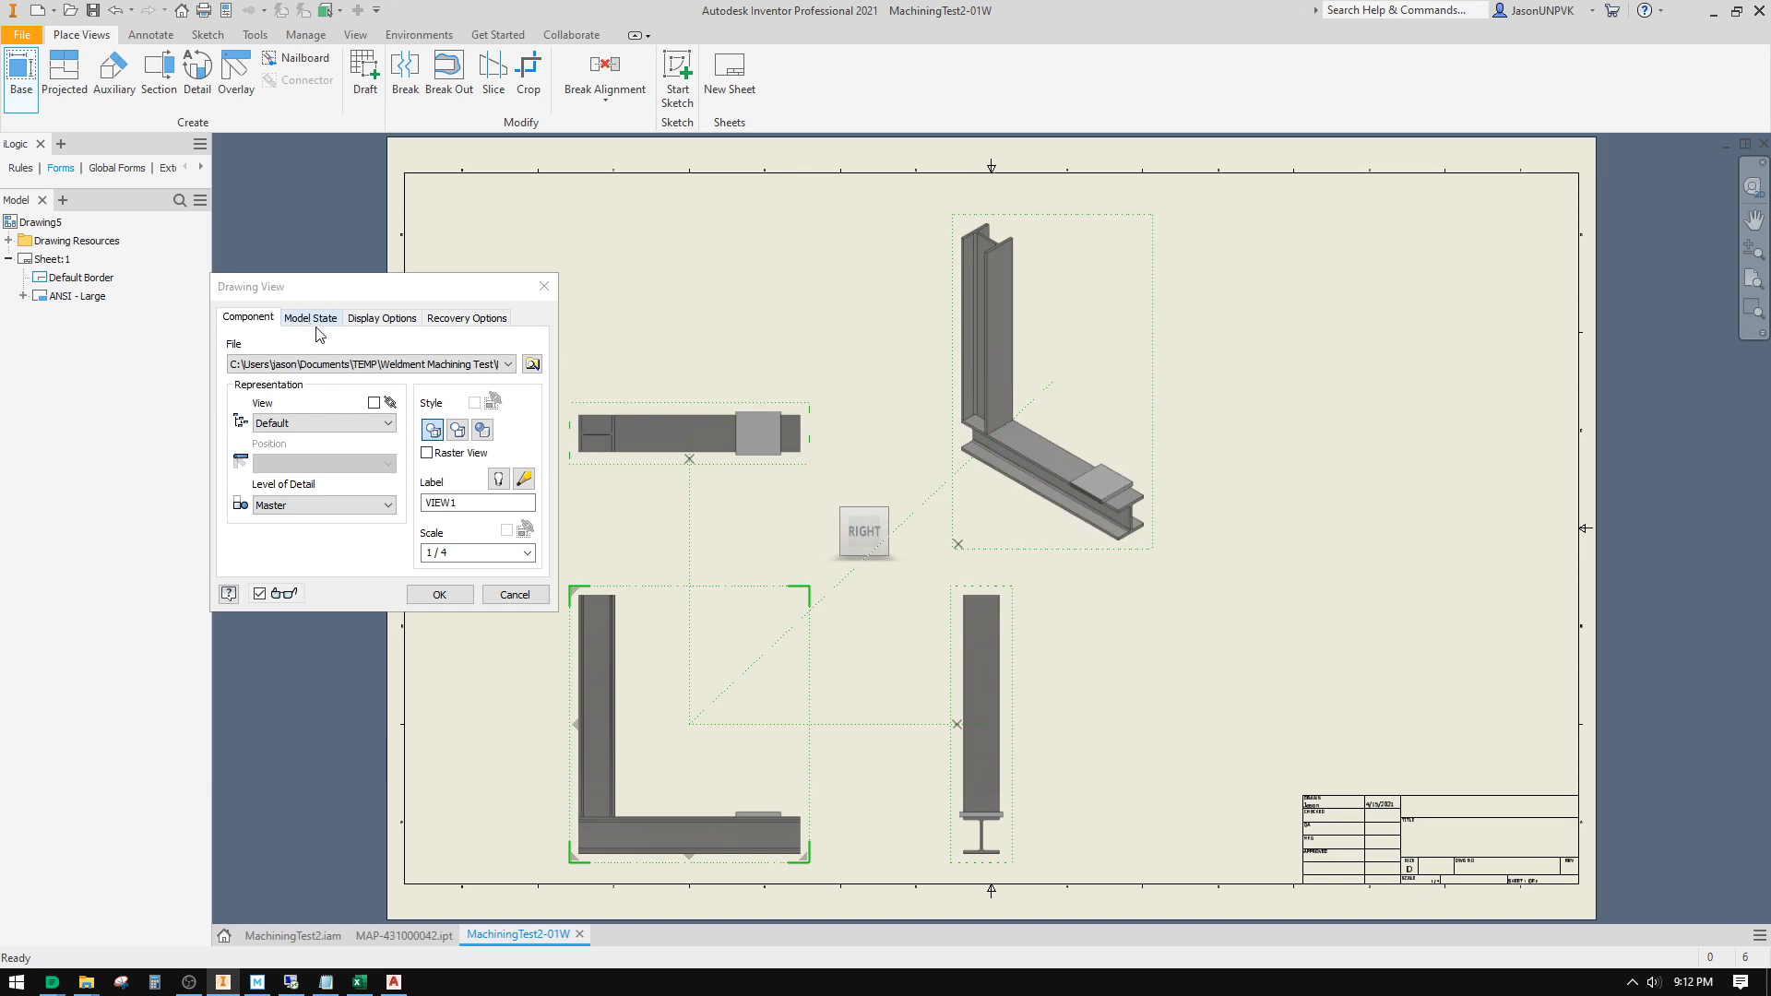
click(312, 325)
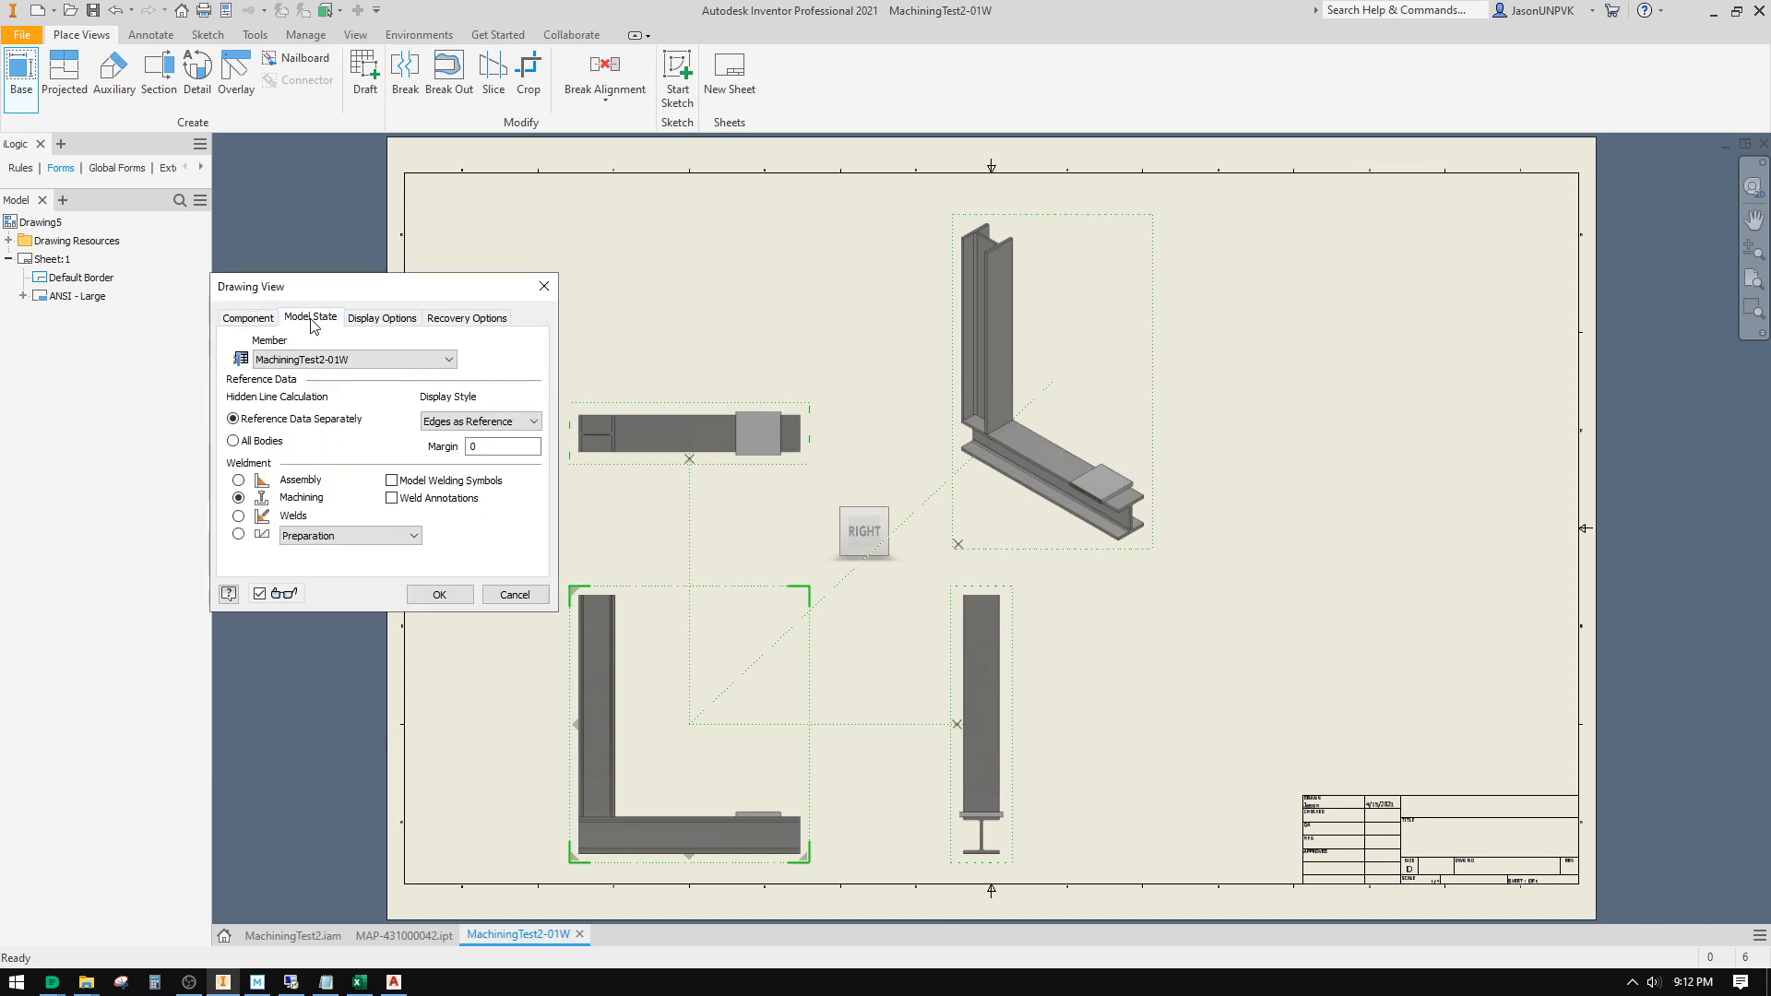
click(444, 361)
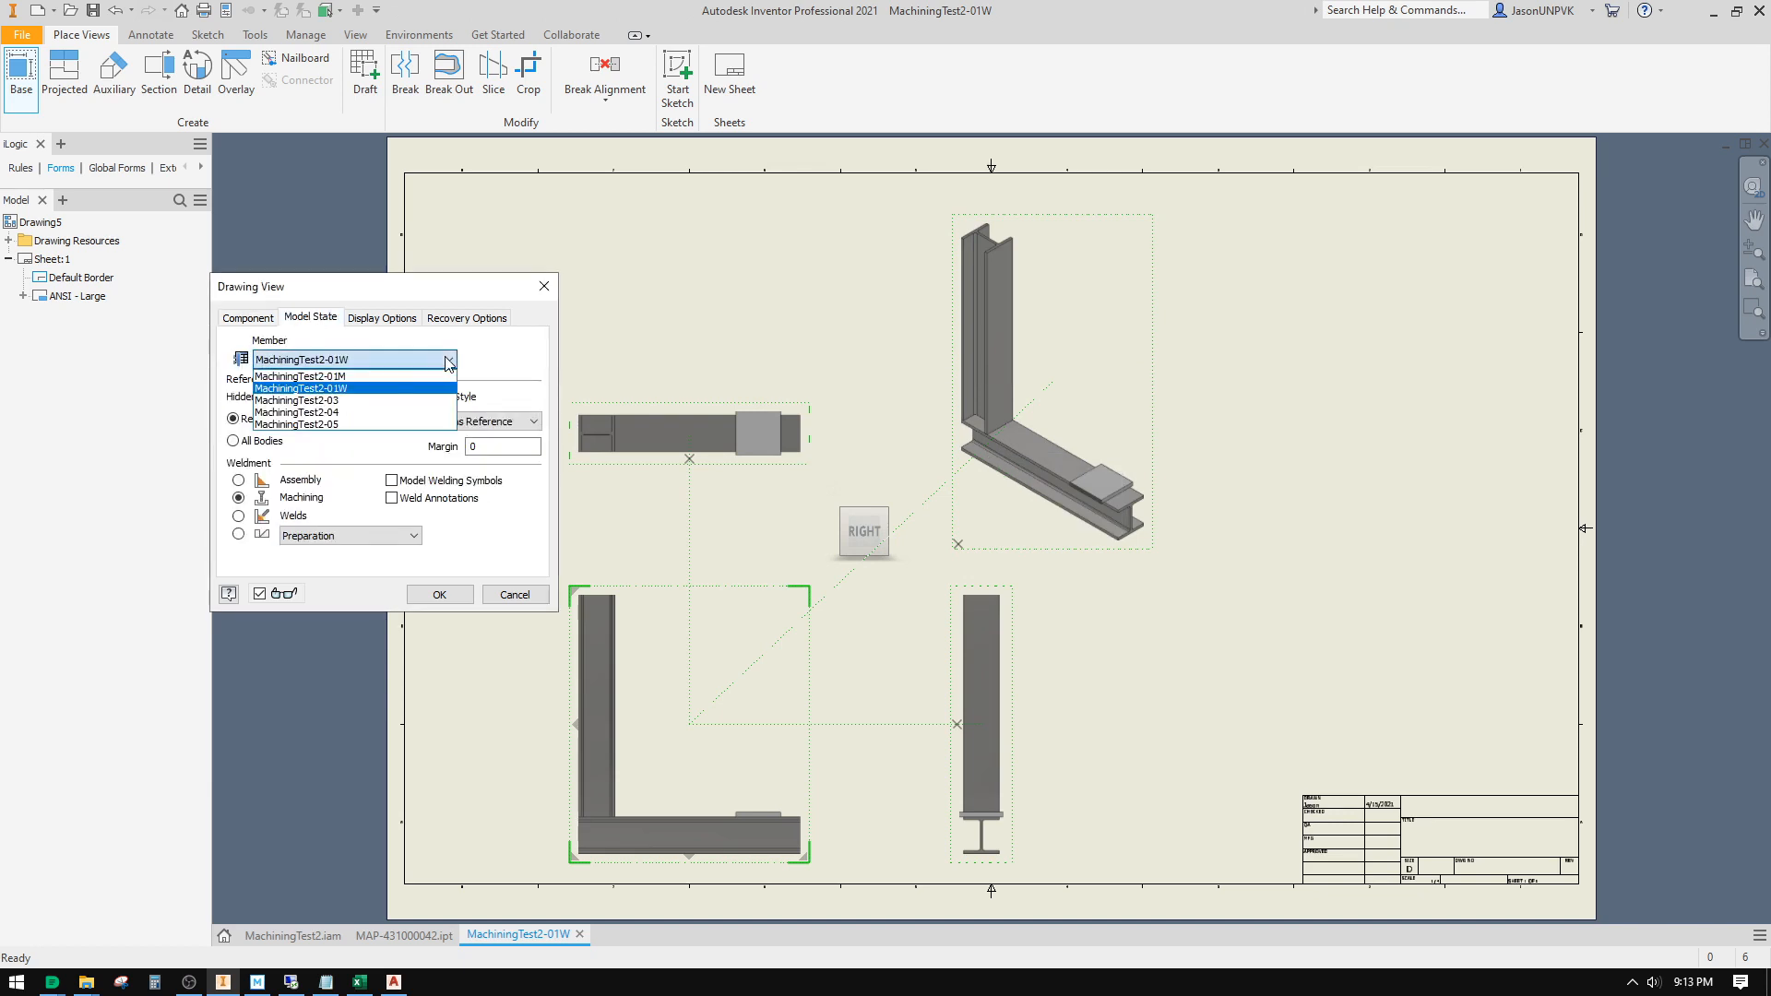
click(374, 400)
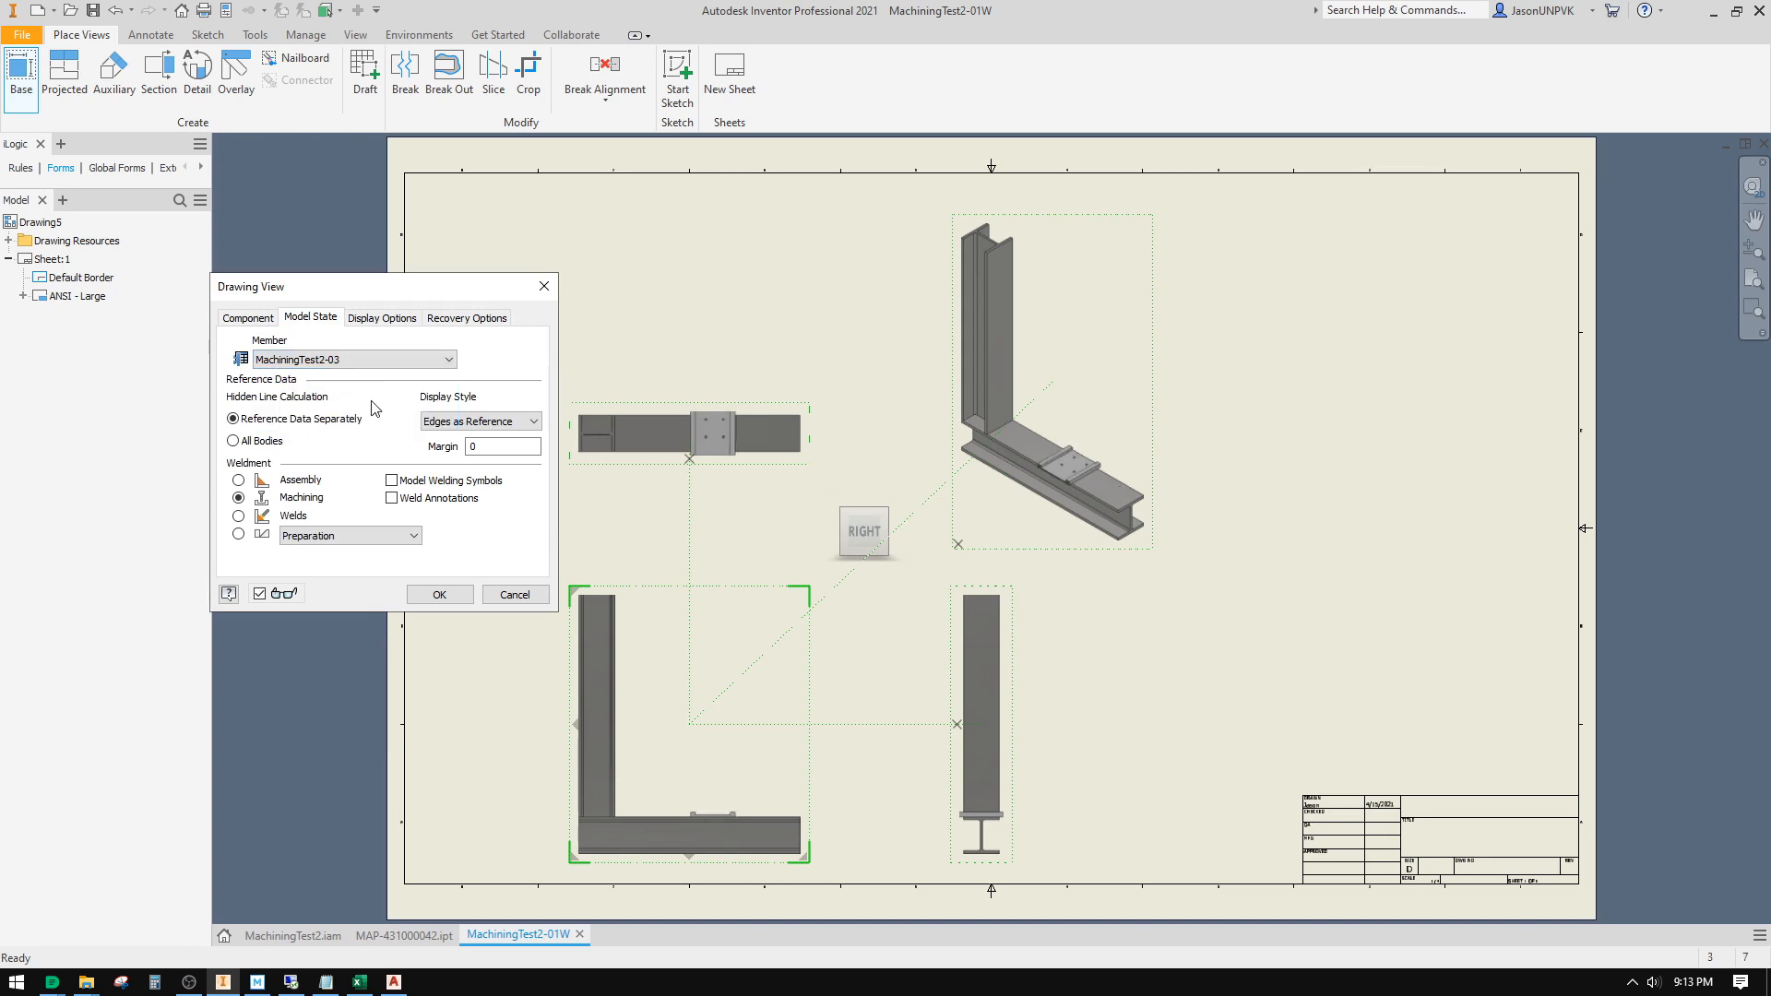
click(350, 359)
click(358, 417)
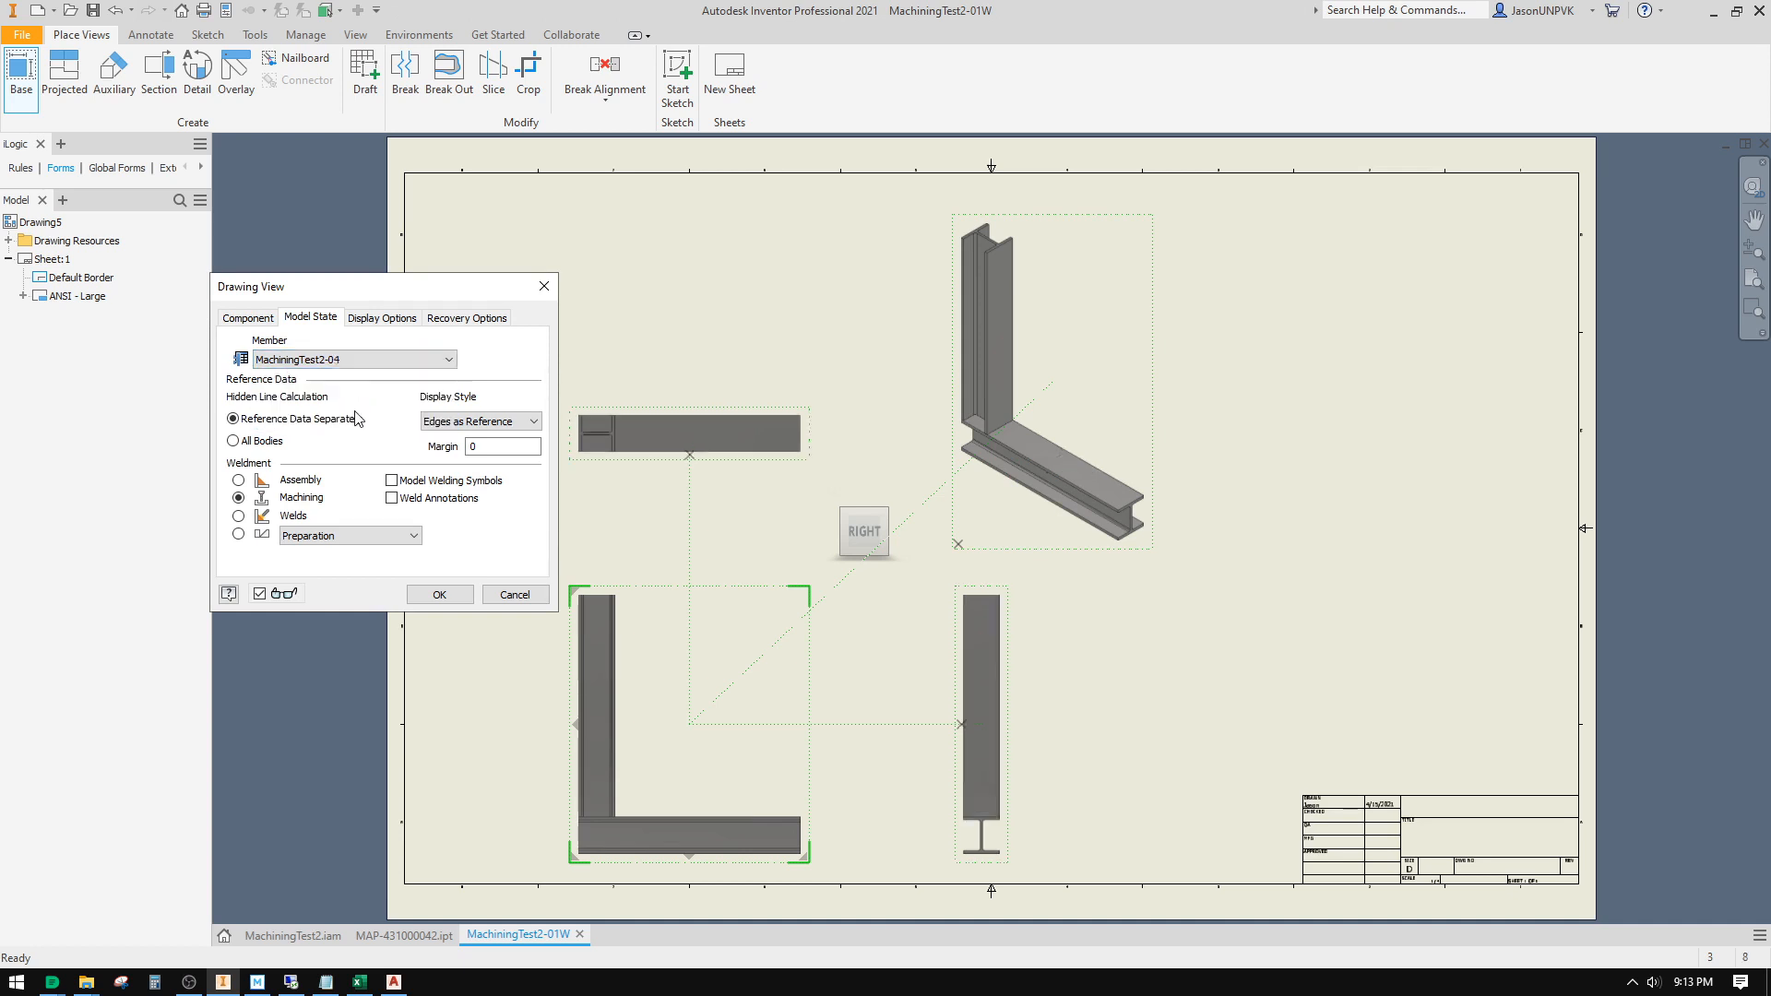
click(365, 361)
click(373, 411)
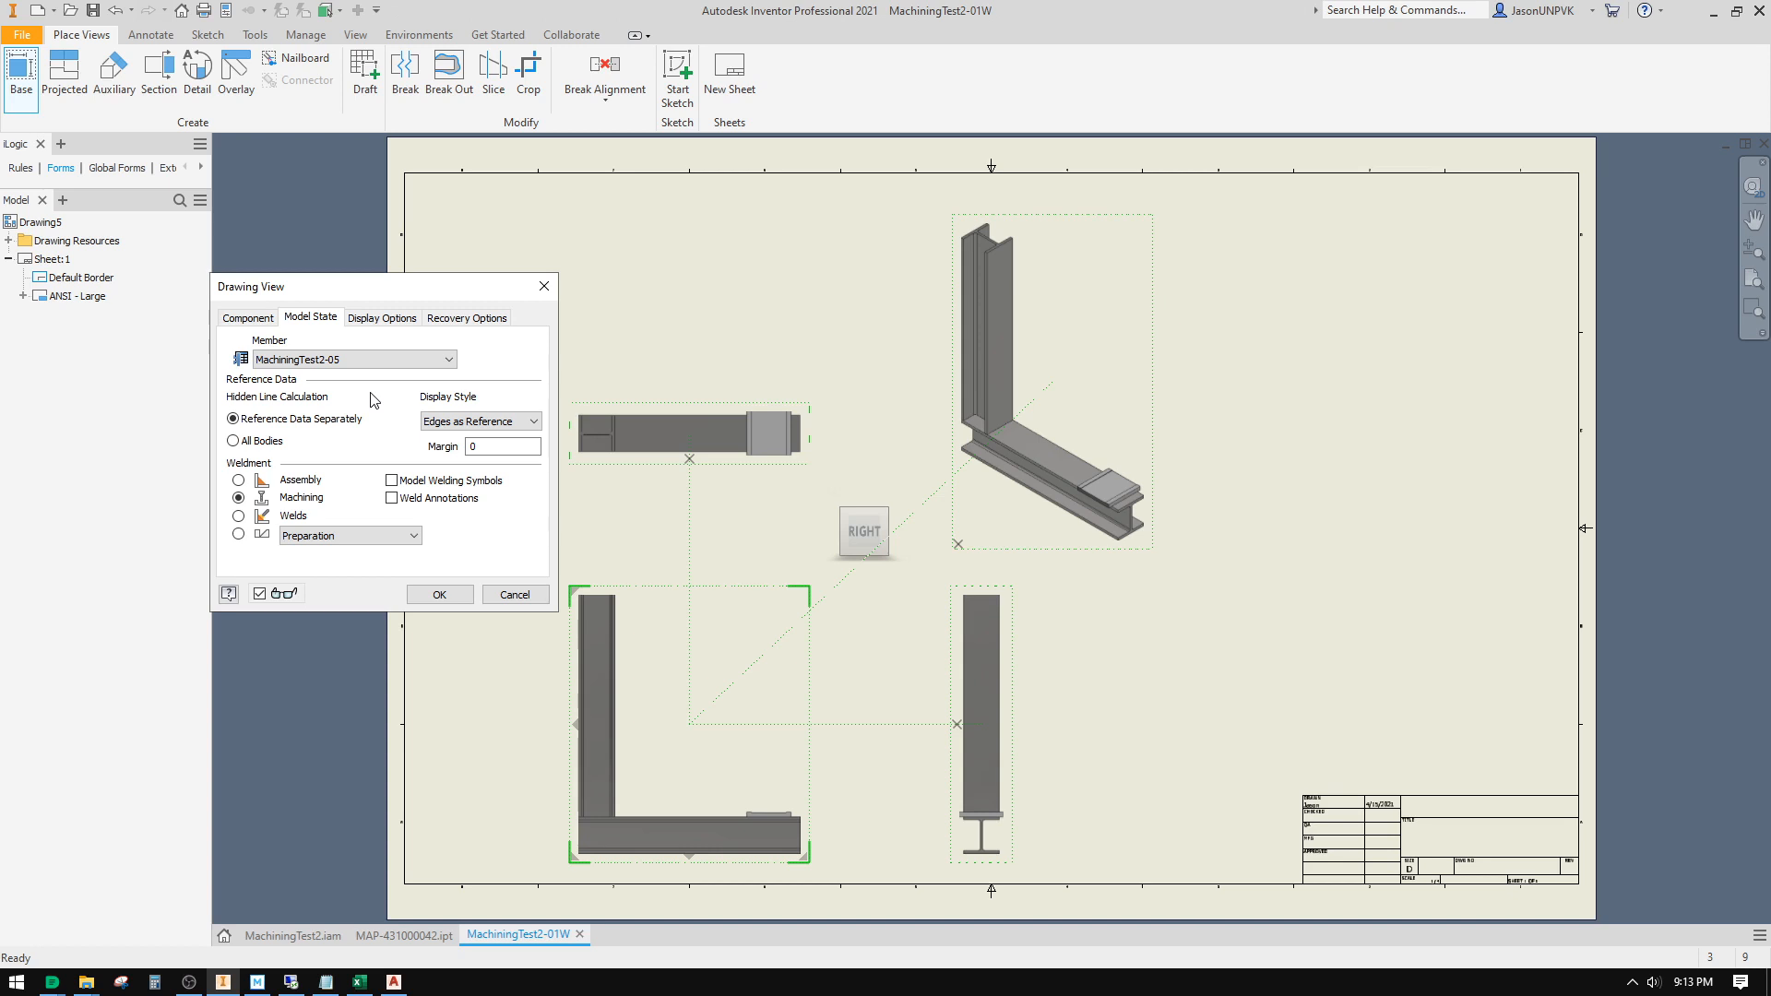
Step: Set the base view's member to MachiningTest2-01W and create the four drawing views
click(383, 362)
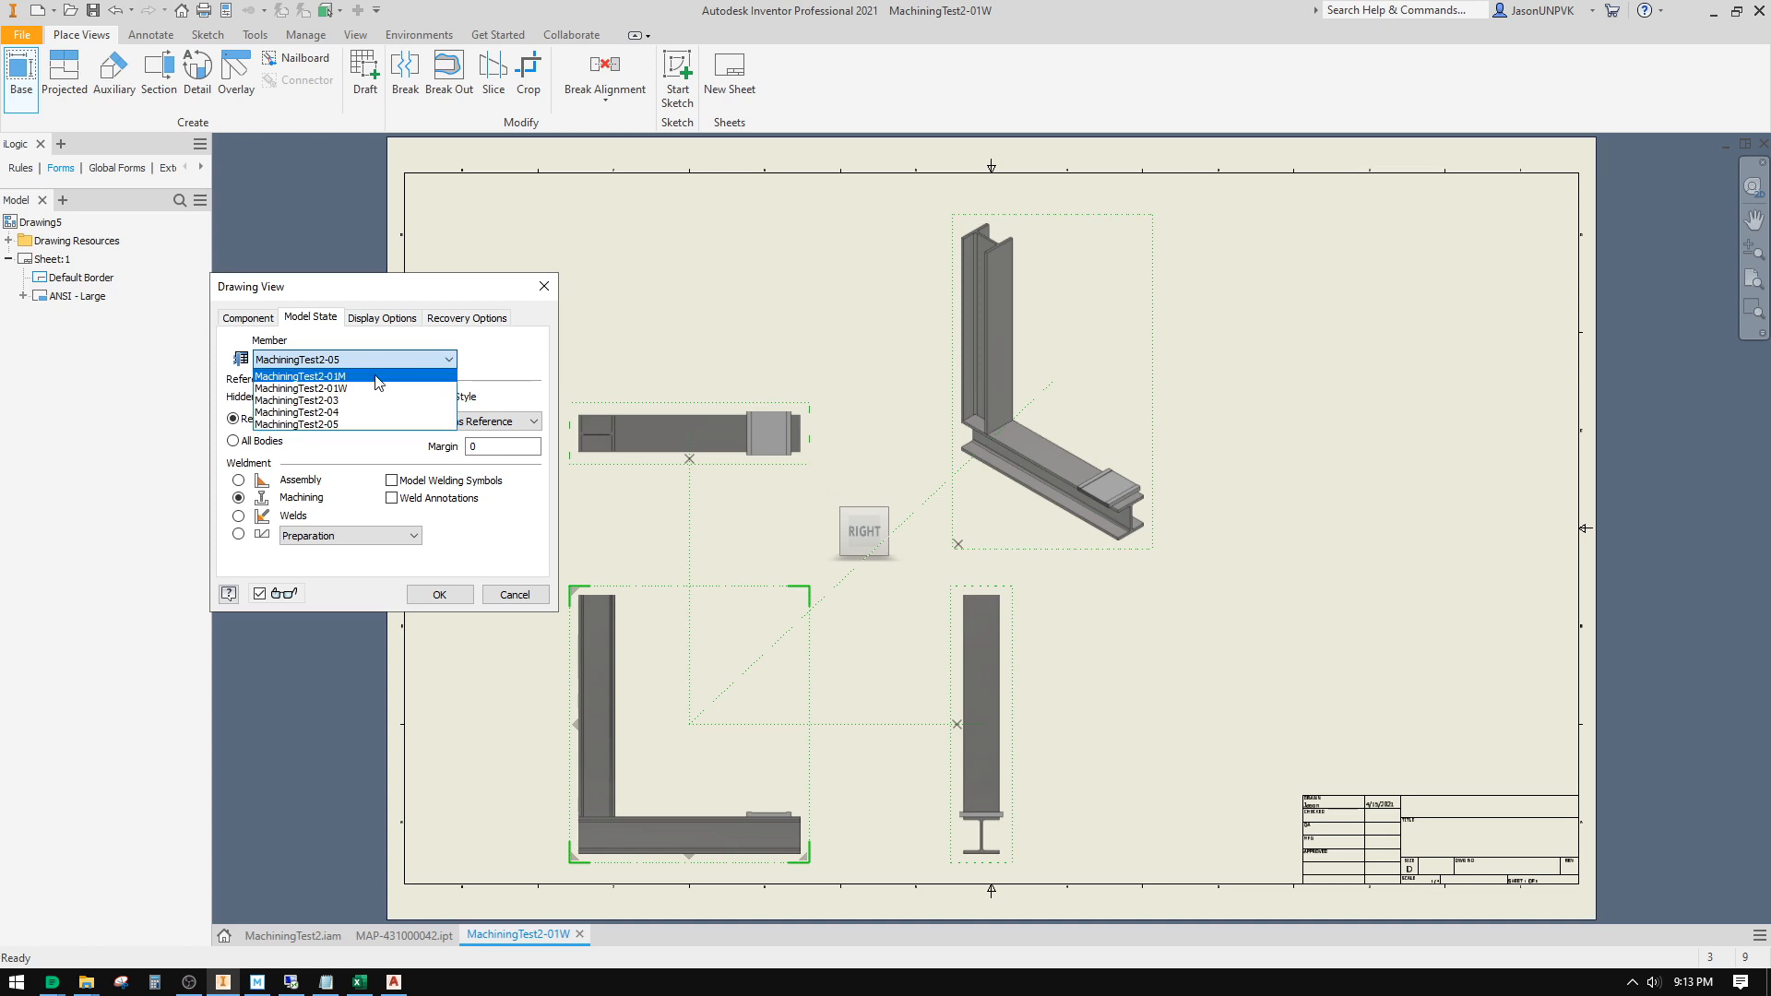
click(379, 388)
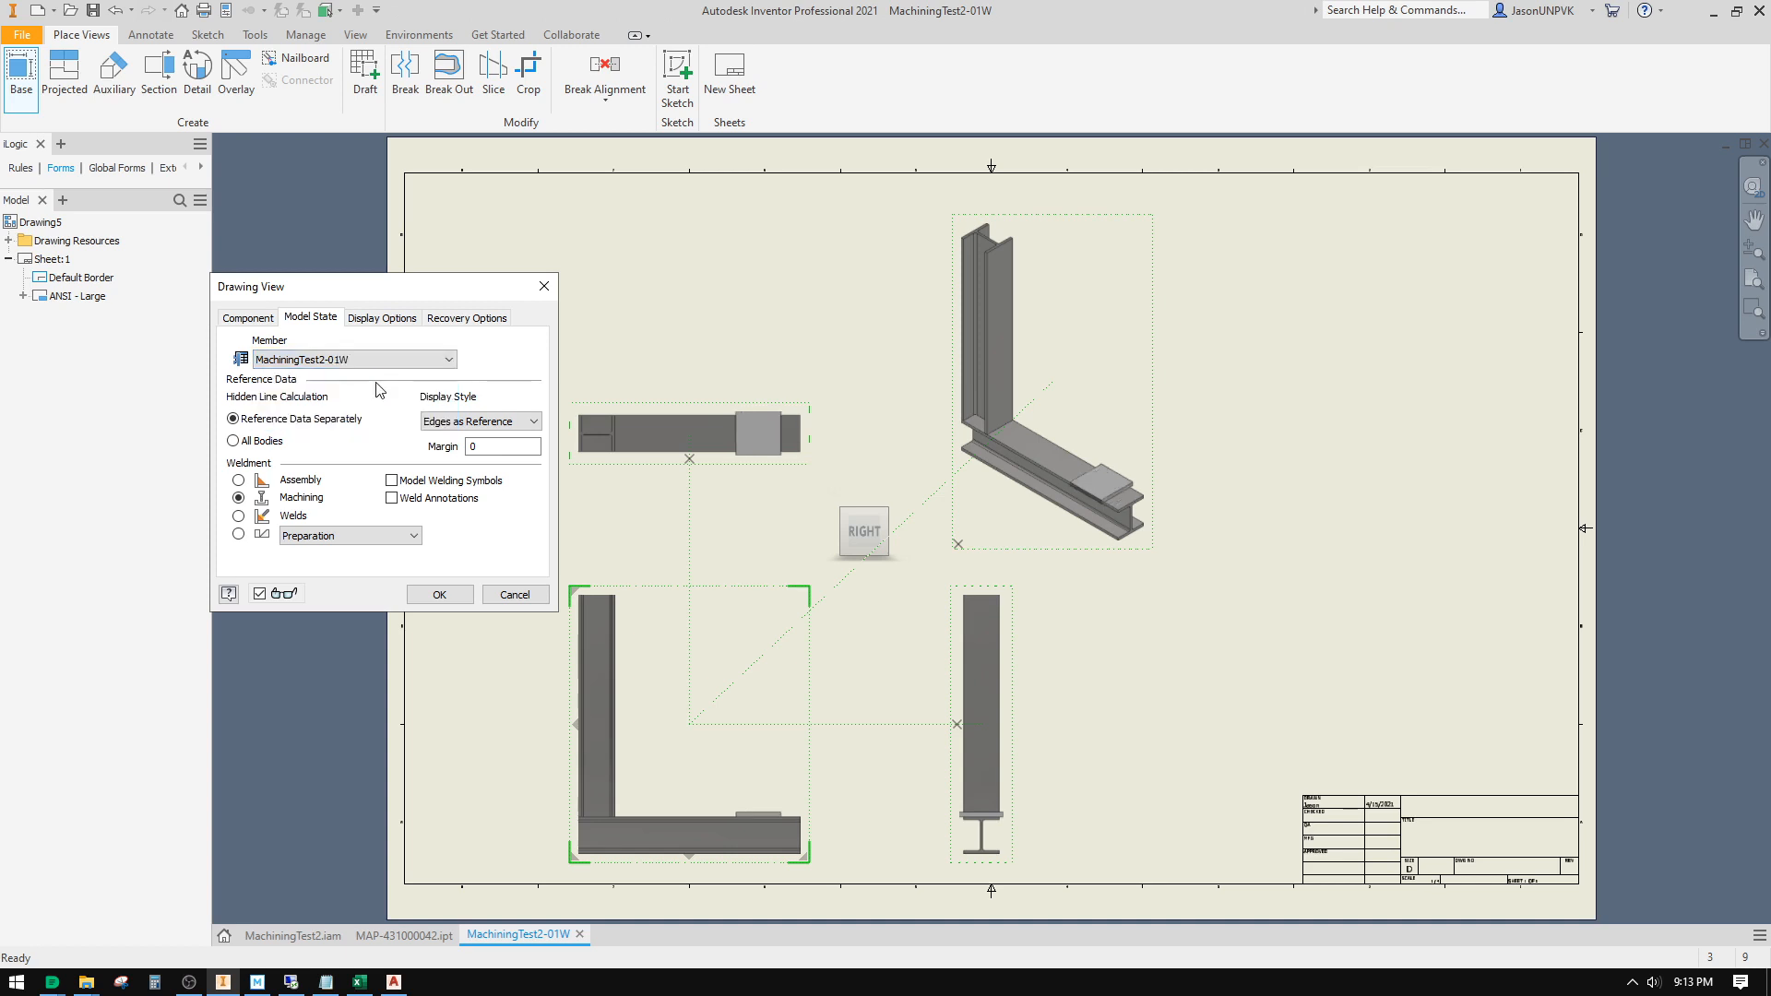
click(374, 361)
click(363, 388)
click(445, 598)
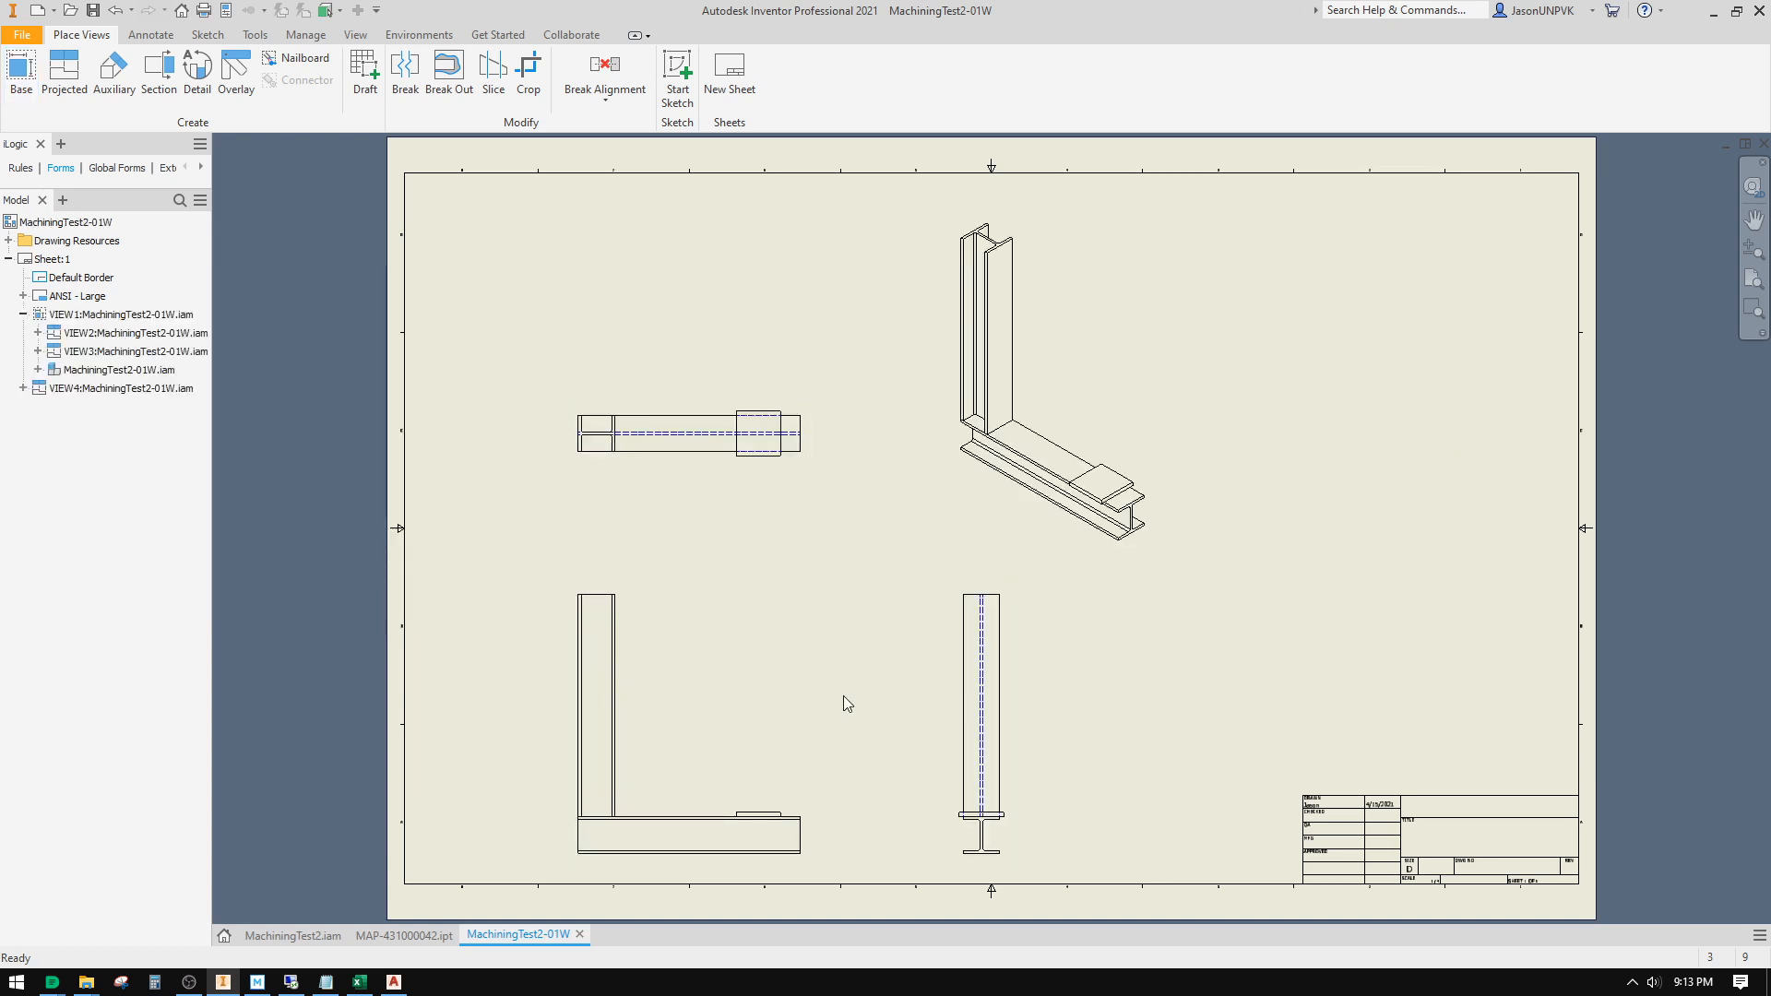
Step: Edit the base view, try member MachiningTest2-04, and apply member MachiningTest2-05 to the views
double_click(808, 706)
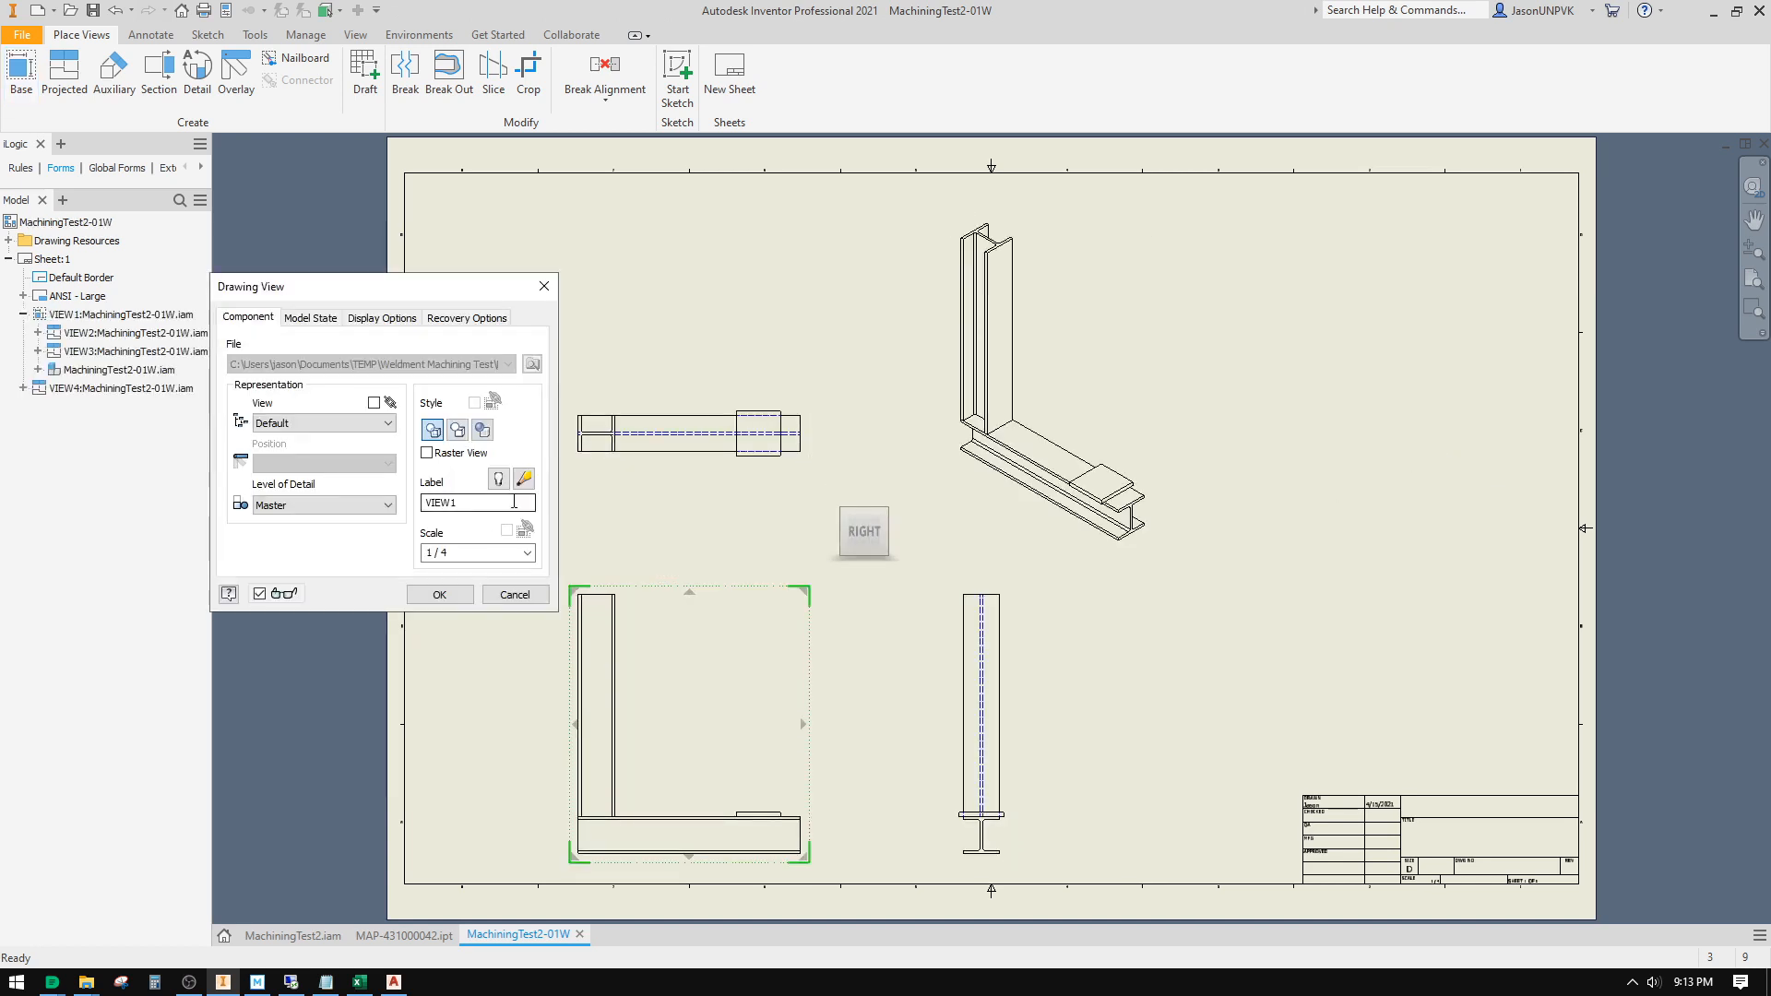
click(322, 319)
click(320, 359)
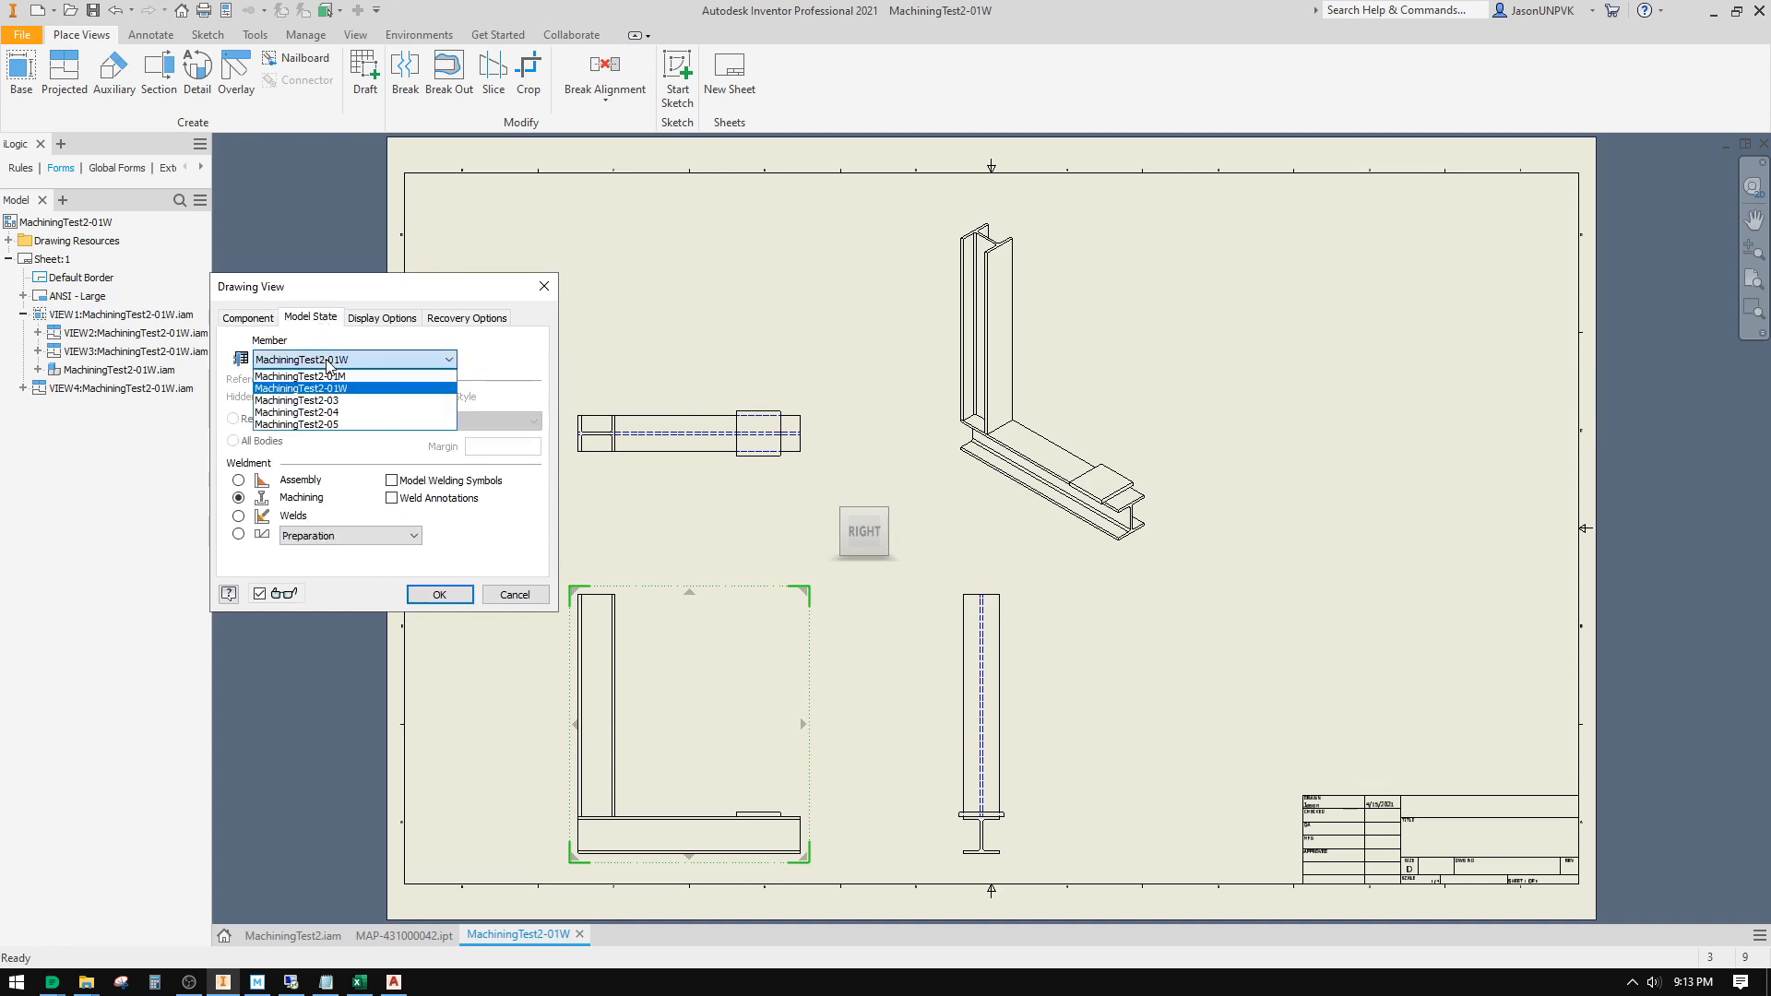
click(335, 412)
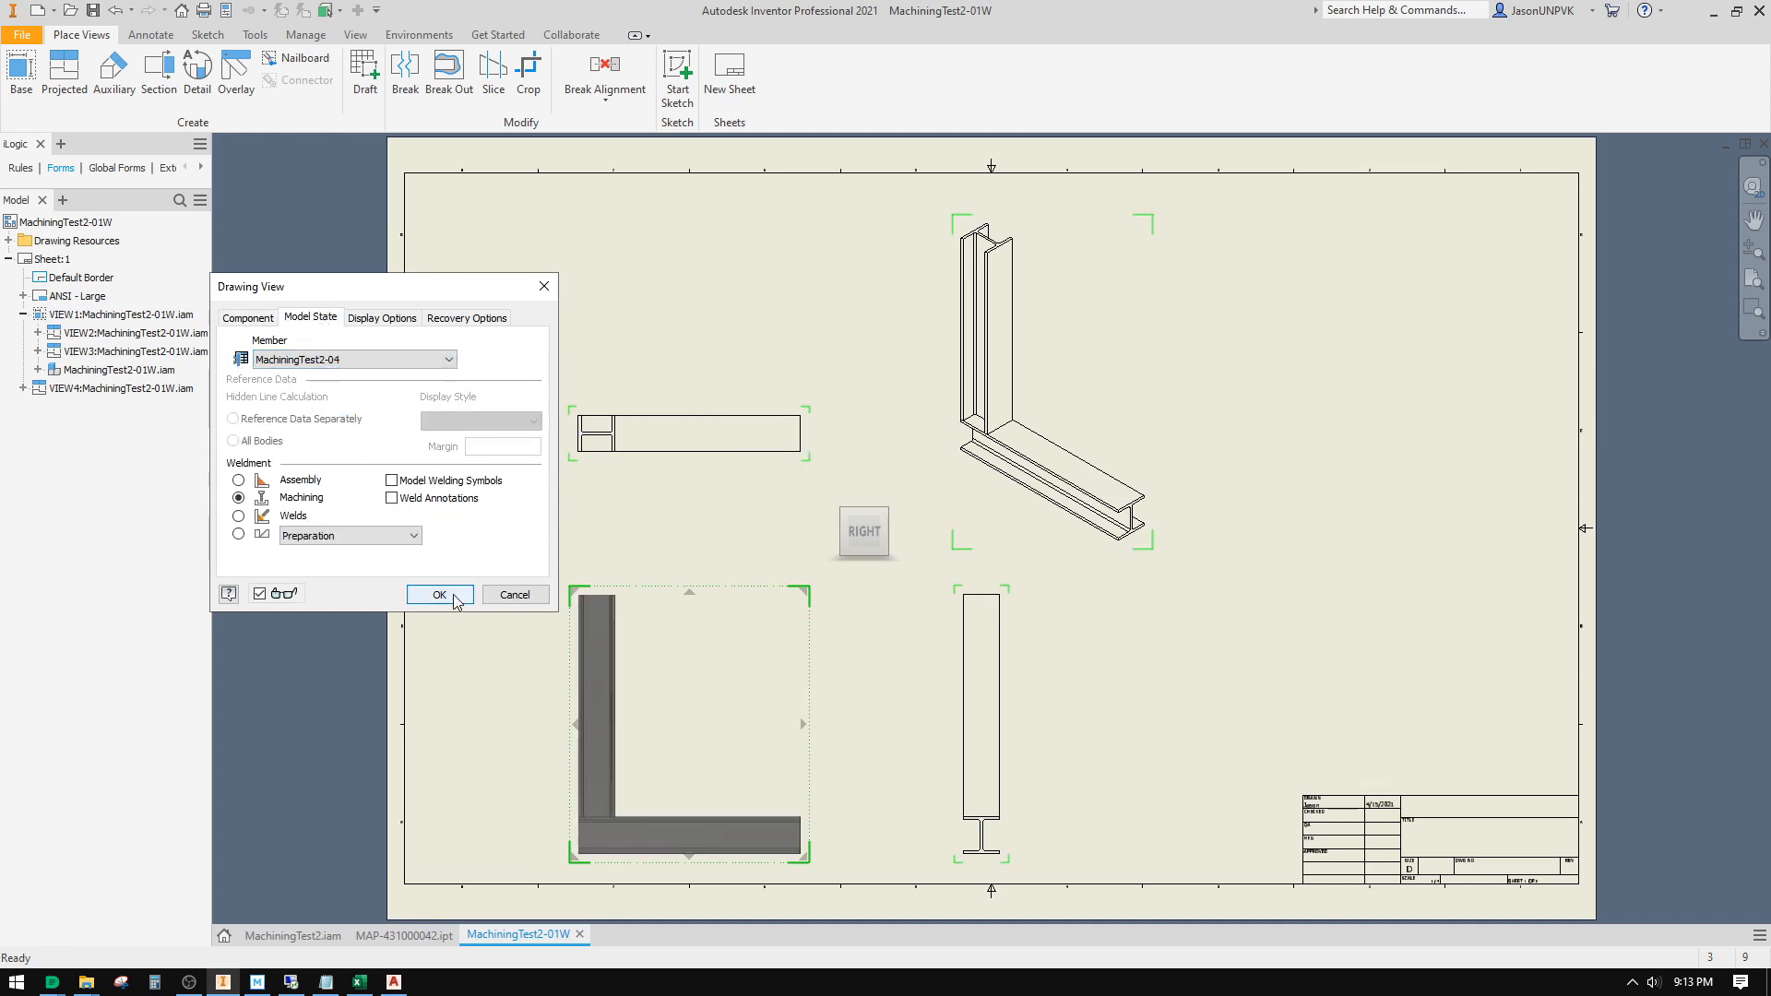
click(406, 360)
click(388, 426)
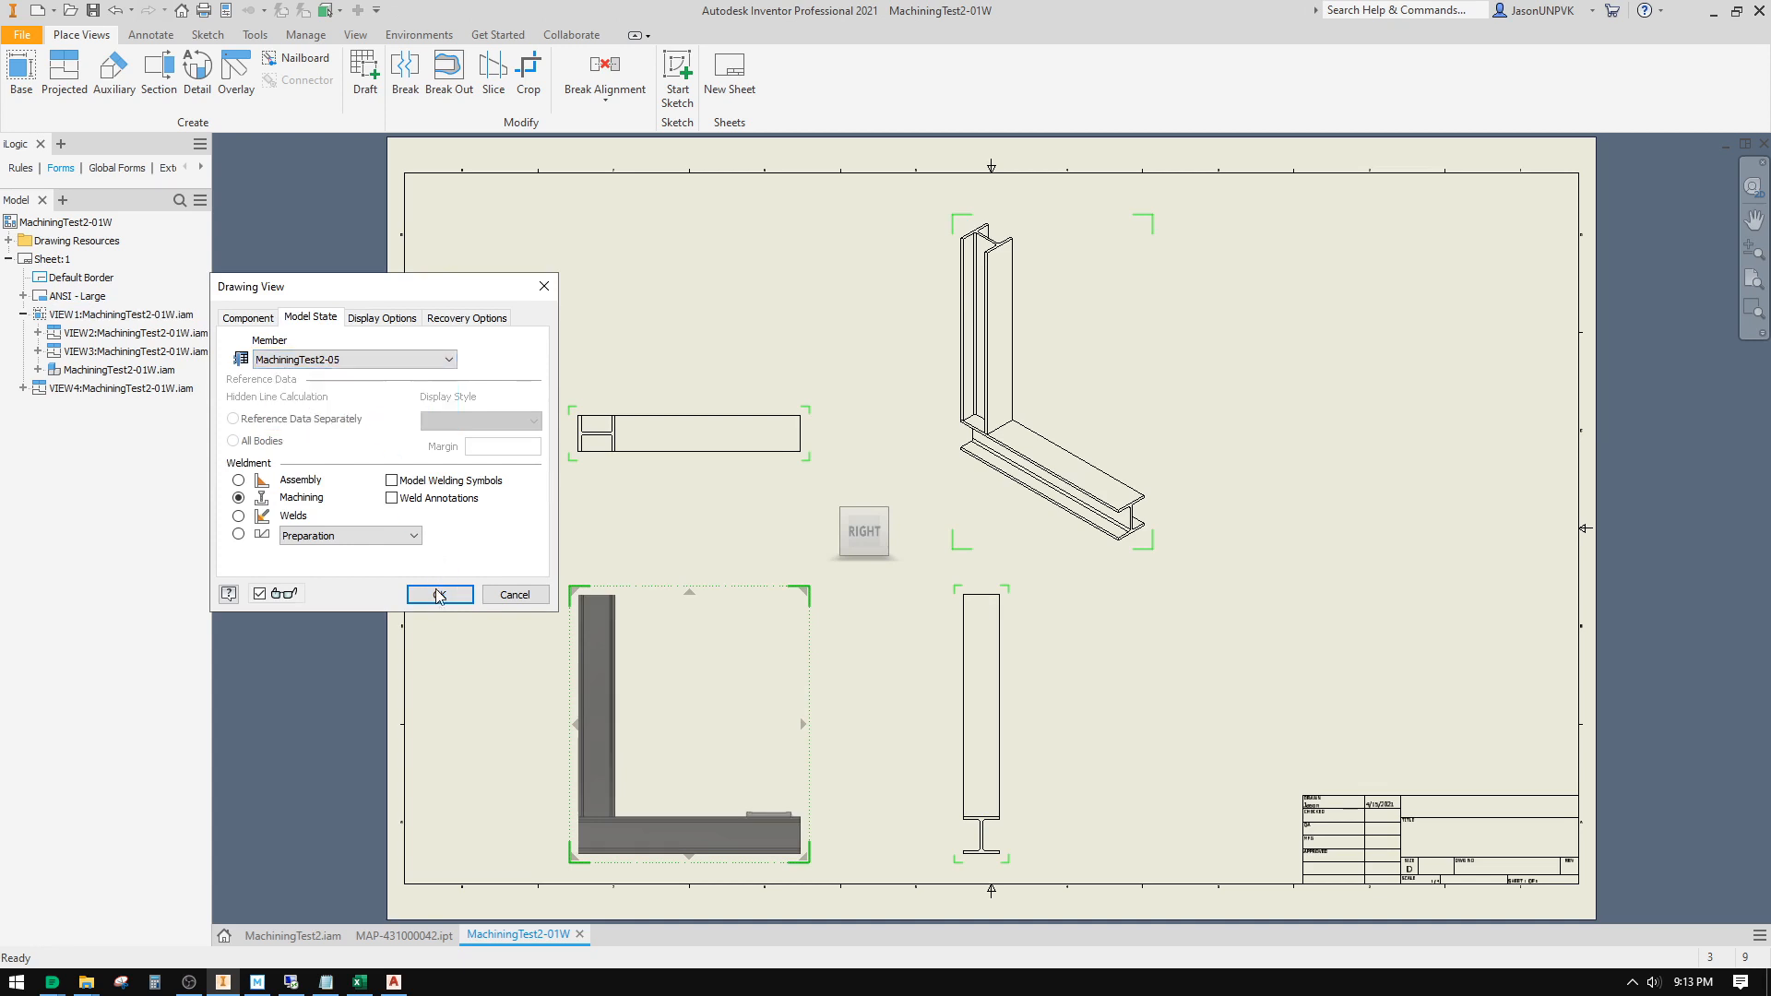
click(438, 594)
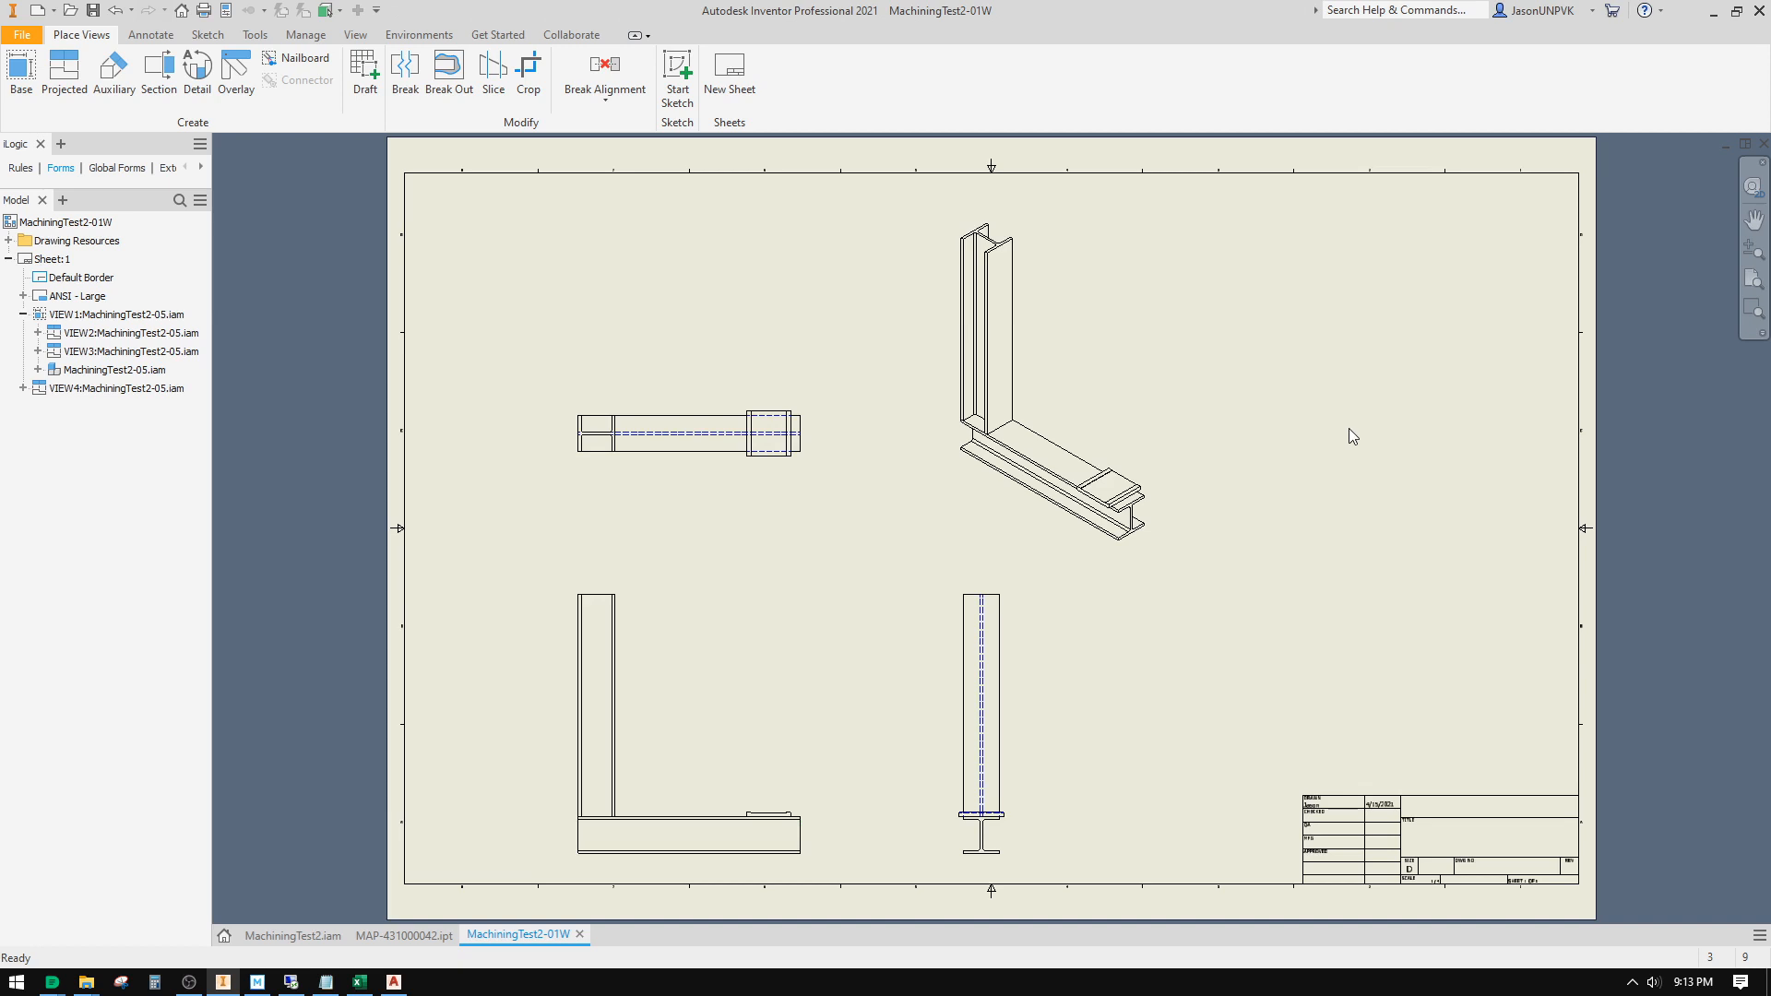
Step: Change the base view's represented member to MachiningTest2-04
double_click(806, 739)
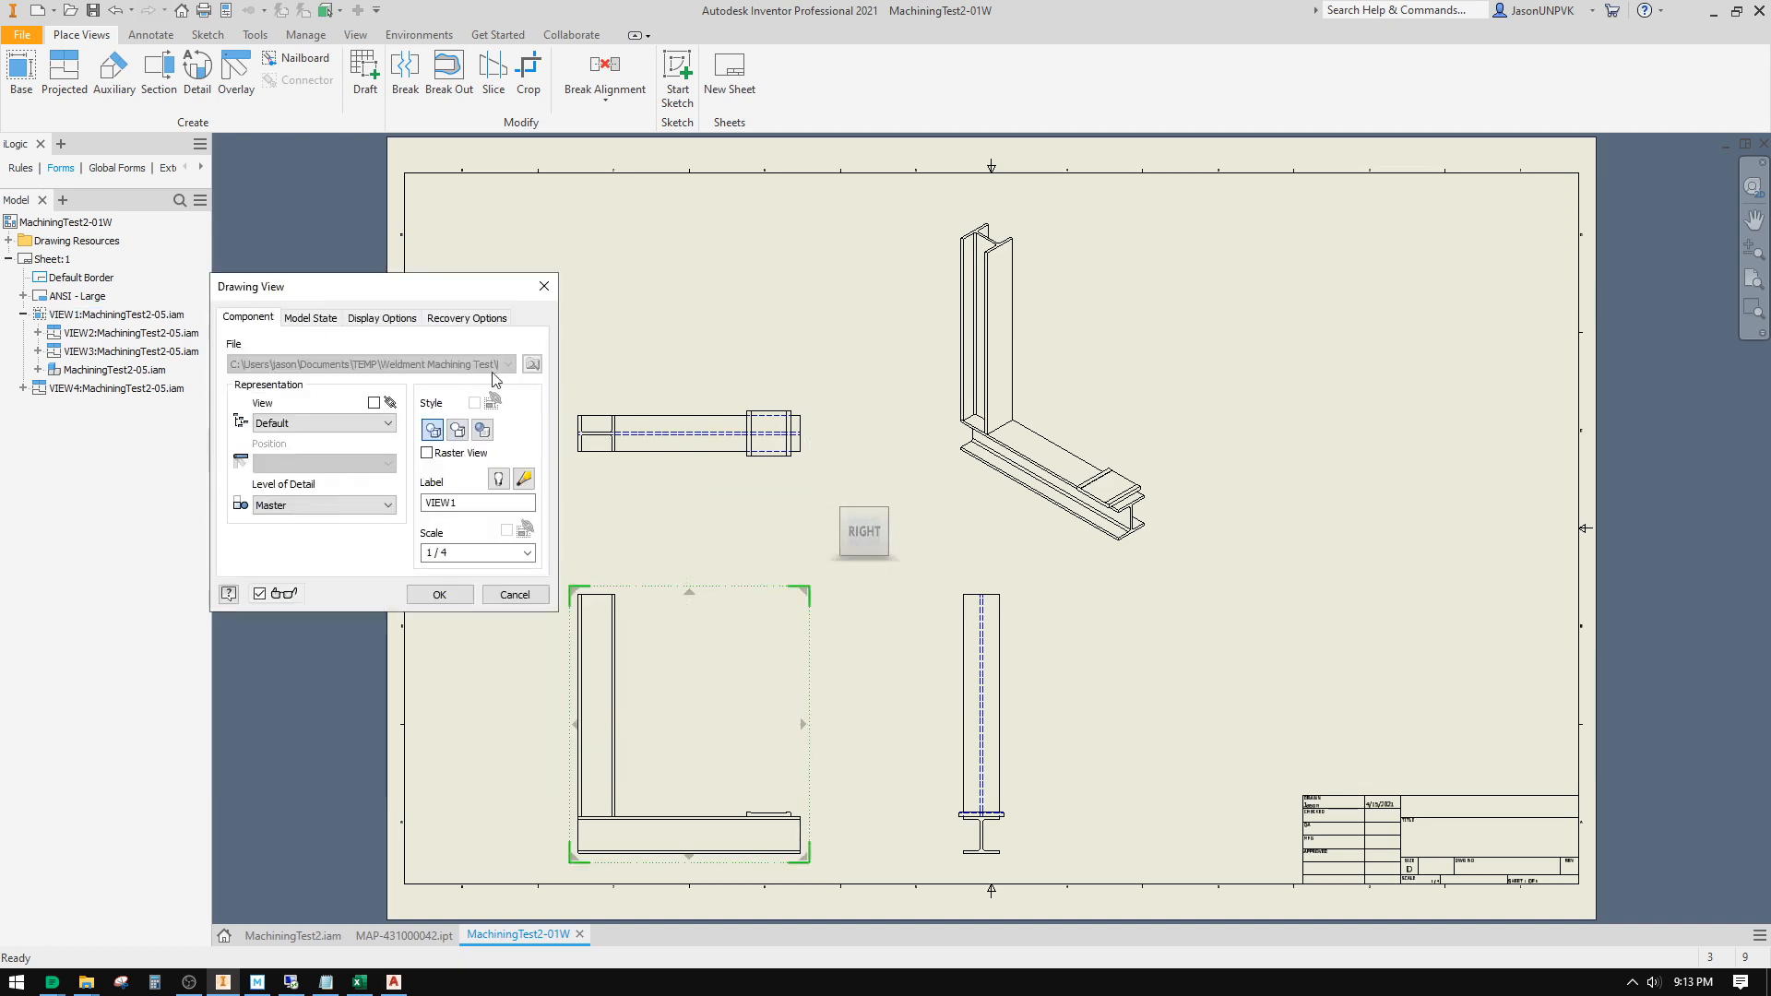
click(320, 322)
click(350, 360)
click(337, 399)
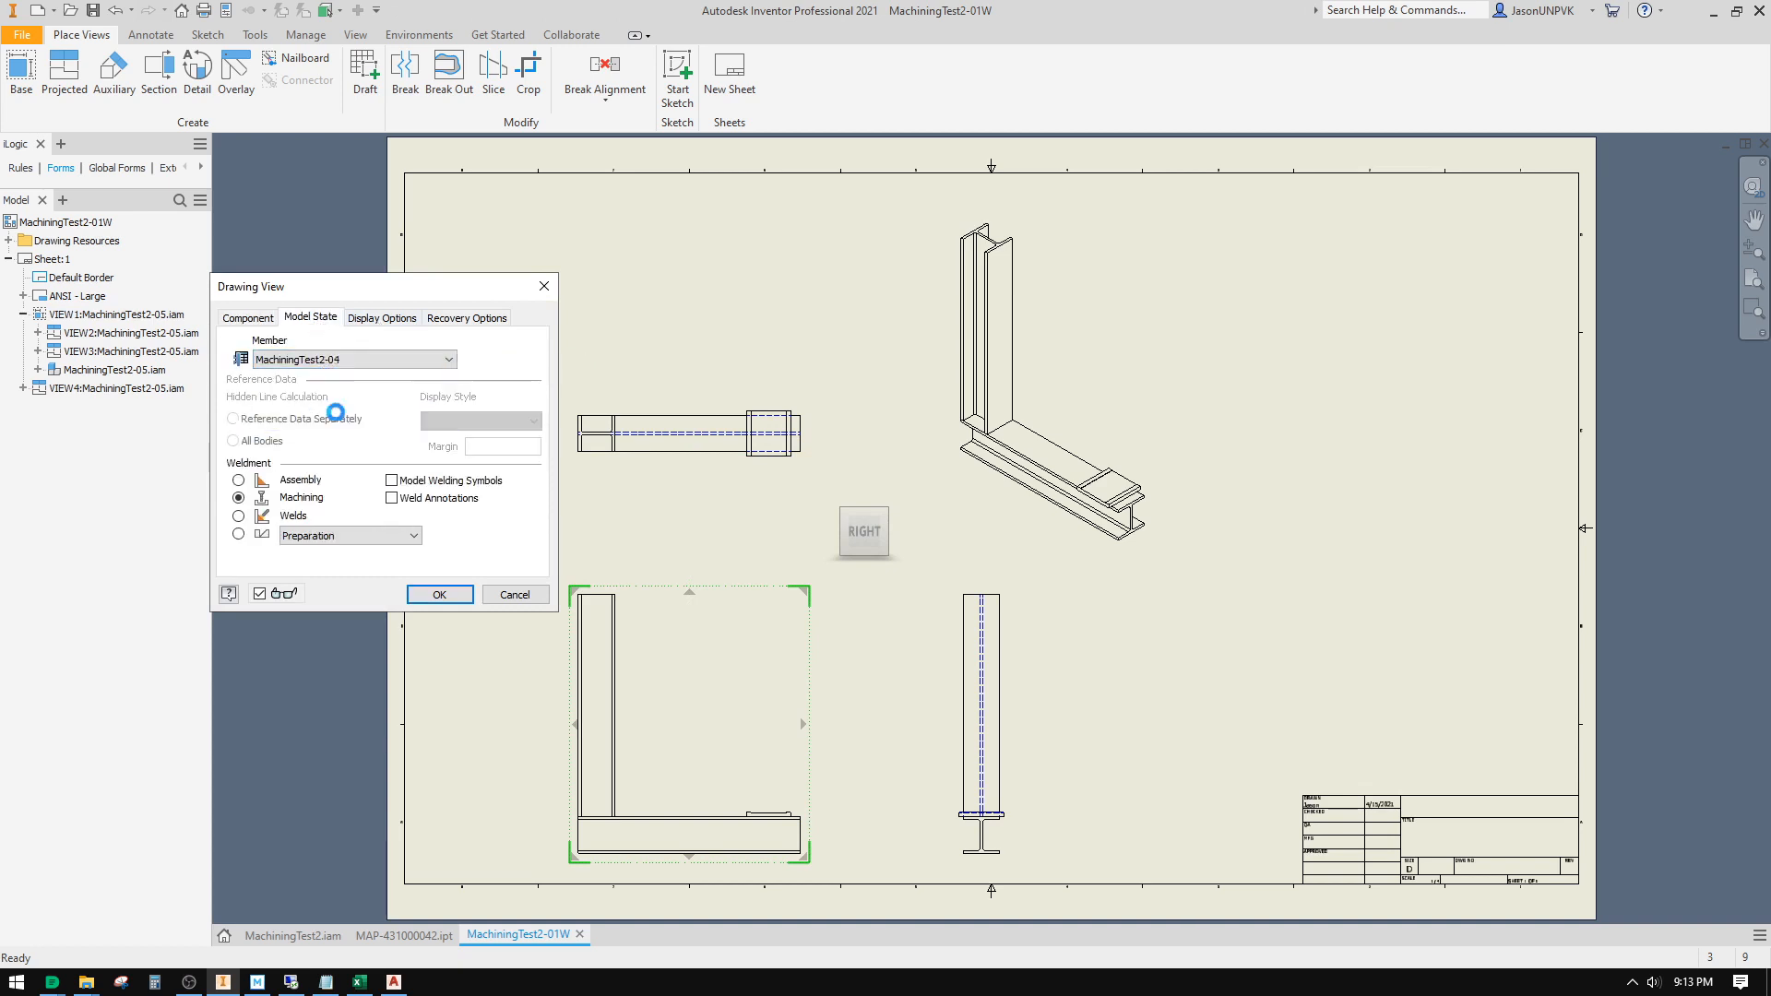
click(440, 594)
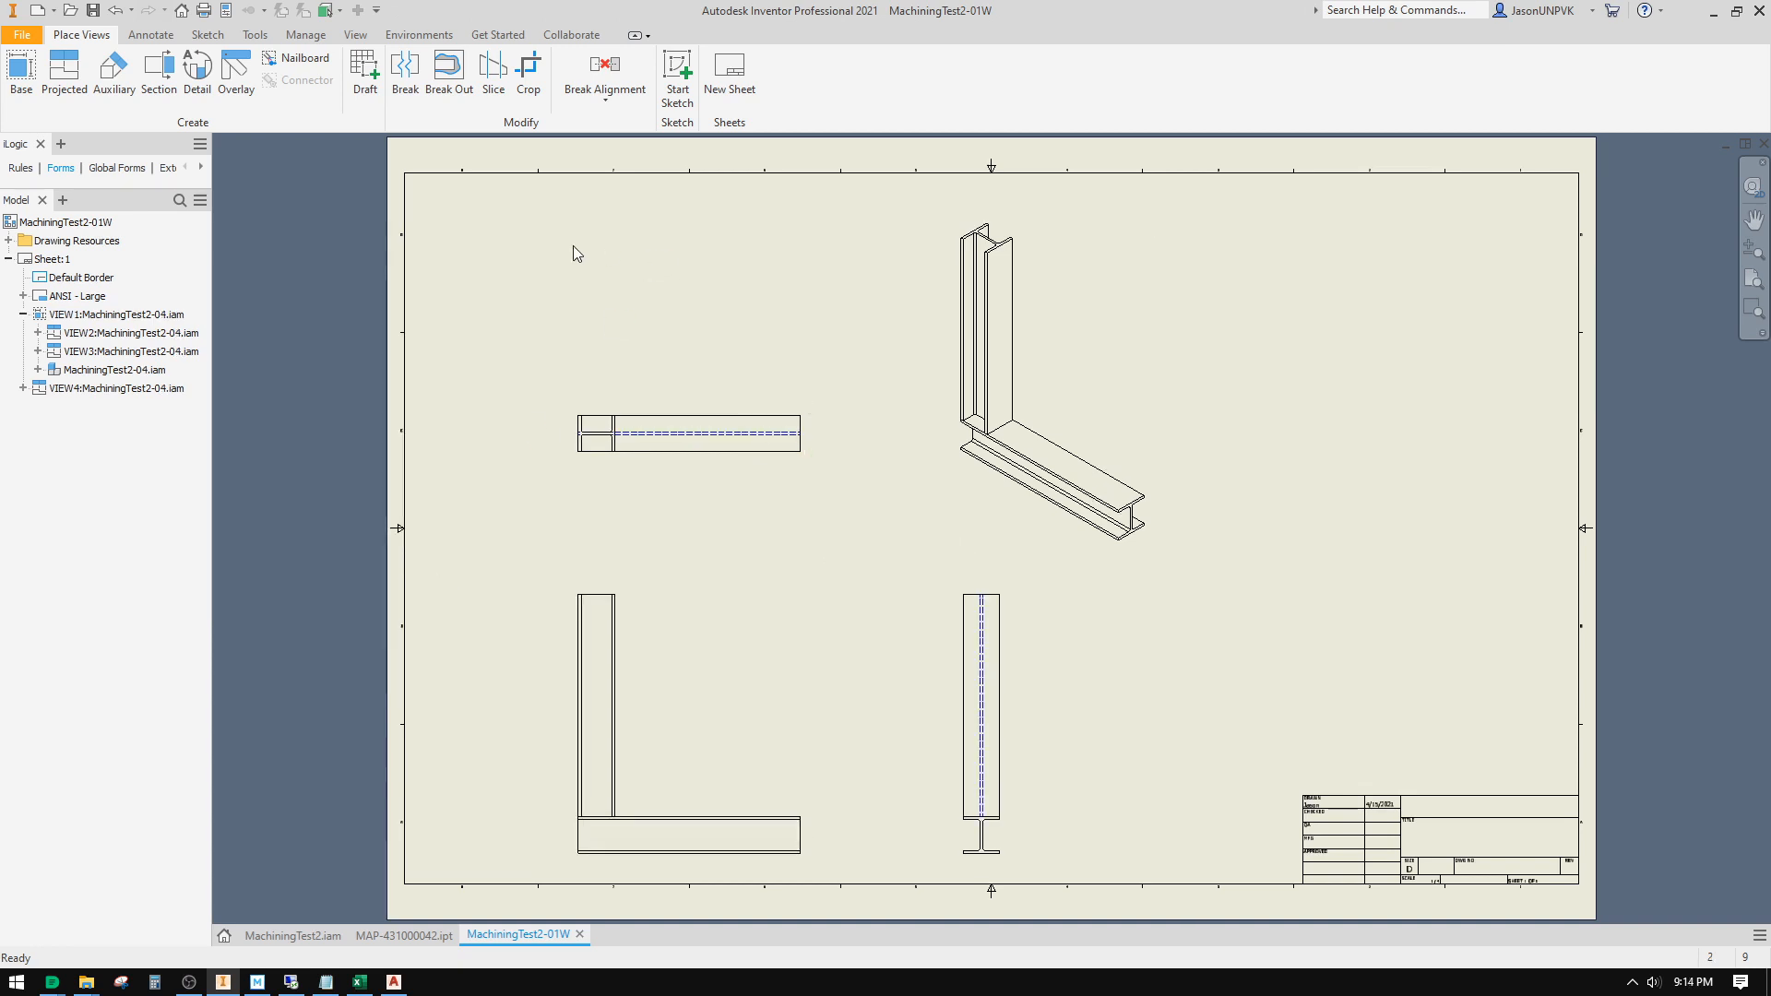
Step: Create a parts list from the isometric view and place it in the upper-right corner of the sheet border
click(147, 37)
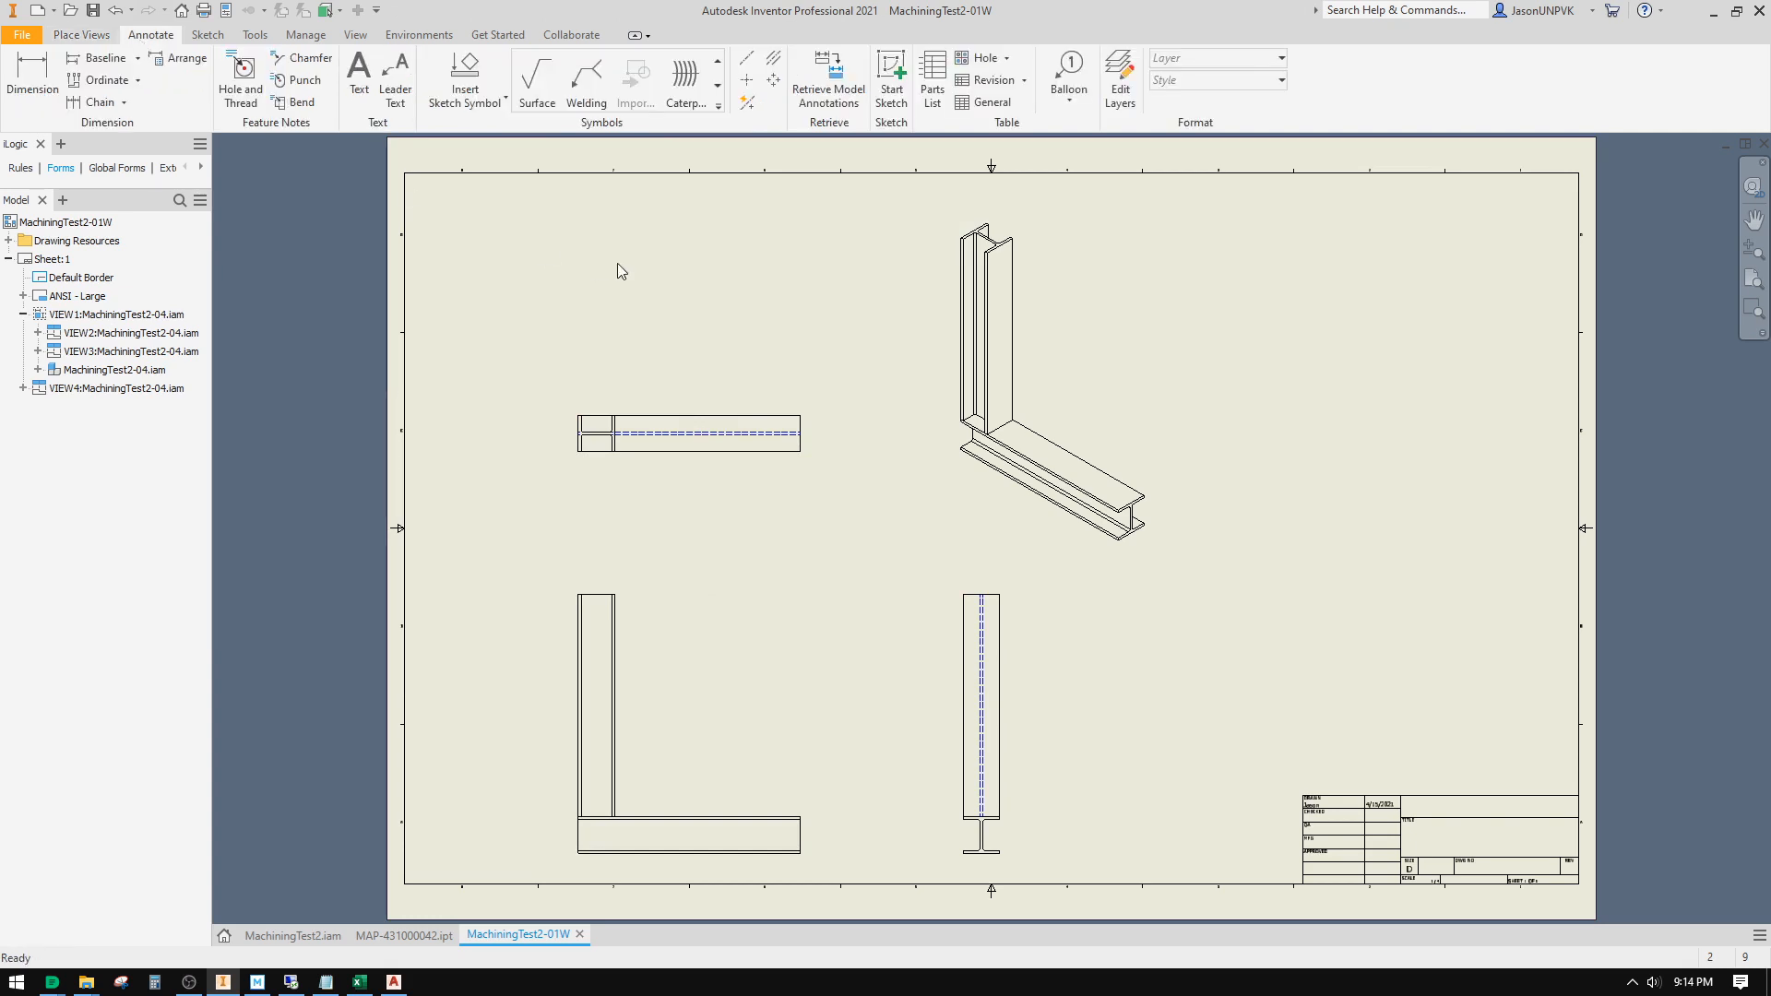
click(932, 79)
click(1153, 443)
click(416, 496)
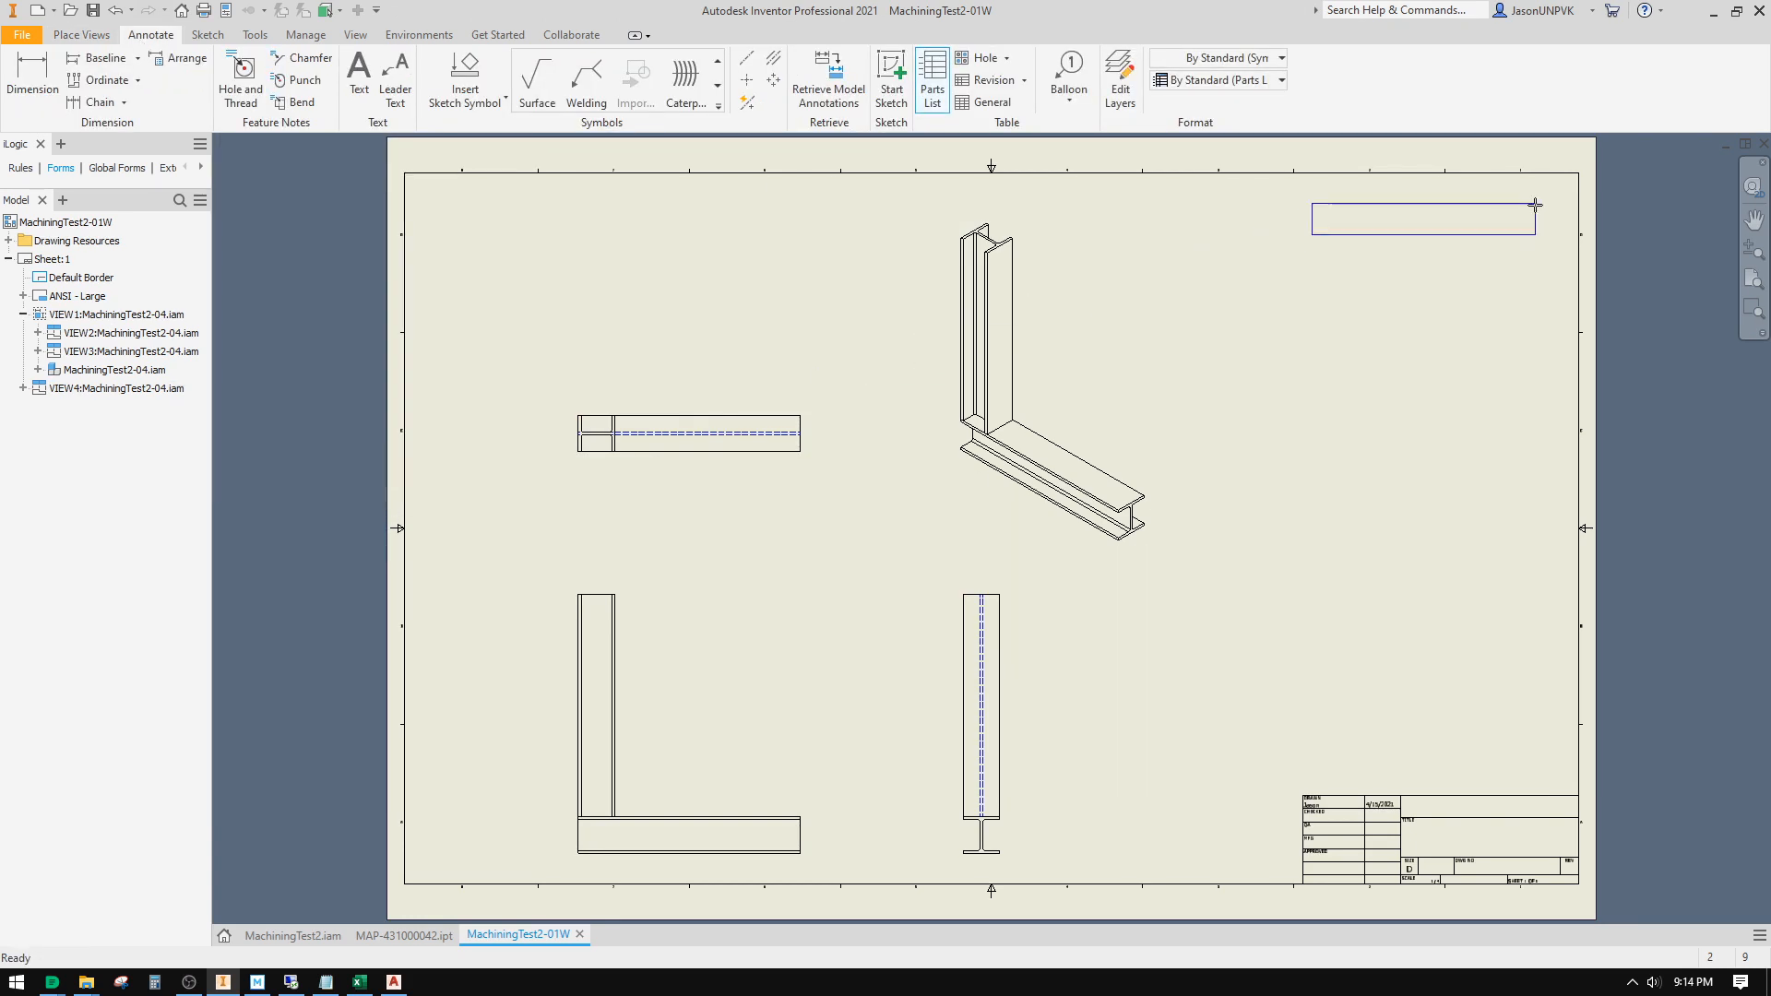
click(1579, 174)
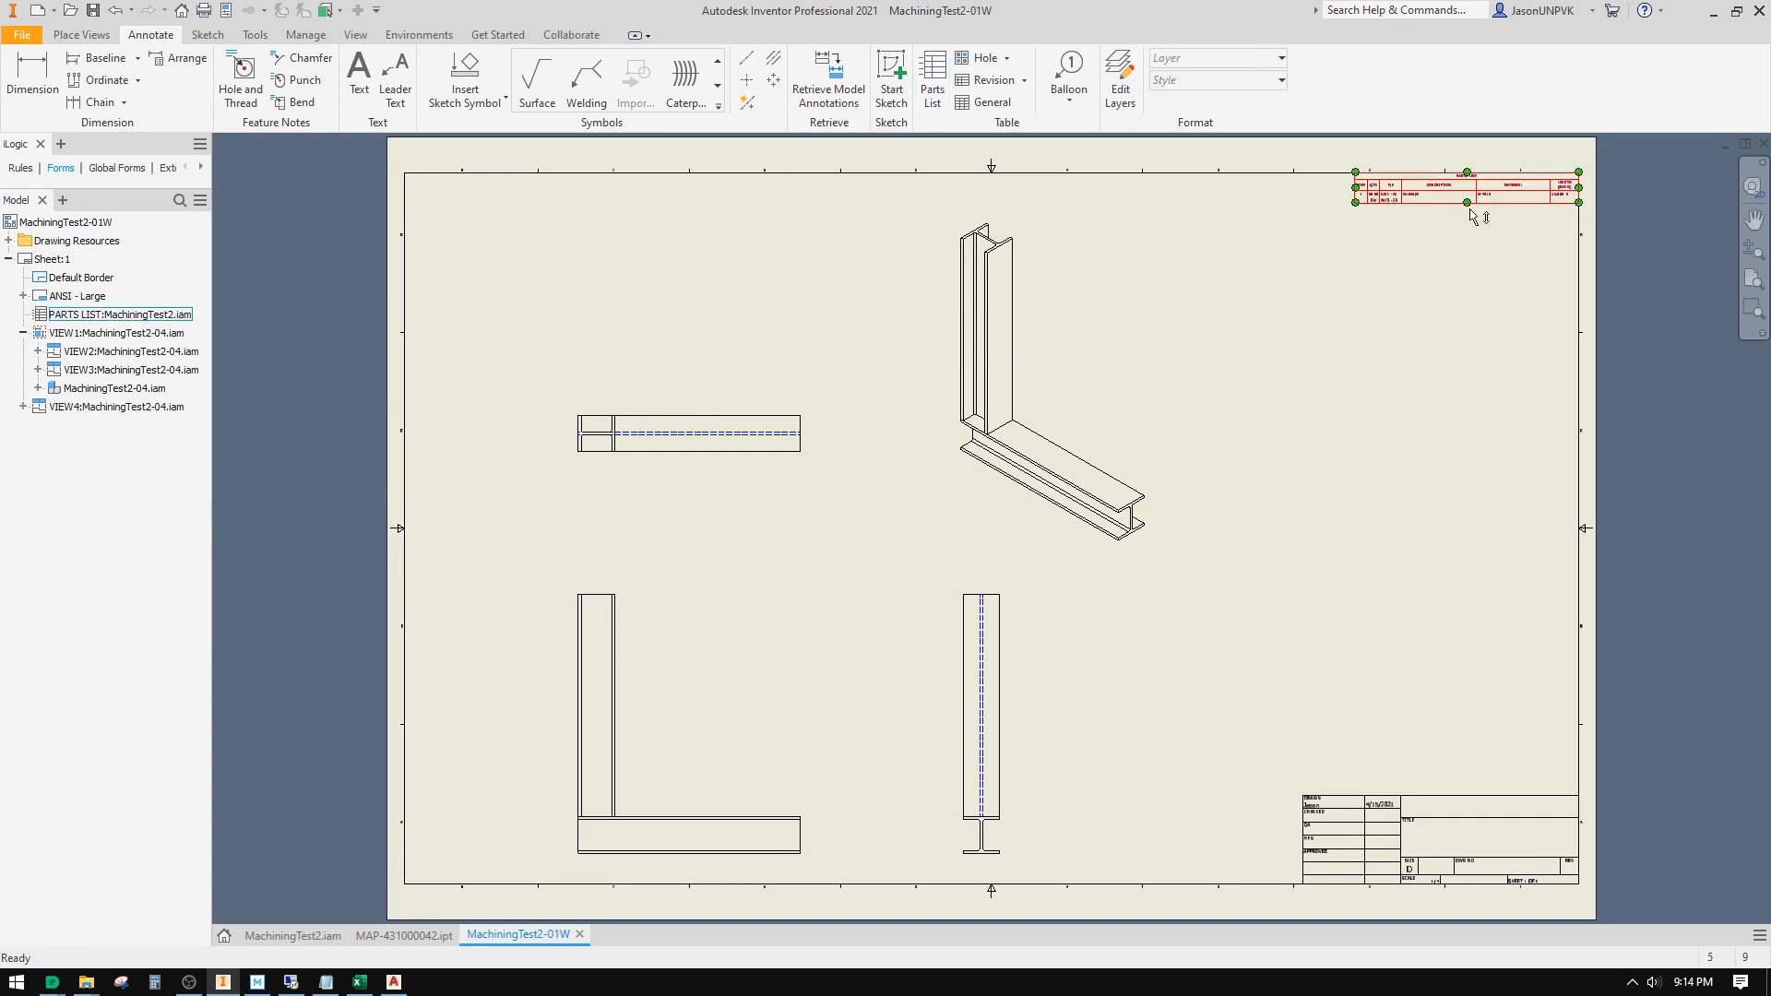
Step: Widen the QTY and P/N columns of the parts list so their entries fit on one line
scroll(1476, 196, up, 6)
middle_drag(1320, 310, 1190, 418)
drag(990, 311, 1000, 281)
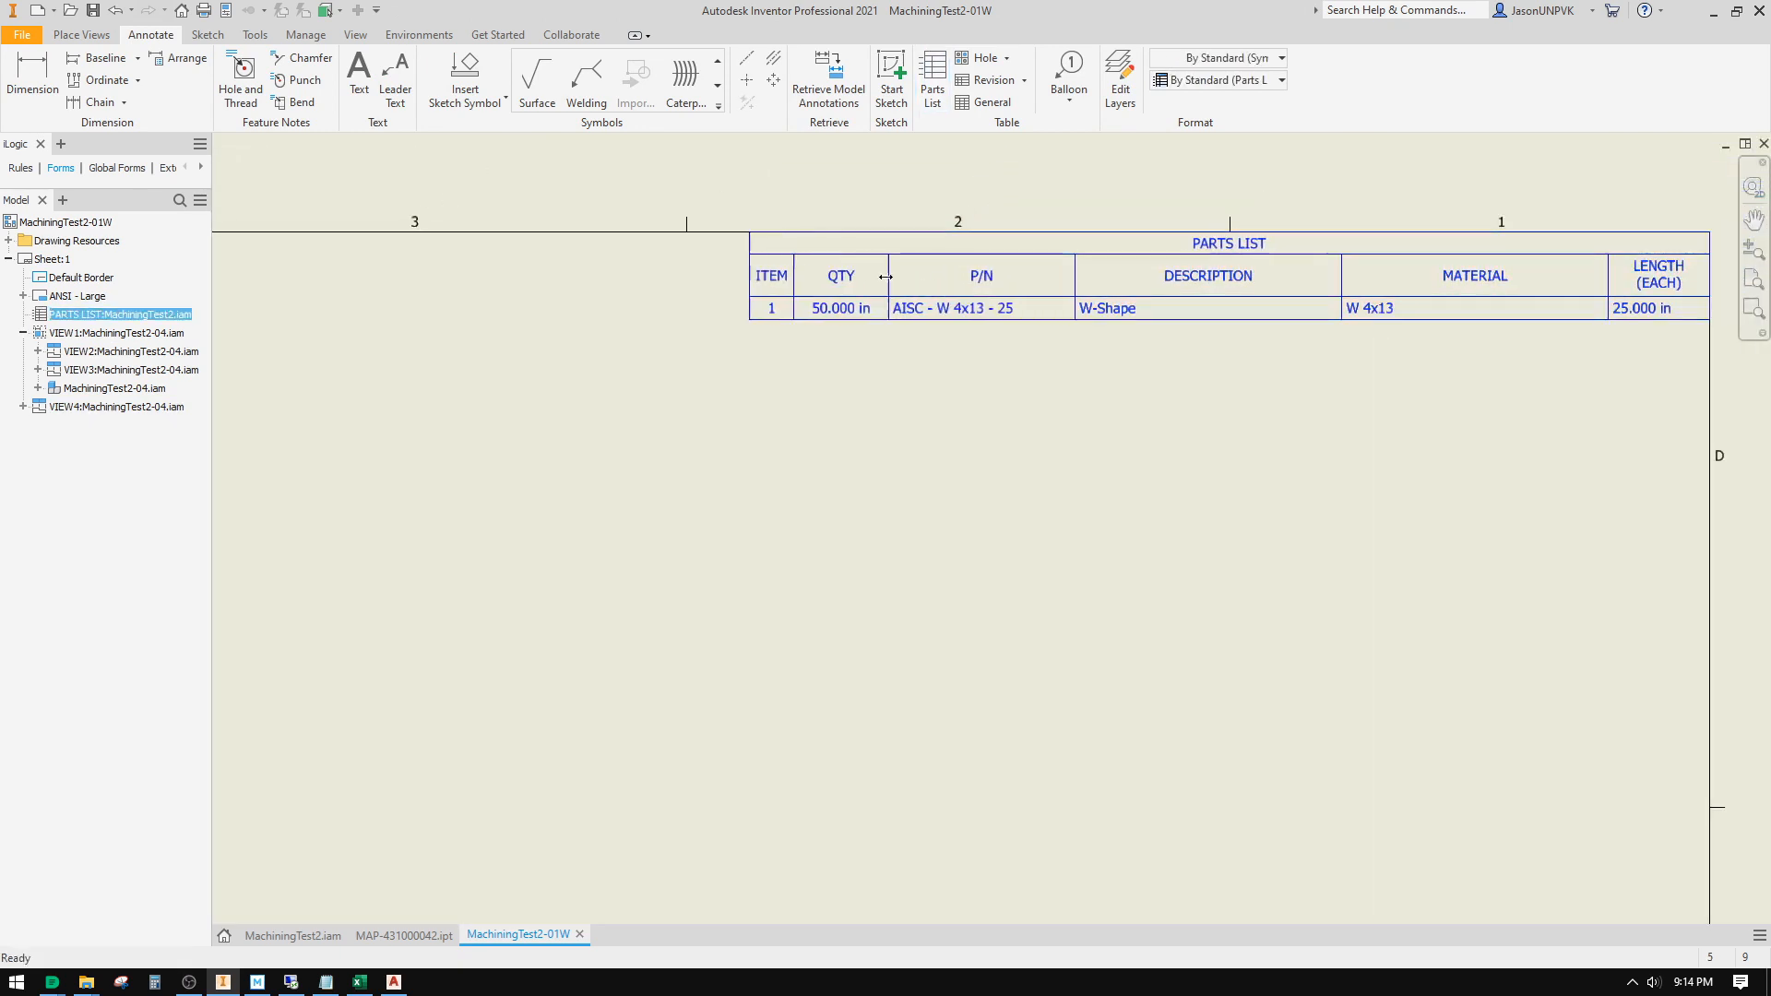
Step: Examine the parts list's quantity, part number, material and length entries against the drawing views of the member
scroll(883, 417, down, 5)
scroll(883, 417, down, 2)
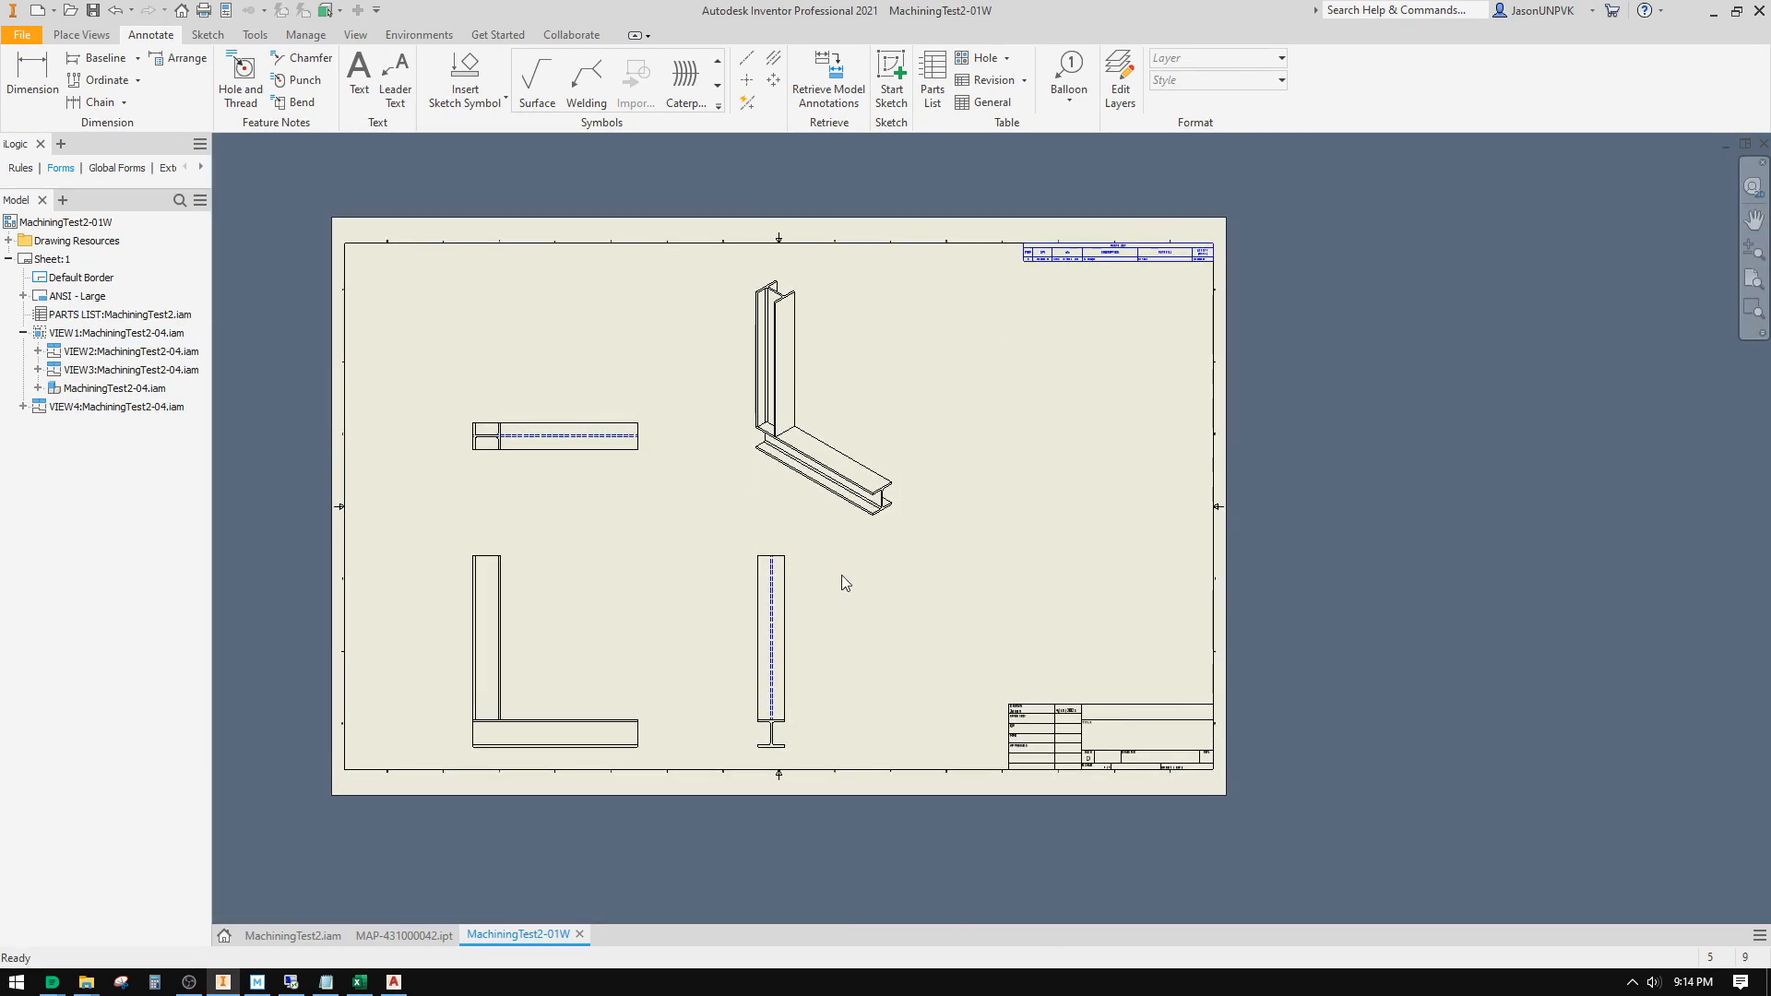
scroll(1144, 254, up, 4)
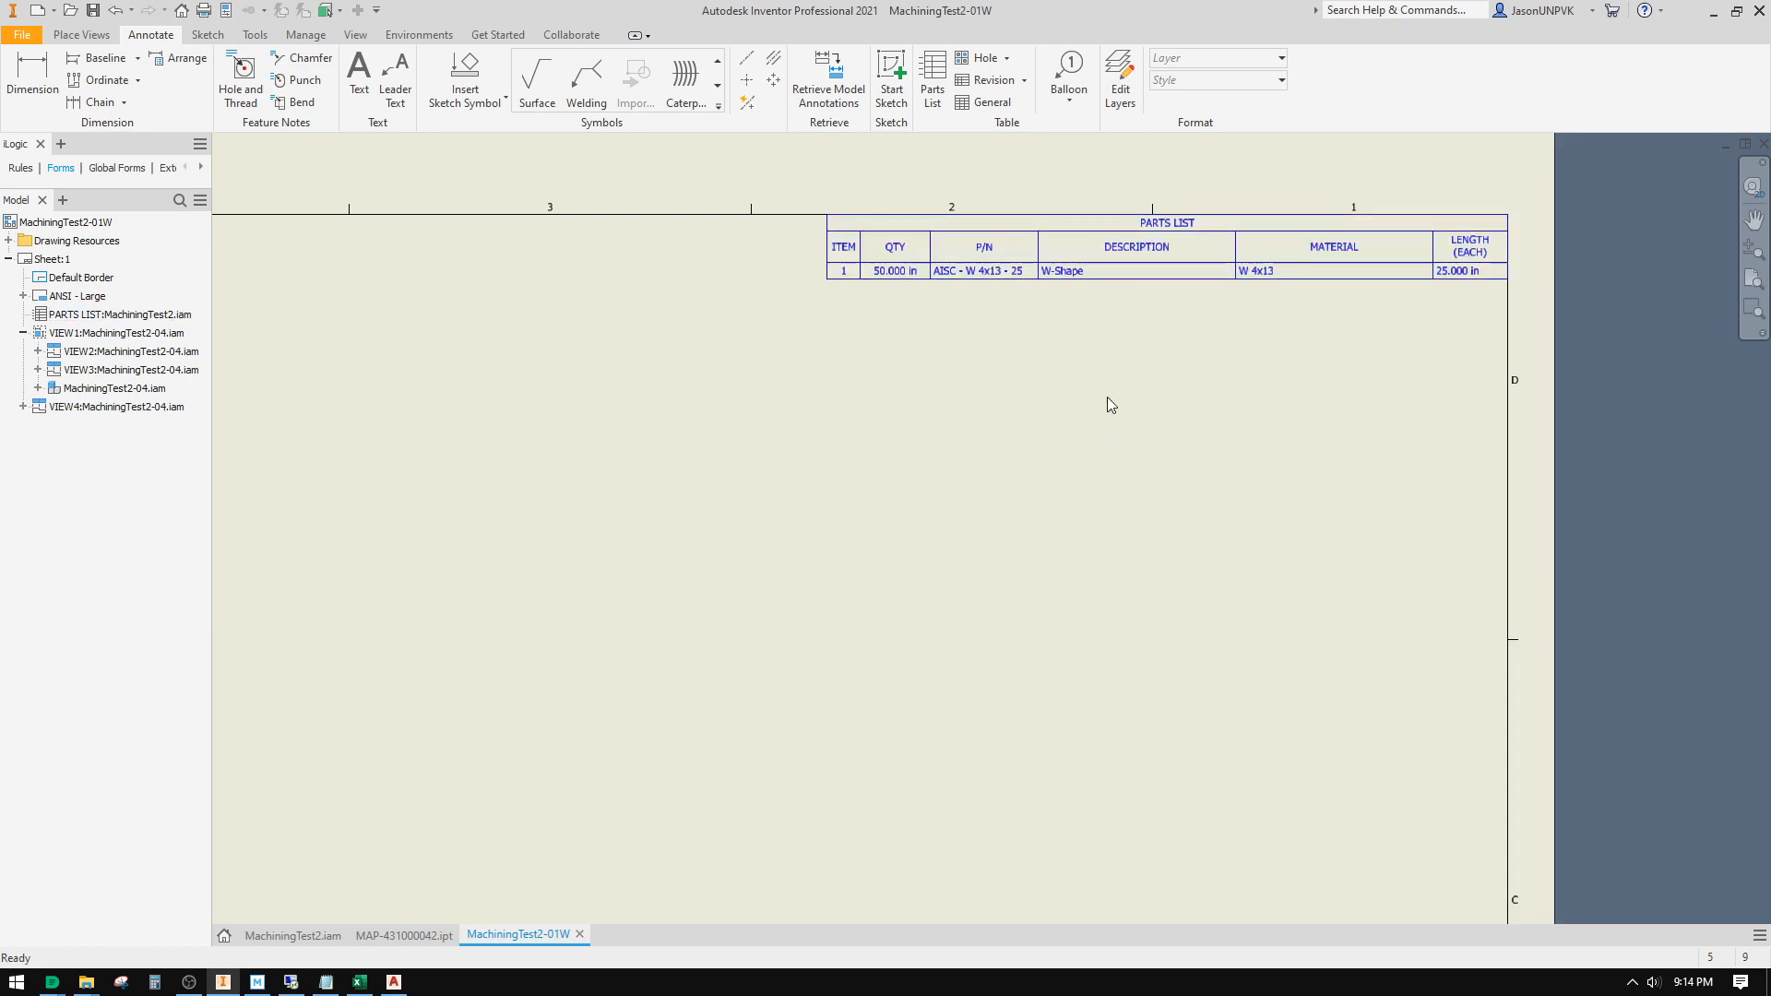
middle_drag(1114, 351, 988, 401)
scroll(988, 401, down, 4)
middle_drag(849, 475, 983, 403)
scroll(1051, 309, up, 5)
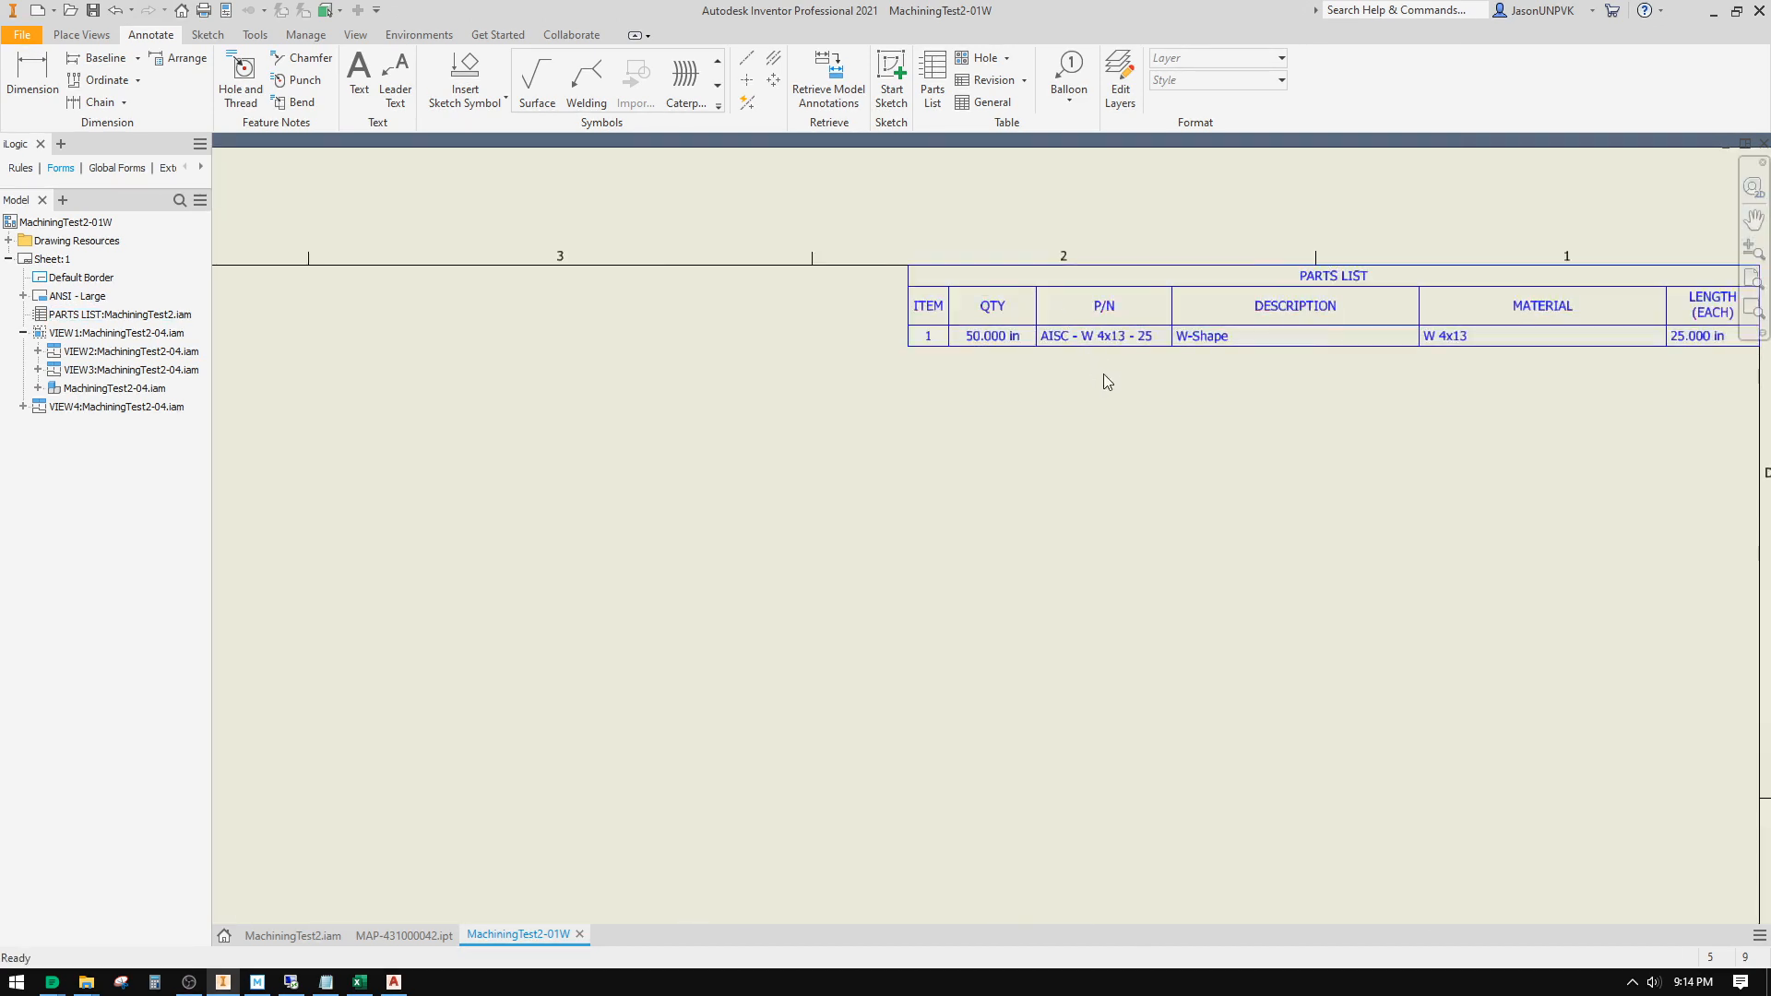
middle_drag(1105, 374, 960, 378)
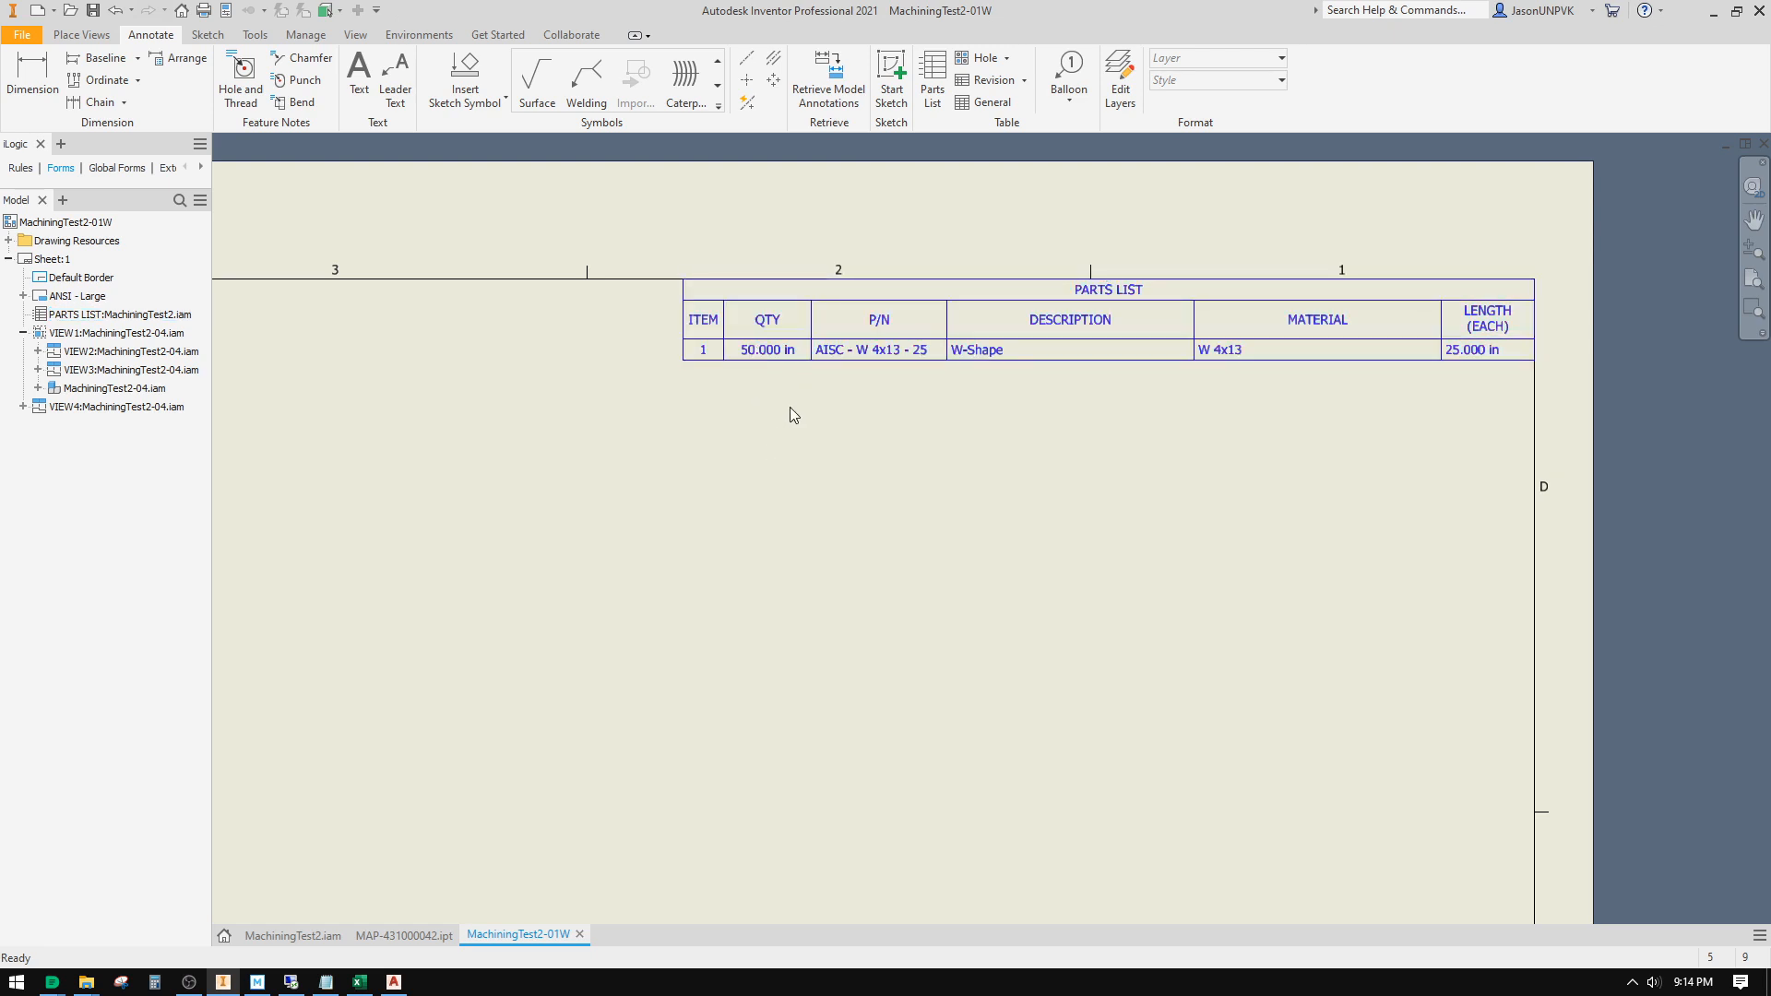
scroll(801, 380, up, 3)
scroll(816, 413, down, 10)
middle_drag(816, 413, 973, 239)
scroll(581, 624, down, 2)
scroll(755, 542, up, 4)
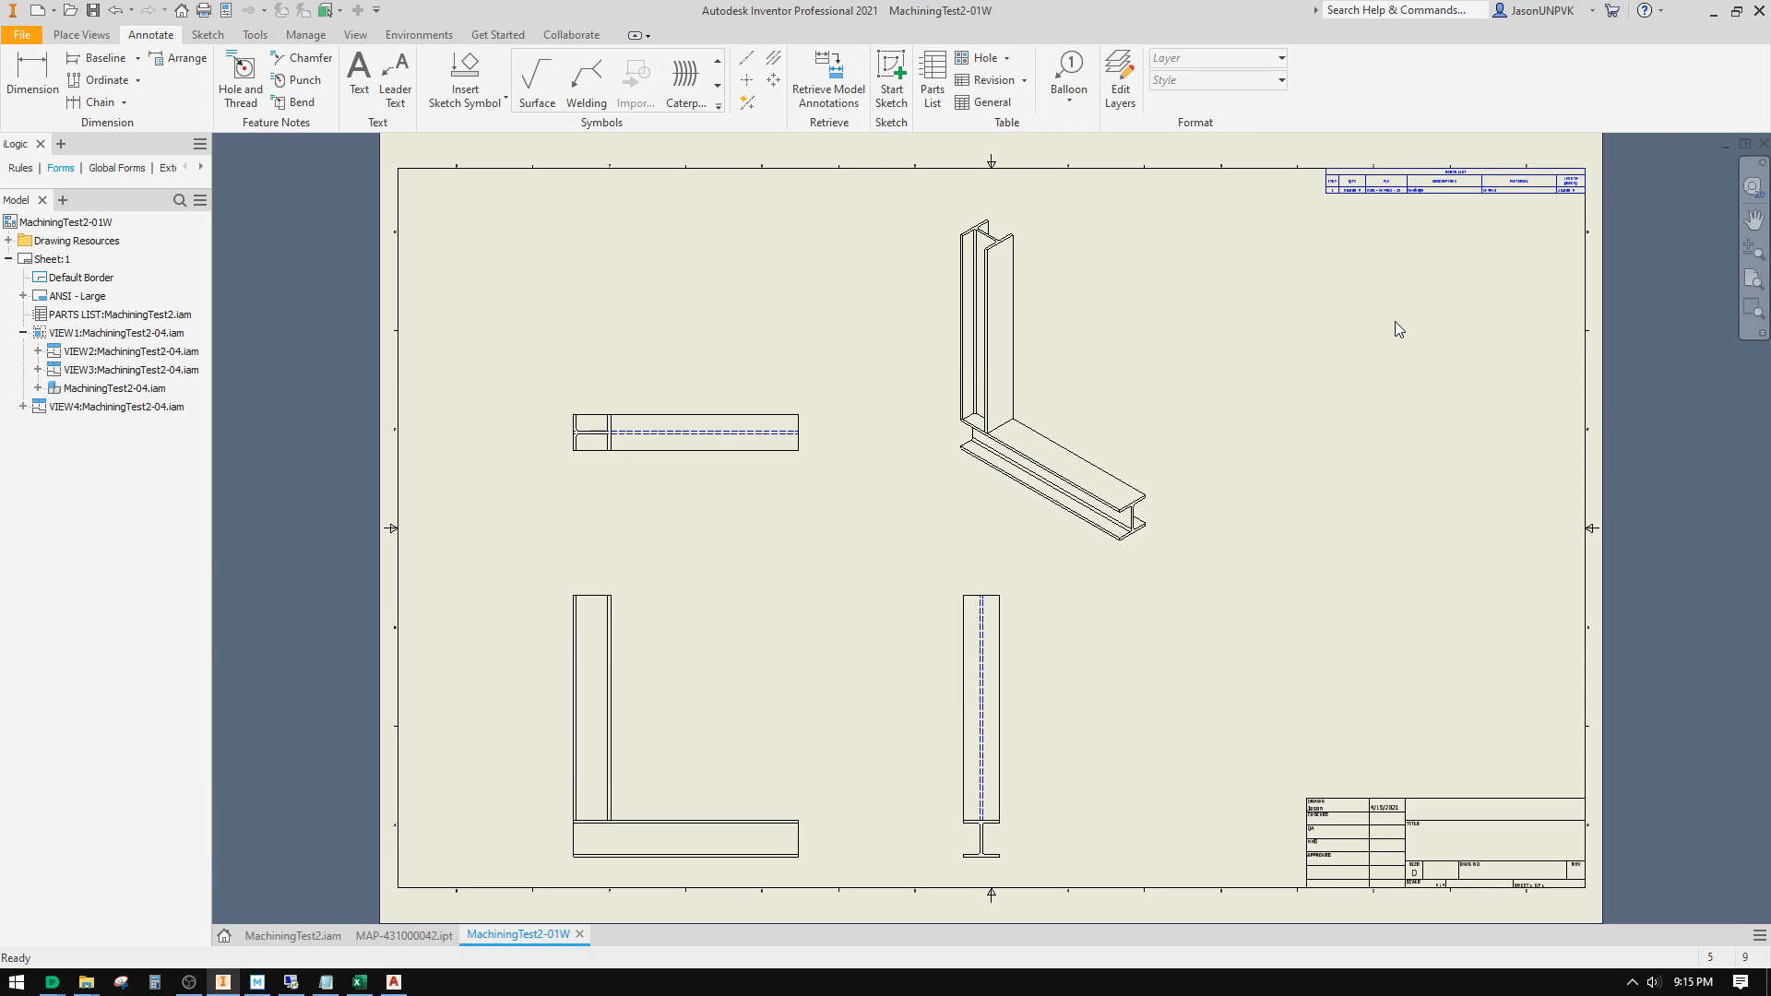
scroll(1431, 229, up, 5)
scroll(1338, 334, down, 3)
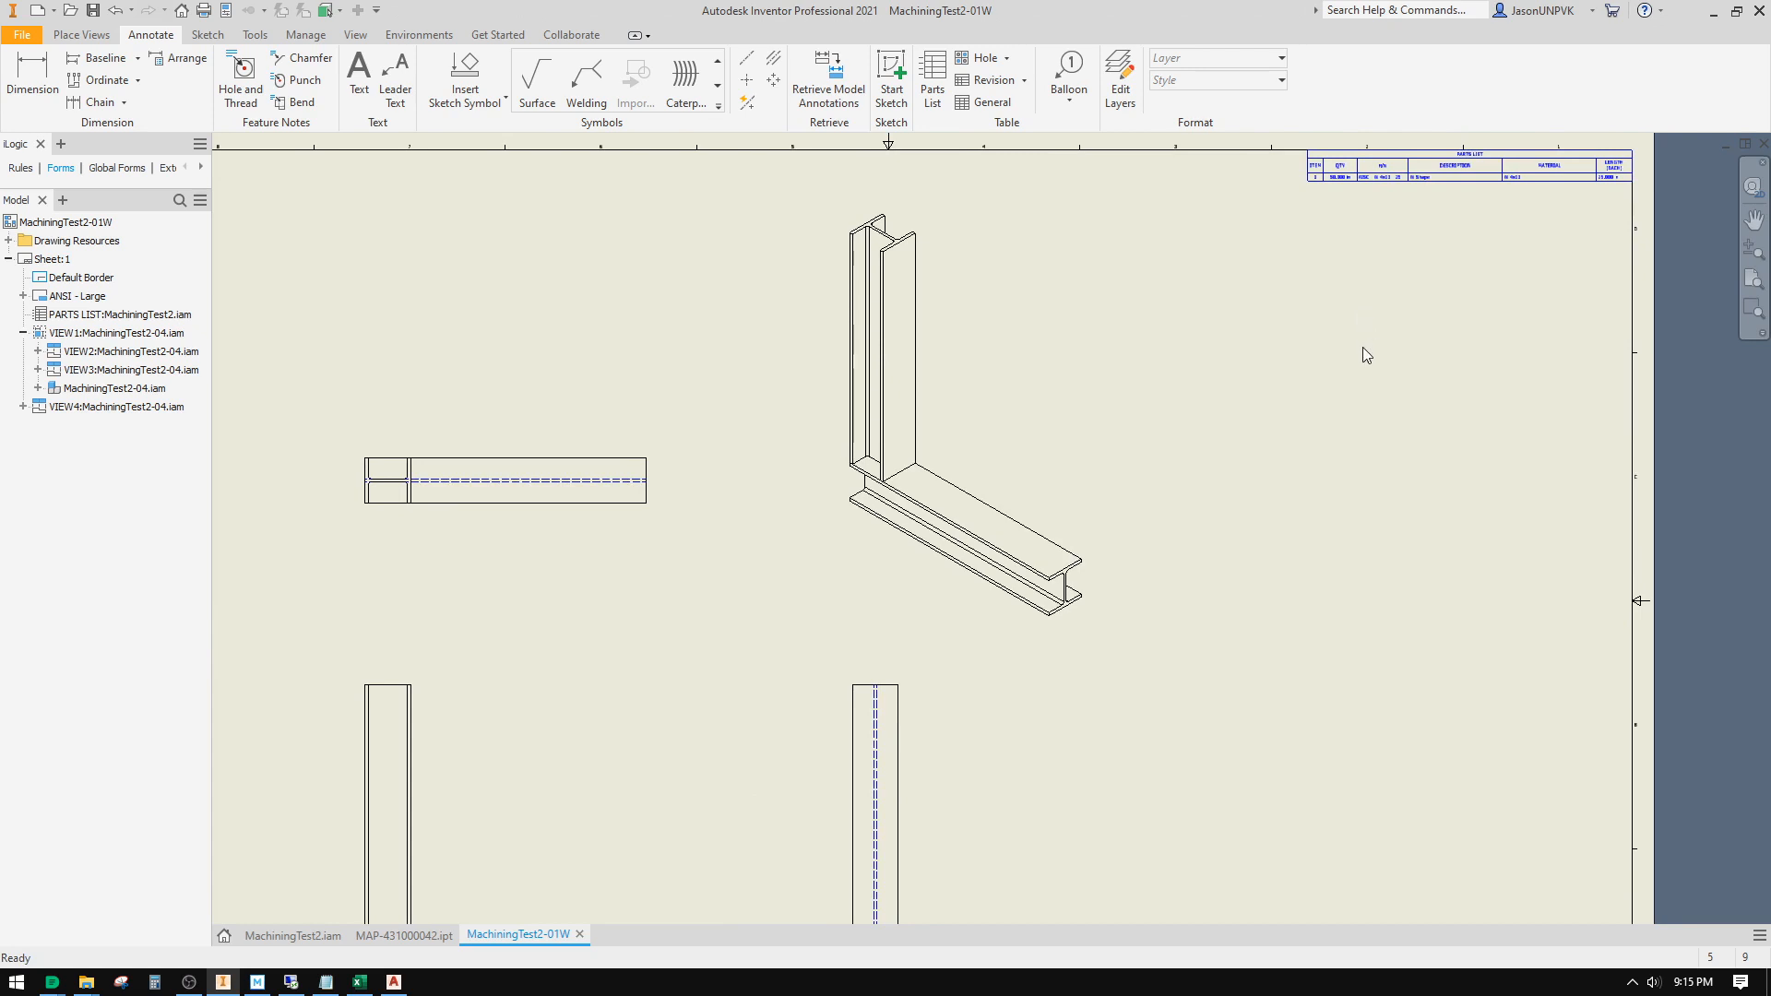
scroll(1362, 347, down, 2)
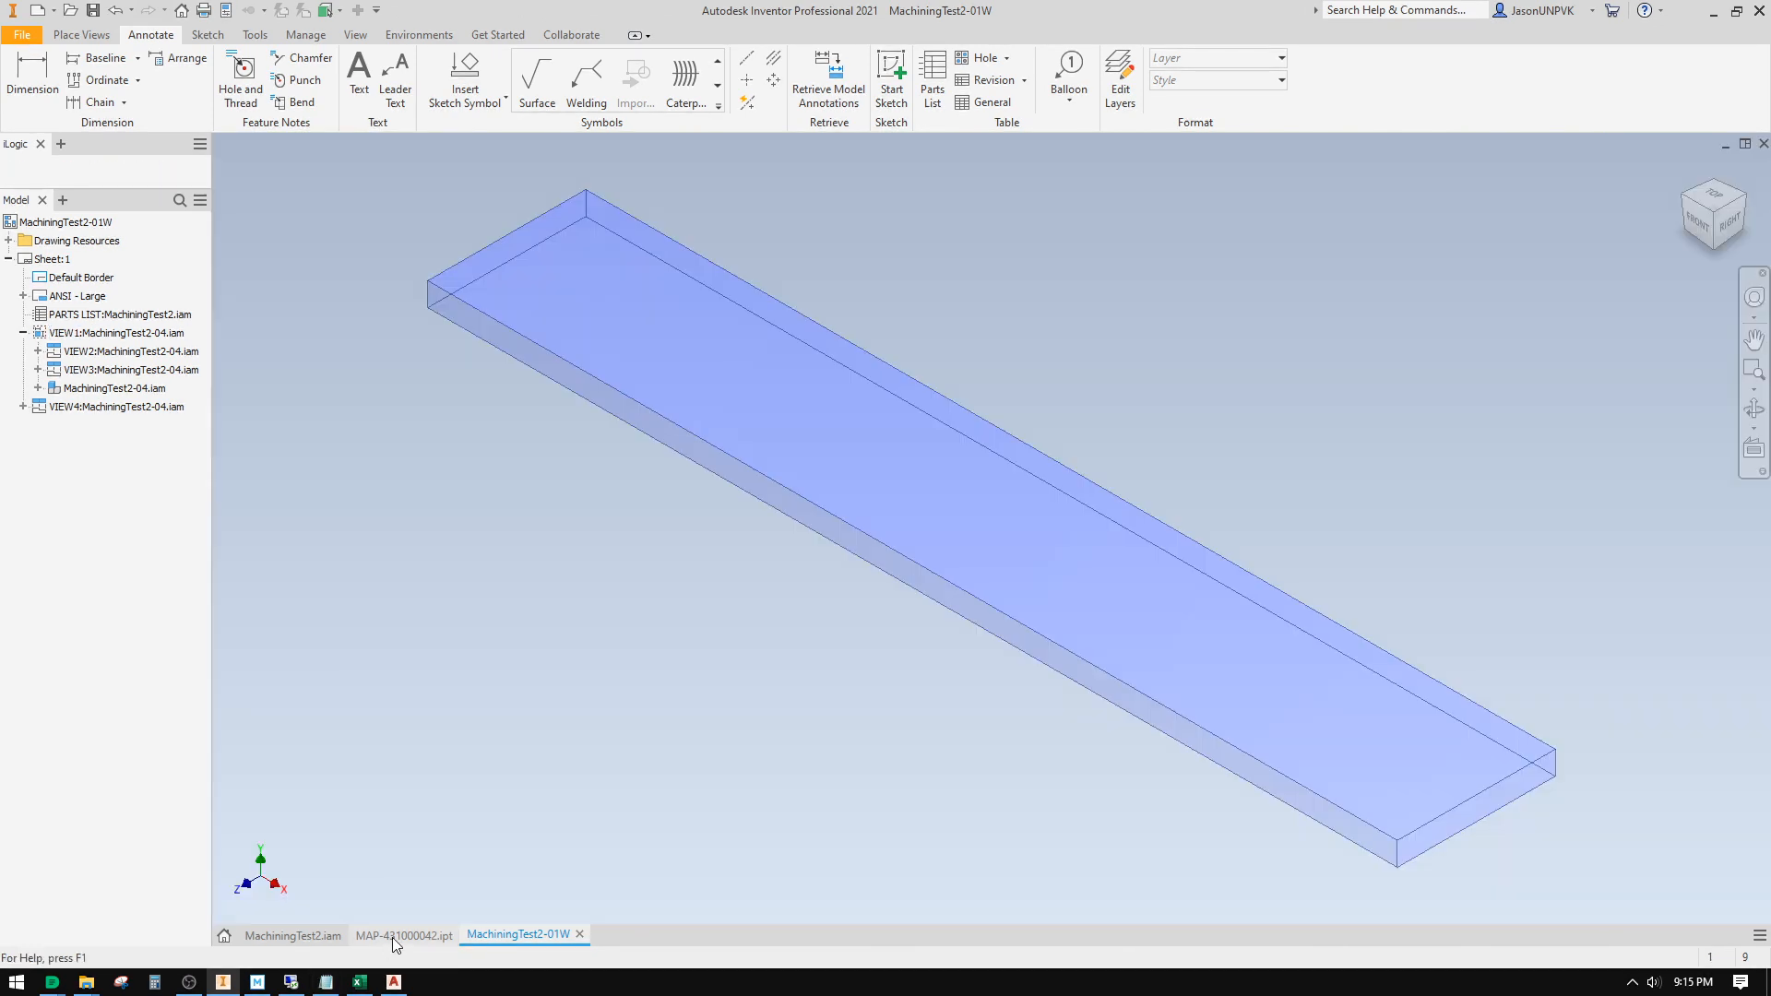
Step: Switch to MAP-431000042.ipt and look through its named work planes and layout features
click(391, 938)
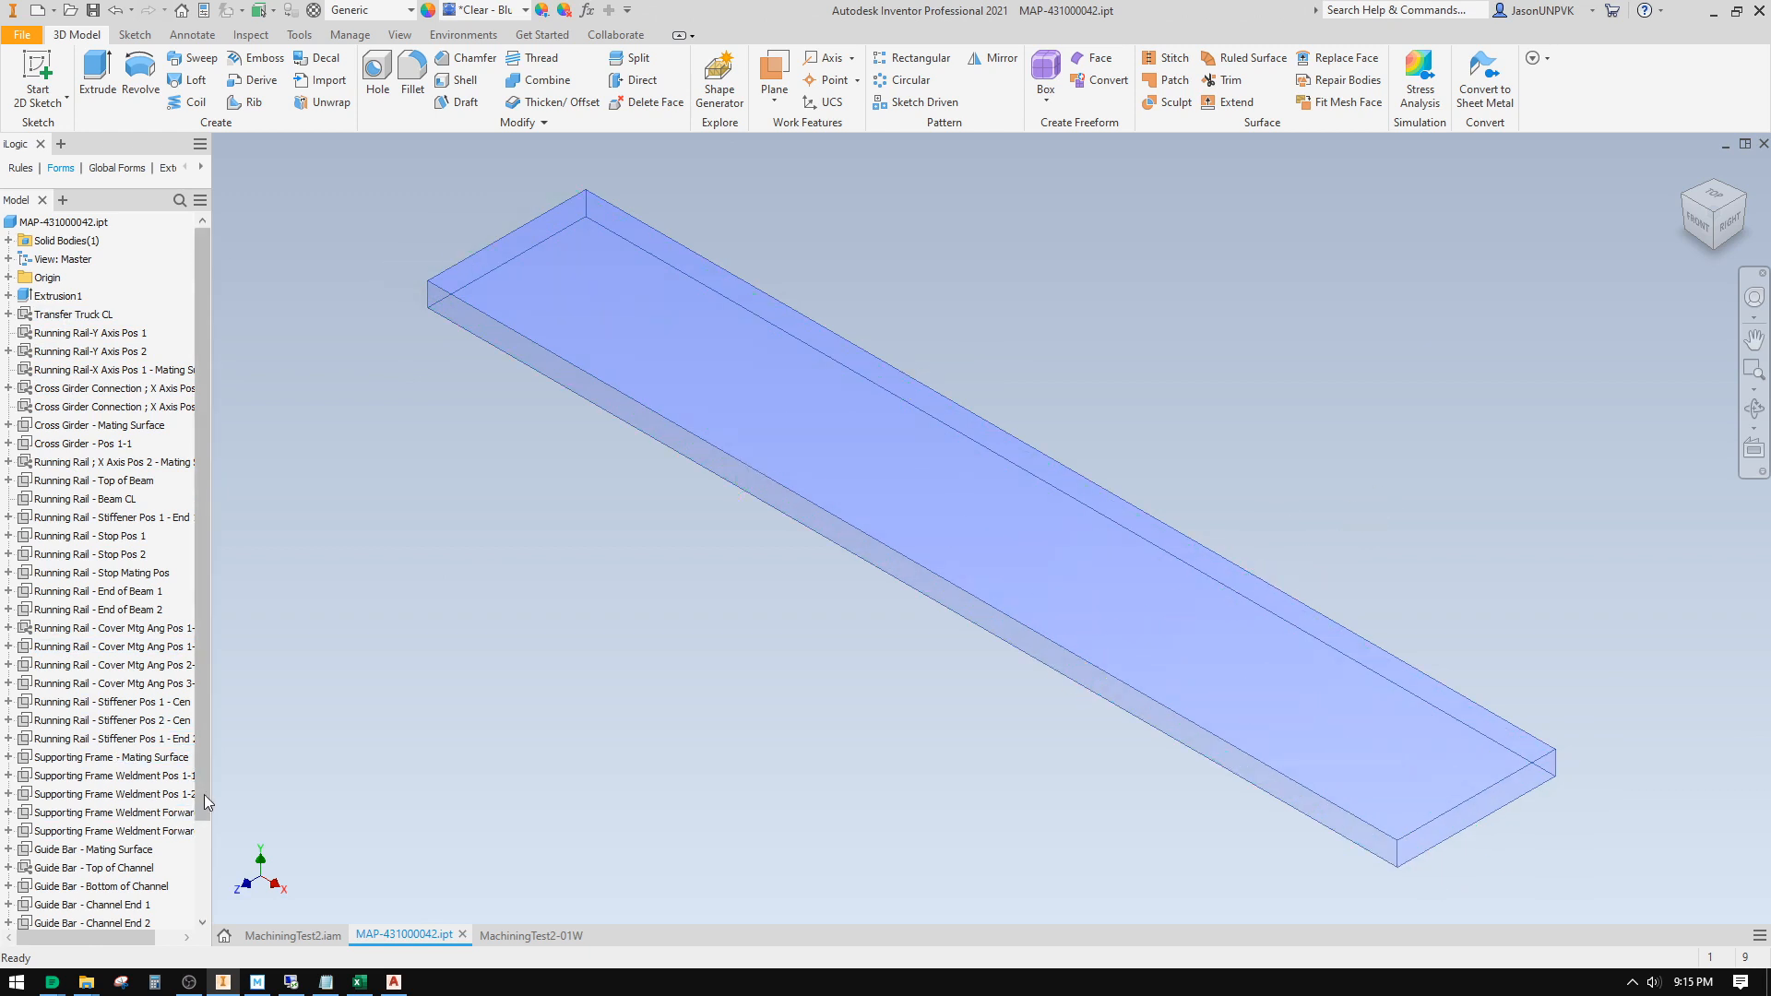
scroll(124, 803, down, 2)
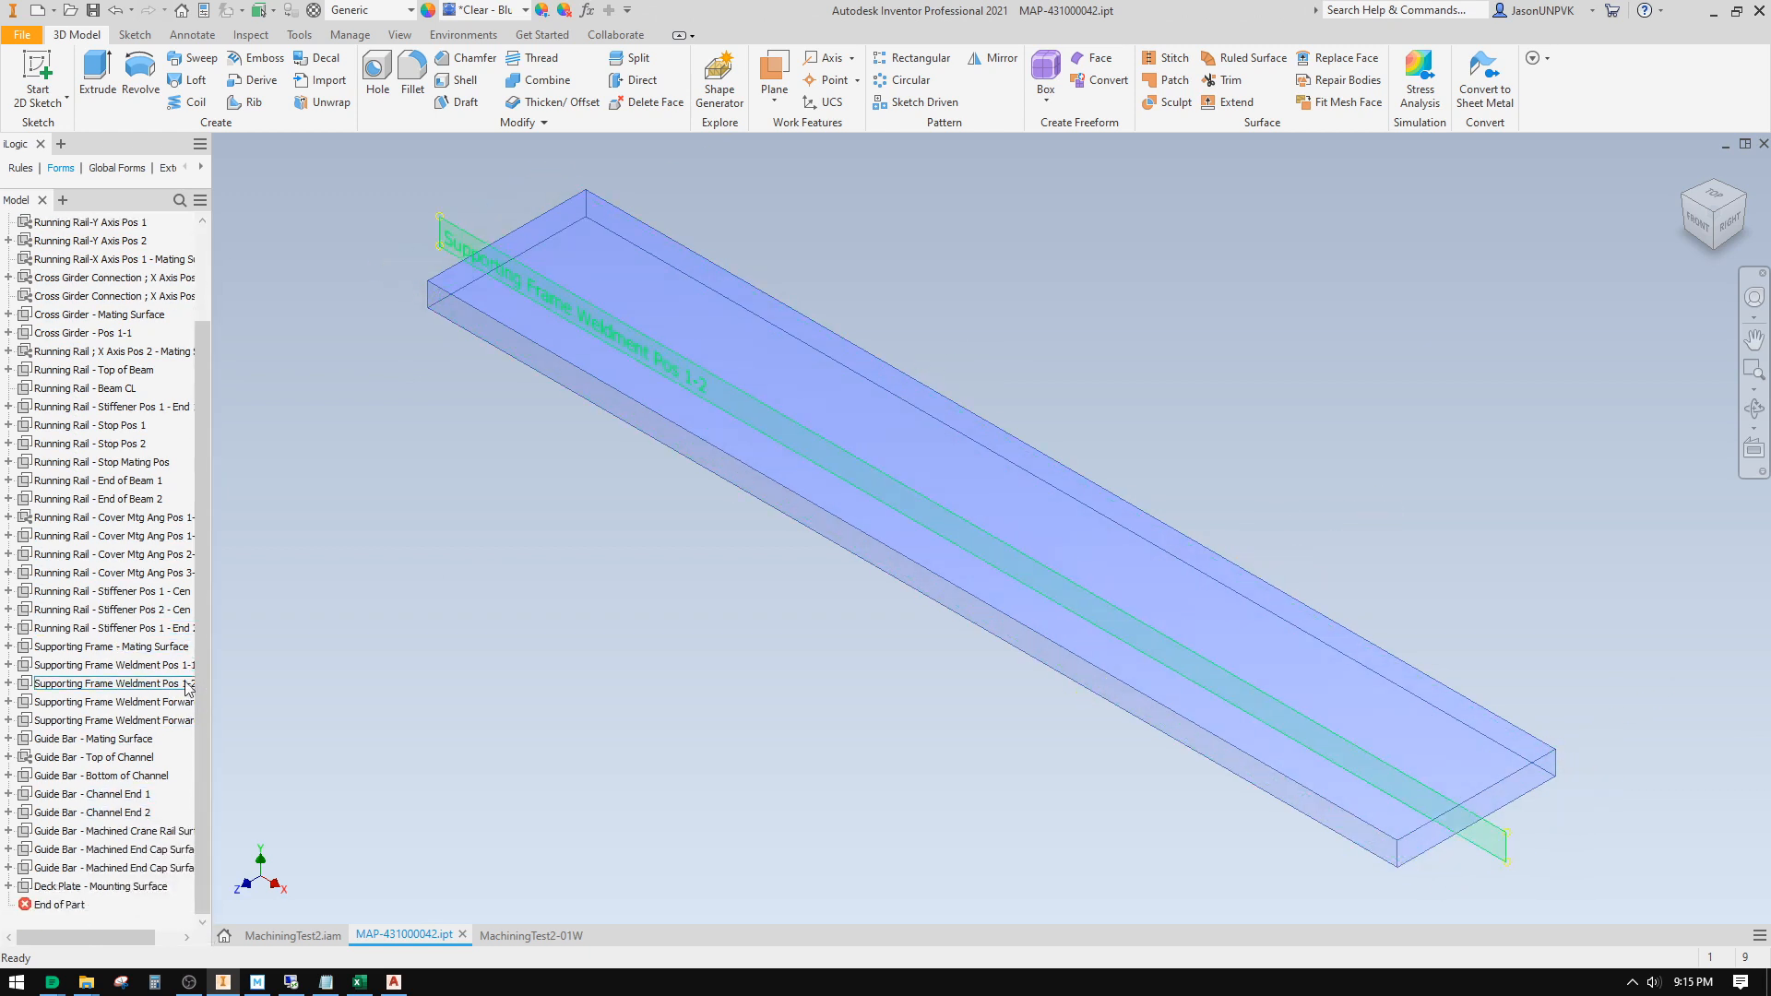
scroll(201, 684, up, 2)
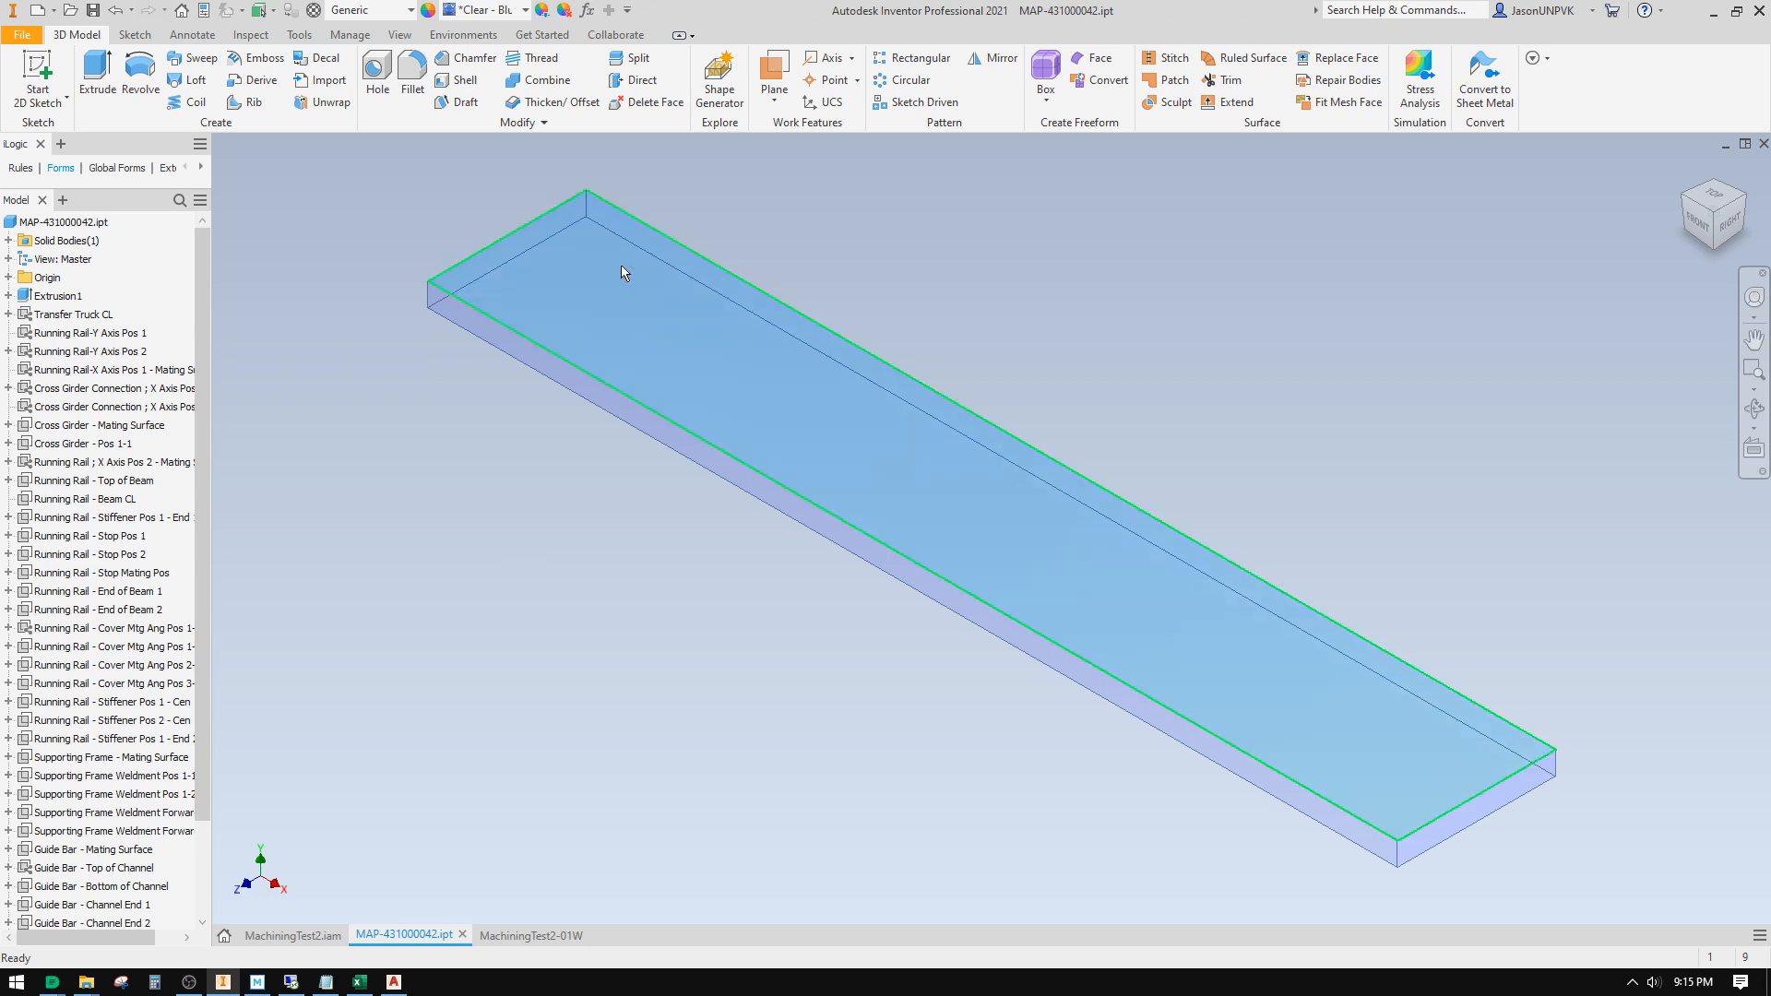
Step: Open the parameter table of MAP-431000042.ipt and review the user parameters with their equations and comments
click(587, 16)
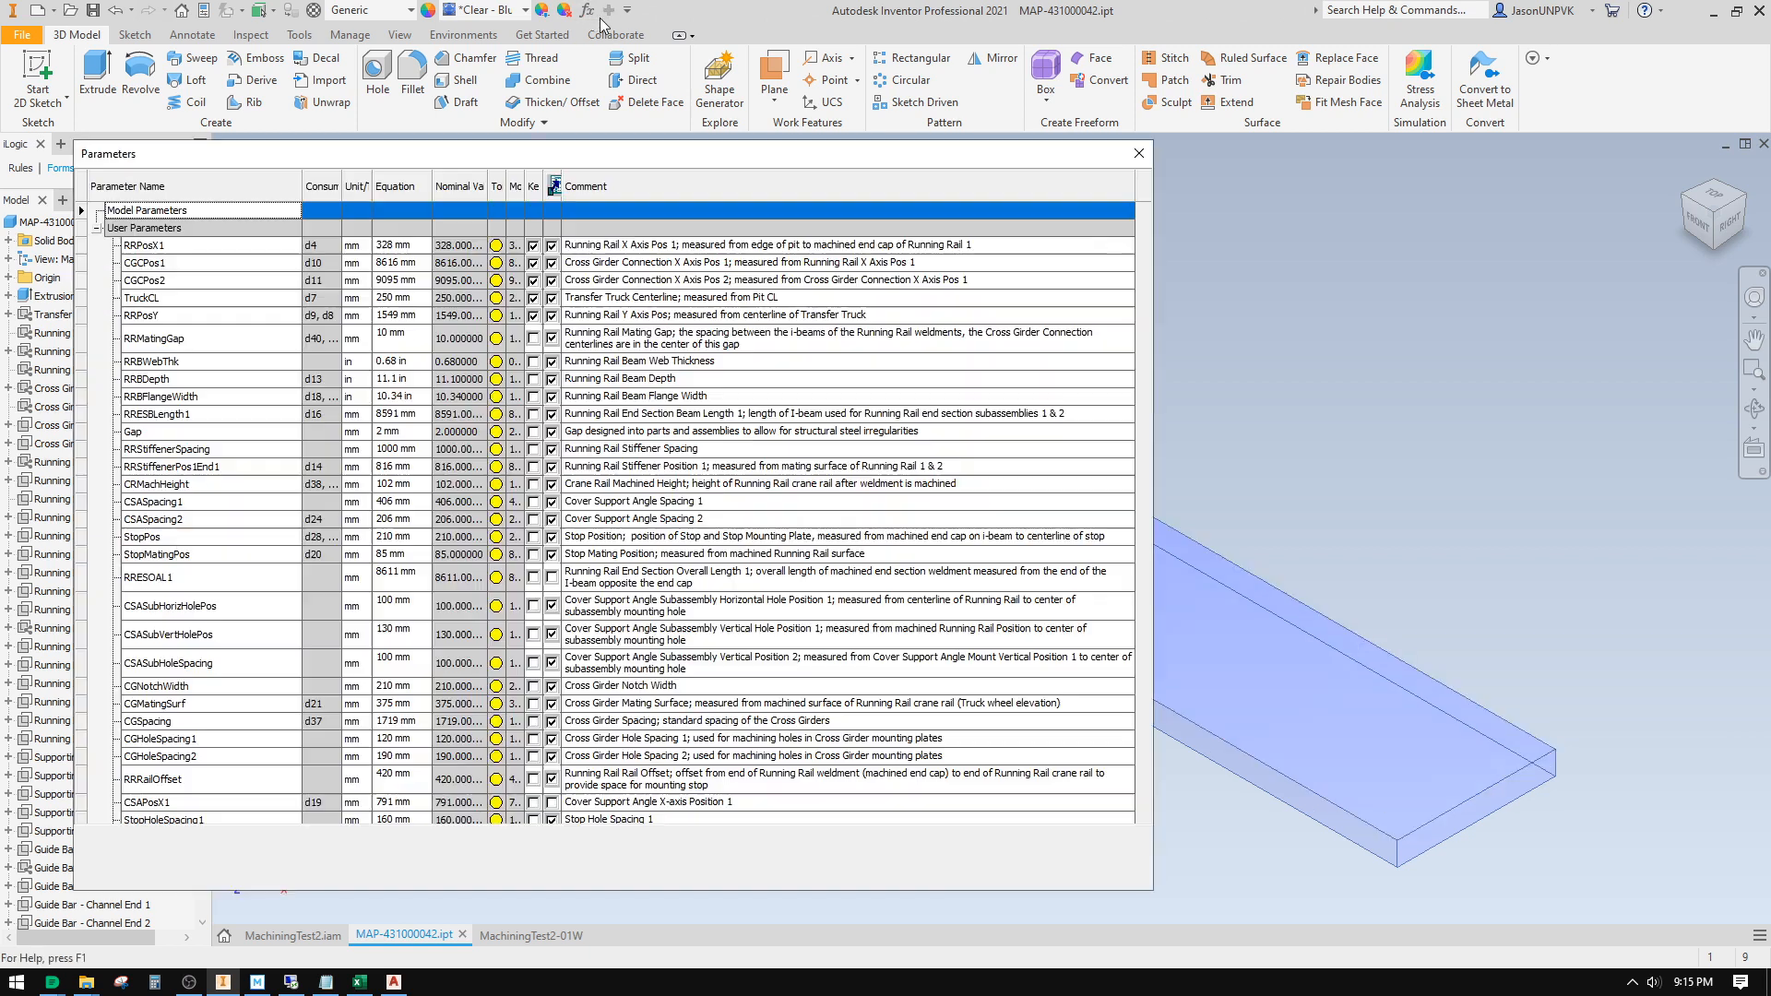
drag(762, 145, 1015, 127)
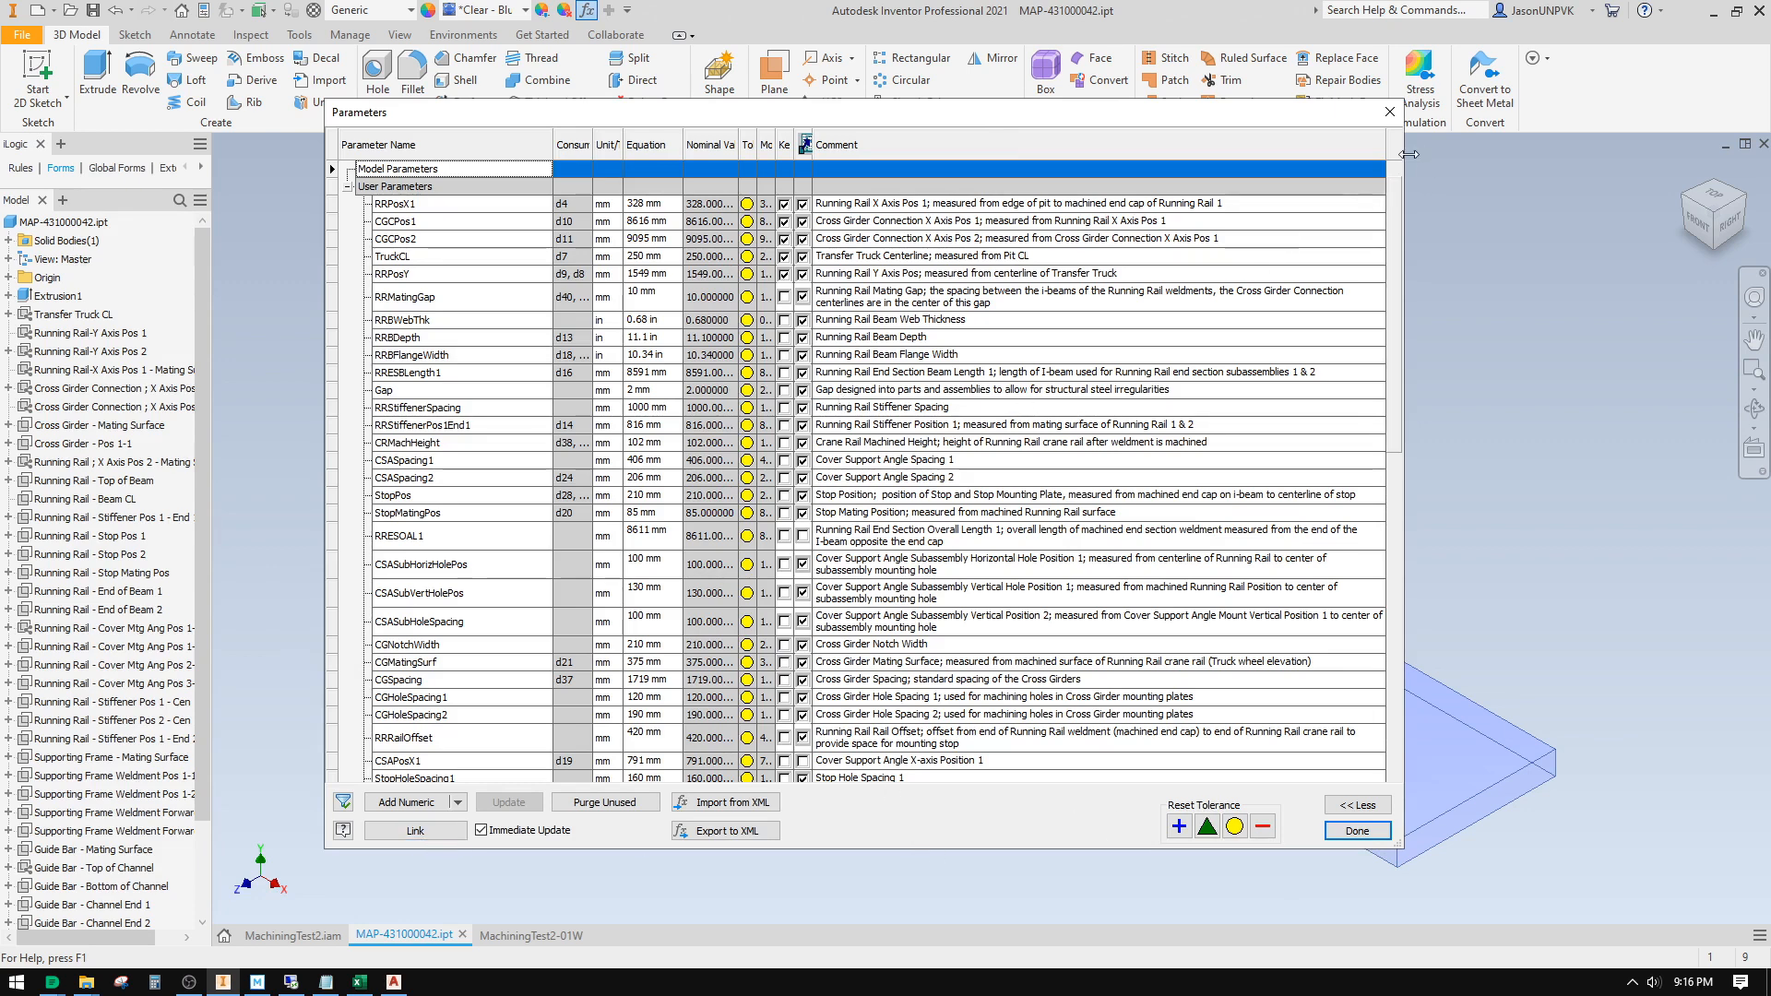
drag(1398, 201, 1414, 274)
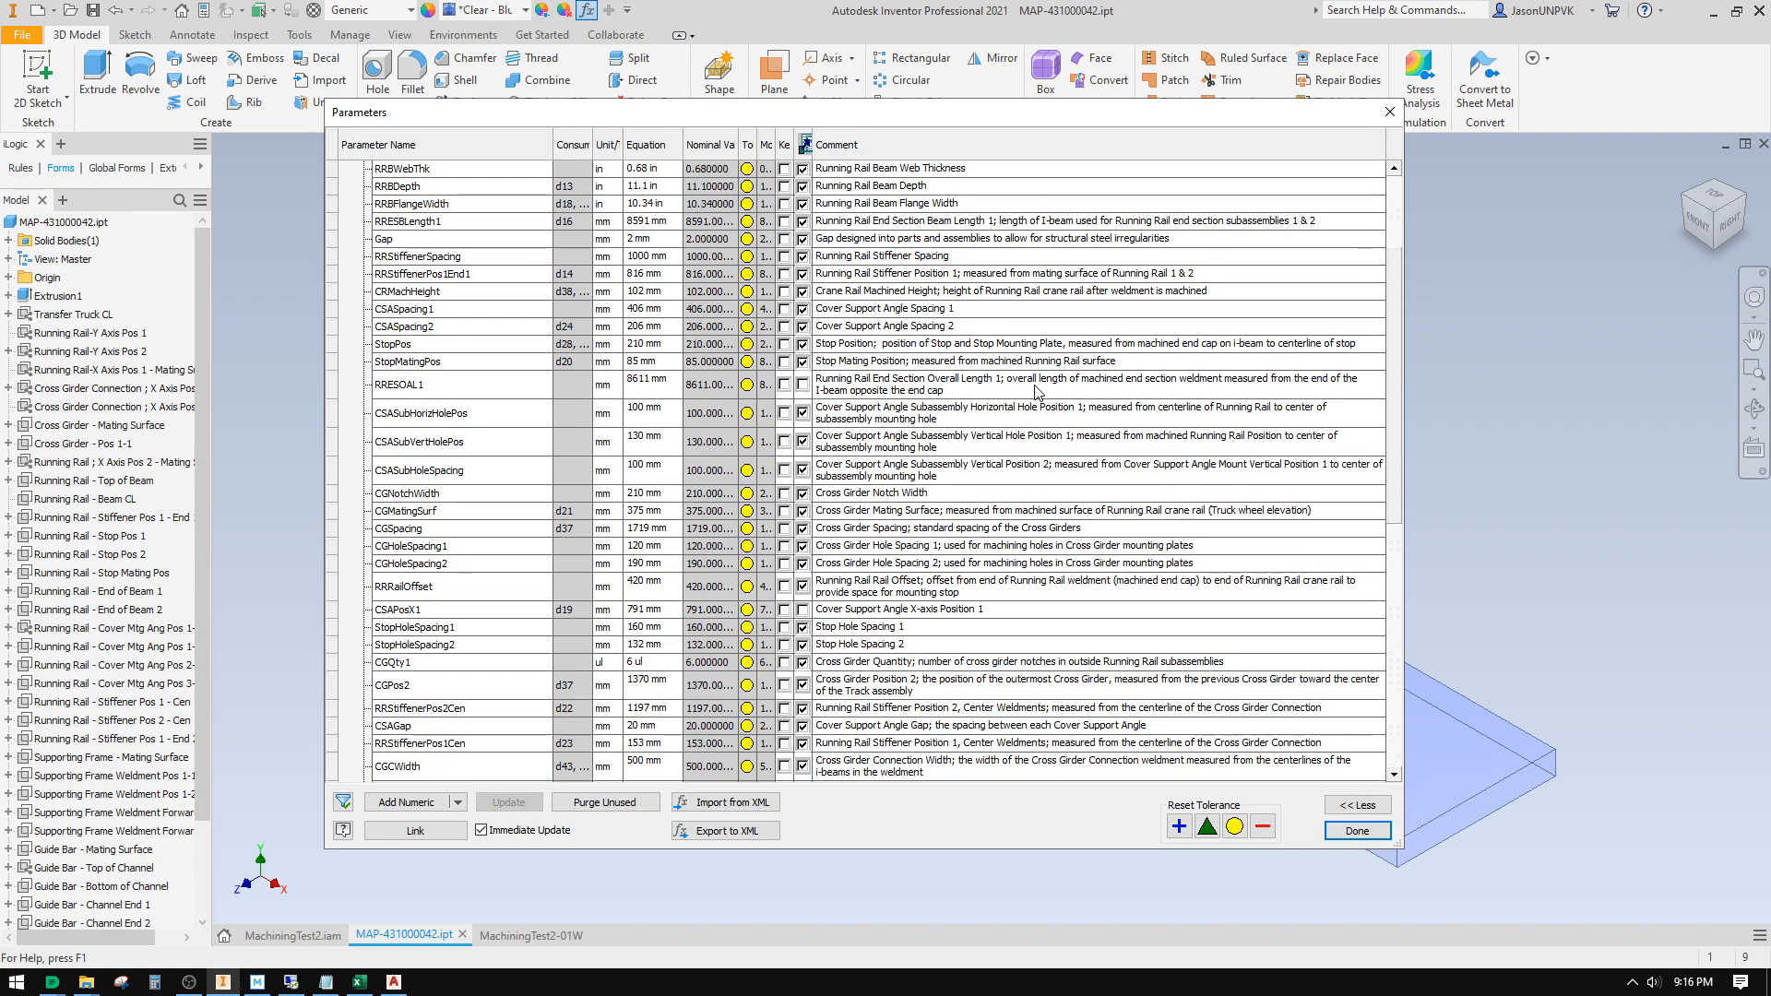
scroll(1019, 427, up, 3)
scroll(1036, 440, down, 3)
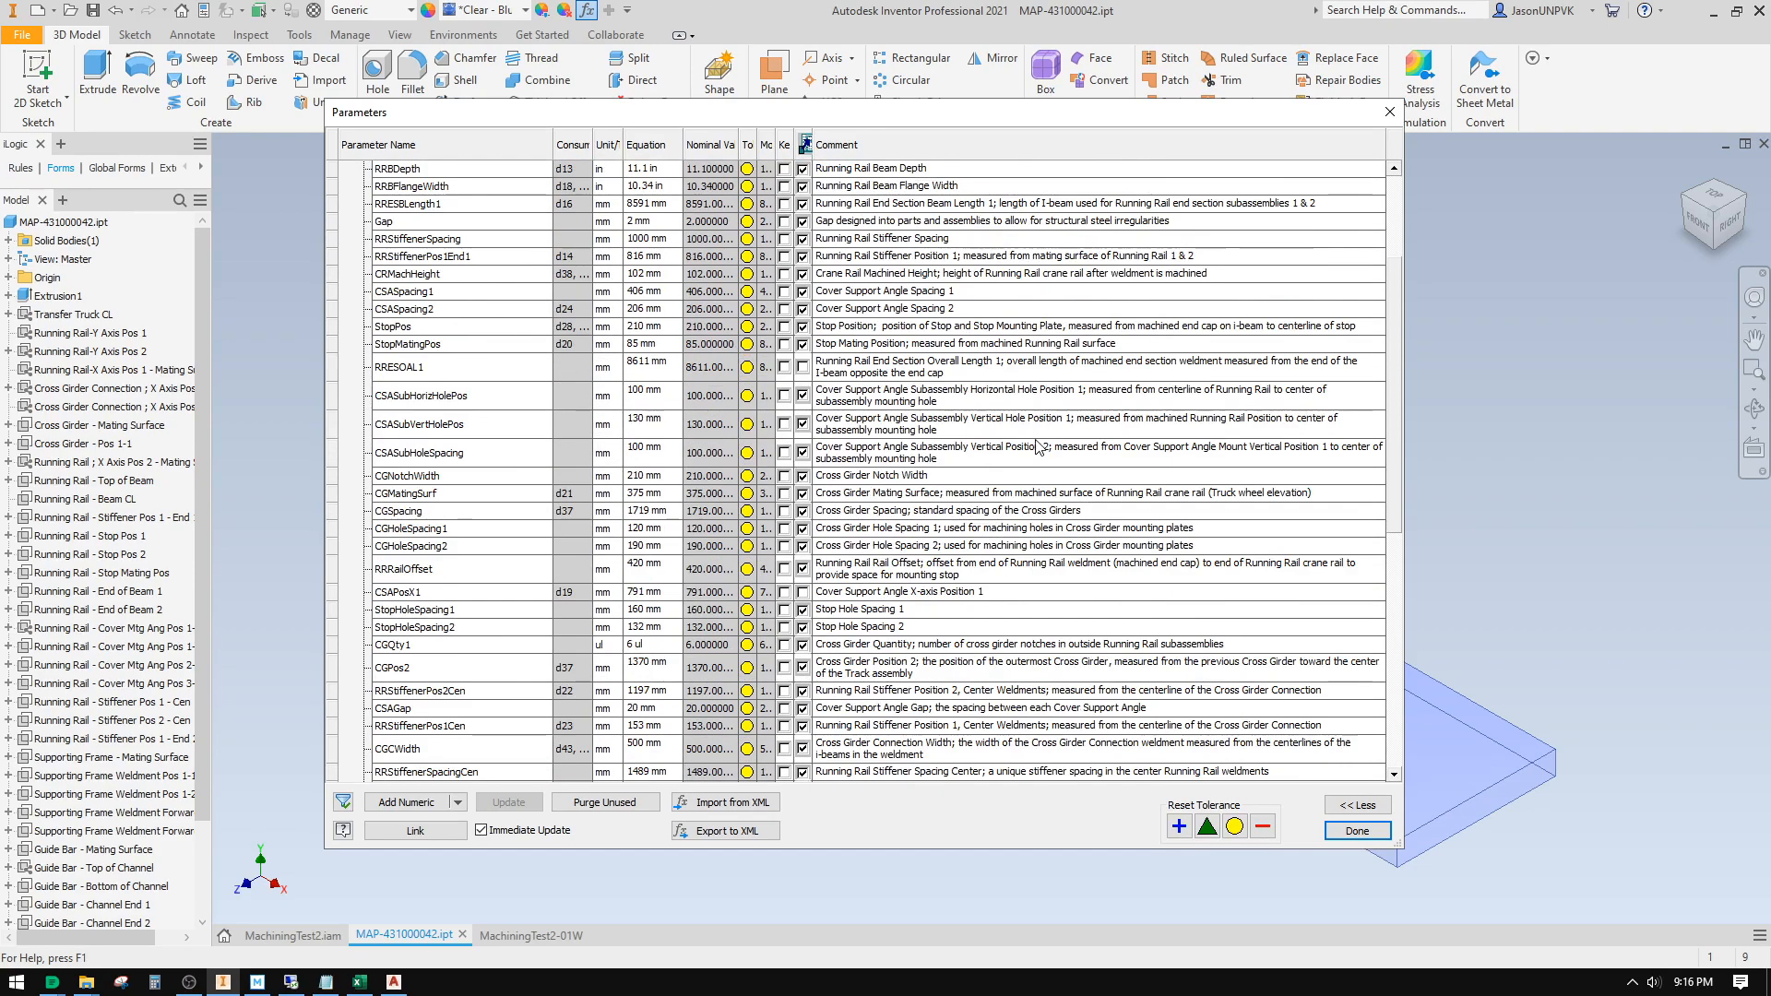
Step: Look through the user parameters of MAP-431000042.ipt and sort them by equation in ascending order to compare their values
scroll(1040, 447, down, 9)
scroll(1042, 476, down, 1)
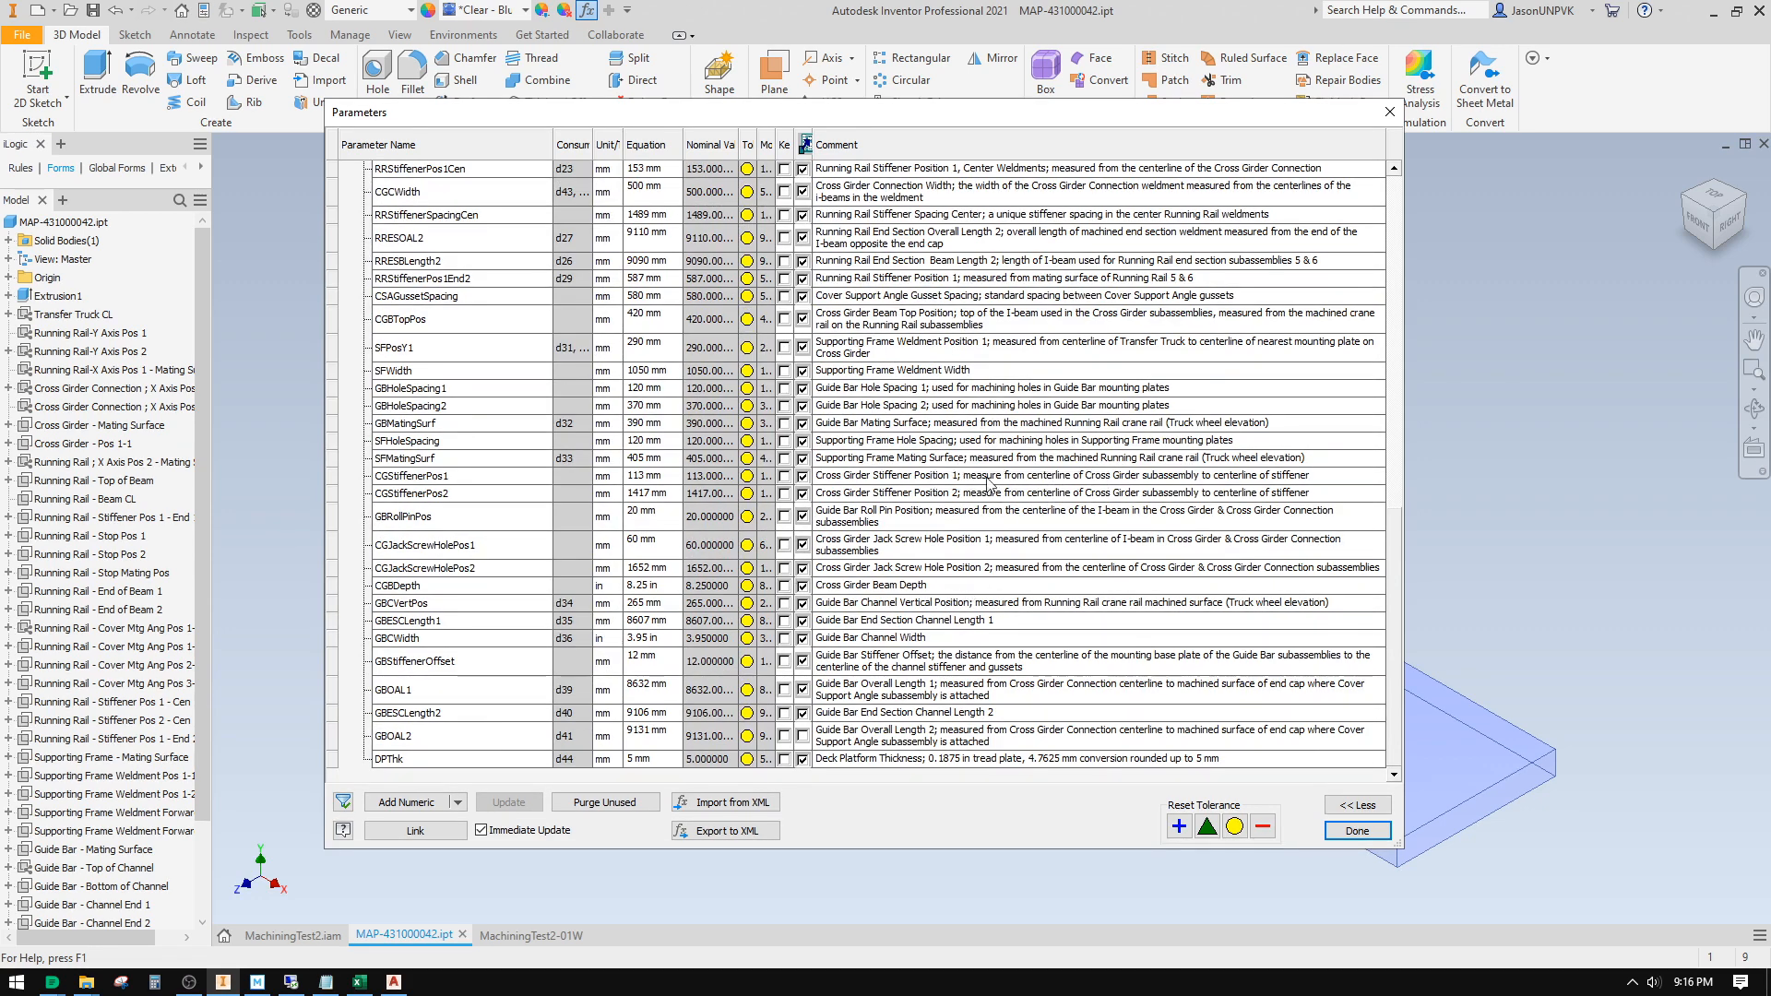
scroll(895, 571, up, 20)
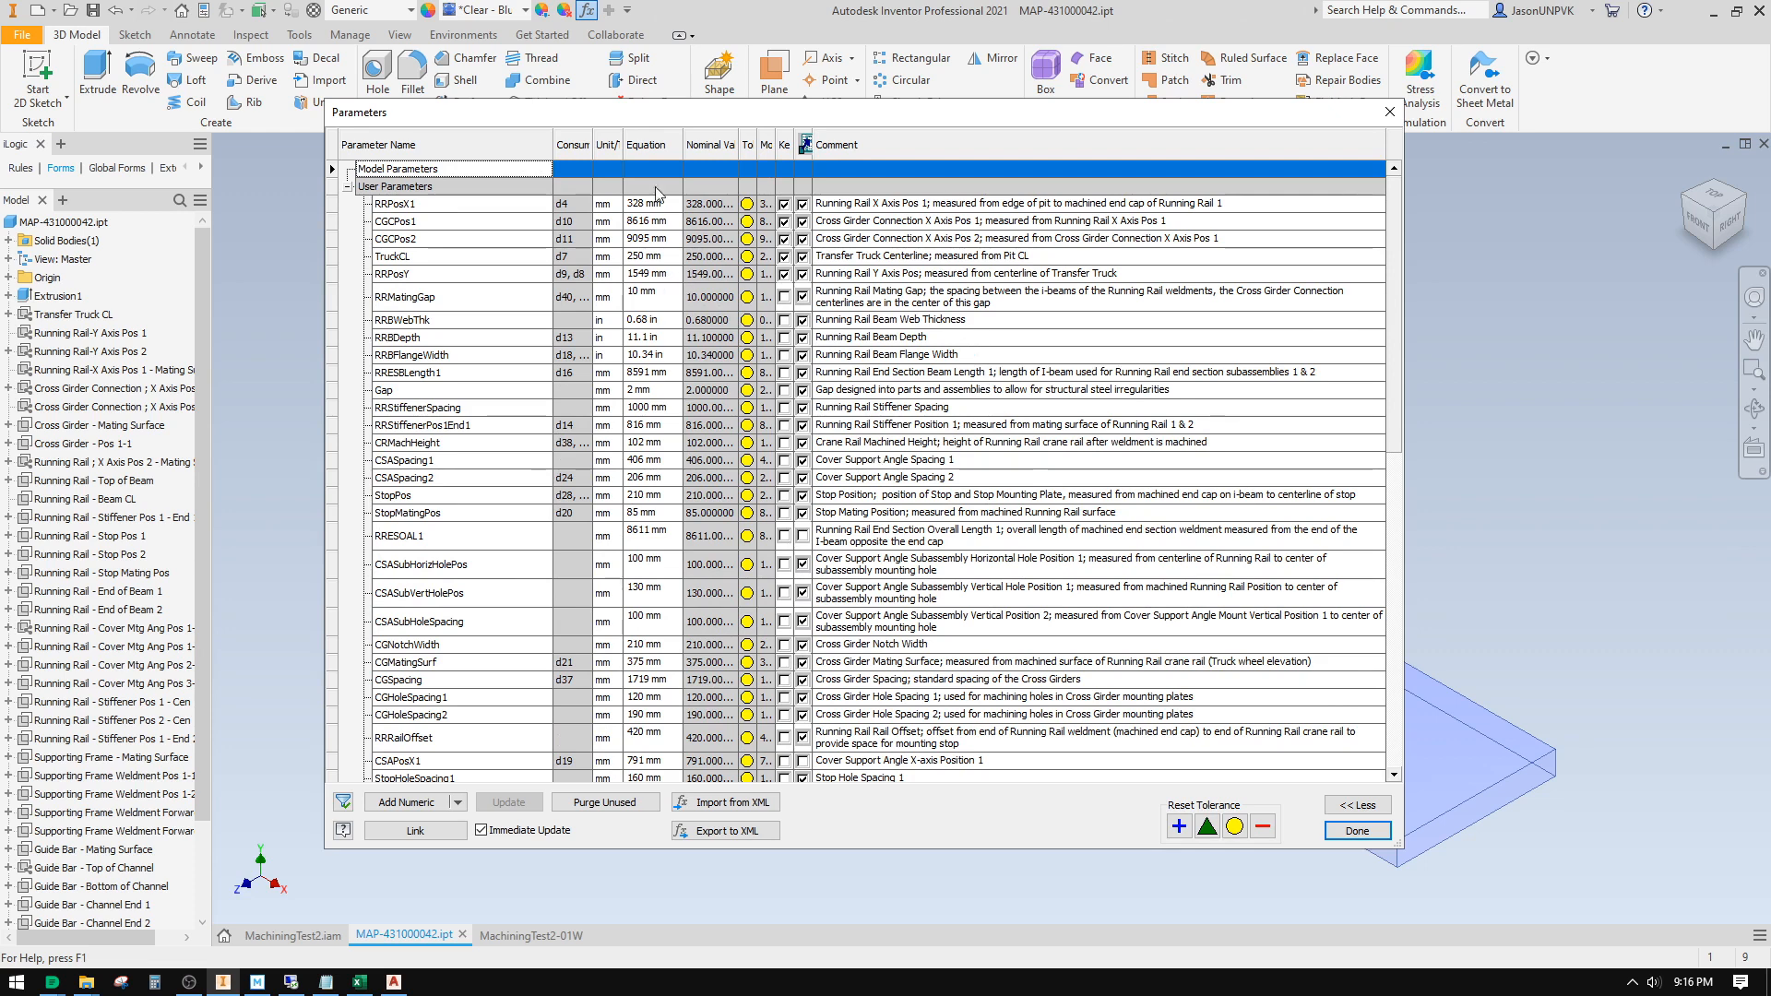
click(653, 148)
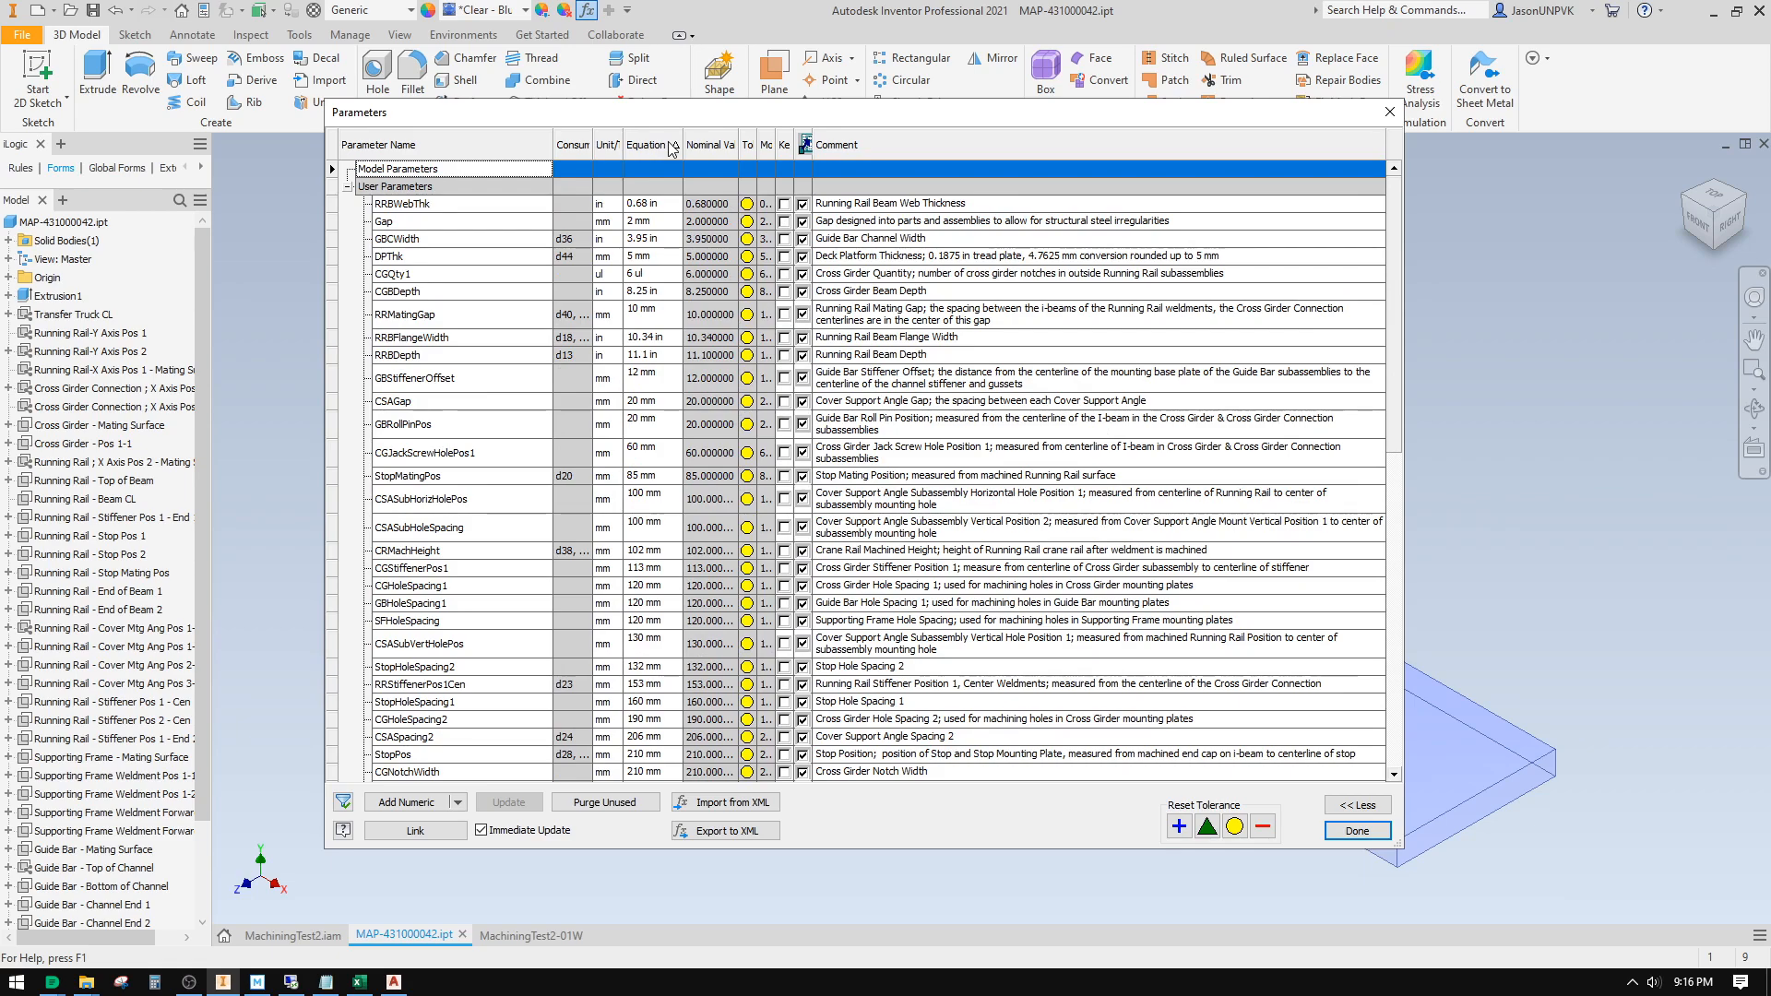
scroll(664, 452, down, 8)
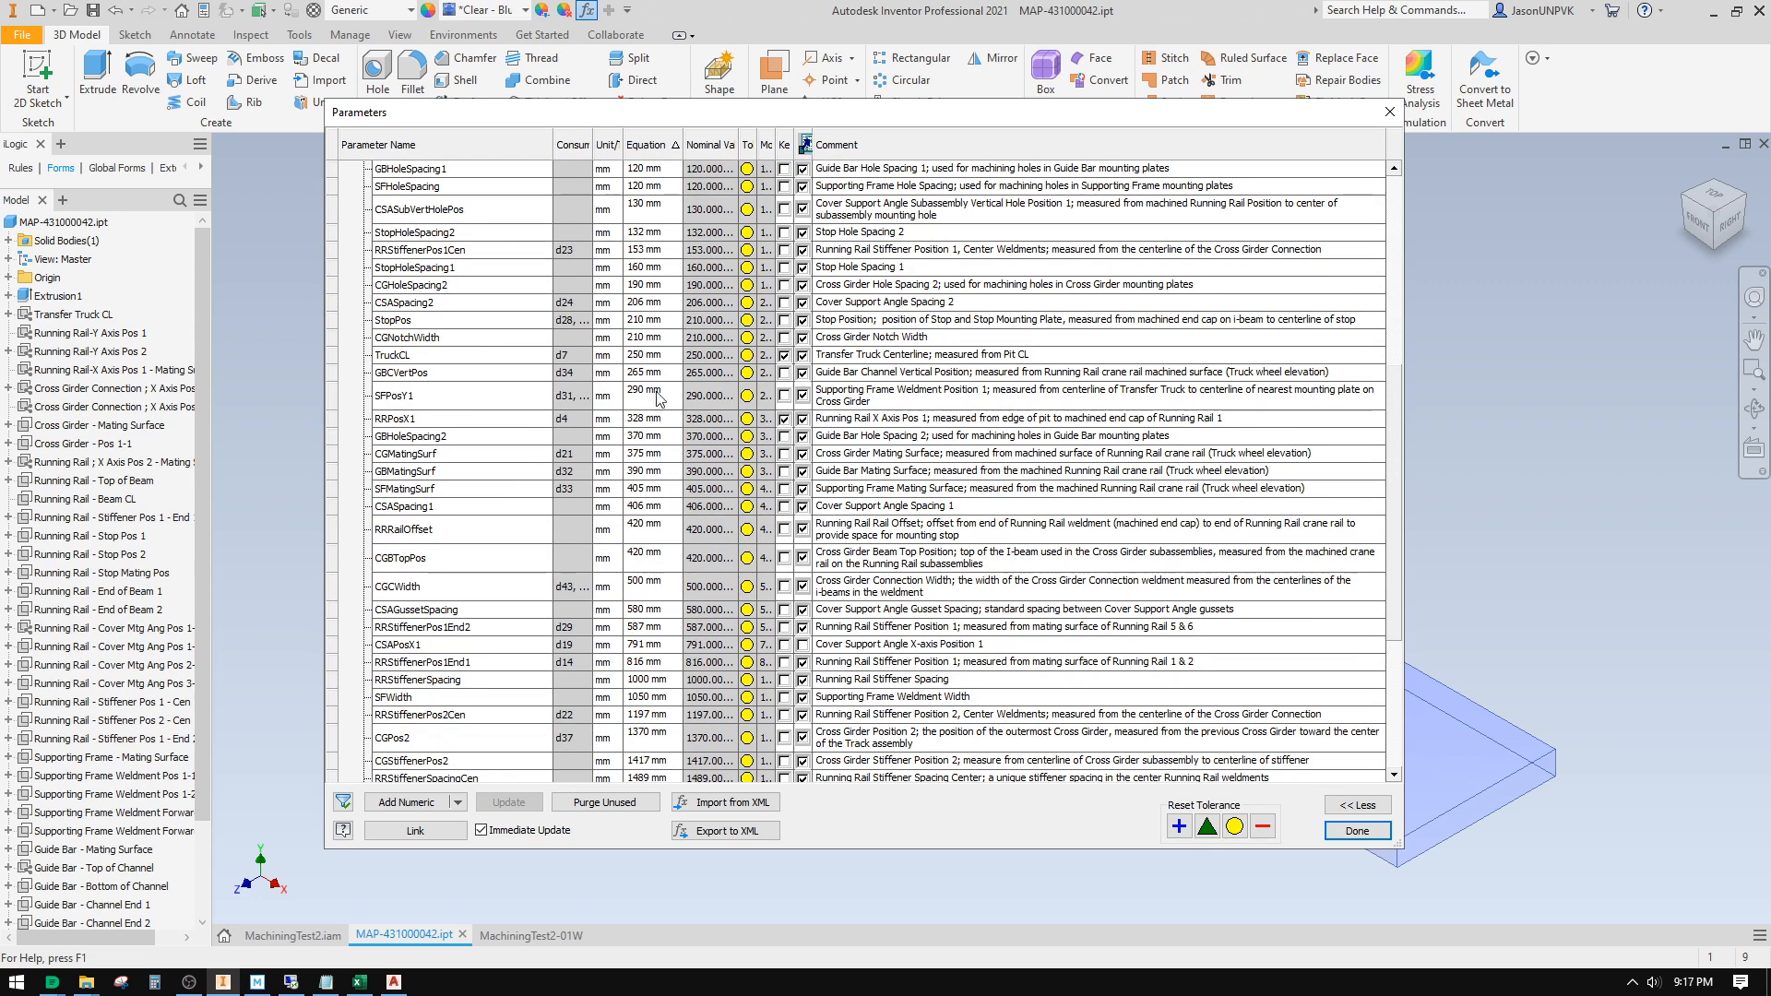
scroll(670, 419, down, 2)
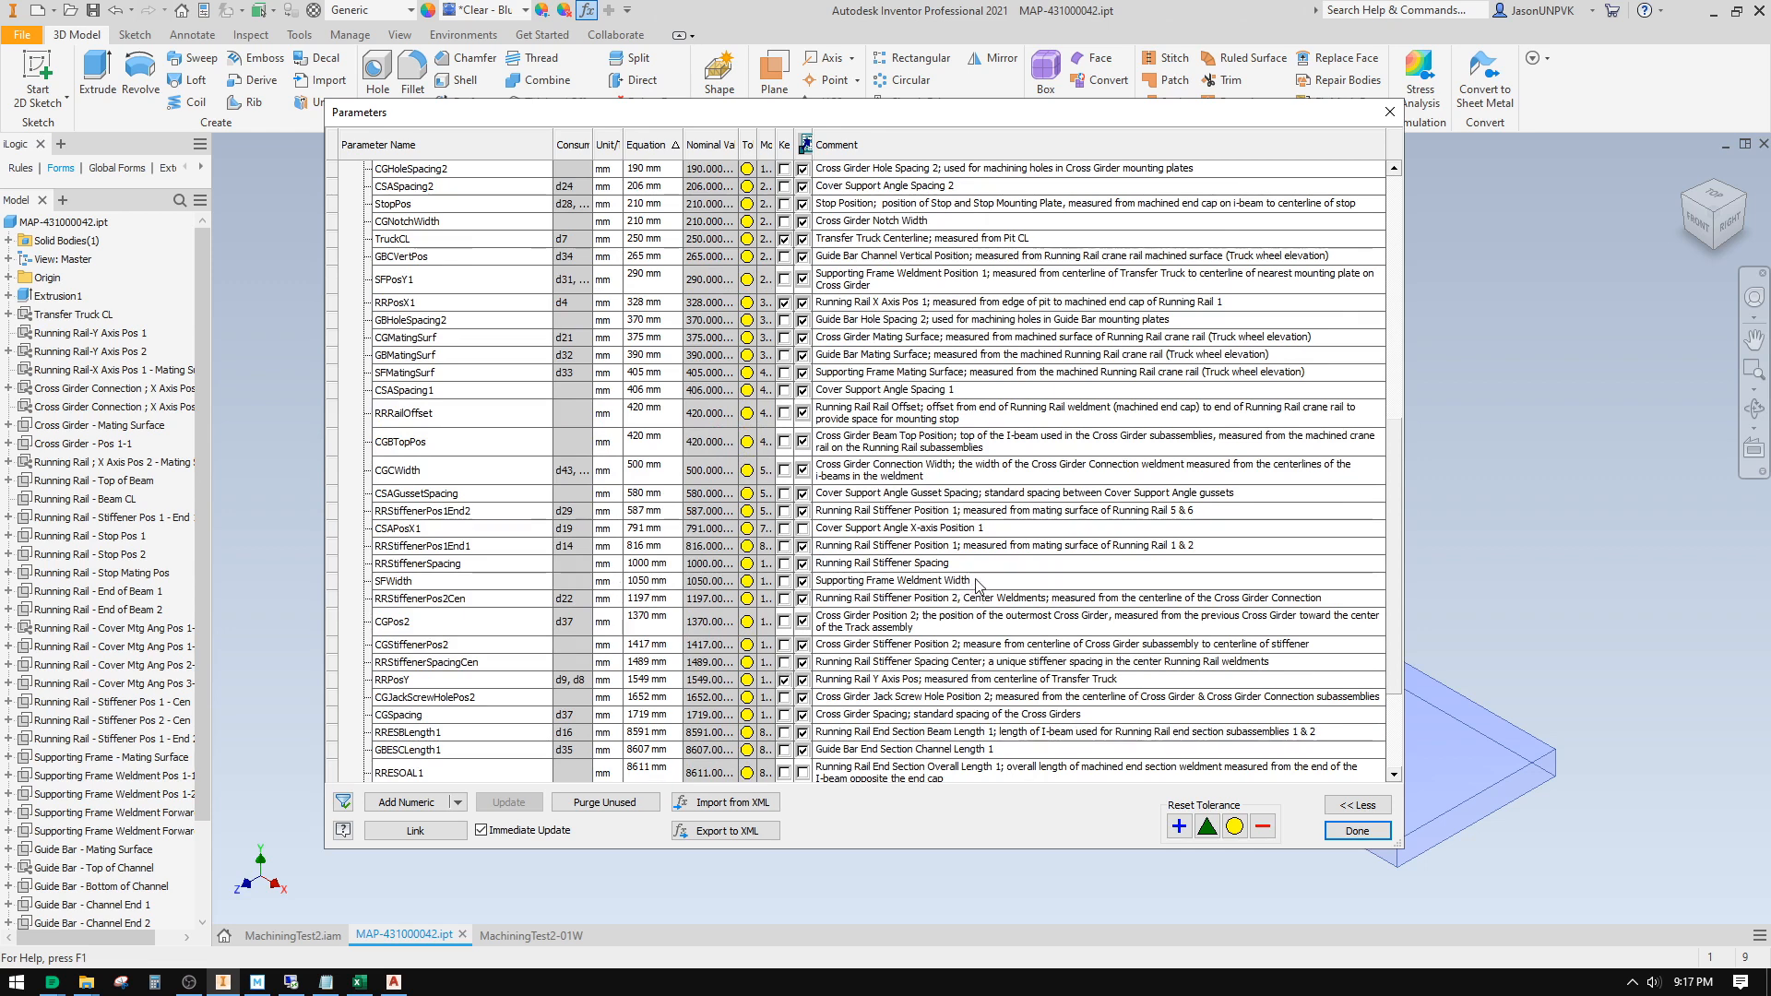
Step: Examine the SFWidth parameter's comment, review the rest of the sorted parameters and close the parameter table
click(979, 580)
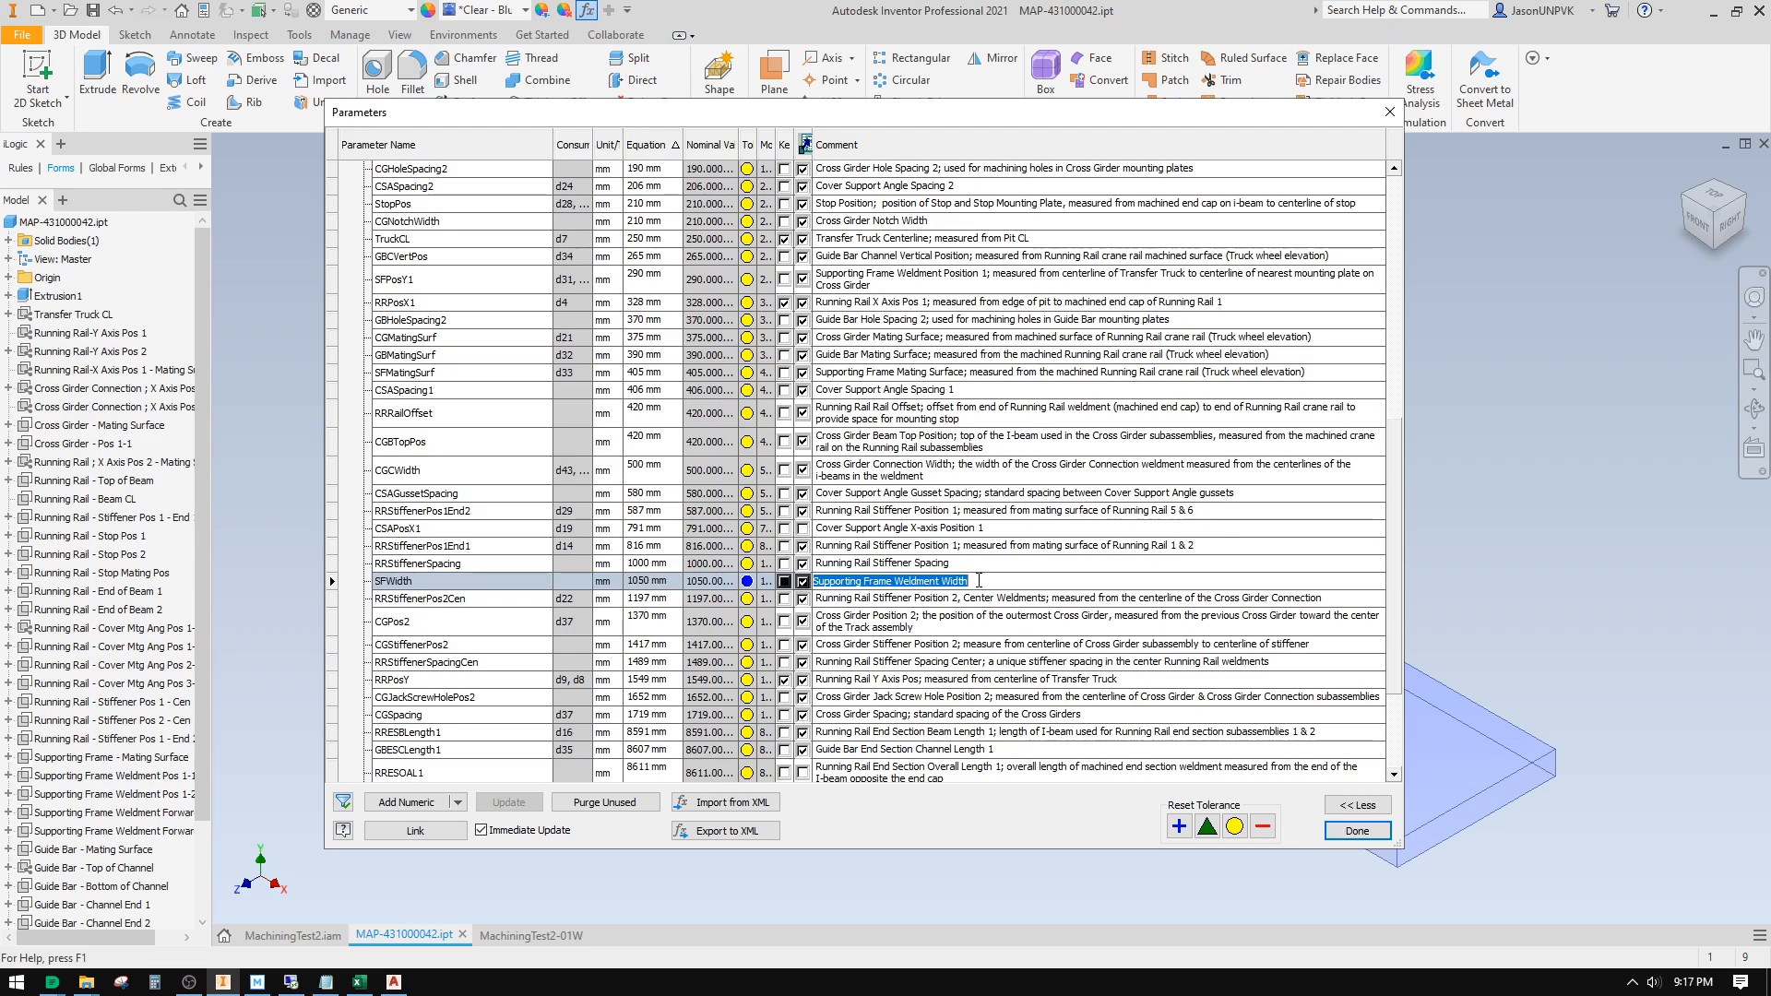
scroll(976, 537, up, 10)
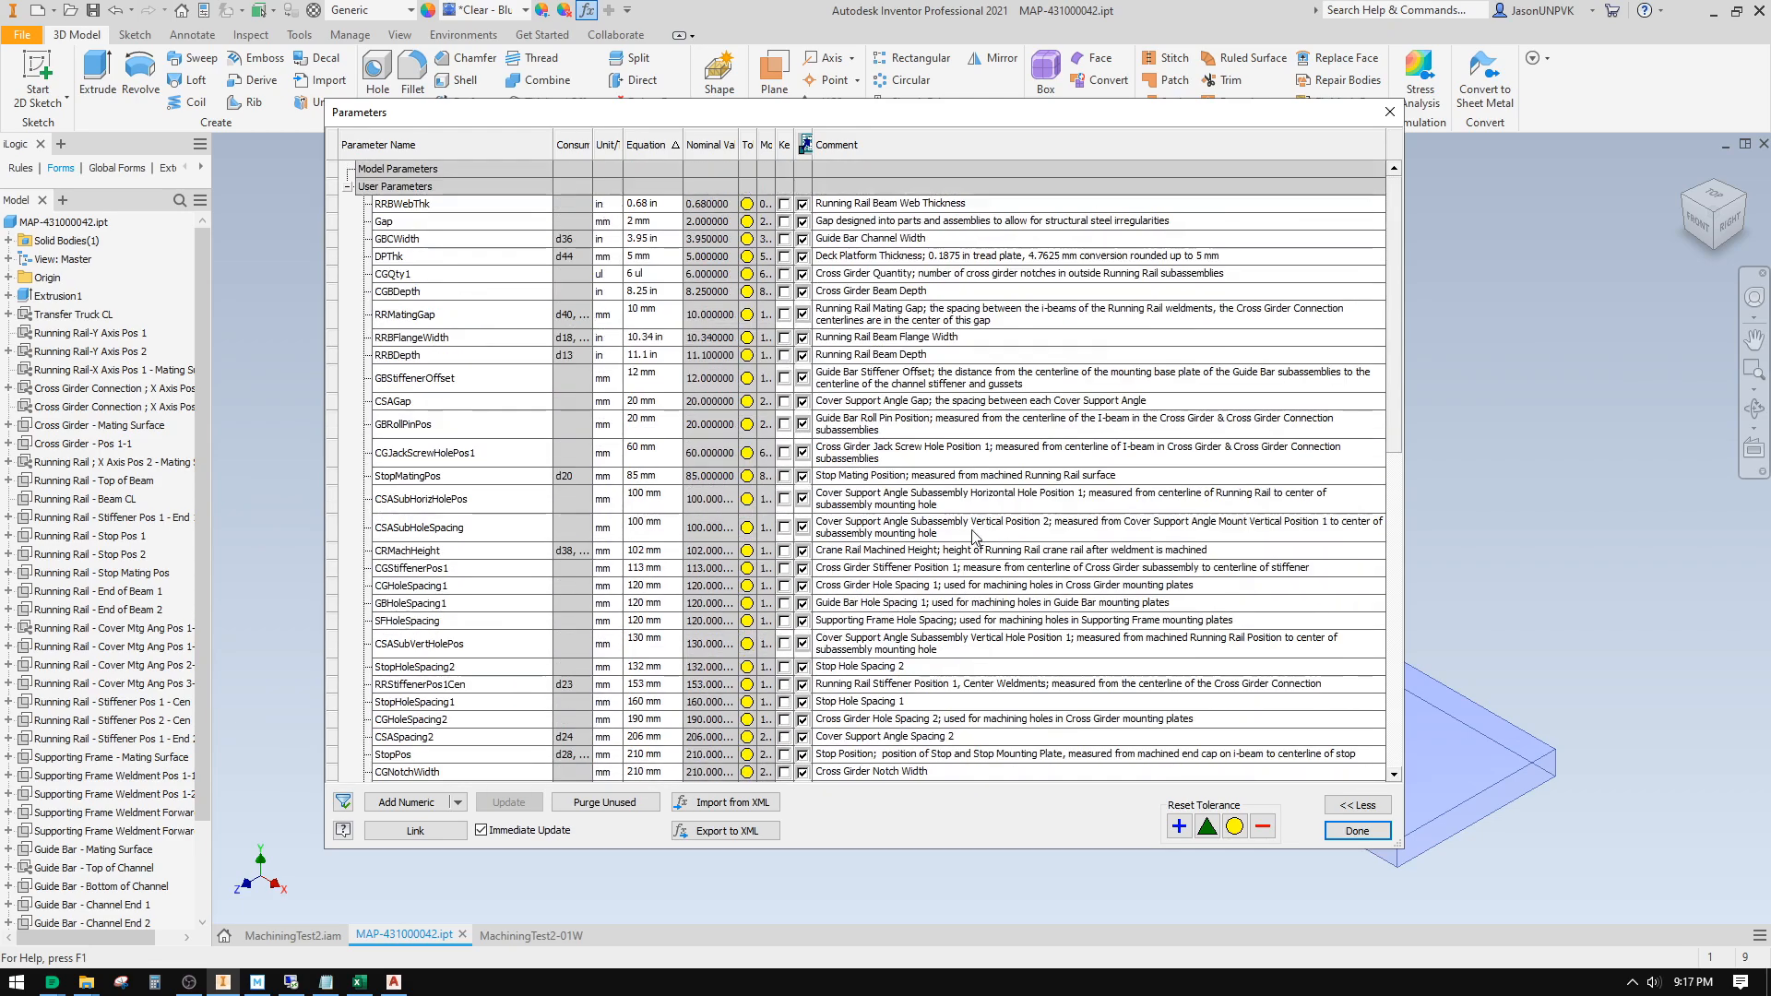
scroll(987, 517, down, 9)
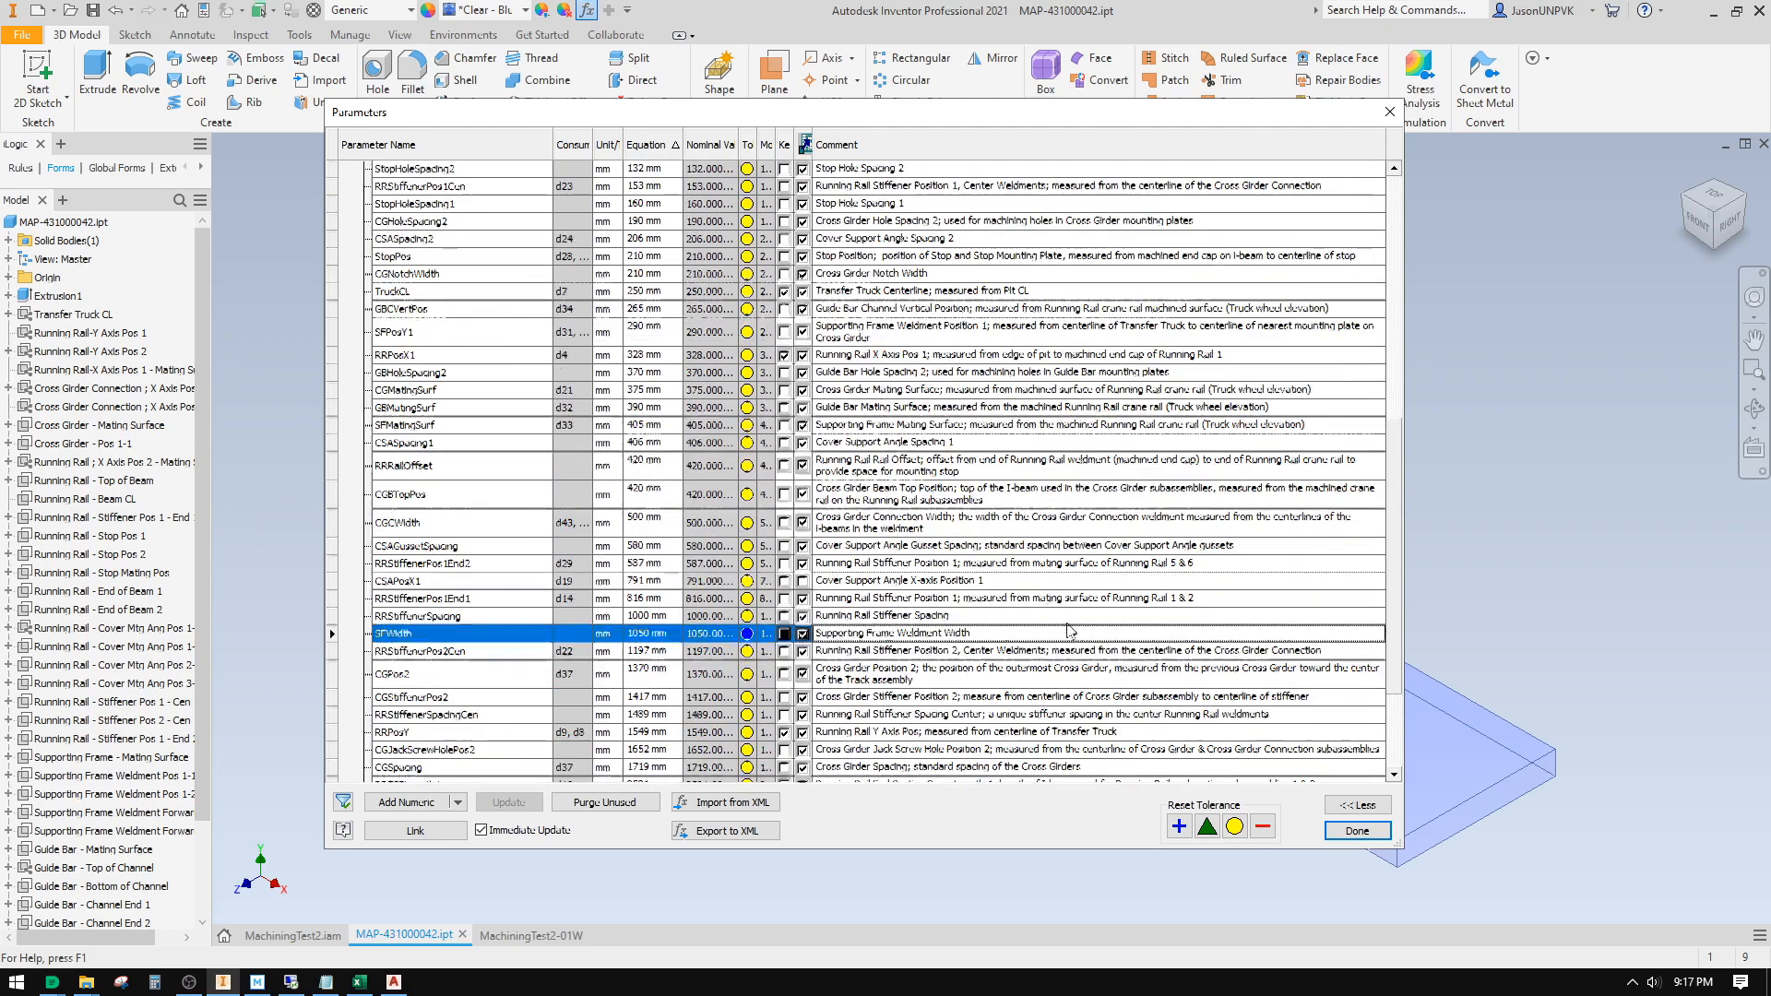
scroll(1070, 630, down, 4)
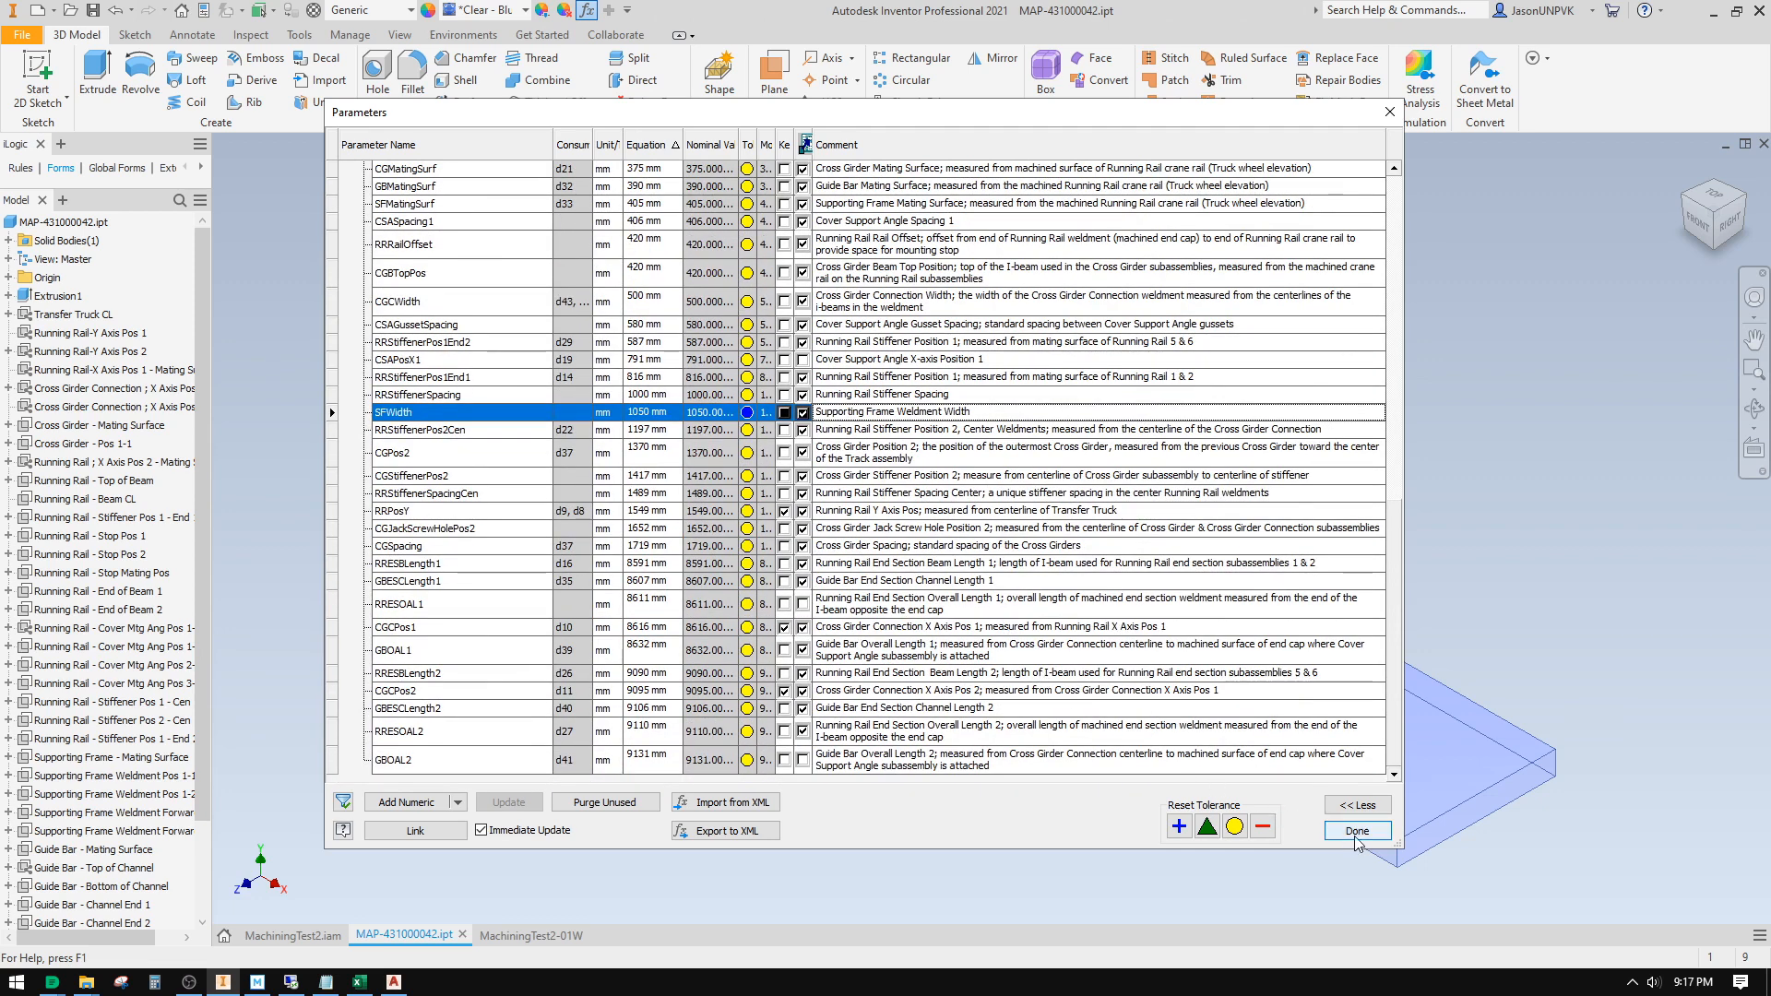
click(1357, 831)
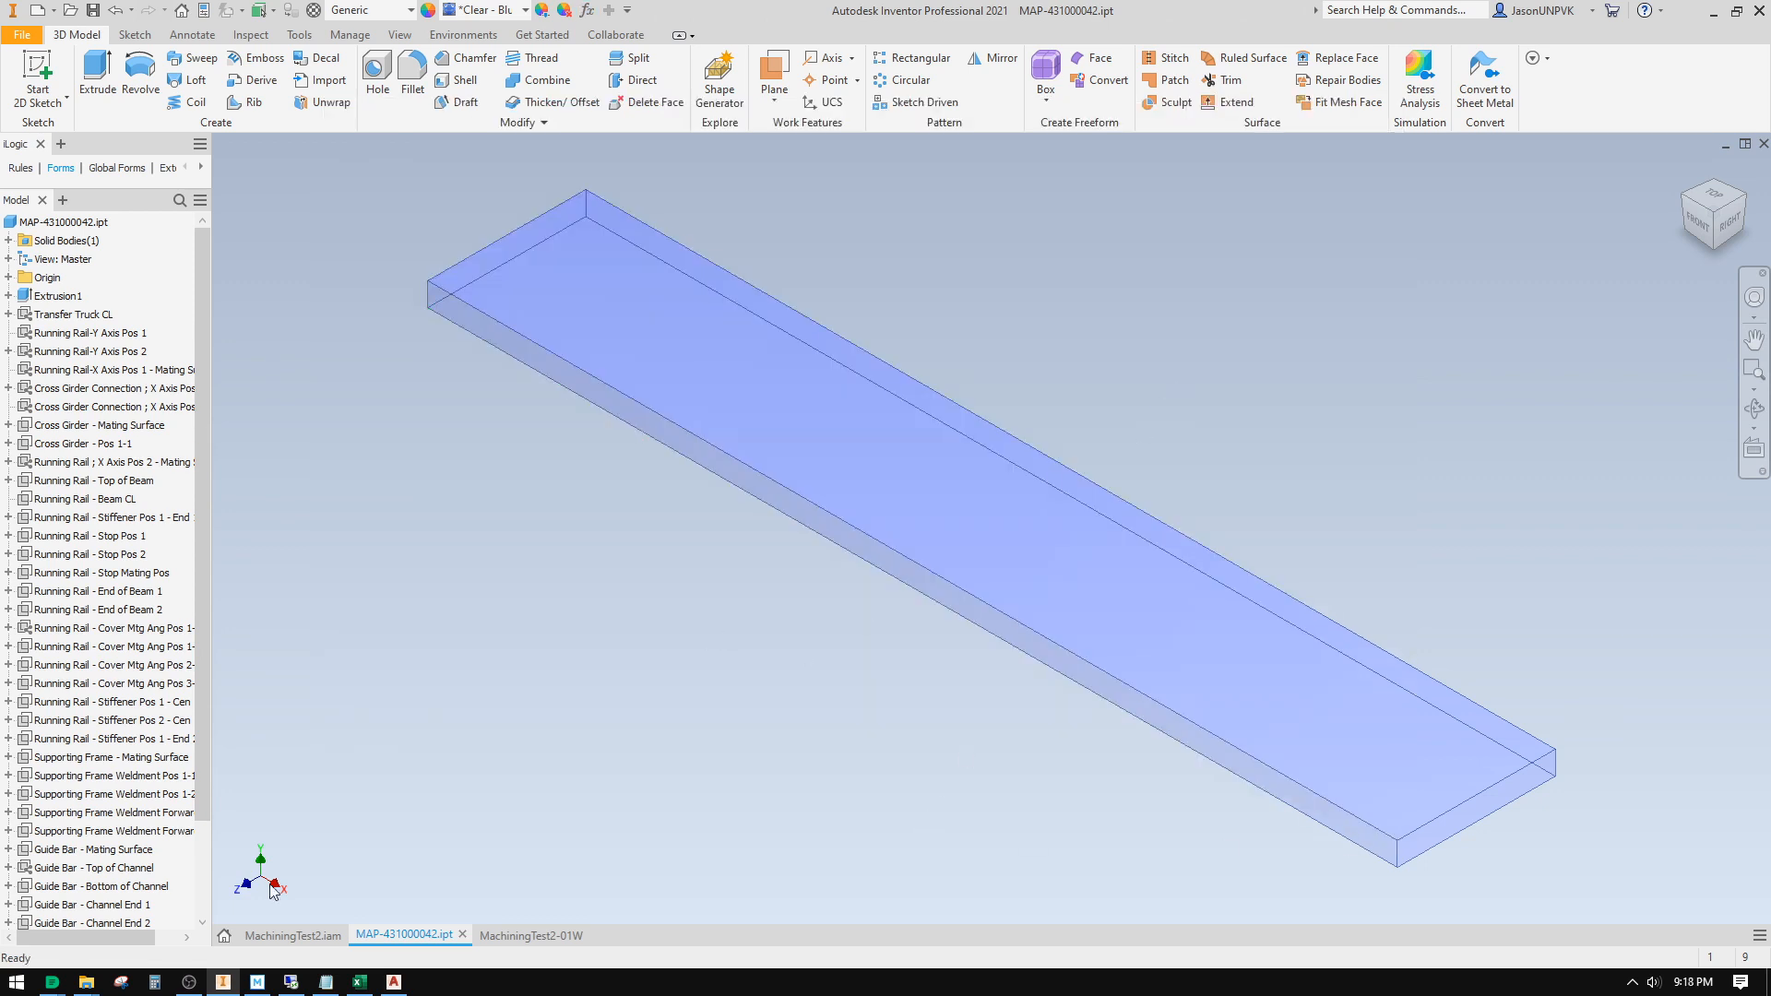
Step: Switch to MachiningTest2.iam, review its user parameters SpacerPlatePos and XBraceNotchDepth, and close the parameter table
click(291, 935)
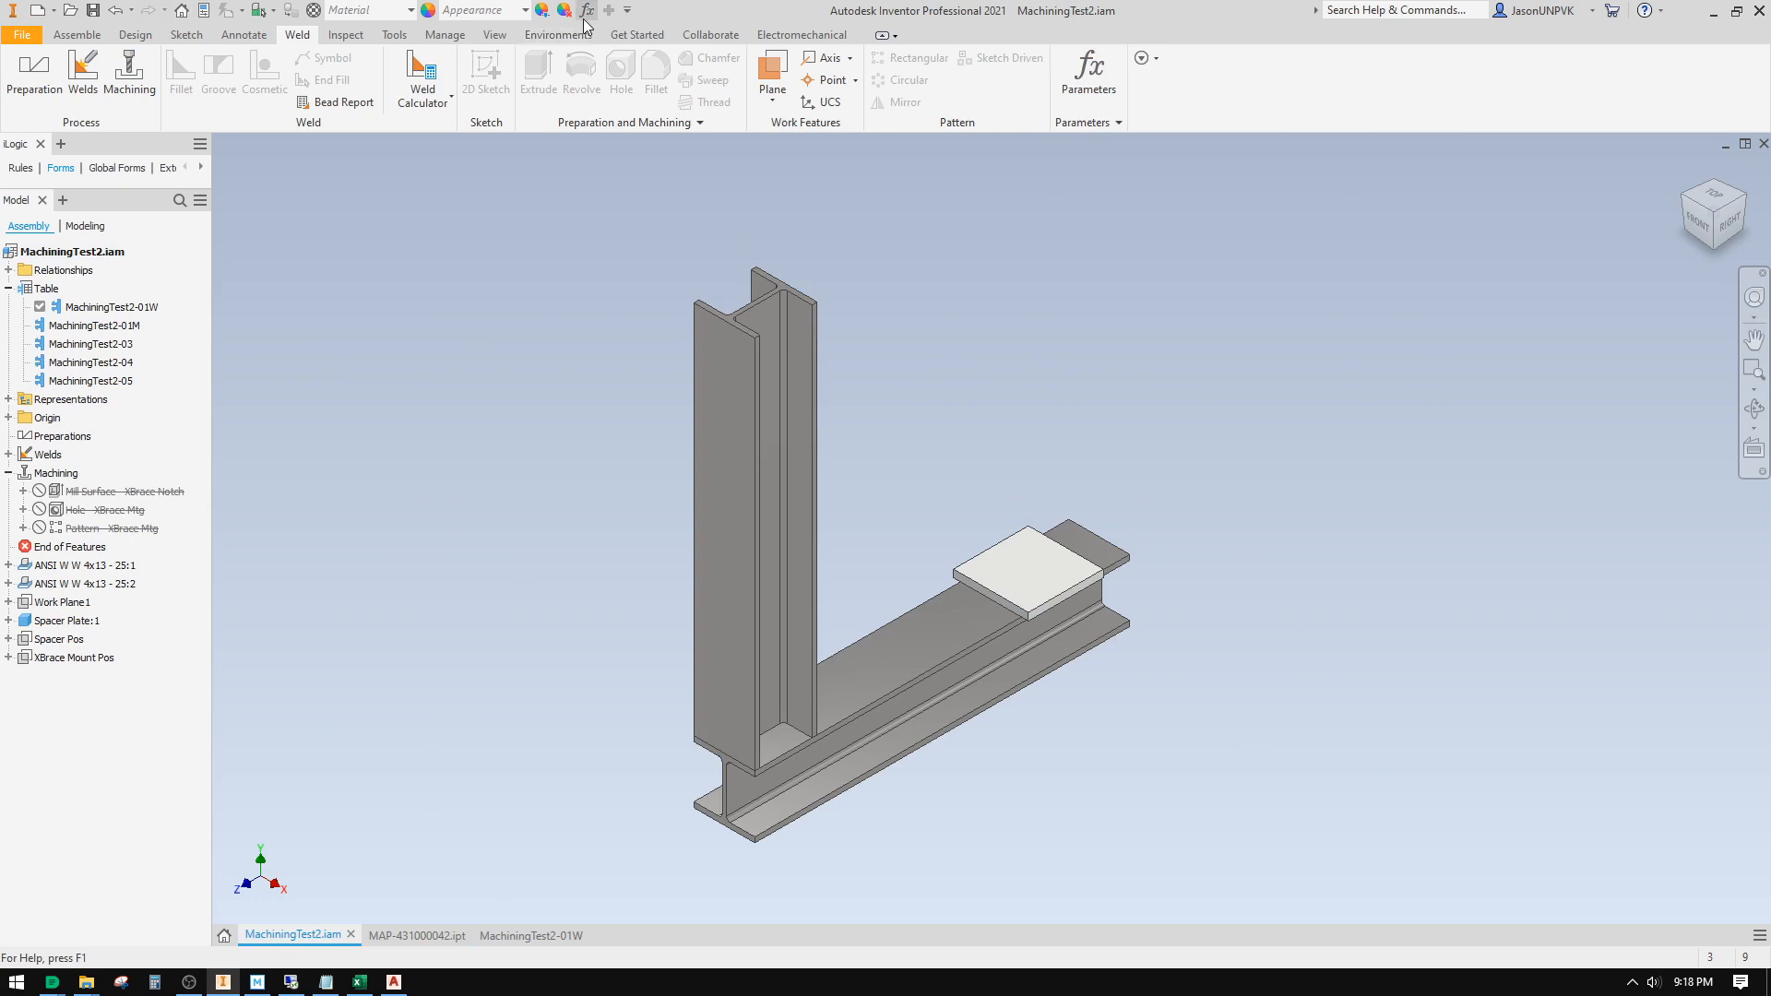
click(587, 10)
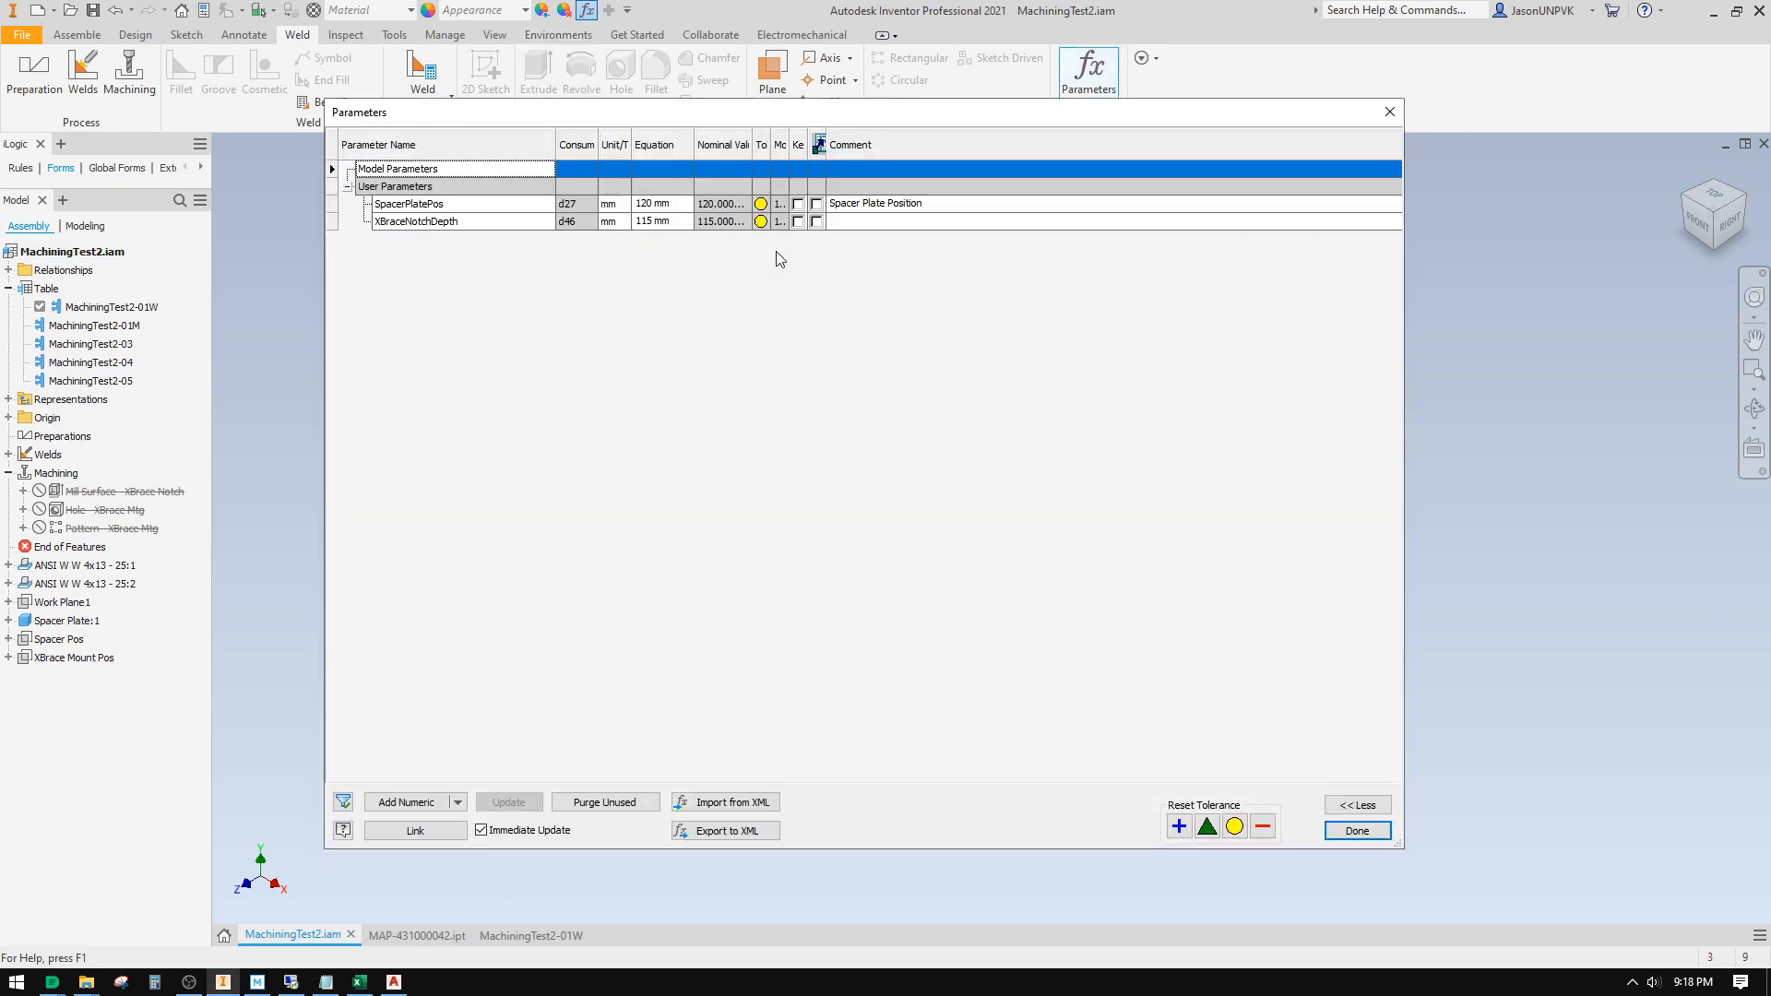
click(1357, 831)
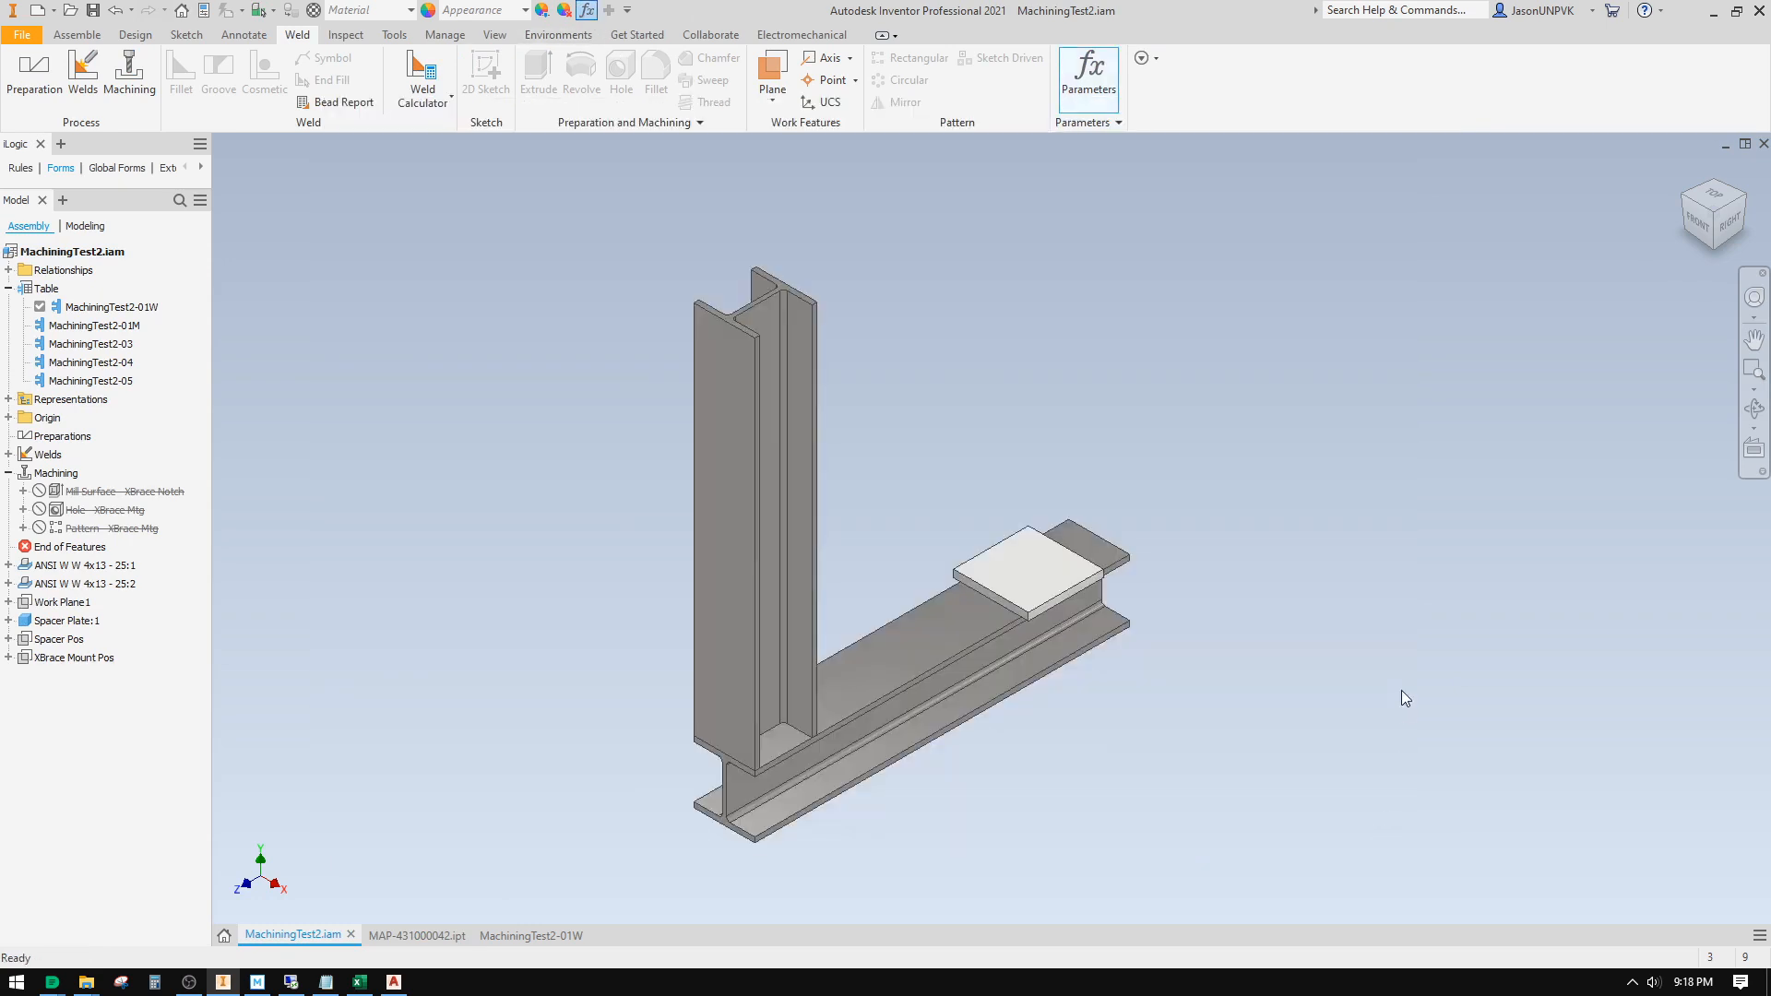